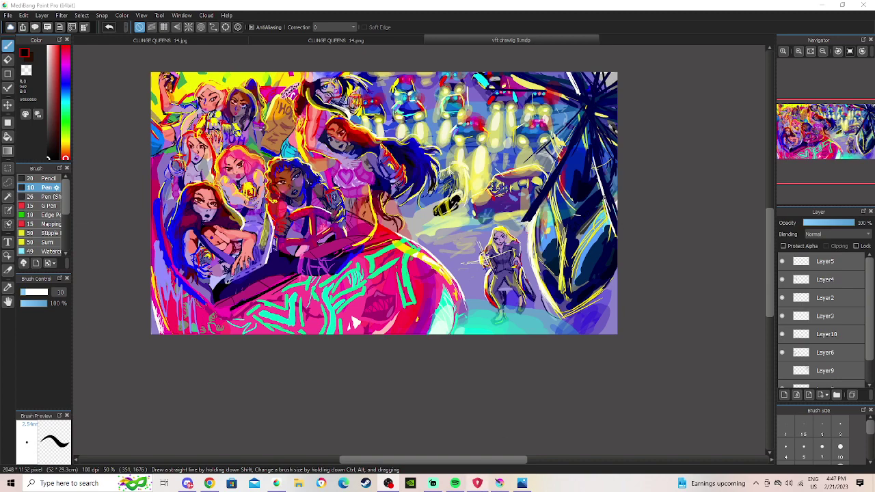
Examine the full-colour group painting with the pink car in MediBang Paint Pro.
left_click(500, 483)
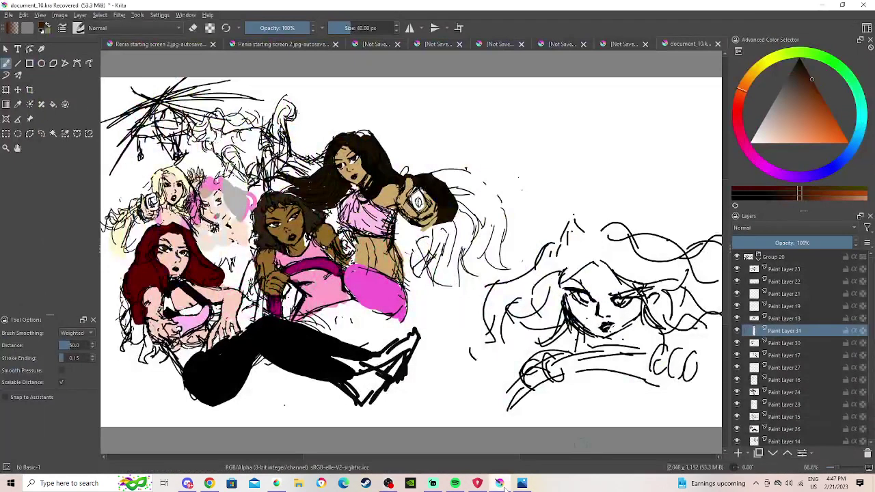
left_click(501, 483)
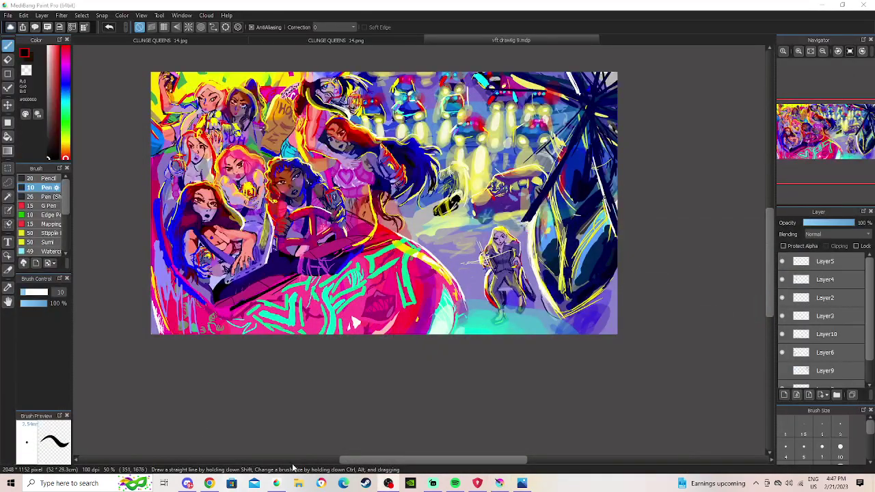
left_click(9, 301)
left_click_drag(386, 232, 401, 241)
scroll(400, 241, "down", 2)
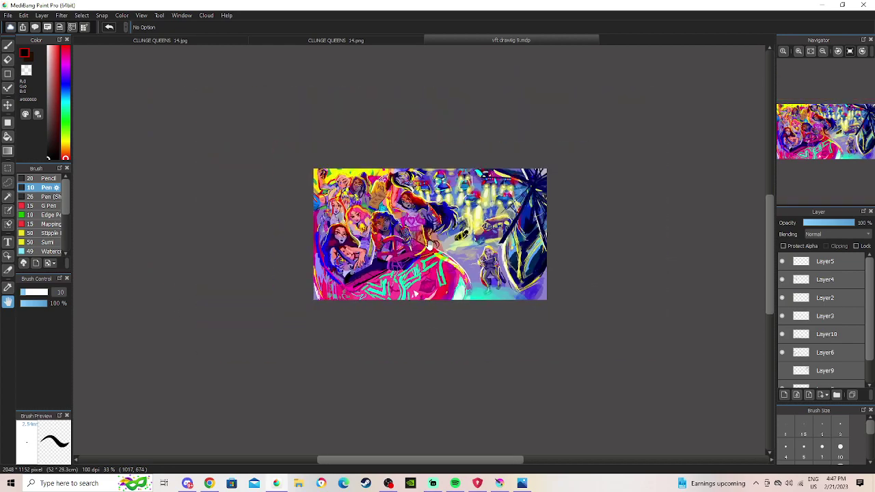
scroll(410, 239, "up", 5)
scroll(485, 232, "down", 1)
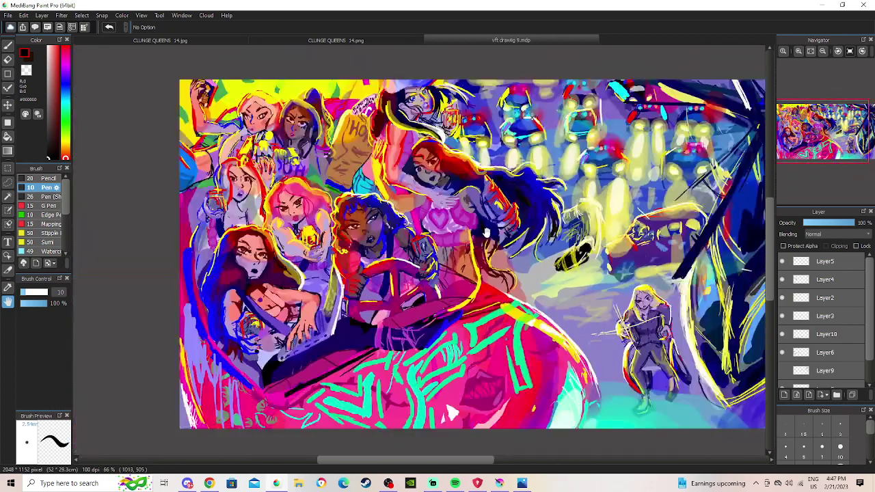
left_click_drag(471, 222, 432, 228)
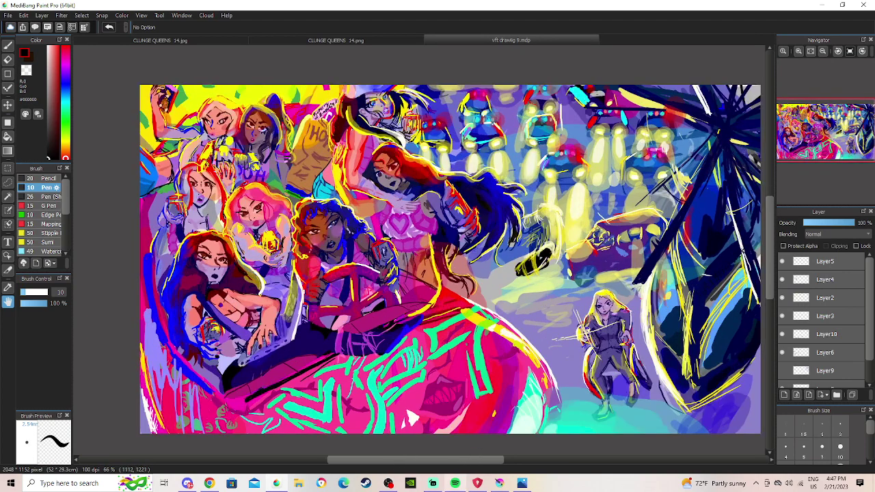
left_click(455, 483)
left_click(359, 343)
left_click(370, 384)
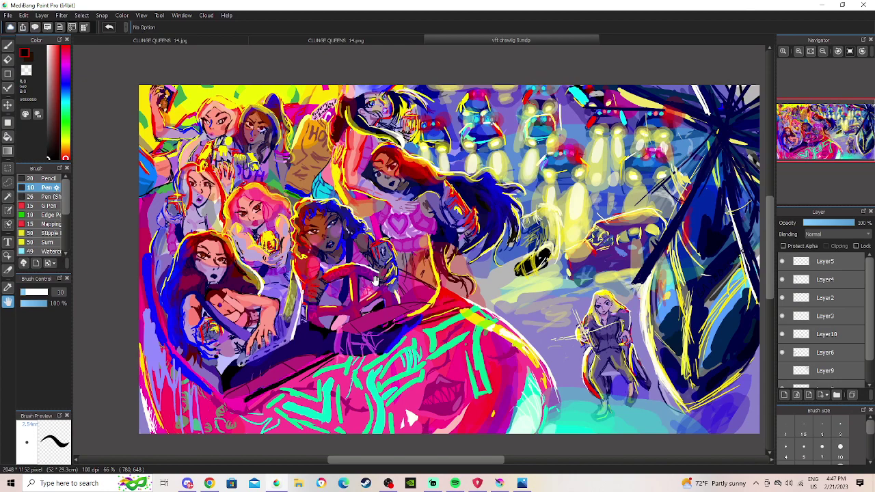
Switch to Krita and examine the early group sketch in document_10.kra.
left_click(499, 483)
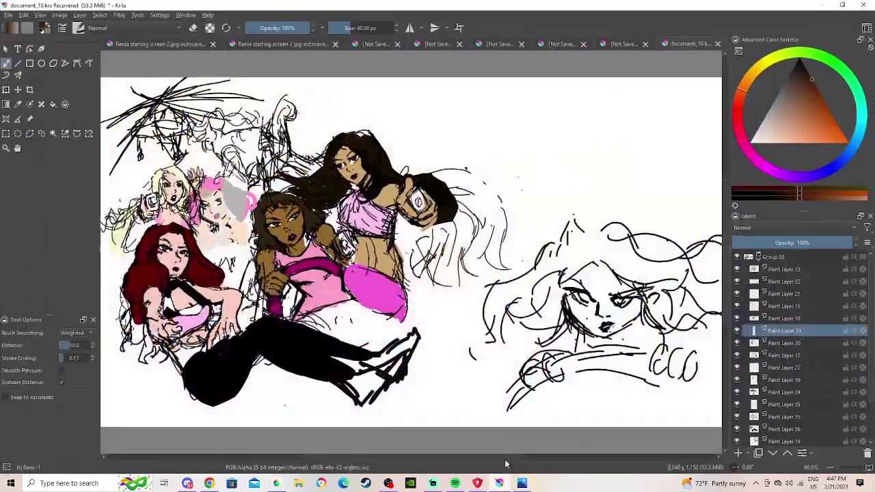
left_click(17, 148)
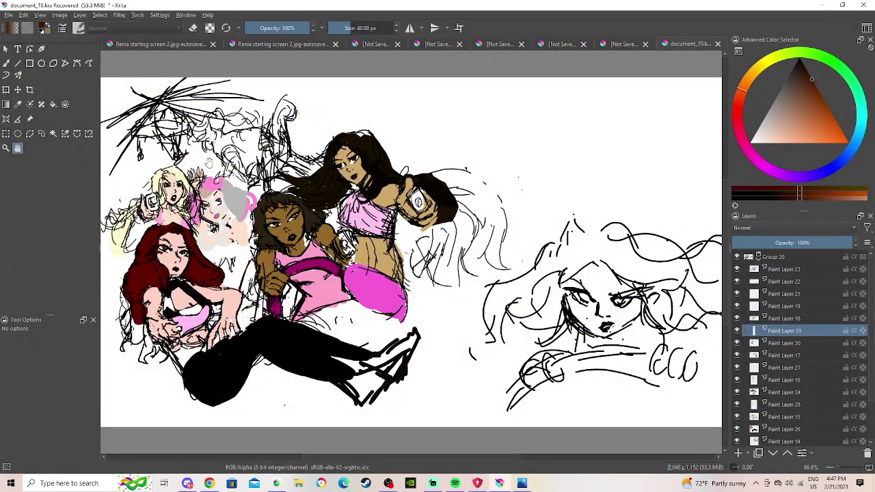
left_click_drag(209, 163, 303, 164)
scroll(303, 164, "up", 2)
scroll(302, 164, "down", 1)
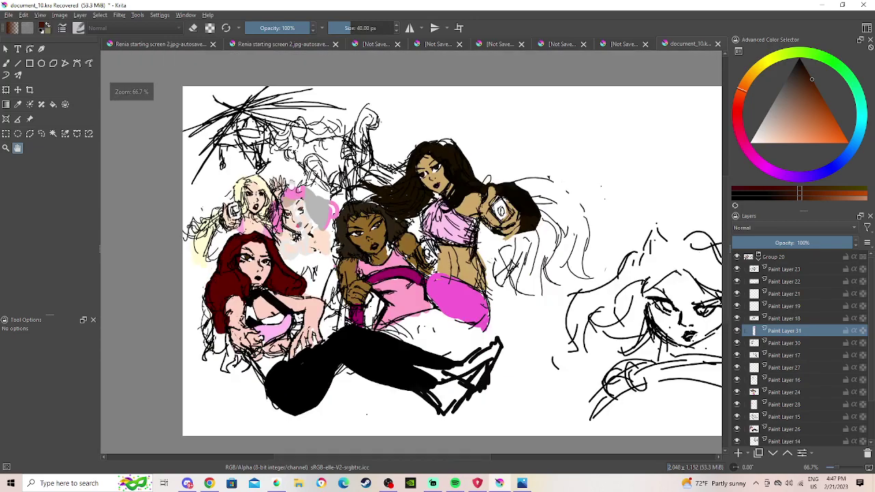
scroll(303, 164, "up", 1)
scroll(374, 134, "up", 1)
scroll(373, 134, "down", 2)
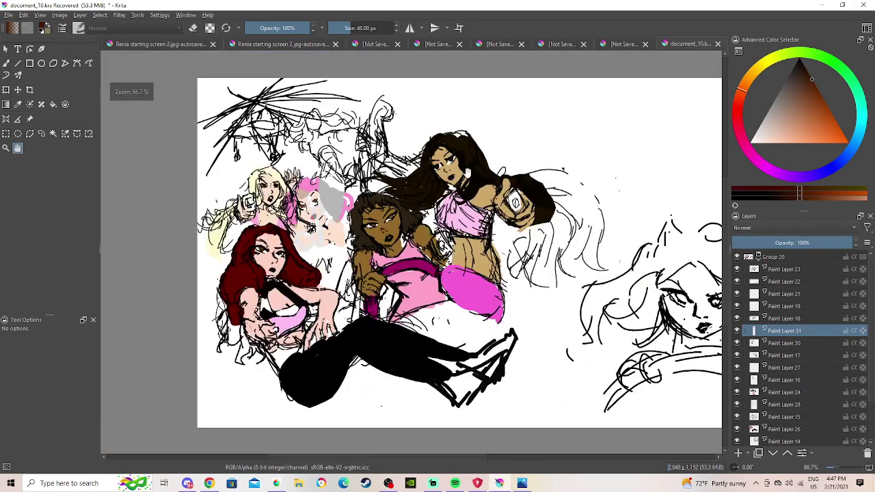
scroll(373, 134, "up", 1)
scroll(373, 134, "down", 2)
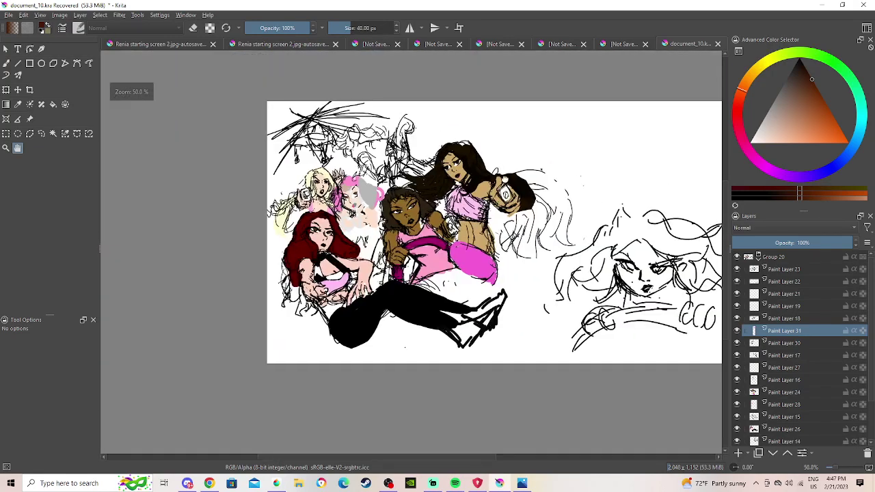
scroll(373, 134, "up", 2)
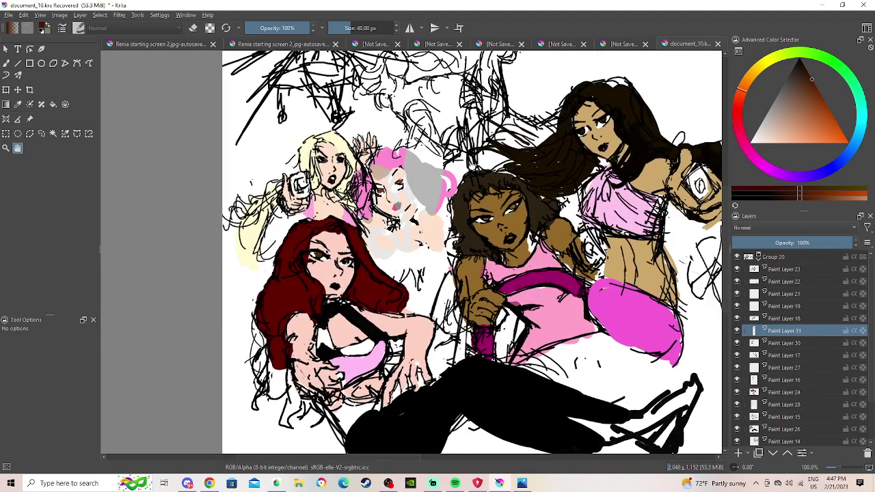
left_click_drag(305, 128, 283, 144)
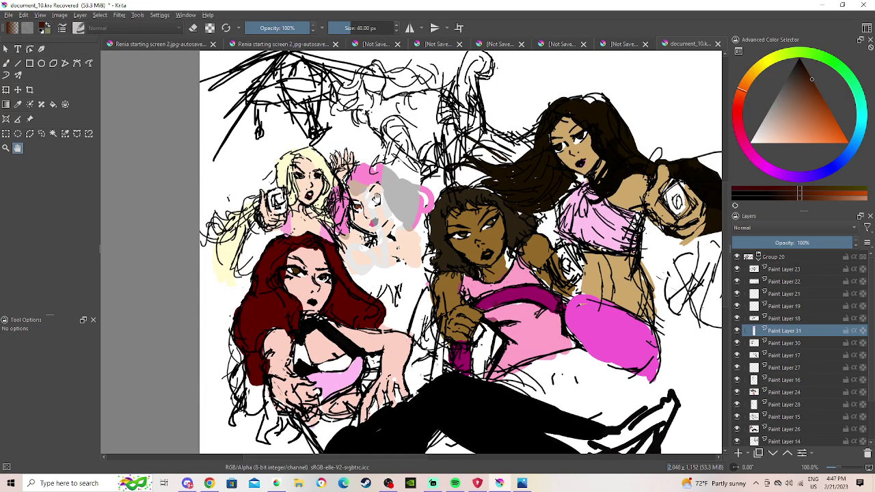
left_click_drag(500, 196, 483, 193)
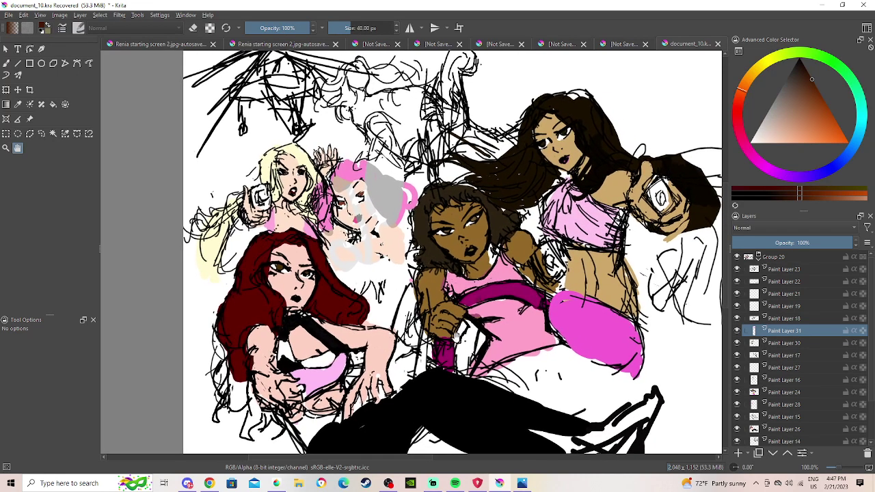
scroll(408, 134, "down", 1)
scroll(408, 134, "up", 2)
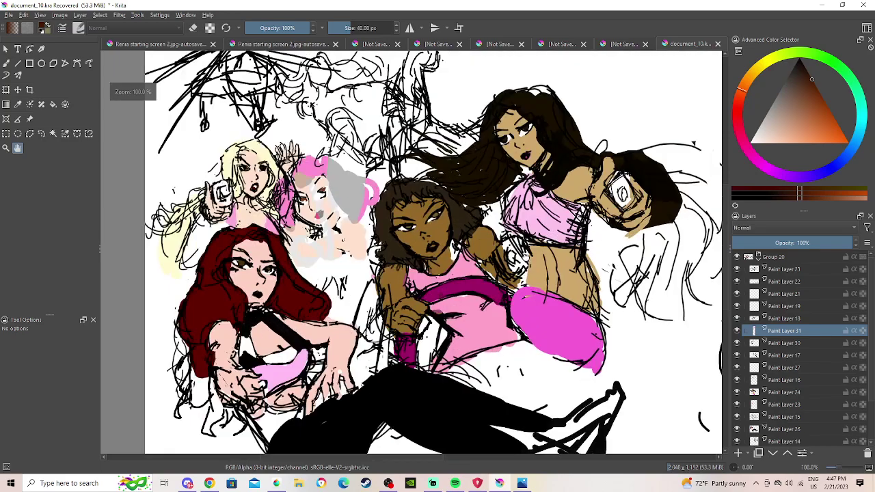
Examine the face and eyes of the long-haired woman in the pink top at pixel level.
left_click_drag(390, 245, 645, 268)
scroll(645, 219, "up", 1)
left_click_drag(687, 168, 383, 303)
scroll(383, 302, "up", 2)
scroll(383, 302, "down", 1)
scroll(388, 257, "up", 2)
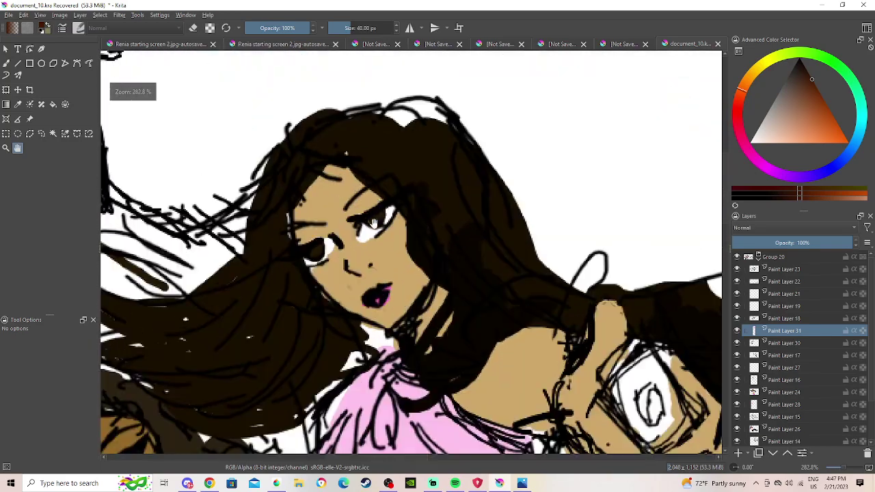
scroll(344, 197, "up", 4)
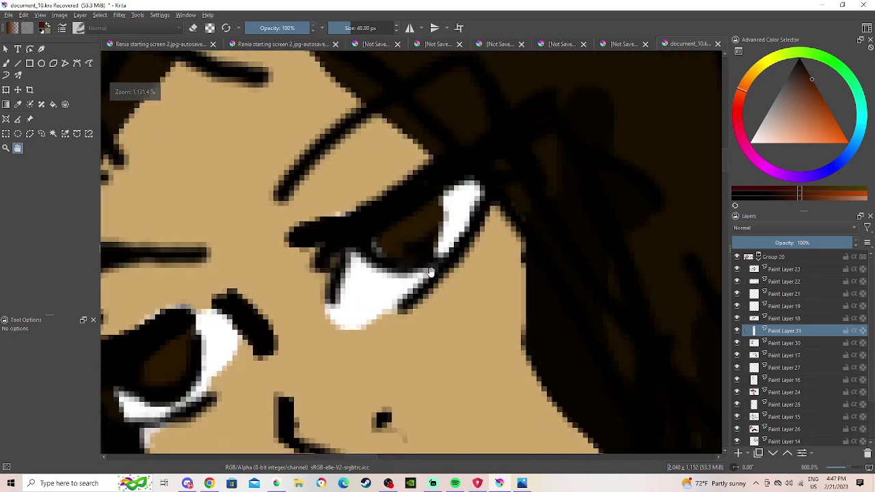
scroll(401, 298, "up", 4)
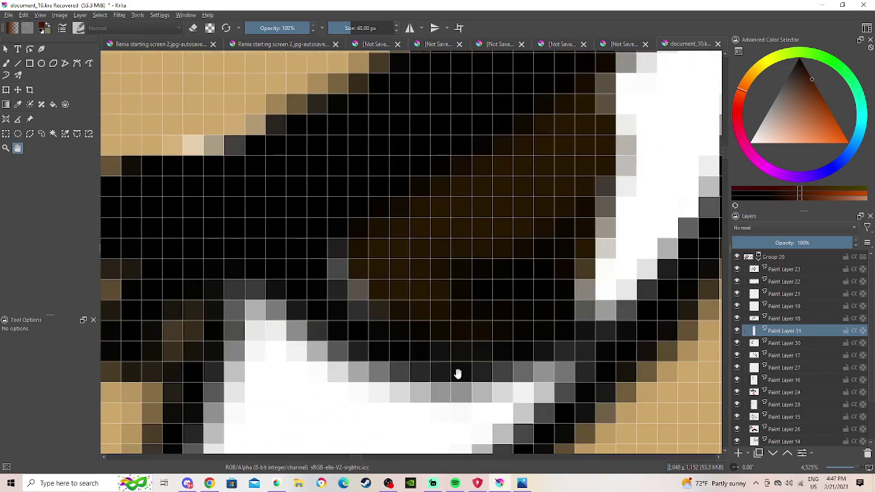
scroll(461, 376, "down", 8)
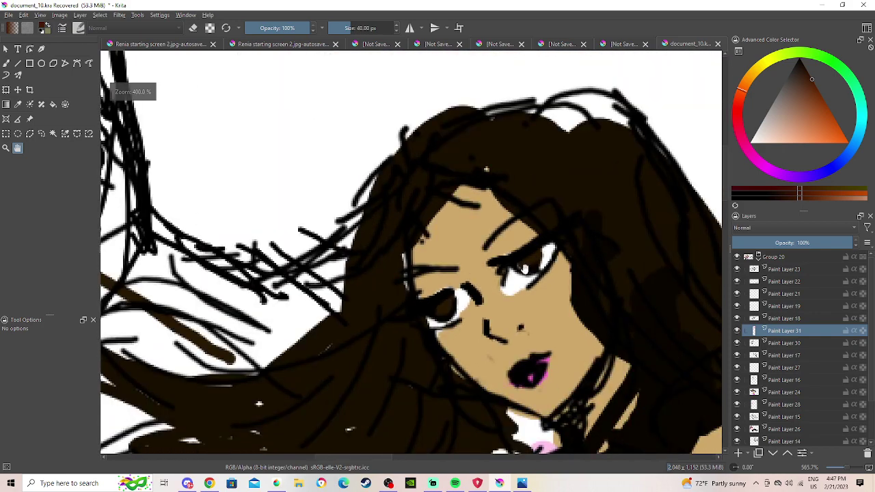
scroll(424, 319, "down", 3)
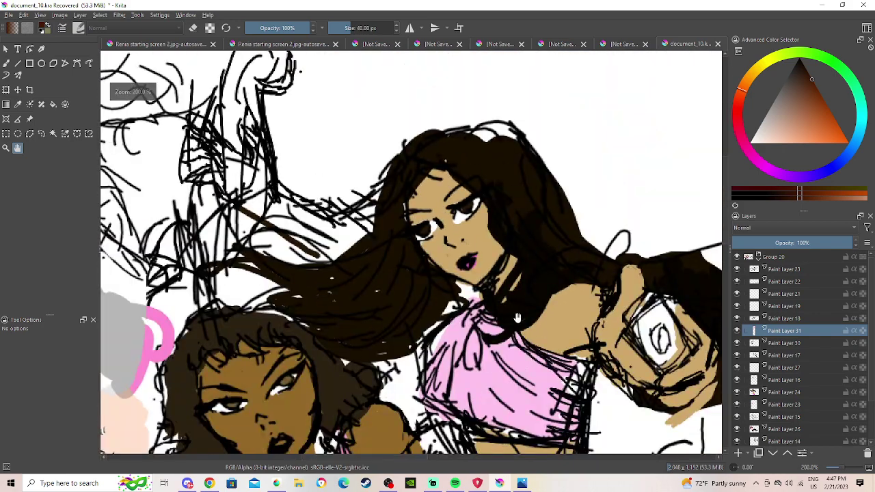
scroll(298, 250, "down", 2)
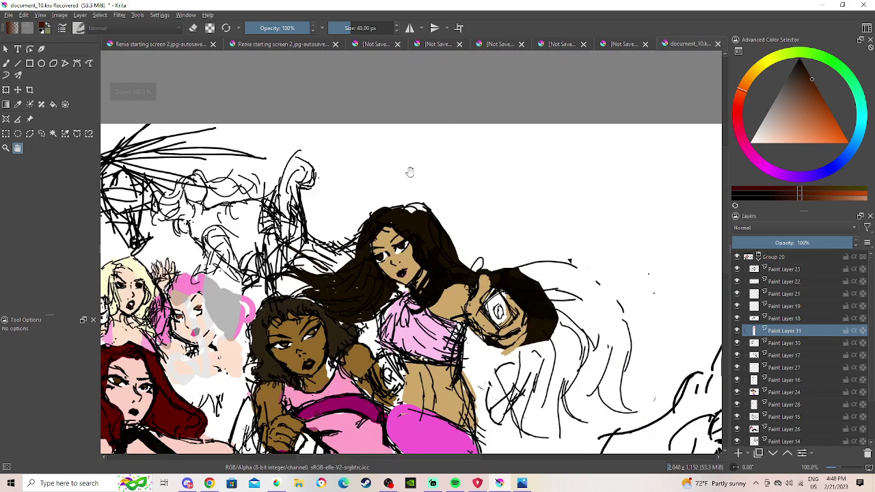
Examine the overall composition of the sketched group and the unfinished pink-haired figure.
scroll(498, 210, "down", 4)
scroll(498, 210, "up", 3)
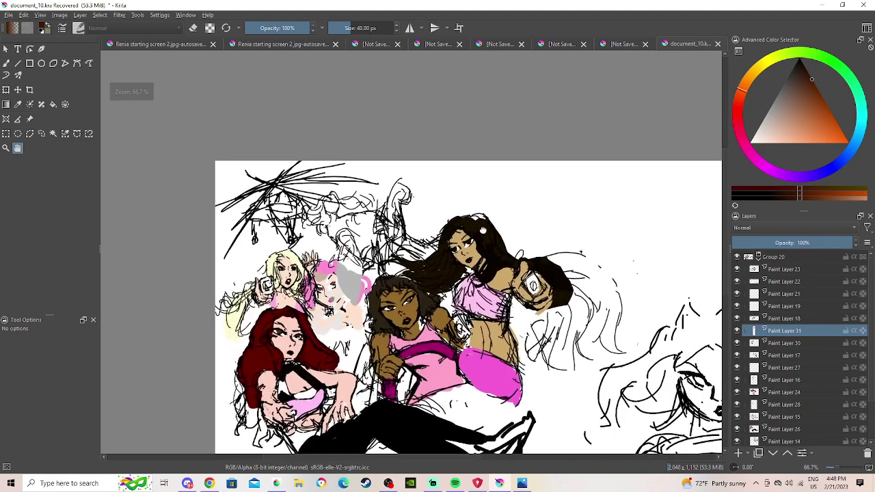
scroll(304, 205, "up", 2)
scroll(304, 205, "down", 1)
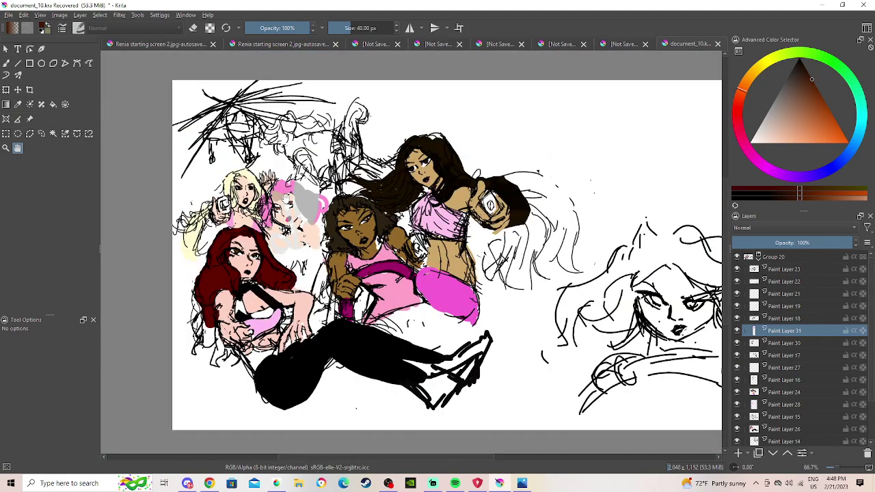
scroll(346, 192, "up", 1)
scroll(437, 198, "down", 1)
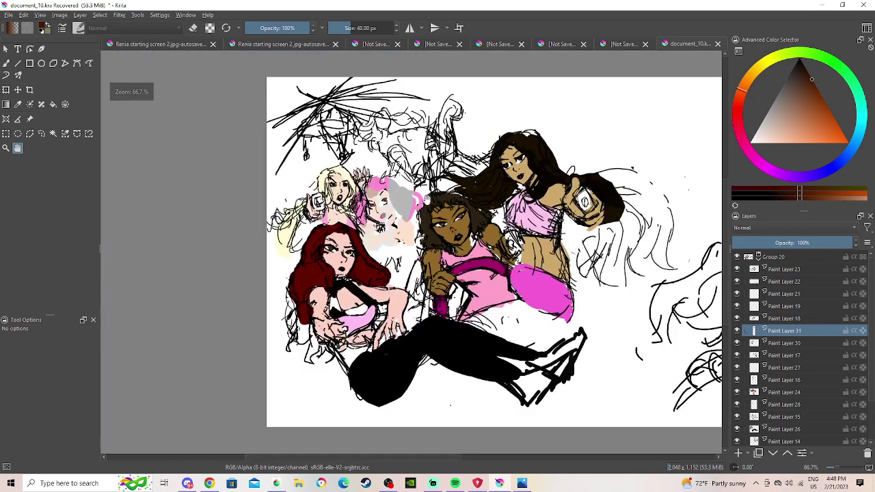
scroll(435, 198, "up", 3)
scroll(350, 299, "down", 2)
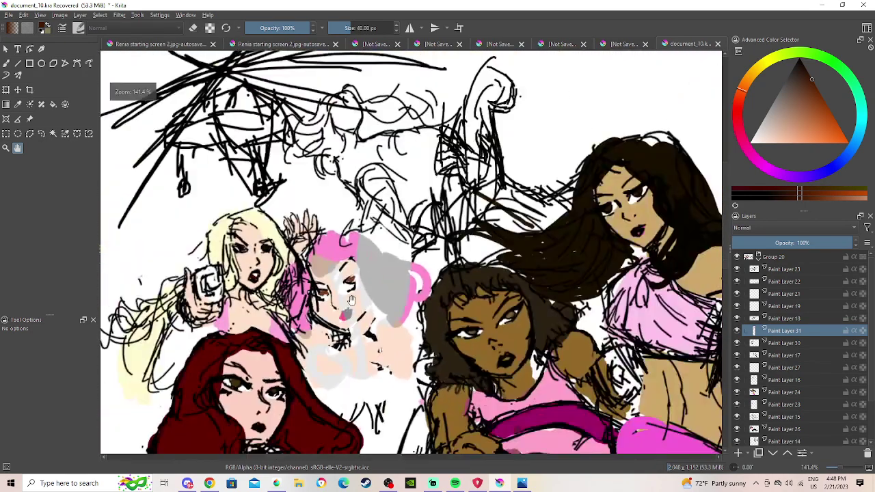
scroll(350, 300, "down", 2)
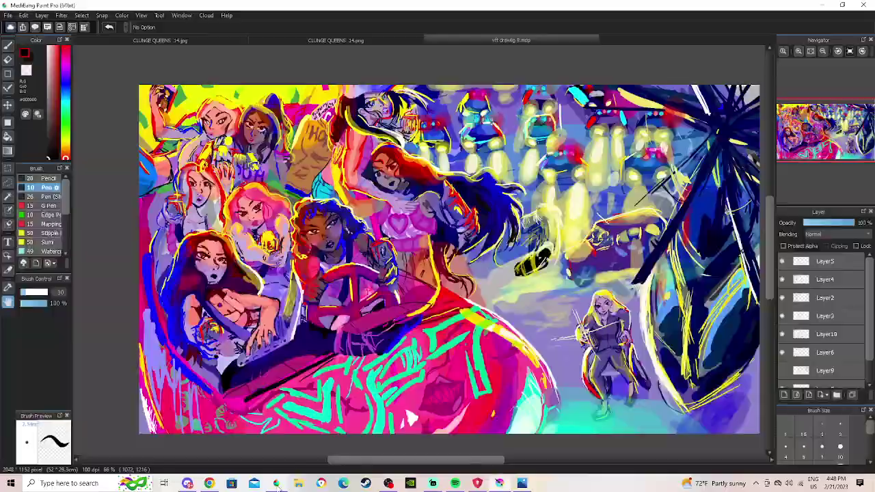
Switch to MediBang Paint Pro and examine the pink-haired figure and surrounding characters in the painted version.
scroll(417, 378, "down", 1)
scroll(402, 269, "up", 1)
left_click_drag(343, 252, 500, 268)
scroll(500, 267, "down", 1)
scroll(499, 267, "up", 2)
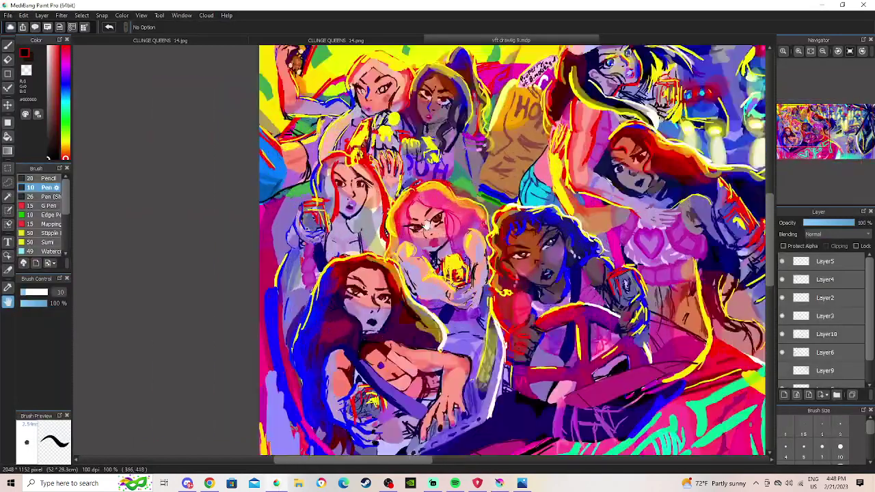
scroll(448, 247, "up", 3)
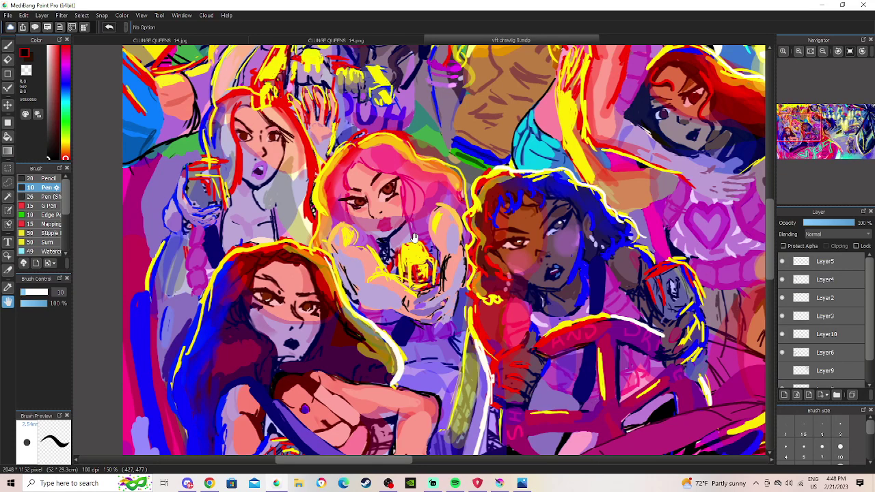
left_click_drag(410, 264, 359, 347)
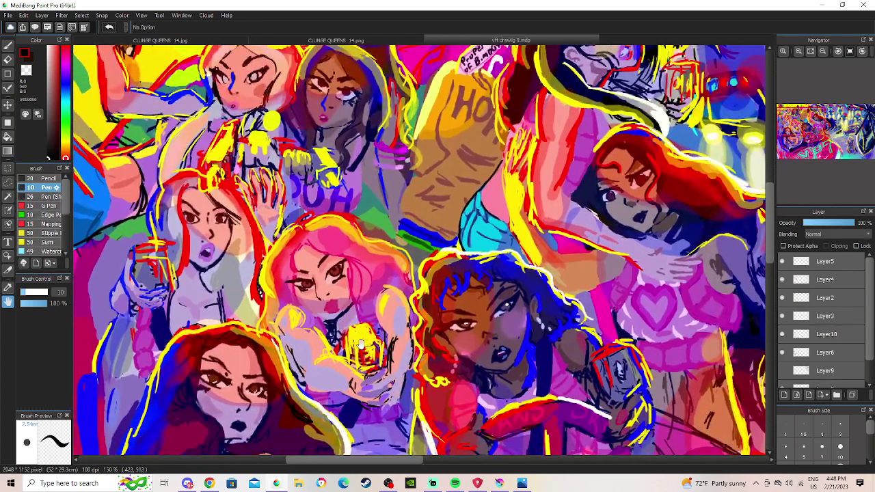
scroll(459, 253, "down", 4)
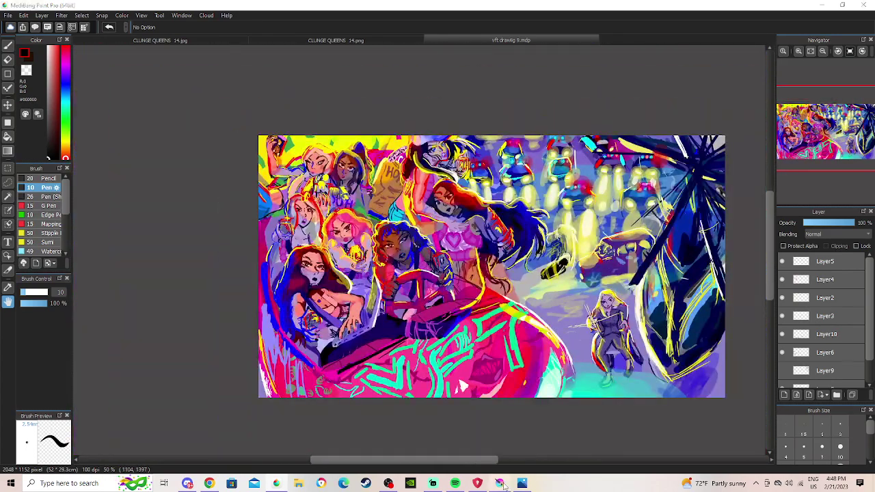
Switch back to Krita and compare the early sketch of the group with the painting.
left_click(504, 485)
scroll(501, 290, "down", 1)
left_click_drag(485, 328, 373, 276)
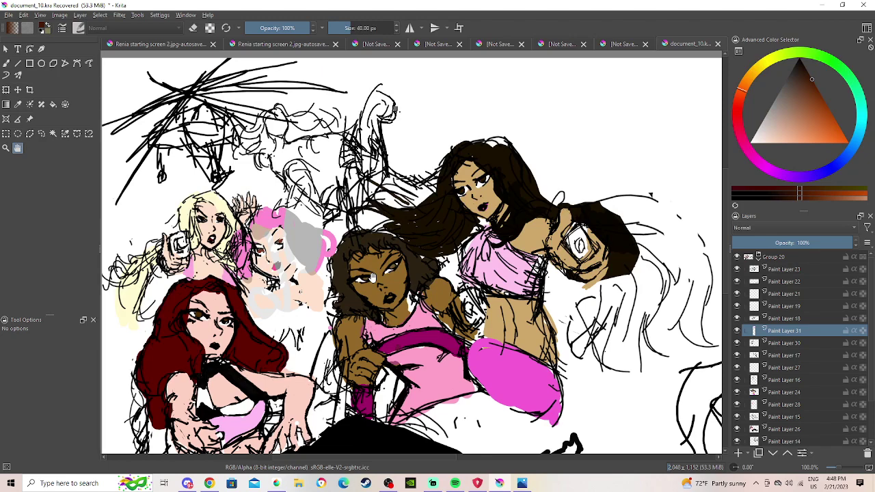
Switch to Chrome and search YouTube for "lazy beann".
left_click(209, 483)
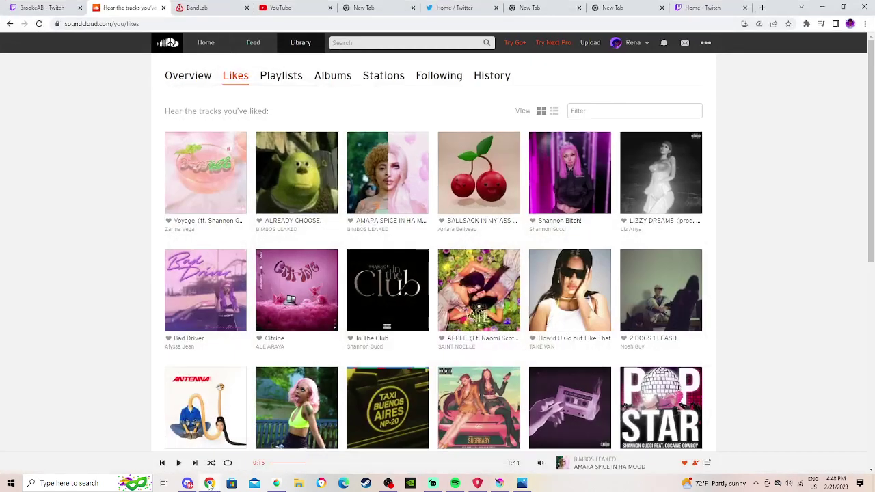
left_click(299, 8)
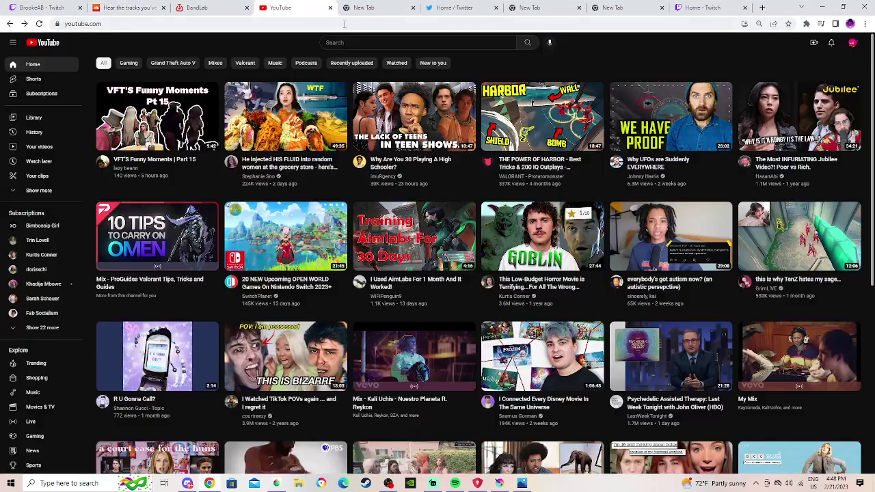
left_click(354, 41)
type("laz")
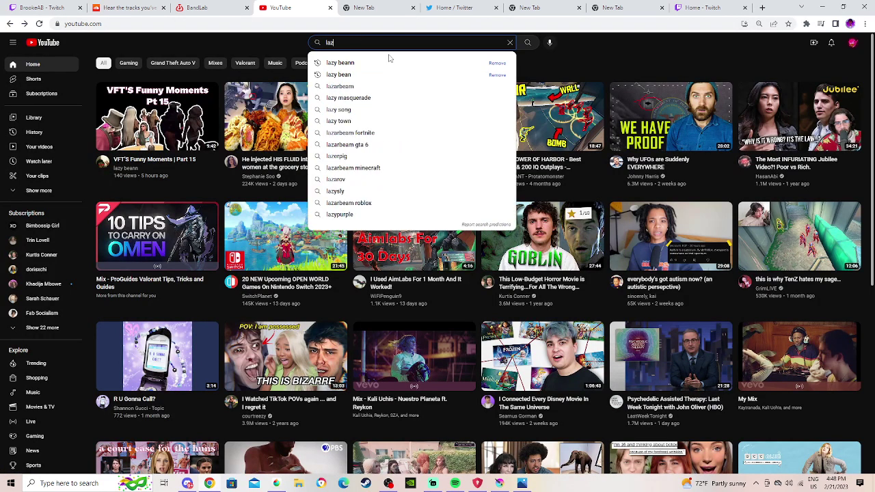
left_click(410, 63)
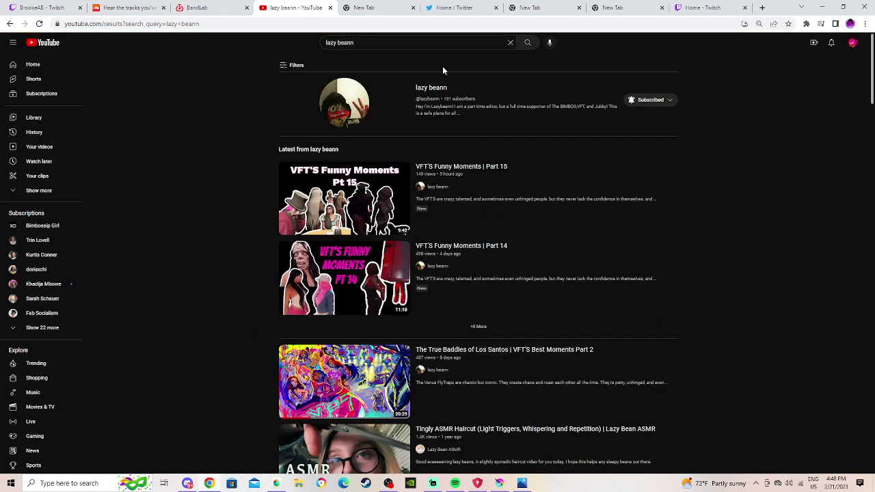
Open the lazy beann channel and look through its shorts, videos and created playlists.
left_click(372, 107)
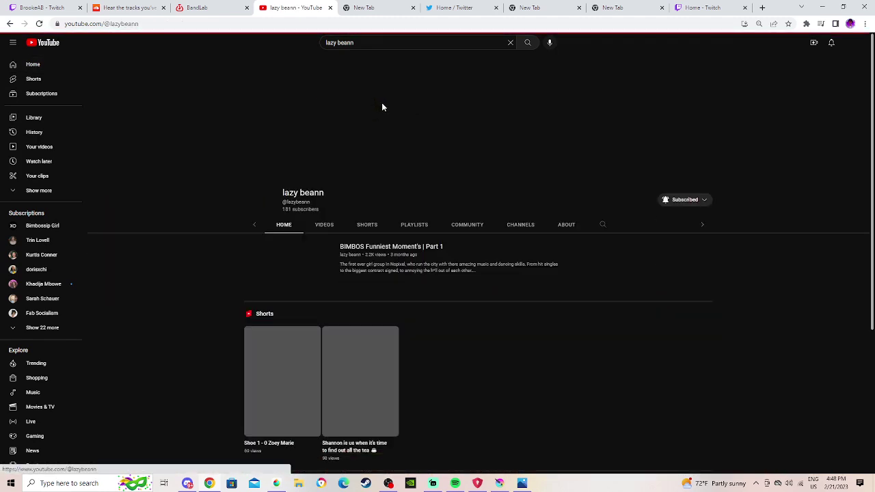
scroll(465, 182, "down", 5)
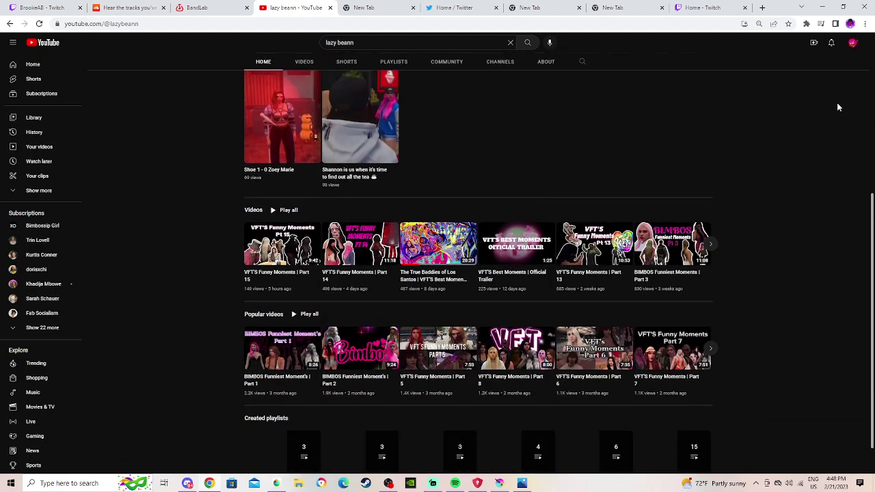
scroll(864, 200, "up", 5)
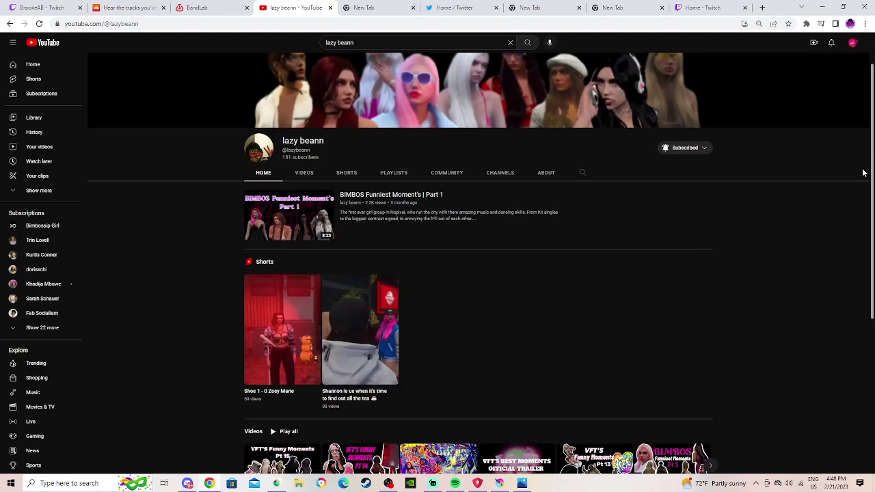
scroll(858, 205, "down", 2)
scroll(851, 208, "down", 3)
scroll(850, 209, "up", 4)
scroll(849, 209, "down", 3)
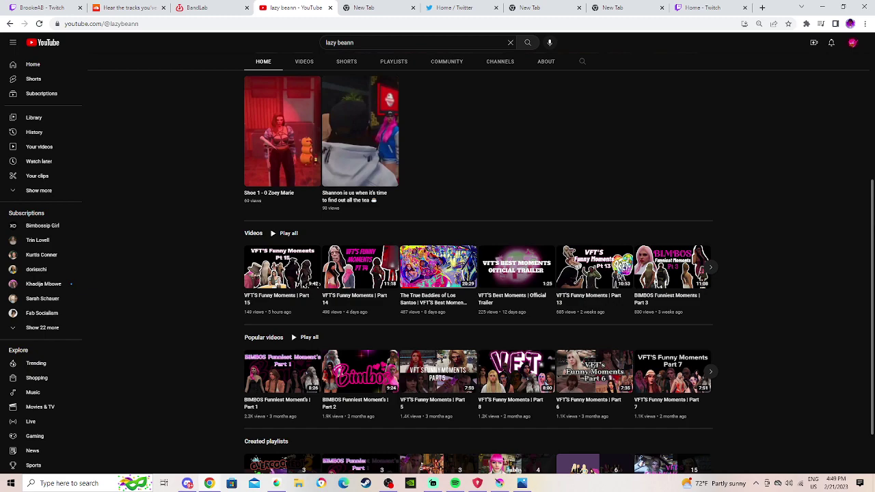
scroll(840, 198, "up", 1)
scroll(840, 199, "down", 2)
scroll(834, 110, "up", 5)
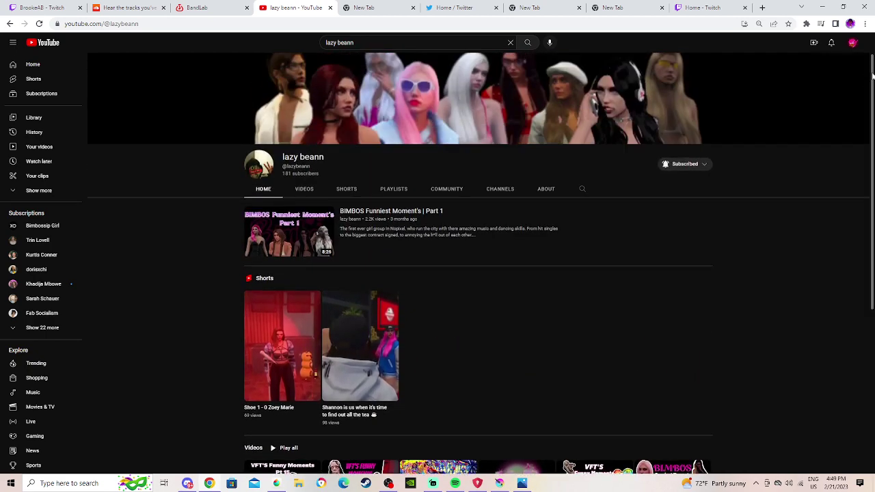
scroll(835, 110, "down", 6)
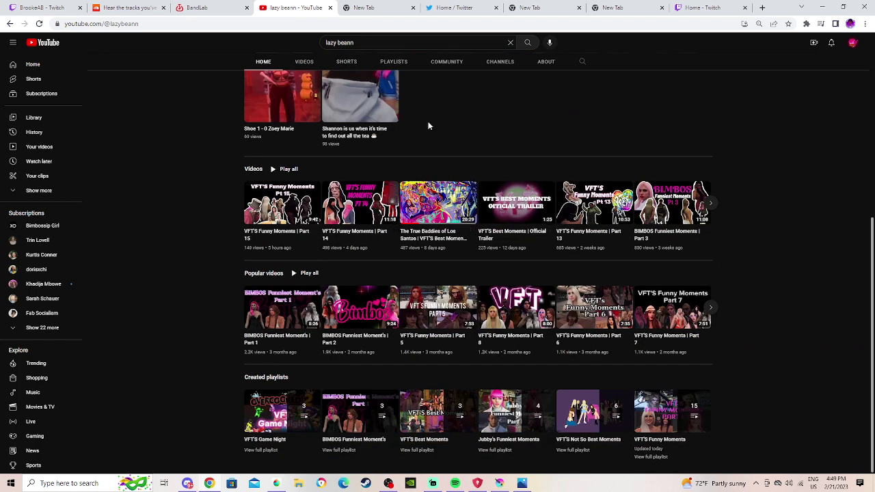
Open the video "The True Baddies of Los Santos | VFT'S Best Moments Part 2" and pause it at 0:22.
mouse_move(462, 202)
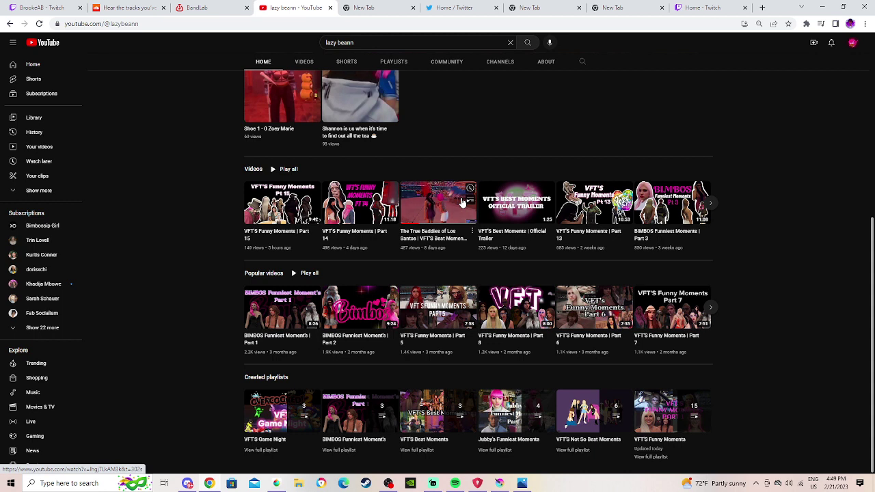
left_click(463, 203)
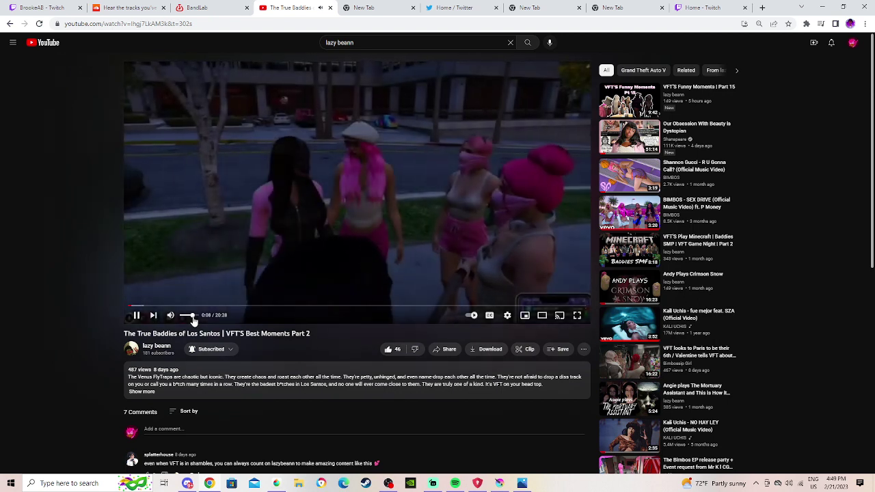
mouse_move(433, 483)
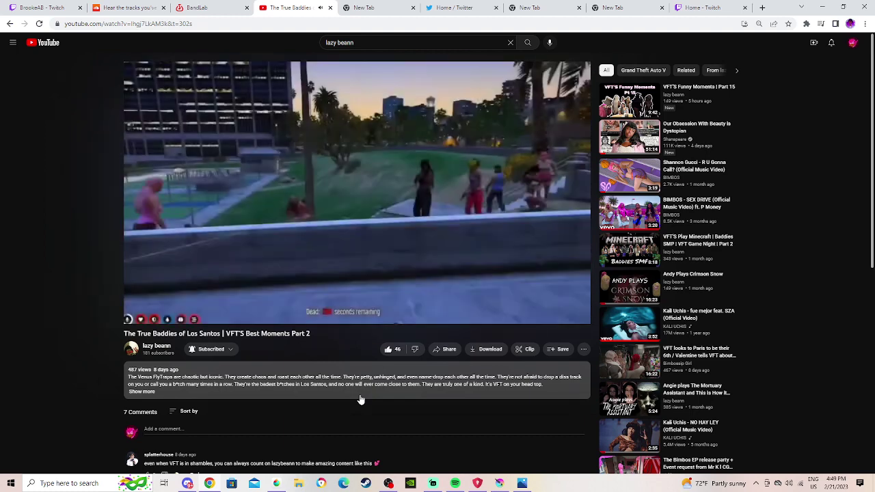
left_click(136, 316)
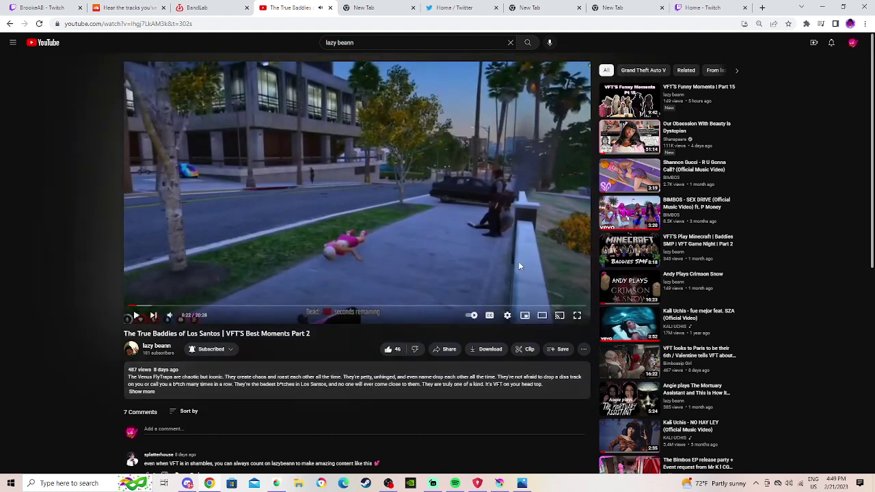
Show the video in full screen, rewind it to 0:09 near the opening and resume playback.
left_click(577, 314)
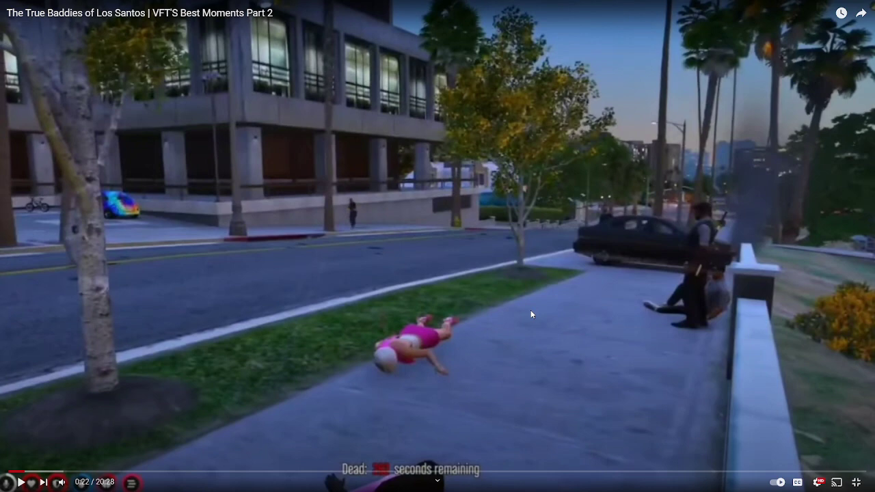
left_click_drag(21, 472, 9, 477)
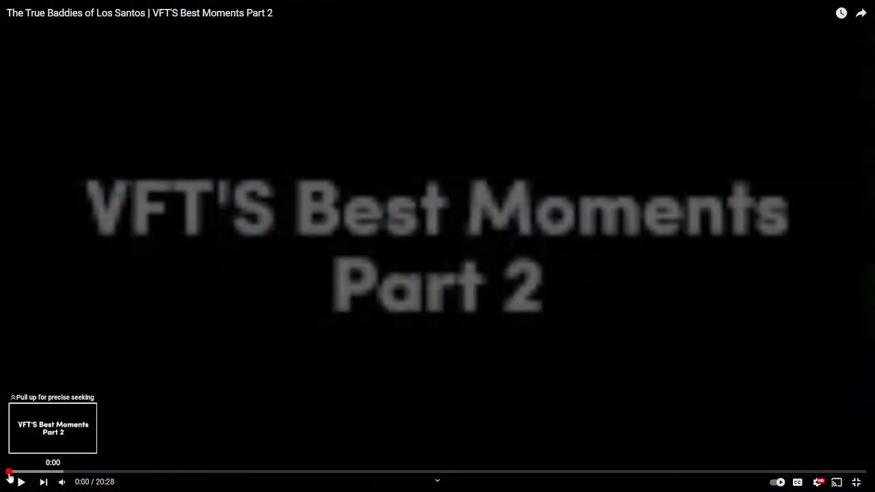
left_click(19, 473)
left_click(15, 473)
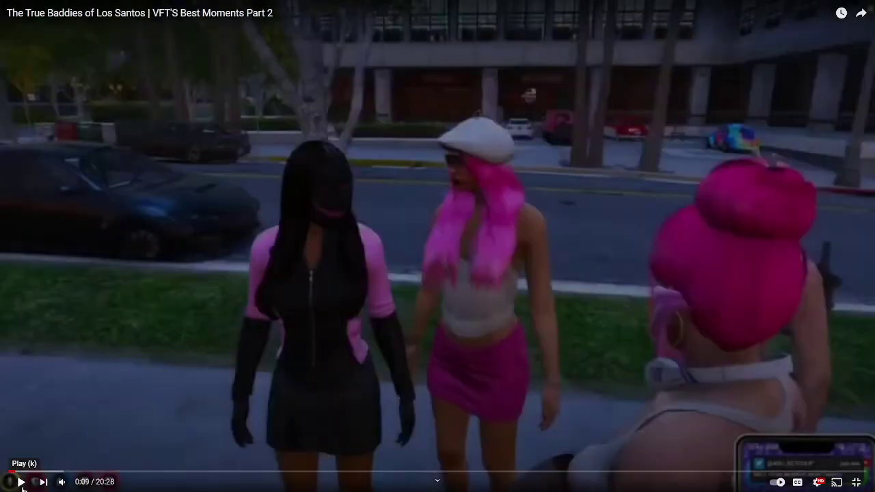
left_click(22, 483)
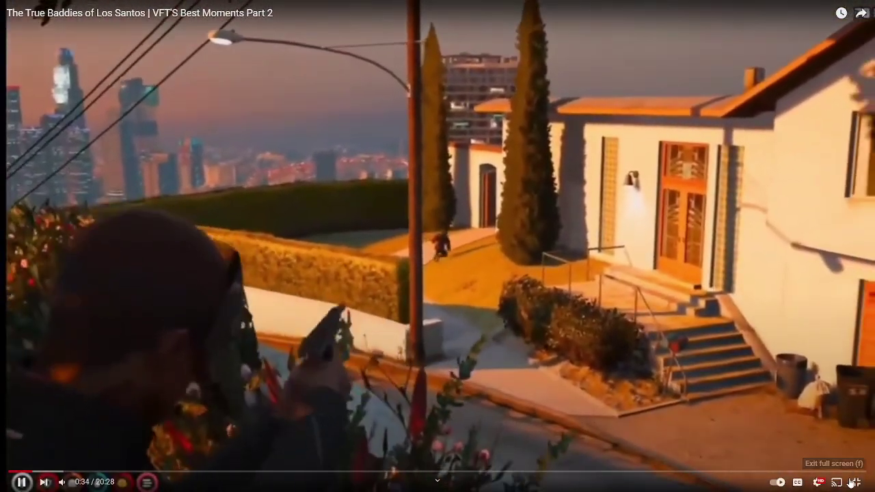
Leave the full-screen view, pause the video at 0:36 and resume it.
left_click(852, 482)
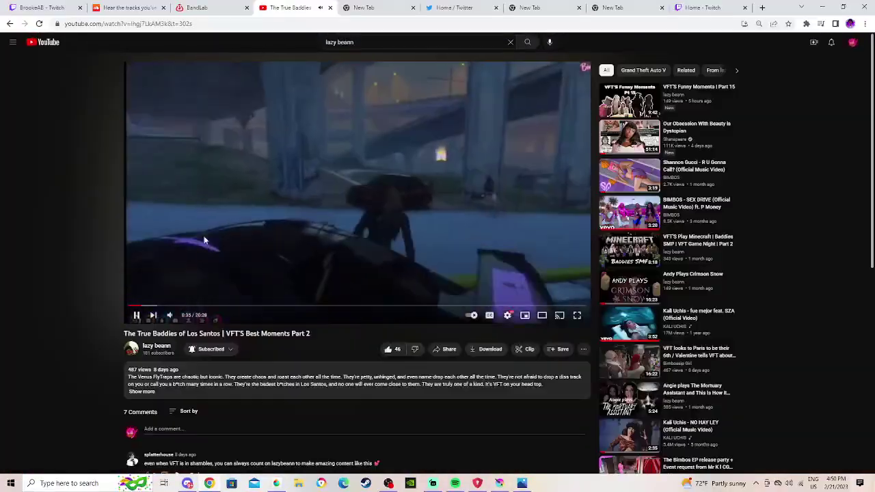
left_click(371, 224)
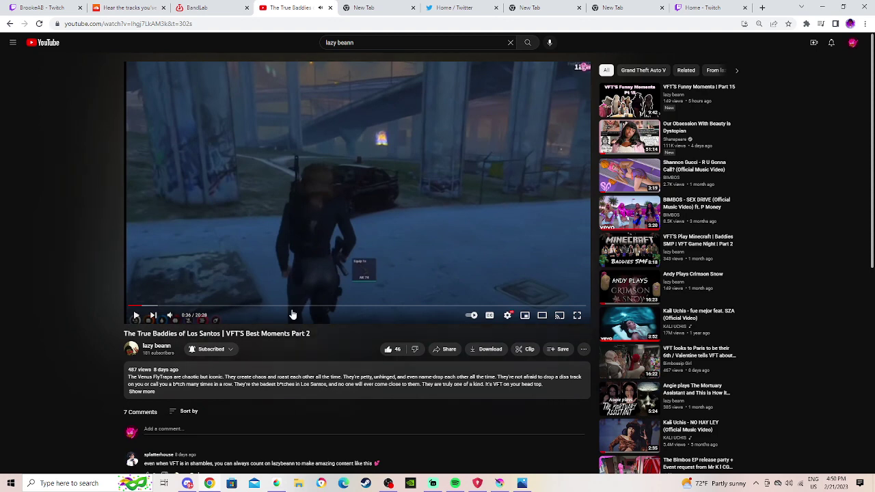
left_click(369, 194)
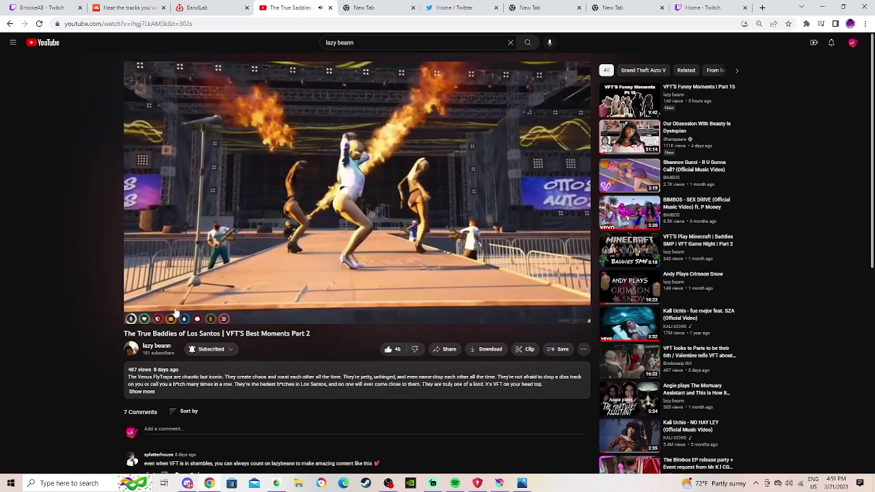
Watch the video in full screen up to about 3:58, and return to the normal video page.
mouse_move(186, 316)
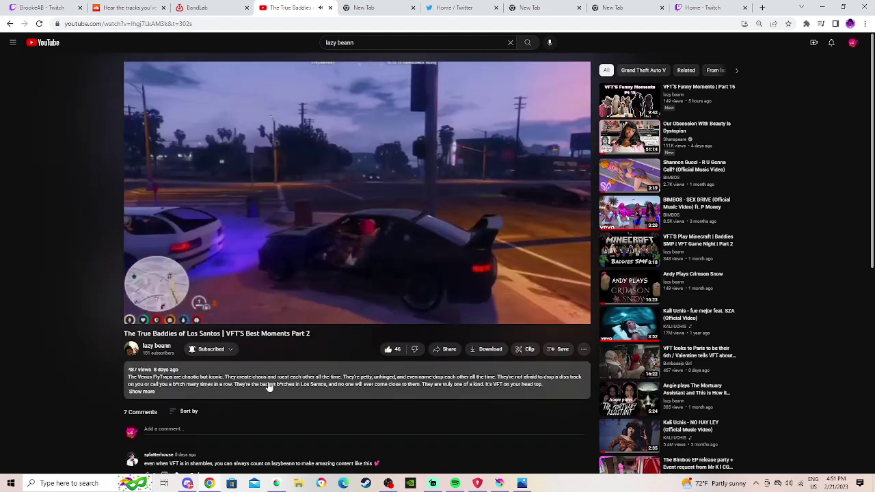
left_click(578, 316)
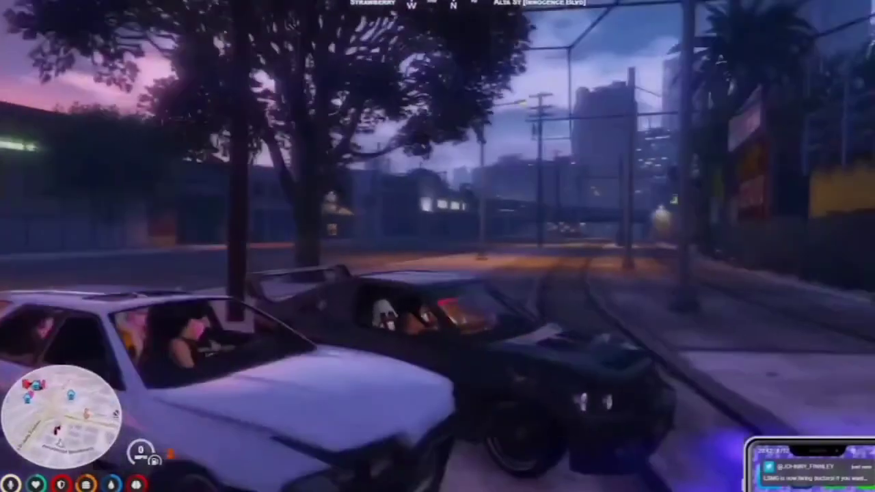
mouse_move(566, 332)
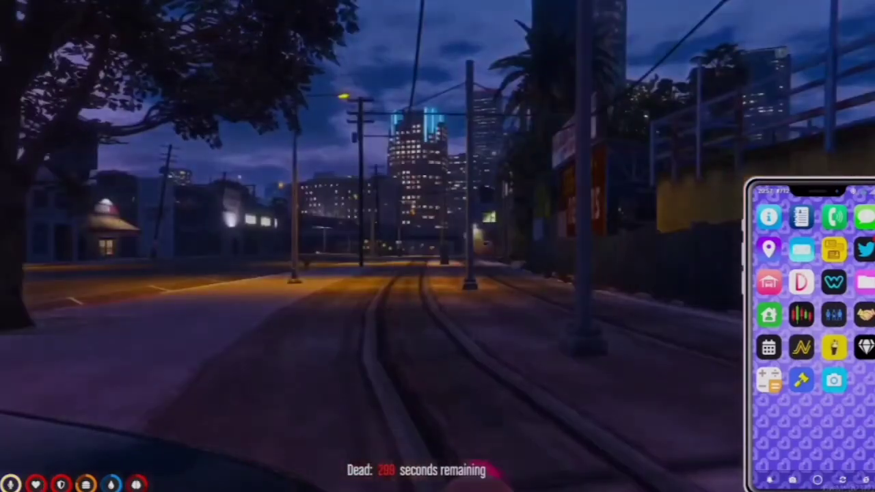
key("Escape")
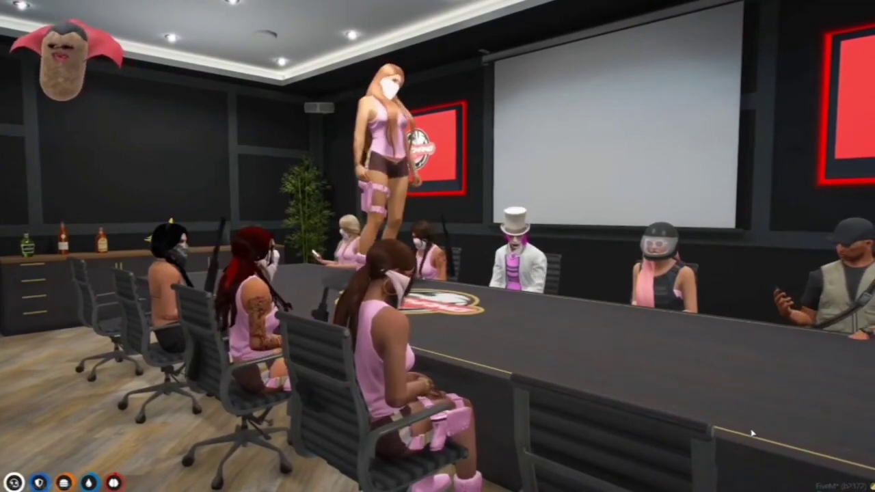
type("t/e c")
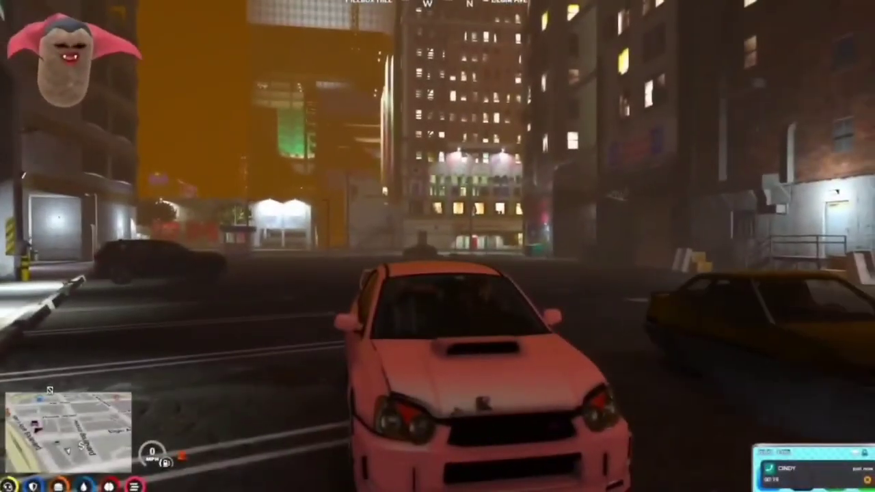
left_click(860, 485)
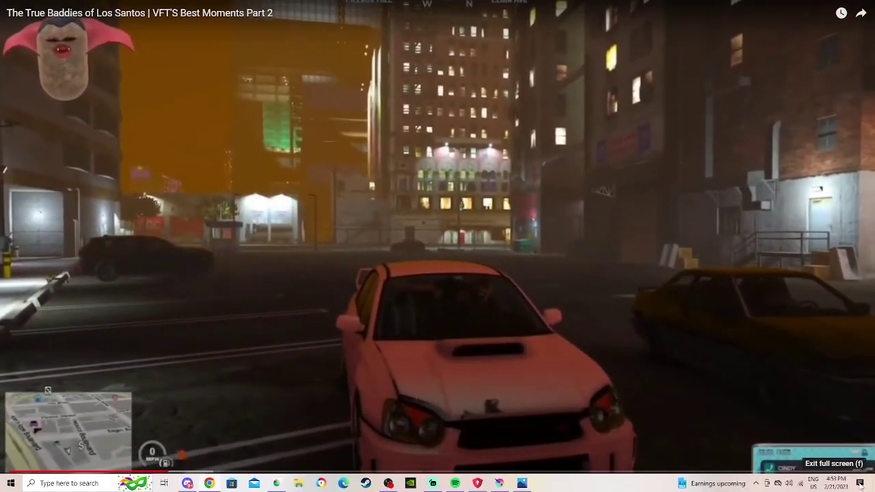
left_click(853, 479)
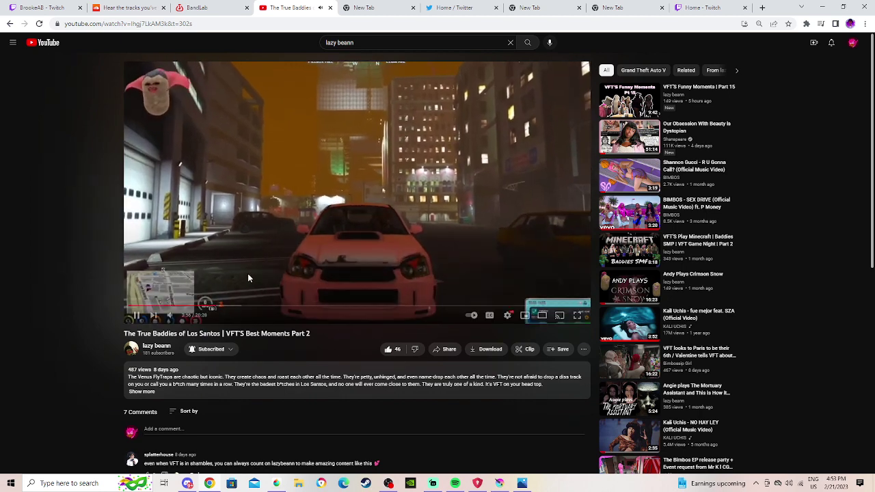
Watch the street shootout scene, pausing the video at 4:57 and resuming playback.
left_click(138, 314)
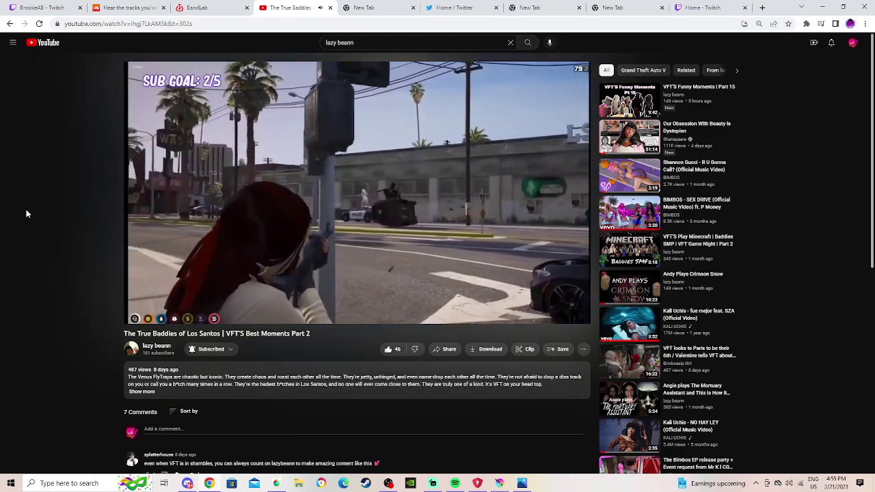
left_click(136, 316)
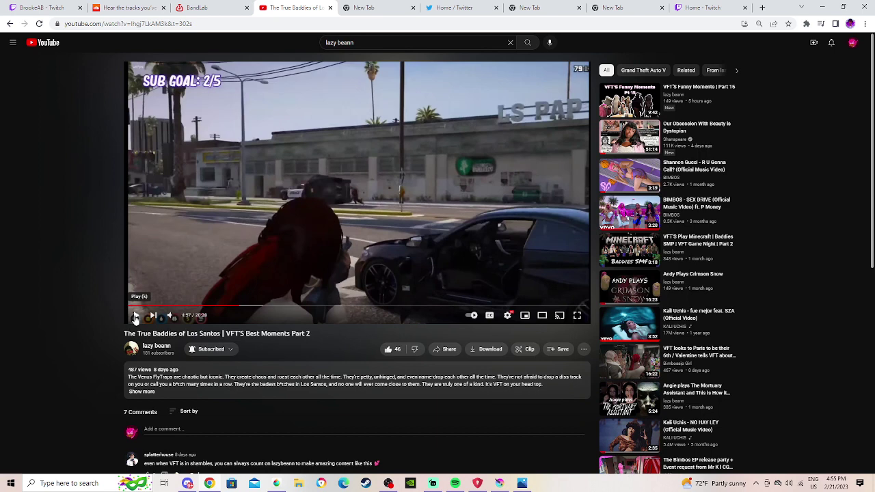
left_click(136, 318)
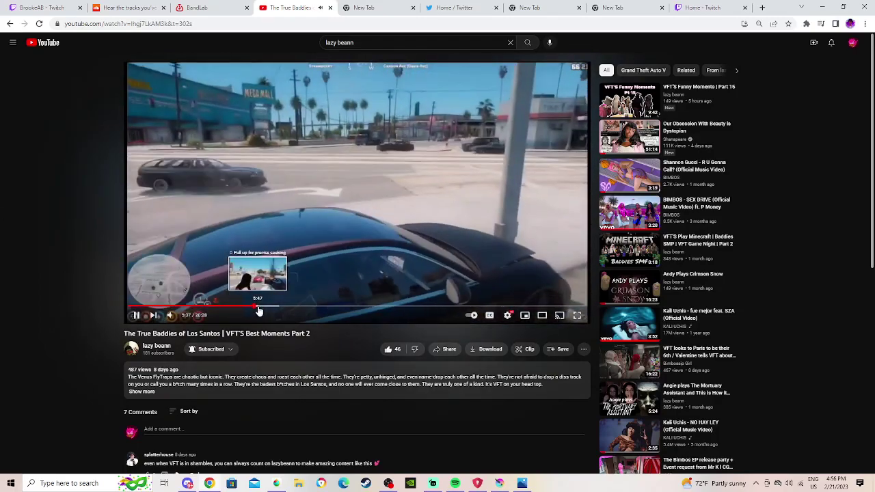
Skip forward through the video to 18:45 and pause it there.
left_click(260, 306)
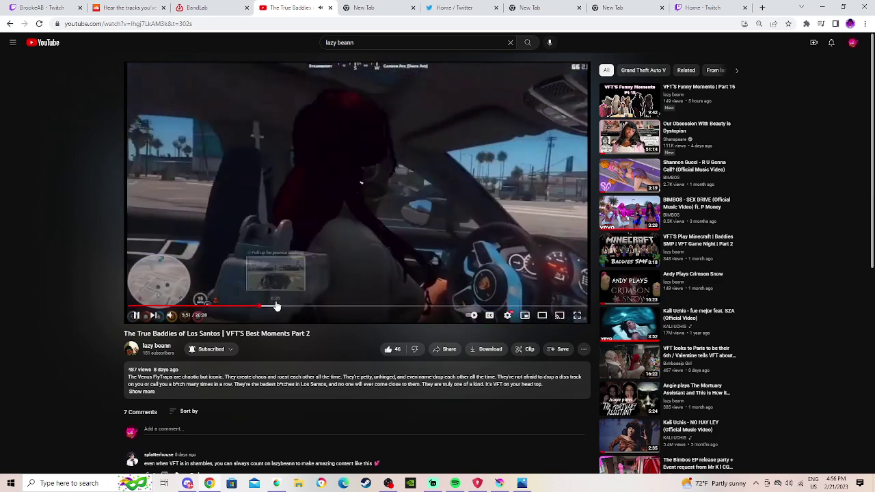
left_click_drag(276, 308, 372, 309)
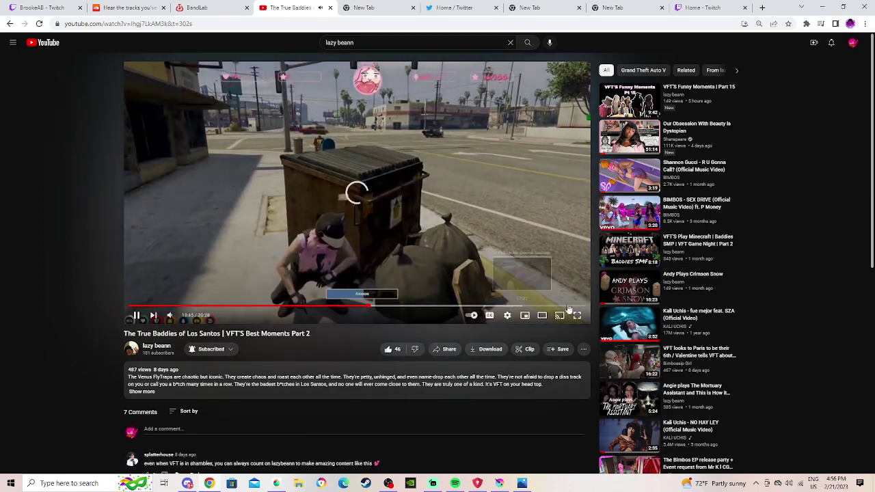
left_click_drag(557, 307, 530, 307)
left_click(282, 295)
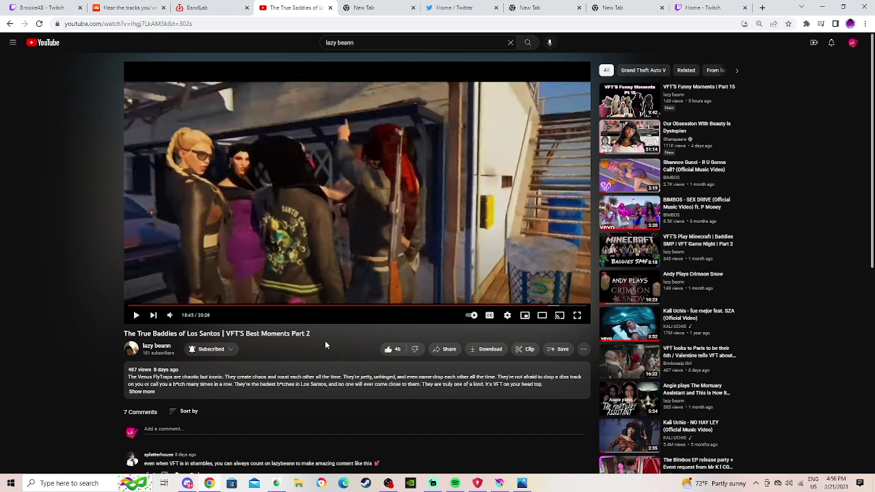
Resume the video and compare its closing character introductions with the group painting in MediBang Paint Pro, returning to Chrome.
left_click(358, 201)
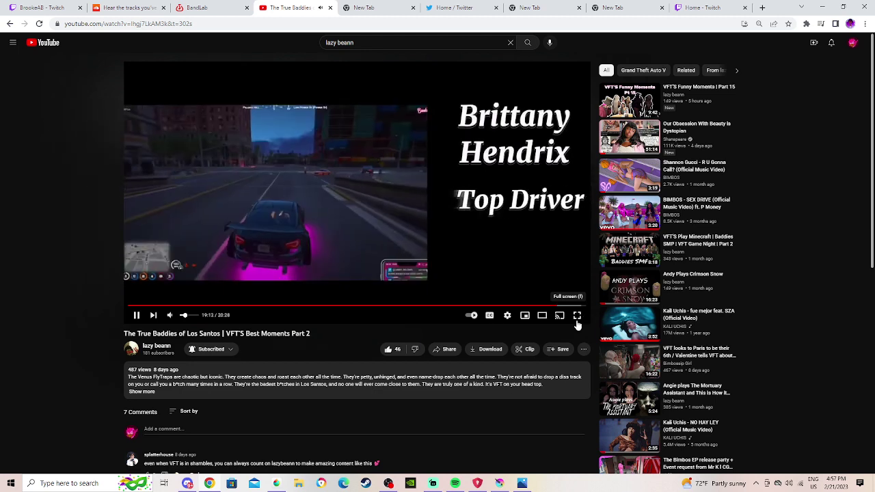
left_click(276, 484)
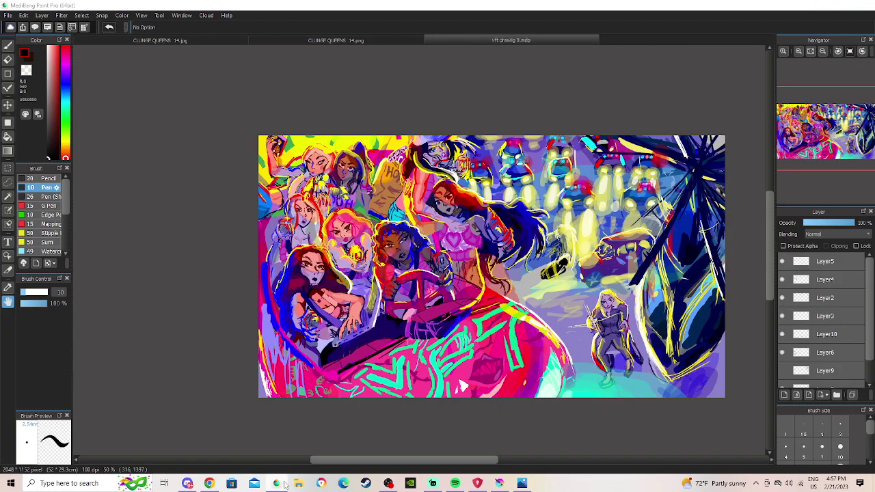
left_click(276, 483)
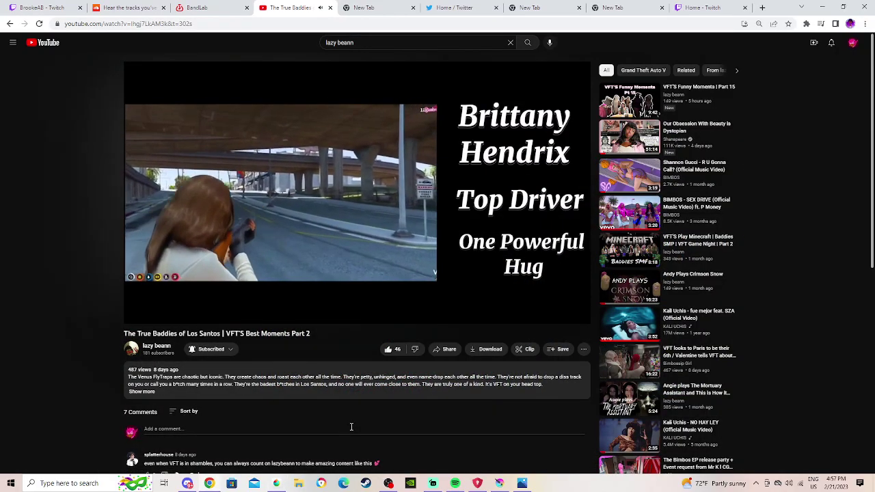
key("alt+Tab")
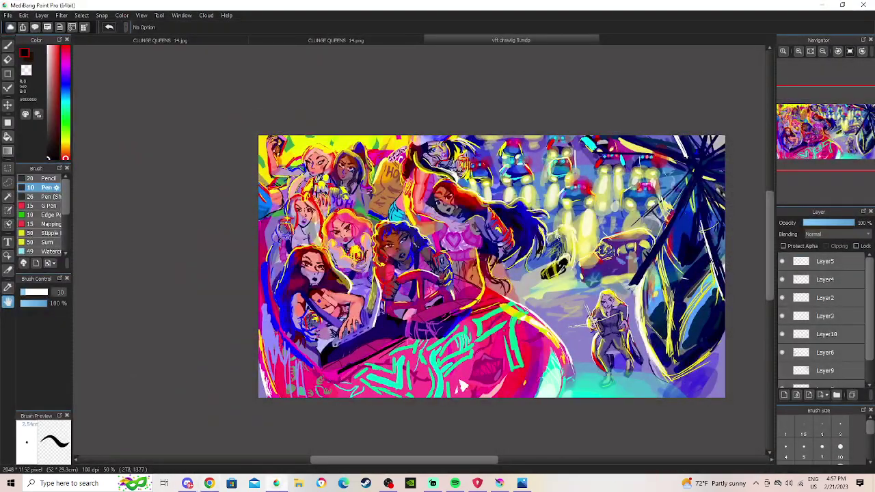
left_click(276, 483)
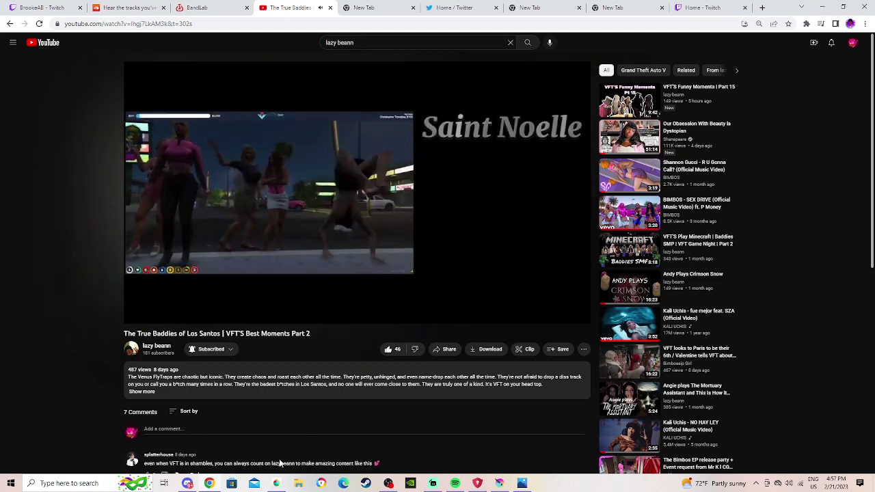
Compare the video's remaining character introductions with the group painting in MediBang Paint Pro, alternating with Chrome until the video ends.
left_click(278, 484)
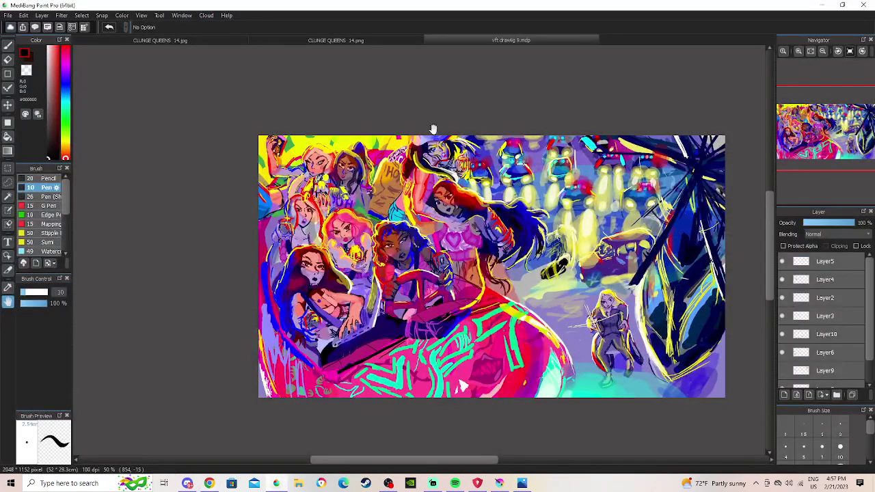
left_click(276, 483)
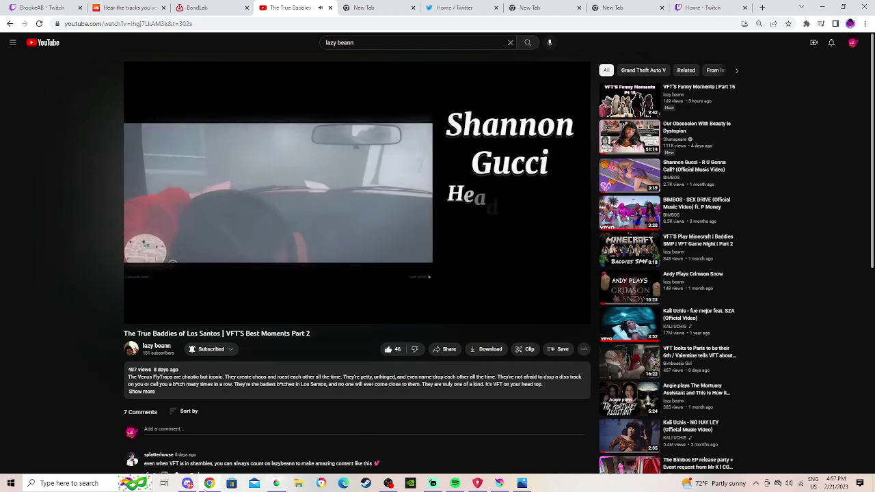
left_click(277, 483)
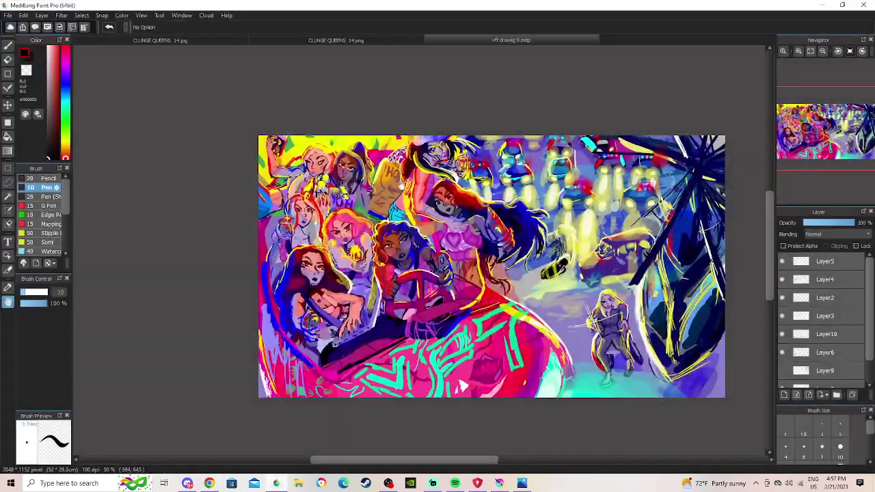
left_click(276, 483)
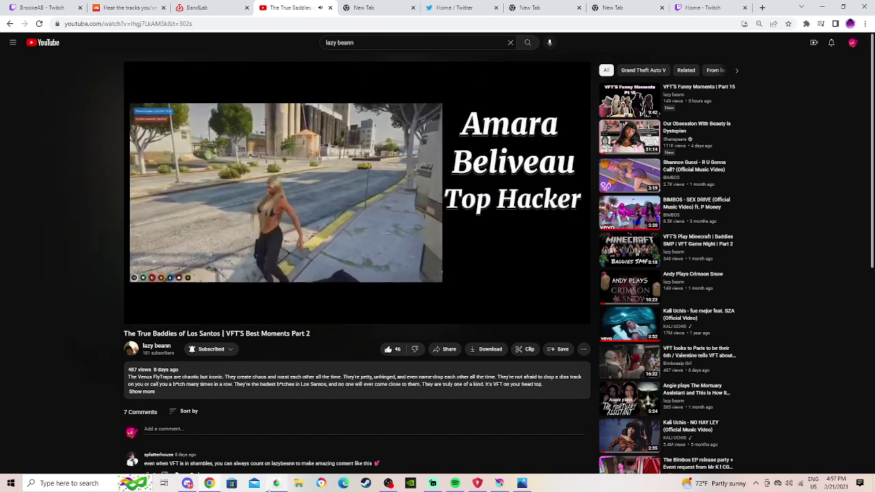
left_click(272, 486)
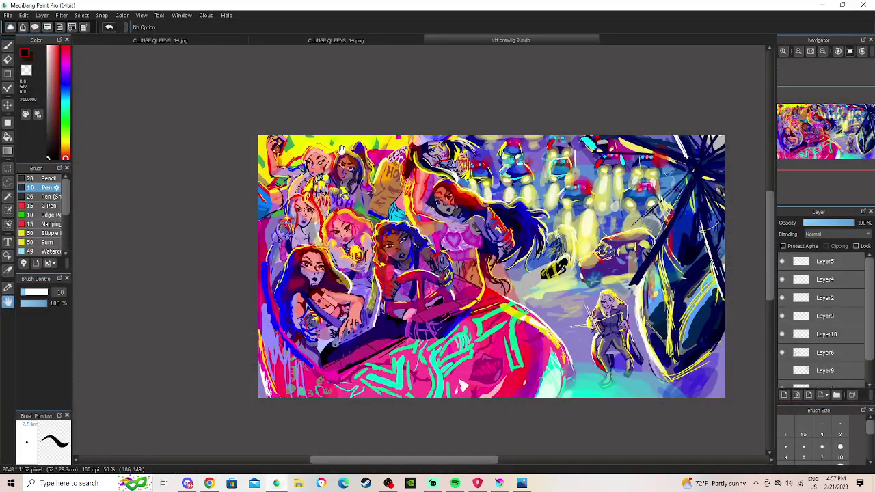
key("alt+Tab")
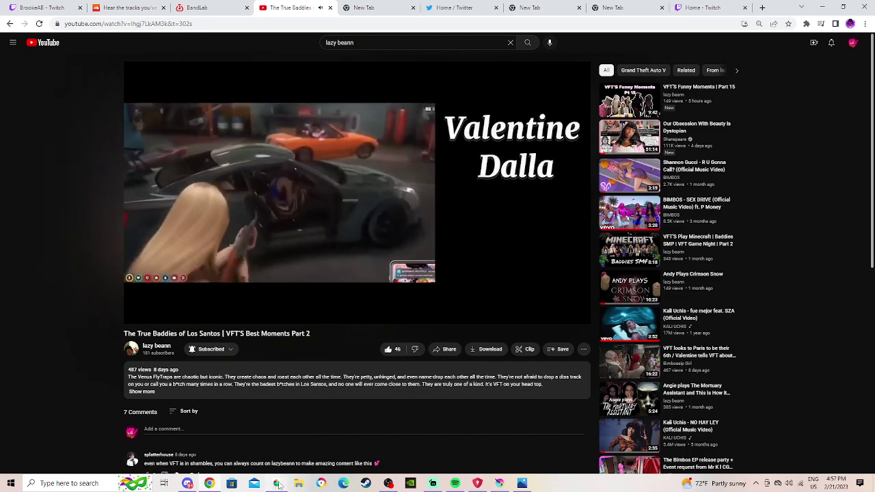
key("alt+Tab")
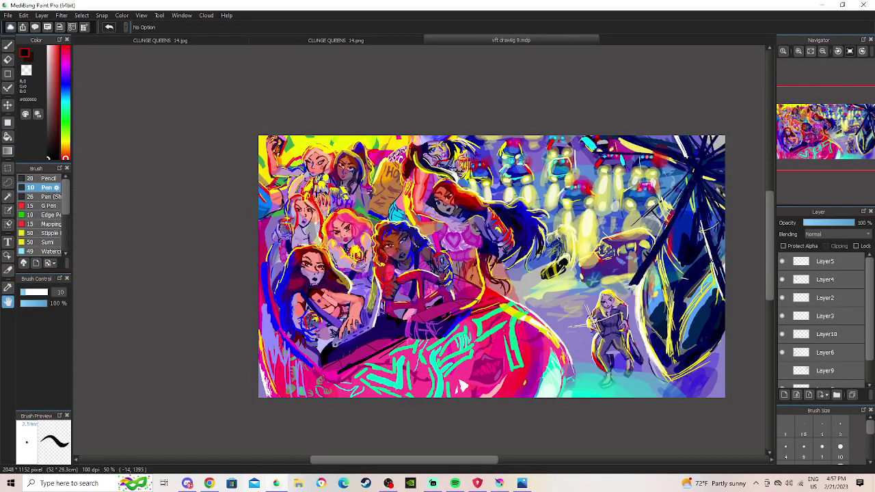
key("alt+Tab")
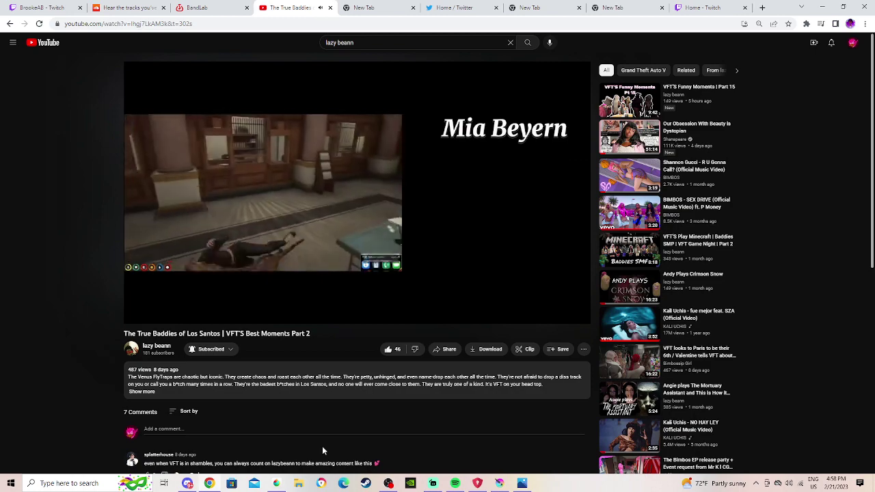
left_click(276, 483)
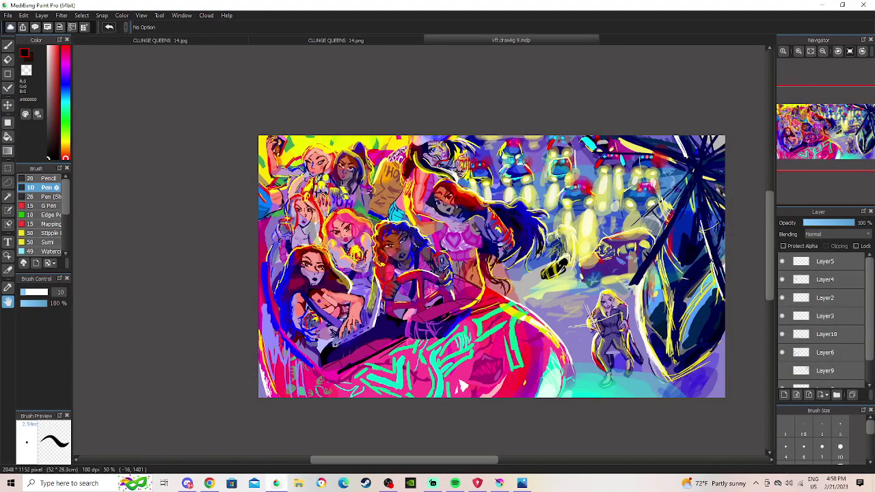
key("alt+Tab")
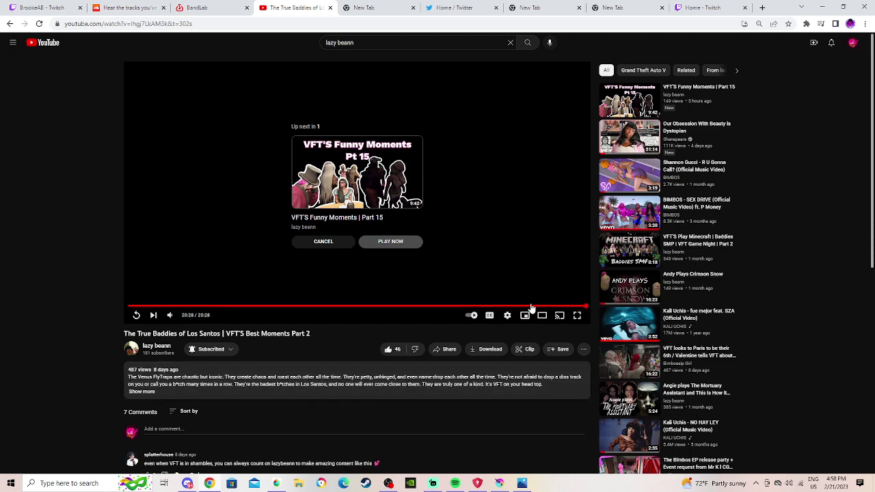
Rewind the video to its closing VFT art credit, and go back to the YouTube home page.
left_click(527, 306)
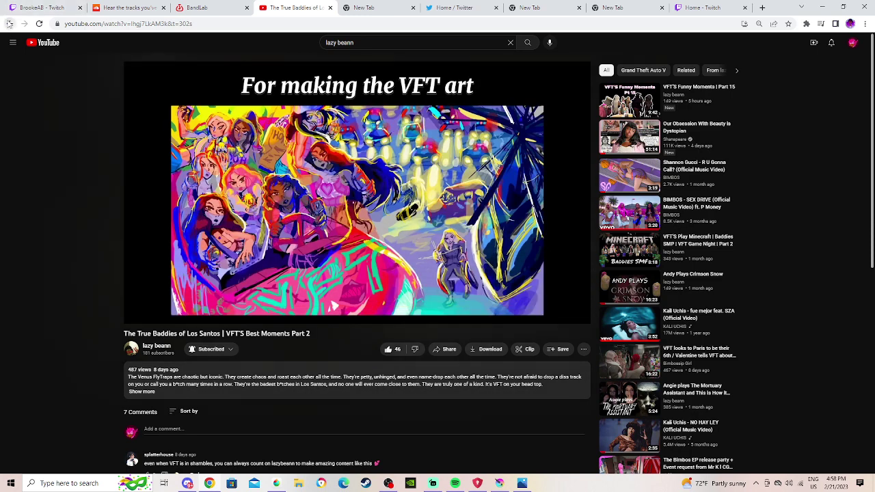
left_click(10, 24)
left_click(9, 24)
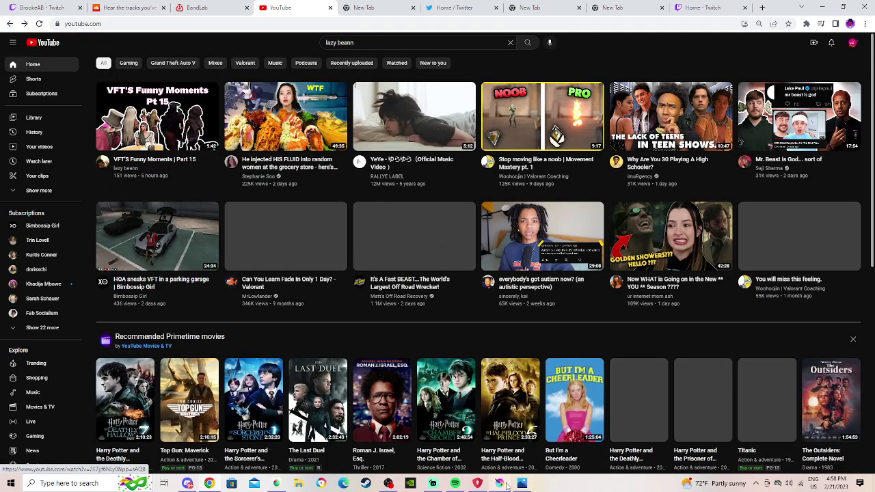
Switch to MediBang Paint Pro and examine the group painting at different zoom levels.
left_click(276, 483)
left_click(276, 484)
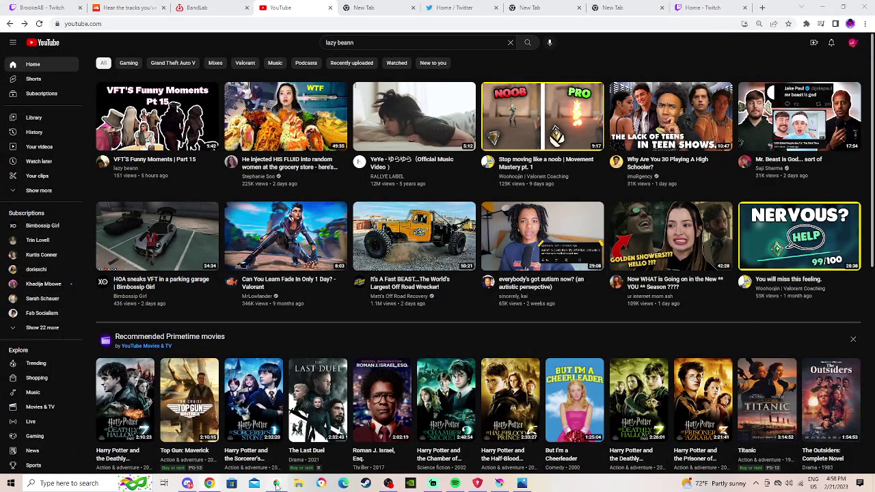
left_click(277, 485)
left_click(276, 485)
left_click(276, 485)
scroll(396, 342, "up", 2)
scroll(376, 335, "down", 4)
scroll(346, 270, "up", 3)
scroll(347, 270, "down", 3)
scroll(347, 270, "up", 2)
Compare the CLUNGE QUEENS 14 character collages with the group painting in the vft drawing 9.mdp document.
left_click(288, 39)
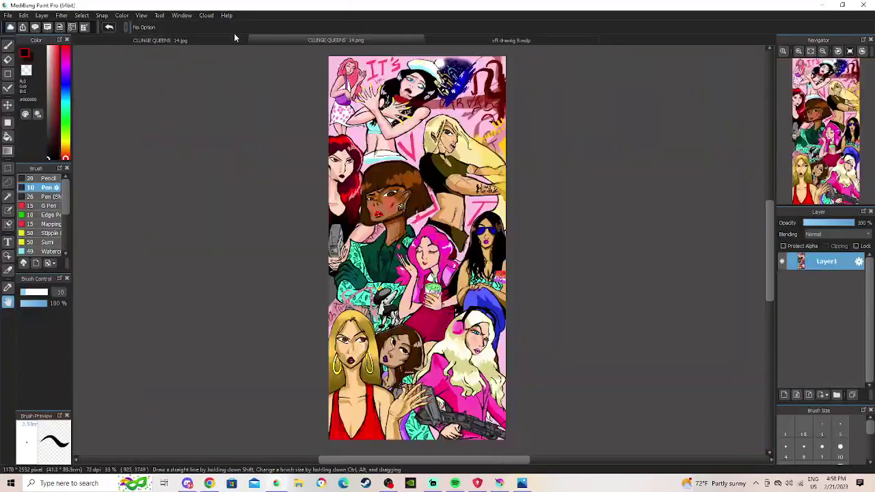
left_click(469, 39)
left_click(324, 38)
left_click(181, 40)
left_click(338, 43)
left_click(490, 39)
left_click(375, 40)
left_click(482, 38)
left_click(369, 40)
left_click(523, 39)
left_click(330, 42)
left_click(513, 41)
left_click(387, 39)
left_click(477, 39)
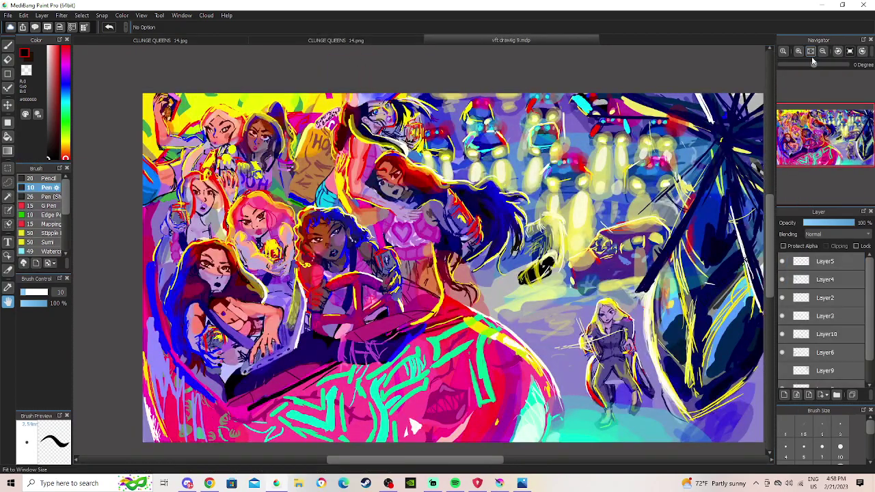
Fit the group painting to the window and inspect its composition at closer and wider zoom levels.
left_click(811, 52)
left_click(822, 52)
left_click(822, 52)
left_click_drag(796, 103, 826, 137)
left_click(798, 52)
left_click(825, 51)
left_click(798, 52)
View the CLUNGE QUEENS 14.jpg collage with its added sketch layers, and return to the CLUNGE QUEENS 14.png version.
left_click(320, 40)
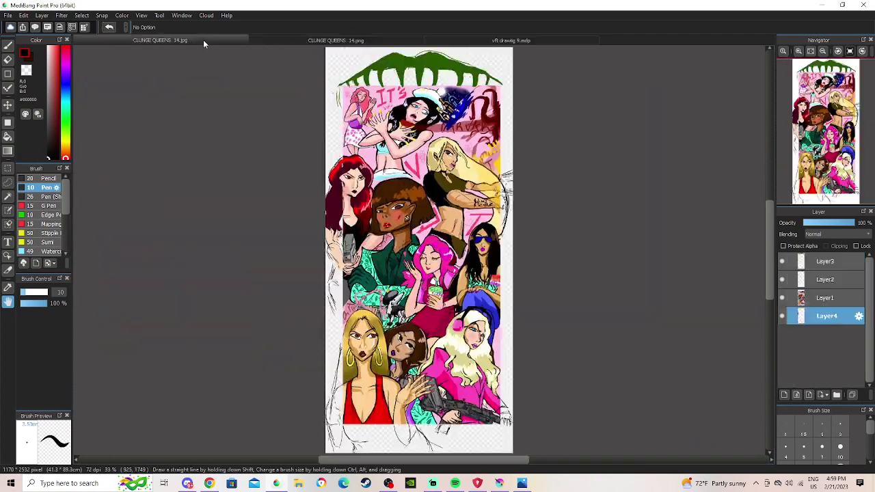
left_click(334, 41)
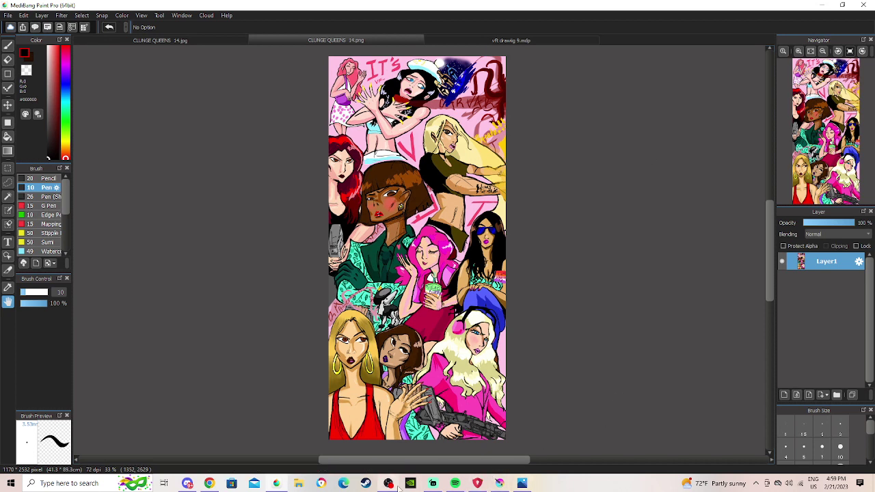
mouse_move(398, 487)
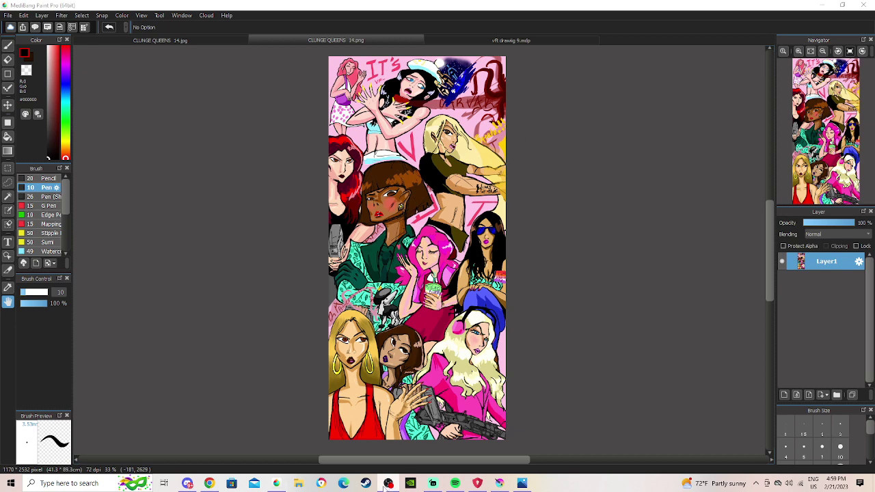
Switch to Krita to view the early group sketch in document_6.kra, and return to the group painting in MediBang Paint Pro.
left_click(499, 483)
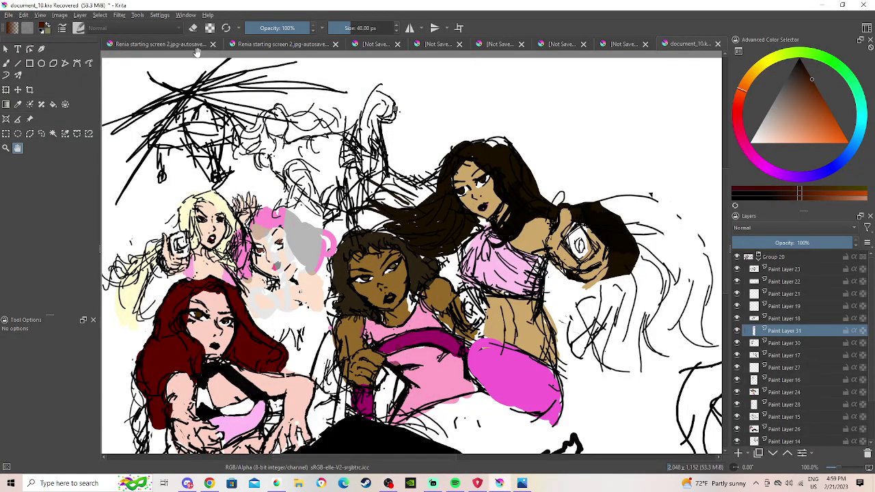
left_click(438, 43)
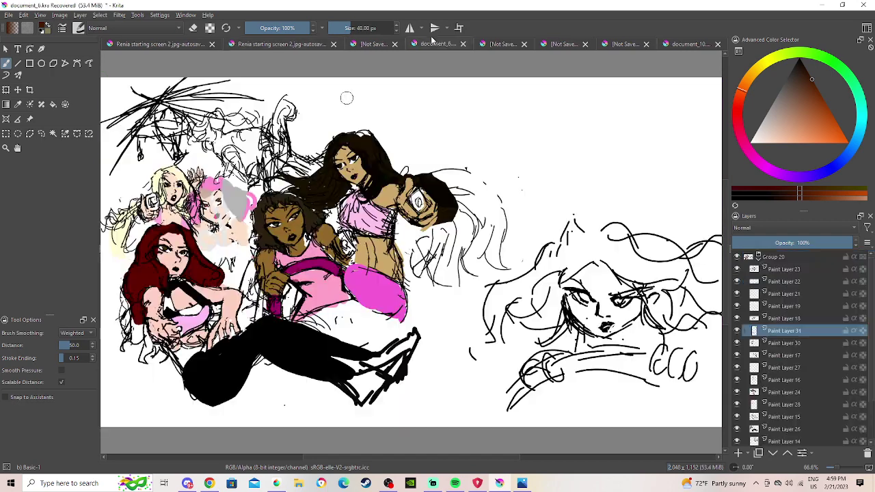
left_click(276, 483)
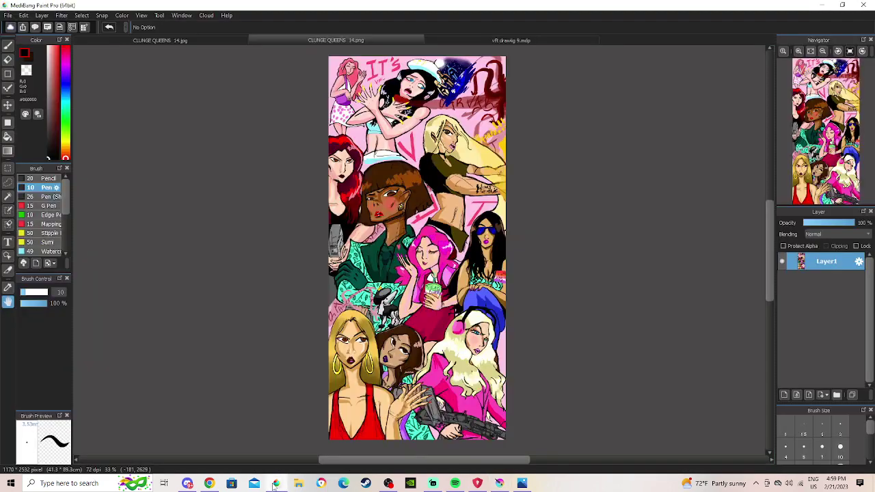
left_click(491, 40)
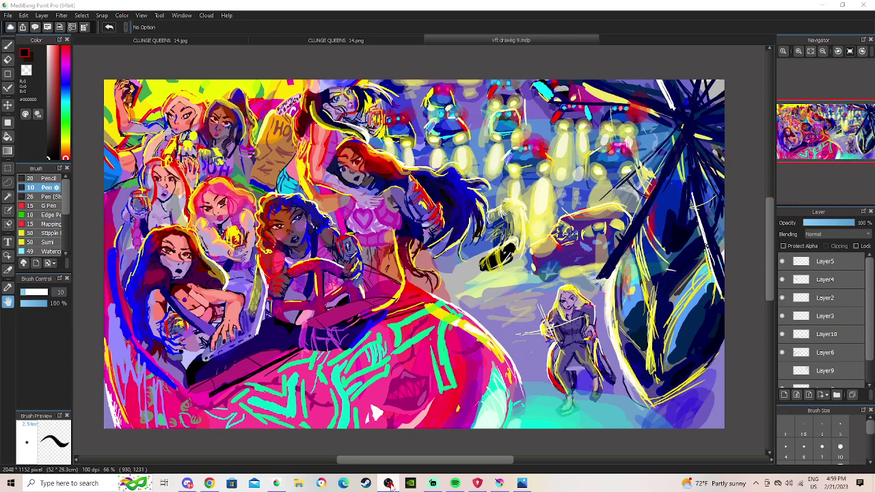
Switch to Spotify and play Popstar at a lower system volume, muting the player during the audio ad.
left_click(454, 484)
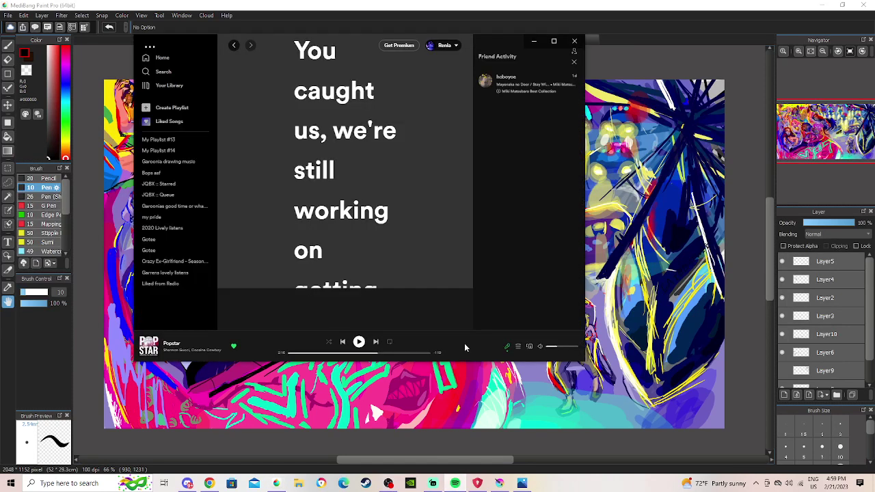
left_click(359, 342)
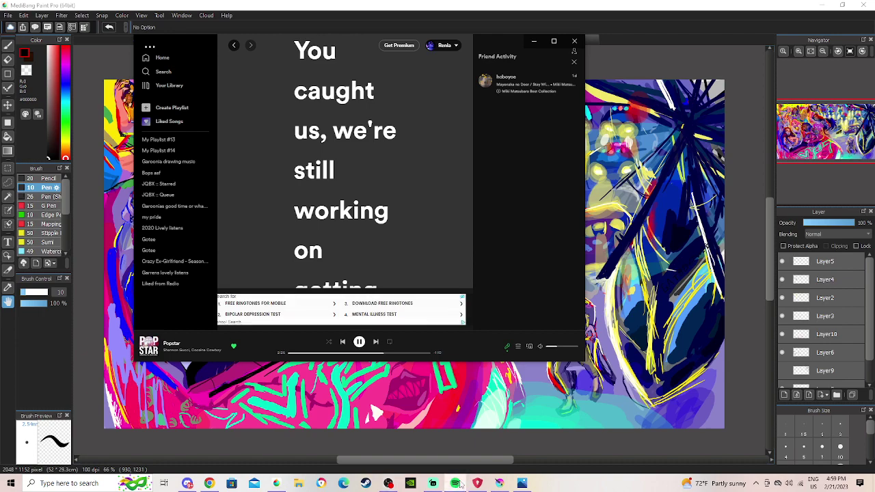
left_click(388, 483)
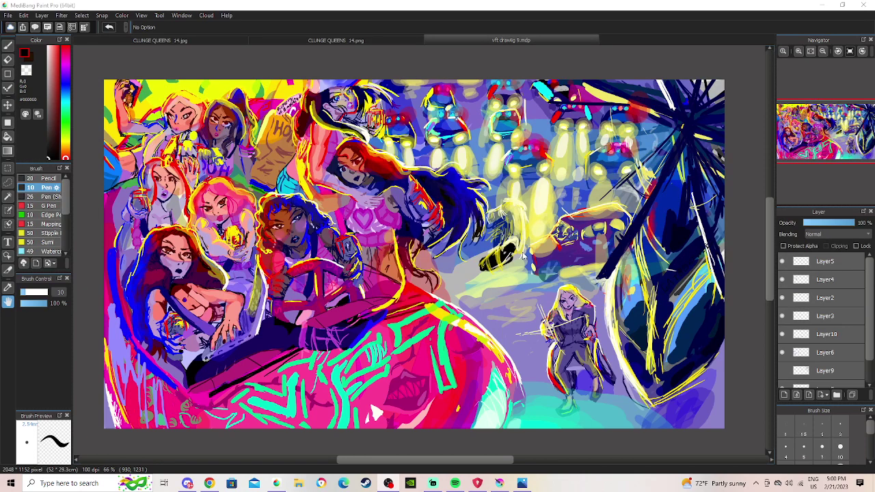
key("XF86AudioLowerVolume")
left_click(454, 484)
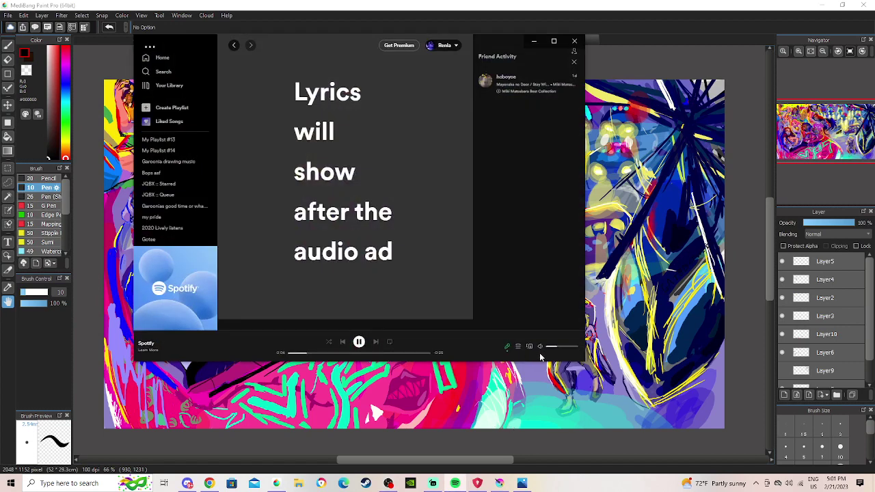
left_click(539, 346)
Switch to Chrome and look through the liked tracks on SoundCloud for a song to play.
left_click(211, 484)
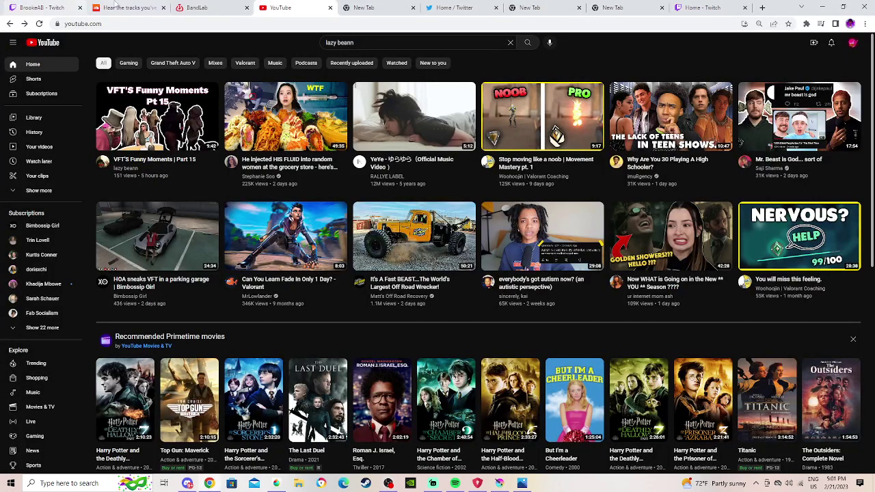
left_click(126, 7)
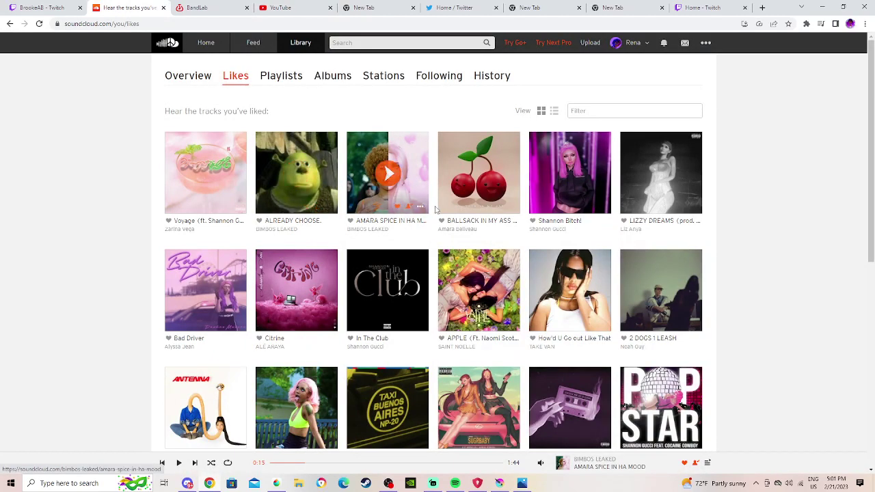
scroll(437, 191, "down", 3)
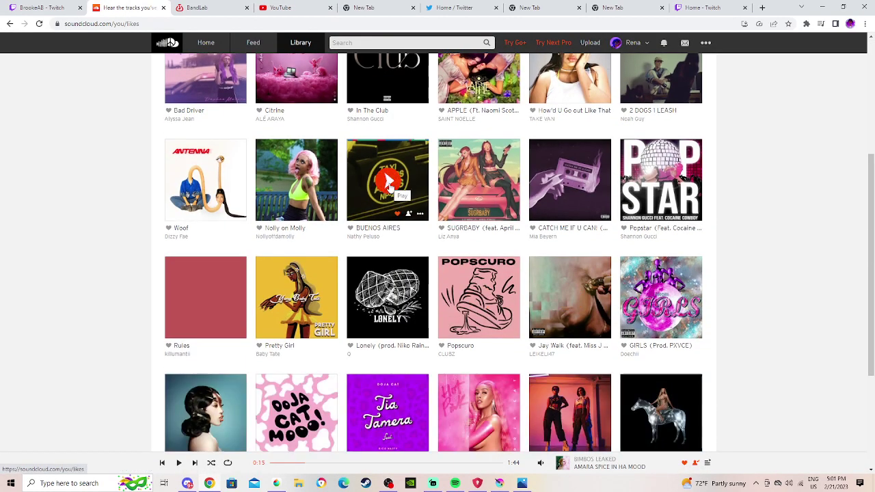
scroll(388, 184, "up", 1)
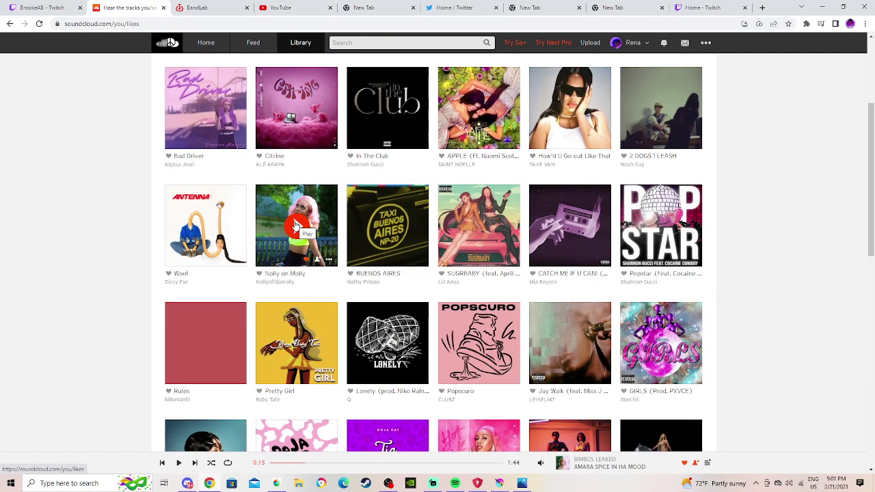
scroll(295, 225, "up", 3)
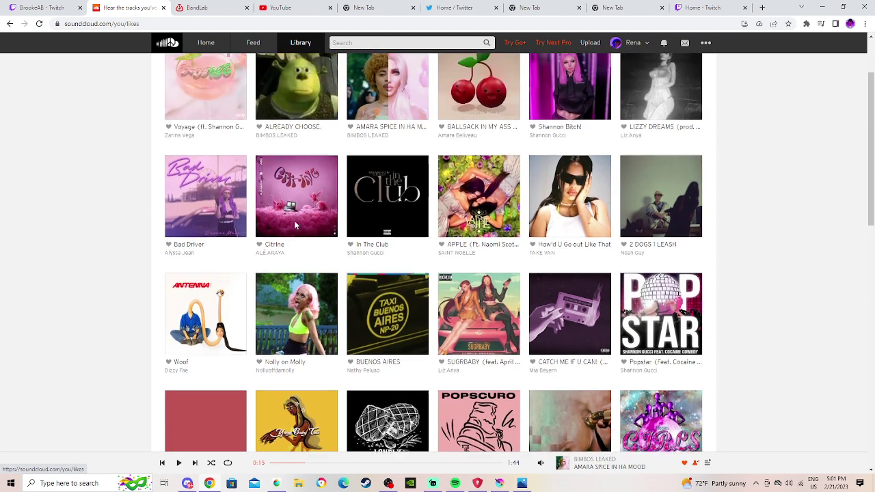
scroll(318, 208, "down", 4)
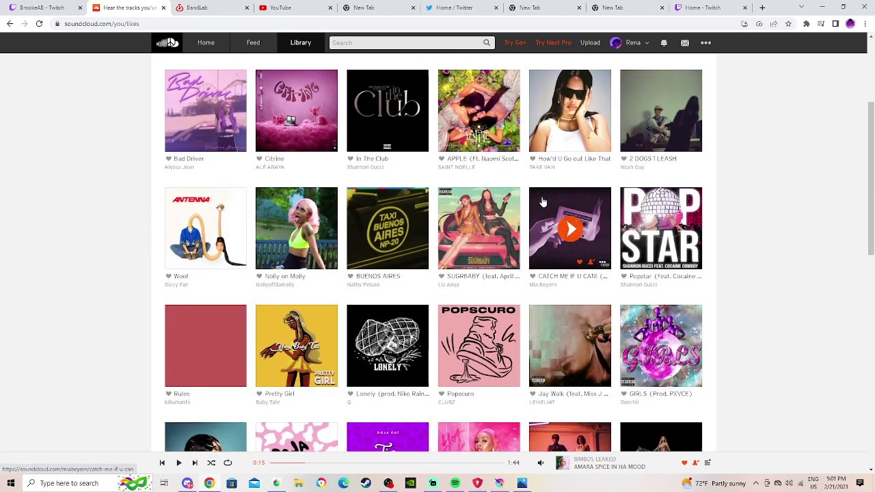
scroll(464, 300, "down", 2)
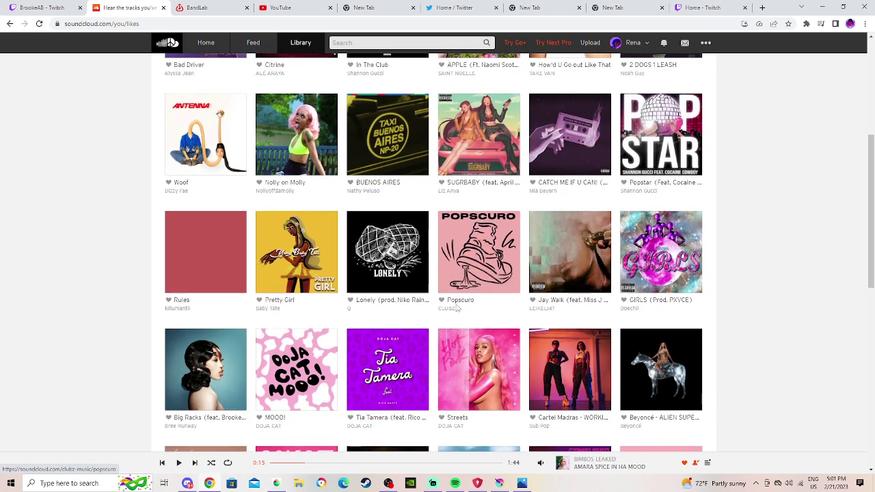
scroll(303, 218, "down", 2)
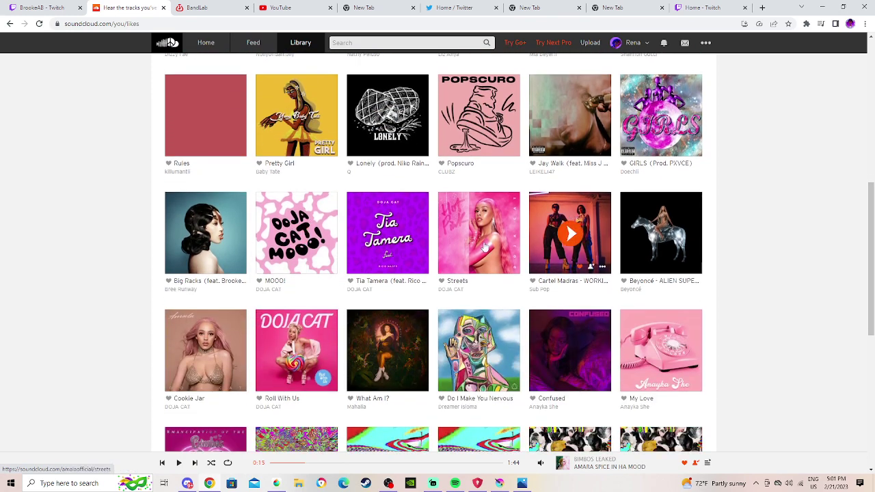
scroll(584, 252, "up", 1)
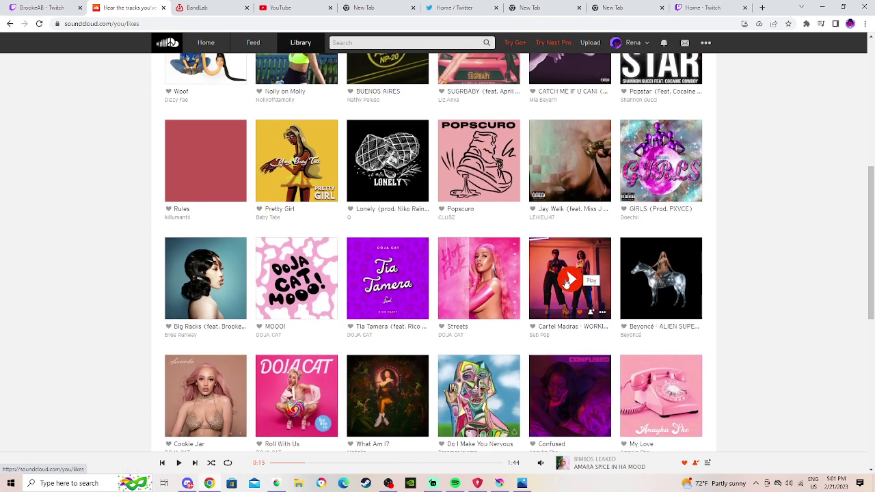
scroll(294, 232, "up", 2)
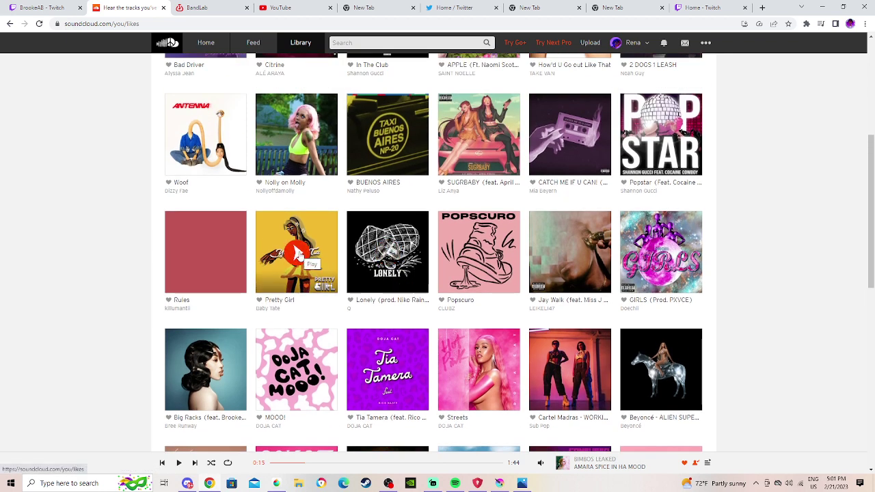
scroll(298, 255, "up", 1)
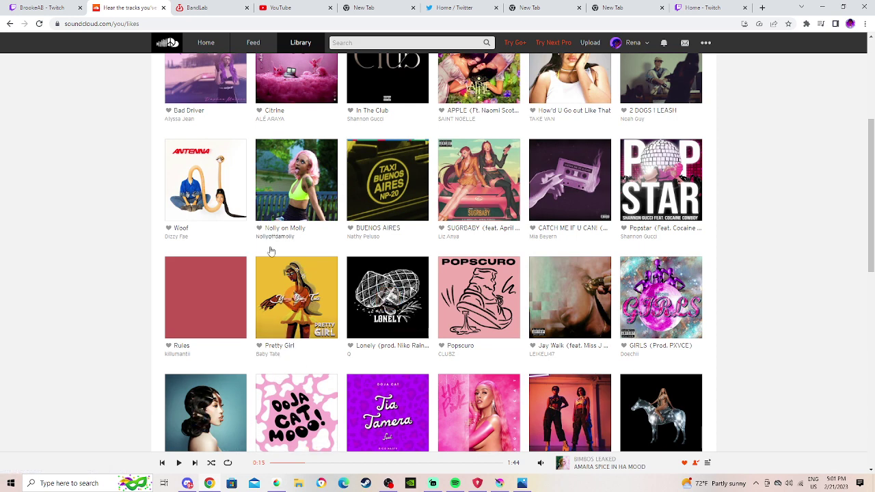
Play Pretty Girl from the liked tracks, dismiss the advertisement, and return to the group painting in MediBang Paint Pro.
left_click(297, 307)
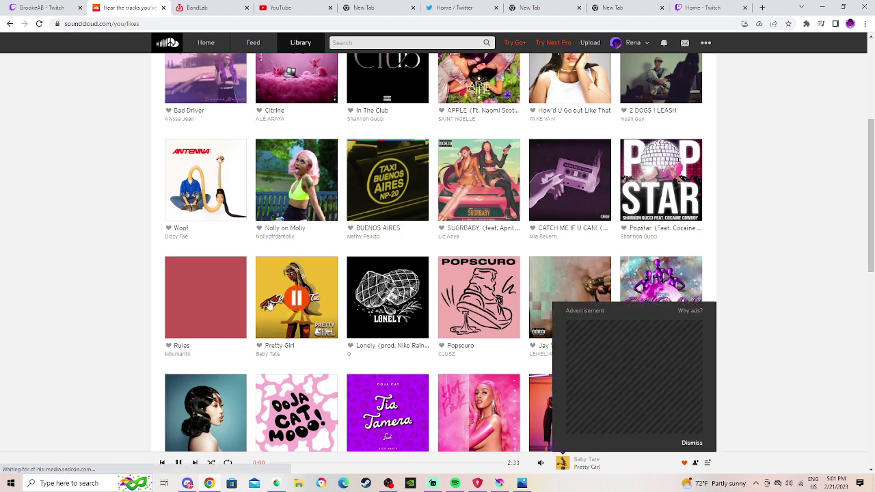
mouse_move(541, 463)
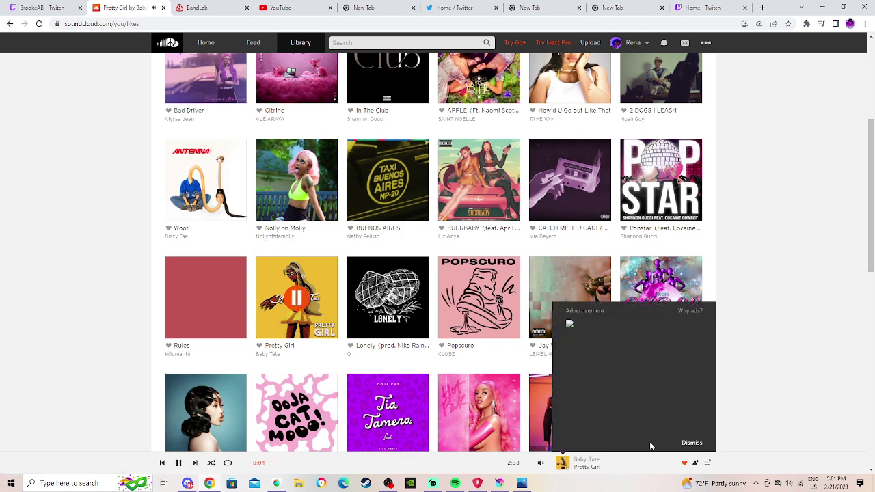
left_click(689, 443)
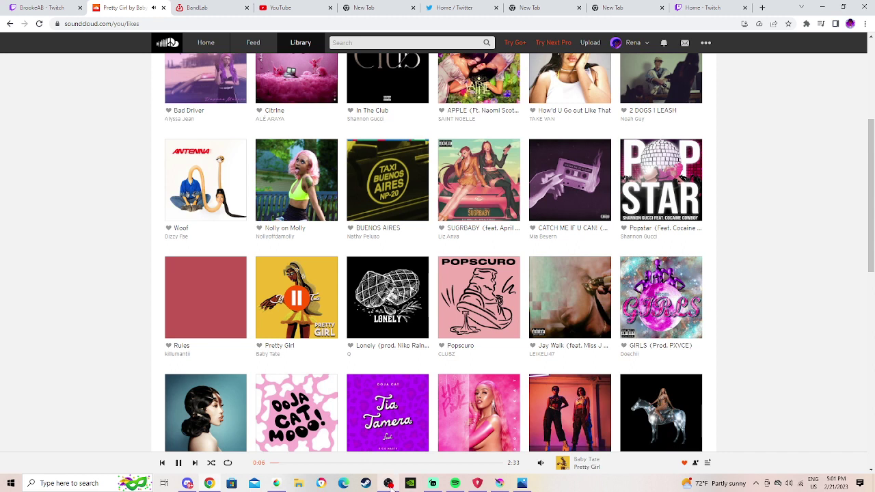
left_click(390, 485)
left_click(391, 485)
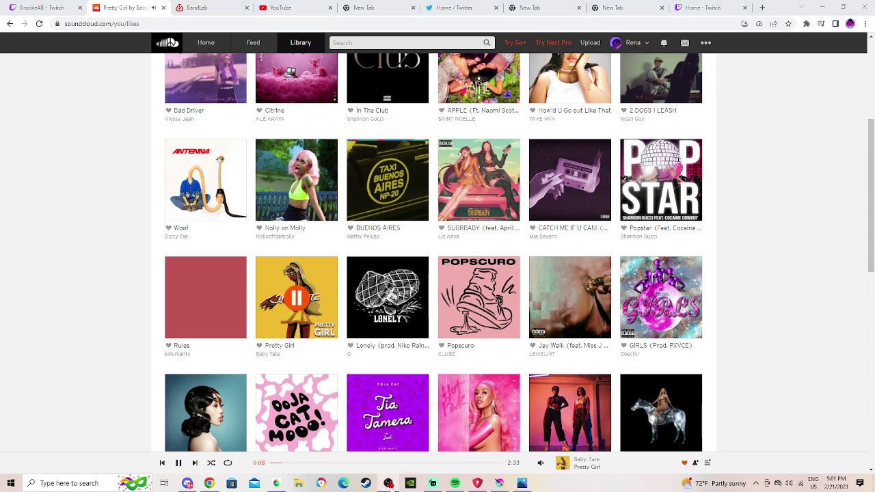
left_click(274, 485)
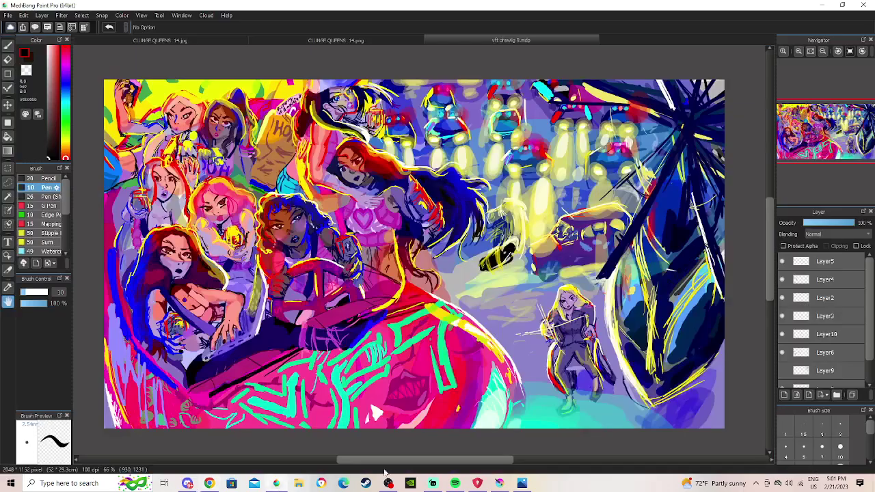
left_click(391, 485)
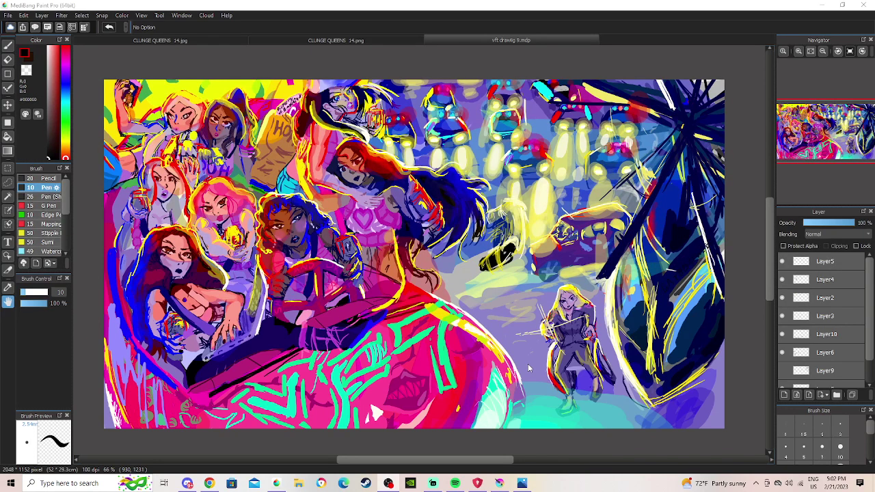
Inspect the characters in the group painting up close, and return to a view of the whole composition.
left_click(435, 484)
left_click(435, 485)
left_click(281, 482)
scroll(355, 218, "down", 1)
scroll(355, 213, "up", 3)
left_click_drag(355, 207, 457, 285)
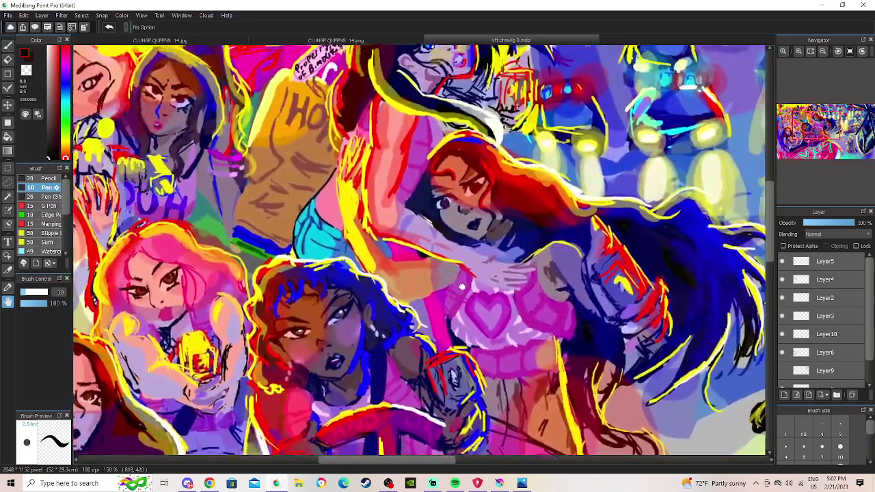
scroll(457, 285, "down", 6)
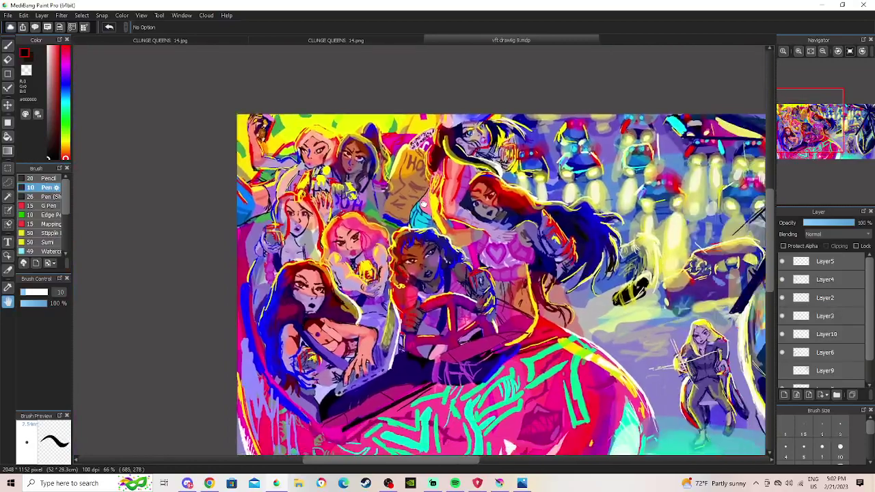
mouse_move(424, 204)
left_mouse_down()
mouse_move(413, 206)
mouse_move(312, 137)
mouse_move(254, 188)
mouse_move(321, 178)
left_mouse_up()
mouse_move(220, 192)
left_mouse_down()
mouse_move(362, 153)
mouse_move(250, 179)
left_mouse_up()
scroll(250, 181, "up", 1)
scroll(356, 241, "down", 2)
left_click_drag(381, 315, 321, 303)
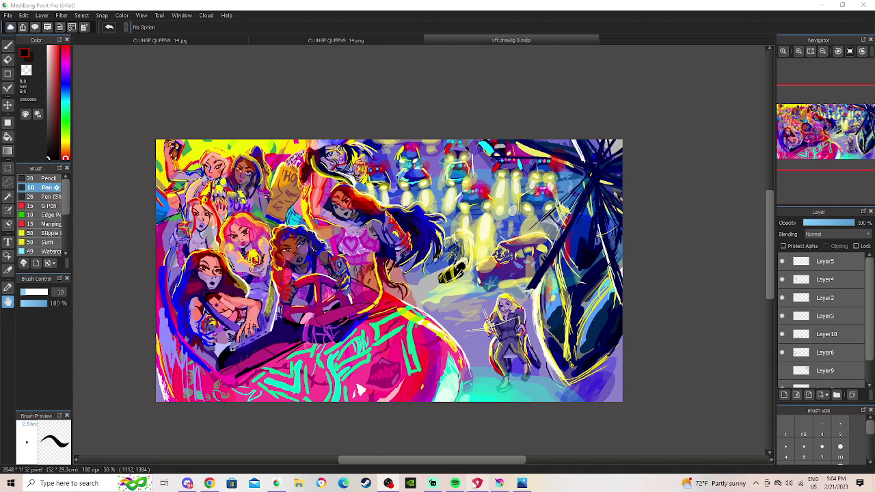
Pause the SoundCloud track, restart SEX DRIVE from the beginning in Spotify, and return to the group painting.
left_click(455, 483)
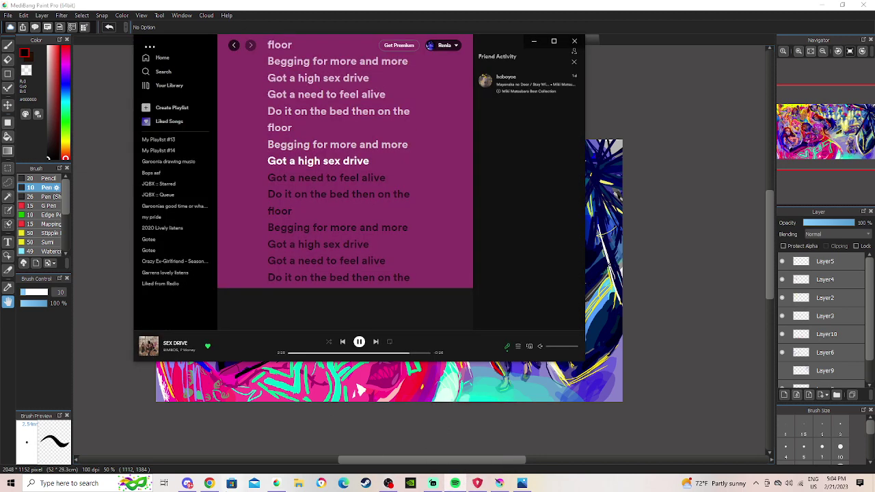
left_click(361, 343)
left_click_drag(312, 353, 271, 354)
left_click(212, 483)
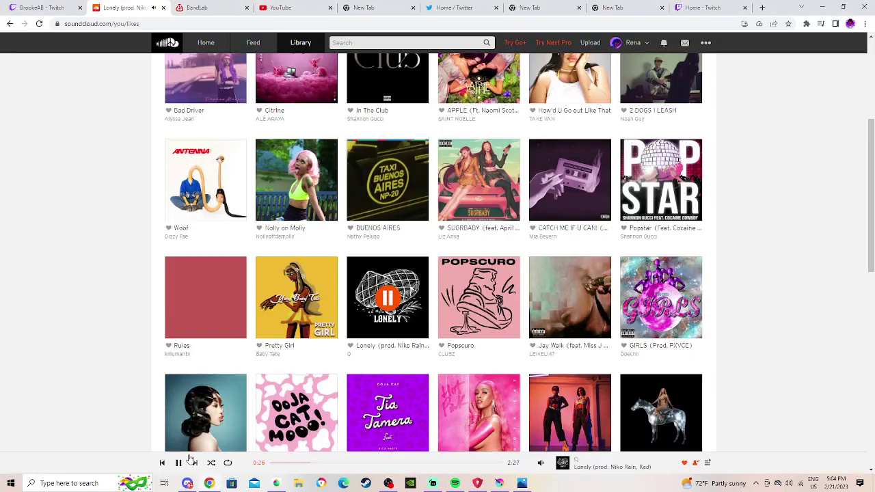
left_click(180, 464)
key("alt+Tab")
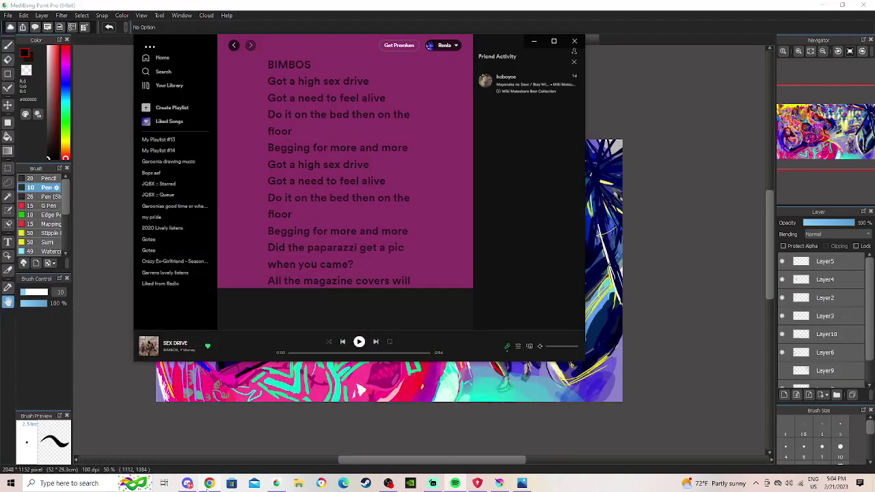
left_click(360, 342)
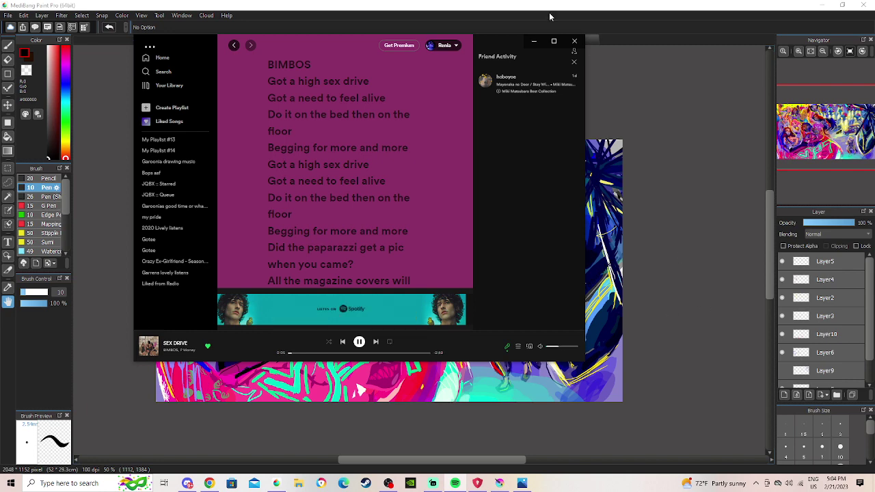
left_click(533, 42)
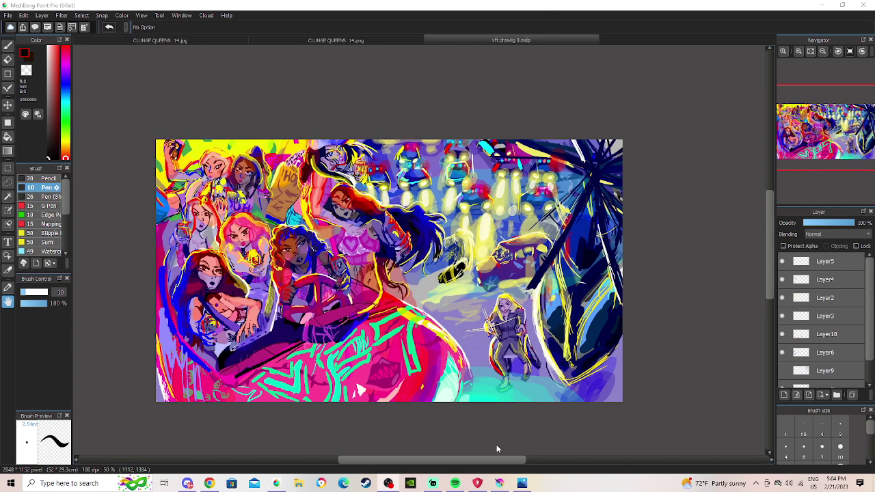
Raise the Spotify player's volume slightly, check the SEX DRIVE lyrics, and return to the group painting.
mouse_move(501, 484)
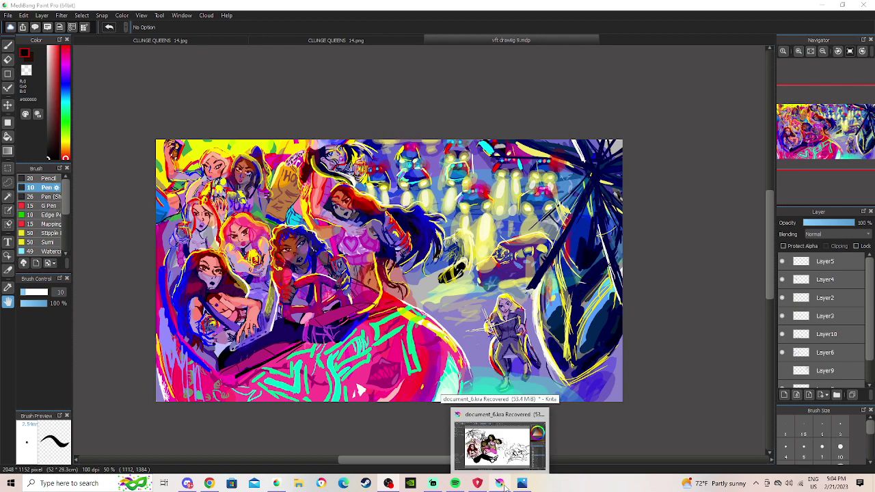
left_click(455, 484)
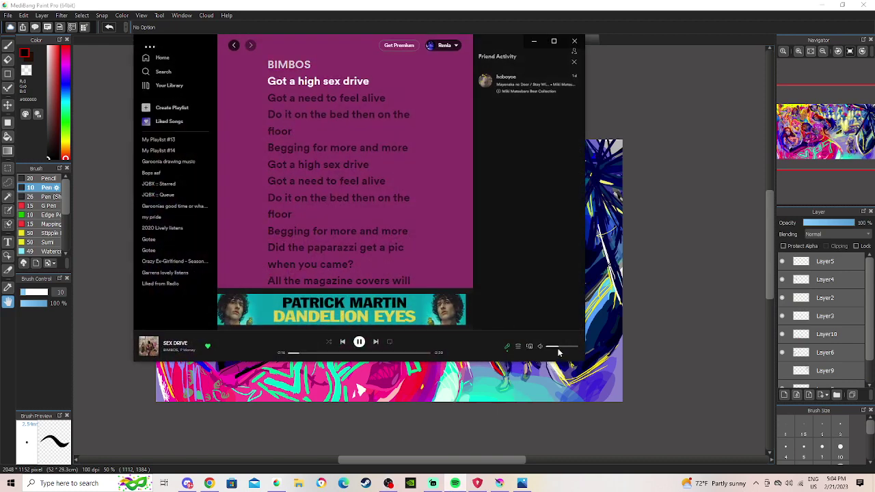
left_click_drag(558, 347, 562, 347)
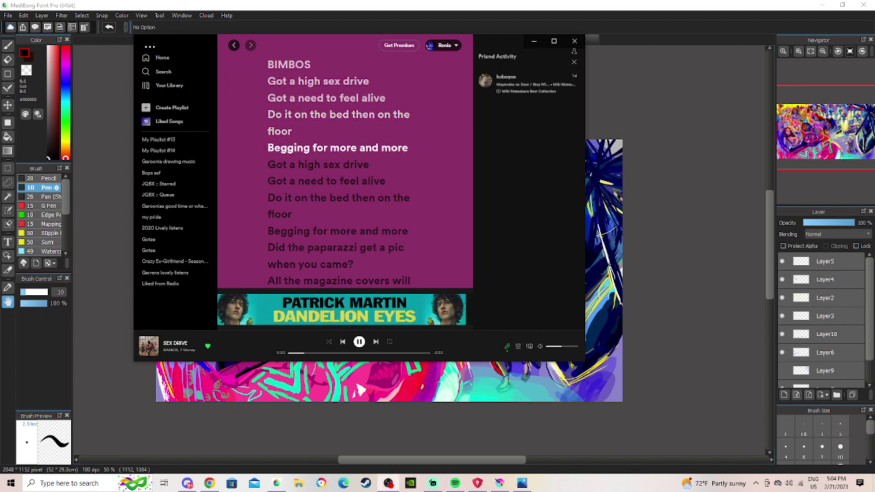
left_click(459, 483)
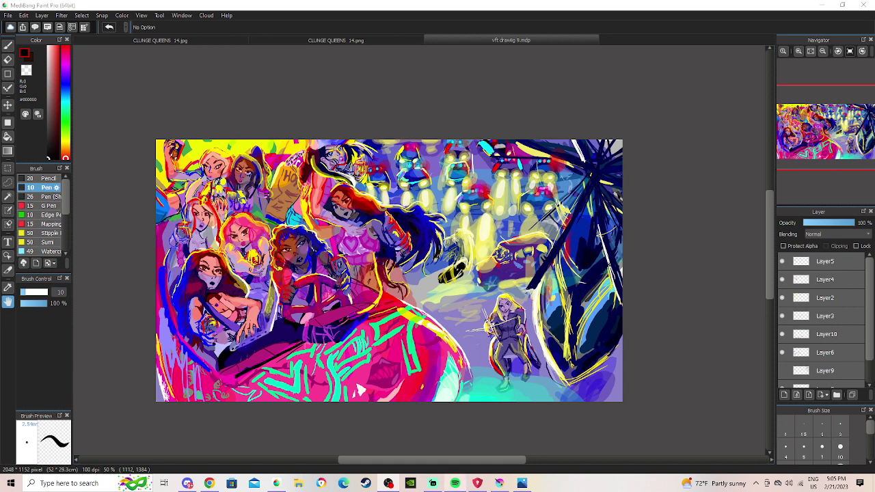
mouse_move(455, 489)
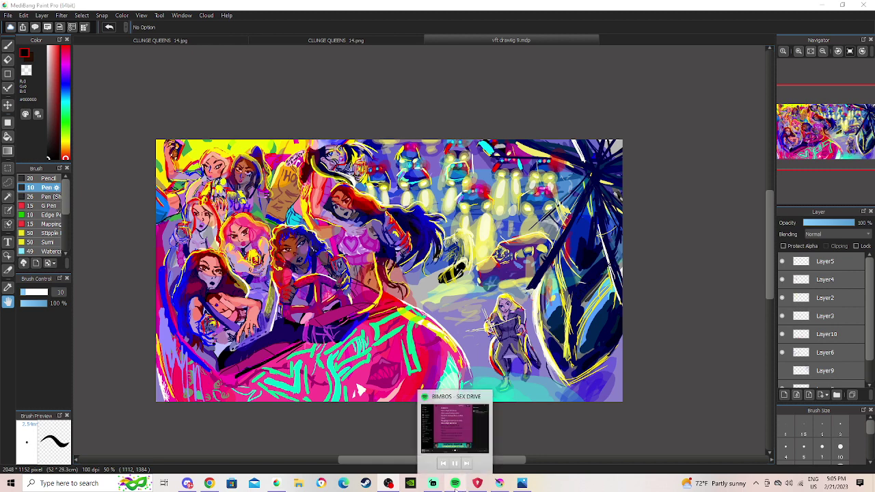
left_click(455, 486)
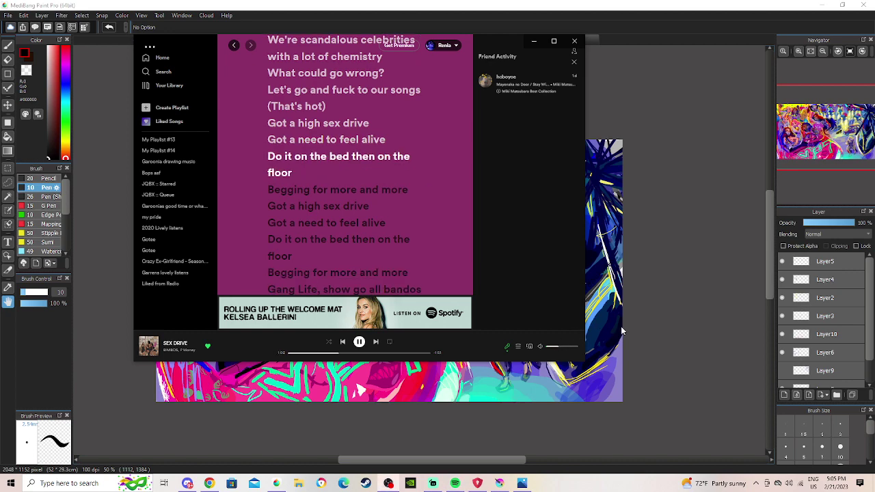
left_click(458, 485)
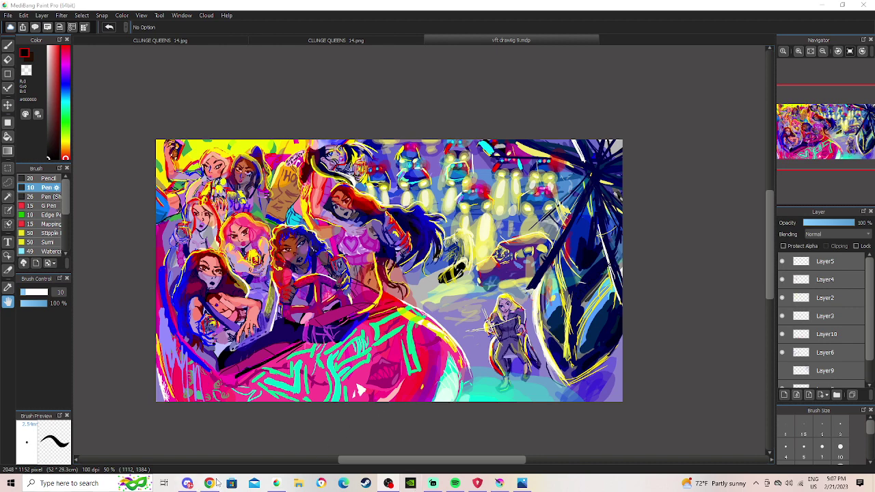
Switch to Spotify and read through the lyrics of CATCH ME IF U CAN!
mouse_move(216, 482)
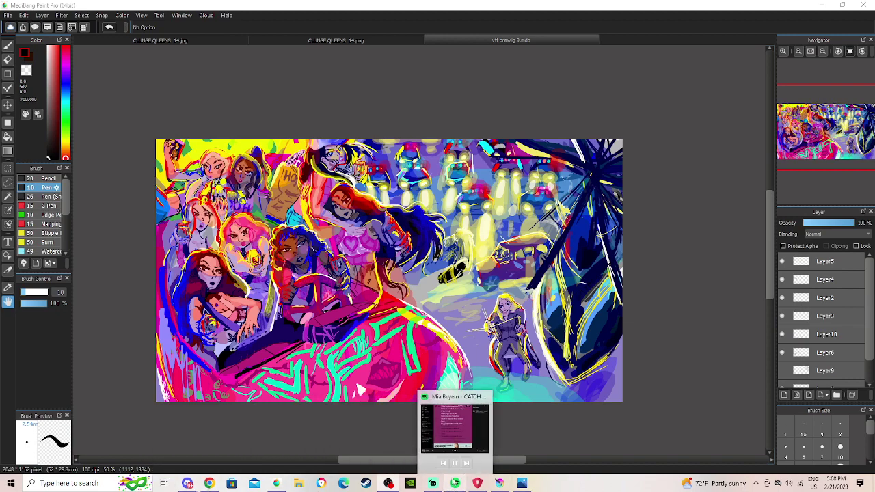
left_click(455, 484)
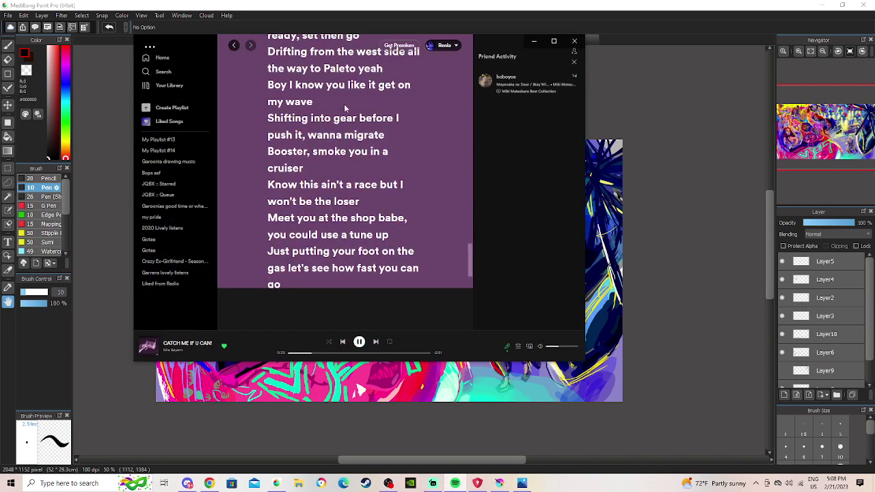
scroll(355, 205, "up", 10)
scroll(311, 230, "up", 3)
scroll(318, 233, "down", 5)
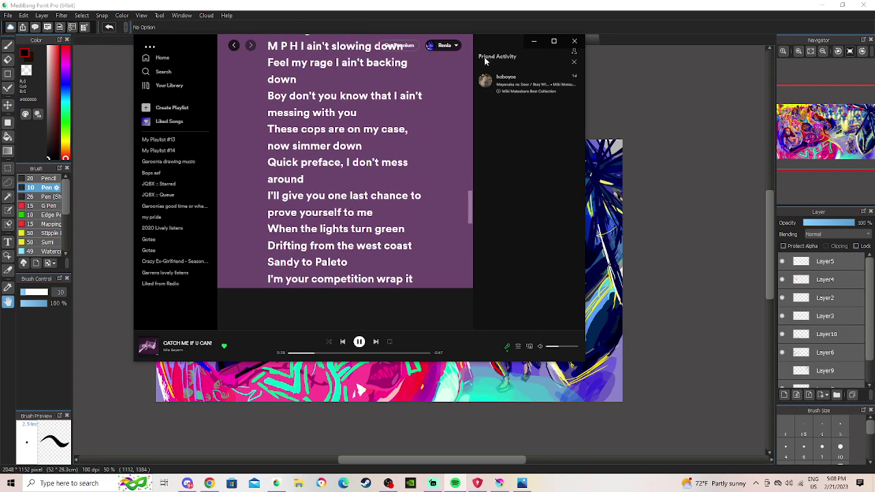
Leave Spotify, check the group sketch in Krita, and return to MediBang Paint.
left_click(534, 42)
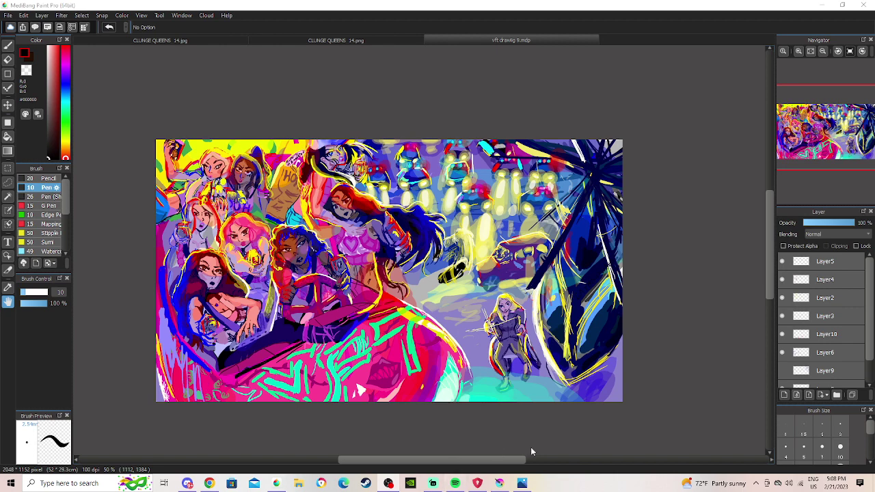
mouse_move(503, 485)
left_click(492, 448)
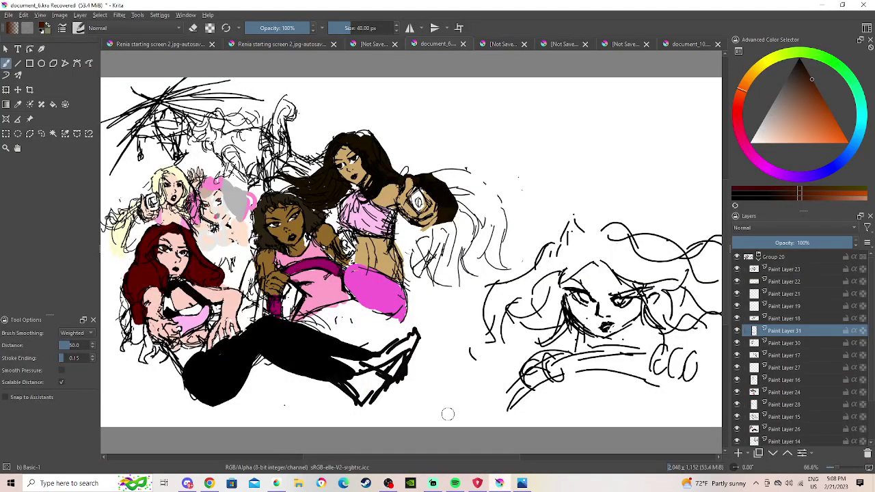
left_click(276, 483)
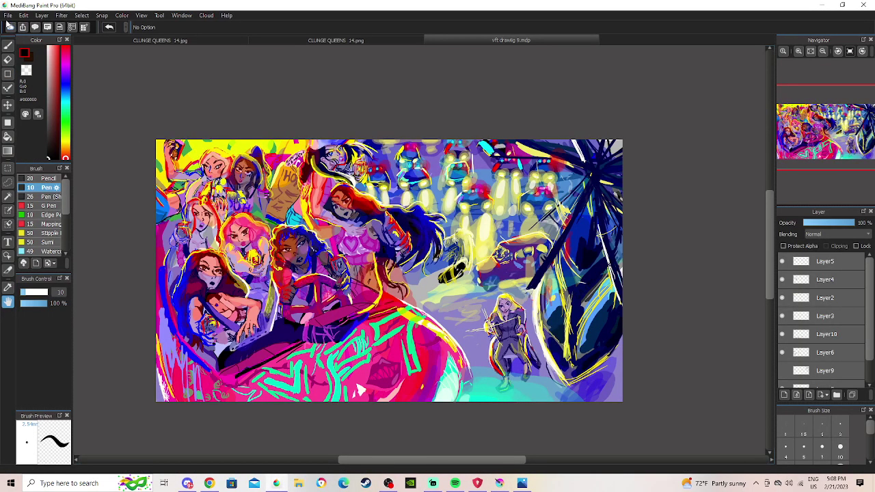
Create a new 1000 × 1000 px image at 350 dpi with a transparent background.
left_click(8, 15)
left_click(20, 26)
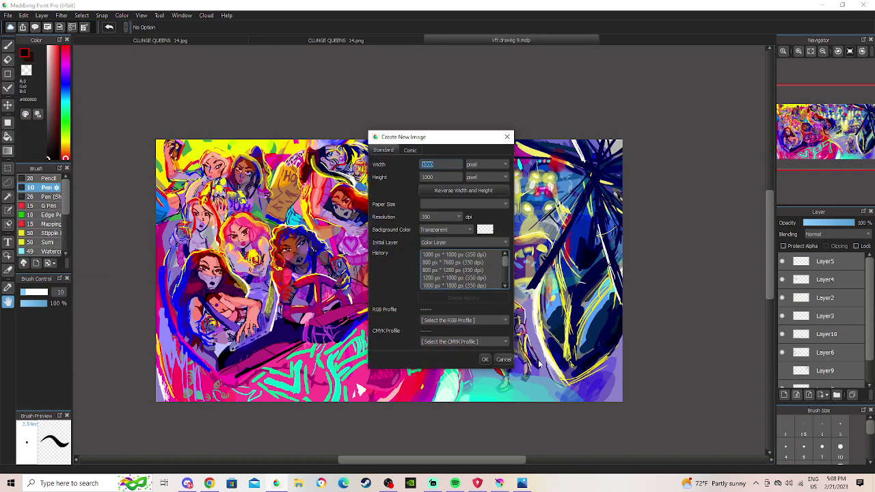
left_click(485, 360)
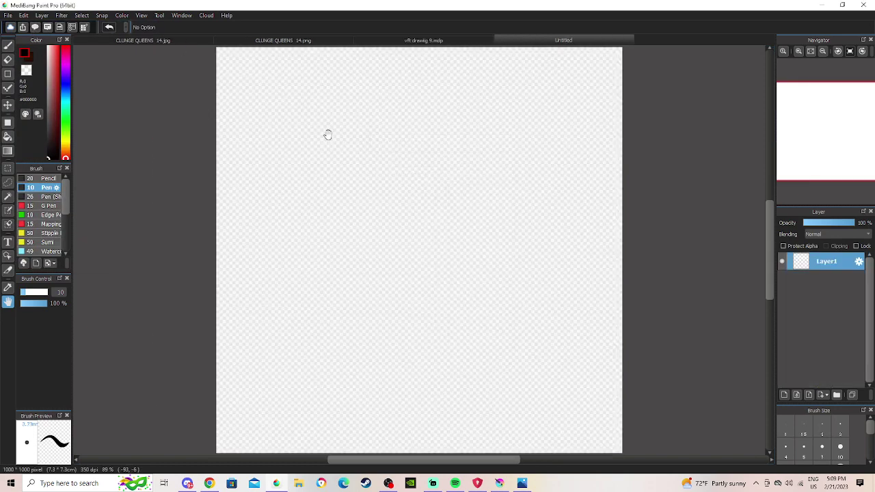
Look through the other open image documents and return to the untitled blank canvas.
left_click(395, 41)
left_click(259, 40)
left_click(176, 41)
left_click(351, 37)
left_click(487, 36)
left_click(542, 36)
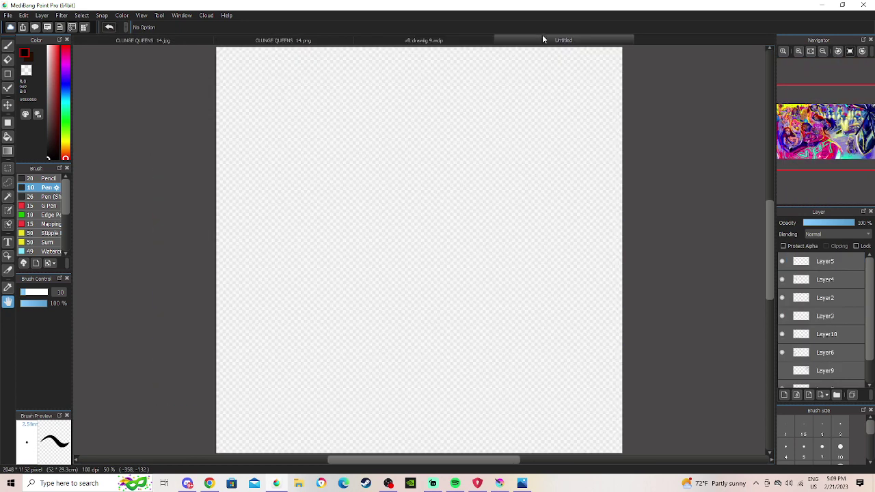
left_click(8, 14)
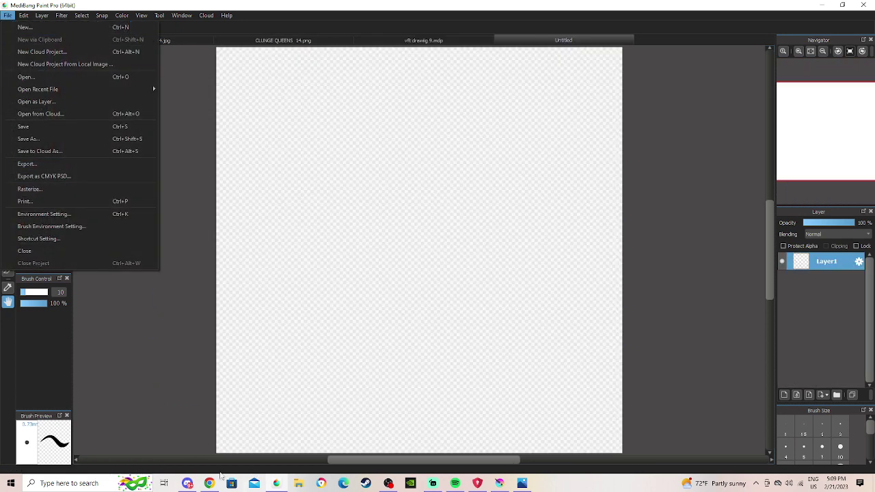
key("Escape")
left_click(209, 483)
left_click(187, 483)
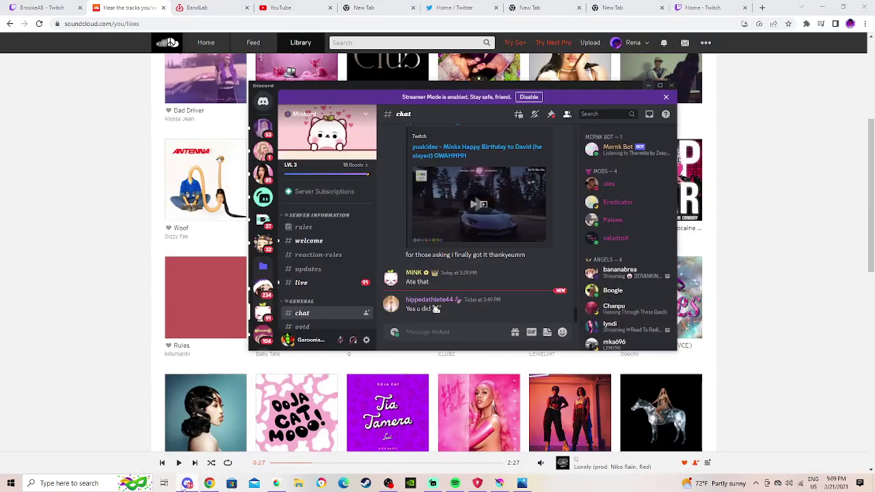
left_click(187, 483)
left_click(209, 484)
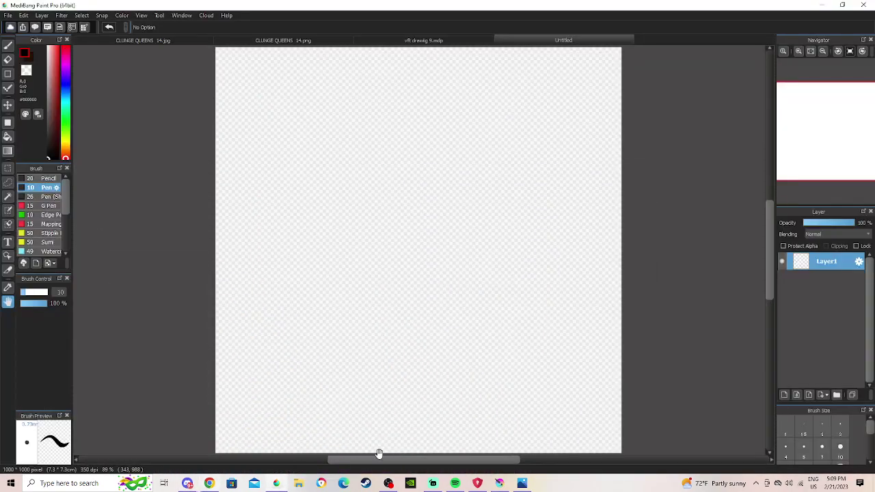
left_click(387, 483)
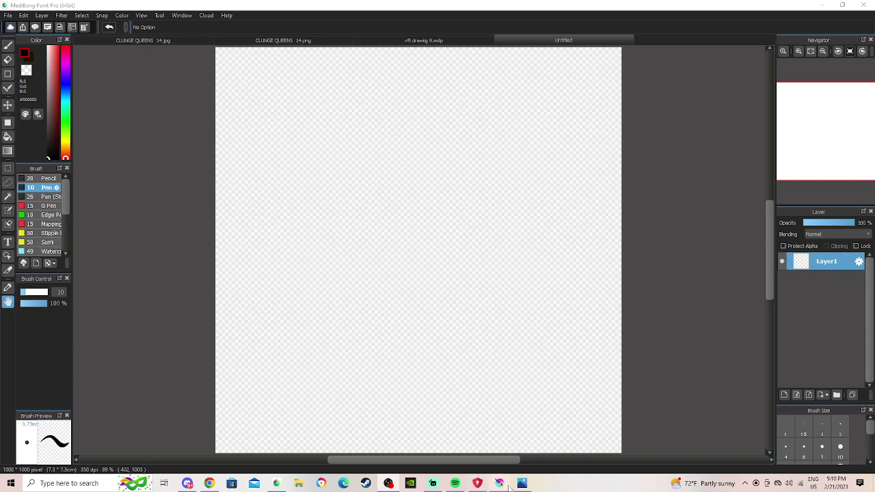
Check the Spotify player and the Krita group sketch, and return to the blank canvas in MediBang Paint.
left_click(454, 483)
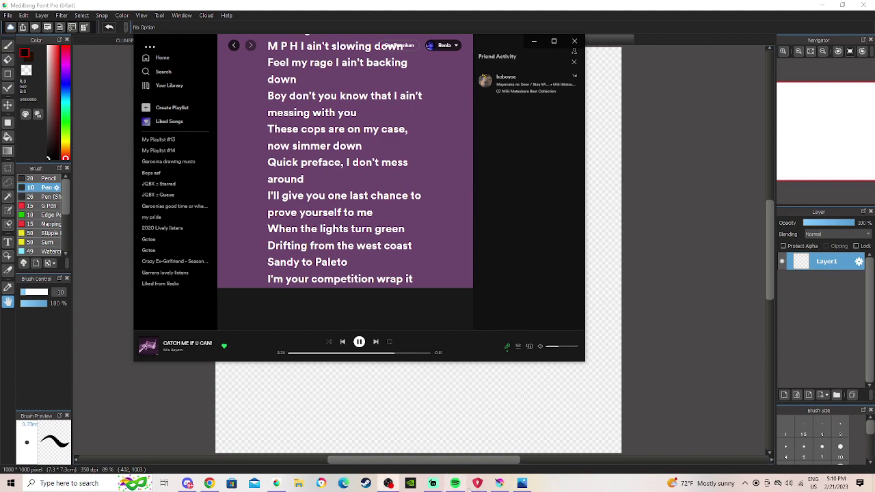
left_click(455, 483)
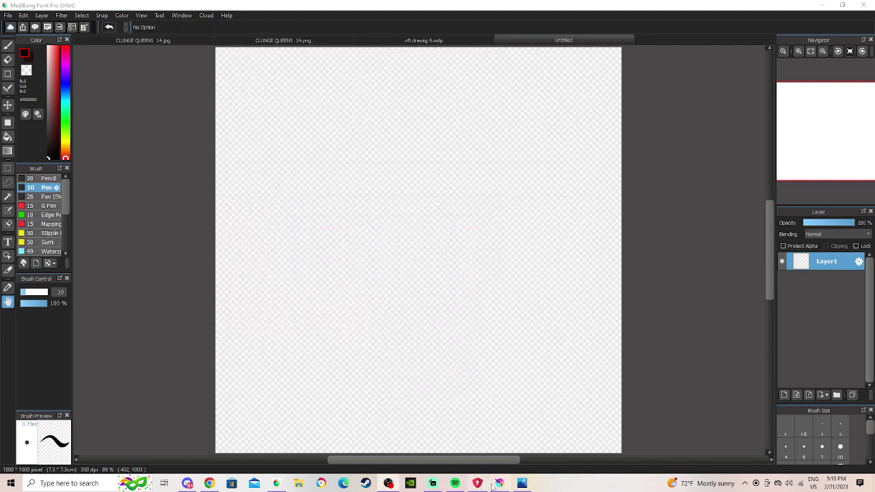
left_click(497, 483)
left_click(388, 483)
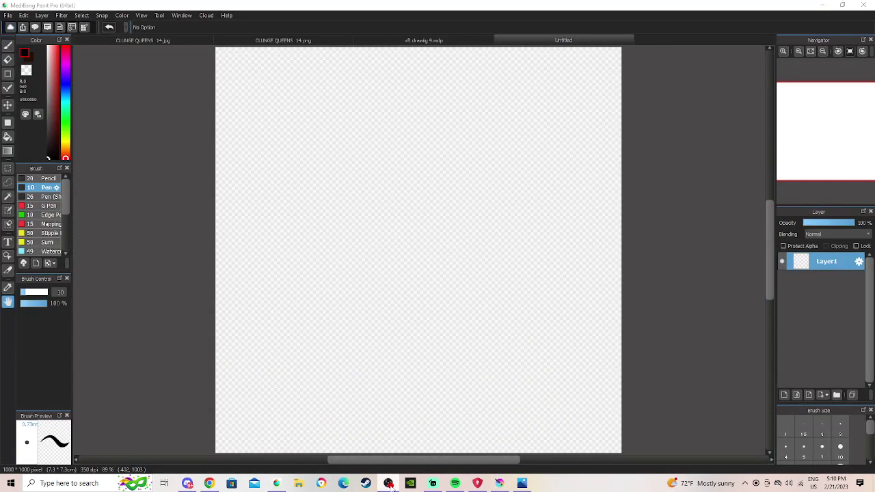
mouse_move(434, 485)
left_click(500, 483)
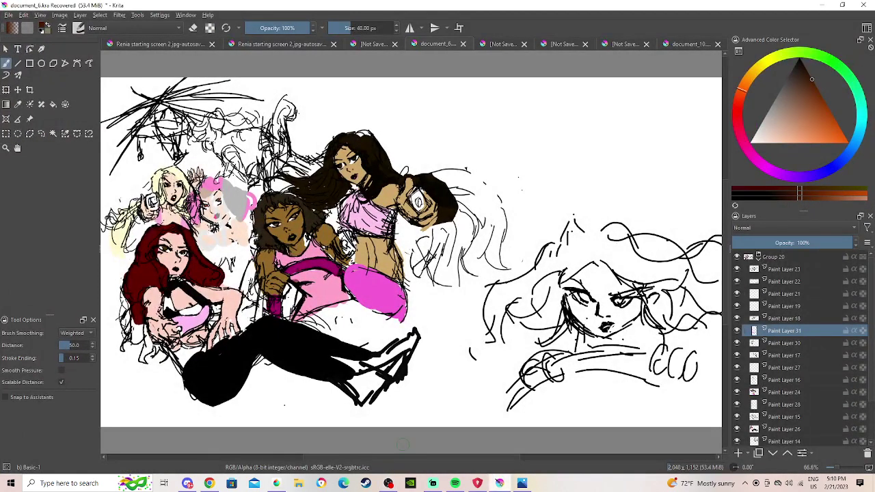
left_click(277, 483)
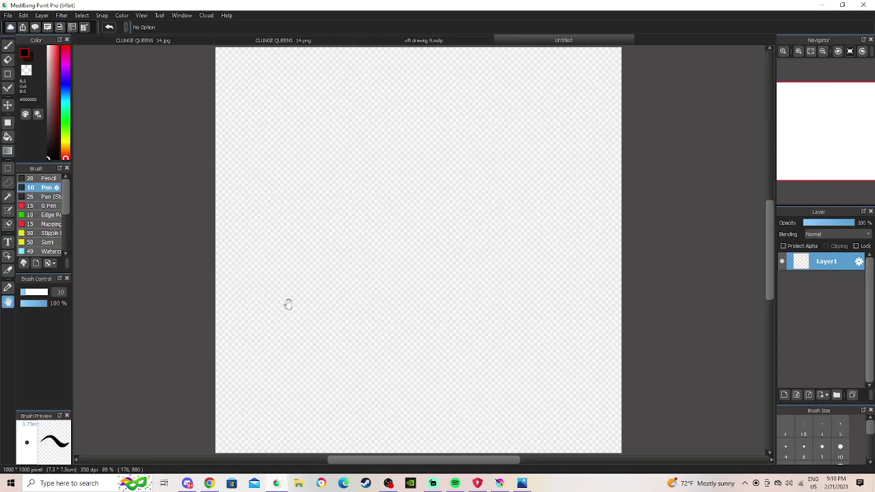
With the black Pen brush at size 5.6, sketch the fringe and wavy outline of a large curly hairstyle on the upper canvas.
left_click(8, 46)
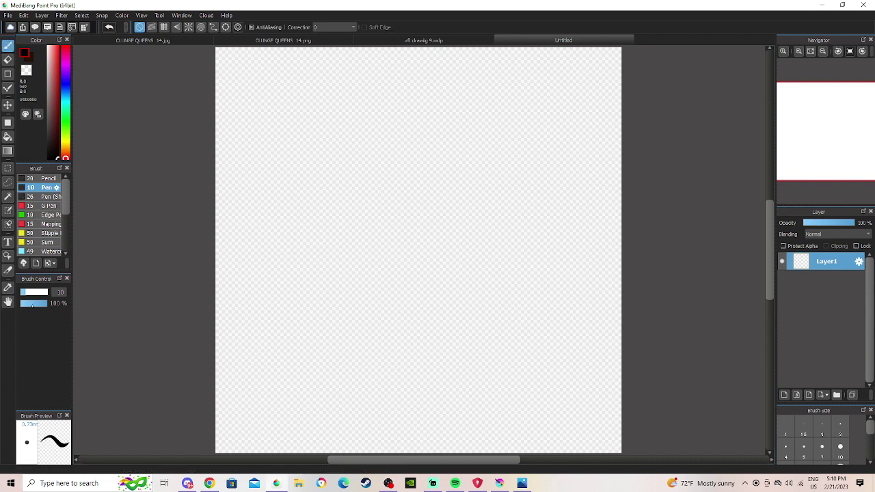
left_click(24, 293)
left_click_drag(419, 249, 410, 249)
mouse_move(371, 133)
left_mouse_down()
mouse_move(344, 142)
mouse_move(349, 195)
left_mouse_up()
mouse_move(355, 160)
left_mouse_down()
mouse_move(335, 200)
mouse_move(354, 225)
mouse_move(335, 231)
left_mouse_up()
left_click_drag(319, 211, 347, 265)
mouse_move(387, 131)
left_mouse_down()
mouse_move(376, 171)
mouse_move(380, 165)
mouse_move(387, 191)
left_mouse_up()
left_click_drag(394, 158, 391, 188)
mouse_move(404, 149)
left_mouse_down()
mouse_move(409, 187)
mouse_move(455, 174)
mouse_move(446, 195)
mouse_move(459, 210)
mouse_move(458, 204)
mouse_move(452, 223)
mouse_move(495, 258)
left_mouse_up()
mouse_move(362, 127)
left_mouse_down()
mouse_move(372, 96)
mouse_move(437, 76)
mouse_move(544, 107)
mouse_move(554, 149)
left_mouse_up()
mouse_move(566, 162)
left_mouse_down()
mouse_move(571, 232)
mouse_move(555, 259)
left_mouse_up()
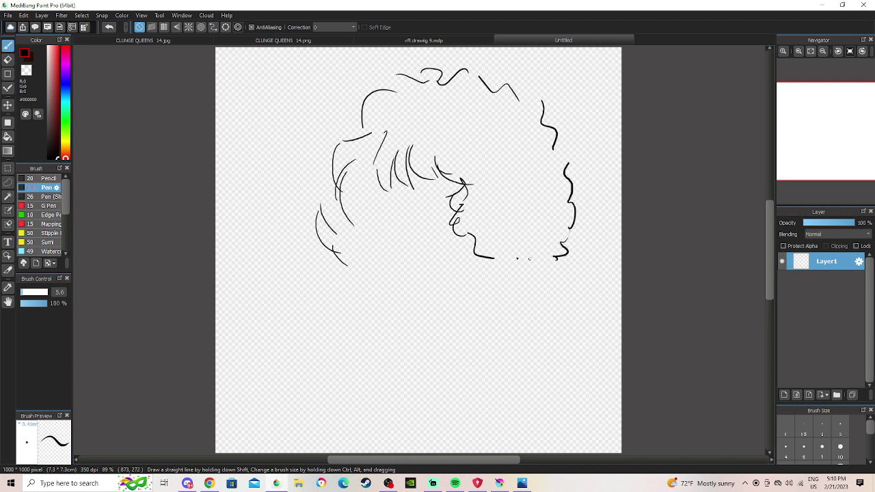
Add curls along the hair's left edge and sketch the side of the face and the jawline down to a pointed chin.
mouse_move(360, 120)
left_mouse_down()
mouse_move(330, 143)
mouse_move(320, 188)
mouse_move(340, 269)
left_mouse_up()
left_click_drag(363, 179, 375, 256)
mouse_move(365, 212)
left_mouse_down()
mouse_move(373, 249)
mouse_move(409, 282)
left_mouse_up()
left_click_drag(376, 252, 413, 286)
left_click_drag(367, 220, 408, 281)
mouse_move(374, 243)
left_mouse_down()
mouse_move(430, 276)
mouse_move(459, 259)
left_mouse_up()
left_click_drag(410, 282, 491, 239)
left_click_drag(438, 273, 476, 253)
mouse_move(400, 270)
left_mouse_down()
mouse_move(396, 294)
mouse_move(420, 291)
mouse_move(475, 253)
left_mouse_up()
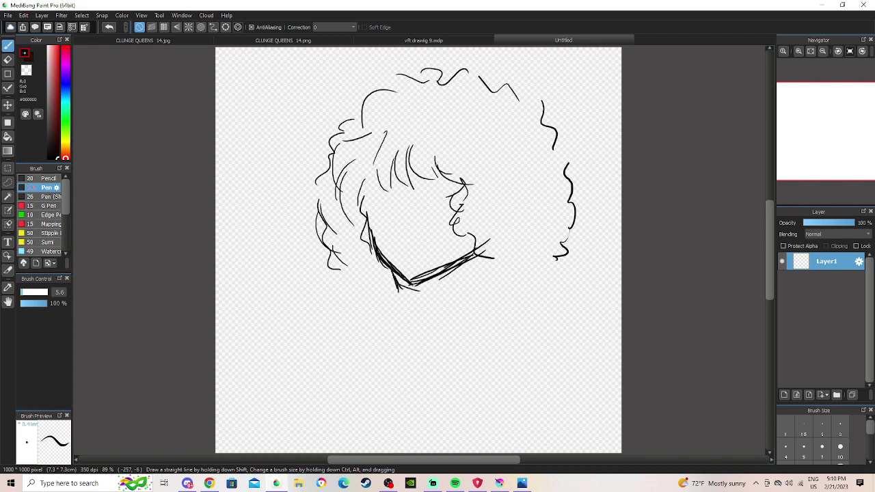
Erase the pointed tip of the chin and redraw it slightly lower, joining both sides of the jaw.
left_click(8, 59)
left_click(213, 483)
left_click(213, 482)
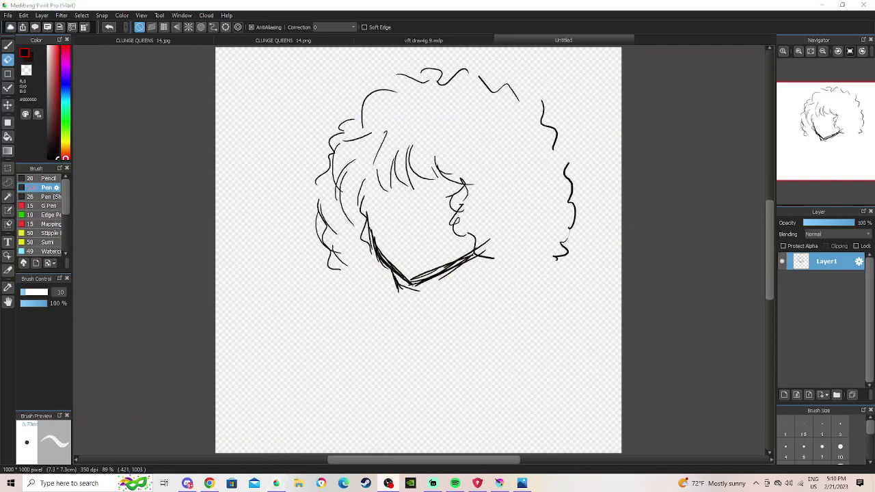
mouse_move(408, 266)
left_mouse_down()
mouse_move(399, 280)
mouse_move(438, 270)
mouse_move(420, 285)
mouse_move(435, 275)
left_mouse_up()
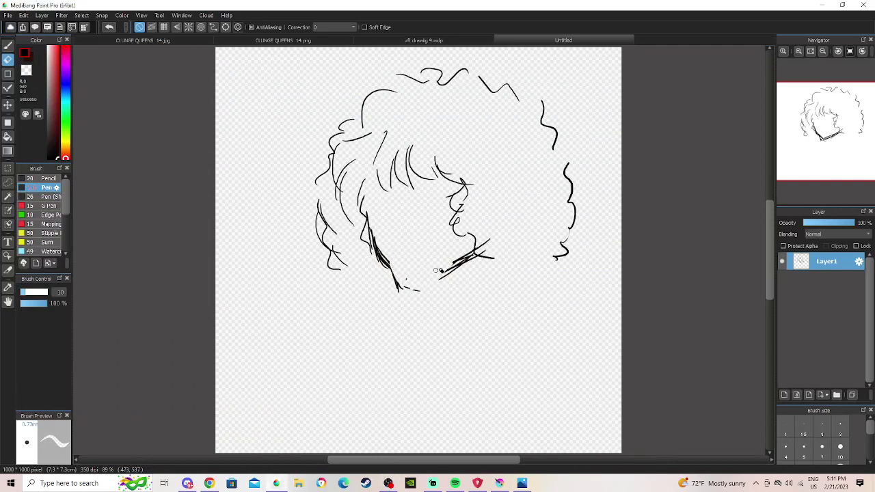
key("b")
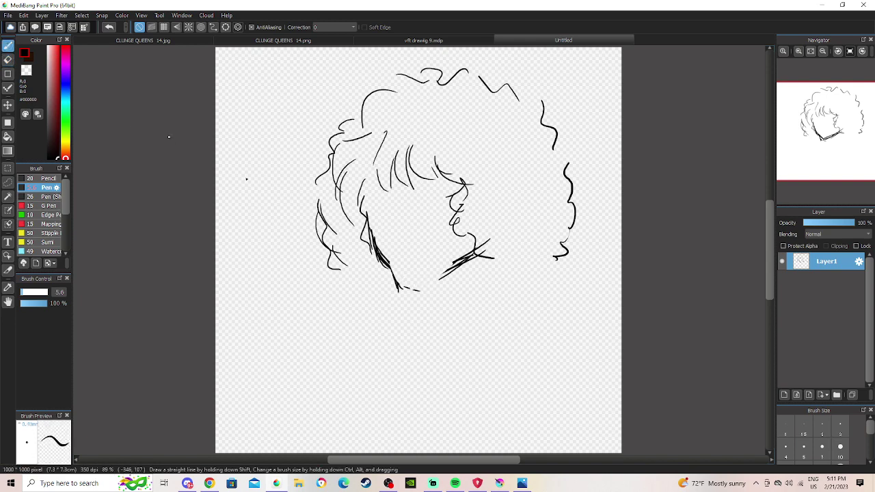
mouse_move(398, 286)
left_mouse_down()
mouse_move(424, 290)
mouse_move(485, 244)
mouse_move(471, 259)
left_mouse_up()
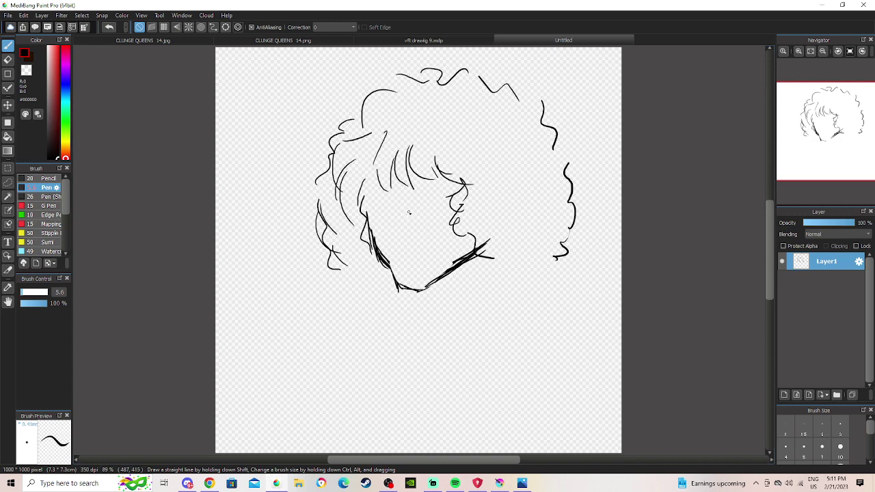
Sketch the nose and lips inside the face, and erase the stray line at the corner of the lower lip.
mouse_move(400, 195)
left_mouse_down()
mouse_move(395, 244)
mouse_move(413, 246)
mouse_move(424, 269)
mouse_move(406, 273)
left_mouse_up()
key("e")
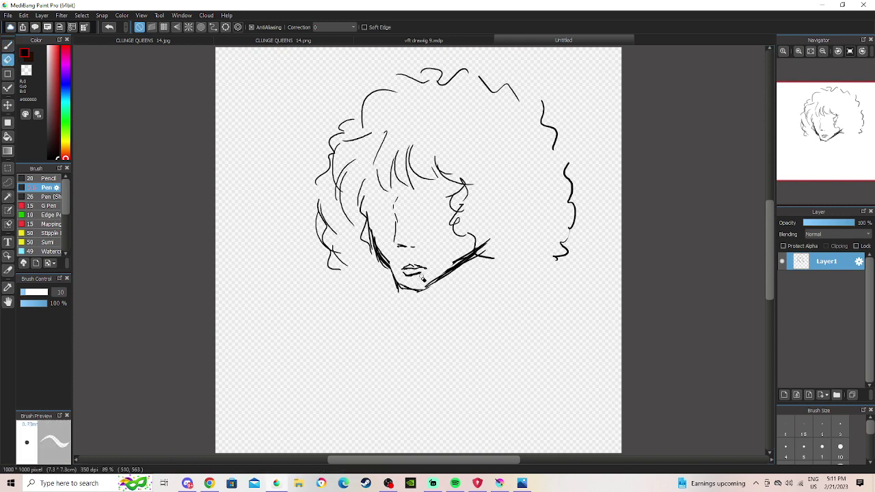
left_click_drag(423, 273, 419, 274)
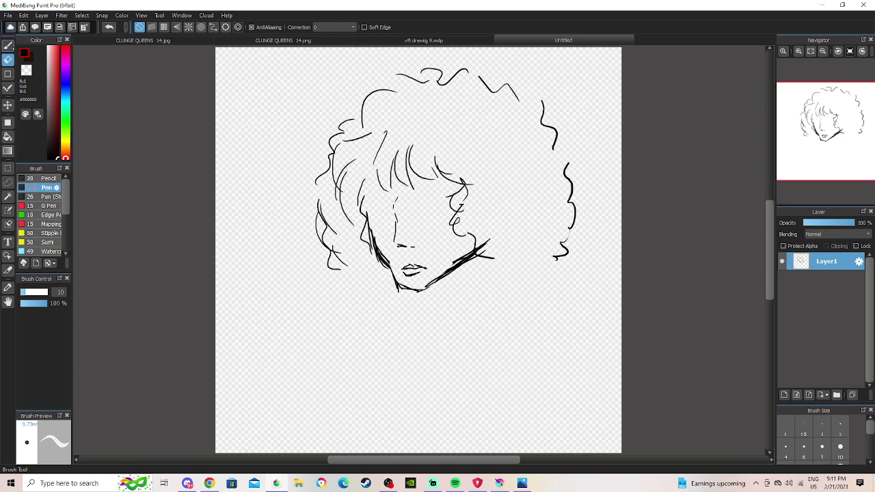
key("b")
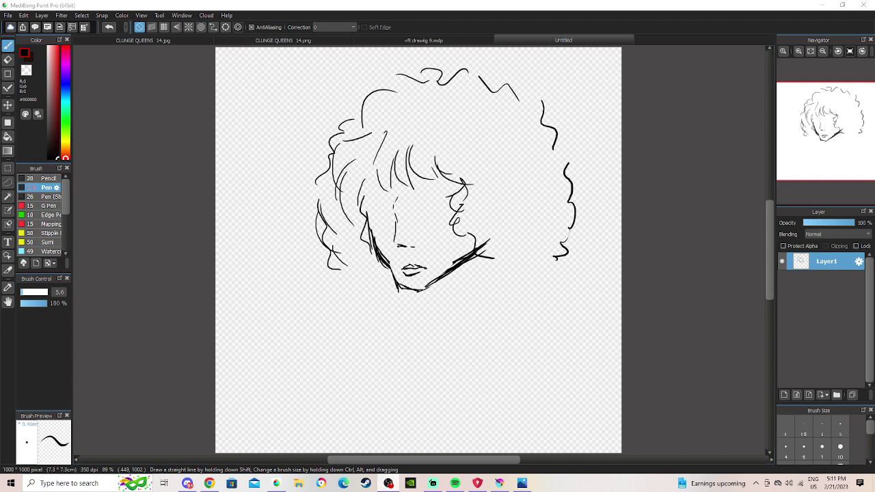
Draw the two narrowed eyes and thick, angled eyebrows with a frown crease between them.
mouse_move(415, 209)
left_mouse_down()
mouse_move(441, 202)
mouse_move(433, 215)
mouse_move(363, 210)
mouse_move(376, 212)
mouse_move(373, 228)
mouse_move(373, 218)
mouse_move(384, 222)
mouse_move(378, 214)
mouse_move(436, 209)
left_mouse_up()
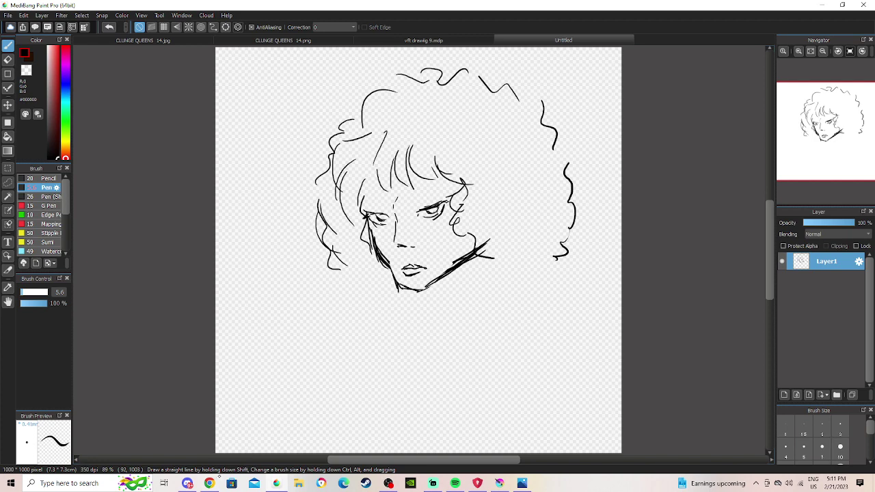
mouse_move(216, 489)
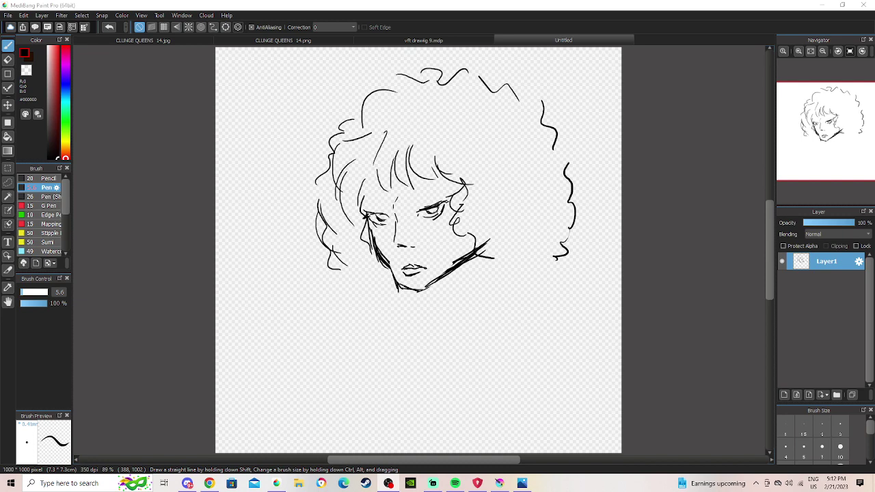
mouse_move(413, 202)
left_mouse_down()
mouse_move(446, 188)
mouse_move(416, 207)
mouse_move(333, 147)
mouse_move(369, 193)
mouse_move(360, 205)
mouse_move(388, 204)
mouse_move(361, 198)
left_mouse_up()
mouse_move(362, 200)
left_mouse_down()
mouse_move(356, 212)
mouse_move(379, 205)
left_mouse_up()
mouse_move(392, 197)
left_mouse_down()
mouse_move(383, 204)
mouse_move(392, 201)
left_mouse_up()
left_click_drag(398, 193, 381, 205)
left_click_drag(390, 199, 381, 208)
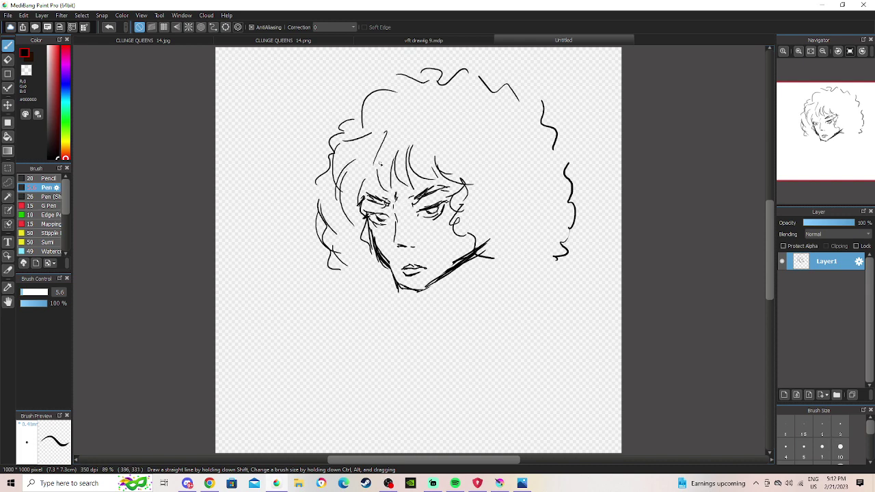
mouse_move(425, 192)
left_mouse_down()
mouse_move(413, 203)
mouse_move(432, 191)
left_mouse_up()
left_click_drag(443, 185, 434, 192)
mouse_move(377, 197)
left_mouse_down()
mouse_move(365, 202)
mouse_move(386, 205)
left_mouse_up()
key("alt+Tab")
key("alt+Tab")
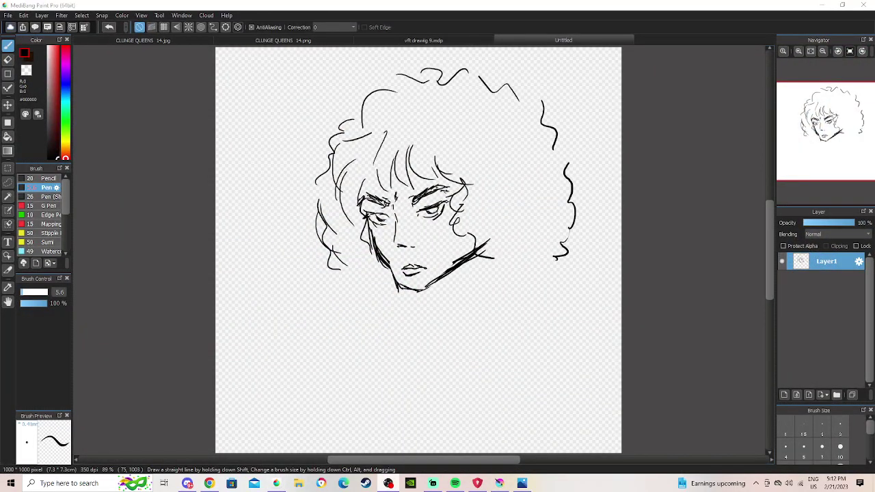
Touch up the face beside the eye, and sketch the neck and base lines below the chin and jaw.
left_click_drag(447, 213, 451, 217)
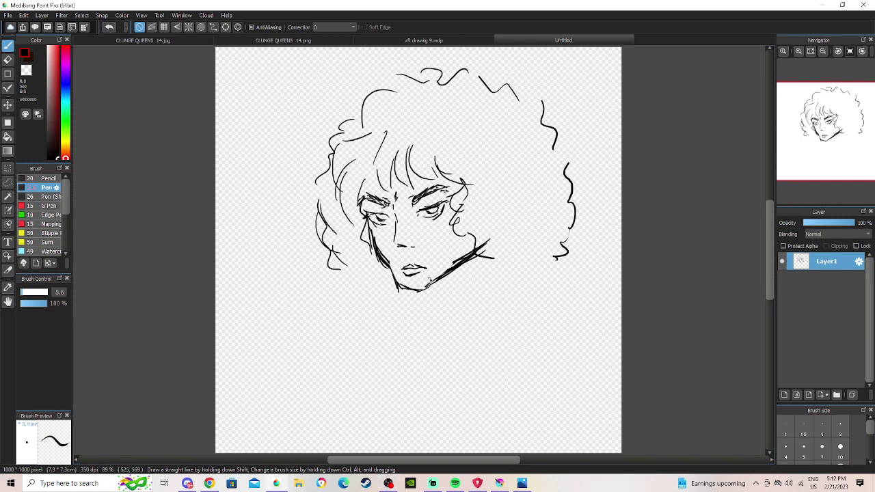
mouse_move(438, 298)
left_mouse_down()
mouse_move(441, 315)
mouse_move(432, 281)
mouse_move(440, 321)
mouse_move(469, 335)
left_mouse_up()
mouse_move(423, 316)
left_mouse_down()
mouse_move(472, 331)
mouse_move(491, 298)
mouse_move(528, 272)
left_mouse_up()
mouse_move(489, 309)
left_mouse_down()
mouse_move(522, 278)
mouse_move(500, 307)
left_mouse_up()
mouse_move(493, 249)
left_mouse_down()
mouse_move(506, 284)
mouse_move(497, 273)
mouse_move(503, 264)
mouse_move(522, 272)
left_mouse_up()
mouse_move(425, 295)
left_mouse_down()
mouse_move(425, 320)
mouse_move(416, 321)
left_mouse_up()
left_click_drag(435, 289, 453, 328)
Check Spotify, play Nolly on Molly from the SoundCloud likes, and bring up the group sketch in Krita.
left_click(455, 484)
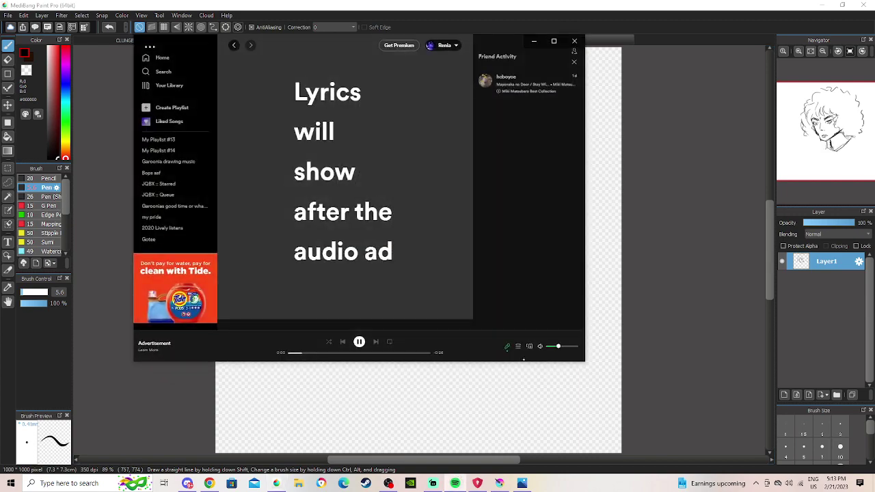
left_click(210, 483)
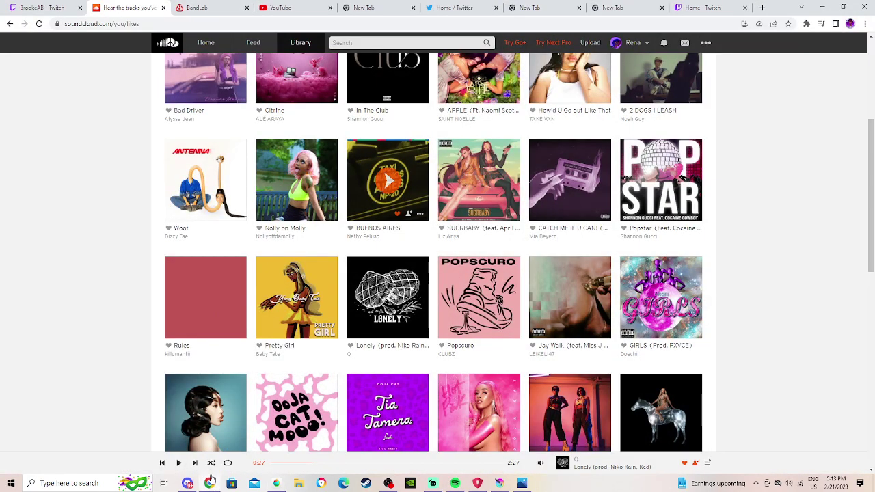
left_click(297, 298)
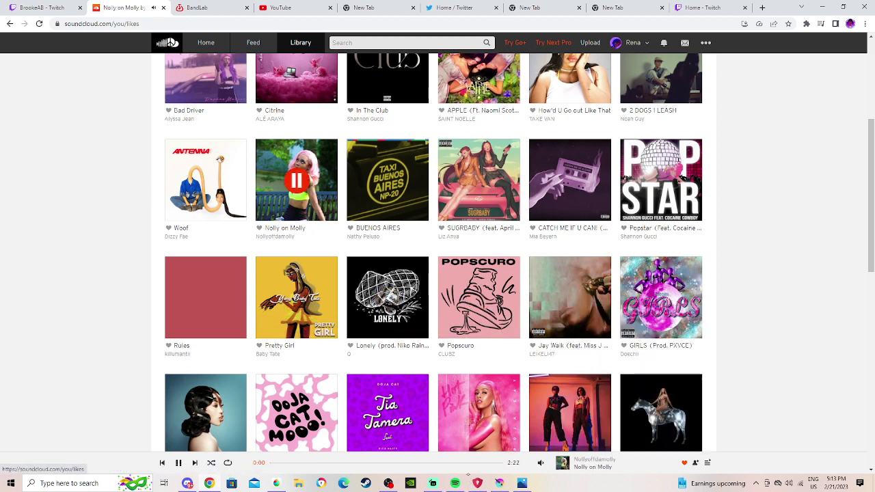
left_click(501, 484)
left_click(500, 483)
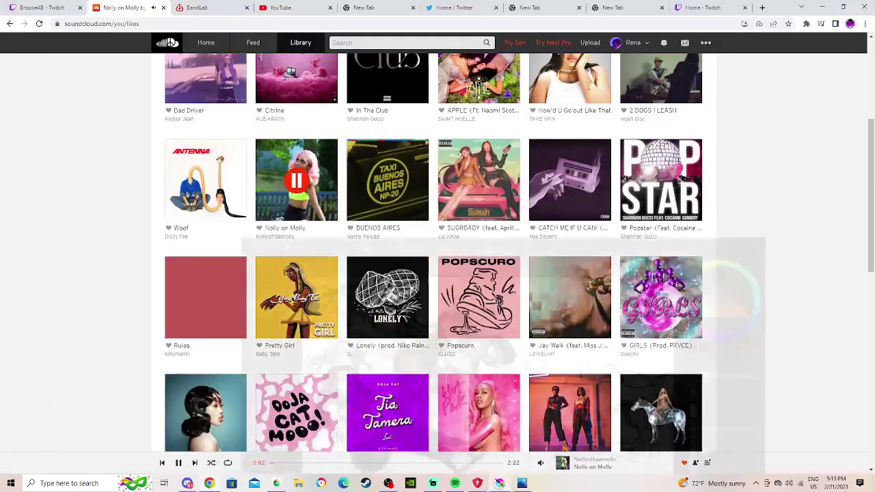
left_click(500, 483)
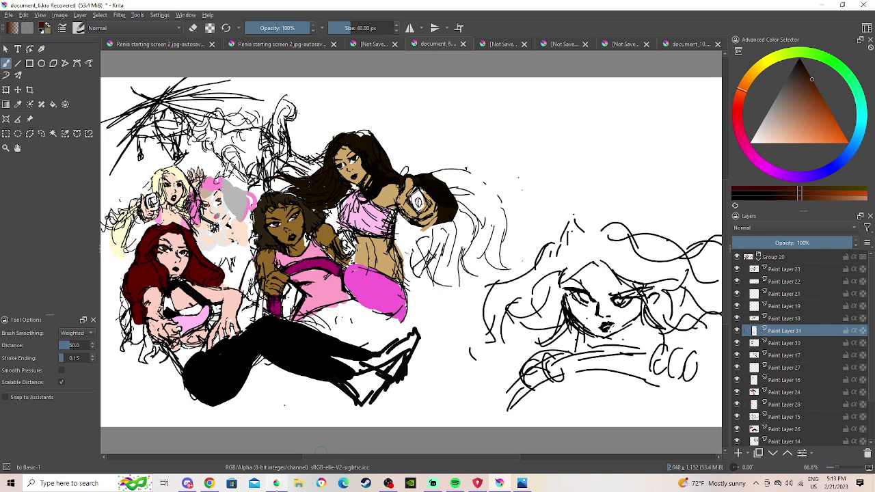
Switch back to MediBang Paint and add curl outlines beside the face, running down toward the chin.
left_click(276, 483)
mouse_move(362, 202)
left_mouse_down()
mouse_move(374, 171)
mouse_move(329, 199)
mouse_move(335, 188)
left_mouse_up()
mouse_move(337, 219)
left_mouse_down()
mouse_move(351, 271)
mouse_move(394, 301)
left_mouse_up()
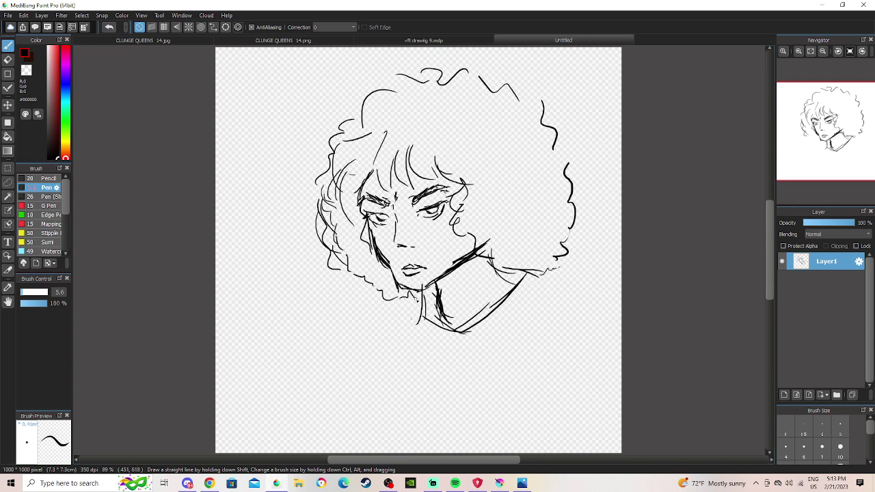
Sketch the shirt's V-shaped collar below the neck, doubling its lines up to the shoulder.
left_click_drag(405, 295, 418, 297)
left_click_drag(422, 333, 423, 348)
left_click_drag(423, 299, 424, 347)
mouse_move(430, 344)
left_mouse_down()
mouse_move(491, 315)
mouse_move(455, 347)
mouse_move(539, 292)
left_mouse_up()
left_click_drag(452, 349, 573, 258)
mouse_move(575, 258)
left_mouse_down()
mouse_move(460, 355)
mouse_move(451, 348)
mouse_move(429, 369)
mouse_move(423, 363)
mouse_move(419, 377)
mouse_move(414, 313)
mouse_move(415, 357)
left_mouse_up()
left_click_drag(418, 306, 415, 343)
mouse_move(551, 263)
left_mouse_down()
mouse_move(584, 260)
mouse_move(612, 261)
left_mouse_up()
Sketch the near side of the torso and armhole, and mark the opposite side of the chest.
mouse_move(394, 305)
left_mouse_down()
mouse_move(367, 349)
mouse_move(383, 311)
mouse_move(359, 373)
left_mouse_up()
left_click_drag(380, 335, 360, 398)
left_click_drag(372, 351, 395, 420)
left_click_drag(367, 373, 413, 422)
left_click_drag(565, 433, 613, 364)
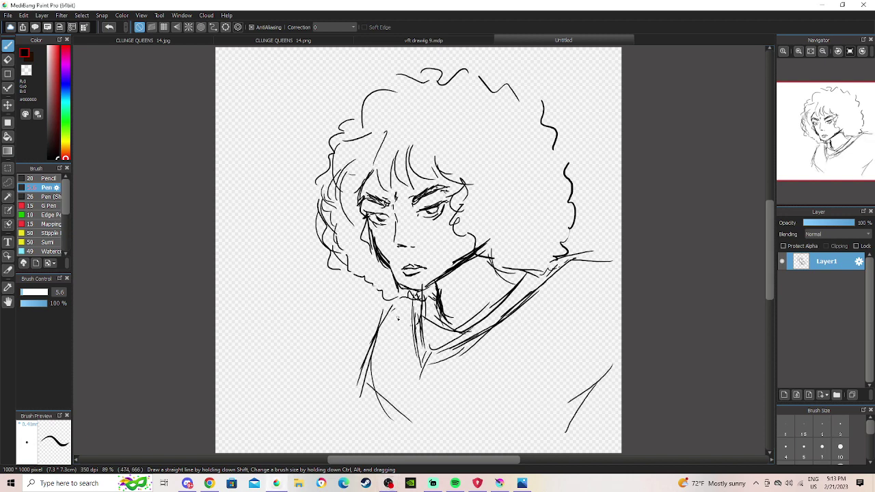
Draw the outstretched upper arm, the rounded sleeve and armpit of the other arm, and extend the torso's side.
mouse_move(352, 319)
left_mouse_down()
mouse_move(244, 394)
mouse_move(339, 381)
mouse_move(289, 402)
left_mouse_up()
left_click_drag(344, 374, 291, 410)
mouse_move(576, 371)
left_mouse_down()
mouse_move(618, 282)
mouse_move(605, 273)
left_mouse_up()
mouse_move(557, 338)
left_mouse_down()
mouse_move(605, 265)
mouse_move(623, 282)
left_mouse_up()
left_click_drag(621, 321, 595, 299)
mouse_move(564, 346)
left_mouse_down()
mouse_move(585, 380)
mouse_move(582, 405)
mouse_move(602, 409)
left_mouse_up()
mouse_move(589, 374)
left_mouse_down()
mouse_move(623, 404)
mouse_move(602, 383)
mouse_move(638, 401)
mouse_move(622, 400)
mouse_move(559, 447)
left_mouse_up()
left_click_drag(587, 395, 582, 452)
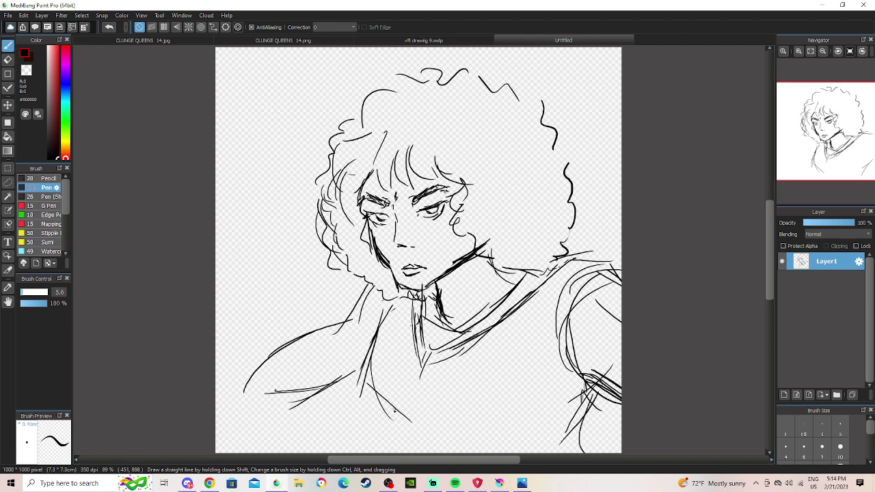
mouse_move(382, 400)
left_mouse_down()
mouse_move(417, 423)
mouse_move(417, 451)
left_mouse_up()
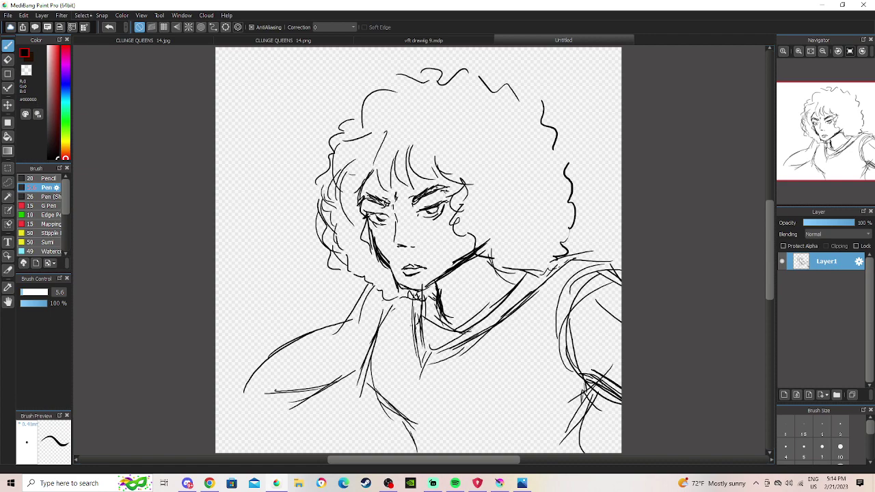
Transform the whole sketch, scaling it down and repositioning it to leave blank margins around the figure.
left_click(81, 15)
left_click(103, 124)
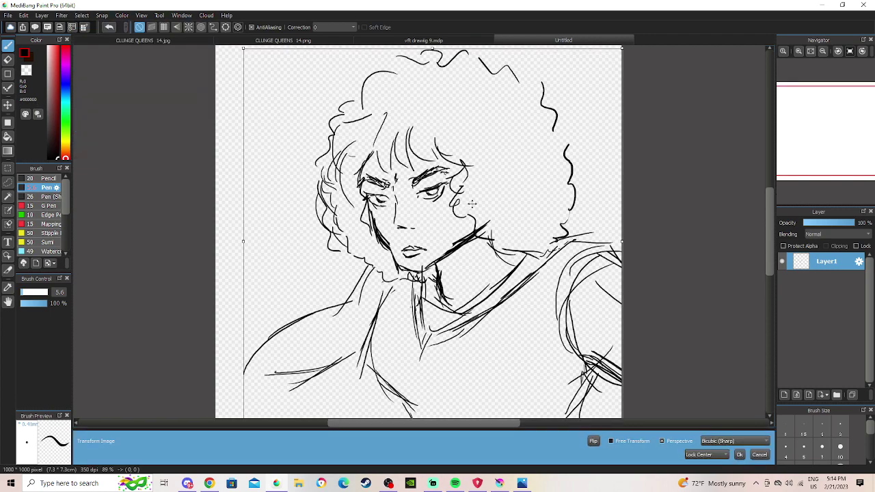
left_click(822, 52)
left_click_drag(430, 95, 431, 110)
left_click_drag(468, 207, 460, 197)
left_click_drag(561, 231, 544, 230)
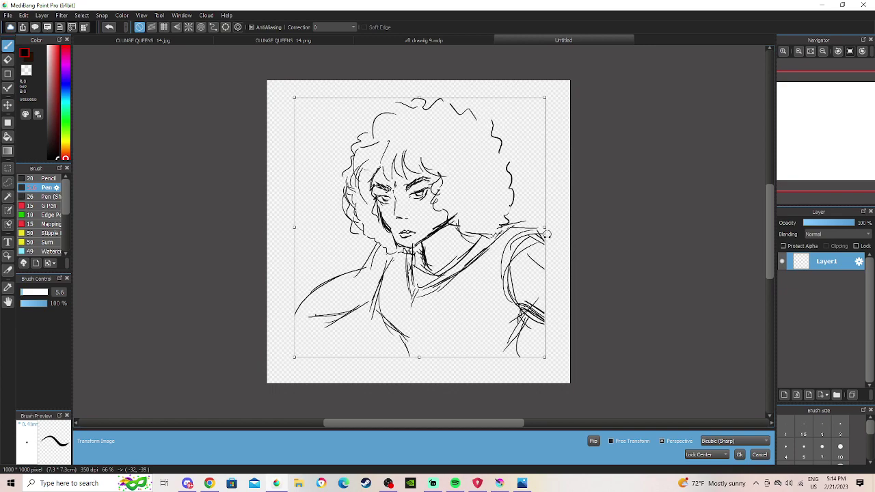
left_click_drag(419, 97, 420, 106)
mouse_move(531, 229)
left_mouse_down()
mouse_move(524, 222)
mouse_move(536, 221)
left_mouse_up()
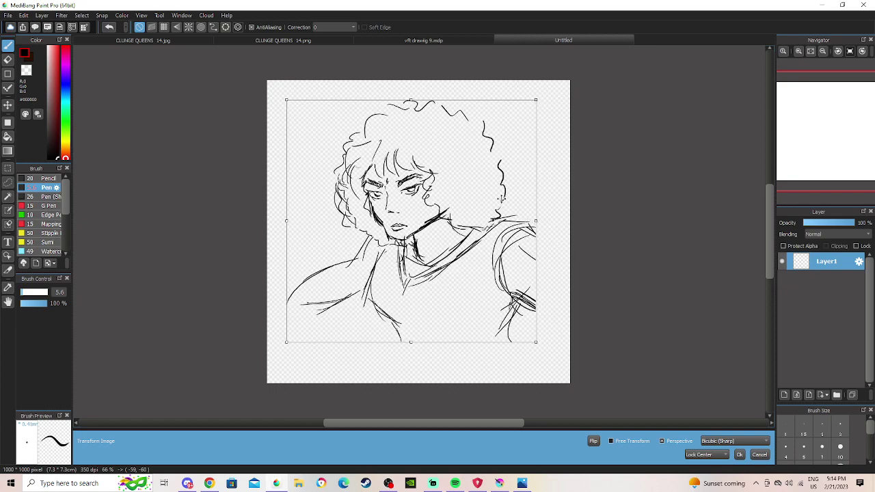
left_click_drag(408, 98, 408, 102)
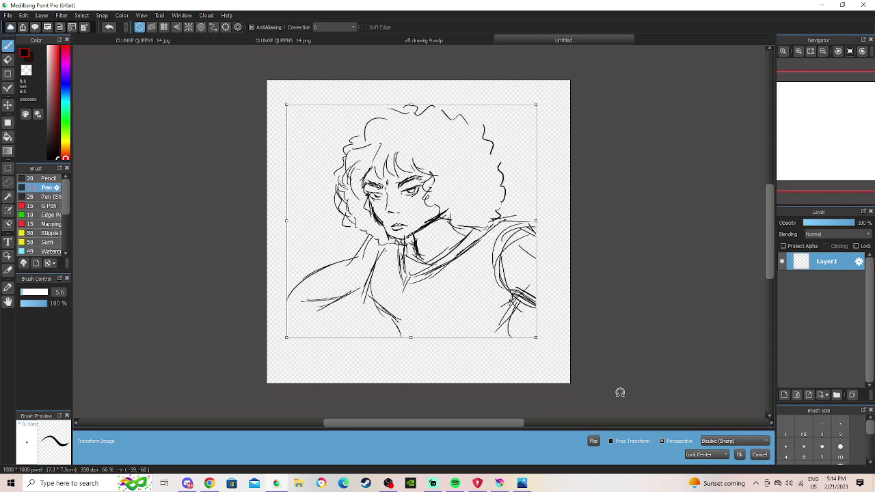
left_click(739, 454)
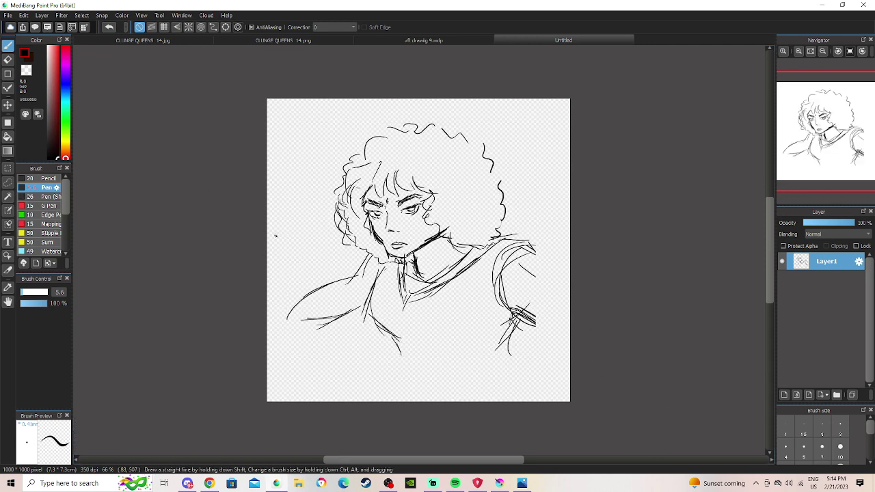
Sketch the hand at the end of the outstretched arm with a rounded palm and spread fingers.
mouse_move(312, 326)
left_mouse_down()
mouse_move(307, 315)
mouse_move(292, 344)
left_mouse_up()
mouse_move(298, 309)
left_mouse_down()
mouse_move(274, 335)
mouse_move(291, 350)
mouse_move(302, 341)
mouse_move(285, 310)
mouse_move(317, 298)
left_mouse_up()
left_click_drag(309, 310, 318, 299)
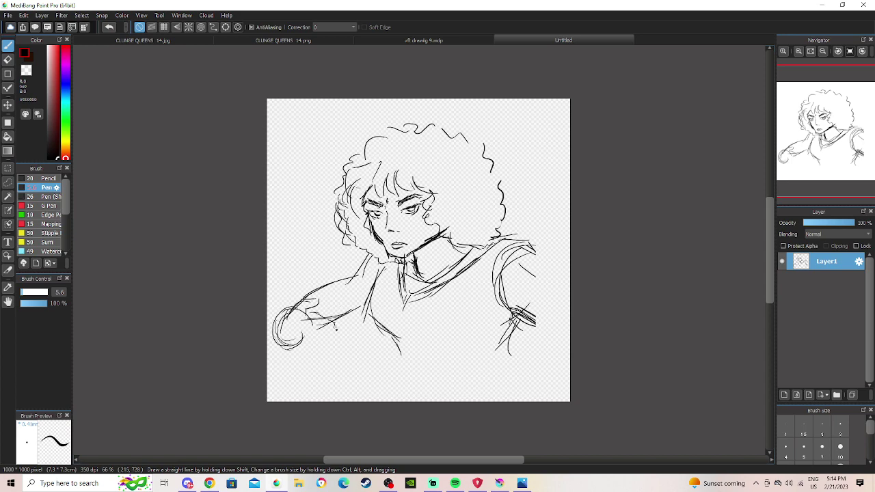
left_click_drag(301, 333, 326, 341)
mouse_move(309, 321)
left_mouse_down()
mouse_move(324, 336)
mouse_move(313, 357)
mouse_move(299, 363)
mouse_move(295, 349)
left_mouse_up()
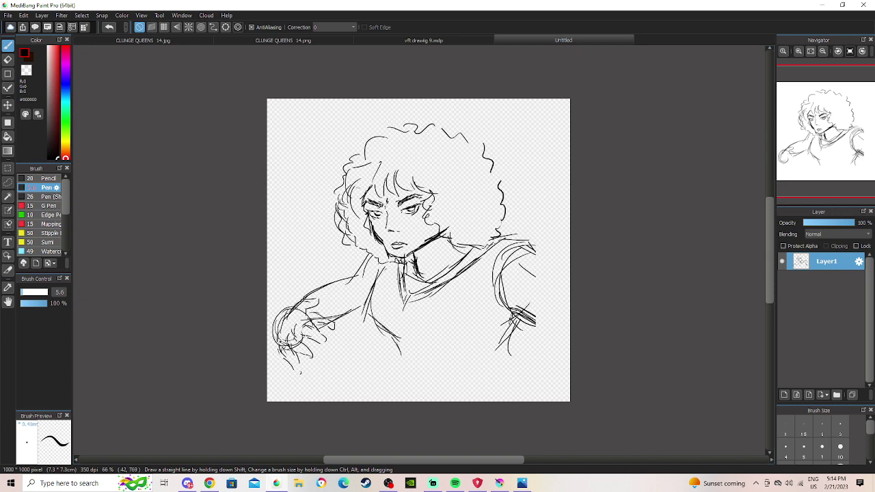
left_click_drag(282, 315, 276, 342)
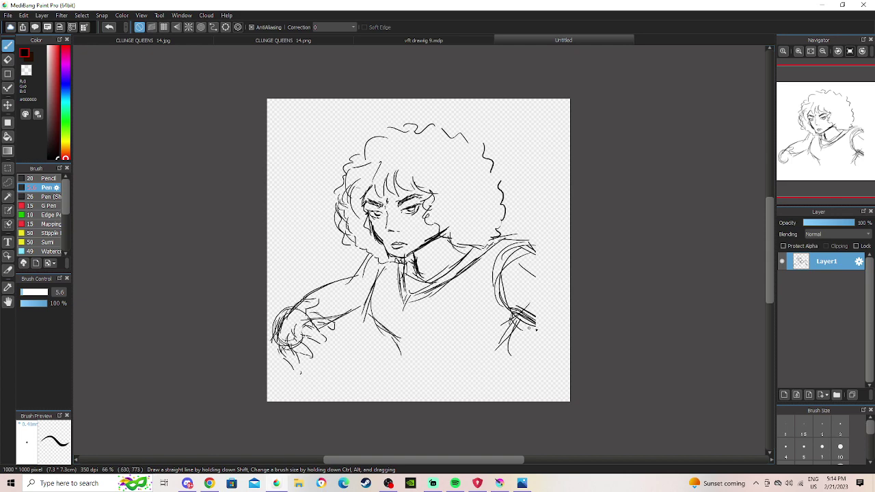
Extend the other arm past the sleeve, sketching the elbow and the start of the bent forearm.
mouse_move(537, 258)
left_mouse_down()
mouse_move(568, 292)
mouse_move(544, 332)
mouse_move(572, 308)
left_mouse_up()
left_click_drag(543, 337, 562, 319)
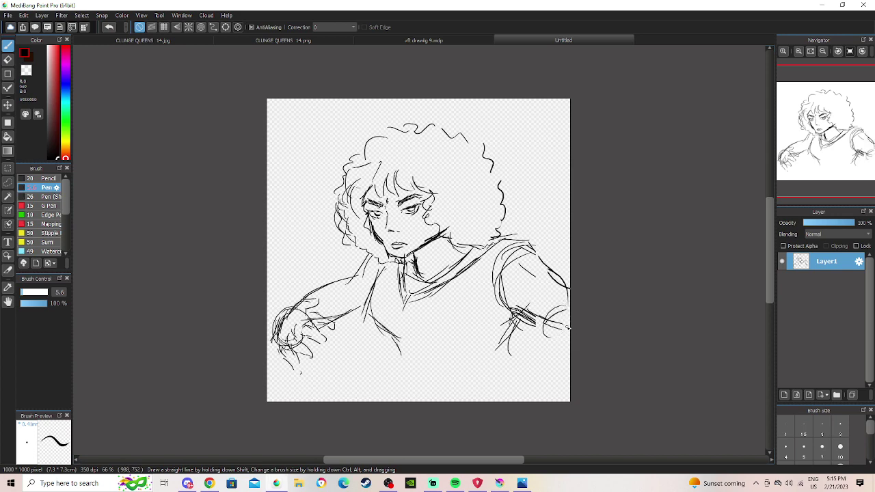
mouse_move(569, 320)
left_mouse_down()
mouse_move(523, 368)
mouse_move(573, 360)
left_mouse_up()
left_click(213, 484)
left_click(213, 484)
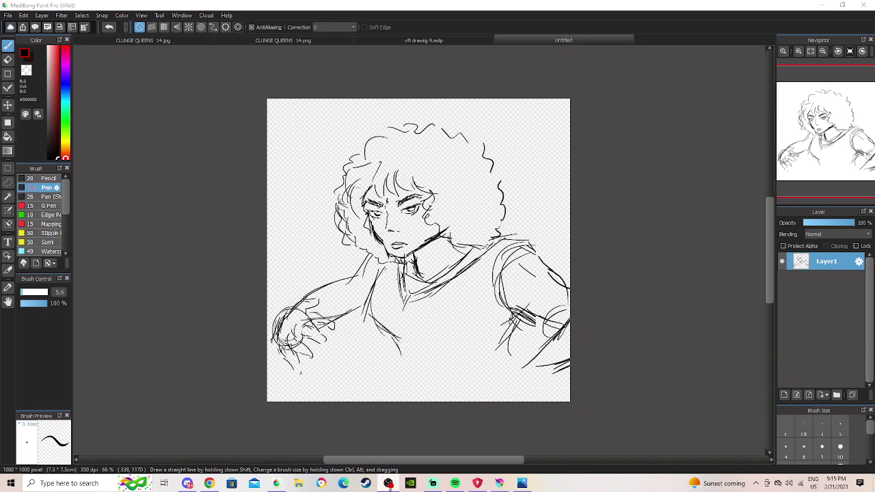
left_click_drag(542, 378, 569, 367)
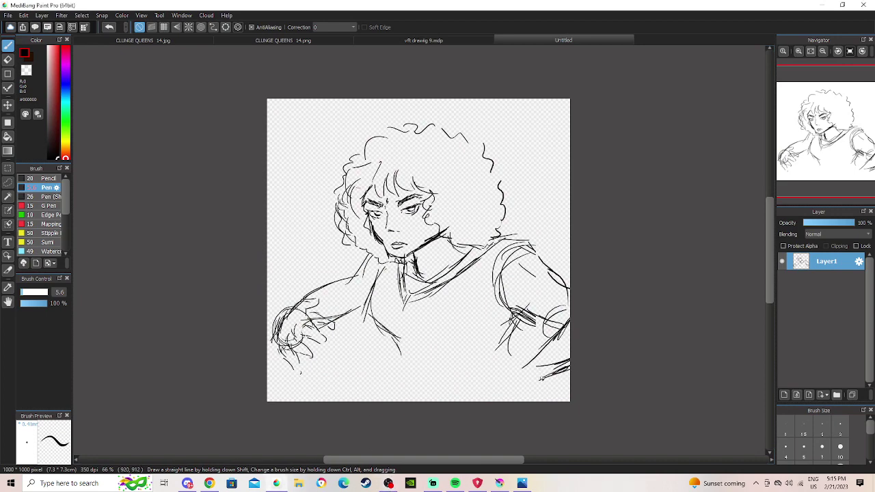
Sketch the bent arm's hand in front of the waist, with its fingers, wrist and lower forearm line.
mouse_move(515, 365)
left_mouse_down()
mouse_move(539, 377)
mouse_move(507, 369)
left_mouse_up()
mouse_move(481, 347)
left_mouse_down()
mouse_move(502, 365)
mouse_move(479, 352)
mouse_move(491, 373)
mouse_move(444, 369)
mouse_move(517, 395)
left_mouse_up()
mouse_move(476, 363)
left_mouse_down()
mouse_move(496, 391)
mouse_move(517, 395)
left_mouse_up()
left_click_drag(499, 353, 527, 375)
left_click_drag(504, 358, 527, 378)
left_click_drag(467, 356, 466, 387)
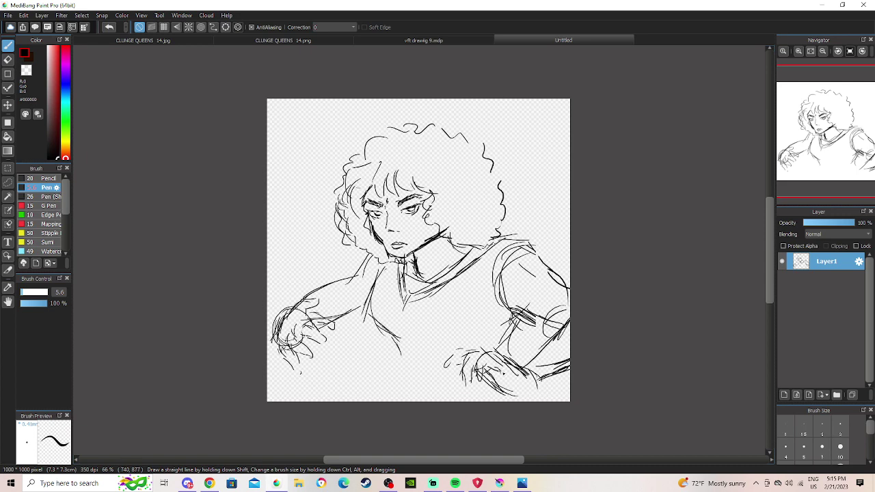
left_click_drag(480, 371, 462, 376)
mouse_move(455, 375)
left_mouse_down()
mouse_move(444, 383)
mouse_move(489, 387)
left_mouse_up()
left_click_drag(480, 382, 567, 397)
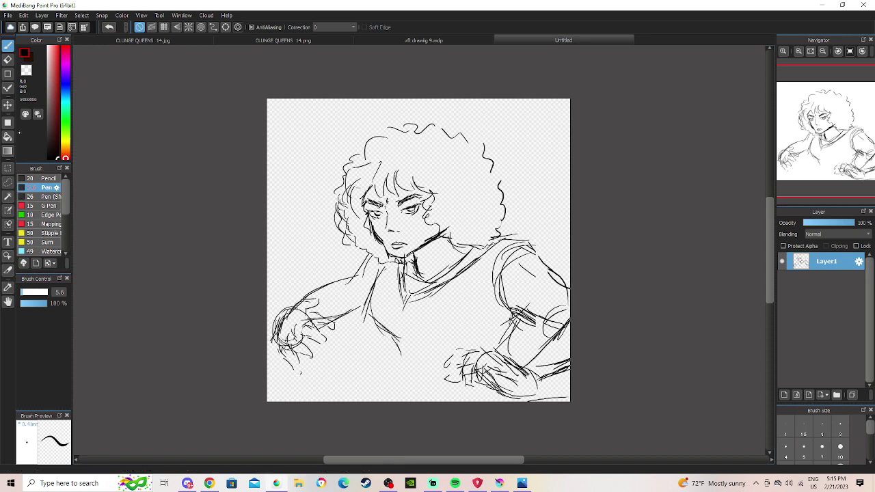
Transform the sketch again, shrinking it and moving it to make room around the bent elbow and hands.
left_click(9, 105)
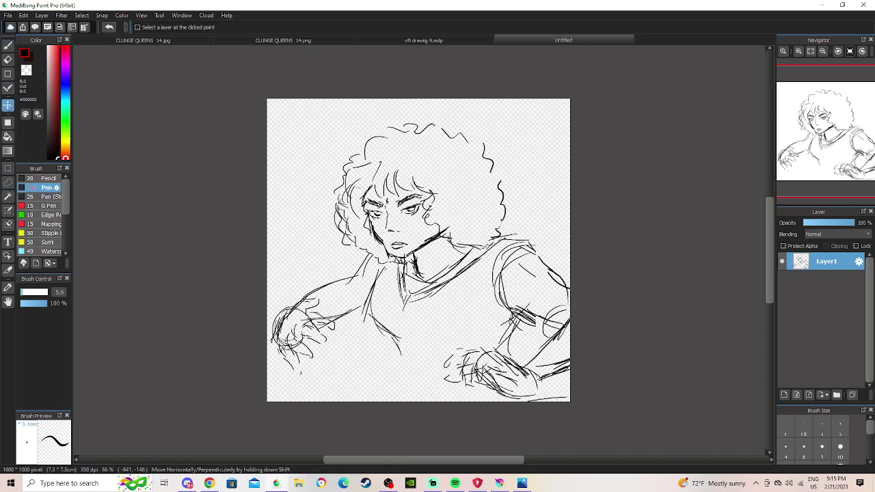
left_click(8, 44)
left_click(82, 15)
left_click(139, 127)
left_click_drag(409, 83, 412, 105)
left_click_drag(441, 198, 461, 195)
left_click_drag(582, 228, 503, 225)
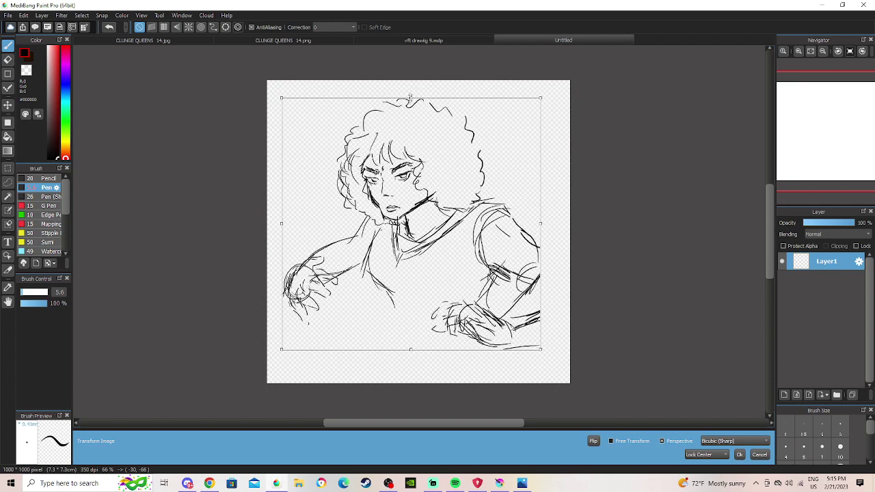
left_click_drag(411, 98, 411, 105)
left_click_drag(540, 225, 535, 224)
left_click_drag(432, 129, 405, 106)
left_click(740, 454)
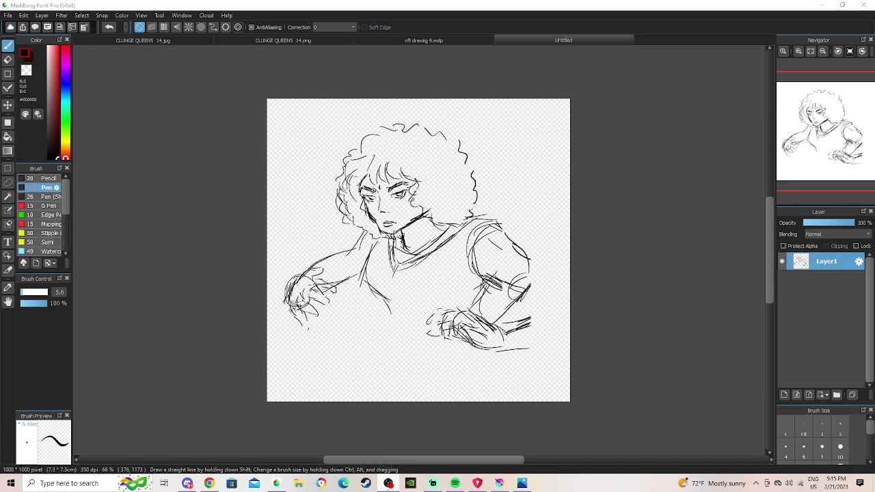
Check the group sketch in Krita, then complete the bent elbow and forearm outline in MediBang Paint.
left_click(499, 483)
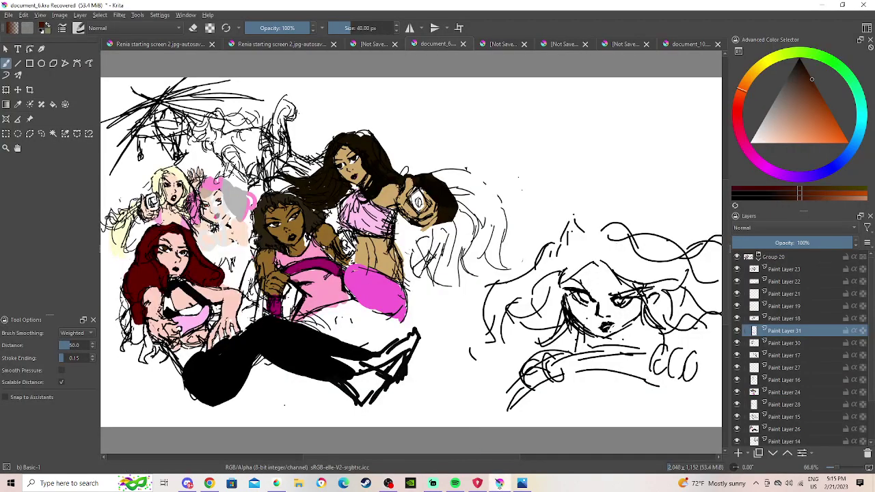
left_click(500, 483)
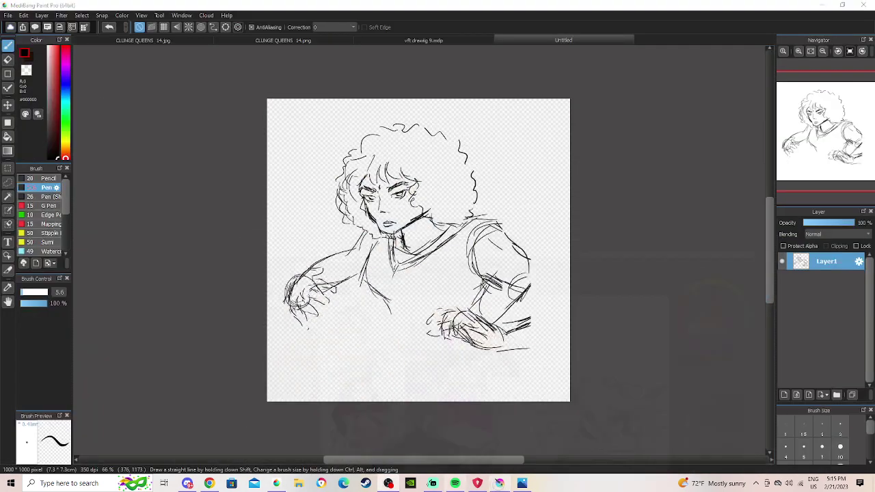
left_click_drag(528, 260, 553, 293)
mouse_move(557, 291)
left_mouse_down()
mouse_move(561, 315)
mouse_move(525, 340)
mouse_move(562, 297)
mouse_move(561, 311)
left_mouse_up()
mouse_move(536, 269)
left_mouse_down()
mouse_move(563, 303)
mouse_move(560, 295)
left_mouse_up()
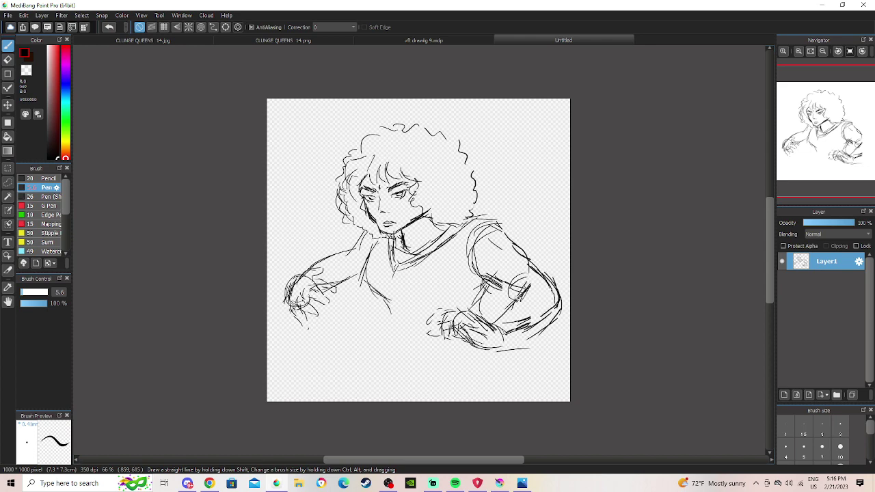
mouse_move(503, 281)
left_mouse_down()
mouse_move(529, 297)
mouse_move(522, 299)
left_mouse_up()
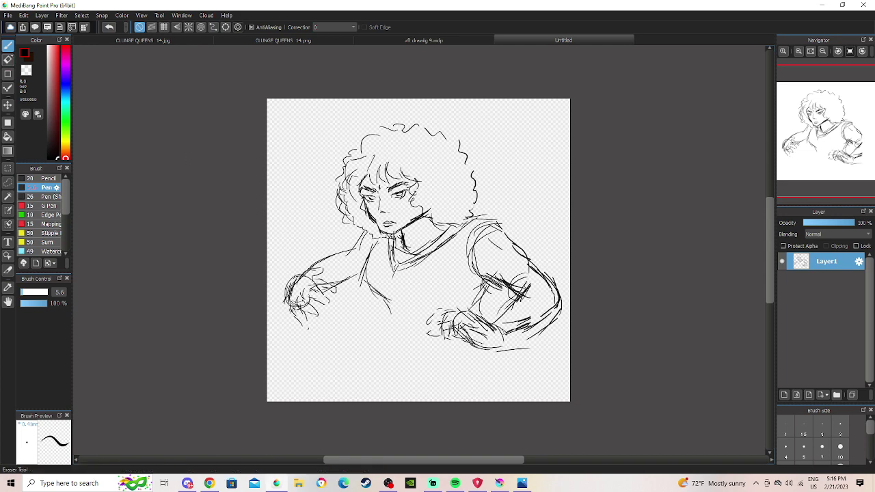
Erase the stray construction lines inside the bent elbow using an eraser size of 14.9.
key("e")
left_click(31, 292)
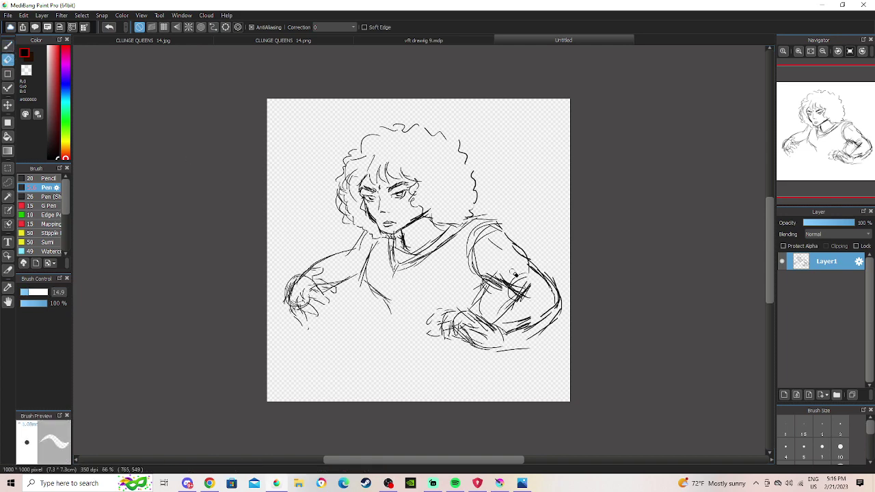
mouse_move(517, 281)
left_mouse_down()
mouse_move(527, 284)
mouse_move(529, 275)
mouse_move(521, 286)
left_mouse_up()
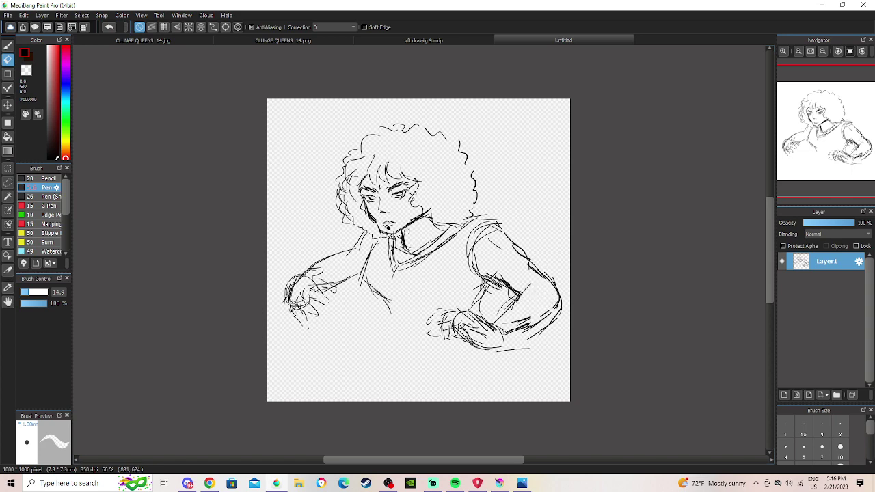
Return to the brush and refine the bent arm's wrist, back of the hand and pointing fingers.
left_click(8, 44)
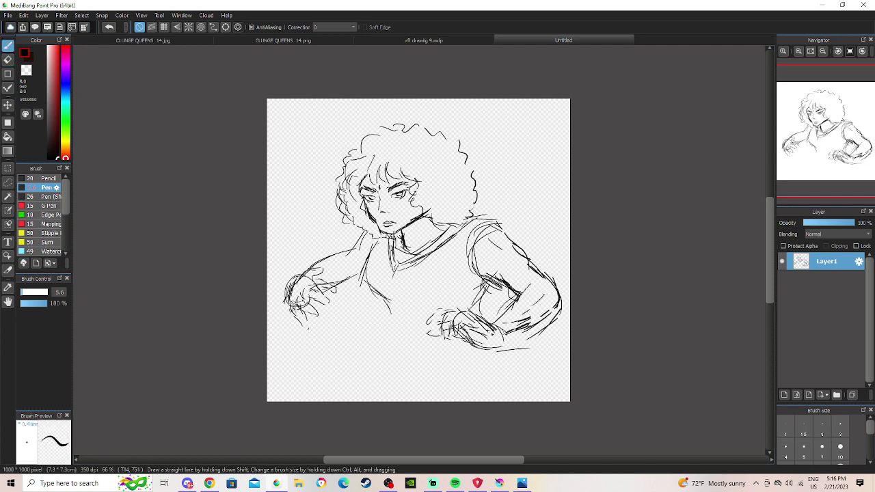
left_click_drag(489, 347, 514, 332)
left_click_drag(479, 353, 510, 331)
left_click_drag(469, 309, 455, 319)
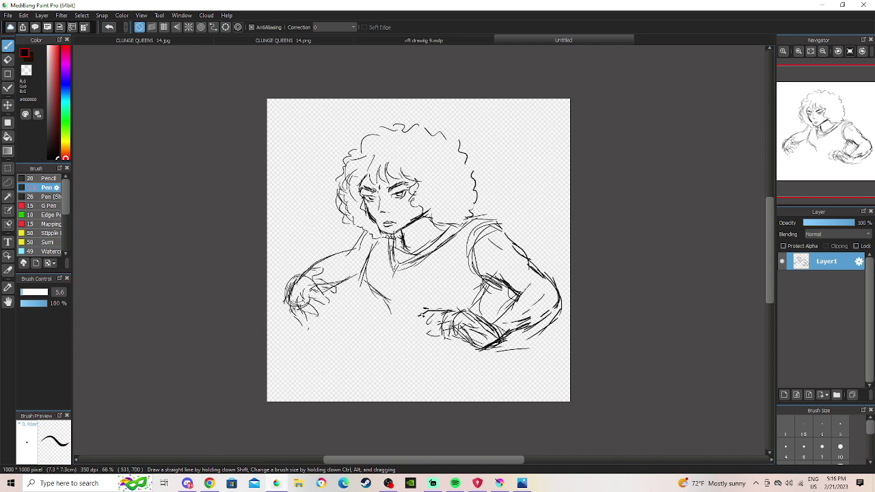
mouse_move(419, 317)
left_mouse_down()
mouse_move(435, 312)
mouse_move(443, 338)
left_mouse_up()
Draw the torso's side and the wavy shirt hem, and define the fingers of the outstretched hand.
mouse_move(391, 307)
left_mouse_down()
mouse_move(397, 360)
mouse_move(379, 373)
left_mouse_up()
mouse_move(388, 323)
left_mouse_down()
mouse_move(391, 376)
mouse_move(370, 382)
mouse_move(506, 384)
mouse_move(550, 375)
mouse_move(511, 353)
left_mouse_up()
mouse_move(332, 277)
left_mouse_down()
mouse_move(316, 280)
mouse_move(314, 293)
left_mouse_up()
left_click_drag(332, 304, 318, 291)
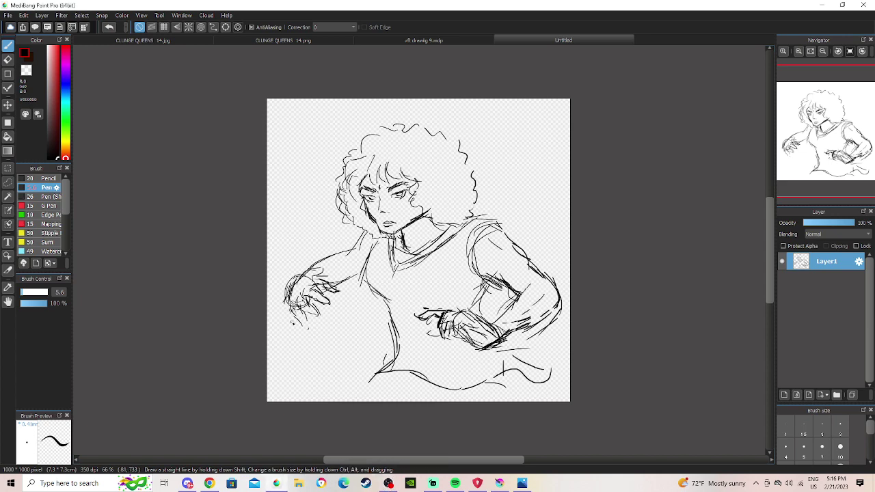
left_click_drag(305, 299, 317, 306)
mouse_move(309, 303)
left_mouse_down()
mouse_move(320, 321)
mouse_move(311, 313)
mouse_move(304, 332)
left_mouse_up()
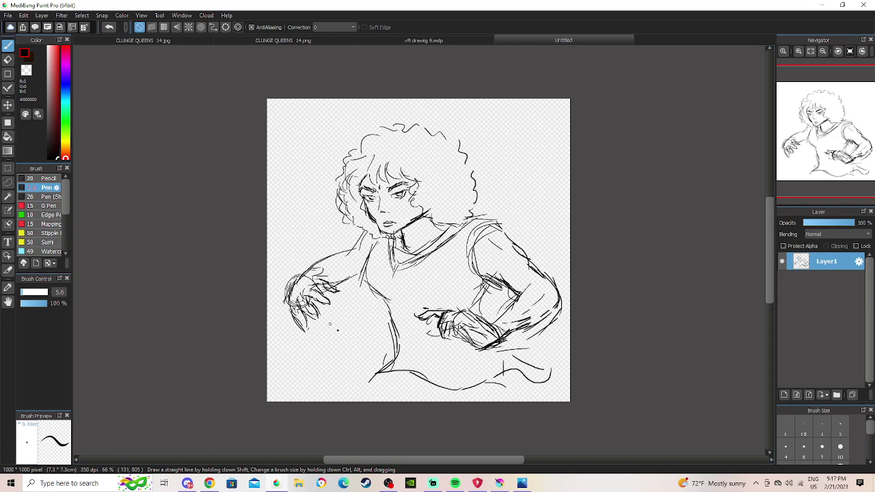
Transform the figure once more, scaling it down and shifting it to free space below the shirt hem.
left_click(84, 15)
left_click(121, 127)
left_click_drag(453, 164, 447, 142)
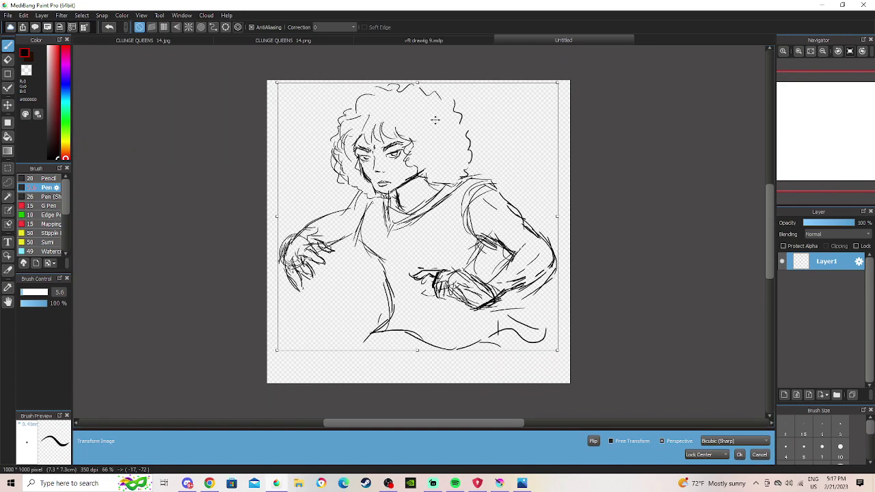
left_click_drag(418, 84, 432, 123)
mouse_move(570, 227)
left_mouse_down()
mouse_move(552, 230)
mouse_move(555, 217)
mouse_move(547, 228)
left_mouse_up()
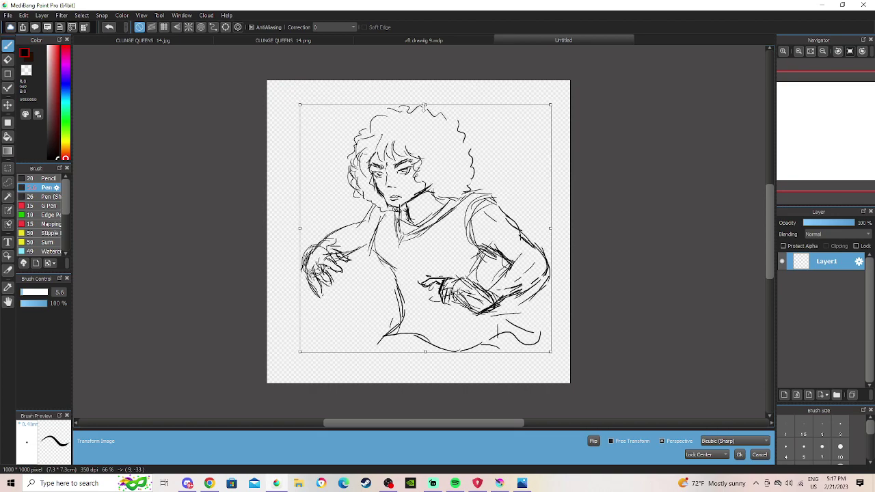
left_click_drag(424, 104, 424, 107)
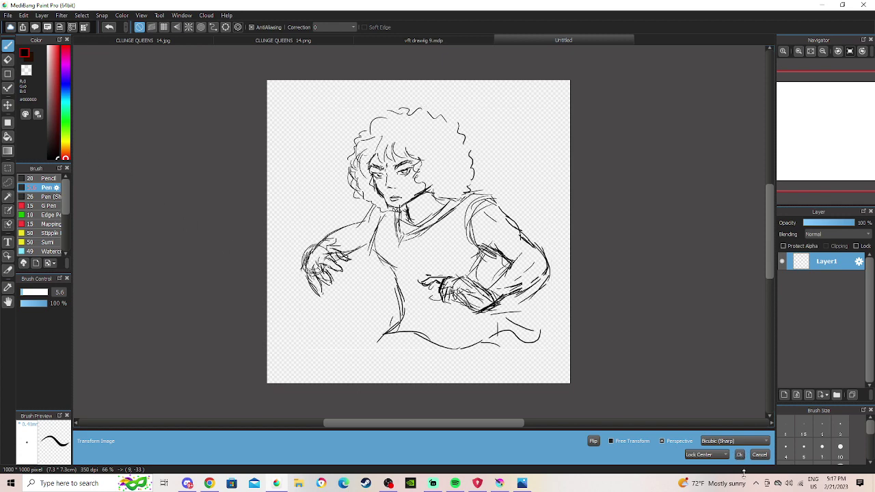
left_click(739, 455)
Sketch the hips and upper legs from the shirt hem down to the canvas edge.
mouse_move(406, 349)
left_mouse_down()
mouse_move(394, 376)
mouse_move(367, 401)
left_mouse_up()
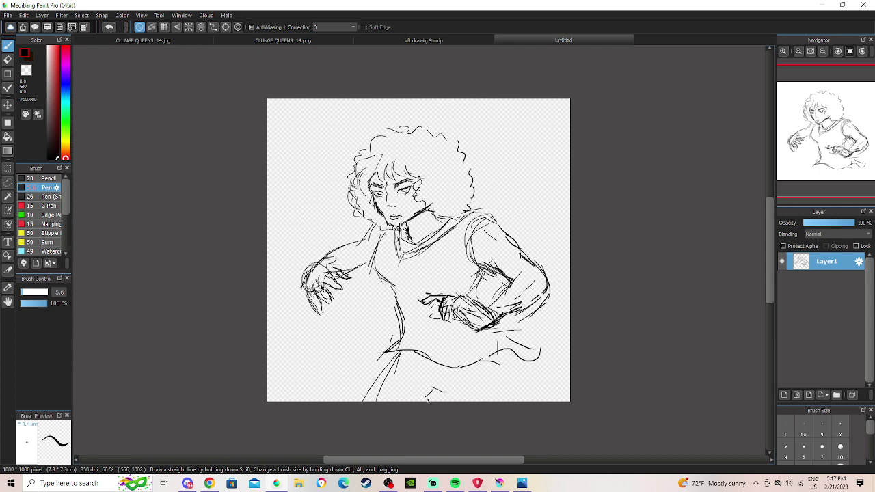
mouse_move(512, 348)
left_mouse_down()
mouse_move(519, 398)
mouse_move(509, 399)
mouse_move(518, 401)
mouse_move(504, 387)
left_mouse_up()
left_click_drag(493, 353, 510, 400)
mouse_move(503, 362)
left_mouse_down()
mouse_move(515, 401)
mouse_move(510, 396)
left_mouse_up()
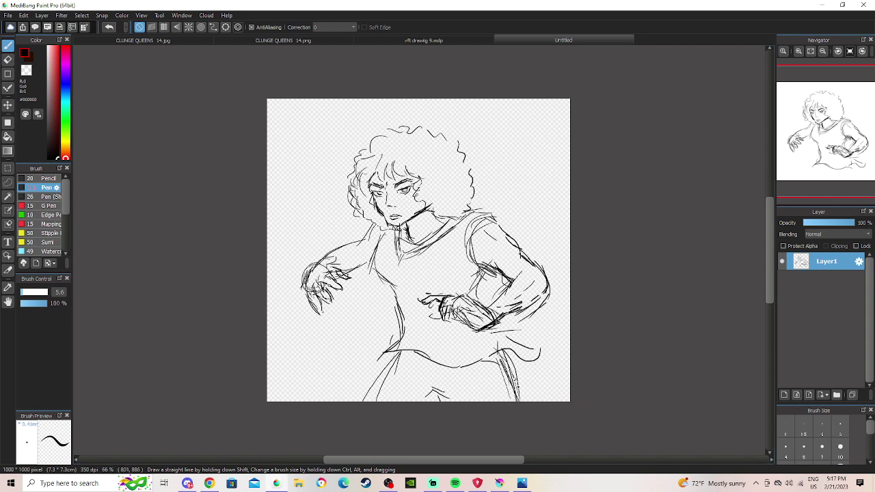
Transform the whole figure again, scaling it down and moving it up to free space beneath the upper legs.
left_click(83, 15)
left_click(113, 128)
left_click_drag(456, 224, 456, 211)
left_click_drag(425, 95, 425, 110)
mouse_move(500, 270)
left_mouse_down()
mouse_move(497, 252)
mouse_move(501, 259)
left_mouse_up()
left_click_drag(551, 222, 518, 246)
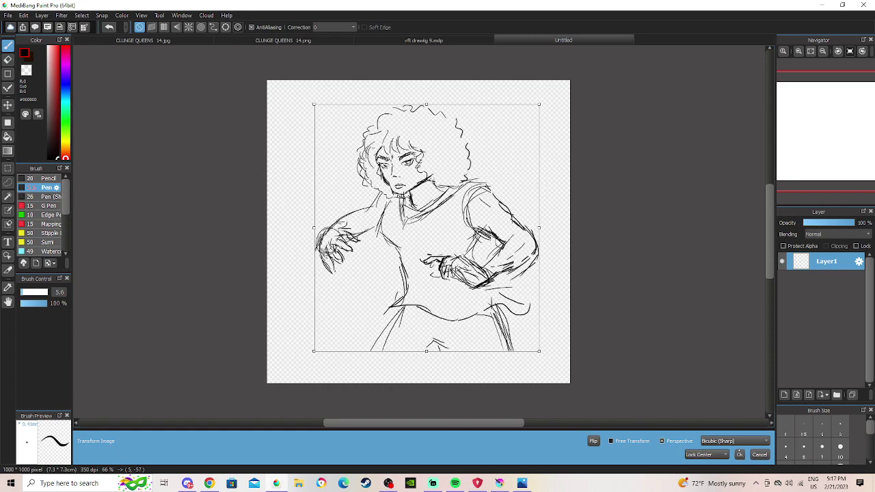
left_click(739, 454)
key("e")
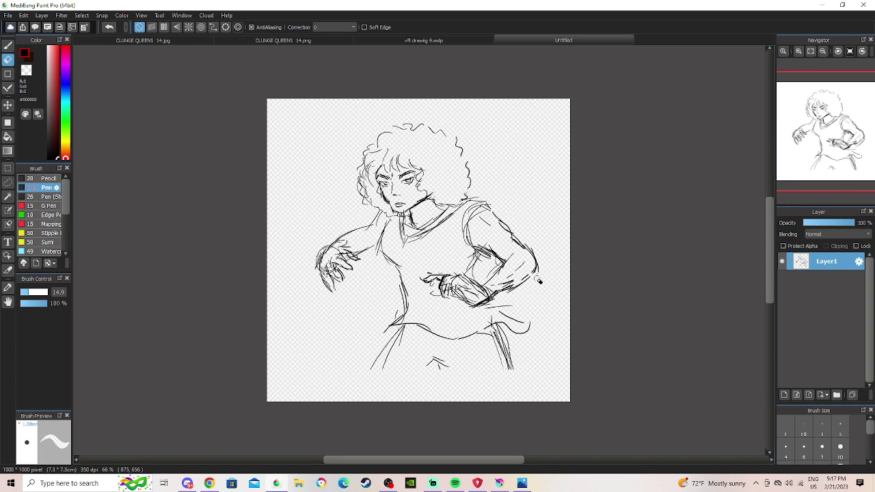
right_click(387, 481)
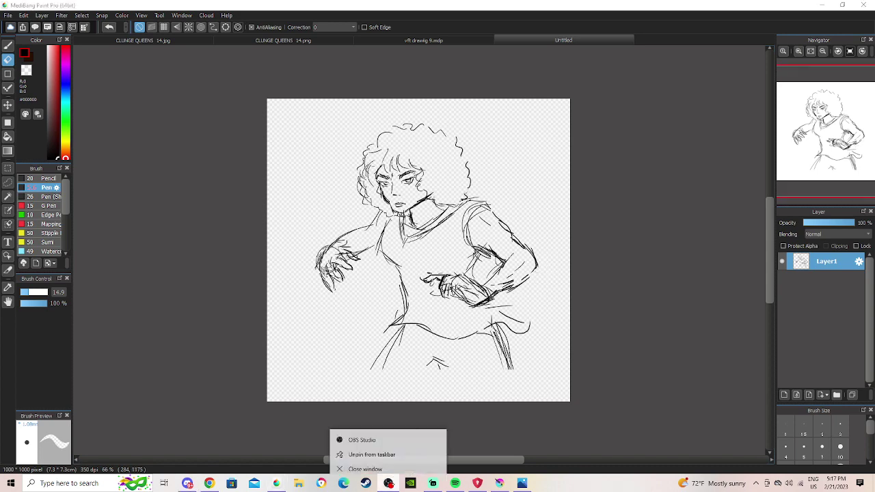
left_click(385, 477)
Return to the brush and extend the inner and outer contours of both legs down to the canvas edge.
key("p")
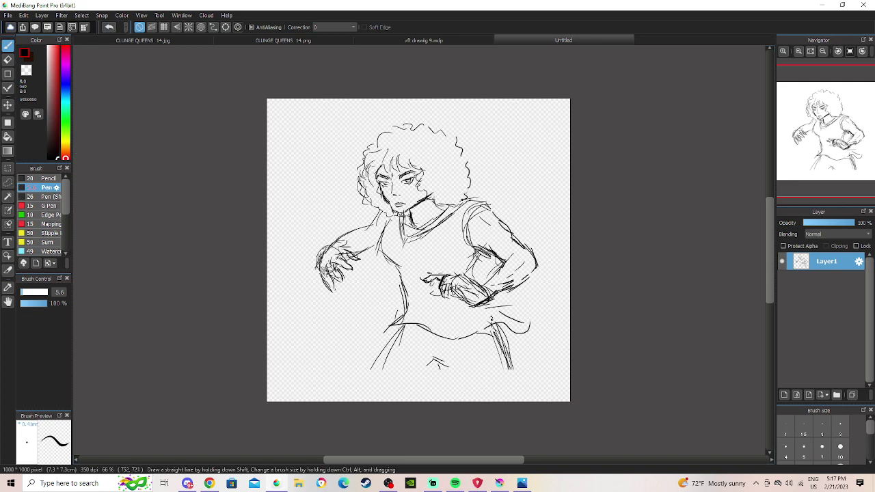
left_click_drag(494, 299, 505, 312)
left_click_drag(393, 322, 367, 388)
left_click_drag(381, 357, 358, 401)
left_click_drag(431, 358, 417, 390)
left_click_drag(437, 361, 477, 402)
left_click_drag(506, 351, 525, 400)
mouse_move(437, 367)
left_mouse_down()
mouse_move(411, 402)
mouse_move(422, 405)
left_mouse_up()
left_click_drag(367, 372, 353, 404)
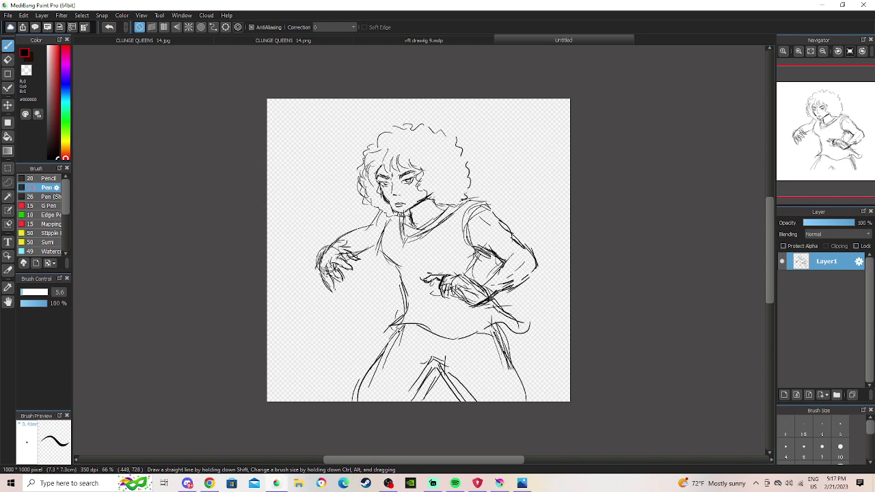
Add fold lines across the hips, sharpen the shirt hem's corner, and darken the torso's side below the armpit.
mouse_move(398, 346)
left_mouse_down()
mouse_move(425, 332)
mouse_move(378, 356)
left_mouse_up()
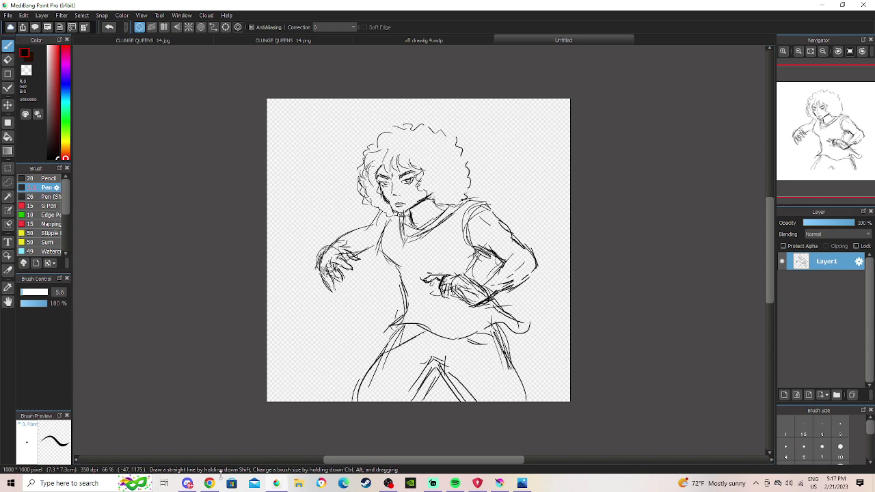
left_click_drag(395, 319, 375, 339)
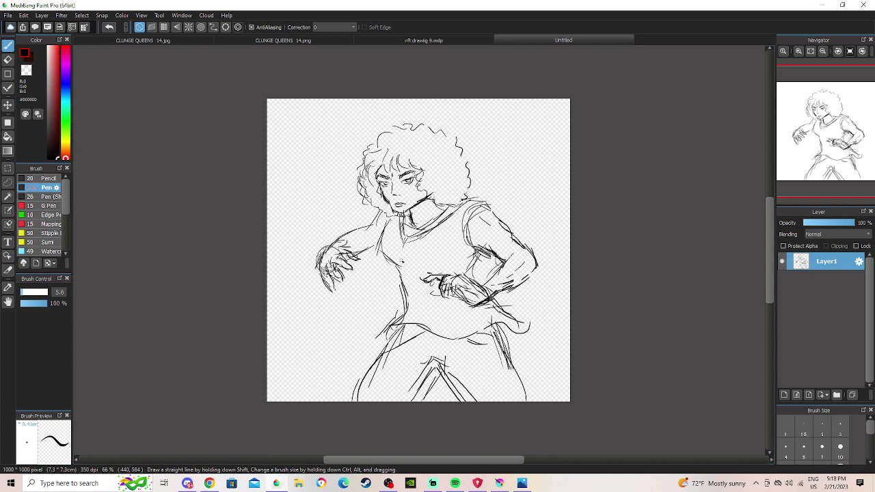
left_click_drag(400, 256, 391, 281)
mouse_move(382, 234)
left_mouse_down()
mouse_move(380, 264)
mouse_move(378, 250)
left_mouse_up()
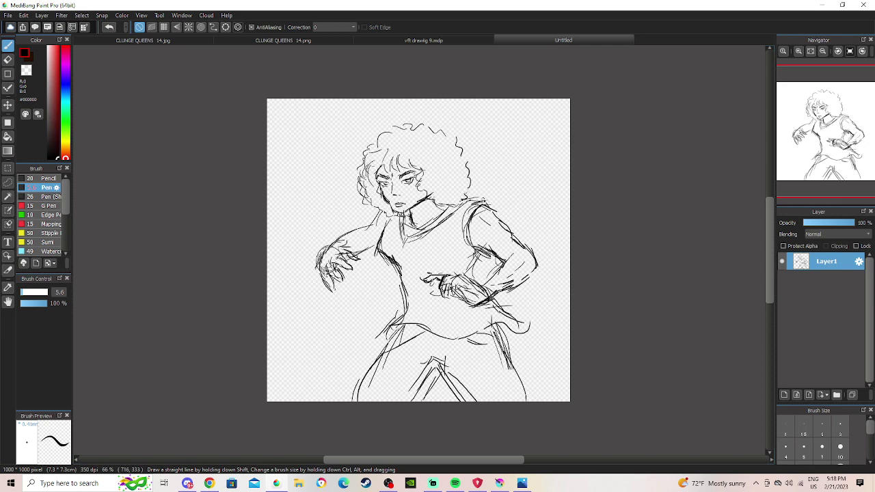
Draw a long curved line above the head, and reinforce the outstretched arm's contours and wrist.
left_click_drag(569, 117, 451, 108)
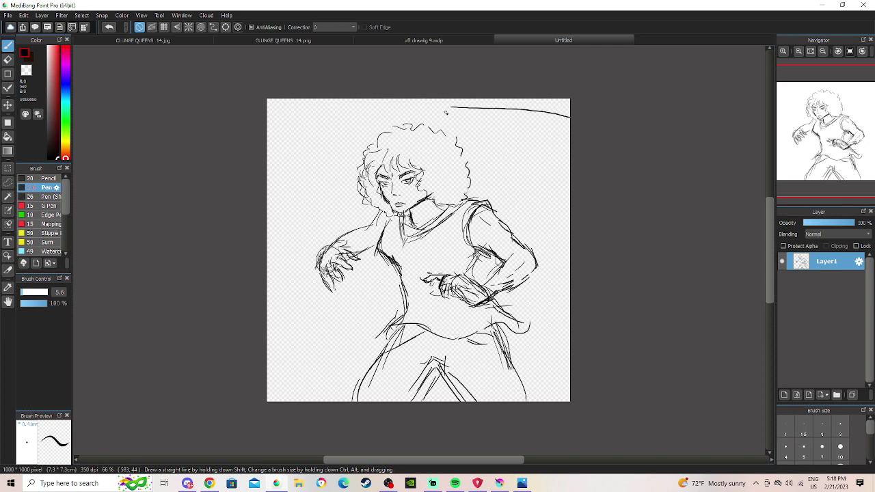
mouse_move(350, 228)
left_mouse_down()
mouse_move(318, 250)
mouse_move(342, 232)
mouse_move(350, 247)
mouse_move(366, 230)
left_mouse_up()
mouse_move(344, 240)
left_mouse_down()
mouse_move(370, 225)
mouse_move(380, 243)
left_mouse_up()
mouse_move(365, 251)
left_mouse_down()
mouse_move(383, 238)
mouse_move(377, 223)
left_mouse_up()
left_click_drag(373, 223, 388, 211)
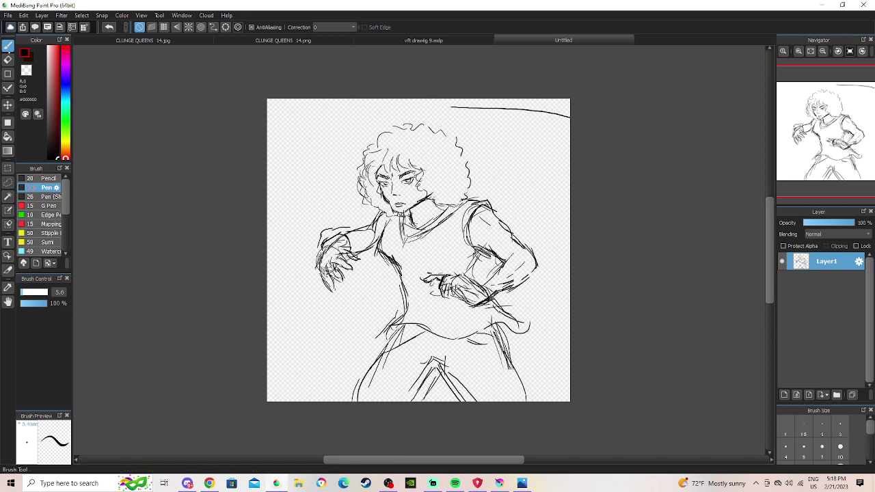
key("e")
left_click(31, 292)
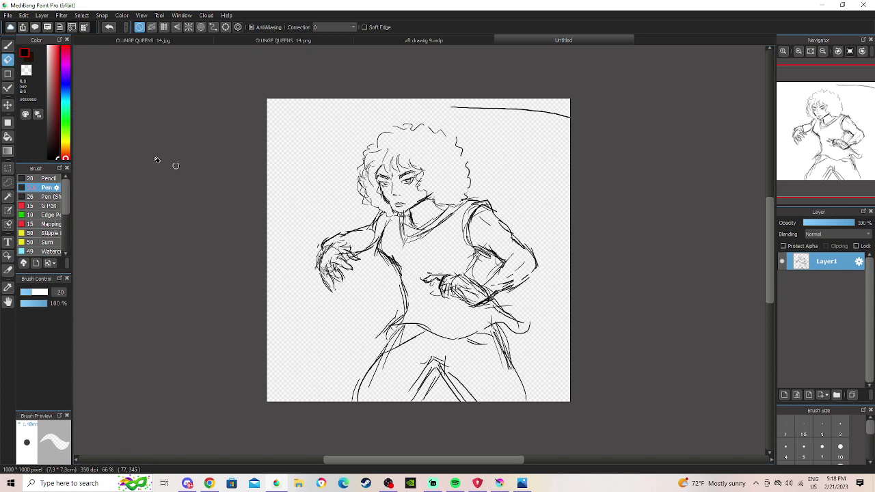
key("b")
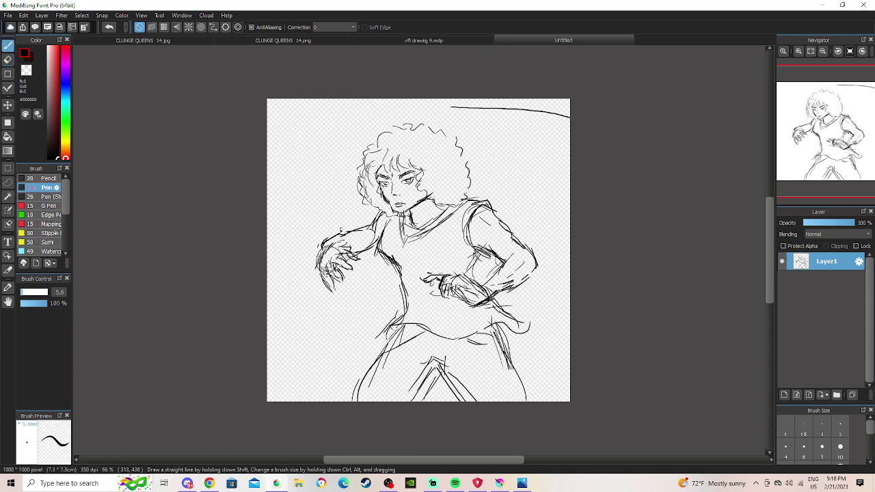
left_click_drag(321, 255, 328, 249)
left_click_drag(341, 239, 333, 248)
Sketch long sweeping curves around the figure, arching over the hair and passing across the hips.
left_click(9, 301)
left_click_drag(381, 241, 362, 280)
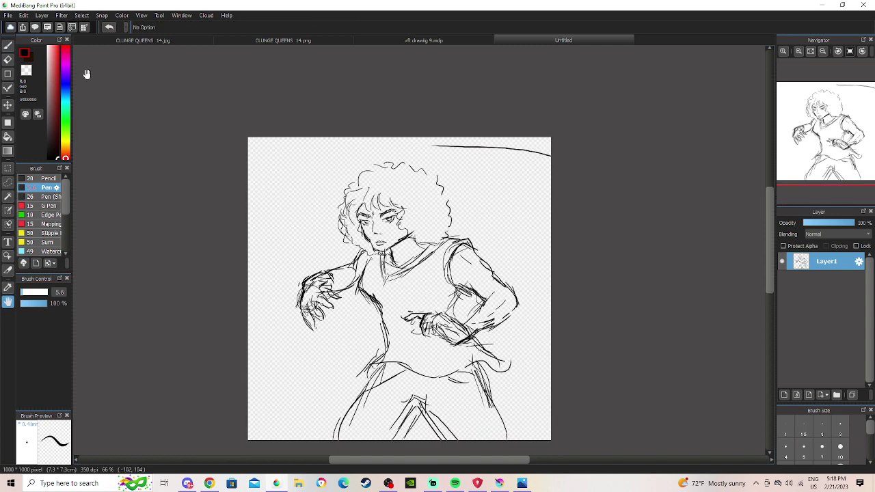
left_click(8, 44)
left_click_drag(504, 170, 404, 159)
left_click_drag(324, 181, 289, 242)
mouse_move(282, 250)
left_mouse_down()
mouse_move(374, 165)
mouse_move(394, 163)
left_mouse_up()
left_click_drag(463, 176, 589, 209)
mouse_move(552, 296)
left_mouse_down()
mouse_move(497, 379)
mouse_move(303, 374)
mouse_move(566, 356)
left_mouse_up()
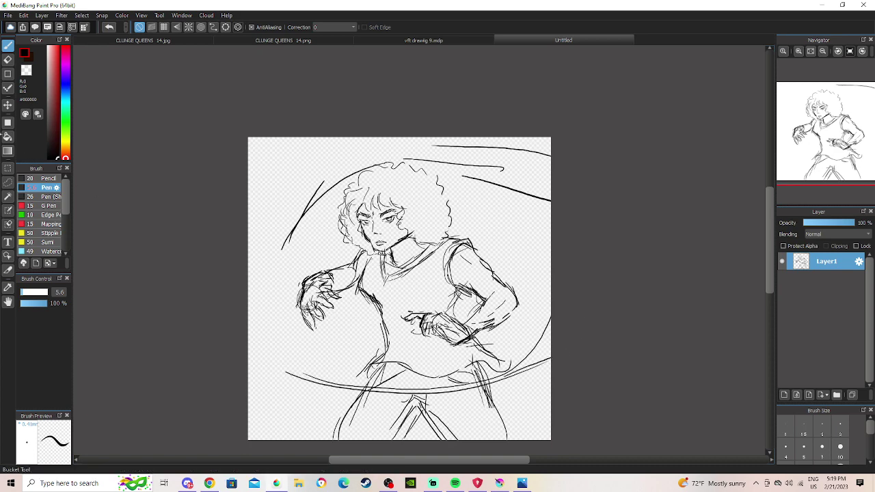
Transform the figure and its sweeping curves together, scaling them down to leave a margin around the drawing.
left_click(82, 15)
left_click(153, 127)
mouse_move(397, 318)
left_mouse_down()
mouse_move(408, 295)
mouse_move(403, 306)
left_mouse_up()
left_click_drag(420, 113, 421, 130)
left_click_drag(556, 262, 538, 264)
left_click_drag(512, 291, 498, 291)
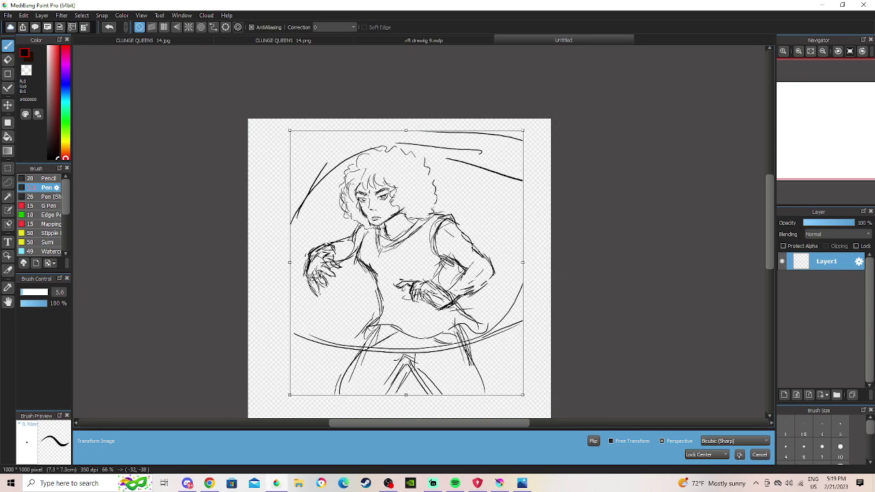
left_click(739, 454)
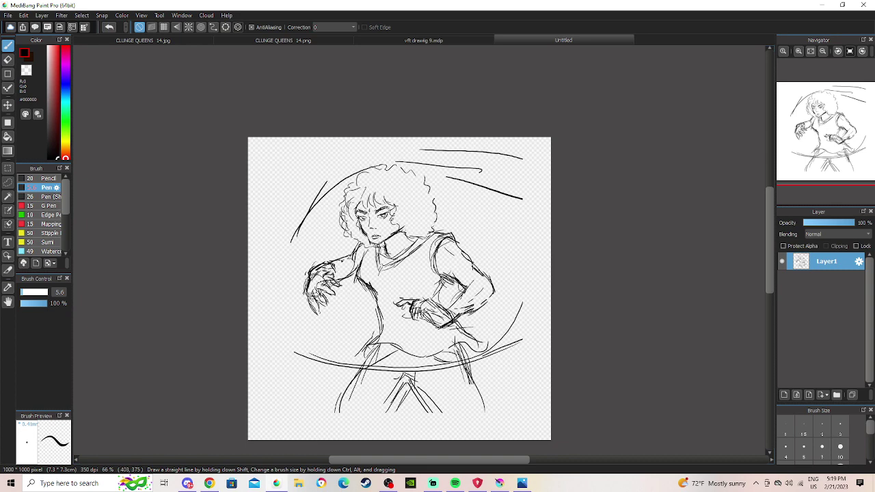
Extend the sweeping shapes around the figure with flowing and jagged lines beside the shoulder and head.
left_click_drag(517, 321, 530, 269)
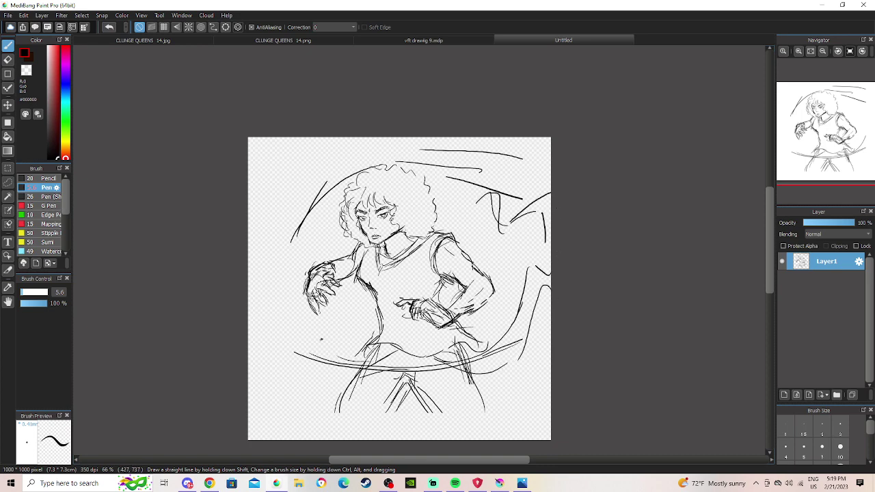
left_click_drag(271, 259, 306, 224)
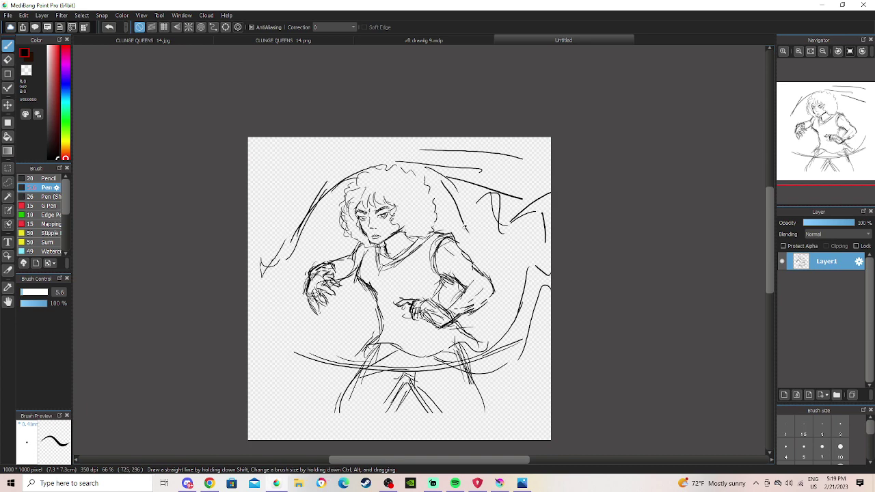
left_click_drag(454, 160, 471, 193)
left_click_drag(412, 162, 448, 164)
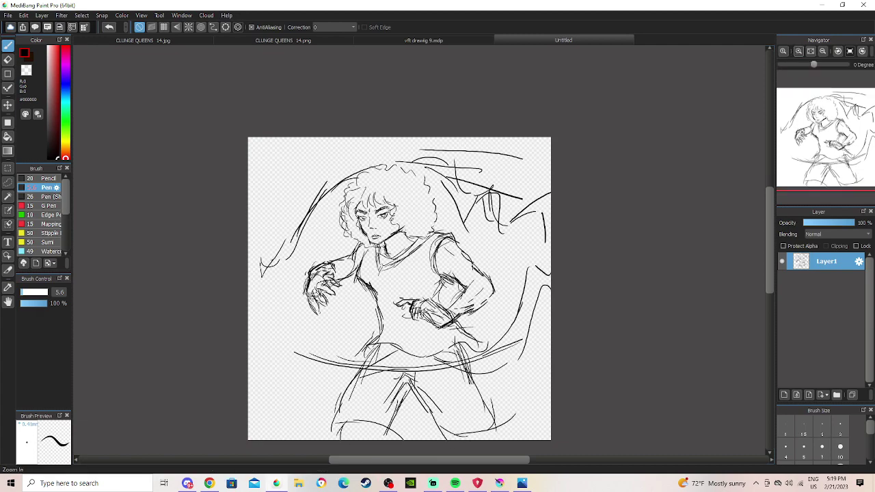
Bring the head into close view and add a new colour layer to the drawing.
double_click(798, 52)
left_click(82, 14)
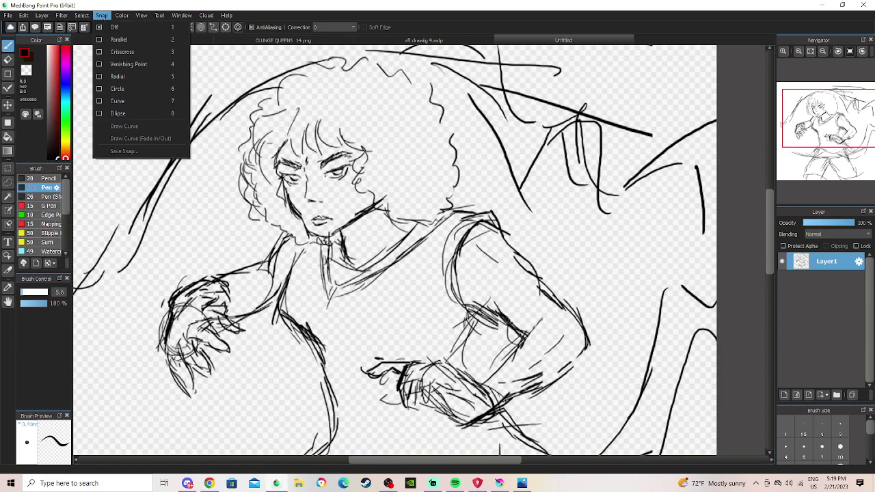
left_click(799, 51)
left_click_drag(814, 95, 819, 107)
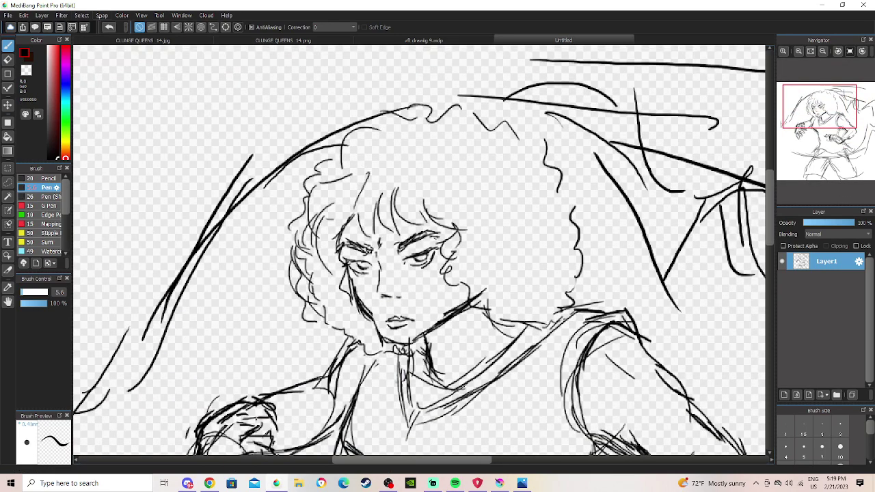
left_click(53, 15)
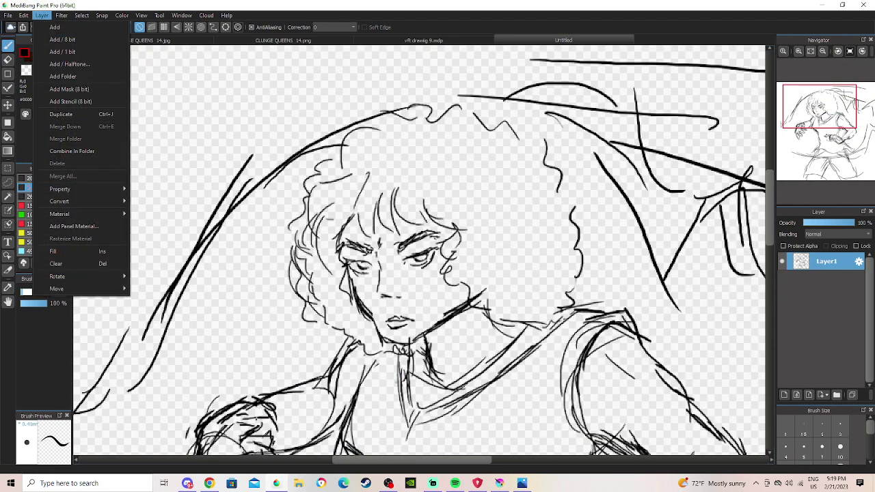
left_click(55, 27)
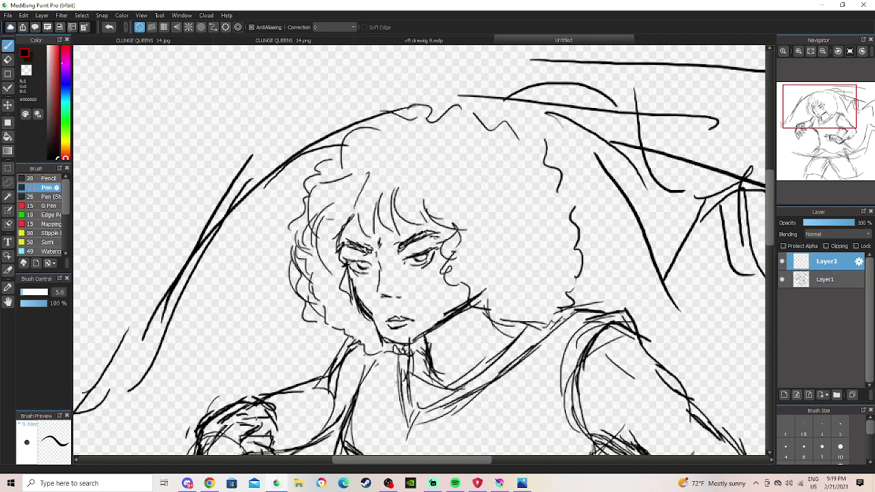
Set the brush colour to medium brown #8F5E3A and the brush size to 37.
left_click(66, 134)
left_click(66, 150)
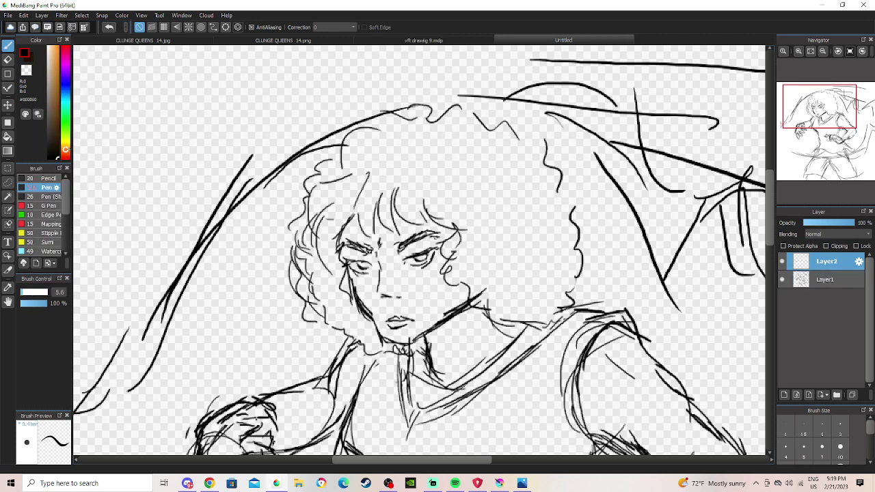
mouse_move(58, 113)
left_mouse_down()
mouse_move(59, 80)
mouse_move(59, 95)
left_mouse_up()
left_click_drag(66, 151, 66, 155)
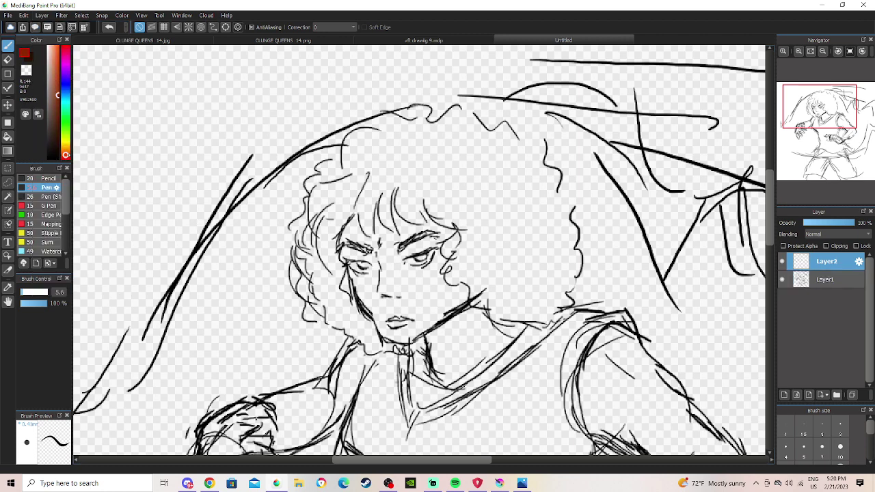
left_click_drag(58, 94, 53, 98)
left_click(65, 149)
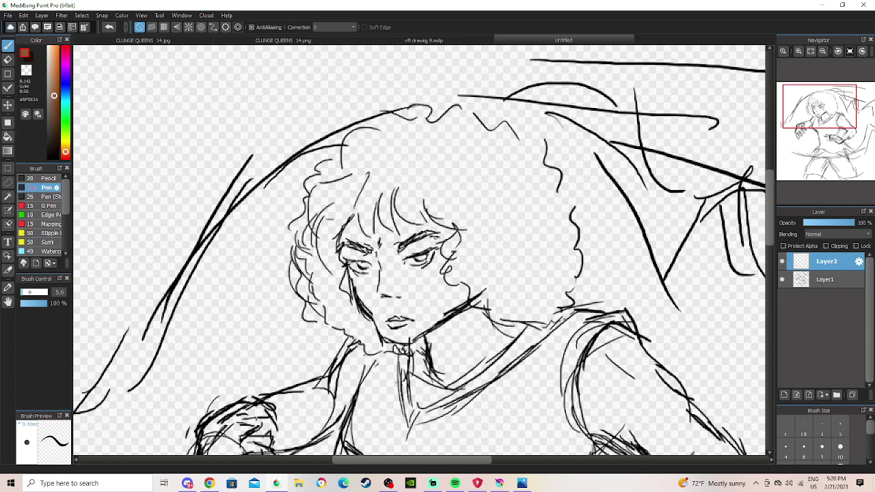
left_click(38, 291)
Undo the trial brown stroke on the nose and move Layer2 beneath the Layer1 sketch.
left_click_drag(388, 287, 385, 261)
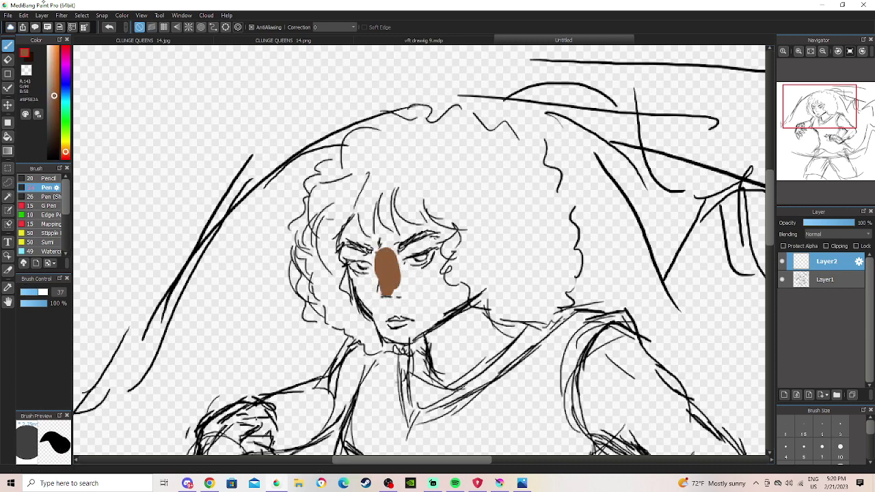
left_click(109, 27)
left_click_drag(821, 263, 820, 288)
Paint the face and neck brown on Layer2, and start filling the hair with dark brown #361700.
mouse_move(393, 225)
left_mouse_down()
mouse_move(395, 248)
mouse_move(400, 238)
mouse_move(375, 241)
mouse_move(375, 254)
mouse_move(394, 313)
mouse_move(402, 263)
mouse_move(429, 306)
mouse_move(404, 321)
mouse_move(386, 284)
mouse_move(394, 244)
mouse_move(414, 252)
mouse_move(403, 335)
left_mouse_up()
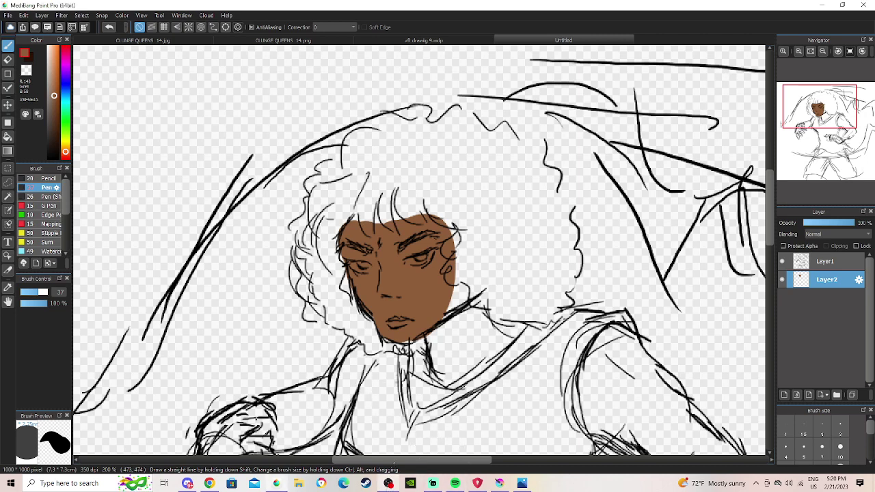
mouse_move(436, 320)
left_mouse_down()
mouse_move(469, 318)
mouse_move(460, 313)
mouse_move(474, 306)
mouse_move(458, 294)
left_mouse_up()
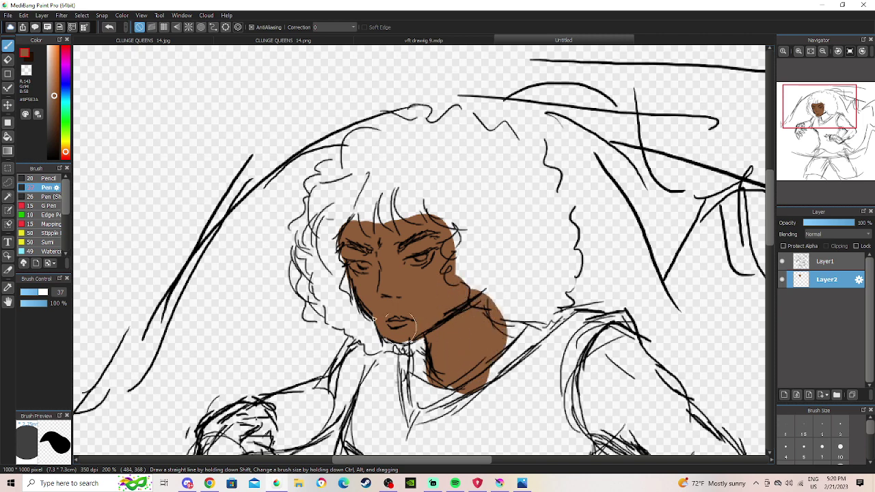
left_click(58, 136)
mouse_move(420, 144)
left_mouse_down()
mouse_move(406, 180)
mouse_move(416, 194)
mouse_move(460, 183)
mouse_move(468, 192)
mouse_move(496, 161)
left_mouse_up()
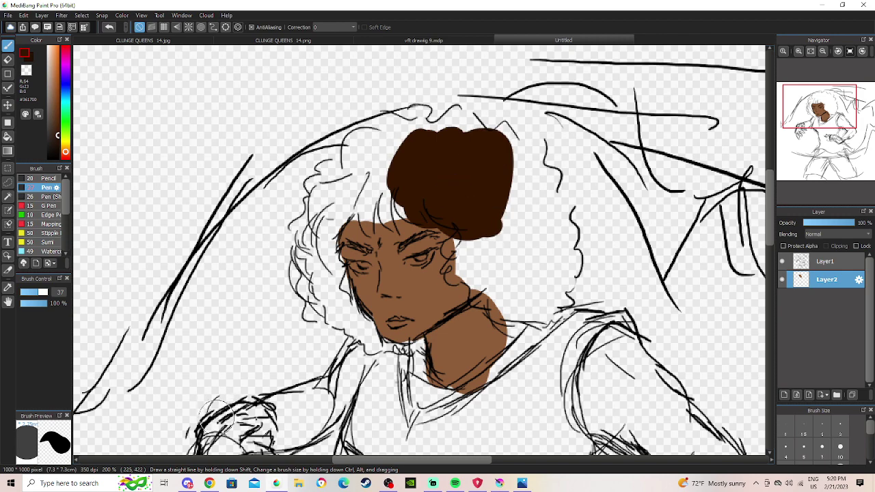
Switch to SoundCloud in Chrome, skip to the next liked track and pause it.
left_click(209, 483)
left_click(195, 464)
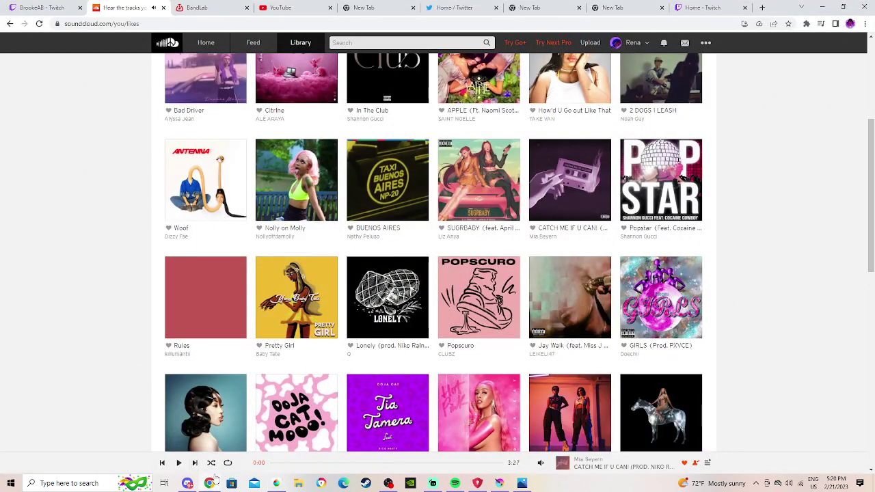
key("space")
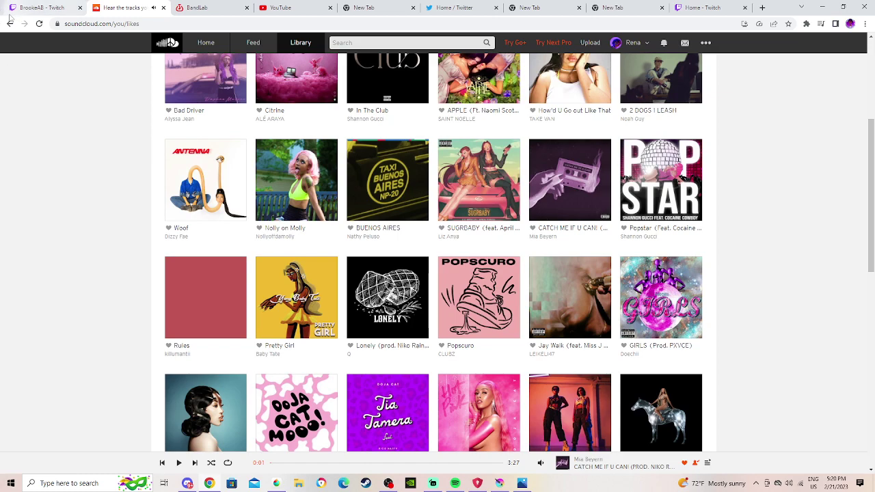
Open SoundCloud's home page and look through the recommended and recently played tracks.
left_click(207, 46)
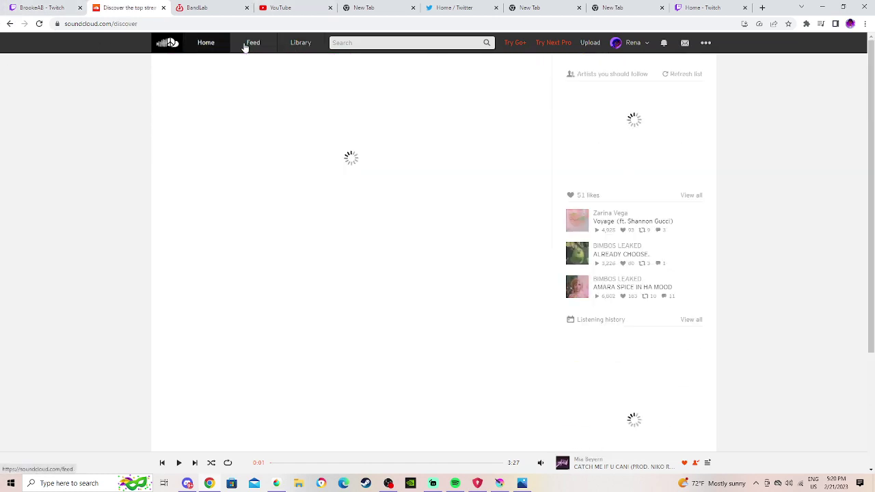
scroll(490, 324, "down", 1)
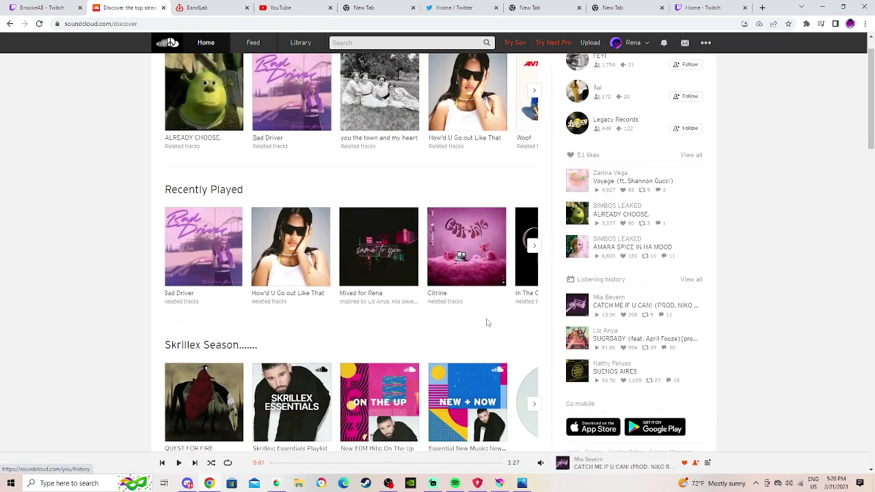
scroll(552, 226, "up", 1)
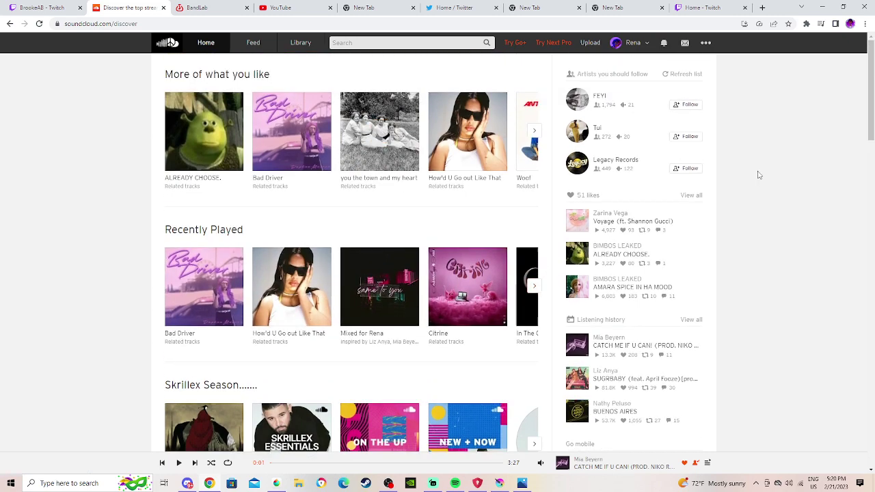
Look over the liked tracks, return to the SoundCloud home page and play "you the town and my heart".
left_click(690, 197)
scroll(454, 254, "down", 2)
scroll(565, 251, "up", 3)
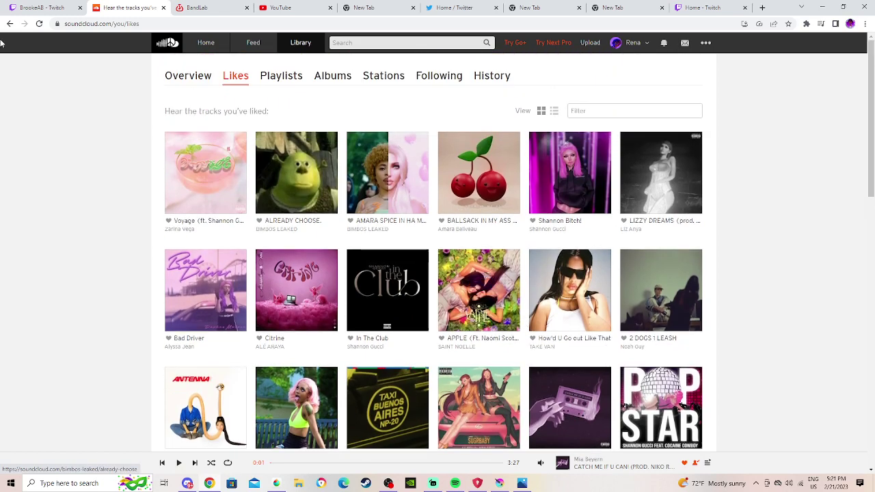
left_click(9, 24)
scroll(373, 153, "down", 1)
scroll(401, 180, "up", 1)
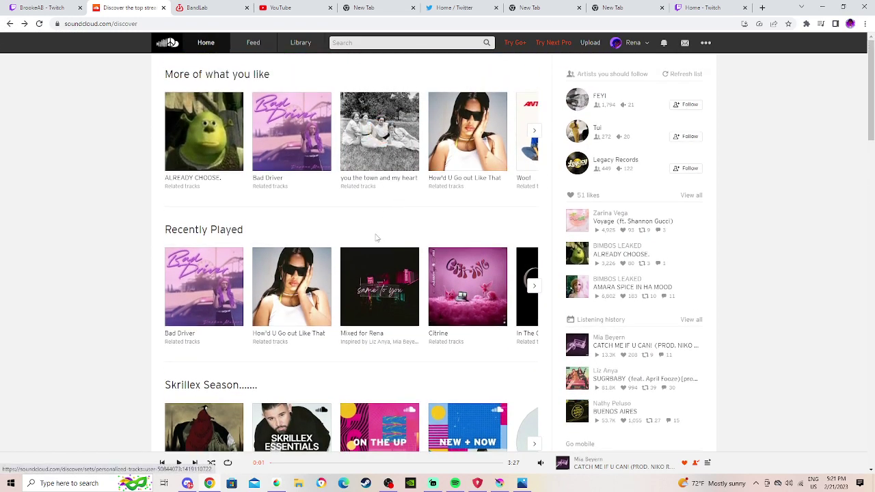
left_click(380, 137)
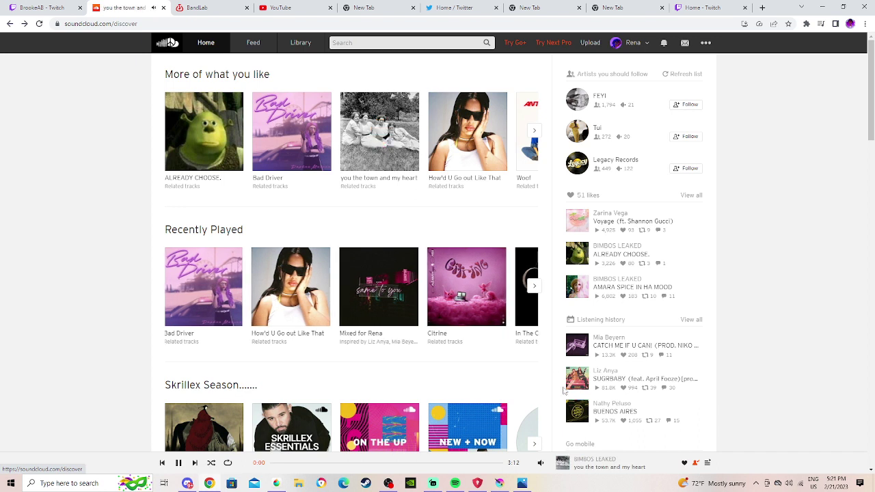
mouse_move(540, 462)
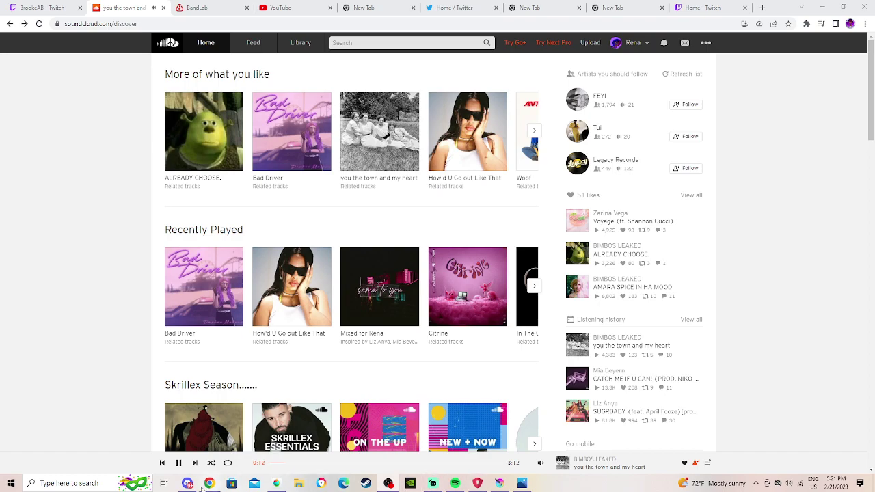
Switch to MediBang Paint and fill the whole curly hair with dark brown #230E00 on Layer2, extending it to the sketched outline.
left_click(498, 483)
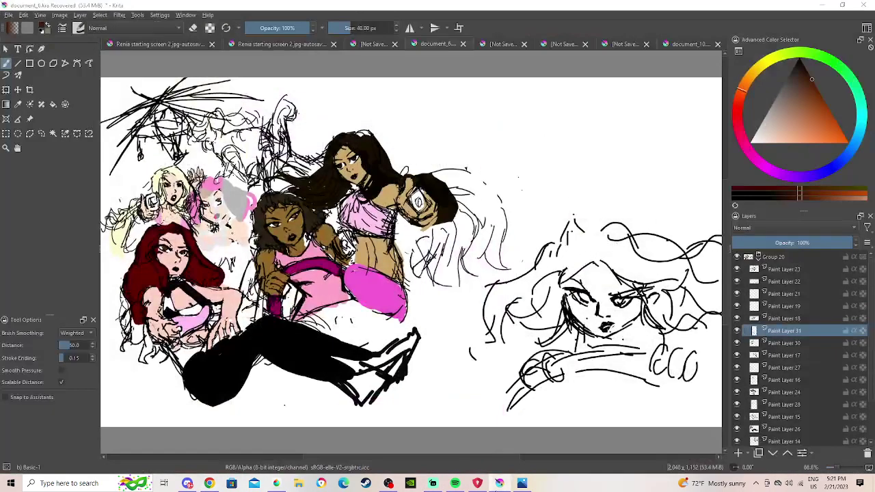
left_click(499, 483)
left_click(276, 484)
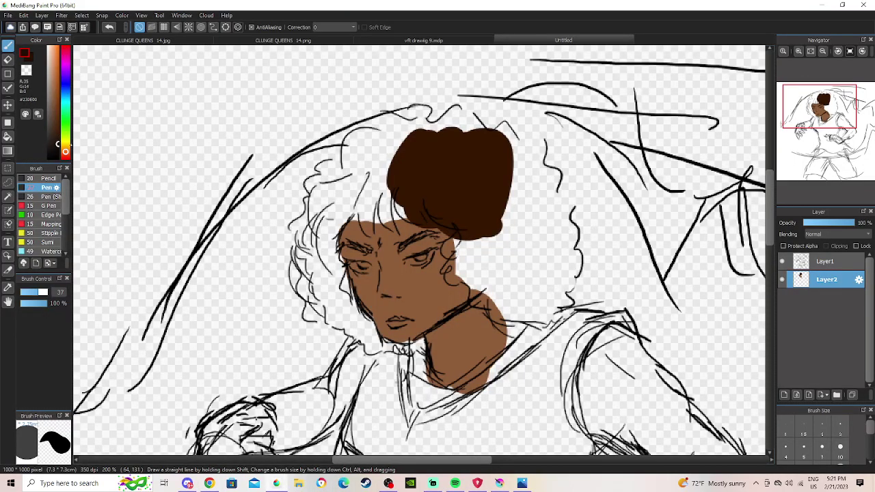
mouse_move(406, 185)
left_mouse_down()
mouse_move(410, 140)
mouse_move(412, 164)
mouse_move(392, 164)
mouse_move(356, 186)
mouse_move(333, 183)
mouse_move(325, 190)
mouse_move(339, 194)
mouse_move(318, 197)
mouse_move(356, 198)
mouse_move(351, 184)
mouse_move(338, 184)
mouse_move(305, 221)
mouse_move(317, 229)
mouse_move(306, 237)
mouse_move(320, 230)
mouse_move(319, 238)
mouse_move(300, 246)
mouse_move(328, 236)
mouse_move(333, 246)
mouse_move(311, 277)
mouse_move(339, 274)
mouse_move(329, 287)
mouse_move(306, 279)
mouse_move(321, 298)
mouse_move(310, 312)
mouse_move(324, 314)
mouse_move(347, 292)
mouse_move(330, 300)
mouse_move(327, 315)
mouse_move(363, 328)
left_mouse_up()
mouse_move(416, 187)
left_mouse_down()
mouse_move(443, 196)
mouse_move(444, 183)
mouse_move(470, 184)
mouse_move(462, 199)
mouse_move(477, 259)
mouse_move(462, 264)
mouse_move(493, 256)
mouse_move(502, 280)
mouse_move(491, 288)
mouse_move(528, 281)
mouse_move(525, 264)
mouse_move(507, 264)
mouse_move(507, 237)
mouse_move(518, 246)
mouse_move(520, 221)
mouse_move(497, 207)
mouse_move(494, 182)
mouse_move(505, 143)
mouse_move(518, 137)
mouse_move(384, 131)
left_mouse_up()
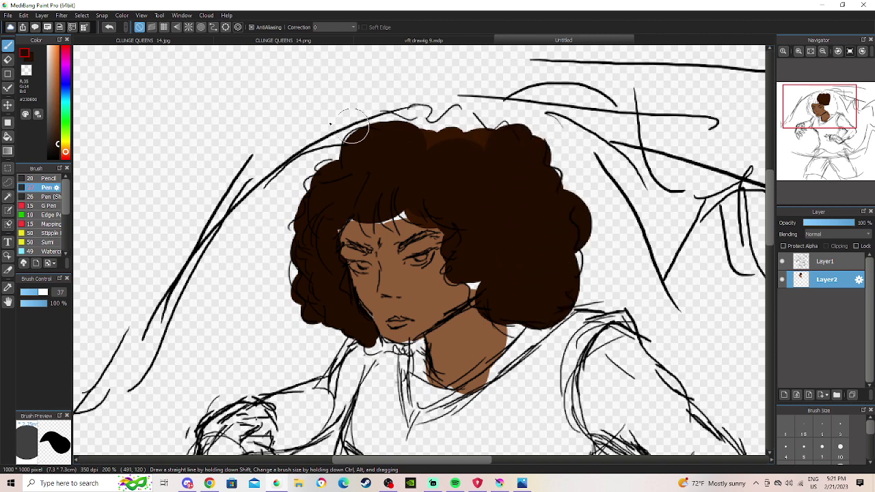
left_click(32, 292)
mouse_move(514, 141)
left_mouse_down()
mouse_move(484, 142)
mouse_move(454, 115)
mouse_move(446, 135)
mouse_move(437, 123)
mouse_move(359, 116)
left_mouse_up()
mouse_move(574, 260)
left_mouse_down()
mouse_move(549, 321)
mouse_move(522, 306)
mouse_move(529, 341)
mouse_move(520, 314)
mouse_move(501, 330)
mouse_move(505, 304)
mouse_move(487, 290)
mouse_move(479, 319)
mouse_move(490, 276)
mouse_move(462, 291)
mouse_move(470, 273)
mouse_move(472, 303)
mouse_move(498, 312)
left_mouse_up()
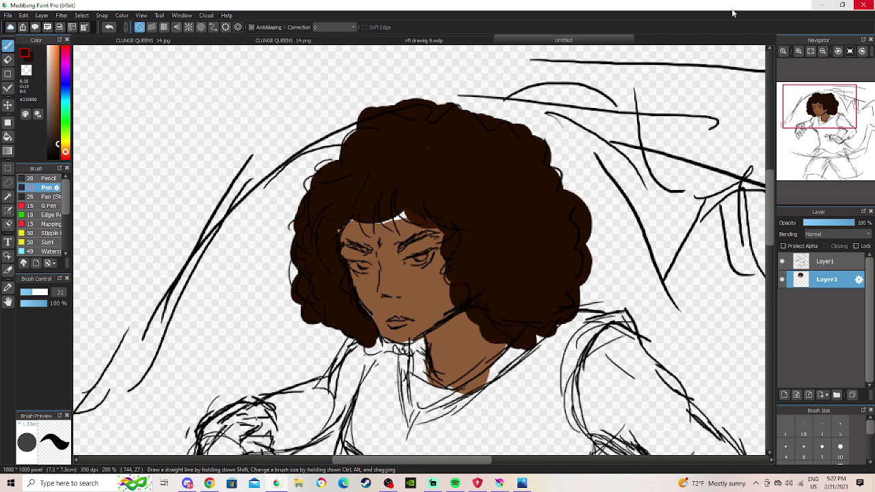
left_click(391, 486)
left_click(391, 486)
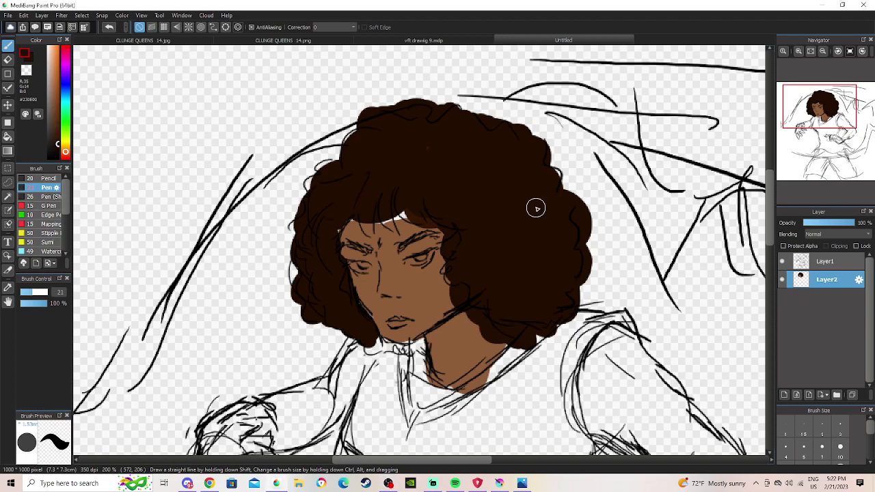
Paint the whites of both eyes in #FFFFFF and the irises in dark brown #3A1800 with a 10.3 brush on Layer2.
scroll(535, 210, "up", 1)
scroll(525, 258, "down", 2)
left_click_drag(52, 50, 39, 3)
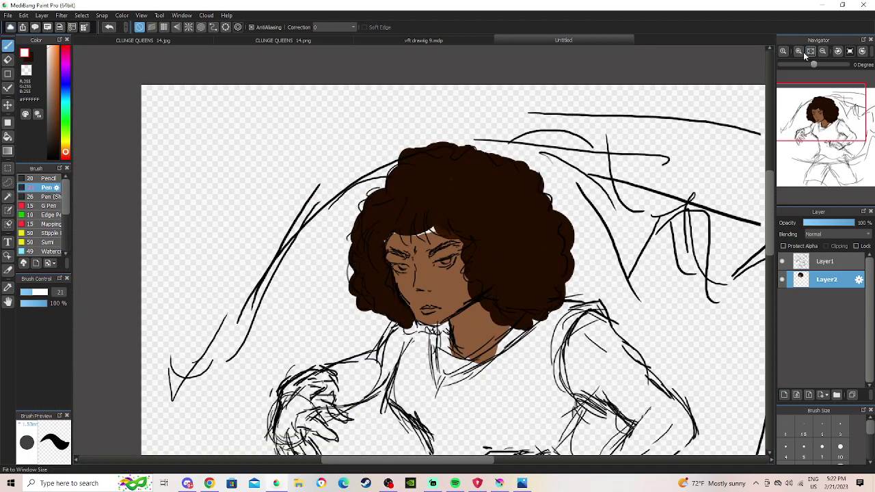
left_click(797, 52)
left_click(797, 52)
left_click_drag(822, 124, 820, 114)
left_click(25, 292)
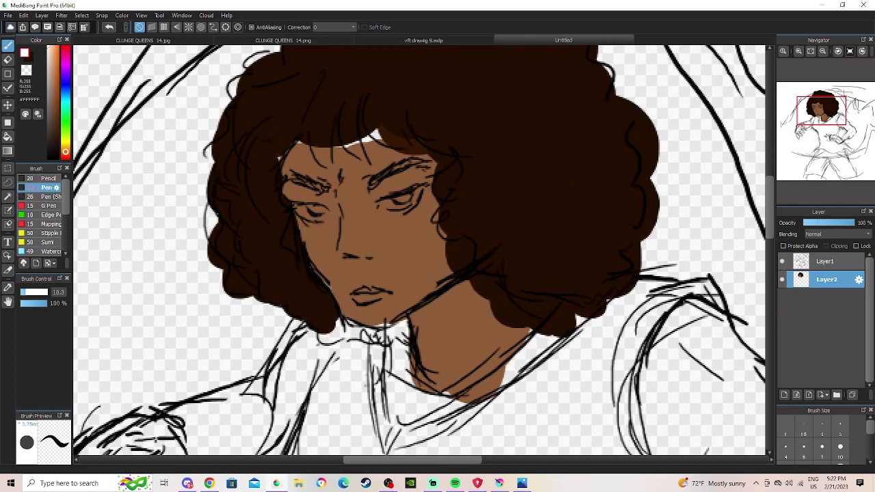
left_click_drag(321, 214, 305, 212)
left_click(109, 27)
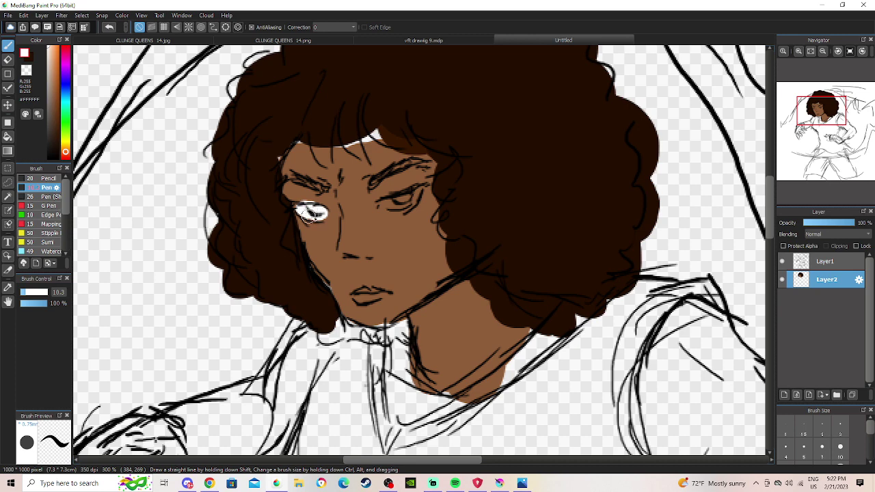
mouse_move(392, 213)
left_mouse_down()
mouse_move(402, 203)
mouse_move(393, 205)
left_mouse_up()
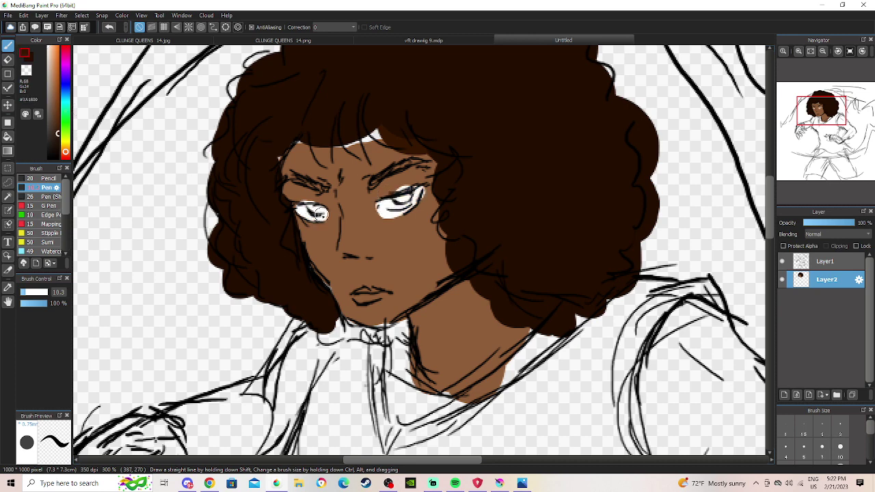
left_click_drag(318, 209, 320, 211)
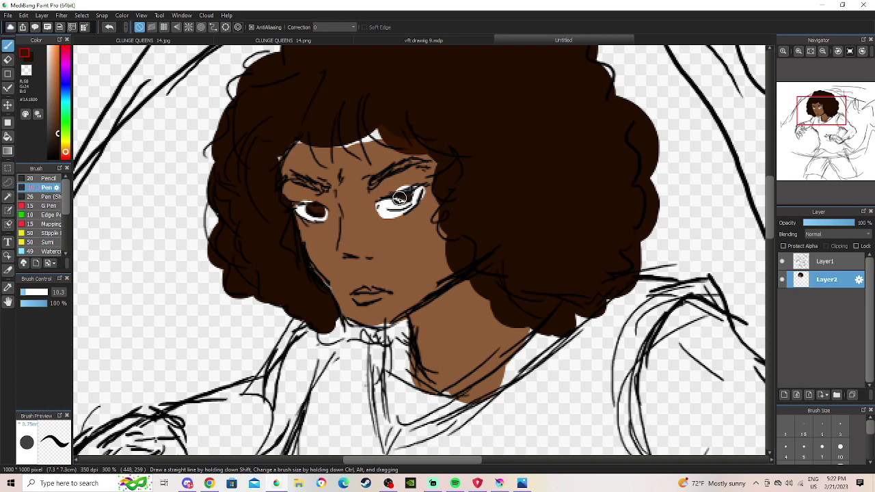
Undo the trial black eyebrow stroke on Layer2 and thicken the eyebrows in black on Layer1 with a 4.9 brush.
left_click_drag(291, 179, 324, 185)
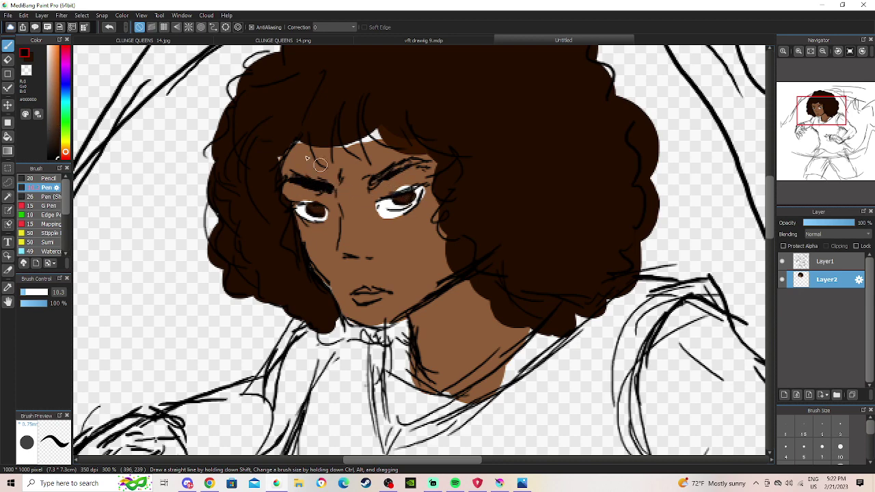
left_click(108, 27)
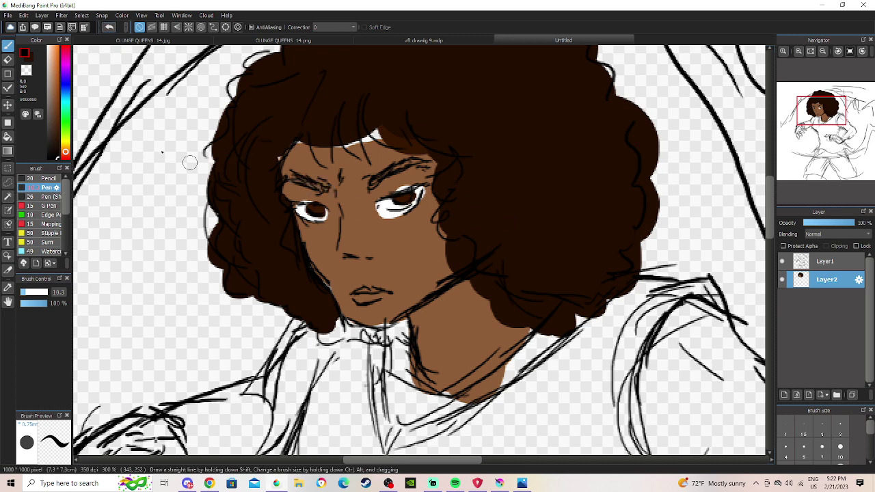
left_click(846, 265)
left_click(781, 261)
left_click(782, 261)
left_click_drag(31, 293, 27, 292)
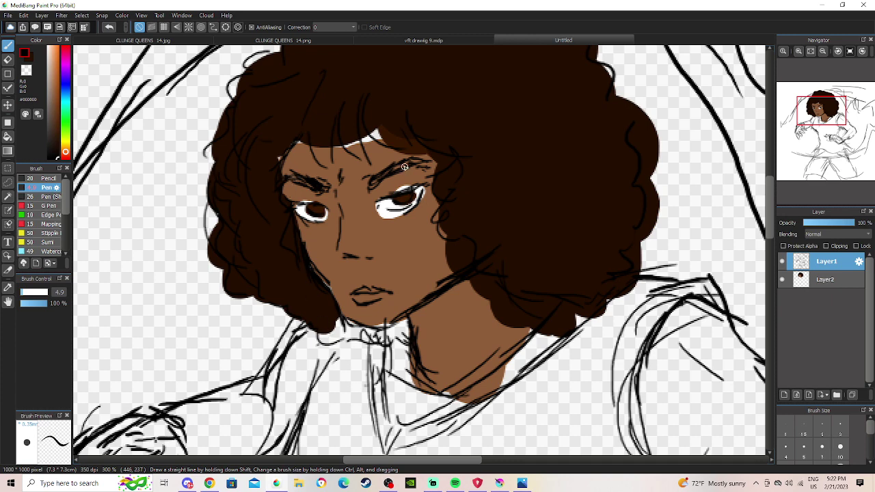
Check the track playing on SoundCloud in Chrome and return to MediBang Paint.
left_click(210, 485)
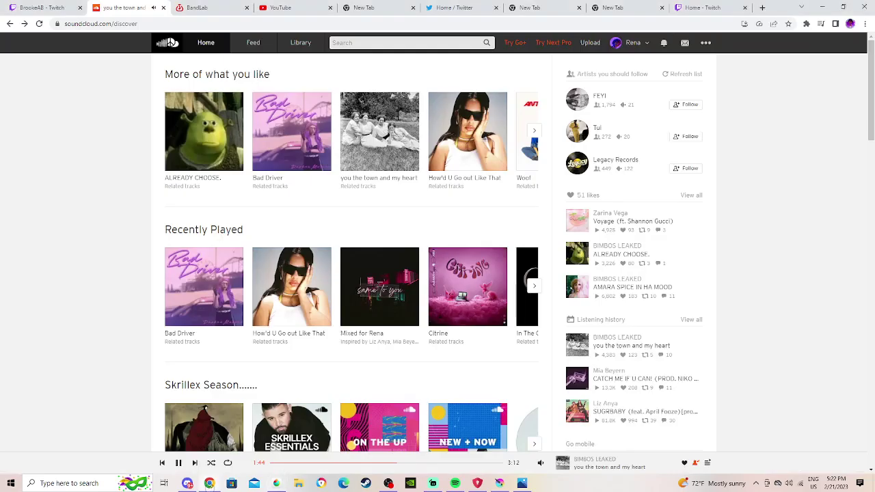
mouse_move(209, 483)
left_click(274, 484)
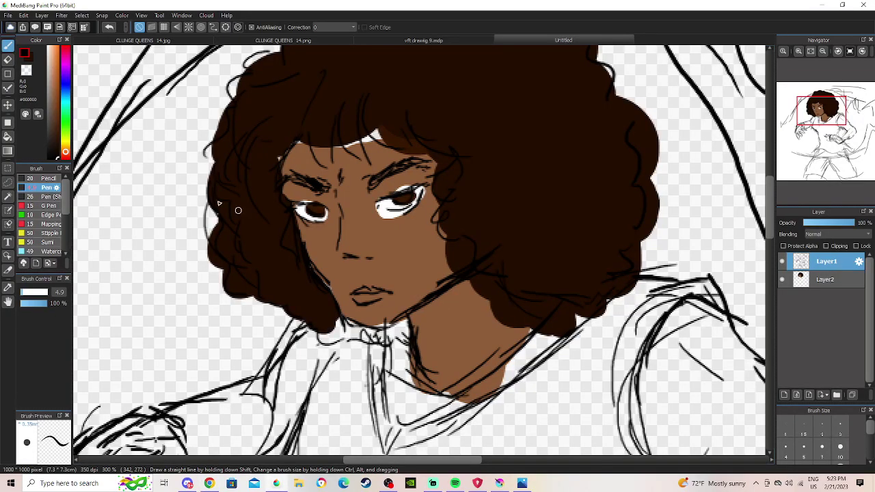
Sample the skin brown #8F5E3A, undo the forehead strokes on Layer1 and fill the gaps along the hairline on Layer2.
left_click(8, 287)
left_click(381, 256)
left_click(8, 45)
mouse_move(342, 149)
left_mouse_down()
mouse_move(366, 144)
mouse_move(331, 156)
mouse_move(338, 152)
left_mouse_up()
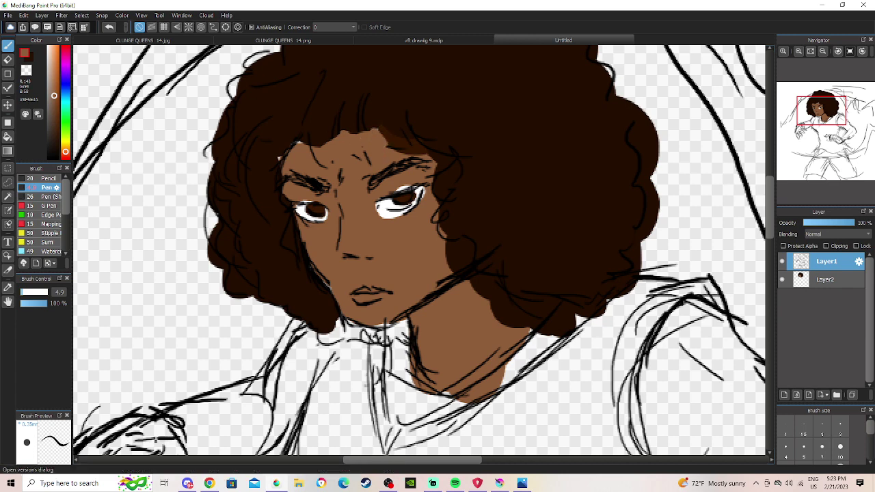
left_click(108, 27)
left_click(827, 279)
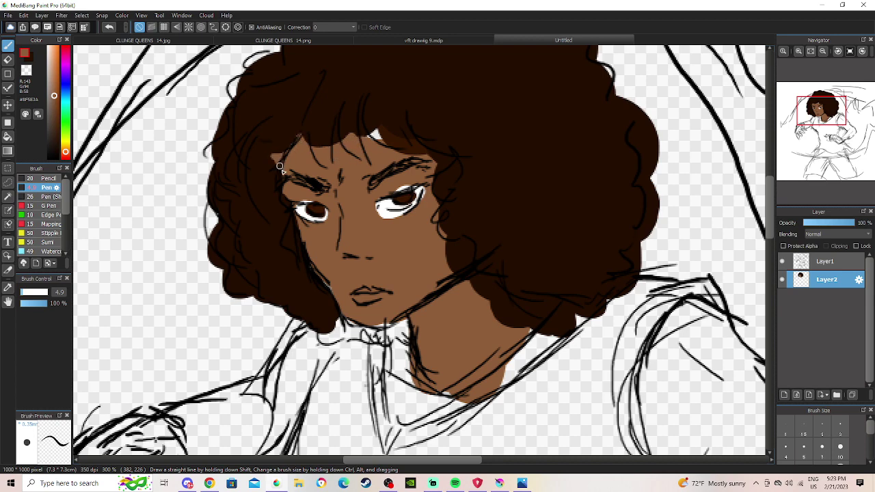
Paint the character's top pink #FF72AA on Layer2 with a size 31 brush, from the shoulders down to the hem.
left_click(810, 52)
left_click(822, 51)
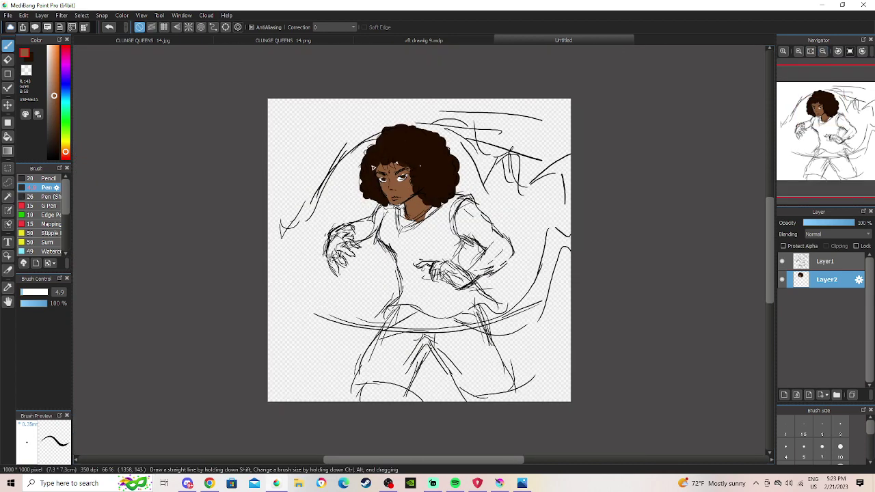
left_click(65, 53)
left_click_drag(56, 63, 54, 45)
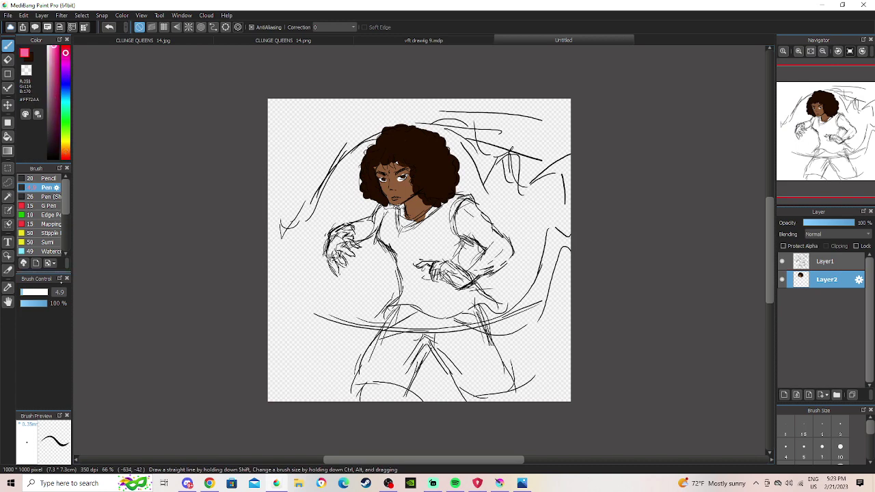
left_click(37, 292)
left_click(54, 46)
mouse_move(397, 232)
left_mouse_down()
mouse_move(395, 220)
mouse_move(403, 249)
mouse_move(447, 209)
mouse_move(407, 253)
mouse_move(408, 287)
mouse_move(381, 232)
left_mouse_up()
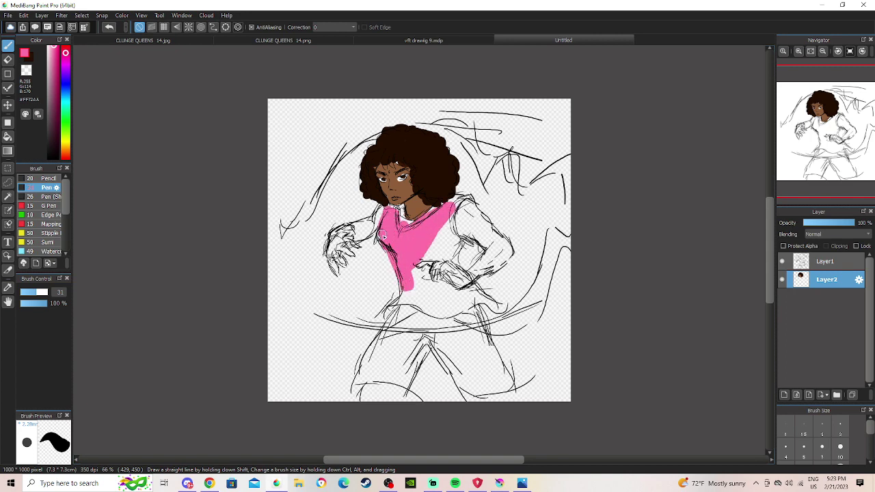
mouse_move(414, 258)
left_mouse_down()
mouse_move(440, 263)
mouse_move(459, 245)
mouse_move(436, 250)
mouse_move(413, 275)
mouse_move(416, 292)
mouse_move(423, 288)
mouse_move(407, 306)
mouse_move(390, 307)
mouse_move(428, 311)
mouse_move(433, 303)
mouse_move(423, 299)
mouse_move(434, 306)
mouse_move(428, 296)
mouse_move(457, 283)
mouse_move(476, 306)
left_mouse_up()
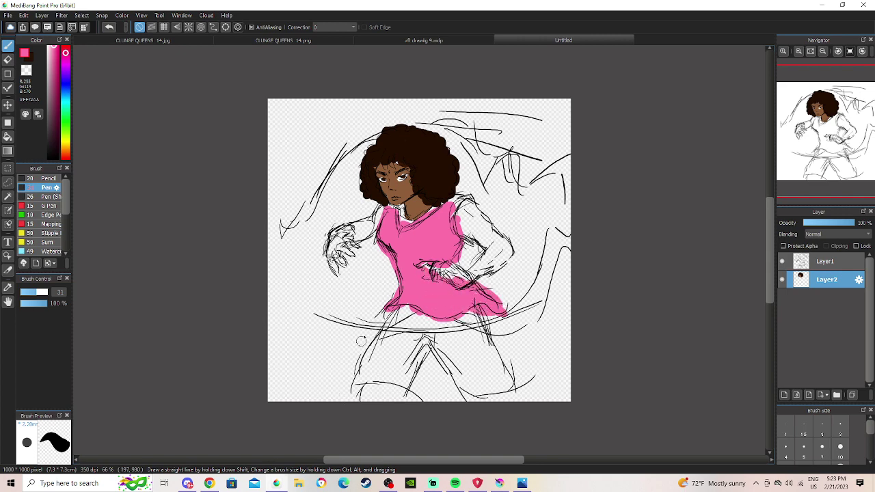
Paint the hips and both legs dark maroon #790030 and erase the overspill along the outer edge of the leg.
left_click(57, 105)
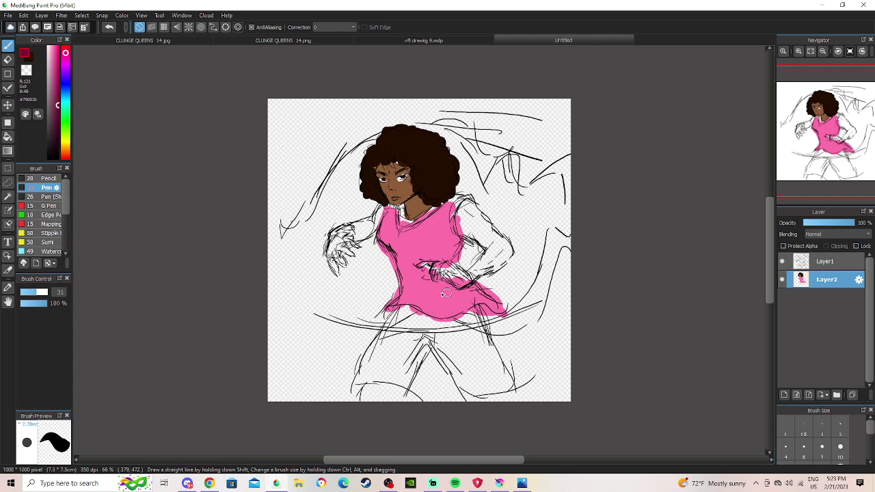
mouse_move(399, 322)
left_mouse_down()
mouse_move(395, 364)
mouse_move(403, 383)
mouse_move(370, 374)
mouse_move(410, 318)
mouse_move(403, 312)
mouse_move(393, 325)
mouse_move(402, 335)
mouse_move(455, 325)
mouse_move(414, 361)
mouse_move(445, 344)
mouse_move(457, 356)
mouse_move(463, 347)
mouse_move(457, 370)
mouse_move(471, 378)
mouse_move(435, 335)
mouse_move(429, 312)
mouse_move(464, 384)
mouse_move(488, 401)
mouse_move(464, 317)
mouse_move(474, 311)
mouse_move(503, 387)
left_mouse_up()
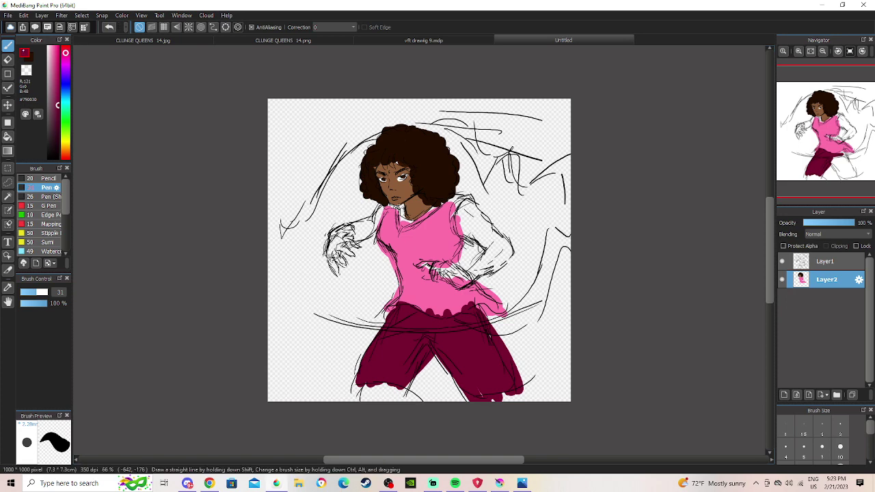
key("e")
mouse_move(501, 334)
left_mouse_down()
mouse_move(485, 314)
mouse_move(527, 381)
mouse_move(489, 312)
mouse_move(524, 400)
left_mouse_up()
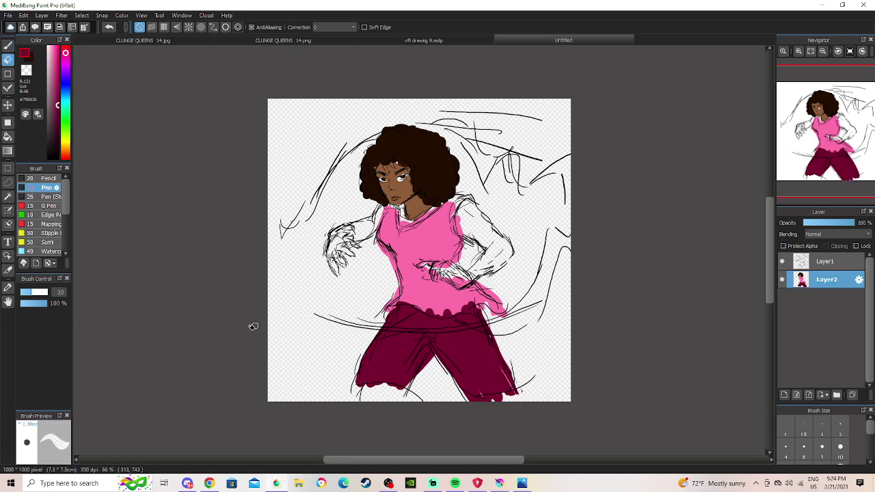
Pause the SoundCloud track in Chrome, check Spotify's playback and return to MediBang Paint.
left_click(209, 483)
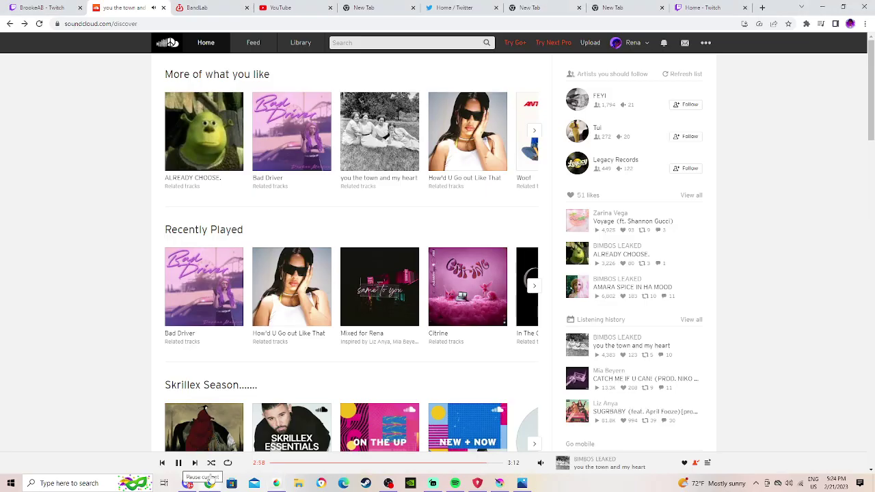
left_click(177, 463)
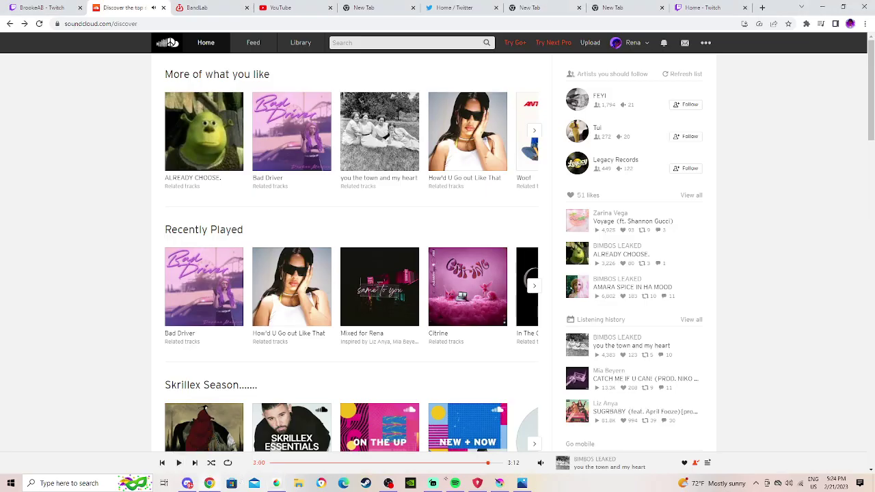
left_click(209, 483)
left_click(455, 482)
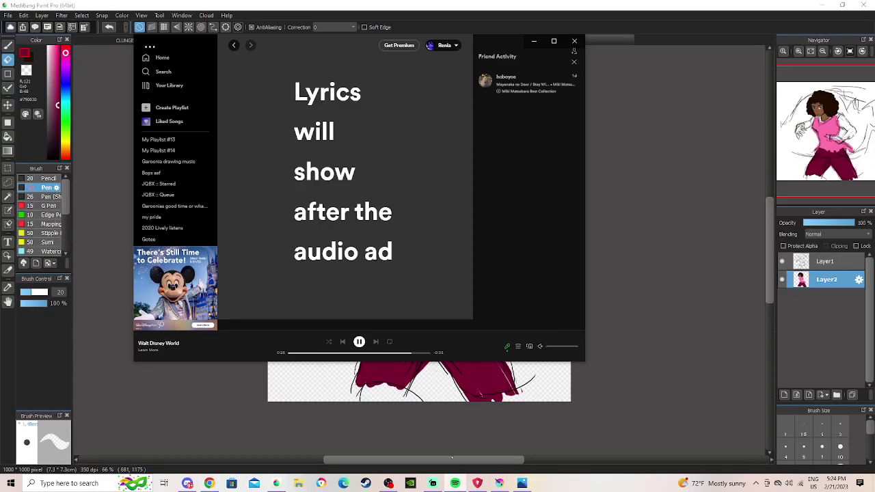
left_click(455, 482)
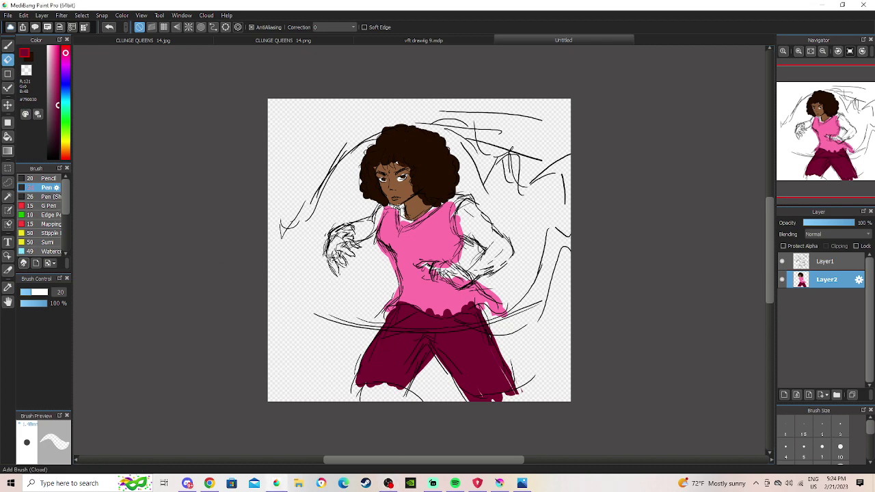
Sample the top's pink #FF72AA, smooth its hem over the maroon and extend the colour over the shoulder beside the neckline.
key("i")
left_click(422, 273)
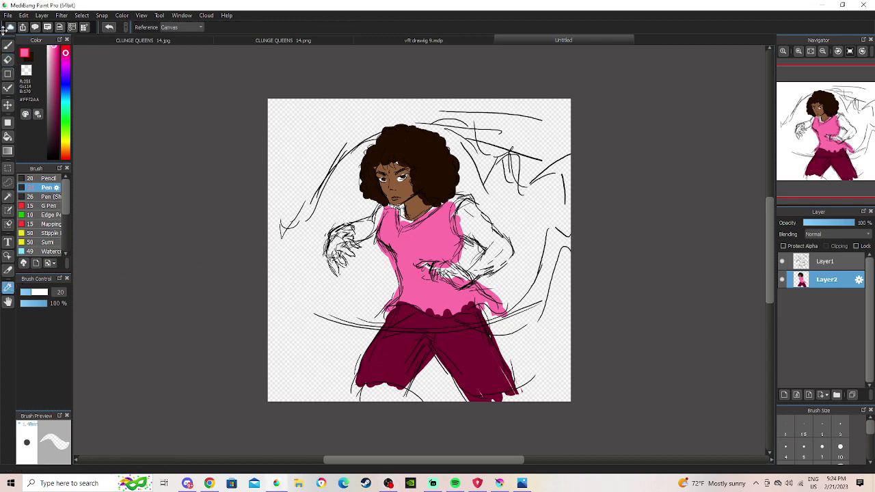
key("b")
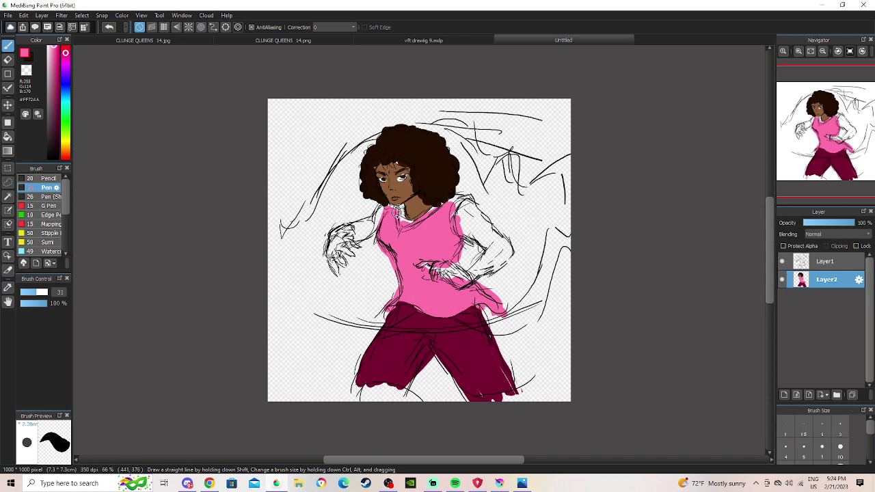
left_click_drag(445, 231, 449, 214)
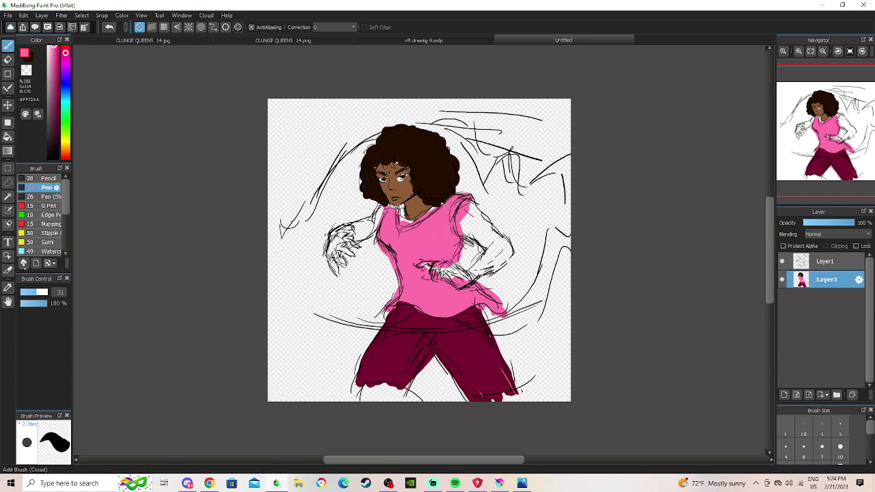
Sample the face's brown #8F5E3A and paint both arms and hands on Layer2, using brush size 14.2 for the finer areas.
left_click(8, 287)
left_click(420, 184)
key("b")
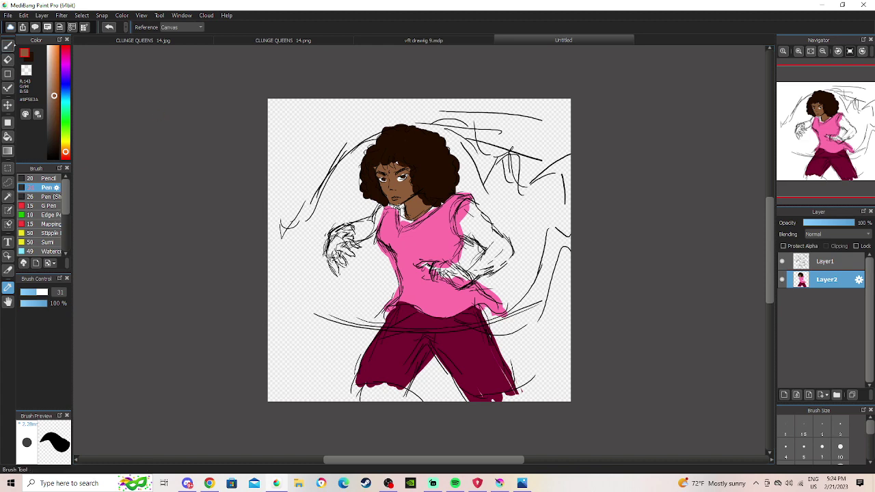
mouse_move(469, 211)
left_mouse_down()
mouse_move(465, 225)
mouse_move(475, 218)
mouse_move(492, 246)
mouse_move(483, 247)
mouse_move(501, 242)
mouse_move(473, 274)
mouse_move(499, 247)
mouse_move(507, 253)
mouse_move(458, 277)
mouse_move(443, 277)
mouse_move(445, 266)
mouse_move(438, 275)
left_mouse_up()
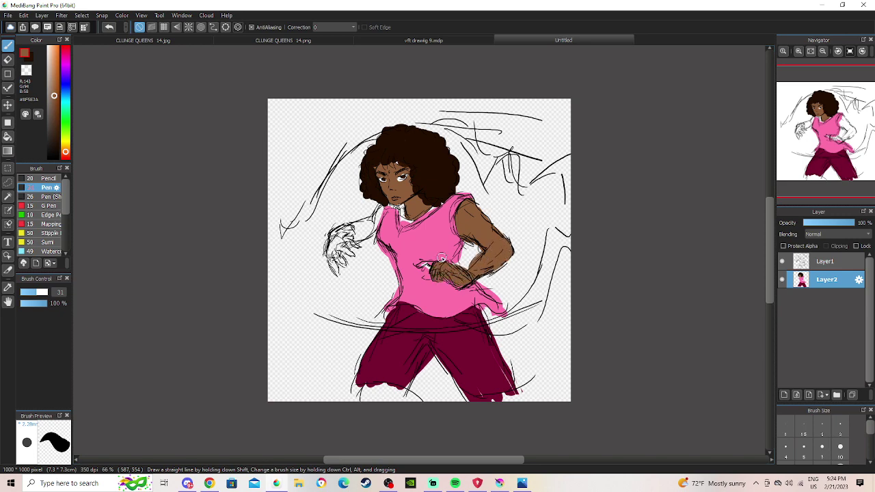
left_click(28, 292)
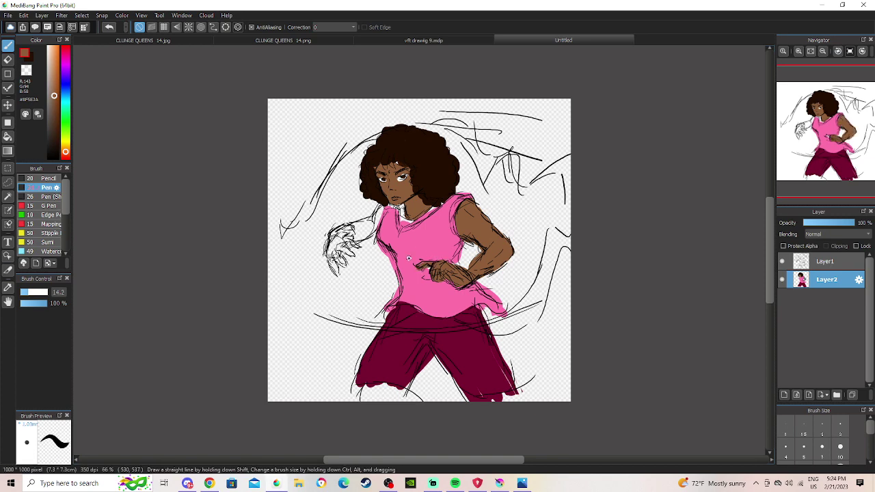
mouse_move(381, 210)
left_mouse_down()
mouse_move(367, 228)
mouse_move(380, 210)
mouse_move(373, 228)
mouse_move(348, 229)
mouse_move(330, 246)
mouse_move(357, 235)
left_mouse_up()
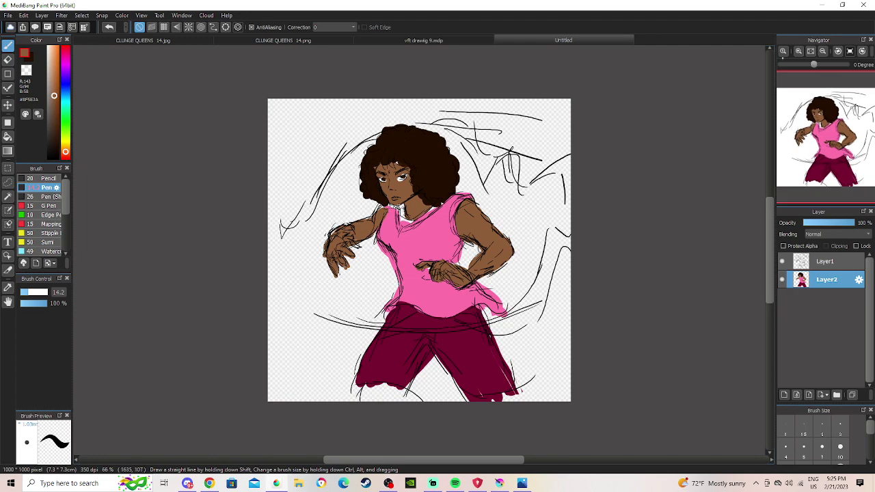
Add a new layer above Layer2 and brush dark purple #560062 strokes into the hair beside the face.
scroll(403, 143, "up", 6)
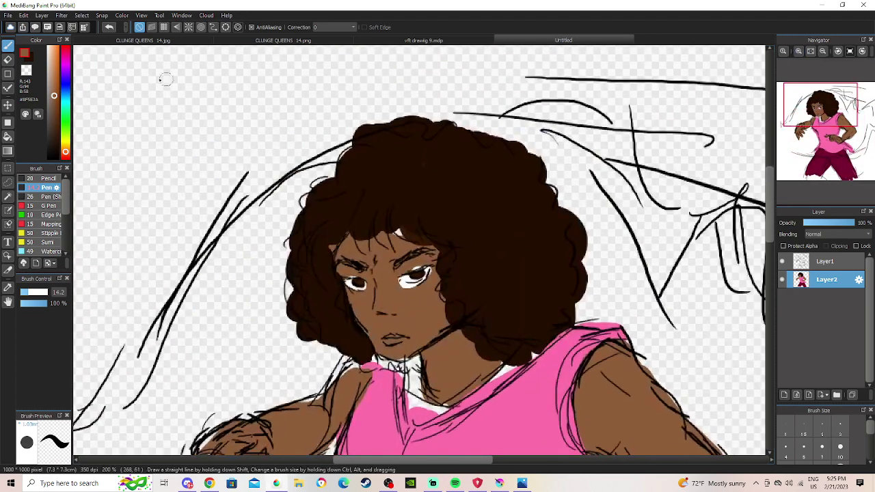
left_click(41, 15)
left_click(62, 21)
left_click_drag(69, 130, 69, 129)
left_click(65, 67)
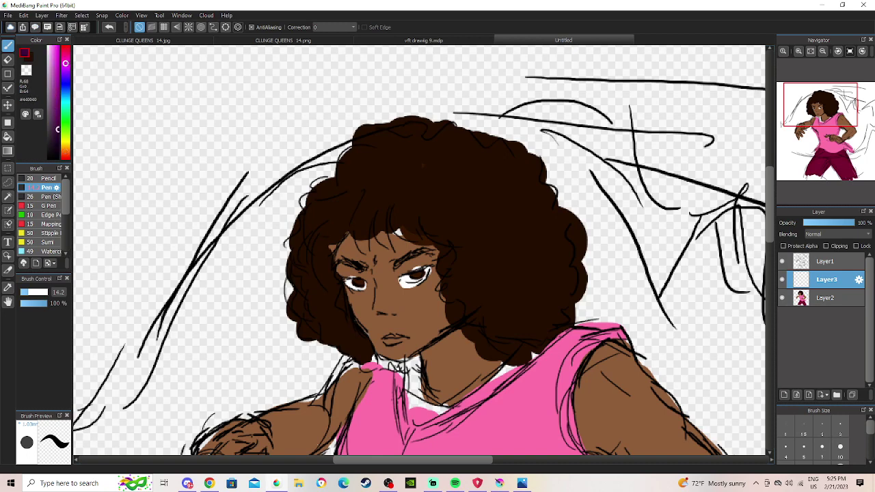
left_click(58, 84)
mouse_move(448, 275)
left_mouse_down()
mouse_move(514, 248)
mouse_move(474, 269)
mouse_move(448, 265)
mouse_move(464, 316)
left_mouse_up()
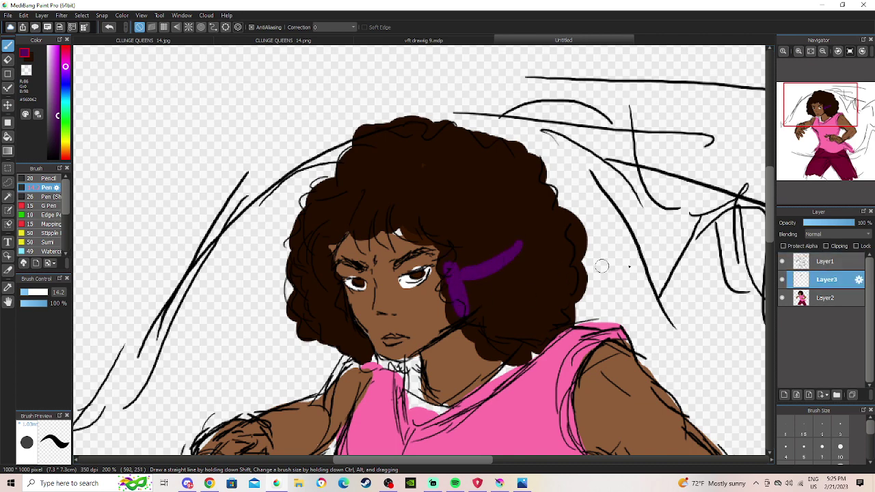
Move Layer3 above the Layer1 line art and fill a broad purple patch across the fuller side of the hair.
left_click_drag(814, 279, 828, 261)
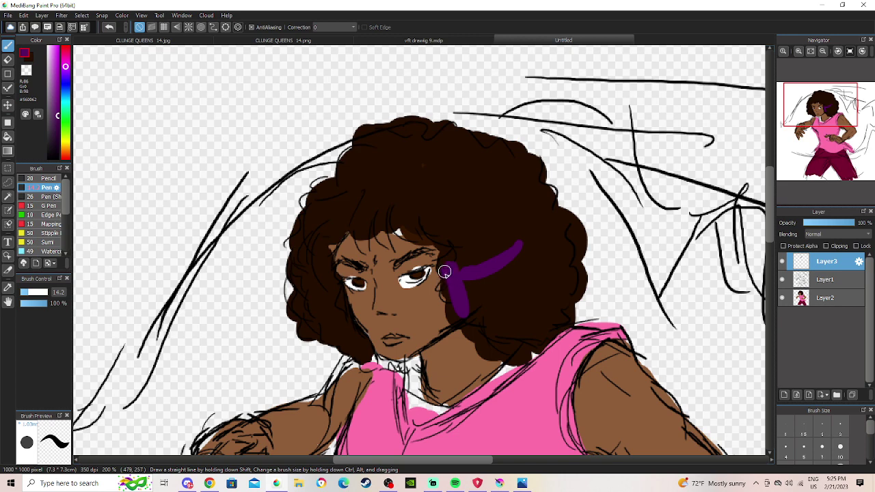
mouse_move(445, 269)
left_mouse_down()
mouse_move(469, 281)
mouse_move(516, 259)
mouse_move(474, 295)
mouse_move(486, 308)
mouse_move(455, 310)
mouse_move(467, 316)
mouse_move(510, 303)
mouse_move(512, 290)
mouse_move(478, 303)
mouse_move(501, 328)
mouse_move(541, 304)
mouse_move(574, 253)
left_mouse_up()
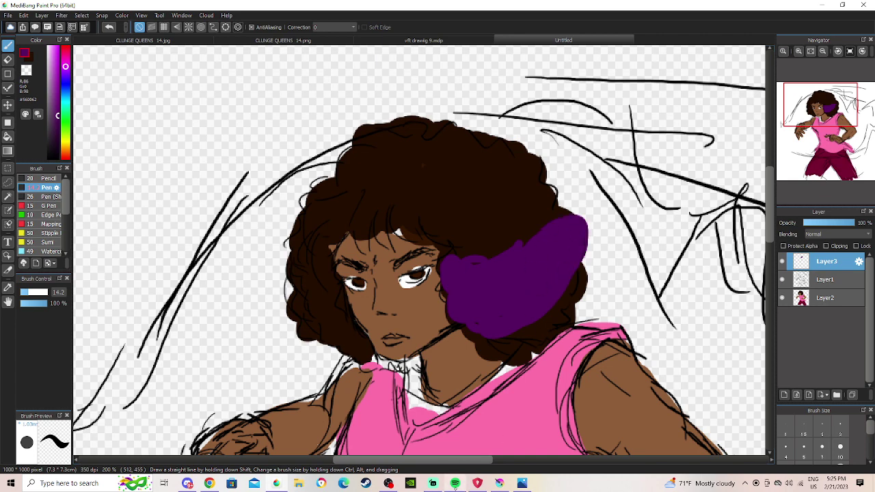
Switch to Spotify, restart the current song and return to MediBang Paint.
left_click(454, 483)
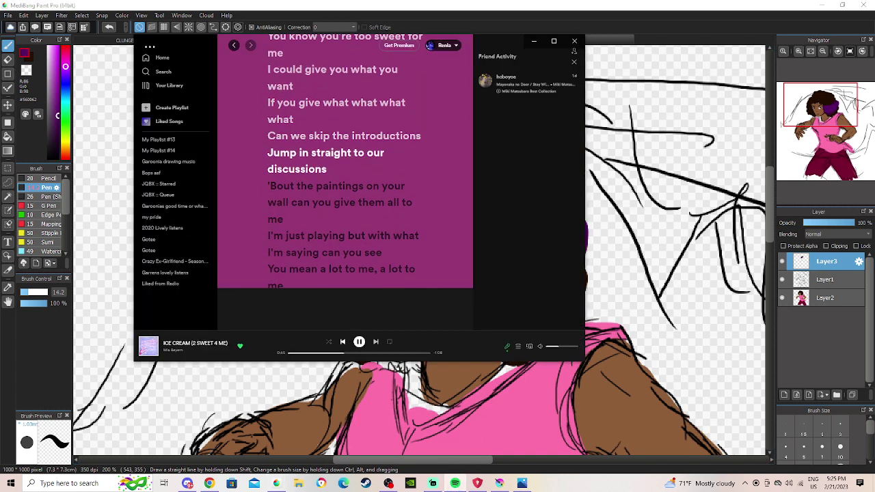
key("ctrl+Left")
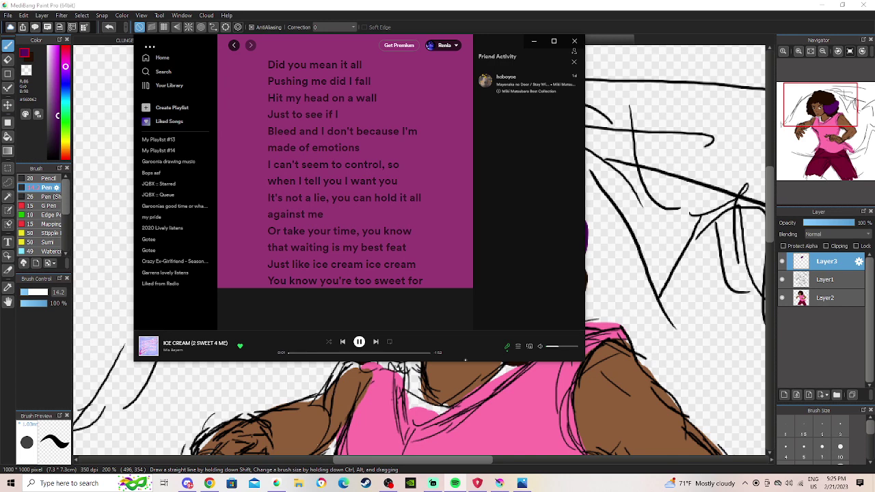
left_click(562, 367)
Paint a smaller purple patch in the hair on the opposite side of the face.
mouse_move(320, 303)
left_mouse_down()
mouse_move(308, 293)
mouse_move(309, 319)
mouse_move(309, 307)
mouse_move(332, 305)
mouse_move(303, 289)
mouse_move(302, 278)
mouse_move(320, 287)
mouse_move(328, 280)
mouse_move(318, 279)
left_mouse_up()
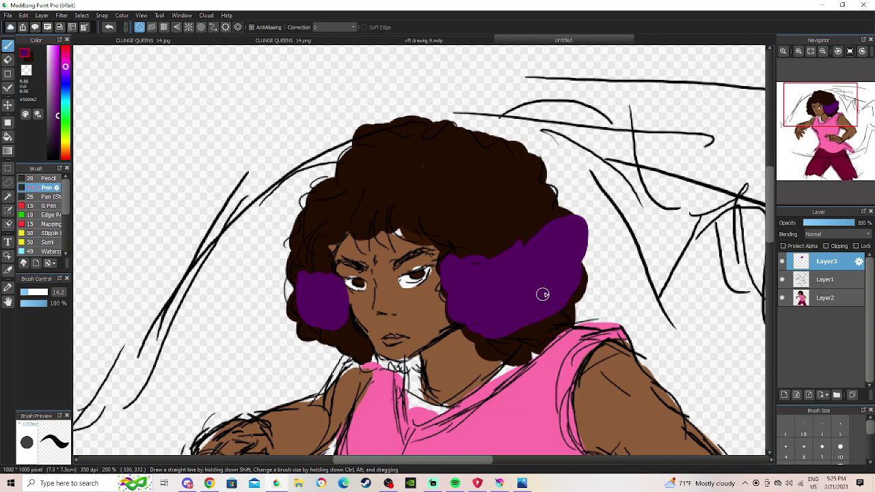
Sample the skin brown #8F5E3A and paint over the lower white of the larger eye on Layer2.
left_click(798, 52)
left_click(799, 51)
left_click(798, 52)
left_click_drag(807, 102, 821, 116)
left_click(825, 298)
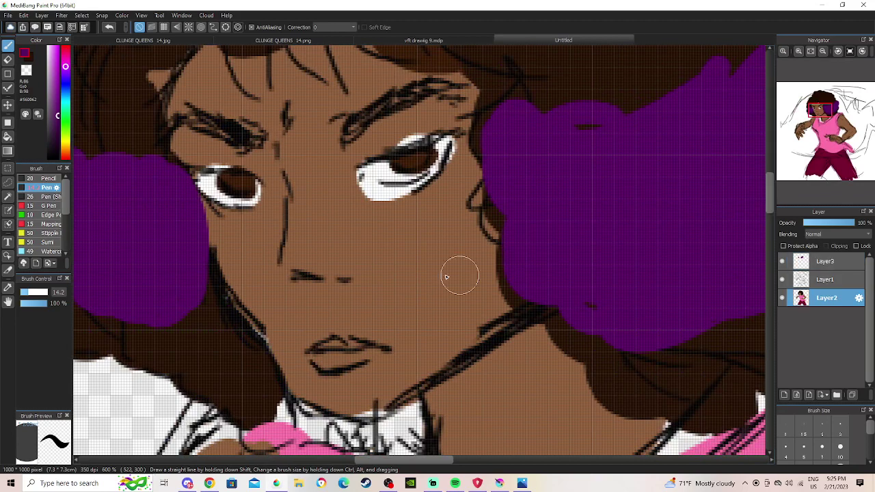
left_click(8, 287)
left_click(382, 242)
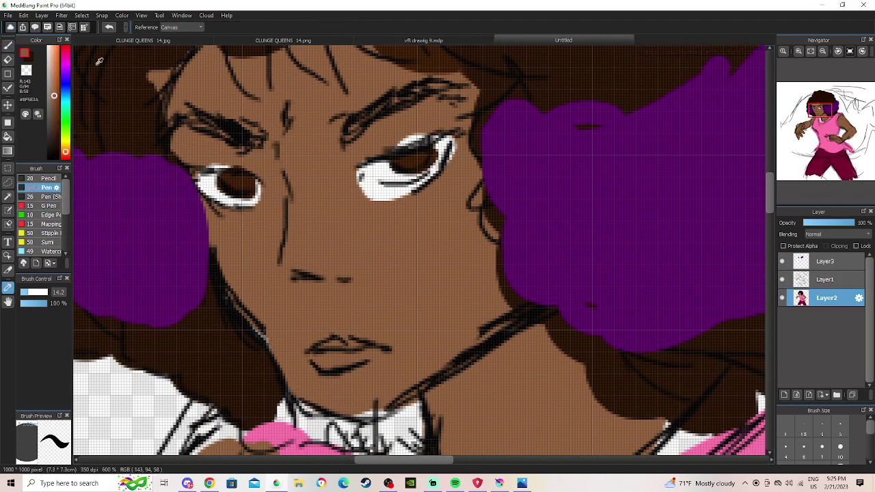
key("b")
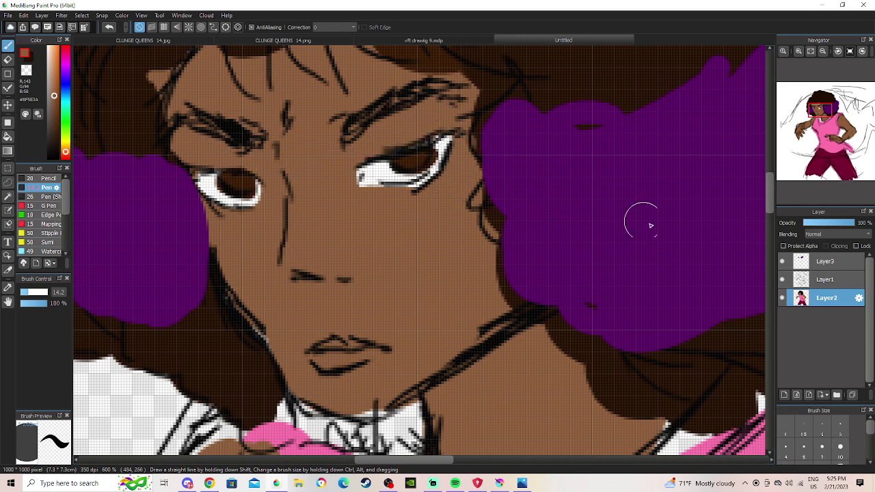
Touch up the larger eye's lower outline on Layer1 in black #000000 with a size 5.6 brush.
left_click(29, 292)
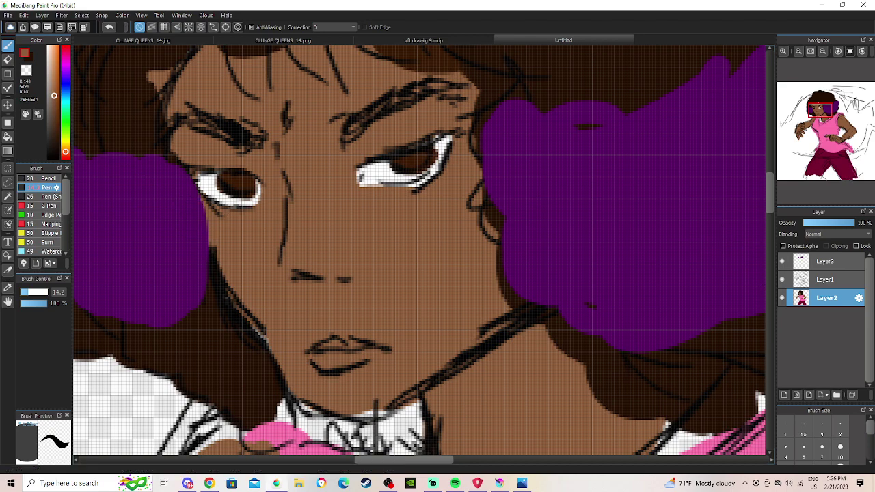
left_click_drag(28, 292, 23, 292)
left_click(782, 279)
left_click(782, 279)
left_click(820, 280)
left_click_drag(59, 143, 57, 160)
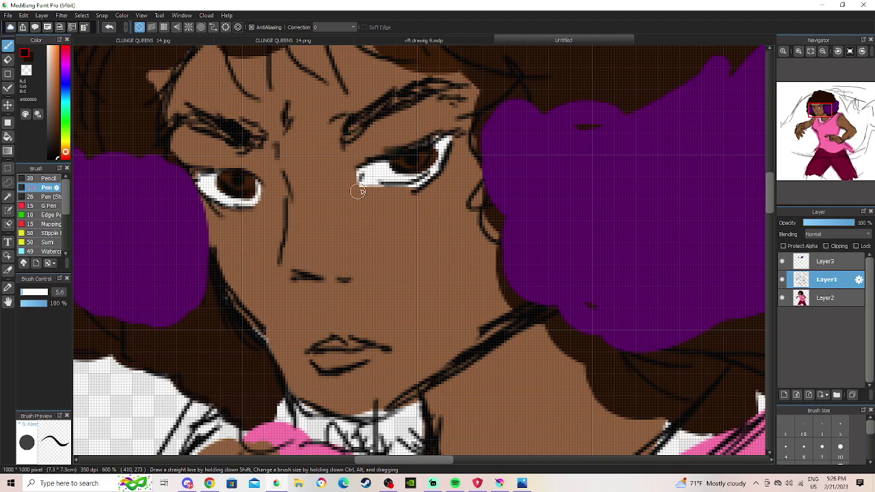
Add a new layer directly above the Layer2 colours and beneath the line art.
left_click(823, 52)
left_click(823, 52)
left_click(823, 52)
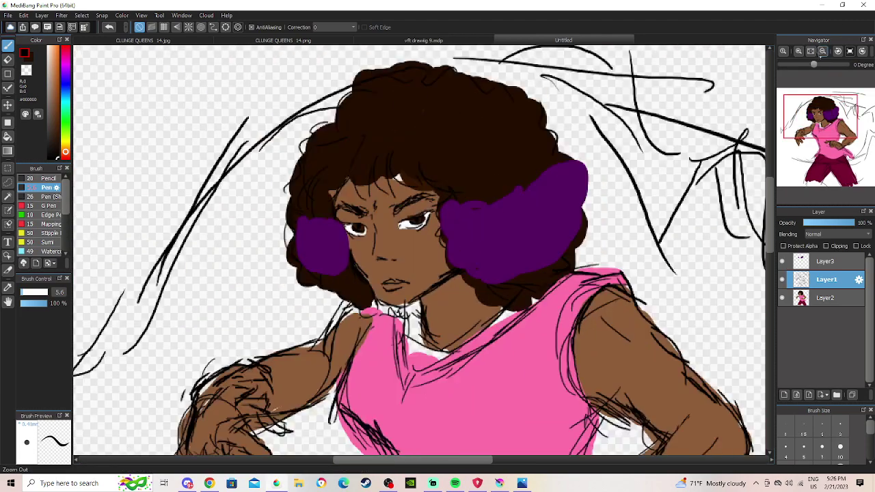
left_click(823, 52)
left_click_drag(828, 121, 829, 147)
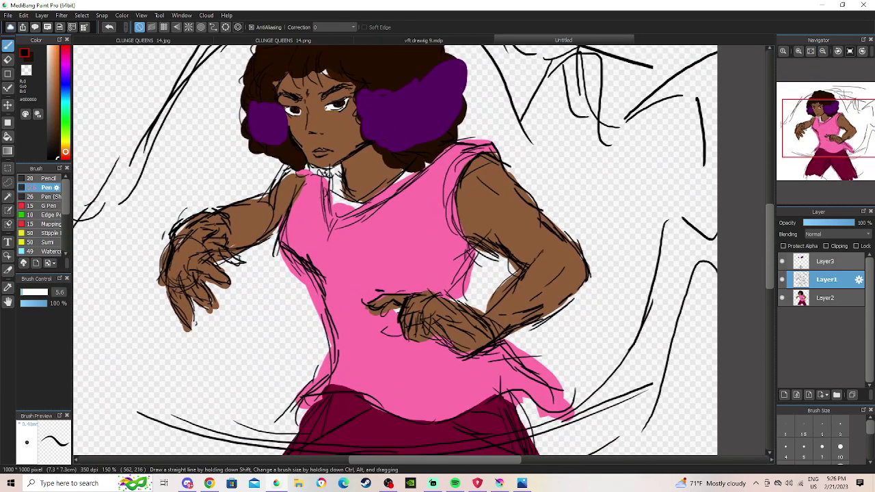
left_click(806, 301)
left_click(781, 298)
left_click(783, 298)
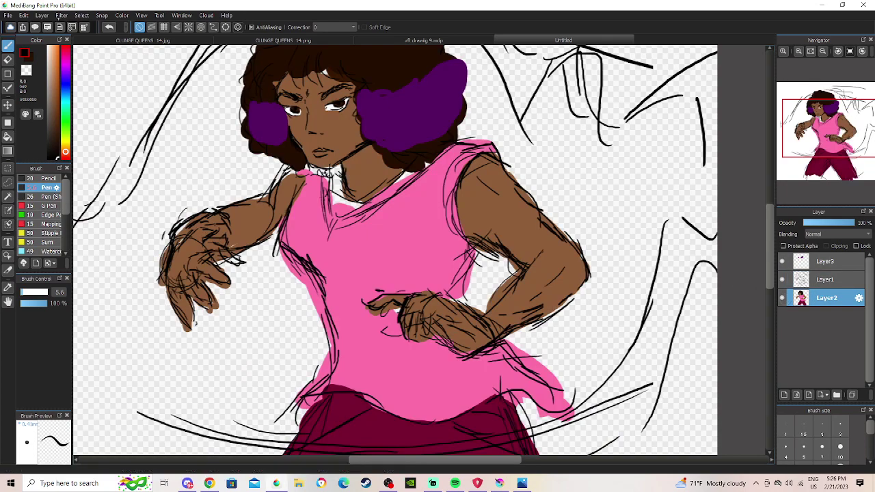
left_click(57, 15)
left_click(58, 27)
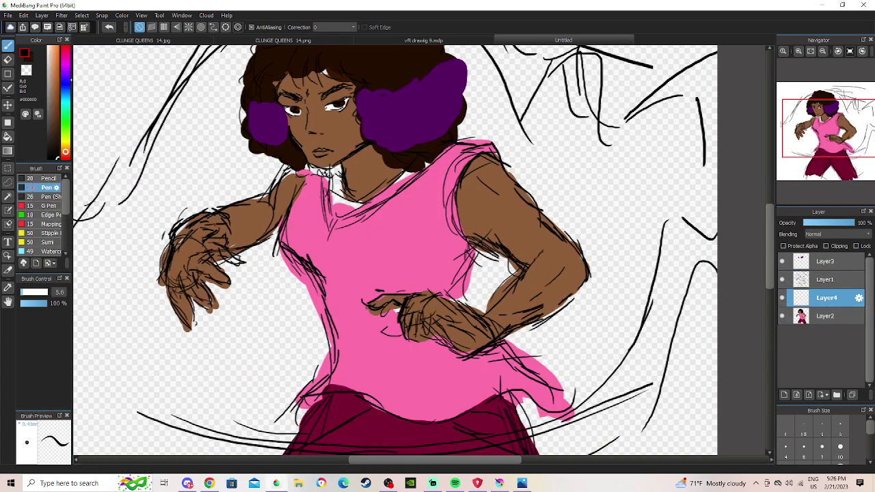
Paint a deep pink #FF0067 shading shape on Layer4 from the top's armhole across the chest, with brush size 15.
key("i")
left_click(429, 253)
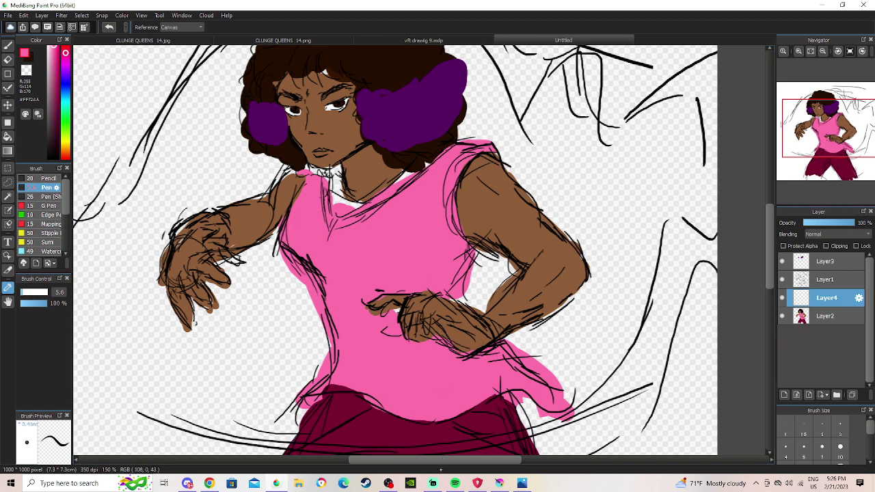
left_click(59, 47)
key("b")
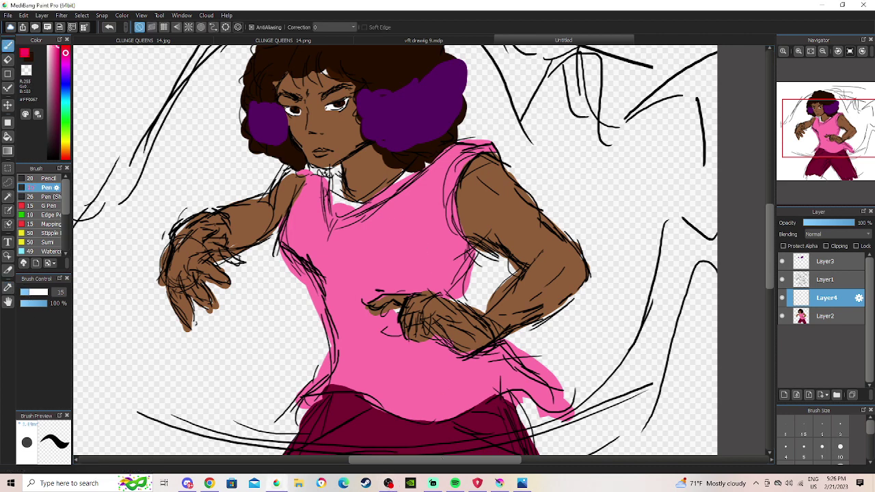
mouse_move(454, 169)
left_mouse_down()
mouse_move(389, 258)
mouse_move(426, 224)
mouse_move(400, 252)
mouse_move(410, 281)
mouse_move(399, 266)
mouse_move(416, 235)
mouse_move(404, 277)
mouse_move(414, 284)
mouse_move(432, 275)
left_mouse_up()
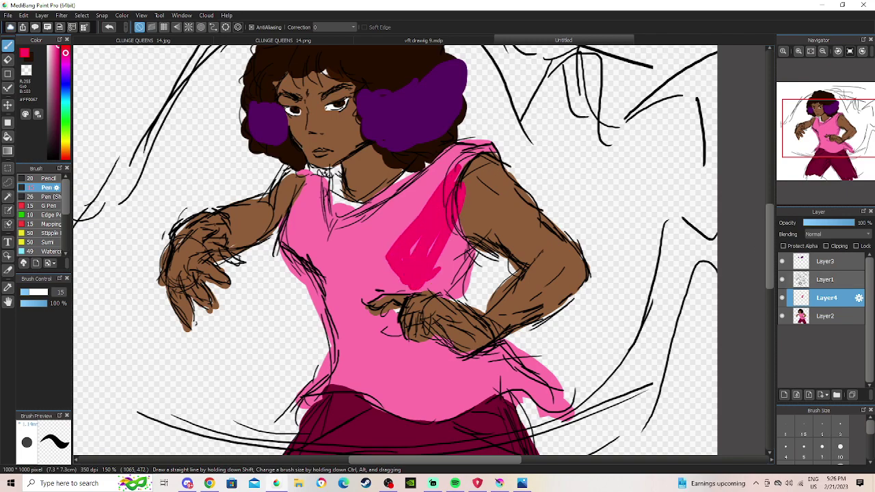
mouse_move(404, 226)
left_mouse_down()
mouse_move(536, 393)
mouse_move(524, 284)
left_mouse_up()
left_click(782, 315)
left_click(782, 316)
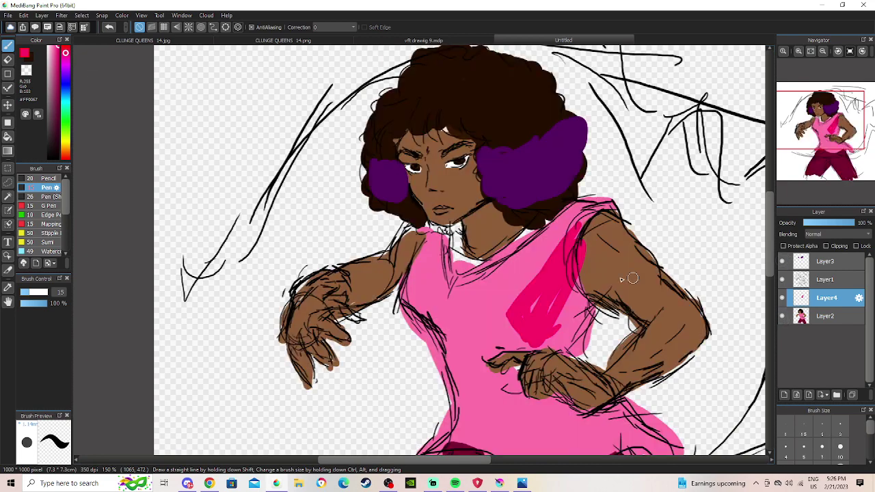
left_click(8, 288)
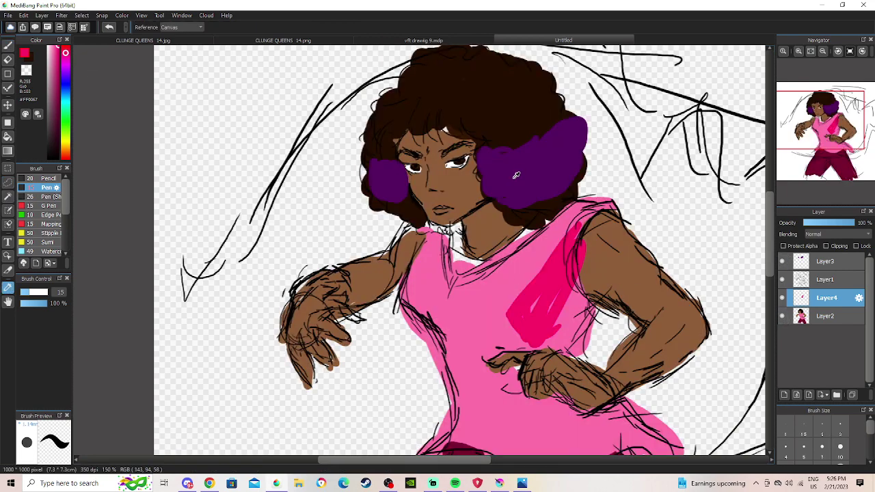
left_click(506, 130)
left_click(7, 45)
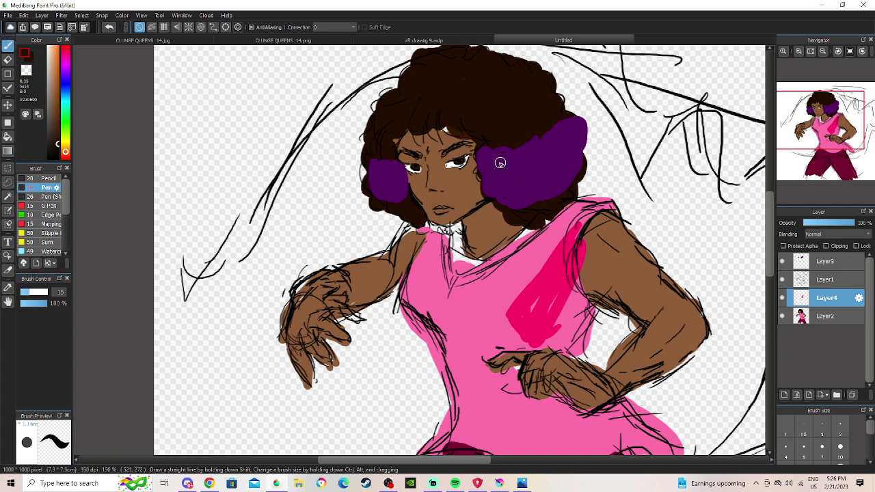
Erase the upper parts of both purple hair patches on Layer3 with a size 20 eraser.
left_click(826, 261)
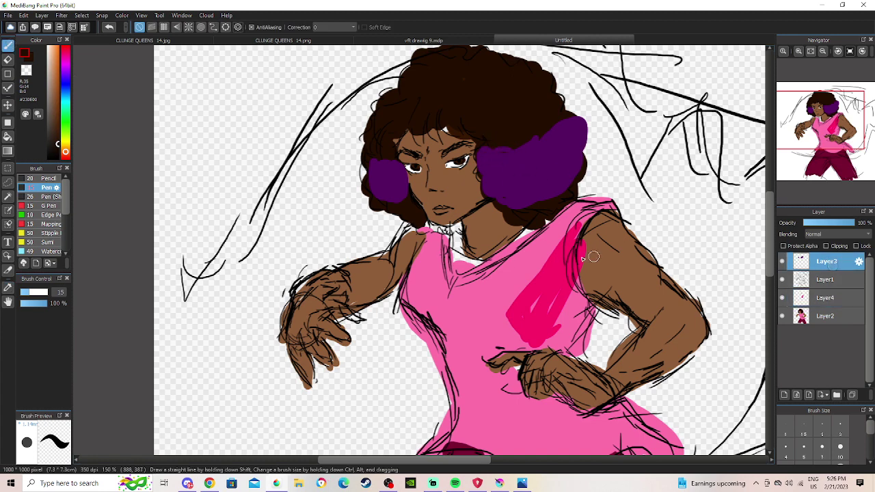
left_click(7, 60)
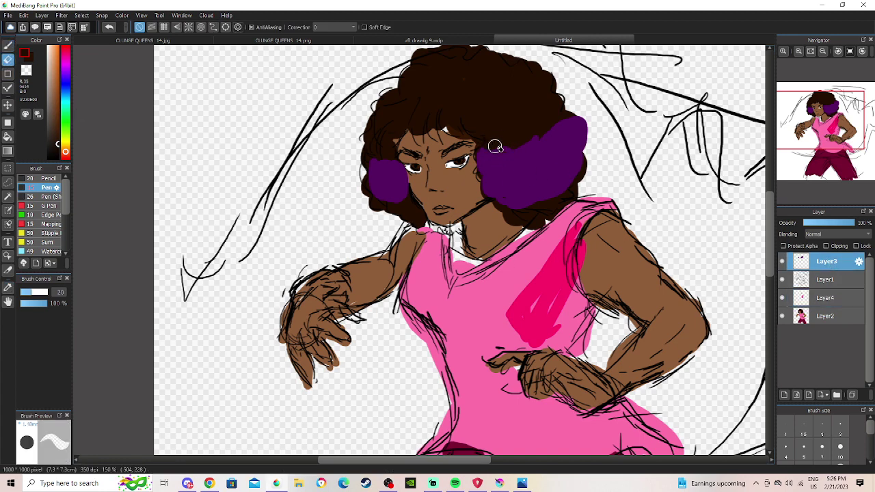
left_click_drag(530, 148, 567, 119)
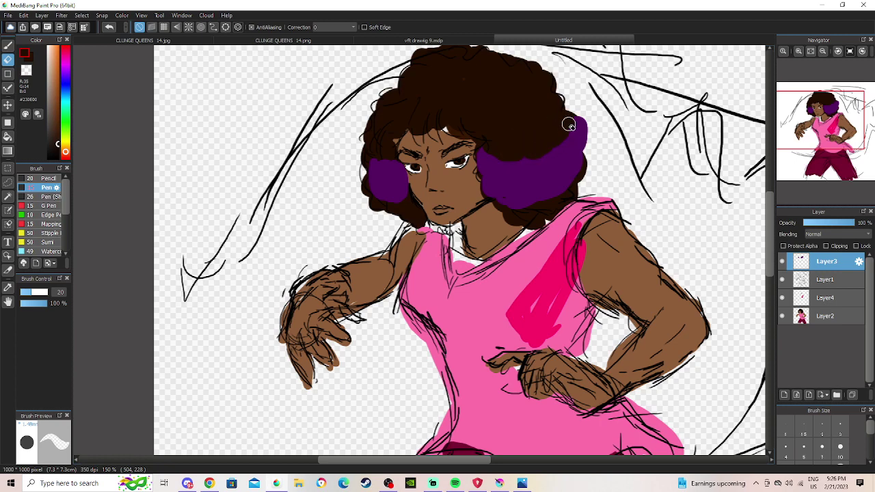
mouse_move(372, 159)
left_mouse_down()
mouse_move(379, 153)
mouse_move(394, 172)
left_mouse_up()
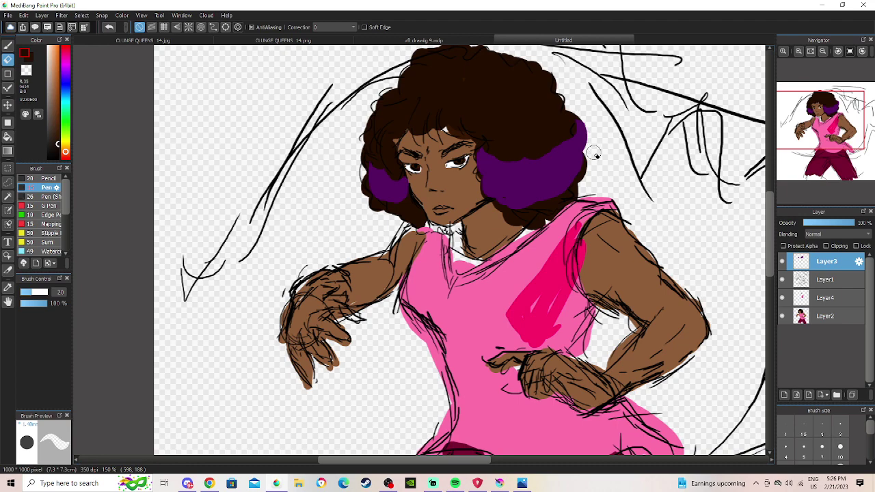
Carve the larger purple patch into separate tapered streaks with the eraser and slim the smaller patch.
left_click_drag(828, 131, 818, 125)
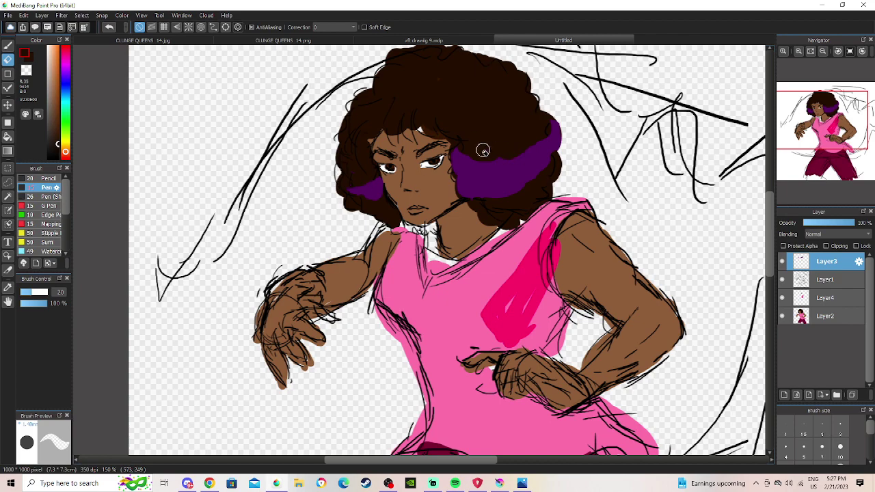
left_click_drag(486, 153, 556, 147)
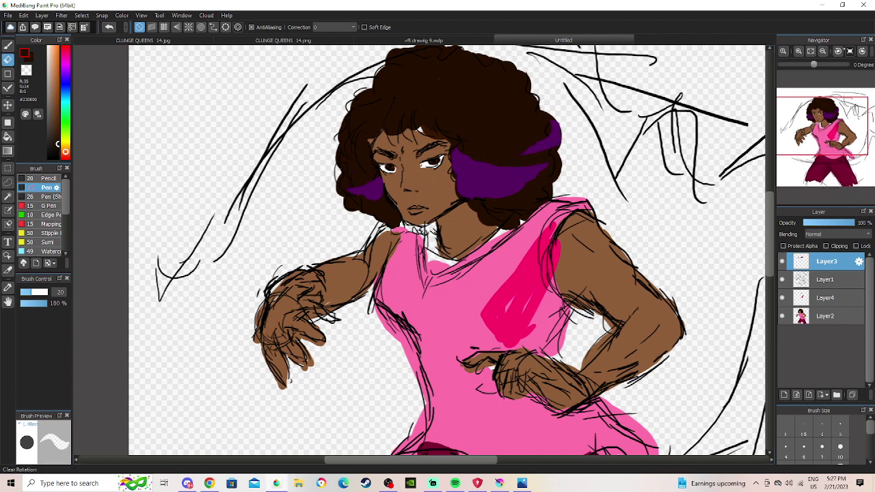
left_click(798, 50)
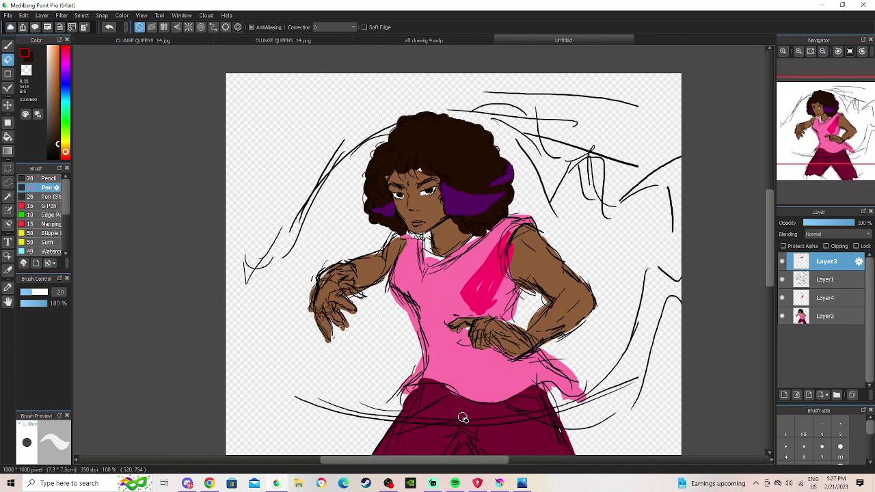
Pause the song playing in Spotify and return to the drawing.
left_click(454, 484)
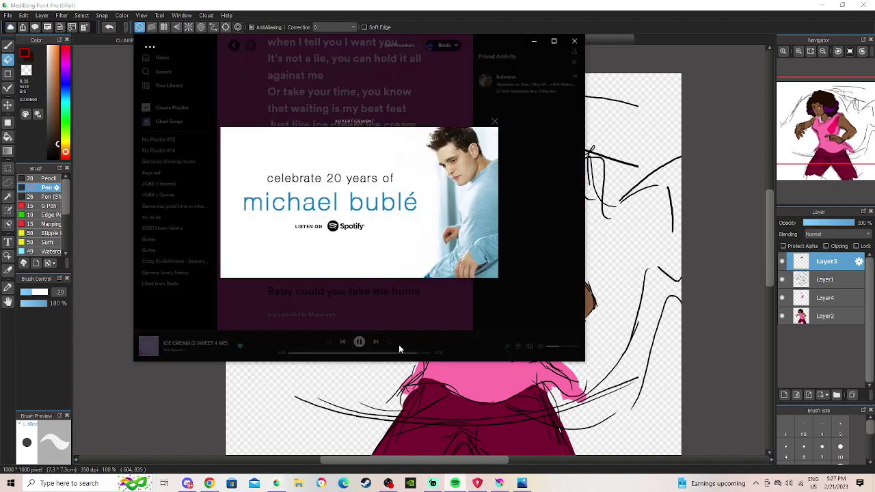
left_click(360, 341)
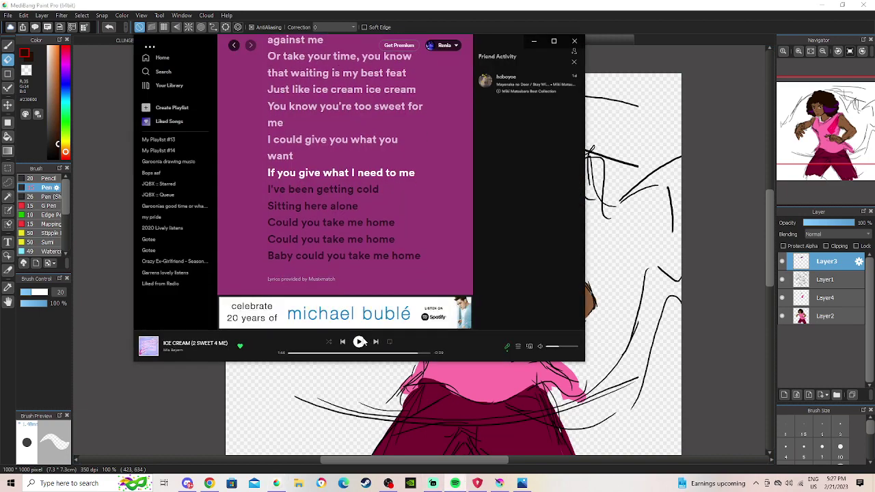
left_click(388, 484)
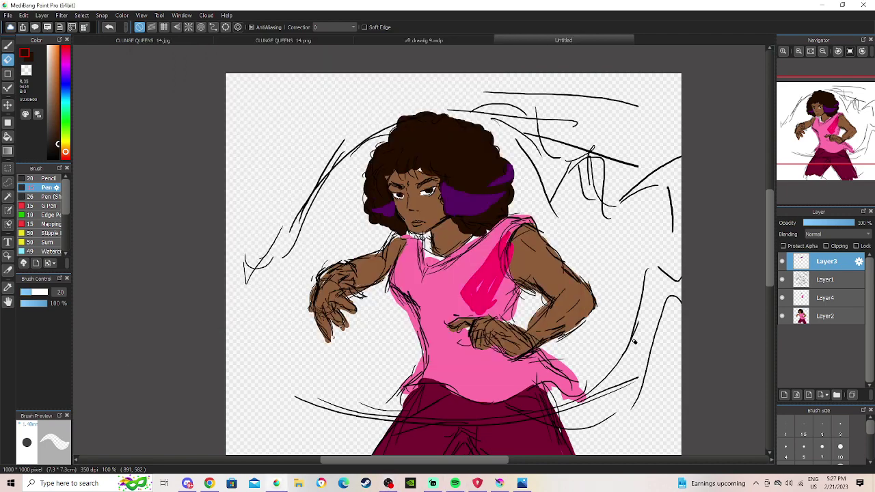
Examine the shading and composition of the figures in the CLUNGE QUEENS 14 PNG and JPG drawings.
scroll(291, 192, "up", 1)
scroll(269, 199, "down", 1)
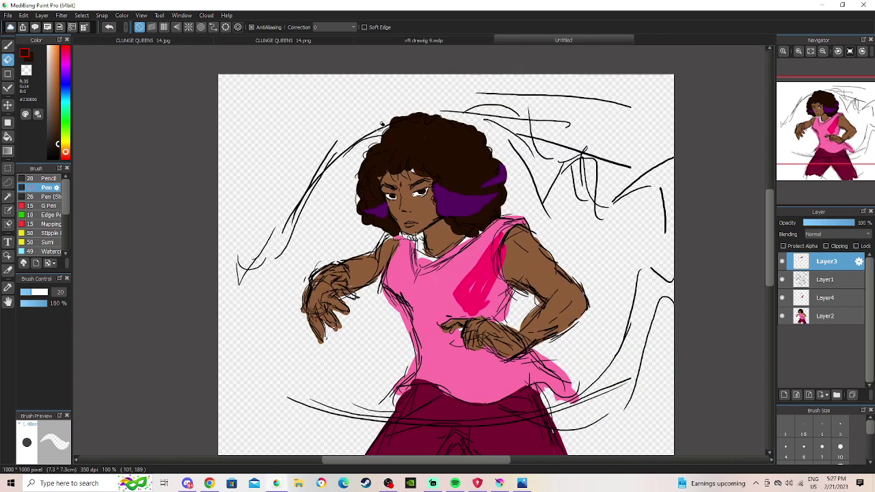
left_click(267, 43)
scroll(500, 89, "down", 1)
scroll(502, 121, "up", 2)
left_click_drag(853, 160, 827, 148)
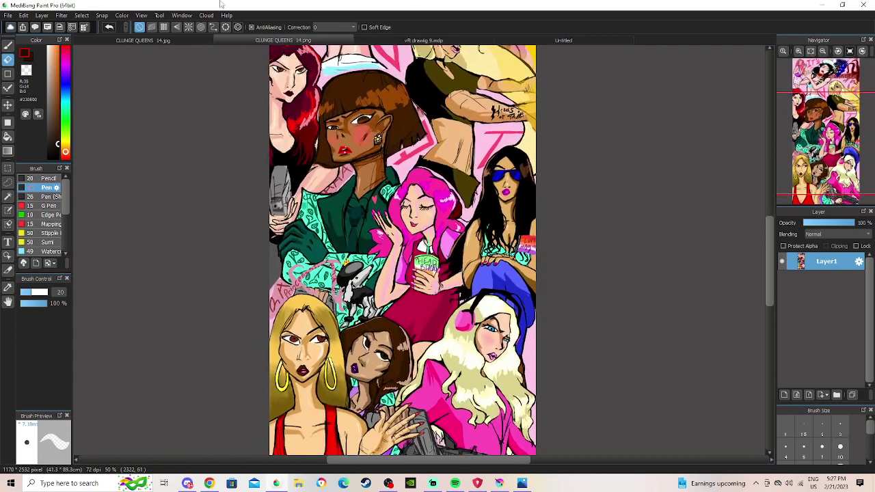
left_click(128, 40)
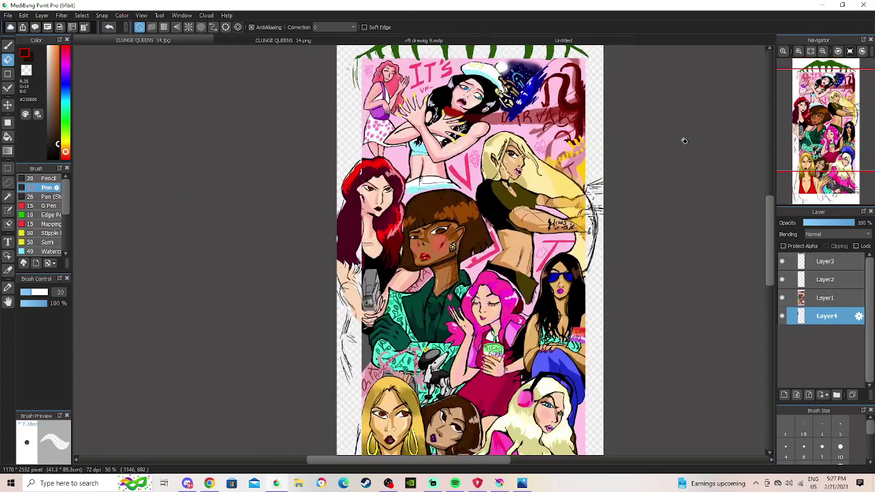
left_click_drag(814, 126, 828, 143)
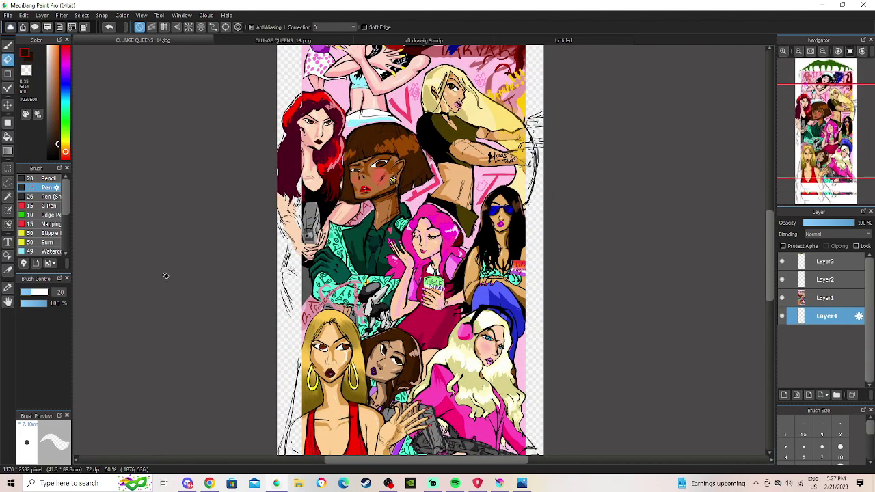
left_click_drag(851, 166, 828, 160)
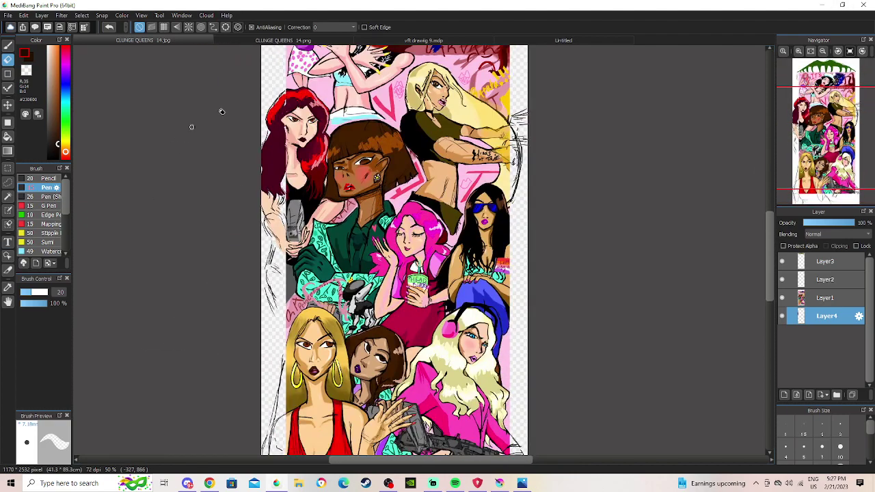
left_click(272, 42)
scroll(448, 221, "down", 2)
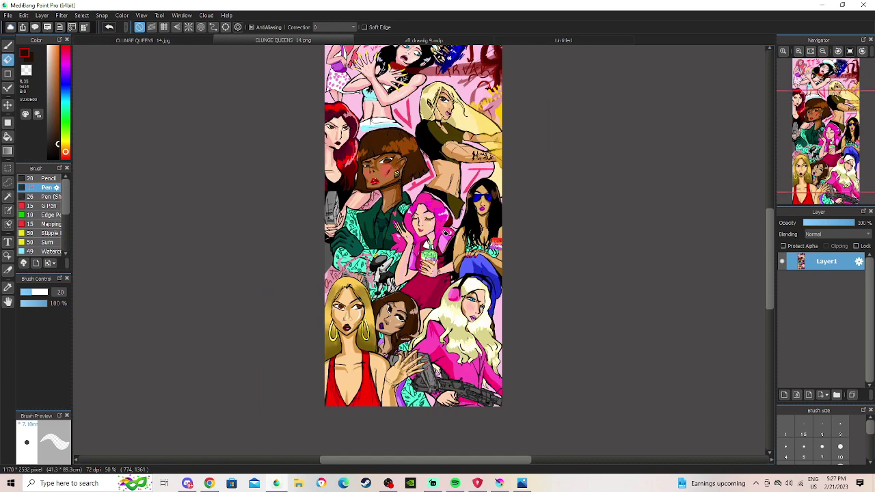
left_click(145, 40)
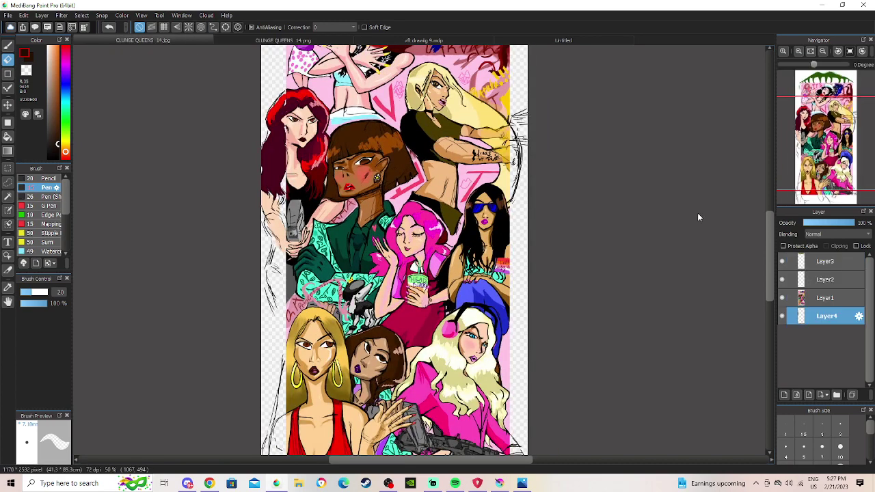
scroll(819, 95, "up", 2)
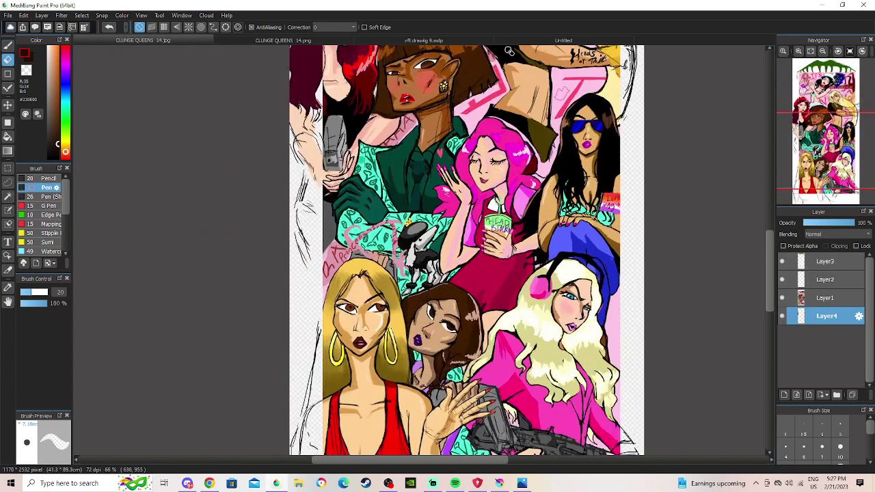
left_click_drag(841, 143, 831, 180)
scroll(417, 250, "up", 10)
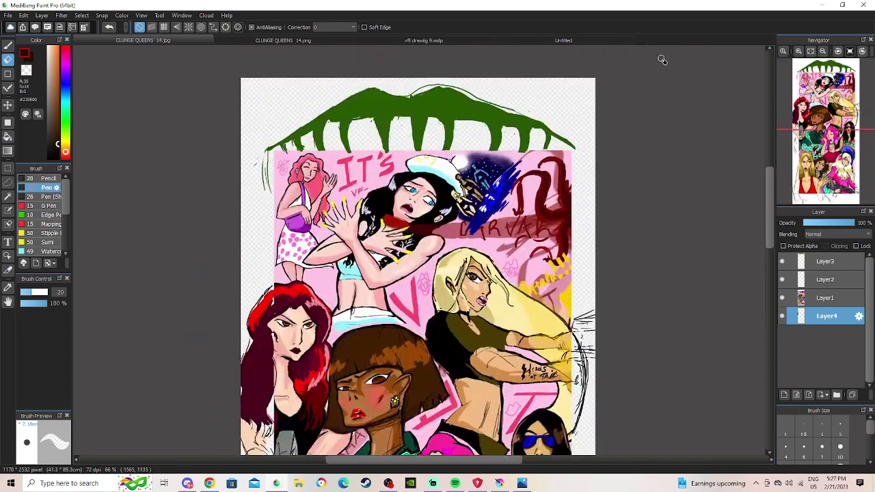
scroll(534, 250, "up", 1)
scroll(557, 207, "down", 2)
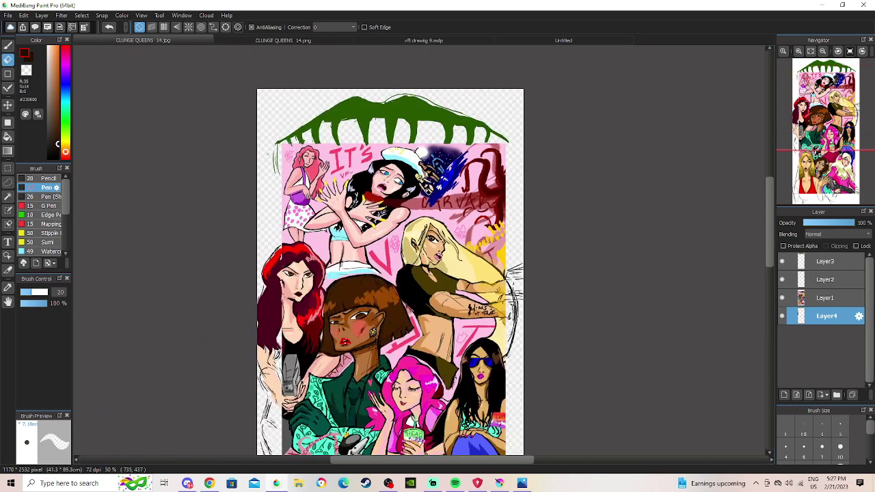
left_click_drag(817, 145, 856, 116)
scroll(337, 243, "up", 1)
scroll(756, 347, "down", 2)
scroll(642, 49, "up", 2)
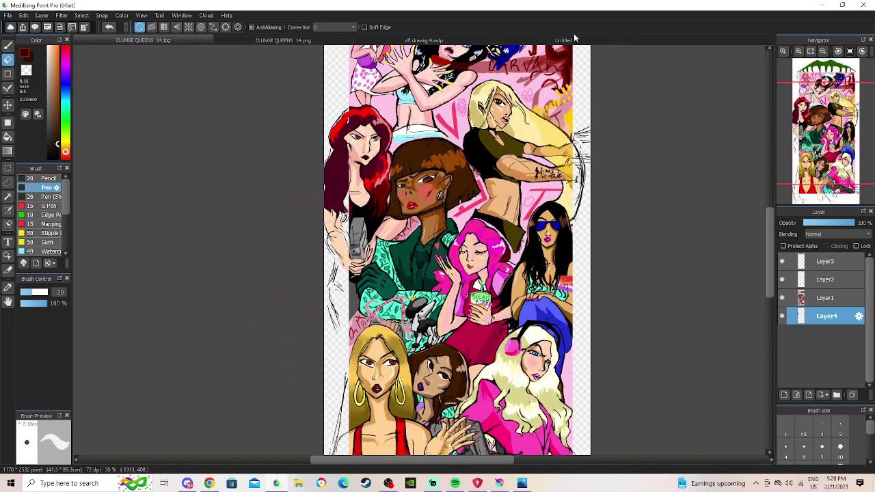
Return to the Untitled character drawing and switch from the eraser to the brush.
left_click(563, 39)
scroll(447, 230, "down", 1)
scroll(449, 239, "up", 3)
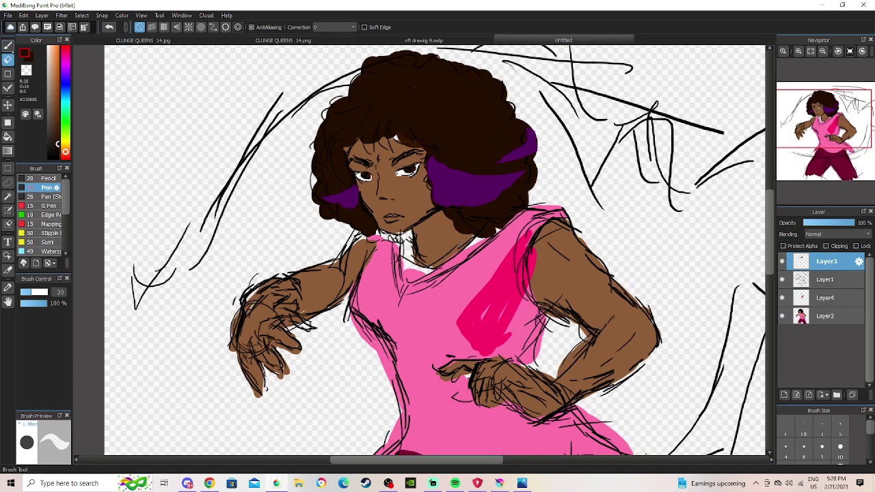
key("b")
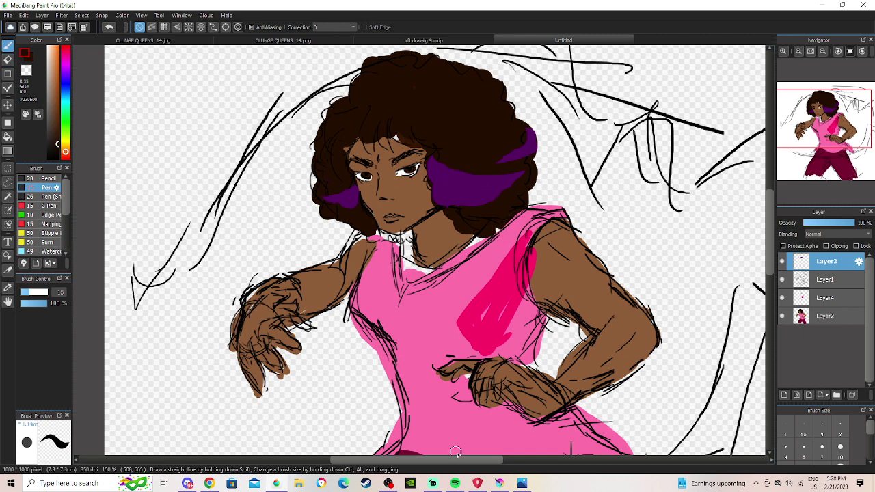
left_click(455, 483)
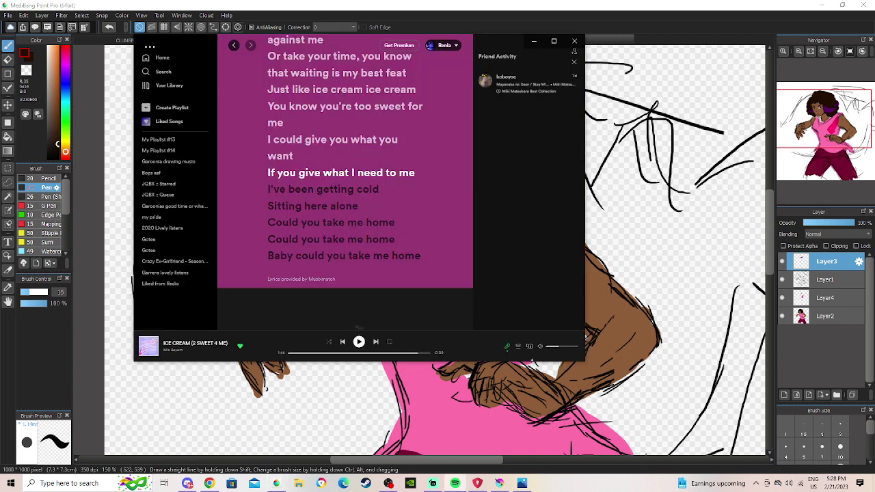
left_click(454, 483)
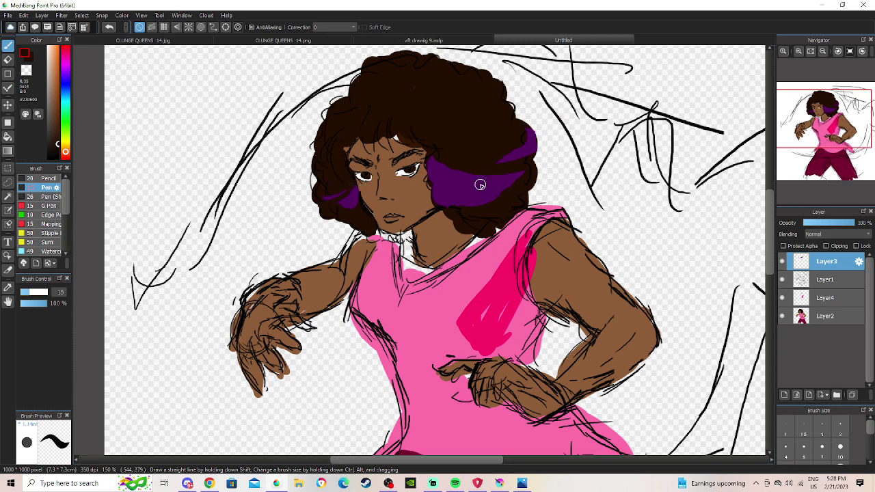
Extend the deep pink #FF0067 chest shading on Layer4 to the top's side seam below the armhole, using brush size 15.
left_click(7, 287)
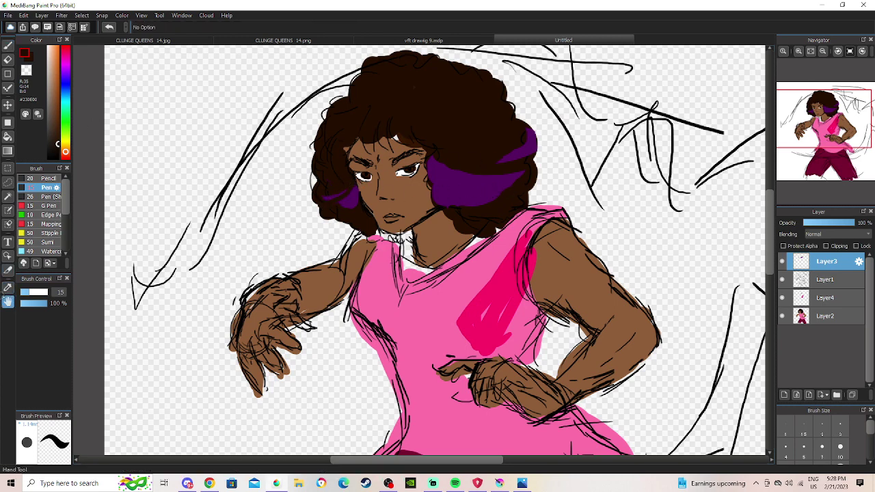
left_click(381, 272)
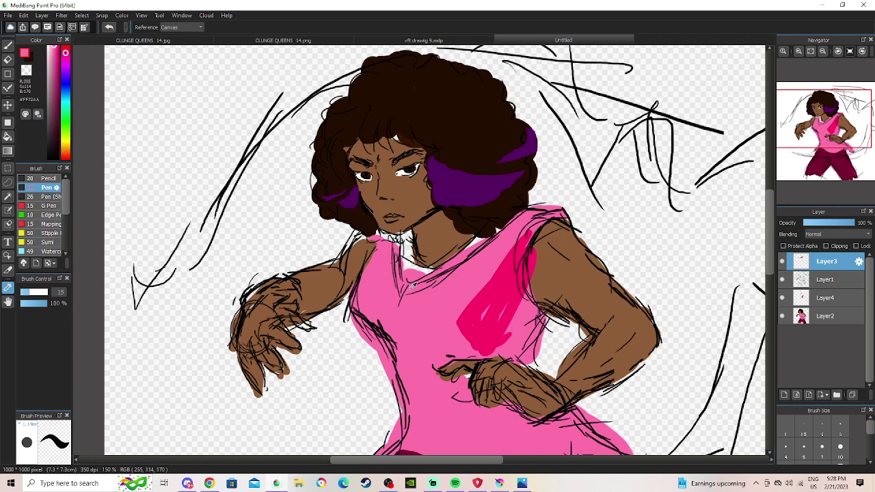
left_click(502, 290)
left_click(782, 297)
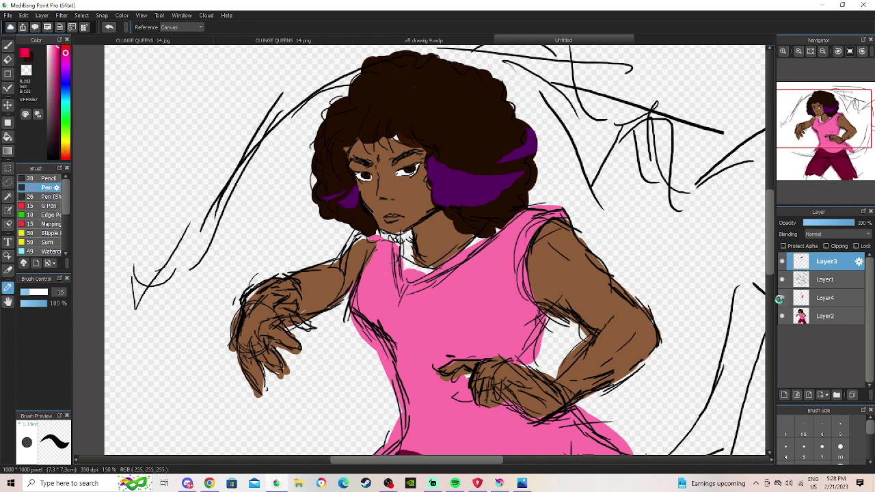
left_click(781, 298)
left_click(825, 297)
key("b")
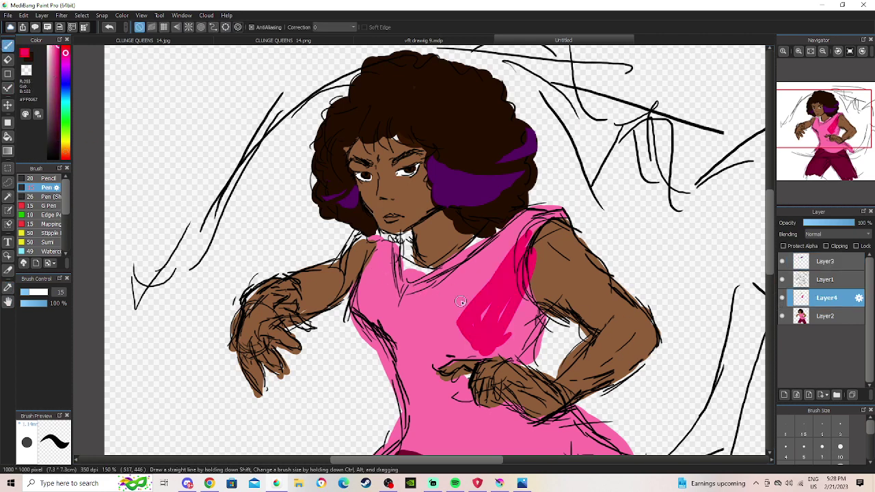
mouse_move(500, 293)
left_mouse_down()
mouse_move(522, 298)
mouse_move(520, 311)
mouse_move(485, 353)
mouse_move(532, 338)
left_mouse_up()
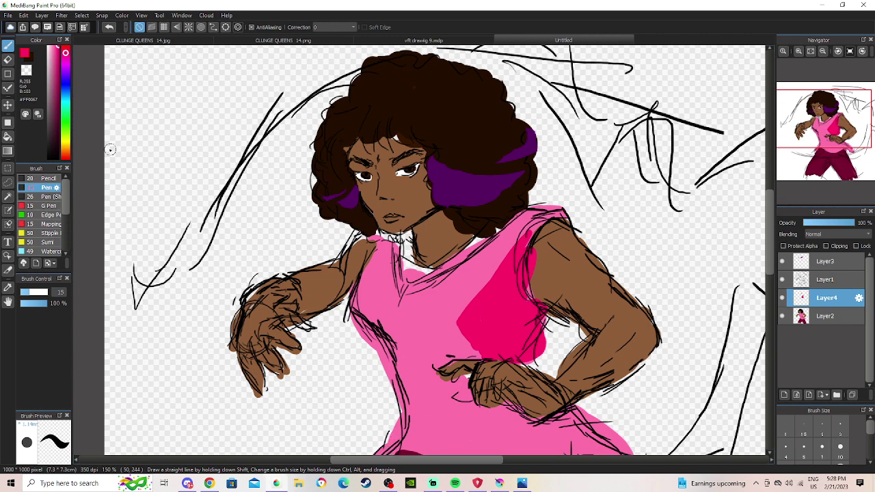
Erase the pink overflow outside the top's side line beneath the bent arm on Layer4 and Layer2 with the size 20 eraser.
key("e")
mouse_move(562, 319)
left_mouse_down()
mouse_move(535, 356)
mouse_move(545, 330)
left_mouse_up()
left_click(825, 315)
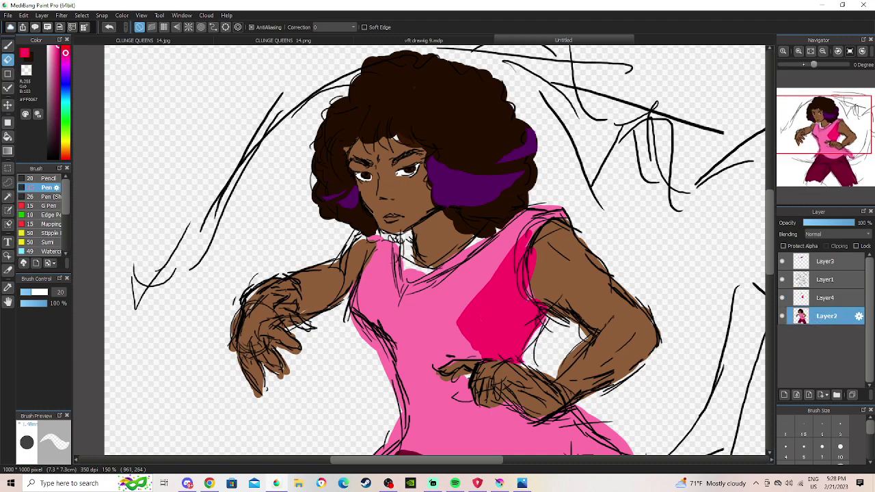
Paint deep pink shading on Layer4 along the top's neckline and down its opposite side towards the waist, with brush size 15.
left_click(822, 50)
left_click(825, 298)
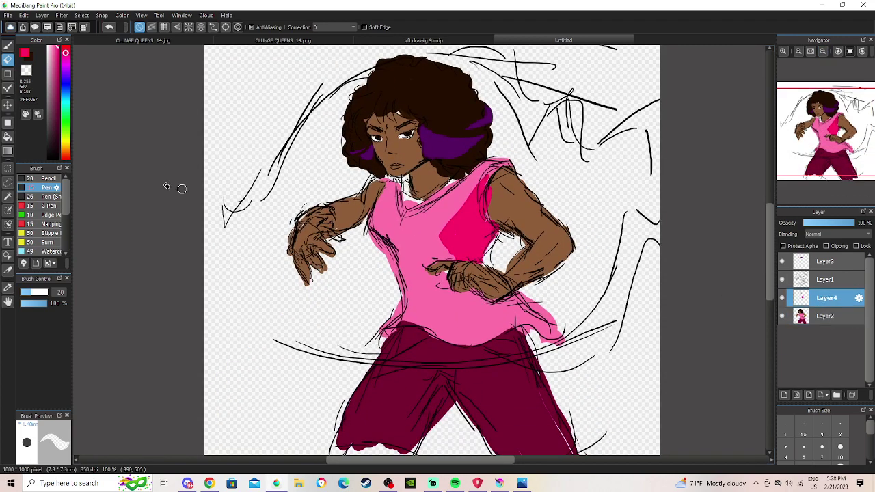
left_click(8, 44)
mouse_move(475, 183)
left_mouse_down()
mouse_move(402, 228)
mouse_move(475, 179)
left_mouse_up()
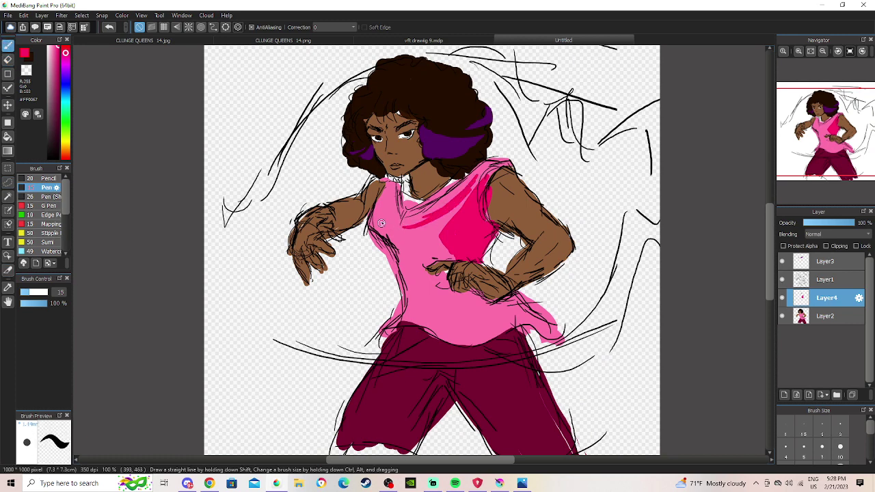
mouse_move(374, 227)
left_mouse_down()
mouse_move(413, 257)
mouse_move(394, 241)
mouse_move(418, 279)
mouse_move(399, 259)
mouse_move(416, 270)
left_mouse_up()
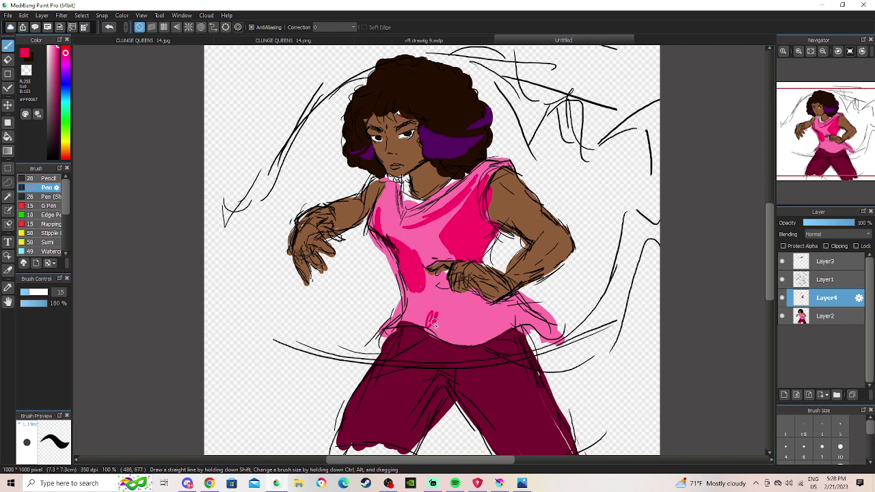
Switch to the Watercolor brush at size 53, test it near the top's hem and undo the hem marks.
left_click_drag(33, 292, 45, 292)
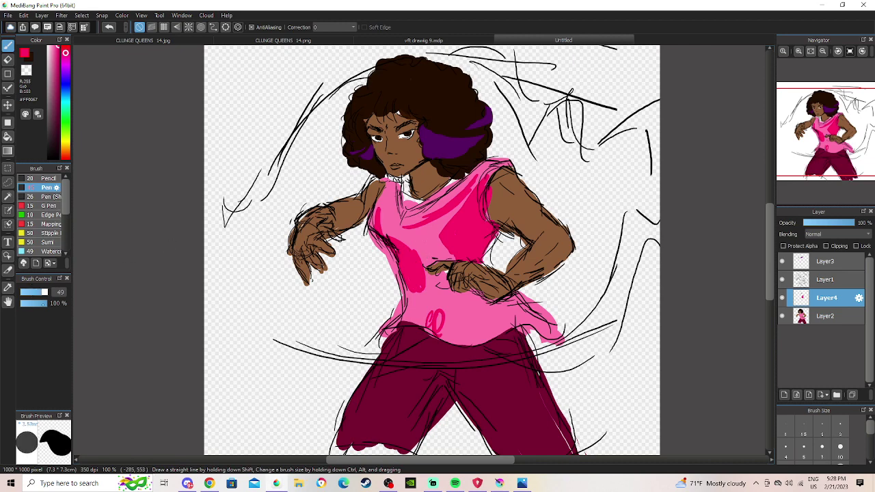
scroll(43, 212, "down", 1)
left_click(51, 231)
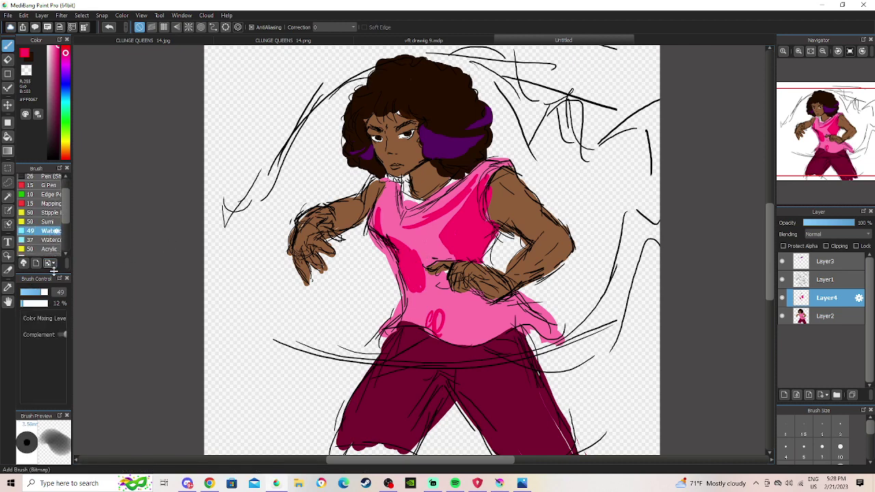
mouse_move(472, 323)
left_mouse_down()
mouse_move(456, 312)
mouse_move(449, 319)
mouse_move(462, 324)
left_mouse_up()
left_click(109, 26)
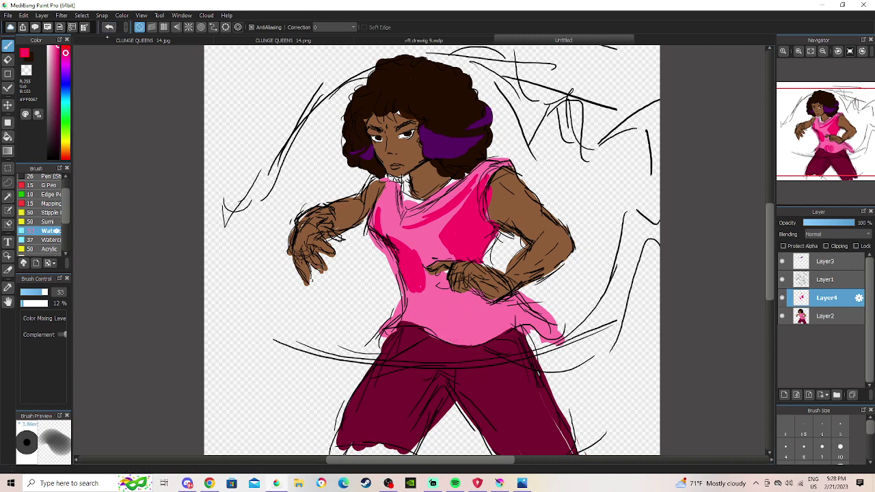
Try shading the jaw in reddish brown with the size 53 Watercolor brush, and undo the stroke.
left_click(797, 51)
left_click(799, 51)
left_click_drag(822, 132, 817, 118)
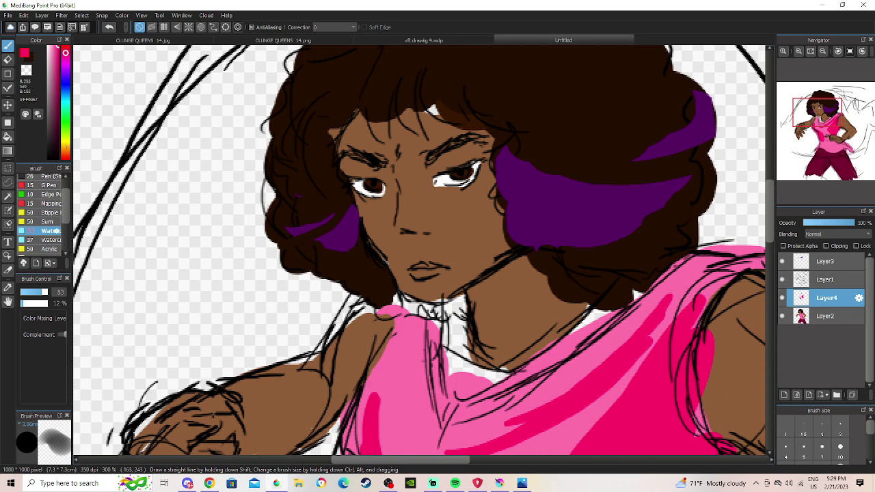
left_click(65, 152)
left_click_drag(72, 102, 73, 106)
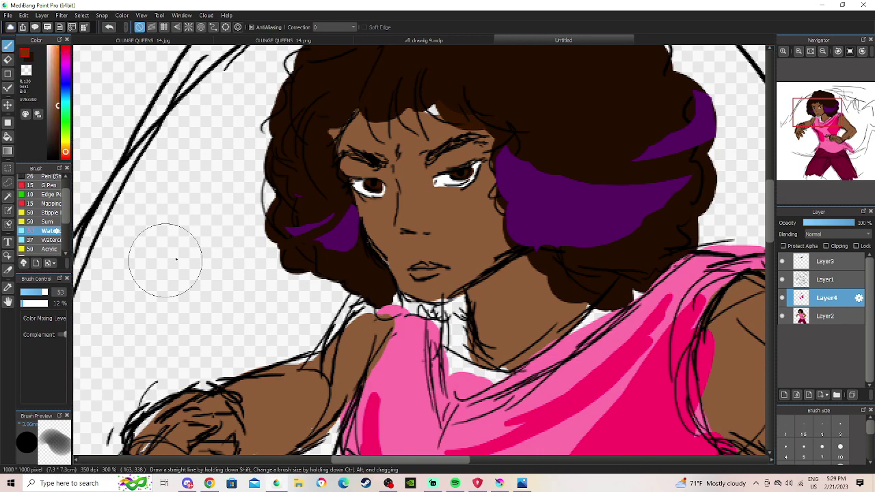
mouse_move(468, 275)
left_mouse_down()
mouse_move(462, 280)
mouse_move(505, 260)
left_mouse_up()
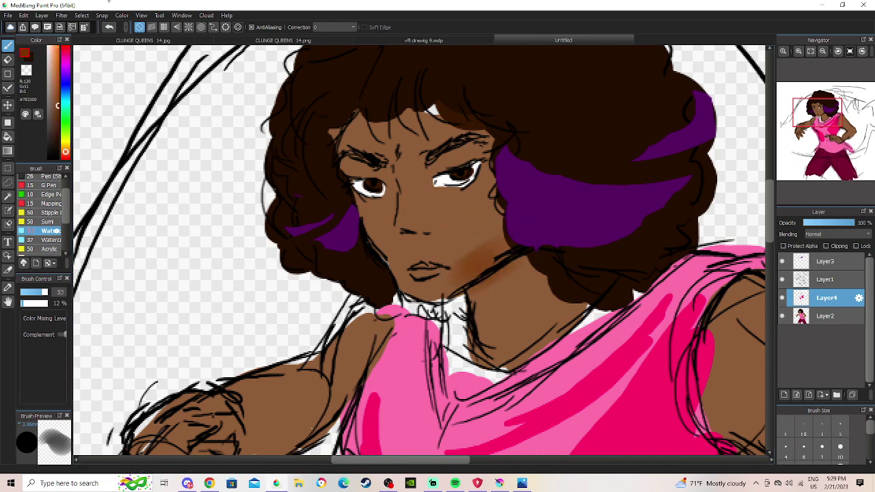
left_click(108, 27)
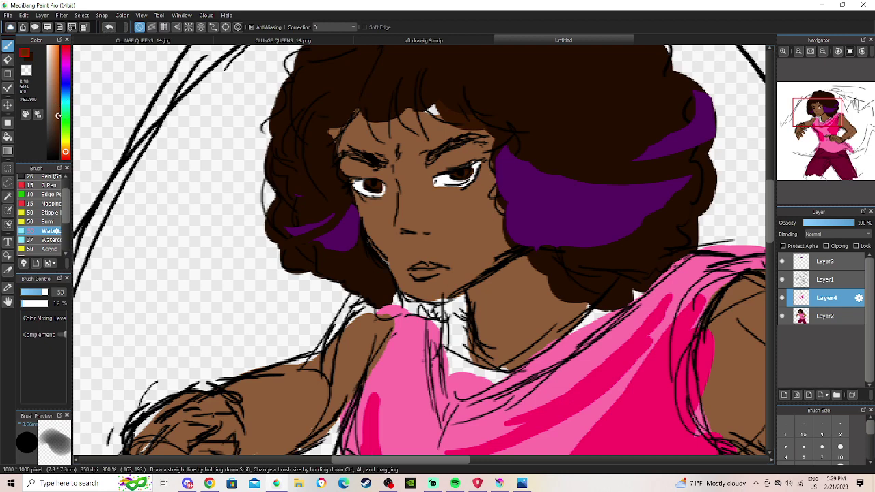
Shade the jaw, brow and eye area in dark brown #5D2700 and highlight the cheeks in #C77F4A with the size 23 Watercolor brush.
mouse_move(454, 289)
left_mouse_down()
mouse_move(496, 264)
mouse_move(483, 272)
mouse_move(493, 259)
mouse_move(472, 253)
left_mouse_up()
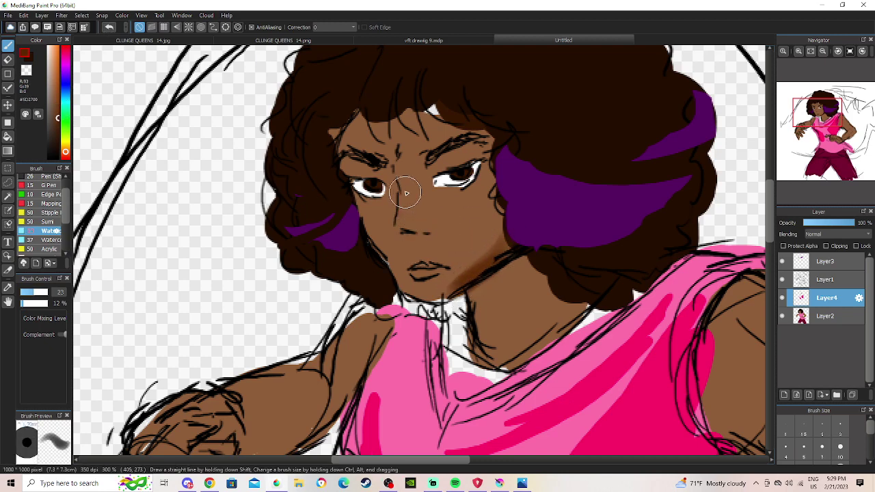
mouse_move(397, 172)
left_mouse_down()
mouse_move(382, 162)
mouse_move(434, 162)
mouse_move(485, 137)
mouse_move(485, 144)
left_mouse_up()
mouse_move(335, 164)
left_mouse_down()
mouse_move(384, 177)
mouse_move(421, 203)
mouse_move(475, 187)
mouse_move(459, 207)
mouse_move(360, 211)
left_mouse_up()
mouse_move(503, 250)
left_mouse_down()
mouse_move(498, 205)
mouse_move(472, 250)
mouse_move(478, 263)
left_mouse_up()
left_click(54, 62)
mouse_move(427, 195)
left_mouse_down()
mouse_move(463, 198)
mouse_move(475, 210)
mouse_move(466, 201)
mouse_move(463, 218)
mouse_move(471, 211)
mouse_move(432, 221)
mouse_move(424, 195)
mouse_move(381, 225)
left_mouse_up()
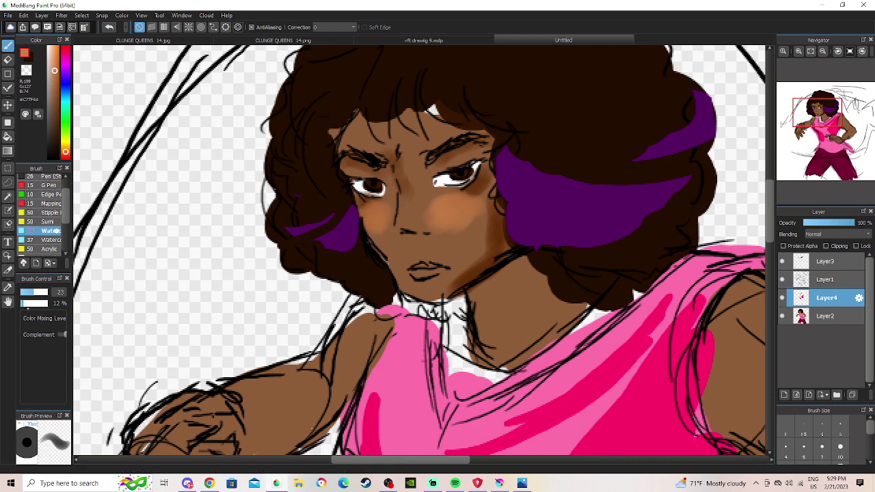
Set the watercolor brush size to 14.9 and paint warm orange highlights around the mouth and on both cheeks on Layer4.
left_click(28, 294)
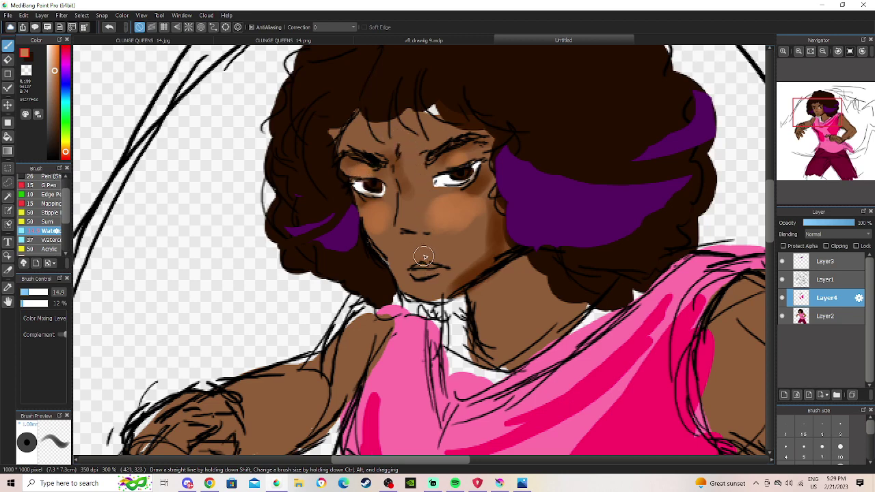
mouse_move(457, 264)
left_mouse_down()
mouse_move(474, 252)
mouse_move(465, 269)
mouse_move(464, 243)
left_mouse_up()
mouse_move(393, 263)
left_mouse_down()
mouse_move(402, 276)
mouse_move(394, 265)
left_mouse_up()
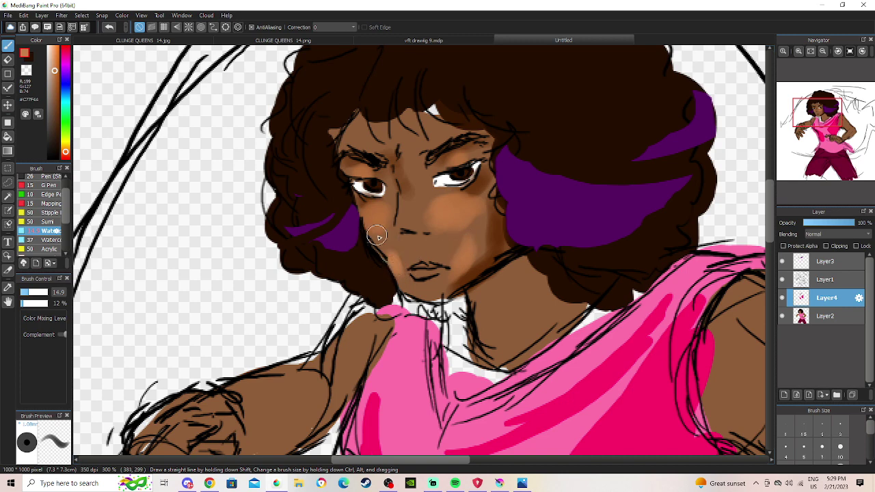
mouse_move(387, 222)
left_mouse_down()
mouse_move(378, 232)
mouse_move(374, 212)
mouse_move(374, 230)
left_mouse_up()
left_click_drag(435, 216, 440, 221)
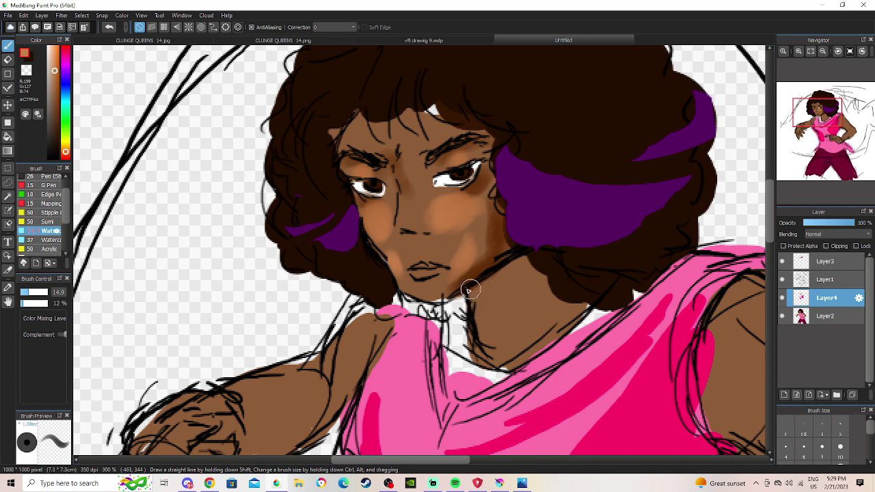
Sample the dark brown shadow beside the eye and shade the neck under the jaw and hair.
left_click(9, 287)
left_click(484, 185)
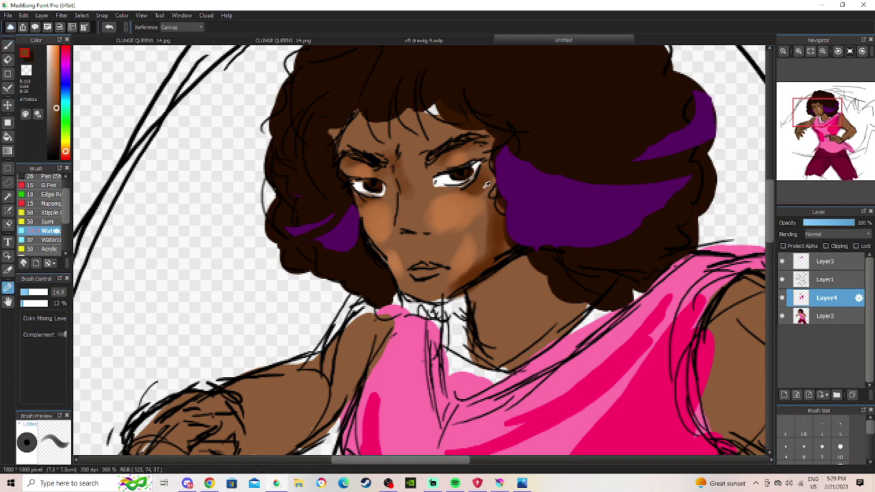
key("b")
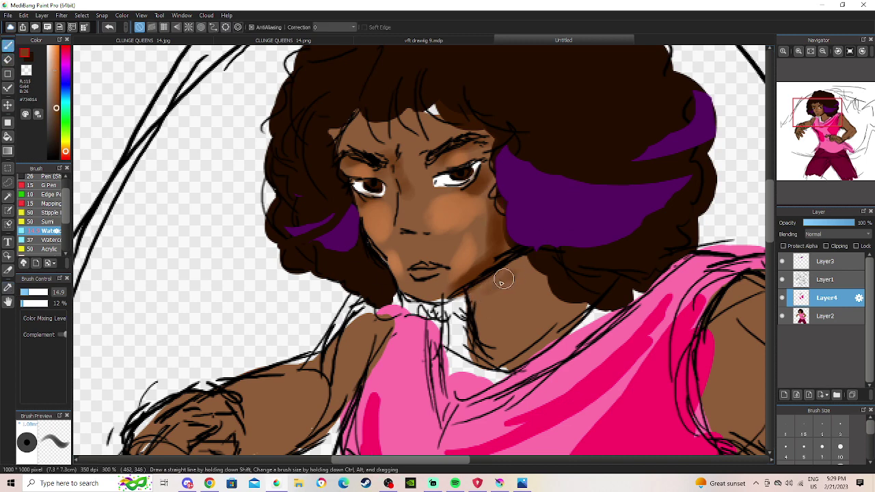
mouse_move(518, 273)
left_mouse_down()
mouse_move(472, 295)
mouse_move(521, 268)
mouse_move(547, 302)
mouse_move(541, 290)
mouse_move(587, 304)
left_mouse_up()
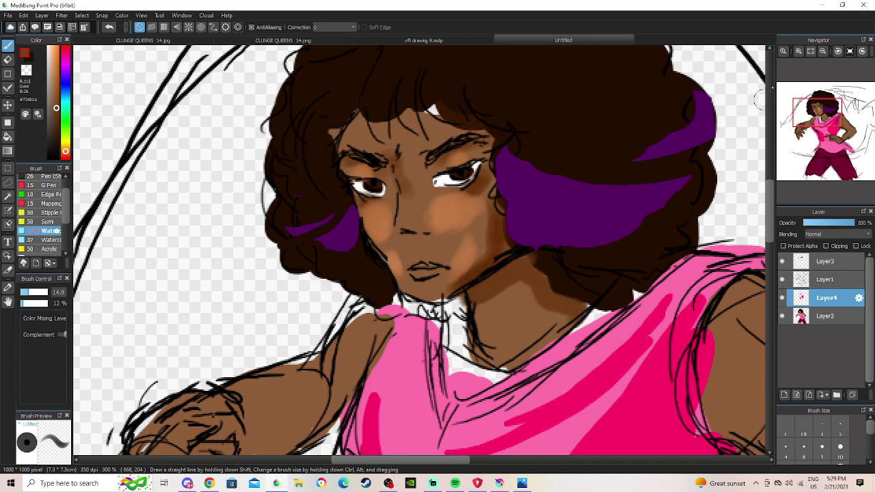
Shade the bent arm with the hand at the waist in dark brown, from the armhole down to the forearm.
left_click(822, 52)
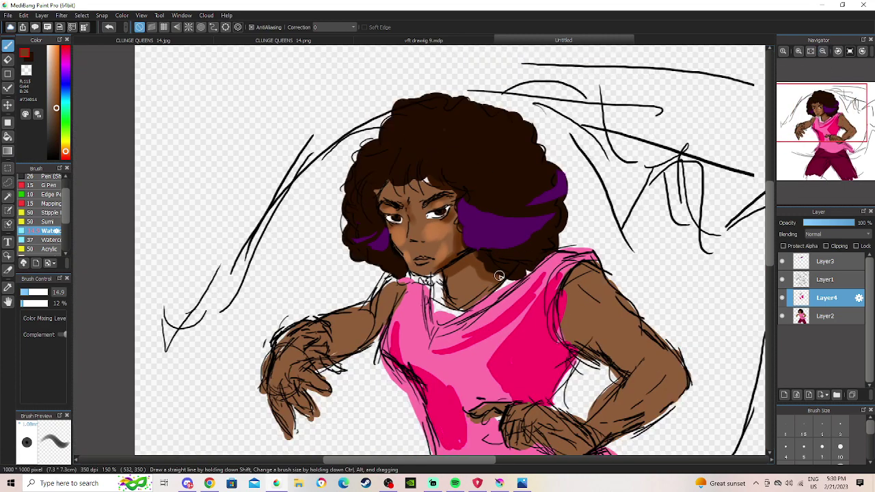
left_click(823, 52)
left_click_drag(822, 121, 842, 124)
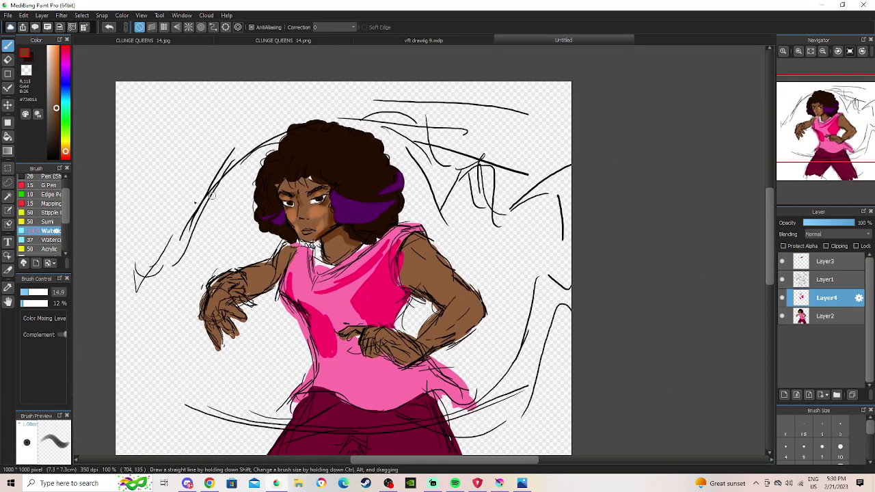
mouse_move(414, 251)
left_mouse_down()
mouse_move(404, 265)
mouse_move(411, 245)
mouse_move(408, 280)
left_mouse_up()
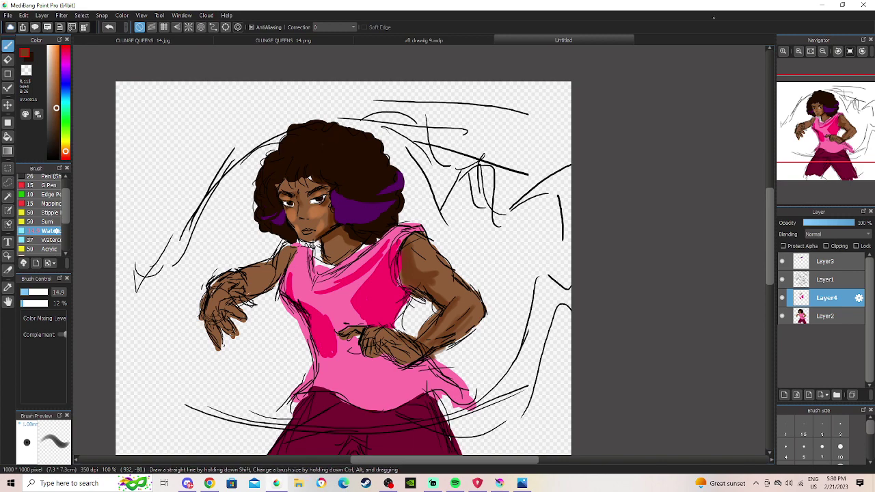
Paint a dark brown shadow along the underside of the raised arm.
left_click(799, 51)
left_click_drag(798, 123, 820, 129)
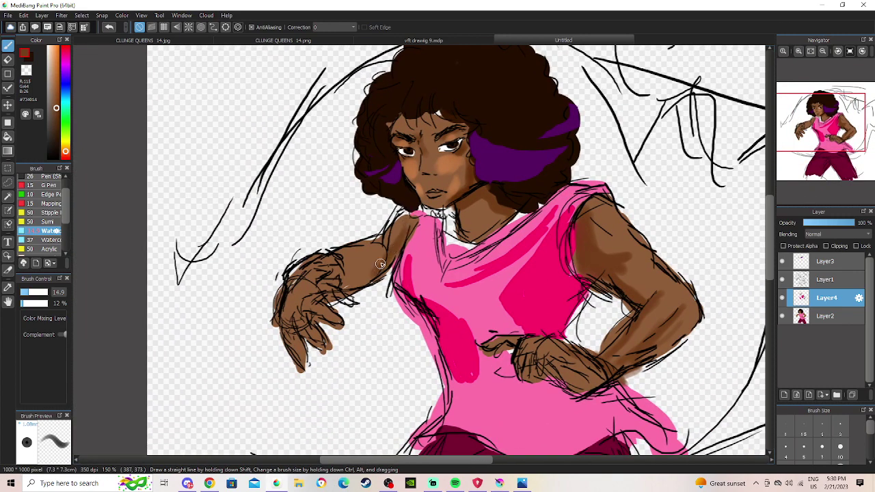
mouse_move(380, 271)
left_mouse_down()
mouse_move(362, 284)
mouse_move(365, 274)
mouse_move(352, 273)
left_mouse_up()
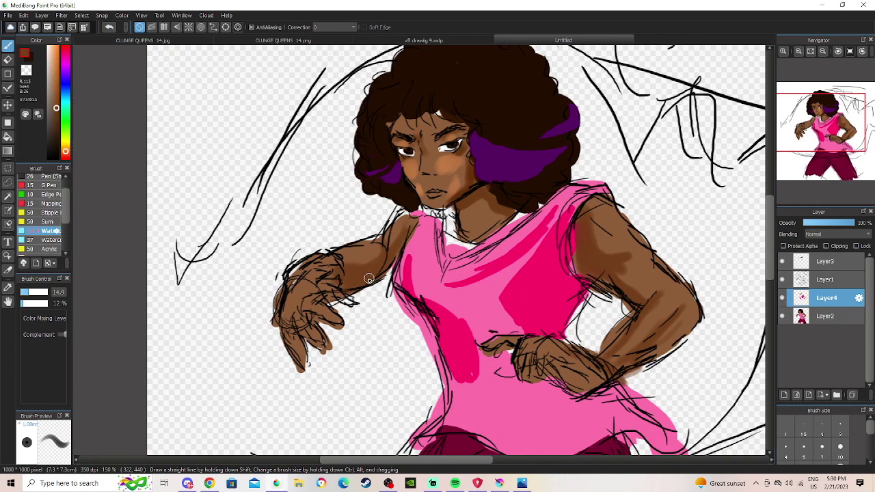
Choose a light peach color (#E6B791) and blend it over the palm of the hand at the waist.
left_click(798, 52)
left_click_drag(814, 116, 831, 141)
left_click(49, 50)
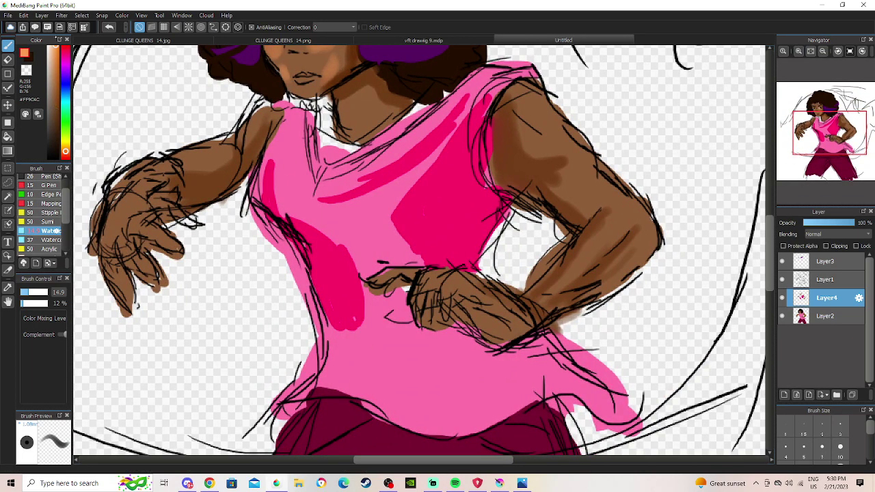
mouse_move(438, 296)
left_mouse_down()
mouse_move(469, 310)
mouse_move(461, 283)
mouse_move(477, 298)
mouse_move(480, 318)
mouse_move(454, 285)
mouse_move(473, 312)
mouse_move(479, 306)
mouse_move(457, 290)
mouse_move(482, 309)
mouse_move(467, 284)
mouse_move(493, 317)
mouse_move(488, 327)
mouse_move(450, 293)
mouse_move(503, 331)
left_mouse_up()
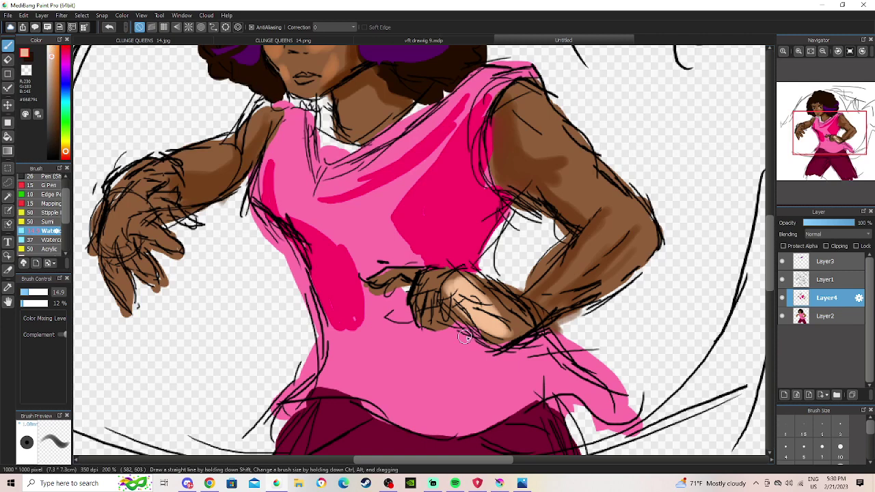
mouse_move(491, 313)
left_mouse_down()
mouse_move(479, 294)
mouse_move(511, 333)
mouse_move(452, 290)
left_mouse_up()
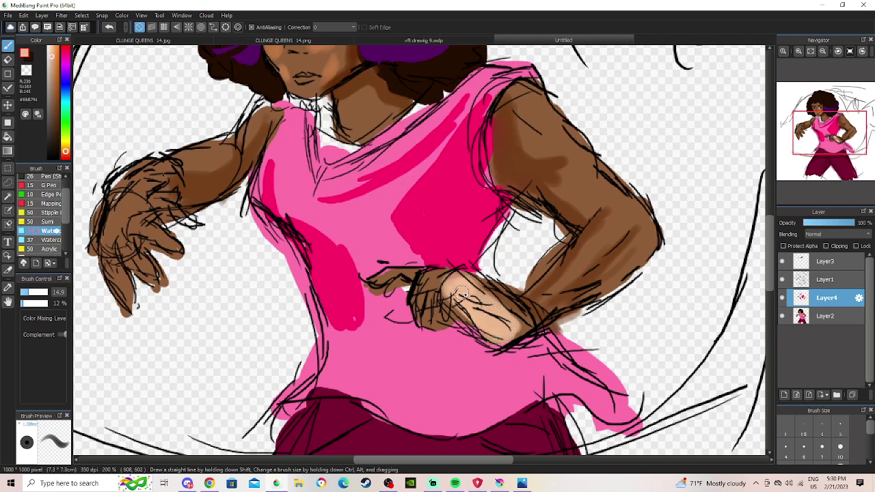
Add light peach tones to the fingers at the waist and to the palm and fingers of the raised hand.
mouse_move(397, 278)
left_mouse_down()
mouse_move(380, 282)
mouse_move(406, 278)
mouse_move(398, 276)
left_mouse_up()
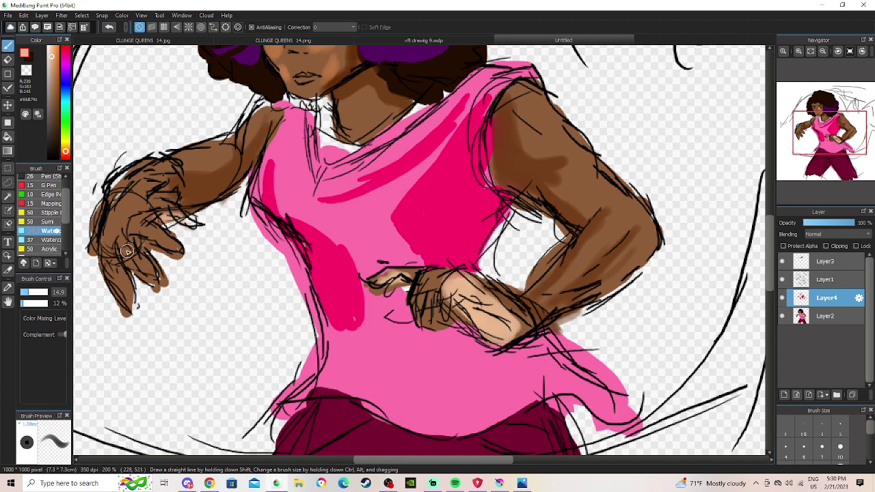
mouse_move(124, 264)
left_mouse_down()
mouse_move(116, 246)
mouse_move(127, 299)
left_mouse_up()
mouse_move(138, 232)
left_mouse_down()
mouse_move(179, 257)
mouse_move(140, 253)
mouse_move(138, 242)
mouse_move(162, 288)
left_mouse_up()
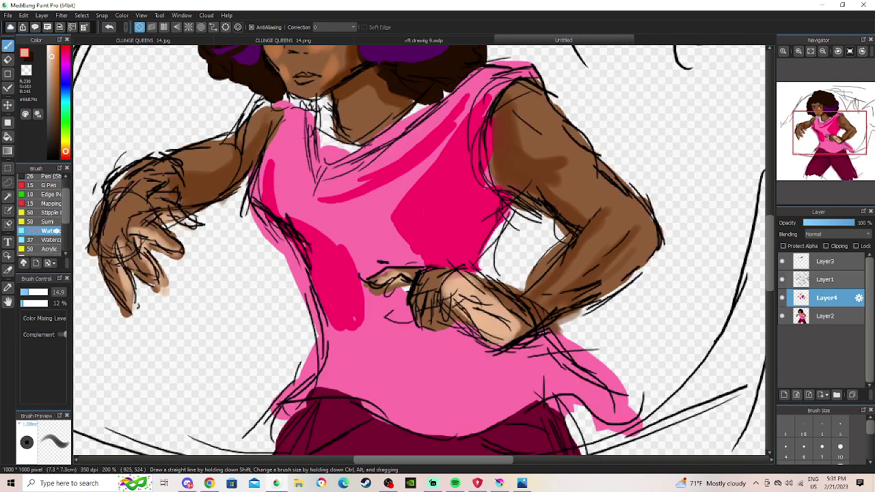
Make Layer1, the black sketch line layer, the active layer.
left_click(825, 280)
left_click(823, 51)
left_click(823, 51)
left_click_drag(811, 136, 829, 136)
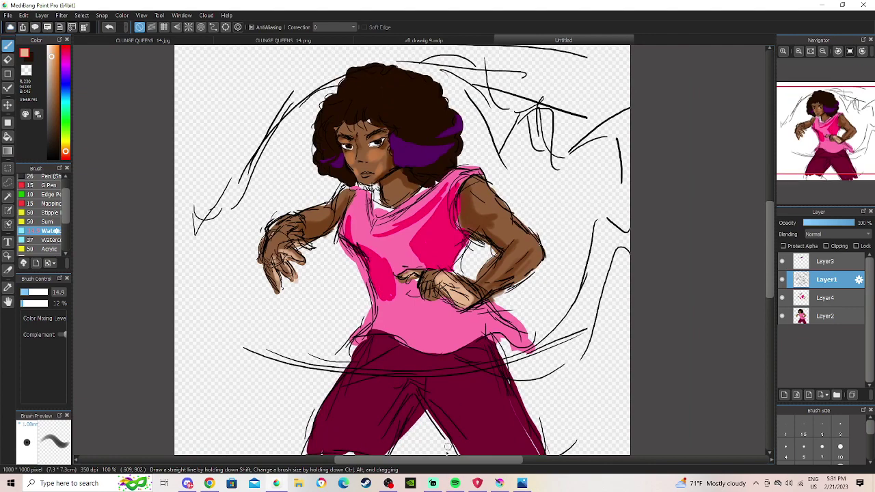
left_click(455, 483)
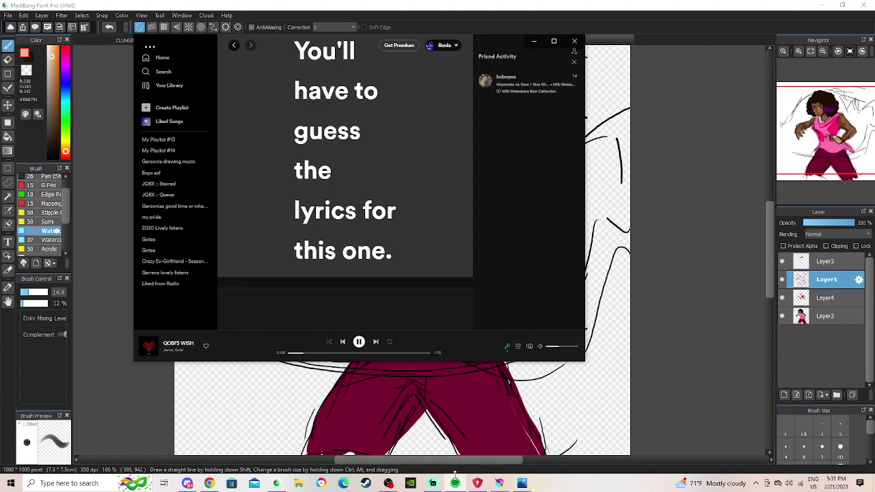
left_click(455, 483)
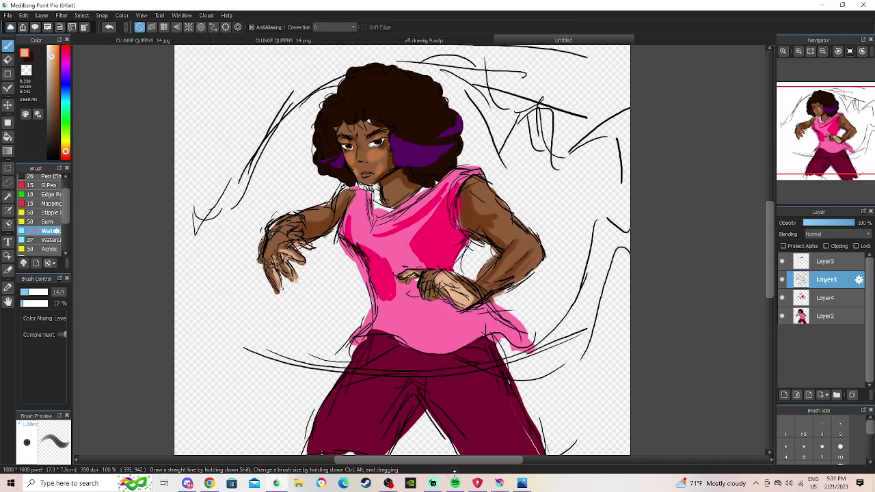
Switch to the Eraser with the Pen brush, leaving the brush's settings as they are.
left_click(797, 50)
left_click(797, 50)
left_click_drag(492, 205, 364, 233)
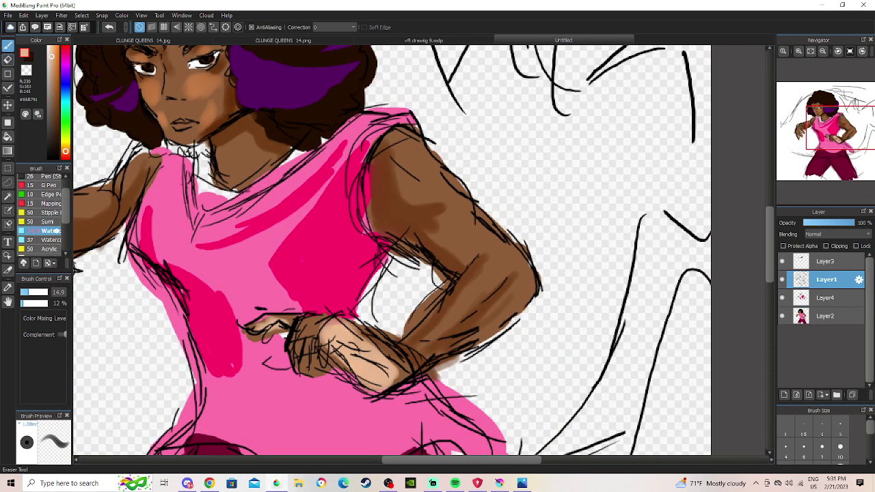
left_click(8, 60)
scroll(41, 212, "up", 2)
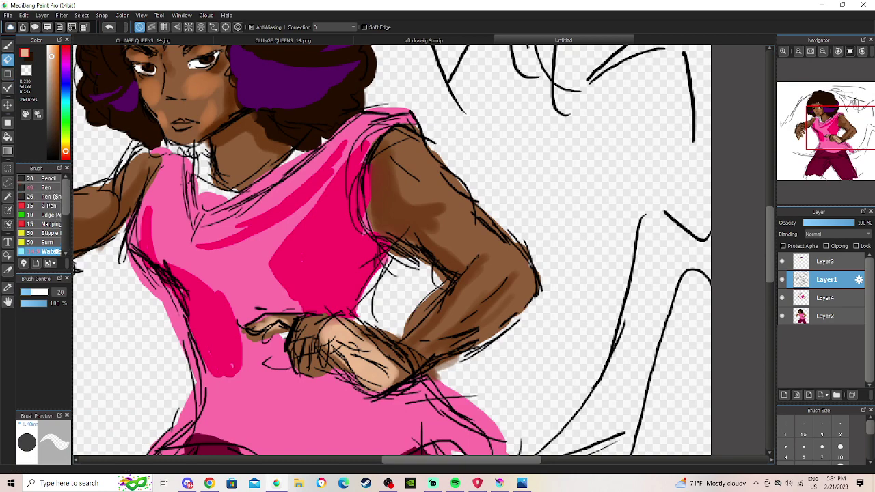
left_click(56, 187)
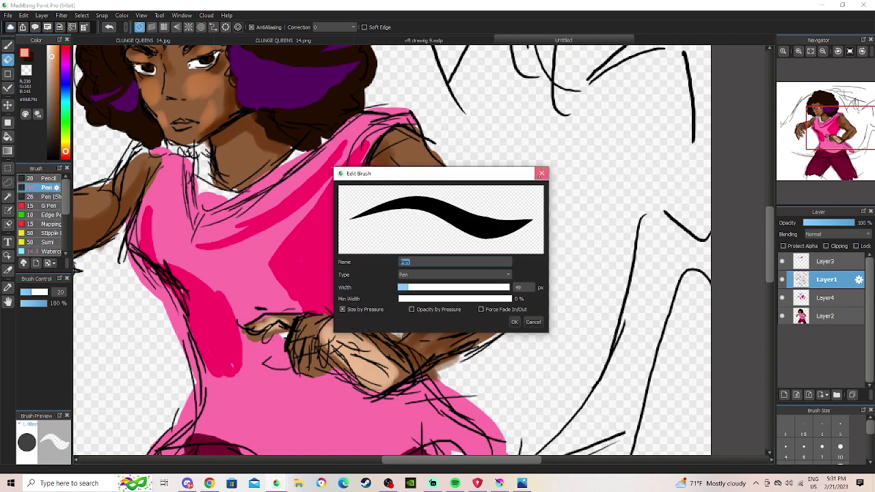
left_click(541, 174)
left_click_drag(828, 123, 825, 126)
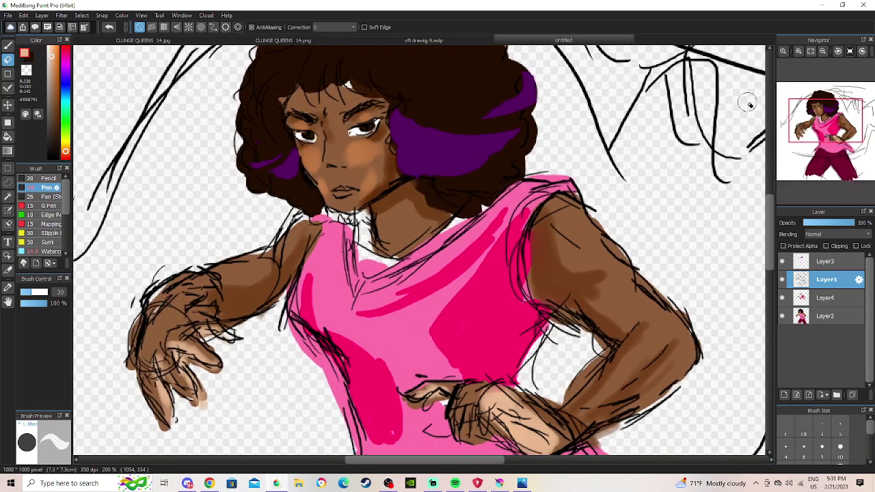
key("b")
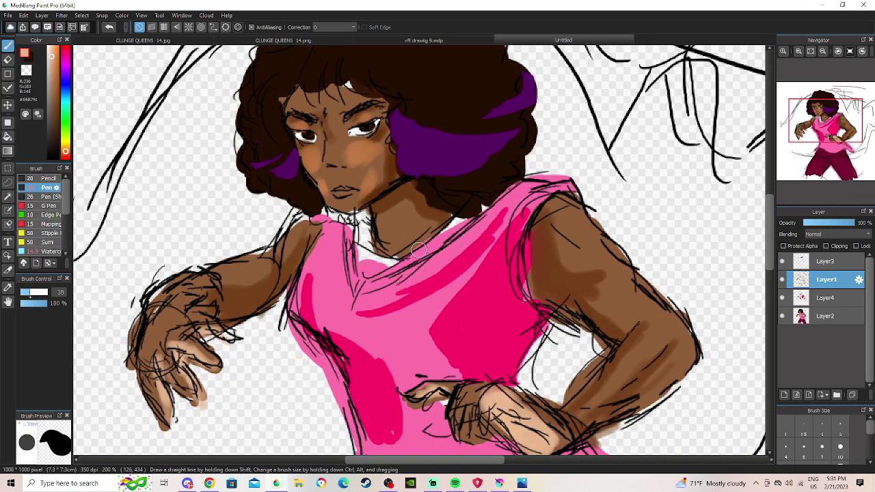
mouse_move(507, 259)
left_mouse_down()
mouse_move(517, 216)
mouse_move(497, 250)
left_mouse_up()
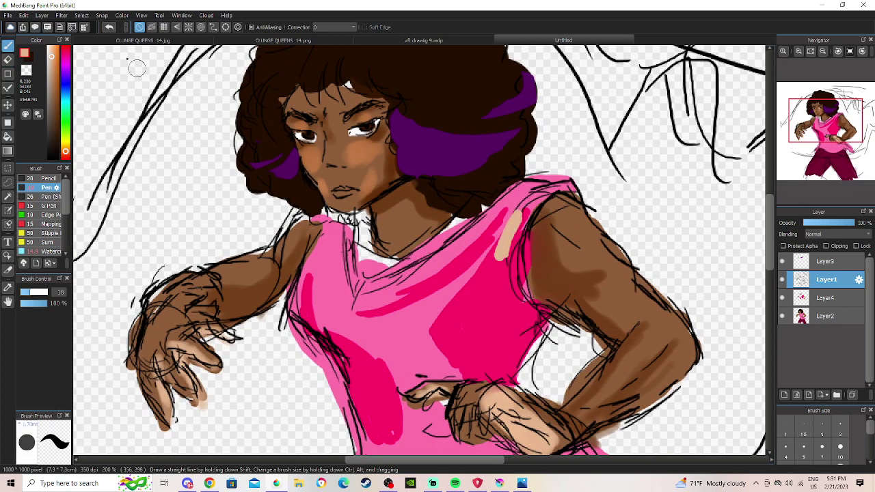
left_click(109, 27)
Erase the extra sketch lines around the pink top's armholes on Layer1, reducing the eraser size to 7.2 for finer cleanup.
left_click(8, 59)
mouse_move(527, 199)
left_mouse_down()
mouse_move(507, 241)
mouse_move(514, 236)
mouse_move(516, 303)
left_mouse_up()
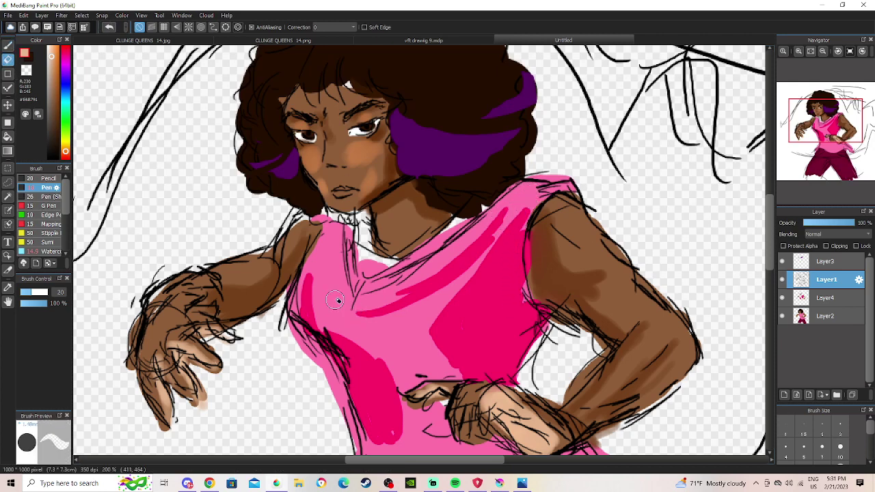
left_click(24, 292)
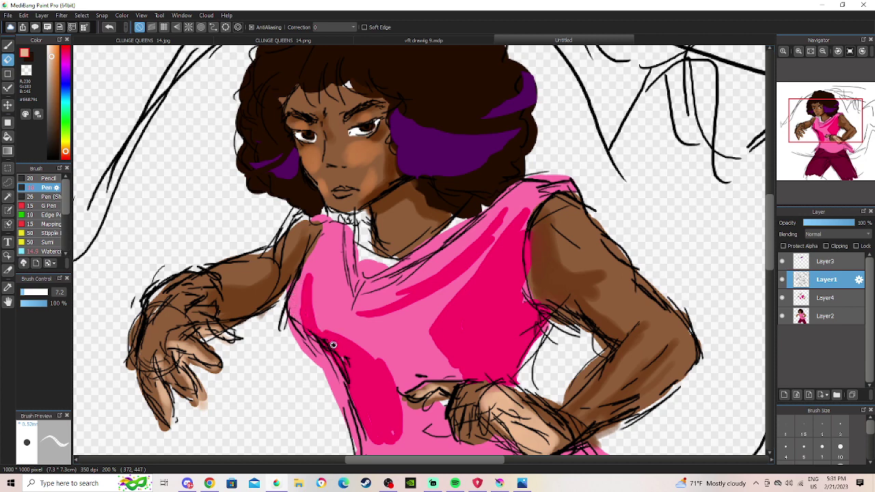
left_click(822, 52)
left_click(822, 51)
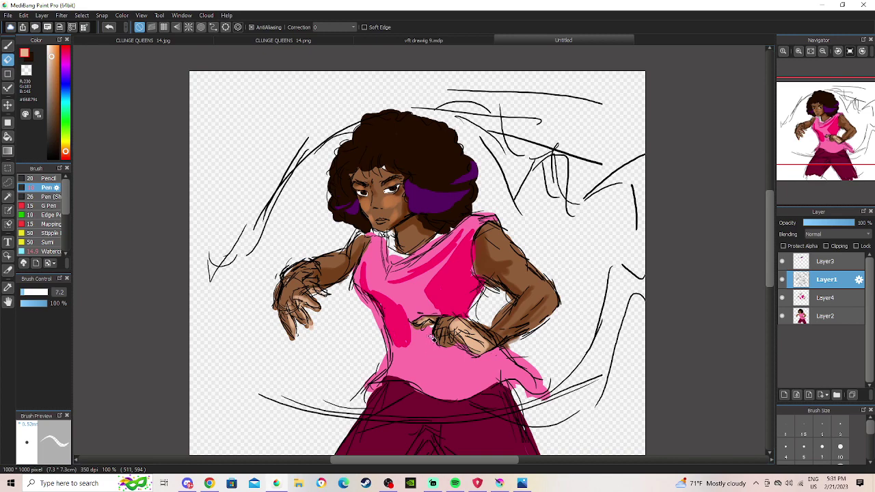
On Layer2, sample the dark brown hair color and fill out the hair's outer edge beside the face with the Pen brush.
left_click(798, 51)
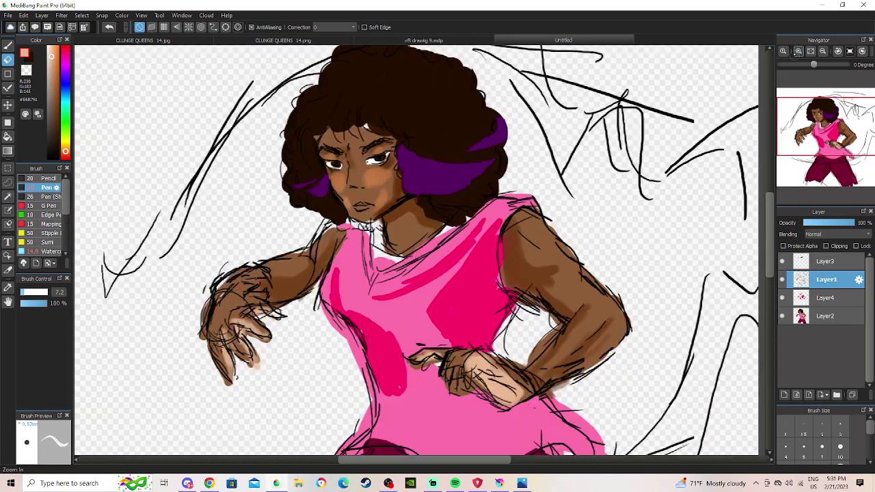
left_click(798, 51)
left_click_drag(820, 118, 817, 117)
left_click(824, 316)
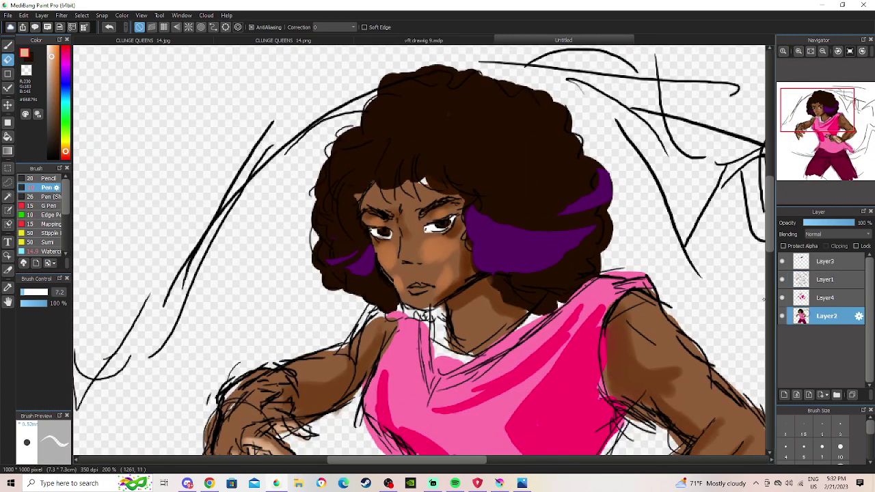
left_click(8, 288)
left_click(442, 116)
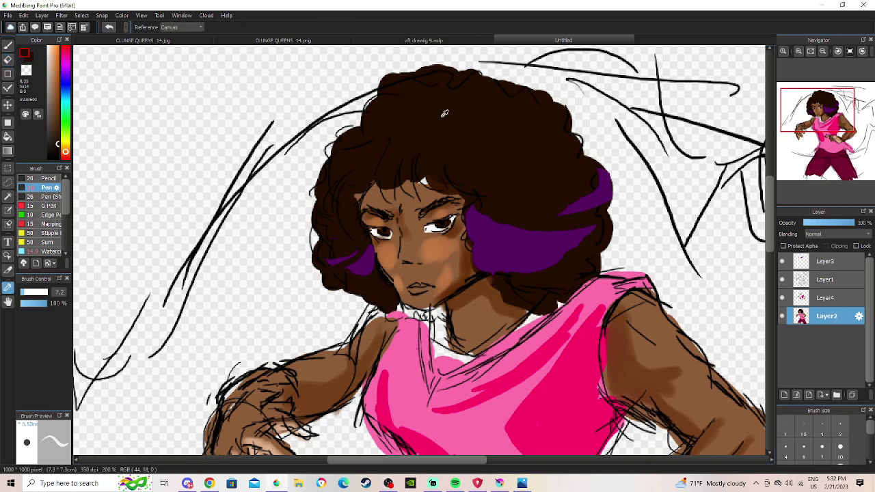
left_click(7, 45)
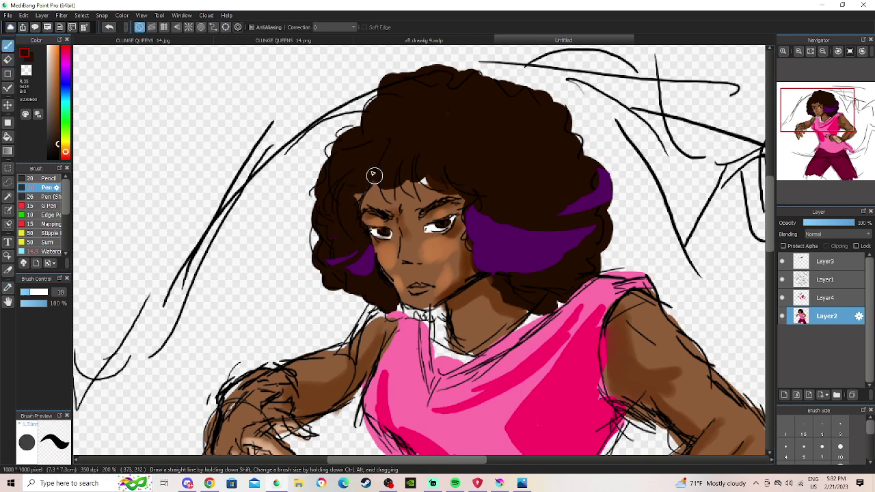
mouse_move(364, 114)
left_mouse_down()
mouse_move(360, 93)
mouse_move(369, 111)
mouse_move(328, 185)
mouse_move(333, 192)
left_mouse_up()
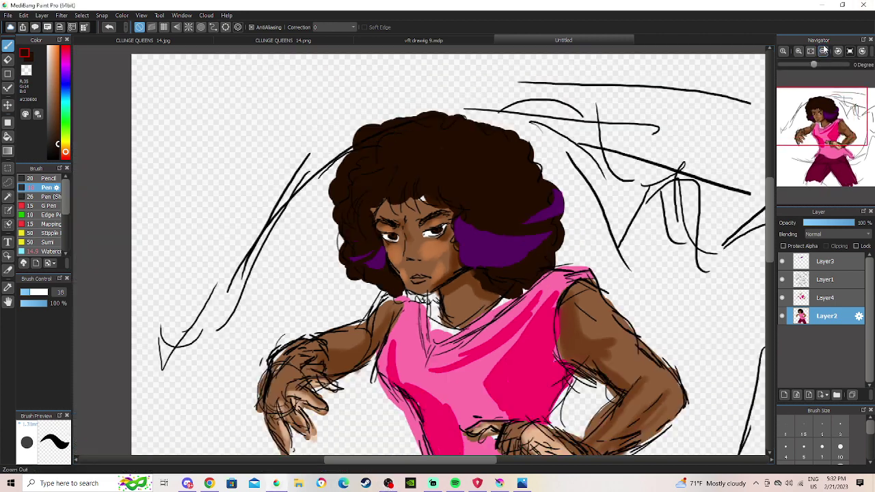
Make Layer1, the sketch line layer, active and switch to the Eraser for the hand at the waist.
left_click(821, 52)
left_click_drag(828, 121, 838, 151)
left_click(823, 52)
left_click(798, 52)
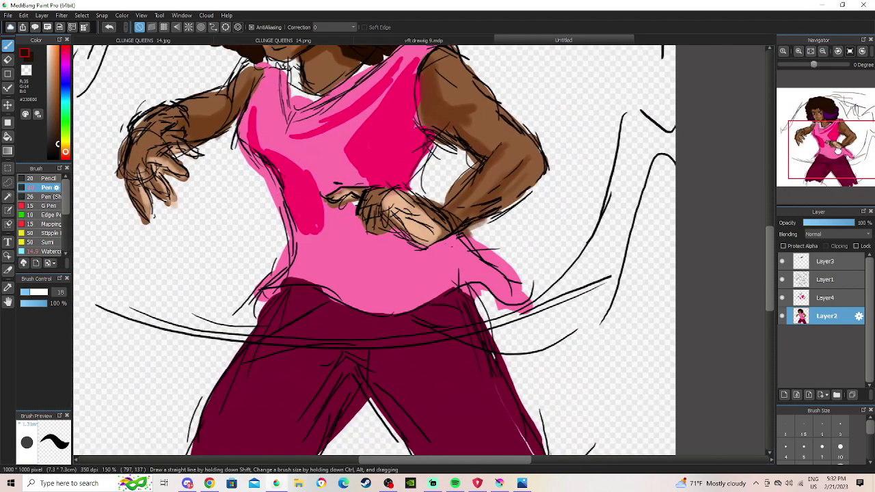
left_click(798, 51)
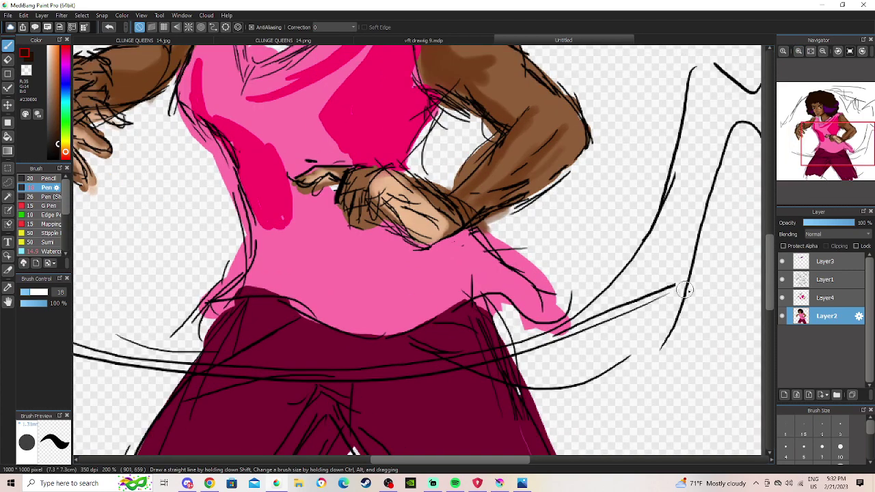
left_click(823, 279)
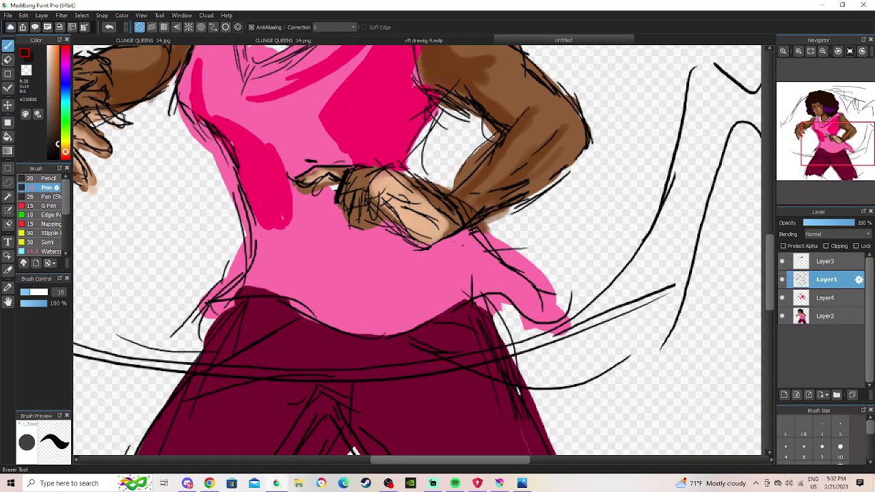
left_click(8, 60)
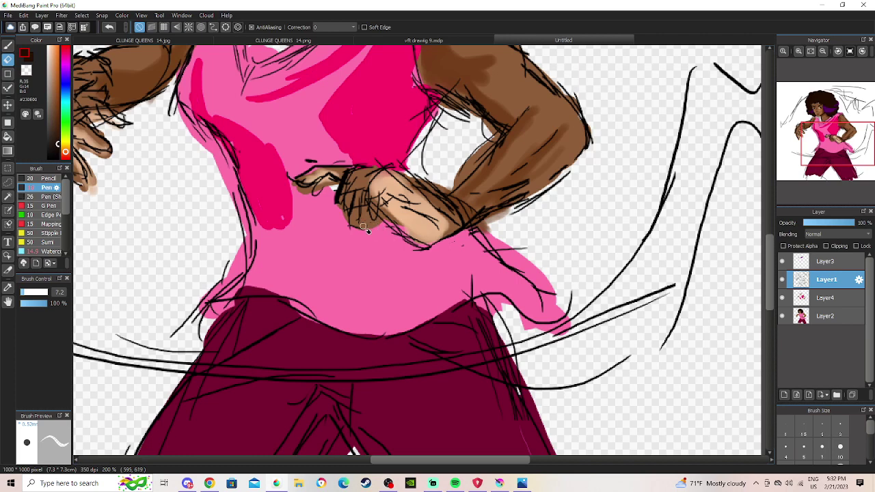
On Layer2, sample the light pink of the top below the hand and switch back to the Pen brush.
left_click(825, 316)
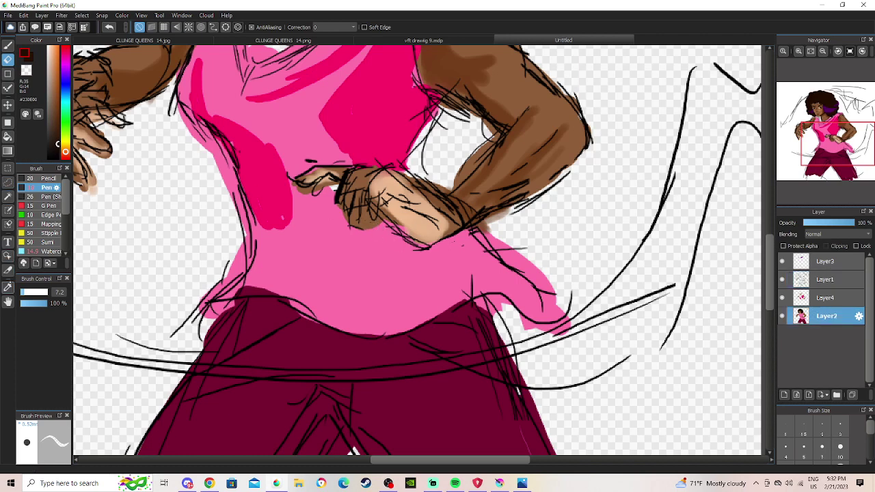
left_click(8, 287)
left_click(386, 261)
key("b")
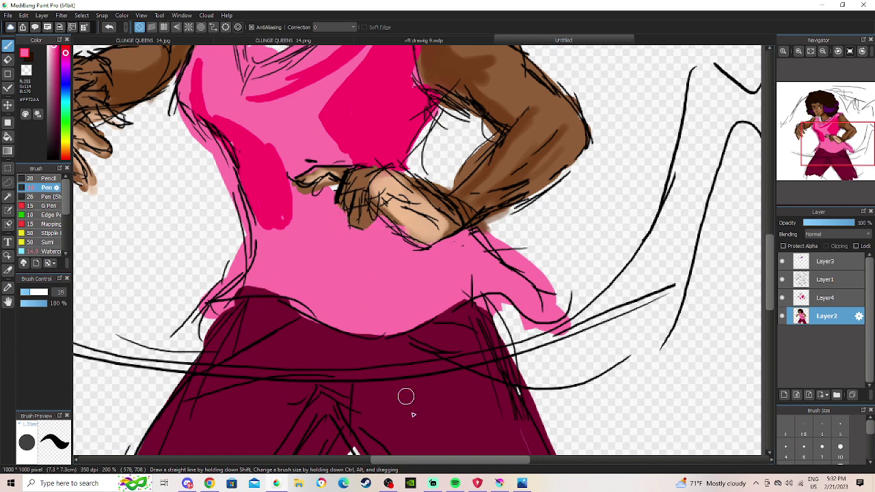
Switch to Spotify, play "Bomb Bae!" from the Liked Songs playlist and return to the drawing.
left_click(456, 481)
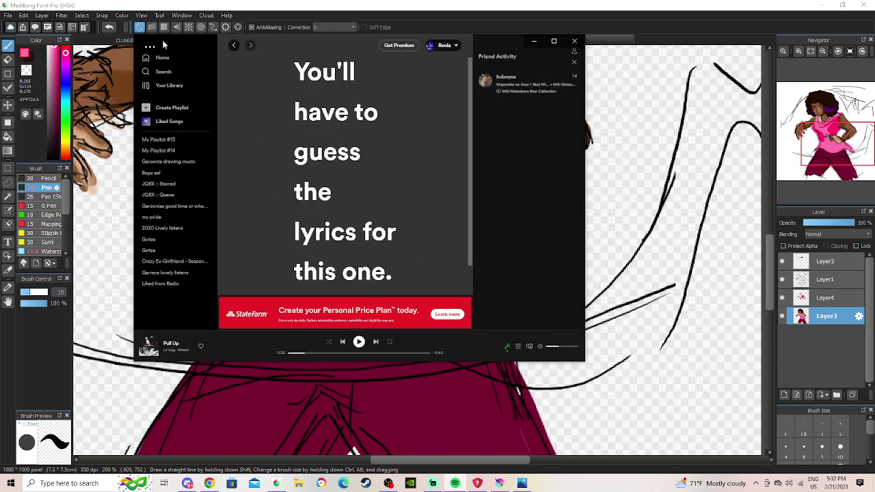
left_click(181, 75)
left_click(184, 60)
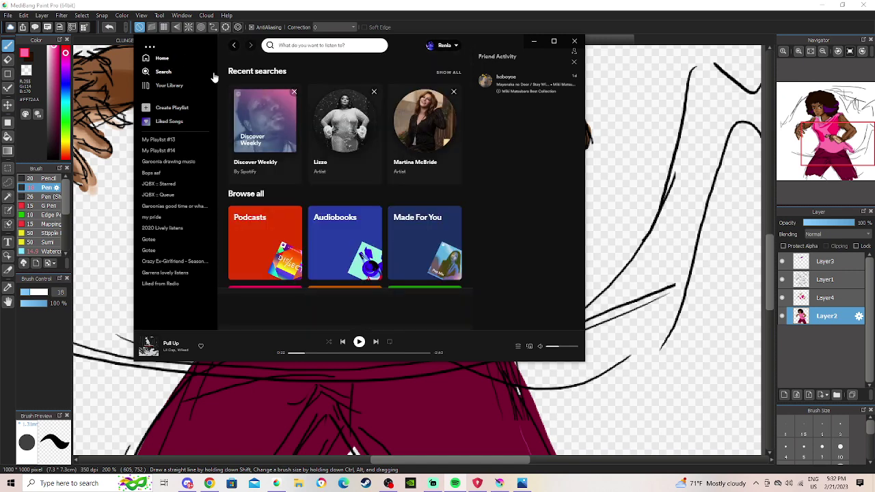
left_click(280, 197)
scroll(309, 195, "down", 5)
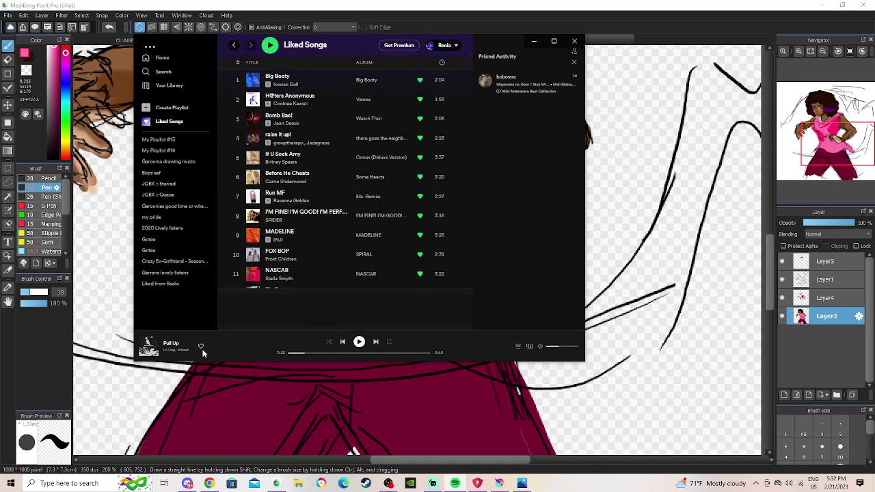
scroll(296, 170, "up", 1)
scroll(296, 169, "up", 2)
scroll(290, 154, "down", 2)
scroll(286, 137, "up", 1)
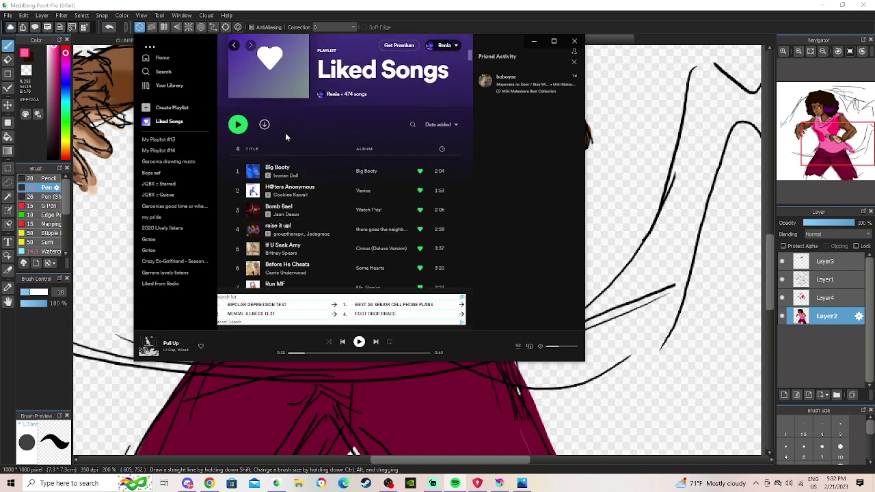
scroll(290, 171, "down", 1)
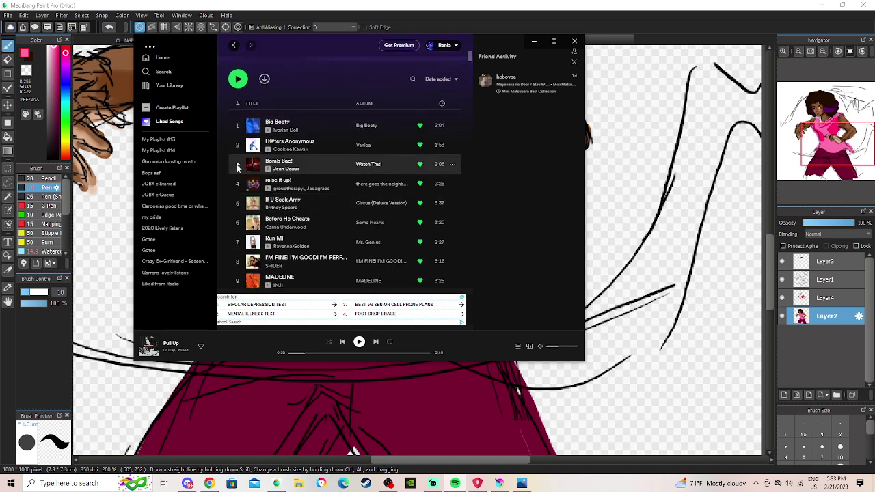
left_click(237, 165)
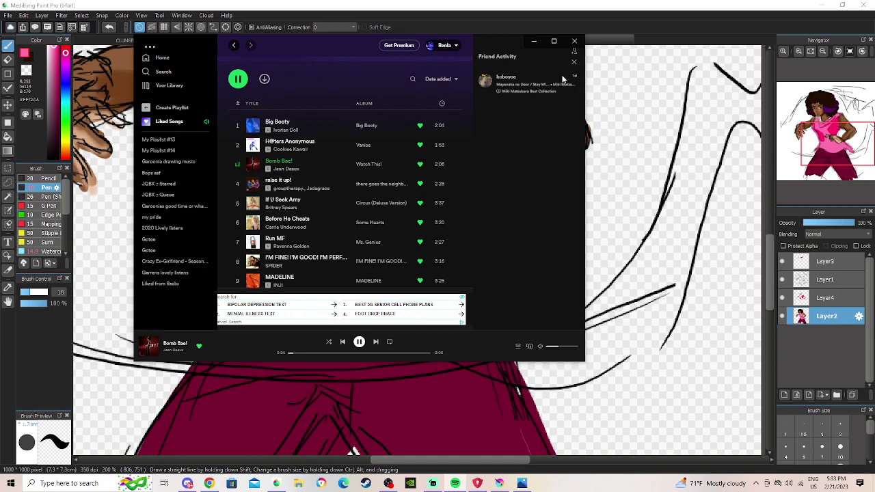
left_click(535, 42)
On Layer1, erase the dense sketch hatching over the fingers of the hand at the waist.
scroll(419, 268, "down", 2)
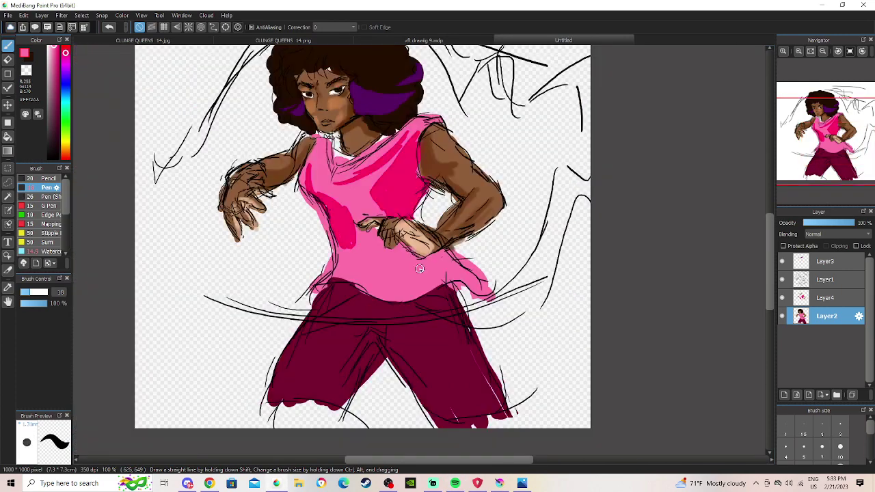
left_click(9, 301)
scroll(424, 274, "down", 1)
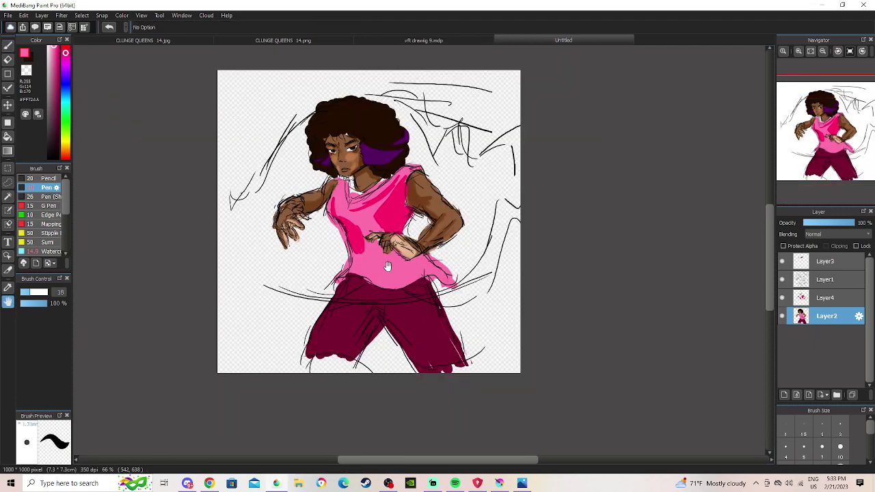
scroll(424, 274, "up", 2)
scroll(424, 275, "up", 3)
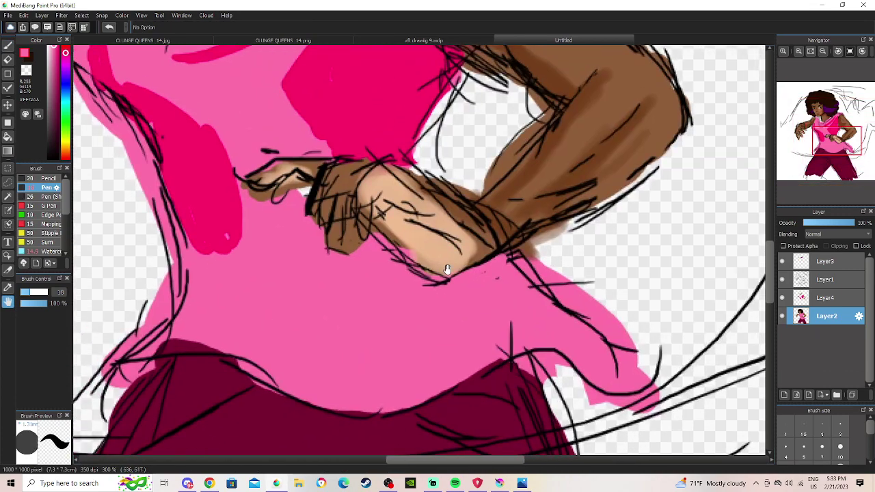
left_click(8, 60)
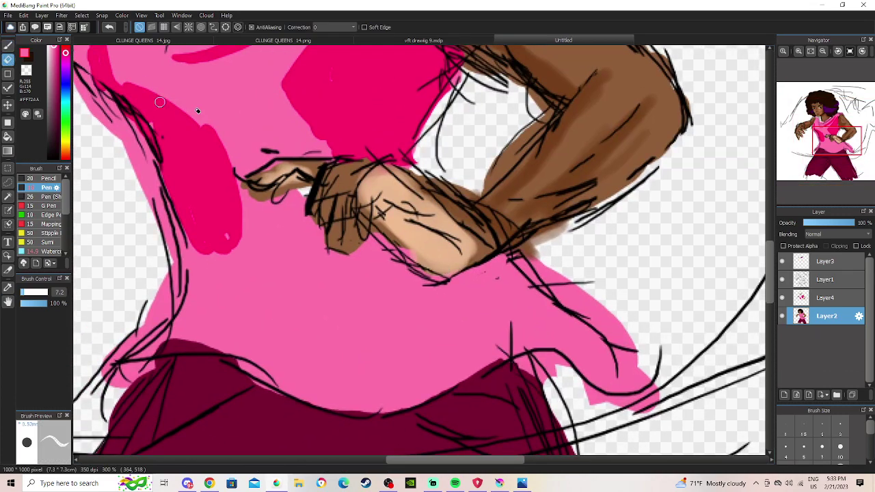
left_click(826, 280)
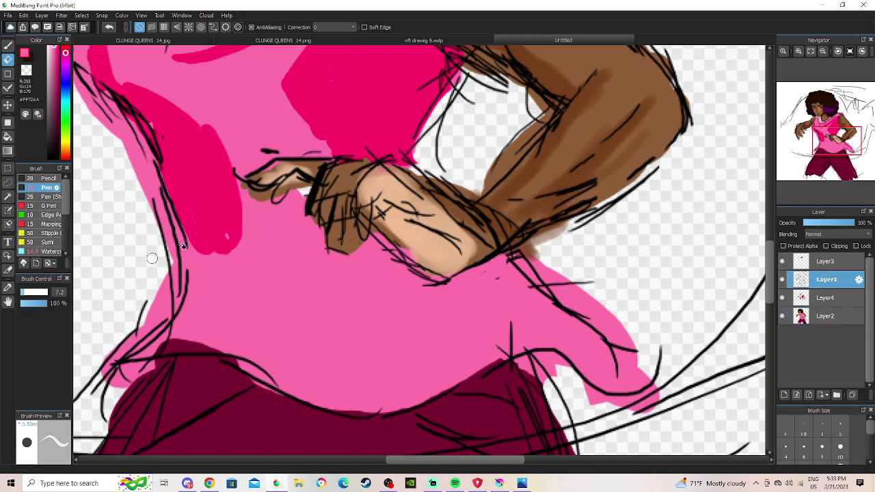
mouse_move(363, 211)
left_mouse_down()
mouse_move(346, 194)
mouse_move(349, 183)
mouse_move(348, 202)
mouse_move(325, 205)
mouse_move(337, 177)
mouse_move(364, 223)
mouse_move(358, 186)
mouse_move(334, 198)
mouse_move(317, 194)
mouse_move(322, 176)
mouse_move(311, 216)
mouse_move(326, 179)
mouse_move(304, 205)
left_mouse_up()
Redraw the finger and wrist lines of the hand at the waist in black with the Pen brush at size 4.9.
left_click(58, 158)
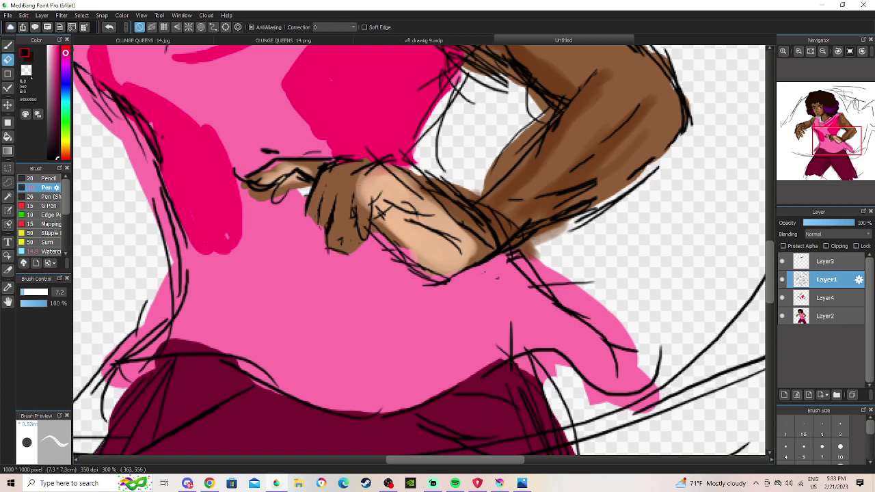
left_click(7, 46)
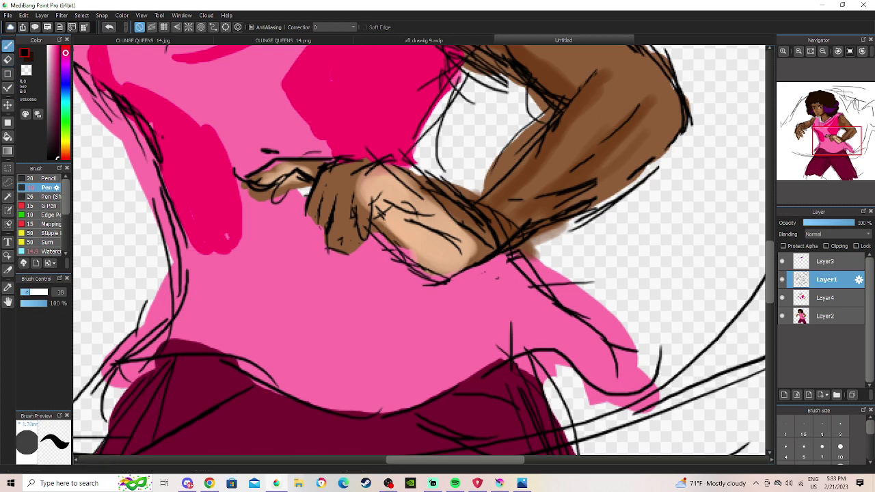
left_click_drag(27, 293, 25, 293)
left_click_drag(309, 217, 305, 191)
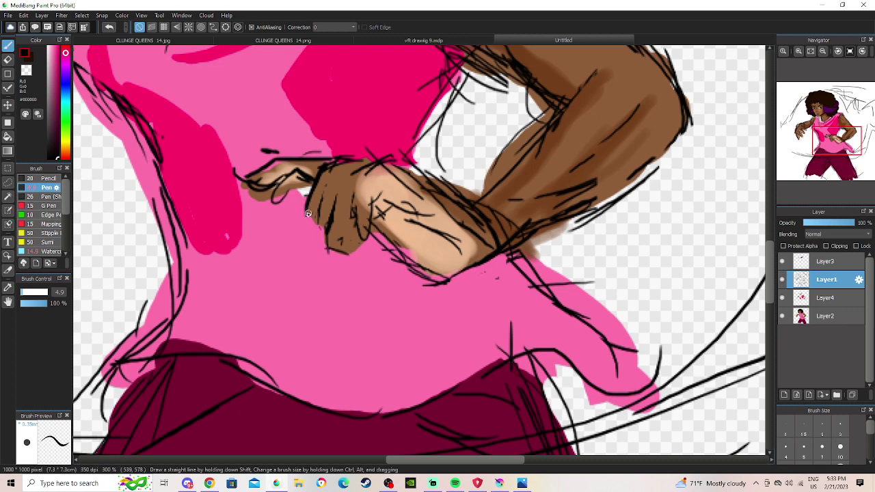
mouse_move(338, 196)
left_mouse_down()
mouse_move(338, 253)
mouse_move(350, 245)
mouse_move(354, 207)
mouse_move(364, 243)
left_mouse_up()
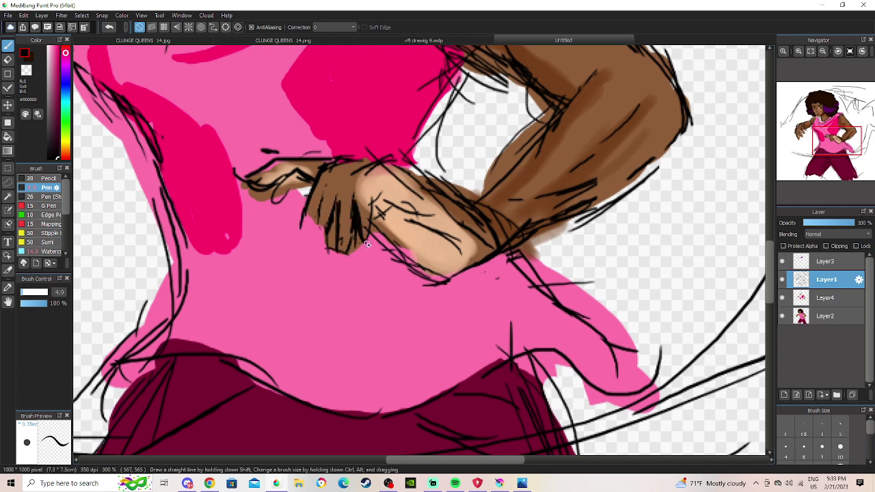
mouse_move(319, 209)
left_mouse_down()
mouse_move(315, 241)
mouse_move(326, 219)
mouse_move(304, 217)
mouse_move(301, 248)
left_mouse_up()
mouse_move(383, 190)
left_mouse_down()
mouse_move(376, 204)
mouse_move(393, 194)
left_mouse_up()
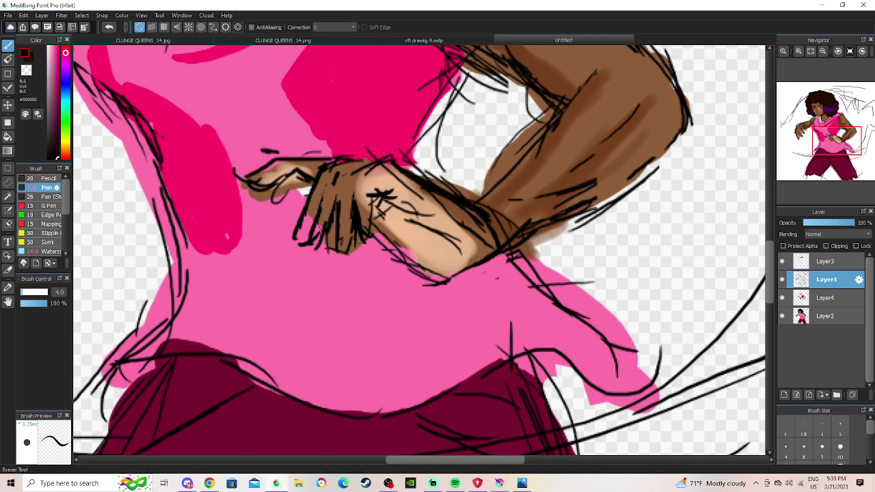
Erase the extra sketch lines across the wrist and forearm beside the redrawn hand.
key("e")
left_click_drag(414, 191, 380, 166)
left_click_drag(430, 216, 406, 205)
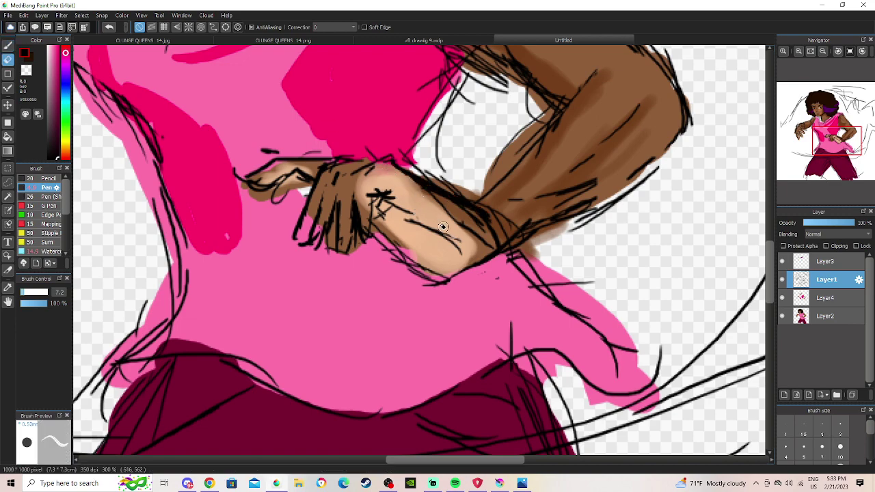
Examine the whole figure to judge the redrawn hand against the rest of the drawing.
left_click(822, 51)
left_click(822, 51)
left_click(822, 52)
left_click(822, 51)
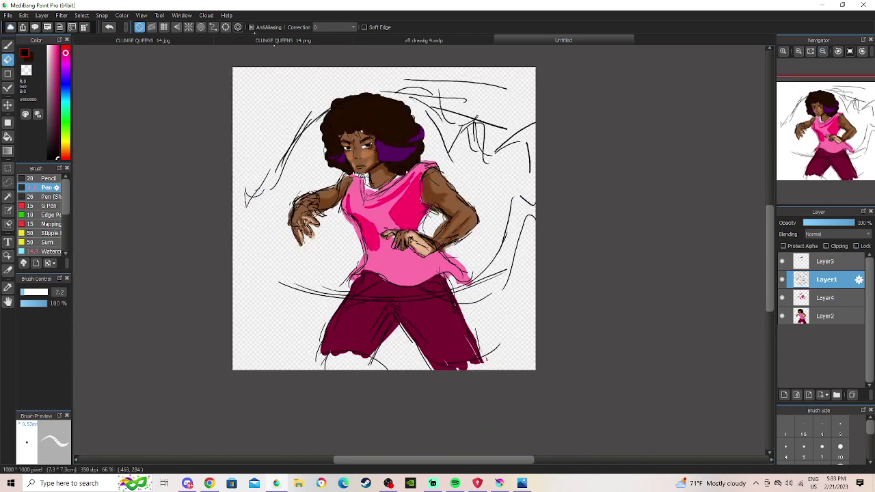
left_click(798, 51)
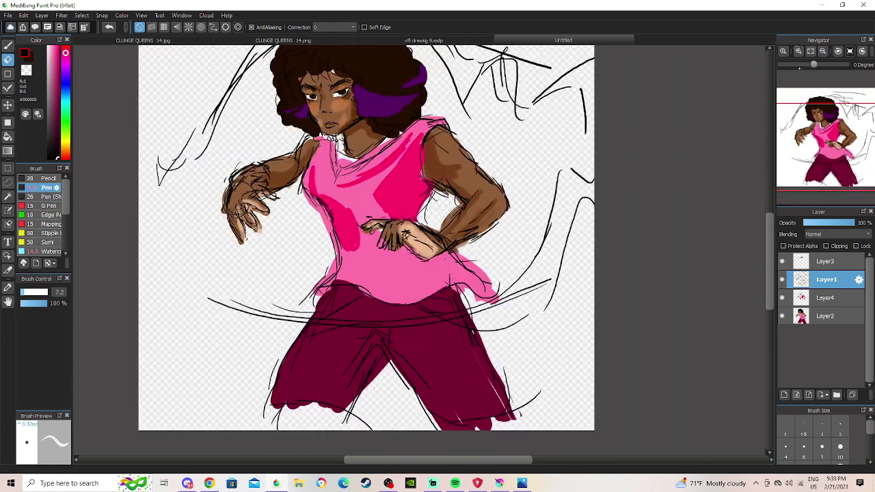
left_click(813, 117)
scroll(516, 168, "down", 2)
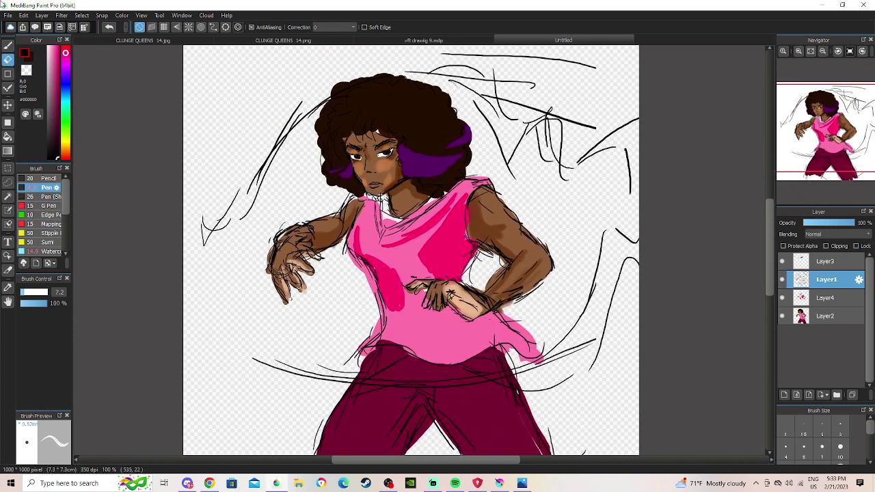
Save the drawing in the Downloads folder as a PNG file named seri.
left_click(8, 16)
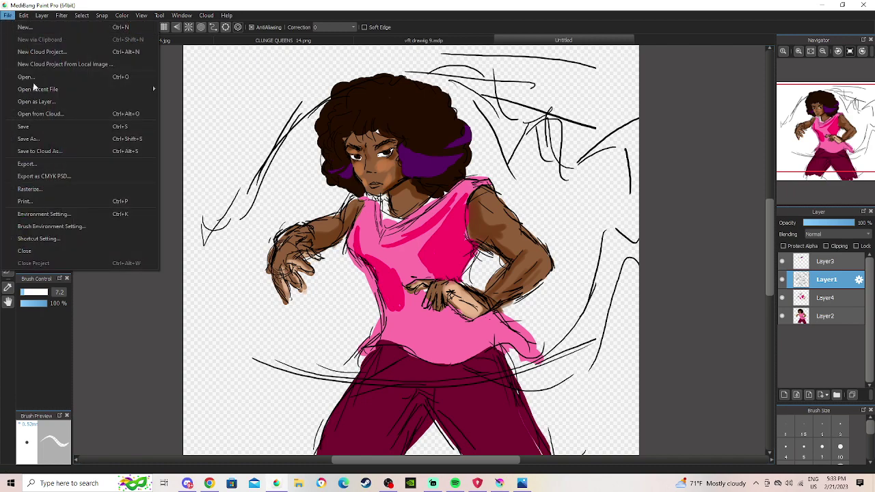
left_click(41, 136)
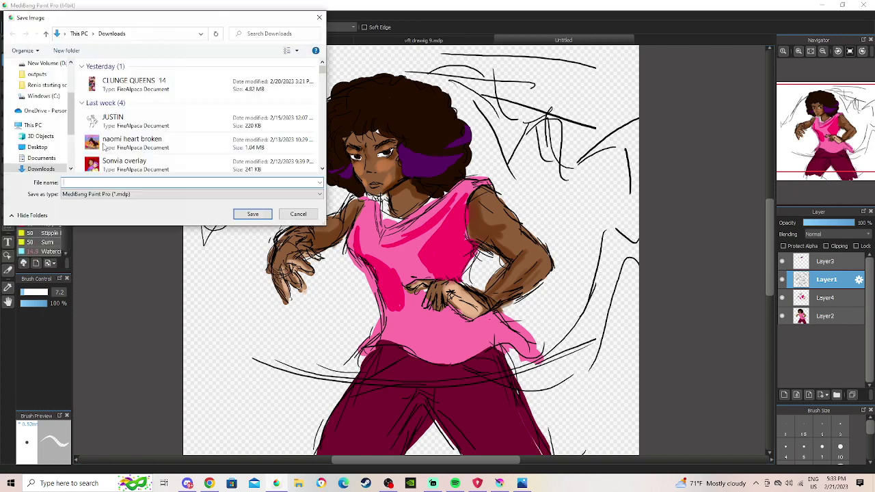
left_click(161, 194)
left_click(132, 210)
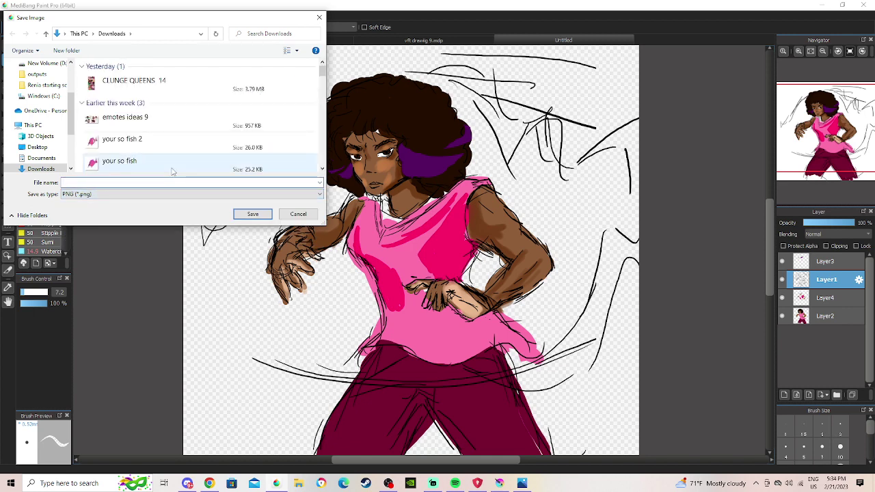
type("s")
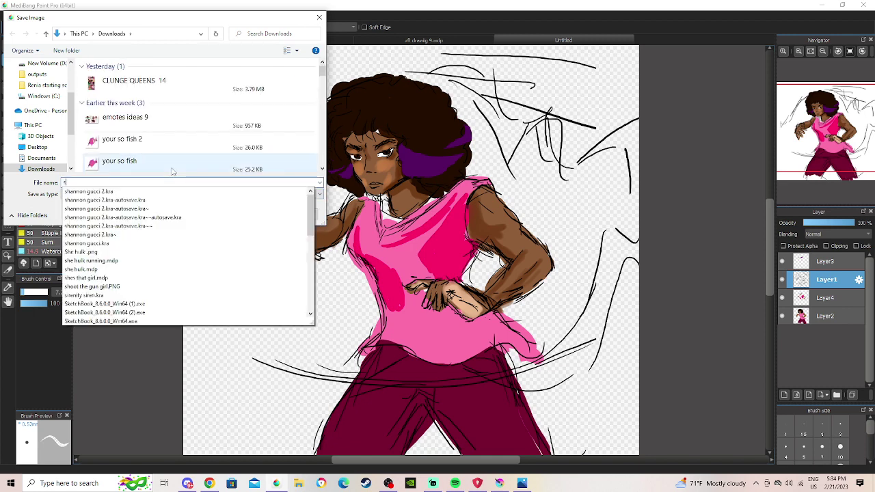
type("efi")
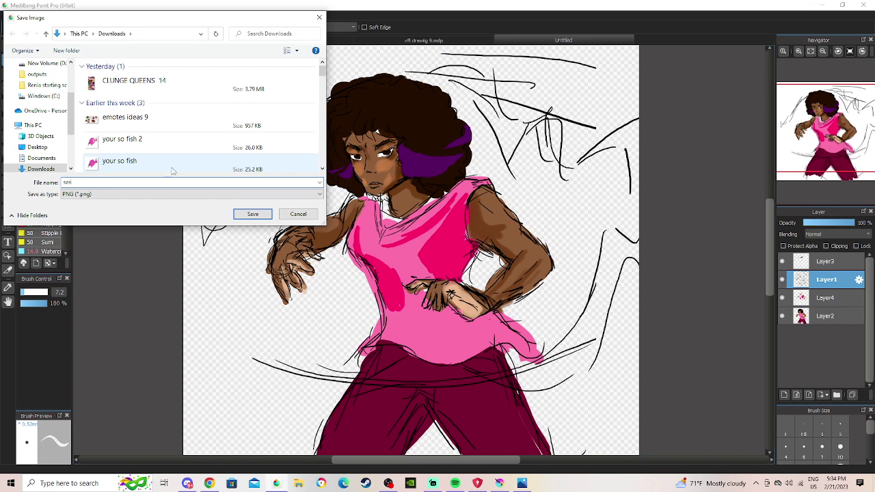
left_click(253, 214)
left_click(500, 252)
left_click(454, 273)
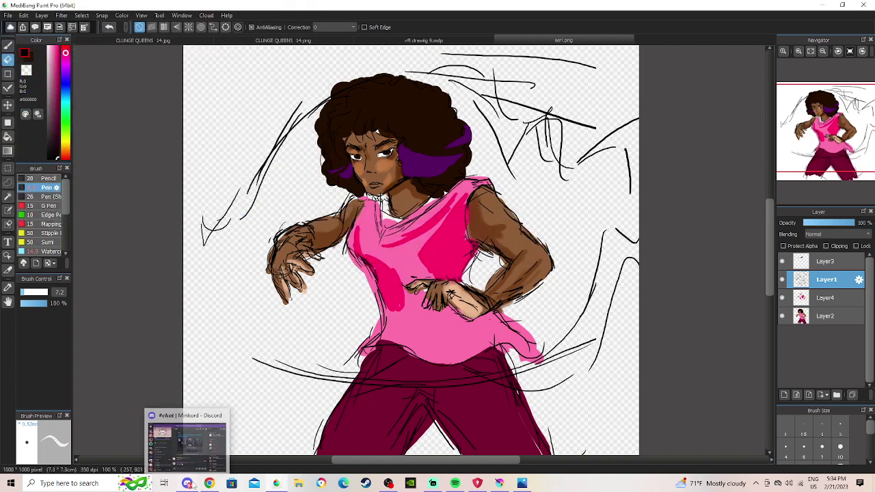
Toggle Layer1's visibility off and on to compare the upper body with and without its sketch lines.
mouse_move(210, 486)
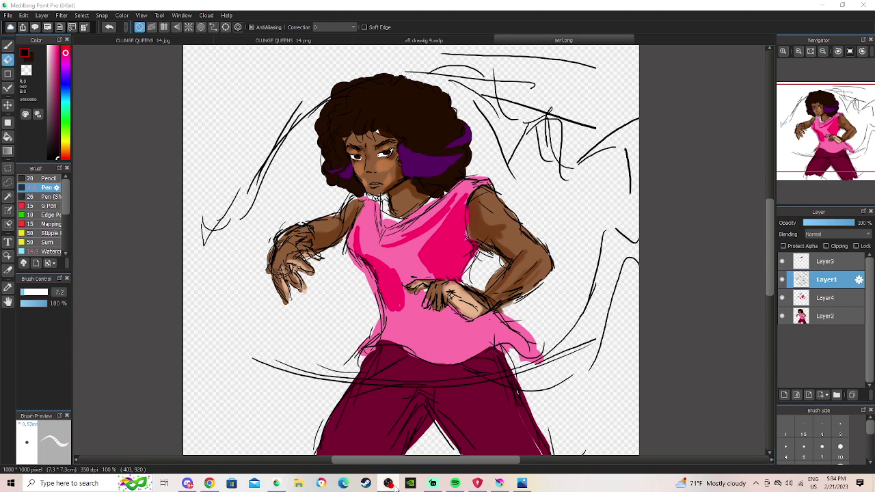
scroll(430, 164, "up", 1)
scroll(430, 164, "down", 2)
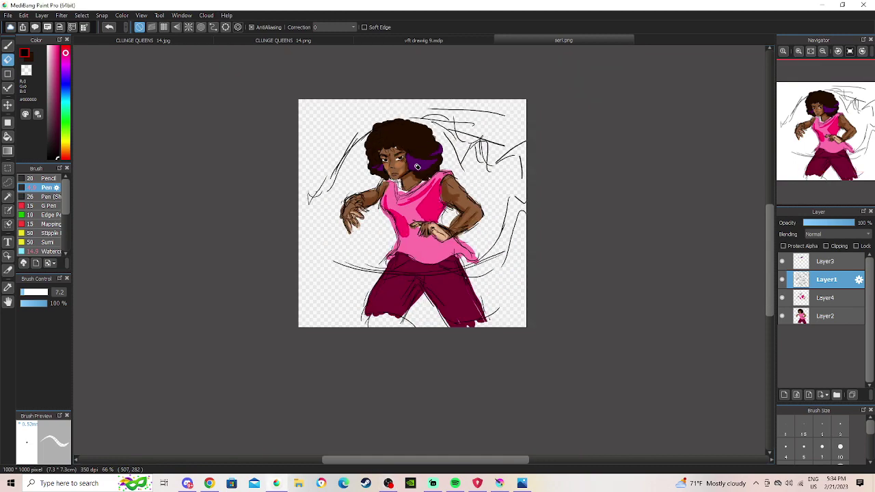
scroll(430, 164, "up", 3)
left_click(780, 284)
left_click(780, 284)
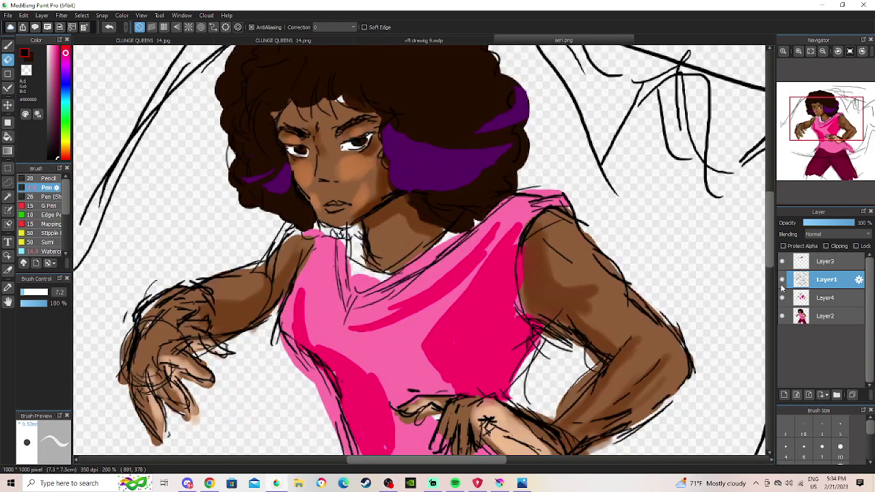
Erase the stray hair strokes across the forehead and ink small curls along the hairline with the Pen on Layer1.
left_click(8, 302)
left_click_drag(132, 246, 171, 278)
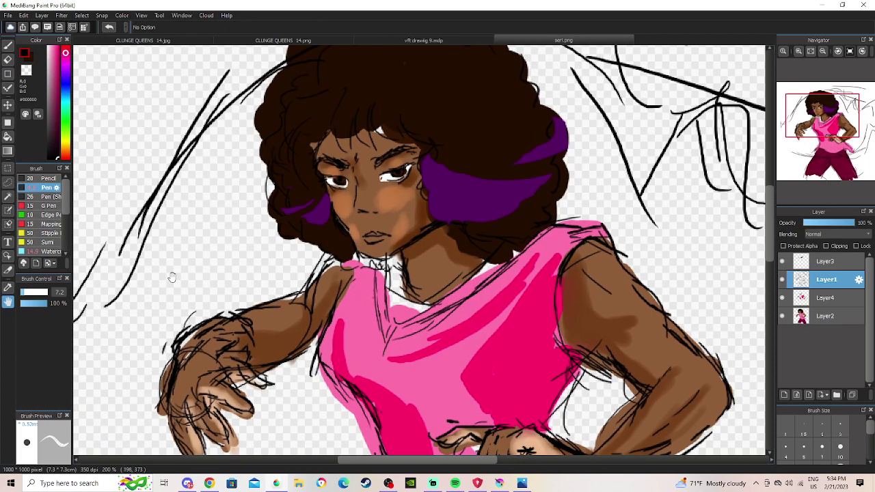
left_click(8, 60)
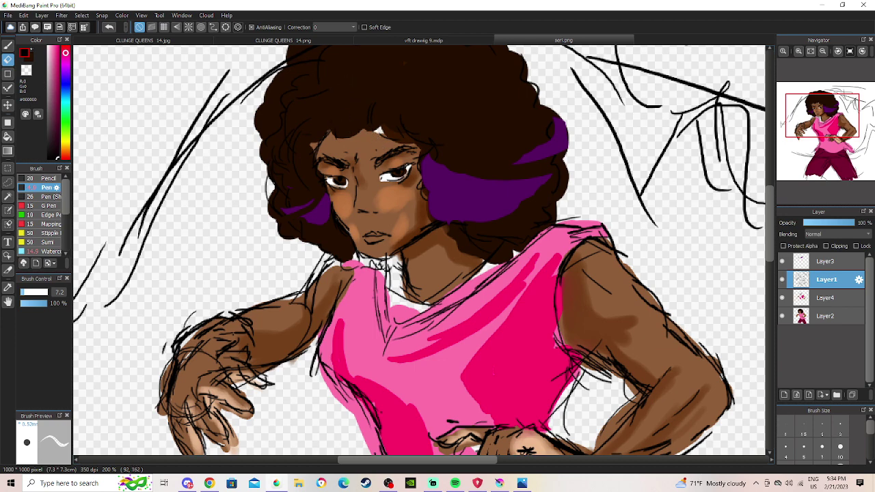
key("b")
left_click_drag(336, 135, 365, 129)
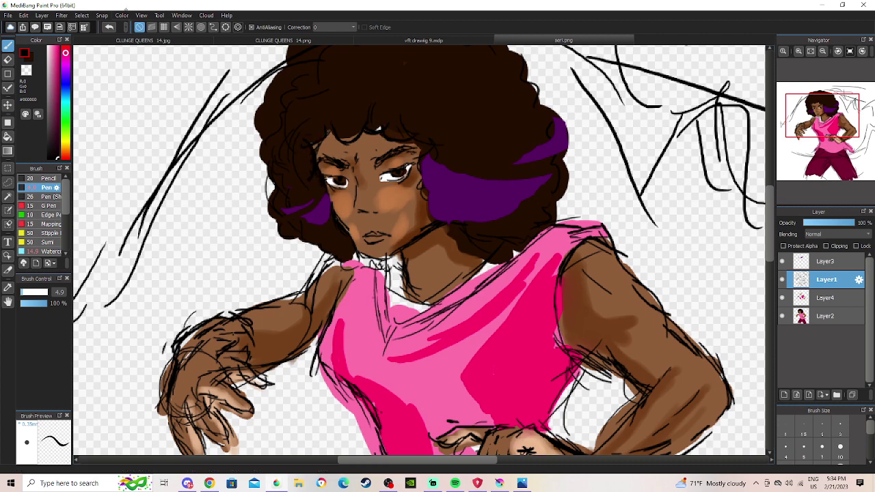
Open the saved seri.png from Downloads as a second document, then return to the layered drawing with Layer2 active.
left_click(802, 323)
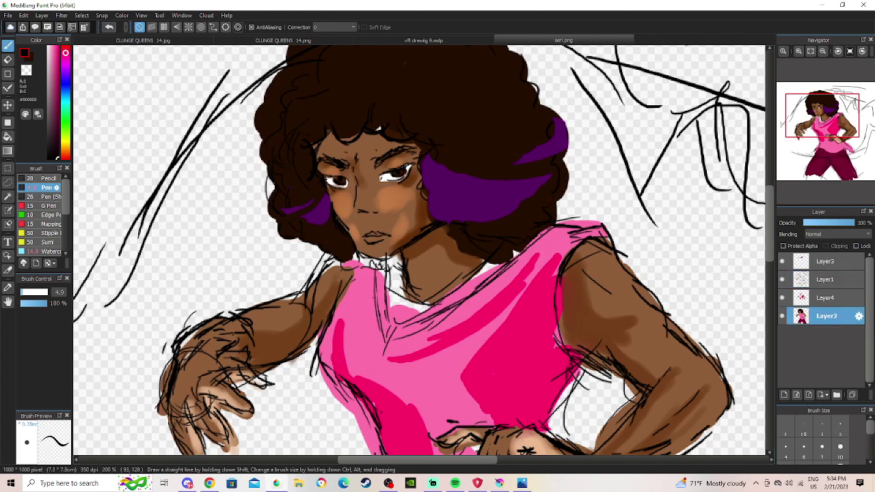
left_click(8, 15)
left_click(123, 80)
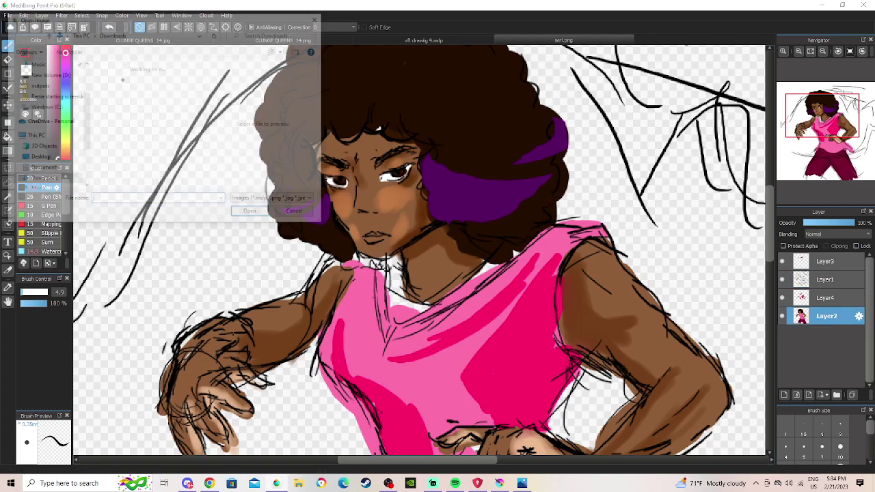
left_click(147, 85)
double_click(135, 86)
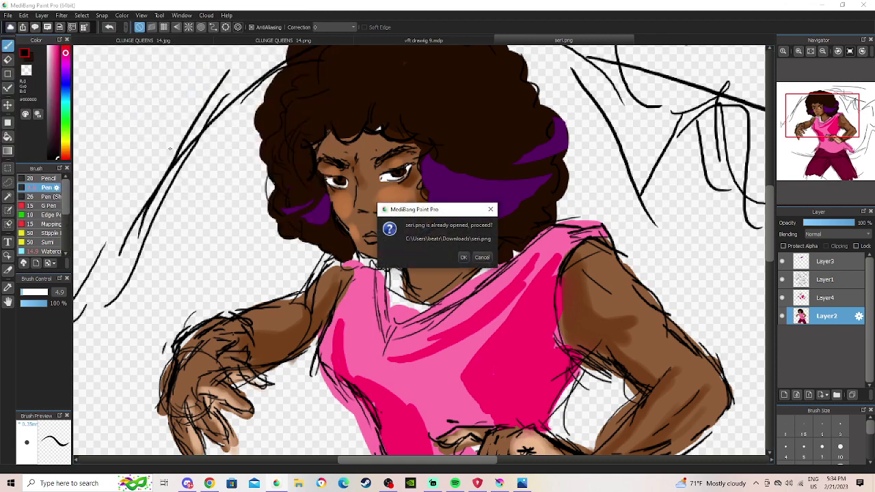
left_click(463, 257)
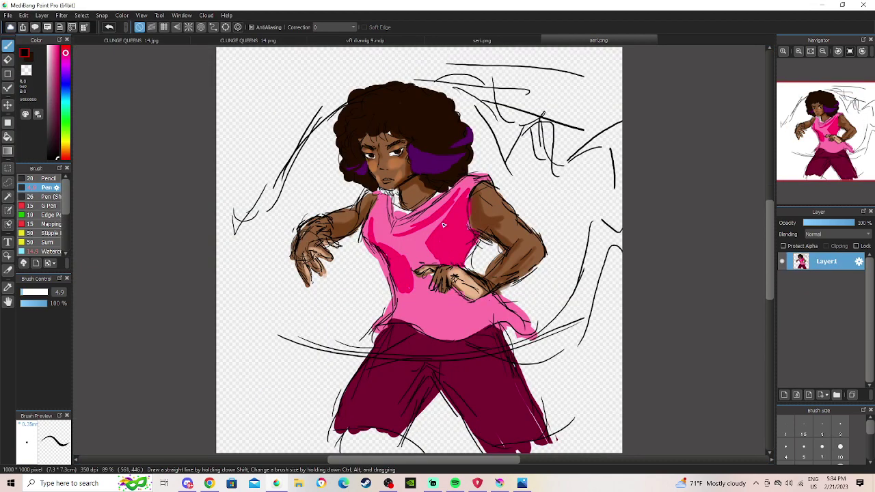
left_click(482, 40)
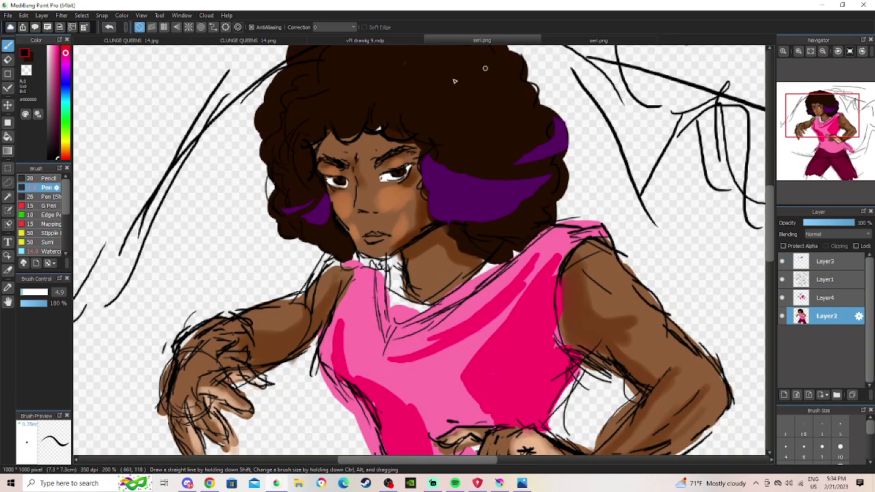
Sample the light brown highlight color from the cheek and compare the whole figure with the flattened seri.png copy.
key("i")
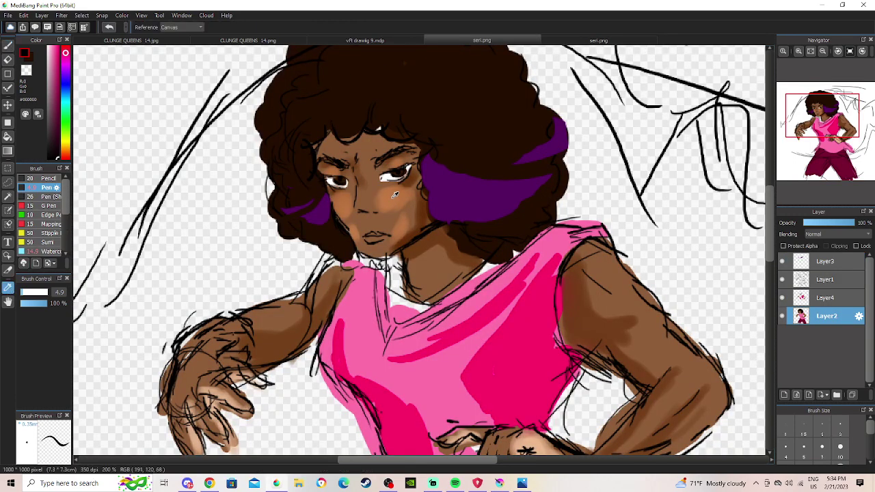
left_click(394, 196)
left_click(824, 54)
left_click(825, 53)
left_click_drag(821, 145, 827, 132)
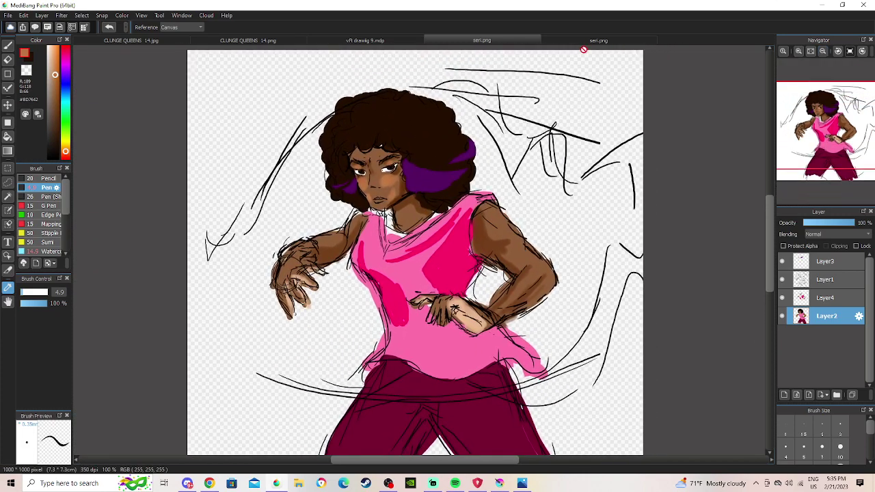
left_click(582, 40)
left_click(519, 41)
key("b")
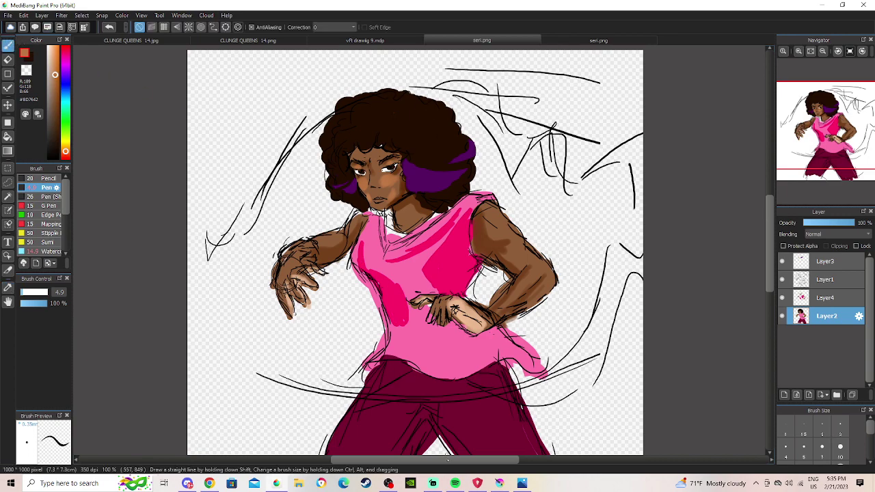
Switch to Spotify to check the music playback.
left_click(455, 484)
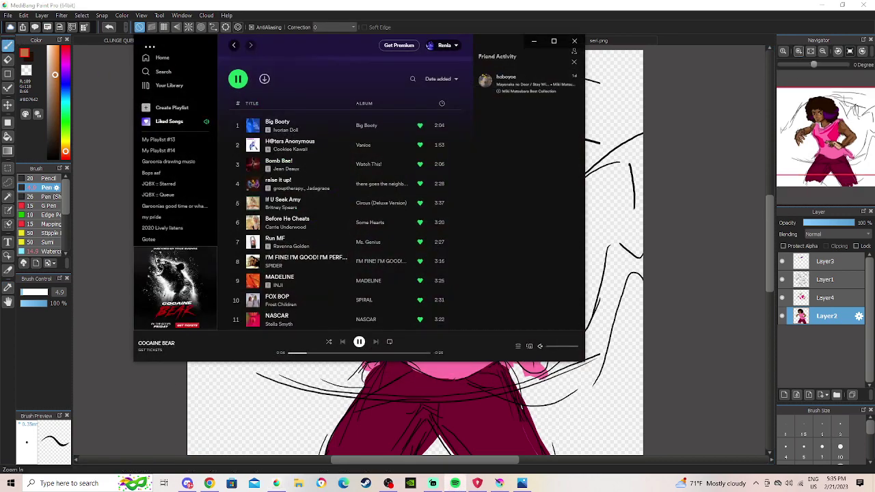
Paint soft highlights on the neck on Layer2 using the Watercolor brush at size 15.
left_click(798, 52)
mouse_move(812, 125)
left_mouse_down()
mouse_move(805, 125)
mouse_move(816, 121)
left_mouse_up()
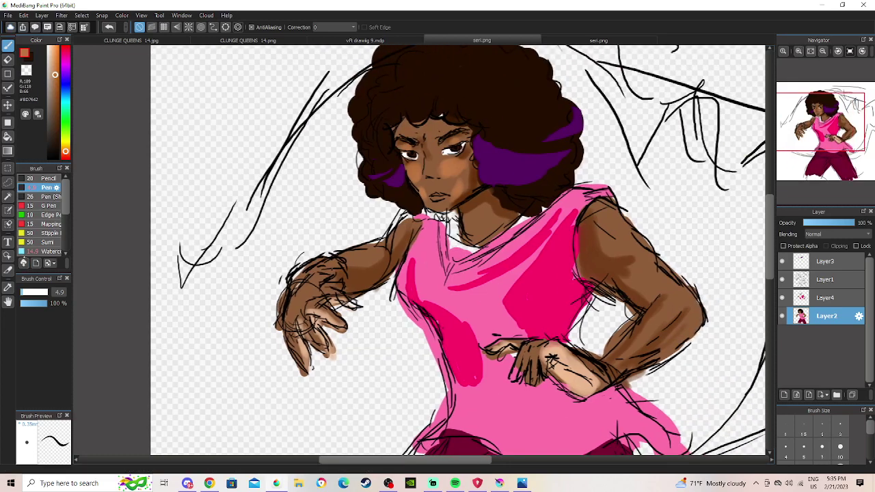
left_click(33, 292)
scroll(56, 233, "down", 3)
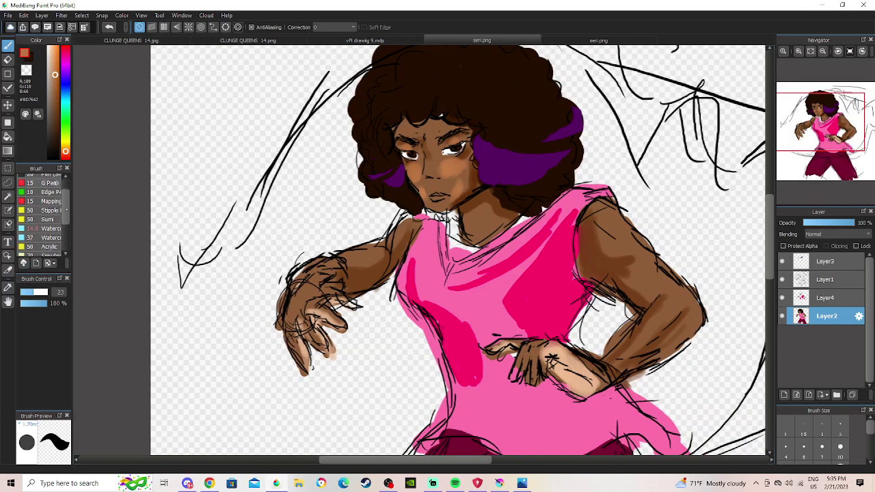
left_click(51, 216)
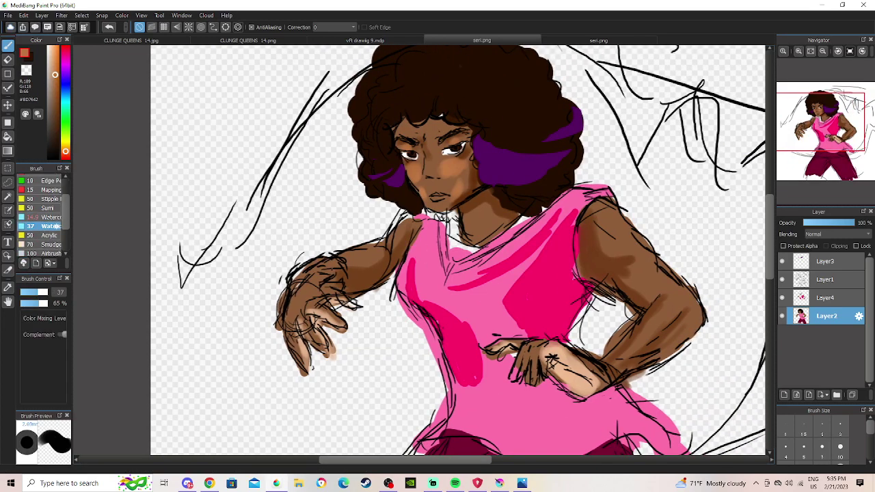
left_click(33, 292)
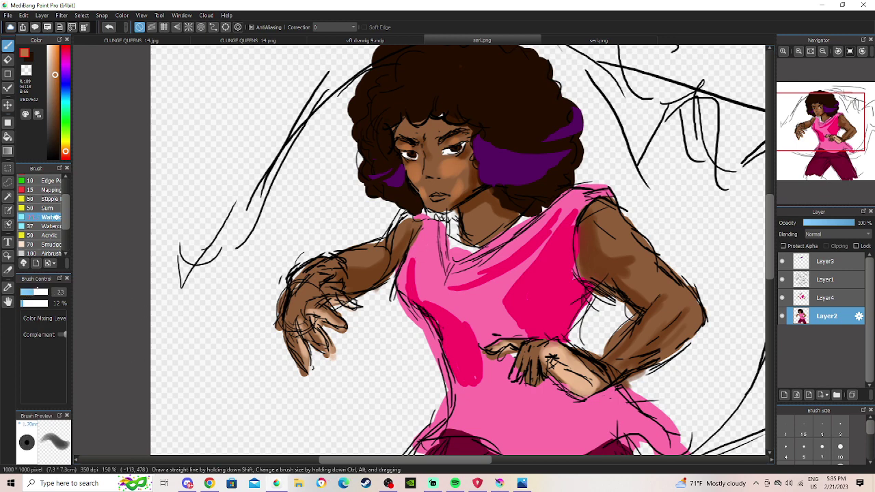
left_click(31, 292)
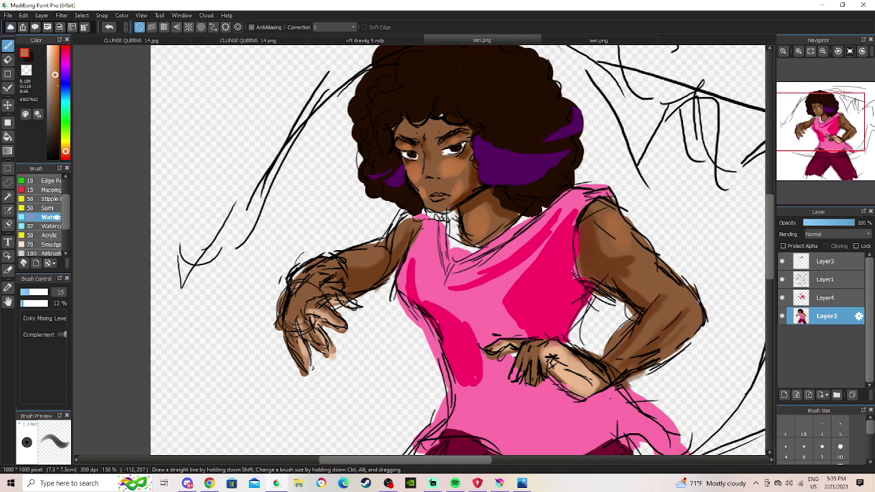
Brighten the arms with orange-brown #D06E1E highlights on Layer2, using the Watercolor brush at size 21.
left_click_drag(58, 66, 57, 67)
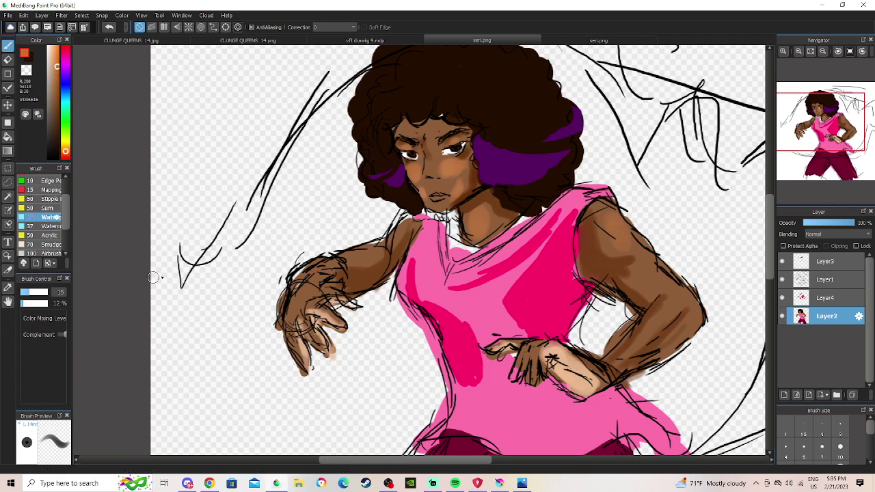
left_click(33, 292)
left_click_drag(32, 292, 31, 292)
mouse_move(611, 235)
left_mouse_down()
mouse_move(664, 285)
mouse_move(654, 283)
mouse_move(678, 313)
mouse_move(648, 329)
mouse_move(674, 311)
left_mouse_up()
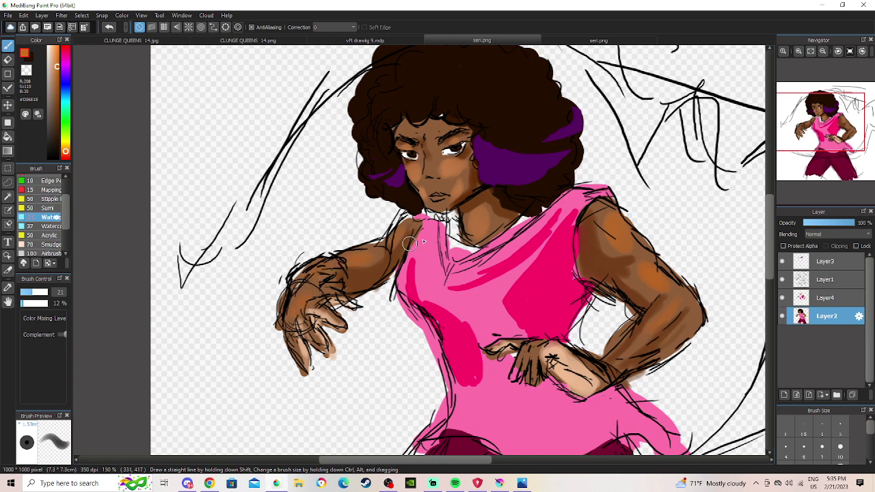
Set the drawing color to pink #FF72AA, the eraser size to 13.4 and the brush to the Pen at size 12.6.
scroll(579, 185, "down", 3)
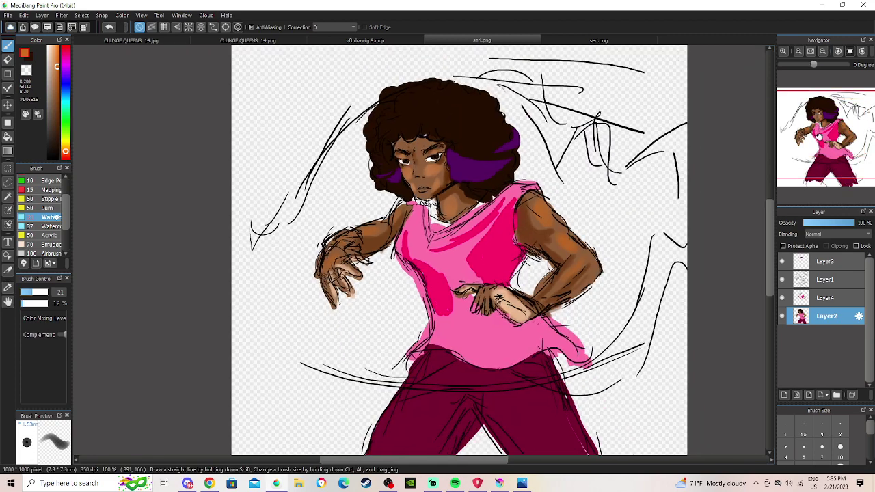
left_click(8, 288)
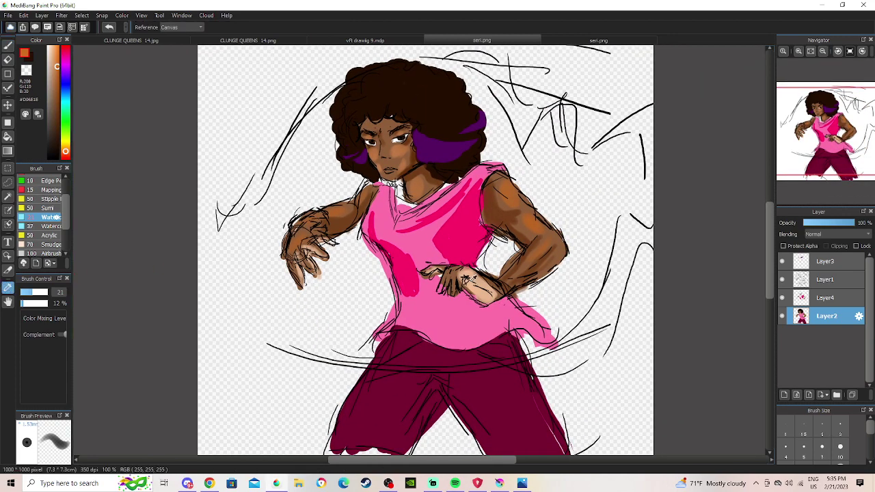
left_click(431, 232)
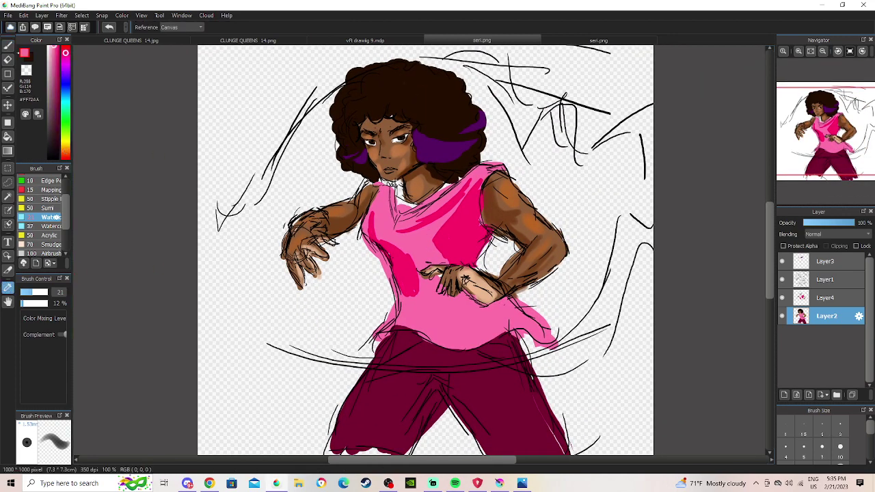
key("b")
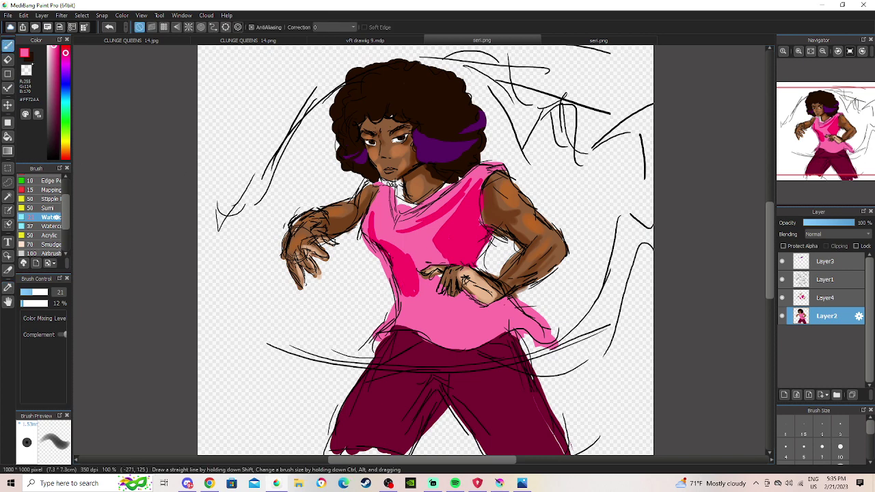
key("e")
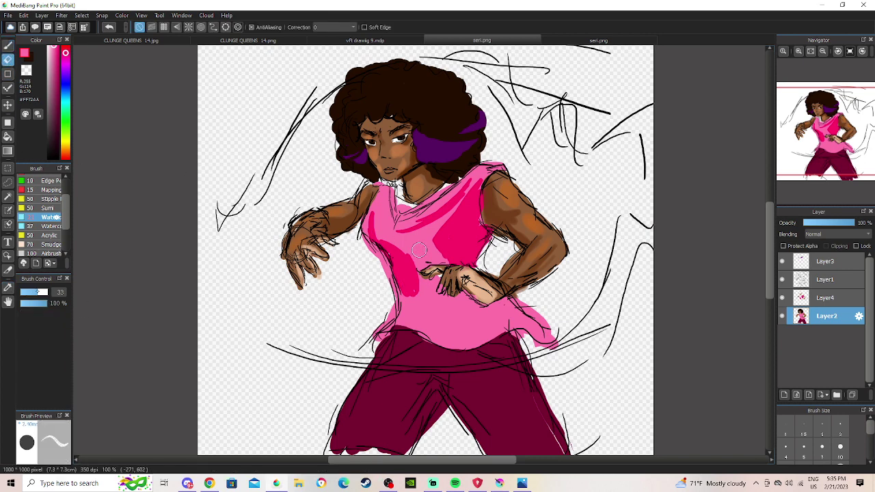
left_click(27, 291)
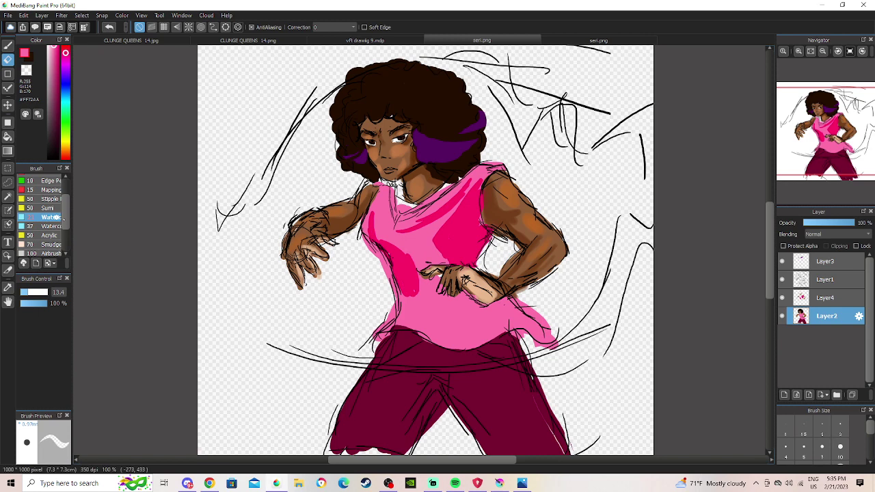
scroll(56, 217, "up", 2)
left_click(48, 187)
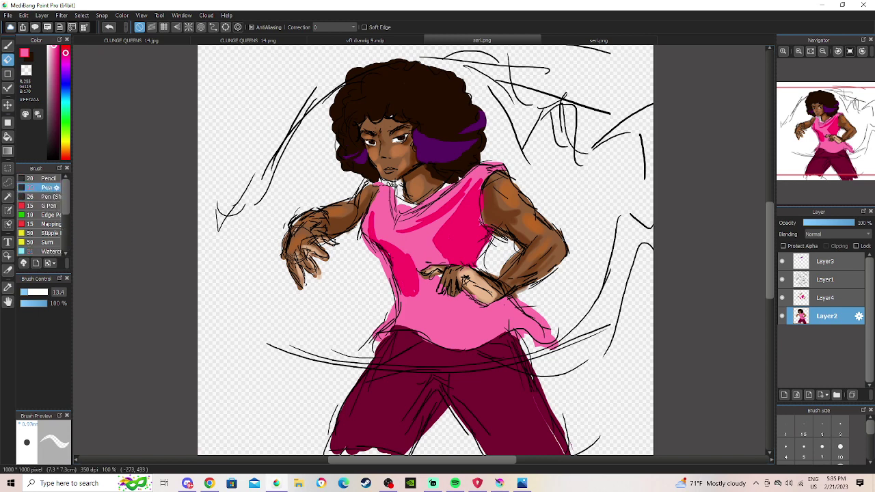
key("b")
left_click(26, 292)
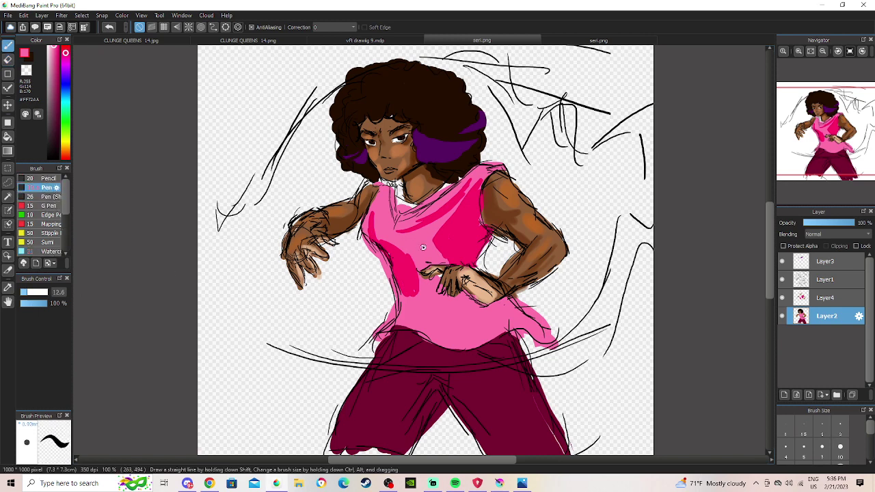
Erase stray color on Layer2 and extra sketch lines on Layer1 along the left side of the pink top.
key("e")
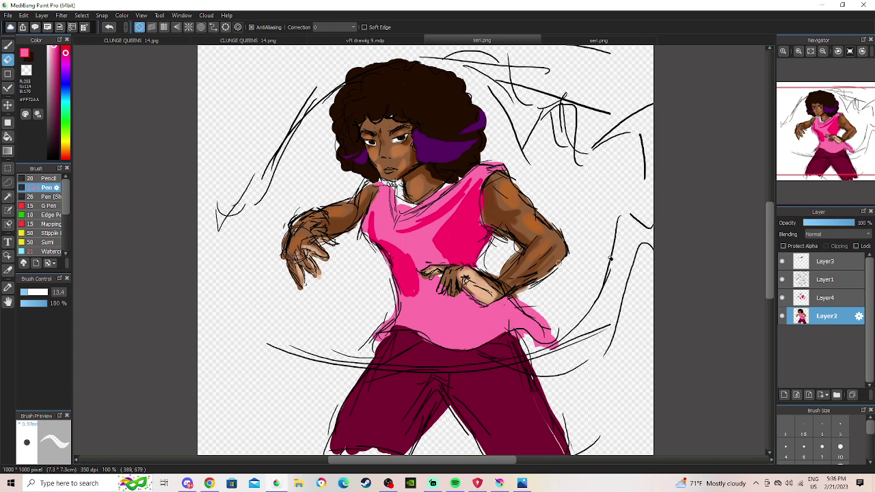
left_click(826, 279)
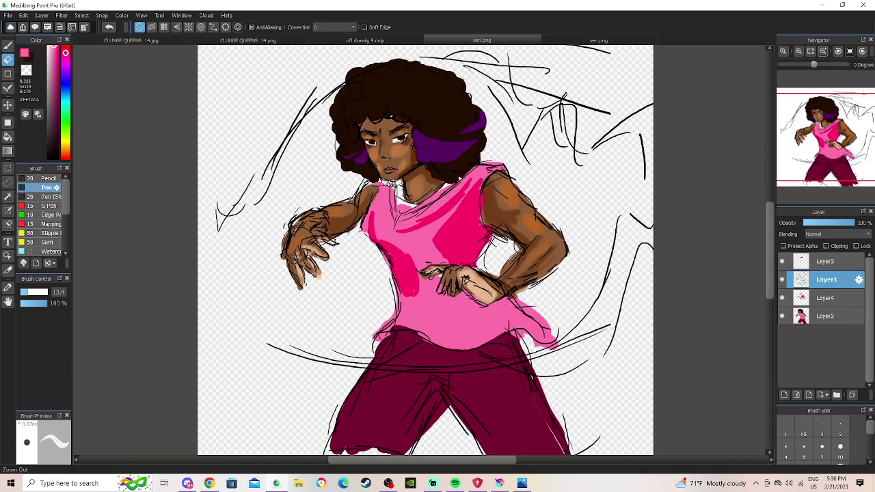
left_click(822, 51)
left_click_drag(831, 181, 822, 143)
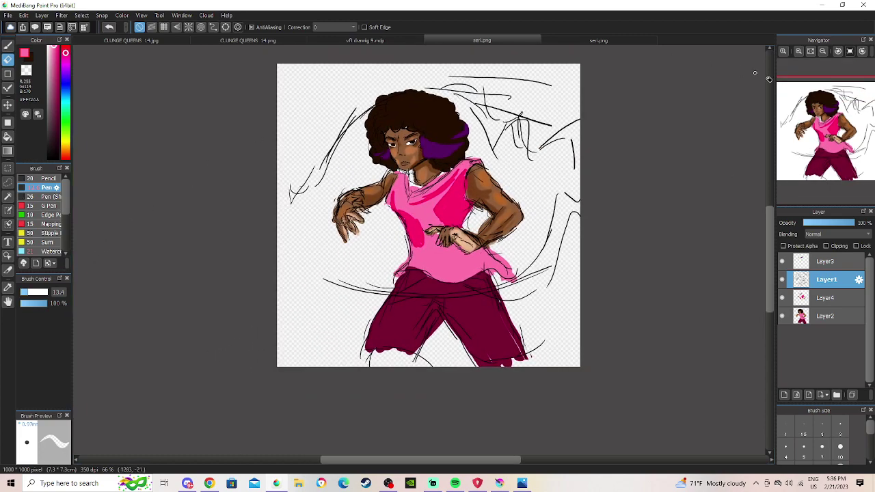
Toggle the visibility of Layer2 and Layer4 off and on to identify which layer holds the top's dark pink shading.
left_click(798, 51)
left_click_drag(838, 147, 842, 157)
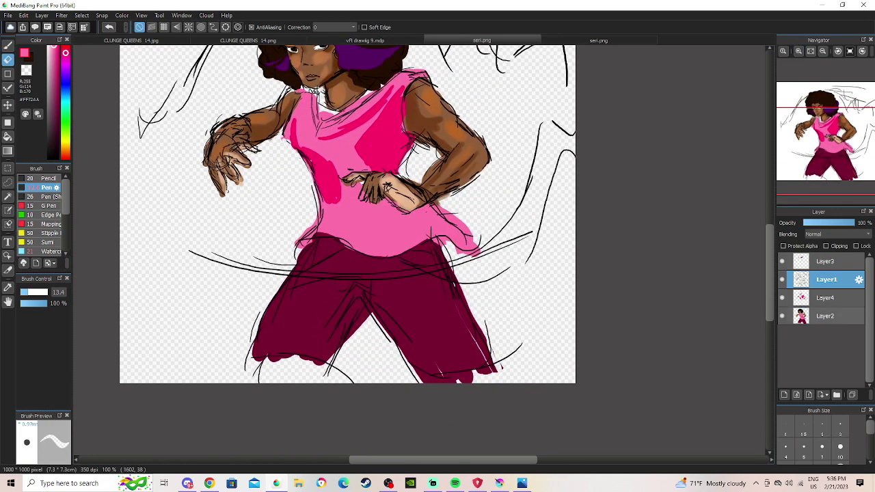
left_click(783, 316)
left_click(783, 317)
left_click(783, 317)
left_click(783, 317)
left_click(782, 298)
left_click(783, 298)
left_click(783, 298)
left_click(782, 298)
Erase diagonal fold streaks into the dark pink chest shading of the top on Layer4.
left_click(801, 298)
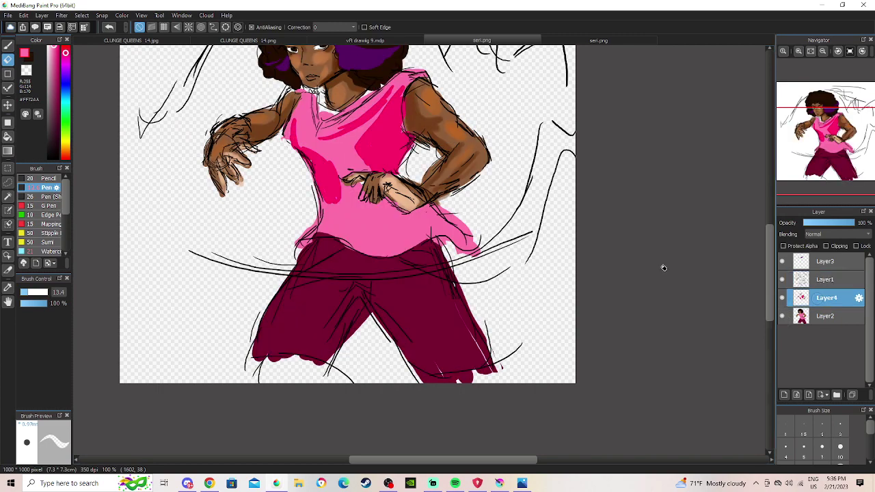
key("b")
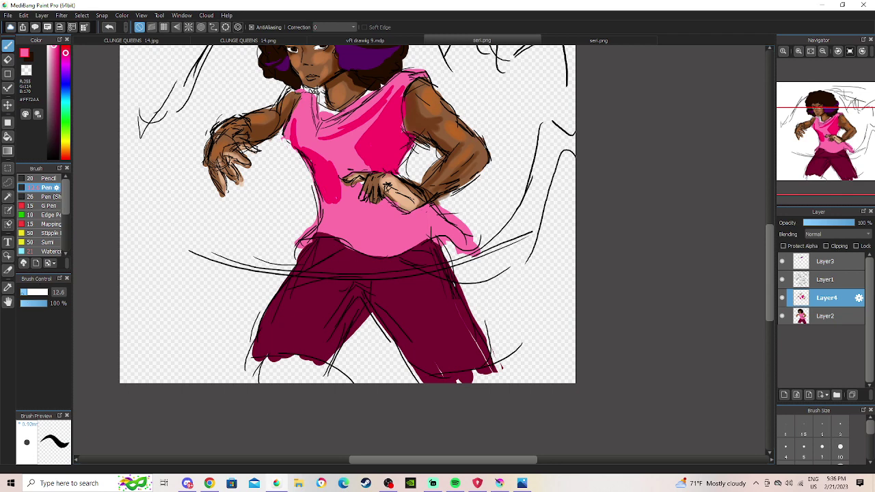
key("e")
mouse_move(360, 150)
left_mouse_down()
mouse_move(391, 110)
mouse_move(345, 164)
mouse_move(395, 129)
mouse_move(351, 162)
mouse_move(397, 135)
mouse_move(361, 177)
mouse_move(399, 155)
mouse_move(375, 179)
left_mouse_up()
left_click(822, 51)
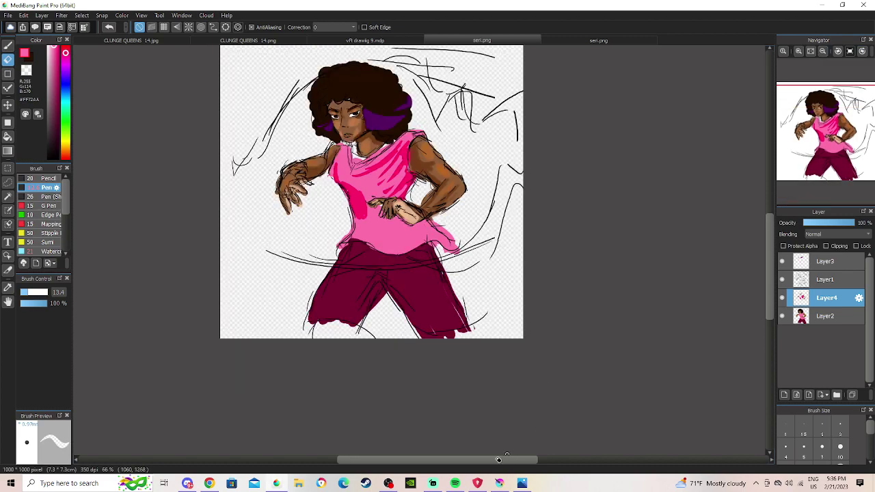
Bring up Spotify to check what is playing.
left_click(455, 482)
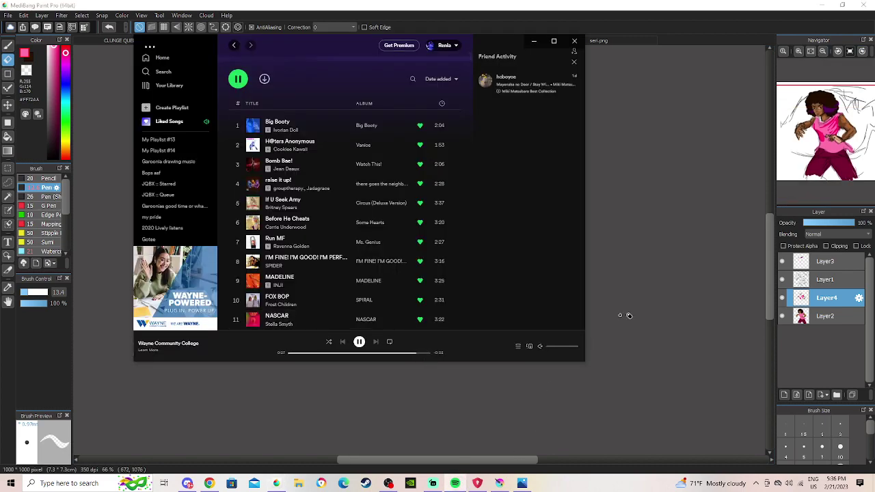
Paint dark pink shading strokes on the top's left shoulder and collar on Layer4, using the color sampled from the existing chest shading.
left_click(590, 343)
left_click(798, 51)
left_click_drag(845, 137, 827, 128)
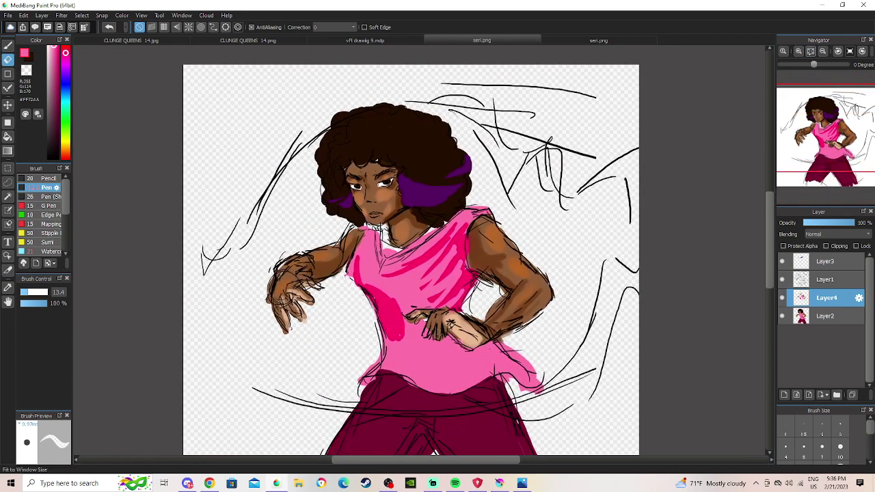
left_click(798, 51)
left_click(799, 51)
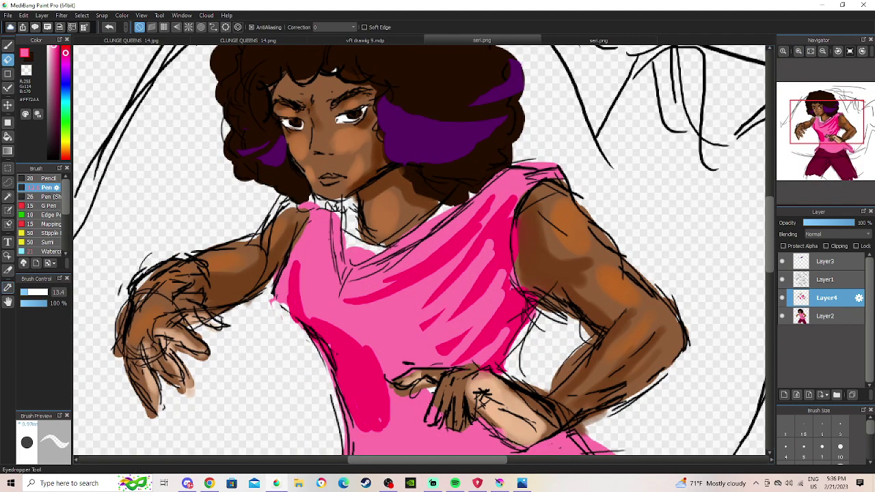
left_click(8, 289)
left_click(504, 226)
left_click(8, 45)
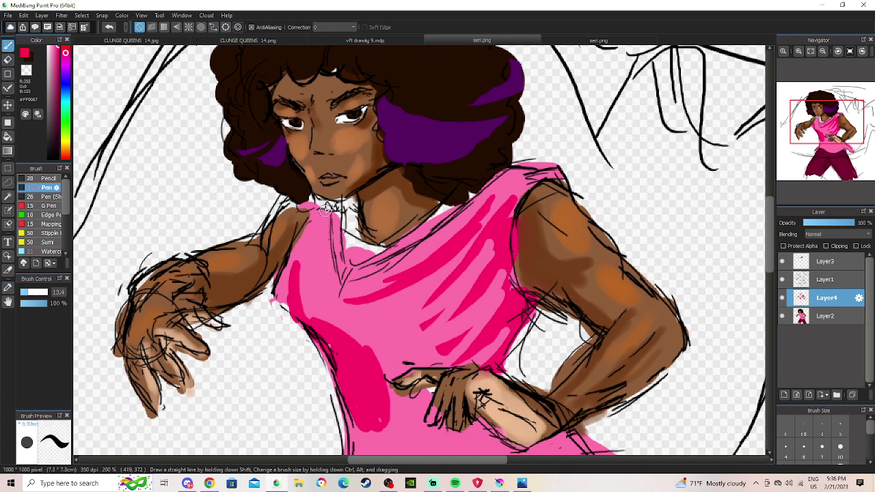
left_click_drag(320, 204, 338, 306)
left_click_drag(316, 198, 335, 308)
mouse_move(312, 214)
left_mouse_down()
mouse_move(323, 281)
mouse_move(315, 202)
mouse_move(336, 210)
mouse_move(335, 250)
left_mouse_up()
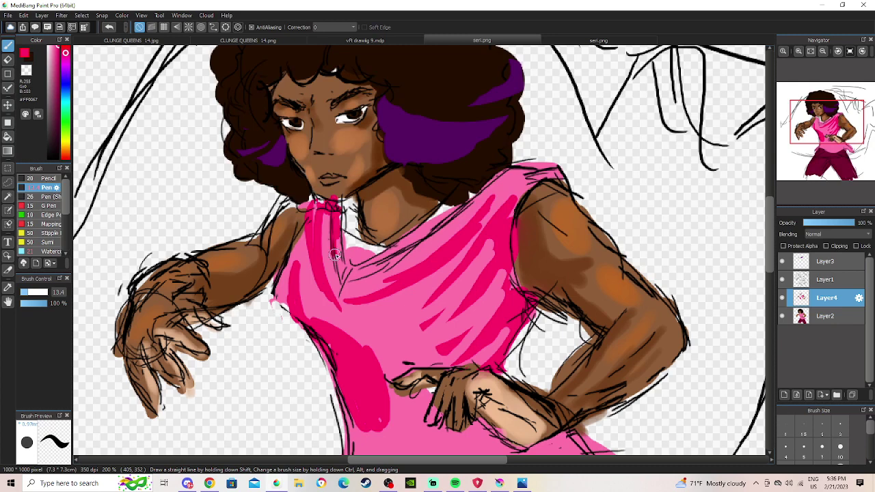
mouse_move(339, 205)
left_mouse_down()
mouse_move(309, 202)
mouse_move(305, 273)
left_mouse_up()
Draw a black fold line at the top's left waist on Layer1 with a 5.6 Pen brush.
left_click(823, 262)
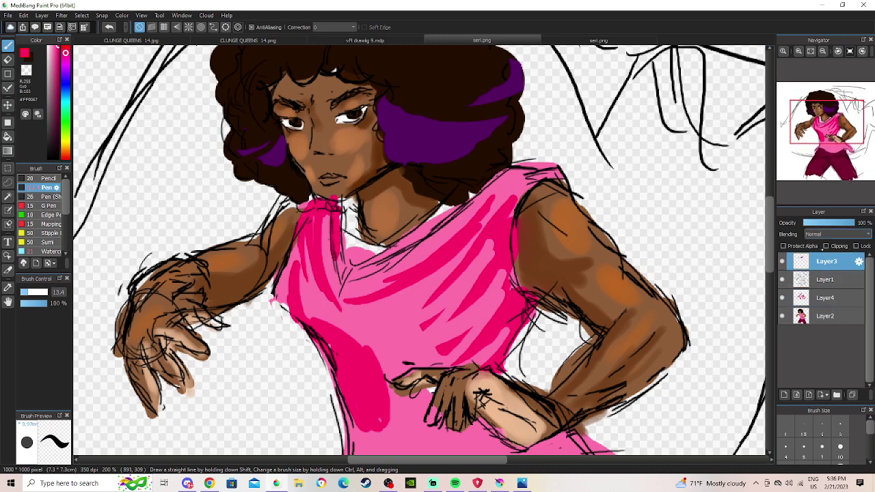
left_click(823, 279)
left_click(823, 52)
left_click(823, 51)
left_click_drag(823, 130, 820, 142)
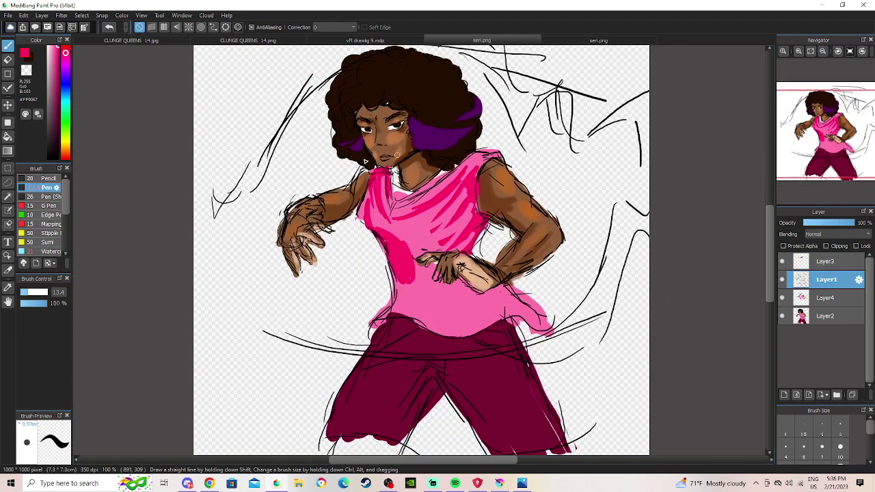
left_click_drag(51, 139, 62, 165)
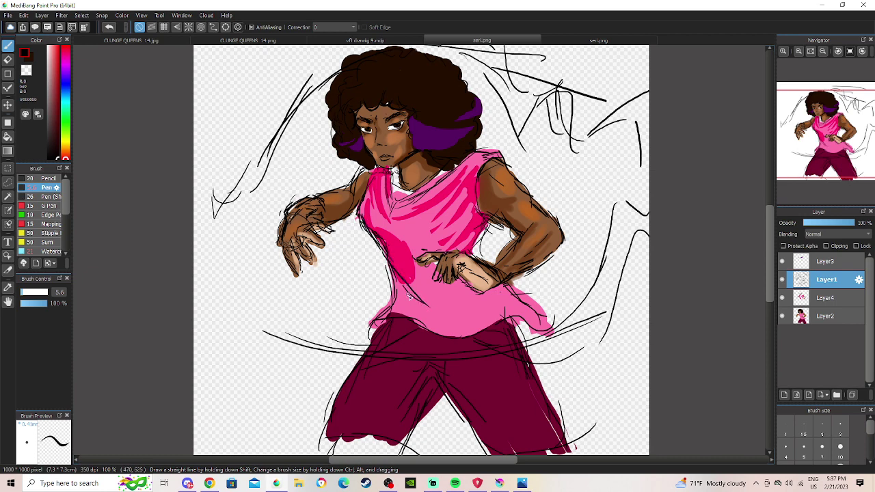
left_click(823, 51)
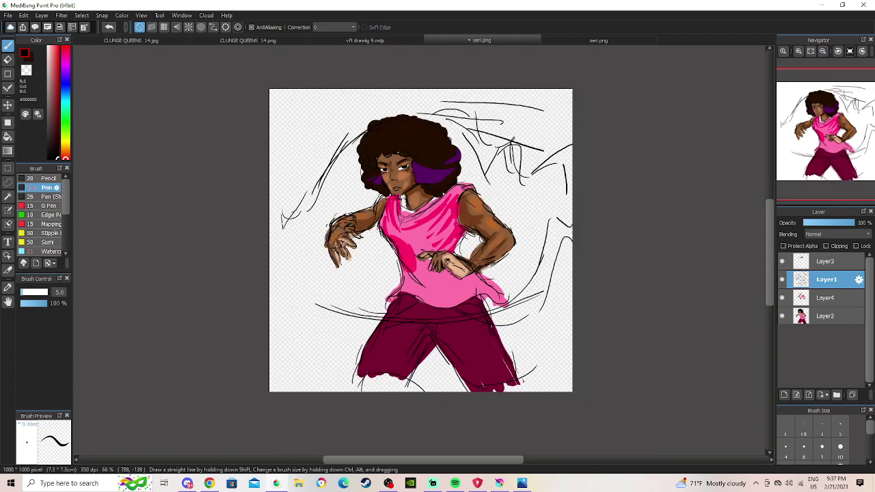
left_click(799, 52)
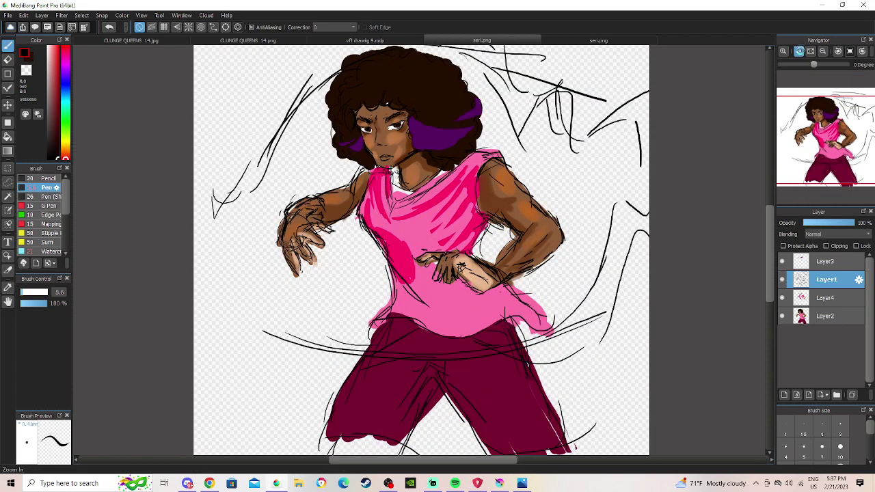
Reinforce the outer outline of the bent arm on the right with black strokes on Layer1.
left_click(798, 51)
left_click_drag(832, 113, 844, 124)
mouse_move(415, 231)
left_mouse_down()
mouse_move(441, 274)
mouse_move(486, 302)
mouse_move(521, 355)
left_mouse_up()
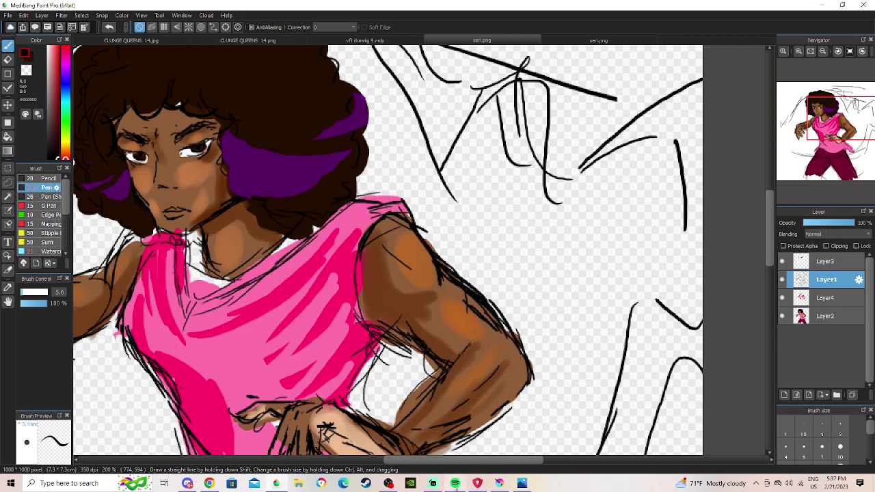
Switch to Spotify to check what is playing and return to the drawing.
left_click(455, 483)
left_click(499, 363)
left_click(455, 483)
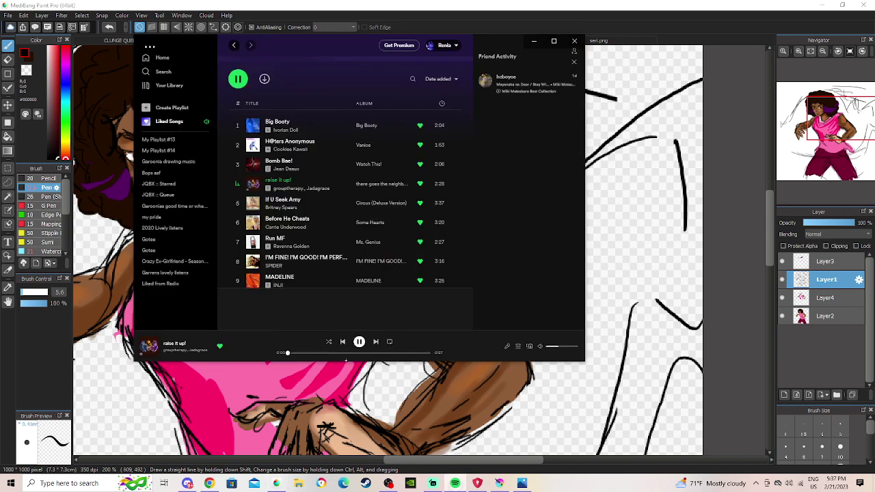
left_click(430, 374)
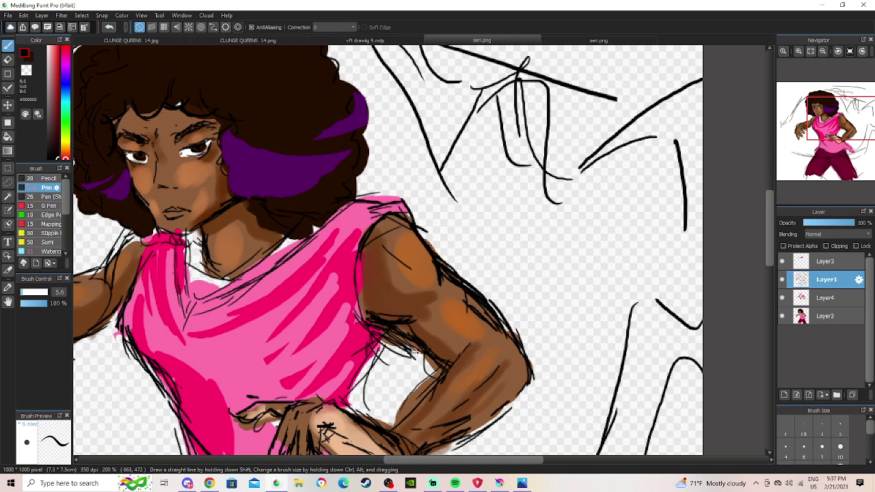
Strengthen the black outline along the underside of the bent arm on Layer1.
left_click_drag(419, 346, 445, 375)
left_click(823, 51)
left_click_drag(830, 136, 840, 146)
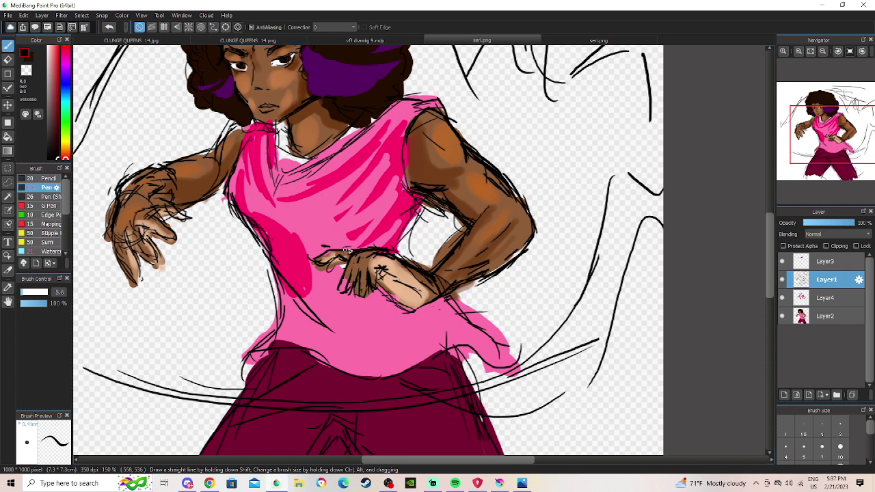
Erase the loose sketch lines in the gap between the bent arm and the torso on Layer1.
key("e")
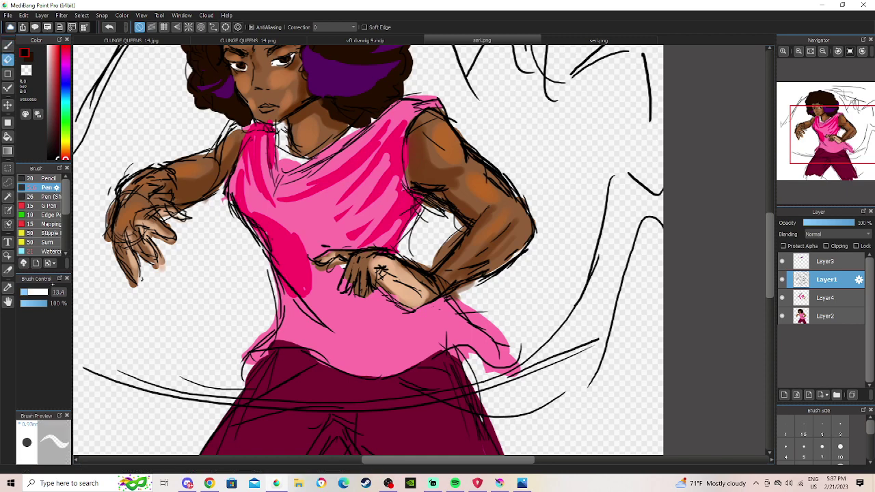
left_click(782, 298)
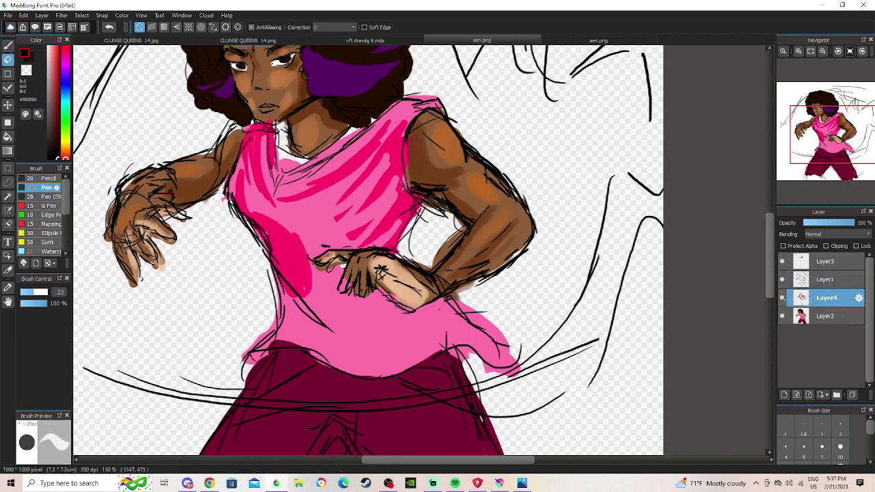
left_click(783, 299)
left_click(783, 298)
left_click(792, 315)
left_click(784, 316)
left_click(783, 315)
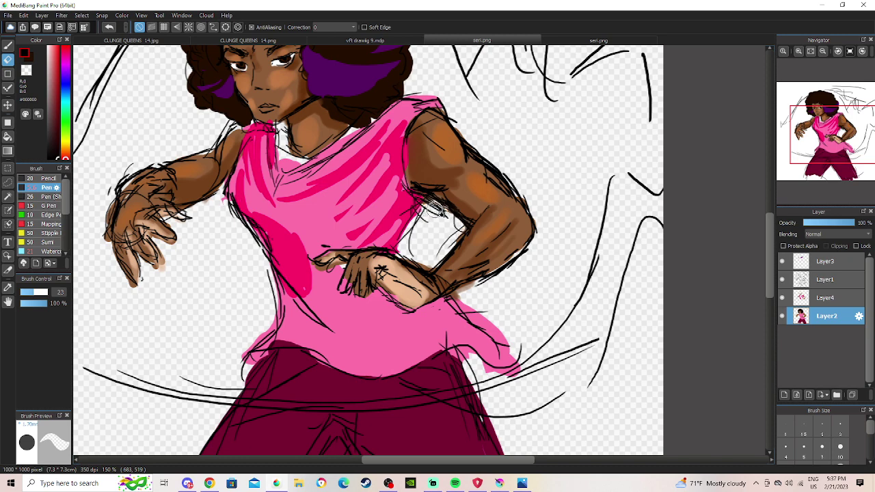
left_click(825, 278)
key("bracketleft")
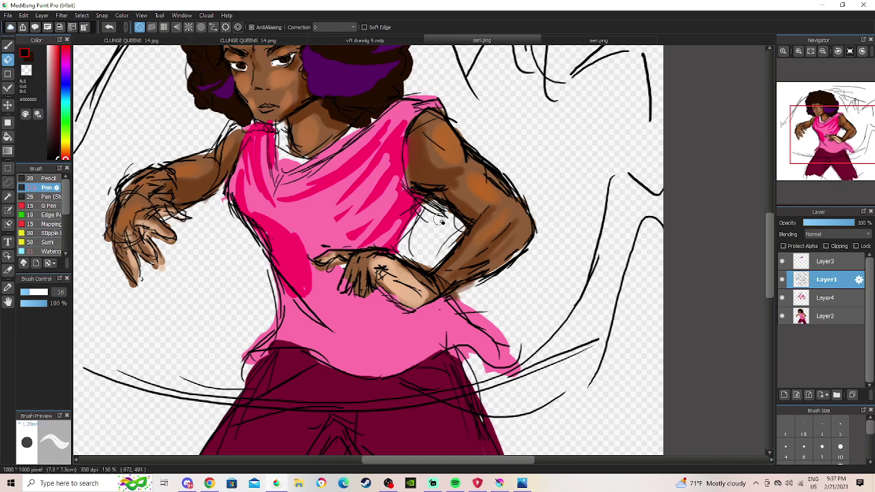
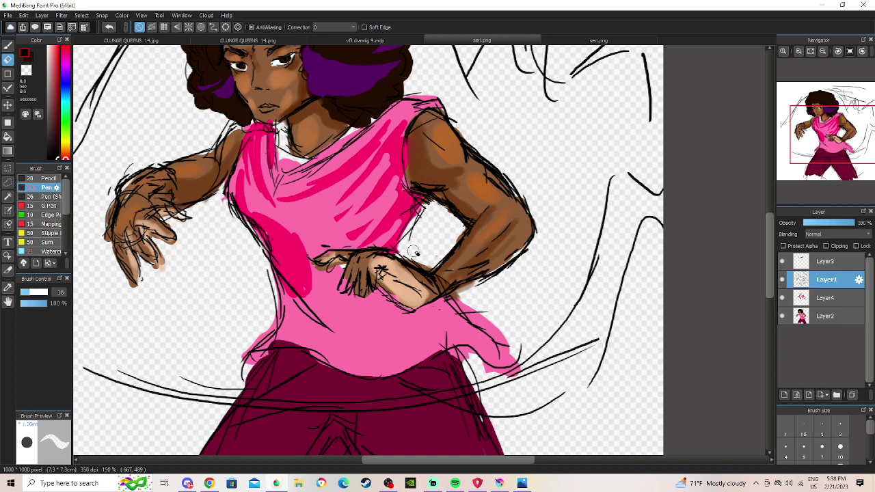
Outline the top's right side and flared hem in black on Layer1, and erase the extra sketch lines around the hem.
key("p")
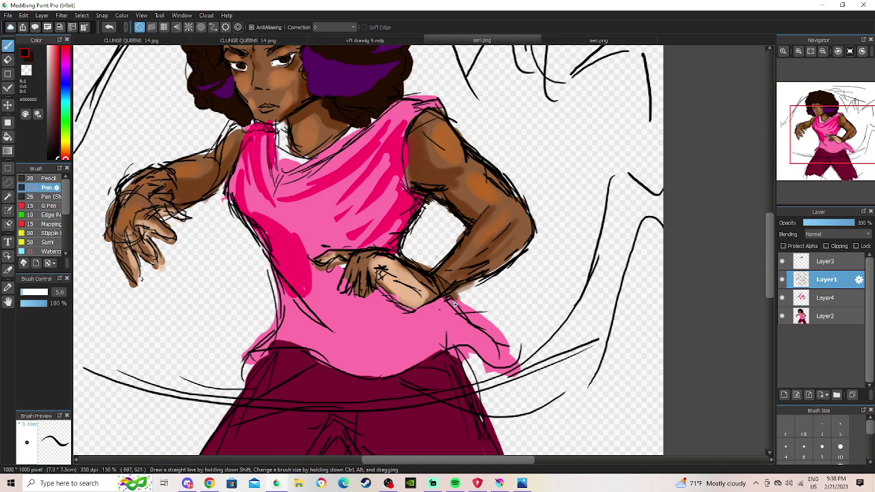
left_click_drag(449, 293, 537, 385)
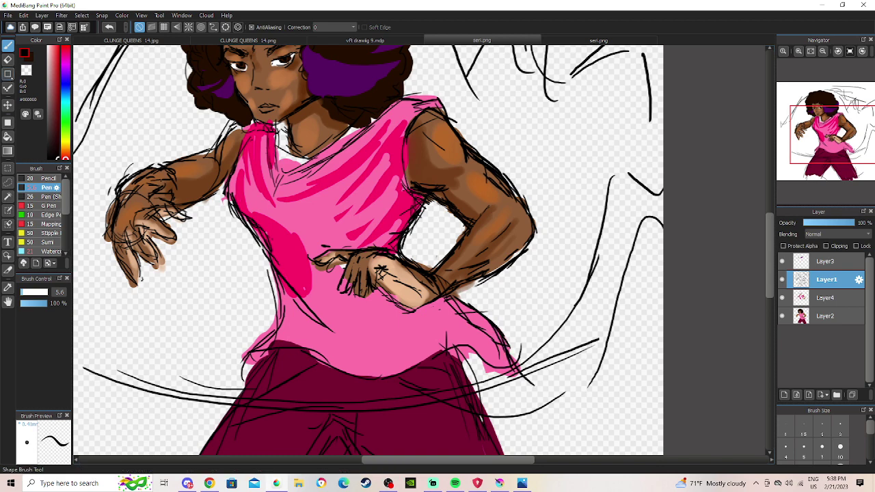
key("e")
left_click_drag(29, 292, 35, 292)
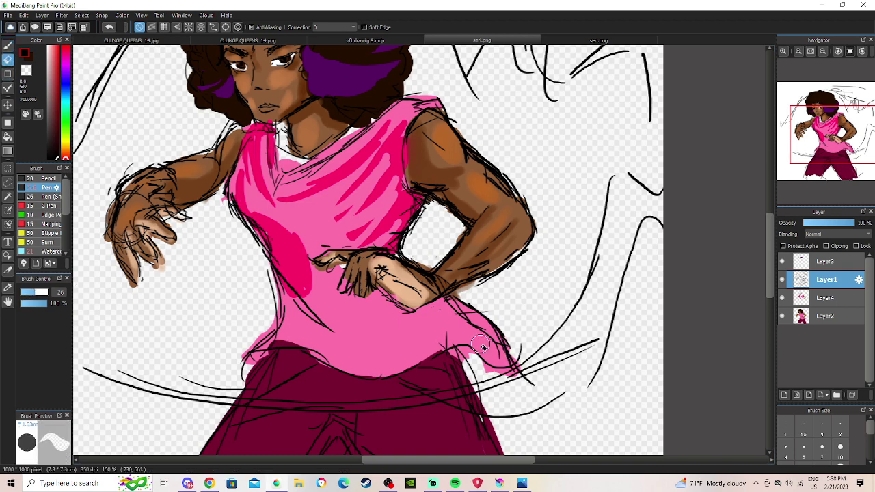
left_click(28, 292)
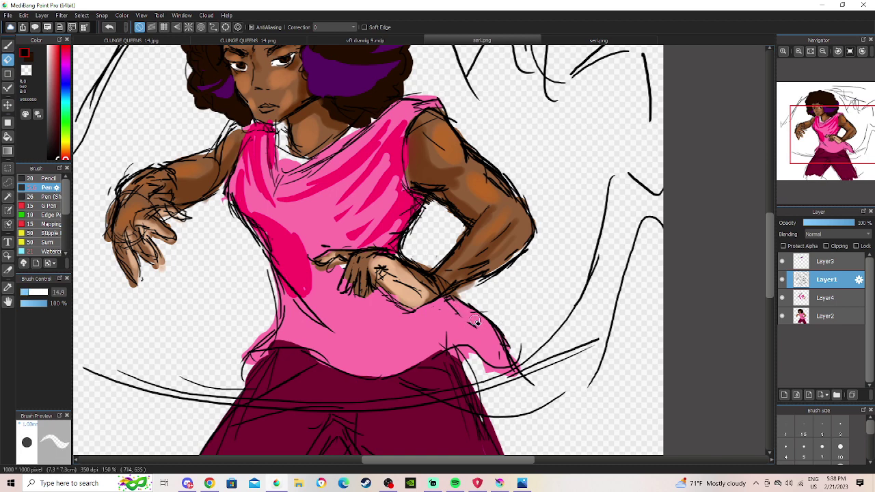
mouse_move(511, 337)
left_mouse_down()
mouse_move(529, 375)
mouse_move(523, 358)
mouse_move(526, 375)
mouse_move(520, 366)
mouse_move(499, 376)
mouse_move(482, 368)
mouse_move(524, 373)
mouse_move(502, 382)
left_mouse_up()
Erase the stray pink spilling past the outline of the flared hem on Layer2.
left_click(825, 316)
mouse_move(822, 127)
left_mouse_down()
mouse_move(814, 118)
mouse_move(838, 140)
left_mouse_up()
left_click(822, 52)
left_click(822, 52)
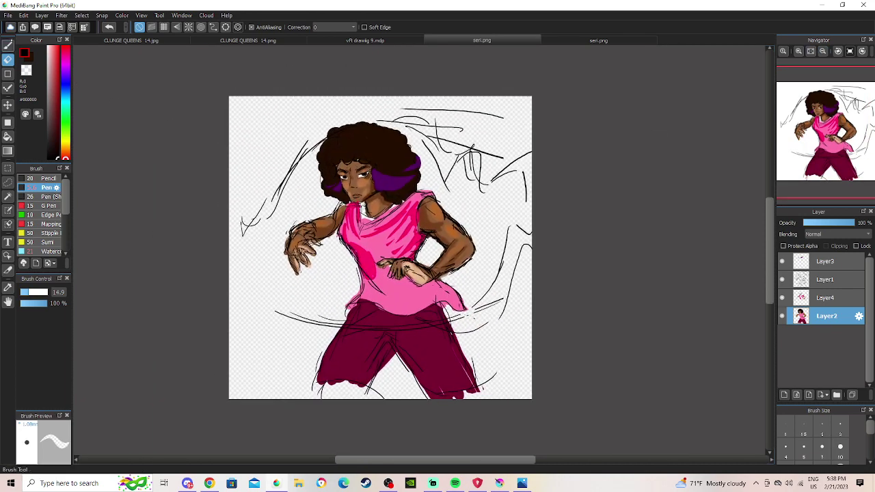
Save the drawing to seri.png as a transparent PNG, accepting the loss of layers.
left_click(8, 15)
left_click(39, 126)
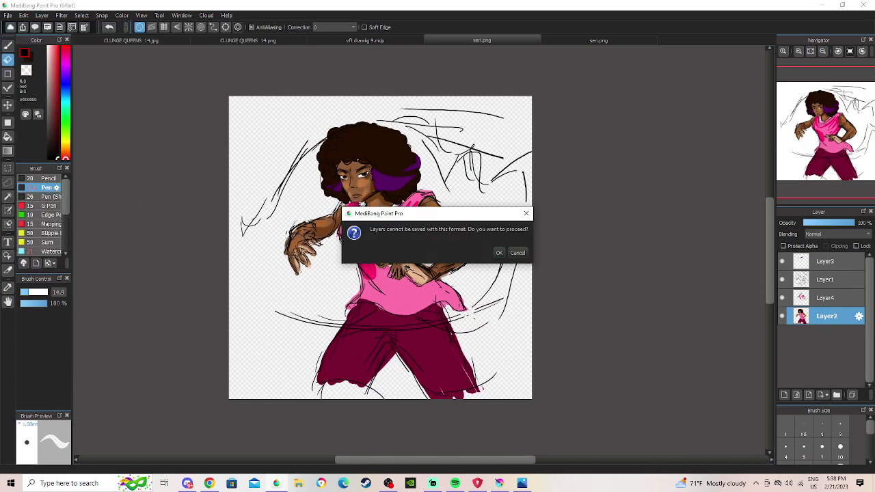
left_click(498, 253)
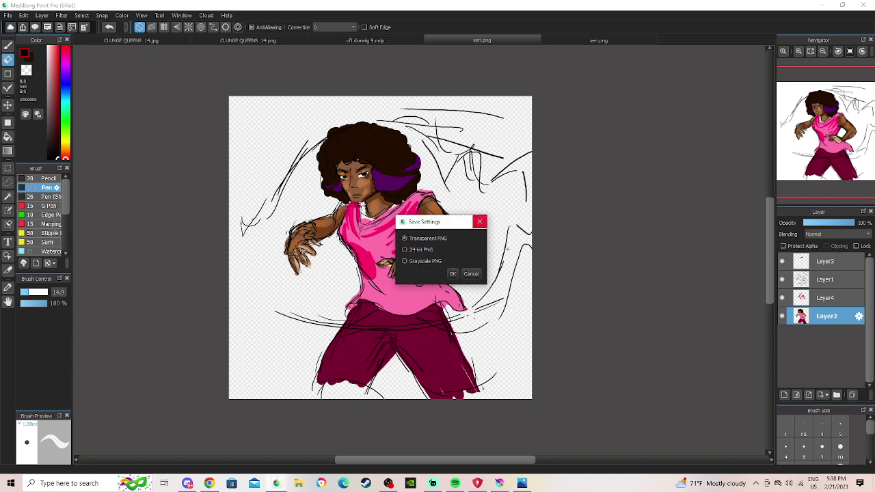
left_click(452, 273)
Open the flattened seri.png from Downloads as another document.
left_click(7, 15)
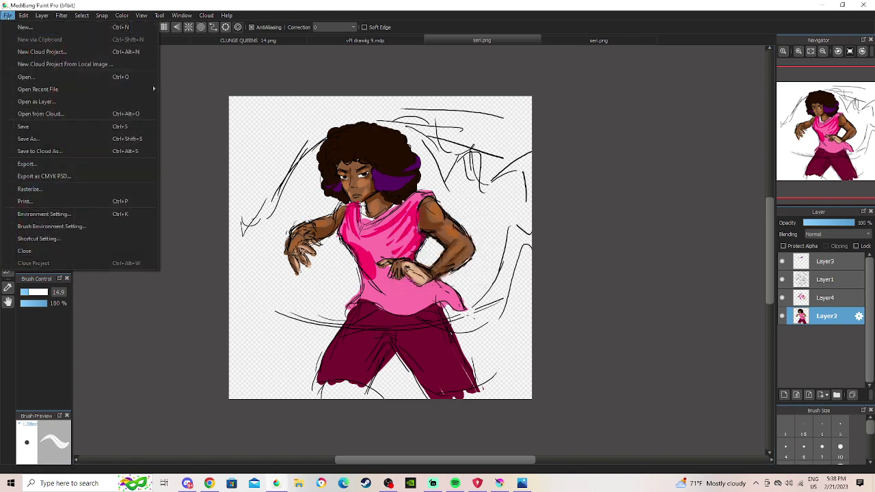
left_click(34, 77)
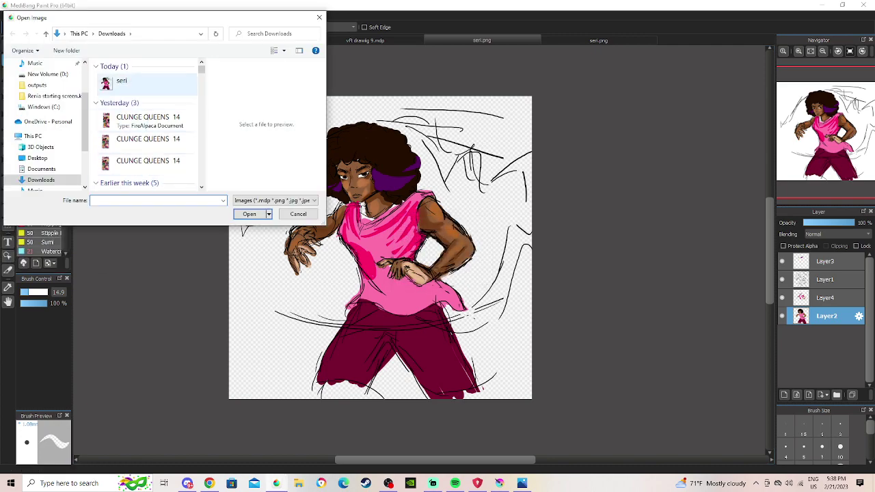
double_click(121, 82)
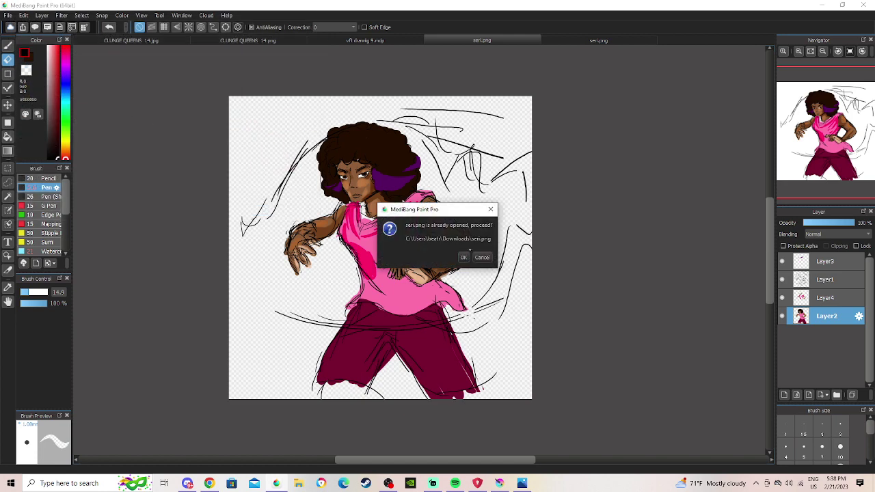
left_click(464, 257)
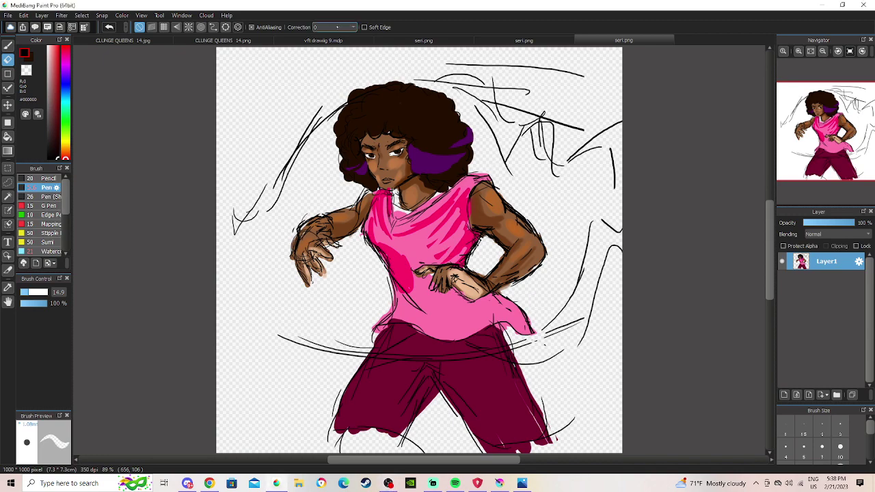
Set the Pen brush to orange #FF9700 with a size of 14.2.
left_click(799, 51)
left_click_drag(826, 115, 834, 141)
left_click_drag(67, 146, 65, 148)
left_click(59, 47)
left_click(7, 45)
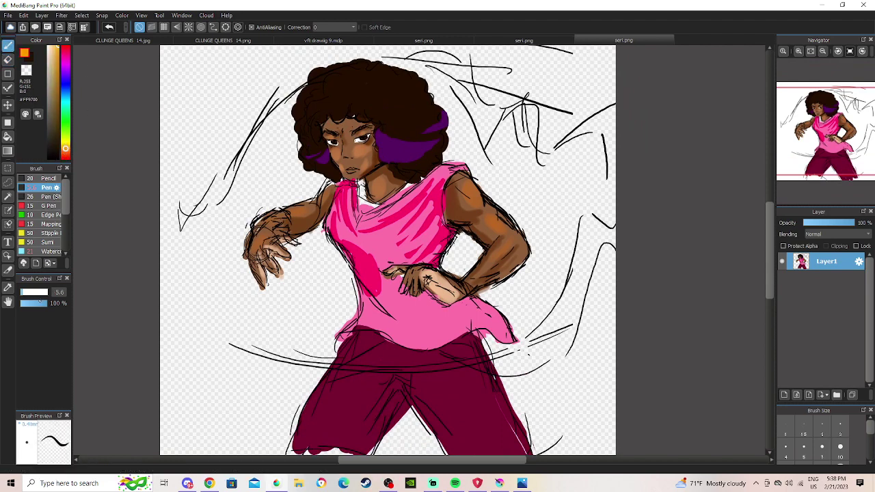
left_click(27, 292)
left_click_drag(246, 349, 472, 355)
key("ctrl+z")
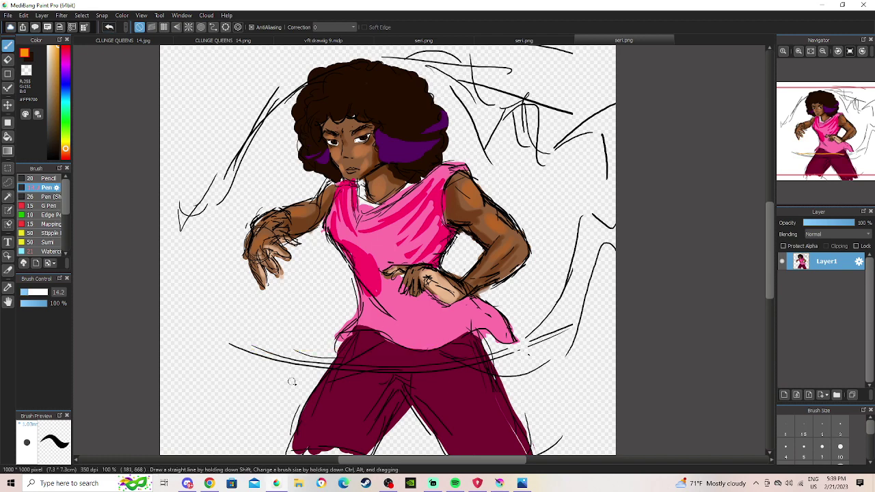
left_click_drag(257, 354, 403, 346)
key("ctrl+z")
Paint orange bands over the sketched swirl around the woman, covering the lower arc, the right side, the left curve and above her head.
mouse_move(252, 352)
left_mouse_down()
mouse_move(393, 371)
mouse_move(466, 362)
mouse_move(538, 326)
mouse_move(517, 346)
mouse_move(568, 300)
mouse_move(580, 276)
mouse_move(547, 332)
mouse_move(591, 237)
mouse_move(558, 311)
mouse_move(582, 218)
mouse_move(576, 271)
mouse_move(593, 206)
mouse_move(653, 227)
mouse_move(600, 214)
mouse_move(628, 246)
mouse_move(601, 241)
mouse_move(589, 288)
mouse_move(538, 369)
mouse_move(518, 336)
mouse_move(484, 355)
mouse_move(465, 391)
mouse_move(432, 360)
mouse_move(405, 374)
left_mouse_up()
left_click_drag(166, 227, 259, 136)
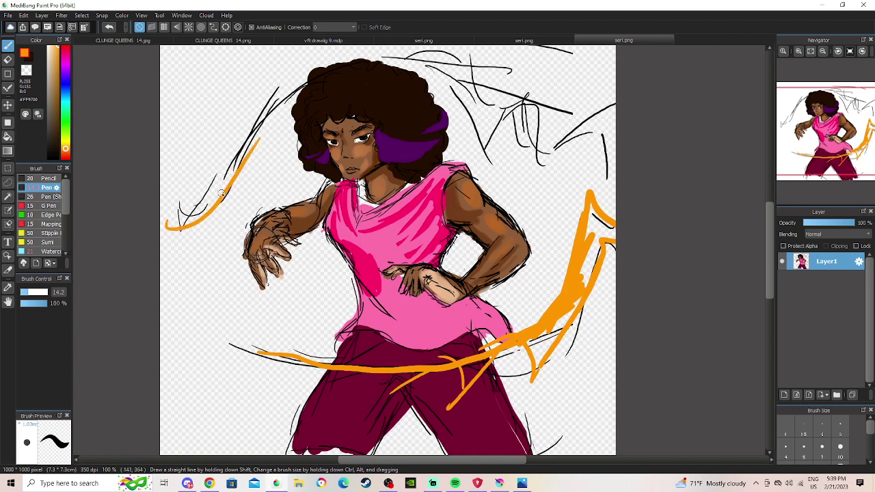
left_click_drag(220, 195, 322, 51)
mouse_move(434, 66)
left_mouse_down()
mouse_move(511, 105)
mouse_move(526, 90)
mouse_move(533, 141)
mouse_move(622, 76)
mouse_move(580, 135)
mouse_move(620, 89)
mouse_move(597, 161)
mouse_move(608, 150)
mouse_move(619, 67)
mouse_move(597, 113)
mouse_move(610, 101)
mouse_move(530, 158)
mouse_move(538, 88)
mouse_move(542, 164)
mouse_move(534, 84)
mouse_move(498, 136)
mouse_move(480, 143)
mouse_move(418, 52)
mouse_move(452, 66)
mouse_move(450, 79)
mouse_move(486, 109)
mouse_move(482, 116)
mouse_move(388, 50)
left_mouse_up()
mouse_move(273, 97)
left_mouse_down()
mouse_move(258, 127)
mouse_move(337, 51)
mouse_move(267, 113)
left_mouse_up()
mouse_move(387, 42)
left_mouse_down()
mouse_move(462, 68)
mouse_move(509, 113)
mouse_move(420, 56)
mouse_move(481, 85)
mouse_move(498, 122)
left_mouse_up()
left_click_drag(497, 122, 460, 79)
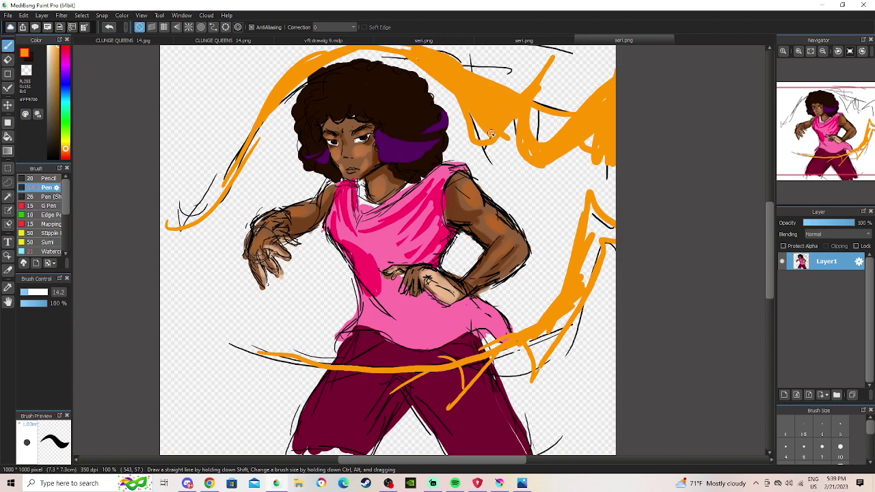
left_click_drag(239, 164, 164, 260)
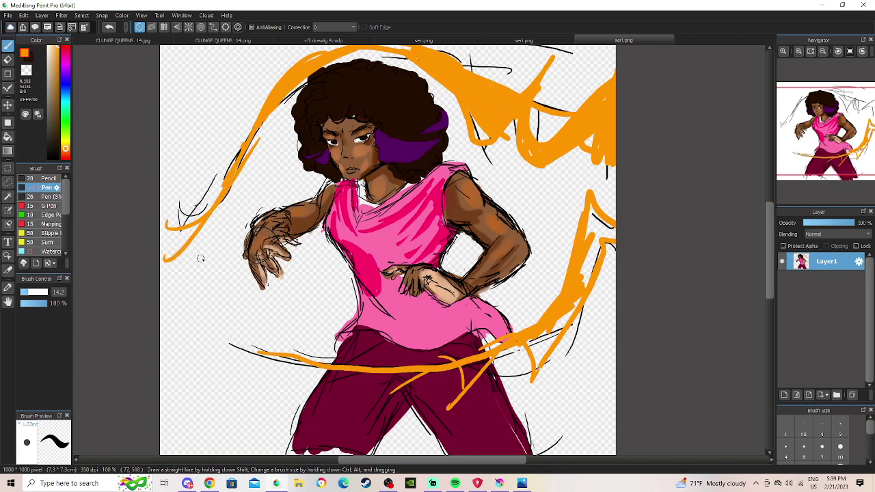
scroll(548, 273, "down", 1)
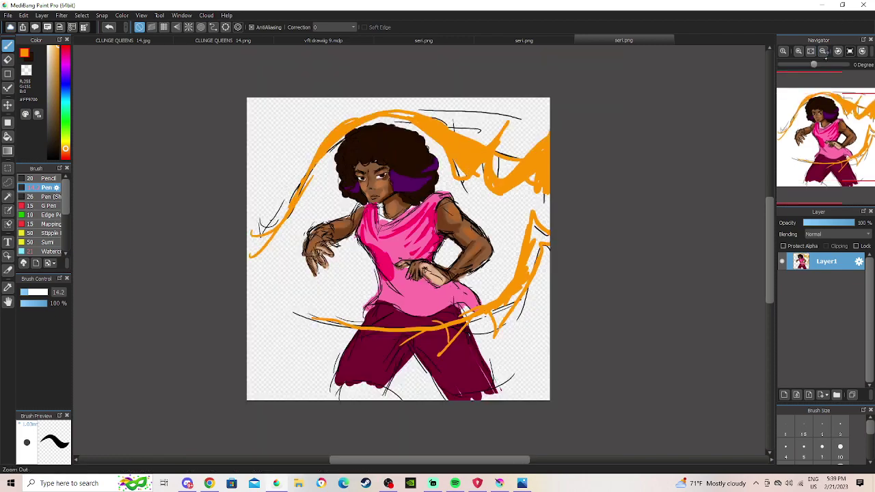
Add a small orange stroke to the swirl near the canvas edge, beside the woman's bent elbow.
left_click_drag(531, 251, 529, 253)
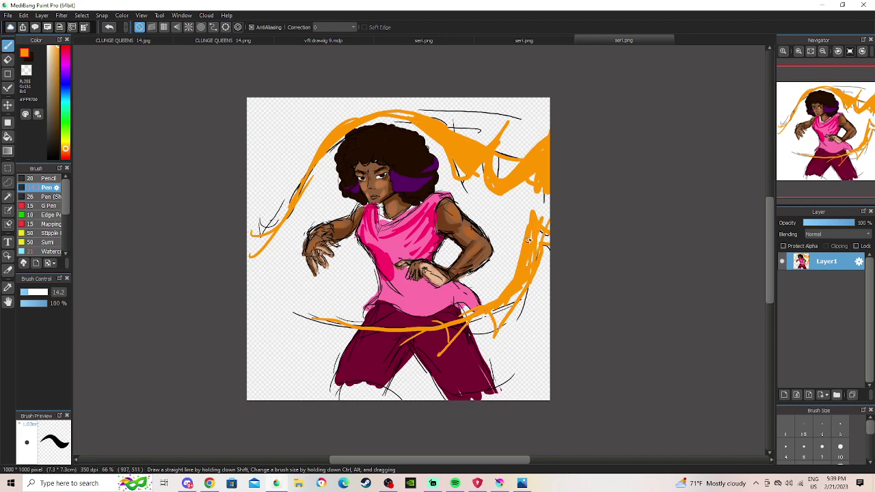
Sample the brown #A2612F from the outstretched forearm as the Pen brush colour.
left_click(797, 52)
left_click(797, 52)
left_click_drag(811, 108, 820, 136)
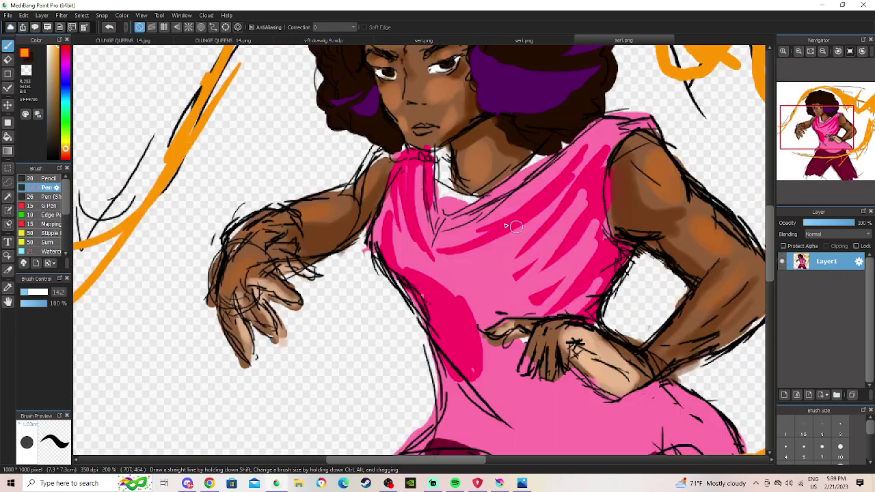
left_click(8, 59)
left_click(7, 287)
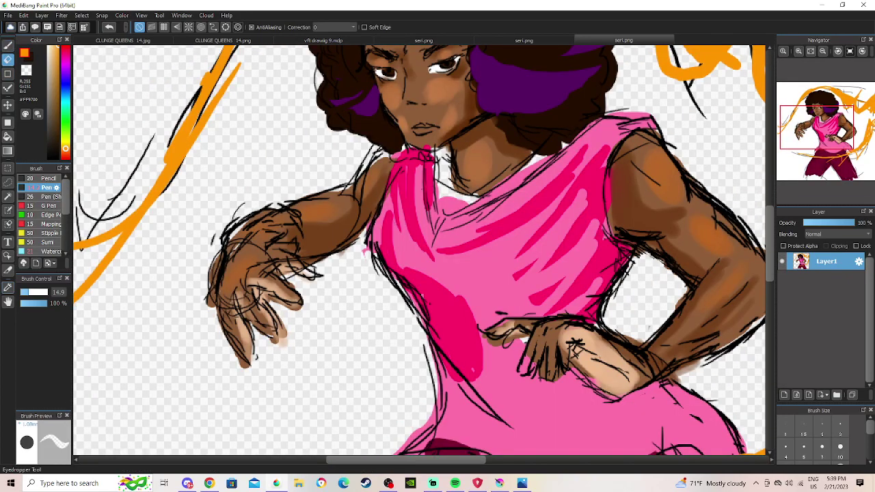
left_click(323, 199)
left_click(322, 200)
left_click(8, 45)
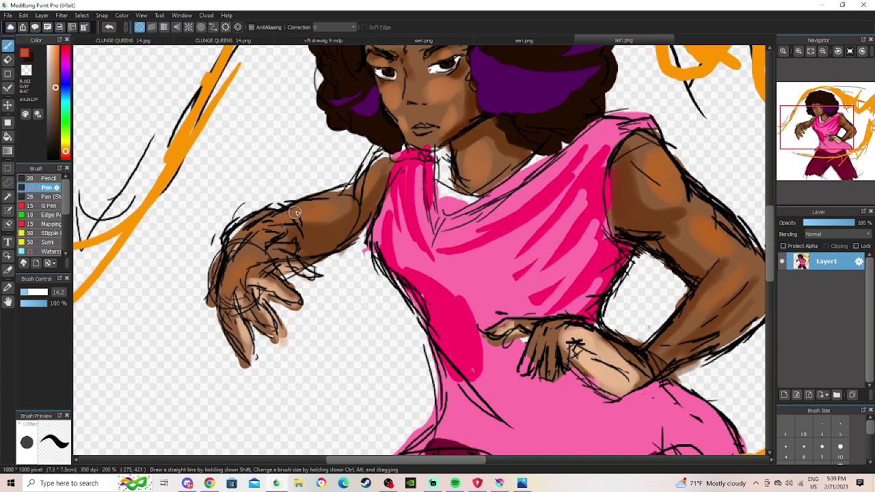
Erase the stray sketch lines outside the outstretched wrist and hand, undoing the last eraser stroke.
key("e")
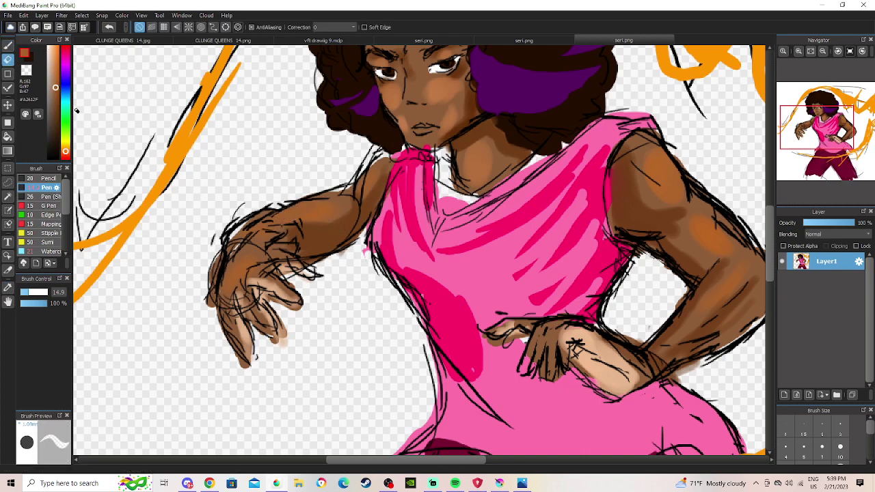
mouse_move(236, 205)
left_mouse_down()
mouse_move(194, 274)
mouse_move(206, 237)
mouse_move(196, 273)
mouse_move(203, 294)
mouse_move(227, 305)
left_mouse_up()
left_click(109, 26)
Paint over the sketch lines on the outstretched hand and fingers with brown #8F5E3A sampled from the face, reducing the Pen size to 12.6.
key("b")
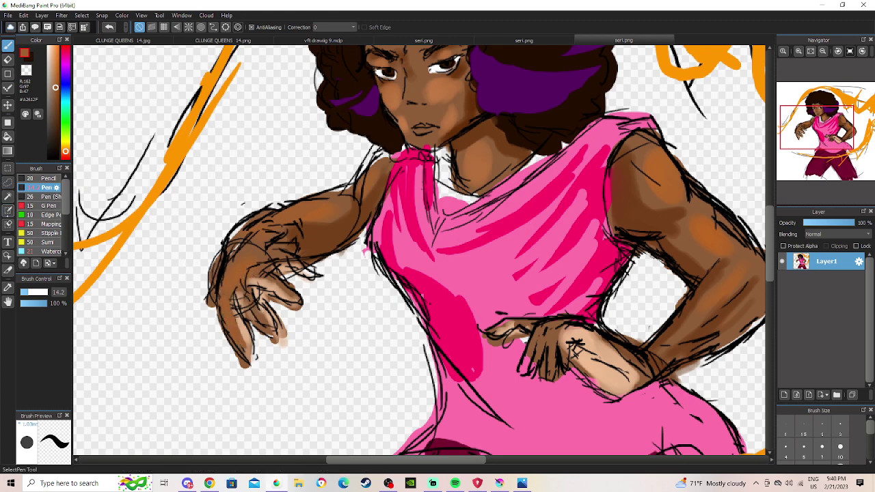
left_click(9, 287)
left_click(438, 114)
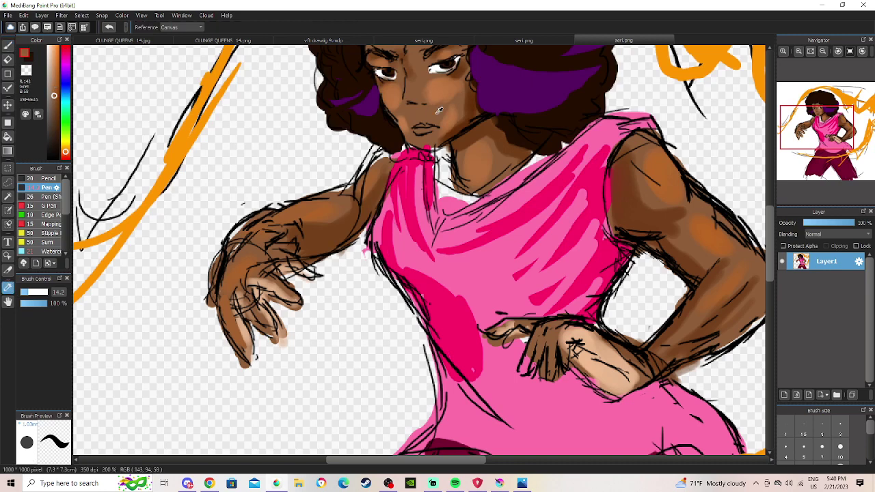
key("b")
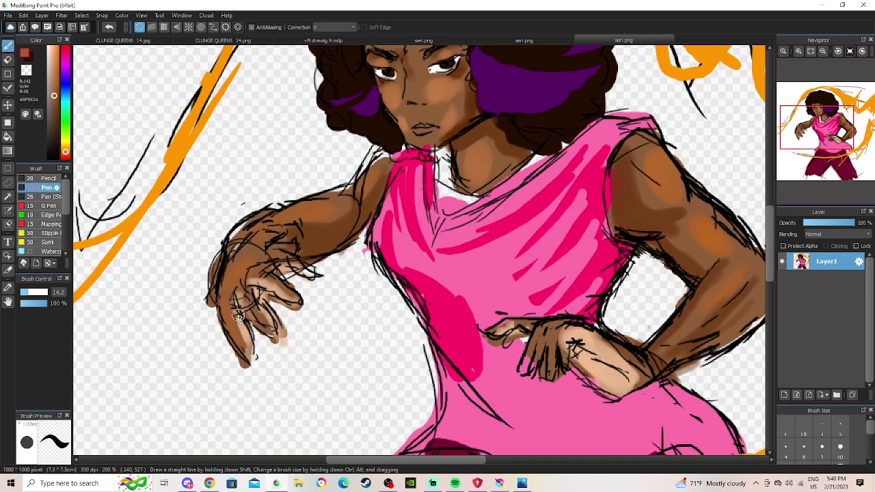
mouse_move(242, 347)
left_mouse_down()
mouse_move(230, 308)
mouse_move(240, 285)
mouse_move(258, 319)
left_mouse_up()
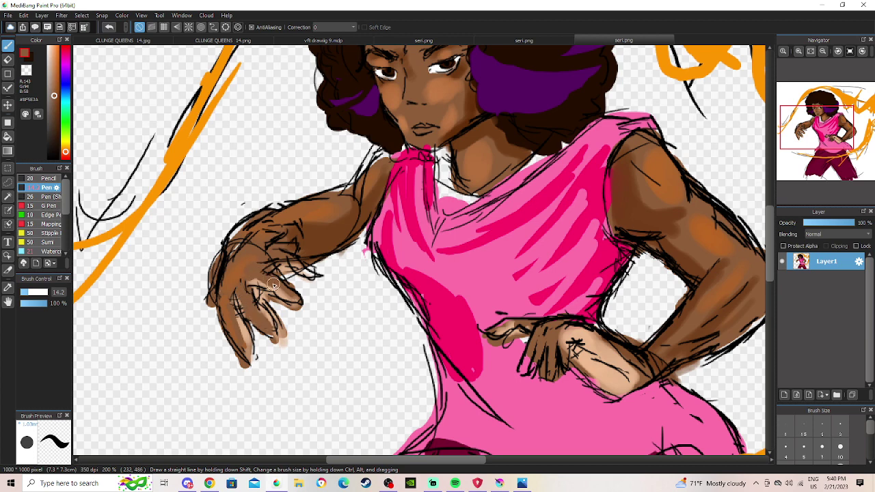
left_click_drag(29, 292, 27, 292)
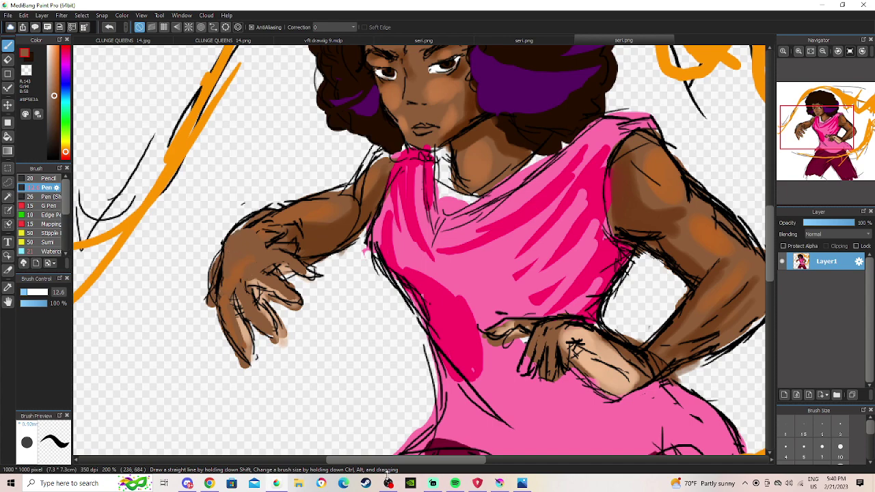
Erase the rough outlines along the outer edge of the outstretched hand.
scroll(373, 320, "down", 1)
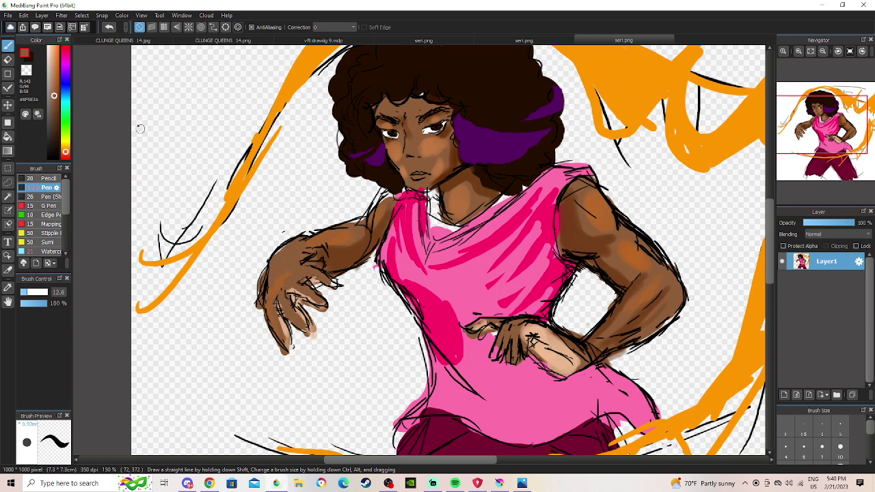
key("e")
left_click_drag(261, 263, 255, 311)
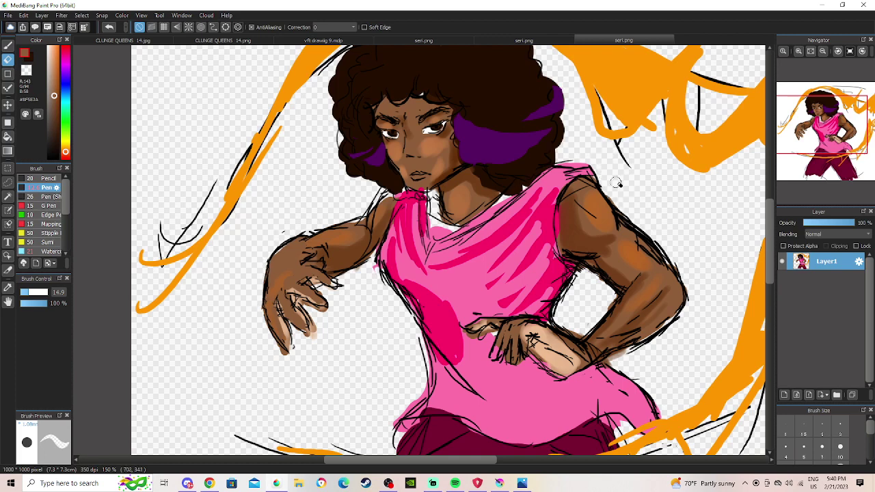
Sample a brown from the woman's face, adjust it to #B37849 and set the Pen size to 20.
left_click_drag(817, 115, 824, 141)
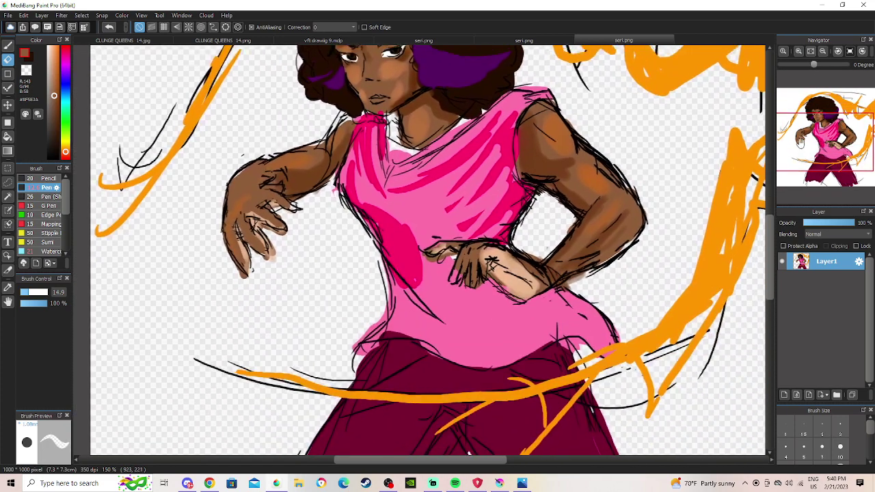
left_click(822, 51)
left_click(799, 51)
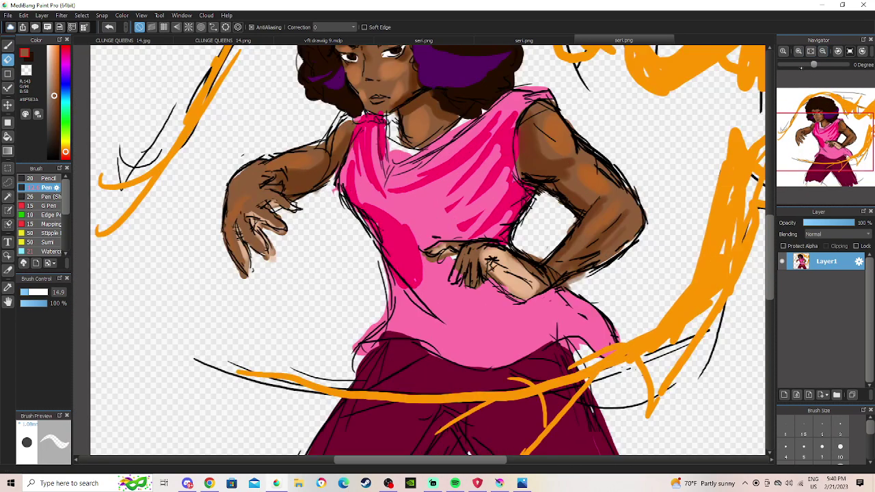
left_click_drag(816, 97, 821, 118)
left_click(798, 51)
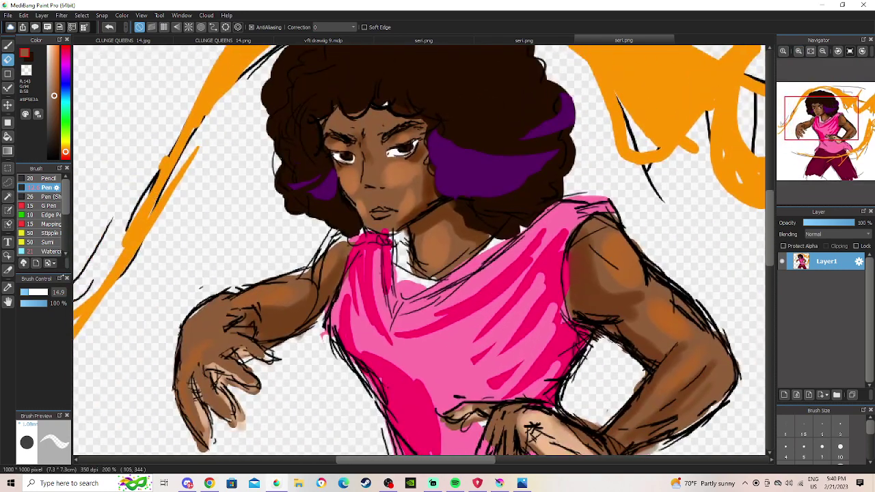
left_click(8, 288)
left_click(402, 165, "alt")
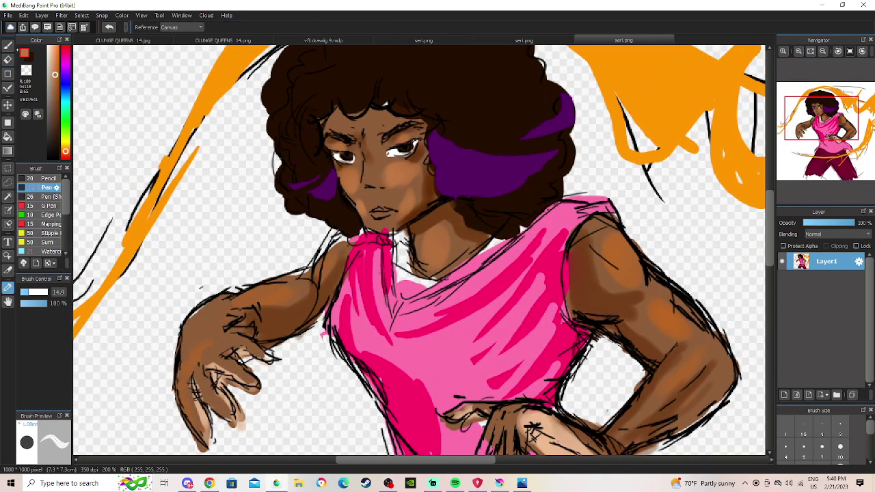
left_click(8, 45)
left_click(56, 94)
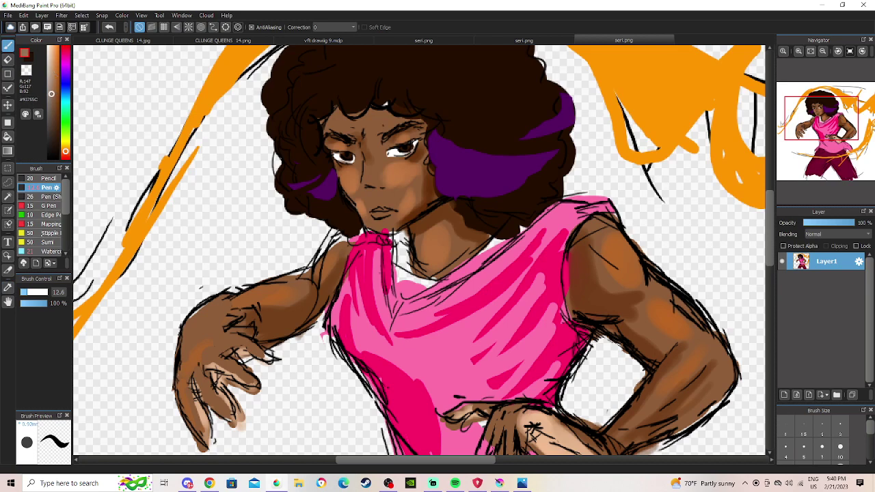
left_click(58, 90)
left_click(32, 292)
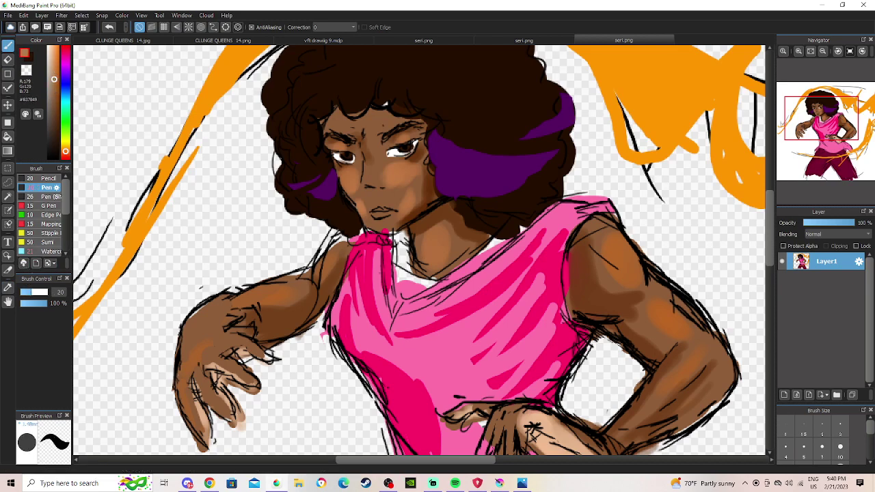
Paint over the forehead sketch lines with the Watercolor brush, and set its size to 17 and opacity to 71%.
left_click_drag(65, 198, 65, 213)
left_click(53, 225)
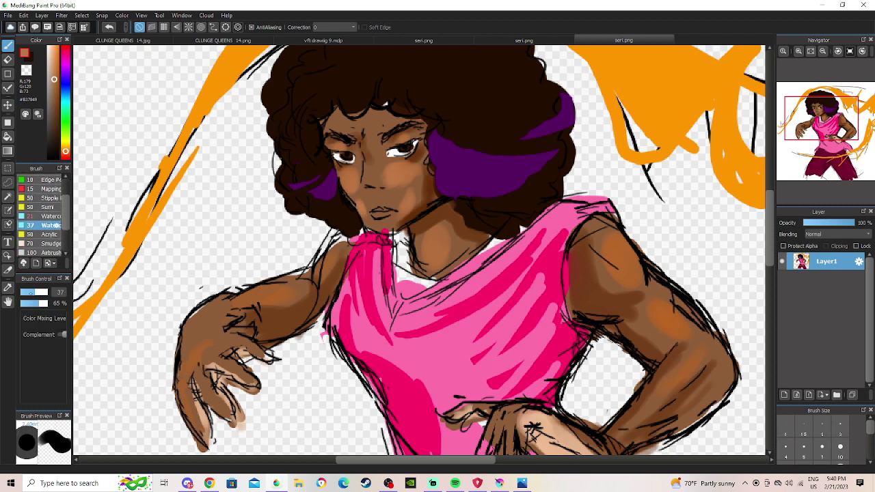
left_click(30, 293)
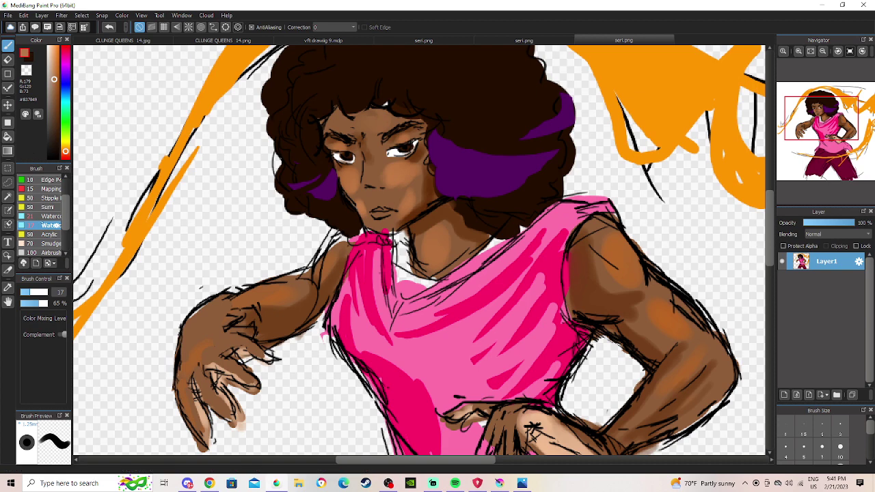
left_click(51, 216)
left_click_drag(376, 121, 362, 126)
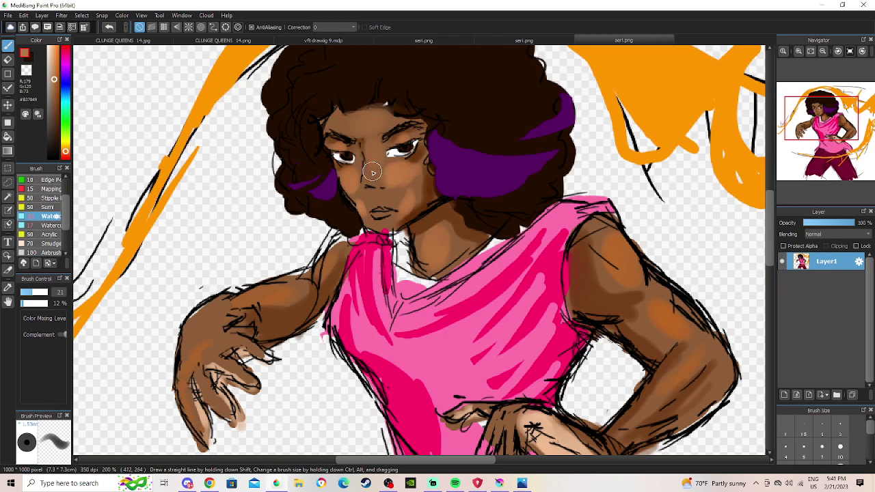
left_click_drag(34, 293, 46, 303)
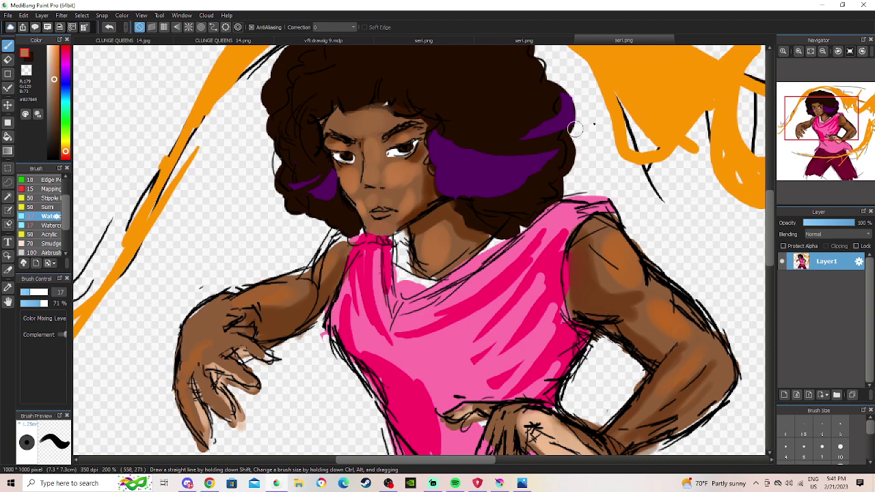
Set the Pen brush to black #000000 with a size of 5.6 for detail work on the face.
left_click(797, 52)
left_click(798, 52)
left_click(798, 52)
left_click_drag(820, 105, 818, 116)
left_click(58, 158)
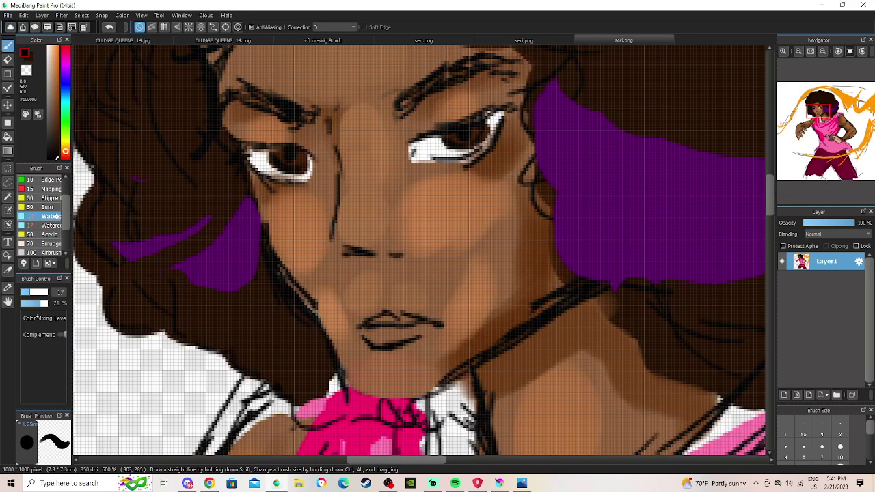
left_click_drag(30, 292, 23, 291)
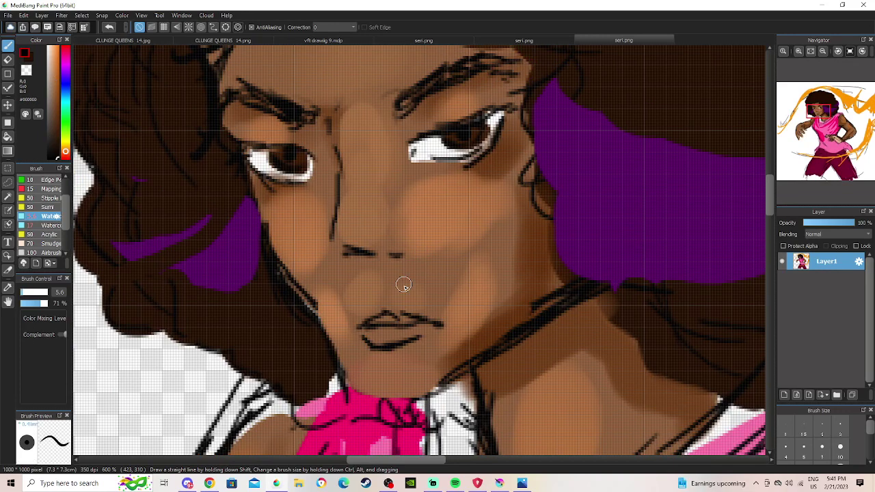
left_click_drag(65, 215, 65, 195)
left_click(48, 187)
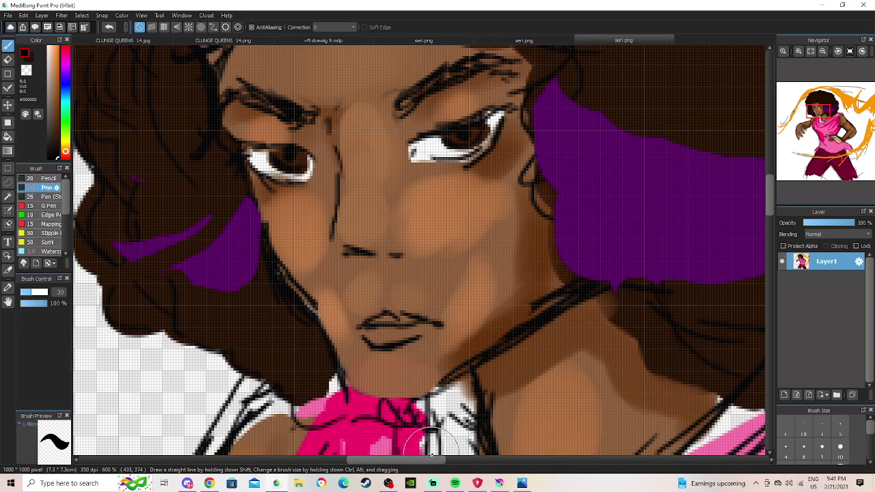
left_click(388, 484)
left_click(388, 483)
left_click_drag(28, 293, 22, 294)
Draw a black moustache above the woman's upper lip with short strokes on both sides.
left_click(412, 284)
left_click(416, 287)
left_click(410, 296)
left_click(414, 299)
left_click(425, 294)
left_click(431, 296)
left_click(437, 304)
left_click(445, 307)
left_click(452, 310)
left_click(410, 290)
left_click(402, 295)
left_click(405, 301)
left_click(404, 289)
left_click(401, 292)
left_click(381, 296)
left_click(398, 298)
left_click(389, 293)
left_click(396, 286)
left_click(402, 291)
left_click(387, 294)
left_click(394, 298)
left_click(371, 296)
left_click(399, 295)
left_click(363, 298)
left_click_drag(363, 300, 342, 321)
left_click(350, 316)
left_click(367, 305)
left_click(369, 308)
left_click(374, 301)
left_click(372, 298)
left_click(377, 293)
left_click(375, 295)
left_click(380, 291)
left_click(374, 299)
left_click(366, 303)
left_click(359, 309)
left_click(352, 321)
left_click(417, 295)
left_click(425, 301)
left_click(434, 303)
left_click(445, 306)
left_click(449, 308)
left_click(452, 311)
left_click(455, 316)
left_click(458, 316)
mouse_move(426, 291)
left_mouse_down()
mouse_move(458, 299)
mouse_move(465, 322)
left_mouse_up()
Darken the line along the nose bridge and draw a frown crease between the eyebrows.
left_click_drag(340, 170, 334, 242)
mouse_move(330, 130)
left_mouse_down()
mouse_move(327, 106)
mouse_move(348, 65)
mouse_move(325, 128)
left_mouse_up()
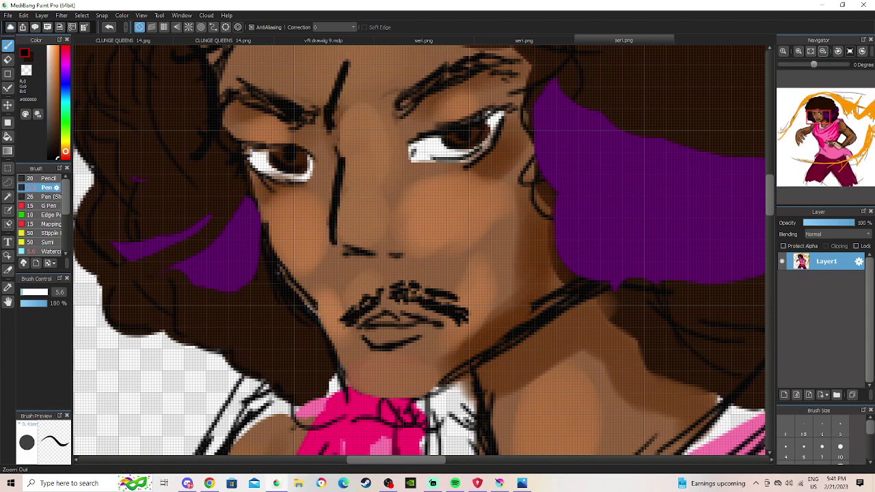
Thicken the upper lash line and add a dark lower lash stroke on the eye nearest the large purple hair streak.
left_click(822, 52)
left_click(822, 52)
left_click(823, 52)
left_click(823, 52)
left_click(799, 52)
left_click(798, 51)
mouse_move(406, 156)
left_mouse_down()
mouse_move(518, 103)
mouse_move(477, 118)
mouse_move(507, 107)
mouse_move(485, 156)
mouse_move(463, 163)
mouse_move(497, 151)
mouse_move(510, 158)
mouse_move(474, 167)
mouse_move(503, 161)
left_mouse_up()
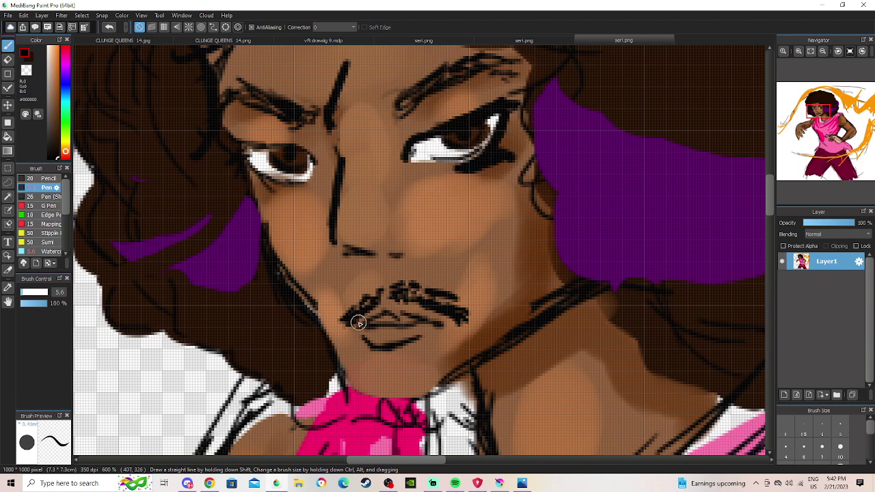
mouse_move(858, 79)
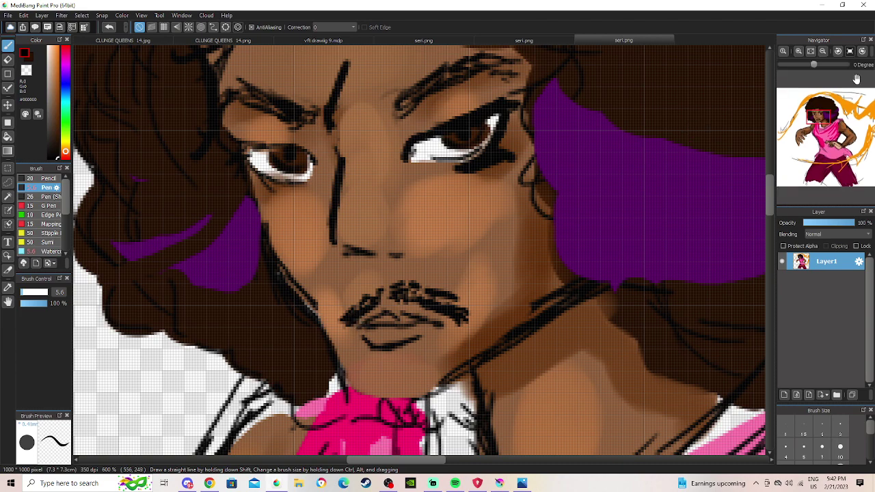
left_click_drag(818, 118, 822, 115)
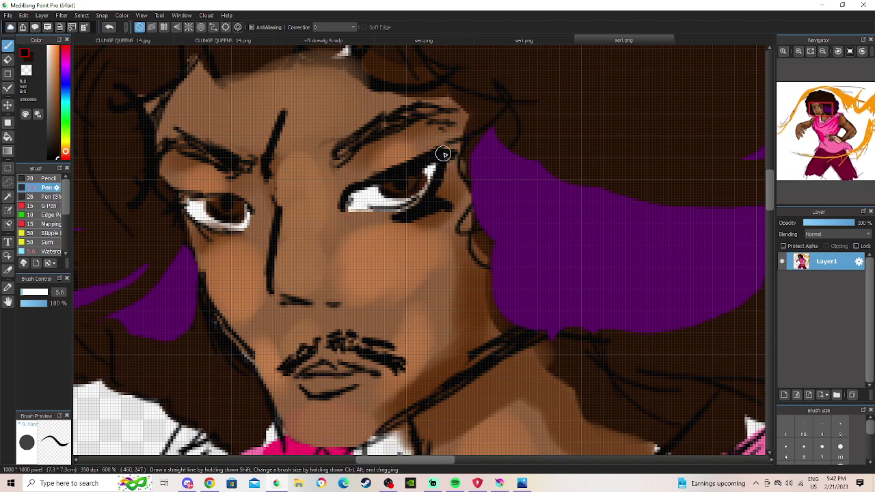
left_click_drag(820, 114, 788, 150)
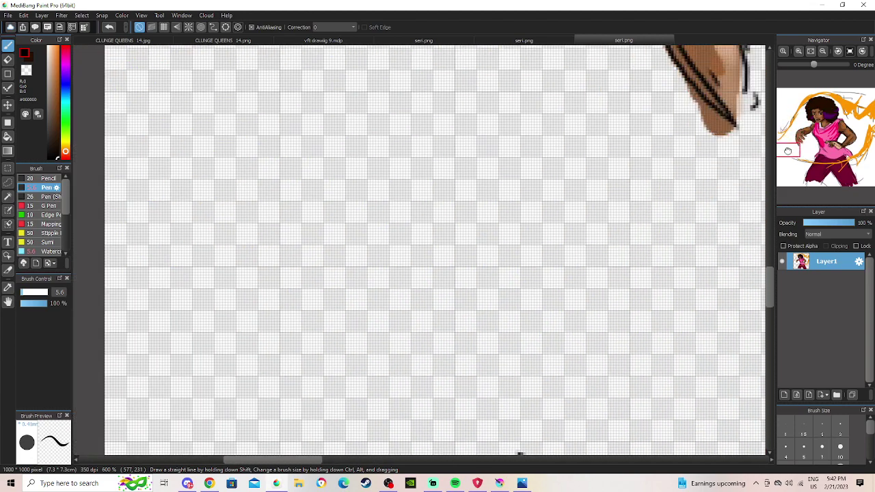
mouse_move(414, 253)
left_mouse_down()
mouse_move(237, 191)
mouse_move(352, 265)
left_mouse_up()
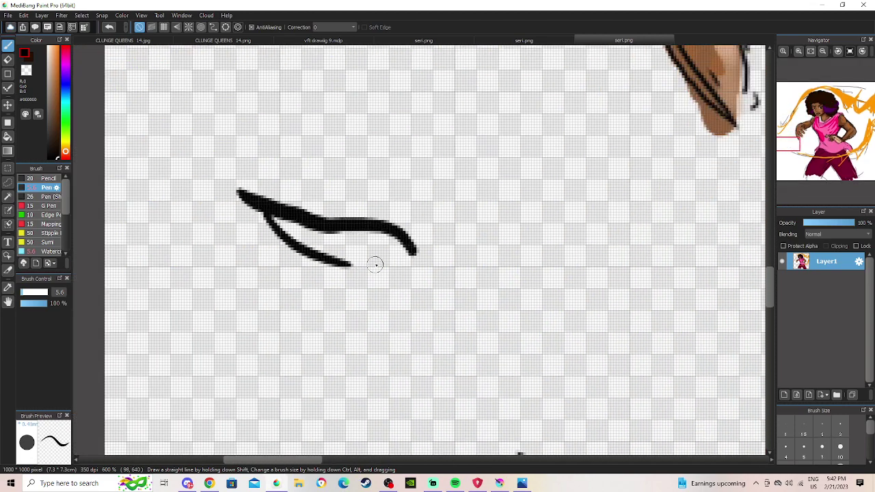
left_click(109, 26)
left_click(108, 26)
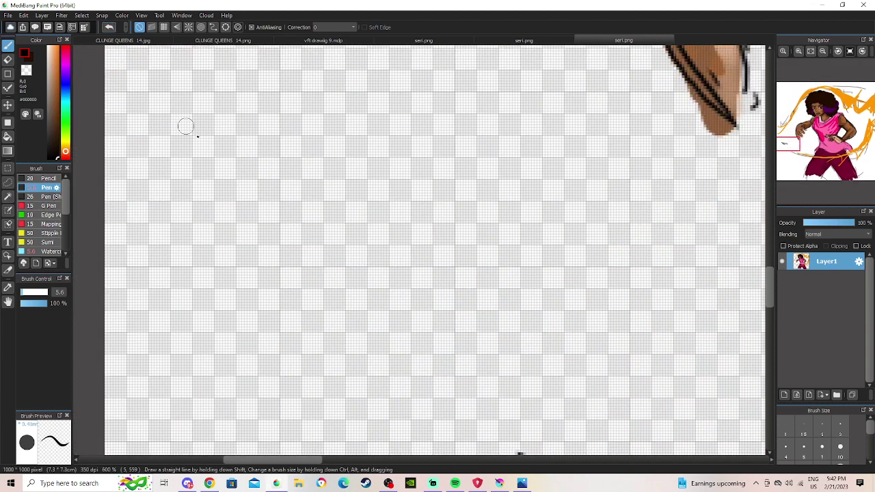
Sketch a black eye with winged lash line, iris, lid crease and nose-side stroke on the empty canvas below the outstretched hand.
mouse_move(393, 247)
left_mouse_down()
mouse_move(291, 205)
mouse_move(271, 183)
mouse_move(299, 252)
mouse_move(337, 248)
mouse_move(311, 248)
mouse_move(321, 244)
mouse_move(367, 252)
left_mouse_up()
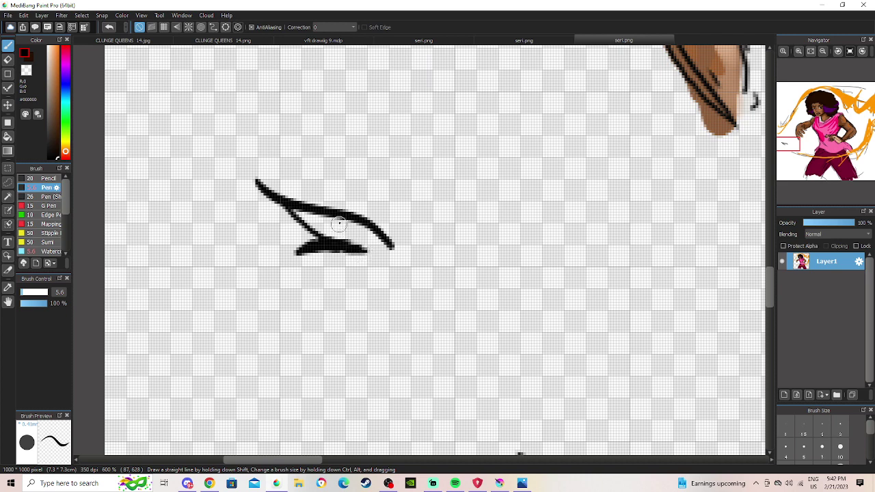
mouse_move(339, 222)
left_mouse_down()
mouse_move(375, 237)
mouse_move(345, 229)
left_mouse_up()
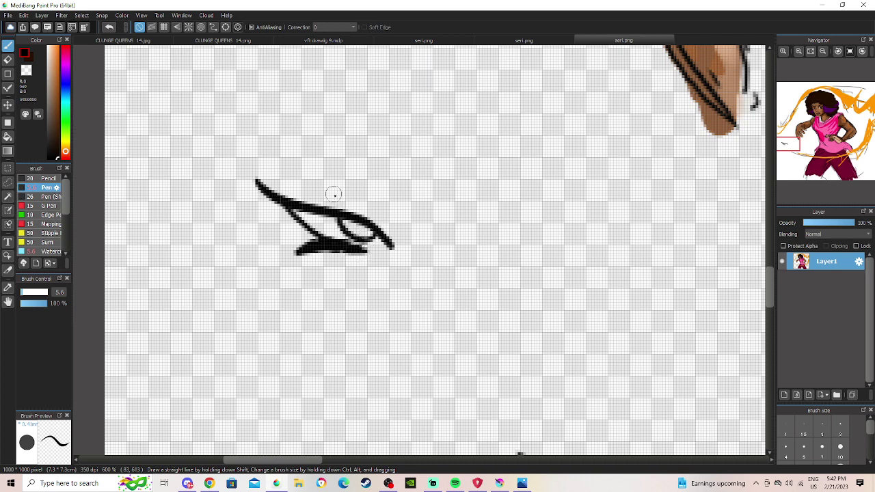
mouse_move(297, 157)
left_mouse_down()
mouse_move(390, 177)
mouse_move(400, 190)
mouse_move(395, 243)
mouse_move(413, 262)
left_mouse_up()
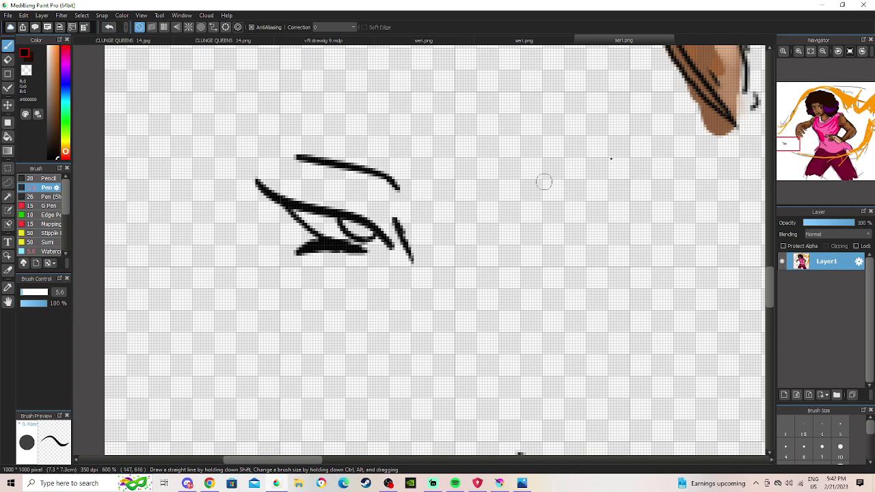
Sketch a second black eye with winged lash line, iris and lower lid on the empty canvas below the first eye sketch.
left_click(823, 52)
left_click(823, 51)
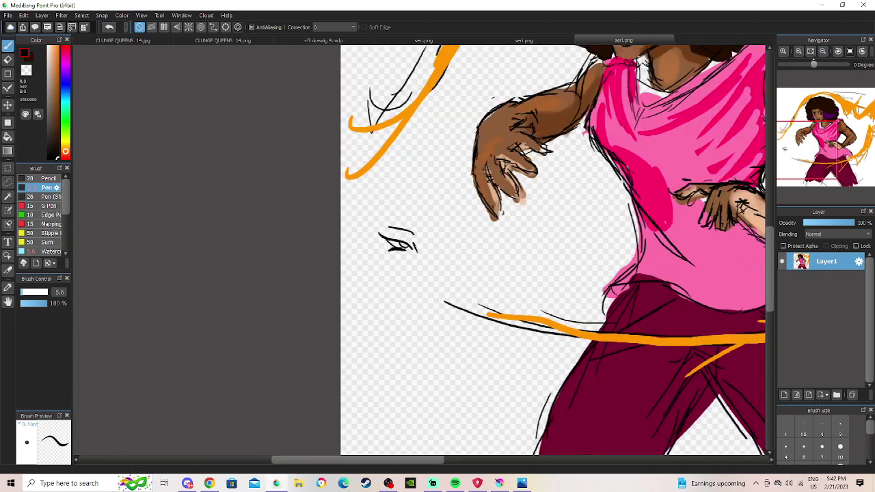
left_click(798, 52)
left_click(798, 52)
left_click(799, 52)
left_click(798, 52)
left_click_drag(790, 158, 789, 161)
mouse_move(302, 222)
left_mouse_down()
mouse_move(193, 183)
mouse_move(239, 230)
mouse_move(263, 238)
left_mouse_up()
mouse_move(239, 191)
left_mouse_down()
mouse_move(263, 228)
mouse_move(265, 209)
mouse_move(232, 185)
mouse_move(180, 176)
mouse_move(218, 189)
left_mouse_up()
left_click_drag(227, 233, 289, 239)
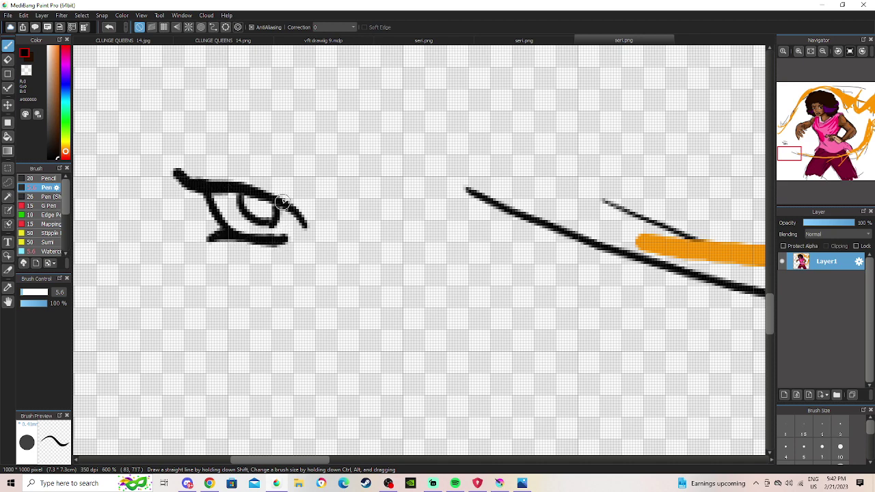
Draw a doubled black eyebrow arching above the second eye sketch, undoing the stray stroke on its lower lid.
mouse_move(205, 121)
left_mouse_down()
mouse_move(297, 159)
mouse_move(288, 153)
mouse_move(306, 175)
left_mouse_up()
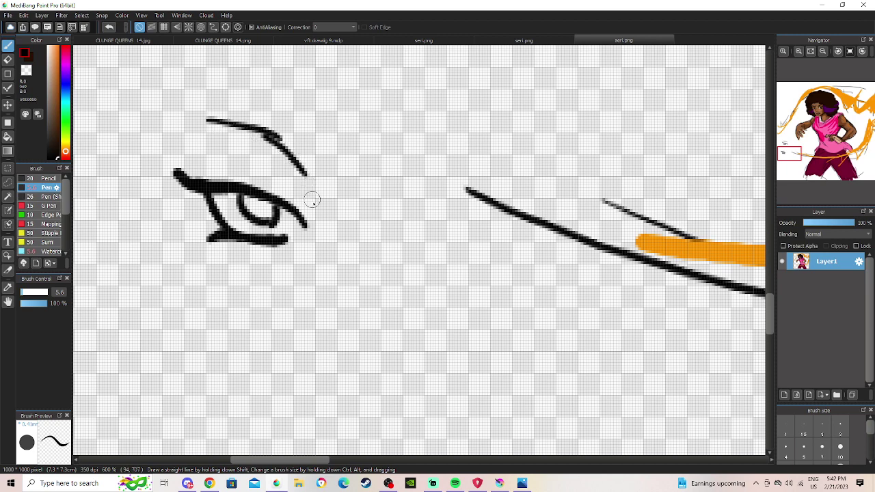
mouse_move(272, 139)
left_mouse_down()
mouse_move(296, 149)
mouse_move(303, 166)
mouse_move(278, 145)
mouse_move(212, 135)
left_mouse_up()
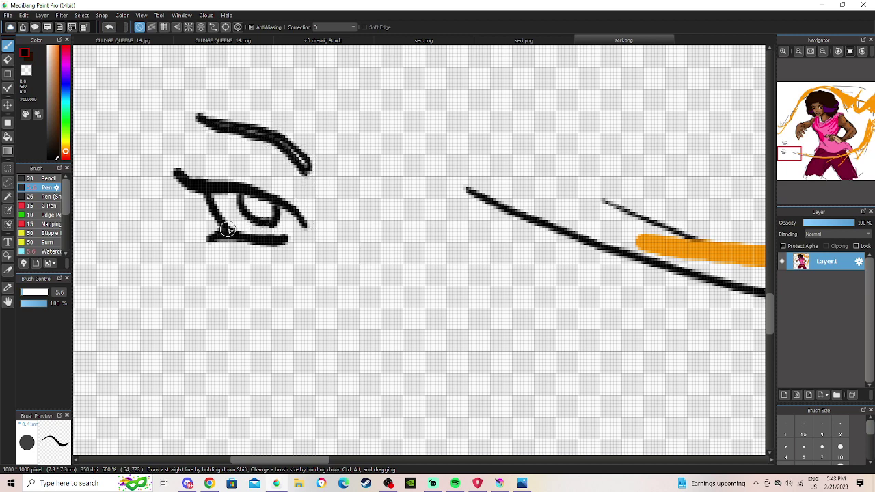
left_click_drag(235, 238, 250, 242)
left_click(109, 27)
Shade the side of the woman's nose bridge nearest the large purple hair streak with a darker brown, #60391C, mixed from her skin tone.
left_click(822, 52)
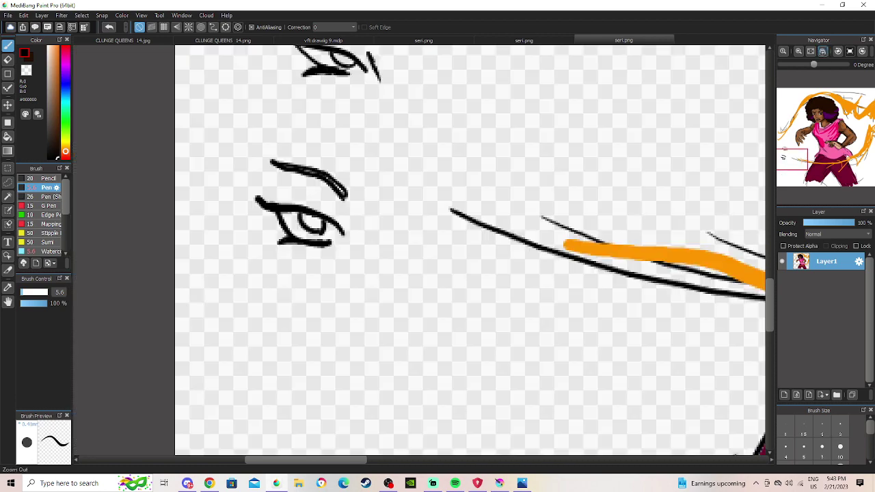
left_click(822, 52)
left_click(823, 51)
left_click(821, 53)
mouse_move(825, 103)
left_mouse_down()
mouse_move(829, 122)
mouse_move(818, 116)
left_mouse_up()
left_click(799, 52)
left_click(799, 53)
left_click(799, 53)
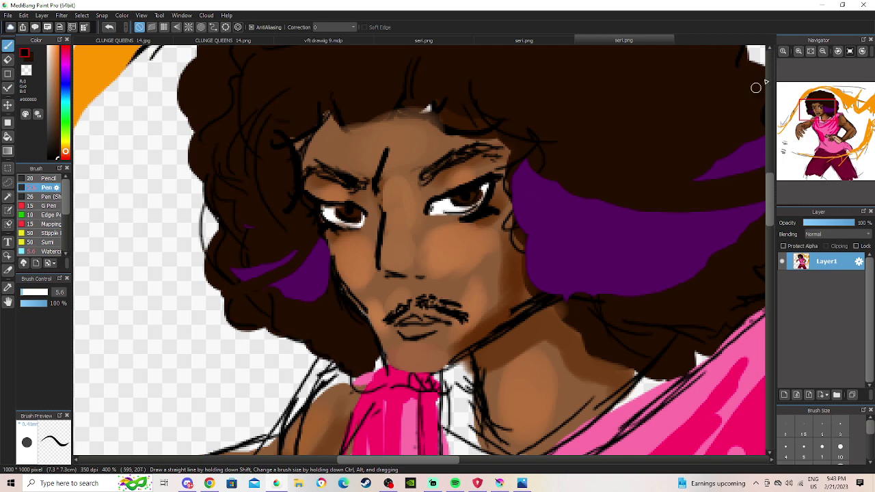
left_click(798, 51)
left_click(798, 51)
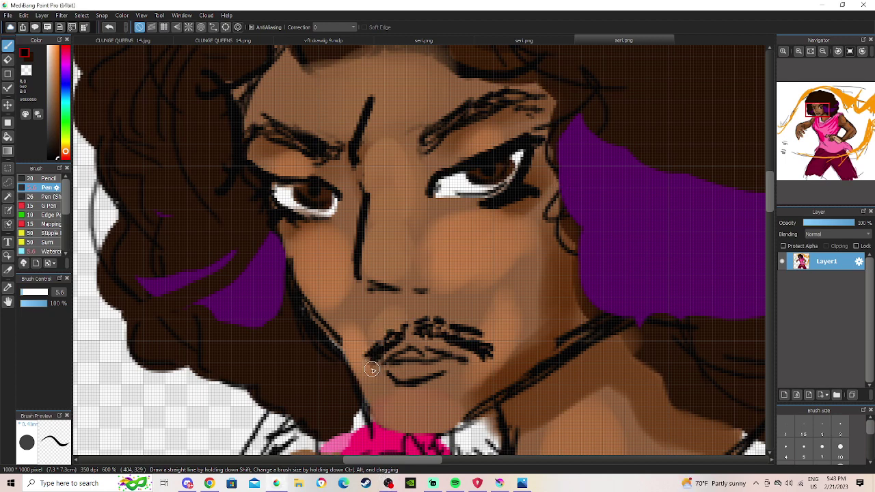
key("i")
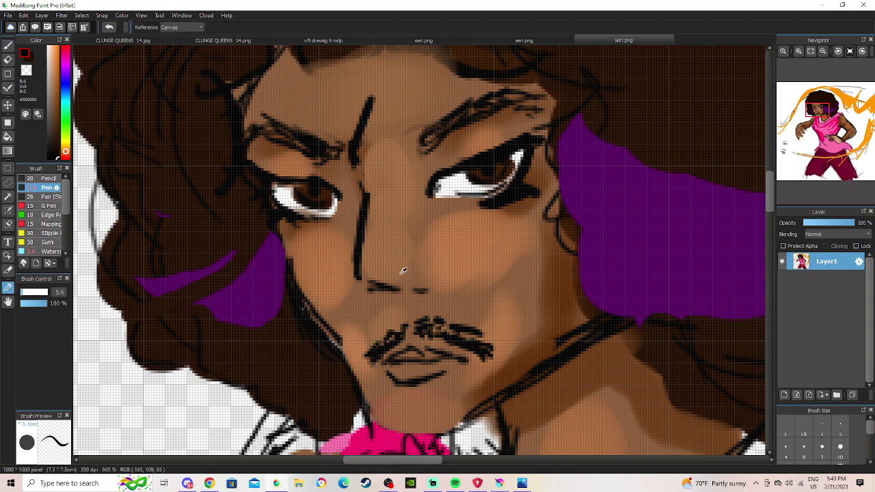
left_click(432, 298)
key("b")
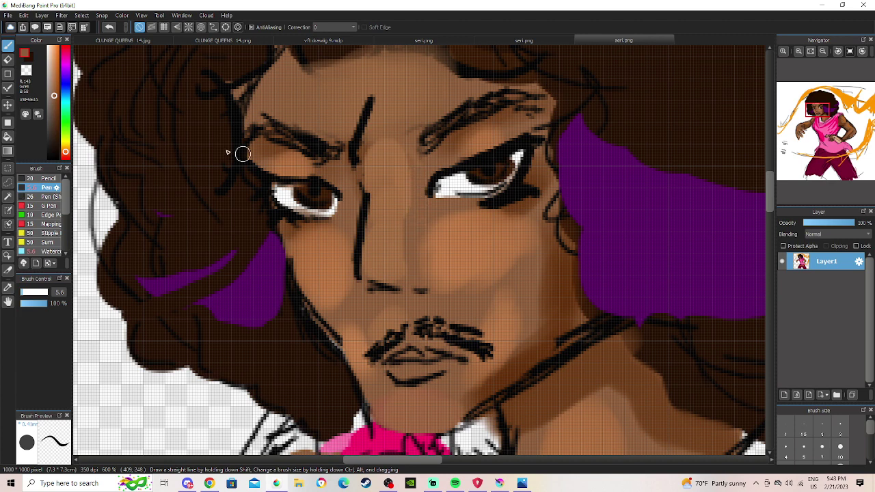
left_click_drag(54, 97, 60, 113)
mouse_move(416, 207)
left_mouse_down()
mouse_move(416, 176)
mouse_move(399, 205)
left_mouse_up()
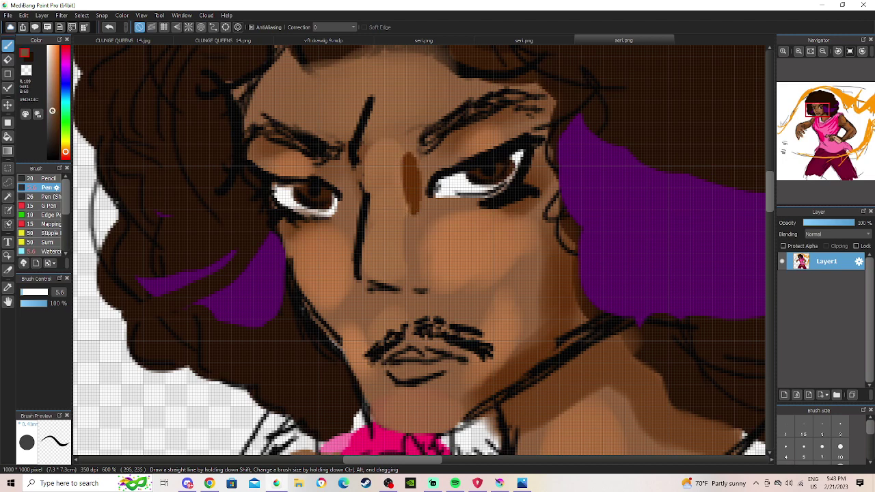
mouse_move(406, 196)
left_mouse_down()
mouse_move(403, 152)
mouse_move(419, 196)
mouse_move(404, 204)
mouse_move(398, 148)
mouse_move(412, 201)
mouse_move(408, 237)
mouse_move(411, 214)
left_mouse_up()
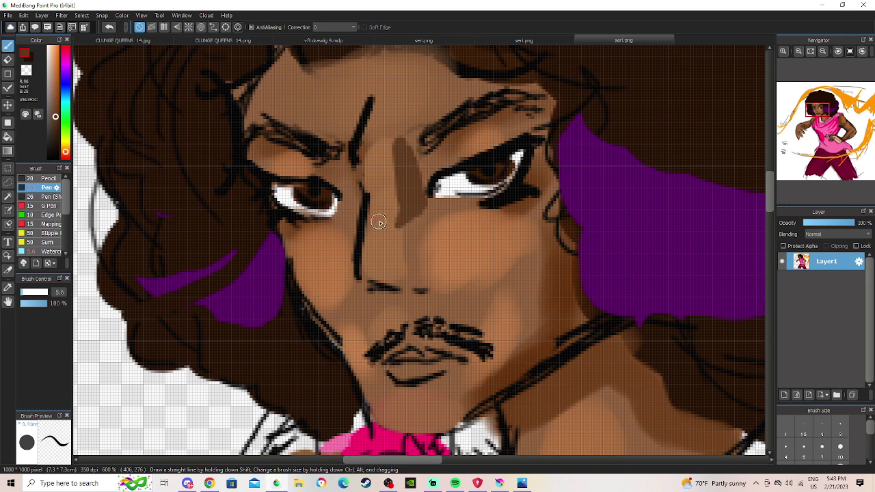
Add dark brown shading marks on the nose bridge, nose tip, both nostril wings and under the nose, redoing the far nostril.
left_click_drag(374, 221, 371, 218)
left_click_drag(415, 237, 440, 278)
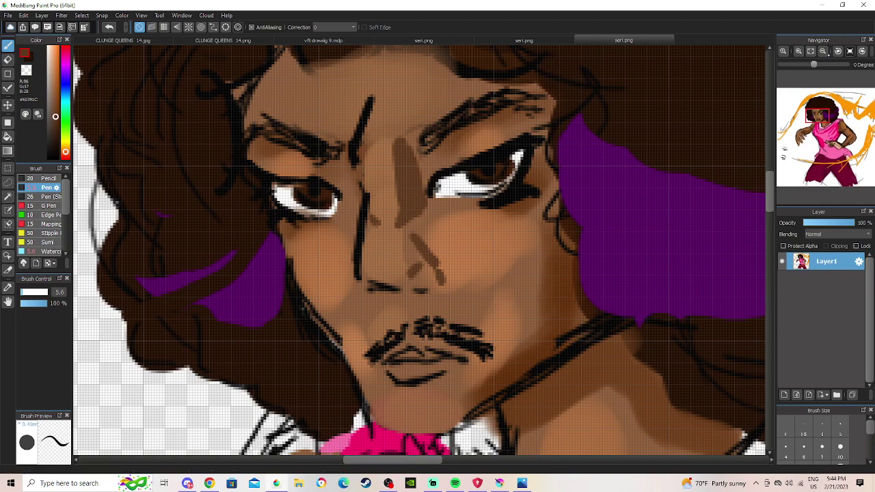
left_click(822, 51)
left_click(798, 51)
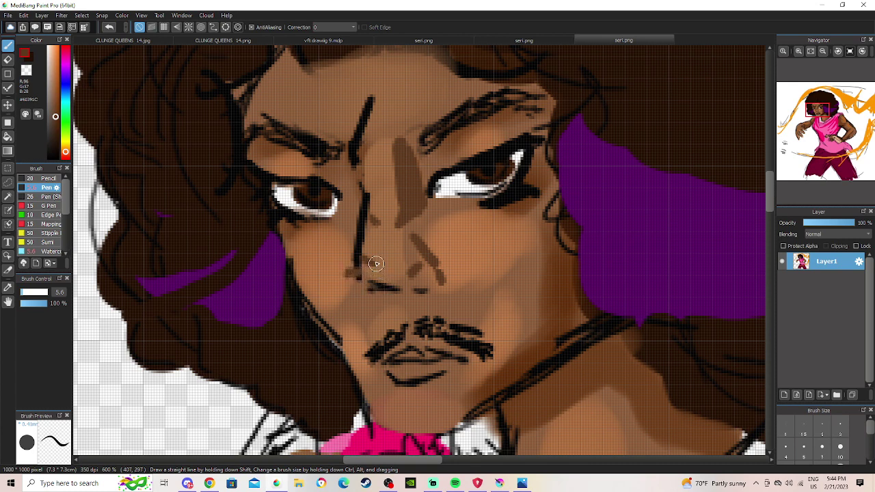
left_click(109, 26)
mouse_move(361, 258)
left_mouse_down()
mouse_move(351, 281)
mouse_move(364, 292)
left_mouse_up()
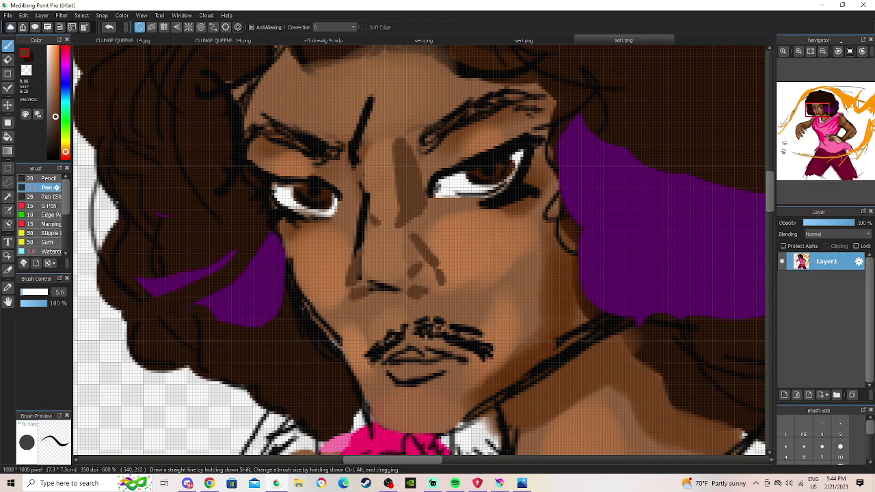
Paint over the black line under the nose with skin tone #8F5E3A and add a short black nostril mark.
left_click(823, 52)
left_click(823, 51)
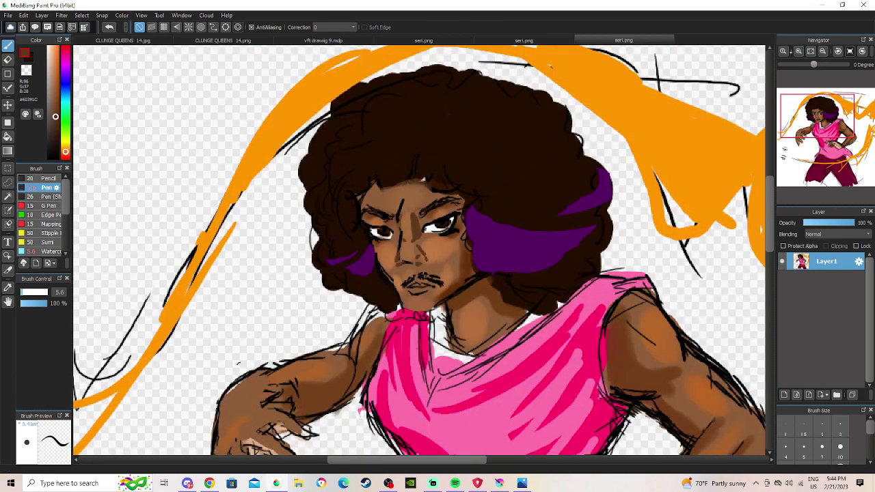
left_click(797, 51)
left_click(797, 52)
left_click(798, 51)
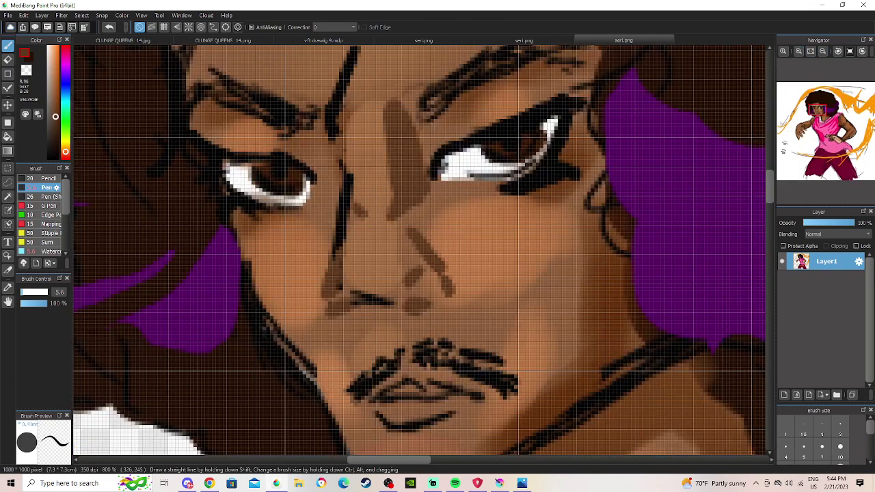
left_click(8, 287)
left_click(331, 198)
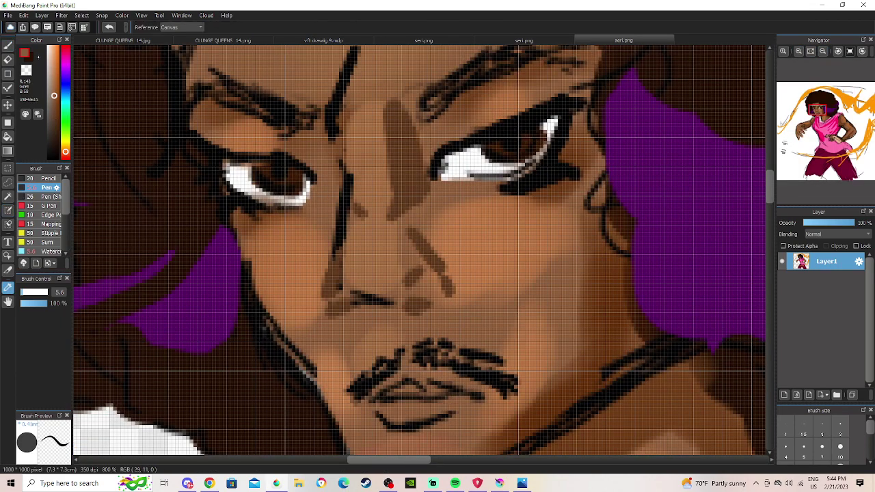
key("b")
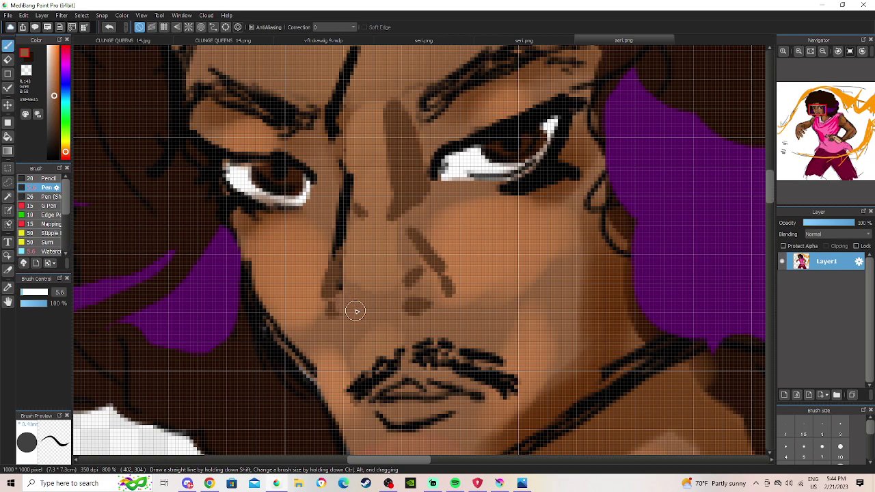
left_click_drag(55, 130, 103, 231)
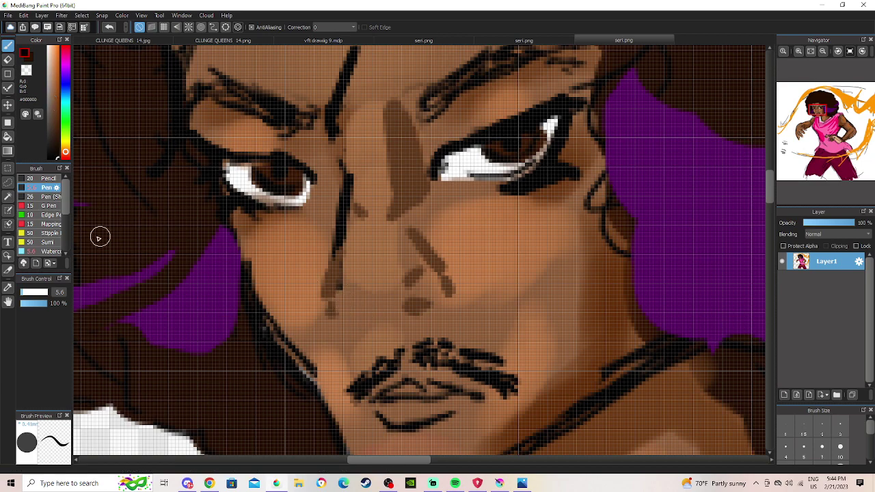
left_click_drag(362, 321, 374, 322)
Paint rounded curls over the forehead hairline in the hair's dark brown, #230E00, with a 9.5 pen, covering the loose sketch lines.
scroll(384, 283, "down", 2)
left_click(823, 51)
left_click(823, 51)
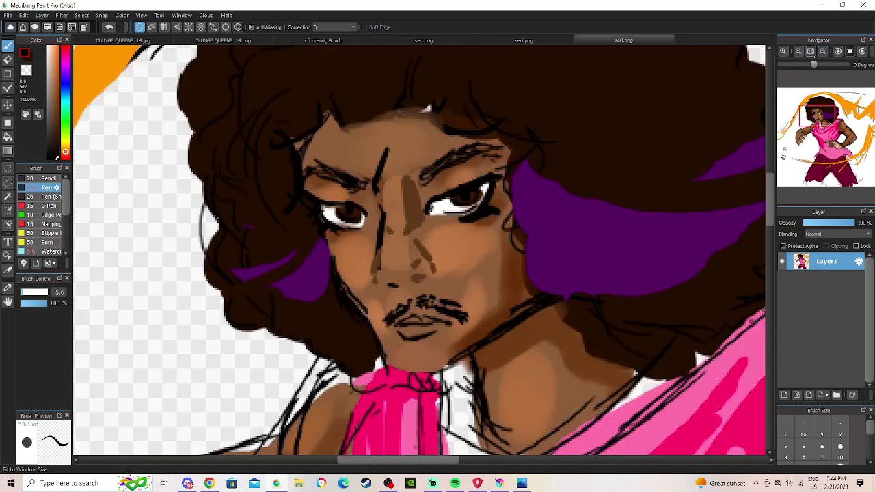
left_click(822, 52)
left_click(797, 52)
left_click_drag(813, 121, 820, 106)
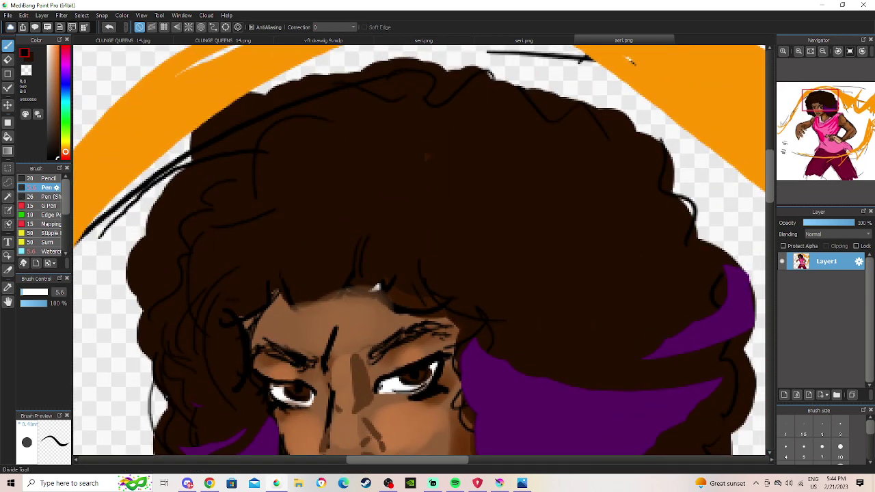
left_click(8, 287)
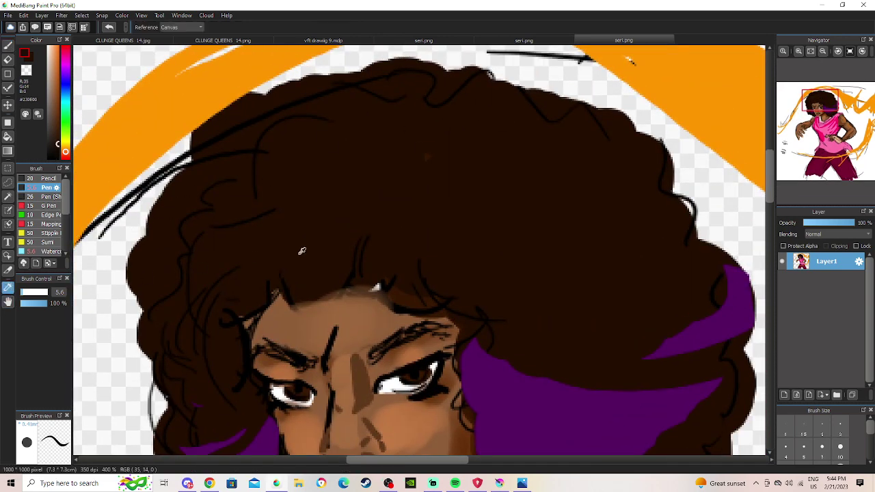
key("b")
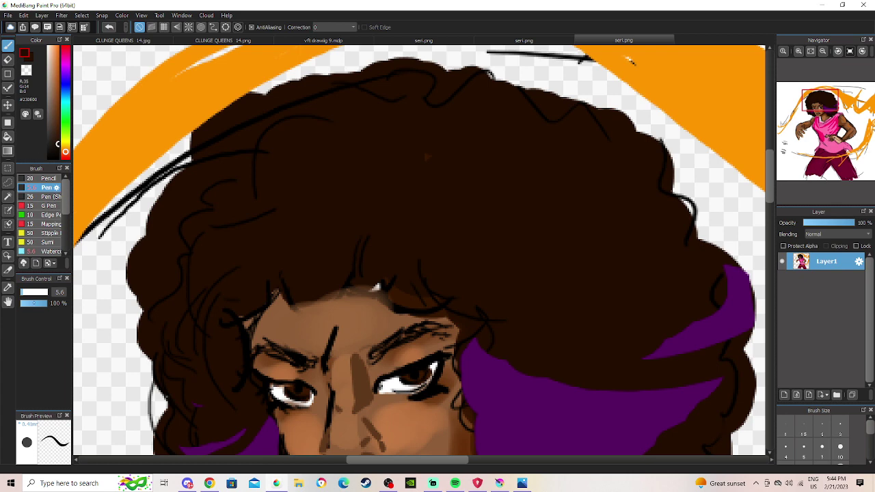
left_click_drag(32, 293, 24, 292)
mouse_move(341, 291)
left_mouse_down()
mouse_move(363, 287)
mouse_move(373, 239)
mouse_move(390, 245)
left_mouse_up()
mouse_move(377, 297)
left_mouse_down()
mouse_move(389, 271)
mouse_move(414, 283)
left_mouse_up()
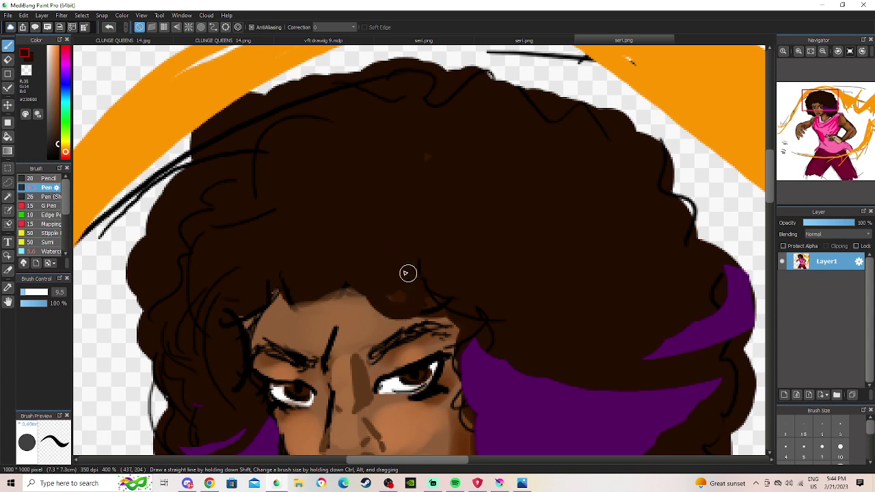
mouse_move(353, 289)
left_mouse_down()
mouse_move(312, 284)
mouse_move(321, 270)
mouse_move(342, 275)
mouse_move(299, 302)
mouse_move(313, 271)
mouse_move(340, 276)
mouse_move(330, 282)
mouse_move(338, 302)
mouse_move(292, 288)
mouse_move(266, 304)
mouse_move(275, 317)
mouse_move(232, 295)
left_mouse_up()
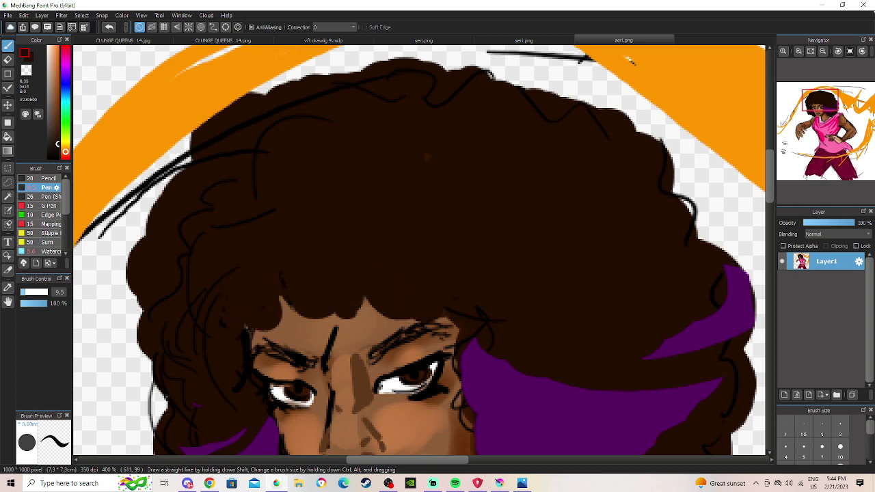
Thicken the jawline below the large purple hair streak in black with a 7.2 pen, filling between the sketch lines.
left_click(822, 52)
left_click_drag(546, 287, 536, 193)
left_click(798, 51)
left_click(799, 51)
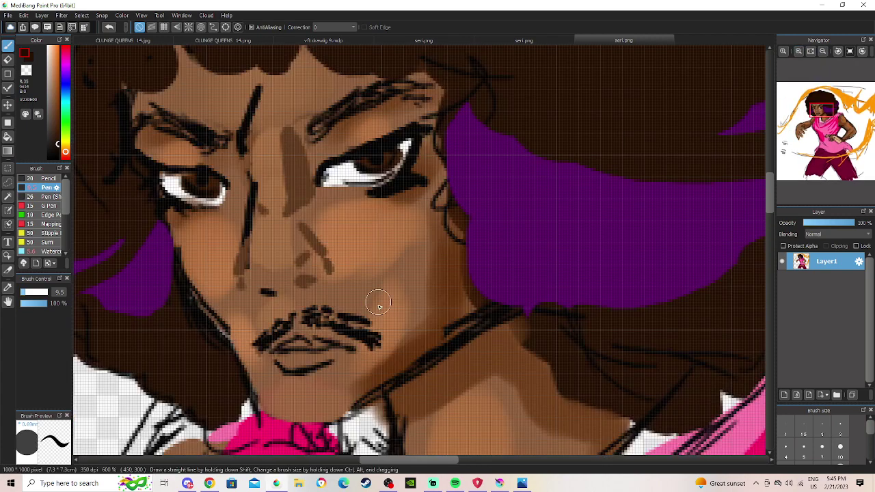
left_click(57, 158)
left_click_drag(24, 291, 24, 291)
mouse_move(445, 342)
left_mouse_down()
mouse_move(476, 300)
mouse_move(453, 344)
left_mouse_up()
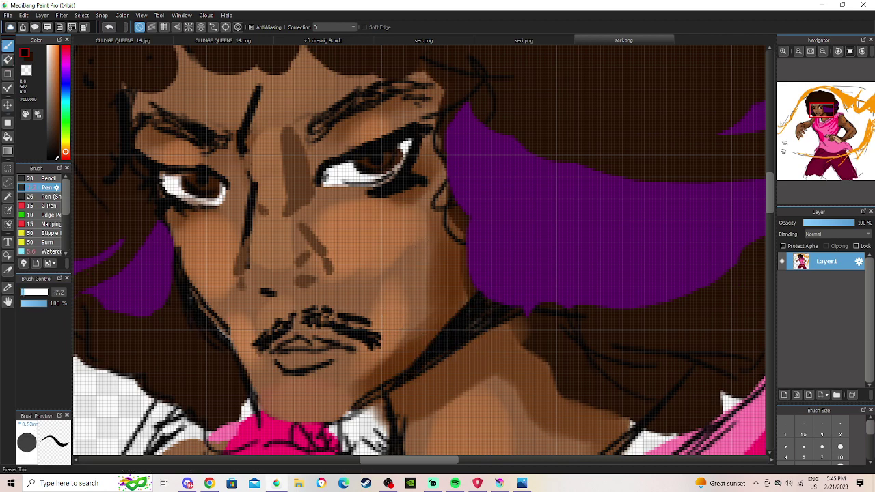
Erase an elongated gap inside the thick black jawline below the large purple hair streak.
left_click(8, 59)
key("bracketleft")
left_click(387, 480)
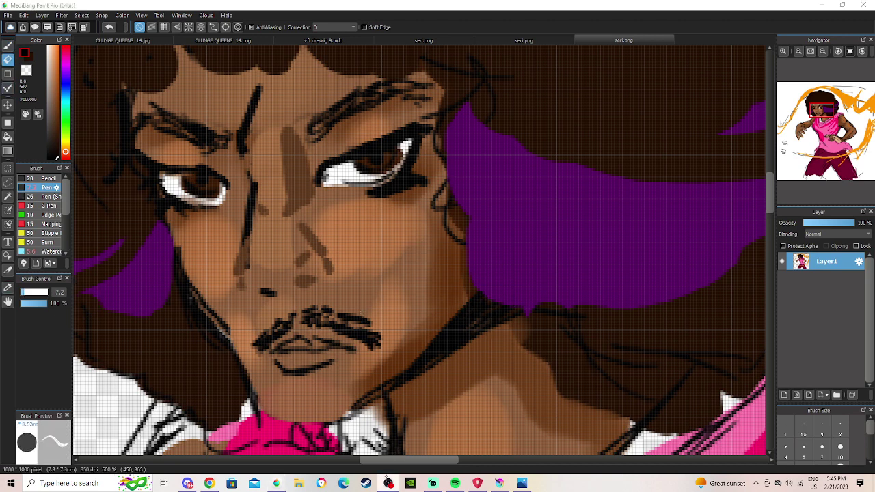
left_click(388, 482)
mouse_move(459, 316)
left_mouse_down()
mouse_move(447, 344)
mouse_move(482, 311)
mouse_move(464, 333)
left_mouse_up()
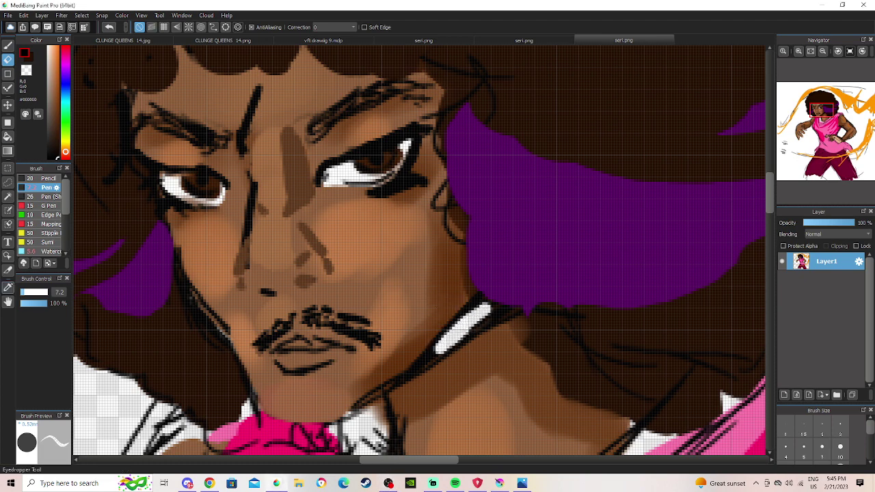
Fill the erased jawline gap with brown skin tones, starting from the sampled #8F5E3A and finishing with #84593B.
left_click(7, 287)
left_click(356, 275)
key("b")
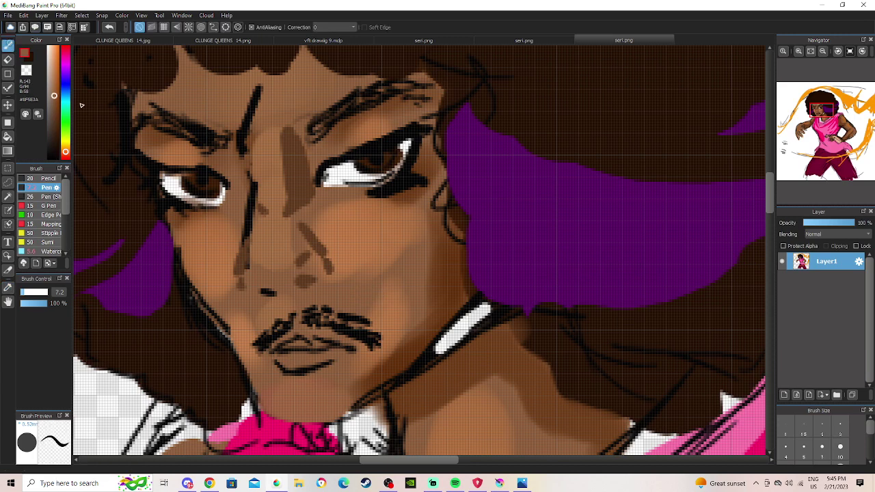
mouse_move(458, 343)
left_mouse_down()
mouse_move(481, 316)
mouse_move(445, 350)
left_mouse_up()
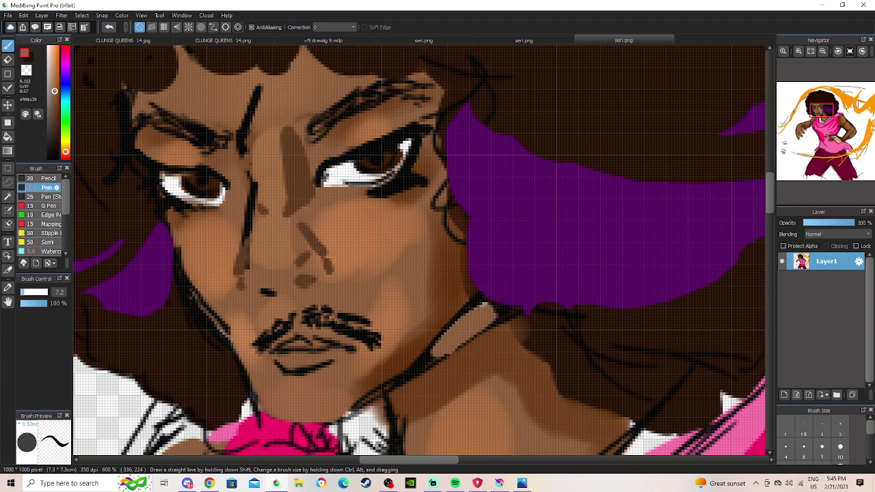
left_click_drag(460, 336, 449, 340)
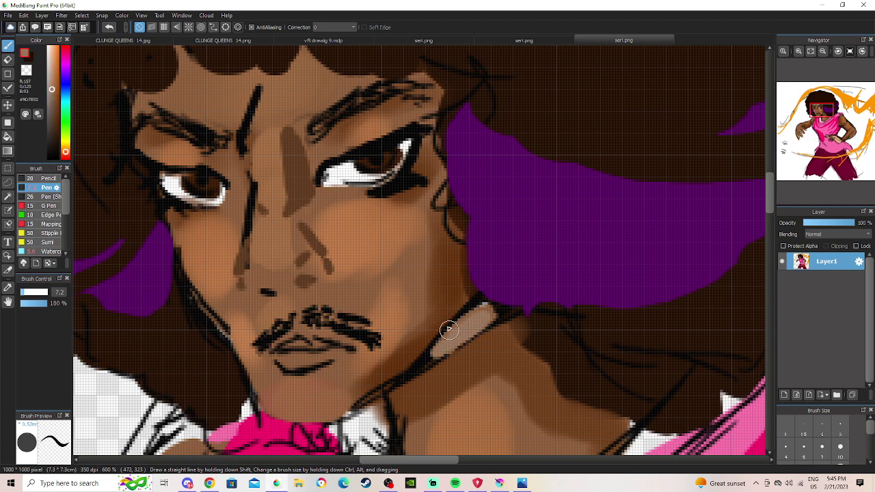
left_click(57, 97)
left_click_drag(480, 313, 442, 349)
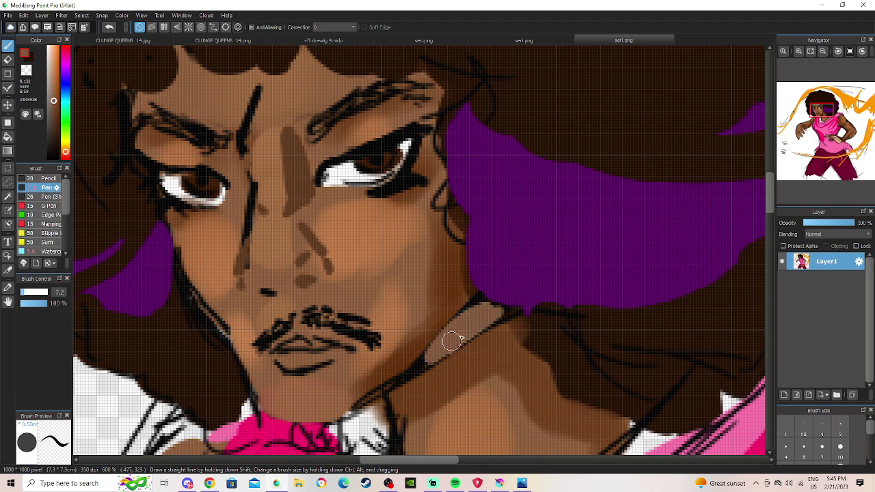
Shade the filled jawline gap with darker, warmer browns along its edges.
left_click_drag(56, 110, 56, 111)
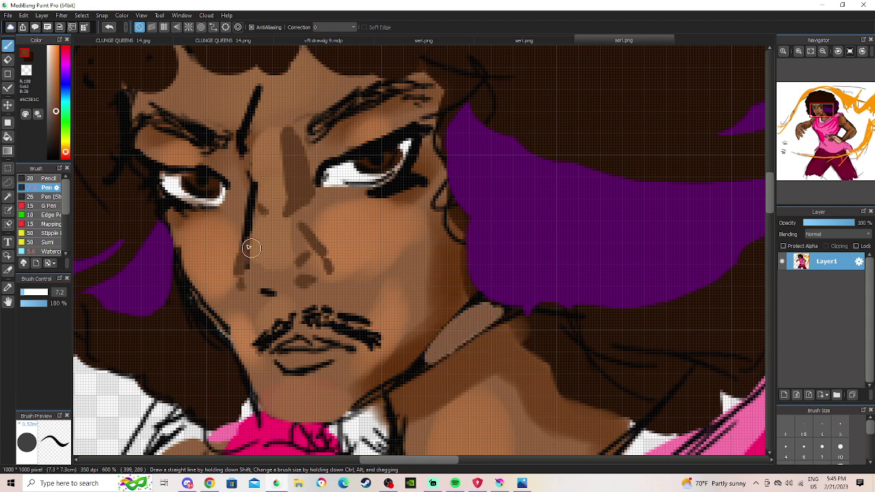
mouse_move(484, 328)
left_mouse_down()
mouse_move(439, 342)
mouse_move(446, 341)
left_mouse_up()
scroll(416, 253, "down", 2)
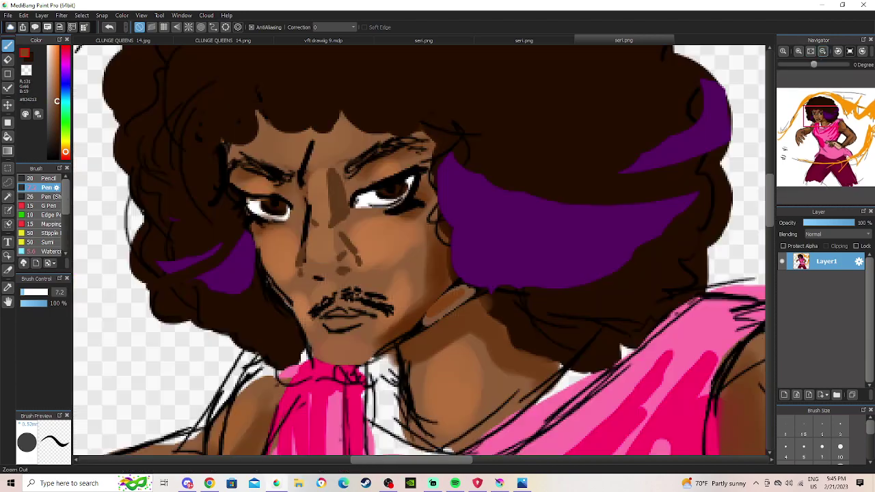
Darken the filled jawline gap beside the large purple hair streak with the brown #6F3C16 sampled from the jaw shadow.
left_click(54, 90)
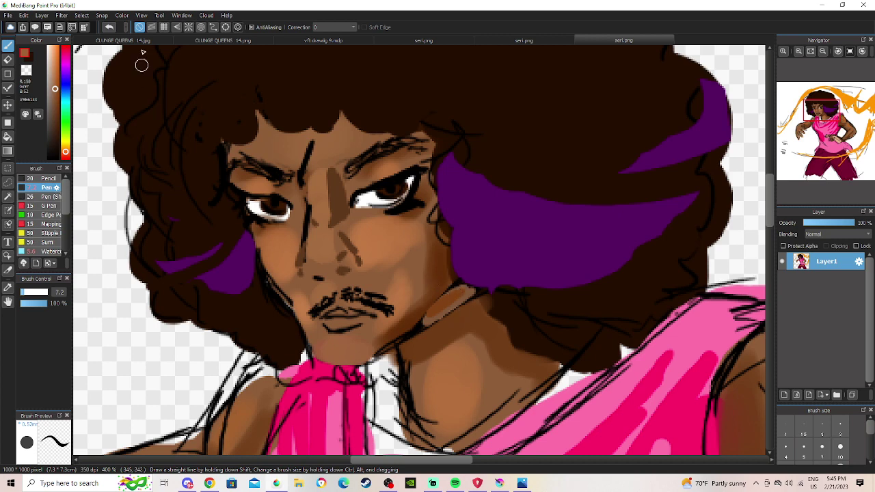
left_click(8, 287)
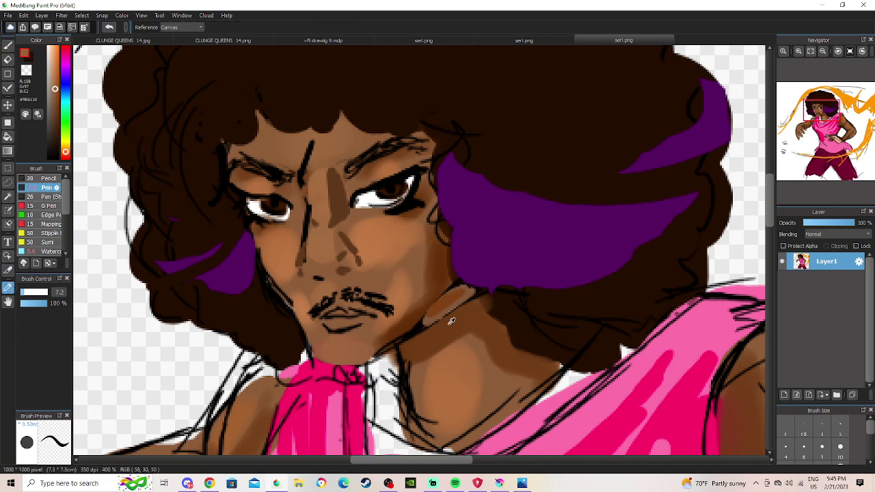
left_click(417, 303)
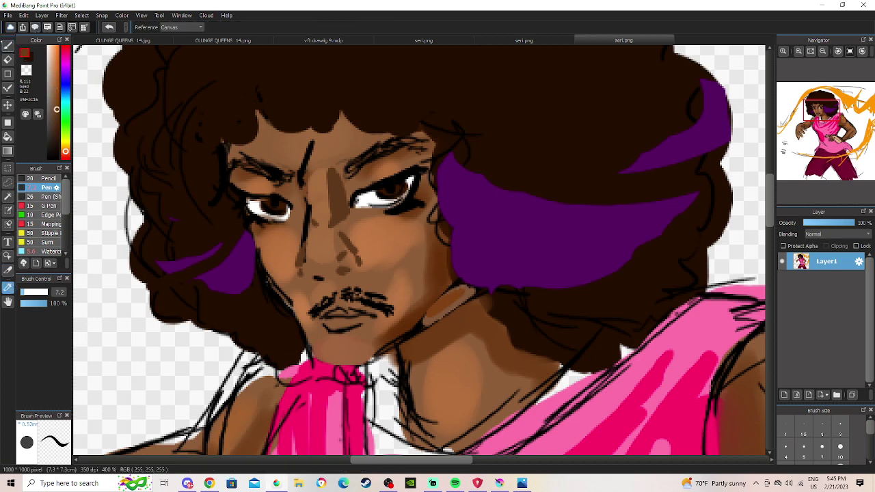
left_click(8, 45)
left_click_drag(455, 307, 434, 317)
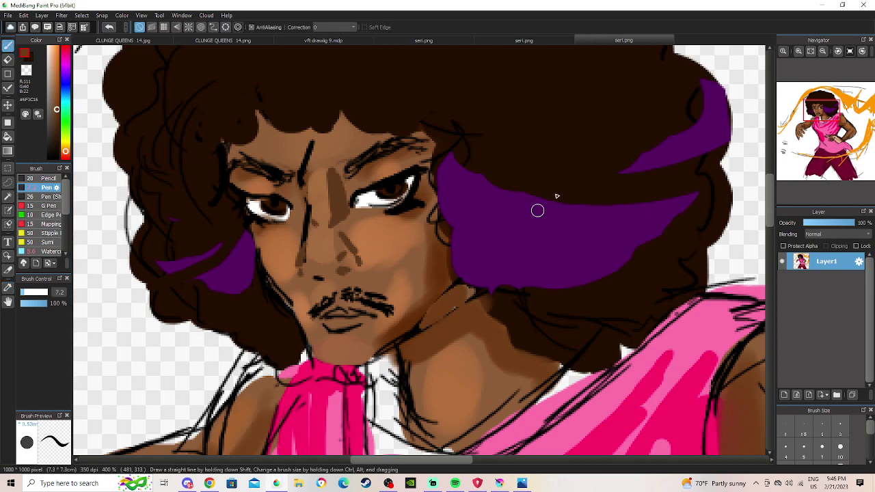
Shade the shirt's outer side below the outstretched arm and across the waist in the shirt's deep pink #FF0067 with a 14.2 pen.
left_click(823, 52)
left_click_drag(810, 132, 826, 138)
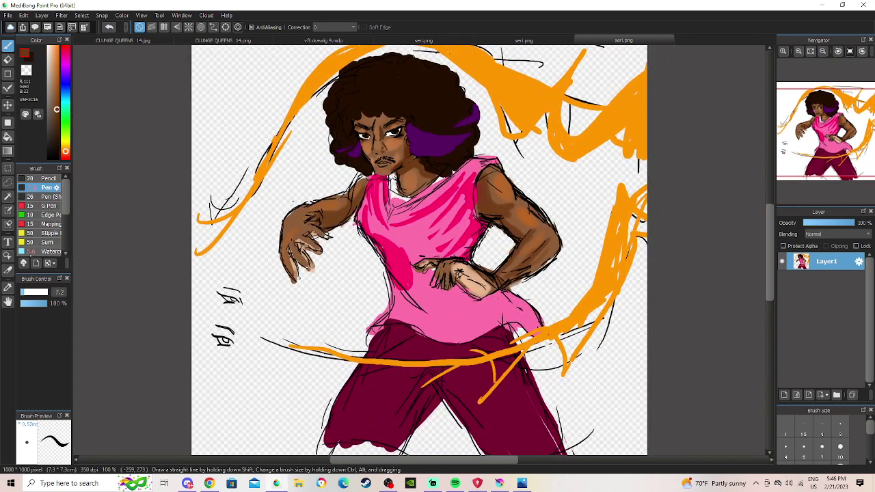
left_click(7, 288)
left_click(425, 233)
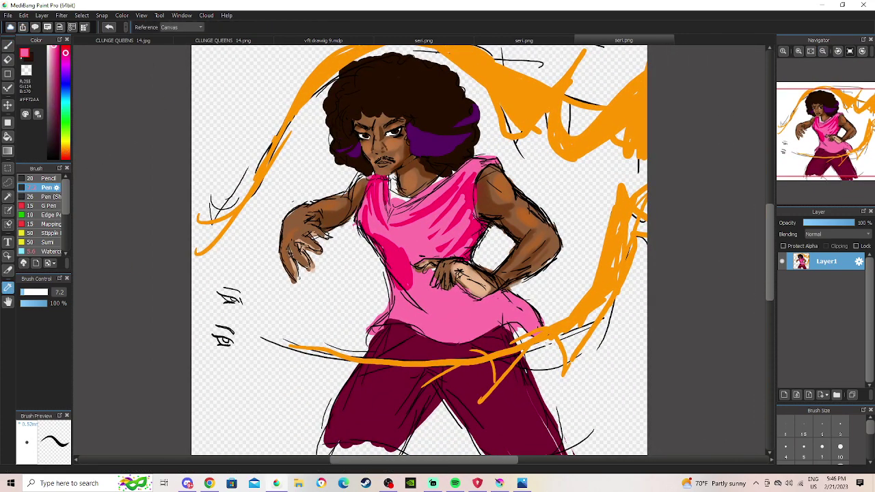
key("e")
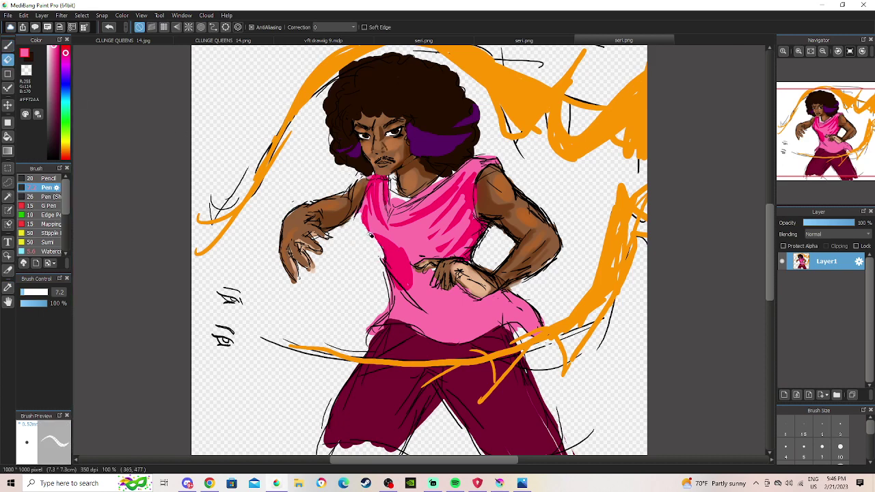
key("i")
left_click(403, 256)
key("b")
left_click_drag(24, 291, 28, 292)
mouse_move(370, 201)
left_mouse_down()
mouse_move(369, 226)
mouse_move(367, 218)
mouse_move(388, 261)
mouse_move(369, 235)
mouse_move(363, 217)
mouse_move(378, 258)
mouse_move(365, 209)
mouse_move(366, 246)
mouse_move(378, 252)
mouse_move(396, 298)
mouse_move(389, 268)
mouse_move(394, 298)
mouse_move(421, 301)
mouse_move(392, 274)
mouse_move(421, 312)
left_mouse_up()
mouse_move(392, 274)
left_mouse_down()
mouse_move(421, 311)
mouse_move(405, 292)
mouse_move(440, 311)
mouse_move(397, 272)
mouse_move(480, 326)
left_mouse_up()
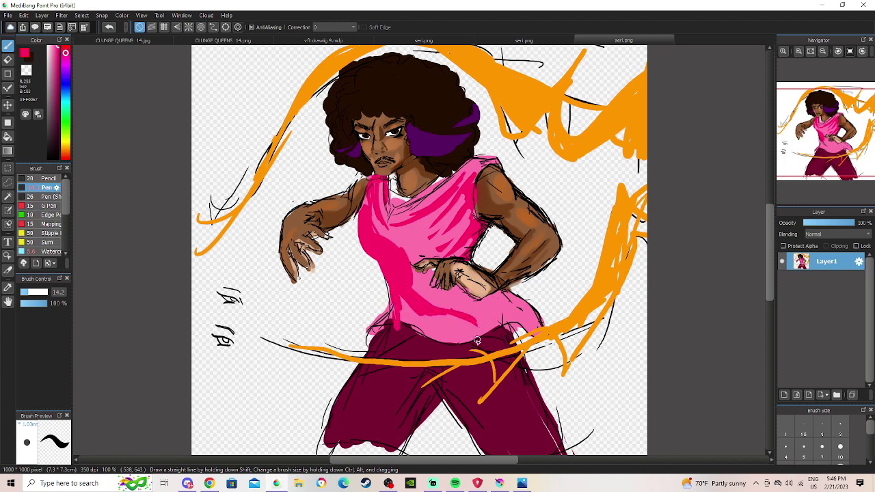
Paint a curved purple #A868FF band across the lower shirt, with three diamonds above its end farthest from the bent arm.
left_click(783, 50)
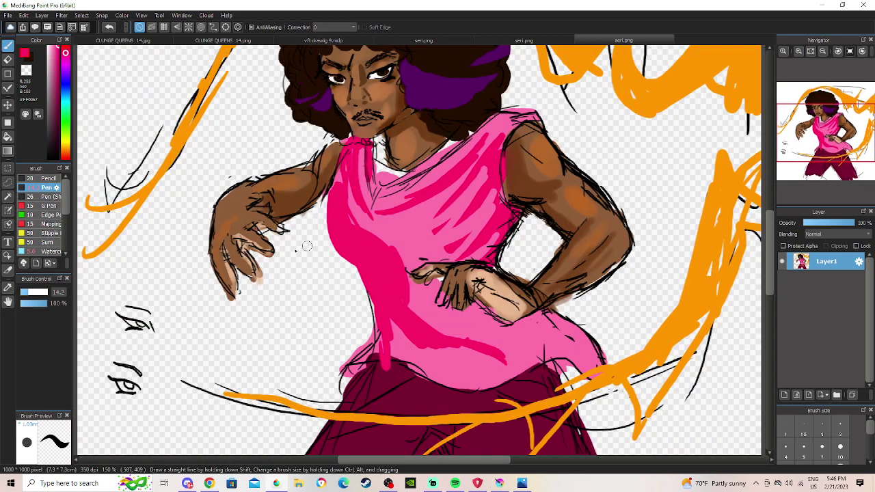
left_click(65, 75)
left_click(56, 48)
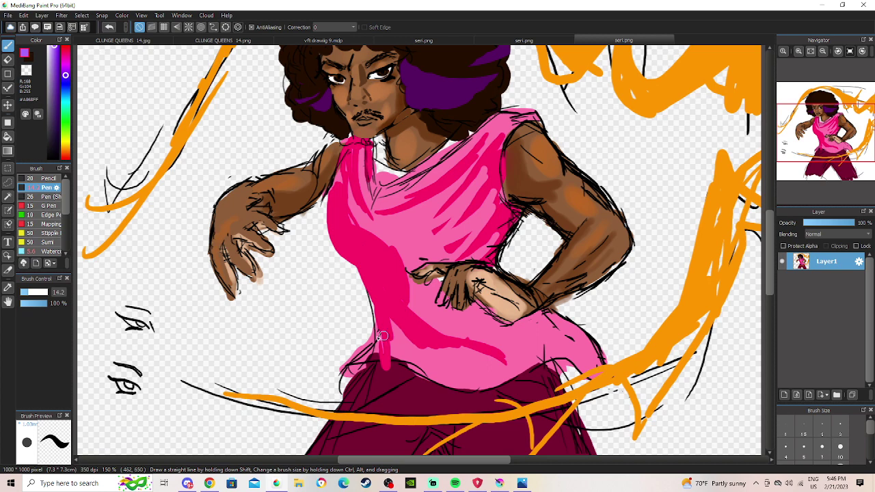
mouse_move(374, 346)
left_mouse_down()
mouse_move(464, 368)
mouse_move(512, 357)
mouse_move(571, 335)
left_mouse_up()
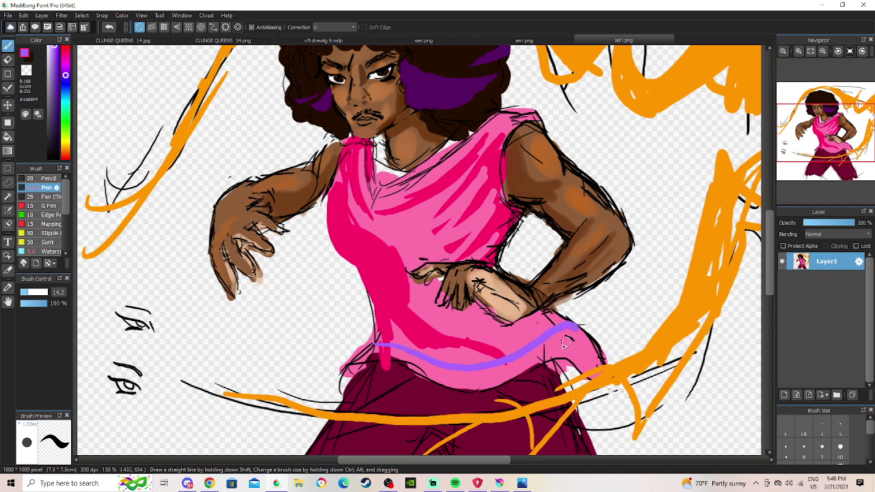
mouse_move(456, 357)
left_mouse_down()
mouse_move(468, 353)
mouse_move(463, 348)
left_mouse_up()
left_click(109, 27)
mouse_move(444, 340)
left_mouse_down()
mouse_move(405, 321)
mouse_move(403, 340)
mouse_move(380, 336)
left_mouse_up()
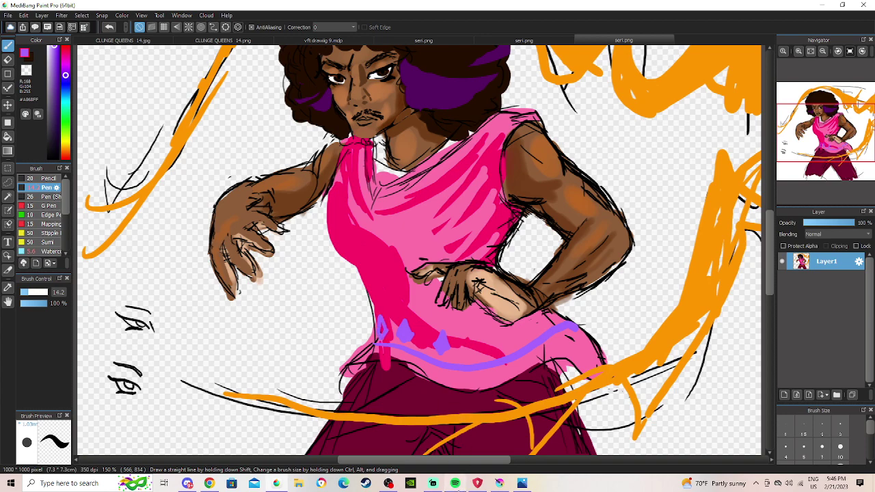
Skip to the next song in Spotify and return to the drawing.
left_click(455, 483)
left_click(375, 342)
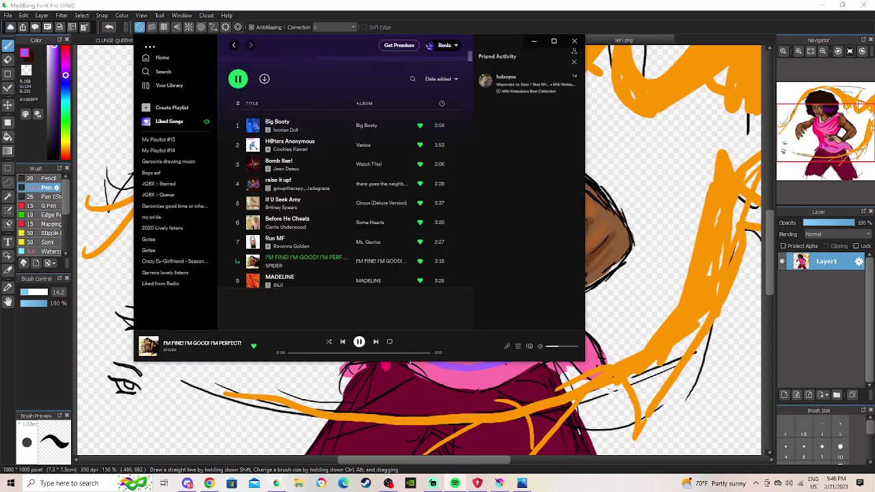
left_click(533, 41)
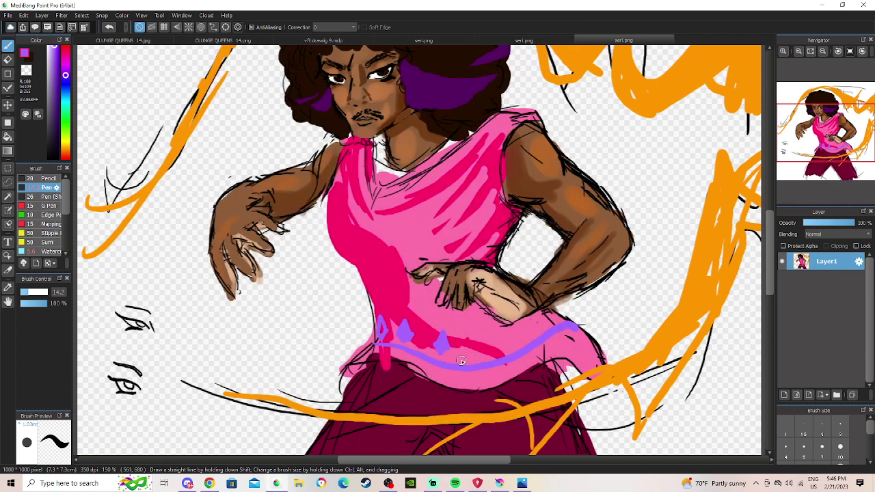
Continue the row of purple diamonds along the band to the bent arm and extend the trim onto both hem corners.
mouse_move(468, 349)
left_mouse_down()
mouse_move(478, 333)
mouse_move(475, 354)
mouse_move(506, 329)
mouse_move(507, 350)
left_mouse_up()
left_click_drag(540, 321, 542, 322)
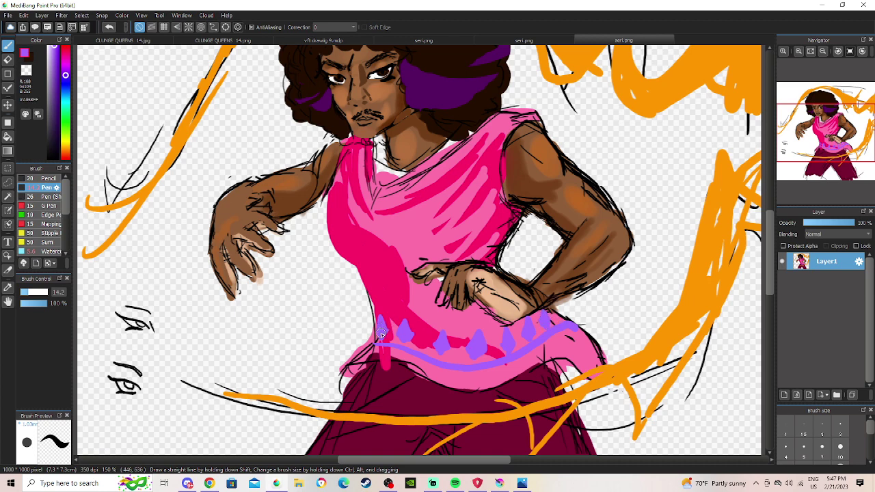
left_click_drag(368, 340, 353, 364)
mouse_move(553, 341)
left_mouse_down()
mouse_move(593, 353)
mouse_move(533, 348)
mouse_move(567, 342)
mouse_move(596, 357)
left_mouse_up()
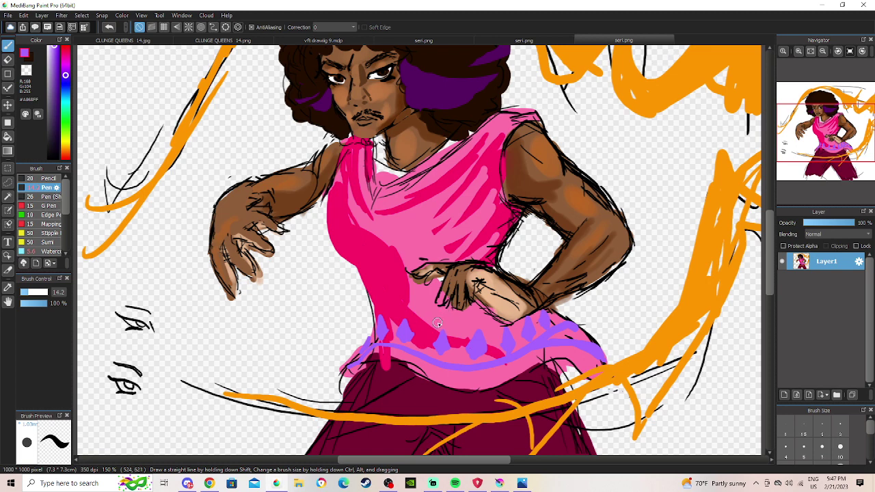
Paint the sampled light pink #FF72AA over most of the deep pink shading on the shirt's outer side and waist.
key("e")
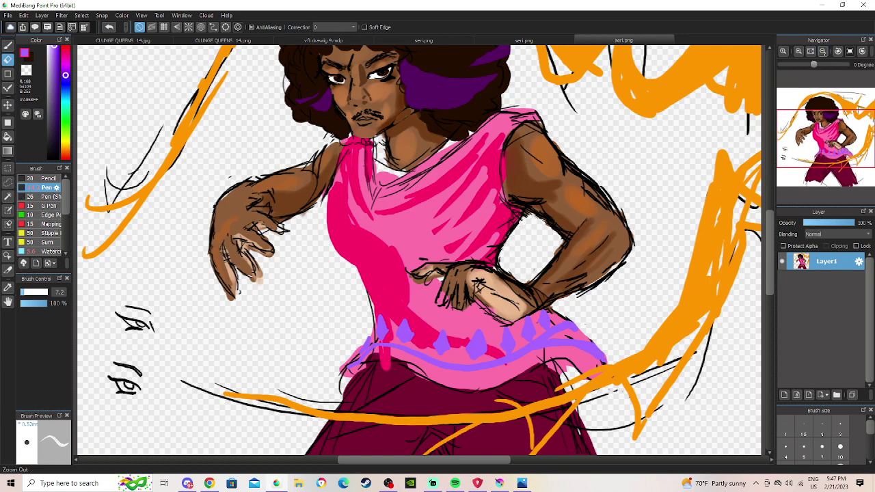
left_click(823, 51)
left_click(823, 52)
left_click(823, 51)
left_click_drag(805, 128, 818, 142)
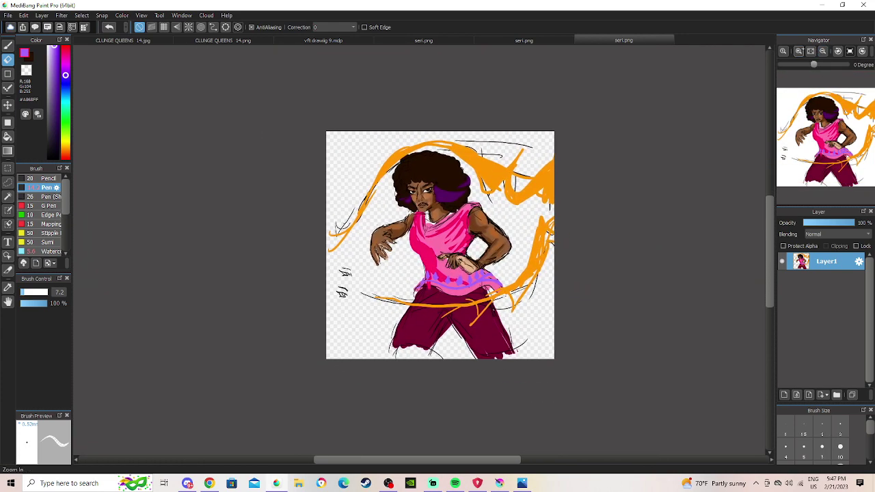
left_click(798, 51)
left_click(799, 51)
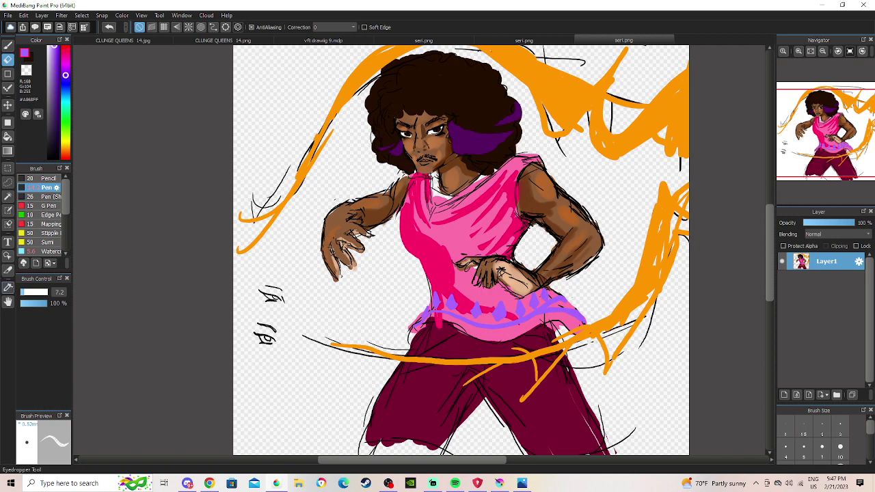
left_click(9, 287)
left_click(454, 297)
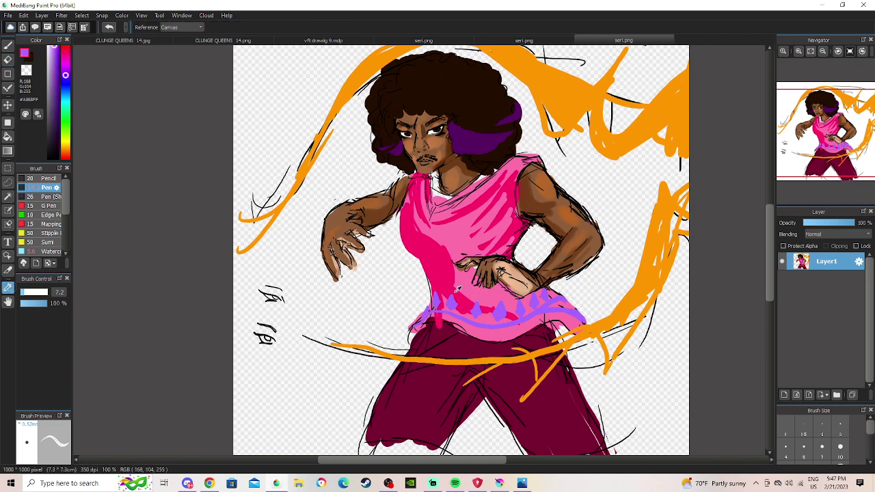
left_click(480, 309)
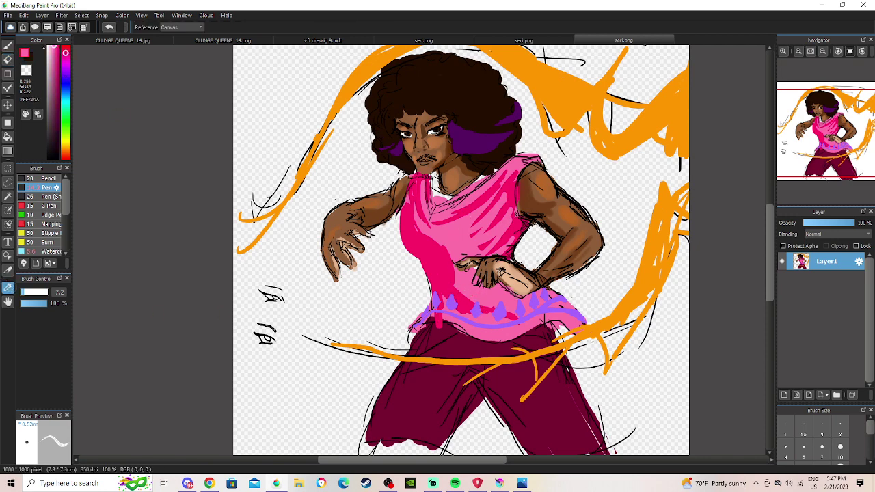
key("b")
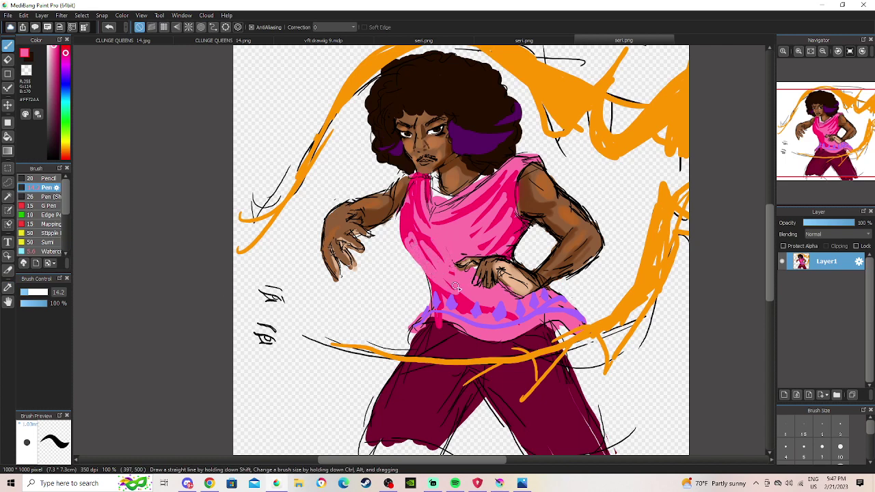
Extend the shirt below the outstretched arm into a flared light pink hem corner, covering the old outline and the trim's end.
mouse_move(423, 266)
left_mouse_down()
mouse_move(425, 304)
mouse_move(422, 263)
mouse_move(404, 318)
mouse_move(404, 310)
mouse_move(375, 345)
mouse_move(404, 341)
mouse_move(408, 319)
left_mouse_up()
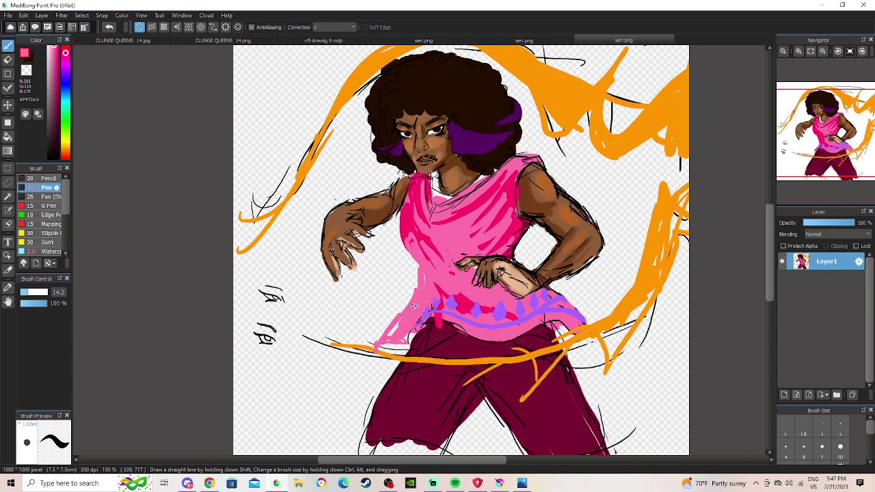
mouse_move(392, 331)
left_mouse_down()
mouse_move(409, 296)
mouse_move(402, 312)
left_mouse_up()
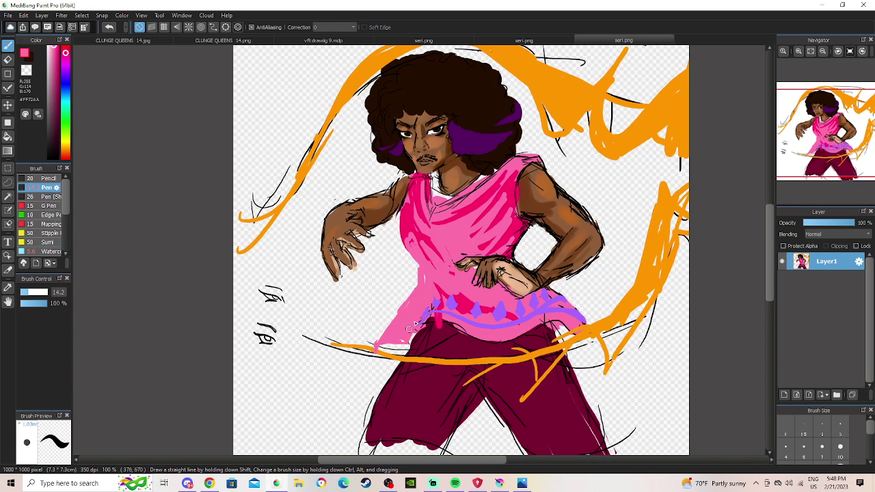
left_click_drag(390, 344, 390, 352)
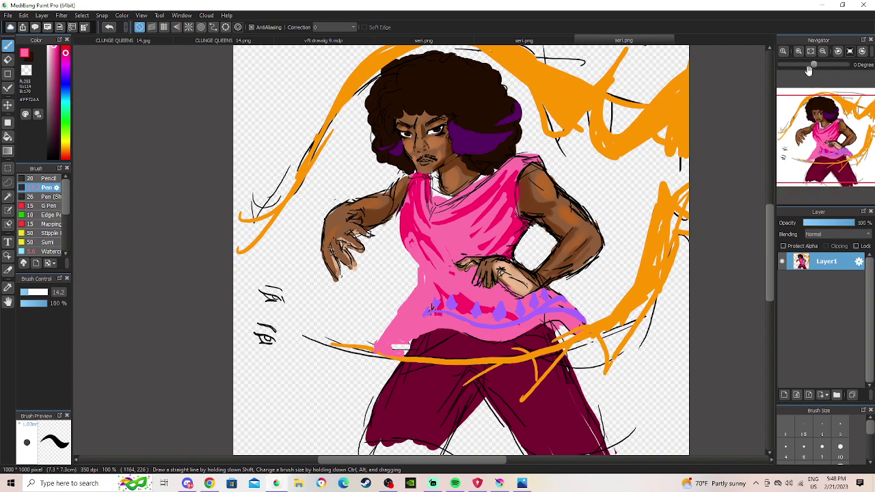
Clean up the edges of the fingers and thumb on the hip by painting shirt pink around them with a 7.2 pen.
left_click(798, 52)
left_click(798, 51)
left_click_drag(821, 113, 839, 142)
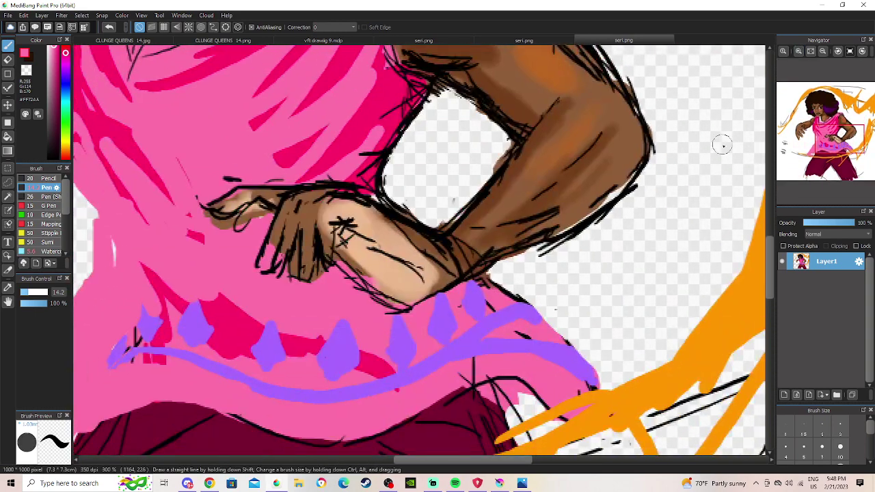
left_click(24, 291)
left_click_drag(22, 292, 21, 292)
left_click_drag(319, 282, 316, 257)
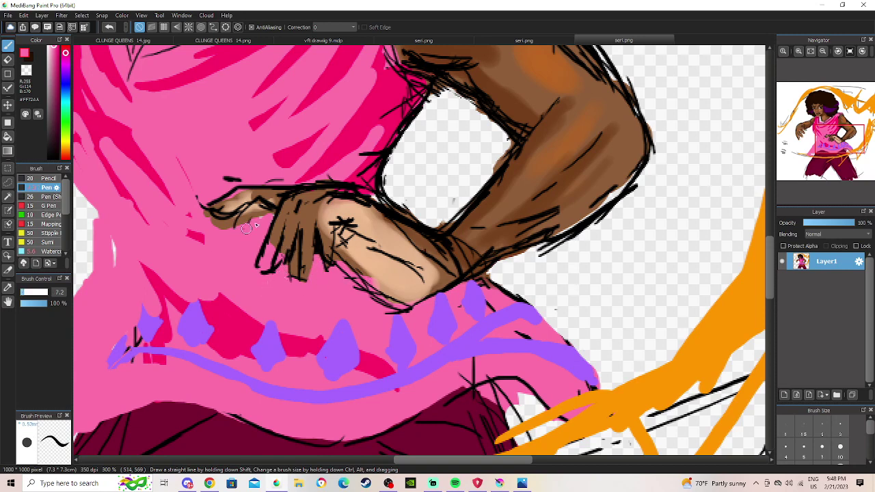
mouse_move(228, 218)
left_mouse_down()
mouse_move(195, 209)
mouse_move(213, 211)
mouse_move(202, 204)
mouse_move(213, 187)
mouse_move(291, 177)
left_mouse_up()
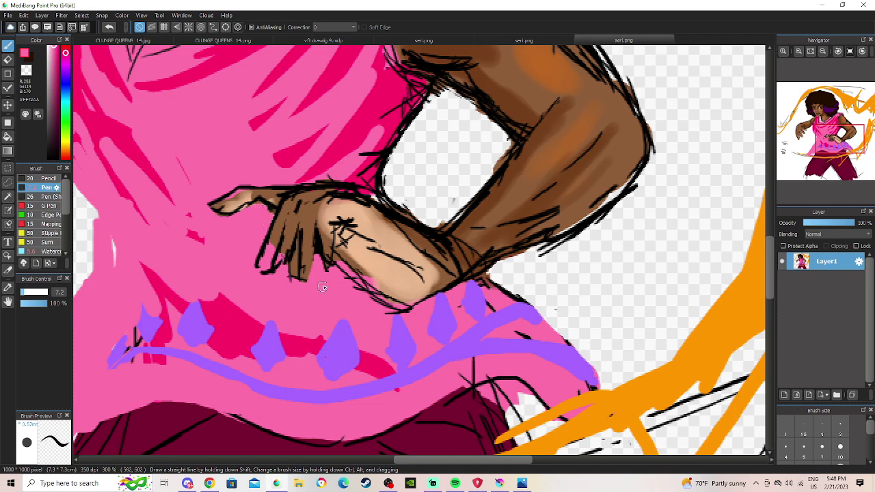
Redraw the outline of the longest finger of the hand on the hip in black #000000.
key("x")
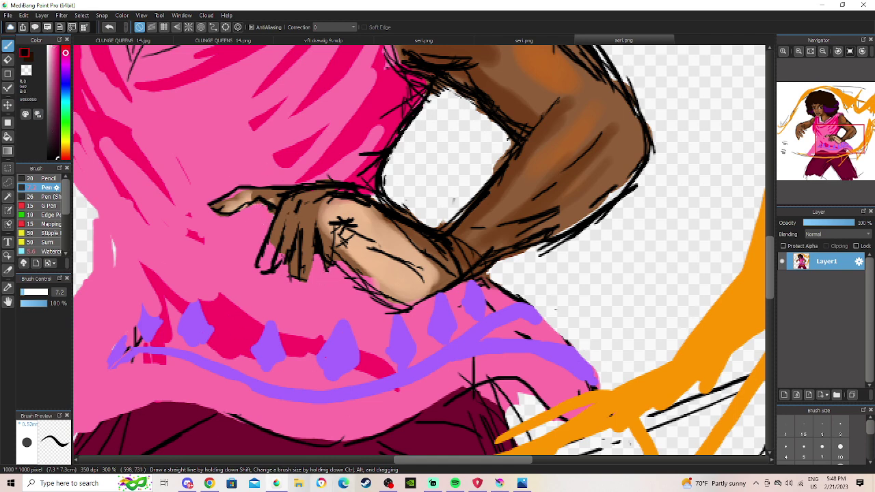
left_click(393, 485)
left_click(391, 485)
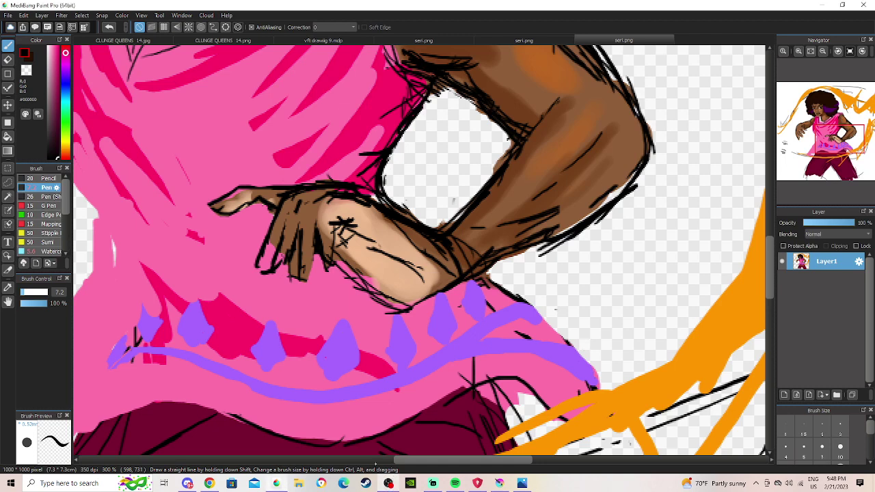
left_click_drag(319, 248, 299, 283)
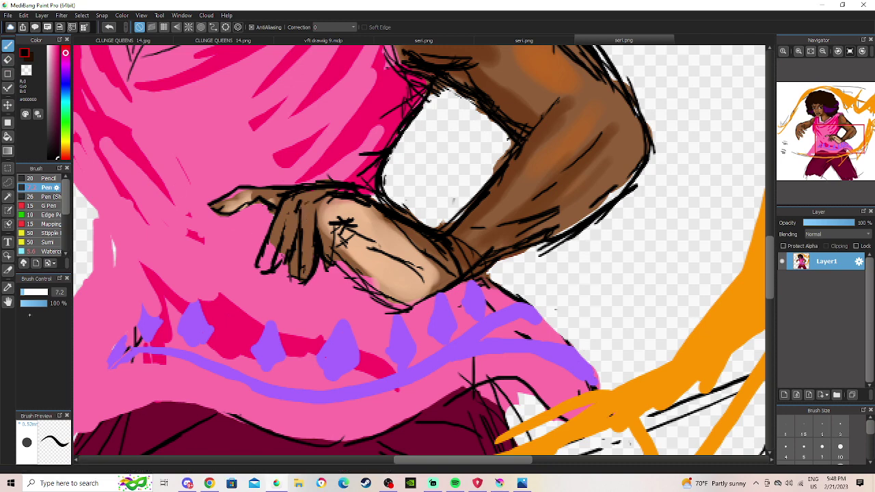
Trim the stray sketch lines between the fingers and under the forearm on the hip with the sampled shirt pink #FF72AA.
left_click(8, 289)
left_click(252, 266)
left_click(9, 45)
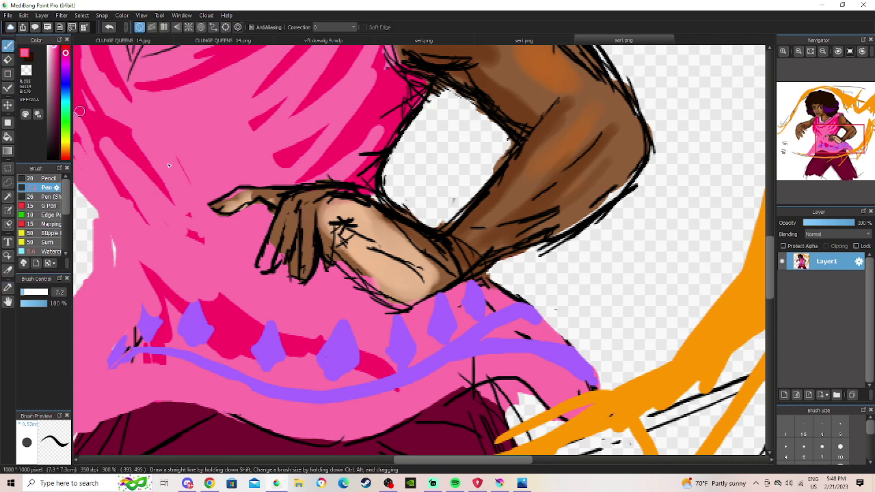
mouse_move(298, 265)
left_mouse_down()
mouse_move(300, 276)
mouse_move(293, 261)
left_mouse_up()
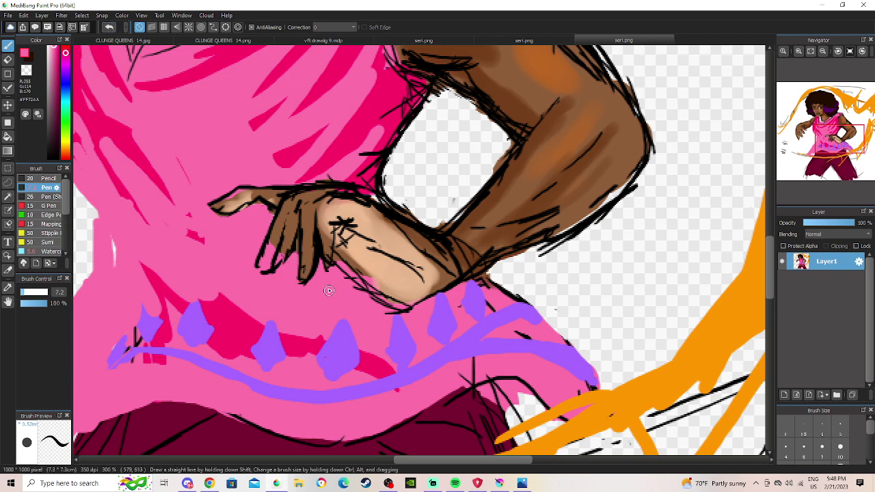
mouse_move(343, 278)
left_mouse_down()
mouse_move(361, 302)
mouse_move(345, 273)
mouse_move(386, 311)
mouse_move(367, 308)
mouse_move(378, 311)
left_mouse_up()
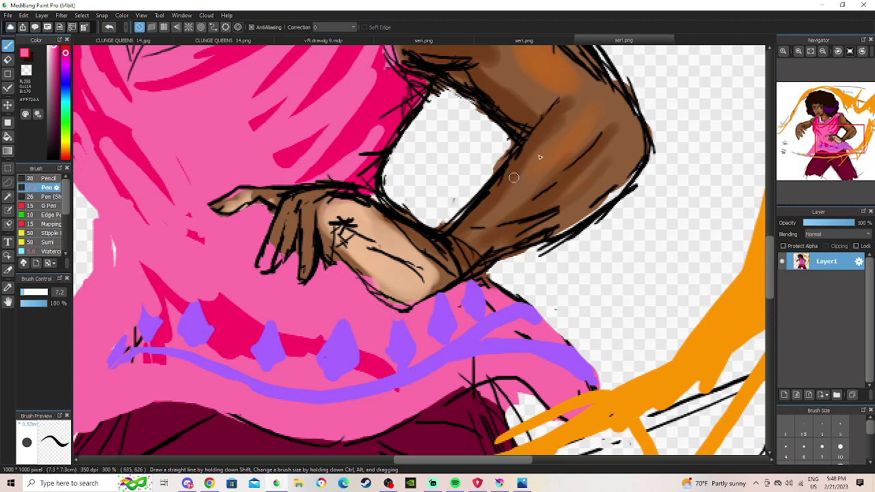
scroll(420, 260, "down", 2)
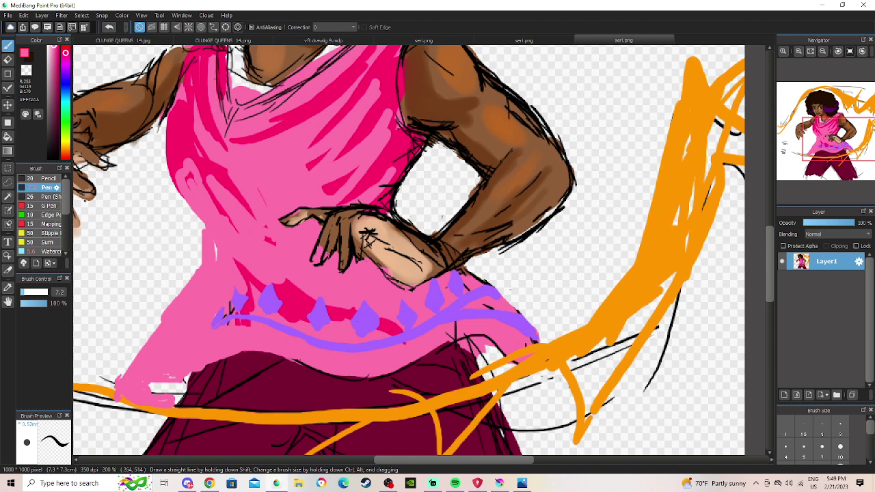
Touch up the fold shading around the purple diamonds at the shirt's hem with the sampled dark pink #FF0067.
left_click(8, 269)
left_click(283, 308)
left_click_drag(276, 313, 293, 316)
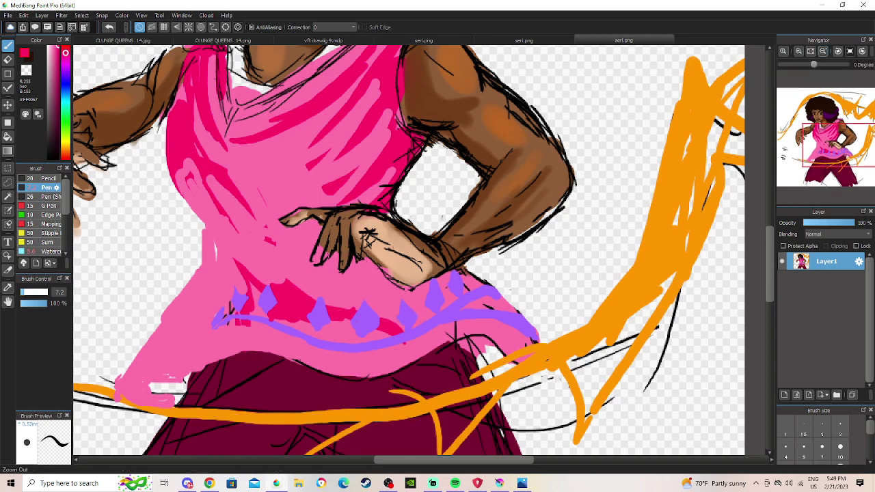
Draw a curved string of pale pink #FFBDF4 beads from the neck down along the shirt's neckline.
left_click(823, 51)
left_click(823, 51)
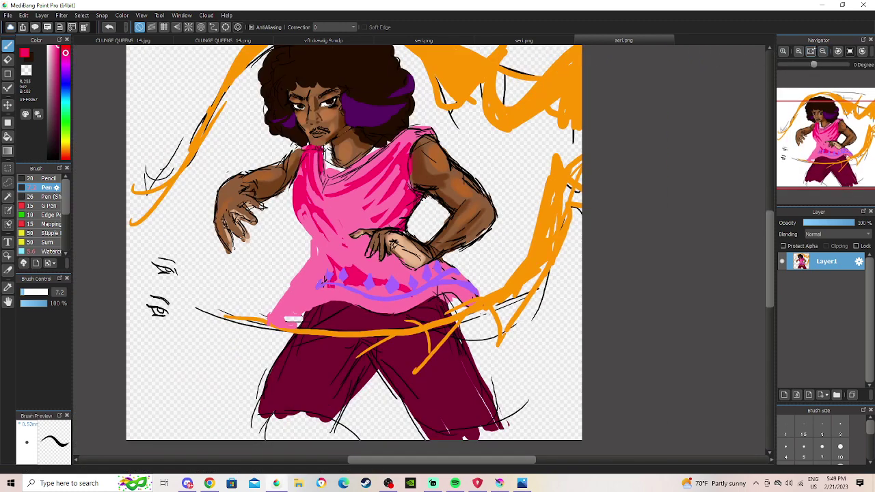
left_click(798, 51)
left_click(798, 51)
left_click(798, 51)
left_click_drag(814, 103, 824, 118)
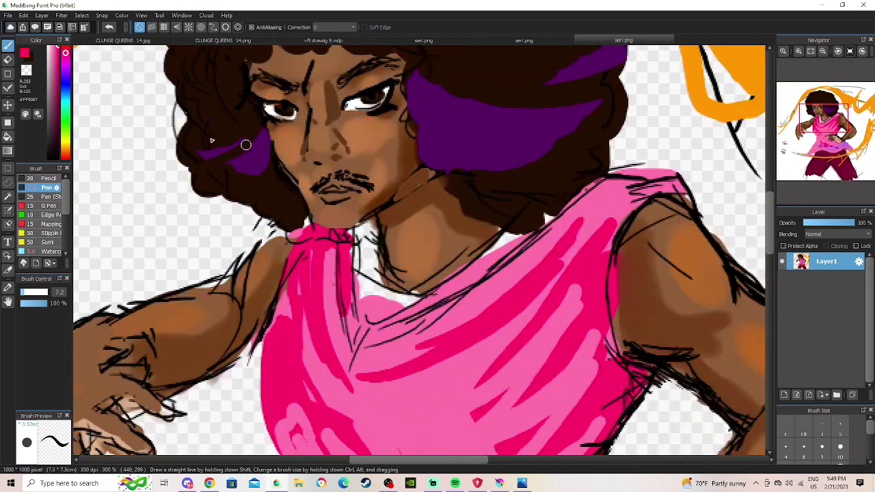
left_click_drag(66, 141, 66, 143)
left_click(65, 147)
left_click(65, 62)
left_click_drag(58, 57, 51, 40)
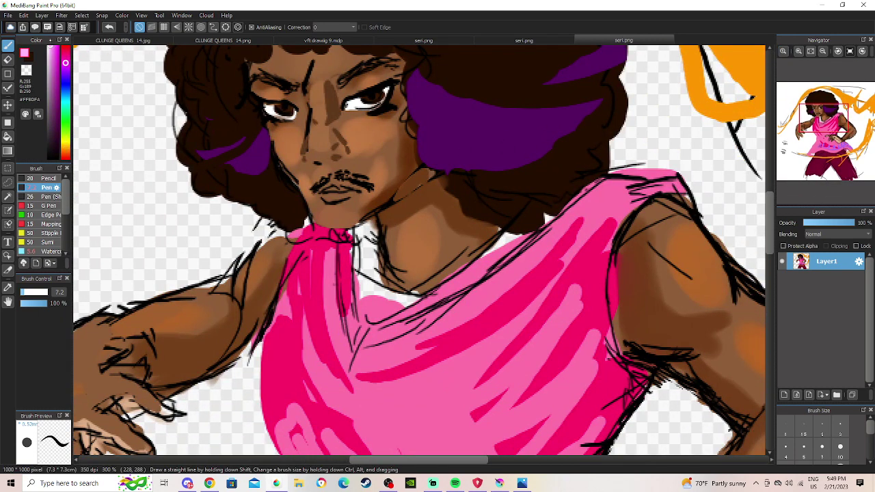
left_click_drag(355, 265, 361, 257)
mouse_move(375, 305)
left_mouse_down()
mouse_move(383, 326)
mouse_move(407, 339)
mouse_move(425, 325)
left_mouse_up()
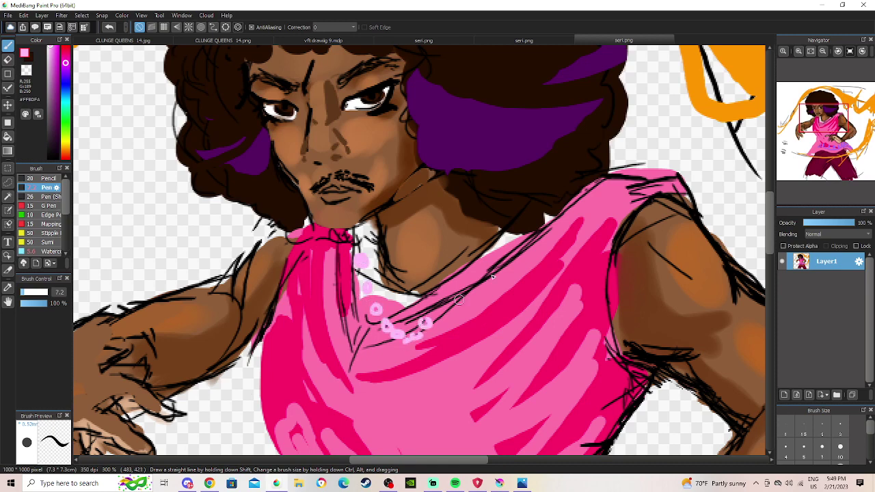
Add a small brown #60391C shadow between the nose and the upper lip.
left_click(798, 51)
left_click(798, 51)
left_click_drag(811, 106, 819, 117)
left_click(9, 287)
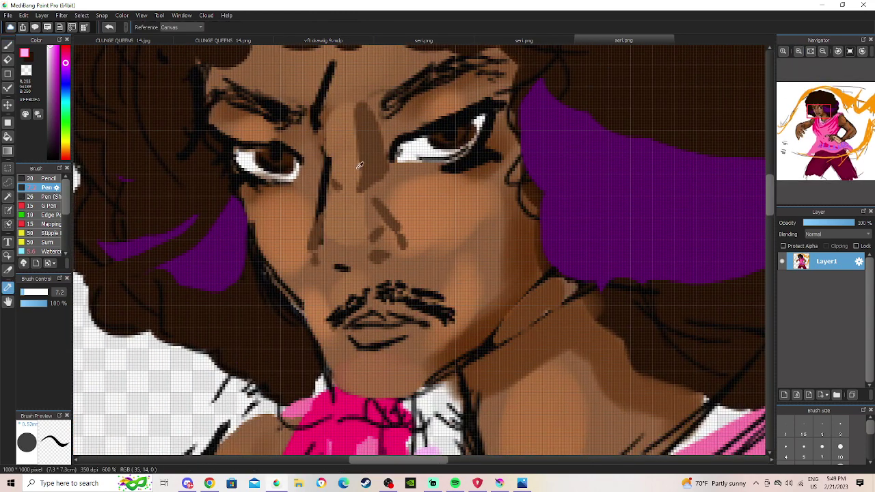
left_click(380, 141)
key("b")
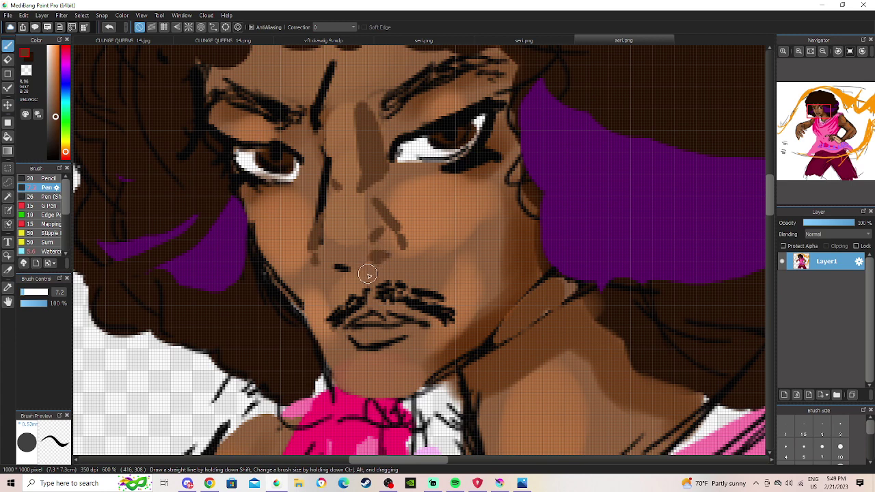
left_click_drag(355, 279, 366, 273)
Set the pen to pink #FF68A4 at size 4.1.
left_click(66, 52)
left_click_drag(57, 59, 54, 41)
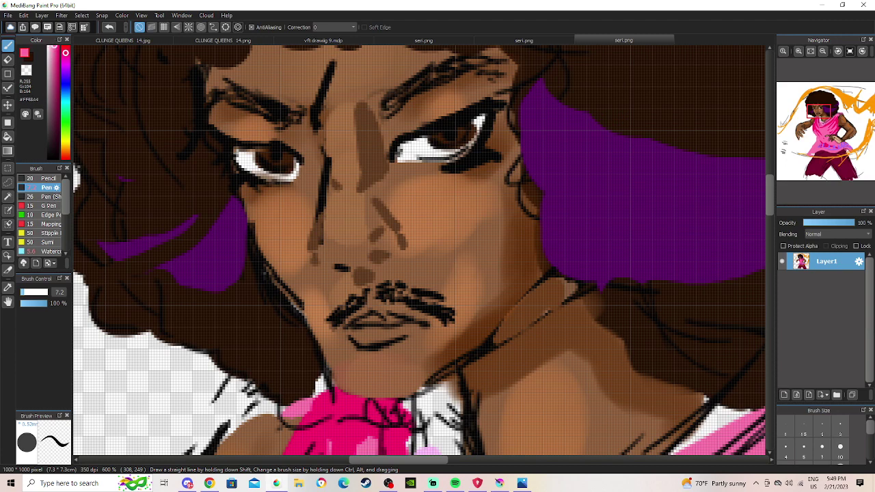
left_click_drag(24, 294, 22, 294)
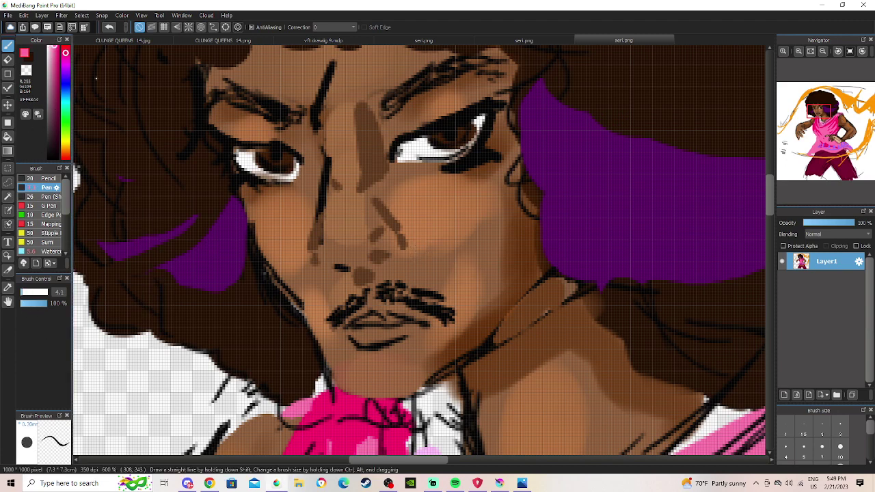
Browse the Downloads folder for a saved artwork file to open.
left_click(8, 15)
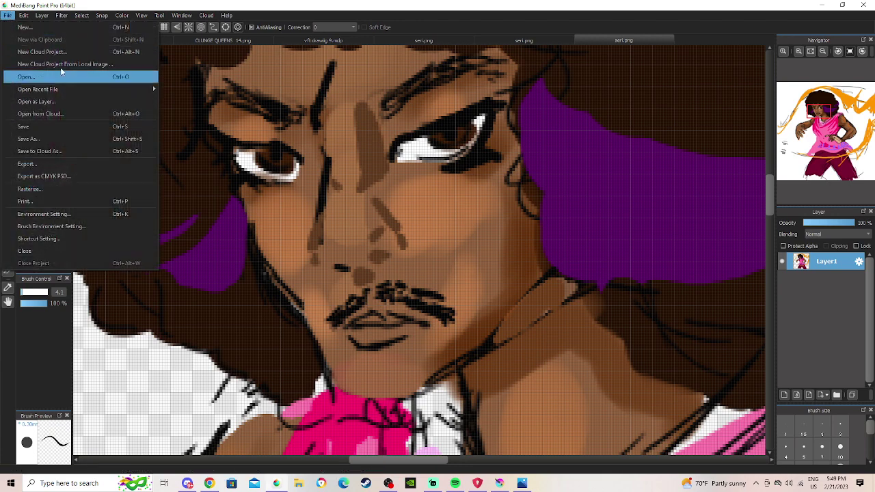
left_click(62, 76)
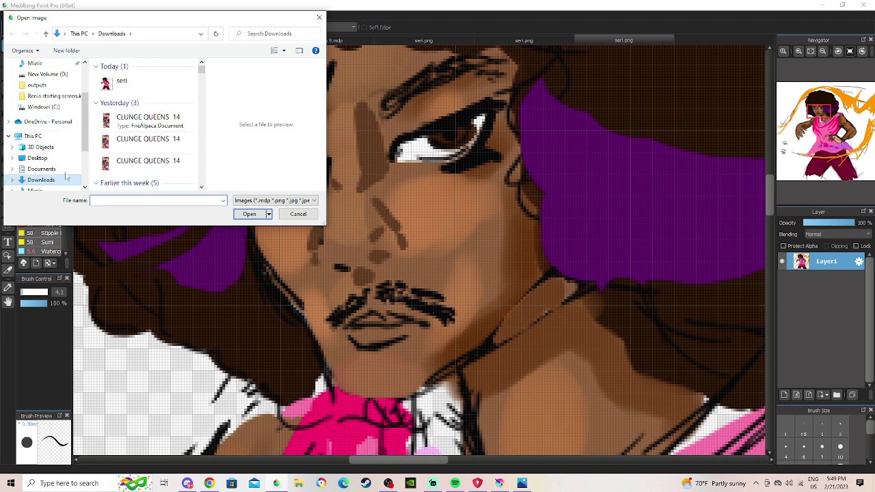
scroll(182, 156, "down", 2)
scroll(192, 142, "down", 2)
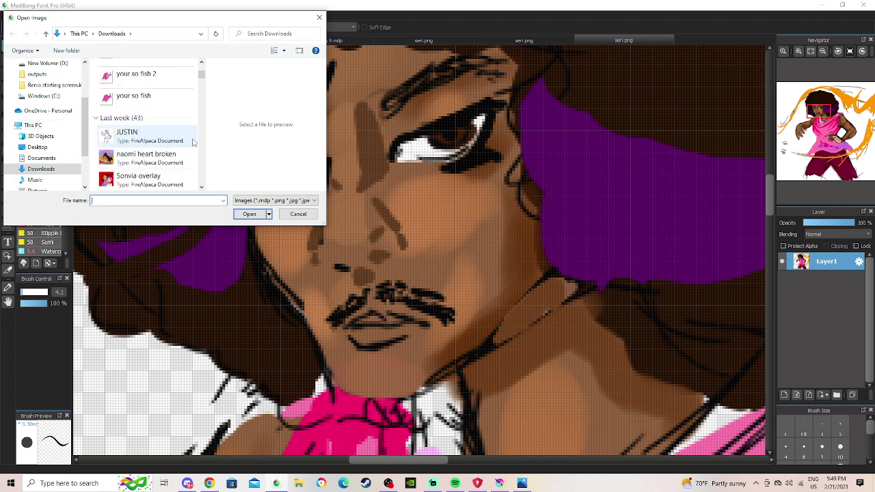
scroll(193, 142, "down", 6)
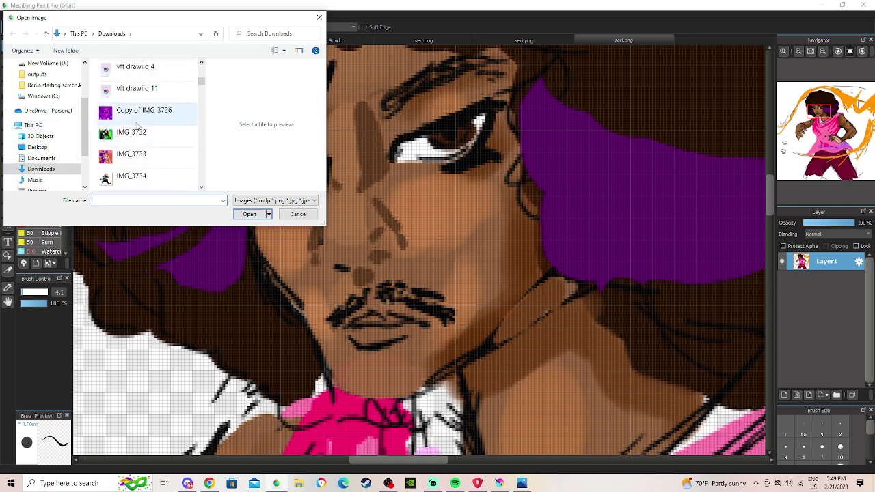
scroll(147, 126, "down", 5)
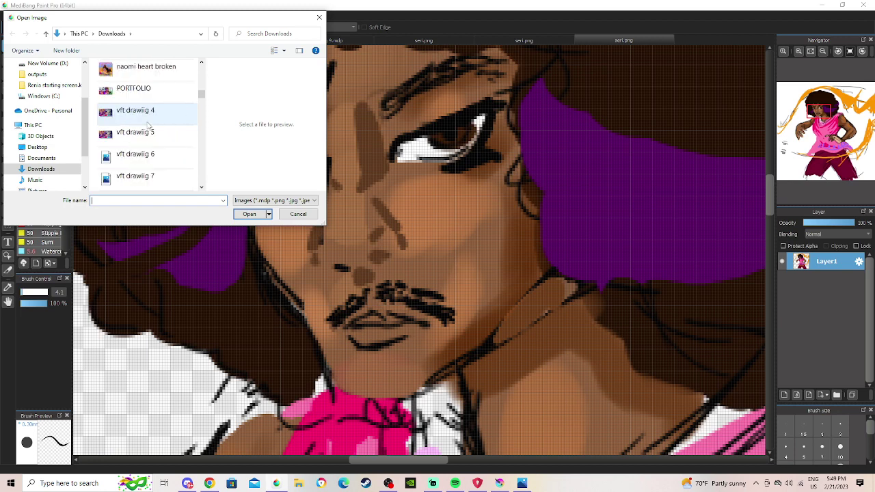
scroll(155, 126, "up", 1)
scroll(164, 120, "down", 5)
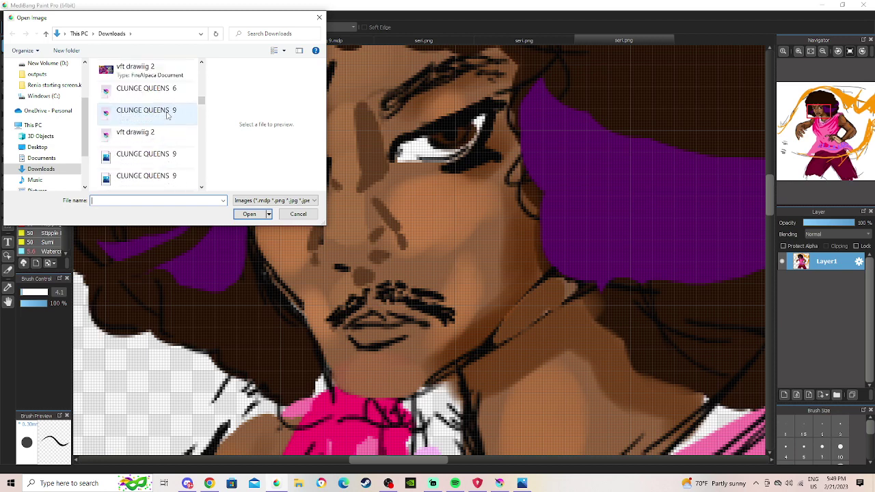
scroll(164, 118, "down", 3)
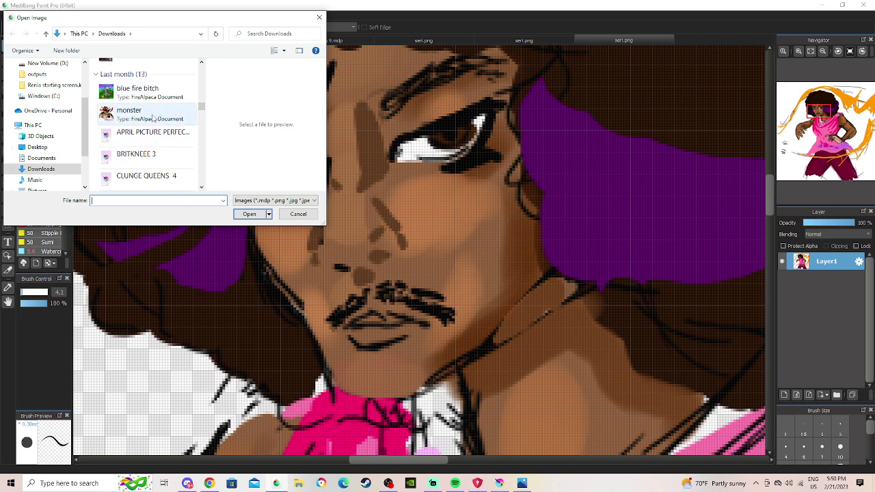
scroll(197, 128, "down", 2)
scroll(196, 130, "down", 3)
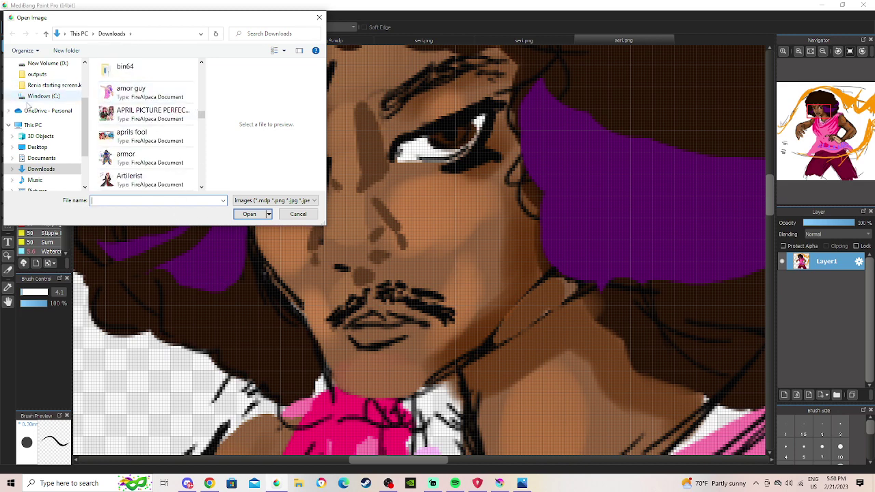
scroll(157, 101, "down", 10)
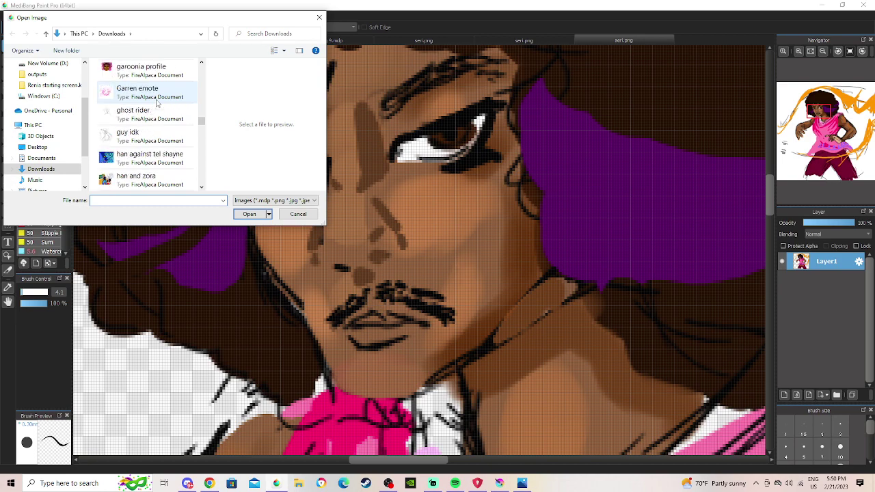
scroll(182, 123, "down", 1)
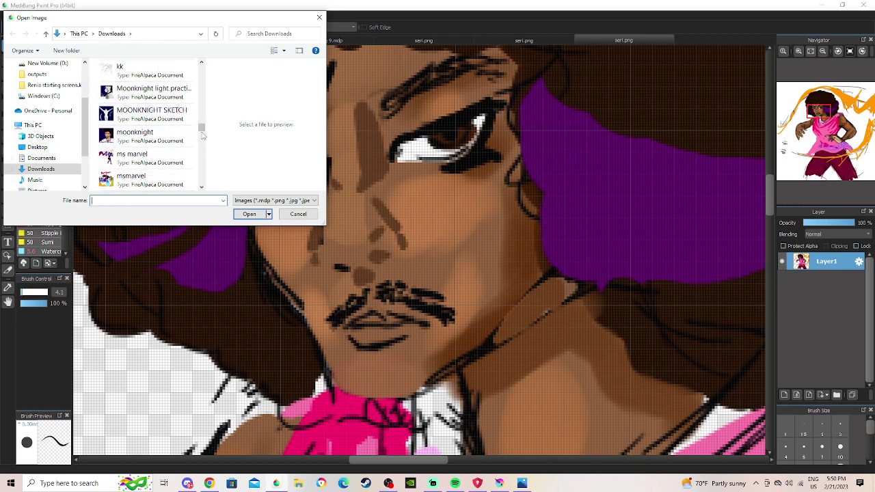
scroll(62, 71, "up", 5)
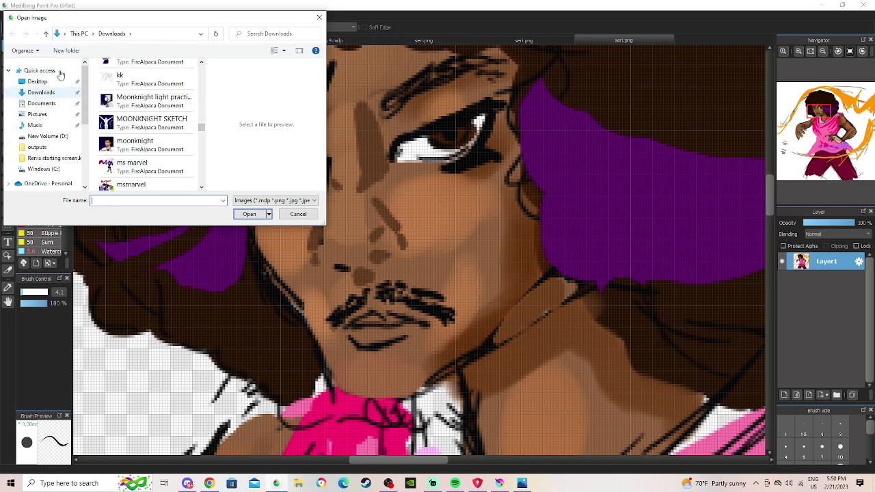
Check the recent files under Quick access, glance at the Spotify playlist, and dismiss the file browser without opening anything.
left_click(39, 70)
left_click(453, 484)
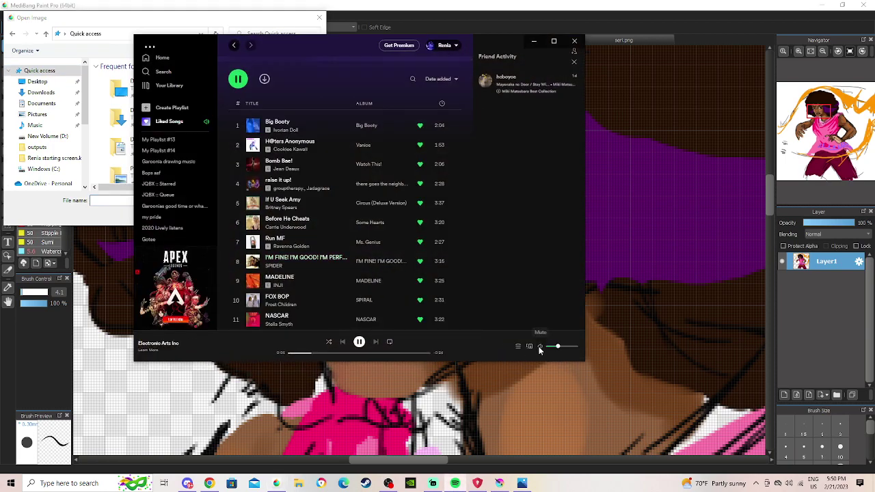
left_click(454, 485)
scroll(135, 114, "down", 1)
scroll(134, 115, "down", 6)
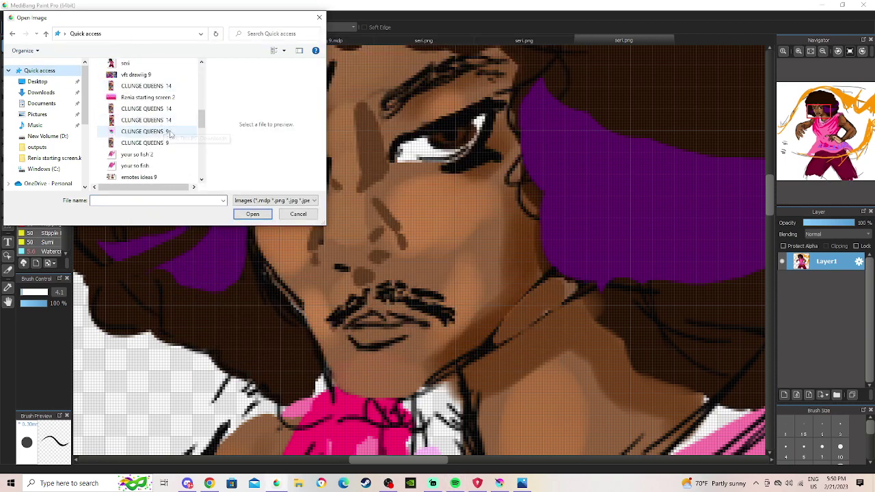
left_click(299, 214)
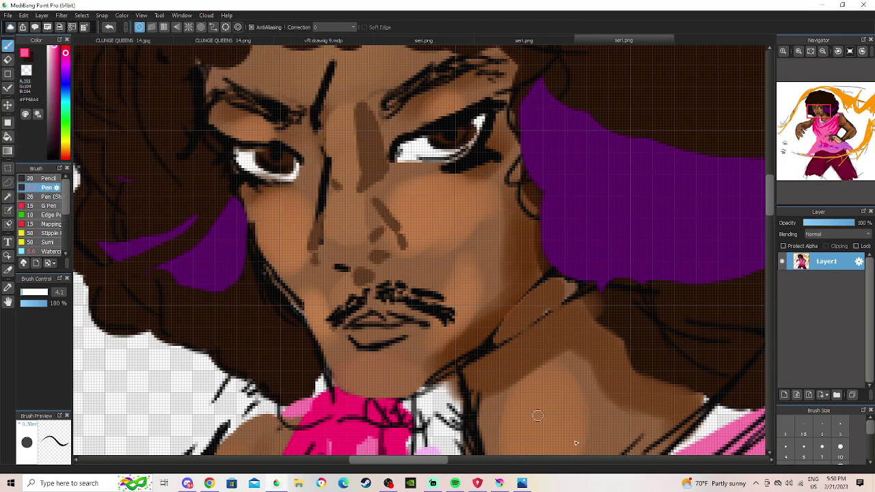
Switch to Krita and bring up the artwork collage in document_9.kra.
left_click(499, 483)
left_click(556, 45)
left_click(633, 44)
left_click(683, 44)
left_click(623, 44)
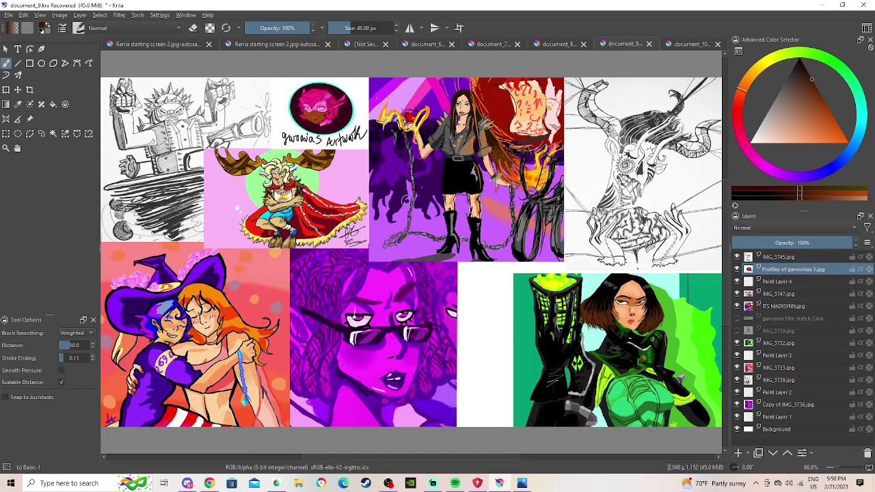
Examine the antlered character in the red cape and the hugging witch pair up close with the Pan tool.
left_click(18, 147)
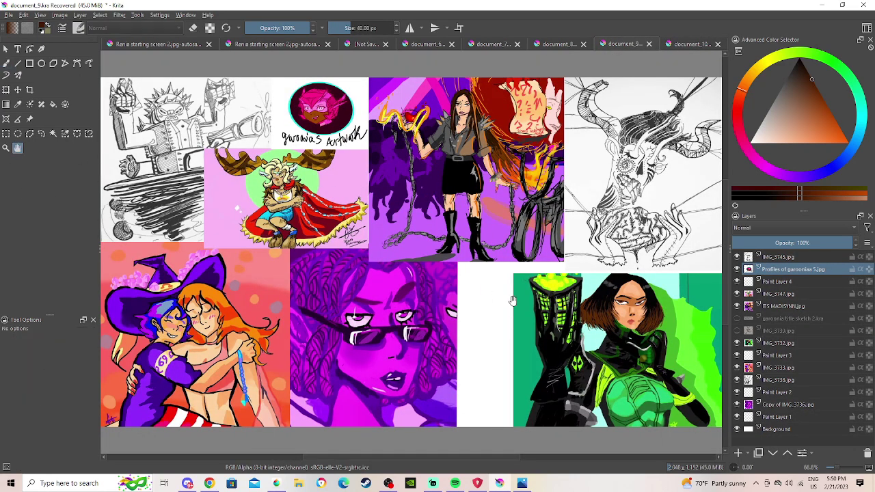
scroll(512, 299, "up", 5)
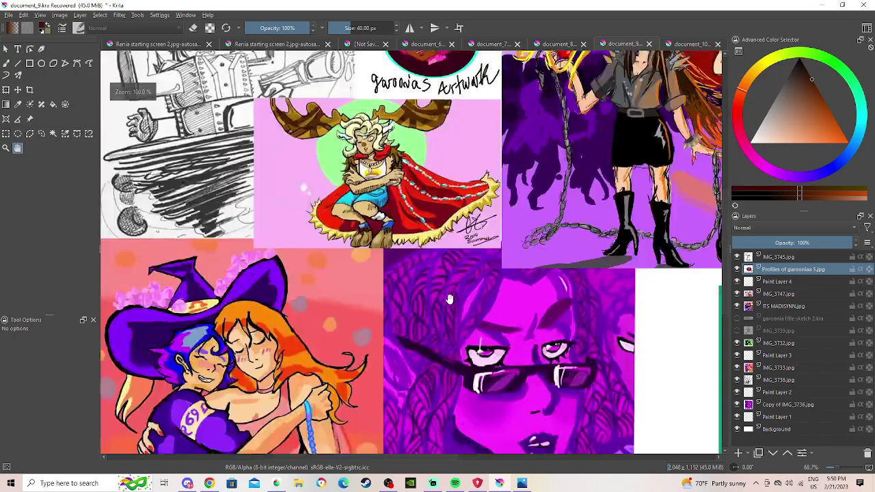
scroll(450, 299, "up", 5)
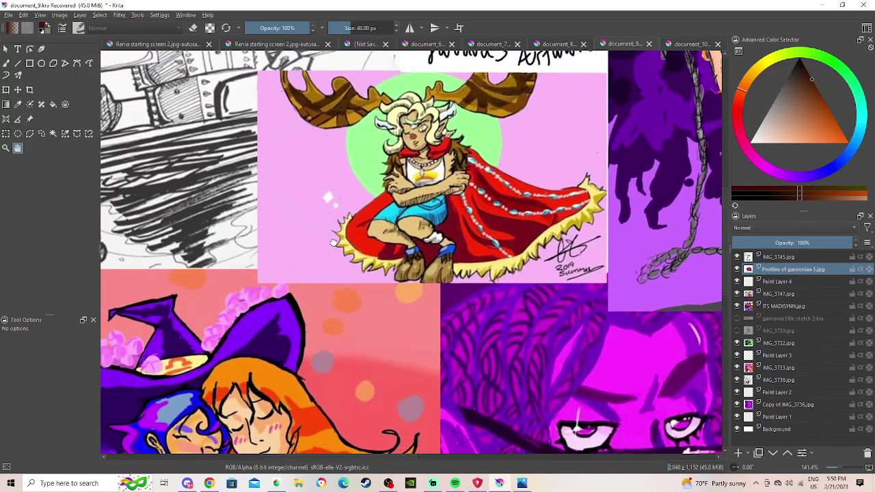
left_click_drag(334, 243, 637, 124)
left_click_drag(551, 326, 404, 248)
scroll(405, 248, "down", 1)
scroll(404, 250, "up", 1)
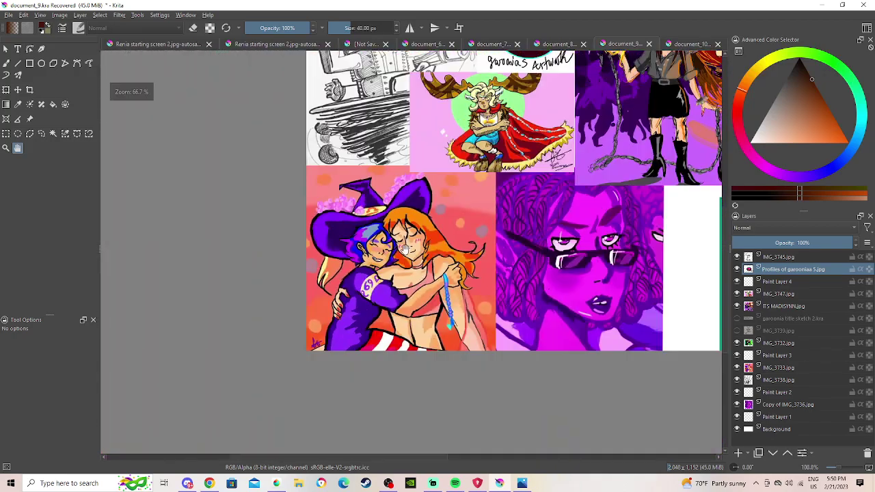
Look over the collage's overall layout of sketches and coloured artworks.
scroll(404, 250, "down", 1)
scroll(404, 250, "down", 1)
scroll(405, 249, "up", 2)
scroll(404, 250, "down", 2)
scroll(404, 250, "up", 2)
scroll(387, 277, "down", 3)
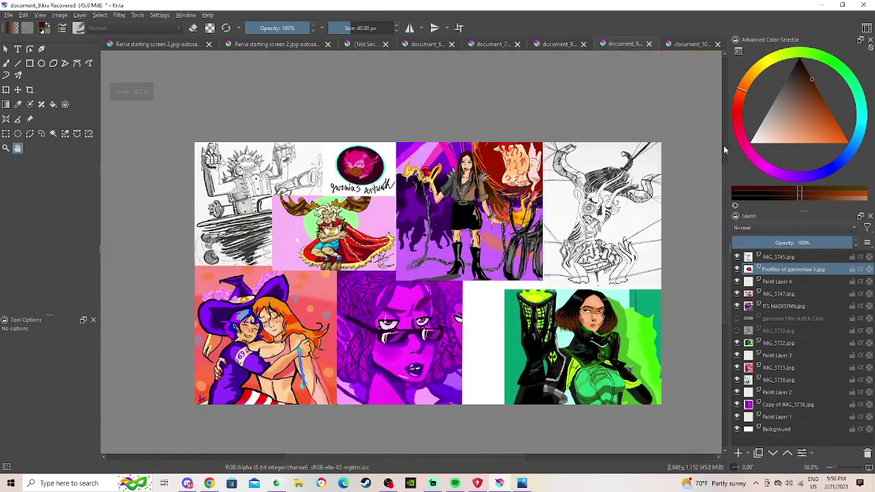
scroll(307, 338, "down", 1)
scroll(272, 292, "up", 2)
left_click_drag(191, 375, 272, 297)
scroll(274, 258, "down", 1)
left_click_drag(274, 258, 210, 327)
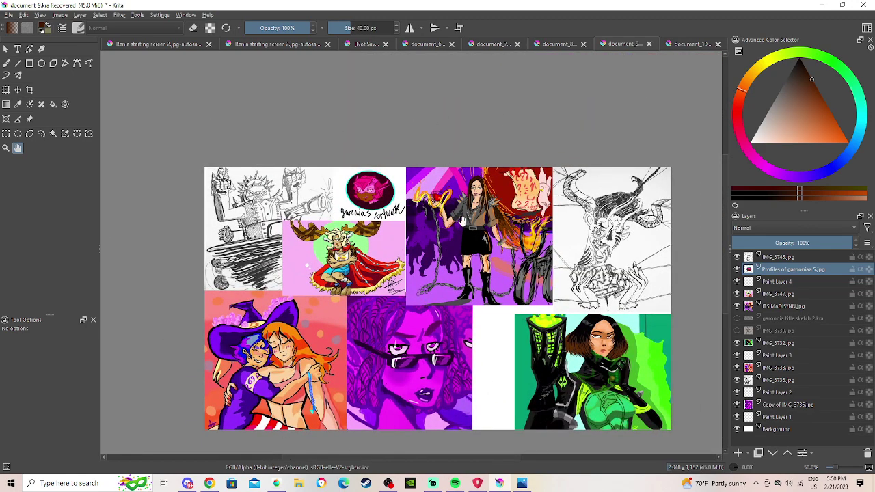
left_click_drag(401, 248, 447, 255)
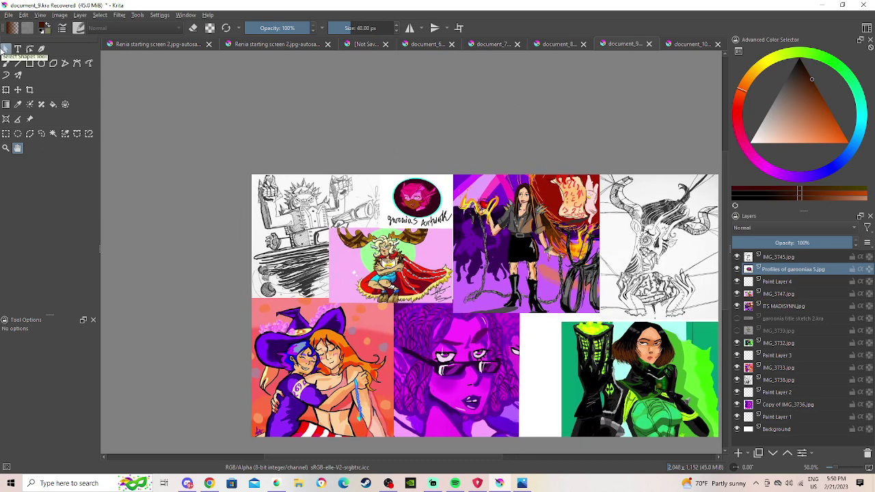
Inspect the long-haired woman with spiked shoulders and the flaming chain, and return to the whole collage.
left_click_drag(321, 257, 318, 205)
scroll(329, 195, "up", 1)
left_click_drag(537, 185, 266, 253)
scroll(267, 254, "up", 2)
scroll(267, 255, "down", 4)
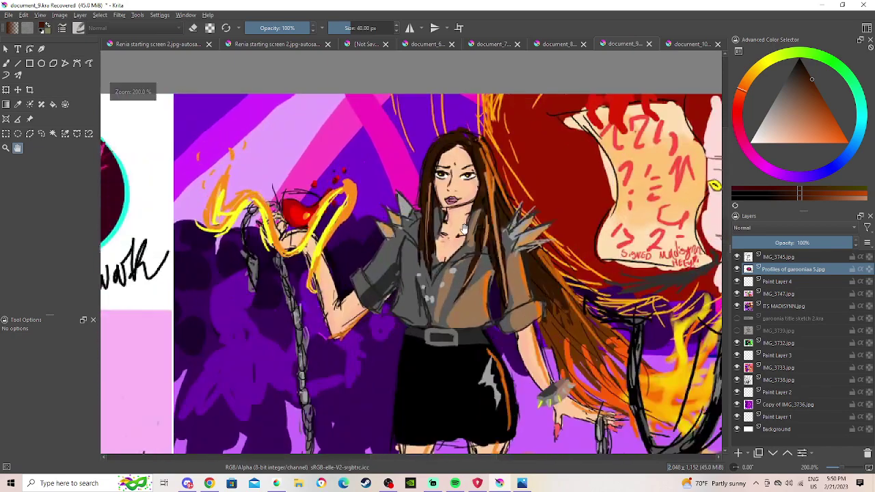
scroll(494, 214, "down", 1)
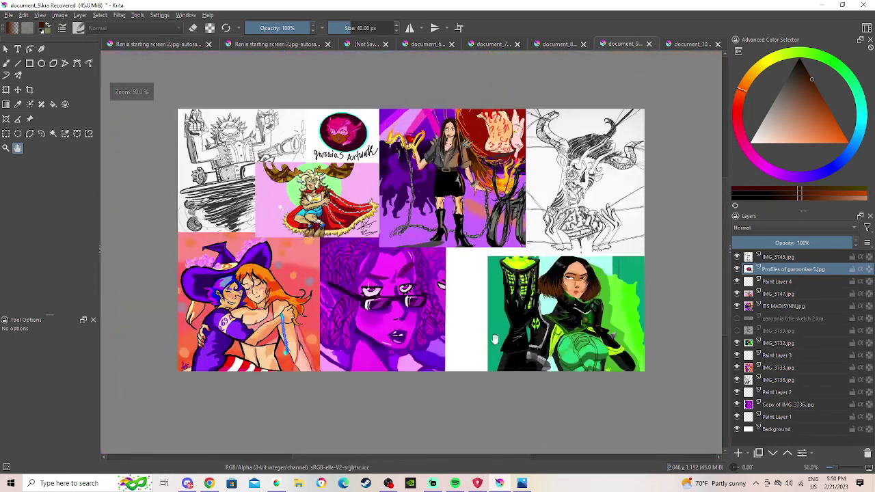
Examine the spiky robot sketch, the circular pink profile picture and the handwritten title beside them.
scroll(467, 250, "up", 3)
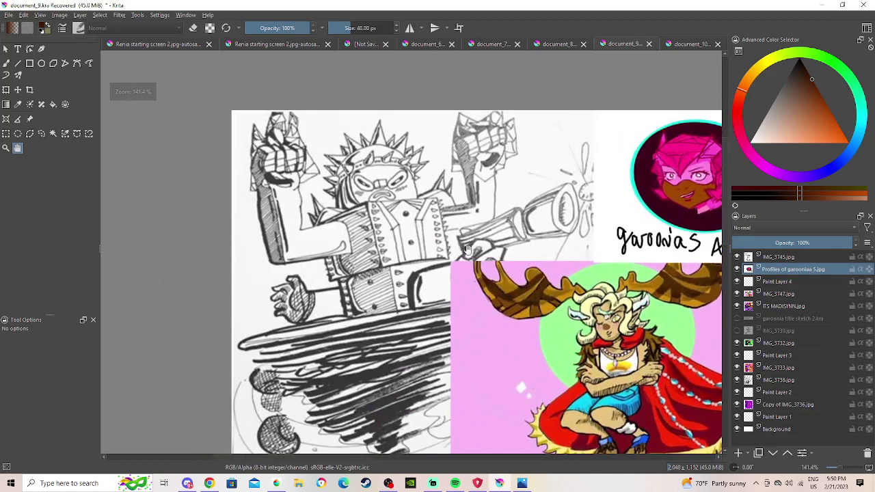
scroll(467, 250, "up", 1)
left_click_drag(468, 251, 776, 278)
scroll(592, 242, "down", 1)
scroll(592, 241, "up", 1)
scroll(592, 241, "down", 1)
scroll(420, 286, "down", 1)
left_click_drag(241, 314, 276, 244)
scroll(436, 256, "up", 1)
left_click_drag(436, 257, 322, 259)
scroll(322, 260, "down", 1)
left_click_drag(369, 273, 299, 350)
scroll(506, 312, "up", 1)
scroll(506, 313, "down", 1)
scroll(506, 312, "up", 2)
scroll(689, 391, "down", 1)
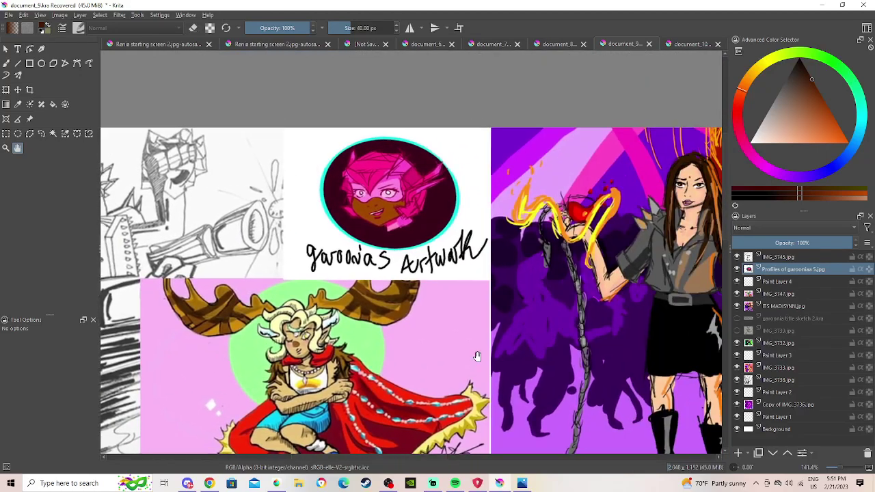
Look over the long-haired woman with spiked shoulders and the horned ink drawing beside her.
scroll(444, 338, "down", 1)
left_click_drag(442, 337, 248, 276)
mouse_move(615, 252)
left_mouse_down()
mouse_move(367, 233)
mouse_move(605, 215)
mouse_move(536, 207)
mouse_move(834, 198)
mouse_move(326, 181)
left_mouse_up()
scroll(386, 231, "up", 1)
scroll(386, 230, "down", 1)
scroll(387, 230, "up", 1)
scroll(601, 217, "down", 1)
scroll(409, 162, "up", 1)
left_click_drag(410, 163, 457, 194)
scroll(457, 193, "up", 1)
scroll(457, 193, "down", 2)
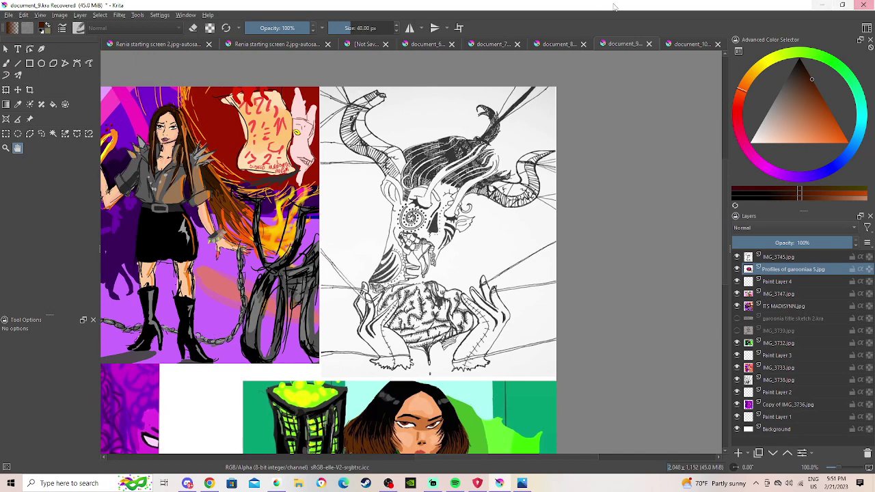
Examine the black-and-white horned figure holding a brain up close.
scroll(651, 197, "up", 1)
left_click_drag(651, 197, 844, 195)
left_click_drag(252, 189, 863, 246)
mouse_move(193, 217)
left_mouse_down()
mouse_move(538, 222)
mouse_move(77, 170)
left_mouse_up()
left_click_drag(615, 174, 252, 186)
mouse_move(649, 141)
left_mouse_down()
mouse_move(419, 170)
mouse_move(419, 158)
mouse_move(339, 156)
mouse_move(382, 153)
left_mouse_up()
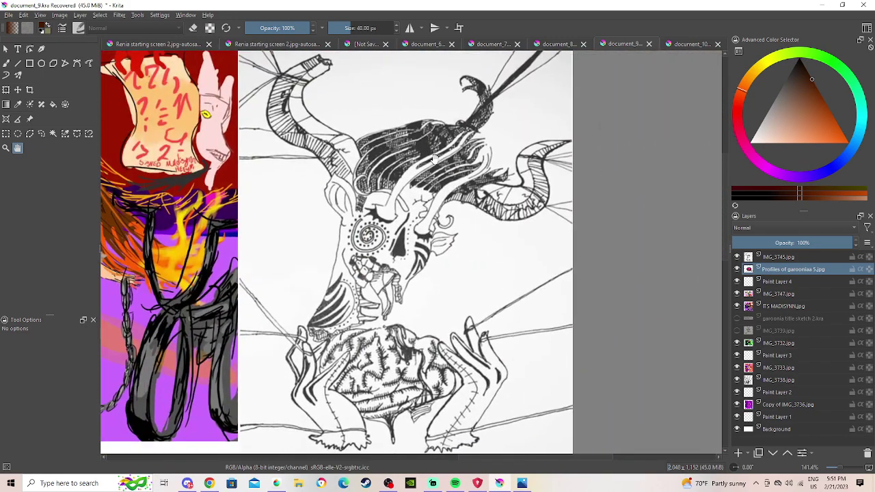
left_click_drag(478, 237, 560, 244)
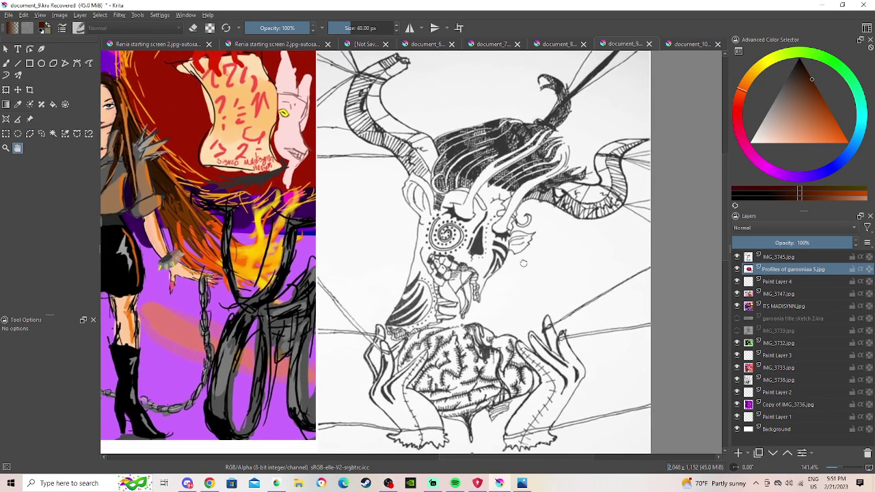
scroll(479, 287, "down", 3)
scroll(485, 300, "up", 3)
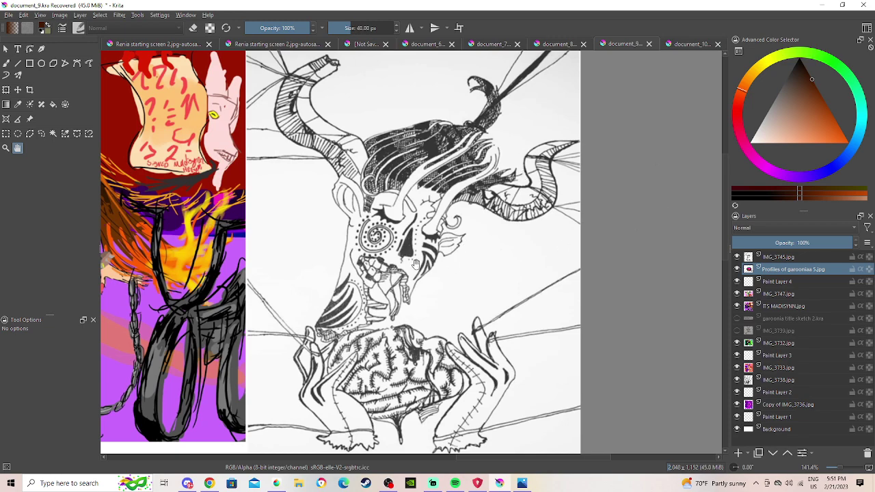
Go back across the collage from the horned ink drawing to the antlered character in the red cape.
scroll(436, 310, "down", 3)
left_click_drag(435, 309, 579, 299)
scroll(514, 326, "down", 1)
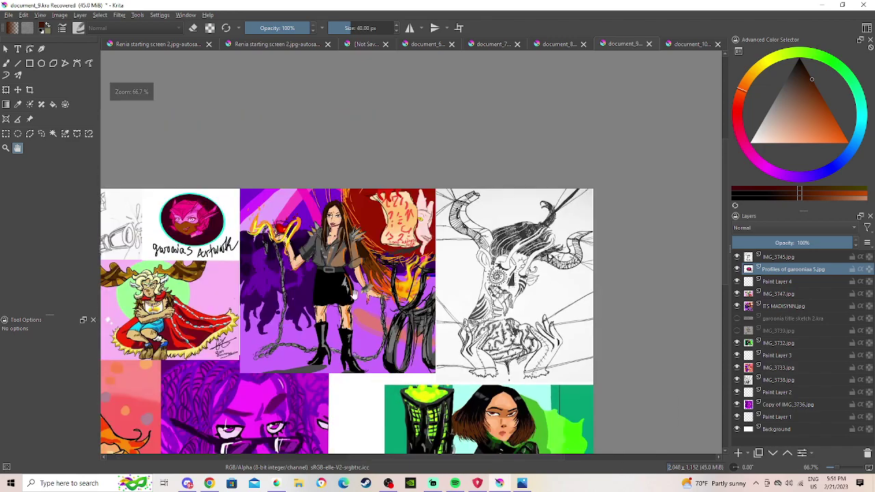
left_click_drag(530, 332, 541, 334)
left_click_drag(357, 335, 630, 320)
scroll(392, 320, "up", 2)
left_click_drag(224, 247, 531, 340)
scroll(531, 340, "up", 1)
scroll(531, 340, "down", 1)
scroll(526, 328, "up", 3)
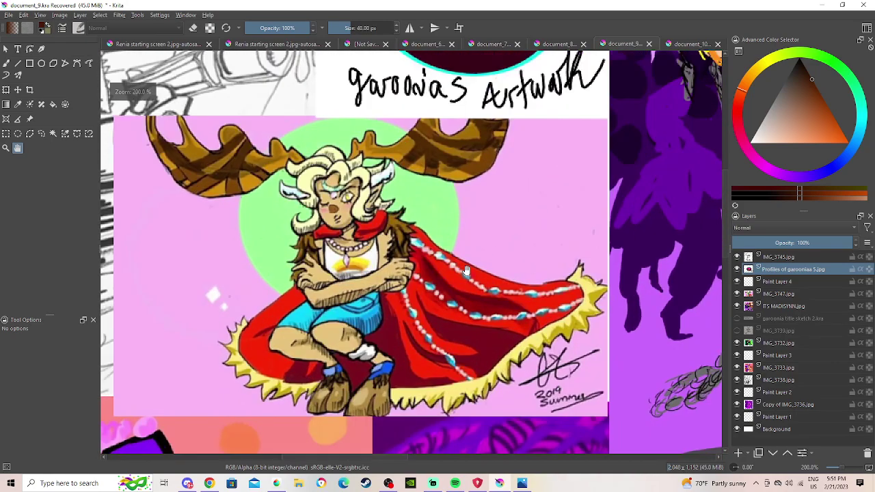
Examine the full picture of the antlered character, including the crossed arms, beaded cape and signature.
scroll(511, 287, "down", 3)
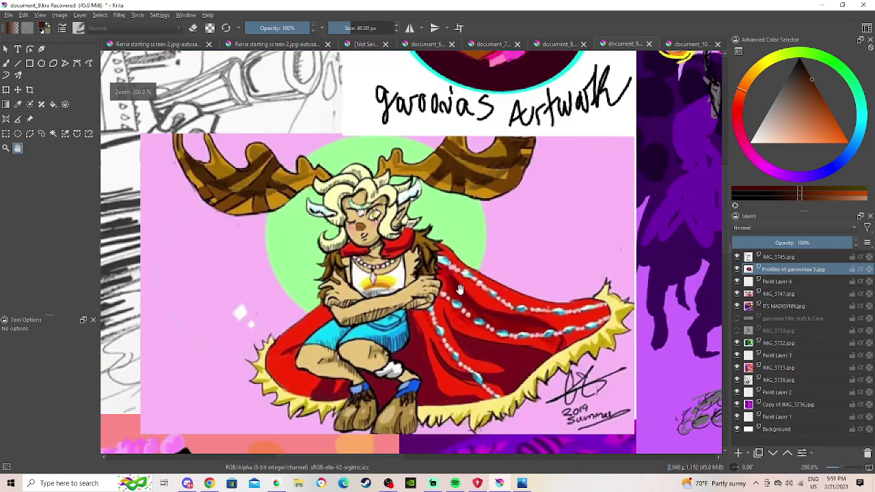
scroll(547, 265, "up", 1)
left_click_drag(472, 197, 445, 165)
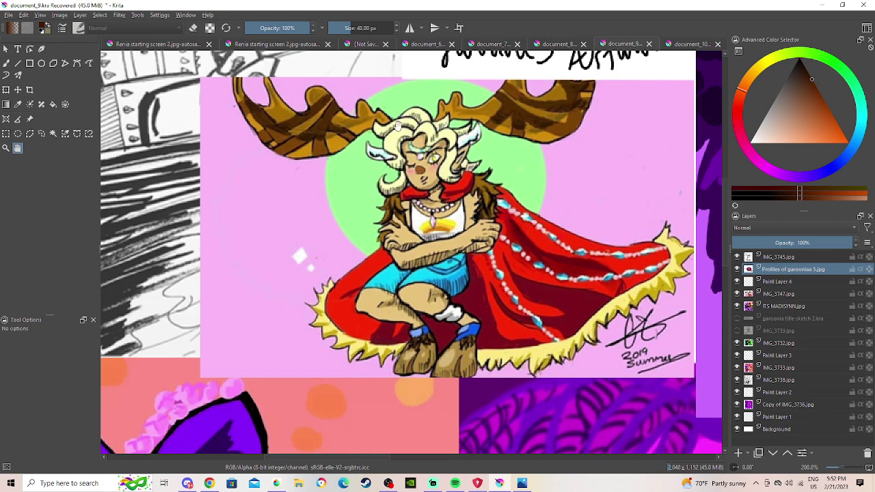
scroll(458, 232, "down", 1)
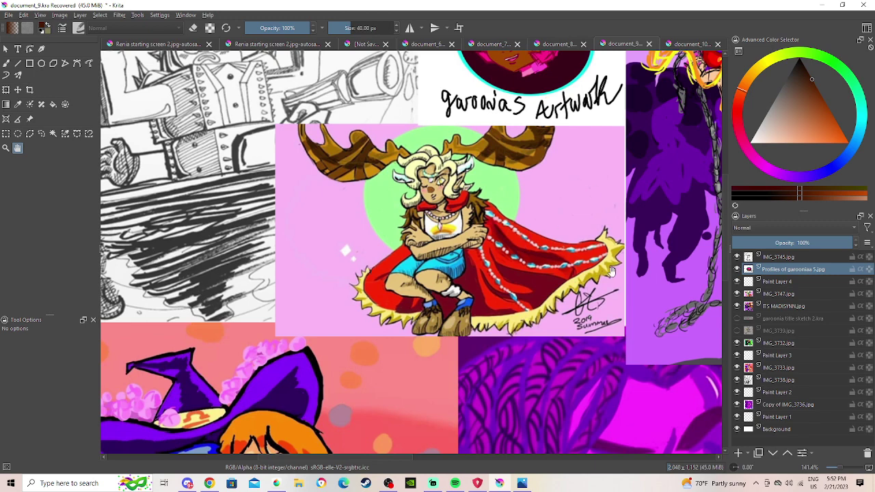
scroll(620, 206, "up", 1)
scroll(620, 206, "down", 1)
left_click_drag(619, 207, 629, 239)
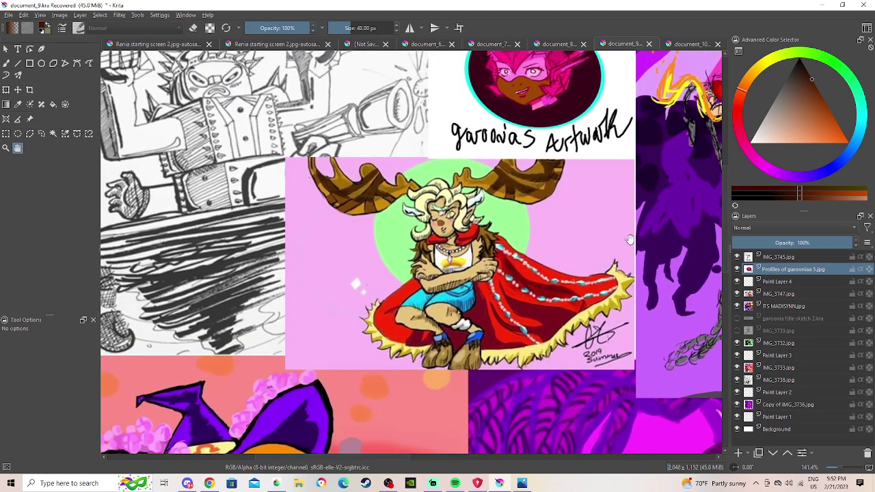
scroll(557, 268, "down", 1)
scroll(521, 337, "up", 2)
left_click_drag(536, 222, 554, 290)
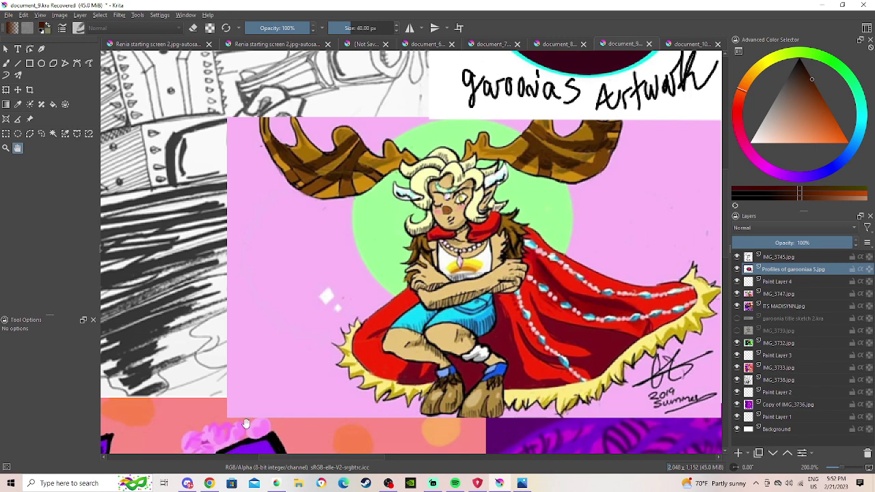
Switch to Chrome and find Google image results for highmountain tauren.
mouse_move(211, 484)
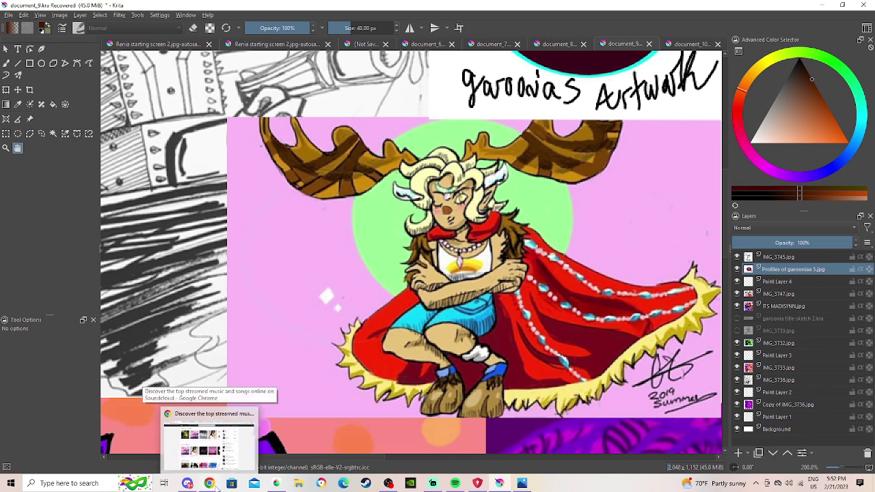
left_click(205, 437)
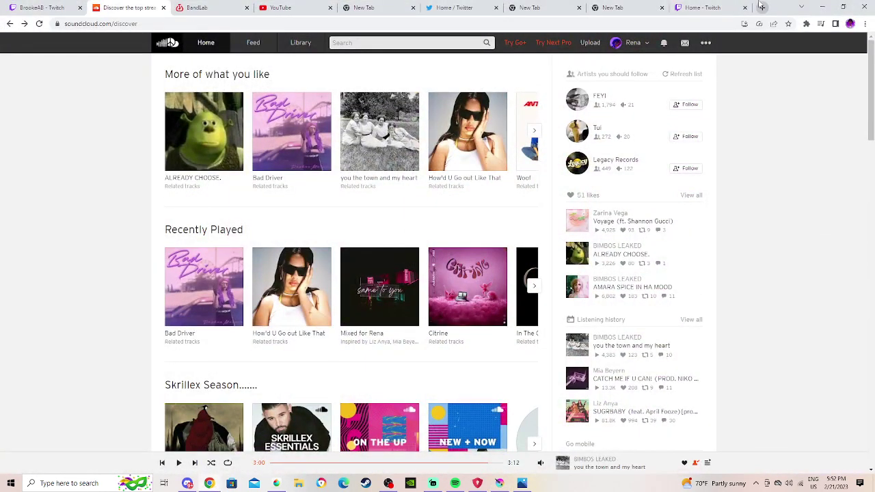
left_click(822, 7)
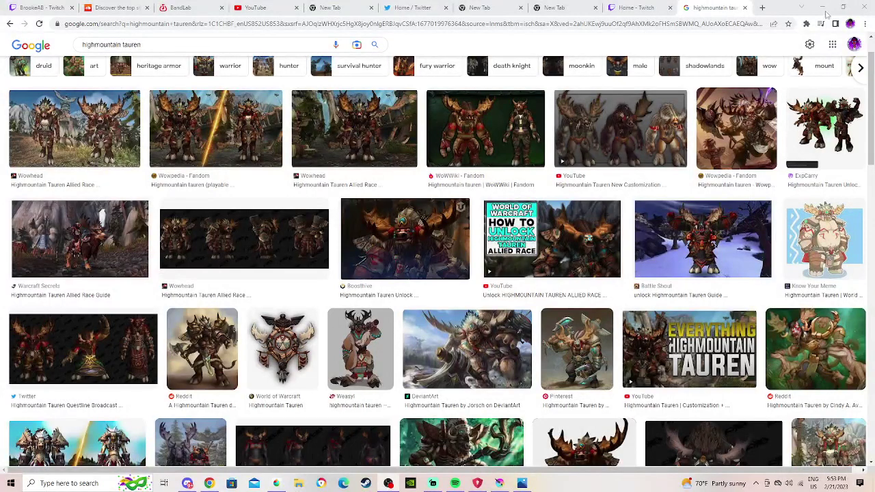
Look through the highmountain tauren image results for how the antlered race appears.
scroll(509, 335, "up", 1)
scroll(509, 334, "down", 2)
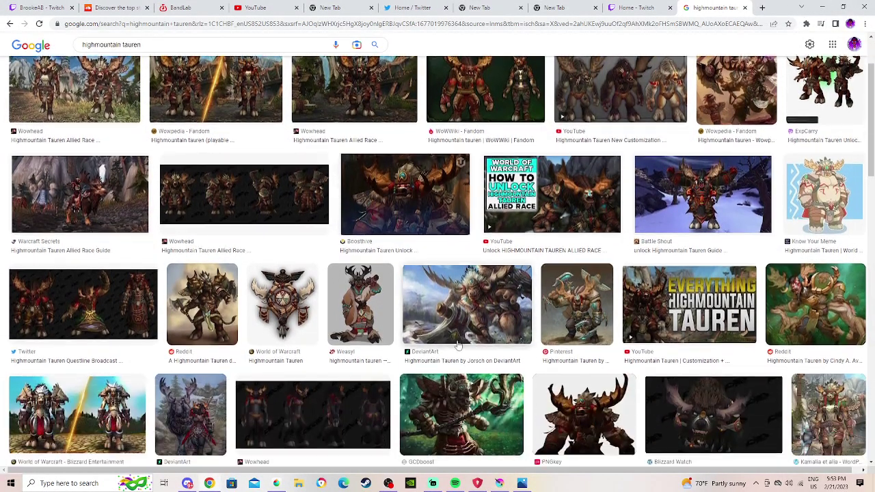
scroll(546, 198, "up", 2)
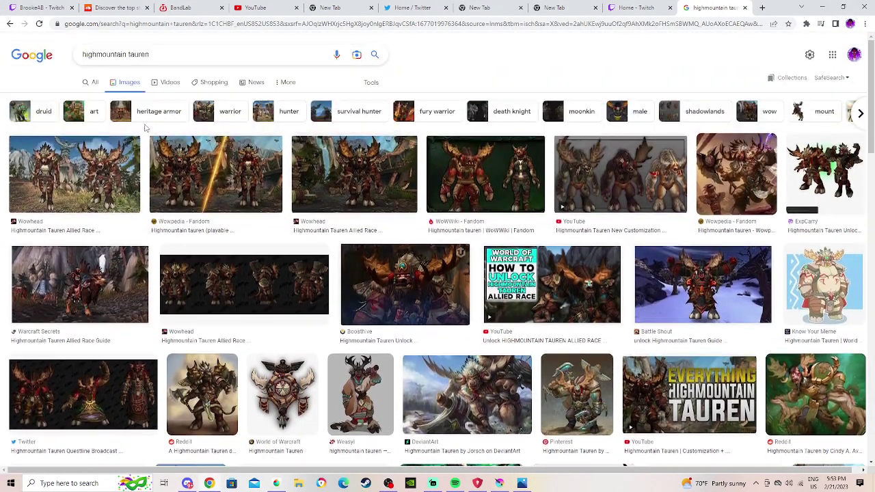
left_click(10, 24)
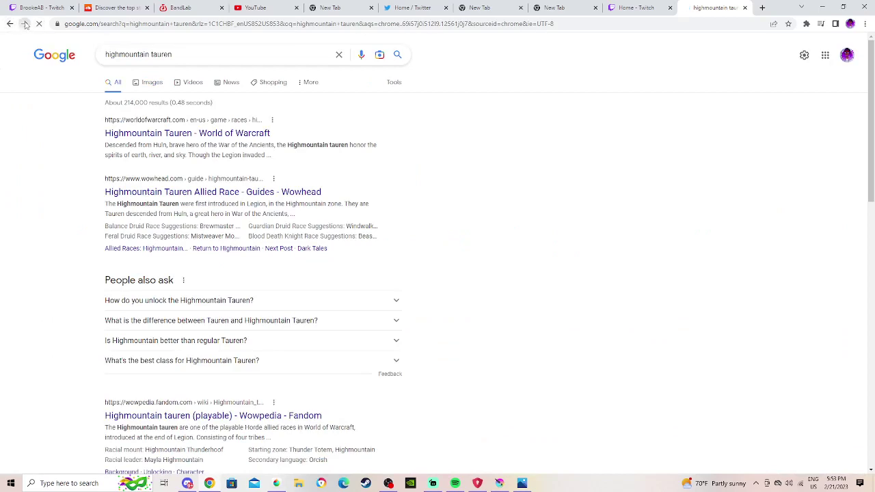
left_click(24, 24)
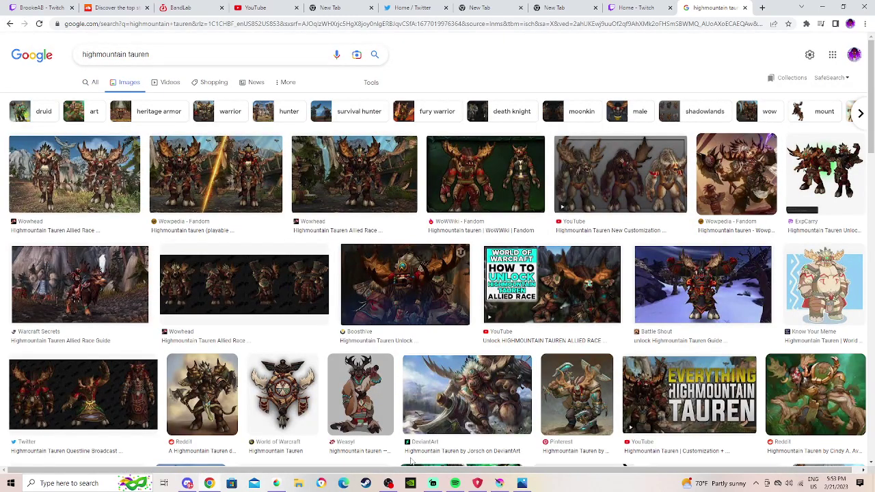
Switch back to Krita and examine the antlered character's face, hair and both antlers up close.
left_click(500, 483)
scroll(403, 305, "up", 1)
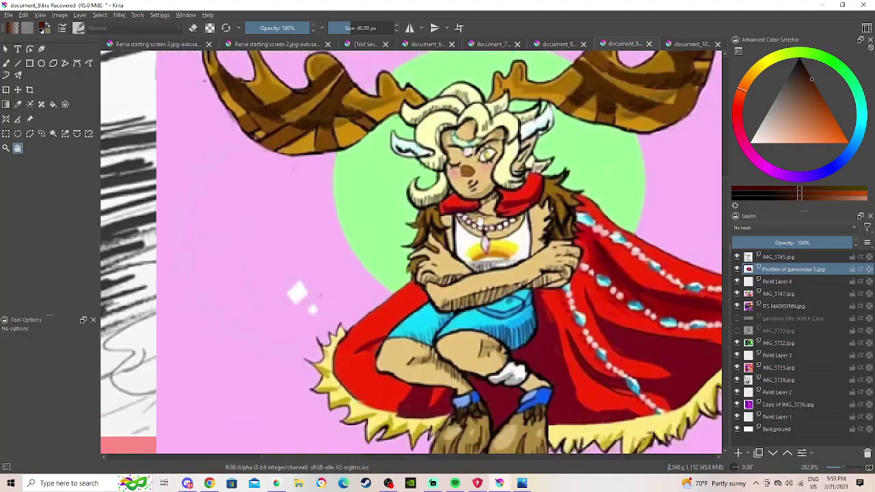
scroll(458, 197, "up", 1)
left_click_drag(457, 198, 433, 322)
scroll(403, 219, "up", 1)
scroll(273, 244, "down", 1)
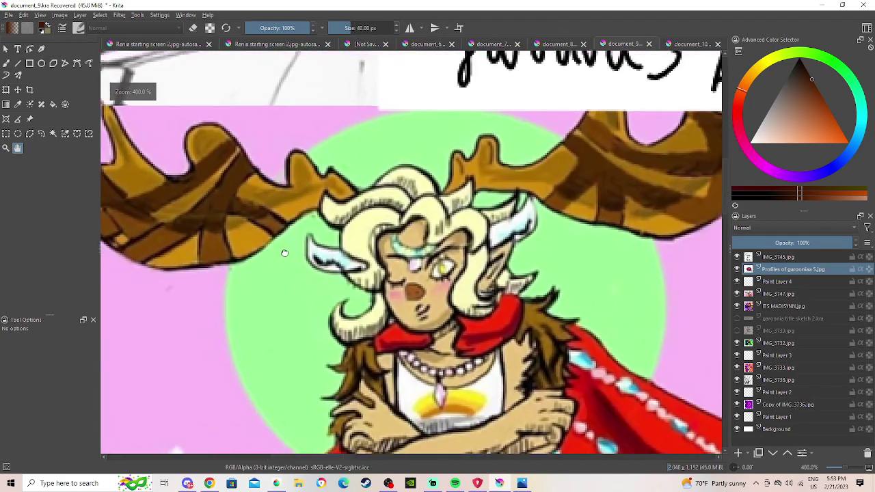
left_click_drag(267, 248, 318, 128)
left_click_drag(625, 209, 383, 167)
left_click_drag(325, 129, 550, 211)
scroll(554, 212, "up", 1)
scroll(553, 214, "down", 1)
scroll(342, 267, "down", 4)
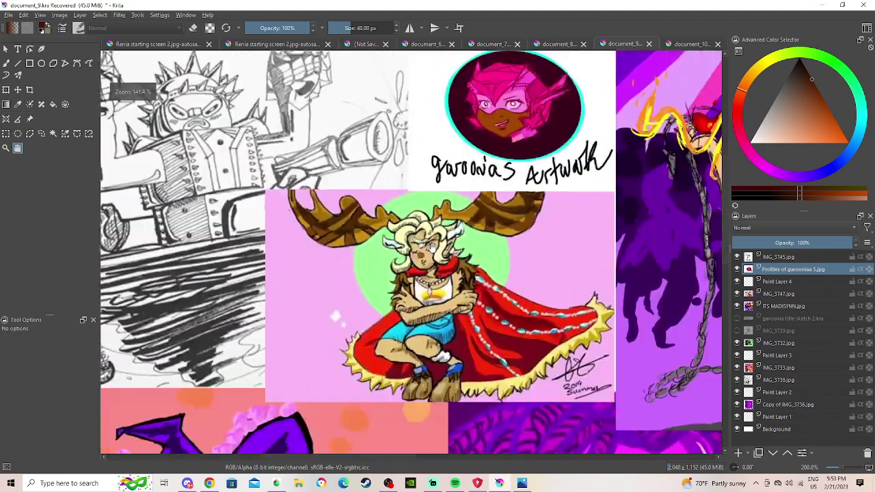
Inspect the brown striping and outline of the left antler at very high magnification.
scroll(304, 230, "up", 8)
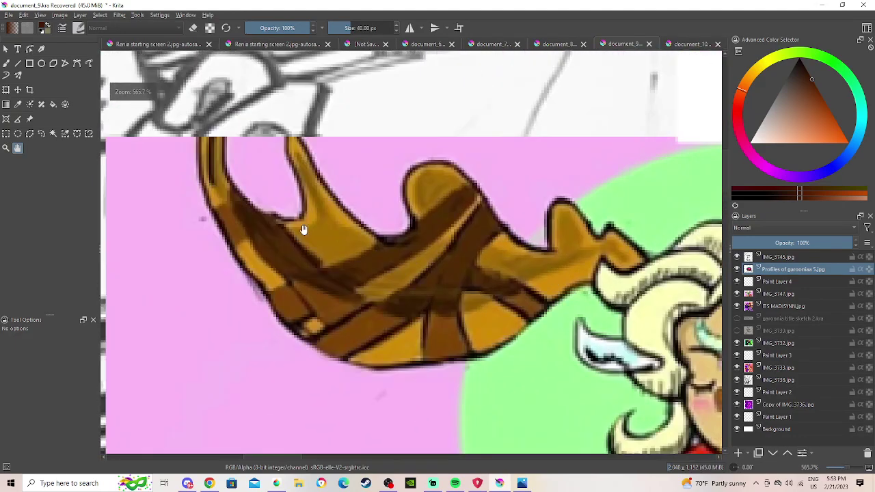
scroll(438, 263, "up", 5)
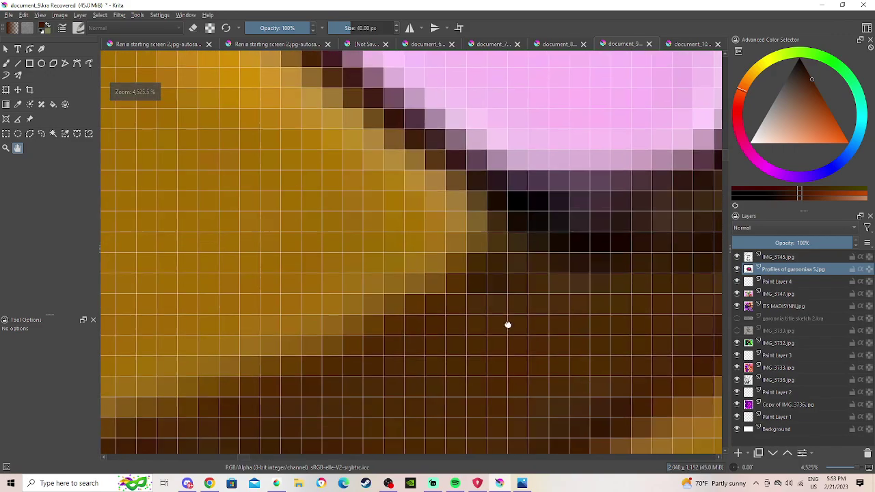
scroll(503, 301, "down", 8)
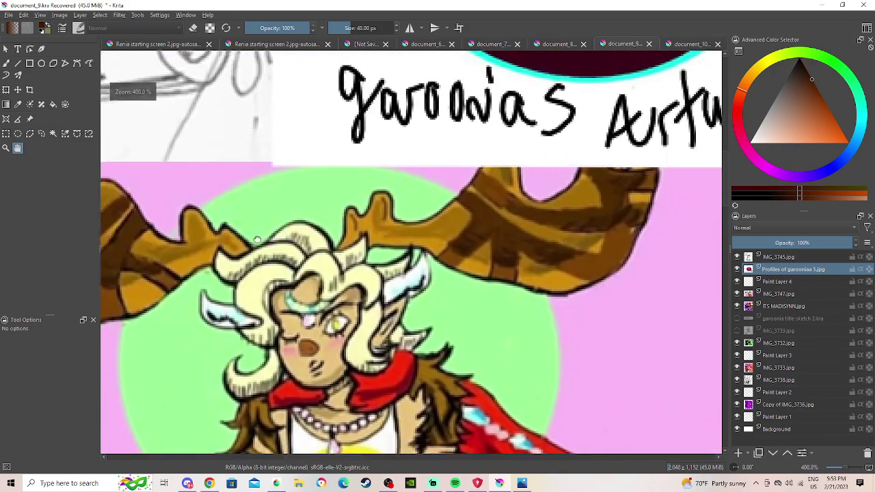
mouse_move(257, 239)
left_mouse_down()
mouse_move(350, 233)
mouse_move(410, 240)
mouse_move(654, 201)
left_mouse_up()
scroll(426, 242, "up", 1)
left_click_drag(287, 244, 500, 244)
mouse_move(403, 240)
left_mouse_down()
mouse_move(447, 254)
mouse_move(481, 250)
mouse_move(279, 229)
mouse_move(486, 276)
left_mouse_up()
scroll(481, 251, "down", 1)
scroll(486, 276, "up", 1)
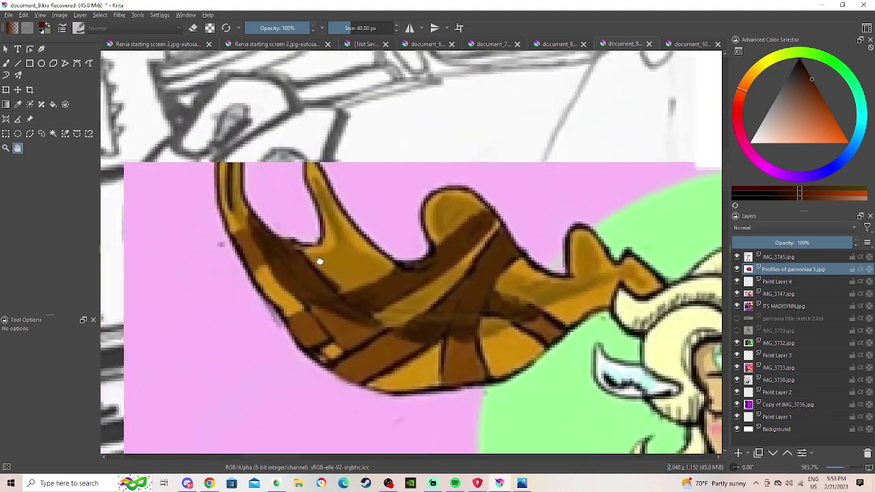
Compare the left antler with the right one and return to the character's upper body.
left_click_drag(267, 244, 211, 184)
scroll(479, 188, "down", 1)
left_click_drag(514, 224, 220, 224)
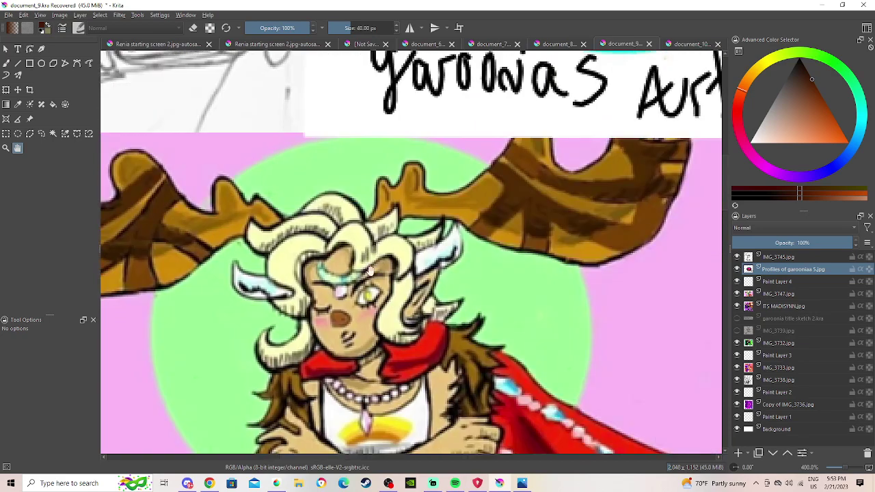
left_click_drag(391, 319, 394, 308)
scroll(458, 309, "down", 1)
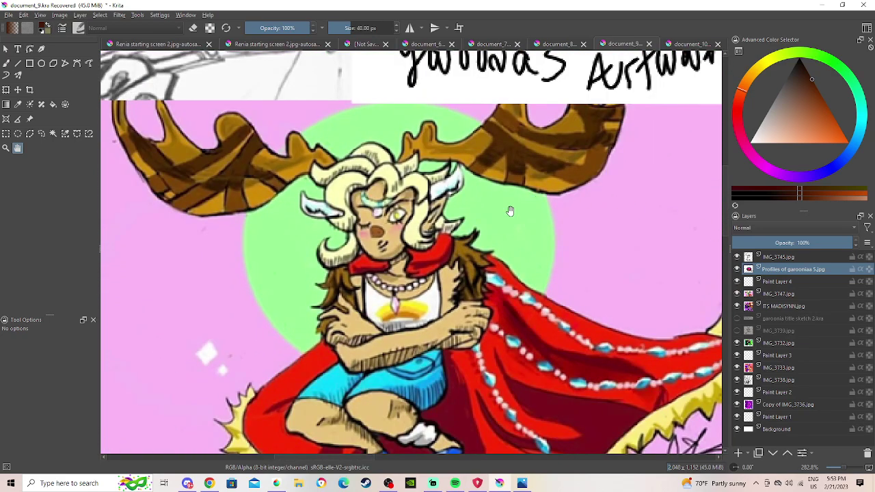
Activate the Freehand Brush and reduce its size to 1.41 px.
left_click(6, 63)
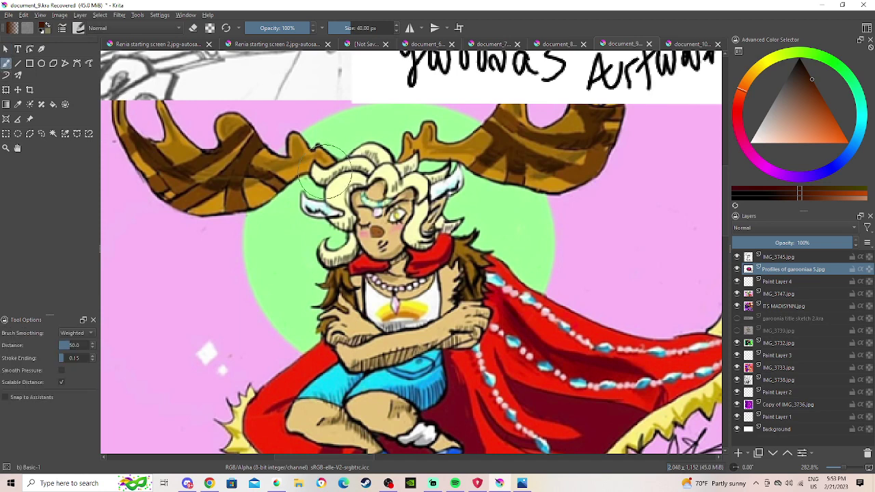
left_click_drag(357, 26, 330, 28)
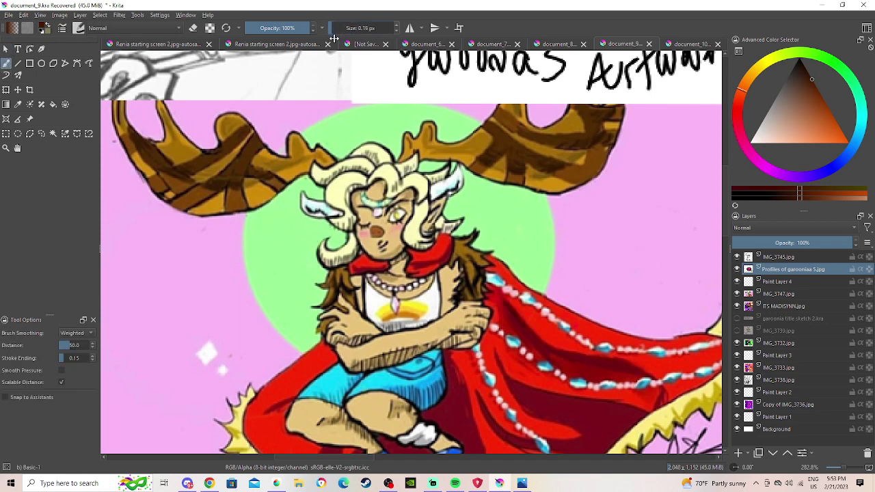
Try drawing a long dark brown line outward from each side of the character's head, and undo both.
mouse_move(303, 219)
left_mouse_down()
mouse_move(249, 236)
mouse_move(146, 298)
mouse_move(114, 333)
left_mouse_up()
left_click_drag(465, 206, 647, 267)
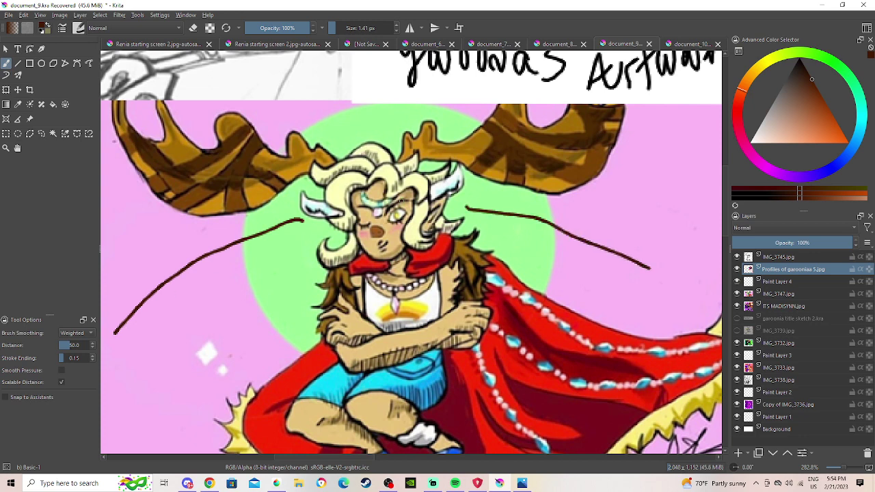
scroll(533, 203, "down", 1)
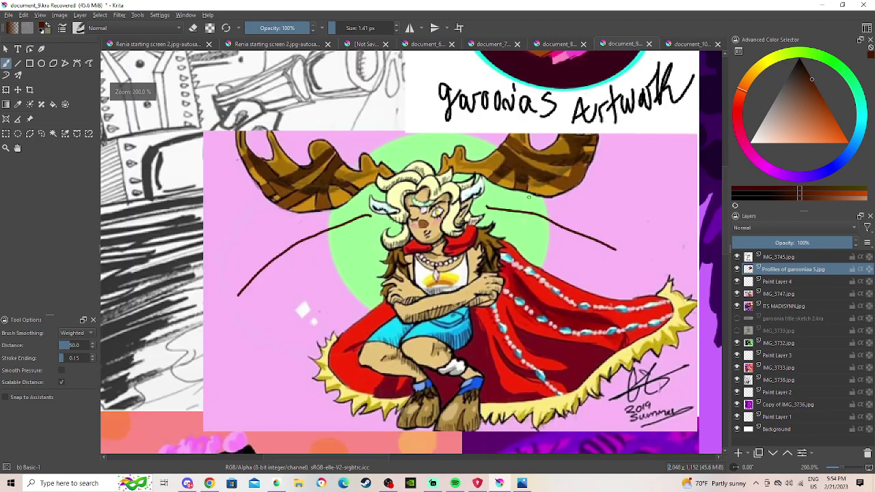
key("ctrl+z")
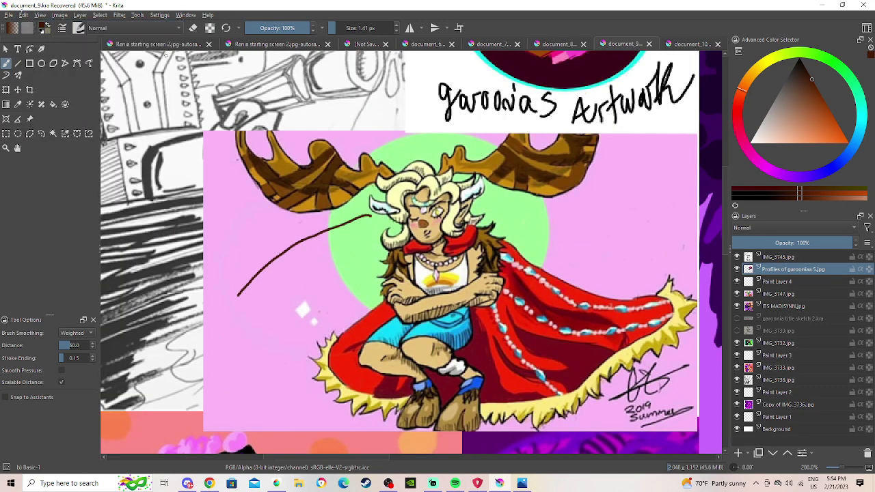
key("ctrl+z")
Draw a large dark brown arch over the antlered character's head and short strokes beside the left antler's base.
mouse_move(294, 312)
left_mouse_down()
mouse_move(297, 263)
mouse_move(321, 202)
mouse_move(357, 155)
mouse_move(399, 130)
mouse_move(454, 128)
mouse_move(500, 149)
mouse_move(548, 215)
mouse_move(565, 278)
left_mouse_up()
mouse_move(351, 145)
left_mouse_down()
mouse_move(339, 219)
mouse_move(328, 227)
left_mouse_up()
mouse_move(379, 177)
left_mouse_down()
mouse_move(365, 225)
mouse_move(355, 227)
left_mouse_up()
left_click_drag(363, 193, 348, 225)
Sketch long arm lines down and outward from the left side of the head, and lines over the right antler and cape.
left_click_drag(350, 223, 244, 279)
left_click_drag(296, 261, 239, 378)
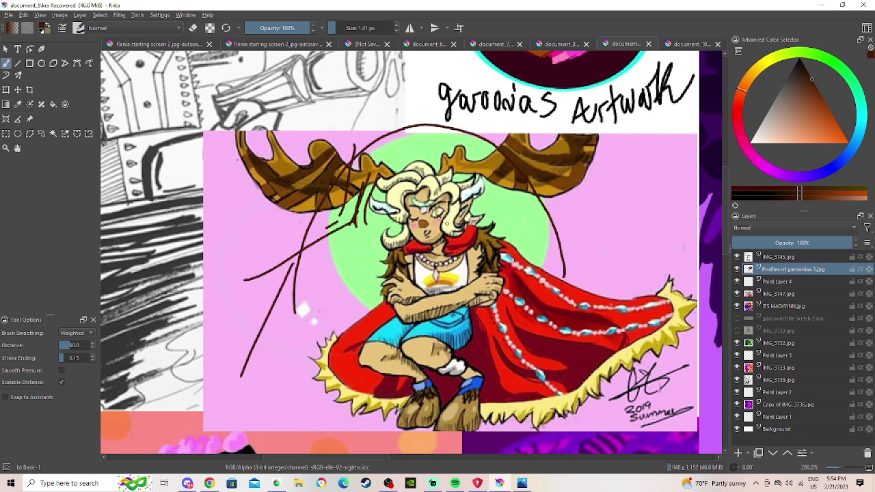
mouse_move(470, 146)
left_mouse_down()
mouse_move(492, 217)
mouse_move(542, 233)
mouse_move(579, 301)
left_mouse_up()
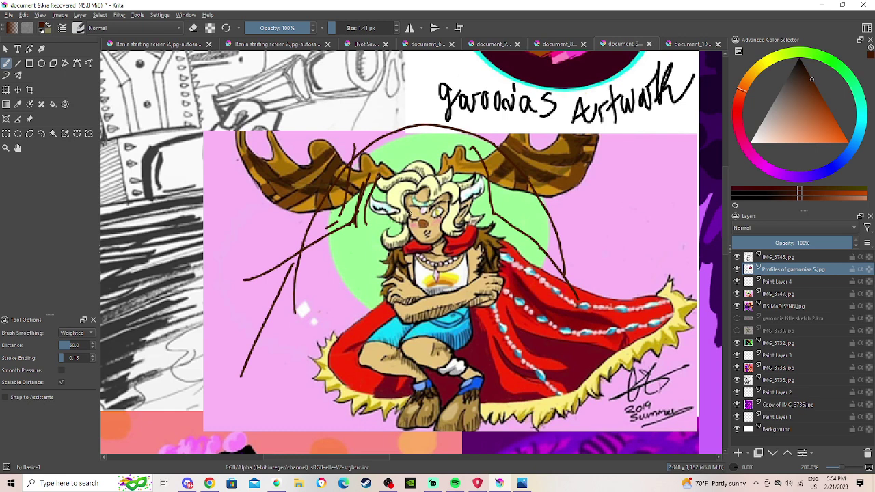
left_click_drag(450, 134, 473, 176)
Add inner strokes and a hooked end to the left limb sketch, and handwrite the label "Arm" beneath it.
mouse_move(296, 240)
left_mouse_down()
mouse_move(323, 286)
mouse_move(313, 285)
mouse_move(300, 266)
mouse_move(324, 317)
left_mouse_up()
mouse_move(302, 277)
left_mouse_down()
mouse_move(273, 391)
mouse_move(297, 367)
mouse_move(268, 365)
left_mouse_up()
mouse_move(235, 397)
left_mouse_down()
mouse_move(229, 420)
mouse_move(243, 422)
left_mouse_up()
mouse_move(228, 410)
left_mouse_down()
mouse_move(262, 407)
mouse_move(292, 424)
left_mouse_up()
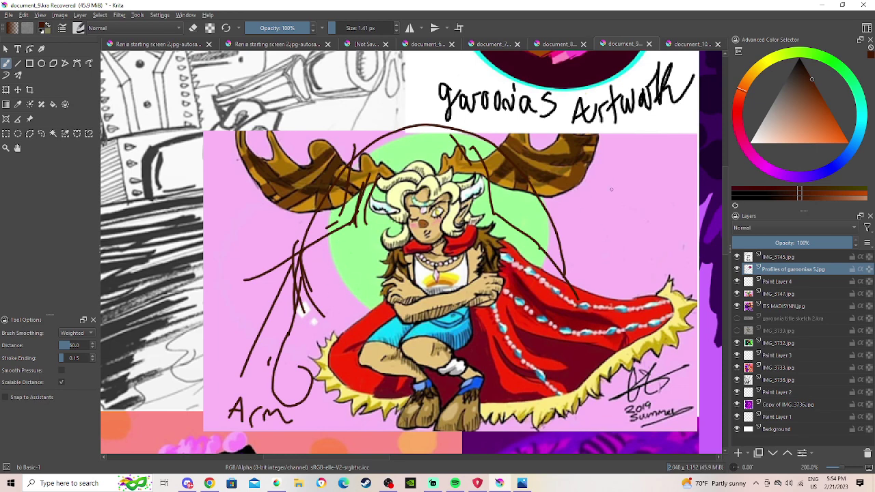
Sketch an angular, jointed limb with inner detail and curved strokes over the pink background and cape beside the antlered character.
left_click(583, 203)
mouse_move(565, 212)
left_mouse_down()
mouse_move(592, 208)
mouse_move(606, 237)
mouse_move(632, 255)
mouse_move(628, 270)
mouse_move(628, 296)
left_mouse_up()
mouse_move(566, 212)
left_mouse_down()
mouse_move(539, 239)
mouse_move(648, 195)
mouse_move(644, 218)
mouse_move(675, 164)
mouse_move(654, 263)
mouse_move(585, 233)
mouse_move(628, 312)
left_mouse_up()
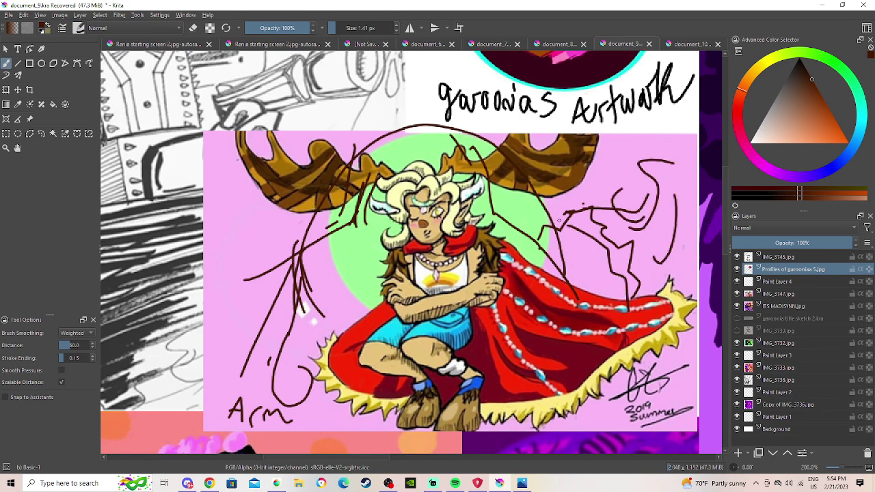
mouse_move(551, 240)
left_mouse_down()
mouse_move(566, 294)
mouse_move(625, 308)
left_mouse_up()
mouse_move(560, 255)
left_mouse_down()
mouse_move(619, 244)
mouse_move(598, 279)
mouse_move(623, 288)
left_mouse_up()
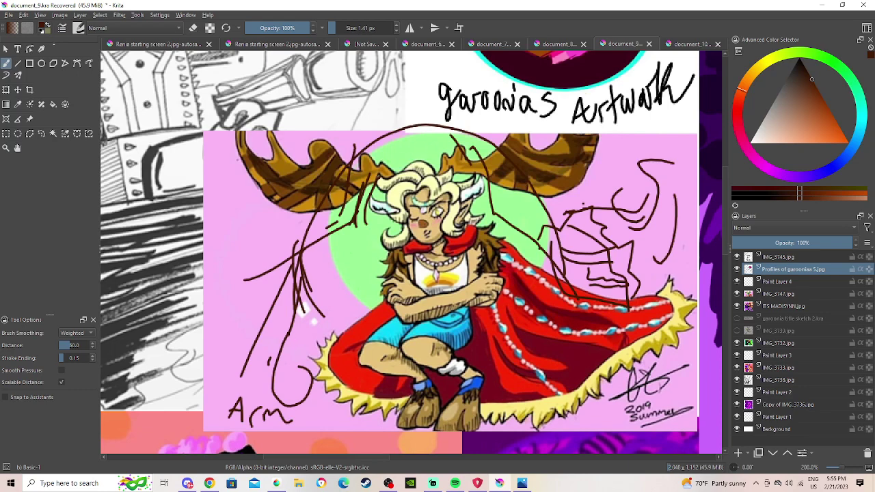
Erase all dark brown sketch lines and the "Arm" label around the antlered character with a 275.08 px eraser.
left_click(193, 28)
left_click(370, 28)
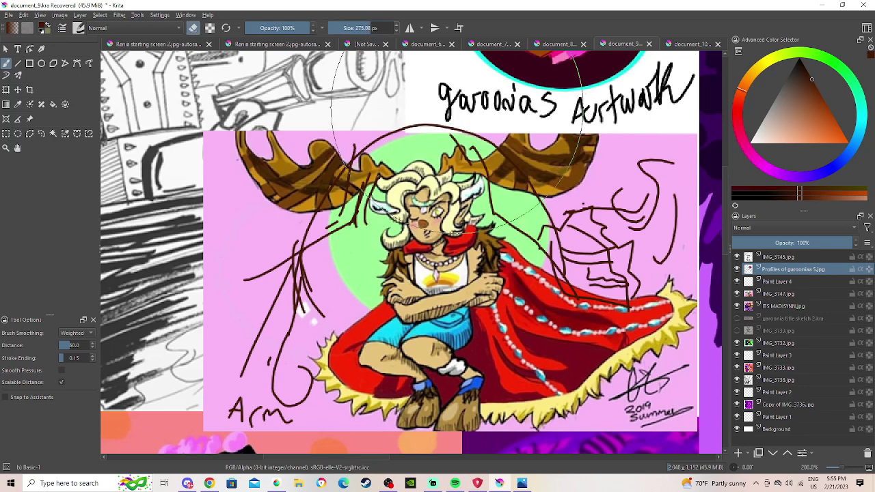
left_click(587, 259)
mouse_move(589, 260)
left_mouse_down()
mouse_move(478, 205)
mouse_move(361, 244)
mouse_move(312, 273)
mouse_move(229, 414)
left_mouse_up()
left_click(23, 14)
left_click(41, 28)
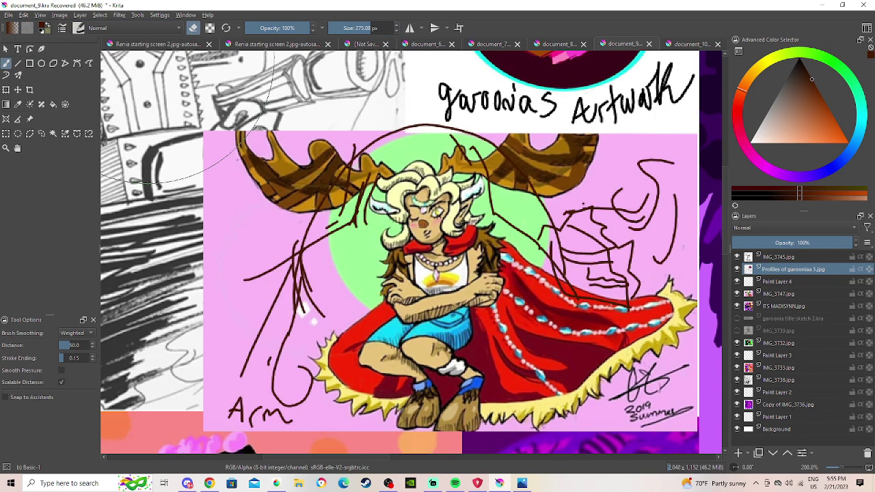
mouse_move(602, 290)
left_mouse_down()
mouse_move(597, 259)
mouse_move(485, 253)
mouse_move(396, 271)
mouse_move(417, 238)
mouse_move(317, 334)
left_mouse_up()
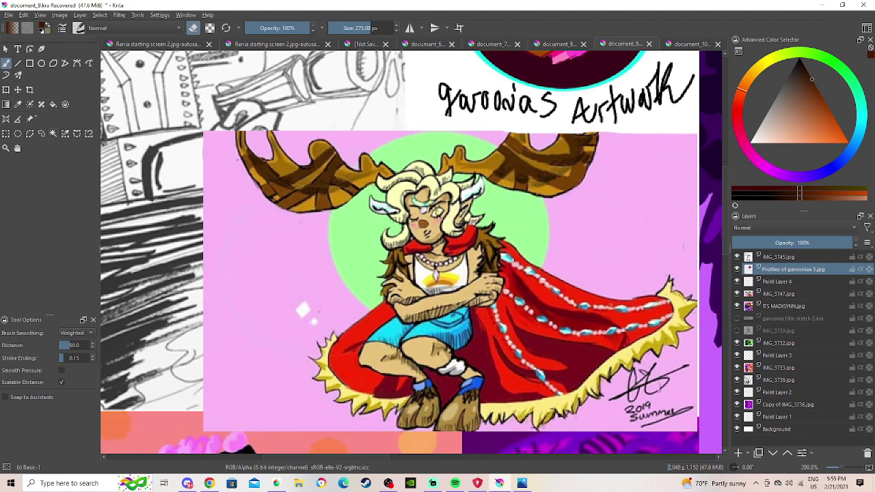
Turn off eraser mode and reduce the brush size to 3.65 px.
left_click(192, 16)
left_click(191, 15)
left_click_drag(347, 27, 335, 29)
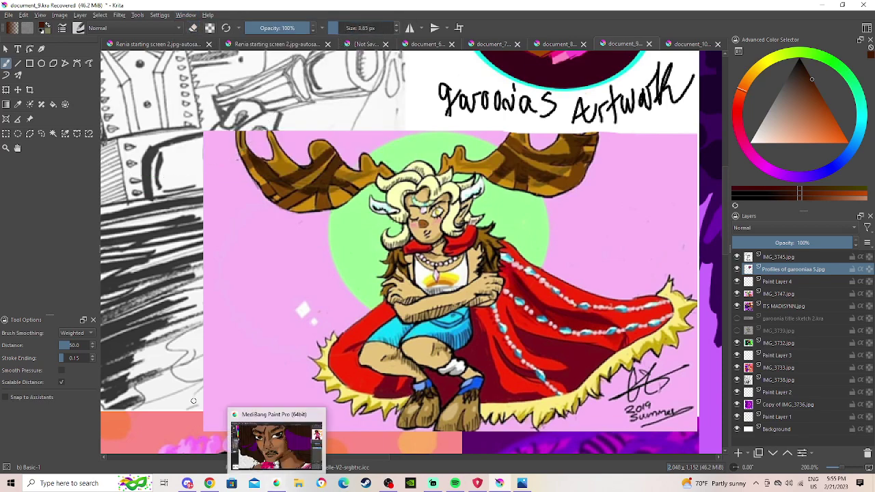
left_click(209, 483)
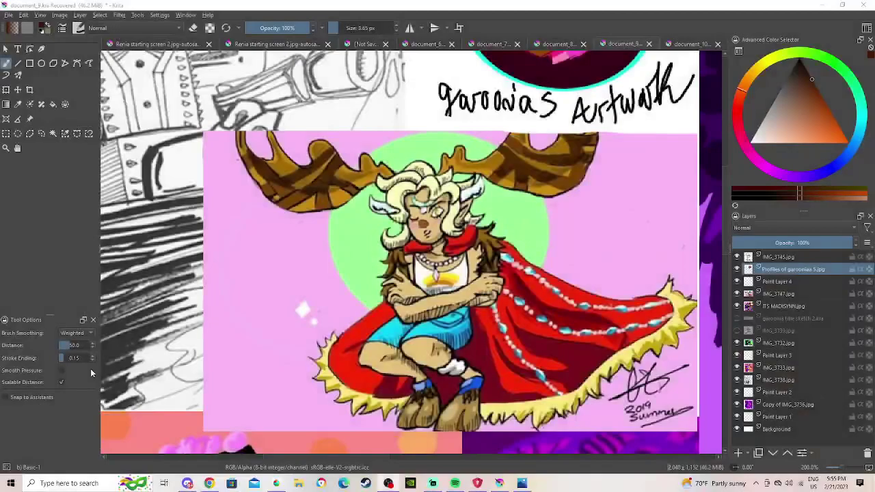
left_click(822, 5)
Examine the antlered character artwork up close, including the red cape's beaded trim and the signature.
scroll(560, 220, "down", 2)
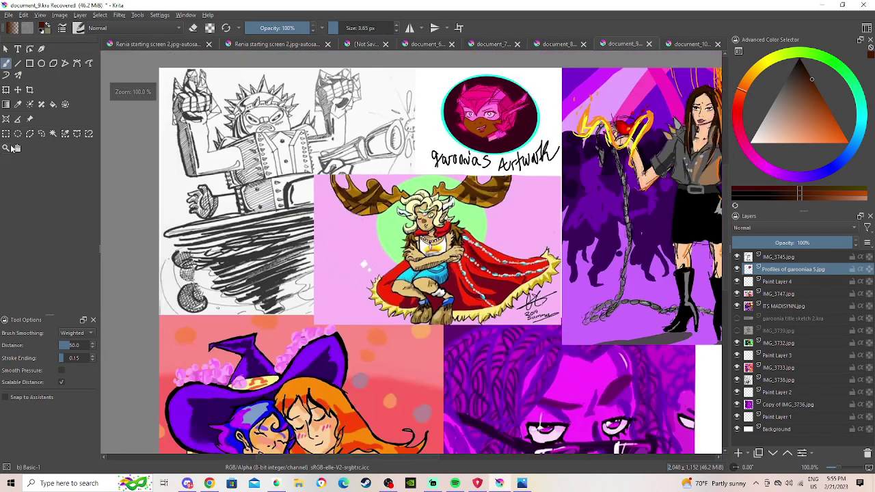
left_click(18, 147)
left_click_drag(360, 185, 331, 201)
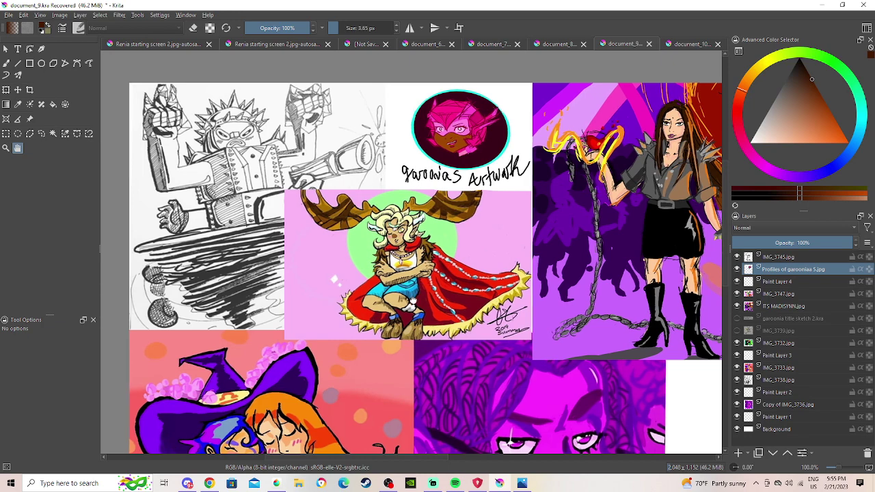
scroll(413, 297, "up", 2)
scroll(468, 249, "up", 1)
scroll(479, 219, "down", 1)
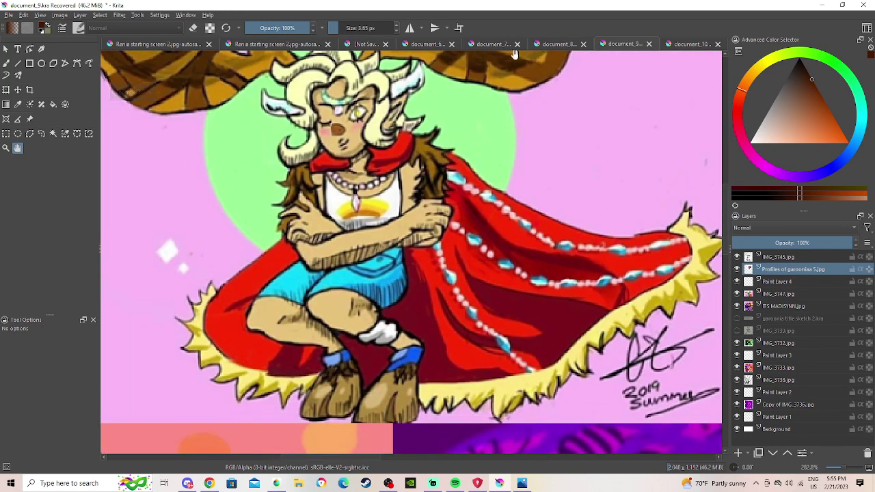
scroll(363, 293, "down", 2)
scroll(440, 297, "up", 2)
left_click_drag(569, 348, 454, 307)
scroll(417, 335, "up", 2)
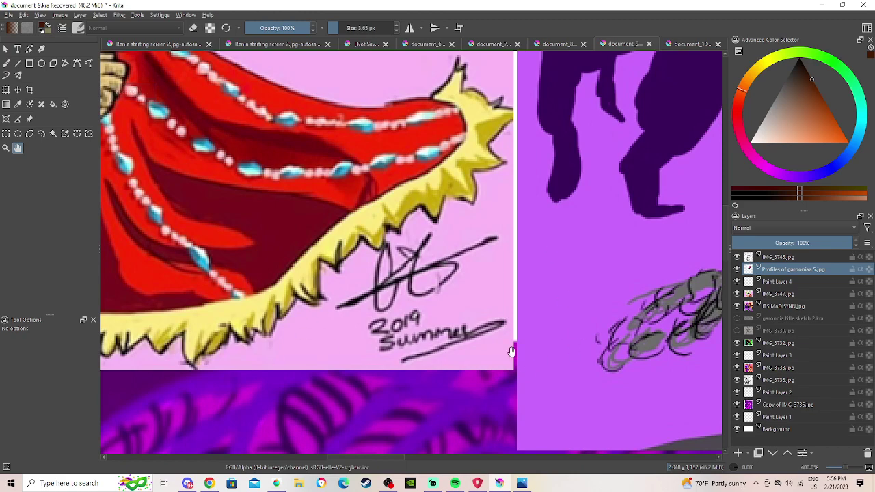
scroll(303, 291, "down", 3)
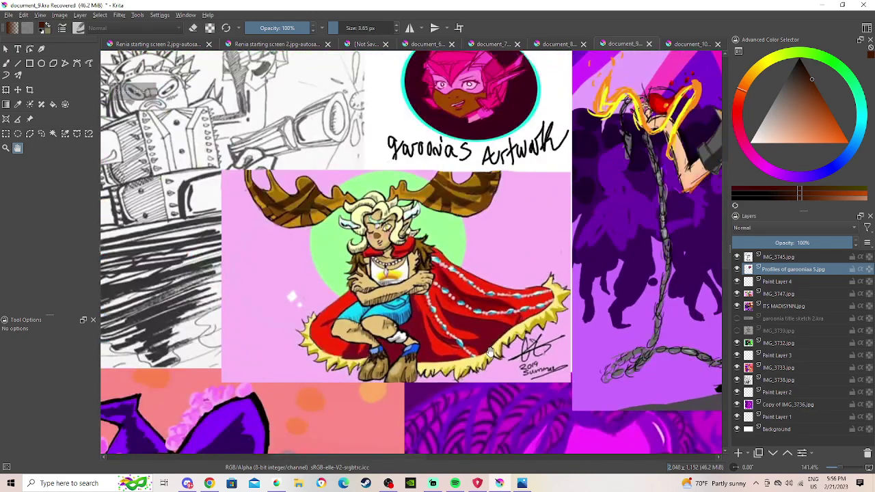
Examine the artwork of the embracing couple with the purple witch hat, including both faces up close.
left_click_drag(489, 352, 329, 342)
scroll(329, 341, "down", 3)
scroll(575, 273, "up", 5)
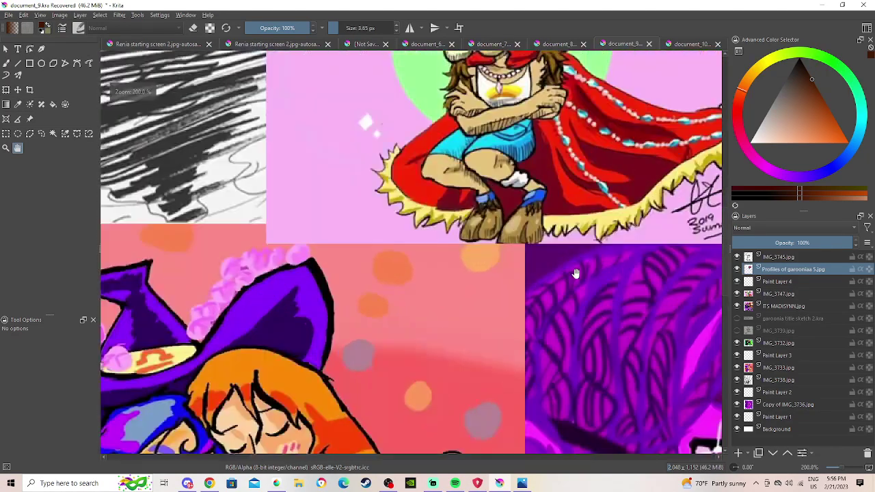
scroll(576, 274, "down", 2)
left_click_drag(576, 274, 298, 223)
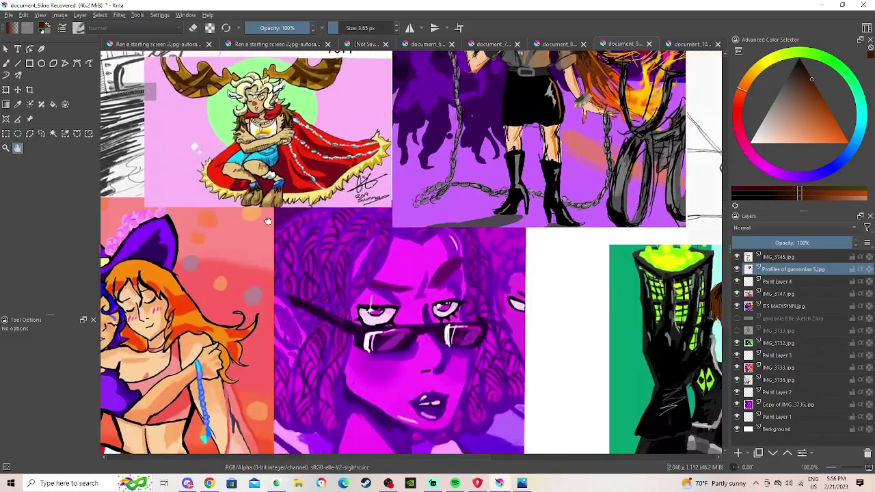
left_click_drag(222, 253, 337, 219)
scroll(338, 217, "down", 2)
scroll(540, 212, "up", 3)
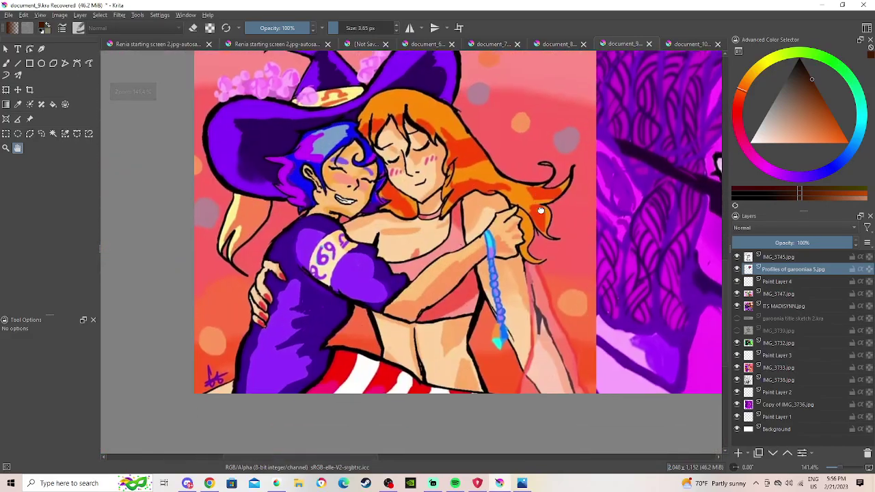
left_click_drag(541, 210, 480, 252)
left_click_drag(422, 237, 530, 245)
scroll(530, 245, "down", 1)
scroll(527, 246, "up", 2)
scroll(522, 248, "down", 1)
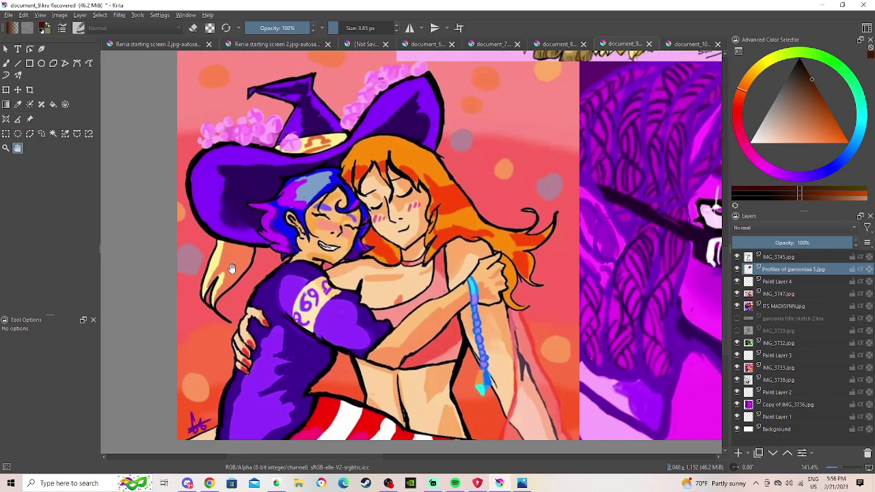
scroll(232, 262, "down", 1)
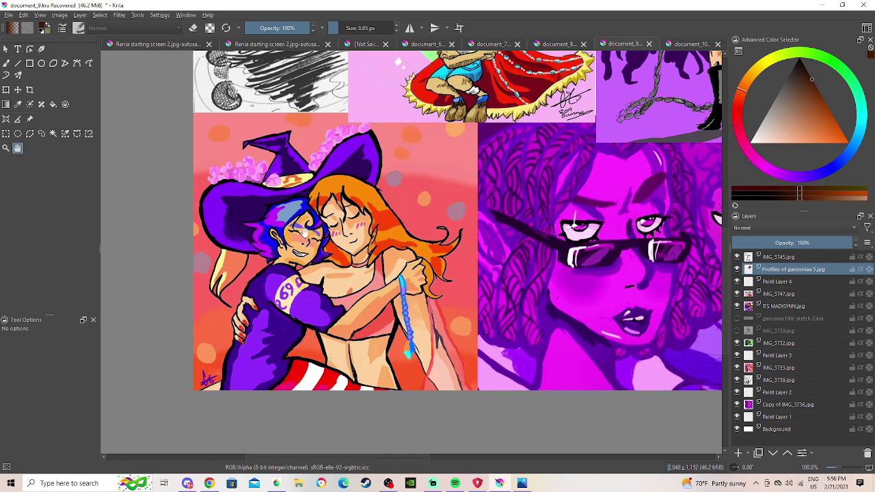
scroll(301, 234, "down", 1)
left_click_drag(352, 246, 447, 247)
scroll(447, 246, "up", 1)
scroll(447, 247, "down", 2)
scroll(438, 258, "up", 5)
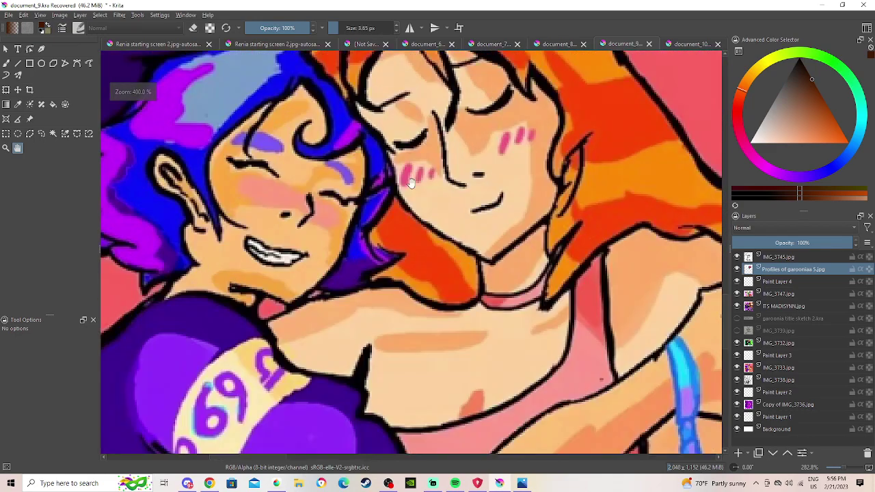
left_click_drag(411, 182, 430, 297)
scroll(431, 297, "down", 5)
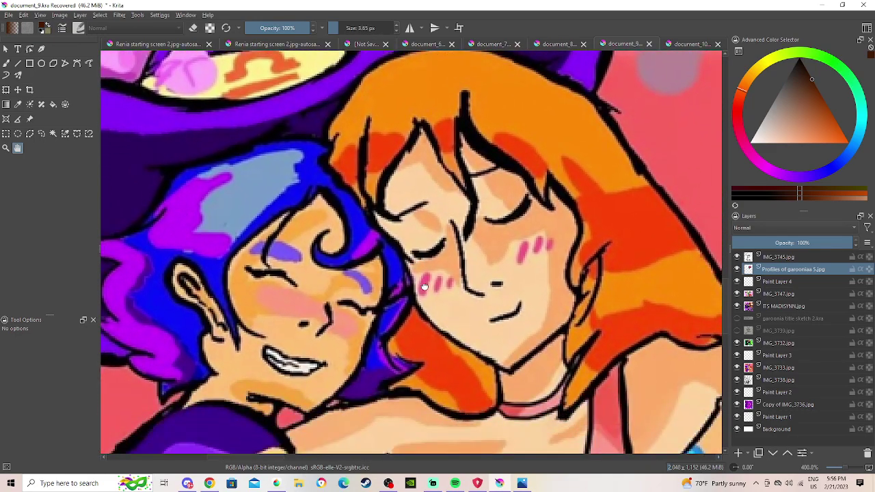
scroll(451, 301, "up", 2)
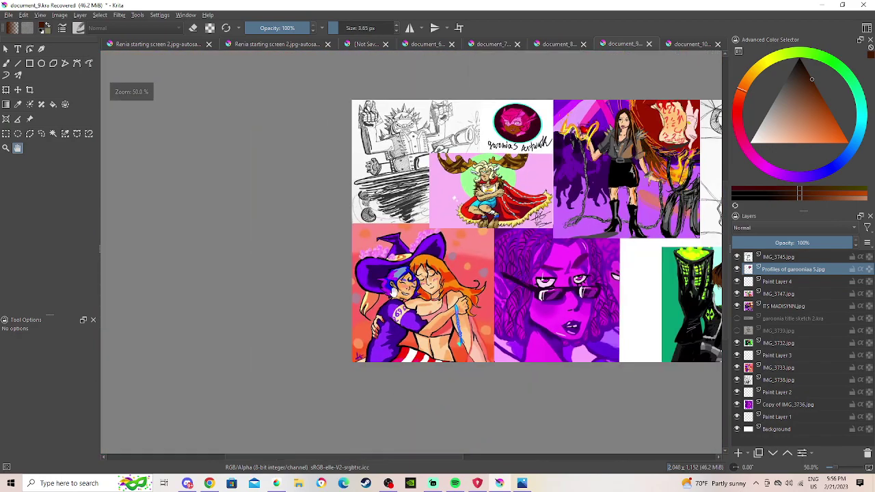
Examine the purple portrait with sunglasses and the green armored woman in the collage's lower row.
mouse_move(651, 300)
left_mouse_down()
mouse_move(596, 287)
mouse_move(490, 363)
mouse_move(241, 246)
mouse_move(351, 64)
mouse_move(123, 305)
mouse_move(549, 485)
mouse_move(641, 306)
left_mouse_up()
left_click_drag(509, 240, 434, 200)
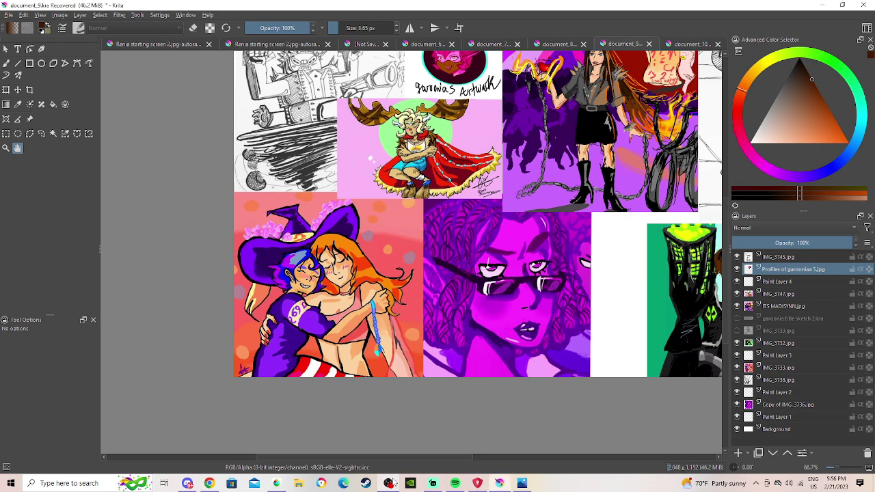
left_click_drag(468, 397, 489, 380)
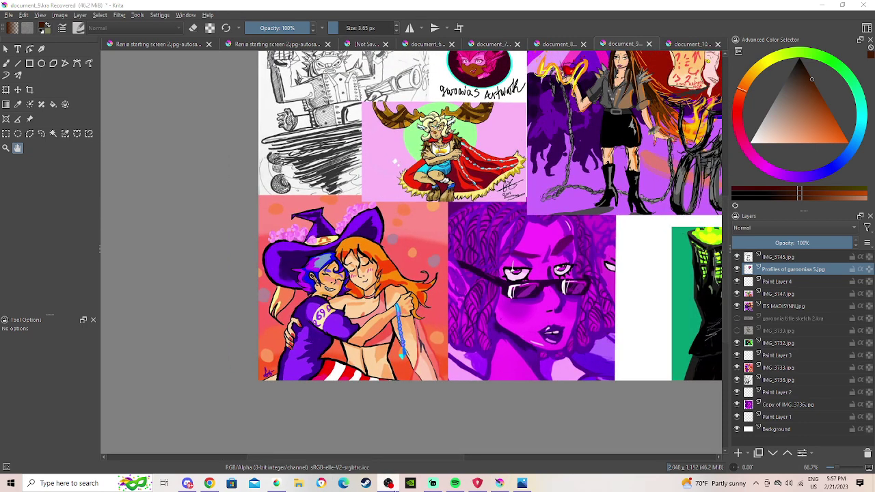
scroll(606, 220, "up", 1)
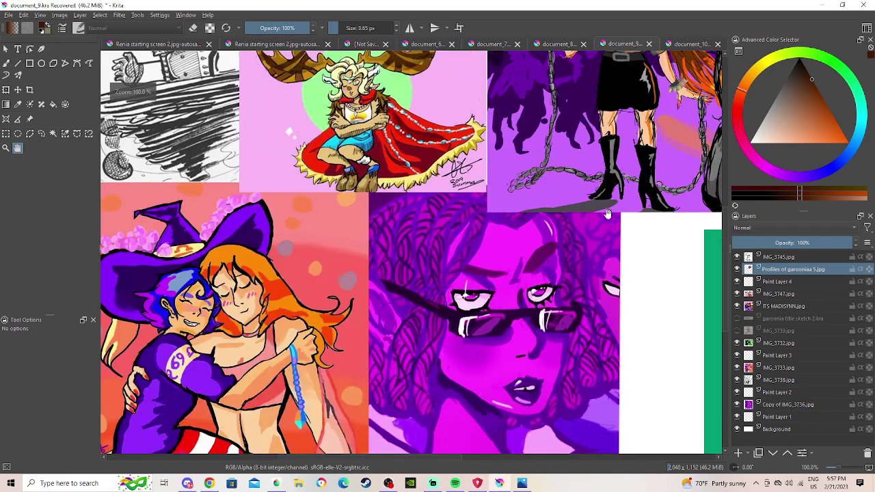
scroll(573, 272, "down", 1)
left_click_drag(573, 273, 400, 256)
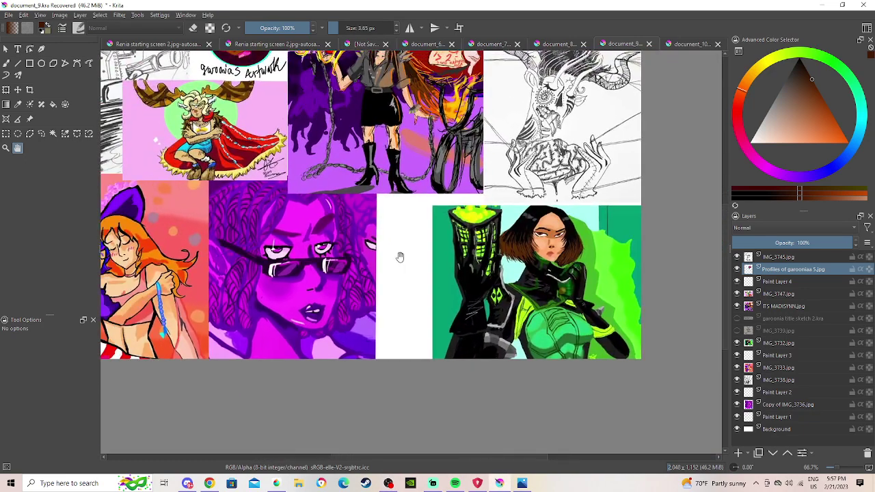
left_click_drag(400, 257, 311, 277)
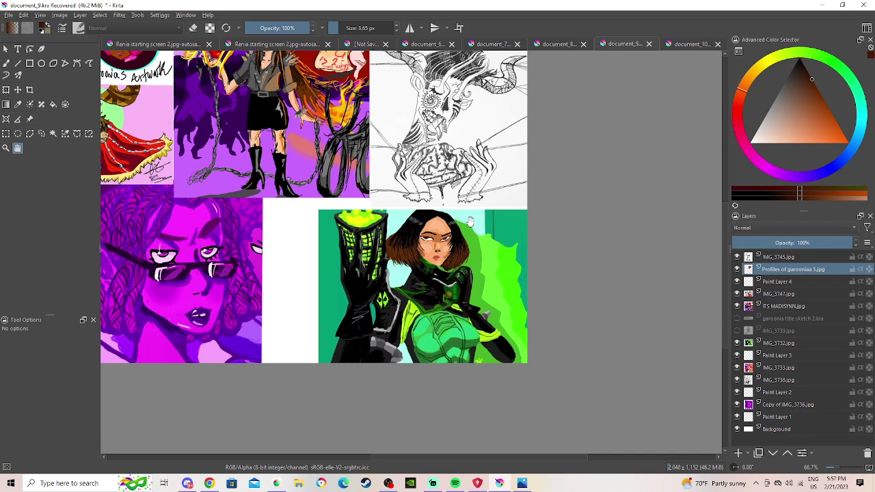
left_click_drag(335, 236, 544, 230)
left_click_drag(467, 259, 257, 394)
Look over the whole collage of artworks at different magnifications.
scroll(393, 319, "down", 1)
scroll(393, 320, "up", 1)
scroll(393, 319, "down", 1)
scroll(432, 264, "up", 1)
scroll(431, 264, "down", 3)
scroll(432, 265, "up", 3)
scroll(257, 395, "up", 3)
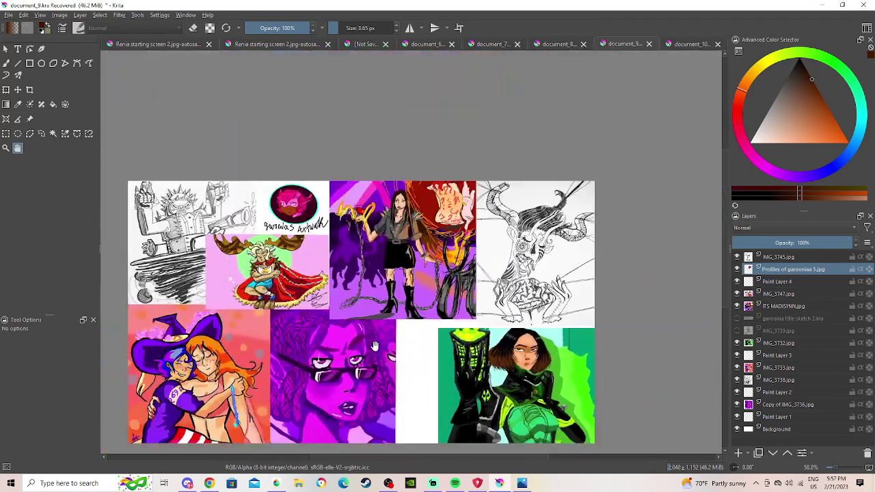
scroll(475, 217, "down", 3)
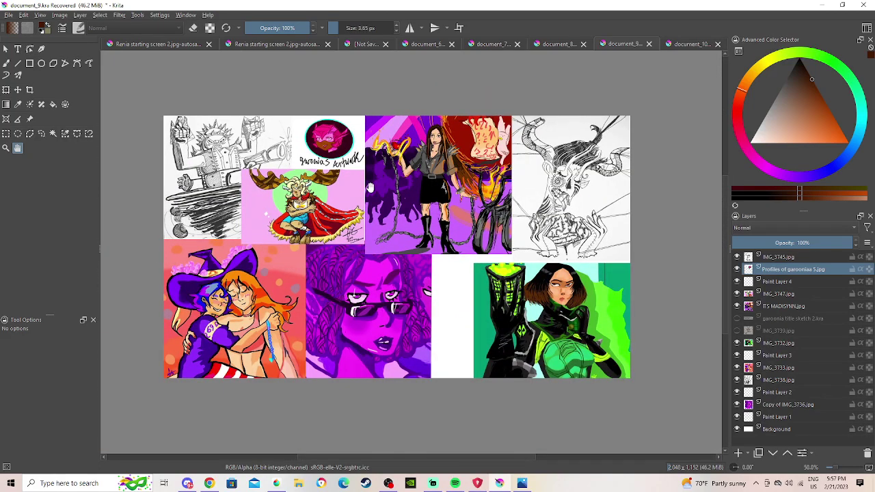
Examine the artwork collage, focusing on the green-suited woman image in the lower row.
scroll(369, 186, "up", 3)
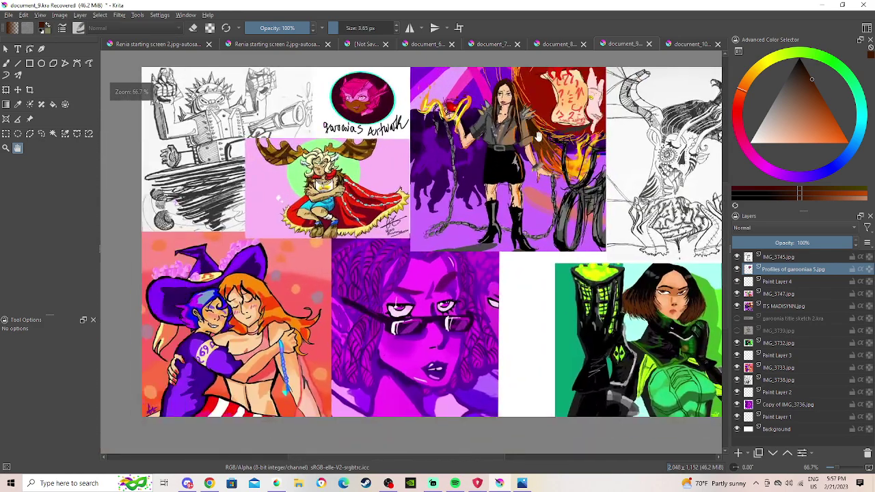
scroll(528, 226, "down", 2)
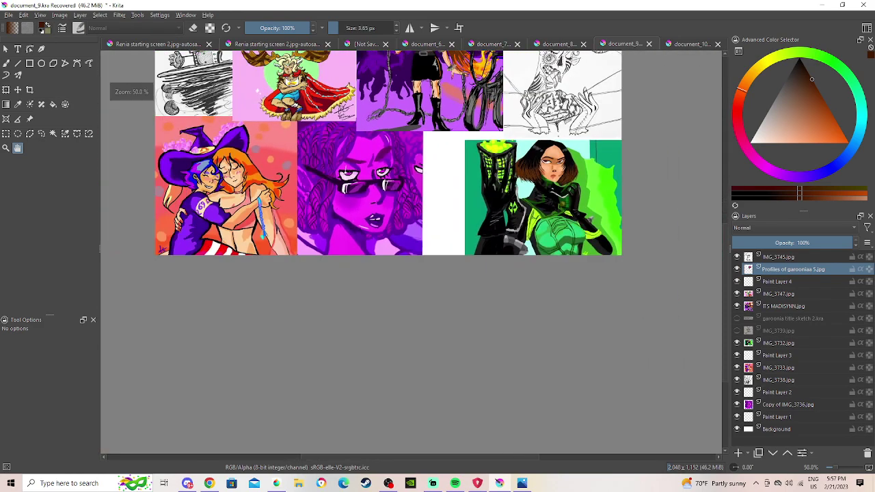
scroll(525, 164, "up", 1)
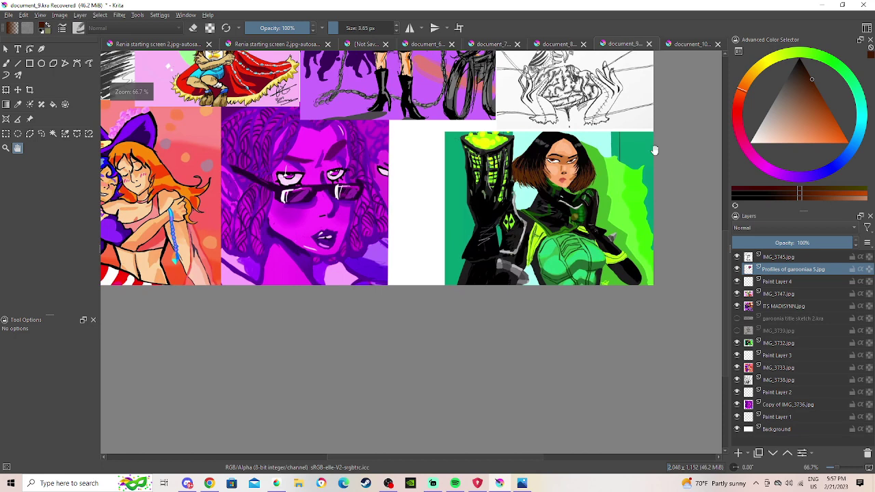
left_click_drag(654, 150, 538, 214)
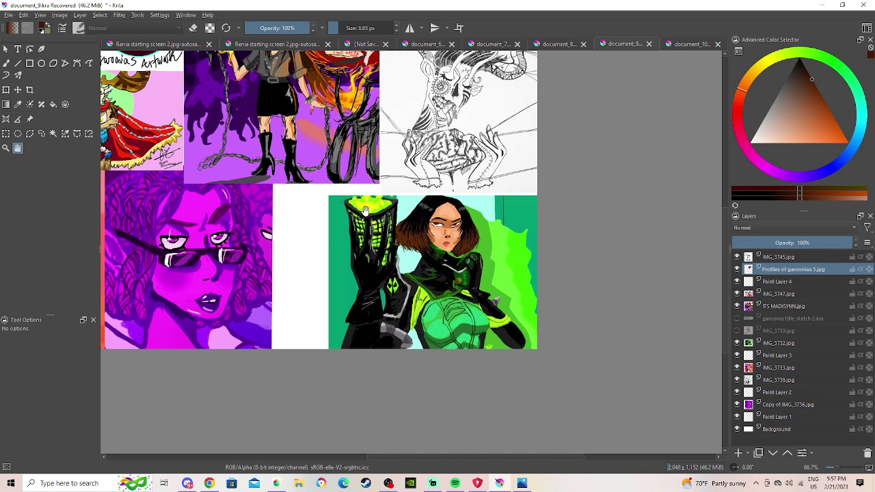
scroll(423, 267, "up", 1)
left_click_drag(469, 248, 280, 252)
scroll(511, 222, "up", 1)
scroll(280, 252, "down", 5)
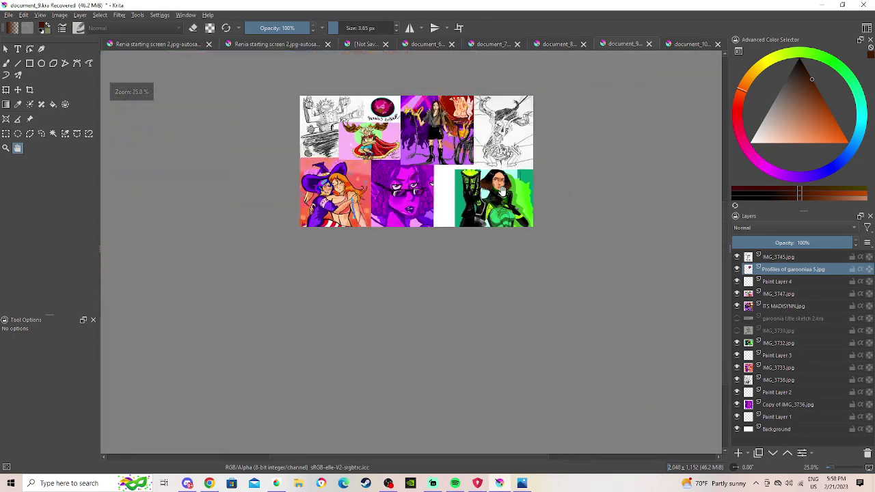
scroll(502, 192, "up", 4)
left_click_drag(523, 194, 518, 248)
scroll(252, 208, "down", 2)
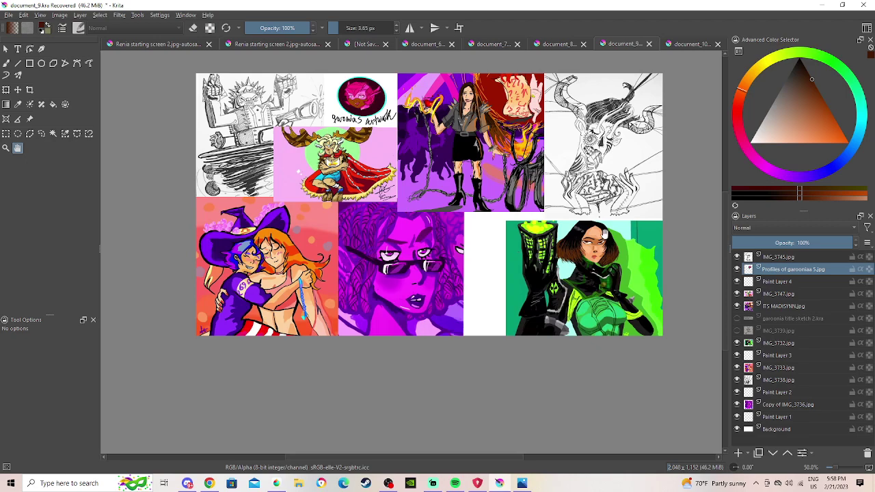
Inspect the lower row's purple portrait, the blank gap beside it, and the neighbouring green-suited woman artwork.
scroll(244, 275, "up", 1)
left_click_drag(348, 259, 303, 264)
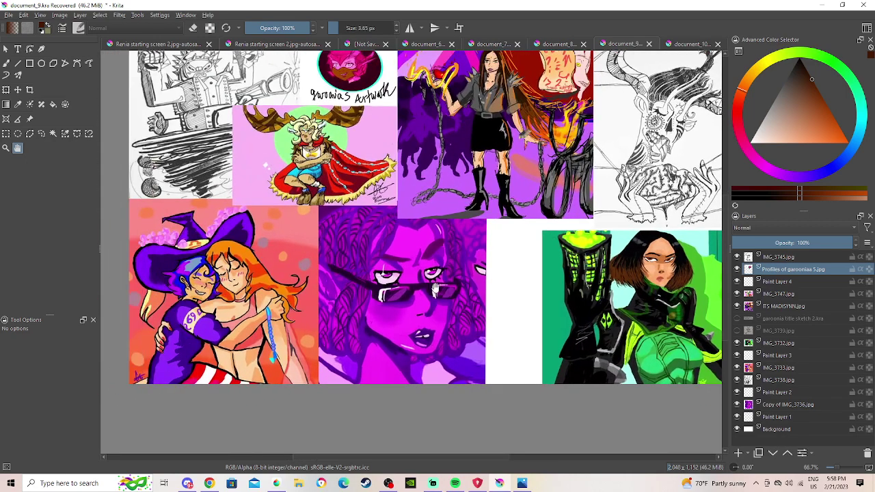
left_click_drag(710, 335, 383, 377)
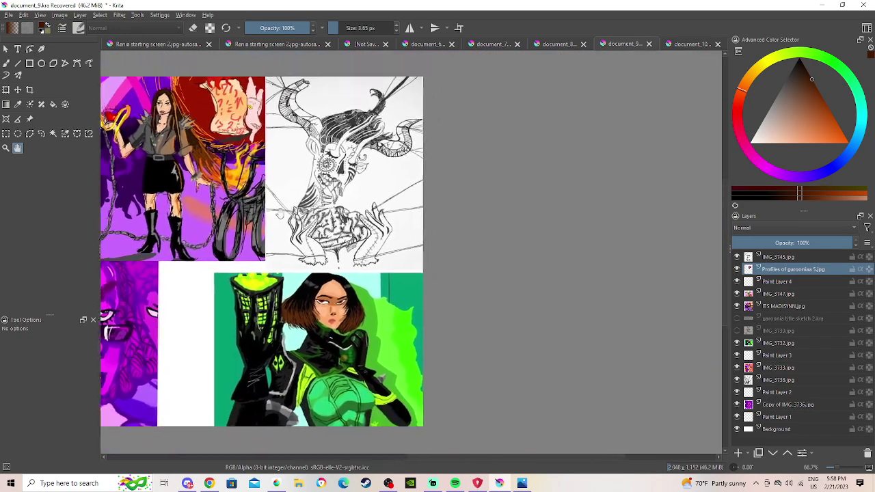
left_click_drag(230, 229, 578, 202)
scroll(482, 270, "up", 1)
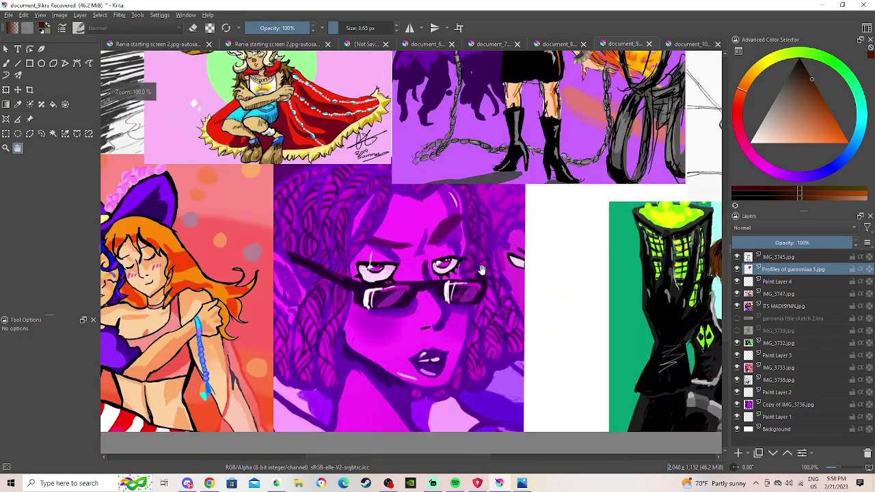
left_click_drag(482, 270, 533, 213)
scroll(533, 216, "down", 1)
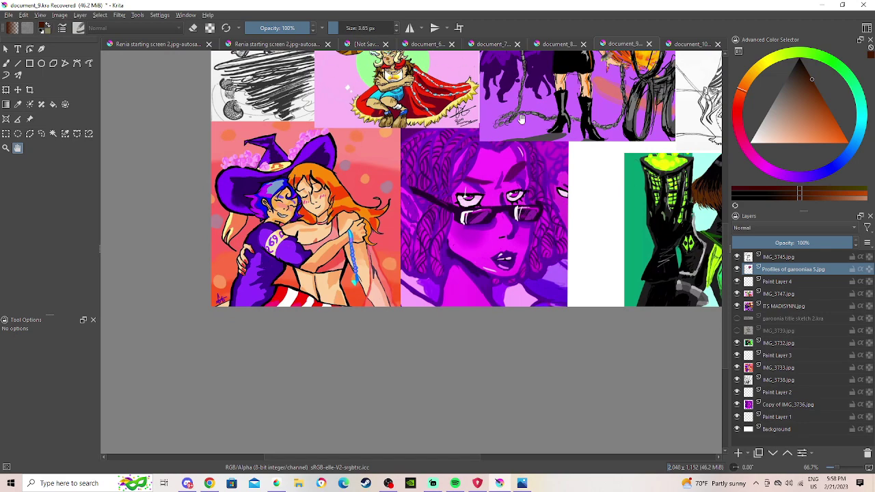
left_click_drag(443, 164, 262, 233)
scroll(262, 234, "down", 1)
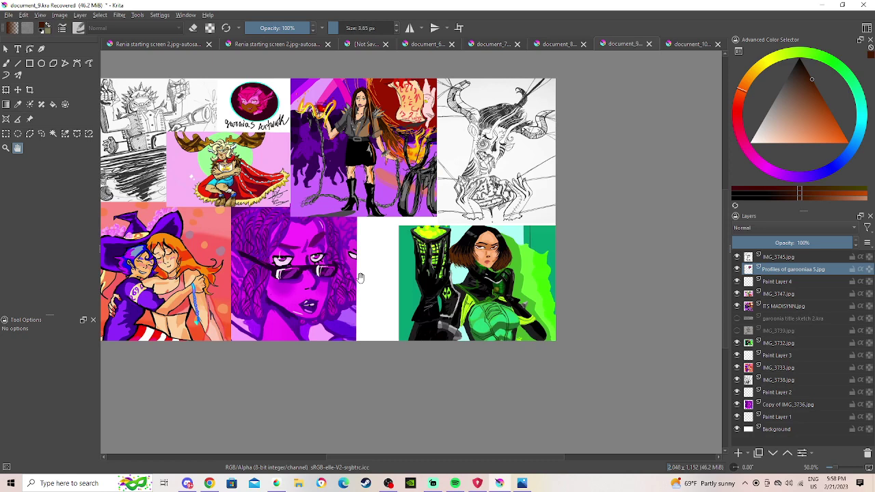
scroll(435, 284, "up", 1)
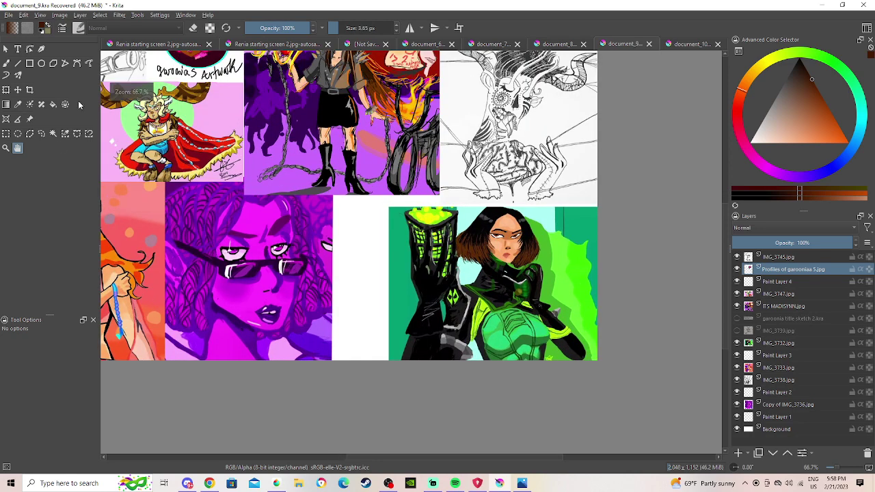
left_click_drag(584, 293, 455, 275)
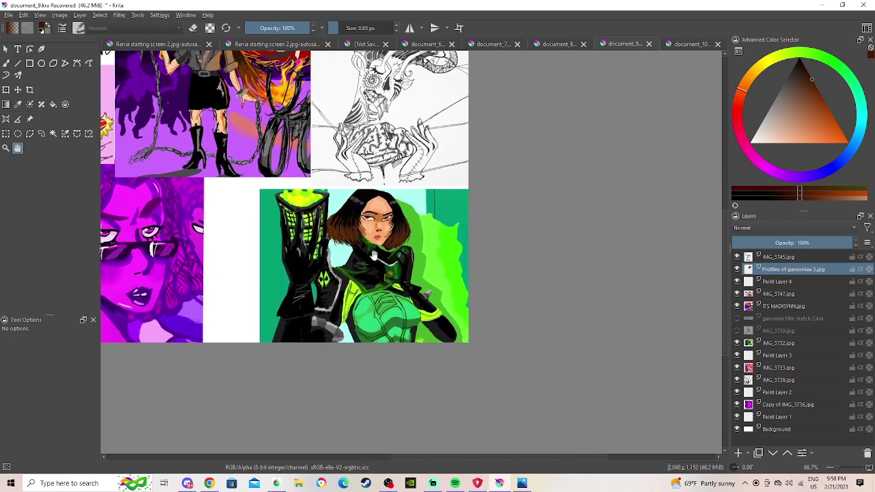
left_click_drag(246, 270, 279, 252)
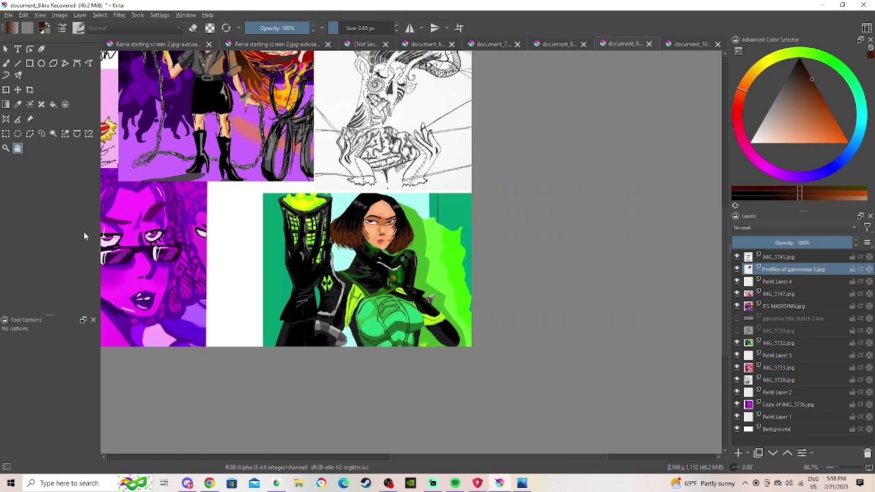
left_click_drag(350, 262, 366, 227)
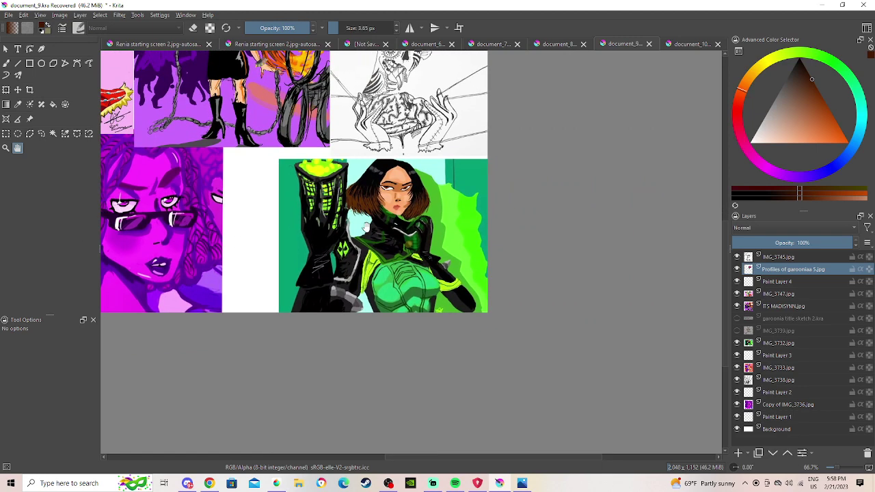
left_click_drag(162, 216, 260, 291)
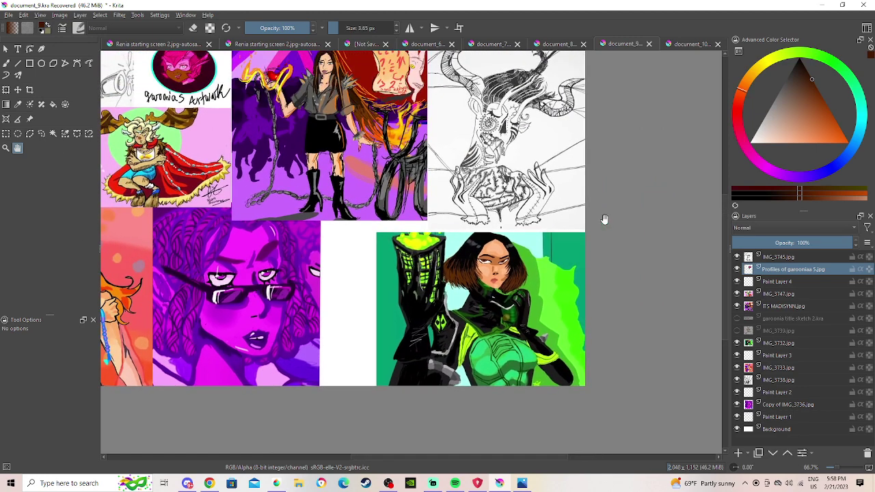
Review the overall arrangement of the collage, comparing close-up areas with the full canvas.
scroll(447, 277, "up", 2)
left_click_drag(344, 280, 366, 321)
scroll(514, 351, "up", 2)
left_click_drag(514, 351, 438, 231)
scroll(438, 231, "down", 1)
scroll(437, 231, "down", 3)
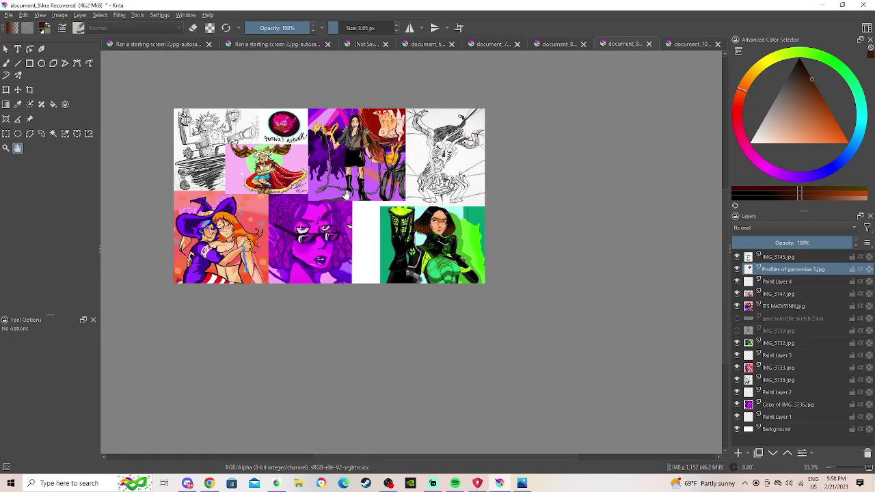
scroll(346, 195, "up", 3)
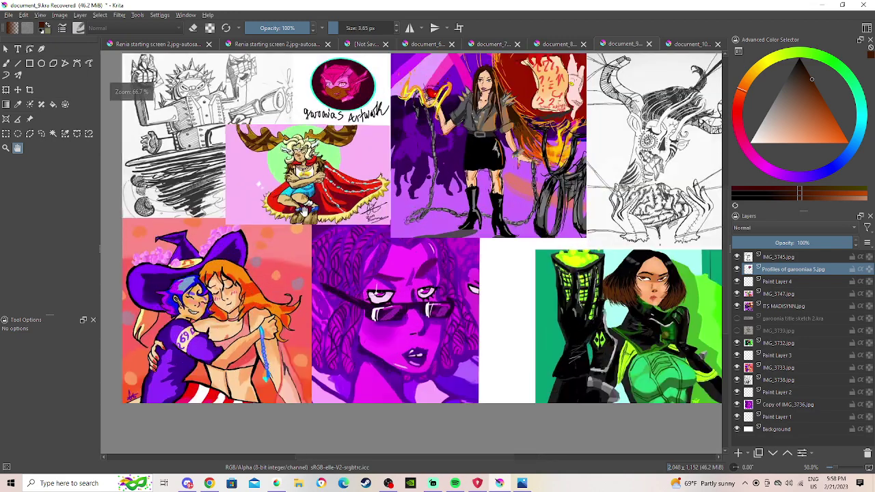
scroll(352, 245, "down", 2)
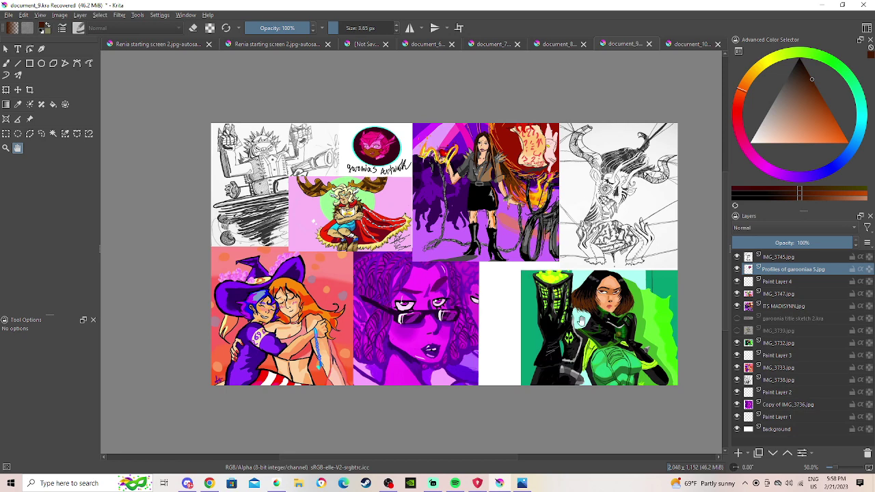
scroll(608, 348, "up", 3)
left_click_drag(431, 240, 643, 350)
scroll(568, 199, "down", 3)
left_click_drag(401, 278, 364, 284)
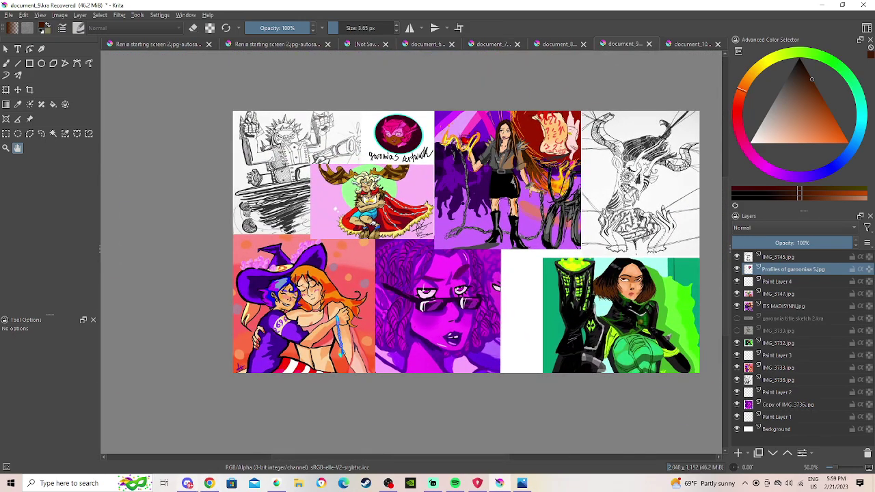
left_click_drag(307, 341, 274, 350)
Switch to Spotify to check the music playback, and return to the collage in Krita.
left_click(388, 484)
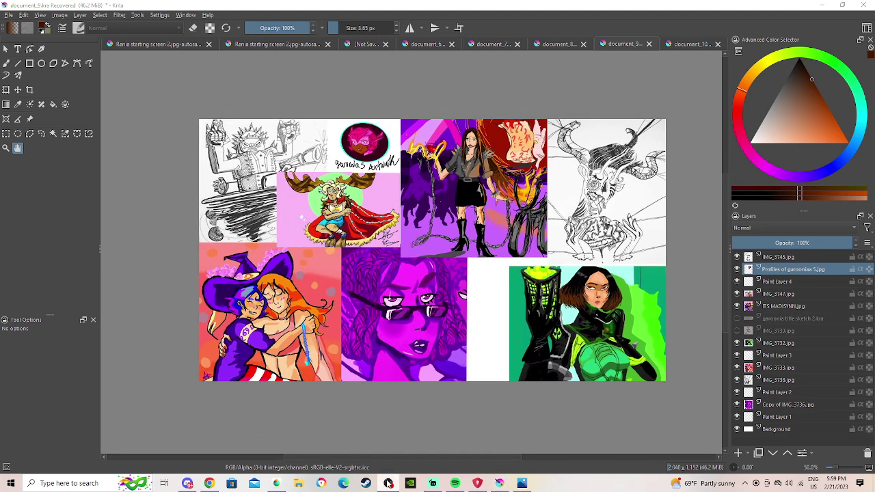
left_click(455, 483)
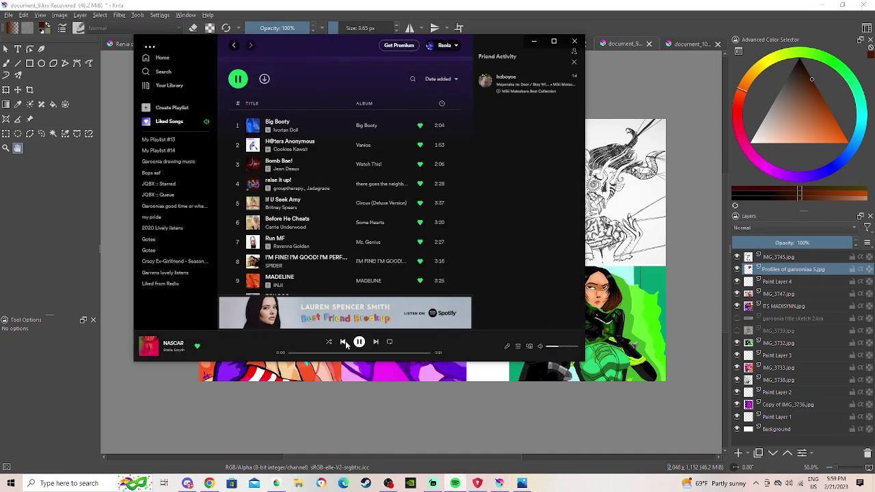
left_click(393, 421)
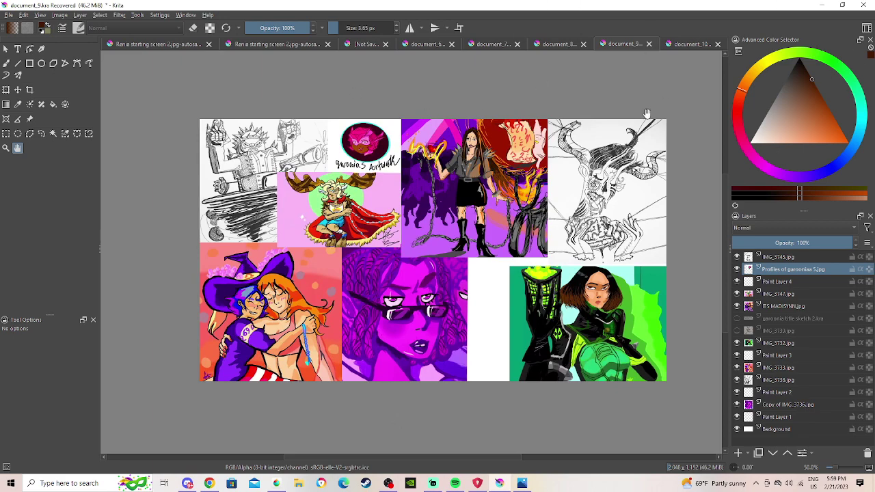
Examine the upper-row artwork of the long-haired woman holding chains, including its scroll and flaming brazier.
scroll(532, 216, "up", 3)
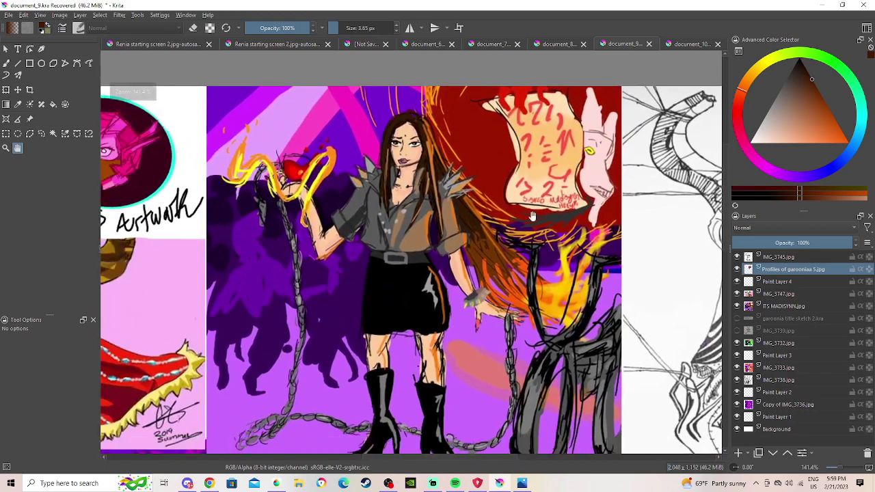
scroll(208, 144, "down", 1)
scroll(516, 152, "up", 1)
left_click_drag(512, 152, 638, 181)
scroll(638, 180, "up", 1)
left_click_drag(575, 167, 673, 164)
scroll(676, 164, "down", 2)
scroll(676, 165, "up", 1)
left_click_drag(619, 168, 530, 158)
left_click_drag(374, 175, 389, 169)
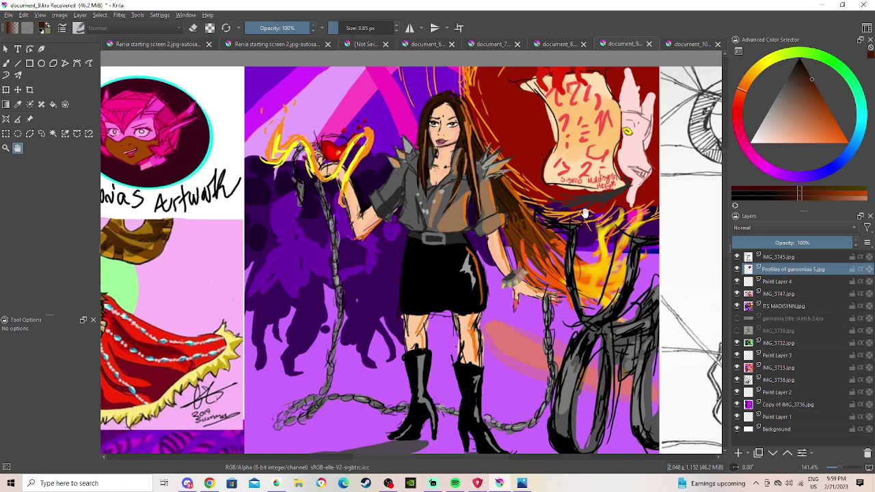
scroll(546, 191, "down", 1)
scroll(519, 187, "up", 1)
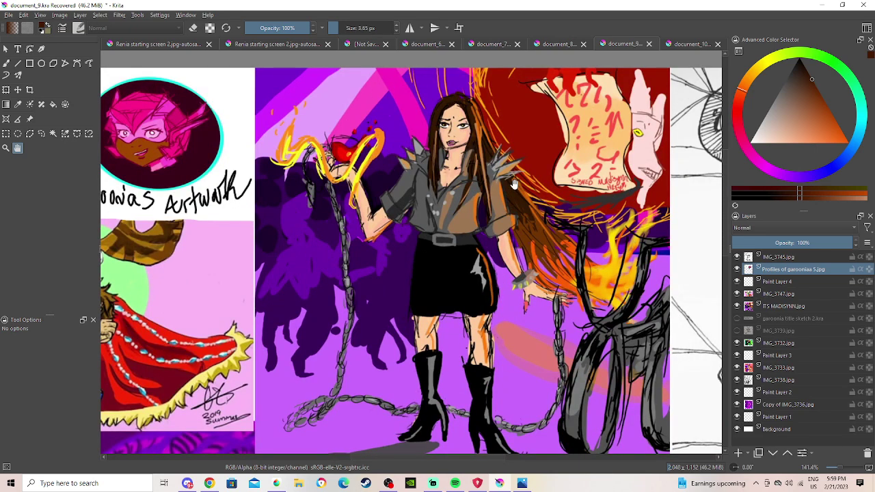
scroll(514, 183, "down", 1)
scroll(482, 172, "up", 1)
left_click_drag(406, 188, 429, 170)
scroll(503, 172, "down", 1)
left_click_drag(503, 172, 489, 175)
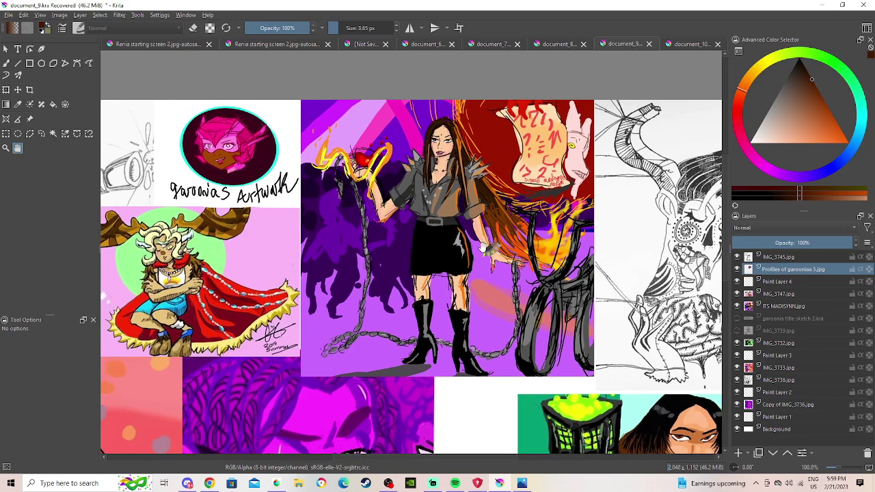
scroll(482, 247, "up", 1)
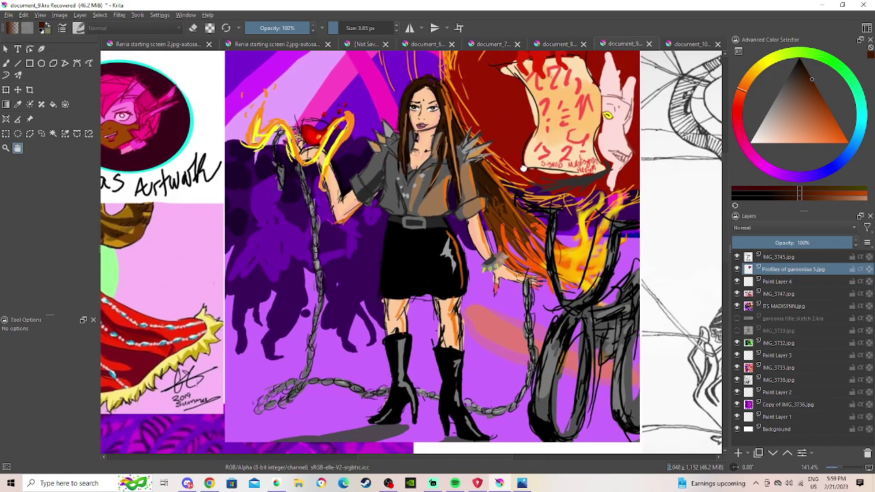
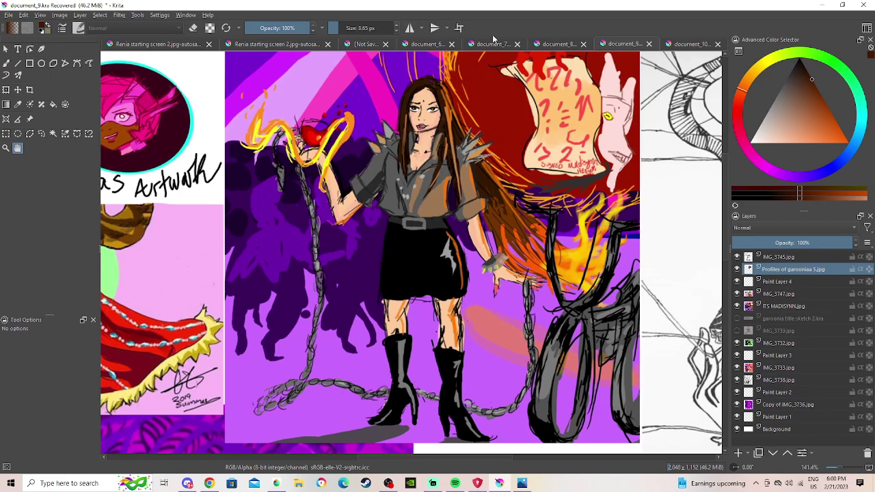
Inspect the chained-woman artwork more closely, including the flame and red object in her raised hand.
scroll(527, 208, "down", 4)
scroll(527, 209, "up", 4)
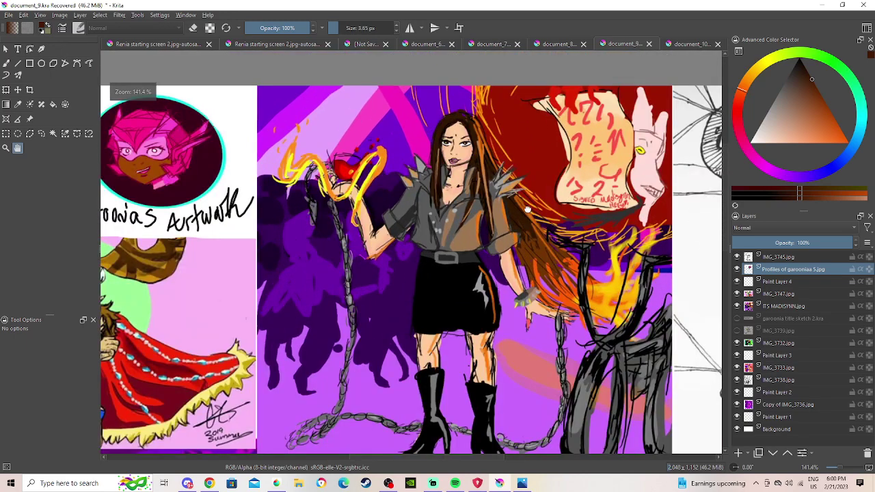
left_click_drag(527, 211, 514, 193)
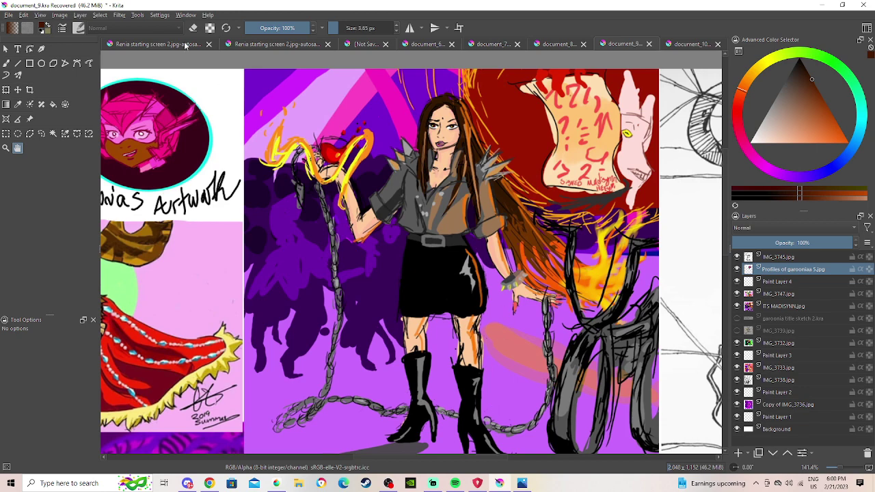
scroll(485, 225, "down", 1)
left_click_drag(485, 224, 425, 217)
scroll(483, 199, "up", 1)
scroll(483, 218, "down", 1)
scroll(361, 214, "up", 1)
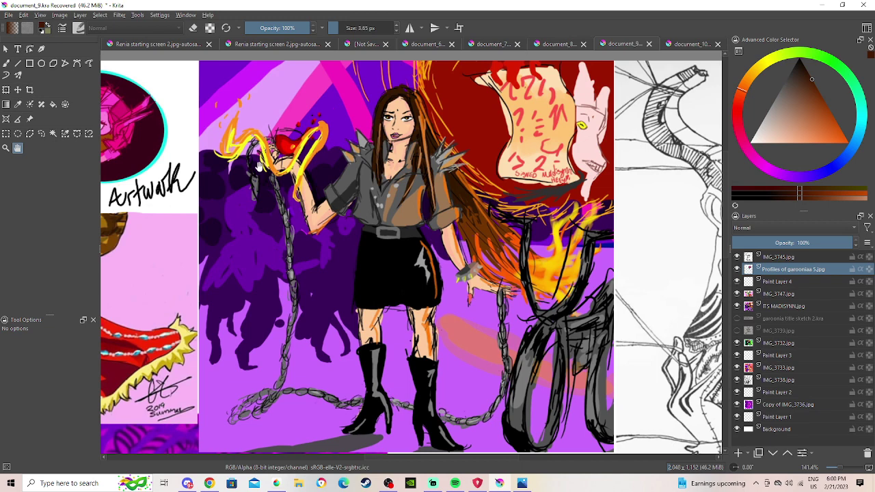
left_click_drag(395, 196, 459, 213)
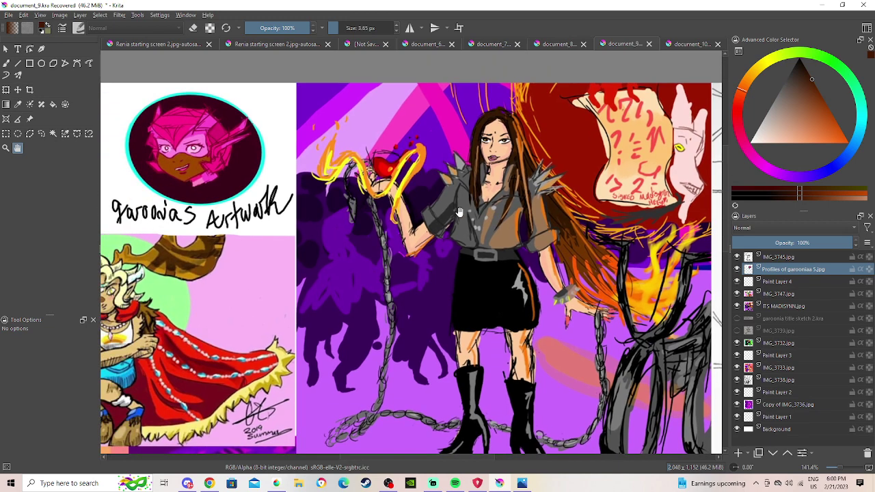
left_click_drag(399, 195, 454, 210)
scroll(453, 210, "up", 2)
left_click_drag(554, 133, 494, 151)
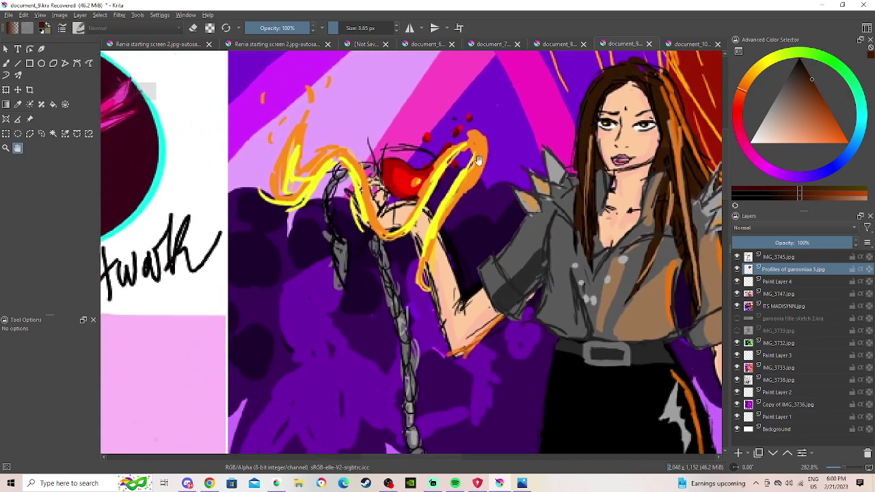
scroll(423, 274, "down", 3)
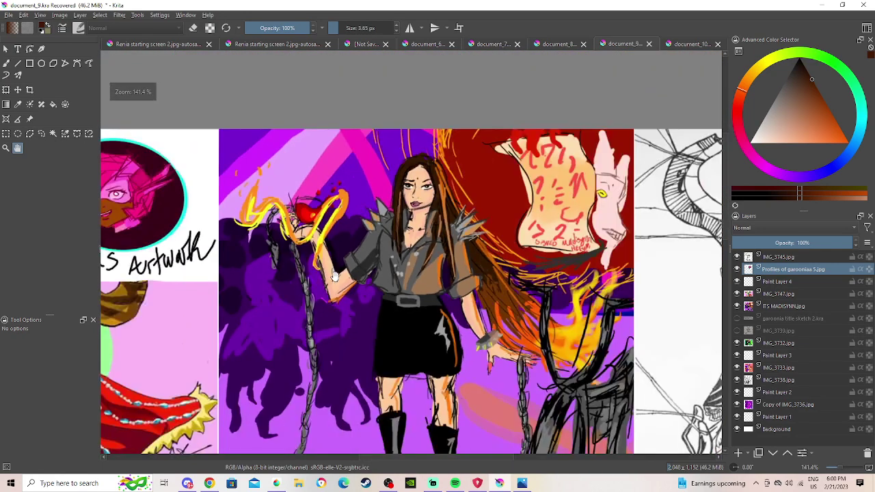
Examine the full chained-woman artwork alongside the neighbouring collage pieces, from the scroll down to the chain and boots.
left_click_drag(357, 322, 327, 315)
left_click_drag(375, 332, 387, 287)
scroll(437, 287, "down", 2)
scroll(433, 358, "up", 2)
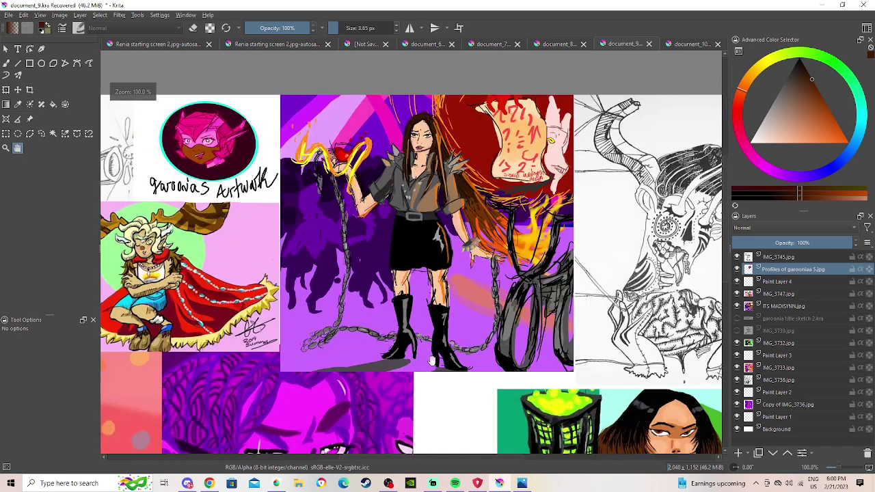
scroll(303, 375, "down", 1)
left_click_drag(305, 374, 267, 402)
scroll(301, 321, "up", 1)
left_click_drag(301, 312, 336, 215)
scroll(340, 254, "down", 1)
left_click_drag(426, 157, 412, 231)
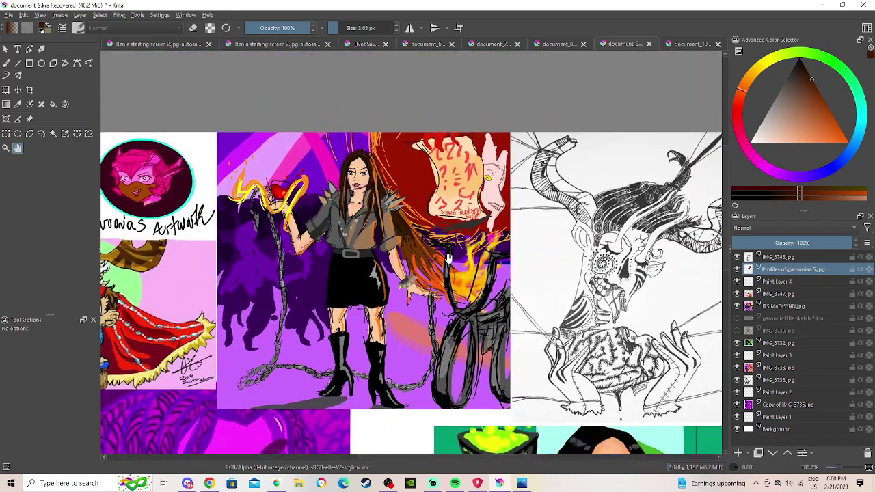
Inspect the chained woman's spiked shirt and face up close, and compare them with the whole collage.
scroll(350, 276, "up", 5)
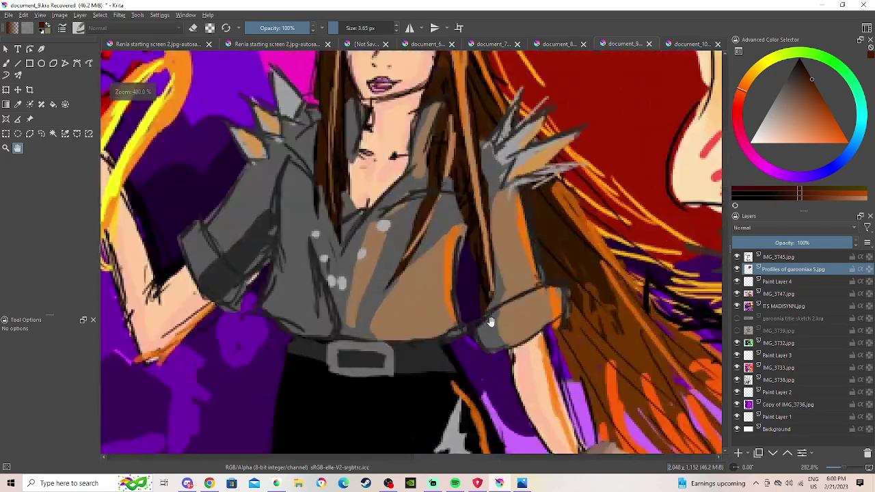
scroll(382, 180, "down", 4)
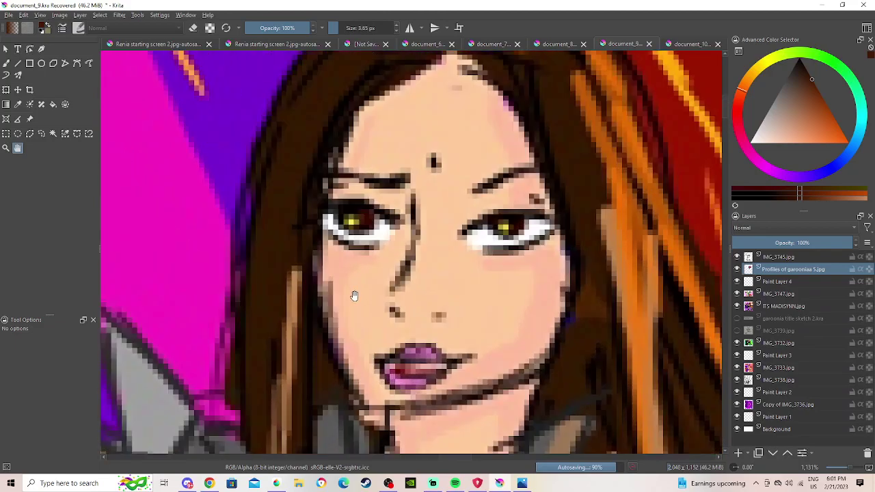
scroll(347, 291, "down", 3)
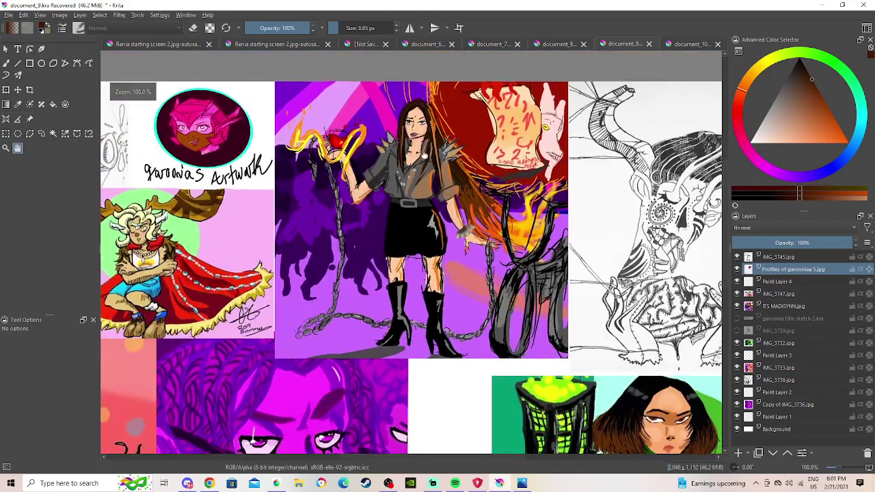
left_click_drag(425, 155, 433, 208)
scroll(415, 200, "up", 1)
scroll(416, 201, "down", 1)
mouse_move(408, 169)
left_mouse_down()
mouse_move(462, 164)
mouse_move(415, 165)
left_mouse_up()
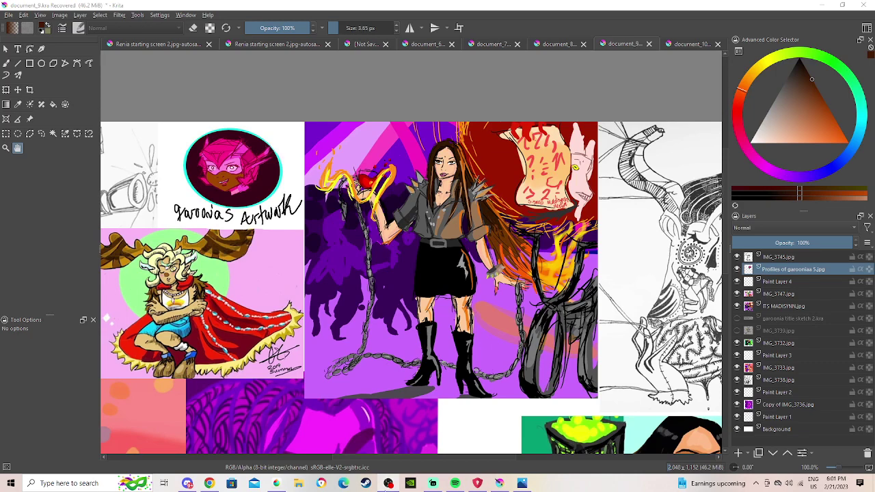
scroll(524, 276, "down", 1)
scroll(524, 277, "down", 1)
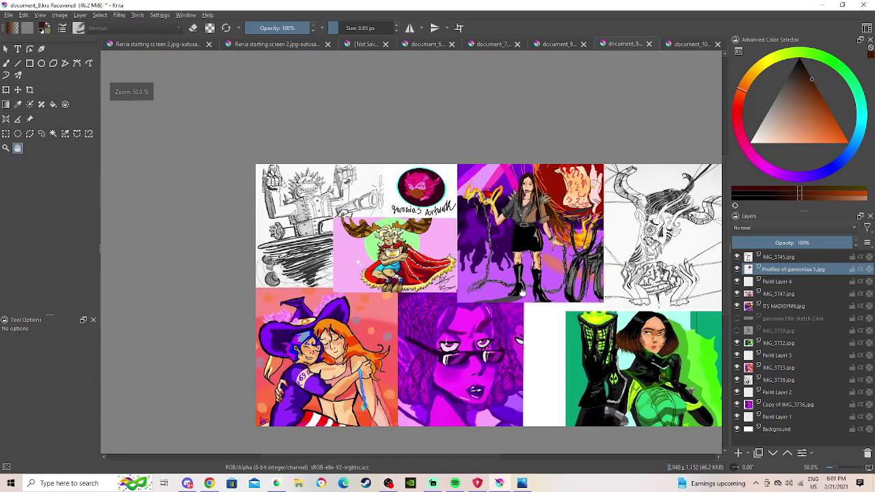
left_click_drag(524, 277, 455, 287)
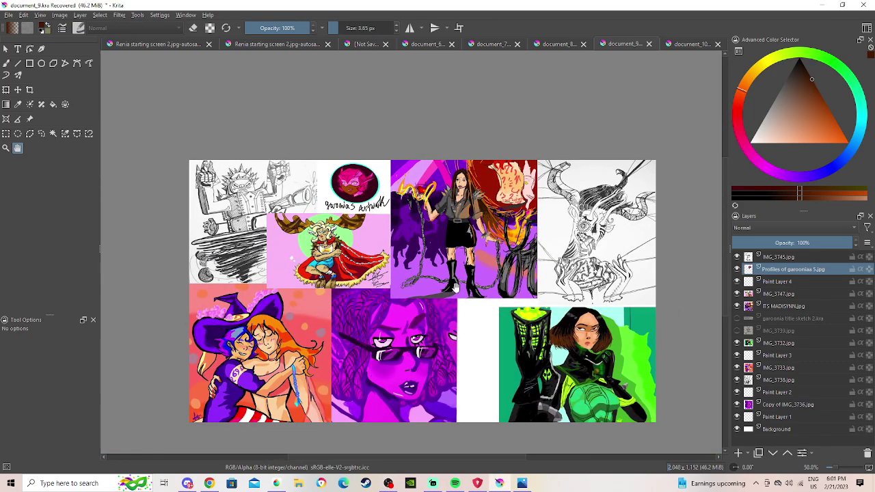
Examine the chained woman's skirt, boots, floor chain and the flaming brazier beside her.
scroll(455, 287, "up", 3)
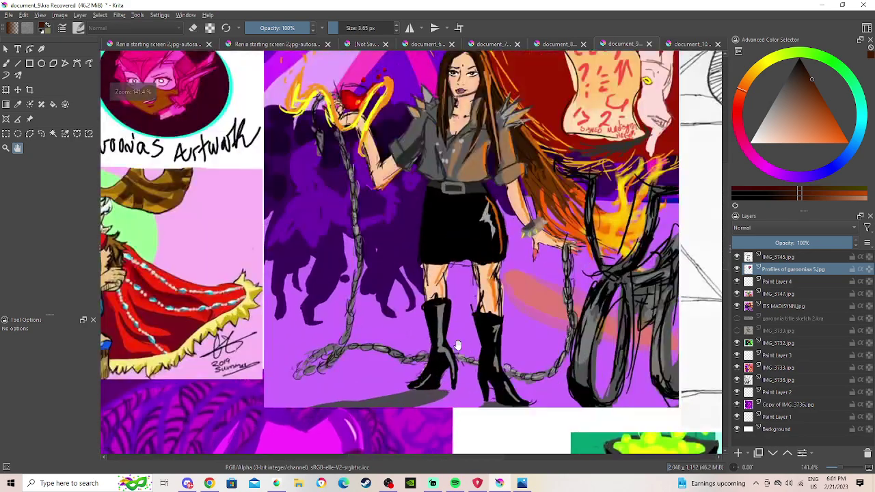
left_click_drag(457, 345, 416, 378)
scroll(417, 379, "up", 1)
scroll(380, 235, "down", 1)
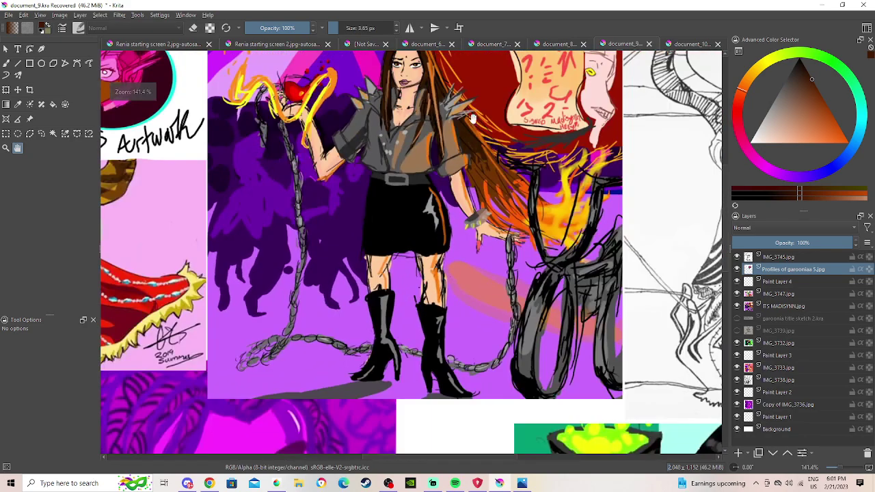
left_click_drag(497, 124, 491, 230)
scroll(489, 210, "down", 1)
left_click_drag(452, 328, 472, 280)
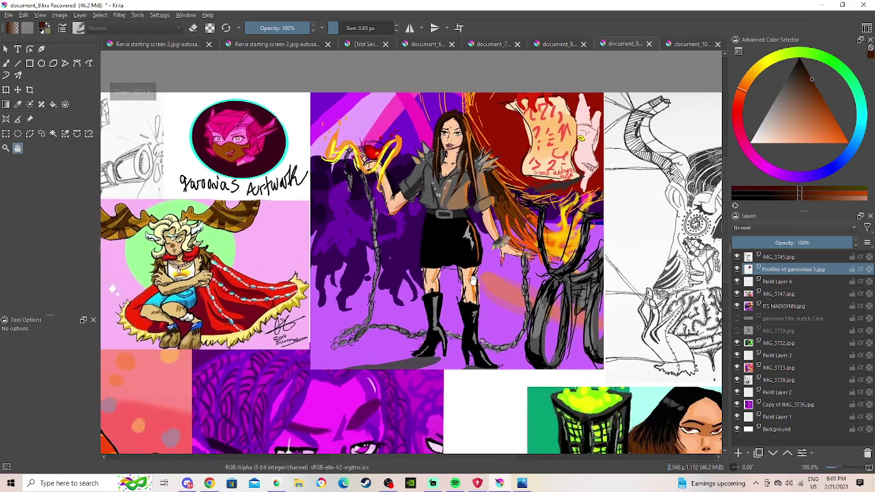
Review the full collage layout with all the artworks in view.
scroll(470, 279, "down", 3)
scroll(306, 130, "up", 2)
scroll(458, 149, "down", 1)
scroll(414, 139, "up", 1)
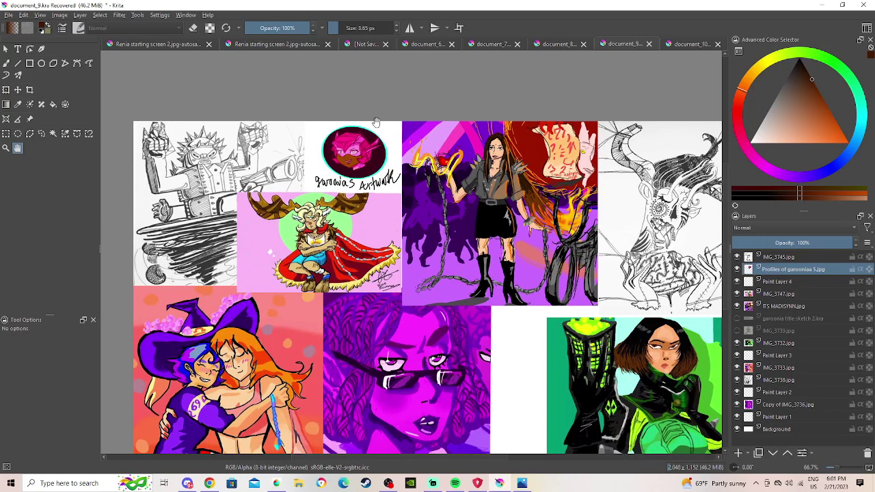
scroll(437, 204, "down", 1)
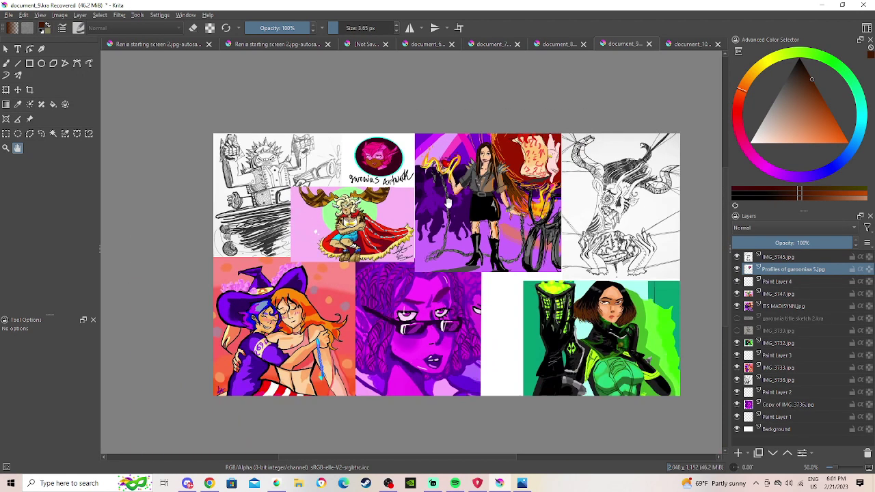
mouse_move(449, 203)
left_mouse_down()
mouse_move(436, 203)
mouse_move(446, 203)
left_mouse_up()
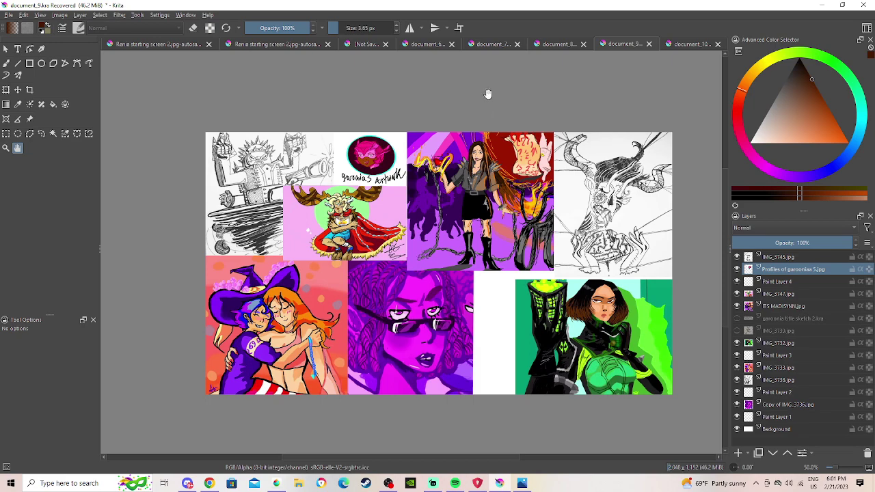
Look through the other open documents, including the recovered group sketches, the blank canvas and the Renia starting screen 2 image.
left_click(570, 44)
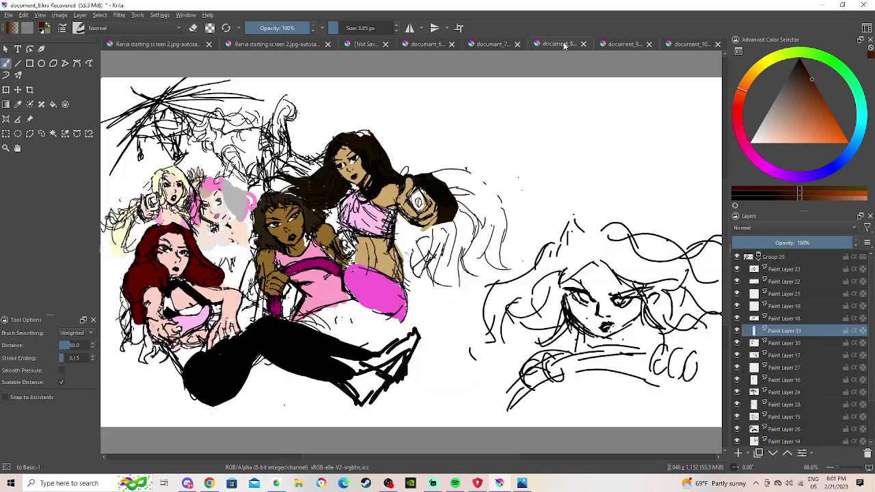
left_click(631, 45)
left_click(680, 44)
left_click(637, 48)
left_click(501, 46)
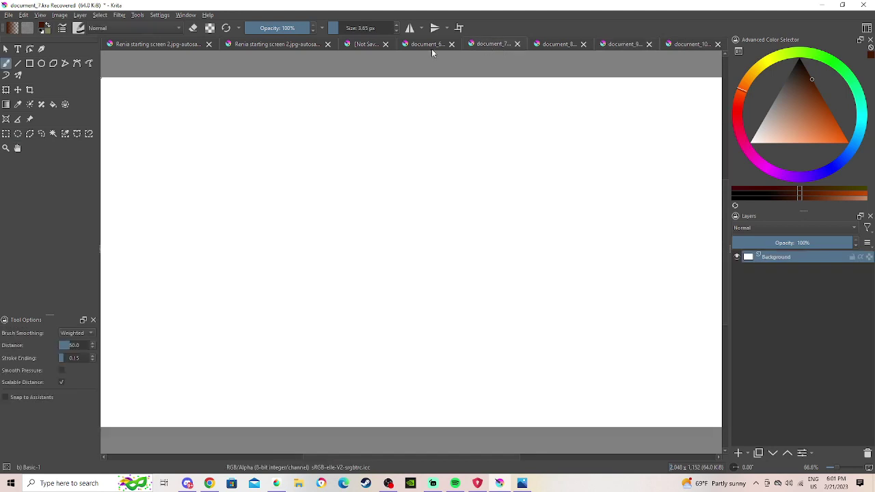
left_click(428, 47)
left_click(250, 44)
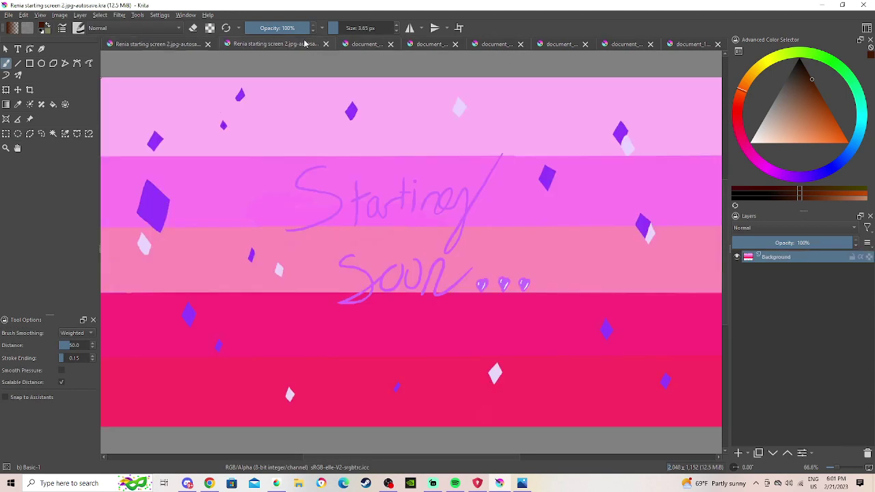
left_click(358, 45)
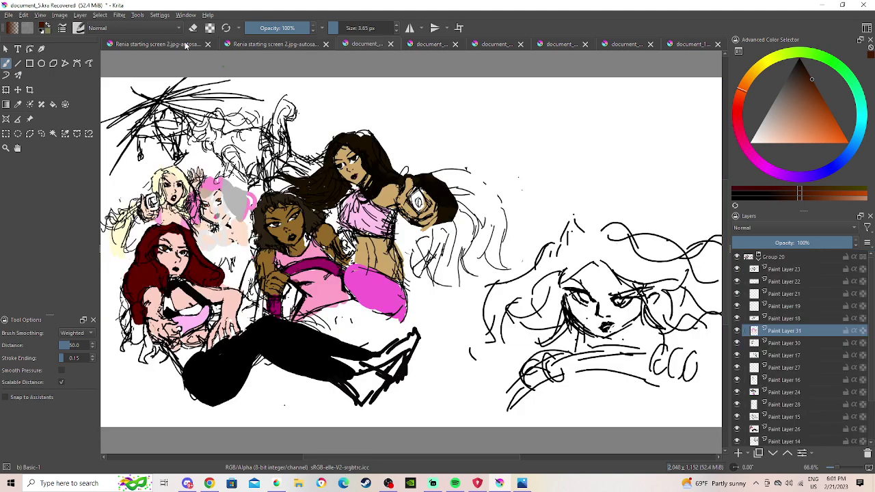
left_click(259, 44)
left_click(430, 46)
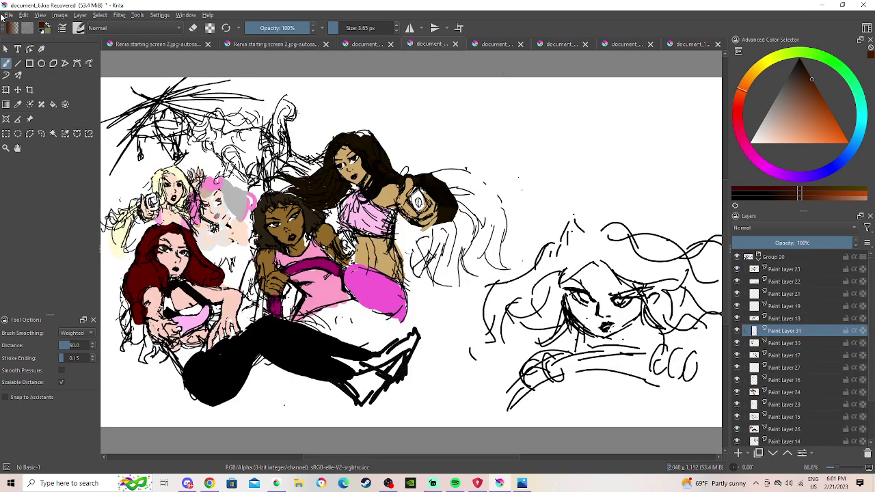
Open the Krita document "garoonia title sketch 2" from the Downloads folder.
left_click(8, 15)
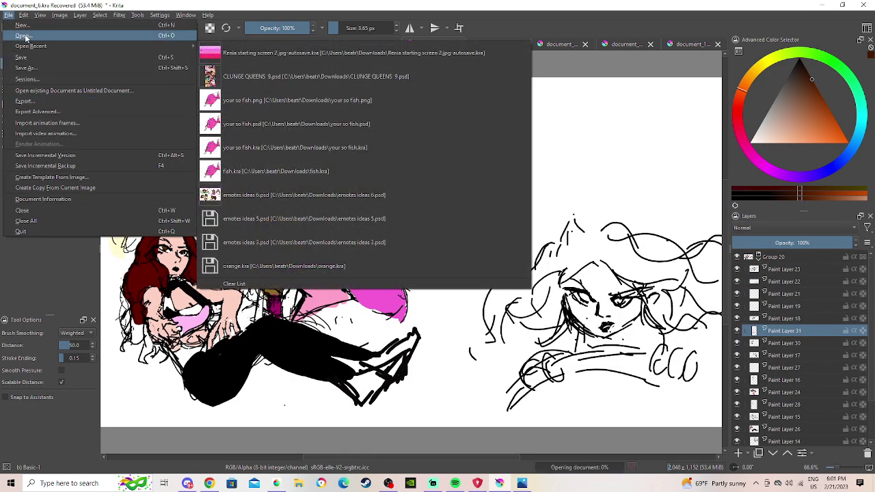
left_click(25, 37)
scroll(144, 120, "down", 10)
scroll(154, 123, "down", 8)
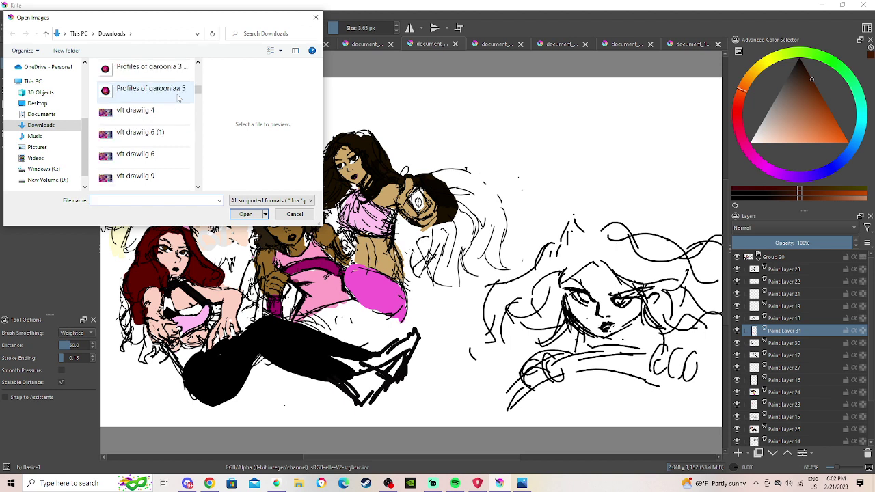
scroll(178, 97, "down", 1)
scroll(180, 95, "up", 4)
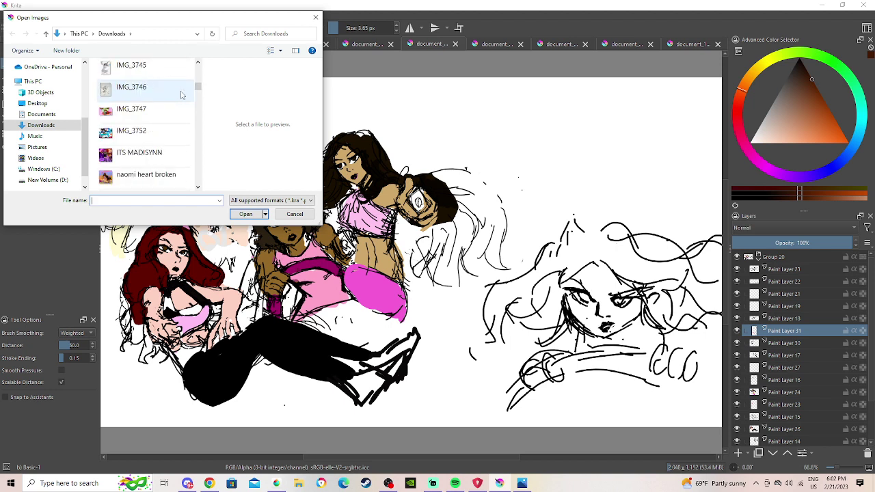
scroll(181, 95, "down", 1)
scroll(183, 95, "down", 4)
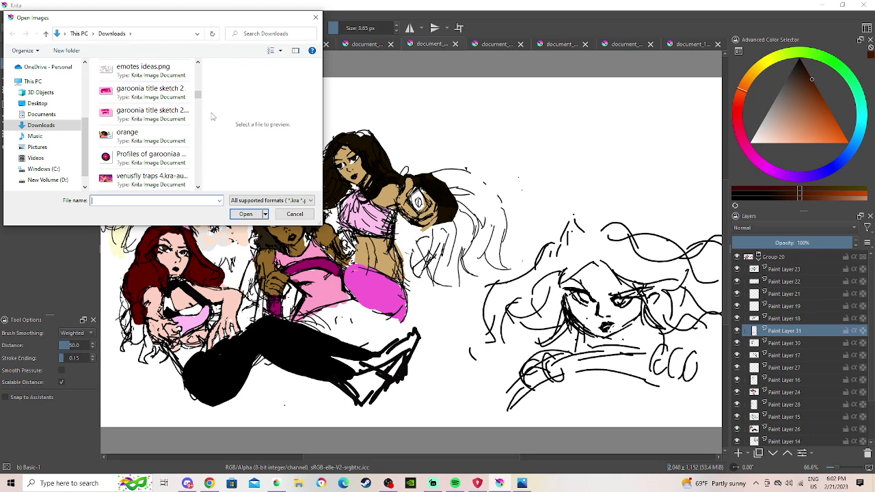
left_click(160, 102)
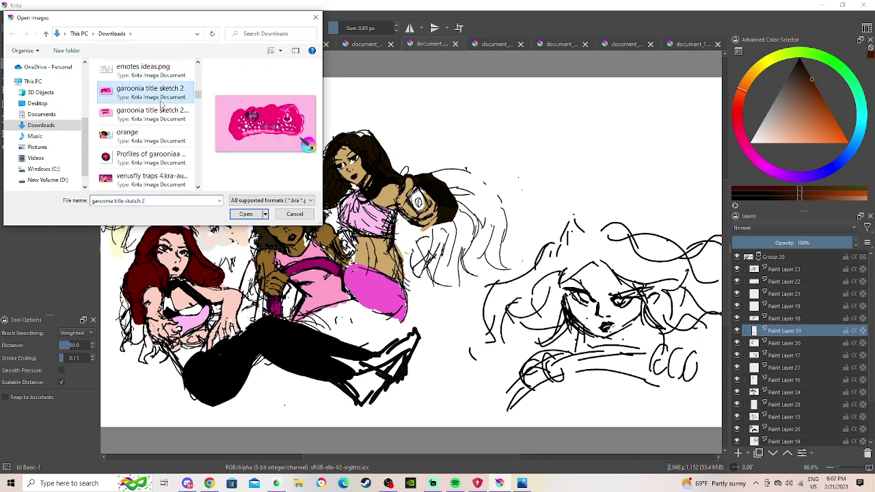
double_click(161, 103)
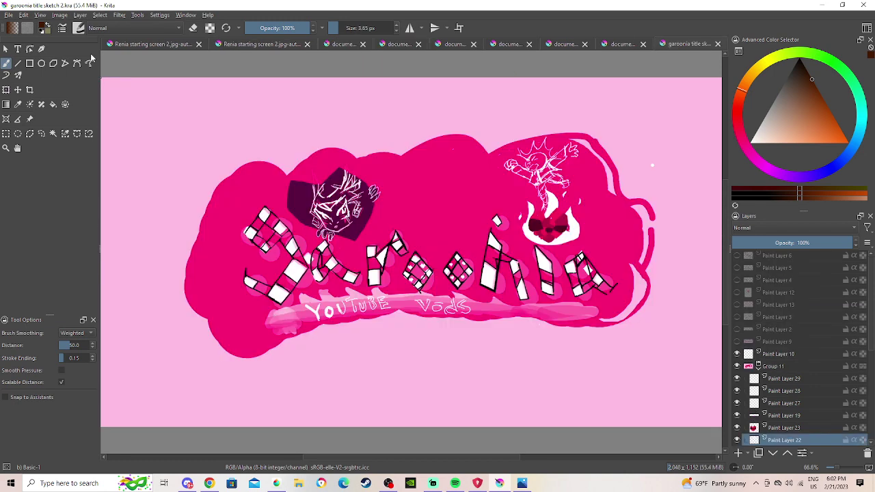
Examine the pink garoonia title sketch, including its checkered lettering, YouTube Vods banner, character sketches and flaming heart.
scroll(429, 232, "up", 1)
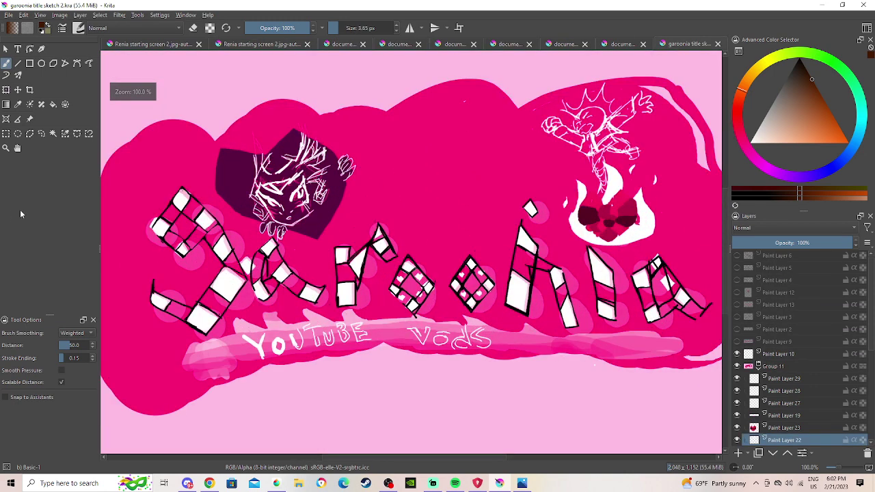
left_click(18, 149)
left_click_drag(416, 322, 434, 312)
scroll(416, 222, "up", 2)
scroll(433, 219, "down", 1)
left_click_drag(433, 219, 221, 178)
scroll(221, 177, "down", 5)
scroll(527, 235, "up", 5)
left_click_drag(526, 235, 533, 235)
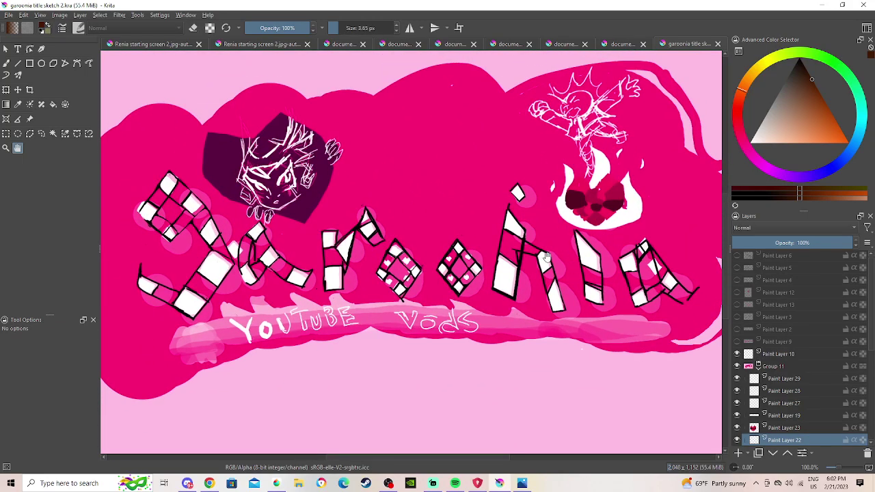
scroll(535, 246, "down", 2)
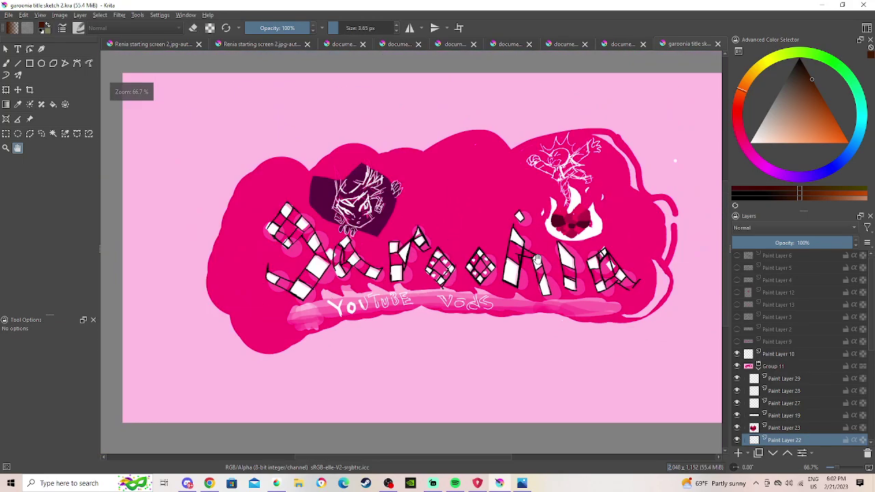
left_click_drag(537, 258, 512, 261)
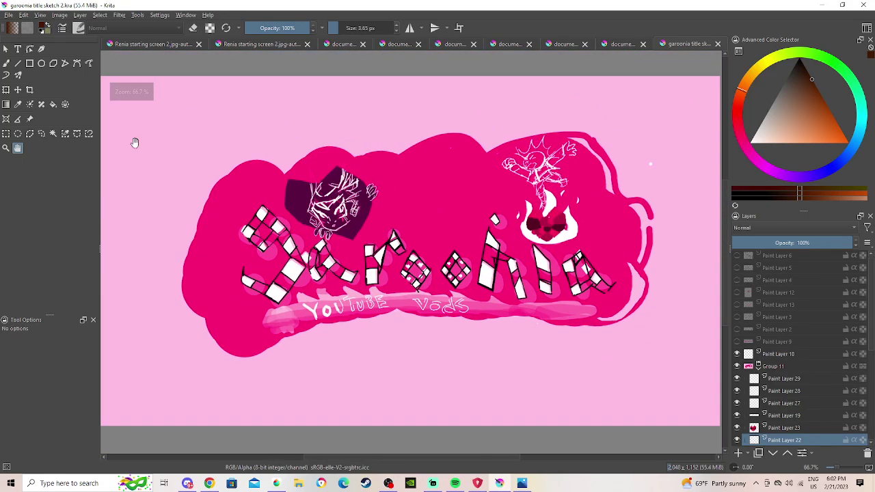
Bring up the Downloads folder in the open-file dialog to choose another image.
left_click(9, 14)
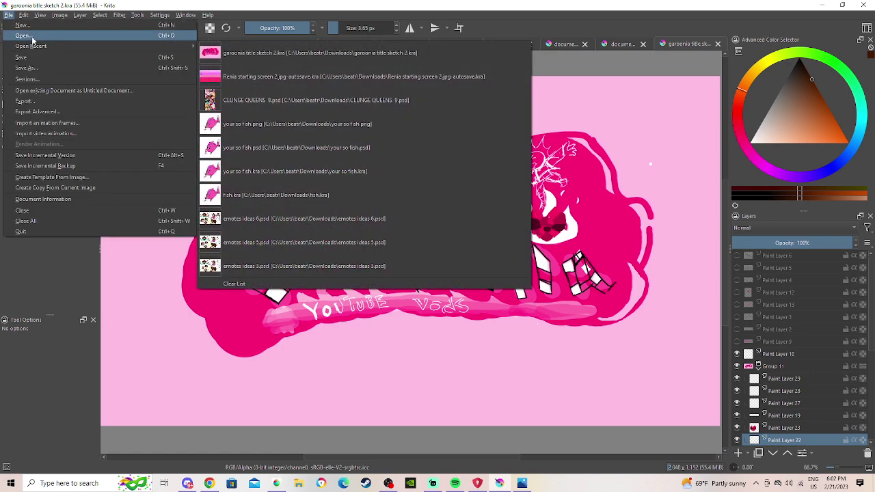
left_click(29, 35)
scroll(120, 92, "down", 5)
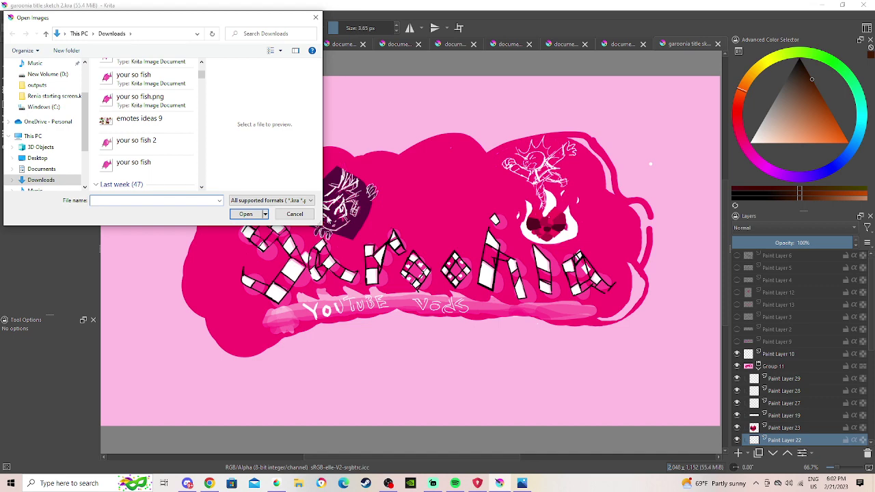
Check the Liked Songs list in Spotify and browse the older drawings in the Downloads folder for another image.
left_click(455, 483)
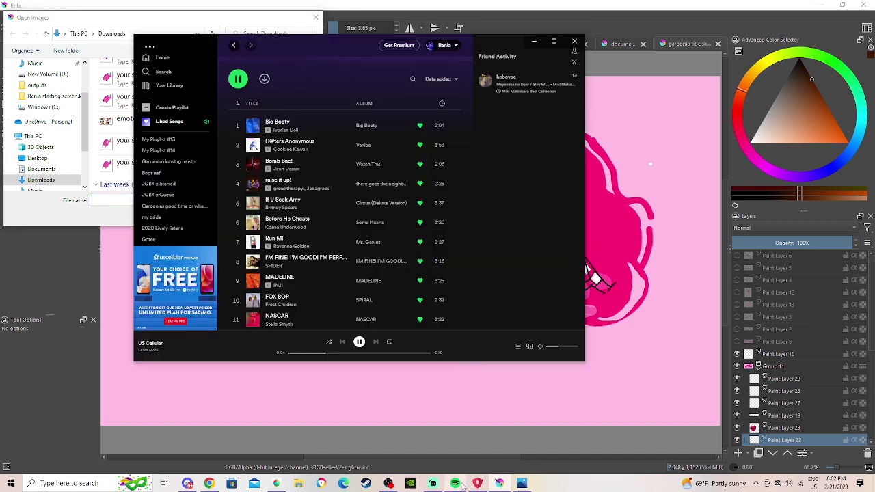
left_click(533, 377)
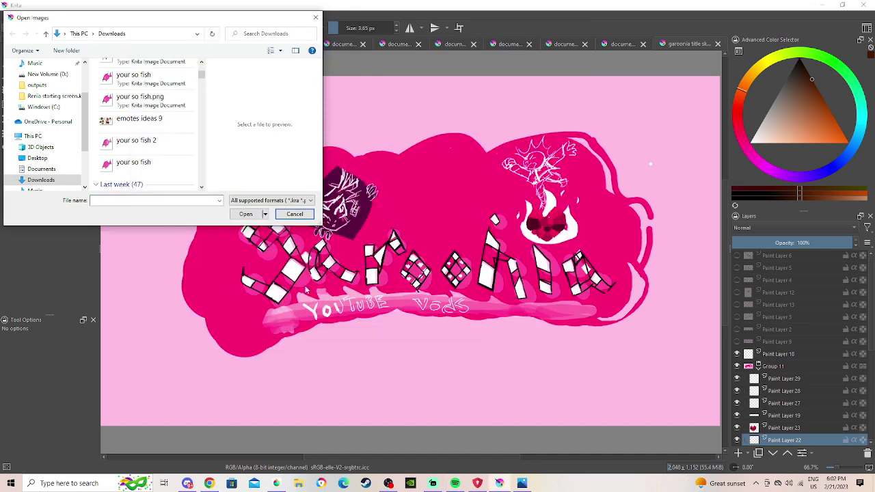
scroll(139, 125, "down", 5)
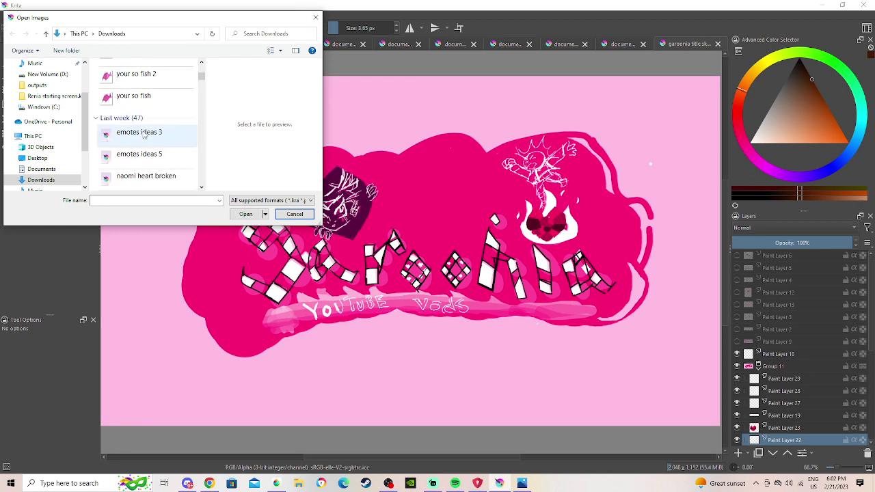
scroll(140, 125, "down", 1)
scroll(123, 164, "down", 5)
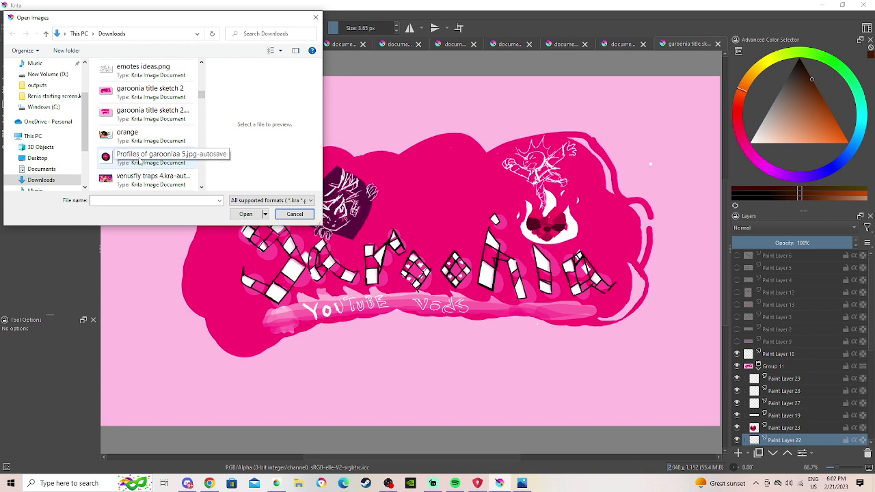
scroll(164, 146, "down", 4)
scroll(157, 141, "down", 1)
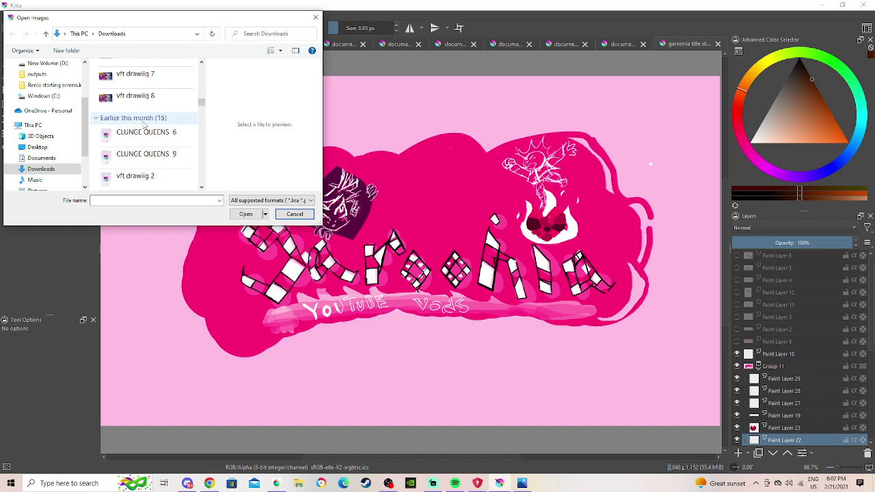
scroll(144, 124, "down", 2)
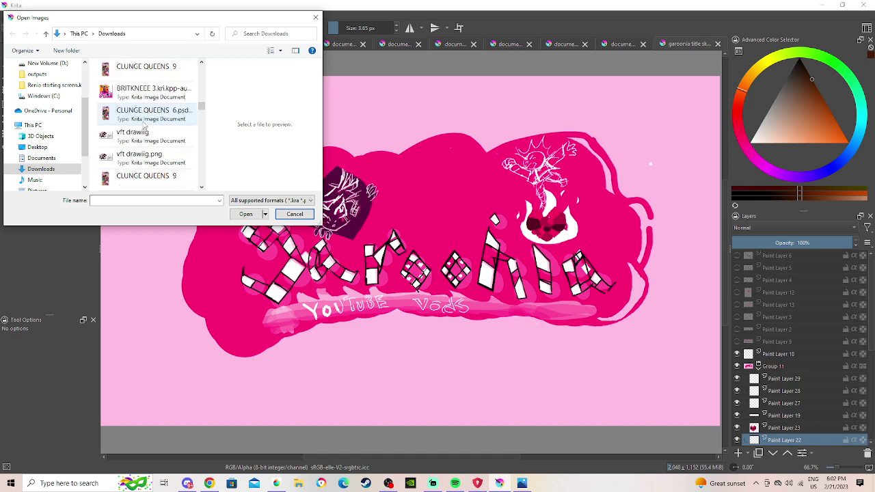
Switch to SoundCloud in Chrome, play the Bad Driver related tracks and adjust the playback volume.
left_click(214, 480)
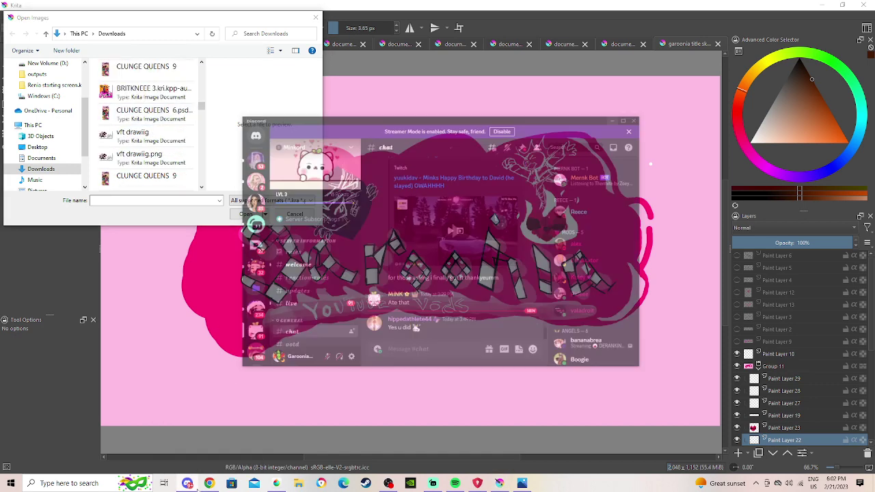
left_click(195, 486)
left_click(207, 483)
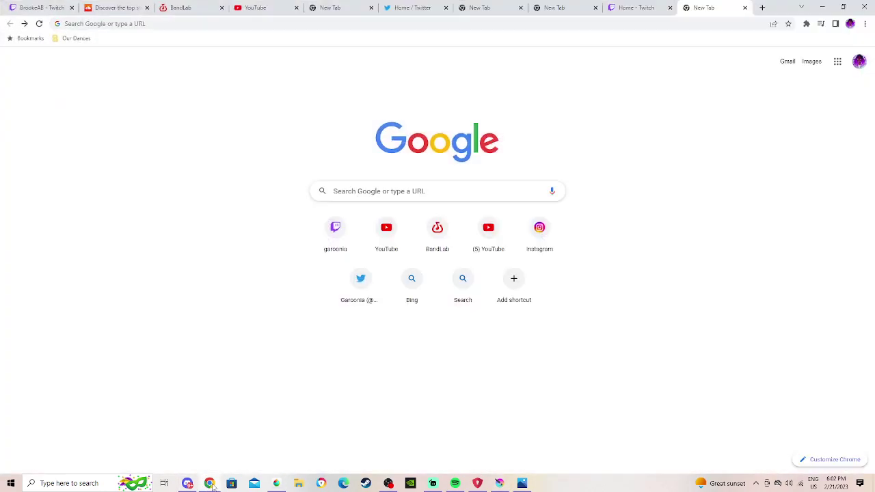
left_click(113, 7)
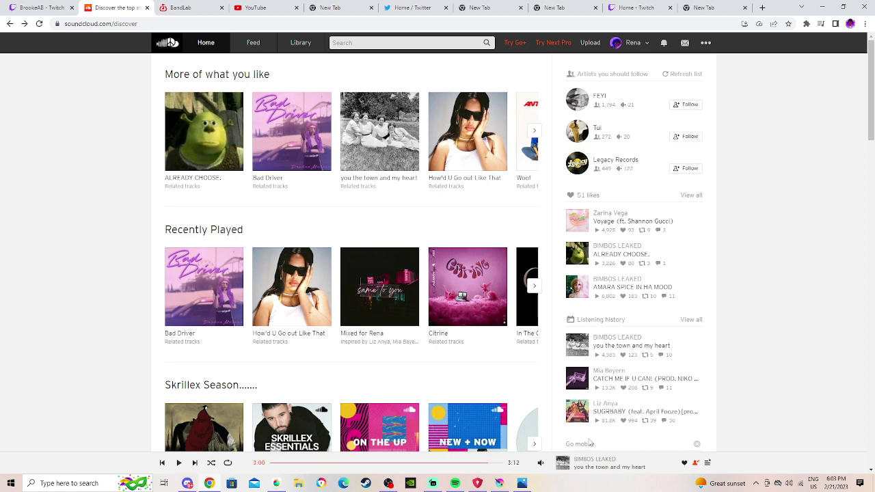
left_click(500, 484)
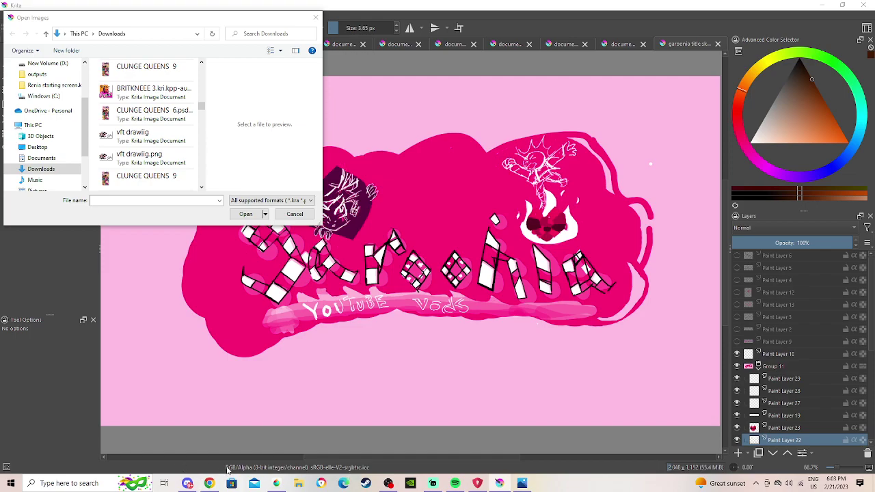
left_click(500, 484)
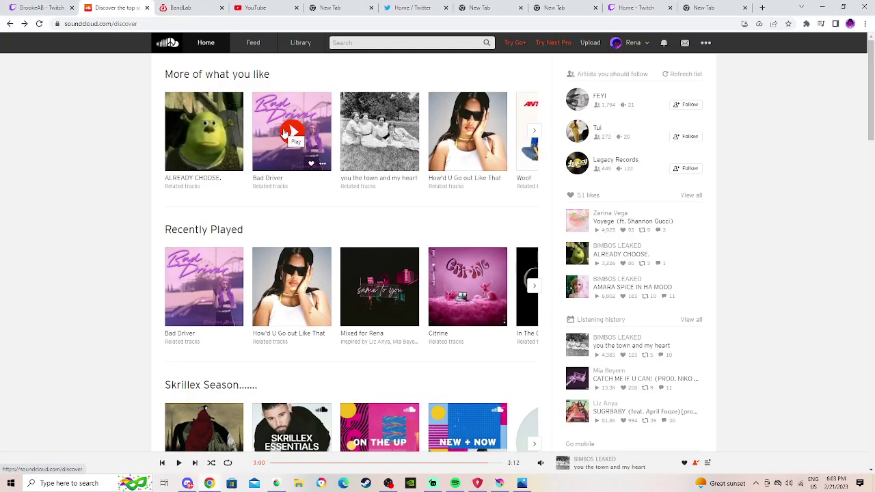
left_click(291, 133)
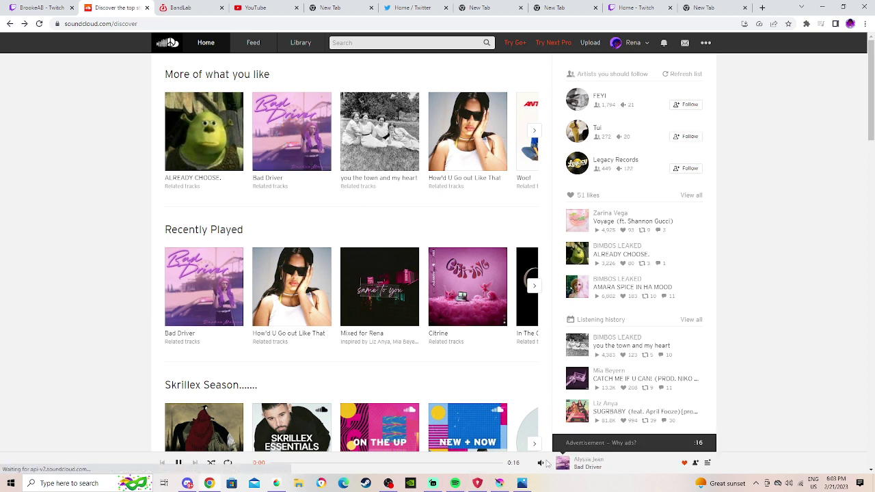
mouse_move(543, 463)
left_click(542, 441)
left_click_drag(542, 443, 546, 439)
Return to Krita, cancel opening an image, and look through the open recovered group sketches and the artwork collage.
left_click(500, 483)
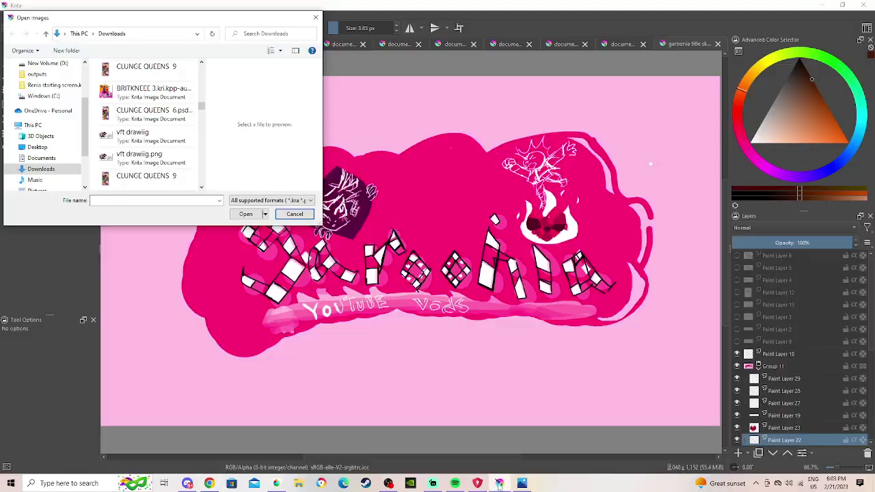
left_click(295, 214)
left_click(620, 44)
left_click(553, 46)
left_click(506, 44)
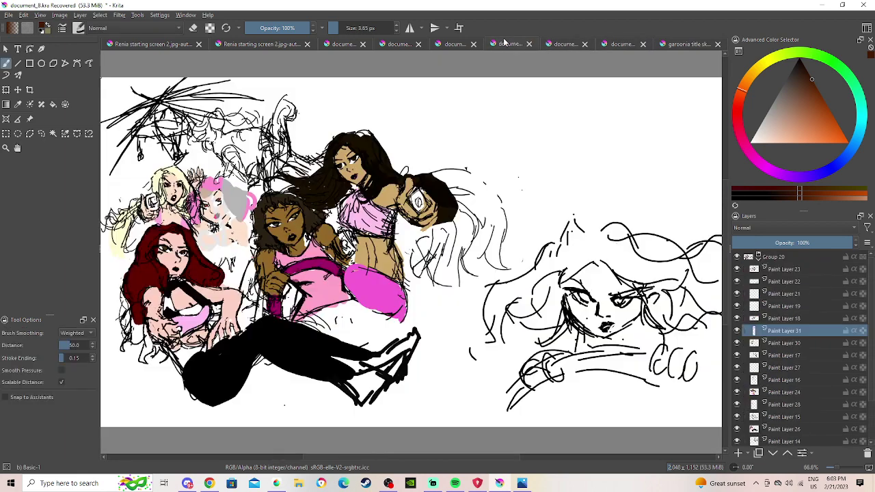
left_click(454, 43)
left_click(406, 46)
left_click(251, 44)
left_click(457, 45)
left_click(502, 45)
left_click(562, 44)
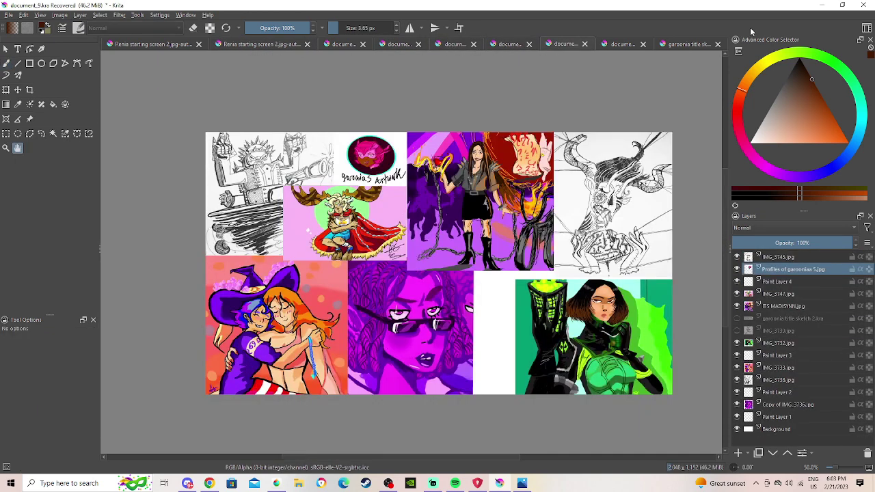
left_click(619, 44)
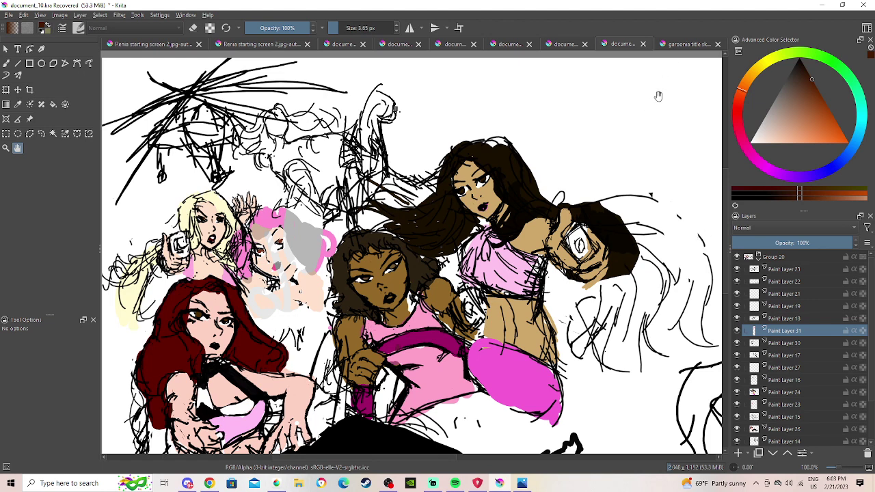
Switch to MediBang Paint Pro and examine the face of the character in the pink top in seri.png.
mouse_move(280, 487)
left_click(273, 441)
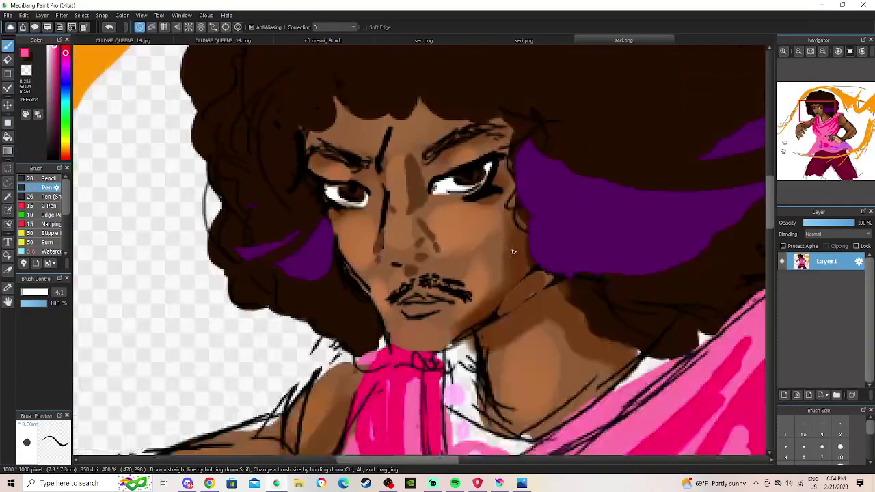
scroll(513, 252, "down", 2)
mouse_move(434, 485)
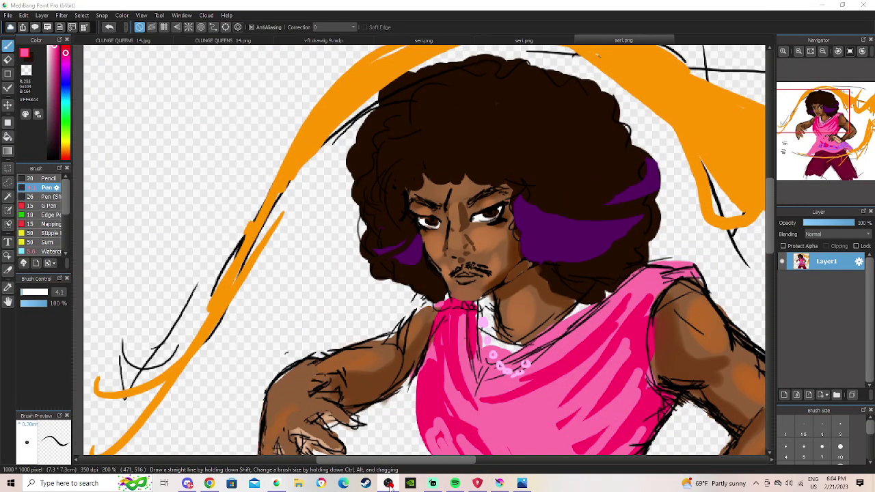
scroll(461, 307, "down", 1)
scroll(450, 297, "up", 1)
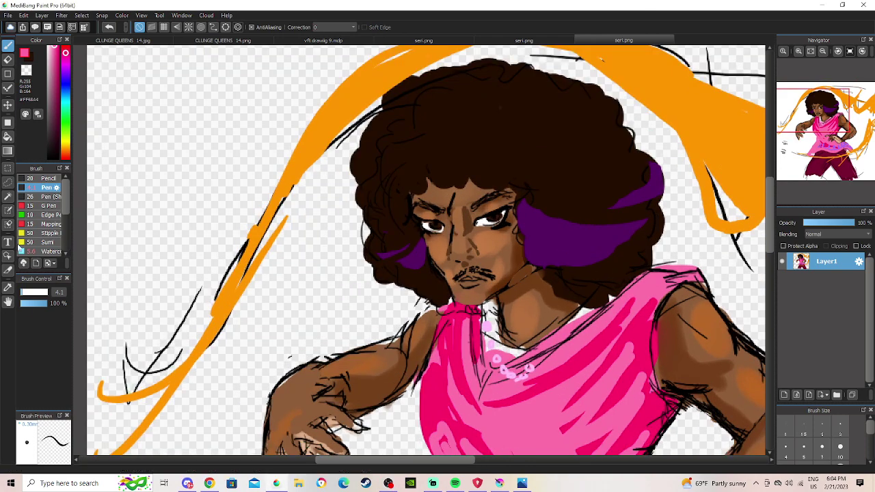
left_click(8, 303)
scroll(287, 260, "up", 2)
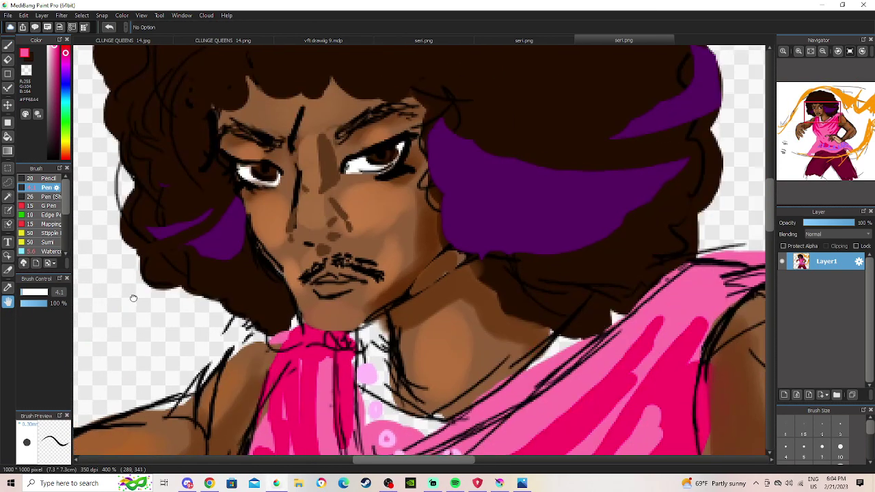
left_click_drag(133, 298, 162, 281)
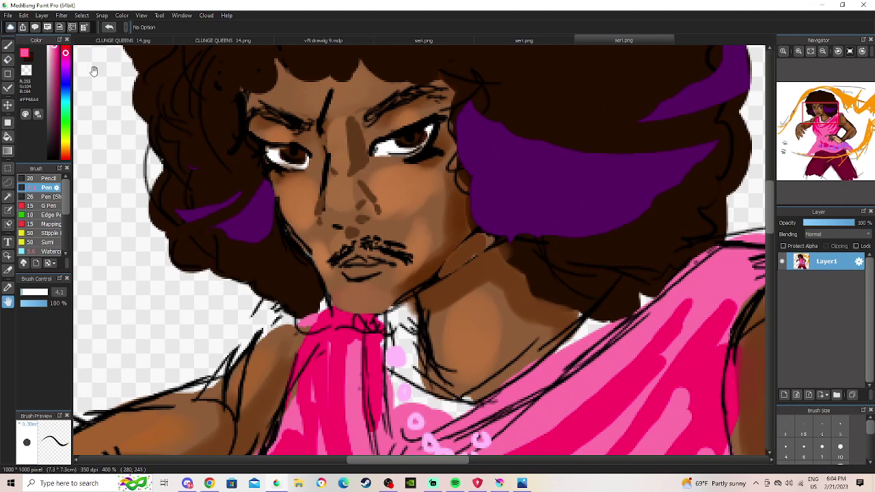
Paint pink eyeshadow strokes along both upper eyelids using the Pen brush at size 6.4.
left_click(8, 45)
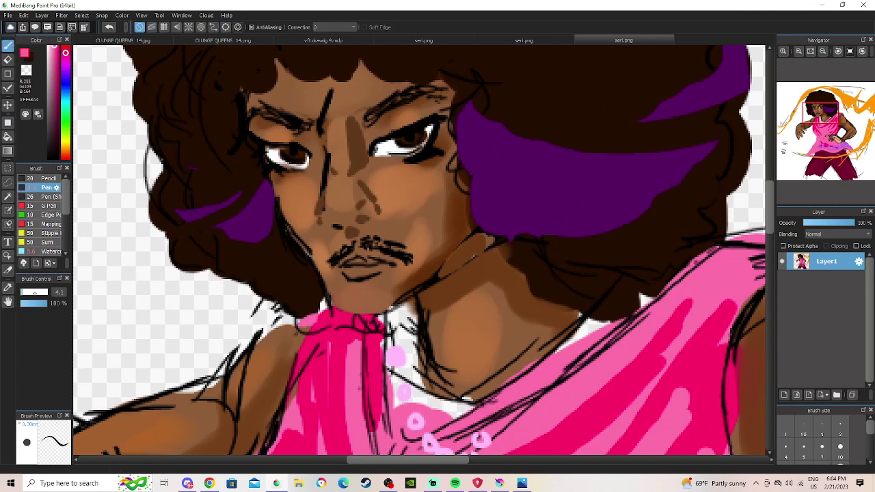
left_click_drag(32, 292, 36, 292)
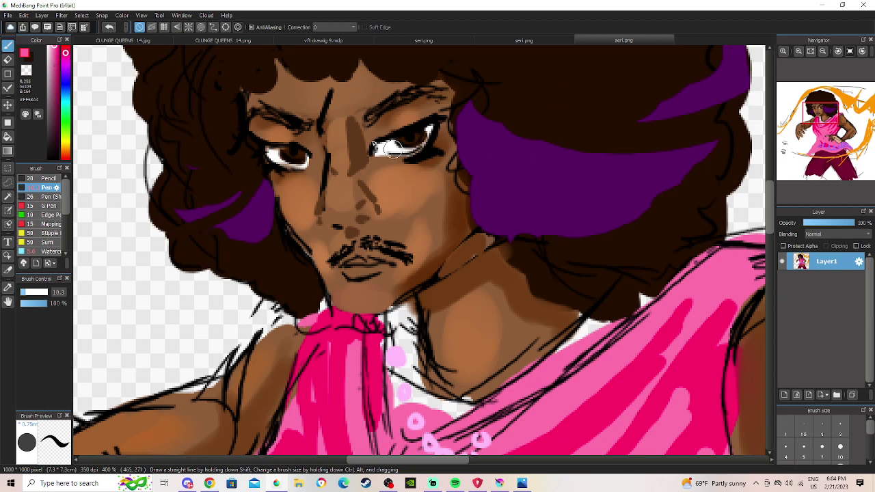
left_click_drag(26, 292, 25, 292)
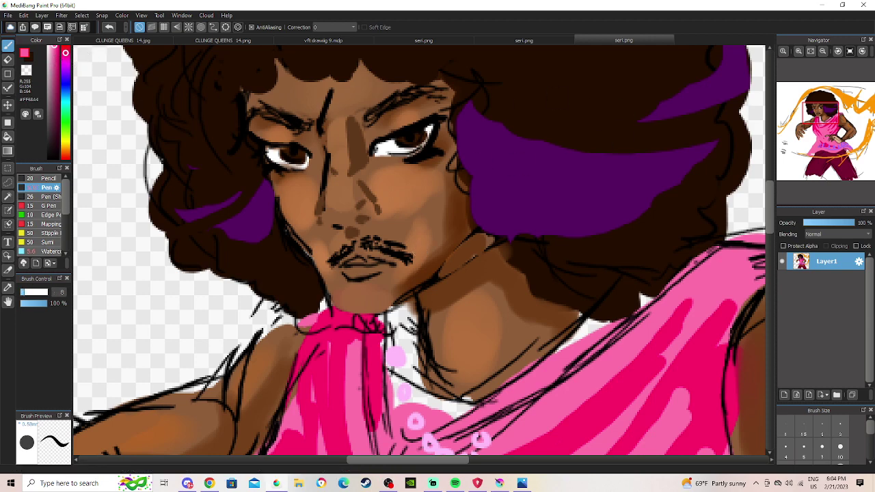
left_click_drag(419, 250, 414, 250)
mouse_move(401, 127)
left_mouse_down()
mouse_move(441, 101)
mouse_move(380, 136)
left_mouse_up()
mouse_move(311, 144)
left_mouse_down()
mouse_move(264, 138)
mouse_move(244, 123)
mouse_move(275, 138)
mouse_move(260, 136)
mouse_move(299, 138)
left_mouse_up()
left_click(110, 28)
left_click(109, 27)
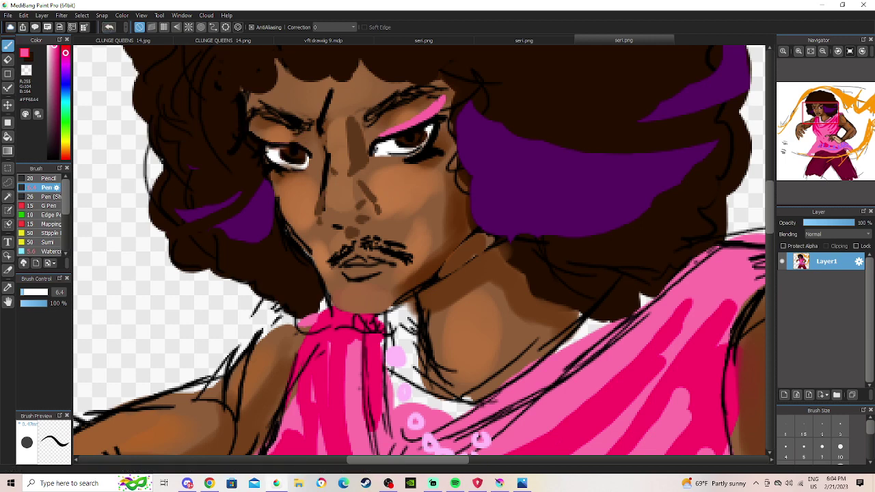
mouse_move(302, 146)
left_mouse_down()
mouse_move(247, 127)
mouse_move(275, 143)
mouse_move(307, 147)
left_mouse_up()
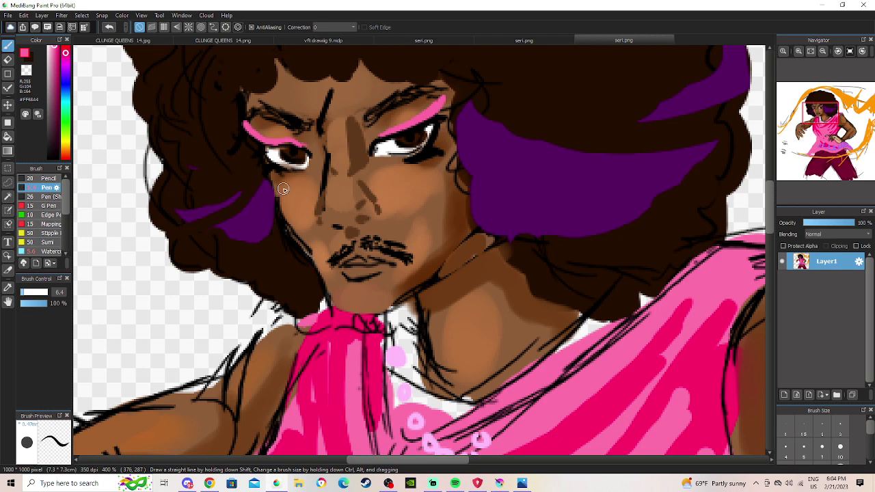
Touch up the eye on the face's left side with black, white and the dark brown sampled from its iris.
left_click(57, 157)
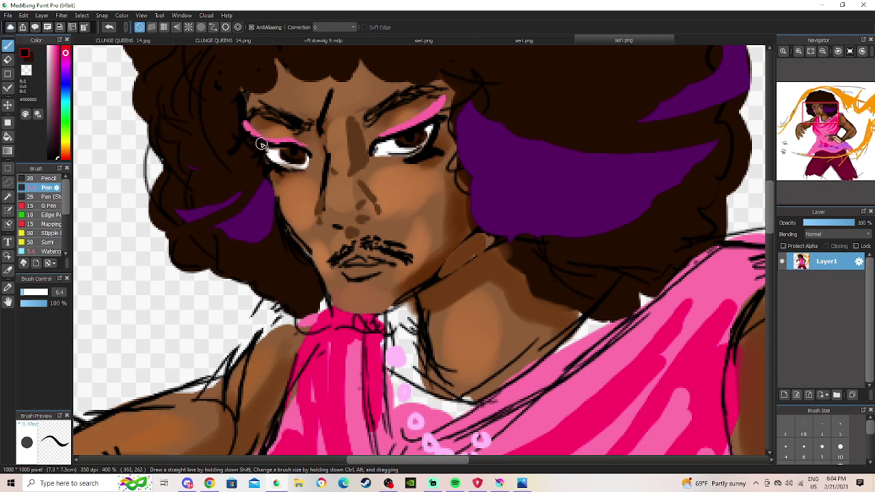
left_click_drag(49, 63, 25, 30)
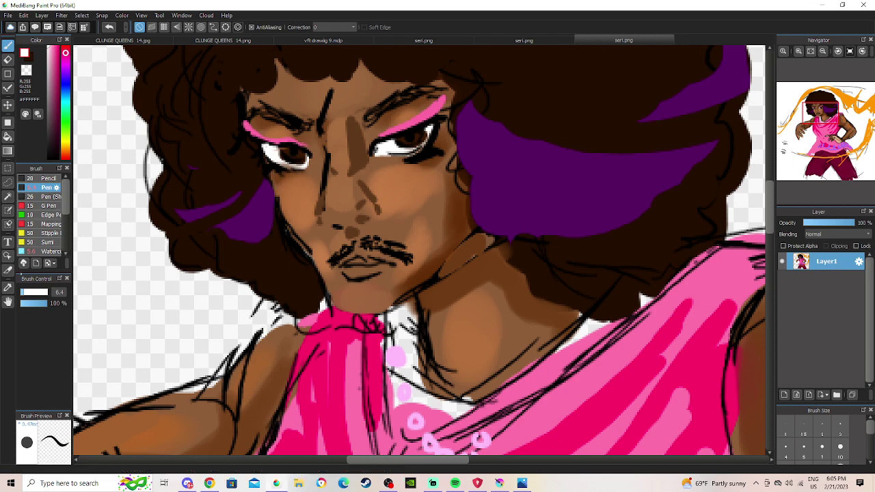
left_click(8, 287)
left_click(289, 153)
left_click(8, 45)
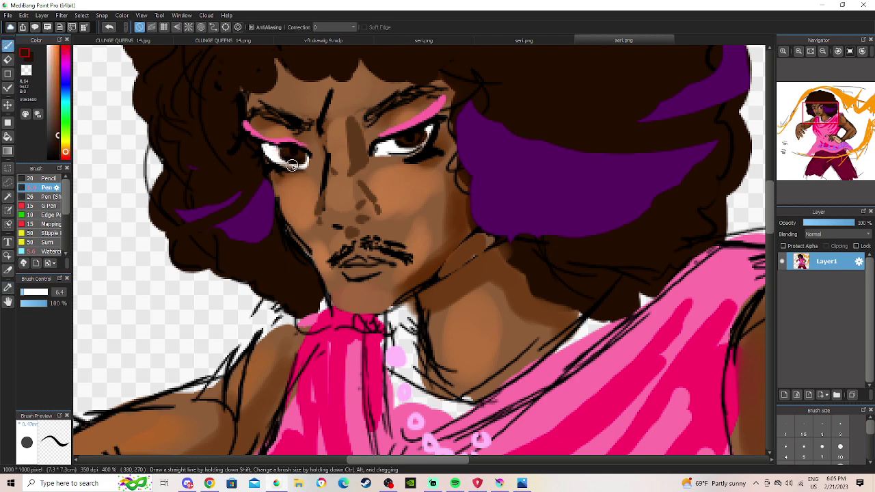
Check the Bad Driver playback in SoundCloud and return to the seri.png drawing in MediBang Paint Pro.
left_click(209, 483)
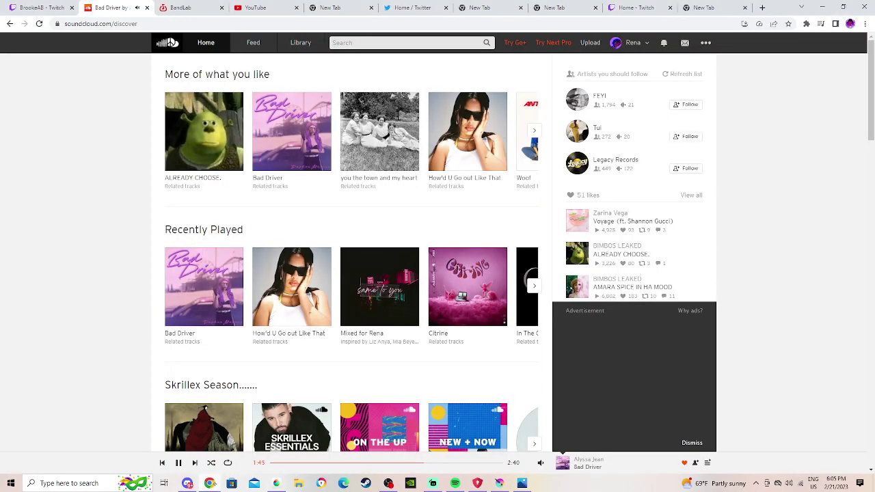
left_click(210, 483)
left_click(209, 483)
left_click(209, 483)
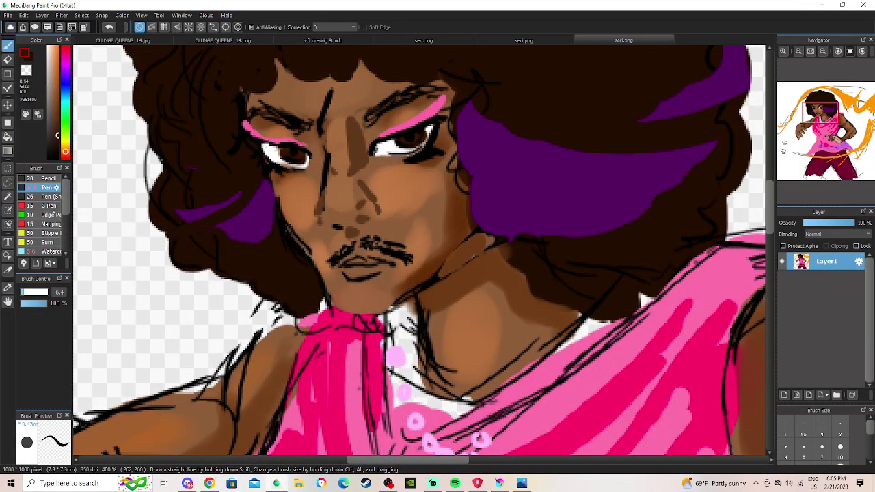
Undo the last eye stroke and paint the lower white of the left-hand eye with #FFFFFF.
left_click_drag(43, 90, 45, 44)
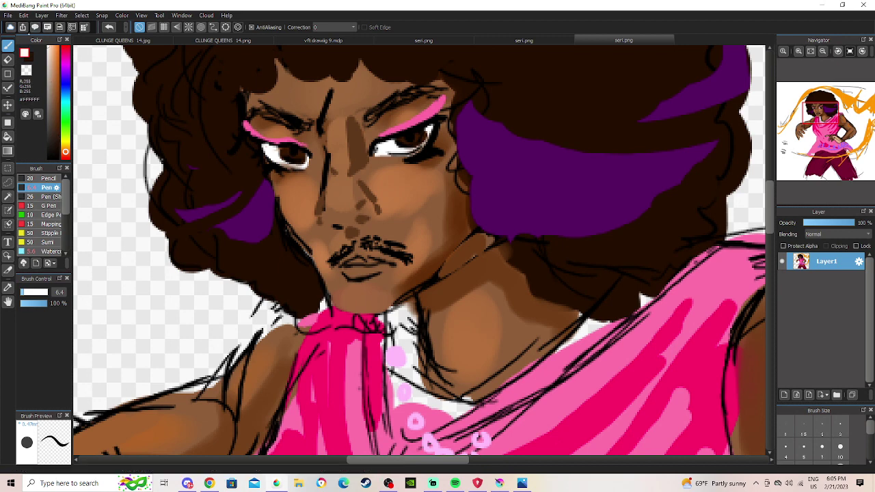
left_click(110, 27)
left_click_drag(274, 155, 301, 166)
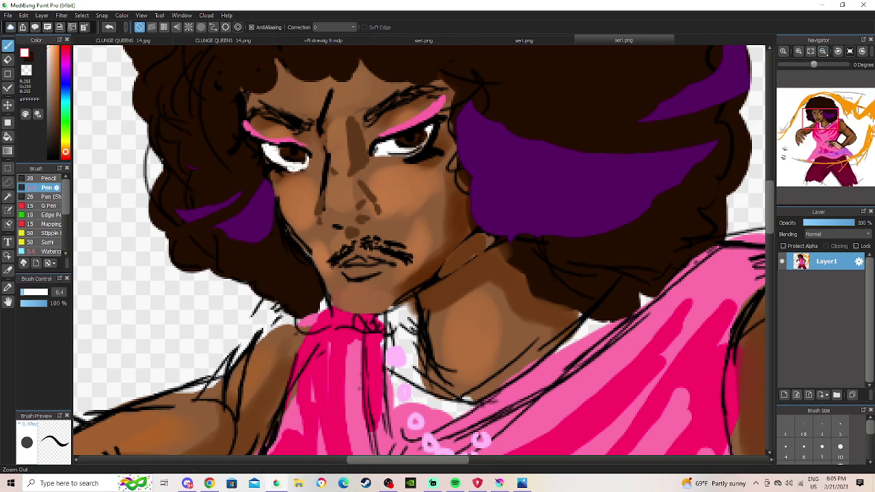
Create a new blank 1000 × 1000 pixel canvas at 350 dpi.
left_click(823, 52)
left_click(823, 52)
left_click(823, 52)
left_click(822, 52)
left_click_drag(824, 108, 829, 129)
scroll(823, 129, "down", 3)
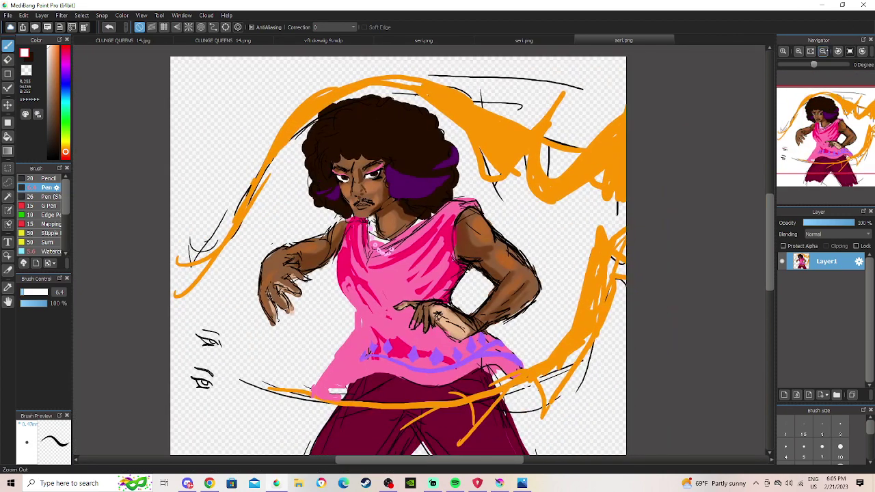
left_click(8, 15)
left_click(28, 25)
left_click(483, 359)
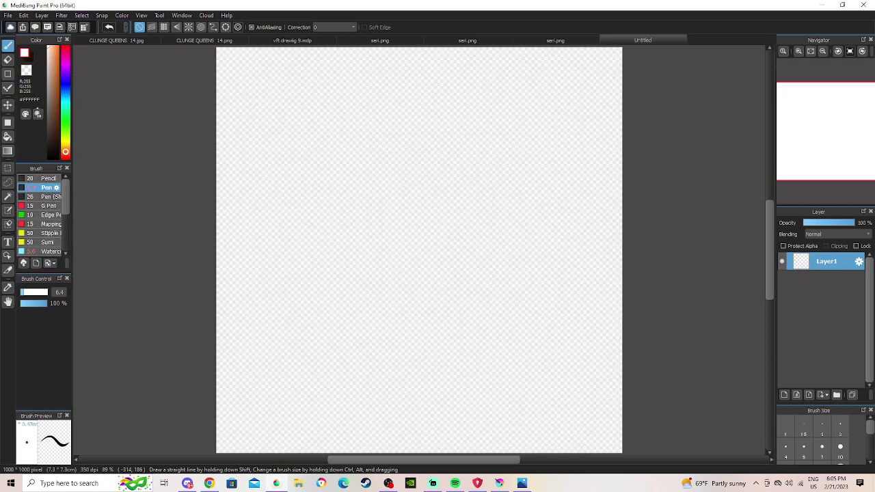
Sketch a figure's head, neck, shoulder line and sweeping back outline in black (#000000) with the Pen brush at 6.4 px.
left_click_drag(413, 142, 428, 128)
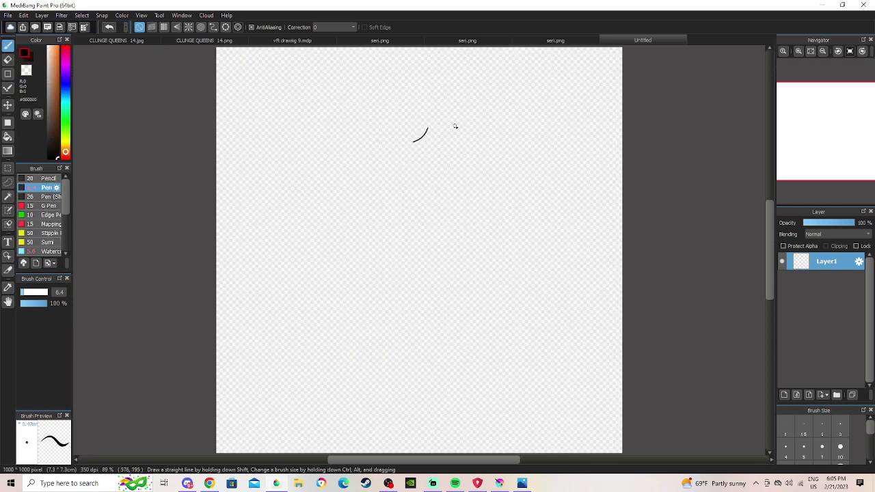
mouse_move(447, 161)
left_mouse_down()
mouse_move(529, 237)
mouse_move(583, 258)
left_mouse_up()
mouse_move(552, 237)
left_mouse_down()
mouse_move(497, 290)
mouse_move(458, 294)
left_mouse_up()
mouse_move(403, 136)
left_mouse_down()
mouse_move(361, 119)
mouse_move(321, 141)
mouse_move(451, 81)
mouse_move(467, 106)
left_mouse_up()
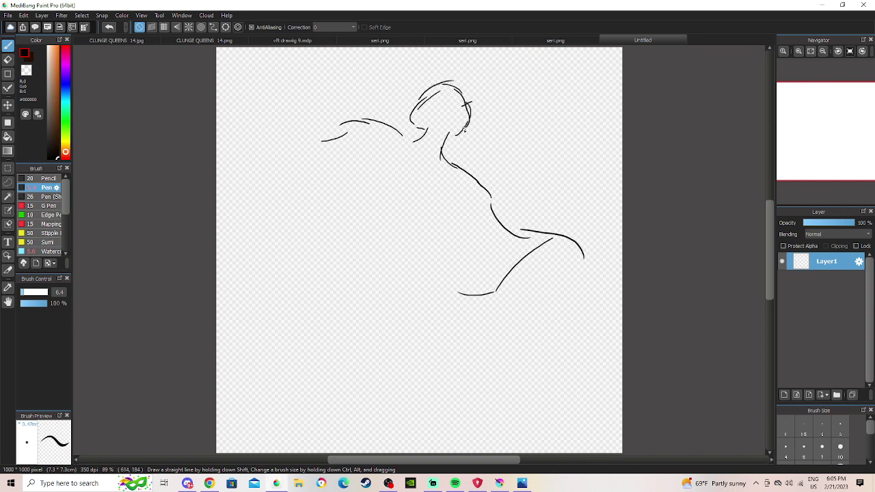
Sketch the figure's upper arm, waist and bent front leg down to the foot.
mouse_move(340, 177)
left_mouse_down()
mouse_move(301, 179)
mouse_move(300, 203)
mouse_move(378, 170)
mouse_move(365, 225)
mouse_move(372, 257)
left_mouse_up()
mouse_move(365, 187)
left_mouse_down()
mouse_move(328, 247)
mouse_move(377, 248)
left_mouse_up()
left_click_drag(388, 263, 335, 273)
mouse_move(363, 254)
left_mouse_down()
mouse_move(290, 275)
mouse_move(275, 315)
left_mouse_up()
left_click_drag(275, 306, 311, 317)
left_click_drag(301, 275, 319, 332)
mouse_move(283, 295)
left_mouse_down()
mouse_move(324, 315)
mouse_move(340, 339)
left_mouse_up()
mouse_move(317, 290)
left_mouse_down()
mouse_move(366, 361)
mouse_move(333, 339)
mouse_move(342, 393)
left_mouse_up()
mouse_move(363, 336)
left_mouse_down()
mouse_move(362, 378)
mouse_move(349, 409)
left_mouse_up()
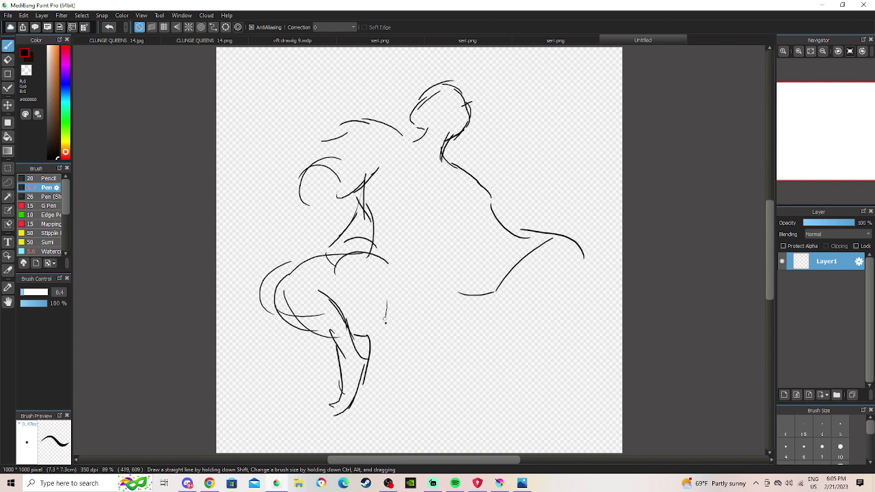
Rough in the second leg, the hip line and the raised forearm with its fist.
left_click_drag(422, 318, 411, 374)
left_click_drag(439, 279, 432, 250)
left_click_drag(425, 229, 298, 281)
mouse_move(301, 173)
left_mouse_down()
mouse_move(293, 135)
mouse_move(288, 168)
mouse_move(285, 162)
mouse_move(291, 109)
left_mouse_up()
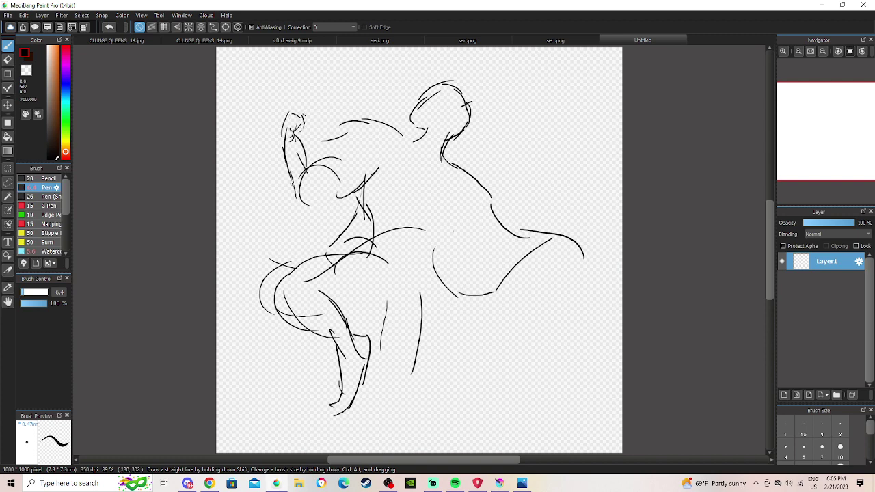
Reinforce the raised arm and add crossing strokes for its upper arm, the torso side and the hip.
left_click_drag(283, 151, 293, 205)
mouse_move(288, 179)
left_mouse_down()
mouse_move(296, 206)
mouse_move(347, 183)
mouse_move(329, 186)
left_mouse_up()
mouse_move(318, 145)
left_mouse_down()
mouse_move(350, 156)
mouse_move(372, 205)
left_mouse_up()
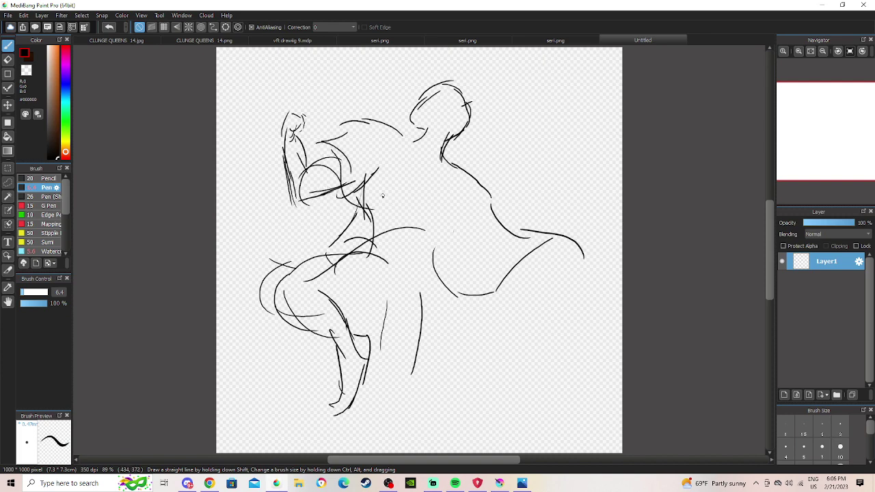
left_click_drag(335, 149, 346, 224)
mouse_move(374, 243)
left_mouse_down()
mouse_move(422, 244)
mouse_move(448, 306)
left_mouse_up()
left_click_drag(316, 196, 322, 231)
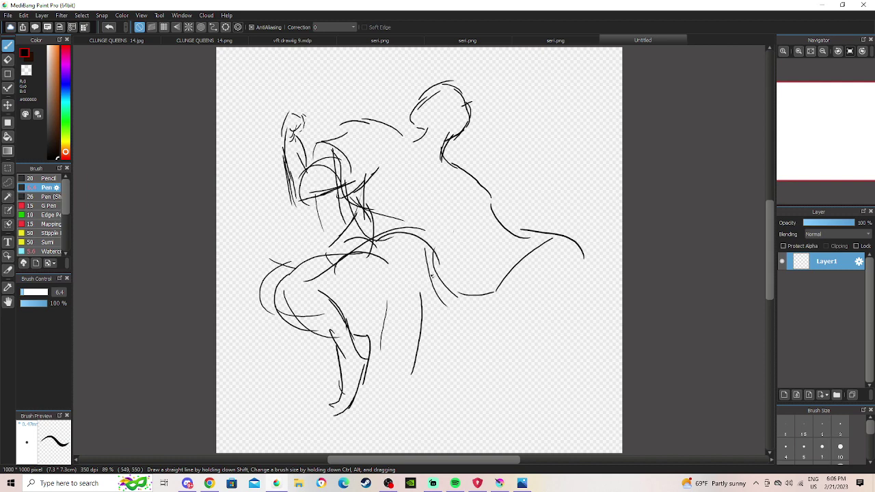
Sketch the underside of the trailing cloth shape and an open, spread-fingered hand beside it.
mouse_move(559, 242)
left_mouse_down()
mouse_move(481, 297)
mouse_move(468, 332)
mouse_move(441, 330)
left_mouse_up()
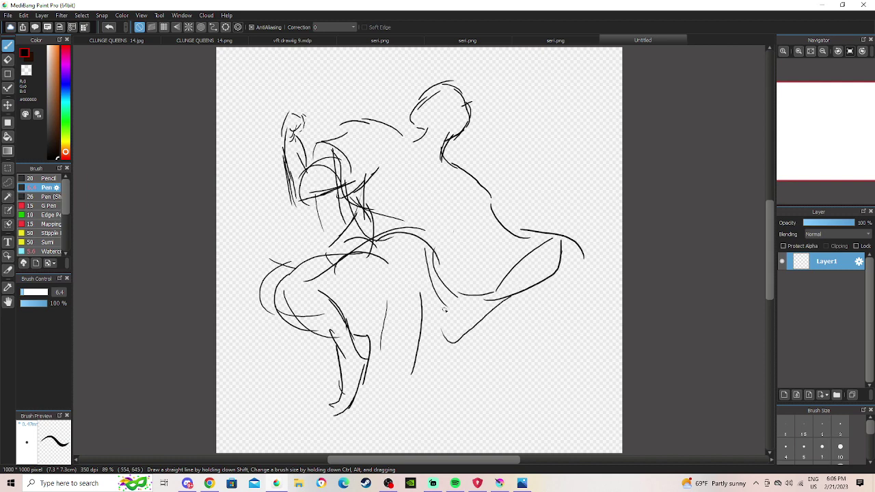
mouse_move(523, 265)
left_mouse_down()
mouse_move(556, 301)
mouse_move(540, 296)
mouse_move(532, 327)
left_mouse_up()
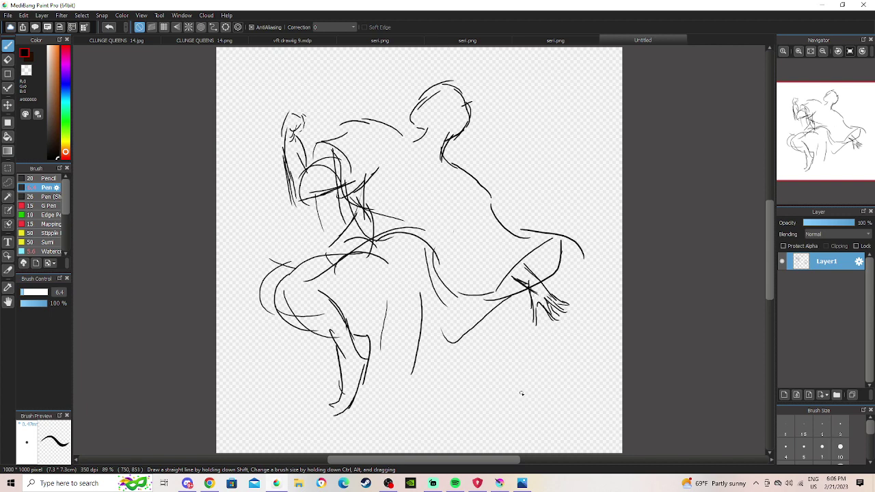
Sketch the second leg from the hip and thigh through the knee to the foot at the canvas's lower edge.
mouse_move(342, 299)
left_mouse_down()
mouse_move(404, 276)
mouse_move(382, 283)
mouse_move(400, 292)
mouse_move(369, 281)
mouse_move(407, 298)
mouse_move(386, 307)
mouse_move(392, 341)
left_mouse_up()
left_click_drag(385, 309, 398, 356)
mouse_move(398, 307)
left_mouse_down()
mouse_move(417, 307)
mouse_move(419, 261)
left_mouse_up()
left_click_drag(414, 271, 424, 236)
mouse_move(425, 236)
left_mouse_down()
mouse_move(412, 262)
mouse_move(403, 259)
mouse_move(420, 294)
left_mouse_up()
mouse_move(412, 263)
left_mouse_down()
mouse_move(417, 308)
mouse_move(421, 295)
mouse_move(395, 320)
left_mouse_up()
left_click_drag(368, 305, 390, 352)
left_click_drag(371, 305, 396, 367)
mouse_move(391, 374)
left_mouse_down()
mouse_move(397, 365)
mouse_move(432, 383)
left_mouse_up()
mouse_move(406, 358)
left_mouse_down()
mouse_move(391, 367)
mouse_move(392, 392)
left_mouse_up()
mouse_move(395, 380)
left_mouse_down()
mouse_move(415, 419)
mouse_move(446, 435)
left_mouse_up()
left_click_drag(435, 399, 454, 432)
mouse_move(421, 376)
left_mouse_down()
mouse_move(425, 326)
mouse_move(425, 355)
left_mouse_up()
mouse_move(418, 321)
left_mouse_down()
mouse_move(426, 380)
mouse_move(454, 432)
mouse_move(491, 443)
left_mouse_up()
left_click_drag(439, 435, 457, 452)
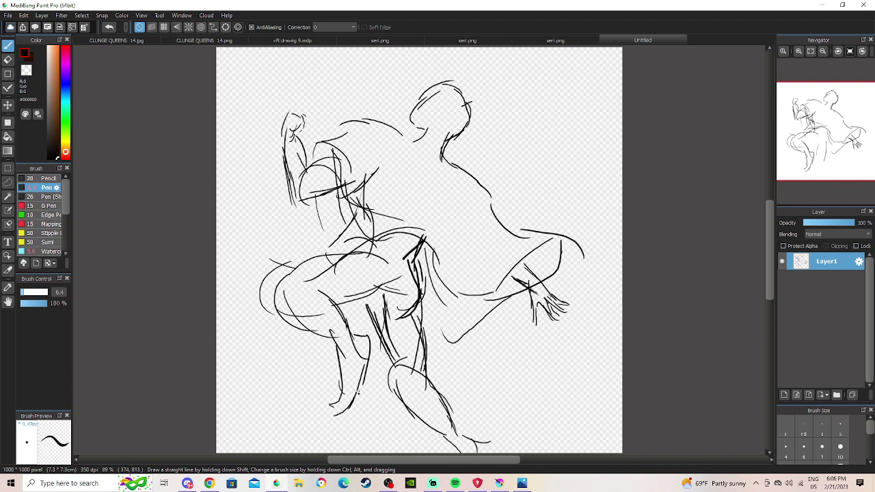
Strengthen the bent leg's thigh and knee with an angular outline and add a waist stroke.
mouse_move(349, 246)
left_mouse_down()
mouse_move(263, 273)
mouse_move(253, 310)
left_mouse_up()
mouse_move(306, 268)
left_mouse_down()
mouse_move(279, 328)
mouse_move(318, 327)
left_mouse_up()
left_click_drag(259, 318, 321, 331)
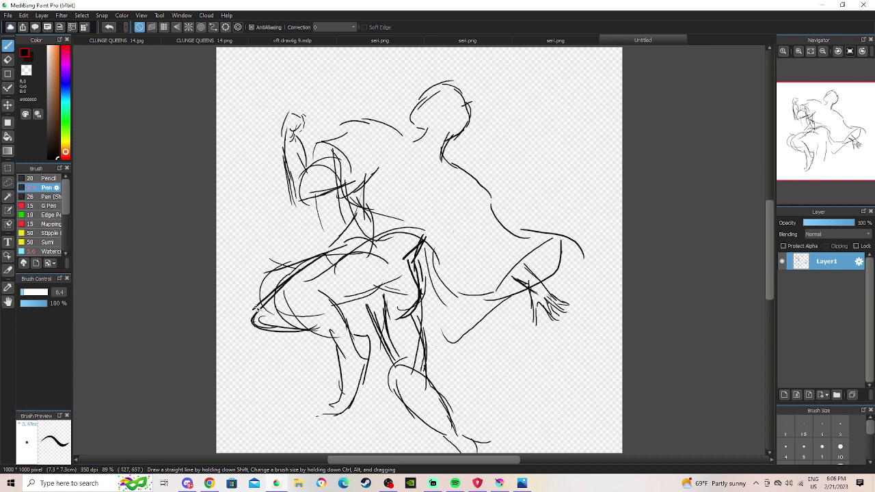
mouse_move(292, 295)
left_mouse_down()
mouse_move(350, 301)
mouse_move(363, 297)
mouse_move(326, 297)
mouse_move(390, 277)
left_mouse_up()
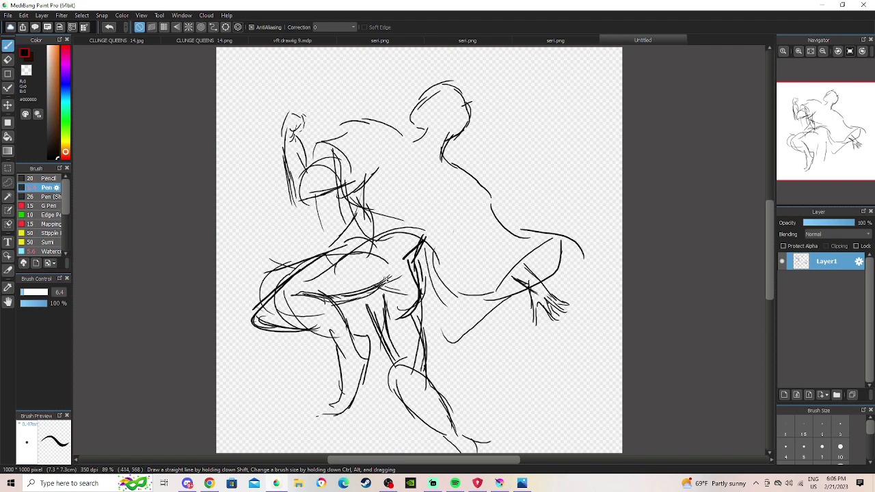
left_click_drag(346, 227, 364, 212)
Try out an eye and eyebrow on the enlarged head, then undo the strokes.
left_click(798, 51)
left_click(798, 51)
left_click(839, 96)
left_click_drag(839, 95, 836, 110)
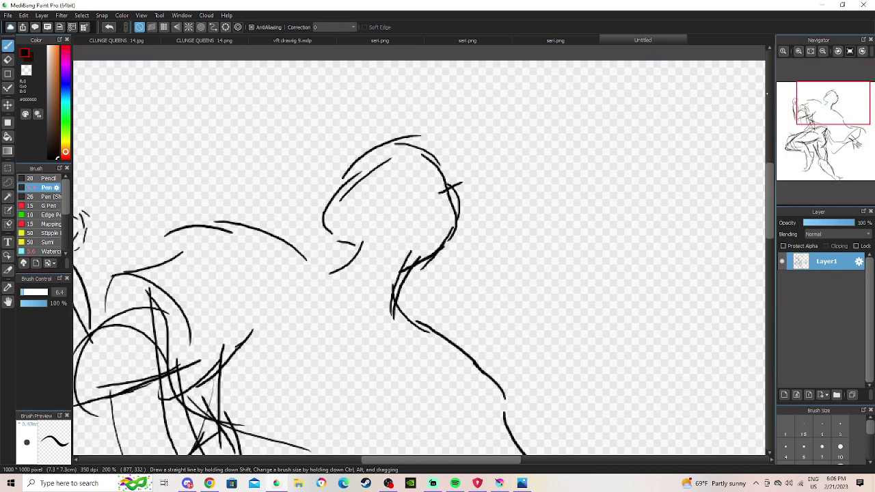
left_click(110, 28)
mouse_move(381, 175)
left_mouse_down()
mouse_move(411, 195)
mouse_move(391, 176)
mouse_move(377, 180)
mouse_move(409, 189)
mouse_move(385, 175)
mouse_move(402, 185)
mouse_move(392, 178)
mouse_move(395, 187)
mouse_move(383, 164)
mouse_move(440, 179)
left_mouse_up()
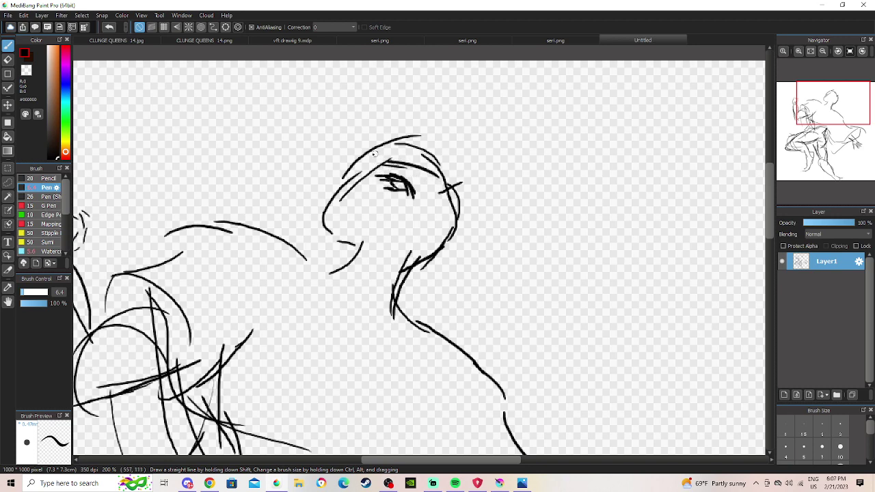
left_click(109, 26)
left_click(109, 26)
left_click(109, 27)
left_click(108, 27)
left_click(108, 26)
left_click(109, 26)
left_click(109, 26)
left_click(108, 27)
left_click(109, 26)
left_click(108, 26)
Sketch the eye, brow, nose, mouth and ear on the head and start loose hair curls around it.
mouse_move(375, 176)
left_mouse_down()
mouse_move(409, 183)
mouse_move(413, 166)
left_mouse_up()
mouse_move(364, 179)
left_mouse_down()
mouse_move(334, 183)
mouse_move(328, 196)
mouse_move(347, 199)
mouse_move(323, 216)
mouse_move(340, 219)
mouse_move(320, 238)
mouse_move(364, 256)
left_mouse_up()
mouse_move(425, 214)
left_mouse_down()
mouse_move(402, 224)
mouse_move(417, 231)
mouse_move(450, 216)
mouse_move(431, 231)
mouse_move(427, 254)
mouse_move(404, 266)
mouse_move(444, 265)
left_mouse_up()
left_click_drag(447, 272, 477, 254)
left_click_drag(486, 236, 513, 185)
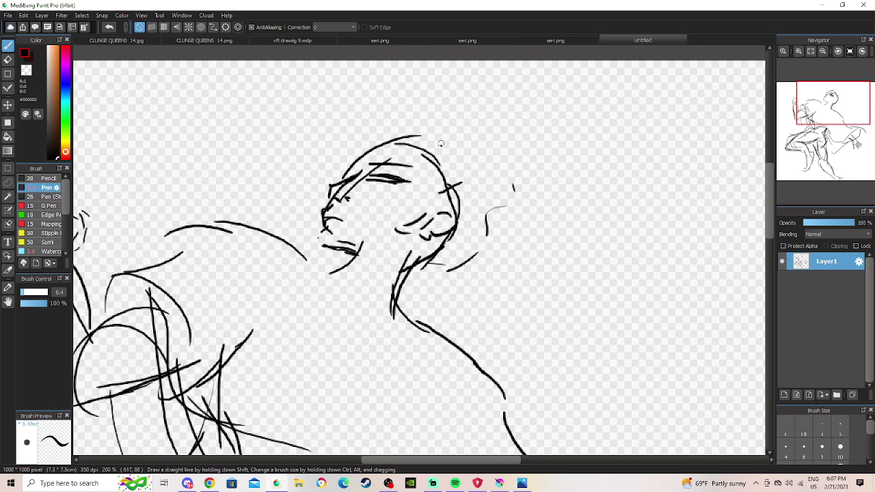
mouse_move(357, 117)
left_mouse_down()
mouse_move(350, 141)
mouse_move(345, 120)
left_mouse_up()
left_click_drag(338, 87, 345, 151)
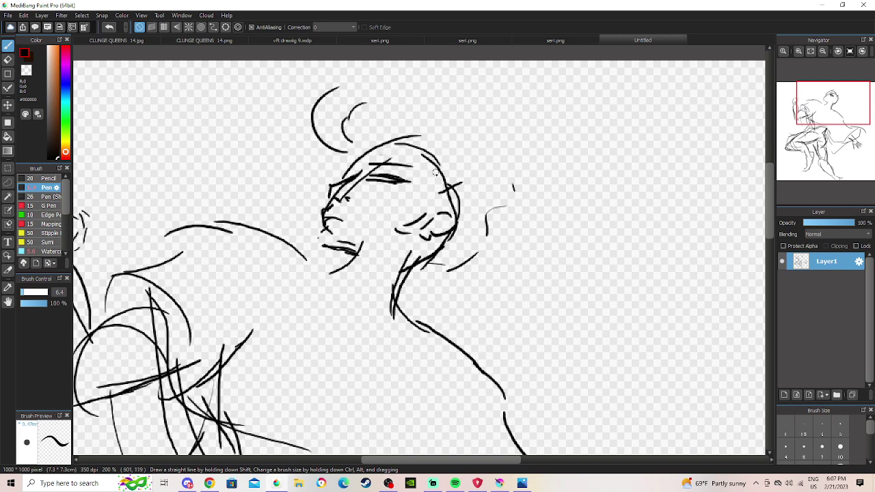
Undo the hair curls and the most recent ear and mouth strokes.
left_click(108, 27)
left_click(109, 27)
left_click(109, 27)
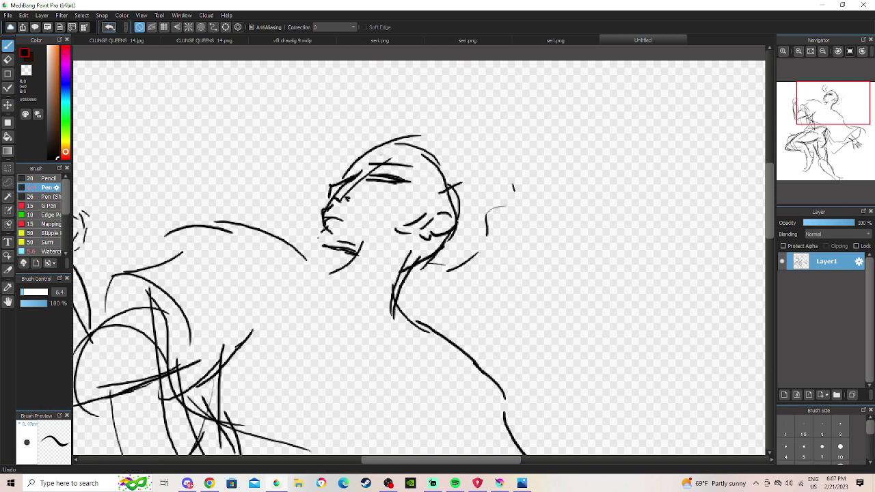
left_click(109, 27)
left_click(109, 26)
left_click(108, 26)
left_click(109, 26)
left_click(109, 27)
left_click(108, 27)
left_click(109, 27)
left_click(109, 27)
left_click(109, 27)
left_click(108, 26)
left_click(109, 27)
Redraw the mouth, sideburn and ear and sketch curly hair above the head and in front of the face.
left_click_drag(323, 229, 320, 244)
left_click_drag(327, 243, 341, 247)
mouse_move(400, 184)
left_mouse_down()
mouse_move(374, 189)
mouse_move(385, 177)
mouse_move(400, 184)
mouse_move(385, 181)
mouse_move(422, 212)
mouse_move(429, 233)
left_mouse_up()
mouse_move(454, 201)
left_mouse_down()
mouse_move(443, 224)
mouse_move(417, 208)
mouse_move(433, 179)
left_mouse_up()
mouse_move(436, 183)
left_mouse_down()
mouse_move(423, 155)
mouse_move(405, 145)
left_mouse_up()
mouse_move(440, 131)
left_mouse_down()
mouse_move(414, 122)
mouse_move(374, 142)
left_mouse_up()
left_click_drag(353, 142, 321, 95)
mouse_move(297, 159)
left_mouse_down()
mouse_move(259, 119)
mouse_move(277, 147)
mouse_move(271, 74)
mouse_move(286, 73)
left_mouse_up()
mouse_move(316, 105)
left_mouse_down()
mouse_move(291, 167)
mouse_move(260, 173)
left_mouse_up()
mouse_move(251, 166)
left_mouse_down()
mouse_move(239, 194)
mouse_move(278, 218)
left_mouse_up()
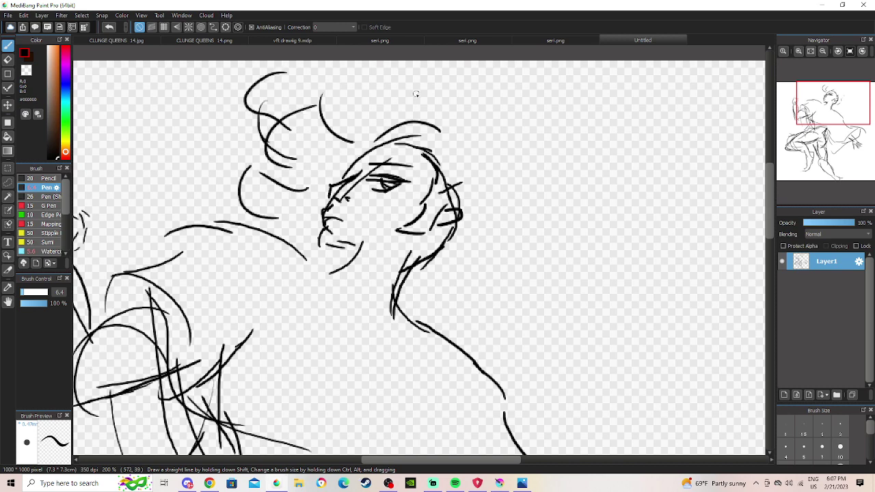
Erase the whole head, face and hair with an enlarged eraser and return to the Pen brush.
key("e")
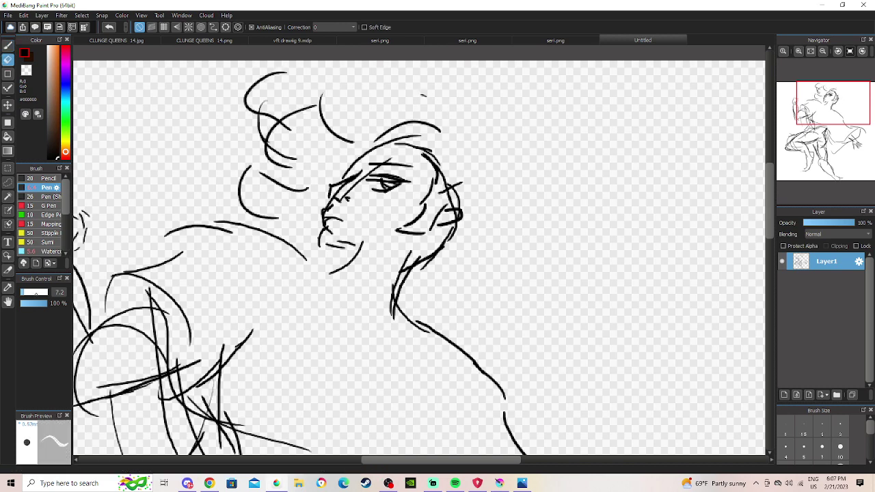
mouse_move(362, 191)
left_mouse_down()
mouse_move(379, 102)
mouse_move(451, 185)
mouse_move(332, 187)
mouse_move(447, 247)
left_mouse_up()
key("p")
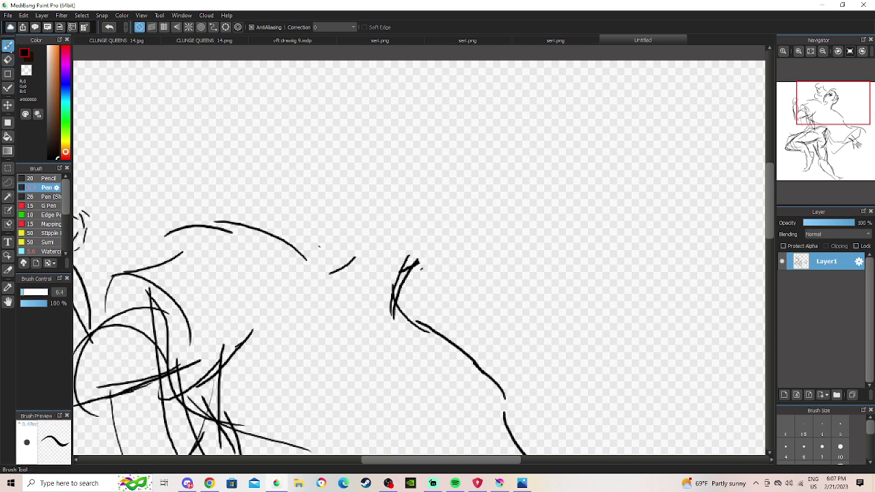
Sketch a new, rounder head with its face contour, jawline and connection to the neck.
mouse_move(344, 266)
left_mouse_down()
mouse_move(322, 227)
mouse_move(338, 158)
left_mouse_up()
mouse_move(323, 193)
left_mouse_down()
mouse_move(411, 133)
mouse_move(469, 167)
mouse_move(440, 240)
mouse_move(414, 241)
left_mouse_up()
left_click_drag(425, 238, 418, 272)
left_click_drag(311, 208, 374, 239)
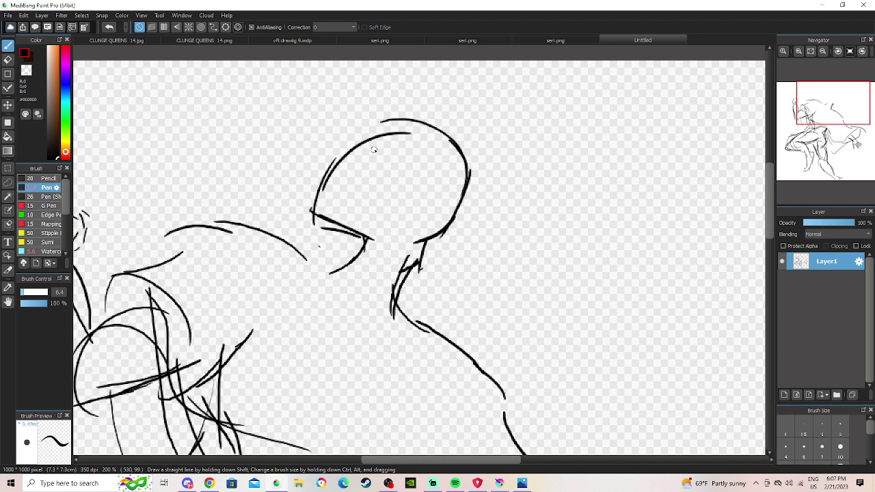
left_click_drag(330, 177, 313, 231)
left_click_drag(321, 197, 315, 243)
mouse_move(317, 240)
left_mouse_down()
mouse_move(337, 250)
mouse_move(414, 243)
left_mouse_up()
Draw an eye with its iris, an eyebrow above it and the nose on the new head.
mouse_move(372, 176)
left_mouse_down()
mouse_move(413, 184)
mouse_move(376, 195)
mouse_move(390, 196)
mouse_move(385, 178)
mouse_move(394, 194)
left_mouse_up()
left_click_drag(366, 160, 421, 166)
left_click_drag(344, 167, 332, 209)
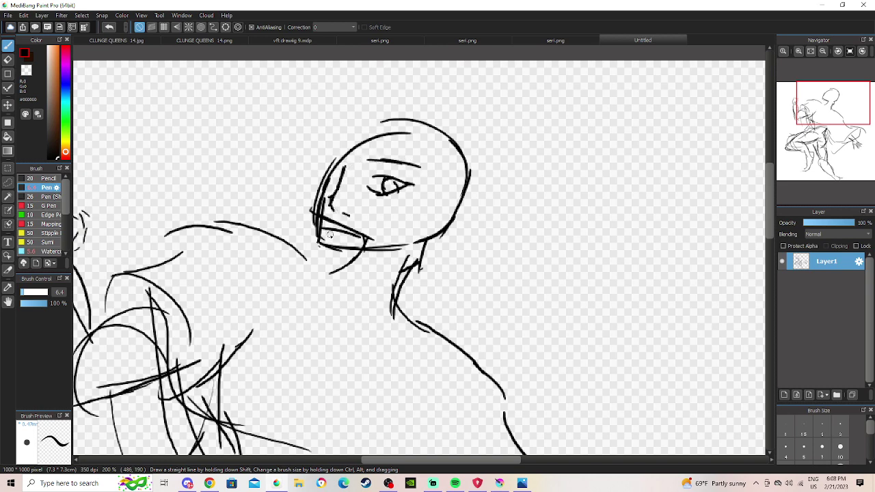
Erase the crossing mouth lines with a smaller eraser, then draw a small mouth and the far-side brow.
key("e")
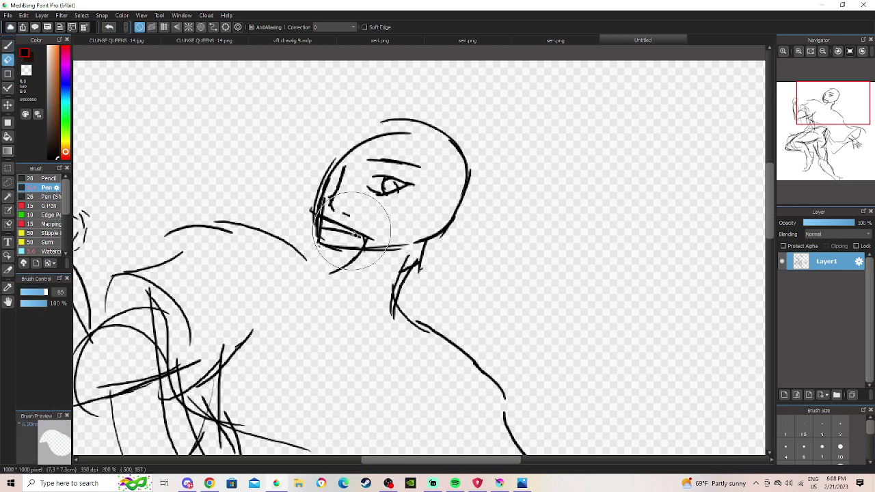
left_click_drag(29, 292, 25, 293)
mouse_move(341, 222)
left_mouse_down()
mouse_move(328, 237)
mouse_move(348, 228)
mouse_move(359, 236)
mouse_move(333, 220)
mouse_move(347, 232)
mouse_move(330, 228)
left_mouse_up()
key("b")
mouse_move(334, 159)
left_mouse_down()
mouse_move(357, 165)
mouse_move(327, 177)
left_mouse_up()
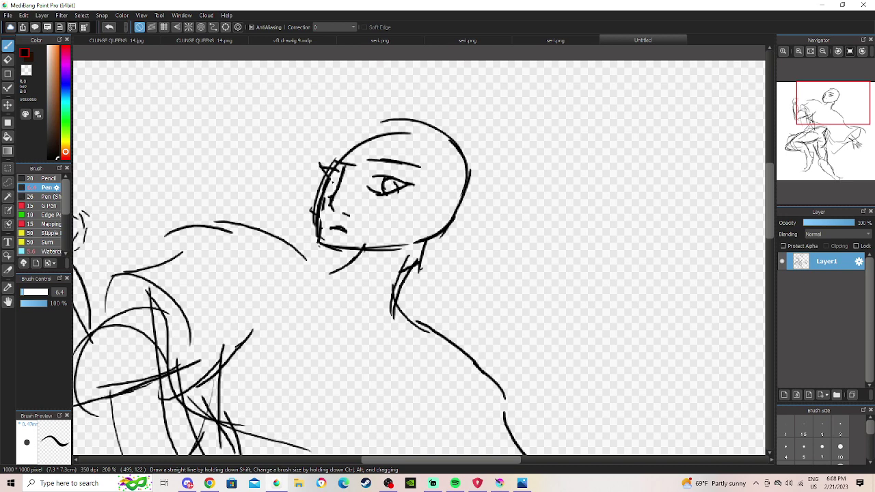
Add the sideburn, front hair curls and the first wavy outlines of the hair flowing behind the head.
left_click_drag(432, 183, 407, 216)
left_click_drag(371, 136, 335, 140)
mouse_move(318, 139)
left_mouse_down()
mouse_move(336, 74)
mouse_move(305, 108)
left_mouse_up()
mouse_move(320, 89)
left_mouse_down()
mouse_move(270, 110)
mouse_move(274, 62)
left_mouse_up()
left_click_drag(289, 109, 268, 172)
left_click_drag(280, 181, 283, 192)
mouse_move(483, 221)
left_mouse_down()
mouse_move(533, 233)
mouse_move(586, 192)
mouse_move(627, 89)
left_mouse_up()
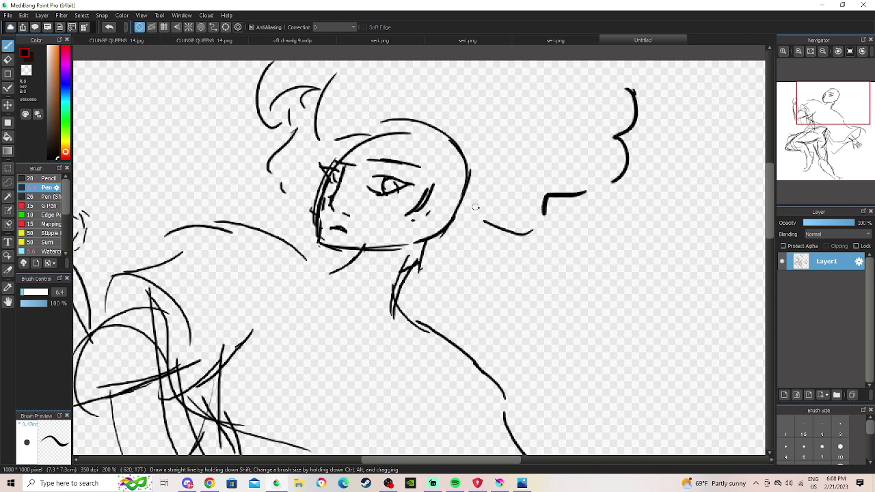
Draw the hairline and ear, and extend the curly hair outlines beside the face and behind the neck.
mouse_move(432, 198)
left_mouse_down()
mouse_move(462, 186)
mouse_move(434, 218)
mouse_move(427, 170)
mouse_move(438, 151)
left_mouse_up()
left_click_drag(462, 199, 448, 229)
left_click_drag(461, 200, 416, 223)
left_click_drag(276, 178, 300, 205)
left_click_drag(299, 207, 302, 237)
left_click_drag(431, 246, 460, 260)
mouse_move(466, 257)
left_mouse_down()
mouse_move(492, 238)
mouse_move(533, 240)
left_mouse_up()
mouse_move(536, 253)
left_mouse_down()
mouse_move(580, 236)
mouse_move(595, 205)
left_mouse_up()
mouse_move(585, 206)
left_mouse_down()
mouse_move(622, 196)
mouse_move(620, 167)
left_mouse_up()
left_click_drag(289, 198, 313, 239)
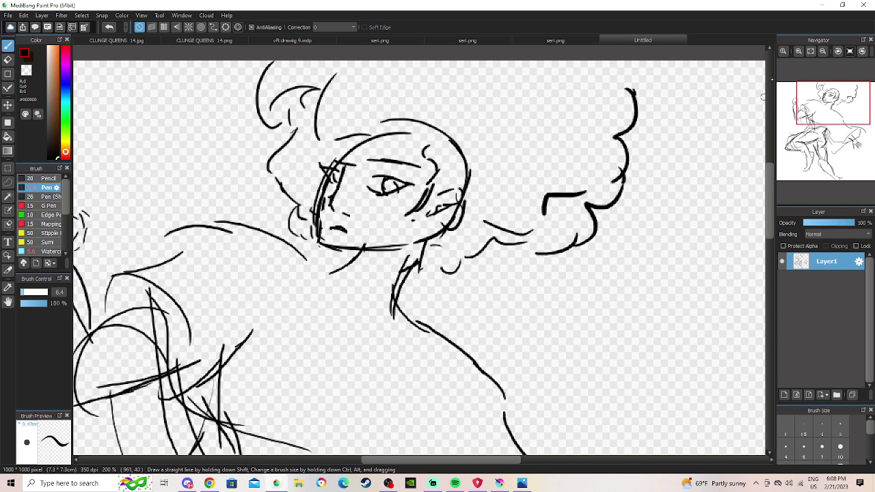
Reinforce the raised forearm's outer edge and sketch the collar lines at the base of the neck.
left_click(822, 51)
left_click_drag(814, 85, 817, 129)
left_click_drag(461, 164, 507, 169)
left_click_drag(501, 166, 549, 189)
Like the track "you, the city & my heart (LEAK)" in SoundCloud and return to the MediBang Paint Pro drawing.
left_click(213, 479)
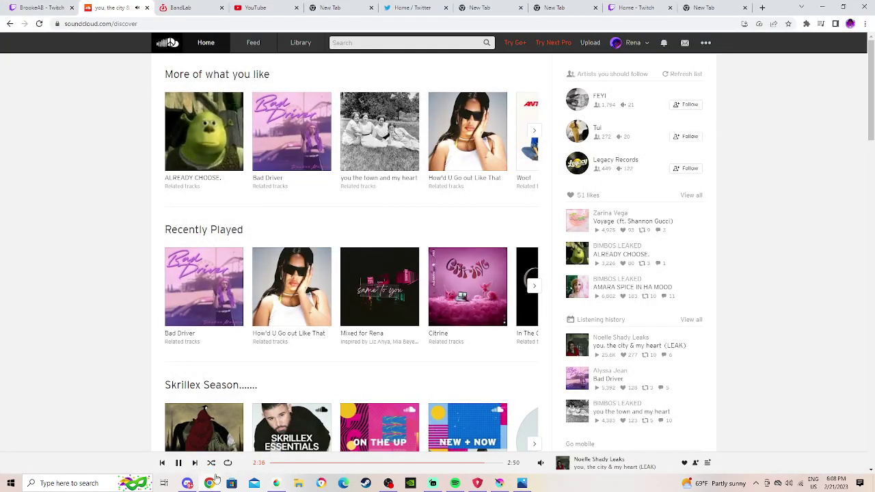
key("l")
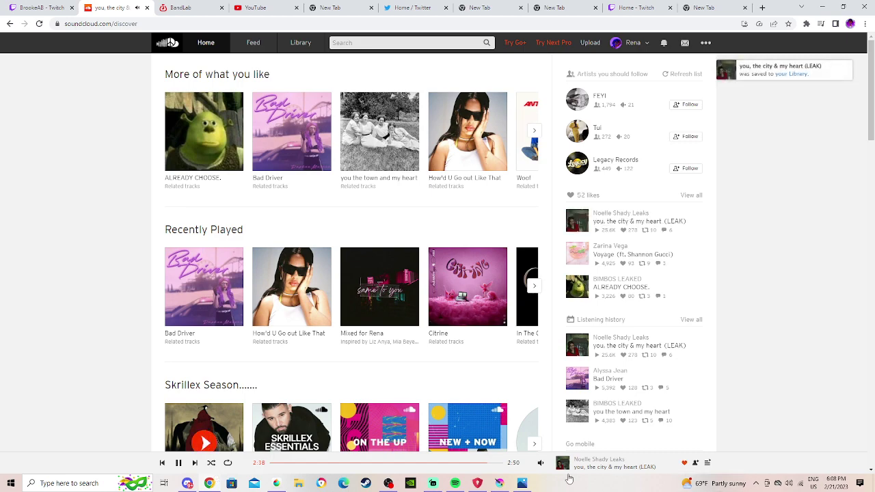
left_click(212, 481)
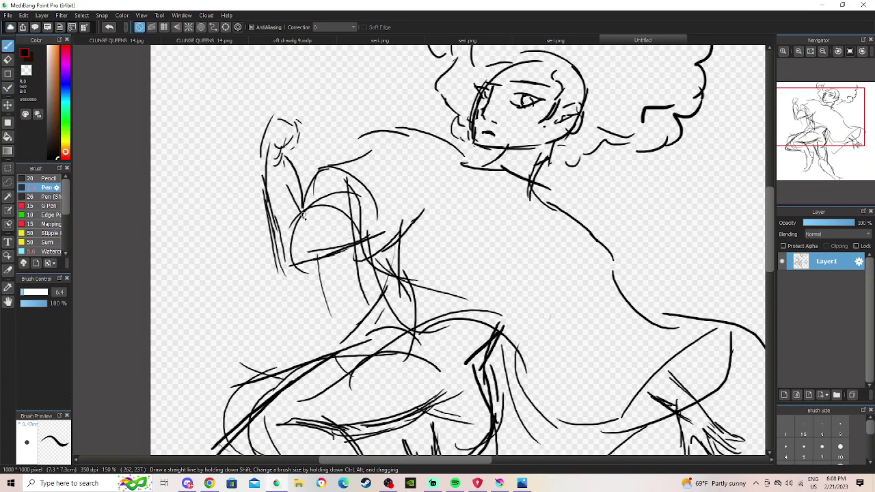
Refine the shoulder, upper arm and armpit lines and thicken the curve of the lower back.
left_click_drag(312, 181, 361, 165)
left_click_drag(384, 231, 419, 190)
left_click_drag(413, 200, 372, 264)
left_click_drag(387, 130, 323, 181)
left_click_drag(611, 259, 638, 312)
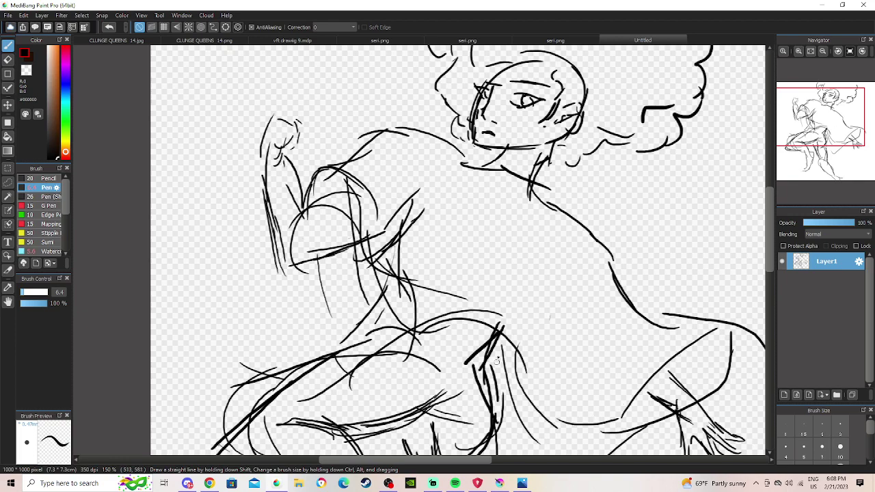
Add contour strokes to the bent leg's shin and foot and to the extended leg's calf.
scroll(549, 352, "down", 3)
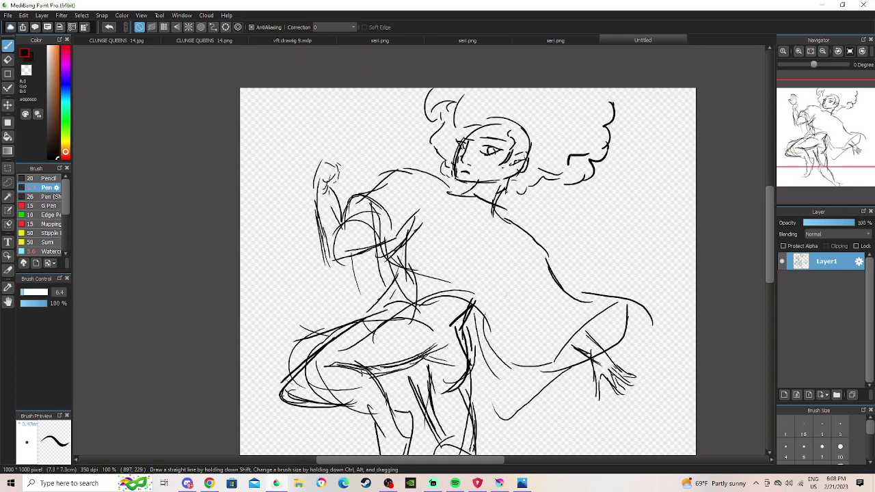
scroll(498, 266, "down", 2)
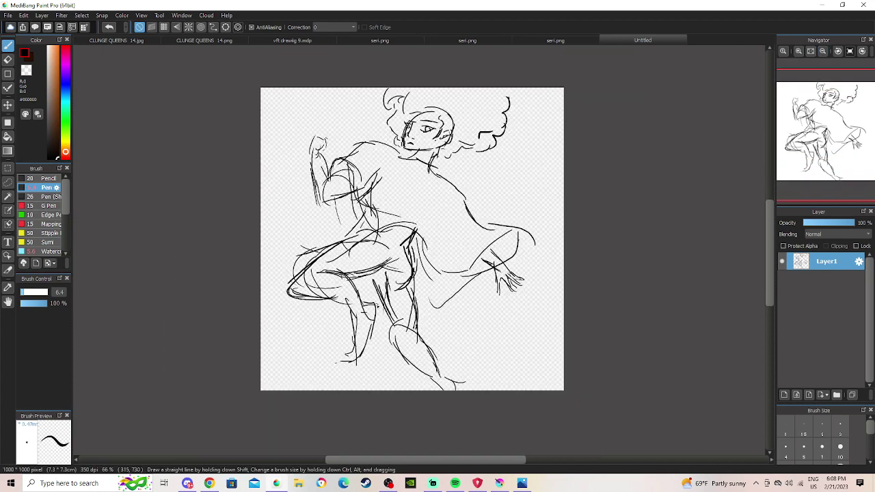
left_click_drag(366, 308, 358, 354)
left_click_drag(370, 311, 372, 350)
left_click_drag(394, 326, 412, 362)
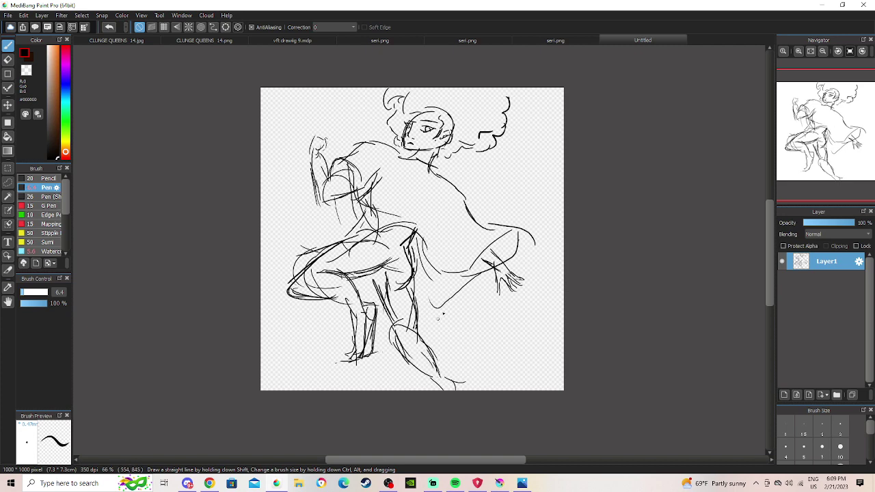
Add a wrist line at the open hand and sketch the collarbone and the chest's lower curve.
left_click_drag(514, 268, 485, 244)
mouse_move(405, 163)
left_mouse_down()
mouse_move(345, 157)
mouse_move(335, 167)
left_mouse_up()
left_click_drag(375, 202, 425, 184)
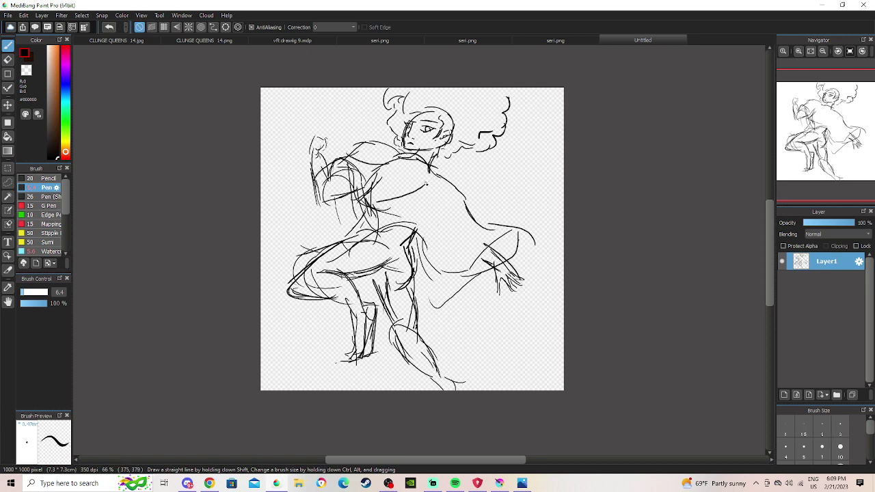
Erase the messy shoulder, upper-arm and elbow lines of the raised arm with an 18 px eraser and redraw the bent arm's contours.
key("e")
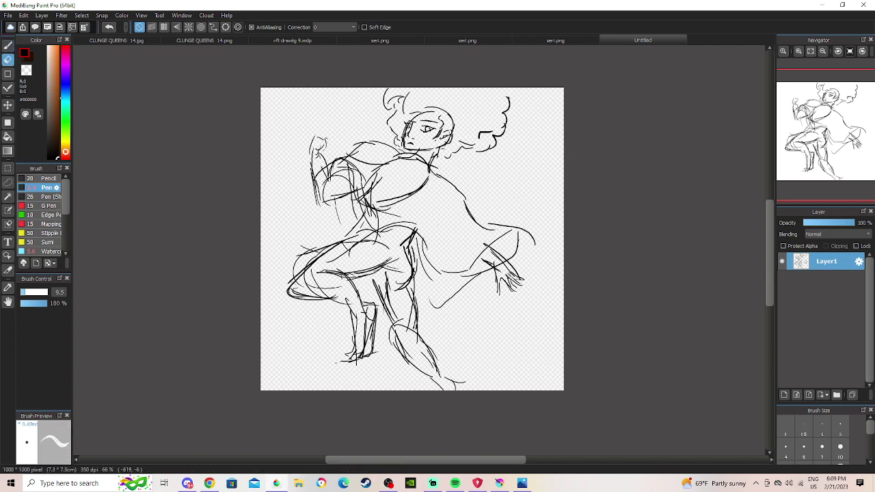
left_click(33, 291)
mouse_move(342, 191)
left_mouse_down()
mouse_move(359, 198)
mouse_move(337, 202)
mouse_move(358, 204)
mouse_move(347, 180)
mouse_move(338, 193)
mouse_move(352, 190)
mouse_move(331, 195)
mouse_move(328, 207)
left_mouse_up()
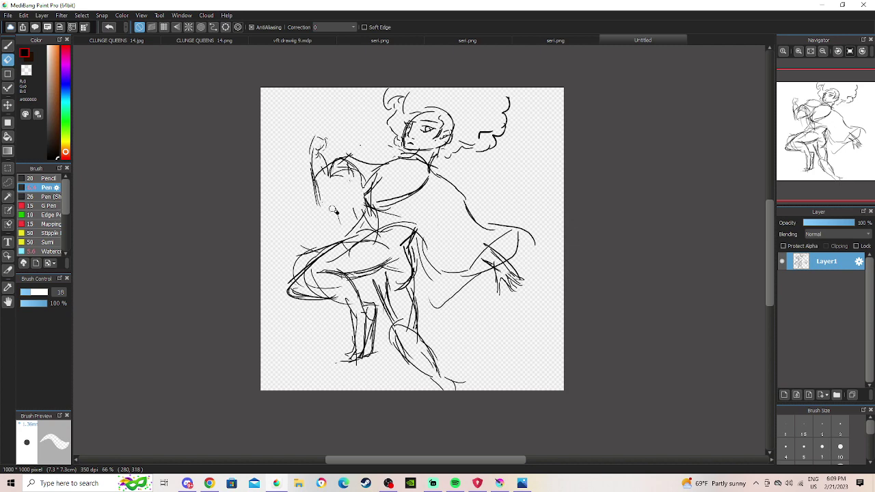
left_click(8, 46)
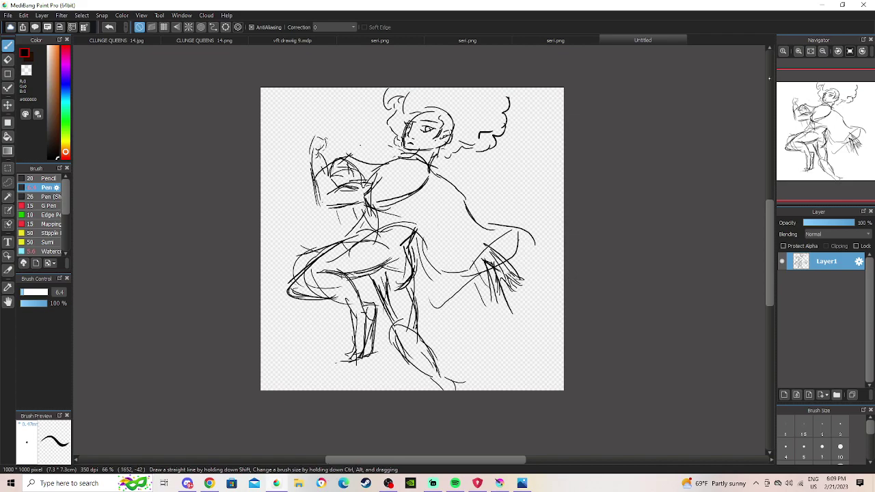
Draw hairline strokes across the forehead and the crown of the head.
left_click(798, 52)
left_click(798, 51)
left_click(798, 51)
left_click(818, 125)
left_click_drag(819, 125, 824, 107)
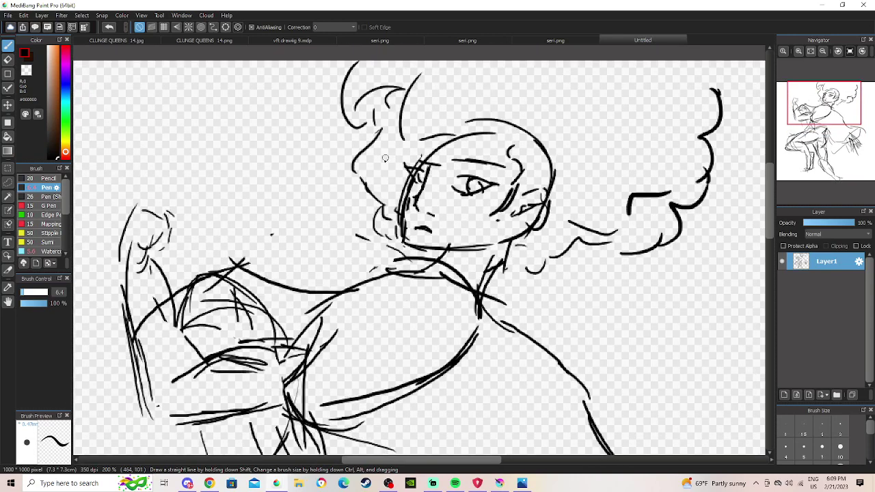
mouse_move(422, 157)
left_mouse_down()
mouse_move(440, 130)
mouse_move(429, 146)
mouse_move(464, 125)
mouse_move(438, 128)
mouse_move(473, 128)
mouse_move(434, 134)
mouse_move(433, 144)
mouse_move(413, 95)
left_mouse_up()
left_click_drag(451, 154, 521, 115)
mouse_move(482, 118)
left_mouse_down()
mouse_move(524, 117)
mouse_move(512, 163)
left_mouse_up()
Switch to SoundCloud in the browser and skip forward two tracks.
left_click(209, 483)
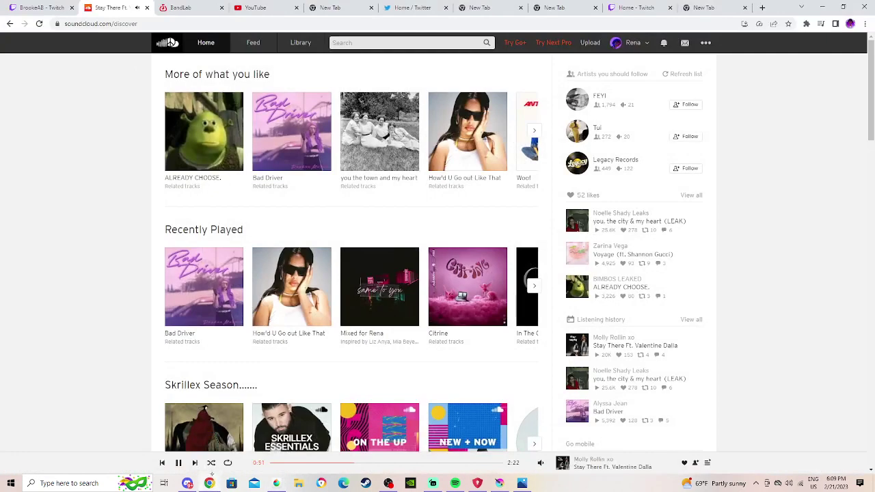
key("shift+Right")
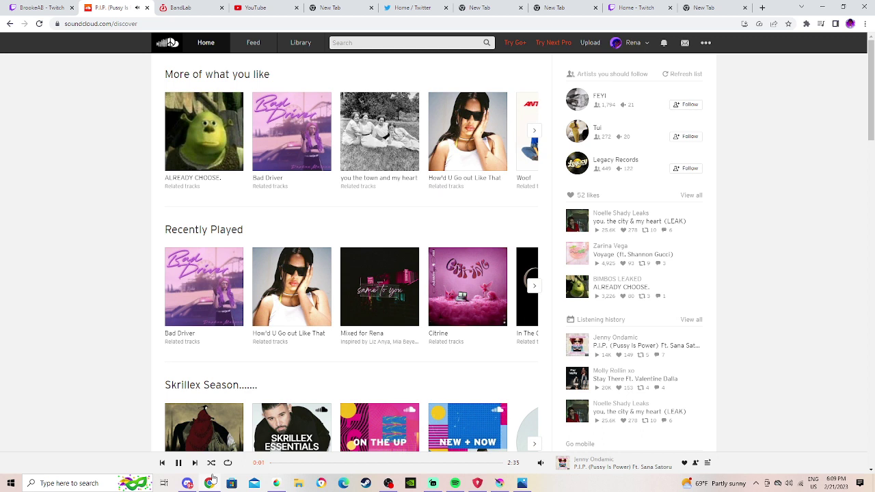
key("shift+Right")
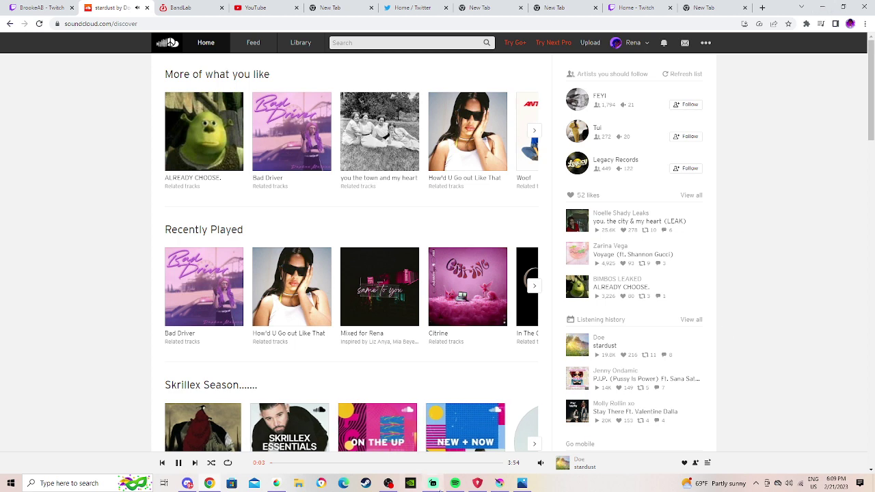
Open Spotify, search for "megan", open Megan Thee Stallion's artist page, expand the popular songs and return to the browser.
left_click(455, 483)
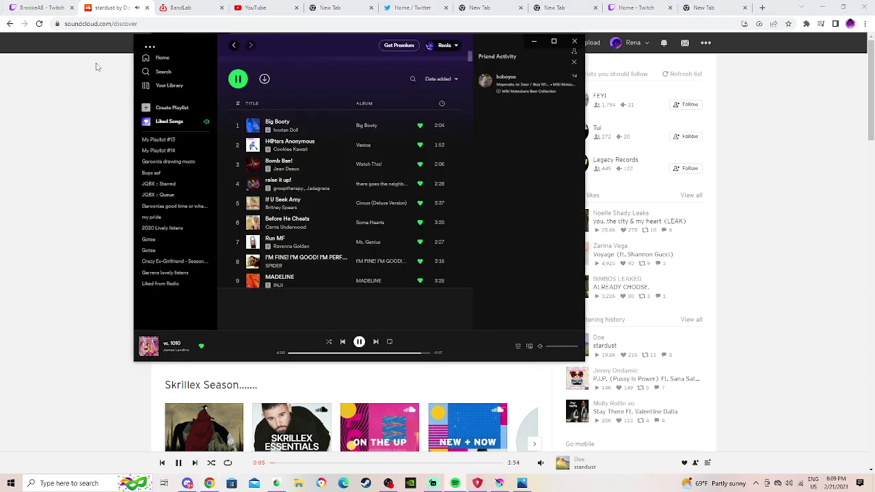
left_click(164, 72)
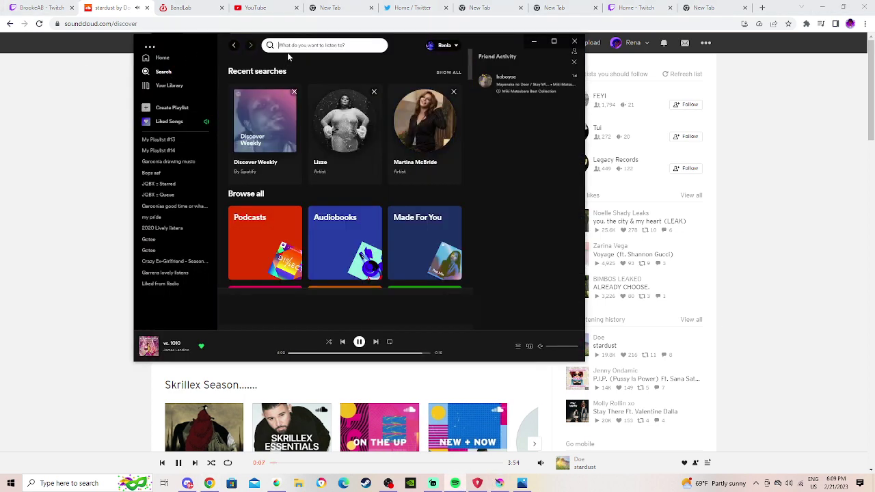
type("mega")
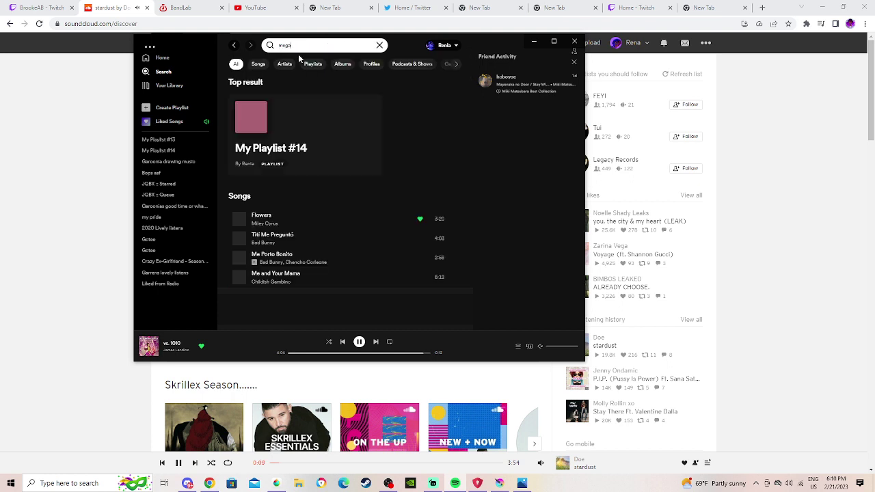
type("n")
left_click(324, 136)
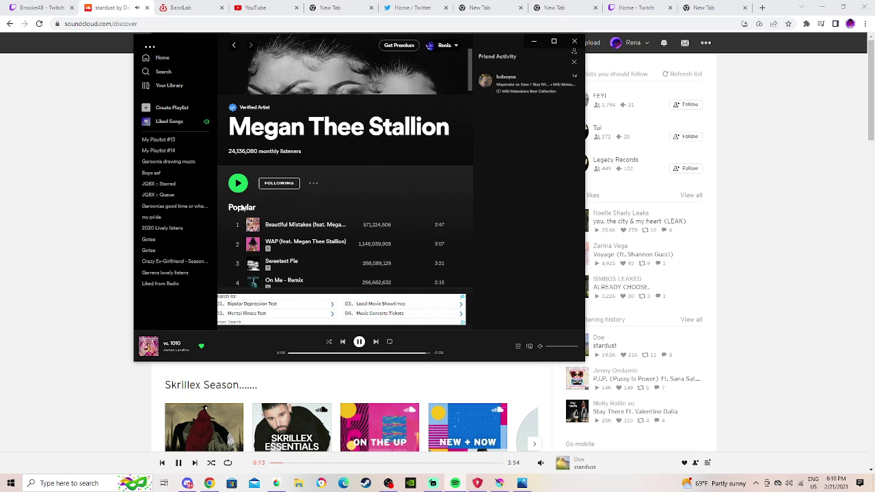
scroll(294, 201, "down", 3)
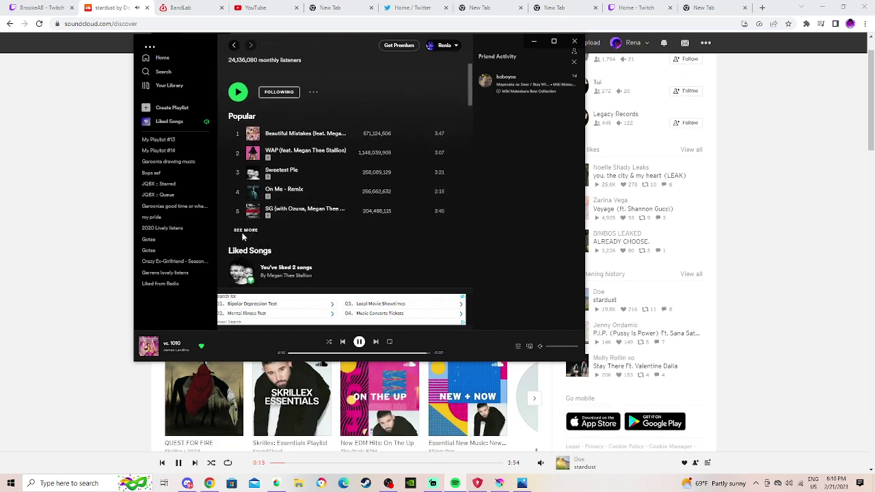
left_click(243, 232)
left_click(105, 299)
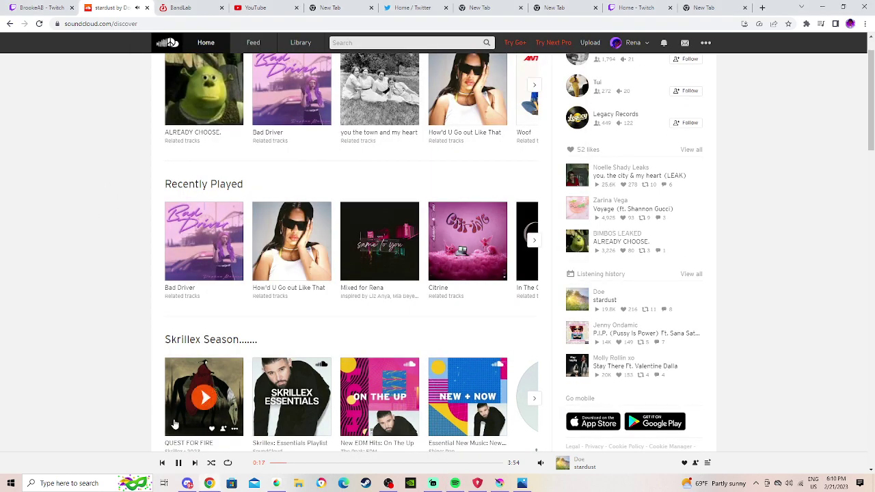
Return to the MediBang Paint Pro drawing and add strokes along the torso's side and the far shoulder's outer line.
left_click(503, 487)
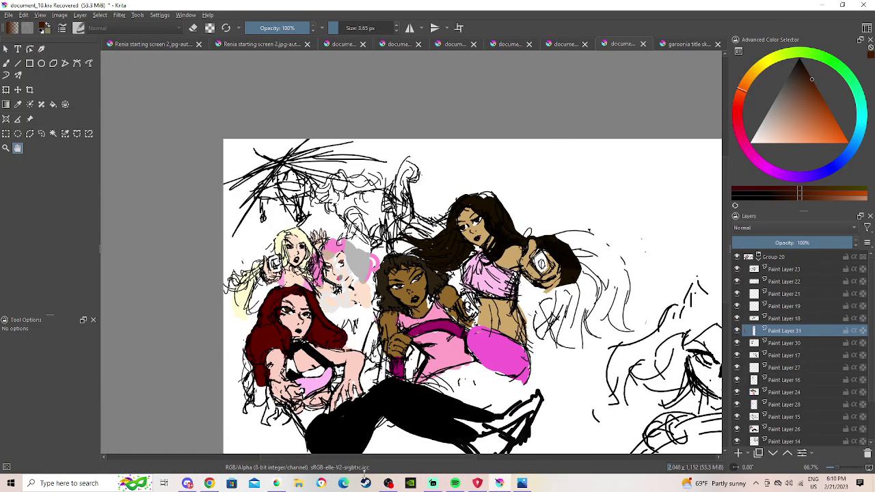
left_click(276, 484)
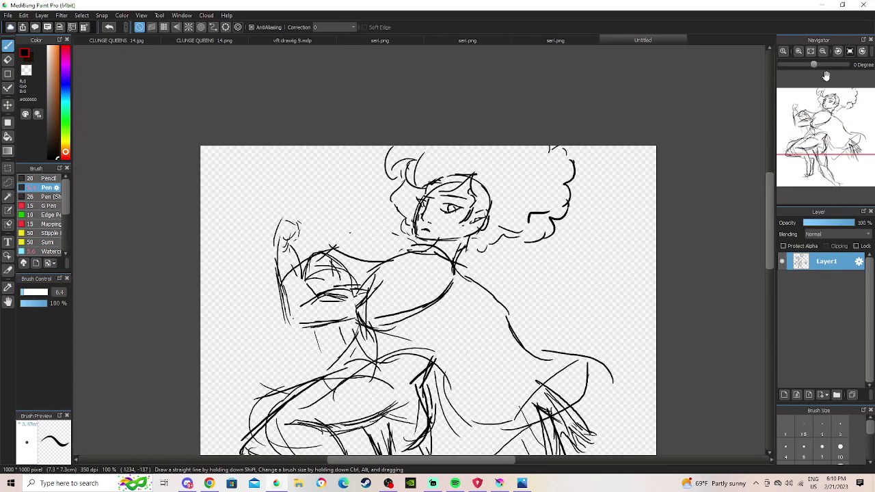
scroll(647, 121, "down", 1)
left_click_drag(681, 83, 656, 55)
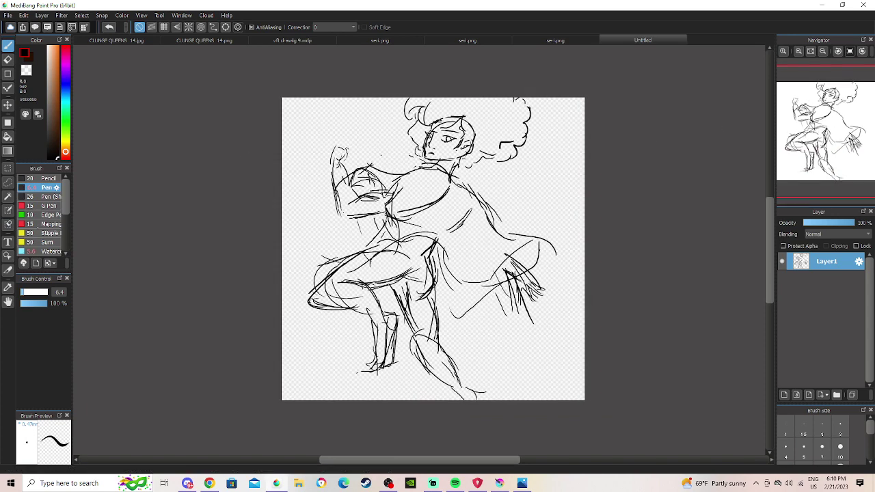
Transform the sketch, shrinking the whole figure about its centre to leave space around it on the canvas.
left_click(81, 14)
left_click(102, 123)
left_click_drag(432, 76, 431, 103)
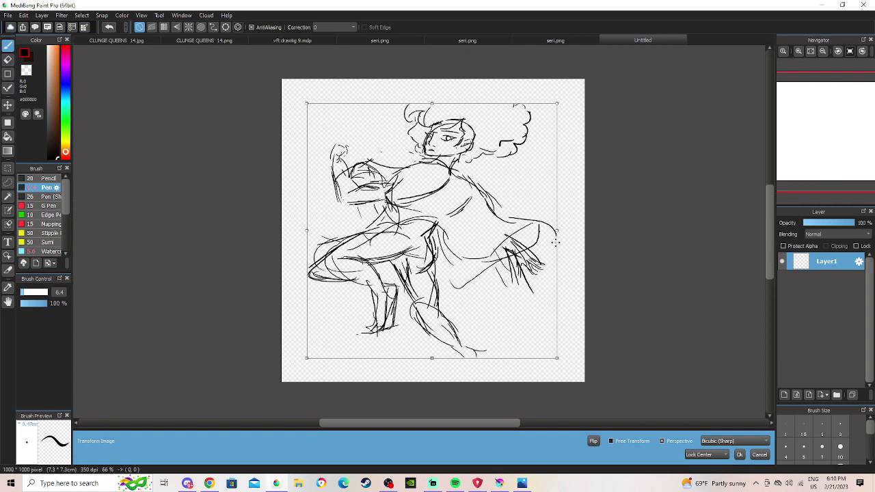
left_click_drag(557, 230, 533, 230)
left_click(739, 454)
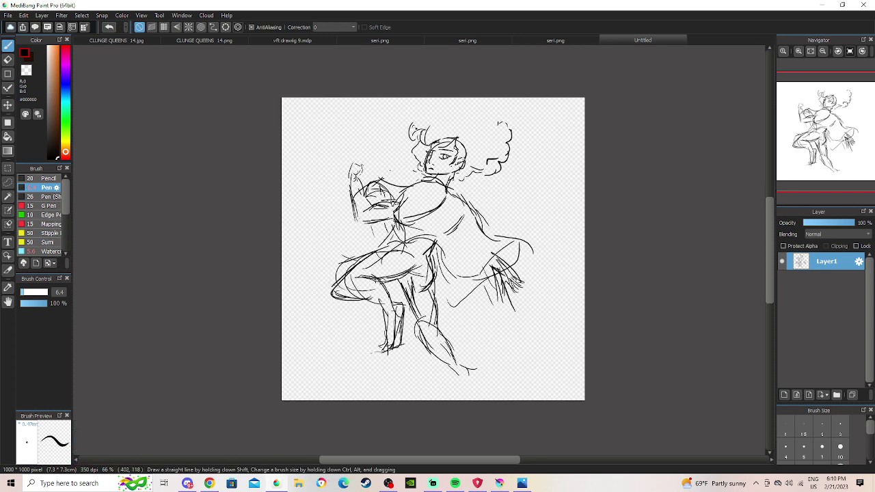
Close the curly hair outline over the head and add contour strokes to the raised arm, torso side and extended foot.
mouse_move(427, 106)
left_mouse_down()
mouse_move(448, 97)
mouse_move(476, 104)
left_mouse_up()
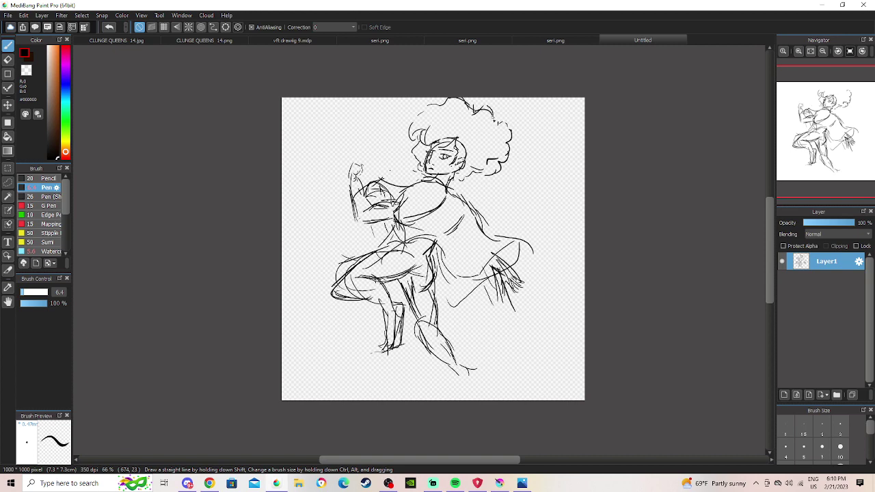
left_click_drag(411, 116, 408, 128)
left_click_drag(499, 118, 507, 121)
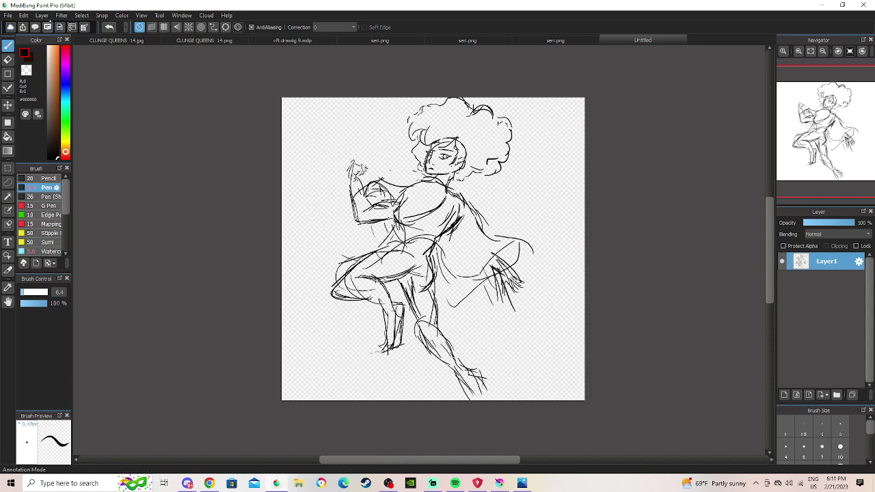
Add a new layer above the sketch and set the pen to light orange (242, 165, 108) at size 18.
left_click(42, 15)
left_click(51, 31)
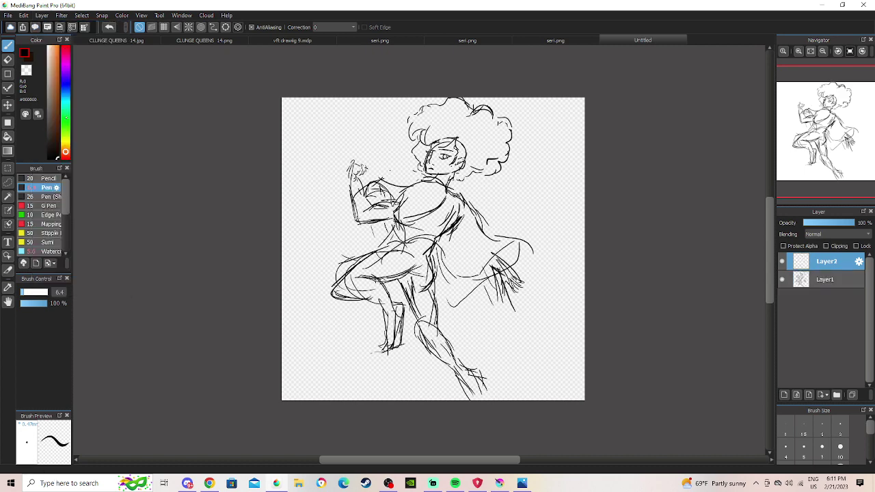
mouse_move(50, 79)
left_mouse_down()
mouse_move(54, 40)
mouse_move(54, 51)
left_mouse_up()
left_click_drag(31, 293, 46, 292)
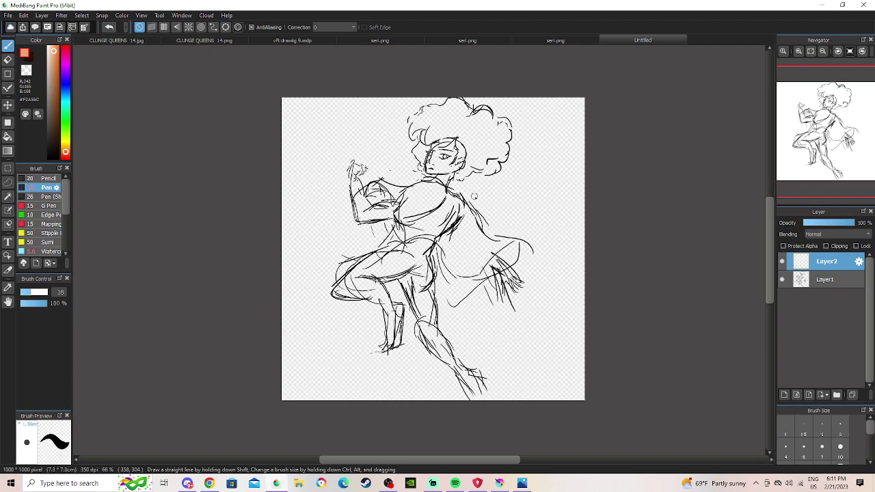
Try filling the raised forearm with light orange.
scroll(448, 173, "up", 2)
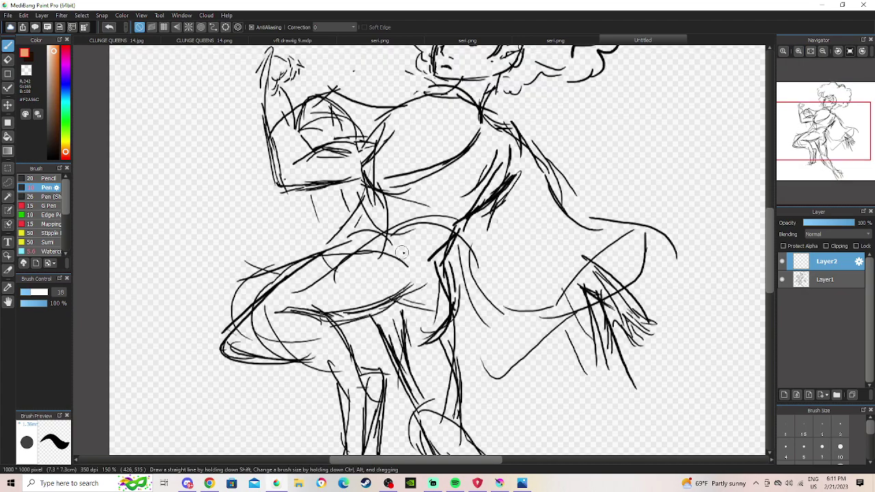
mouse_move(333, 175)
left_mouse_down()
mouse_move(321, 173)
mouse_move(363, 170)
left_mouse_up()
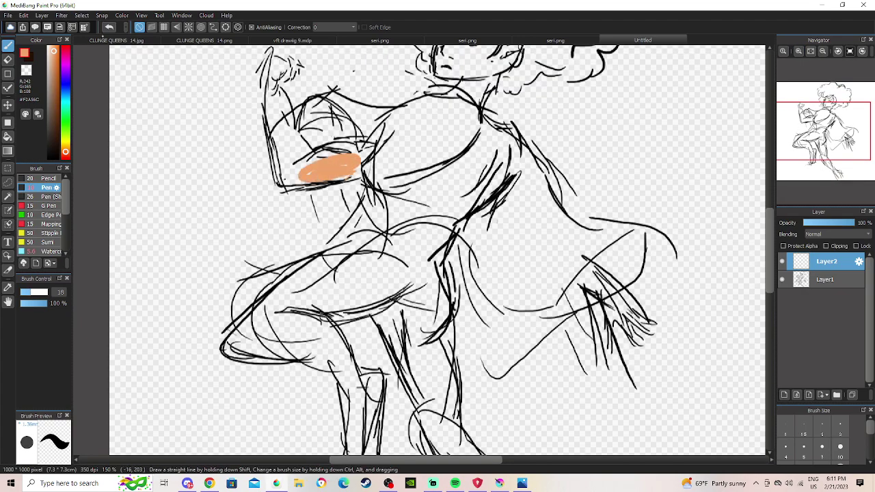
key("ctrl+z")
Fill the bent thigh, the hip and the extended leg's thigh with dark purple (66, 0, 148).
left_click(65, 75)
left_click_drag(57, 88, 80, 93)
mouse_move(315, 294)
left_mouse_down()
mouse_move(352, 274)
mouse_move(383, 287)
mouse_move(302, 270)
mouse_move(365, 264)
mouse_move(408, 287)
mouse_move(246, 311)
mouse_move(243, 335)
mouse_move(294, 331)
left_mouse_up()
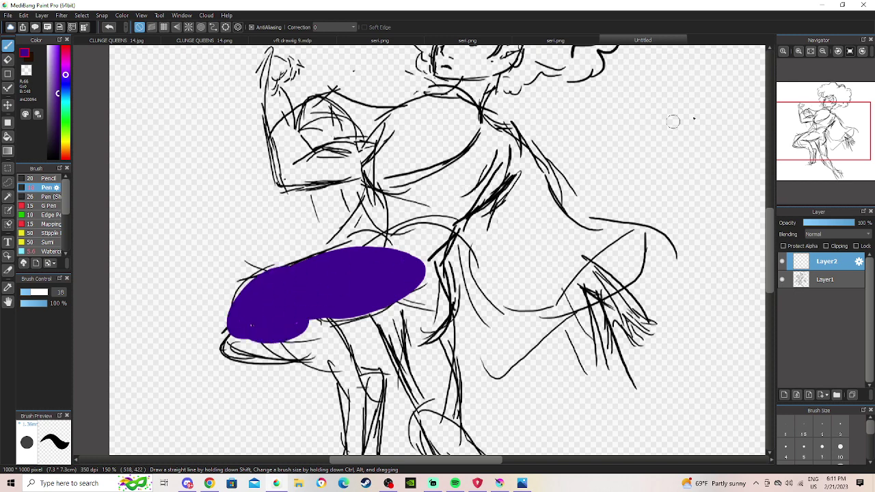
left_click(823, 52)
mouse_move(408, 274)
left_mouse_down()
mouse_move(423, 264)
mouse_move(432, 281)
mouse_move(415, 308)
mouse_move(403, 301)
mouse_move(414, 327)
mouse_move(409, 321)
left_mouse_up()
mouse_move(389, 282)
left_mouse_down()
mouse_move(414, 341)
mouse_move(420, 334)
left_mouse_up()
Fill the torso and the billowing cape down to the open hand with bright blue (66, 83, 252).
left_click_drag(56, 65, 55, 57)
left_click(67, 83)
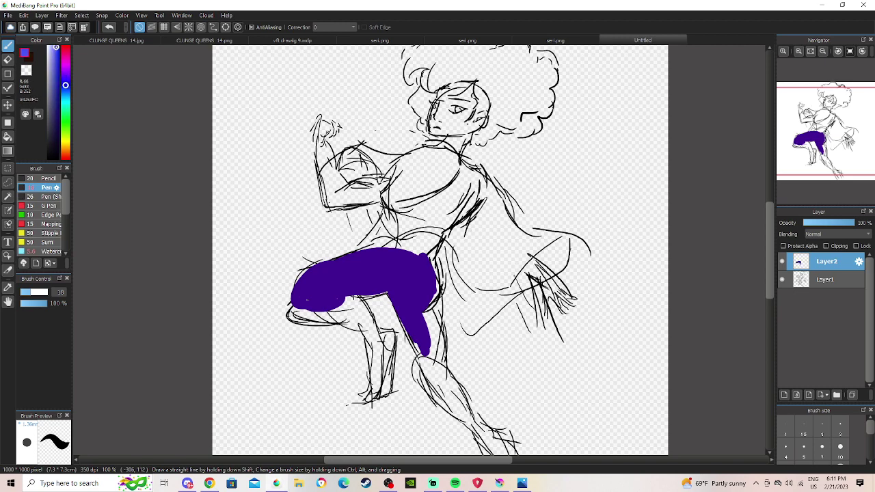
mouse_move(455, 164)
left_mouse_down()
mouse_move(453, 187)
mouse_move(456, 175)
mouse_move(387, 200)
mouse_move(366, 149)
mouse_move(415, 174)
mouse_move(378, 168)
mouse_move(396, 187)
mouse_move(393, 176)
mouse_move(414, 159)
mouse_move(461, 157)
mouse_move(499, 205)
mouse_move(483, 173)
mouse_move(523, 242)
mouse_move(509, 219)
mouse_move(524, 235)
mouse_move(560, 245)
mouse_move(539, 235)
mouse_move(479, 240)
left_mouse_up()
left_click(43, 292)
mouse_move(468, 198)
left_mouse_down()
mouse_move(422, 207)
mouse_move(400, 203)
mouse_move(403, 191)
mouse_move(402, 224)
mouse_move(405, 202)
mouse_move(443, 181)
mouse_move(472, 219)
mouse_move(477, 262)
mouse_move(467, 247)
mouse_move(465, 195)
mouse_move(503, 245)
mouse_move(508, 270)
mouse_move(486, 254)
mouse_move(530, 254)
mouse_move(542, 264)
mouse_move(537, 274)
mouse_move(530, 265)
mouse_move(558, 242)
mouse_move(514, 243)
left_mouse_up()
Extend the blue over the raised arm's shoulder at brush size 36 and trim its tip with the eraser.
left_click(42, 293)
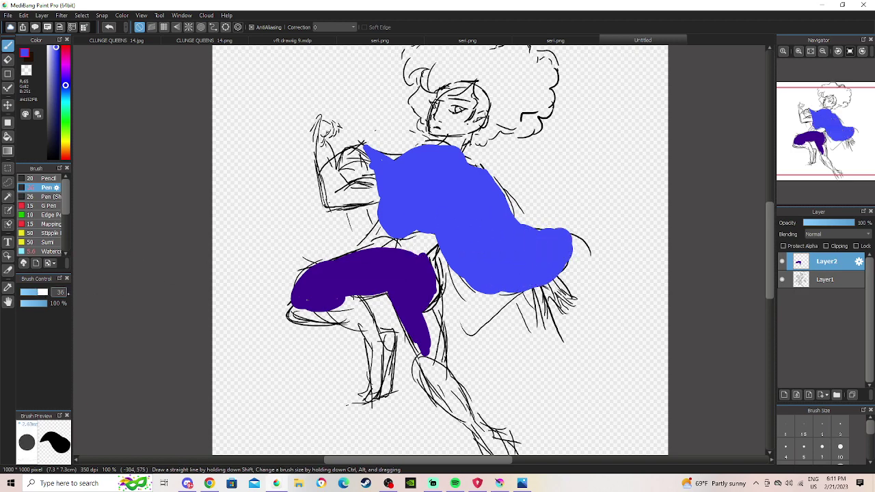
mouse_move(396, 175)
left_mouse_down()
mouse_move(357, 146)
mouse_move(400, 191)
left_mouse_up()
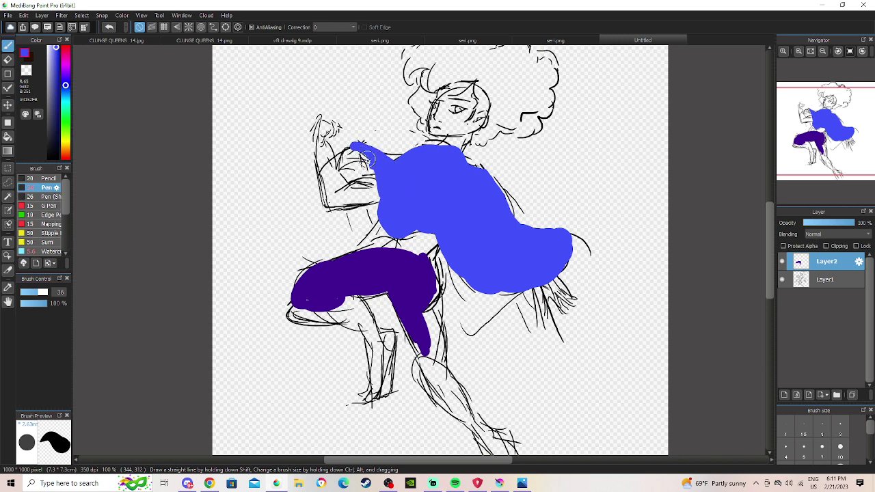
key("e")
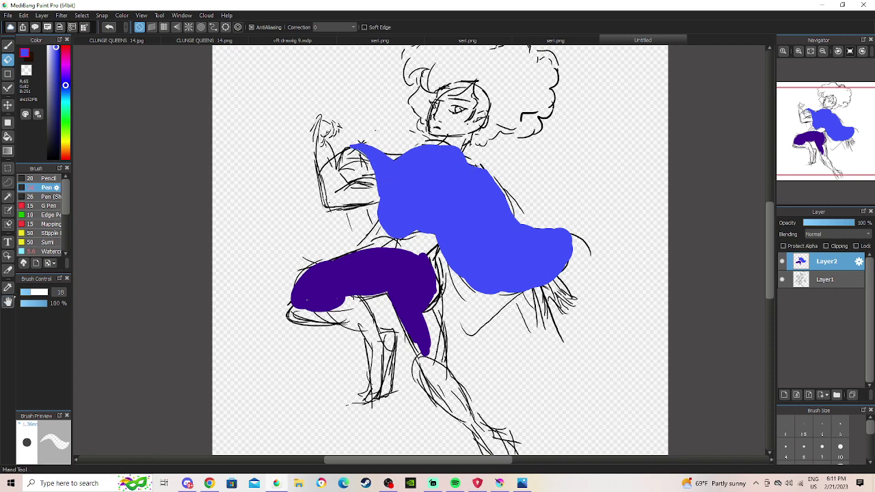
Fill the exposed waist and the bent leg's calf with light brown (218, 147, 105) at brush size 15.
left_click(7, 287)
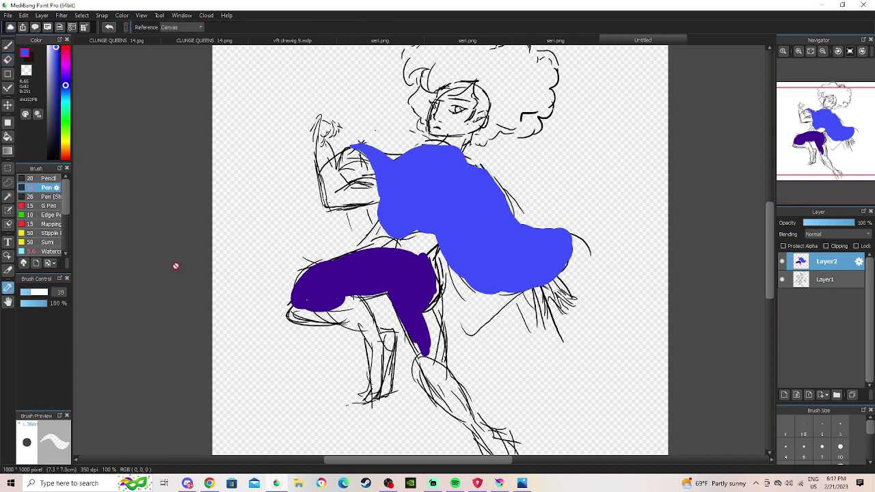
left_click(65, 150)
mouse_move(55, 71)
left_mouse_down()
mouse_move(65, 66)
mouse_move(57, 77)
mouse_move(66, 152)
left_mouse_up()
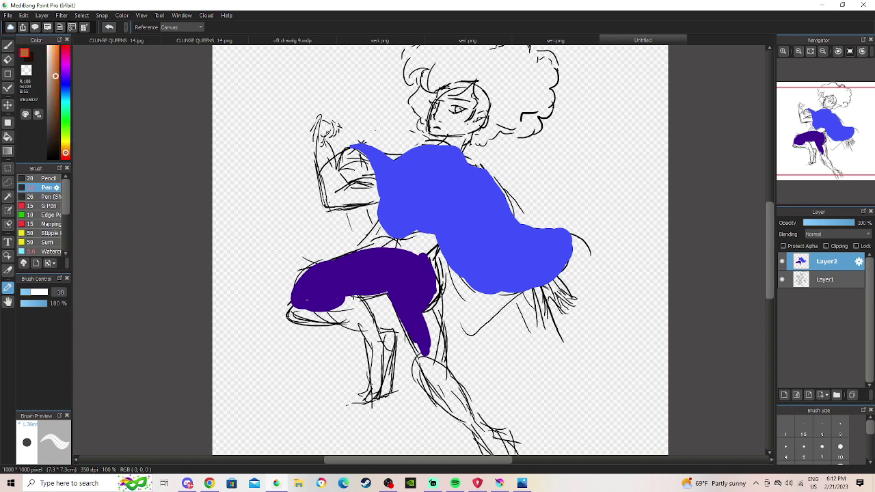
left_click_drag(53, 60, 53, 62)
left_click(8, 46)
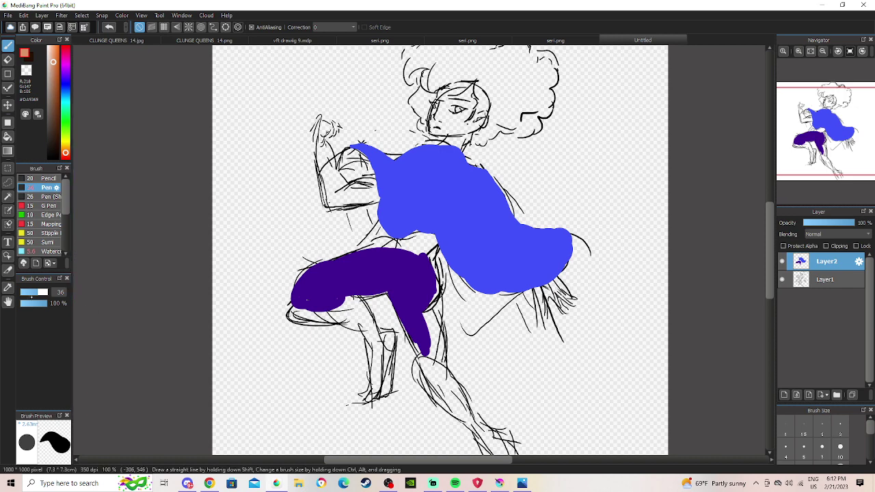
left_click_drag(33, 292, 28, 292)
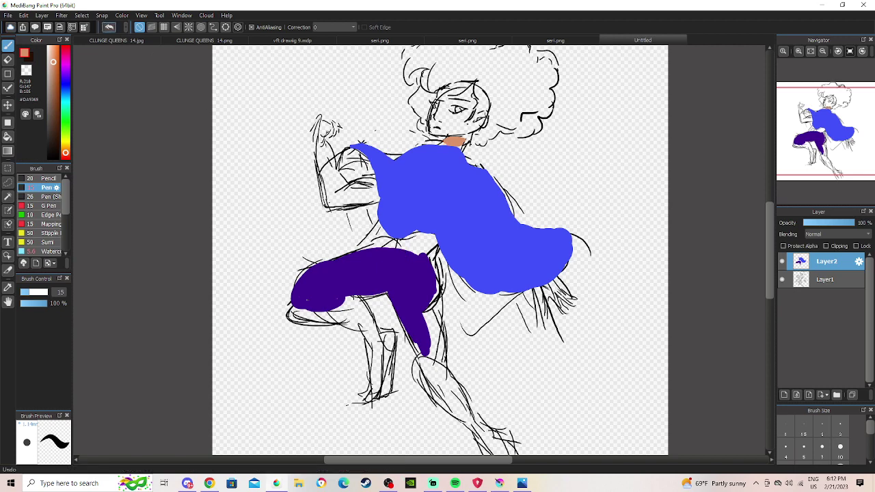
mouse_move(406, 243)
left_mouse_down()
mouse_move(431, 236)
mouse_move(420, 256)
mouse_move(431, 246)
mouse_move(425, 240)
mouse_move(384, 248)
left_mouse_up()
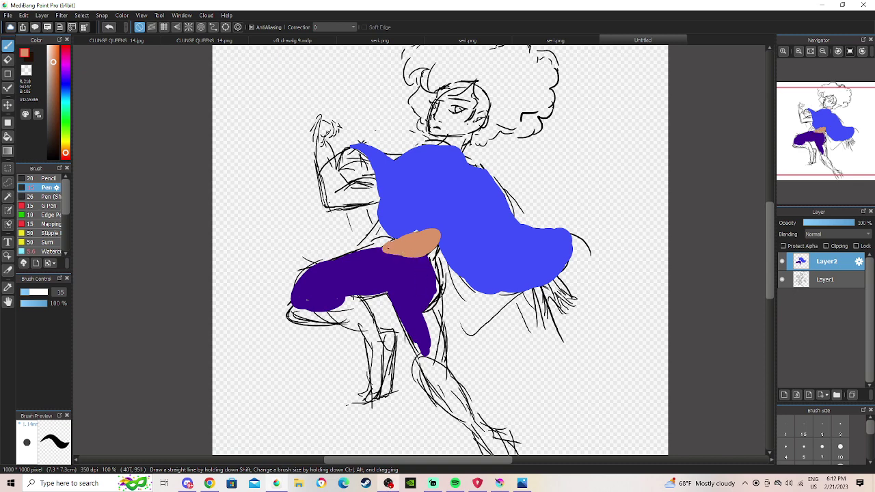
mouse_move(344, 313)
left_mouse_down()
mouse_move(332, 299)
mouse_move(318, 308)
mouse_move(355, 314)
mouse_move(328, 298)
mouse_move(349, 324)
mouse_move(354, 300)
mouse_move(374, 350)
left_mouse_up()
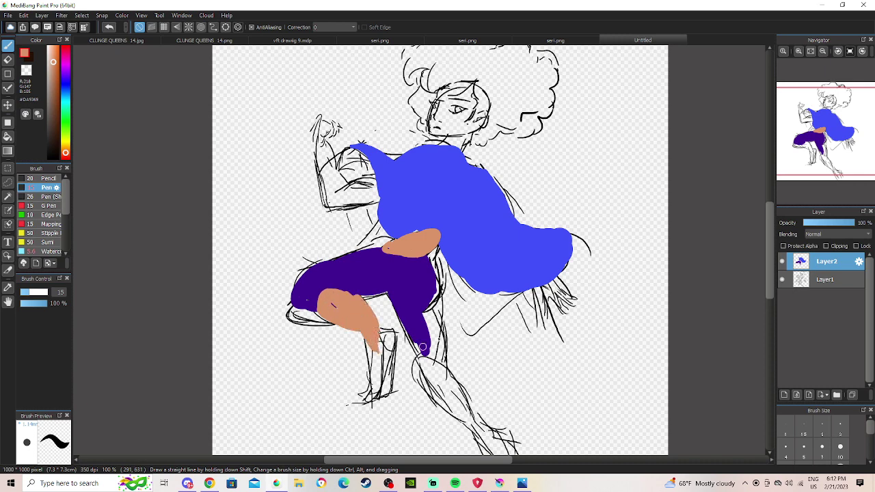
Try filling the open hand below the cape with light brown.
mouse_move(543, 286)
left_mouse_down()
mouse_move(546, 313)
mouse_move(550, 283)
mouse_move(562, 313)
mouse_move(551, 284)
mouse_move(559, 302)
mouse_move(555, 290)
mouse_move(576, 304)
mouse_move(550, 288)
mouse_move(553, 277)
mouse_move(577, 304)
left_mouse_up()
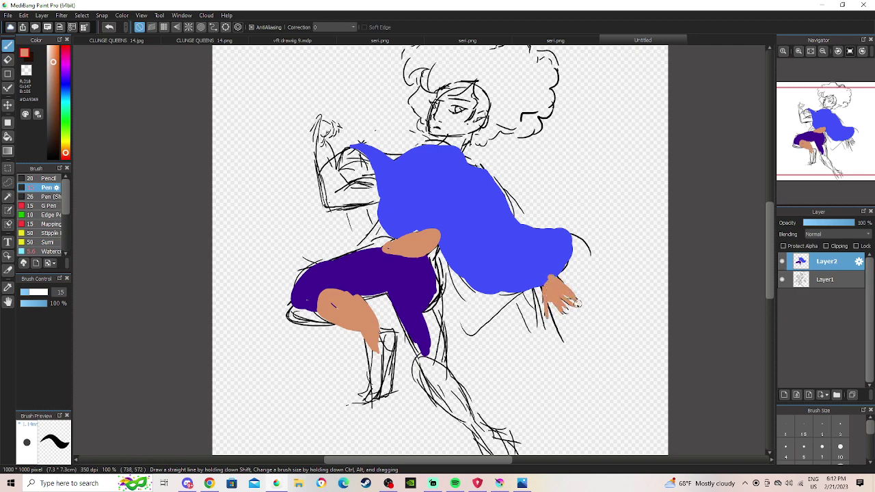
left_click(107, 27)
left_click(108, 27)
left_click(108, 28)
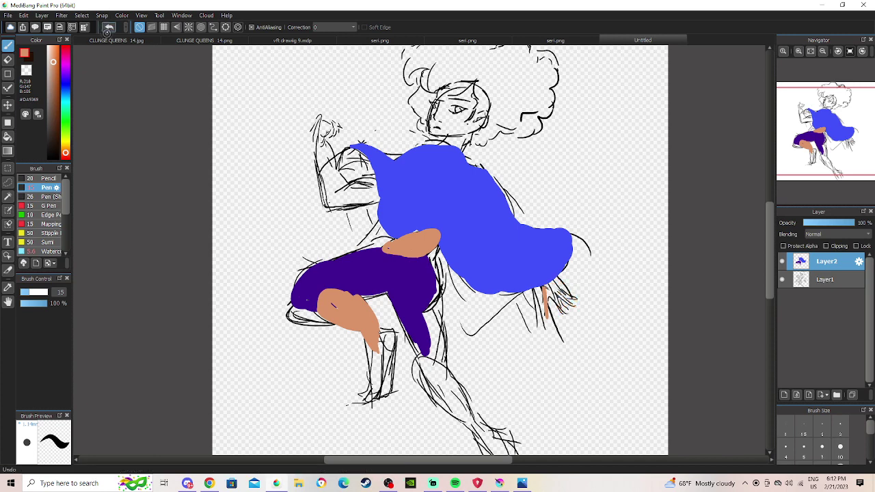
left_click(108, 27)
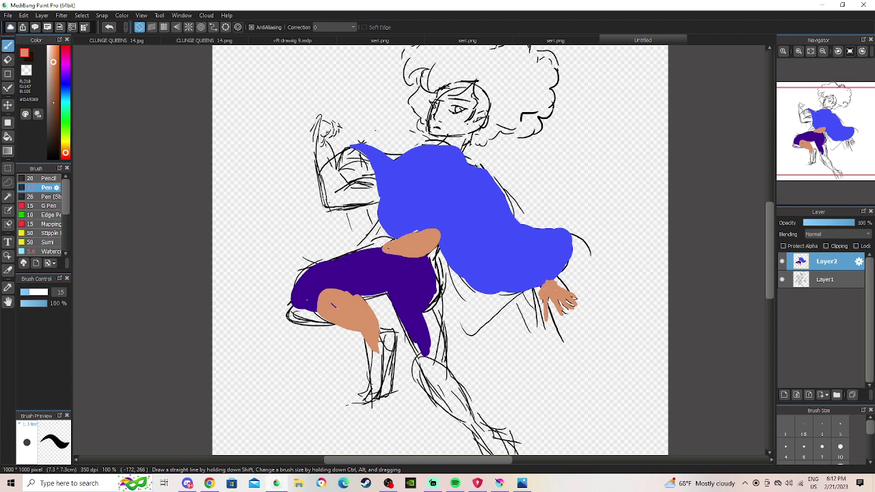
Shape the open hand's light brown fill by alternately erasing between the fingers and repainting the fingertips.
key("e")
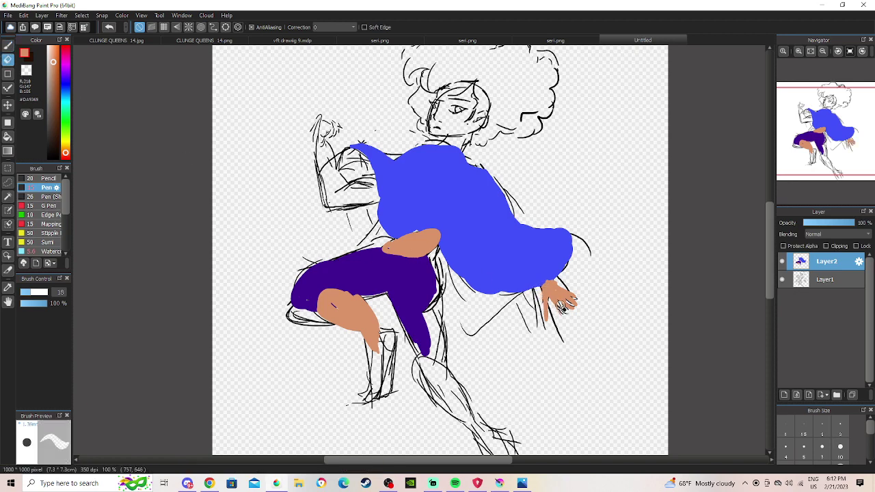
key("p")
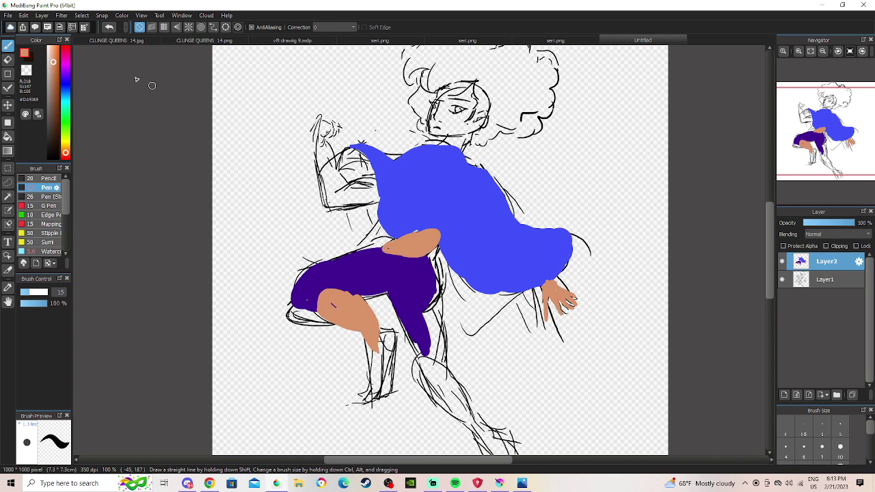
key("e")
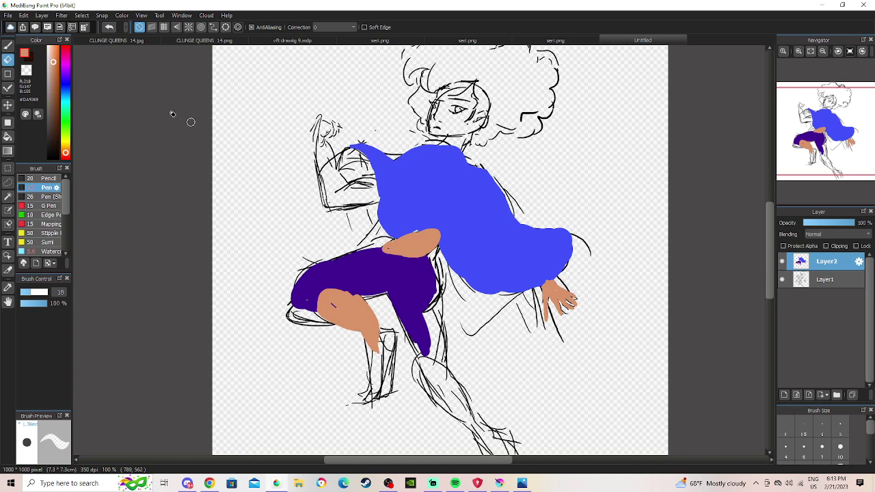
key("p")
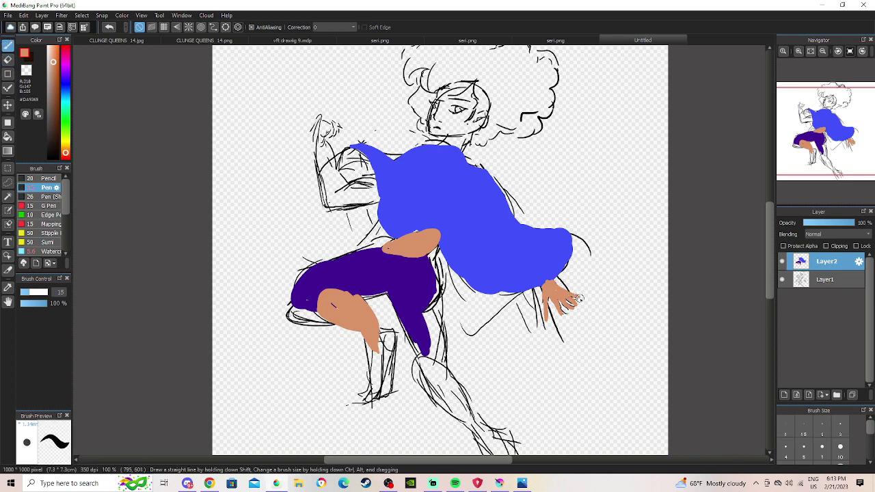
key("e")
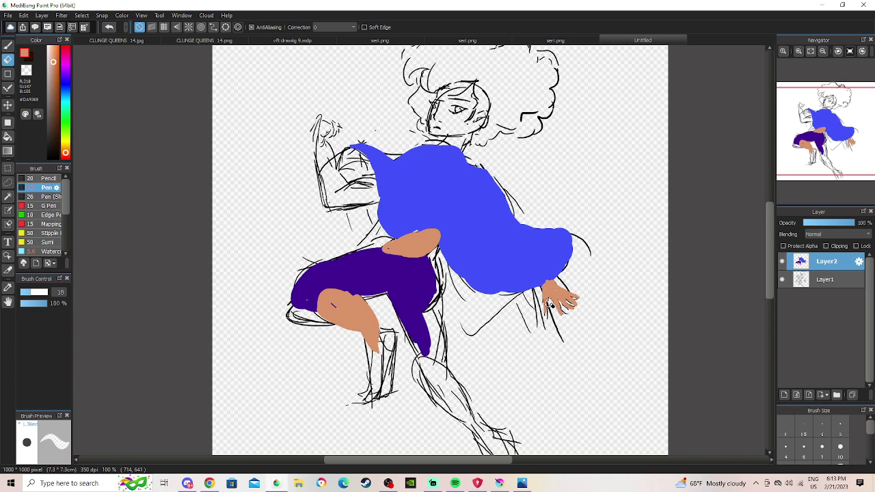
key("b")
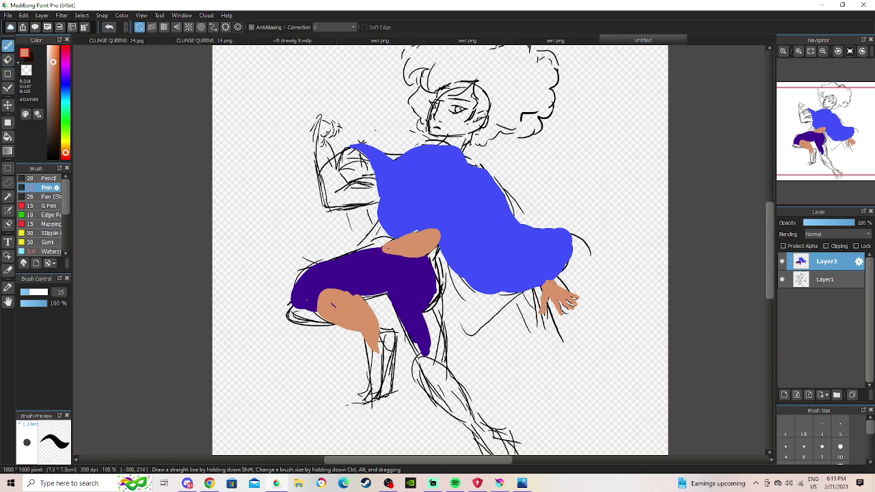
key("e")
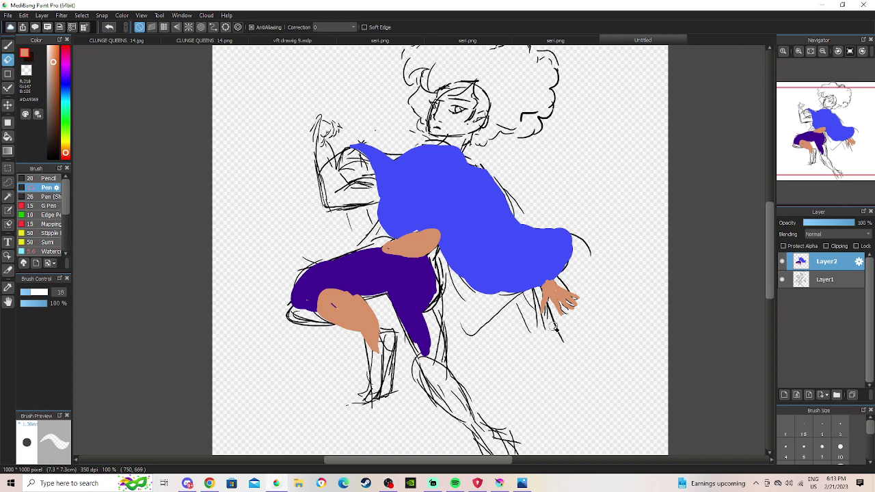
left_click(8, 45)
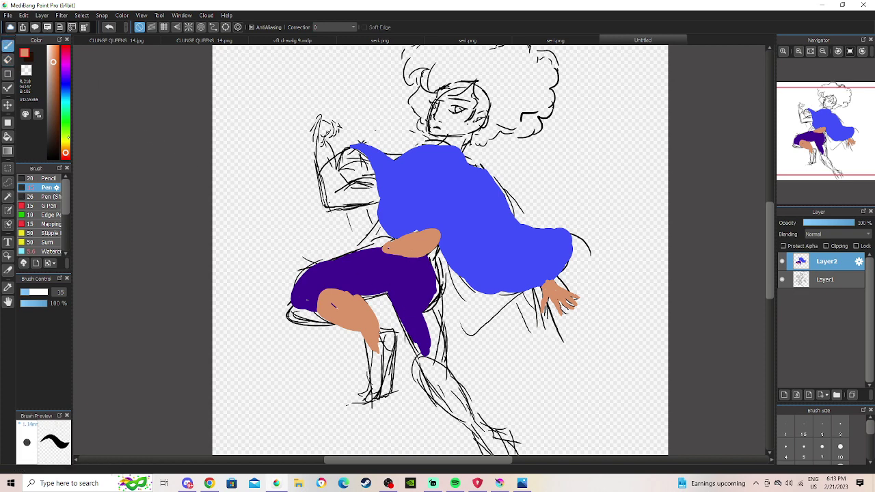
Sample the cape's bright blue, paint over the waist patch's outer end and extend the blue around the raised arm's shoulder.
left_click(7, 287)
left_click(440, 190)
key("b")
left_click_drag(433, 226, 444, 244)
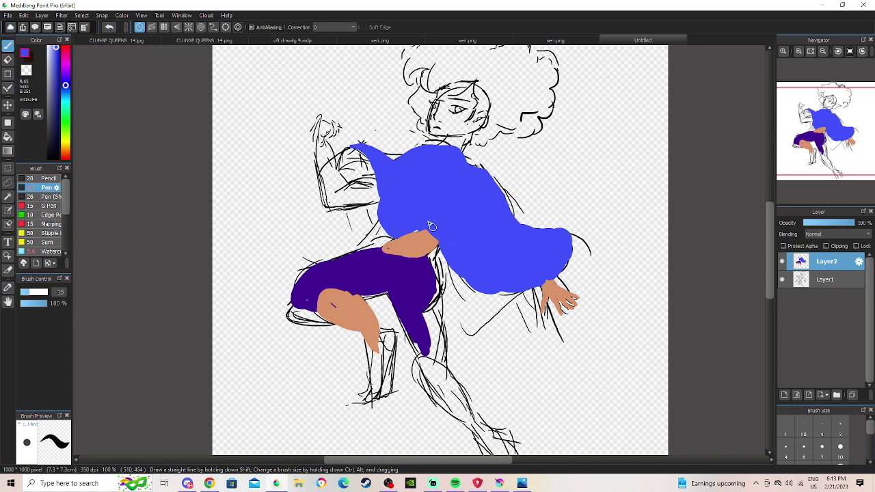
mouse_move(371, 153)
left_mouse_down()
mouse_move(343, 149)
mouse_move(384, 158)
mouse_move(343, 151)
mouse_move(348, 144)
mouse_move(344, 163)
mouse_move(363, 149)
left_mouse_up()
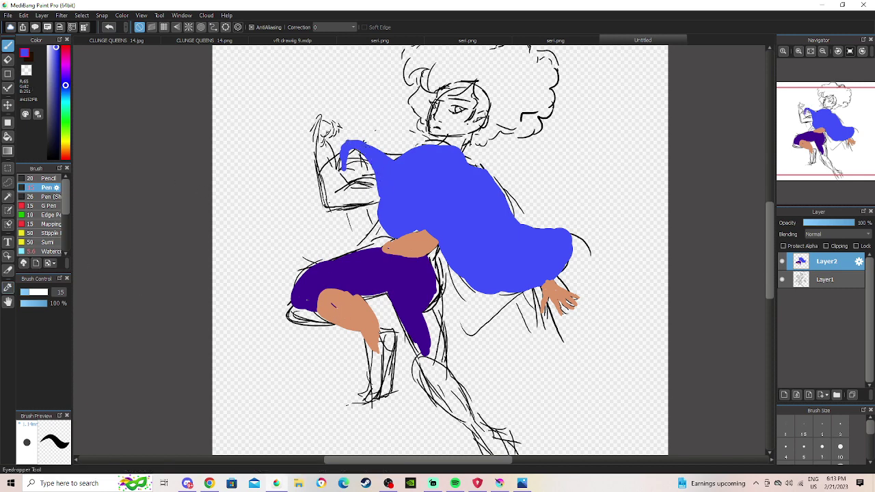
Extend the sampled dark purple down the straight leg past the knee and along the bent thigh's underside at brush size 18.
left_click(8, 287)
left_click(359, 266)
key("b")
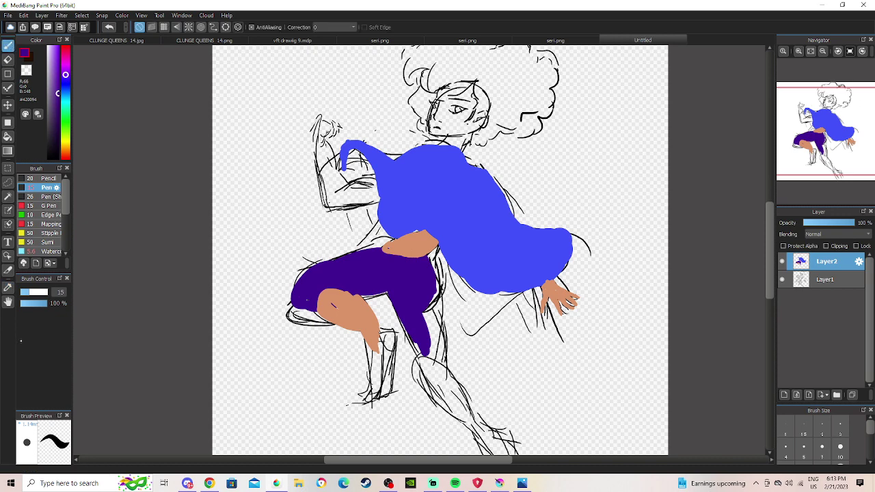
left_click_drag(28, 292, 30, 293)
mouse_move(422, 327)
left_mouse_down()
mouse_move(426, 310)
mouse_move(418, 309)
mouse_move(445, 335)
mouse_move(417, 323)
mouse_move(431, 323)
mouse_move(443, 352)
mouse_move(441, 381)
mouse_move(421, 321)
mouse_move(432, 395)
mouse_move(434, 366)
mouse_move(453, 386)
mouse_move(424, 372)
mouse_move(418, 359)
mouse_move(420, 381)
mouse_move(435, 387)
left_mouse_up()
mouse_move(432, 320)
left_mouse_down()
mouse_move(440, 351)
mouse_move(439, 308)
mouse_move(441, 371)
left_mouse_up()
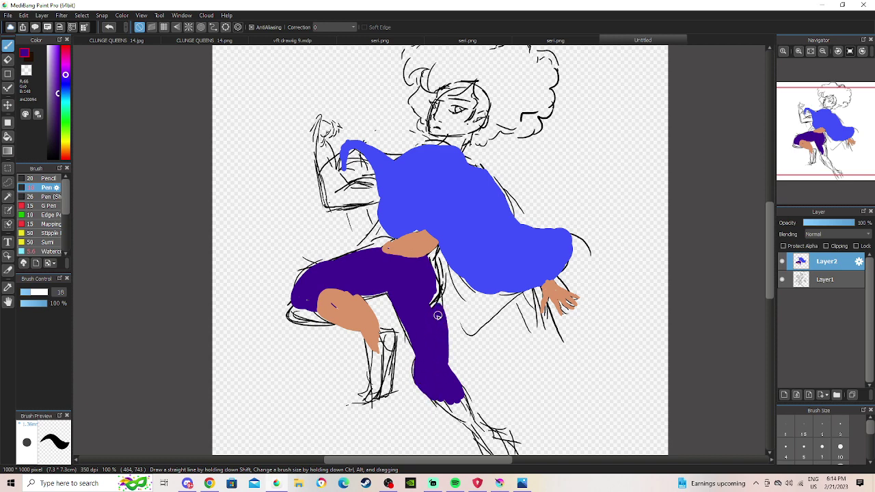
left_click_drag(432, 277, 430, 297)
mouse_move(340, 287)
left_mouse_down()
mouse_move(363, 289)
mouse_move(330, 299)
mouse_move(375, 294)
left_mouse_up()
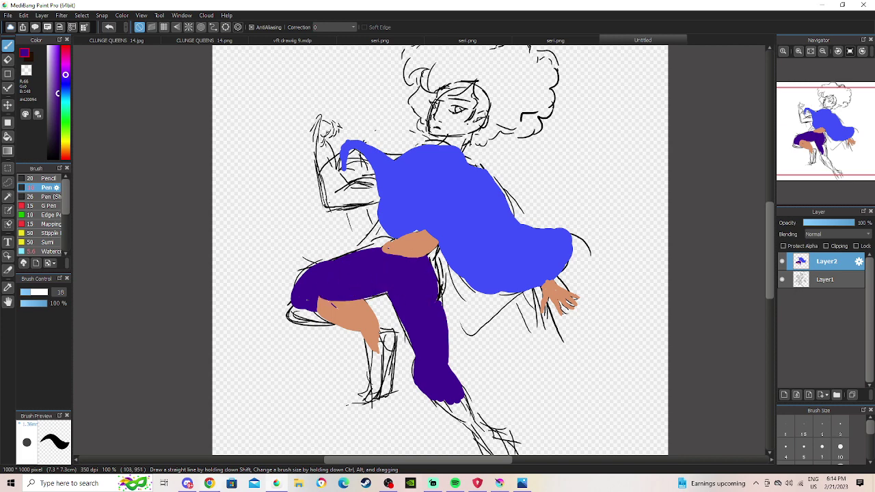
Check SoundCloud in the browser and the Spotify player, and return to the drawing in MediBang Paint Pro.
left_click(215, 483)
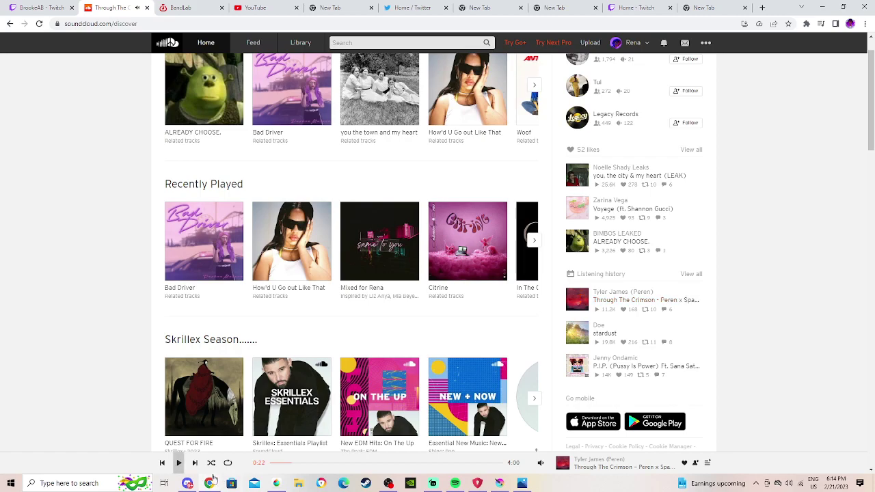
left_click(209, 482)
mouse_move(455, 482)
left_click(441, 465)
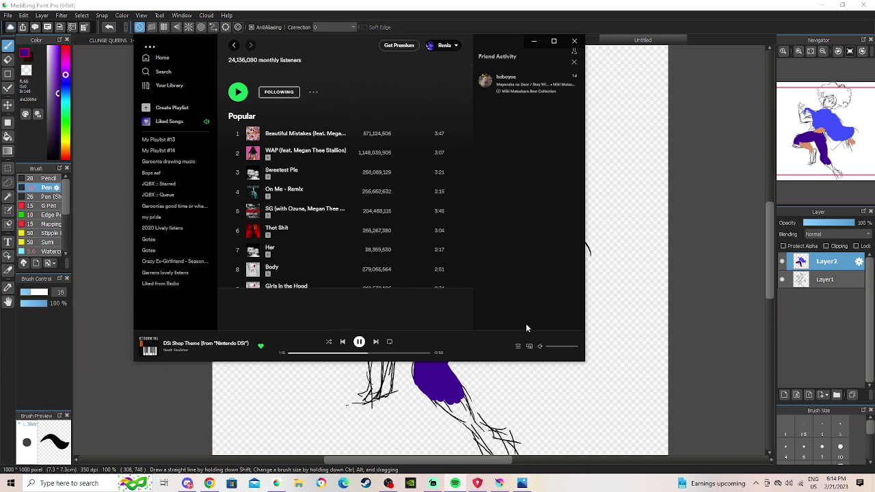
left_click(537, 349)
left_click(503, 363)
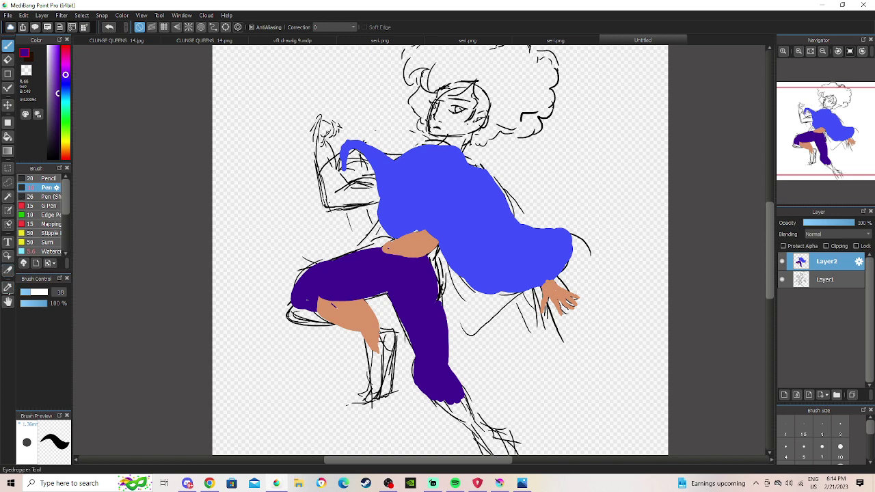
Paint a long dark blue (0, 14, 158) shadow down the middle of the cape at brush size 21.
left_click(8, 287)
left_click(407, 224)
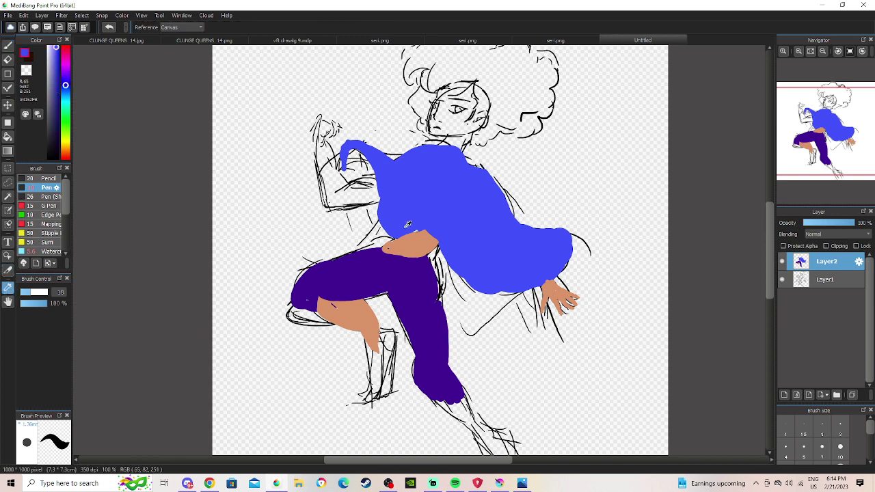
left_click(7, 44)
left_click(57, 88)
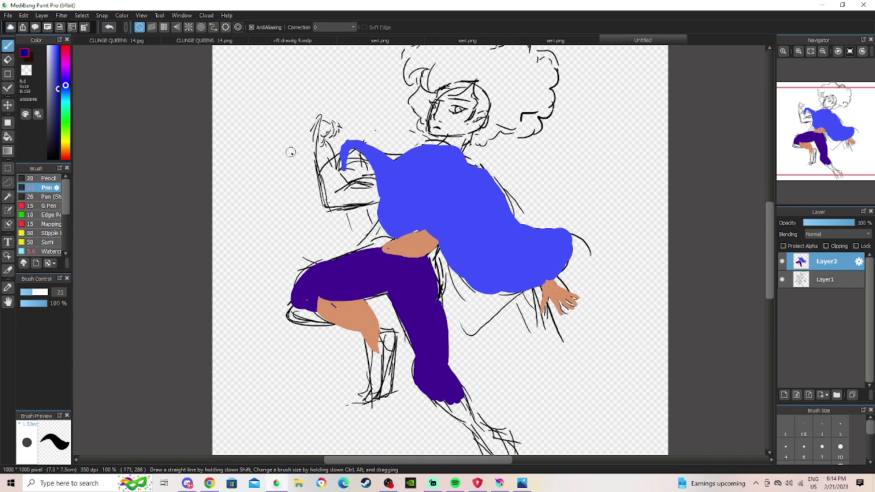
mouse_move(468, 192)
left_mouse_down()
mouse_move(472, 268)
mouse_move(487, 276)
mouse_move(463, 200)
mouse_move(499, 277)
mouse_move(512, 275)
mouse_move(513, 261)
left_mouse_up()
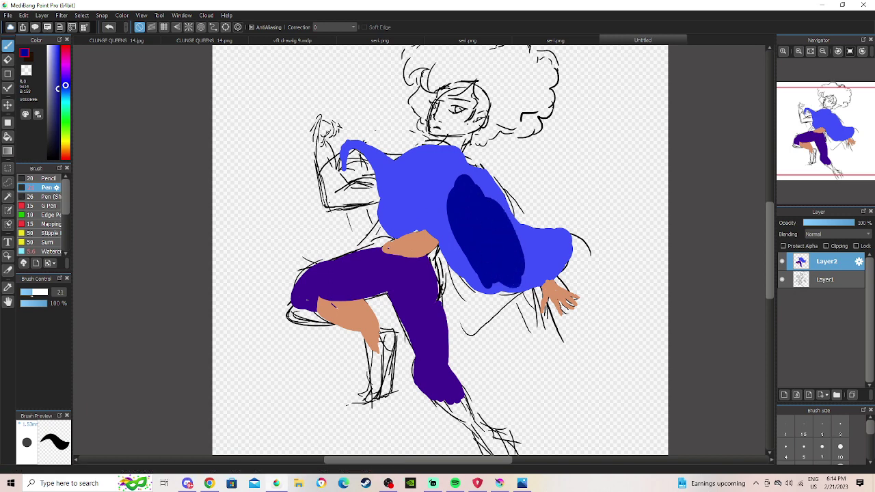
Soften the cape shadow's edges with the sampled bright blue at brush size 37 and 39% opacity.
left_click(7, 270)
left_click(8, 287)
left_click(392, 198)
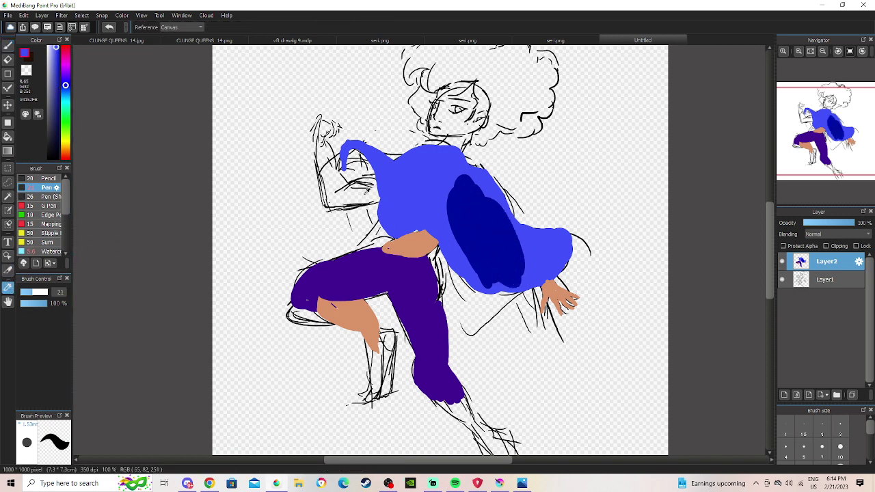
left_click(7, 45)
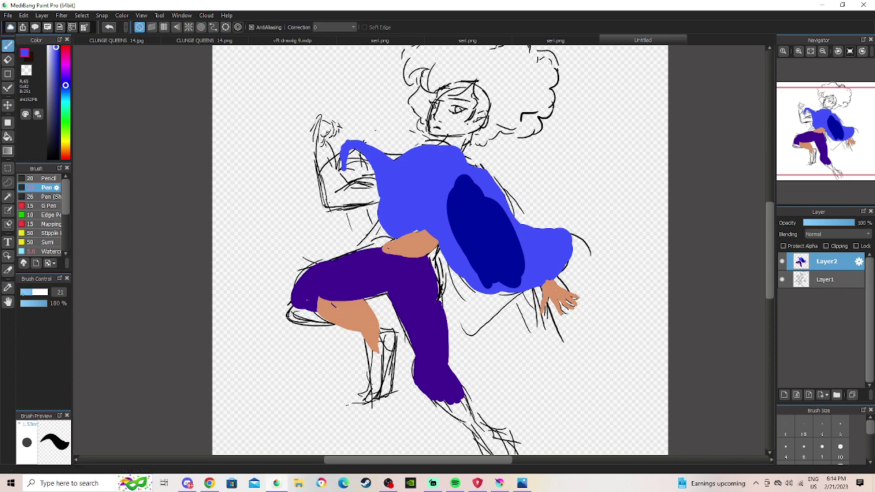
left_click_drag(34, 292, 31, 303)
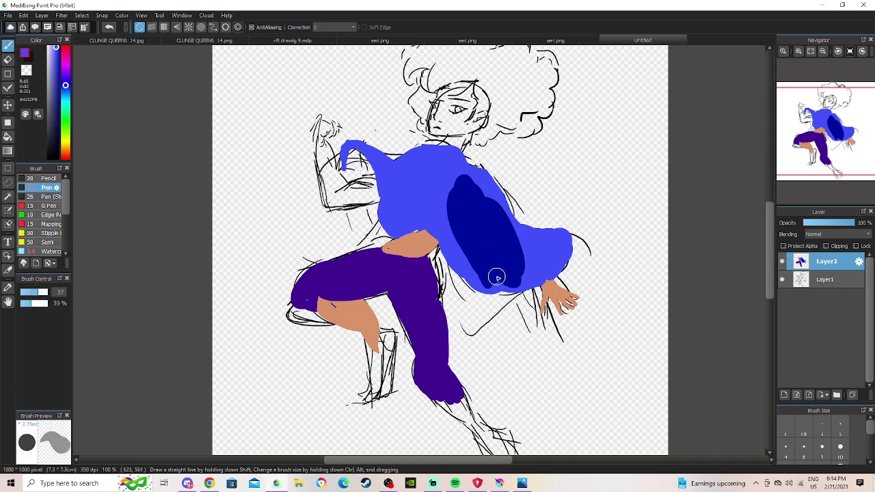
left_click_drag(453, 190, 466, 257)
mouse_move(453, 194)
left_mouse_down()
mouse_move(468, 250)
mouse_move(490, 280)
left_mouse_up()
mouse_move(489, 192)
left_mouse_down()
mouse_move(510, 229)
mouse_move(486, 182)
mouse_move(520, 256)
mouse_move(501, 213)
mouse_move(528, 253)
left_mouse_up()
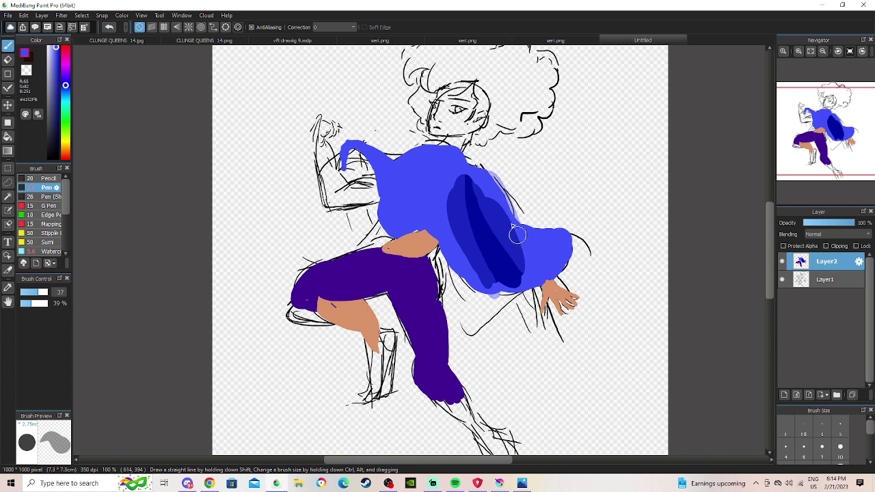
mouse_move(474, 179)
left_mouse_down()
mouse_move(513, 251)
mouse_move(531, 259)
mouse_move(491, 188)
left_mouse_up()
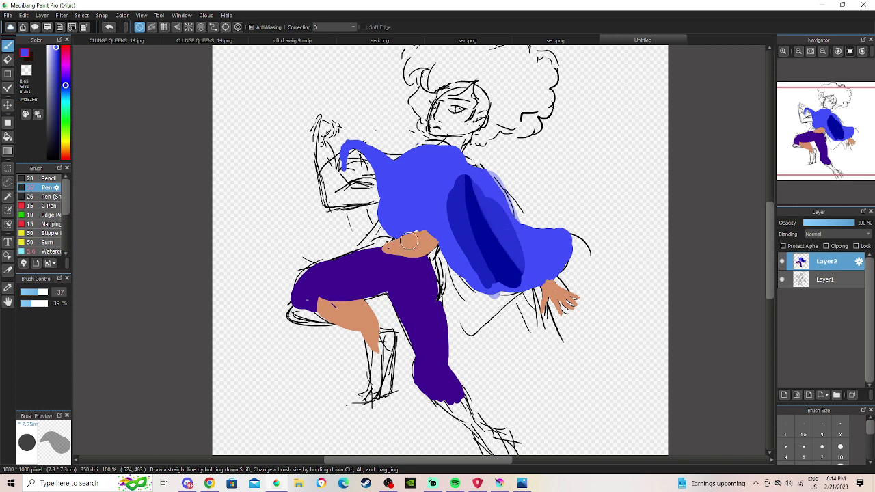
Paint a second shadow on the cape over the chest in the sampled dark blue (25, 40, 194) at brush size 22 and 100% opacity.
left_click(7, 287)
left_click(456, 215)
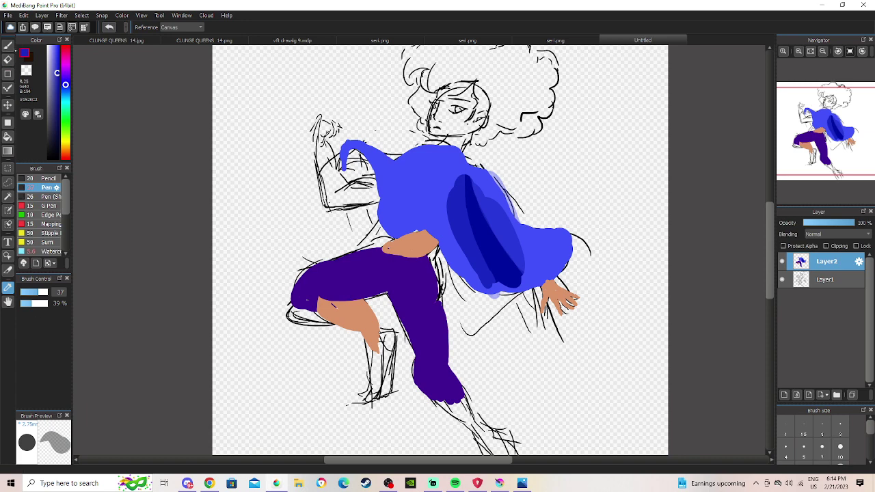
left_click(8, 45)
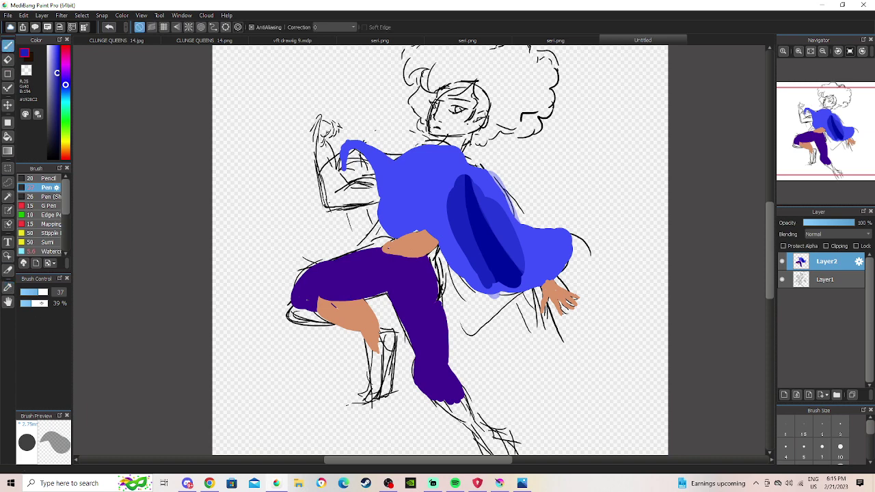
left_click(47, 302)
left_click_drag(24, 293, 32, 292)
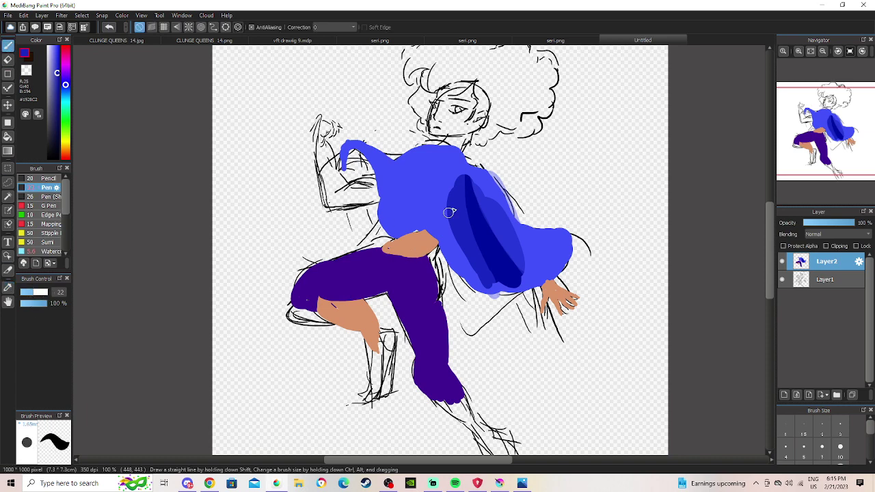
mouse_move(399, 180)
left_mouse_down()
mouse_move(418, 164)
mouse_move(416, 180)
mouse_move(404, 171)
mouse_move(390, 179)
mouse_move(409, 205)
mouse_move(401, 220)
mouse_move(434, 167)
mouse_move(421, 177)
left_mouse_up()
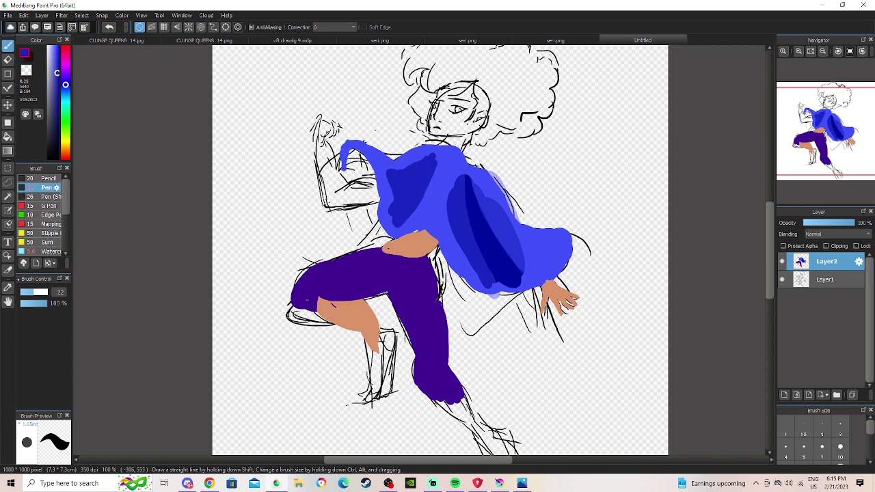
Soften the edges of the chest shadow with the same blue at 54% opacity.
left_click(36, 302)
mouse_move(408, 213)
left_mouse_down()
mouse_move(441, 164)
mouse_move(418, 208)
left_mouse_up()
mouse_move(414, 158)
left_mouse_down()
mouse_move(386, 171)
mouse_move(426, 149)
mouse_move(406, 198)
left_mouse_up()
Sample the waist's skin tone (218, 147, 105), set the brush to size 19 and 100% opacity, and try painting the raised arm.
left_click(8, 287)
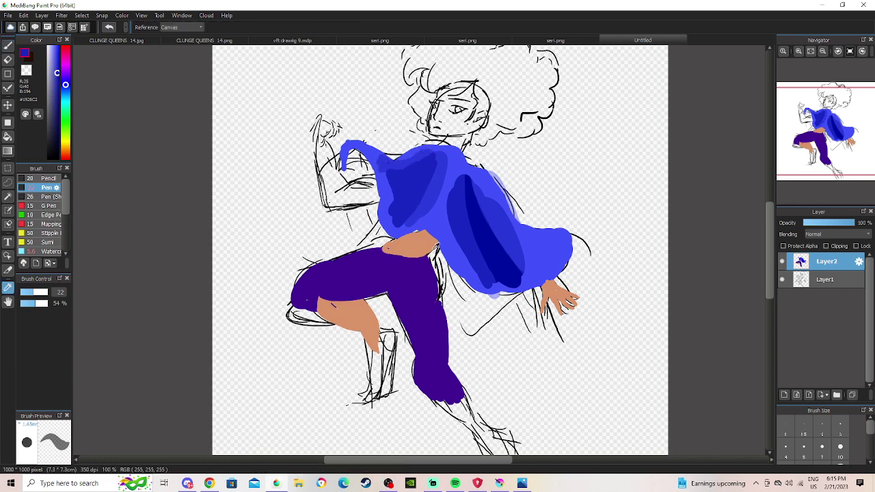
left_click(426, 233)
left_click(8, 45)
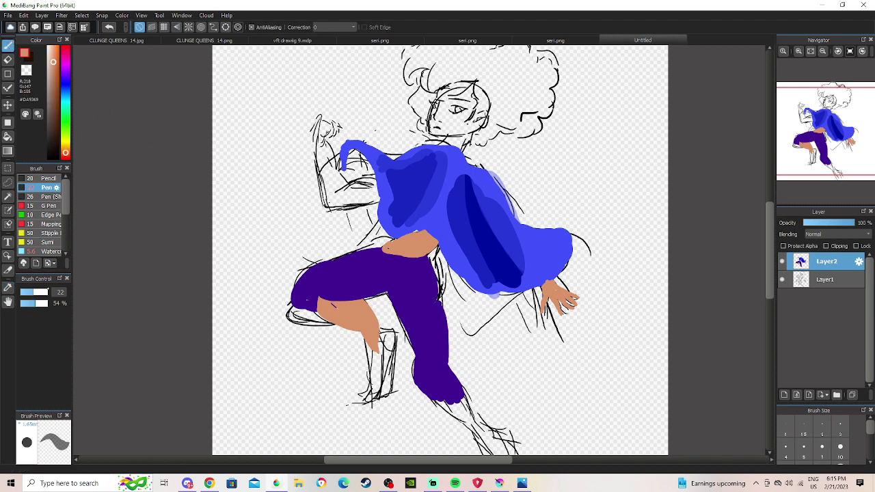
left_click_drag(45, 302, 31, 293)
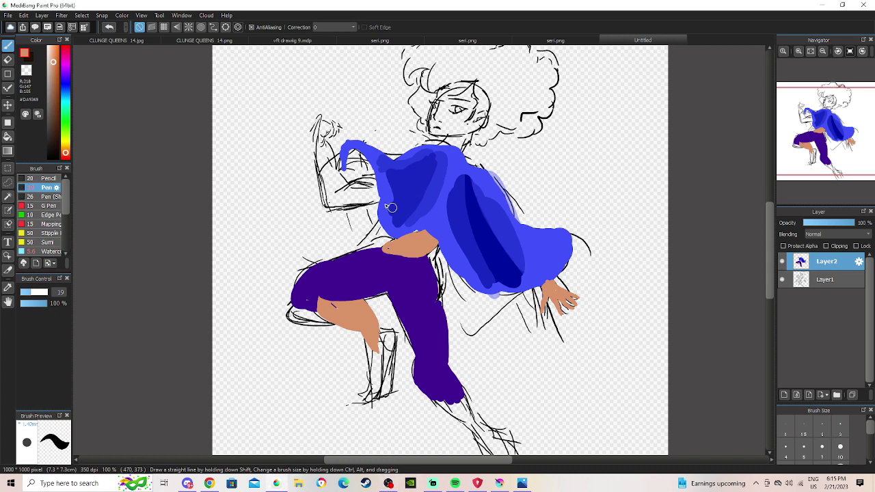
mouse_move(372, 186)
left_mouse_down()
mouse_move(357, 194)
mouse_move(366, 198)
mouse_move(337, 201)
left_mouse_up()
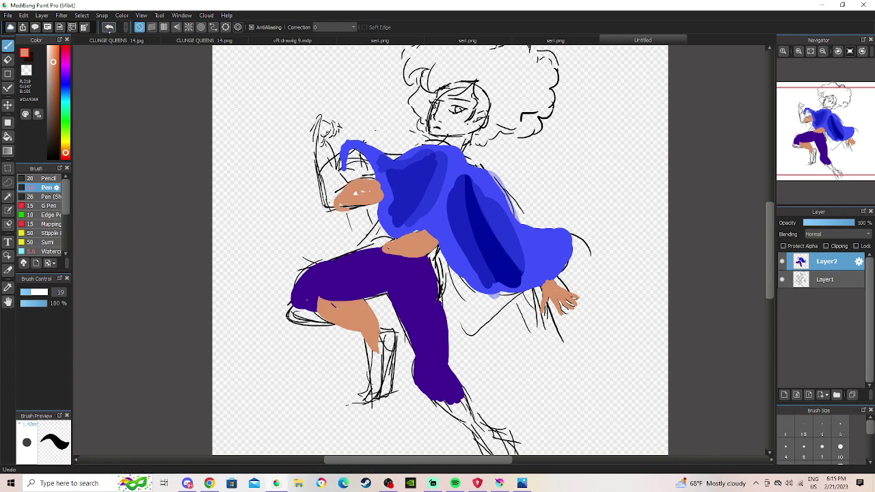
left_click(109, 26)
Paint the face and neck in the skin tone, leaving the near eye unpainted.
left_click_drag(448, 118, 446, 106)
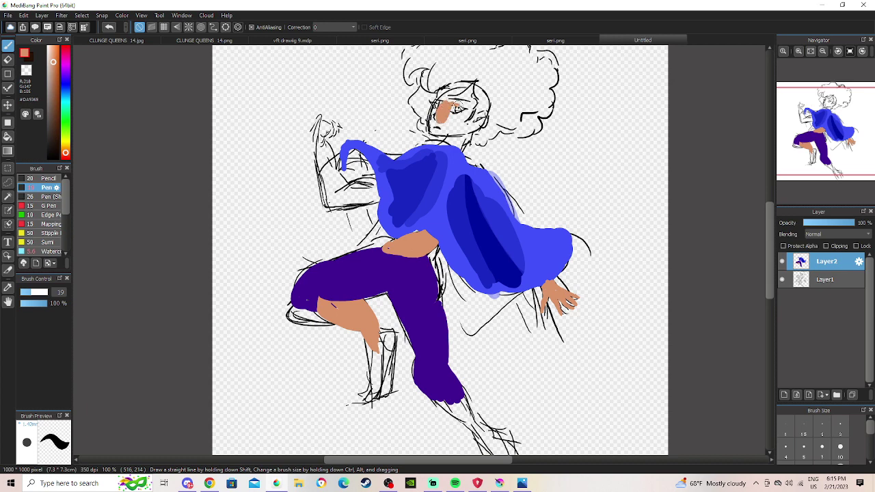
left_click_drag(459, 104, 462, 104)
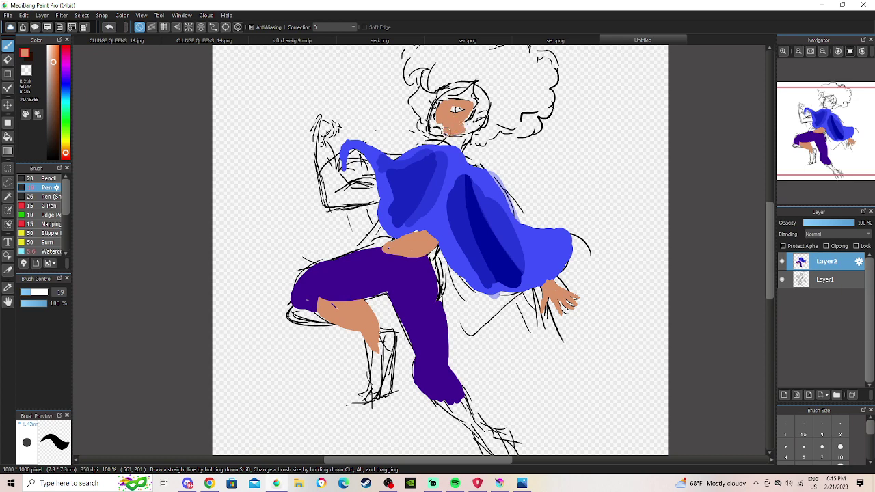
left_click_drag(455, 127, 459, 94)
left_click(109, 27)
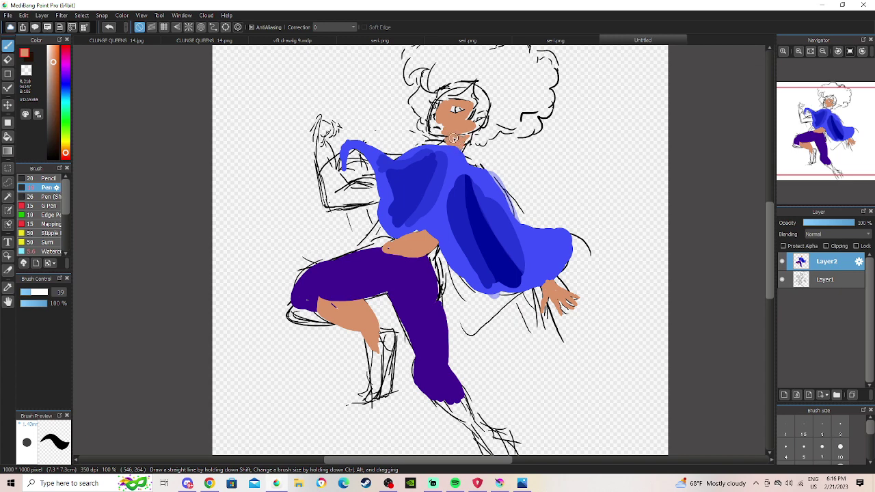
key("e")
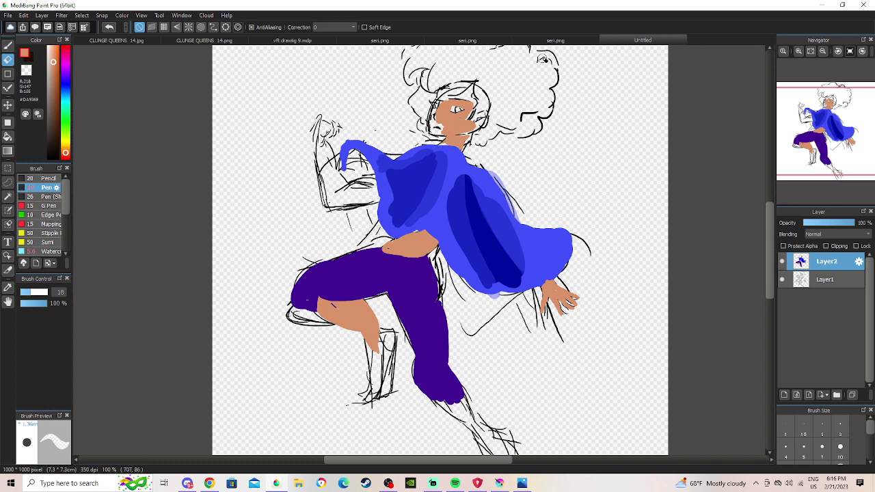
key("b")
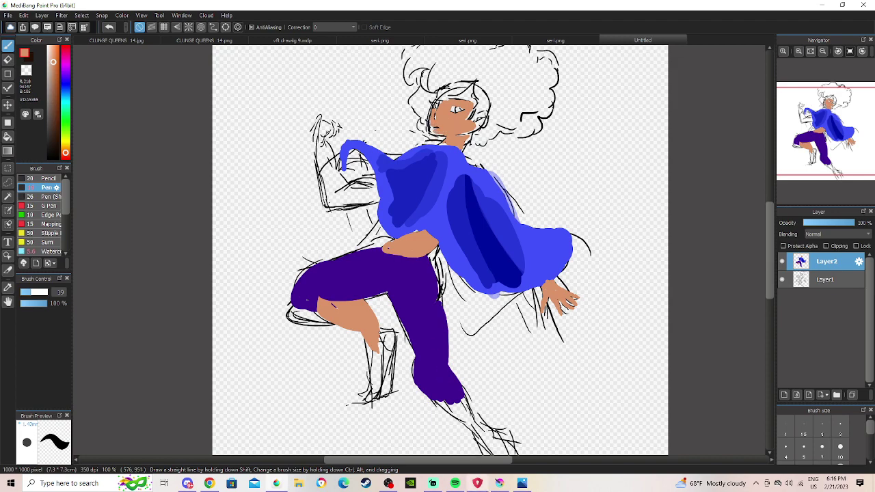
Switch to Spotify, play Sweetest Pie, and return to the drawing in MediBang Paint Pro.
left_click(454, 483)
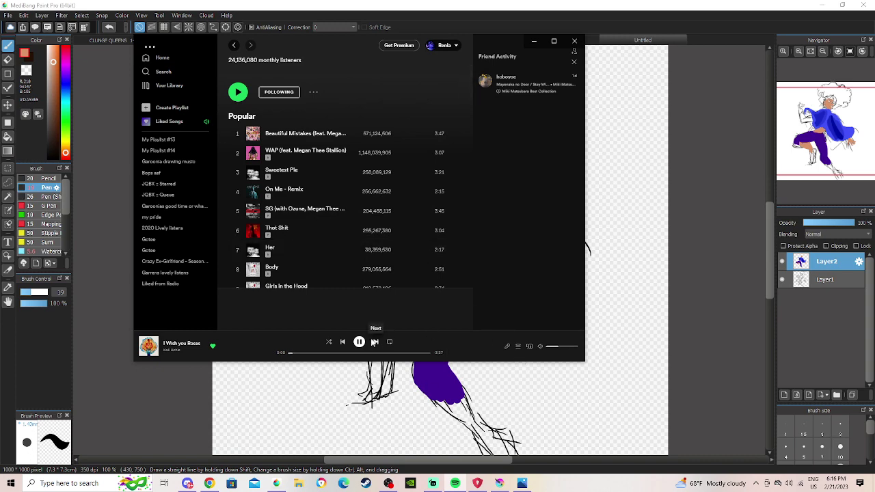
left_click(238, 176)
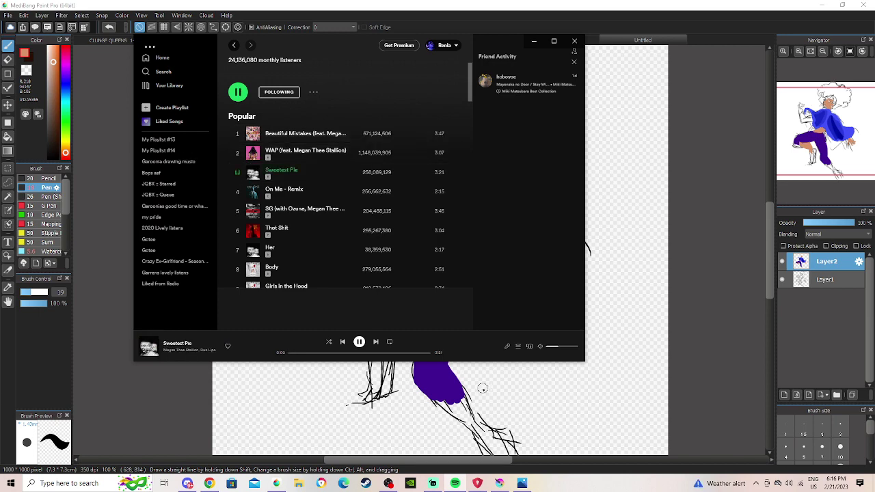
left_click(501, 367)
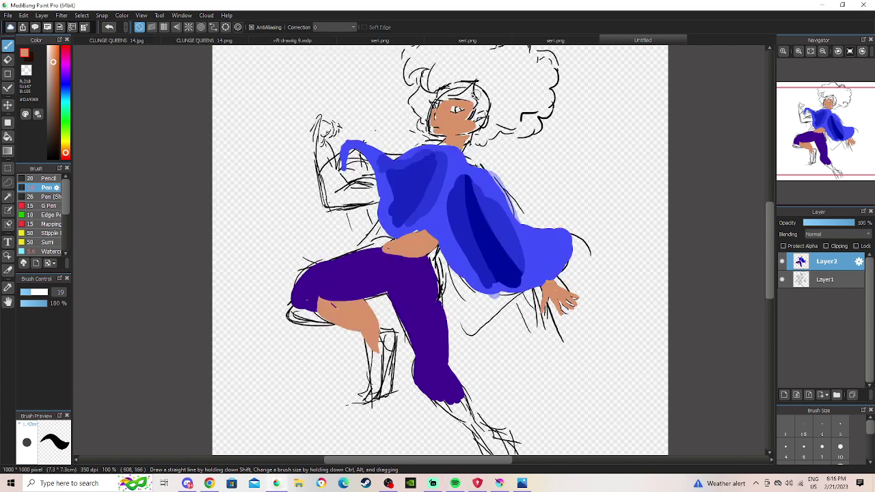
Extend the skin tone over the forehead and paint the near eye's white in pure white (255, 255, 255).
left_click_drag(444, 94, 462, 97)
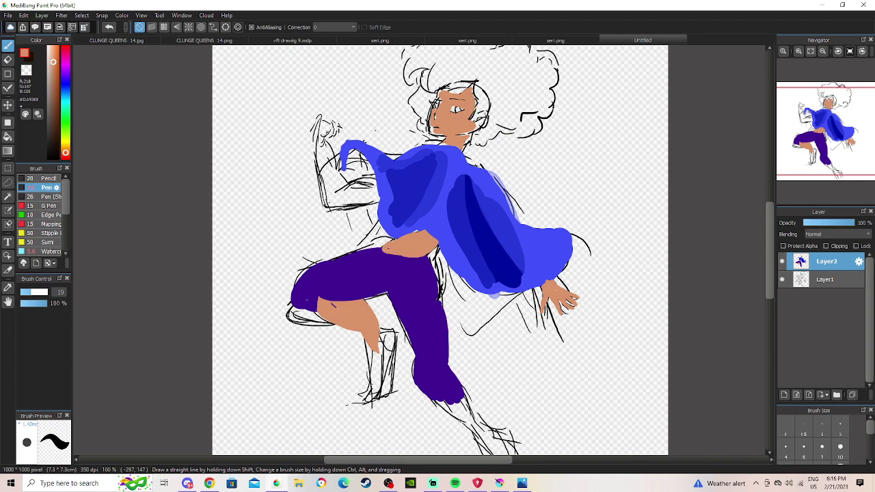
left_click(798, 51)
left_click(798, 51)
left_click_drag(817, 105, 825, 112)
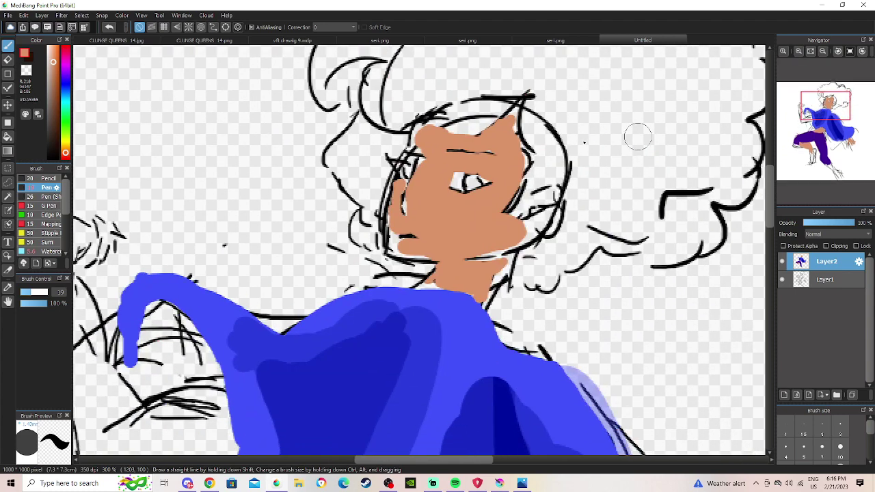
left_click(8, 60)
left_click(48, 47)
left_click(8, 46)
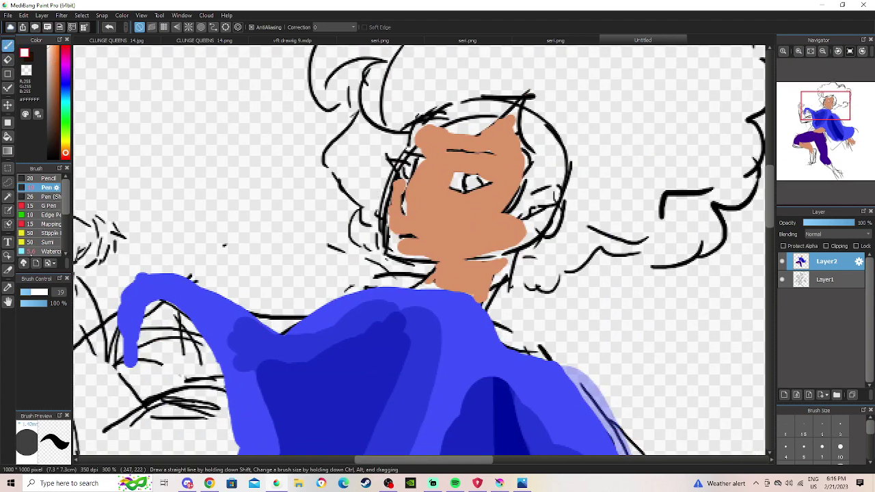
left_click_drag(24, 292, 28, 292)
mouse_move(452, 179)
left_mouse_down()
mouse_move(488, 181)
mouse_move(468, 186)
left_mouse_up()
Paint both irises dark brown (74, 28, 0) at brush size 6.7 and touch up the far eye with white and the sampled brown.
left_click(25, 292)
left_click(57, 126)
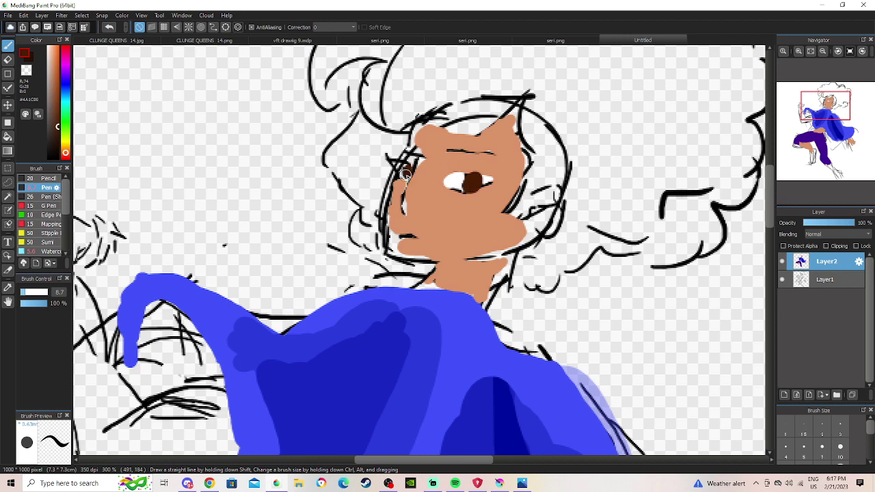
left_click(48, 46)
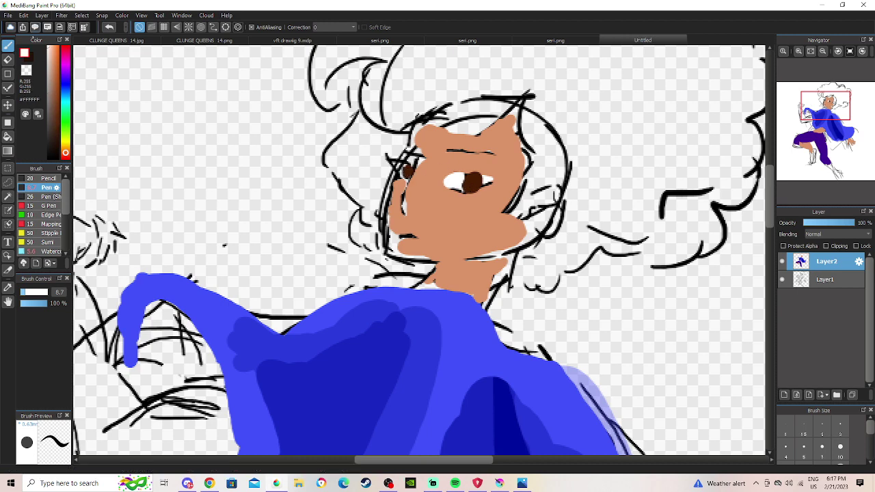
left_click_drag(398, 166, 396, 183)
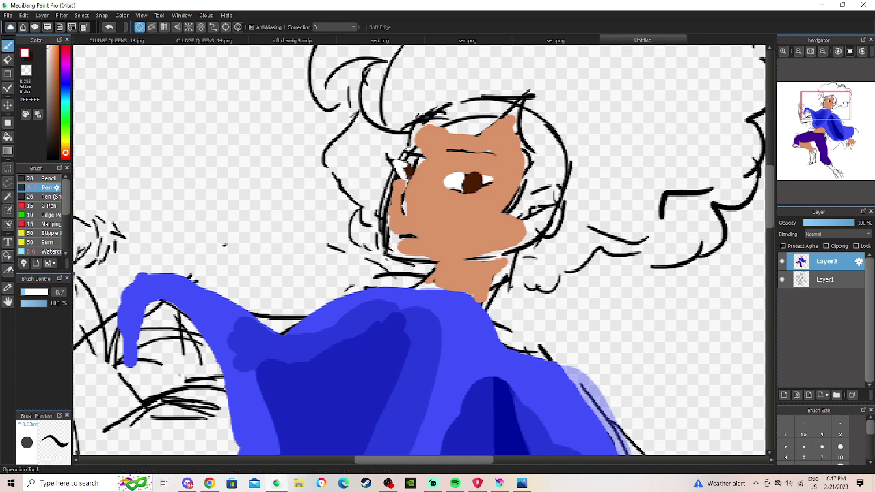
left_click(7, 287)
left_click(471, 184)
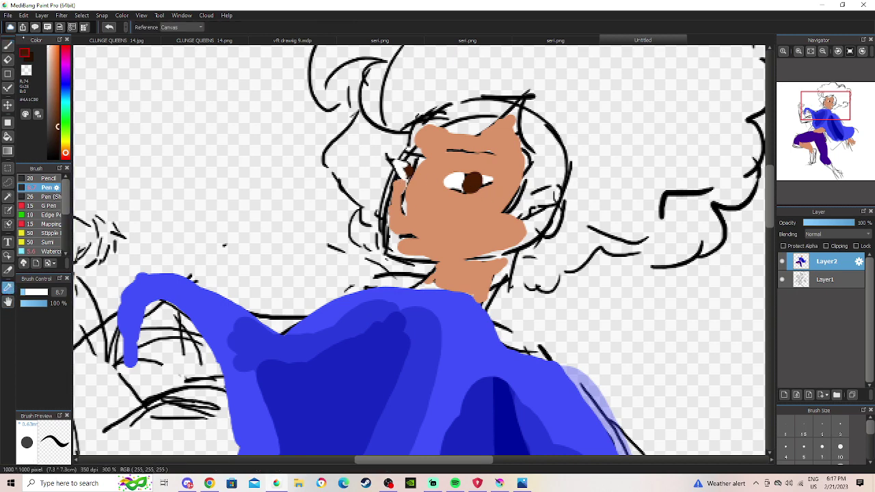
key("b")
left_click_drag(409, 168, 405, 171)
Erase the paint along the near eye's upper lid and outer corner with the eraser at size 6.4.
left_click(58, 159)
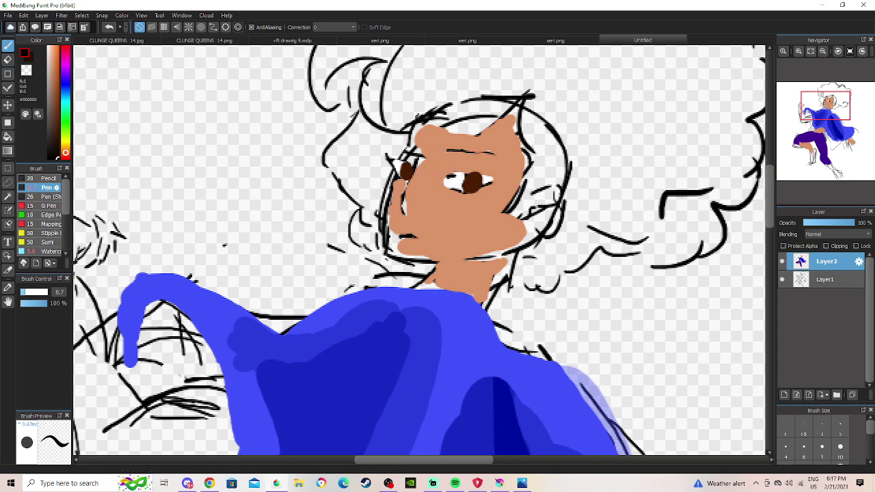
key("e")
left_click_drag(27, 292, 24, 292)
left_click_drag(446, 172, 486, 177)
left_click(109, 27)
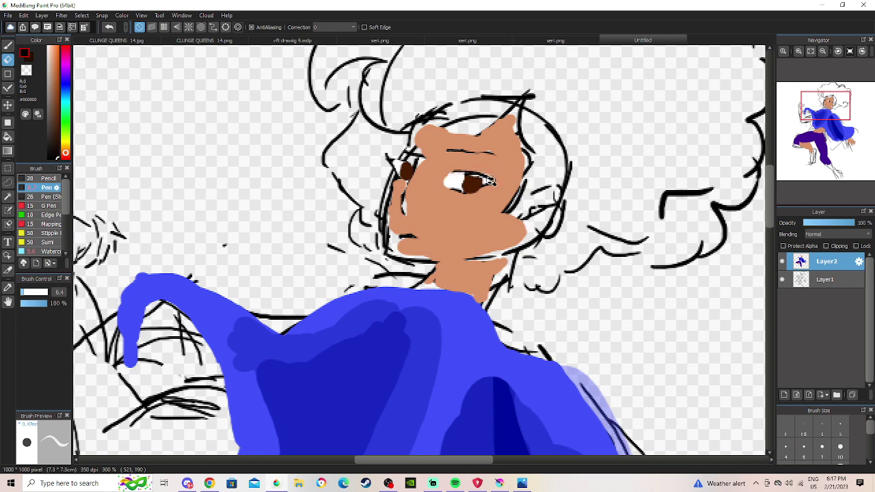
key("p")
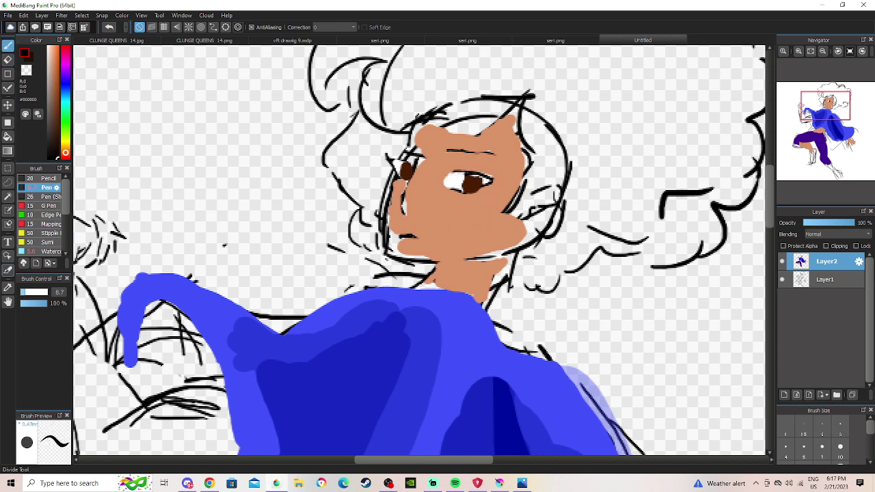
Touch up the near eye's iris with the sampled dark brown (74, 28, 0).
left_click(8, 288)
left_click(482, 181)
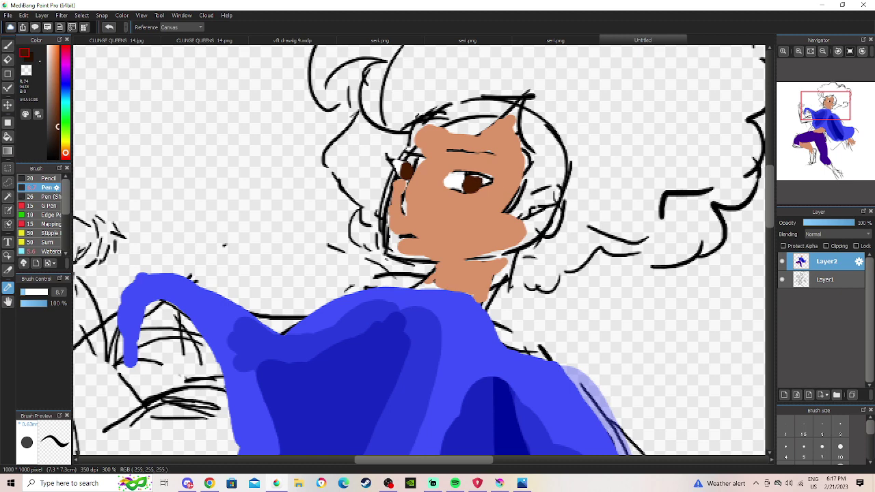
key("p")
left_click_drag(475, 180, 472, 180)
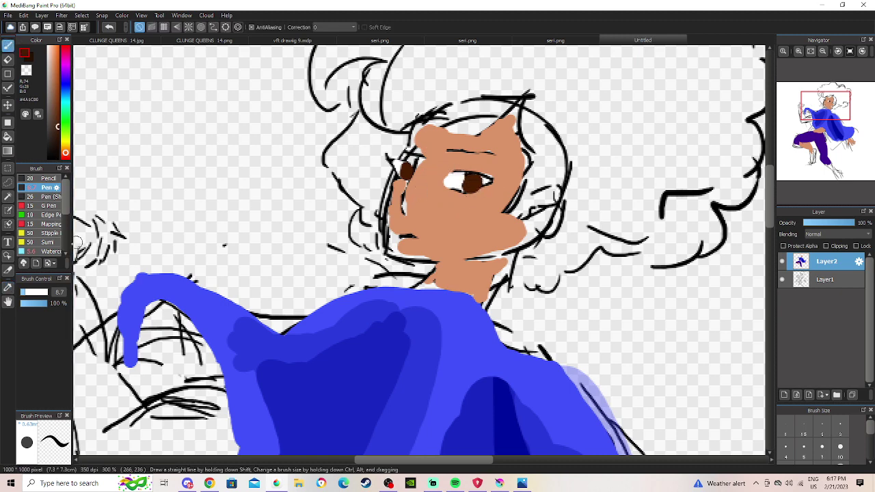
Fill the rest of the forehead up to the hairline with the sampled skin tone (218, 147, 105) at brush size 6.7.
key("i")
left_click(462, 205)
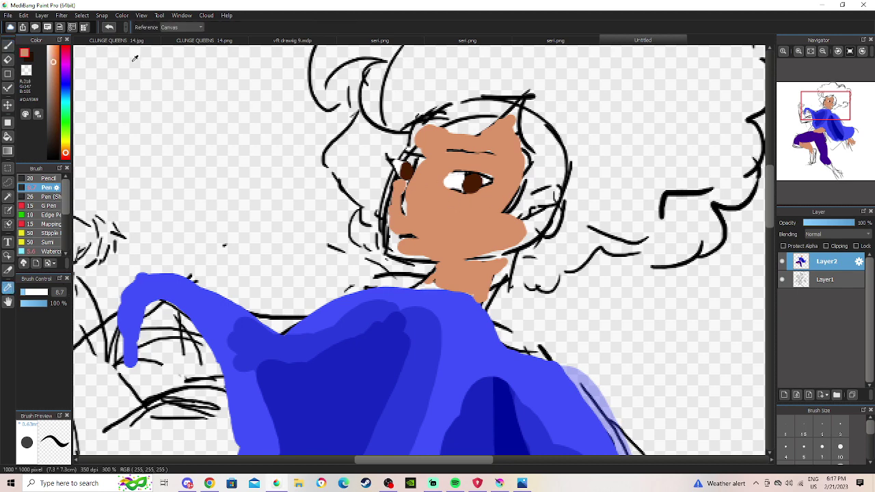
key("p")
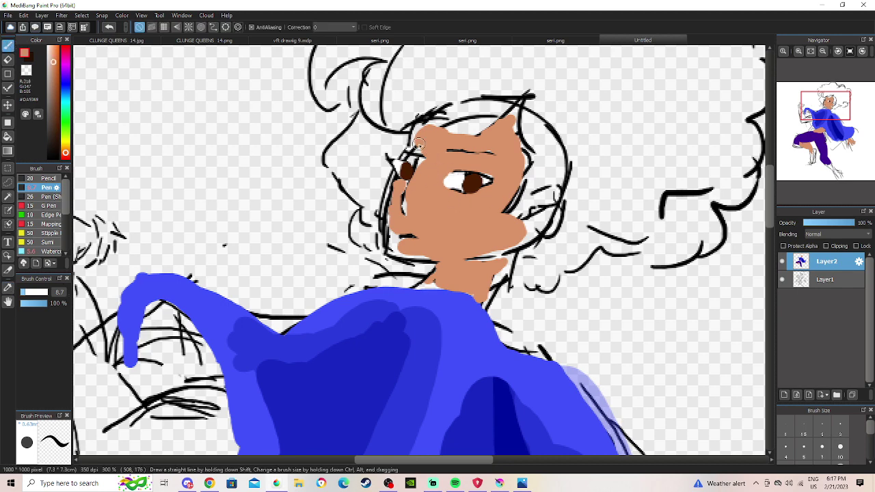
mouse_move(424, 147)
left_mouse_down()
mouse_move(507, 101)
mouse_move(557, 160)
mouse_move(517, 121)
left_mouse_up()
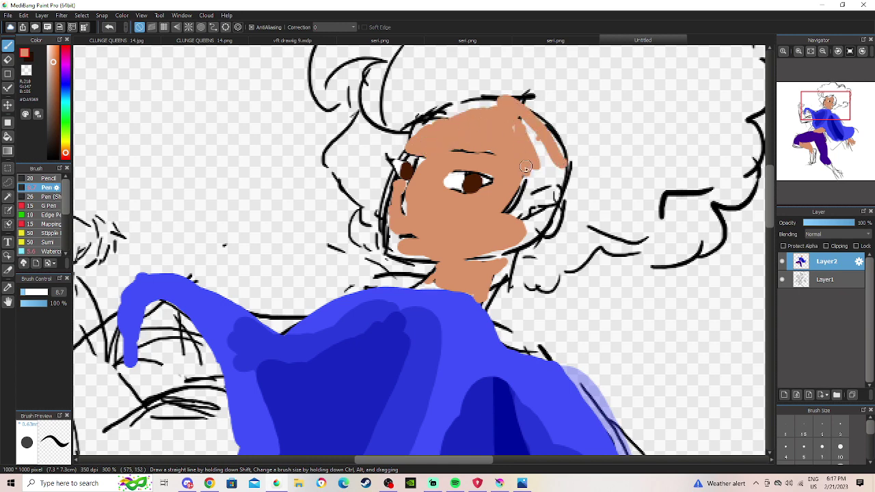
Erase the excess skin tone beyond the hairline and around the temple with the eraser at size 14.9.
key("e")
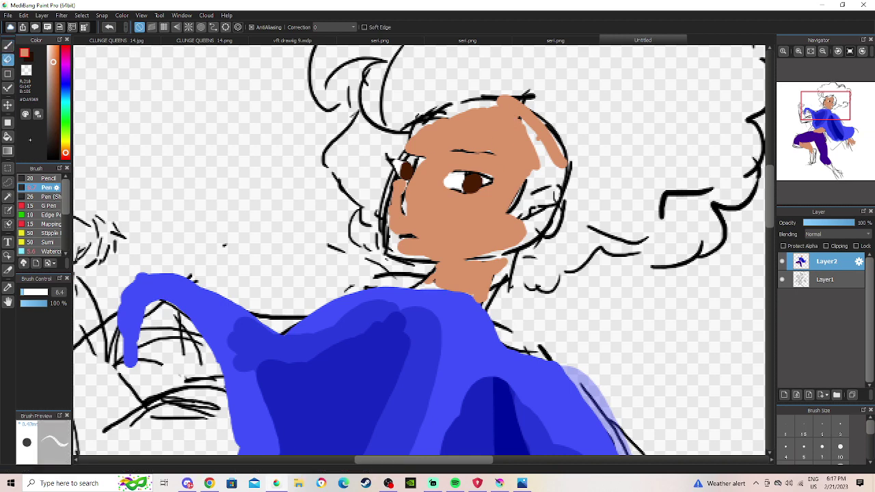
left_click(29, 292)
mouse_move(561, 138)
left_mouse_down()
mouse_move(536, 118)
mouse_move(560, 160)
left_mouse_up()
mouse_move(509, 92)
left_mouse_down()
mouse_move(526, 109)
mouse_move(540, 161)
mouse_move(507, 101)
mouse_move(553, 194)
left_mouse_up()
mouse_move(500, 87)
left_mouse_down()
mouse_move(497, 100)
mouse_move(488, 97)
left_mouse_up()
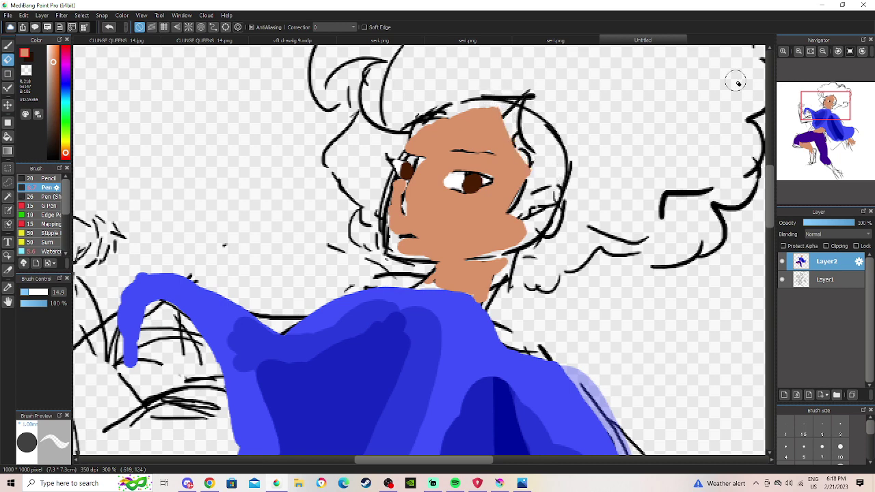
Block in the hair over the crown and behind the head in dark brown (63, 28, 0), using brush size 47 and 23 for the curls.
left_click(823, 52)
left_click_drag(829, 114, 829, 110)
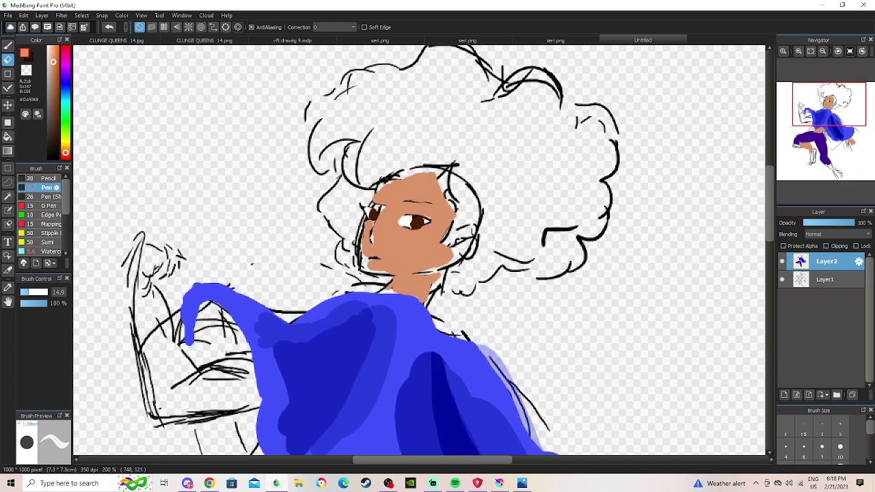
right_click(418, 223)
left_click(8, 45)
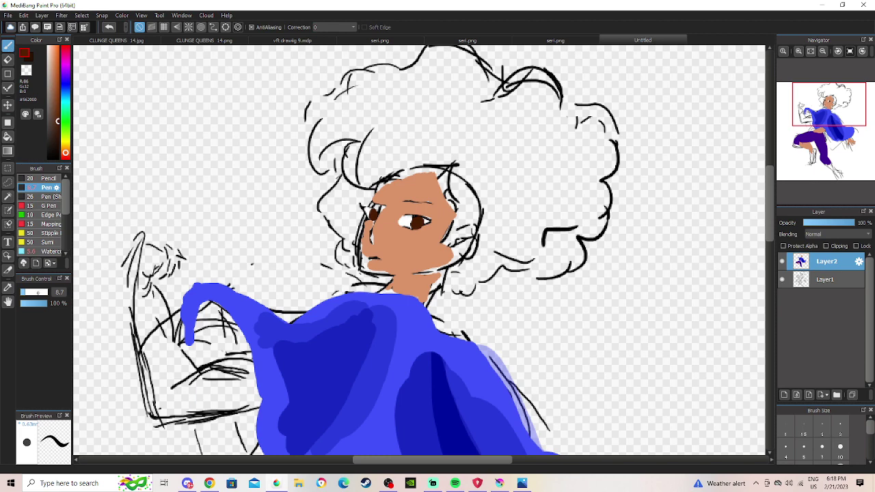
left_click(41, 293)
mouse_move(66, 146)
left_mouse_down()
mouse_move(66, 157)
mouse_move(57, 131)
left_mouse_up()
mouse_move(396, 103)
left_mouse_down()
mouse_move(442, 101)
mouse_move(429, 106)
mouse_move(433, 89)
mouse_move(434, 102)
mouse_move(387, 110)
mouse_move(393, 120)
mouse_move(390, 112)
mouse_move(352, 164)
mouse_move(363, 164)
mouse_move(356, 150)
mouse_move(358, 165)
mouse_move(386, 125)
mouse_move(453, 114)
mouse_move(435, 84)
mouse_move(442, 78)
mouse_move(438, 146)
mouse_move(345, 172)
mouse_move(363, 164)
mouse_move(345, 193)
mouse_move(356, 173)
mouse_move(365, 176)
mouse_move(350, 190)
mouse_move(372, 212)
left_mouse_up()
left_click(387, 486)
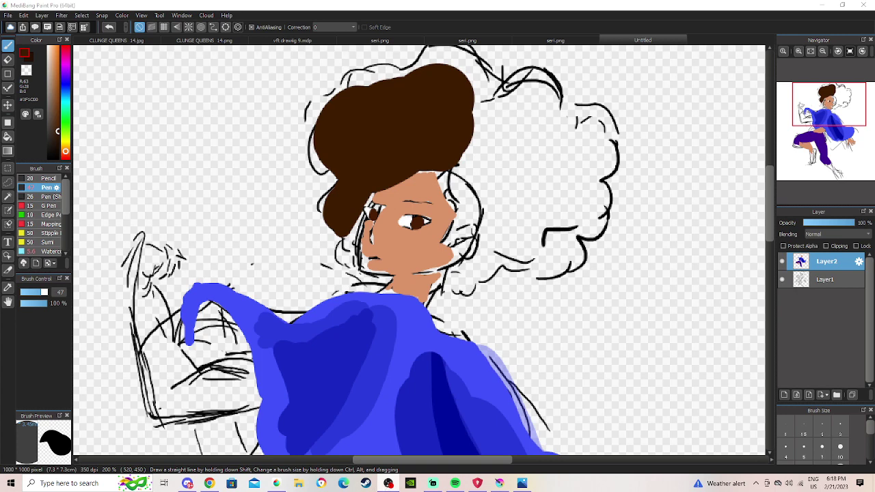
mouse_move(445, 141)
left_mouse_down()
mouse_move(466, 143)
mouse_move(457, 157)
mouse_move(470, 162)
mouse_move(480, 140)
mouse_move(503, 139)
mouse_move(496, 151)
mouse_move(506, 143)
mouse_move(524, 177)
mouse_move(561, 200)
mouse_move(516, 212)
mouse_move(524, 207)
mouse_move(514, 205)
mouse_move(541, 205)
mouse_move(538, 197)
mouse_move(533, 230)
mouse_move(550, 224)
mouse_move(540, 185)
left_mouse_up()
left_click_drag(38, 293, 33, 293)
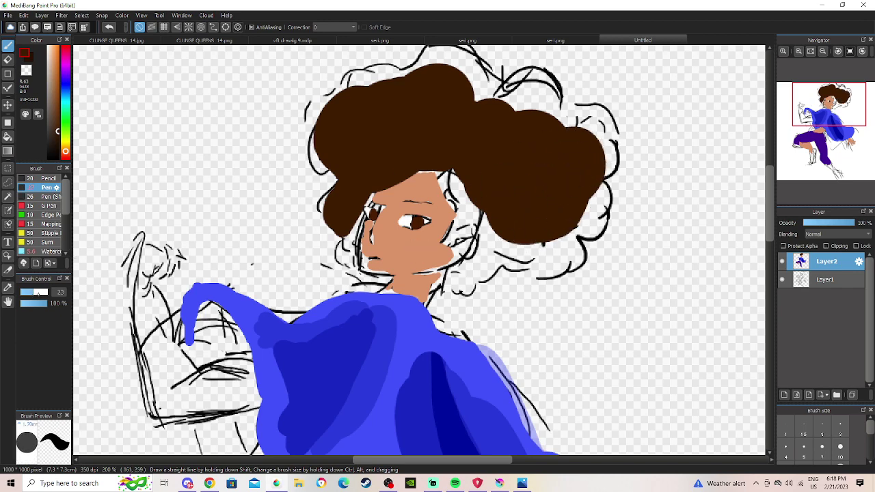
mouse_move(512, 132)
left_mouse_down()
mouse_move(543, 127)
mouse_move(514, 120)
mouse_move(524, 113)
mouse_move(509, 119)
mouse_move(483, 98)
mouse_move(465, 110)
mouse_move(433, 88)
left_mouse_up()
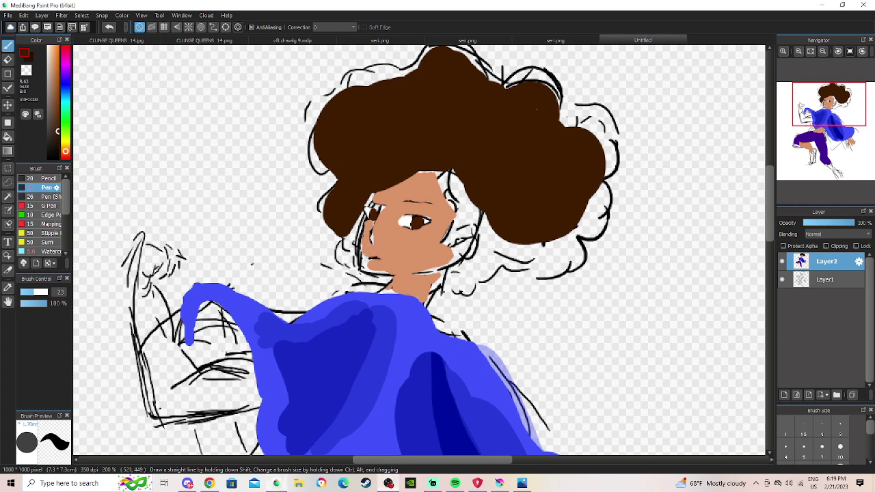
Switch to Streamlabs Desktop, expand the stream chat to check it, and return to MediBang Paint Pro.
left_click(433, 483)
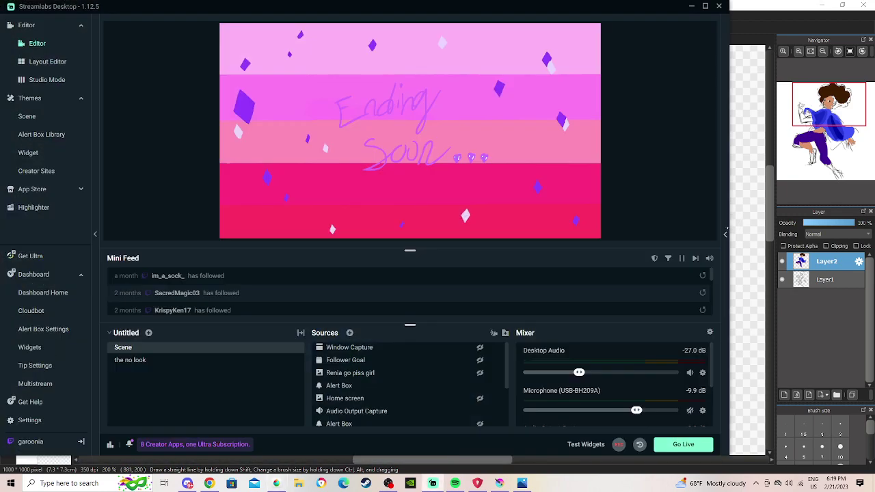
left_click(725, 234)
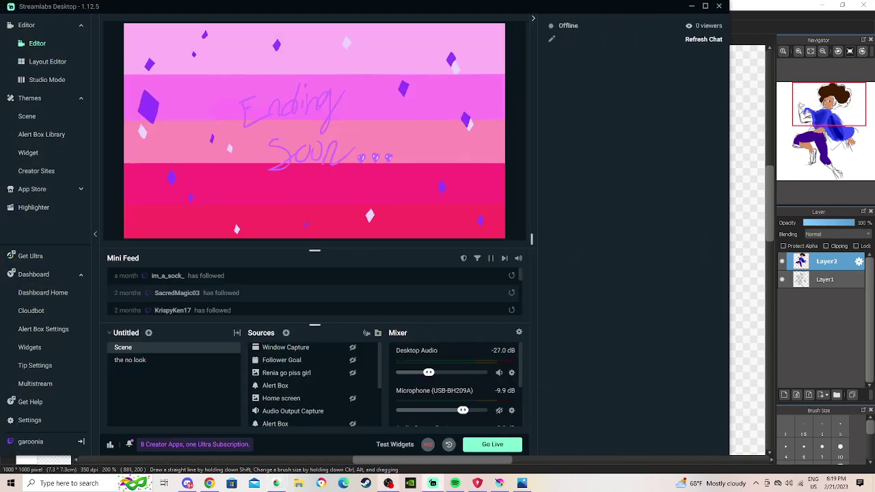
mouse_move(433, 486)
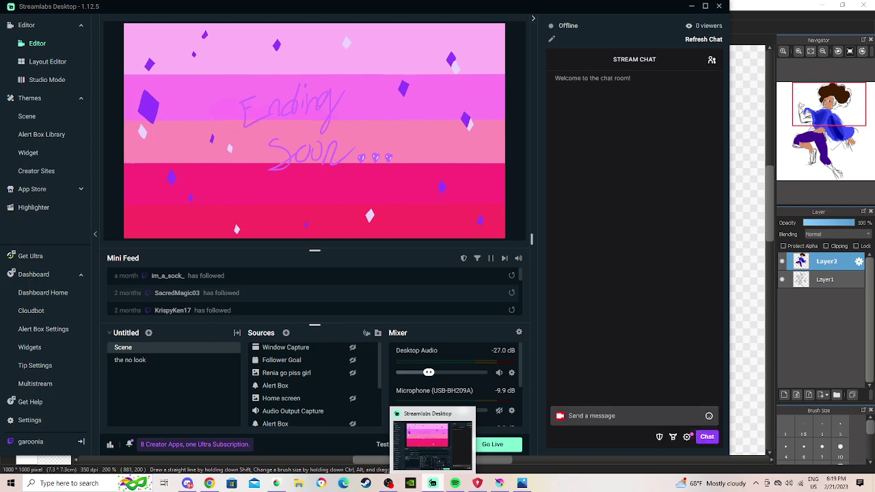
left_click(433, 486)
left_click(433, 486)
left_click(432, 486)
left_click(433, 485)
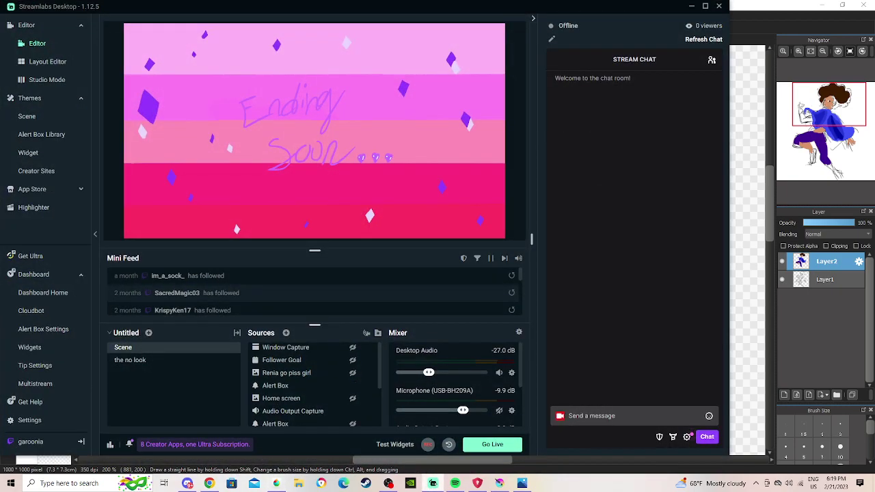
left_click(433, 486)
left_click(433, 486)
left_click(432, 486)
Extend the dark brown hair at brush size 23 with rounded curls around the crown, down behind the ear and beside the far cheek.
mouse_move(515, 241)
left_mouse_down()
mouse_move(511, 181)
mouse_move(500, 220)
mouse_move(449, 182)
mouse_move(459, 162)
mouse_move(502, 174)
mouse_move(470, 170)
mouse_move(517, 157)
mouse_move(431, 80)
mouse_move(371, 106)
mouse_move(389, 75)
mouse_move(403, 89)
mouse_move(396, 84)
mouse_move(392, 109)
mouse_move(439, 71)
mouse_move(416, 79)
mouse_move(462, 95)
mouse_move(396, 161)
mouse_move(350, 181)
mouse_move(342, 155)
mouse_move(321, 163)
mouse_move(370, 177)
left_mouse_up()
mouse_move(469, 205)
left_mouse_down()
mouse_move(458, 236)
mouse_move(457, 192)
mouse_move(447, 203)
left_mouse_up()
mouse_move(561, 147)
left_mouse_down()
mouse_move(580, 128)
mouse_move(574, 137)
mouse_move(594, 218)
mouse_move(591, 206)
mouse_move(561, 217)
mouse_move(544, 238)
mouse_move(561, 232)
mouse_move(561, 246)
mouse_move(522, 275)
mouse_move(490, 265)
mouse_move(485, 252)
mouse_move(462, 275)
left_mouse_up()
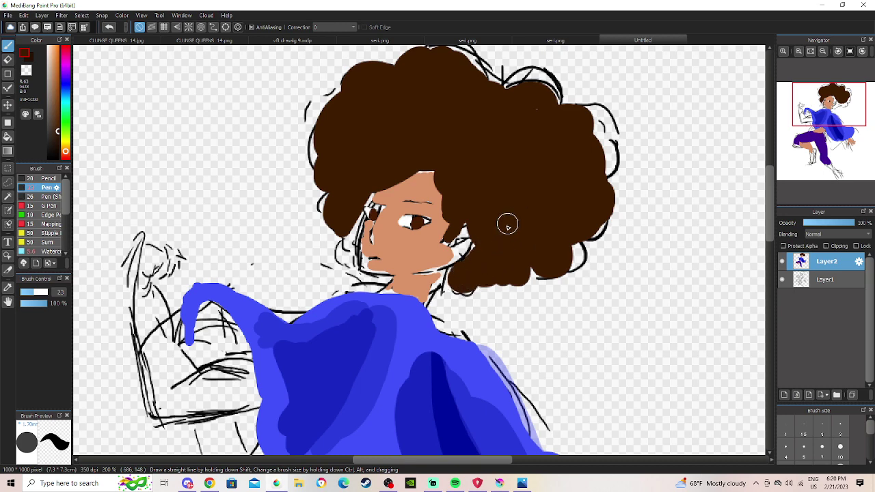
mouse_move(600, 152)
left_mouse_down()
mouse_move(596, 185)
mouse_move(577, 156)
left_mouse_up()
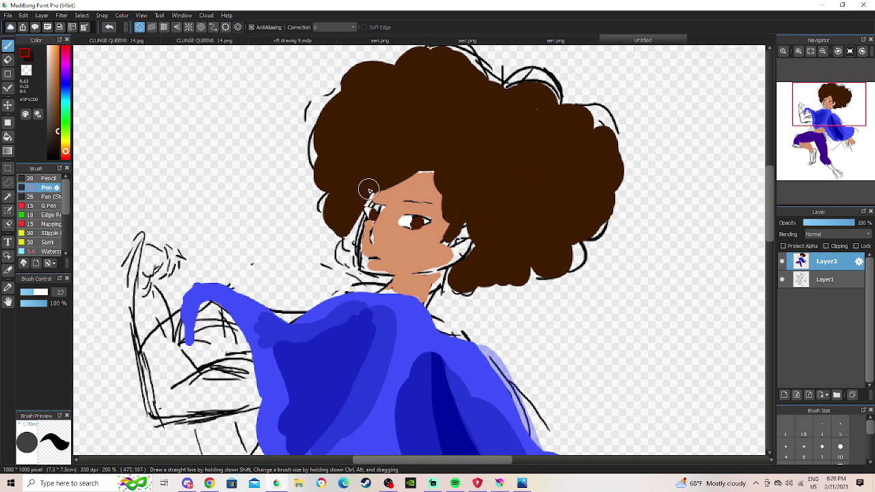
mouse_move(340, 231)
left_mouse_down()
mouse_move(356, 212)
mouse_move(355, 231)
mouse_move(357, 224)
mouse_move(340, 242)
mouse_move(352, 255)
left_mouse_up()
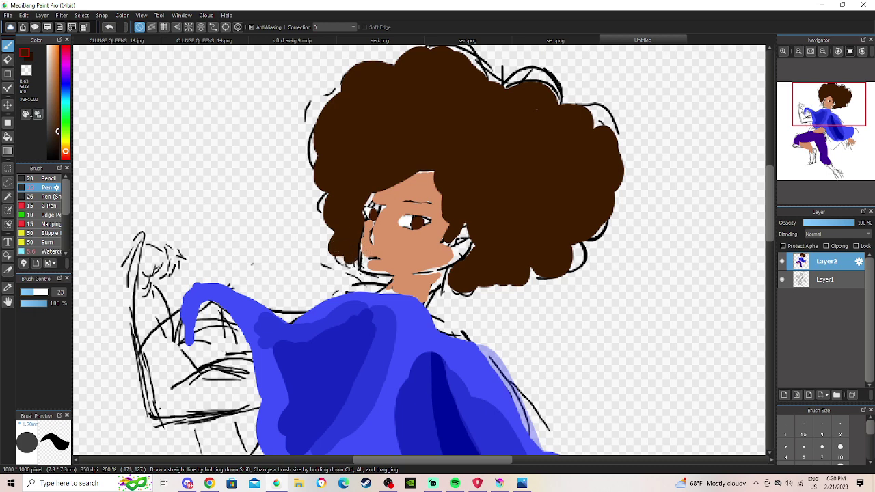
Fill the gaps along the front of the face around the mouth and chin with the sampled skin tone (218, 147, 105) at brush size 15.
left_click(8, 287)
left_click(384, 247)
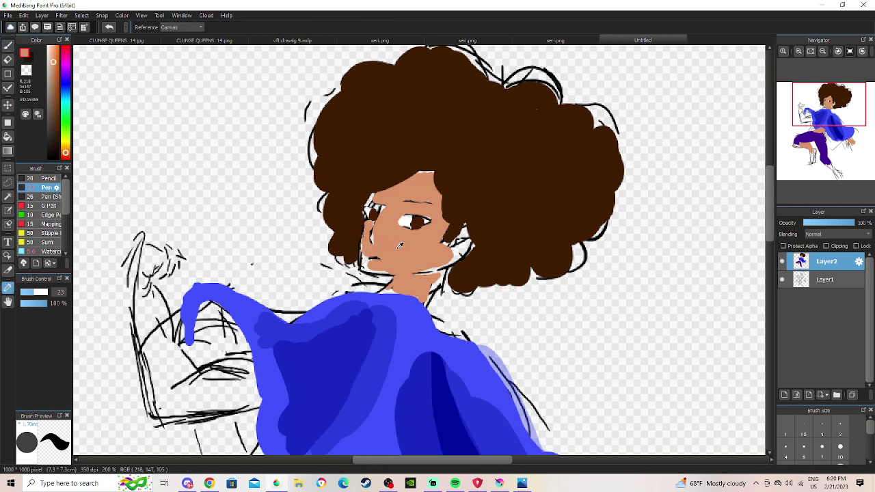
left_click(8, 44)
left_click_drag(34, 292, 29, 292)
mouse_move(365, 247)
left_mouse_down()
mouse_move(376, 271)
mouse_move(370, 267)
left_mouse_up()
left_click(109, 28)
left_click_drag(366, 262, 373, 270)
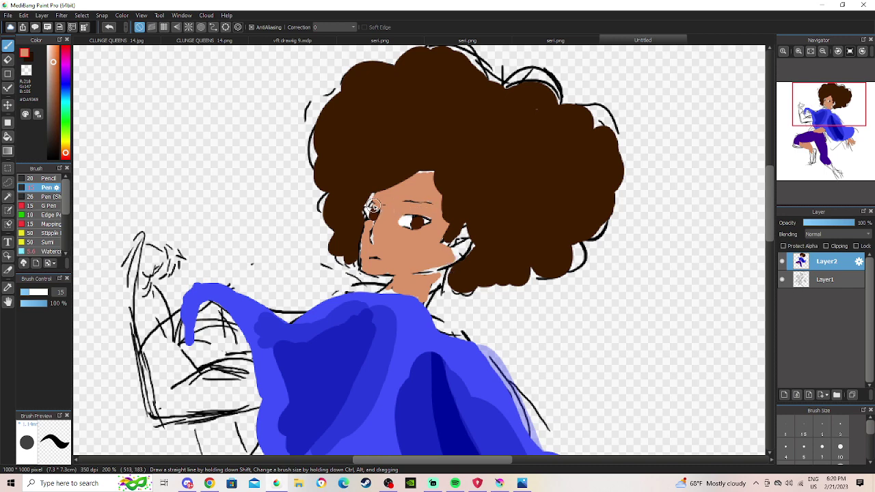
Paint thicker eyebrows over both eyes in black at brush size 6.4.
left_click(58, 156)
left_click_drag(27, 292, 23, 291)
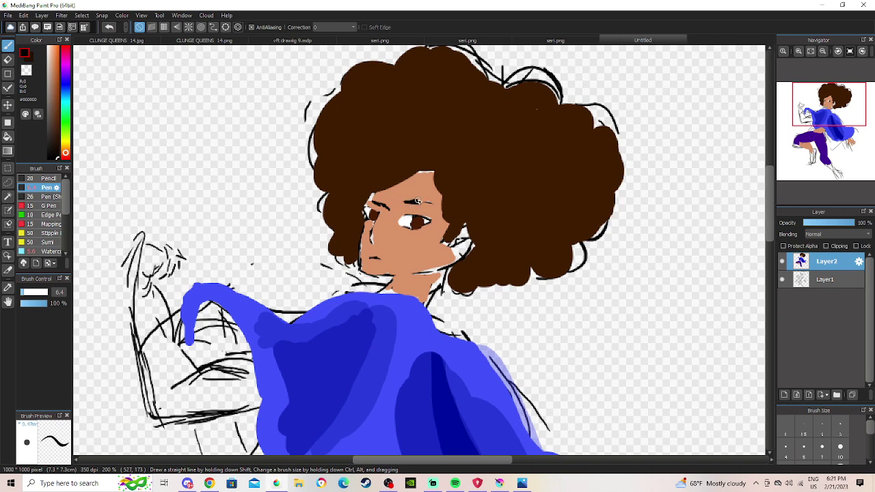
left_click_drag(416, 200, 429, 204)
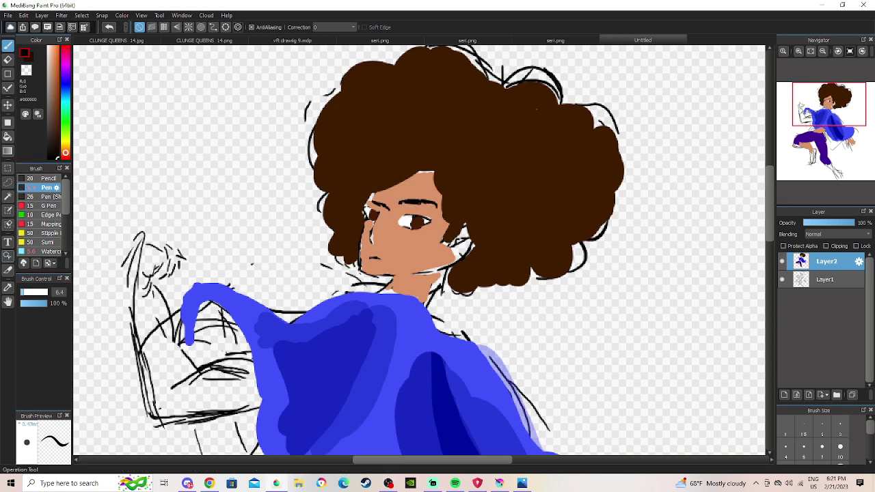
Fill the gaps between the forehead, far eyebrow and hairline with the sampled skin tone (218, 147, 105).
left_click(9, 287)
left_click(378, 233)
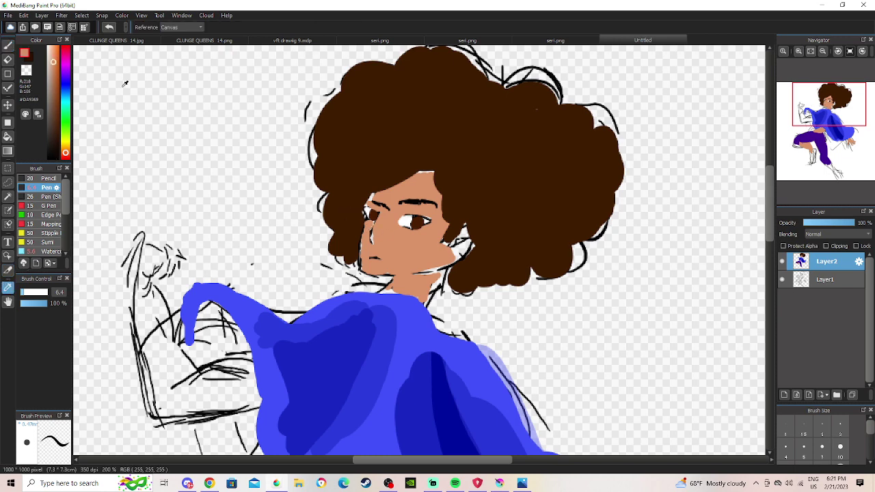
key("b")
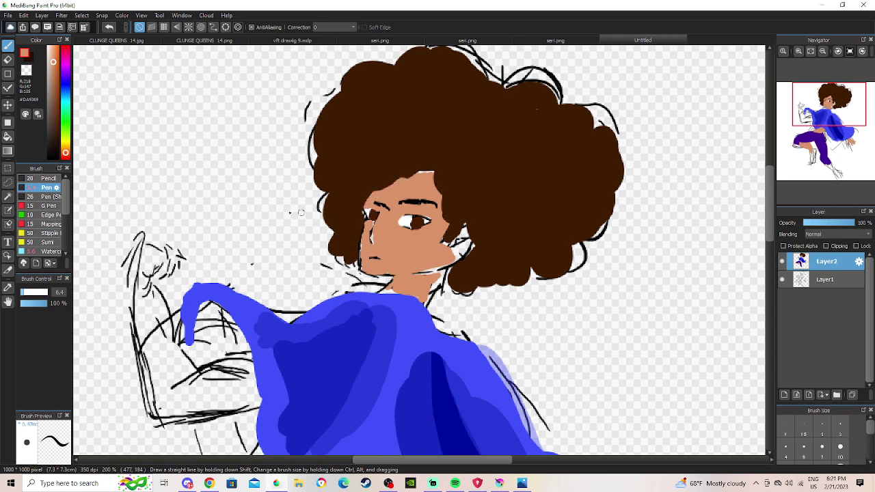
Paint a small curl over the top of the forehead with the sampled hair brown (63, 28, 0) at brush size 12.6.
key("i")
left_click(399, 157)
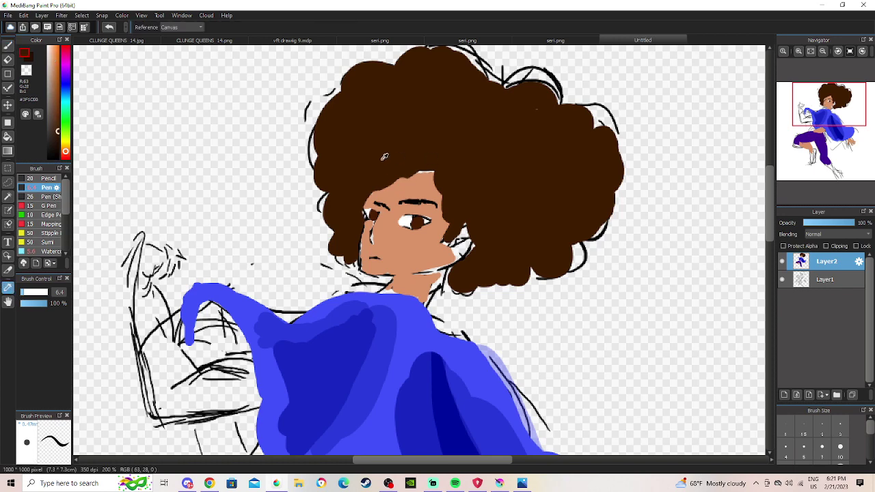
left_click(7, 46)
left_click(31, 293)
left_click_drag(31, 293, 26, 292)
mouse_move(411, 178)
left_mouse_down()
mouse_move(408, 172)
mouse_move(425, 176)
left_mouse_up()
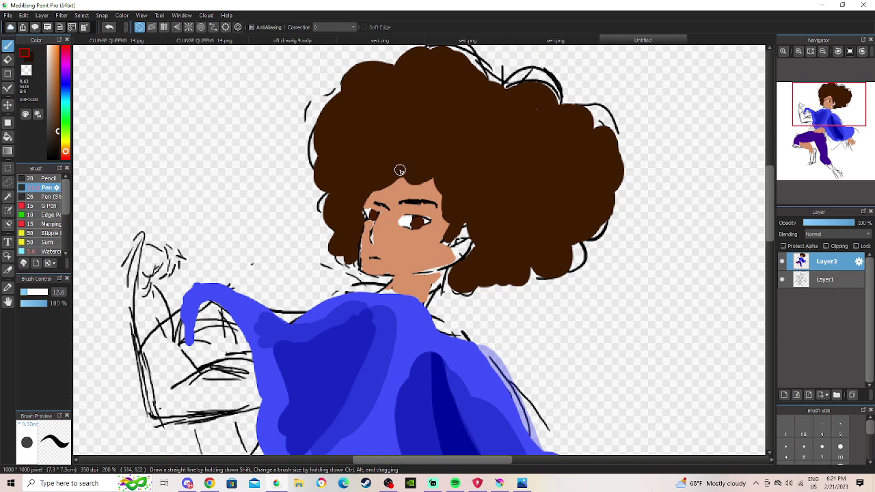
Paint the ear over the hair with the sampled skin tone (218, 147, 105) at brush size 12.6.
left_click(8, 287)
left_click(430, 254)
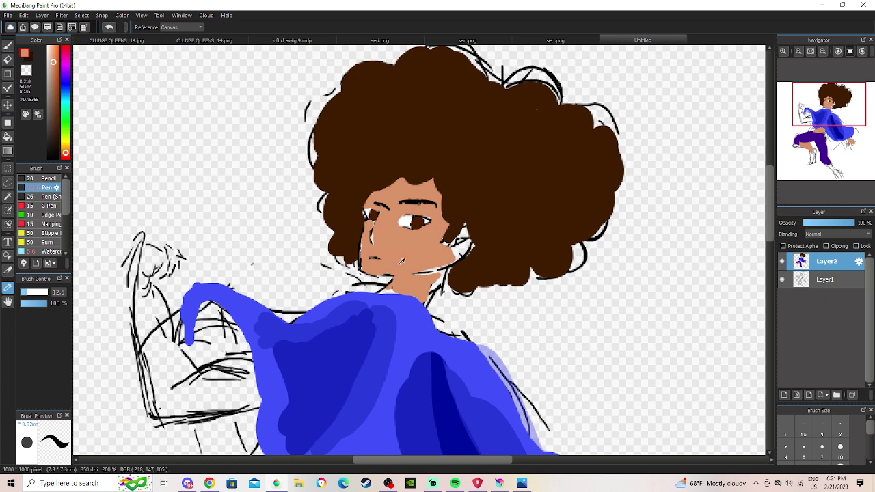
key("b")
mouse_move(461, 270)
left_mouse_down()
mouse_move(451, 254)
mouse_move(462, 242)
left_mouse_up()
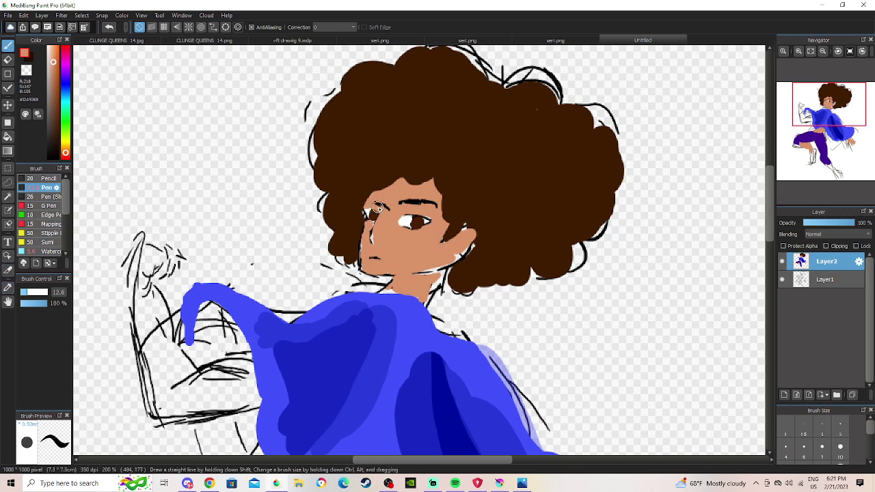
Trim the inner end of the far eyebrow with the sampled skin tone (218, 147, 105) at brush size 6.4.
left_click(57, 159)
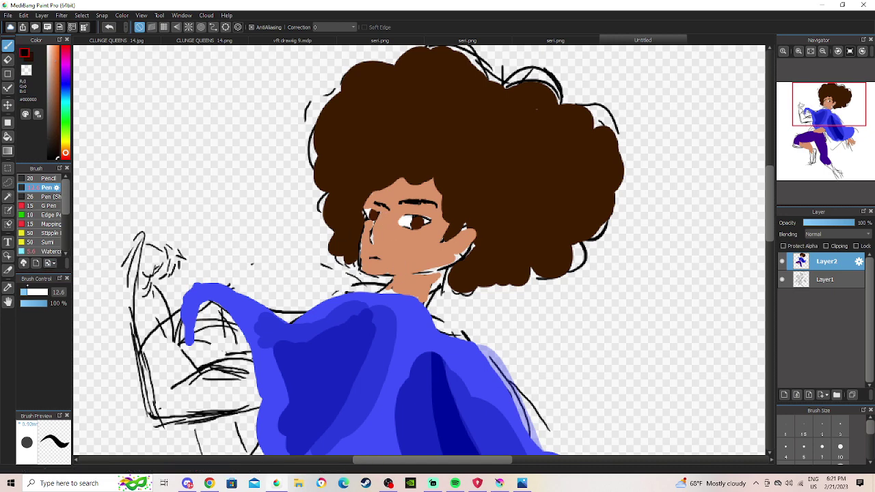
left_click_drag(28, 293, 25, 293)
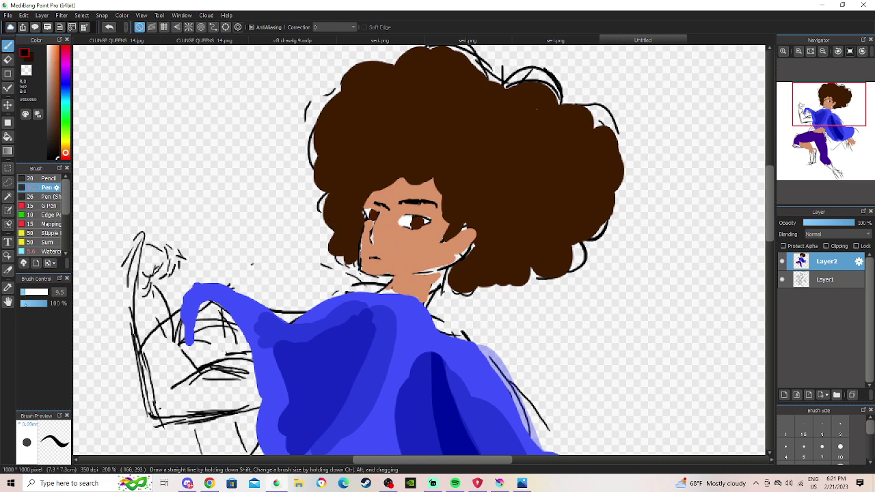
key("bracketright")
left_click(433, 483)
left_click(433, 483)
left_click(798, 51)
left_click(798, 52)
left_click(798, 51)
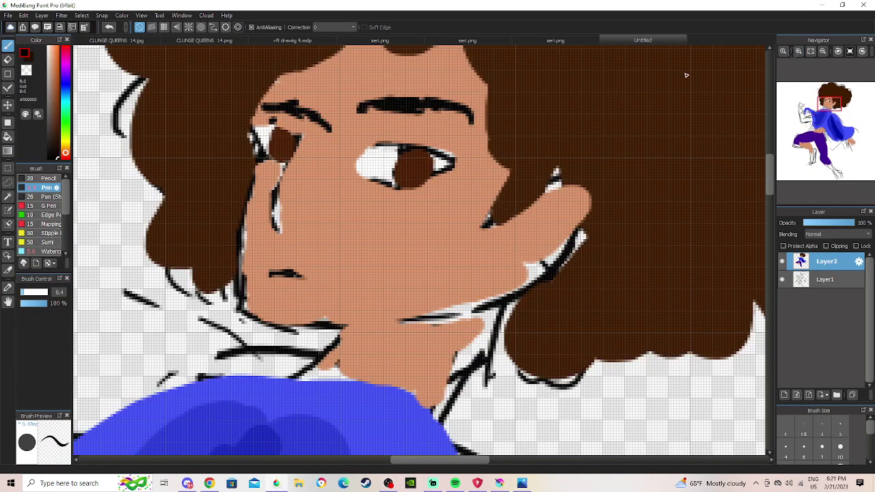
left_click(8, 288)
left_click(330, 217)
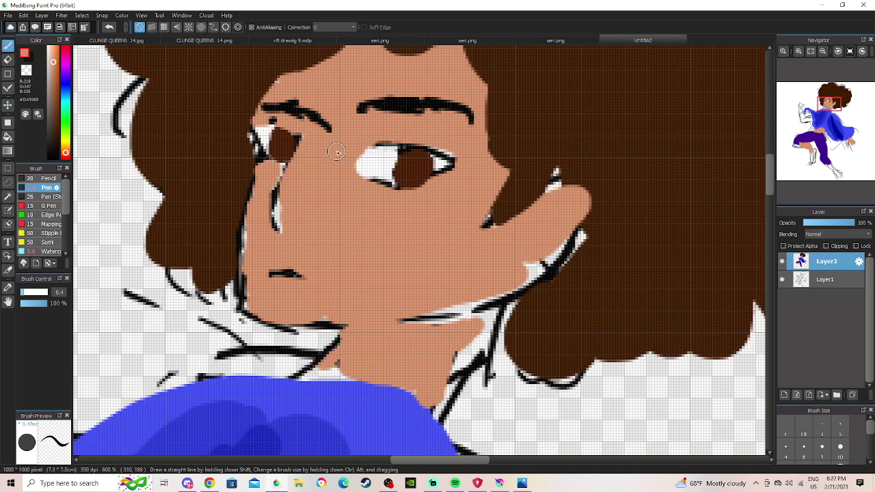
mouse_move(327, 122)
left_mouse_down()
mouse_move(330, 129)
mouse_move(314, 126)
left_mouse_up()
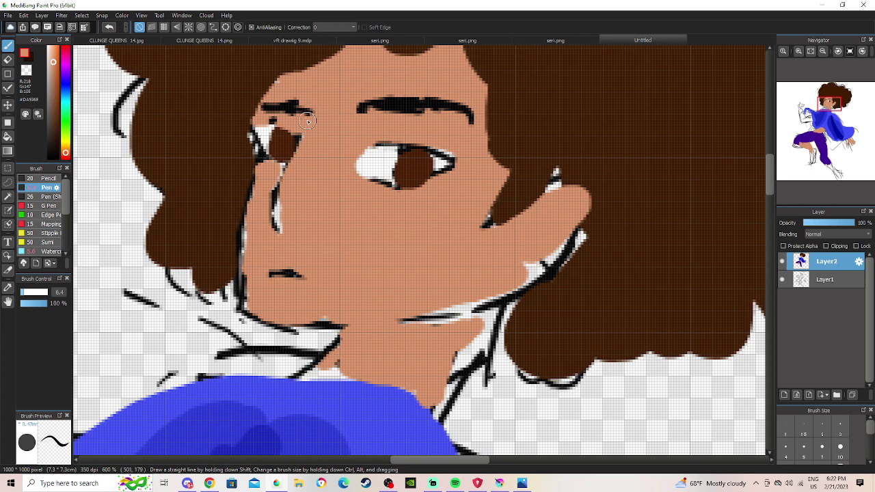
left_click(455, 484)
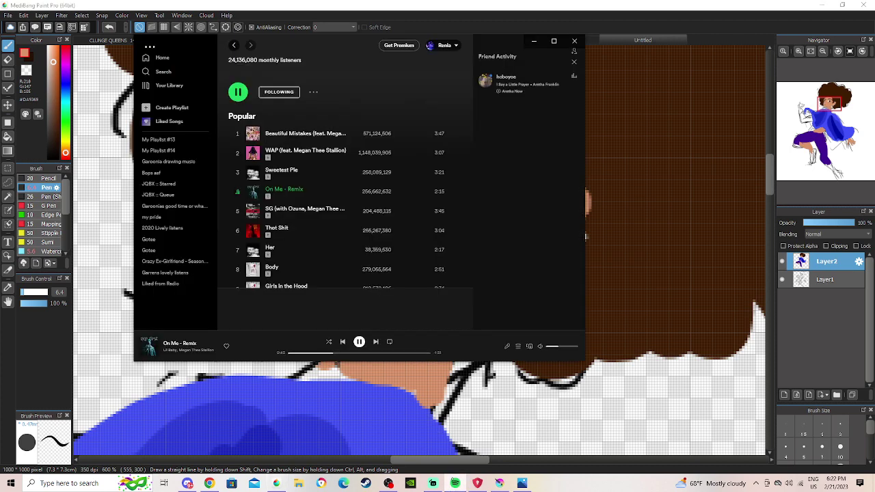
key("alt+Tab")
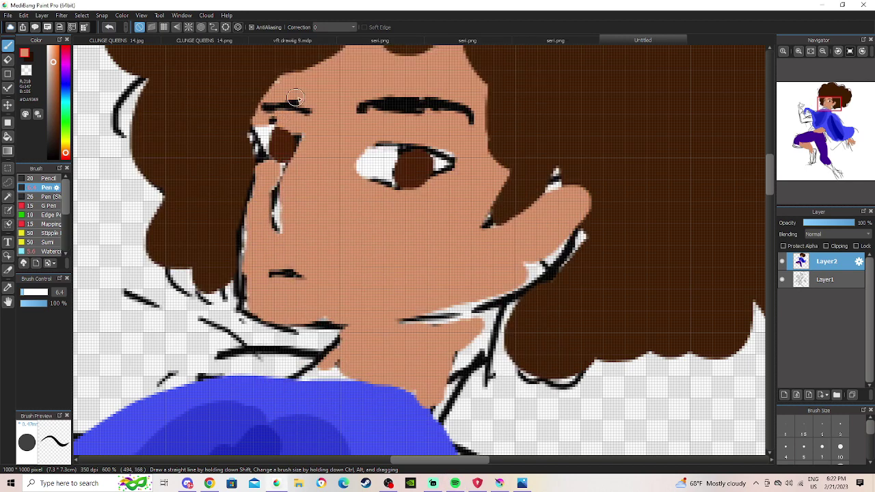
Outline the near eye in black with a thick winged upper lid and a pointed mark below the iris.
scroll(381, 92, "down", 1)
scroll(409, 190, "down", 1)
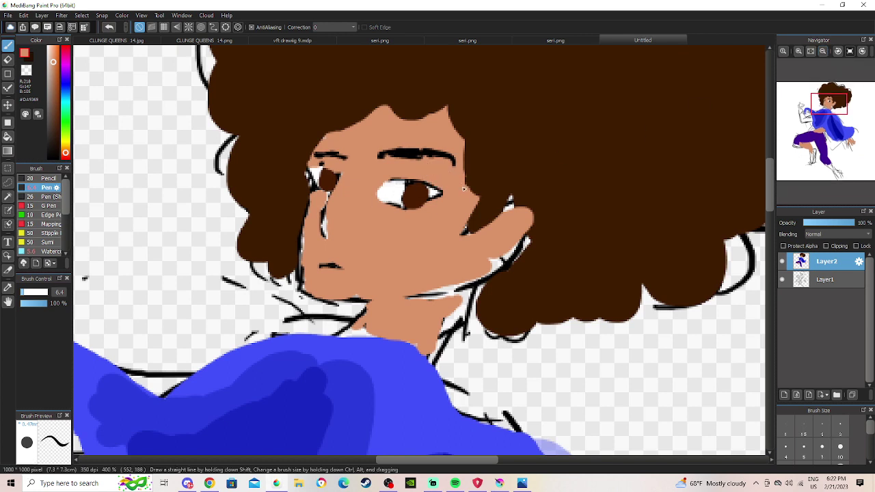
left_click(58, 158)
mouse_move(389, 182)
left_mouse_down()
mouse_move(455, 185)
mouse_move(422, 212)
mouse_move(436, 197)
mouse_move(421, 209)
mouse_move(434, 199)
mouse_move(405, 208)
mouse_move(395, 202)
mouse_move(430, 210)
mouse_move(417, 210)
left_mouse_up()
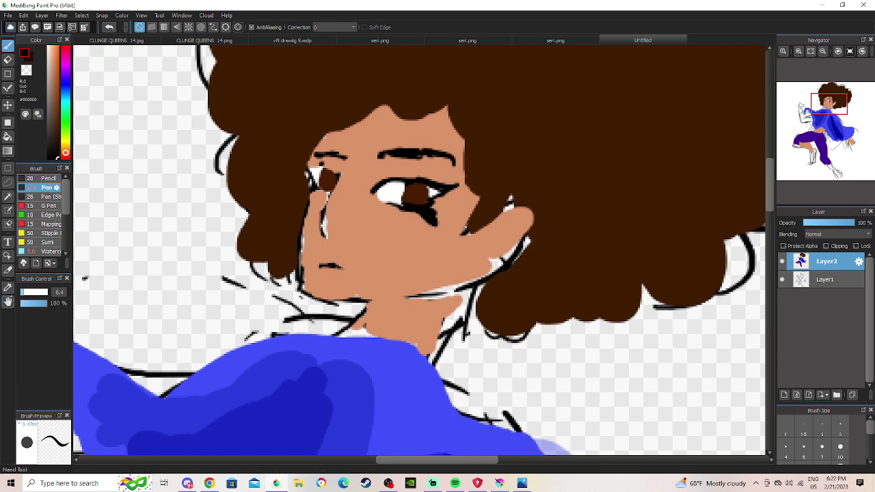
Trim the black mark below the near eye into a narrower point with the sampled skin tone (218, 147, 105).
key("i")
left_click(409, 240)
key("b")
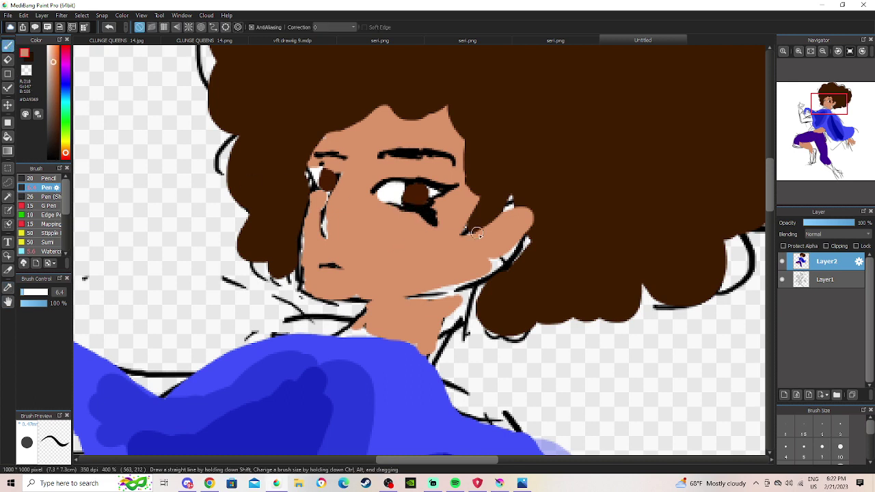
mouse_move(442, 210)
left_mouse_down()
mouse_move(436, 224)
mouse_move(441, 202)
left_mouse_up()
Draw the far eye's upper lid with an outer lash in black and add a short nostril mark.
left_click(58, 157)
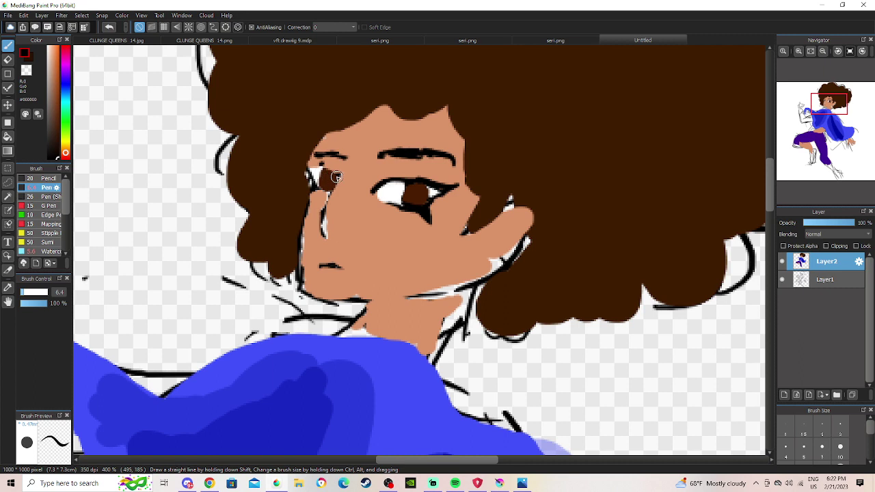
mouse_move(326, 168)
left_mouse_down()
mouse_move(315, 168)
mouse_move(333, 177)
mouse_move(305, 168)
left_mouse_up()
Cover the gaps around the old nose line with the sampled skin tone and redraw the nose bridge and tip in black.
left_click(8, 288)
left_click(399, 242)
key("b")
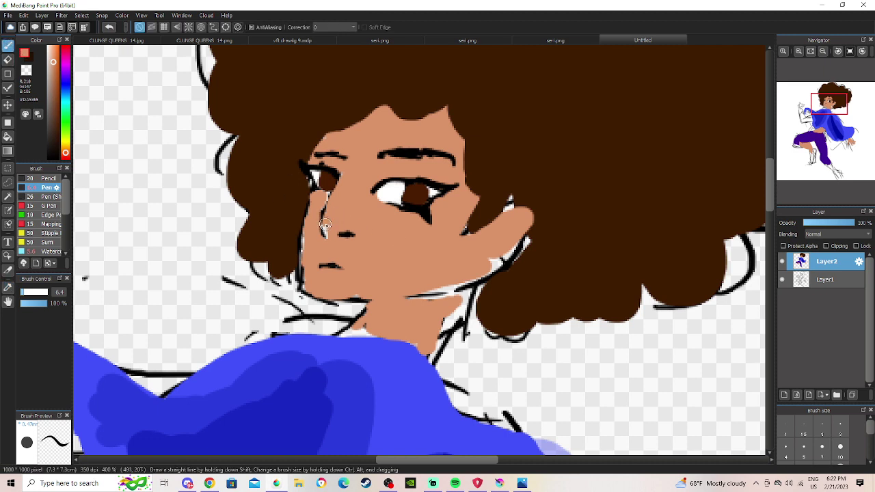
left_click(57, 159)
left_click_drag(327, 192, 320, 238)
Cover the white gaps beside the redrawn nose and along the jaw below the ear with the sampled skin tone (218, 147, 105).
key("i")
left_click(349, 245)
left_click(8, 45)
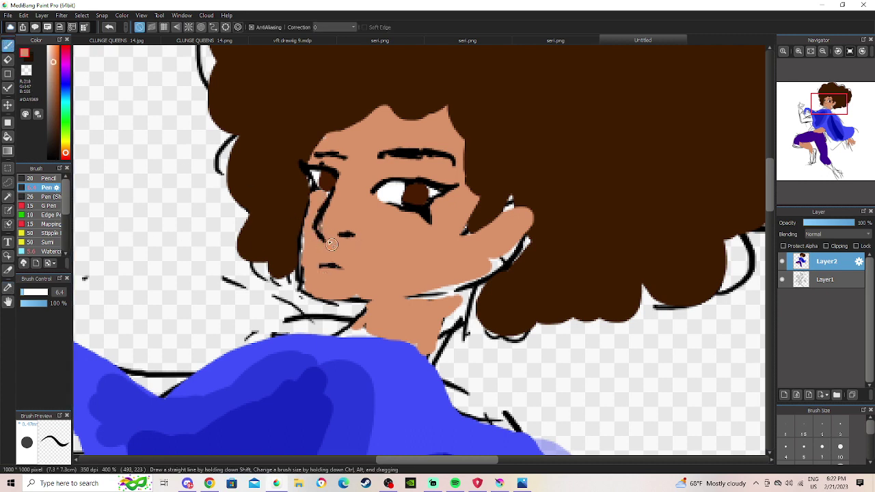
mouse_move(450, 277)
left_mouse_down()
mouse_move(475, 272)
mouse_move(464, 283)
mouse_move(492, 261)
mouse_move(464, 287)
left_mouse_up()
left_click(57, 158)
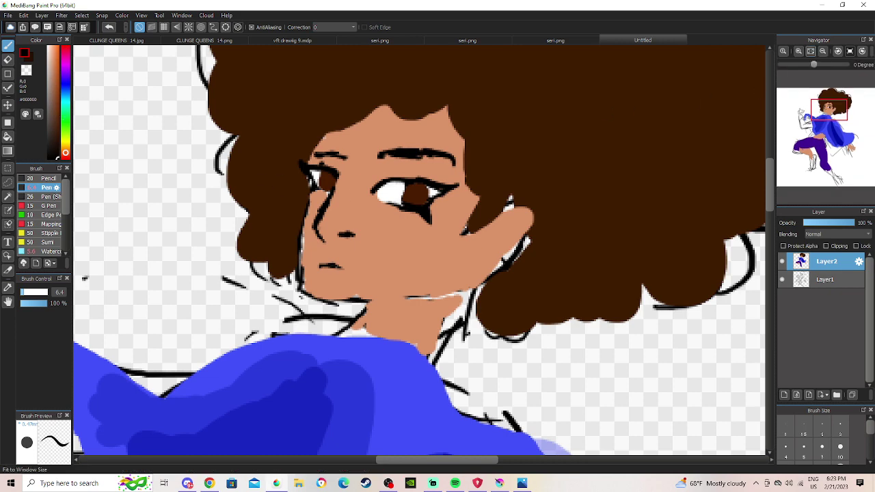
left_click(823, 52)
left_click(823, 52)
left_click(823, 52)
left_click(823, 52)
left_click(822, 52)
mouse_move(829, 113)
left_mouse_down()
mouse_move(830, 137)
mouse_move(820, 133)
mouse_move(828, 139)
left_mouse_up()
left_click(798, 52)
left_click(7, 287)
left_click(427, 98)
left_click(58, 87)
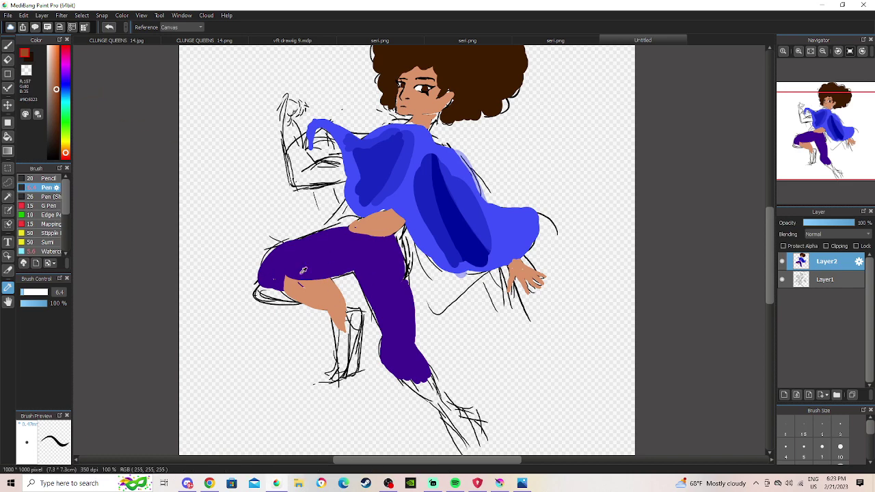
left_click(307, 288, "alt")
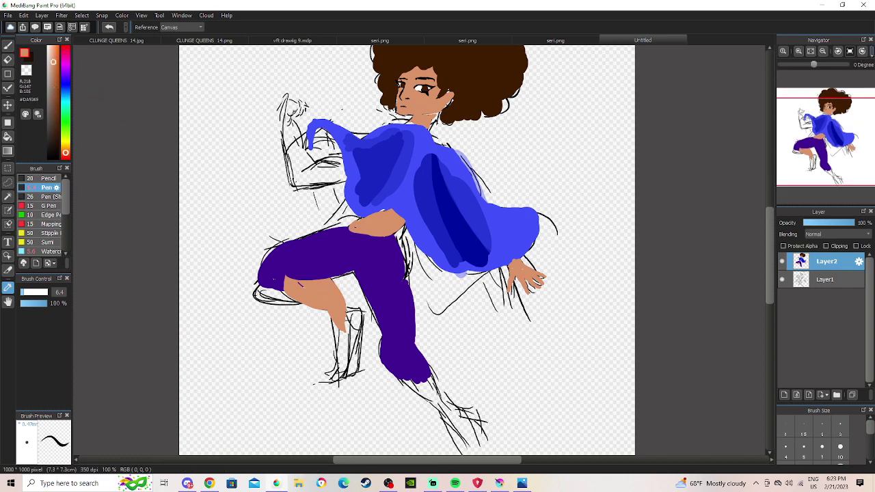
left_click(798, 51)
left_click(798, 52)
left_click_drag(821, 120, 825, 121)
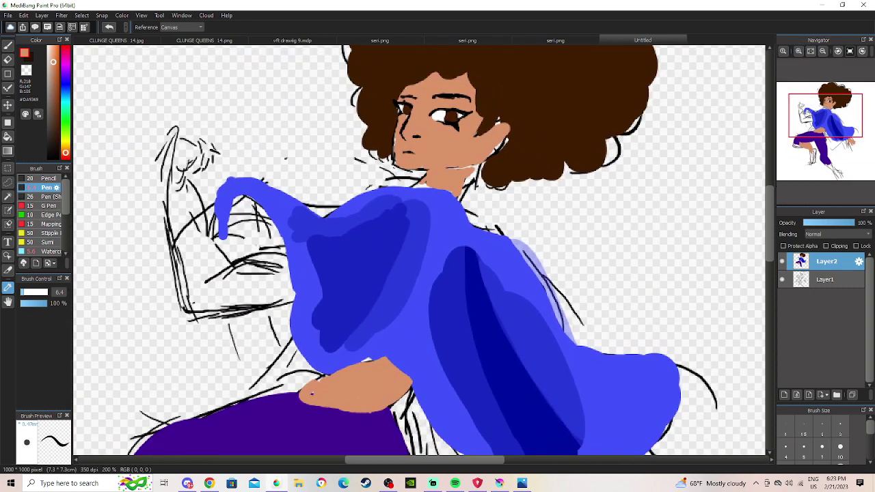
left_click(58, 101)
left_click(7, 45)
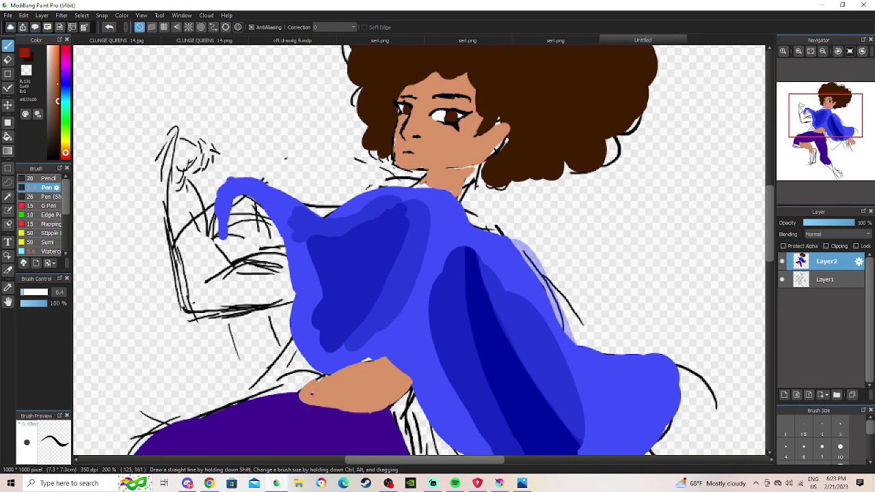
Sample the face's skin tone again and darken it to (182, 102, 54) as the pen's skin shadow colour.
left_click(461, 150, "alt")
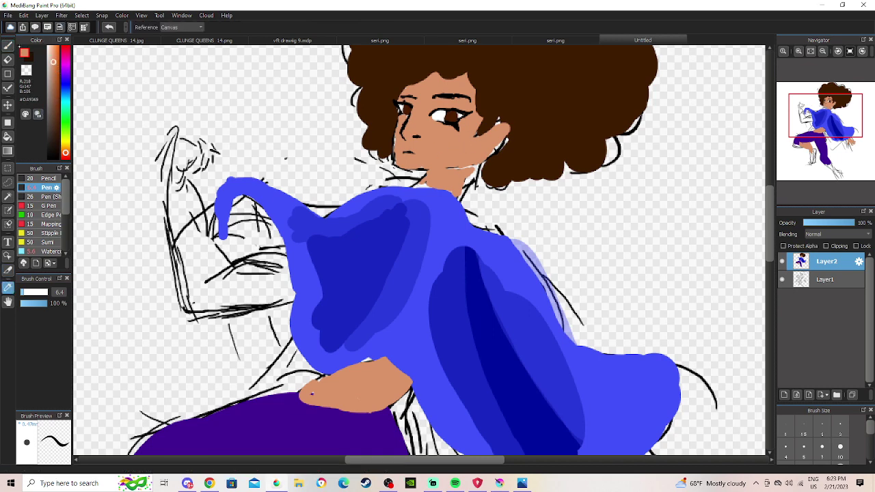
left_click(8, 46)
left_click(55, 76)
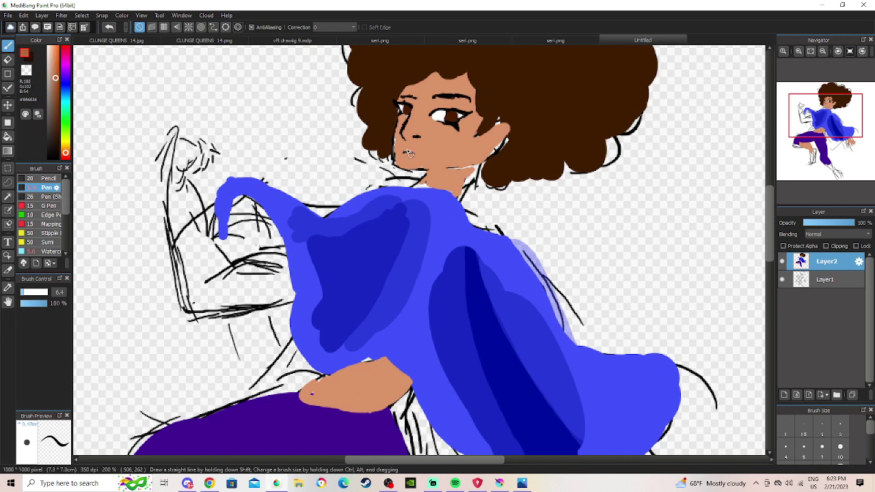
Examine the skin shading of the characters in the "vft drawig 9.mdp" drawing, then return to the untitled drawing.
left_click(292, 40)
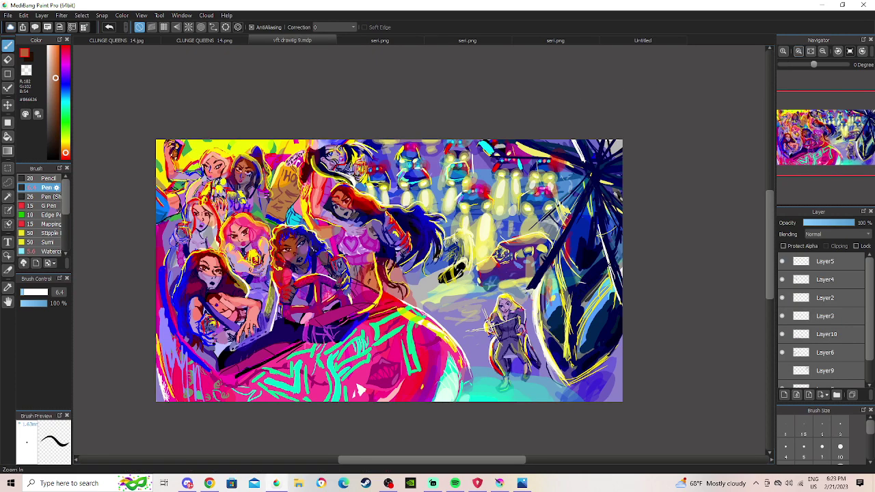
left_click(799, 51)
left_click_drag(812, 129, 823, 132)
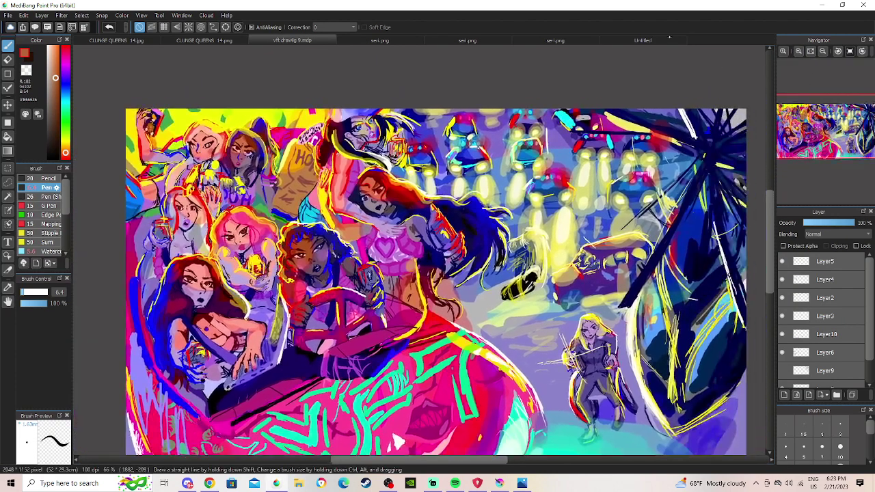
left_click(643, 40)
Paint a brown (182, 102, 54) shadow band across the neck under the jaw and a shadow on the lower nose.
left_click(798, 51)
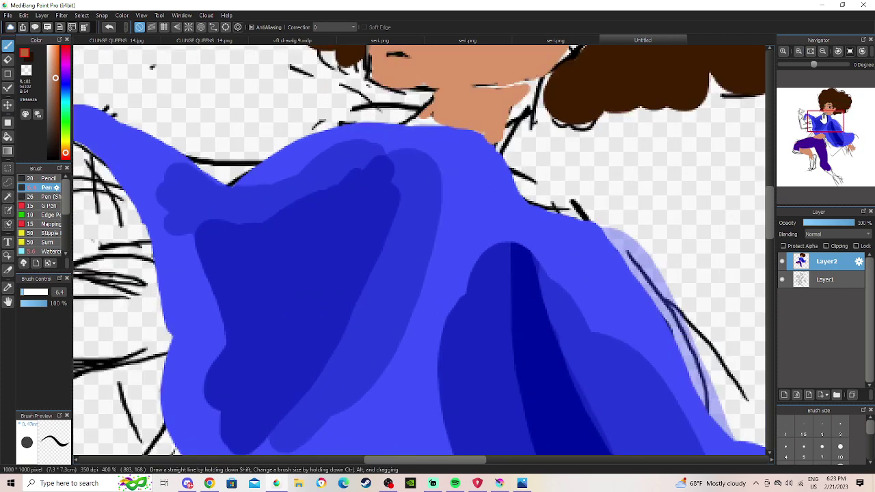
left_click_drag(826, 121, 828, 113)
mouse_move(375, 281)
left_mouse_down()
mouse_move(453, 275)
mouse_move(369, 282)
left_mouse_up()
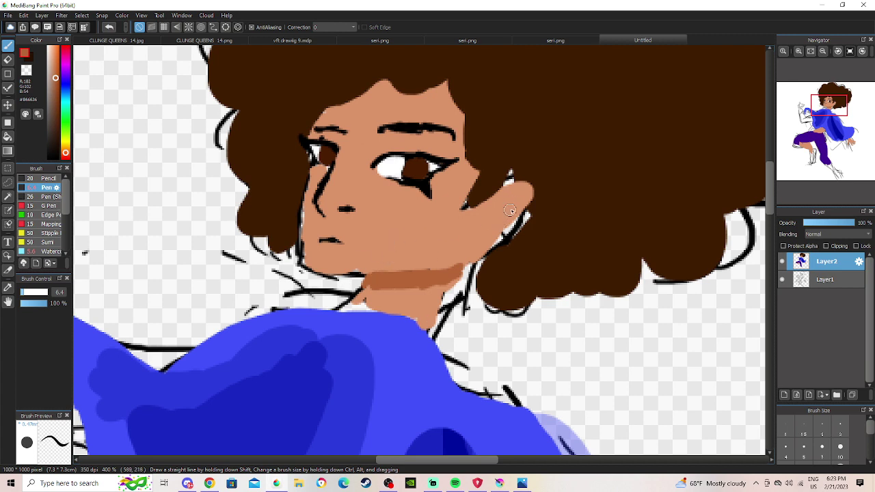
left_click_drag(333, 213, 329, 212)
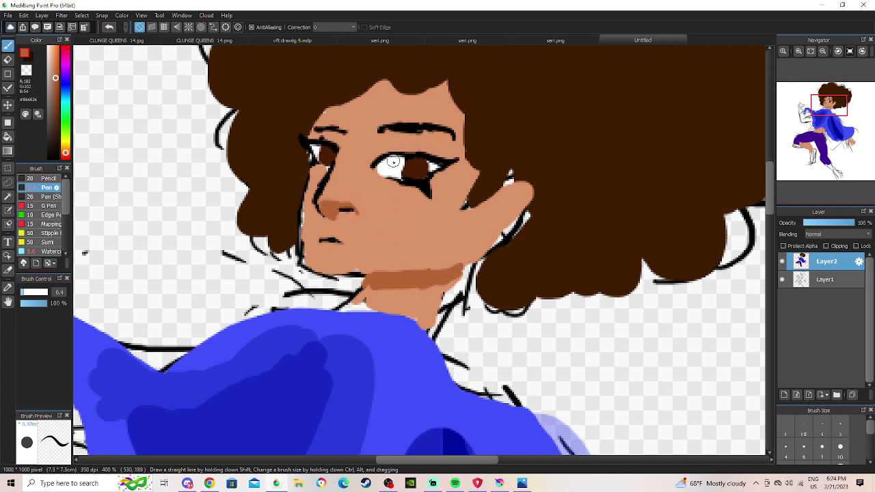
Shade the eye sockets beneath both brows and add a small forehead shadow near the hairline in the same brown.
left_click_drag(389, 138, 371, 151)
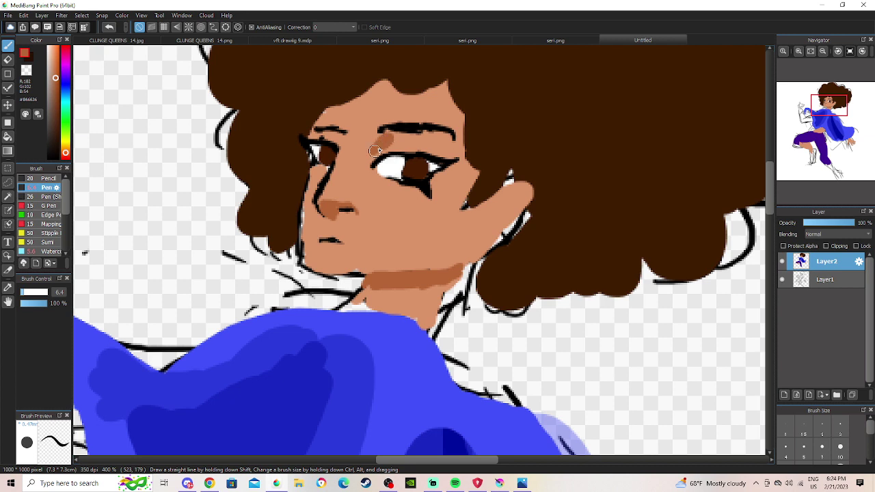
left_click_drag(441, 139, 452, 154)
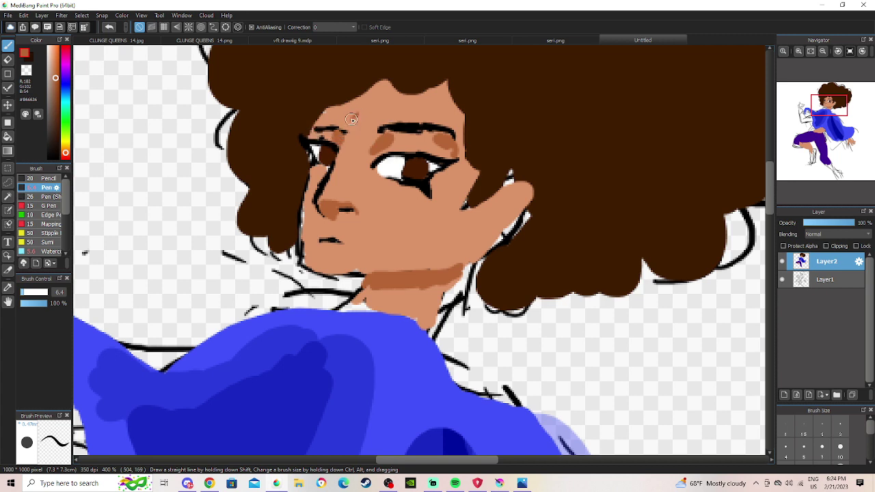
left_click_drag(356, 102, 357, 128)
Add brown shadows to the near cheek hollow, the underside of the chin and the inside of the ear.
mouse_move(453, 211)
left_mouse_down()
mouse_move(427, 229)
mouse_move(456, 209)
mouse_move(441, 229)
left_mouse_up()
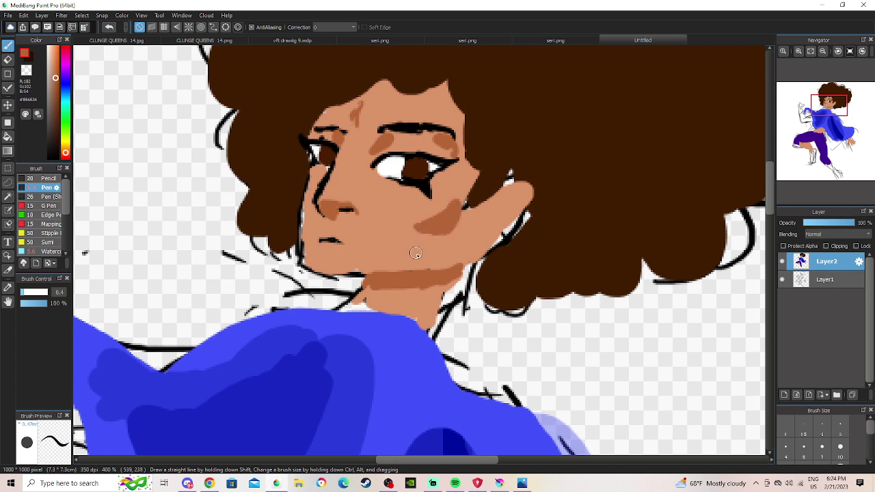
left_click_drag(324, 276, 331, 279)
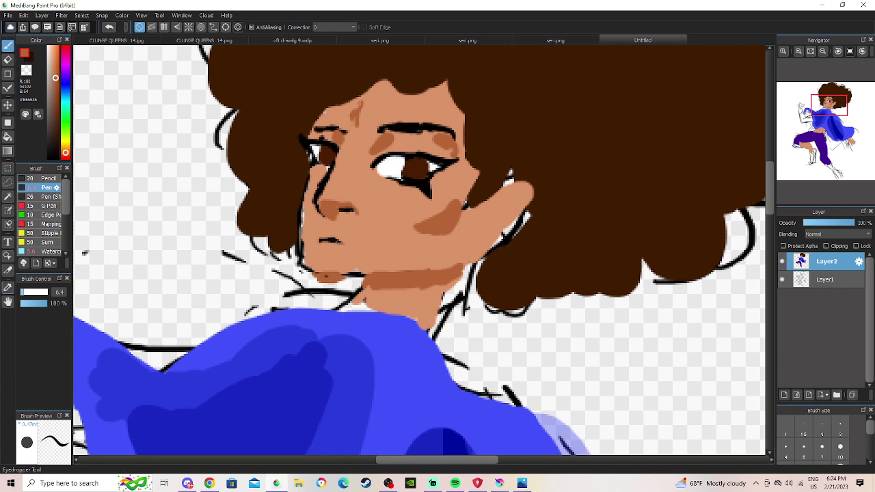
mouse_move(496, 211)
left_mouse_down()
mouse_move(521, 193)
mouse_move(505, 200)
mouse_move(501, 214)
mouse_move(517, 202)
mouse_move(476, 231)
left_mouse_up()
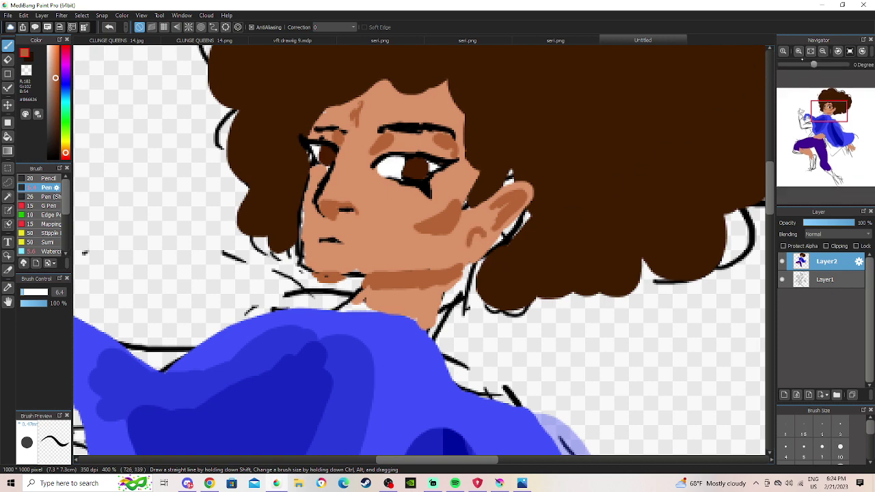
Sample the hair colour and set the pen to a darker brown (39, 17, 0) for hair shading.
left_click(823, 51)
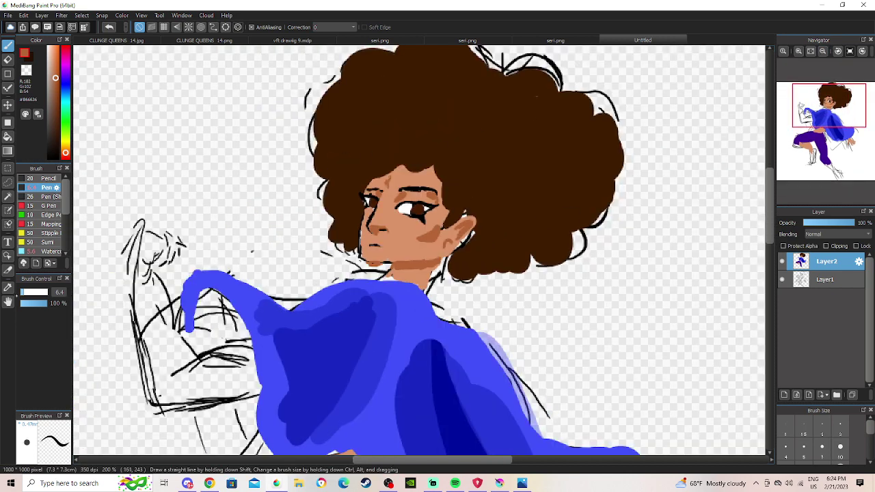
key("i")
left_click(468, 129)
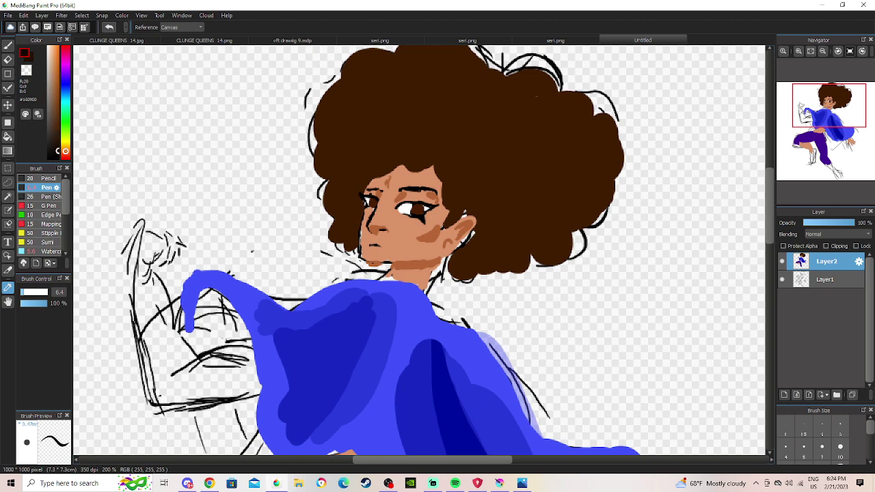
key("b")
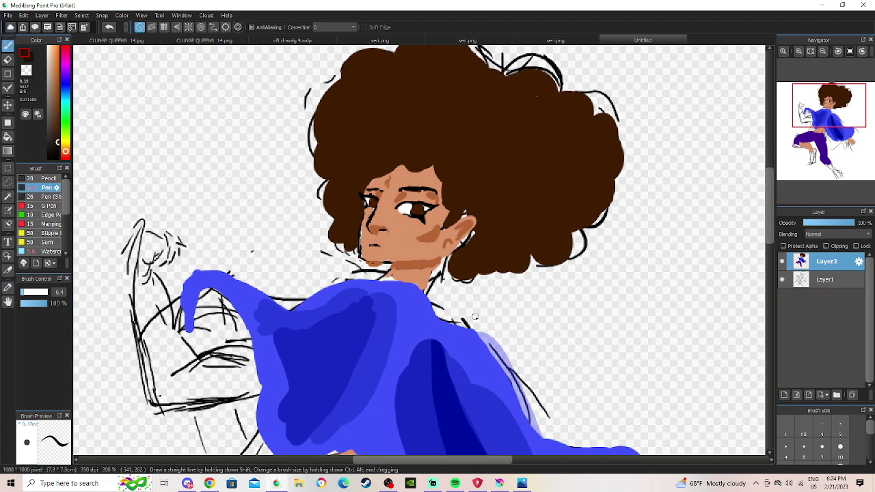
left_click(455, 483)
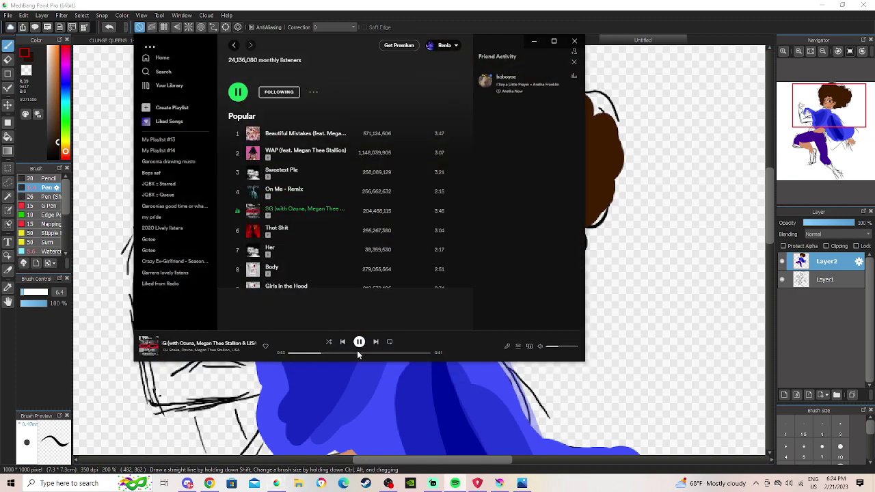
left_click(366, 387)
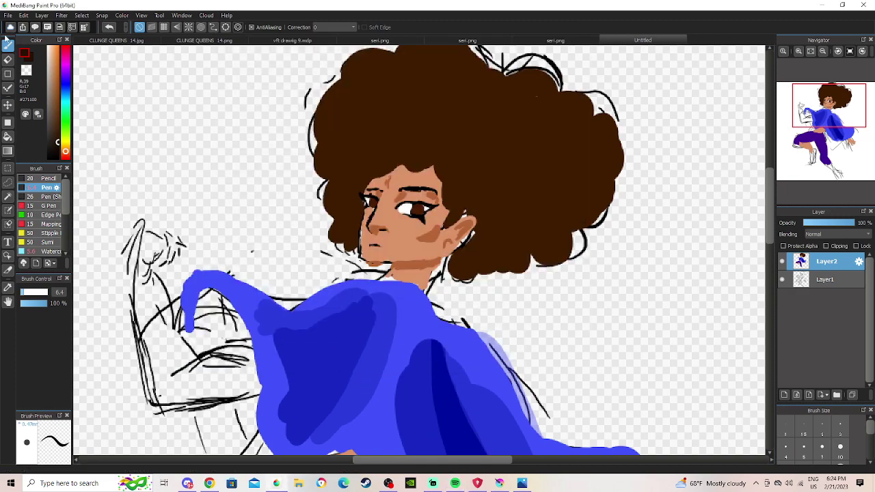
Search the Downloads folder for "emotes", open "emotes ideas 6.psd" from the suggestions and dismiss the file dialog.
left_click(9, 15)
left_click(48, 78)
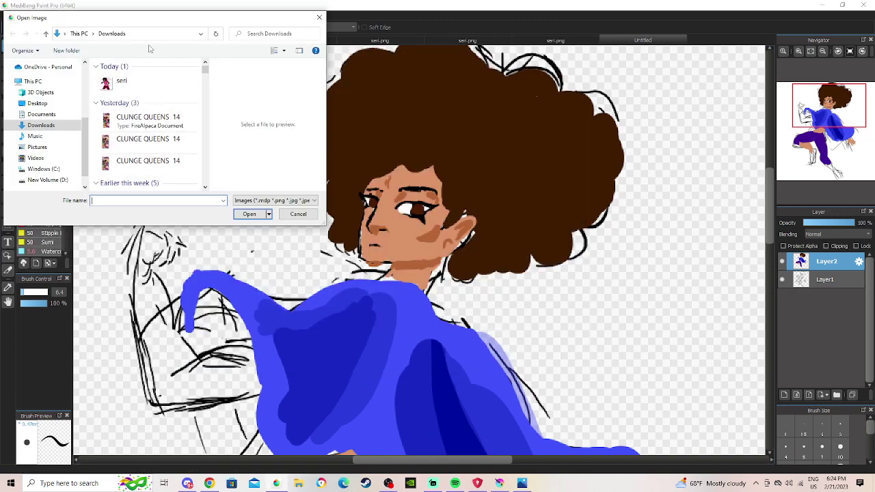
left_click(254, 36)
type("emotes")
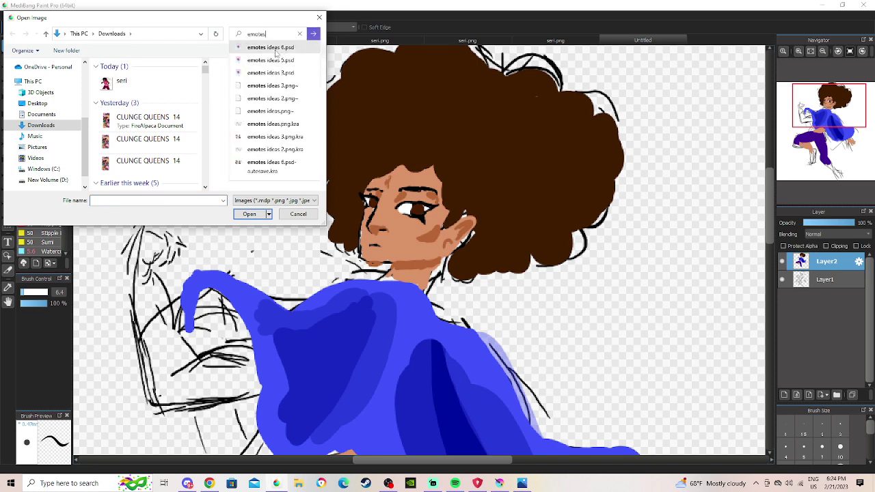
double_click(275, 53)
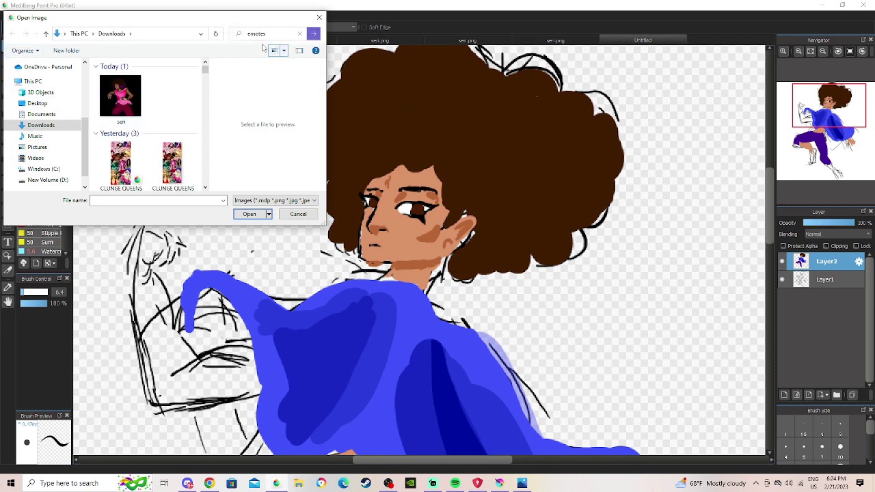
left_click(282, 34)
left_click(285, 33)
left_click(286, 47)
left_click(319, 17)
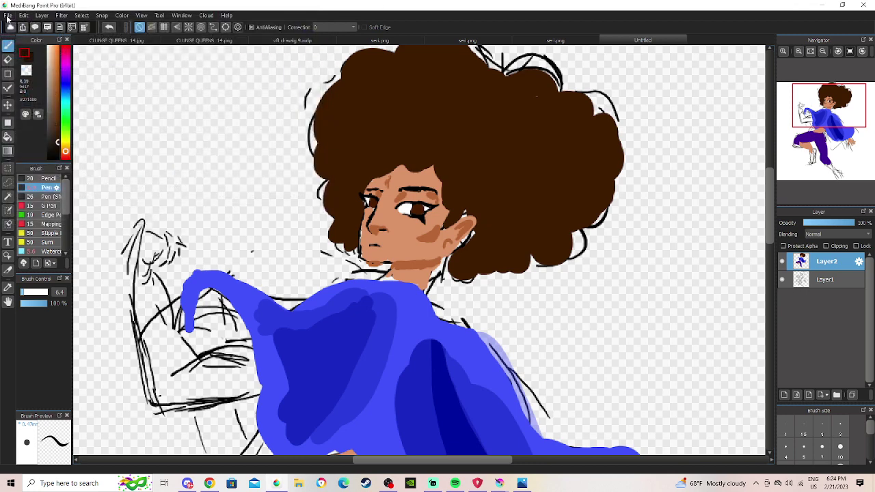
Switch to Krita and open the autosaved version of the emotes ideas 6 file.
left_click(521, 484)
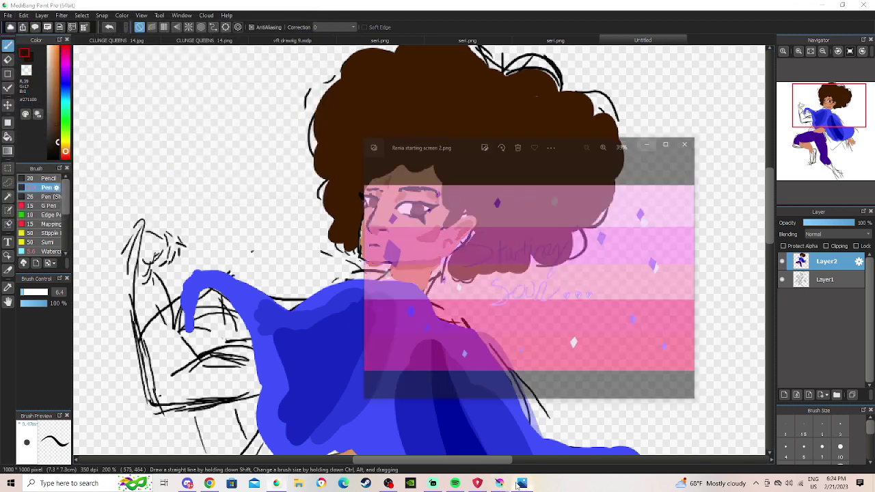
left_click(519, 483)
mouse_move(500, 483)
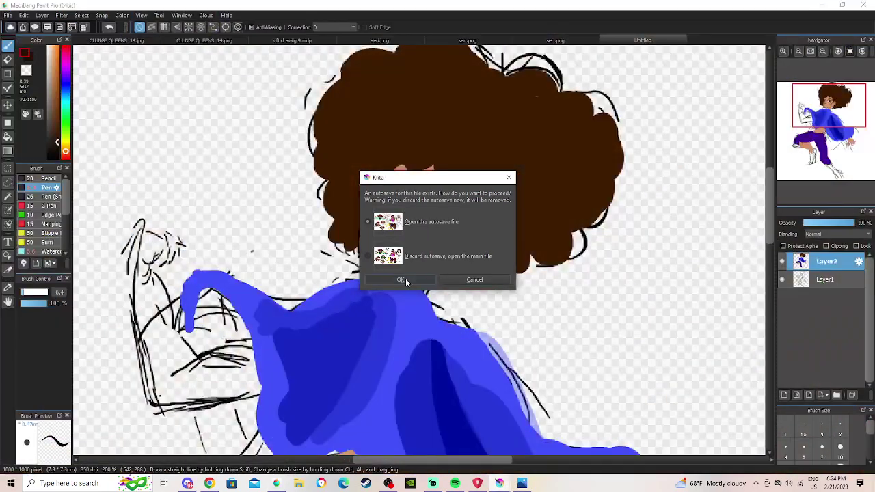
left_click(401, 280)
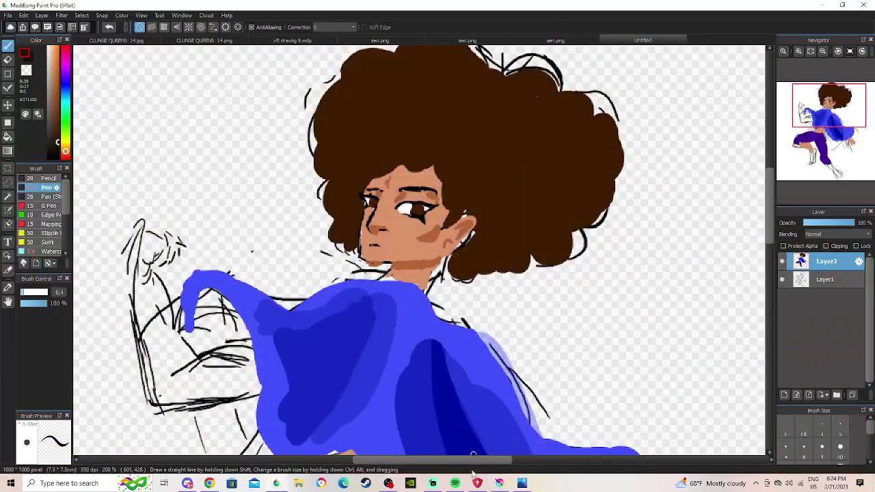
mouse_move(476, 482)
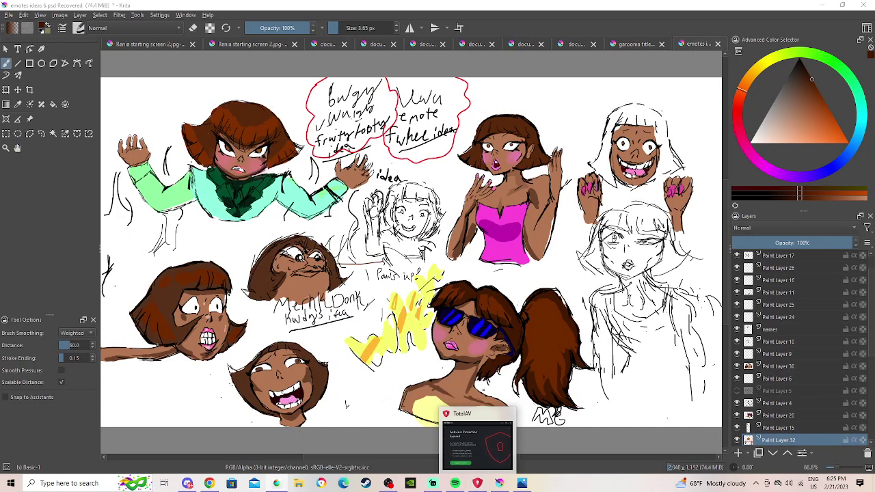
Examine the hair and skin shading of the emote characters across the emotes ideas 6 sheet.
scroll(262, 197, "down", 1)
scroll(294, 213, "up", 1)
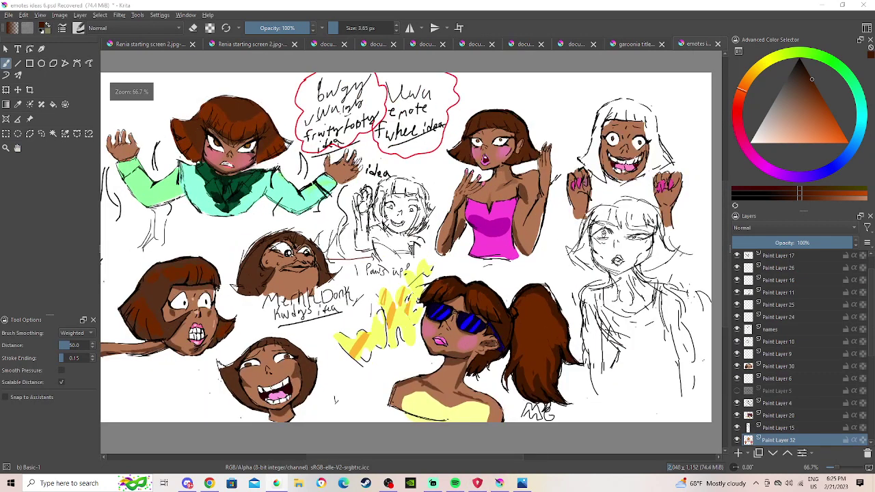
left_click(18, 134)
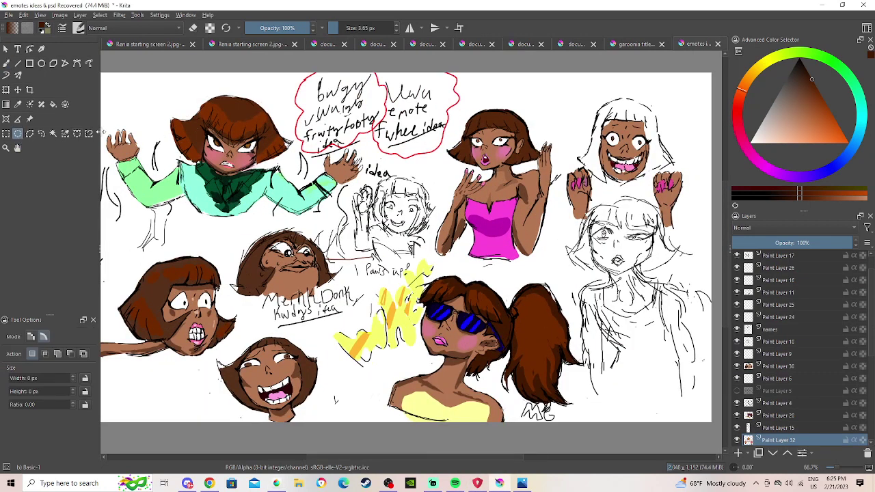
left_click(19, 147)
scroll(673, 321, "down", 1)
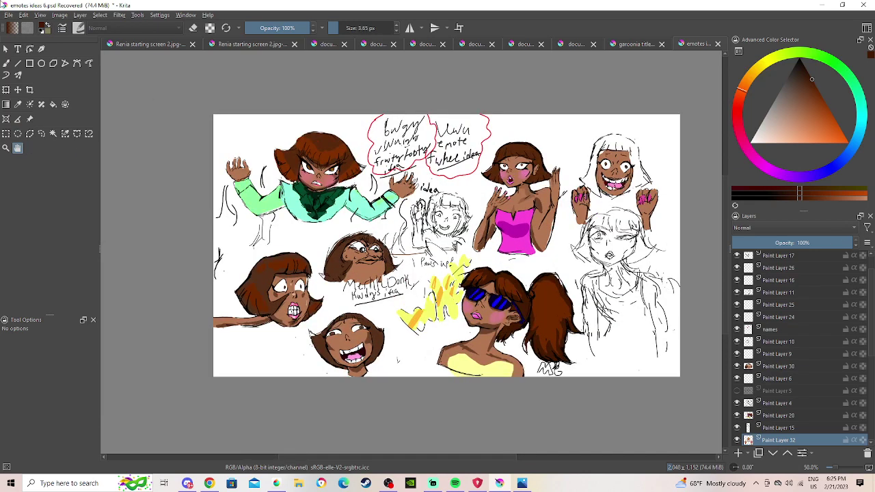
left_click_drag(325, 333, 31, 440)
left_click_drag(154, 443, 436, 301)
scroll(446, 294, "up", 1)
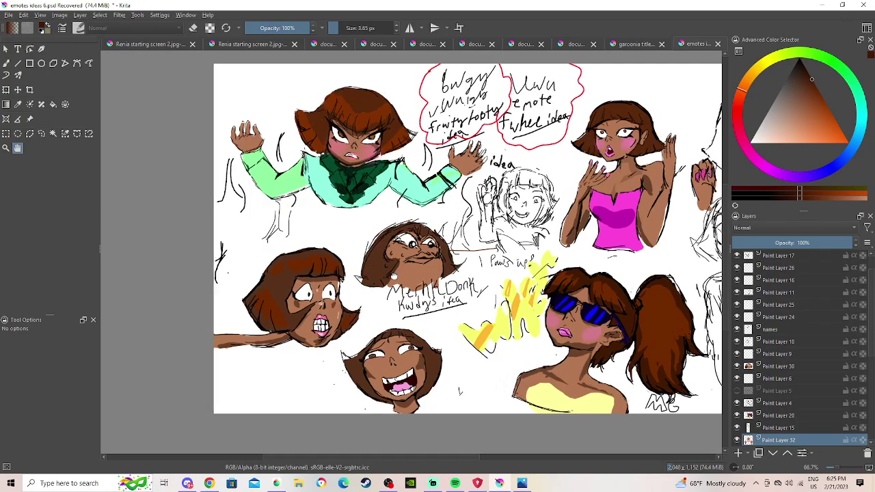
Compare the hair, skin and clothing colours of the finished emotes with the uncoloured ones on the emotes ideas 6 sheet.
left_click_drag(398, 273, 368, 287)
scroll(536, 355, "down", 1)
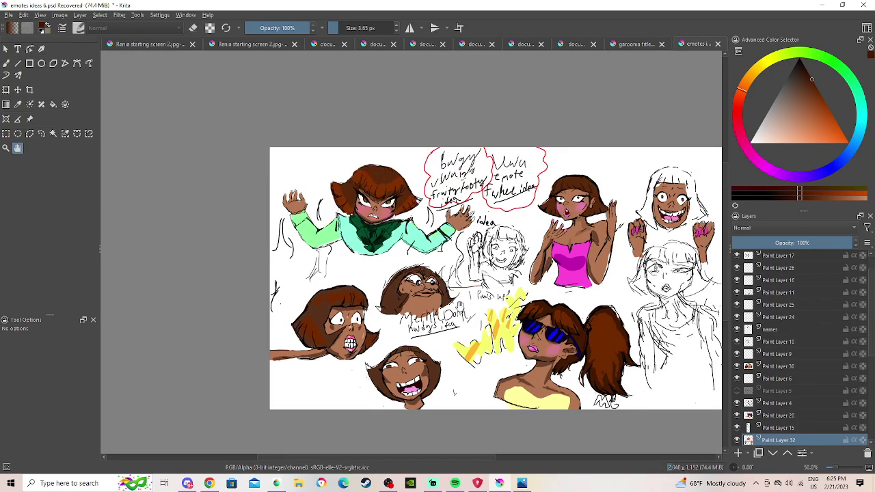
left_click_drag(514, 285, 290, 245)
scroll(290, 245, "up", 1)
scroll(290, 245, "down", 2)
scroll(609, 260, "up", 1)
mouse_move(417, 254)
left_mouse_down()
mouse_move(608, 260)
mouse_move(434, 255)
left_mouse_up()
scroll(434, 255, "up", 1)
left_click_drag(528, 259, 349, 342)
scroll(608, 274, "up", 1)
left_click_drag(419, 144, 471, 167)
left_click_drag(569, 171, 564, 173)
left_click_drag(384, 206, 590, 225)
left_click_drag(335, 196, 338, 145)
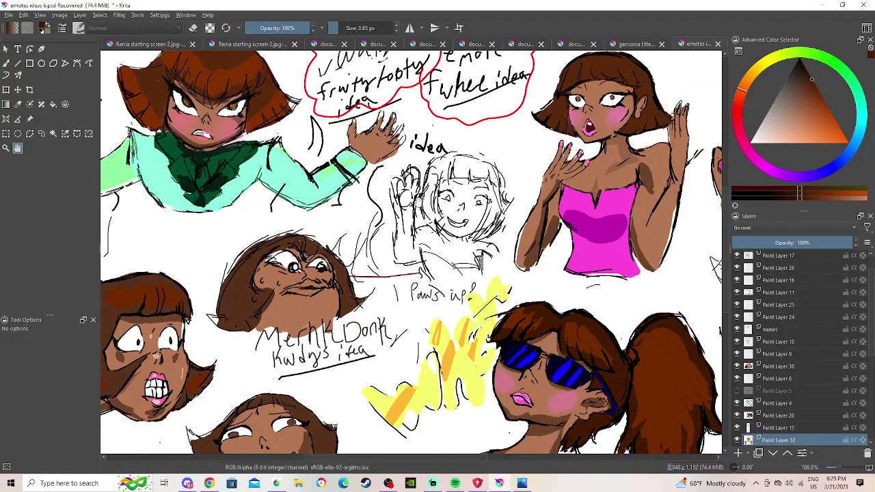
scroll(403, 227, "down", 1)
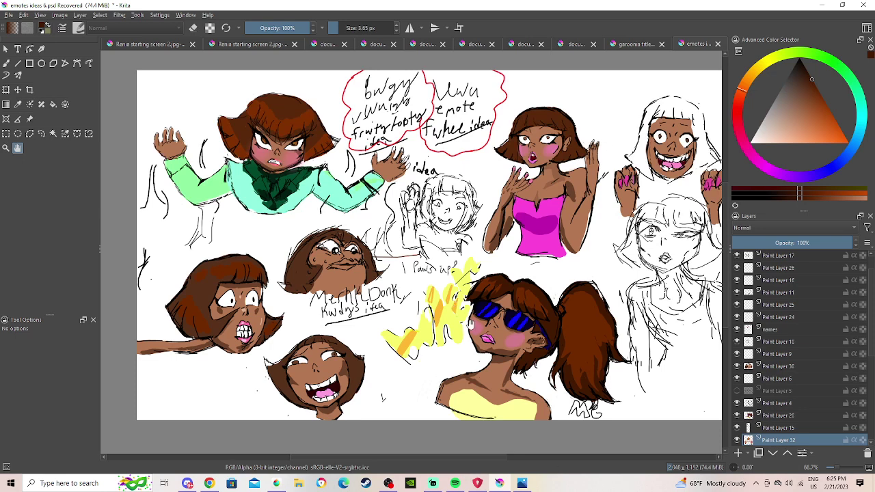
scroll(486, 184, "down", 1)
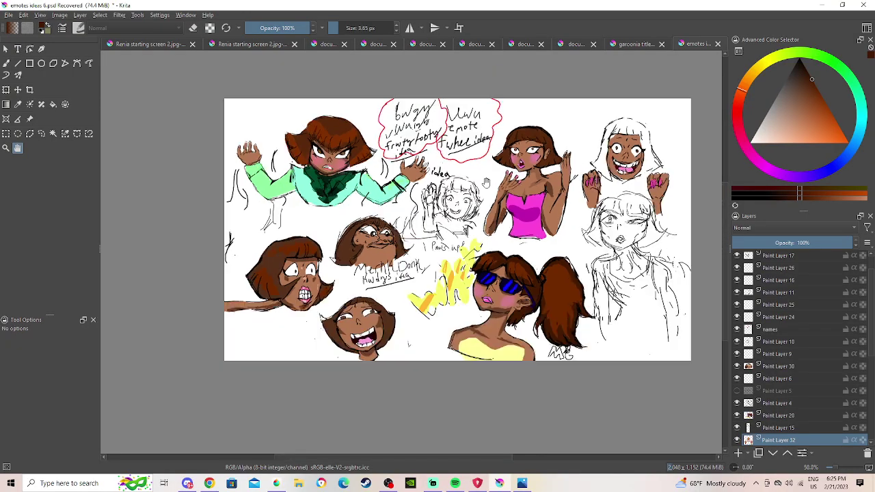
scroll(486, 182, "up", 2)
scroll(326, 197, "down", 4)
left_click_drag(486, 181, 556, 122)
scroll(367, 201, "up", 4)
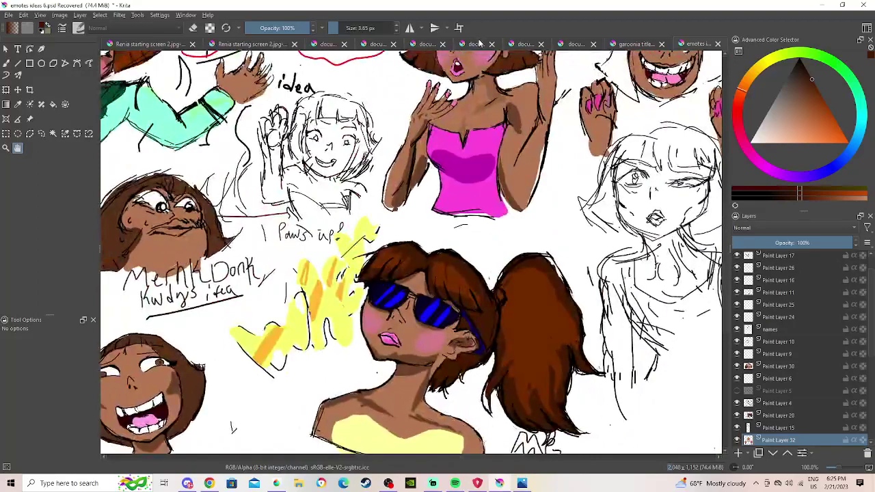
Examine the grinning emote with the uncoloured hair and raised fists up close on the emotes ideas 6 sheet.
scroll(553, 203, "down", 2)
mouse_move(550, 213)
left_mouse_down()
mouse_move(328, 215)
mouse_move(777, 318)
mouse_move(479, 257)
mouse_move(768, 410)
mouse_move(676, 255)
mouse_move(490, 250)
mouse_move(601, 371)
mouse_move(712, 313)
mouse_move(615, 166)
mouse_move(537, 245)
mouse_move(688, 299)
mouse_move(654, 160)
mouse_move(490, 272)
mouse_move(621, 300)
mouse_move(718, 356)
left_mouse_up()
scroll(489, 271, "up", 2)
scroll(308, 177, "up", 1)
mouse_move(308, 178)
left_mouse_down()
mouse_move(381, 201)
mouse_move(431, 230)
mouse_move(495, 242)
mouse_move(271, 170)
left_mouse_up()
scroll(388, 225, "up", 1)
mouse_move(585, 187)
left_mouse_down()
mouse_move(572, 196)
mouse_move(76, 203)
left_mouse_up()
left_click_drag(611, 162, 230, 201)
scroll(409, 328, "down", 3)
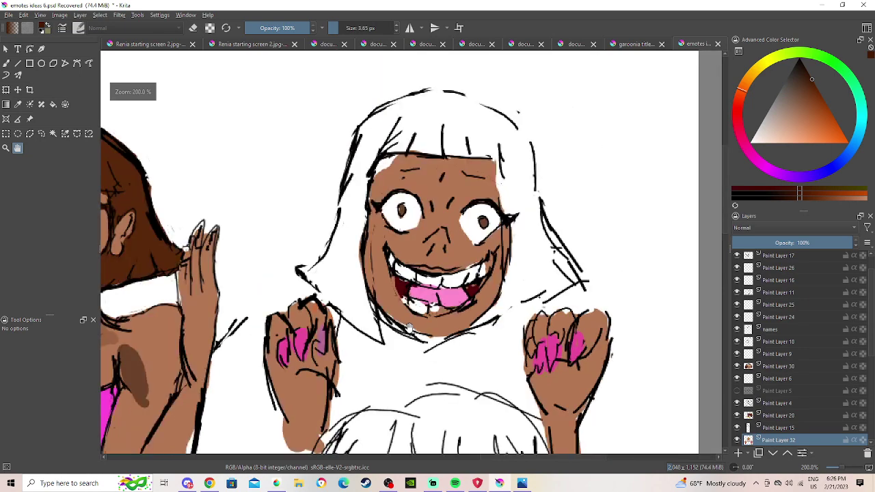
Switch to MediBang Paint Pro, view the vft drawig 9.mdp illustration and return to the untitled caped figure.
left_click(289, 486)
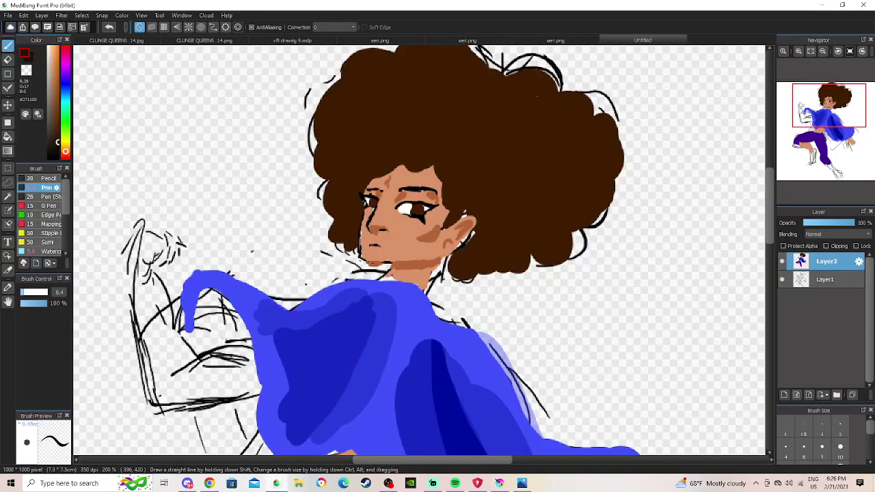
left_click(214, 41)
left_click(300, 41)
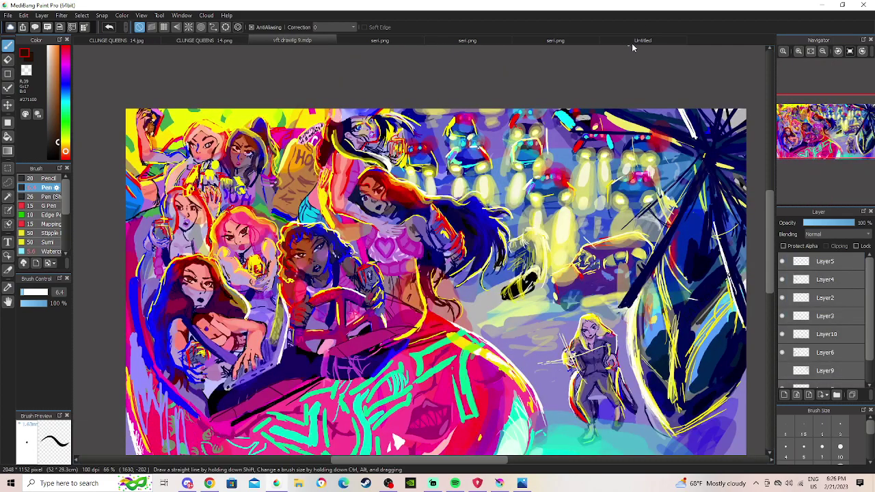
left_click(629, 43)
Switch to Krita and look through the other open recovered documents for reference drawings.
left_click(505, 483)
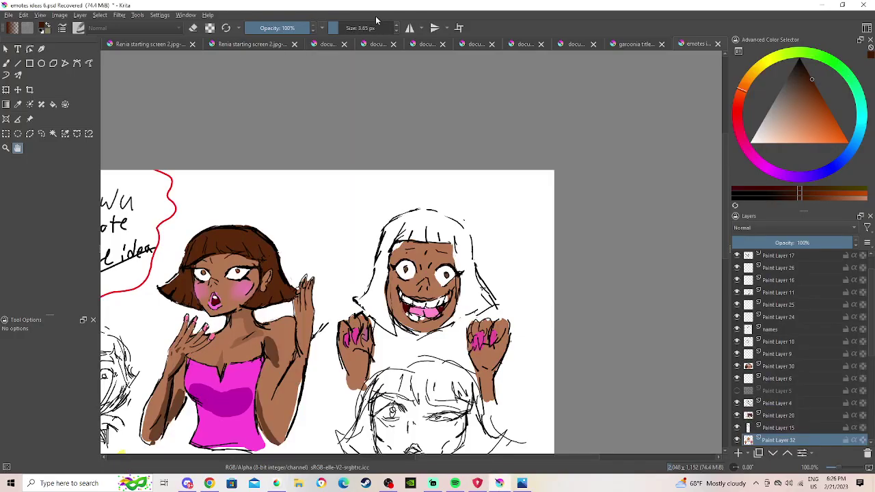
left_click(432, 45)
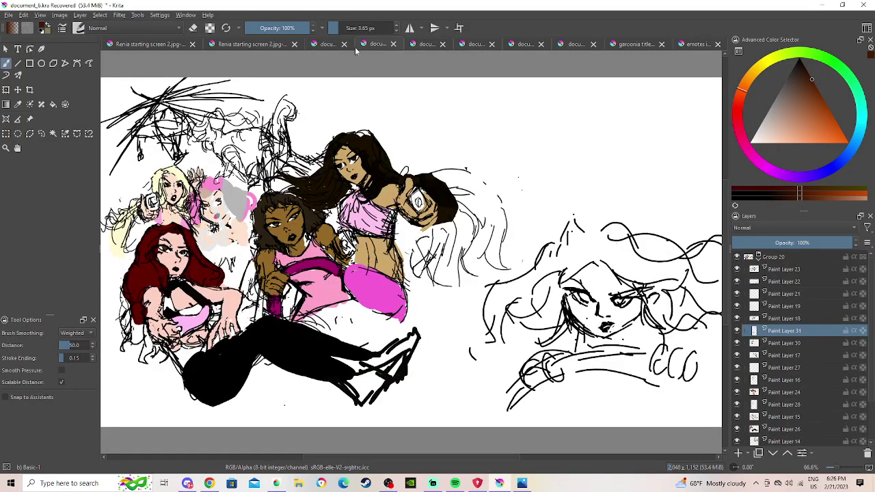
left_click(479, 45)
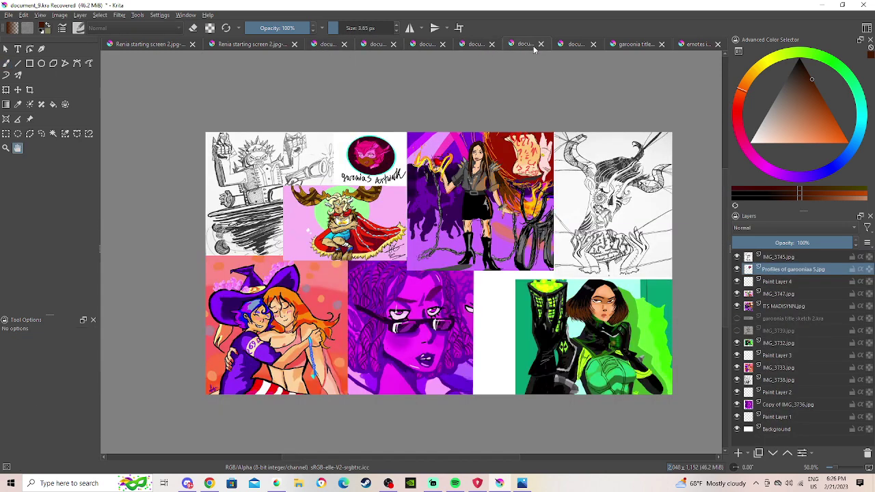
left_click(571, 45)
Open emotes ideas 9.png from the recent files in Quick access.
left_click(14, 16)
left_click(68, 46)
scroll(42, 79, "up", 5)
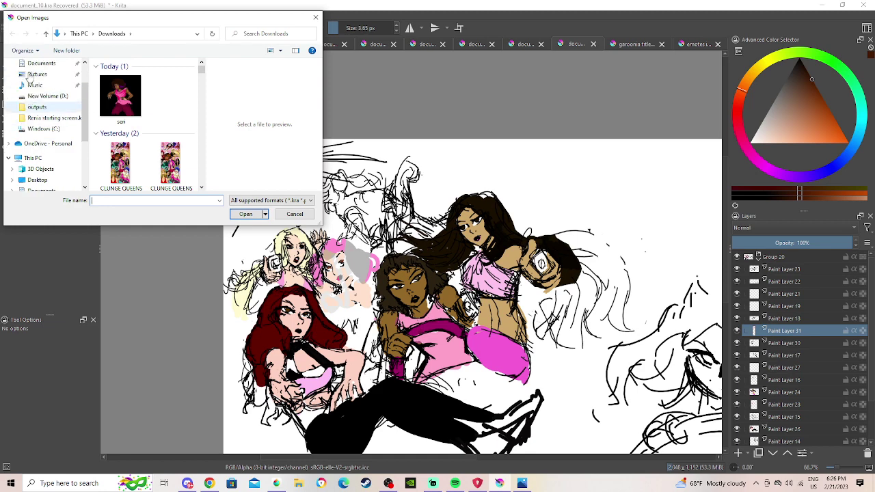
left_click(39, 70)
scroll(143, 147, "down", 5)
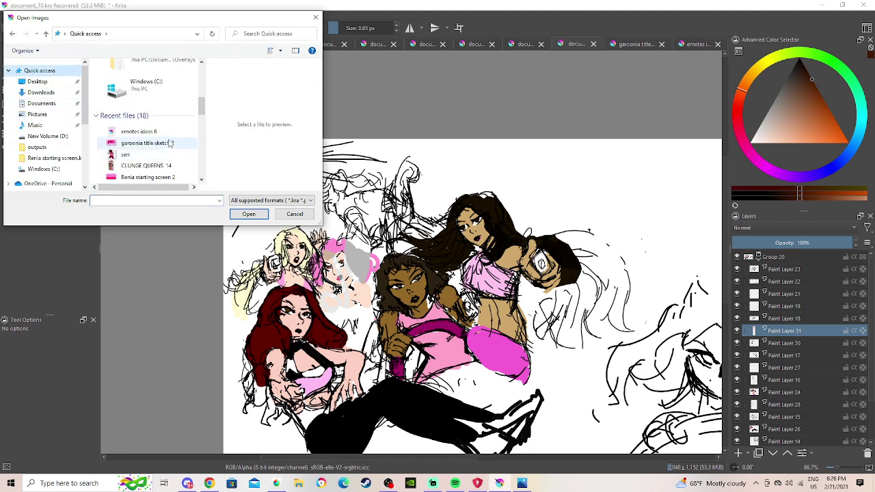
scroll(174, 140, "down", 3)
double_click(171, 121)
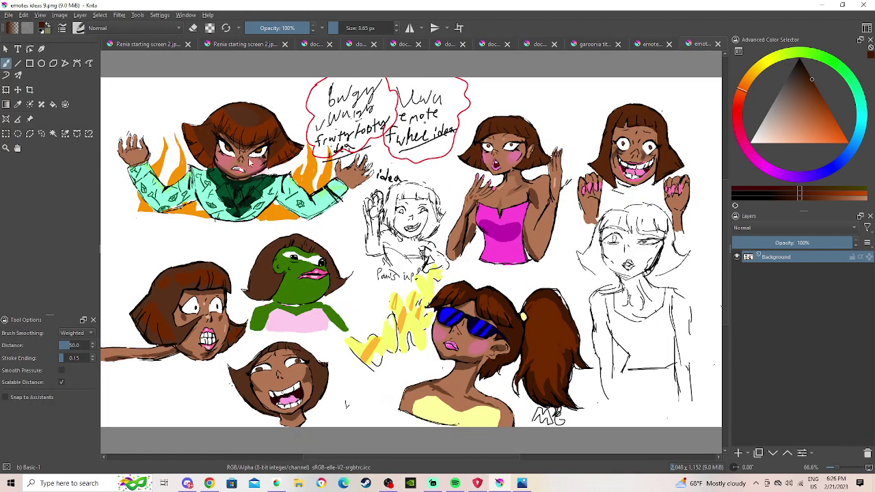
Compare the emotes ideas 6 sheet with the emotes ideas 9 sheet.
left_click(663, 46)
scroll(400, 180, "down", 3)
scroll(338, 274, "up", 1)
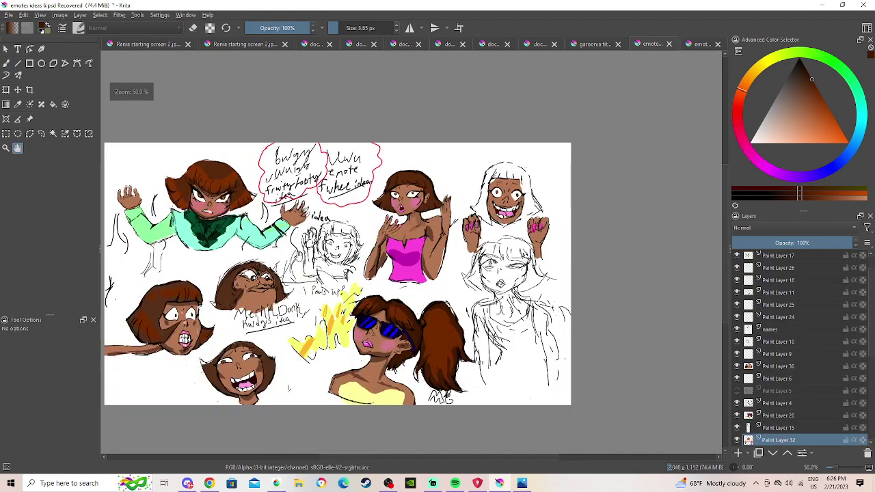
left_click(703, 50)
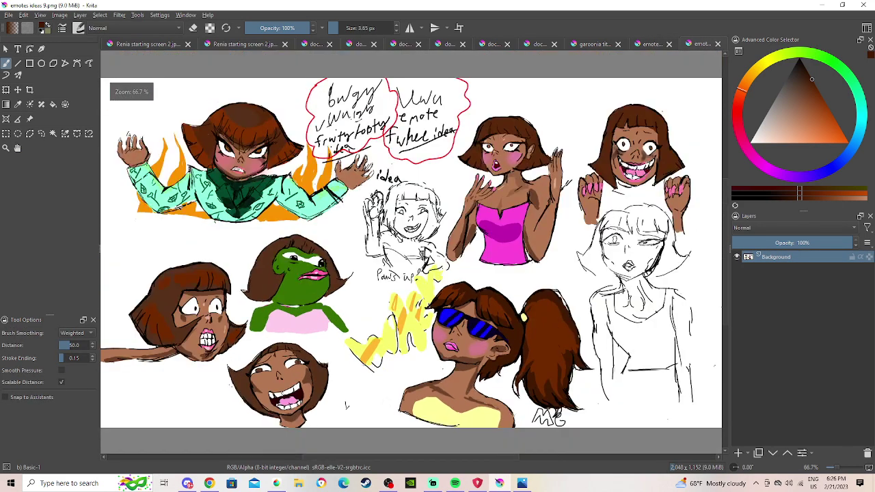
Examine the grinning emote's coloured hair and facial shading up close on the emotes ideas 9 sheet.
left_click(18, 148)
left_click_drag(641, 119, 404, 182)
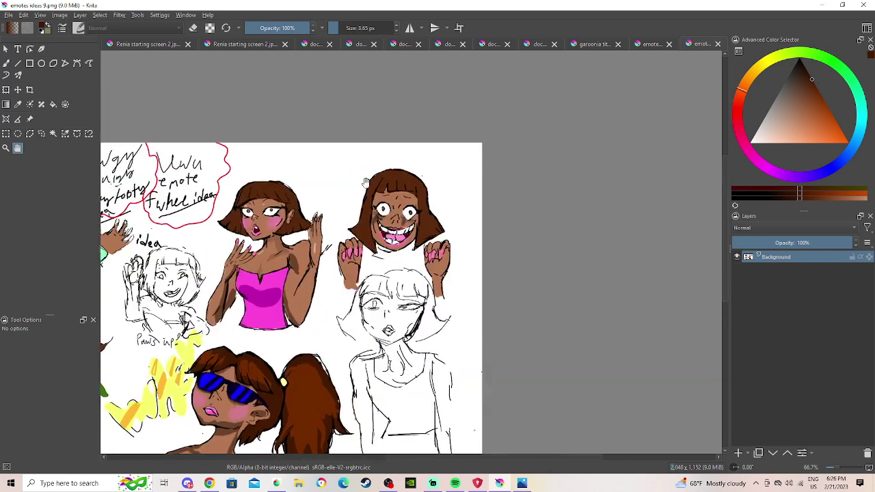
scroll(404, 182, "up", 2)
scroll(354, 291, "up", 2)
left_click_drag(355, 278, 307, 324)
scroll(366, 310, "down", 1)
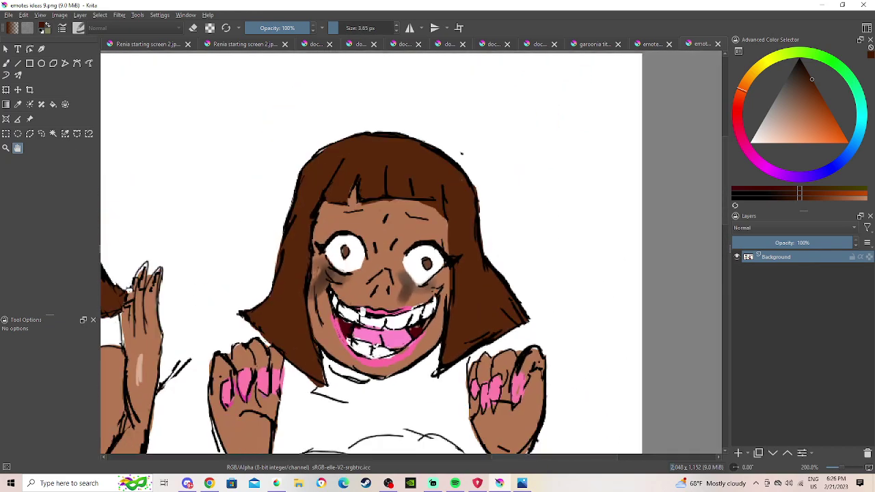
left_click_drag(364, 309, 407, 289)
left_click_drag(506, 224, 511, 222)
scroll(511, 223, "down", 1)
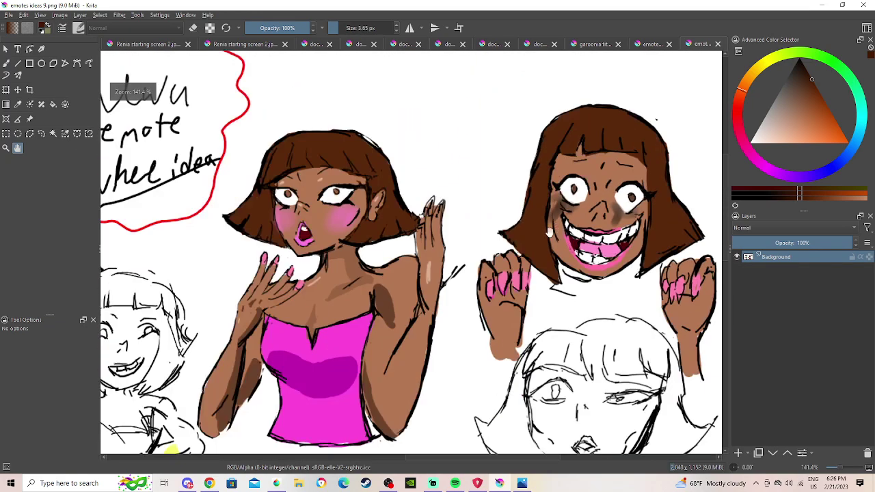
scroll(471, 256, "down", 1)
Look over the angry, frog and startled emotes, then view the emotes ideas 9 sheet as a whole.
left_click_drag(332, 301, 454, 240)
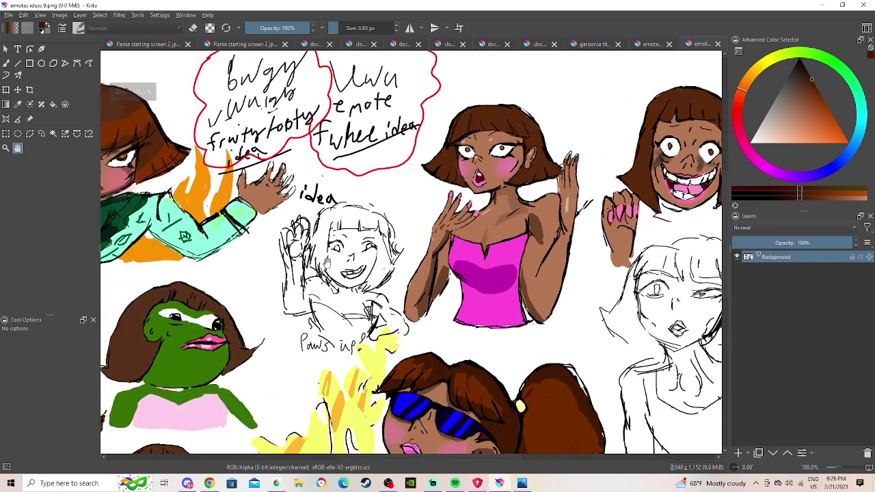
left_click_drag(396, 254, 429, 242)
left_click_drag(209, 366, 453, 286)
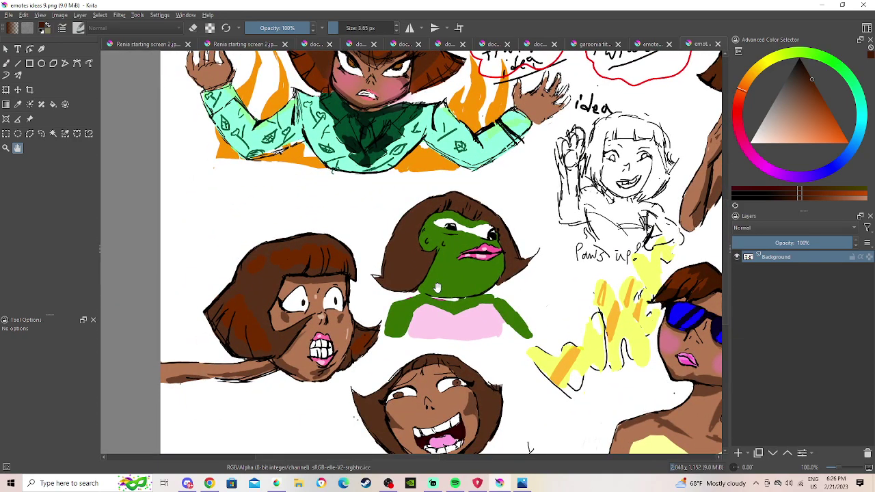
left_click_drag(547, 279, 365, 330)
scroll(564, 310, "down", 2)
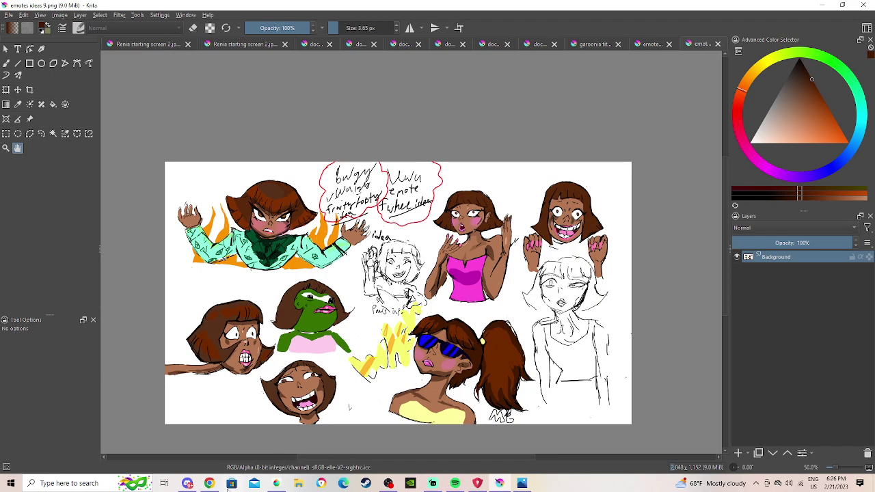
scroll(407, 386, "up", 2)
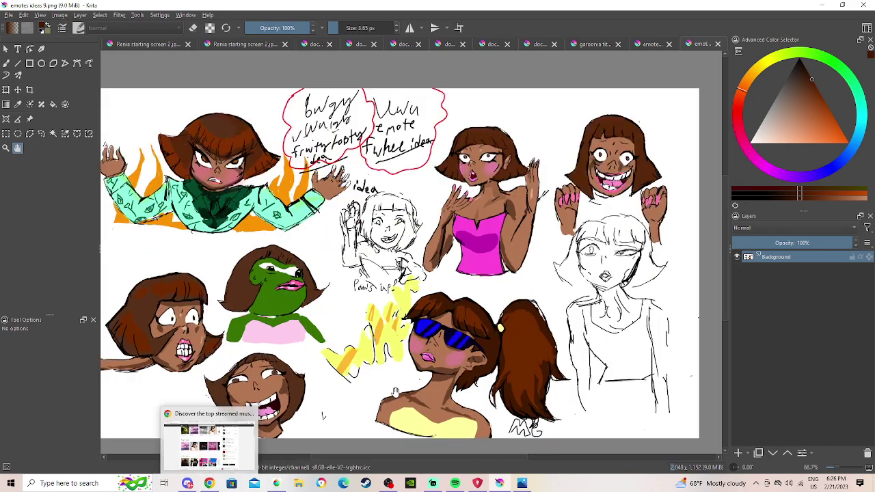
scroll(412, 405, "down", 3)
scroll(415, 410, "up", 3)
scroll(416, 410, "down", 3)
scroll(593, 176, "up", 1)
Check the emotes ideas 6 sheet once more and return to the angry and pink-top emotes on emotes ideas 9.
left_click(645, 47)
left_click(687, 45)
left_click_drag(397, 297, 526, 203)
scroll(494, 259, "up", 1)
scroll(492, 261, "down", 1)
left_click_drag(430, 229, 449, 176)
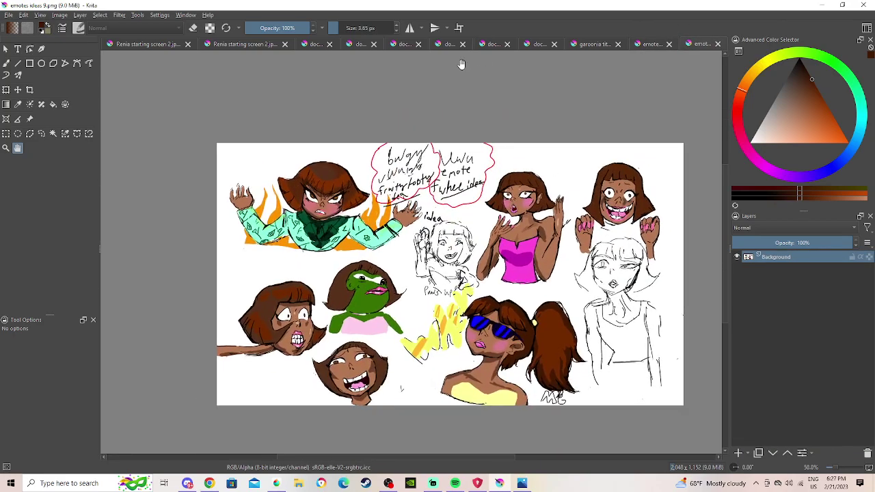
scroll(490, 143, "up", 1)
scroll(276, 274, "down", 1)
left_click_drag(275, 274, 275, 264)
scroll(349, 256, "up", 2)
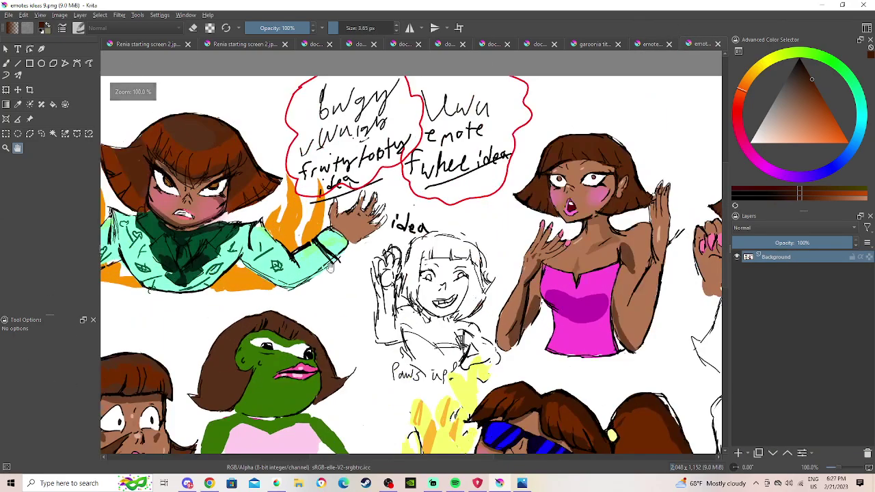
Survey the frog, laughing and sunglasses emotes on the emotes ideas 9 sheet and return to the angry emote.
left_click_drag(203, 319, 49, 237)
left_click_drag(182, 392, 414, 242)
scroll(414, 242, "down", 1)
scroll(420, 305, "down", 1)
left_click_drag(419, 305, 363, 425)
left_click_drag(395, 324, 410, 222)
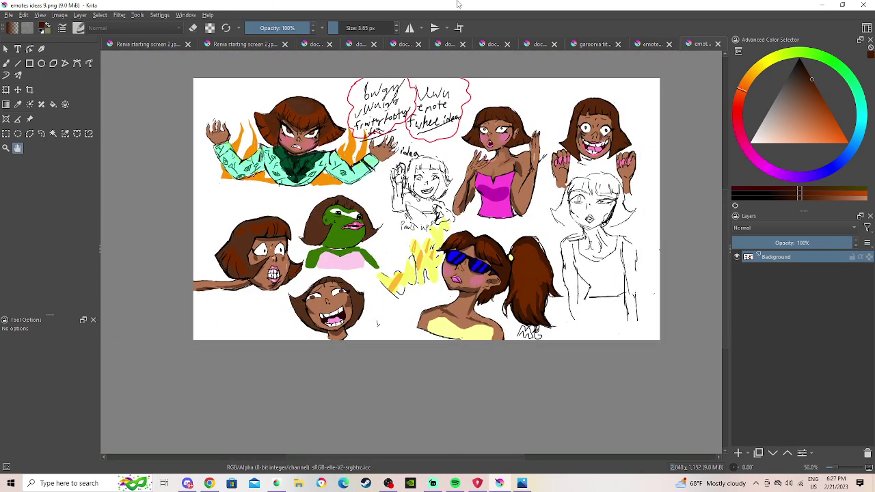
left_click_drag(514, 223, 485, 273)
scroll(484, 273, "up", 1)
scroll(485, 273, "down", 1)
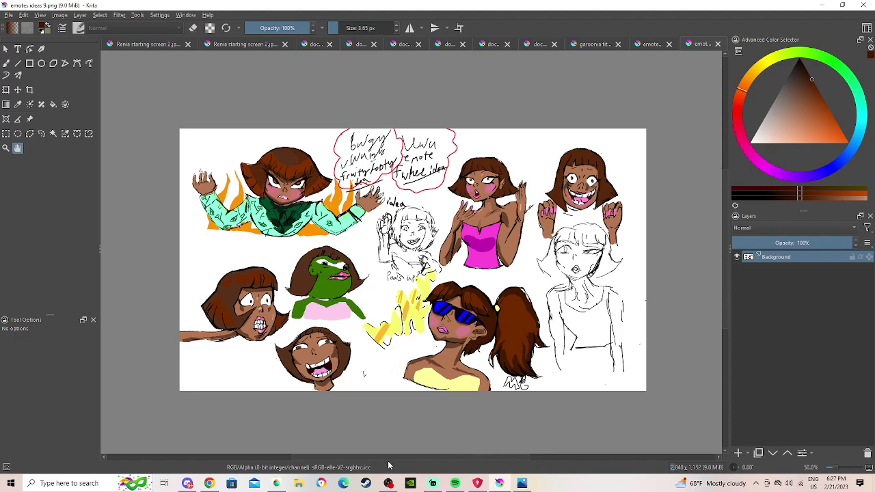
scroll(450, 288, "up", 1)
scroll(450, 289, "down", 1)
scroll(451, 285, "up", 2)
left_click_drag(465, 273, 213, 401)
left_click_drag(259, 349, 543, 217)
left_click_drag(289, 183, 598, 382)
Study the hair shading of the angry, startled and ponytailed emotes on the emotes ideas 9 sheet.
mouse_move(433, 483)
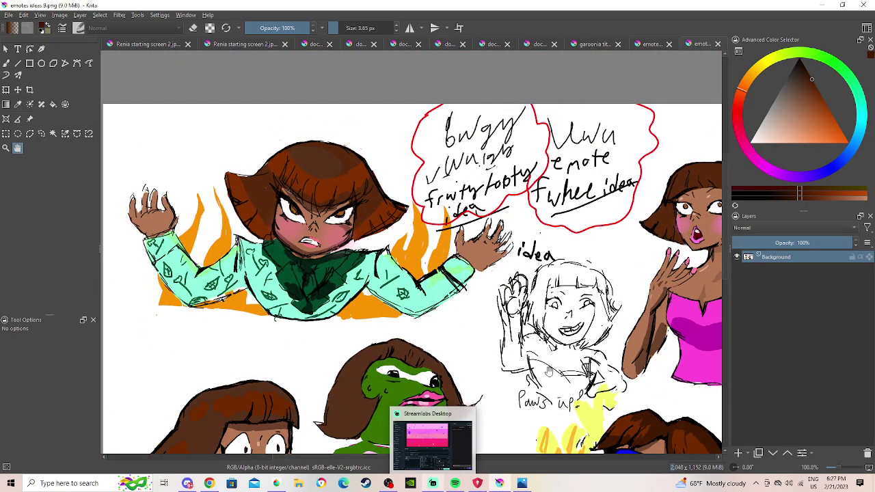
scroll(606, 261, "down", 2)
left_click_drag(408, 215, 305, 220)
left_click_drag(478, 315, 405, 179)
left_click_drag(477, 355, 419, 433)
scroll(471, 395, "up", 1)
left_click_drag(342, 324, 435, 322)
scroll(327, 293, "up", 1)
left_click_drag(236, 73, 323, 91)
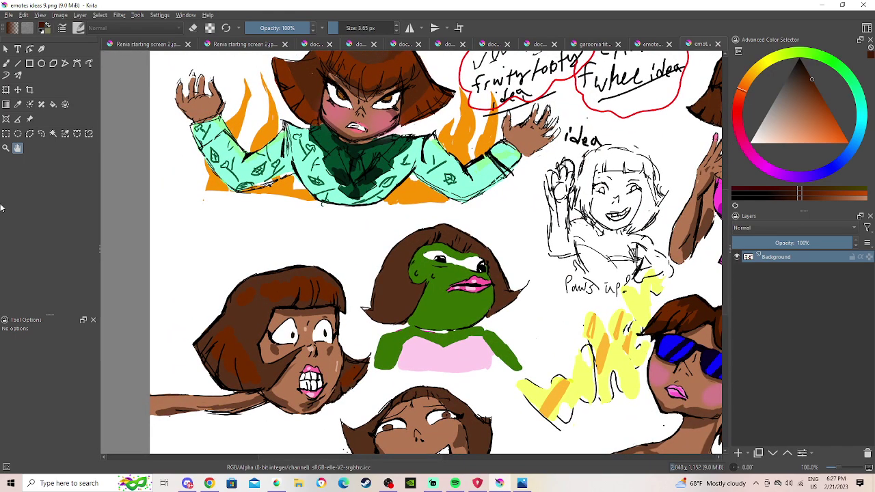
left_click_drag(671, 330, 507, 278)
scroll(507, 278, "down", 1)
Check the Streamlabs Desktop window and return to the emotes ideas 9 sheet in Krita.
mouse_move(433, 484)
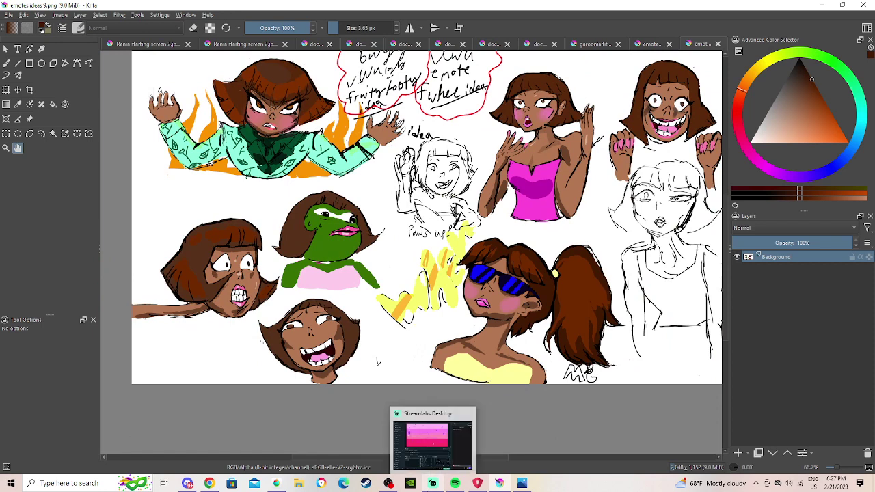
left_click(432, 484)
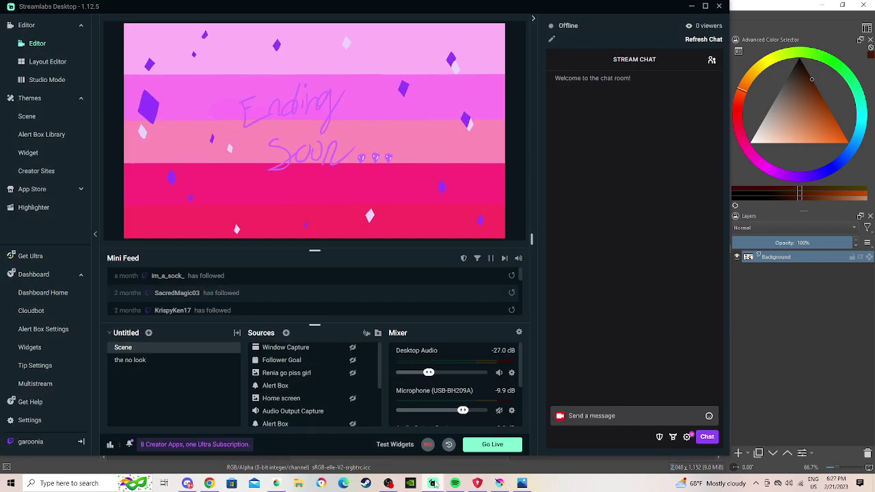
left_click(432, 483)
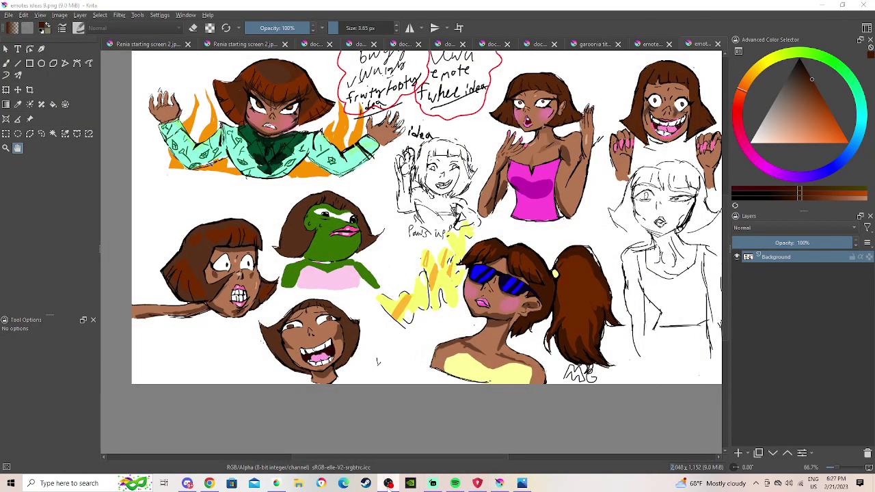
left_click(389, 485)
Examine the pink-top emote's blush, ear highlight, hair and hand up close on the emotes ideas 9 sheet.
scroll(449, 264, "down", 1)
left_click_drag(449, 264, 411, 301)
scroll(381, 321, "up", 1)
scroll(407, 298, "up", 4)
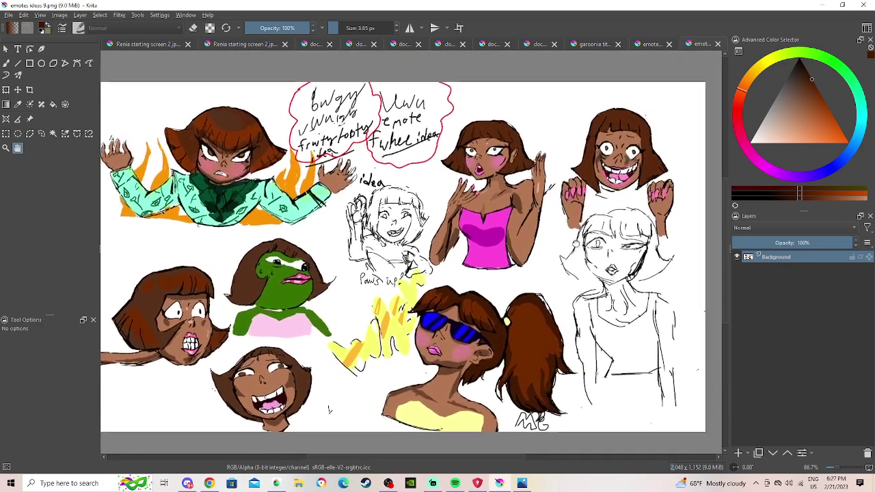
scroll(404, 295, "up", 3)
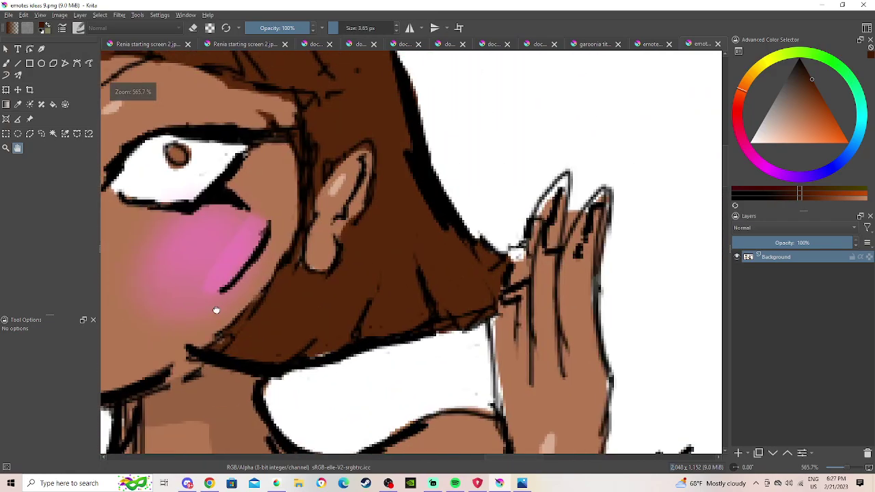
left_click_drag(237, 295, 120, 297)
left_click_drag(303, 281, 448, 273)
left_click_drag(244, 294, 428, 333)
scroll(427, 333, "down", 4)
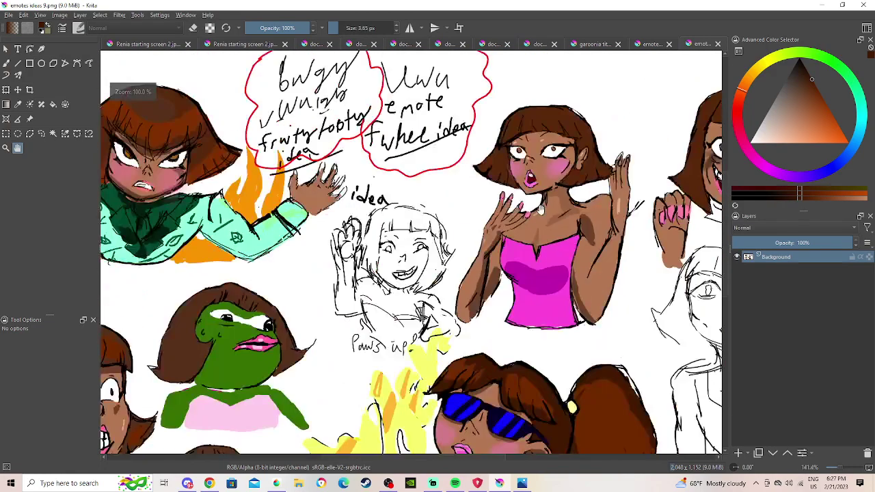
Survey the emotes ideas 9 sheet and examine the wide-grinning emote's face, under-eye shading and raised hands up close.
scroll(507, 225, "down", 2)
left_click_drag(501, 338, 362, 242)
left_click_drag(538, 159, 513, 219)
scroll(513, 219, "up", 1)
left_click_drag(492, 192, 556, 239)
left_click_drag(496, 121, 408, 150)
left_click_drag(525, 126, 562, 111)
left_click_drag(618, 153, 518, 174)
scroll(518, 174, "up", 2)
left_click_drag(669, 171, 481, 255)
scroll(480, 254, "up", 1)
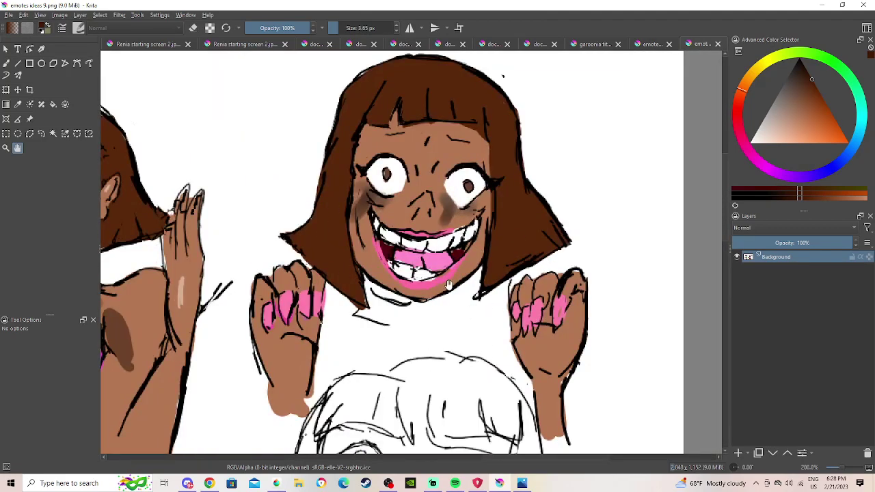
left_click_drag(452, 285, 465, 284)
Compare the skin and hair shading of the pink-top emote with the wide-grinning emote beside it.
scroll(373, 264, "down", 2)
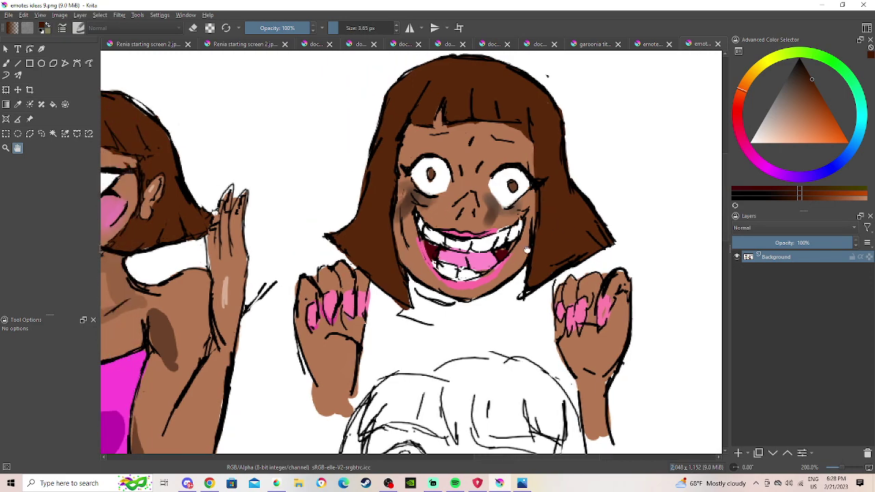
scroll(518, 116, "down", 1)
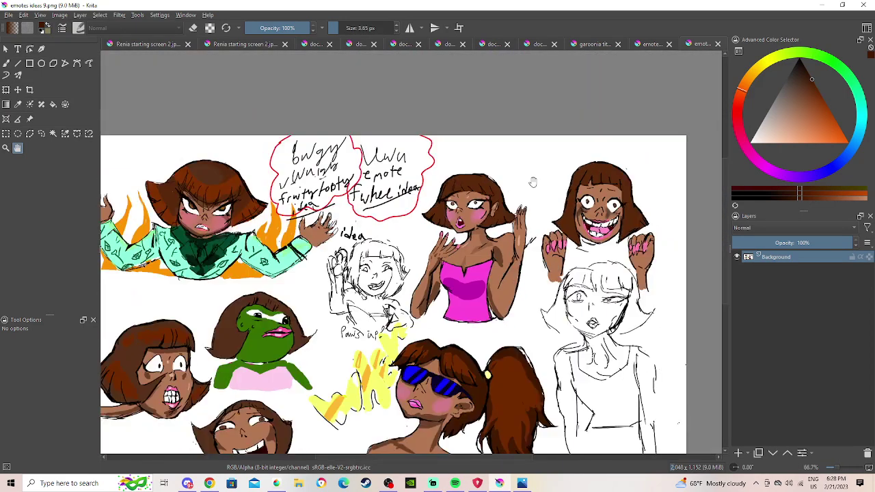
scroll(589, 239, "up", 3)
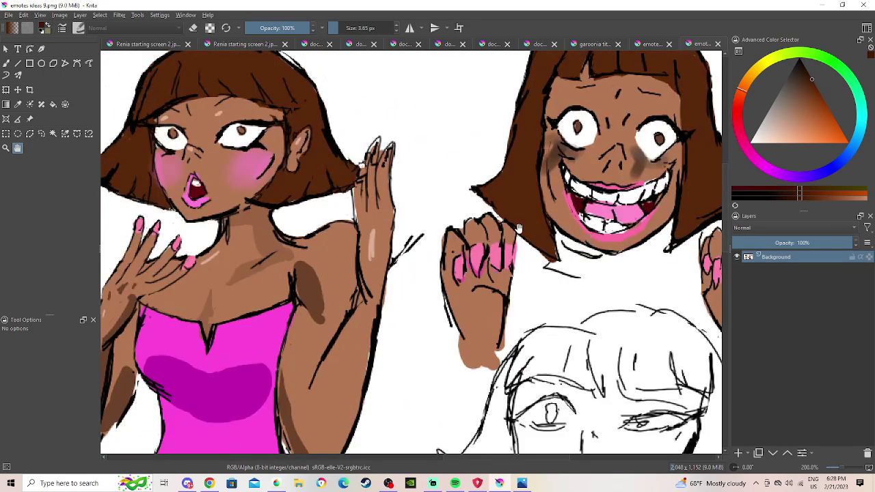
left_click_drag(635, 223, 534, 201)
left_click_drag(442, 167, 553, 268)
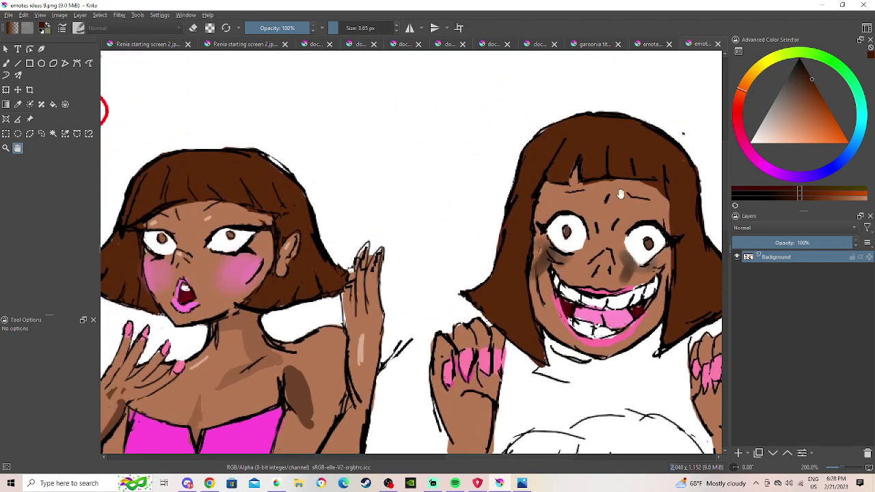
View the whole emotes ideas 9 sheet, and examine the startled, frog and laughing emotes up close.
scroll(462, 215, "down", 3)
left_click_drag(461, 215, 605, 163)
left_click_drag(426, 334, 437, 319)
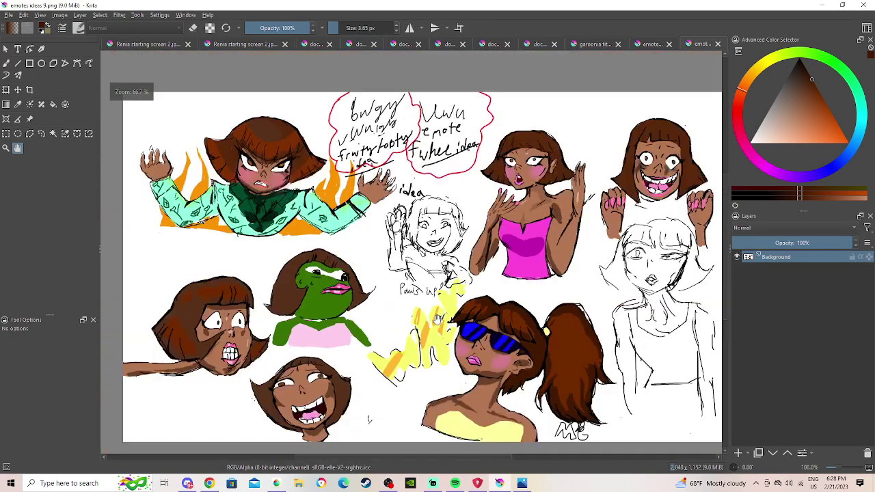
scroll(277, 308, "up", 5)
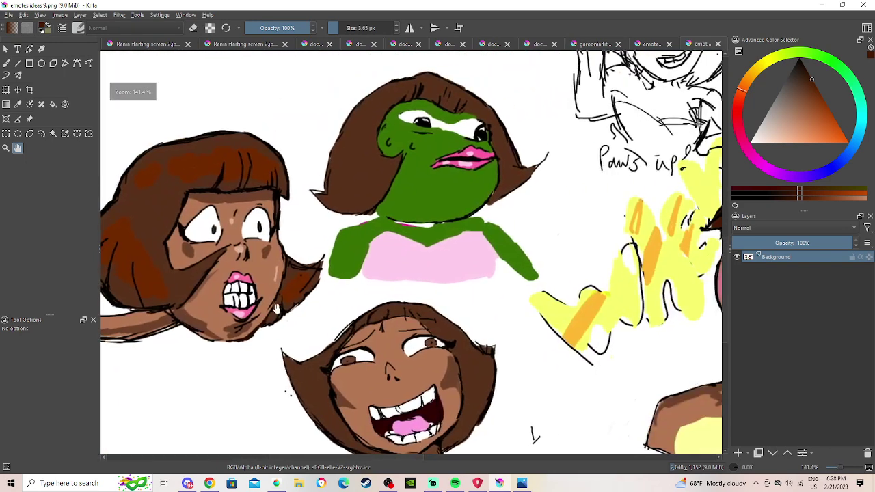
left_click_drag(373, 276, 433, 192)
left_click_drag(484, 209, 415, 258)
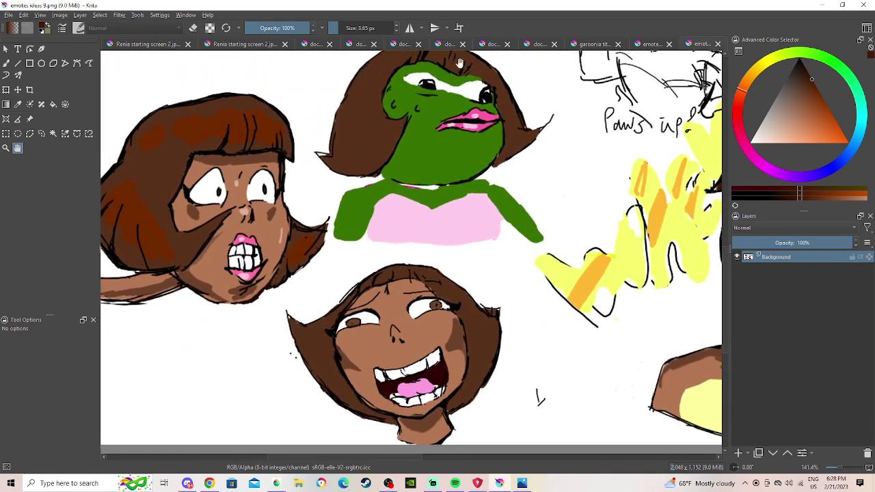
Examine the green frog, the frightened face and the laughing face drawings up close.
scroll(427, 196, "up", 2)
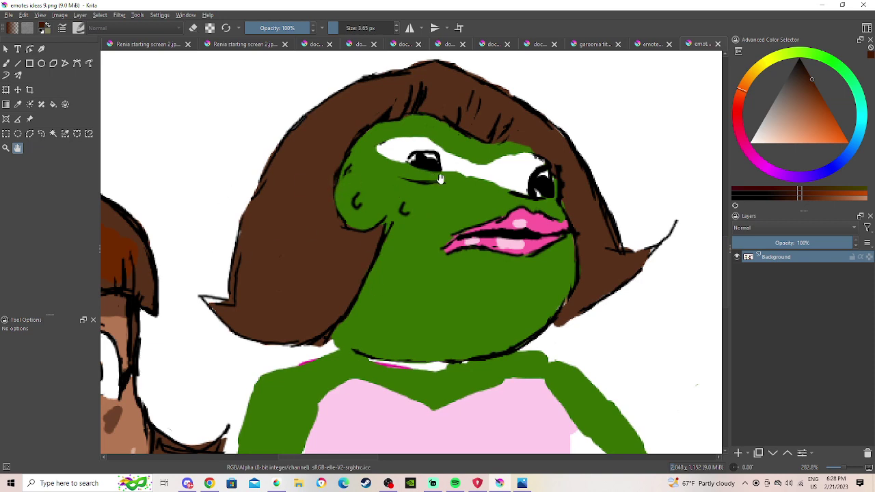
scroll(505, 392, "down", 1)
mouse_move(416, 422)
left_mouse_down()
mouse_move(512, 340)
mouse_move(764, 310)
left_mouse_up()
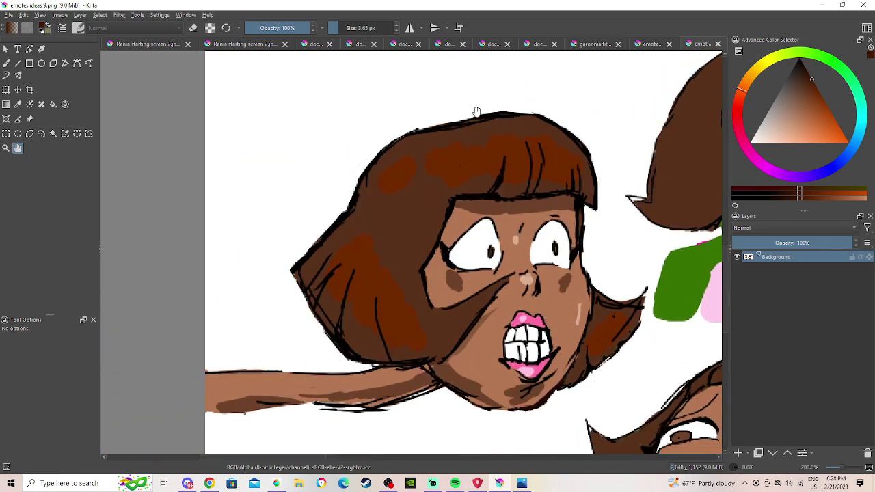
left_click_drag(562, 269, 230, 224)
mouse_move(301, 196)
left_mouse_down()
mouse_move(324, 171)
mouse_move(326, 133)
left_mouse_up()
left_click_drag(334, 242, 281, 214)
scroll(301, 232, "down", 1)
left_click_drag(427, 249, 421, 235)
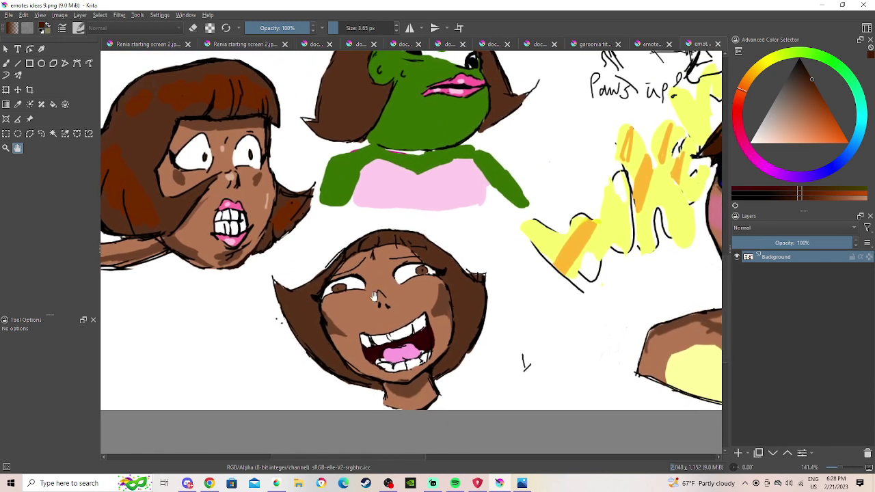
scroll(468, 265, "down", 1)
Inspect the ponytailed character with blue sunglasses and the yellow scribble beside her.
left_click_drag(531, 230, 369, 342)
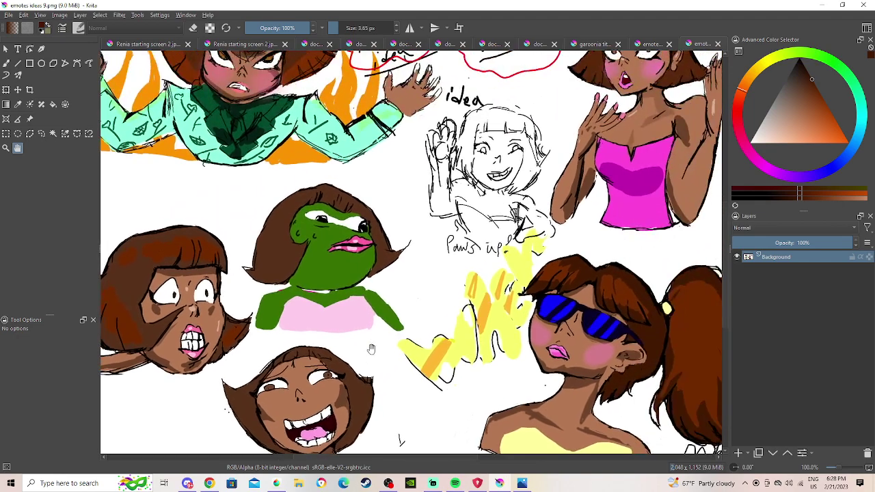
left_click_drag(426, 350, 305, 363)
left_click_drag(491, 335, 520, 361)
scroll(463, 365, "up", 1)
scroll(462, 365, "up", 1)
scroll(463, 365, "down", 1)
scroll(462, 366, "up", 1)
mouse_move(462, 365)
left_mouse_down()
mouse_move(351, 258)
mouse_move(465, 187)
left_mouse_up()
scroll(389, 190, "down", 1)
left_click_drag(350, 181, 327, 211)
scroll(327, 212, "down", 1)
scroll(327, 211, "up", 1)
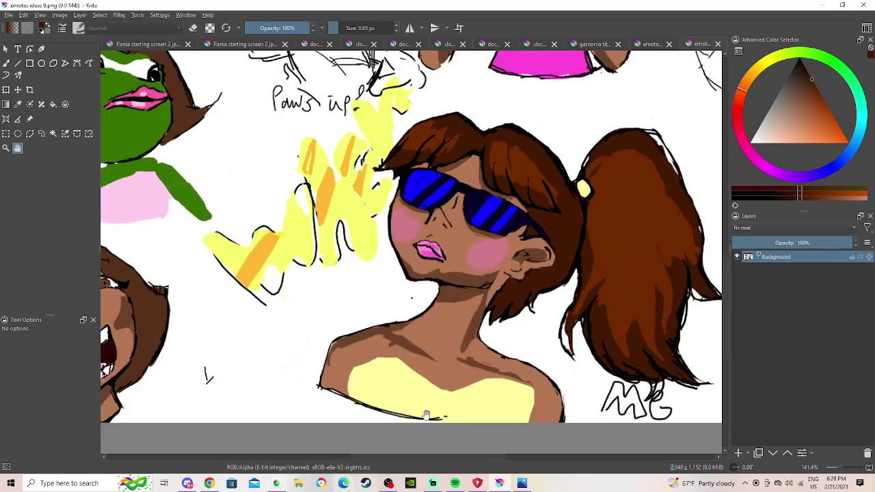
scroll(504, 297, "up", 2)
scroll(495, 305, "down", 2)
mouse_move(682, 216)
left_mouse_down()
mouse_move(636, 246)
mouse_move(579, 254)
left_mouse_up()
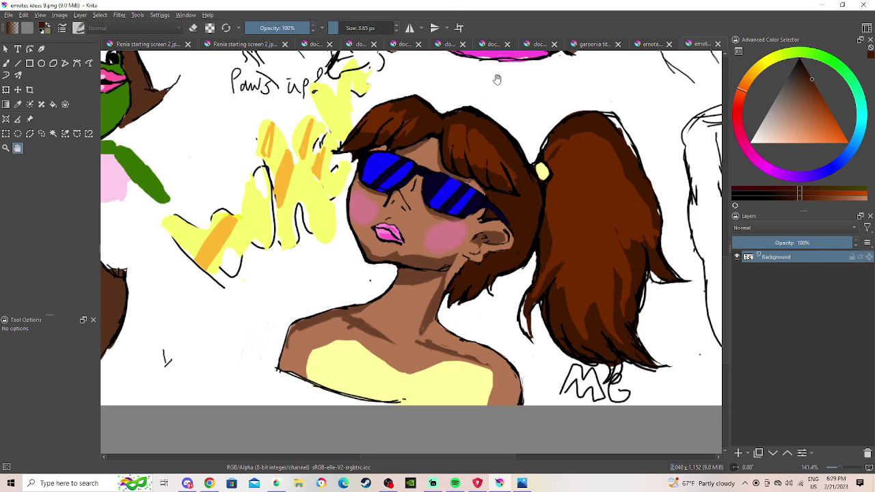
Look over the emote sheet and the uncoloured "Paws up!" waving sketch at its centre.
scroll(507, 106, "down", 2)
mouse_move(484, 135)
left_mouse_down()
mouse_move(564, 230)
mouse_move(549, 264)
left_mouse_up()
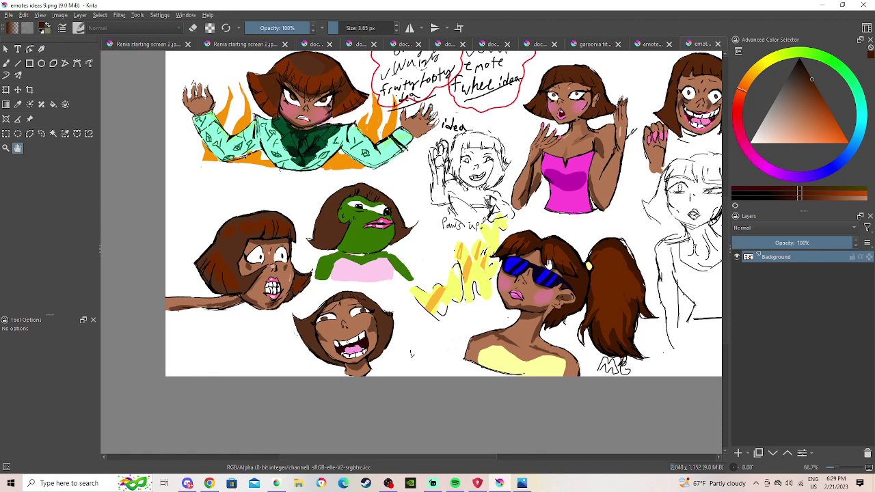
left_click_drag(369, 197, 402, 223)
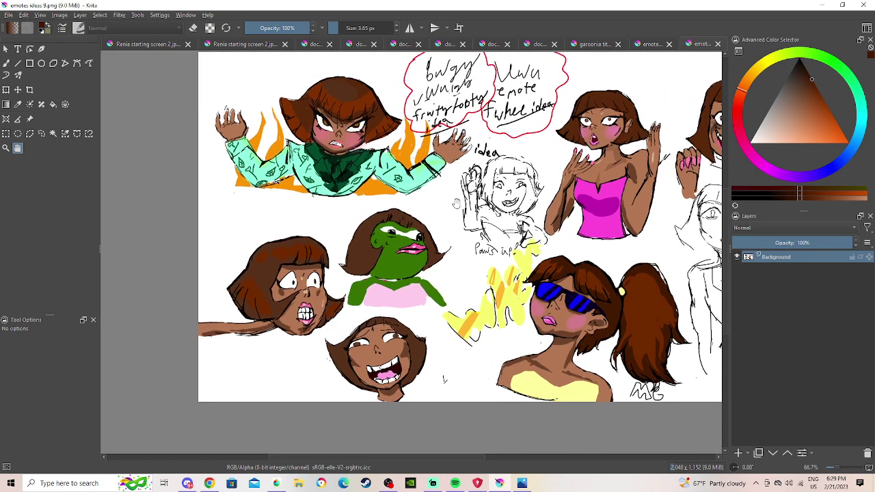
scroll(492, 252, "up", 3)
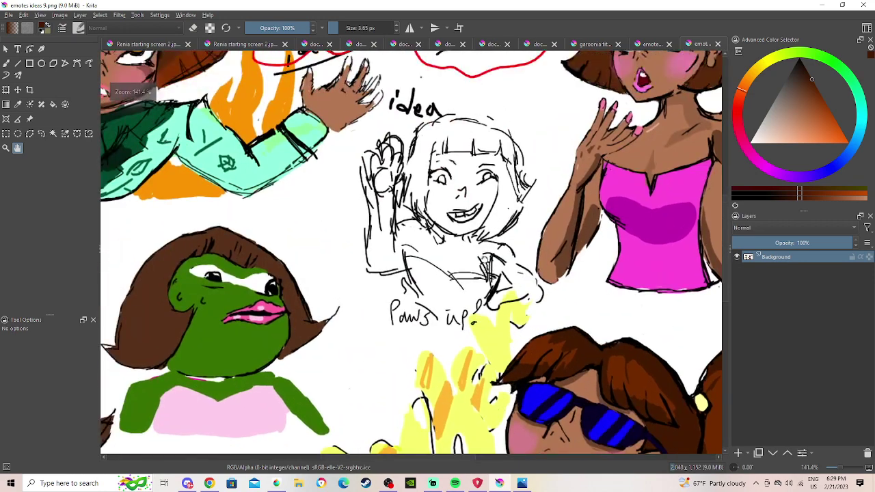
left_click_drag(468, 207, 475, 247)
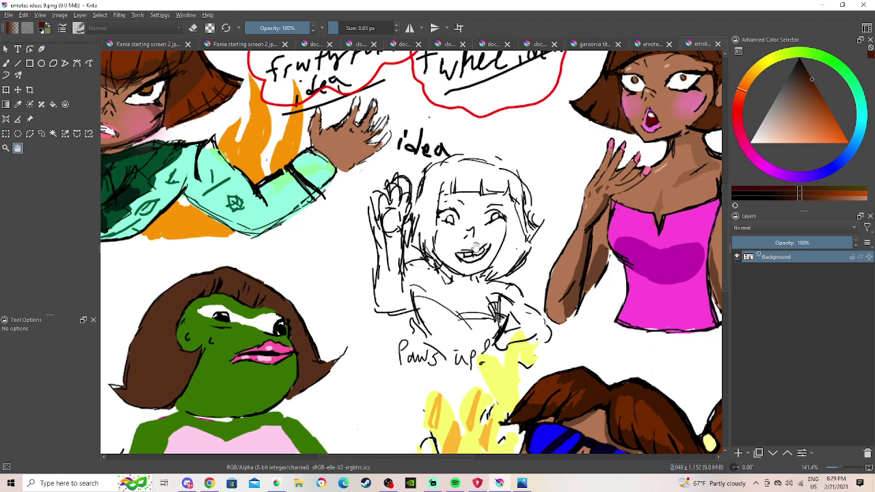
left_click_drag(494, 188, 528, 164)
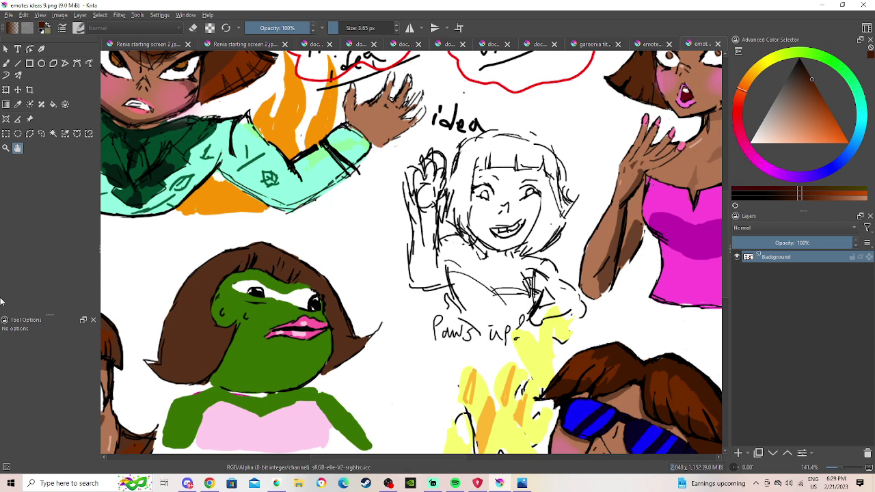
left_click_drag(400, 181, 287, 177)
scroll(388, 309, "up", 1)
scroll(308, 173, "up", 1)
left_click_drag(315, 258, 364, 369)
Compare the waving sketch with the whole sheet and examine its eyes, nose and mouth in close-up.
scroll(370, 365, "down", 2)
scroll(362, 342, "down", 5)
scroll(363, 342, "up", 3)
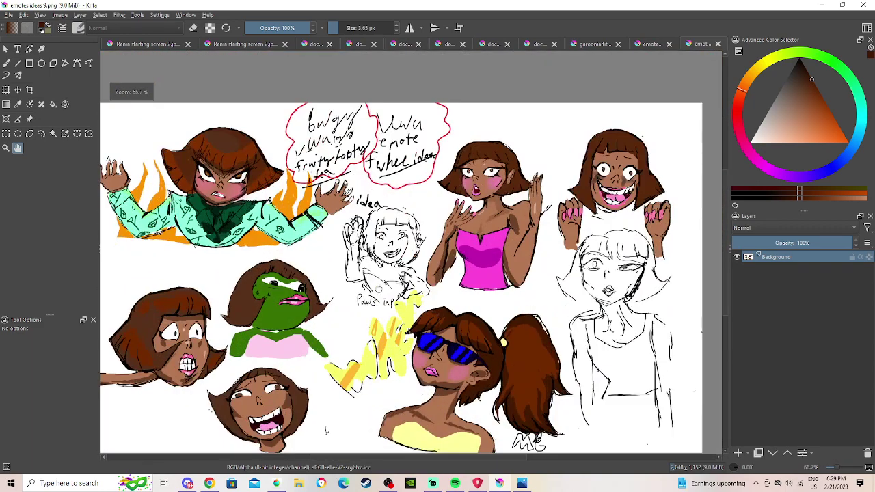
scroll(376, 263, "down", 1)
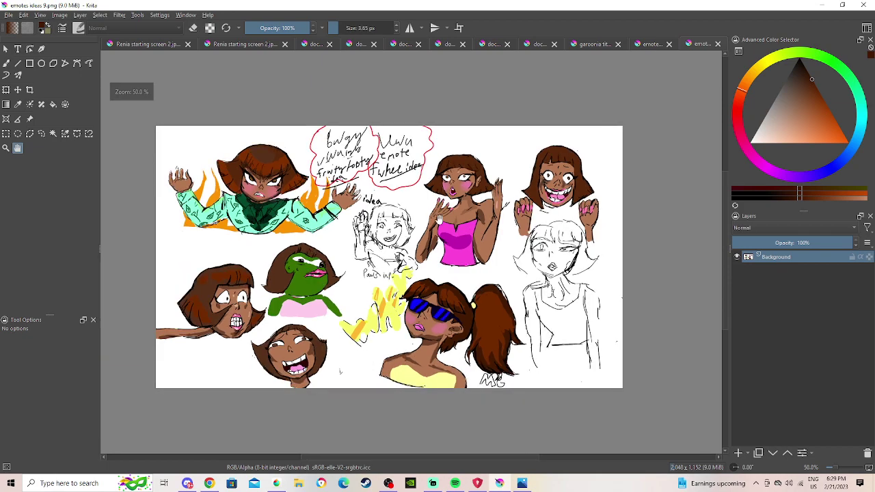
scroll(545, 212, "up", 4)
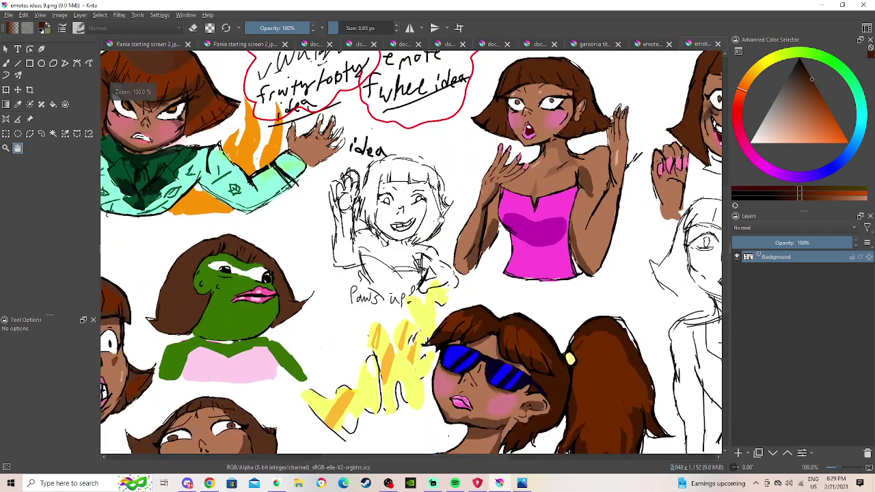
scroll(550, 212, "down", 1)
scroll(464, 267, "up", 3)
scroll(460, 266, "up", 3)
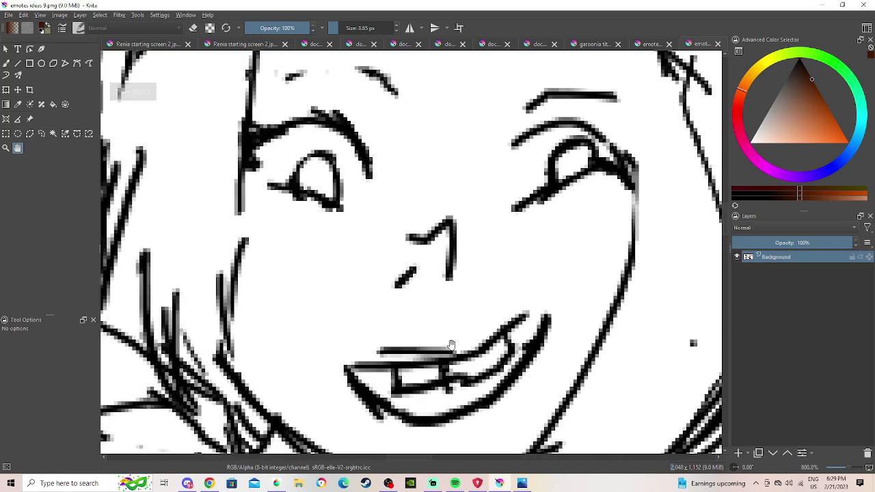
scroll(451, 345, "down", 6)
Inspect the uncoloured line sketch of the winking girl in the tank top.
left_click_drag(452, 345, 317, 160)
left_click_drag(521, 151, 330, 180)
scroll(330, 180, "down", 1)
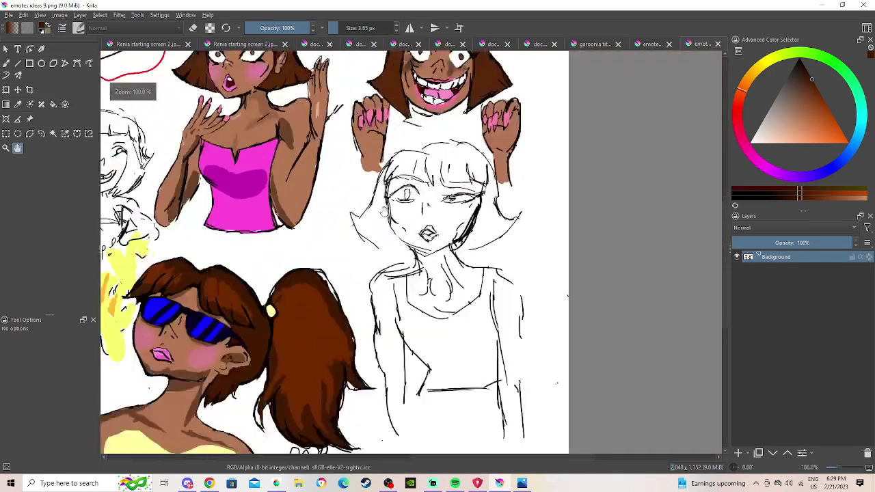
scroll(386, 210, "up", 5)
left_click_drag(318, 358, 442, 146)
scroll(471, 346, "down", 3)
scroll(434, 302, "up", 2)
scroll(433, 303, "down", 1)
scroll(442, 147, "down", 1)
left_click_drag(410, 281, 401, 312)
scroll(402, 320, "down", 1)
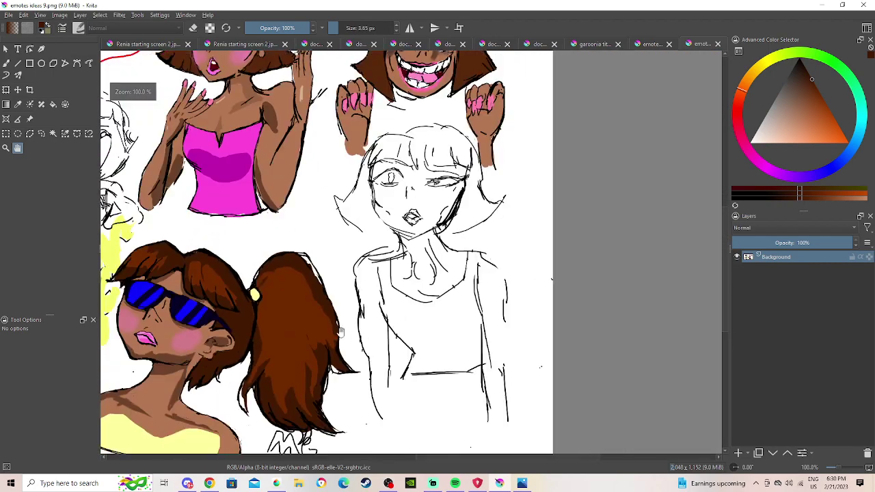
Review all the emote drawings together across the whole sheet.
scroll(348, 336, "down", 6)
scroll(260, 263, "up", 6)
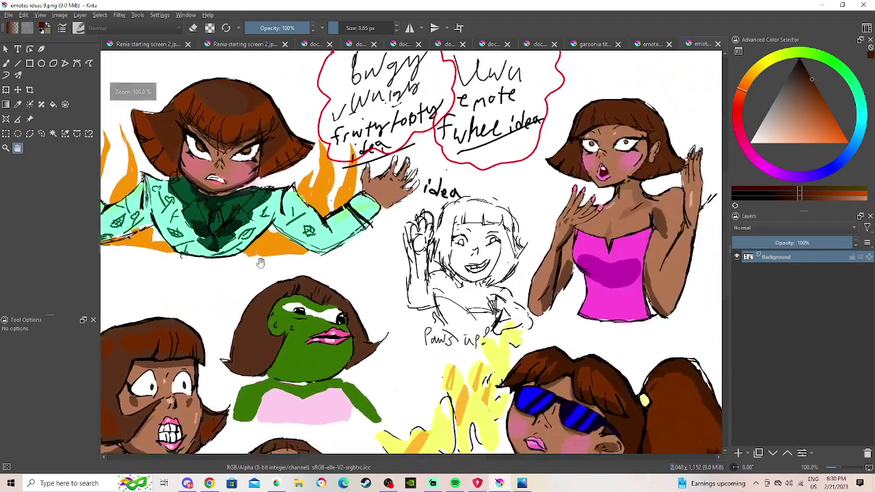
left_click_drag(260, 263, 144, 243)
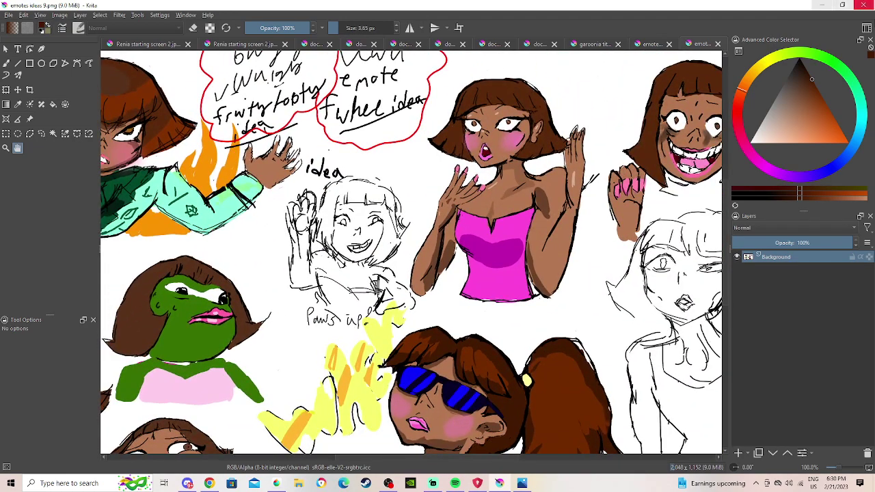
left_click_drag(597, 269, 422, 221)
scroll(473, 198, "down", 2)
left_click_drag(473, 198, 560, 208)
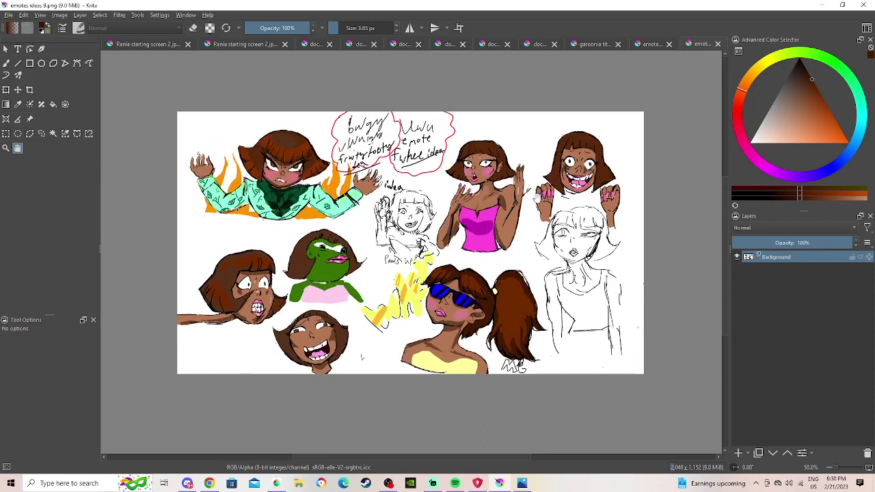
left_click_drag(369, 315, 385, 292)
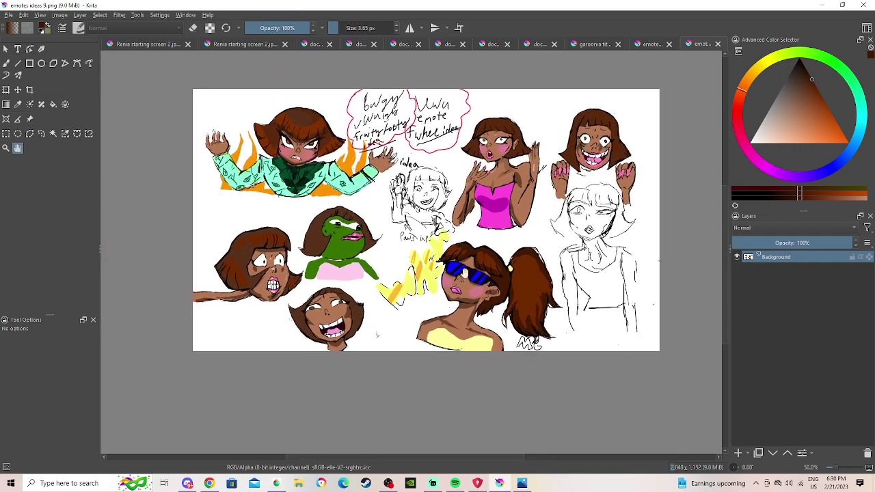
left_click_drag(295, 205, 285, 249)
left_click_drag(359, 275, 430, 272)
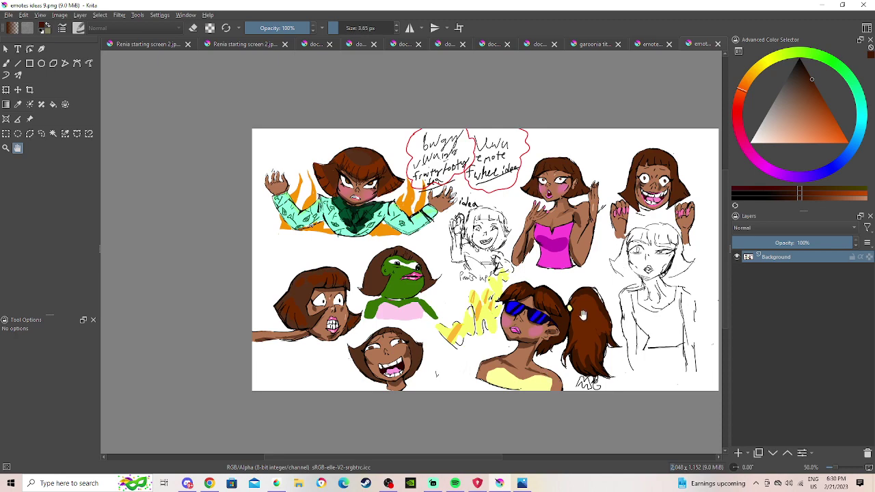
Examine the hair shading, linework and ear details of the ponytailed sunglasses character in close-up.
scroll(581, 317, "up", 6)
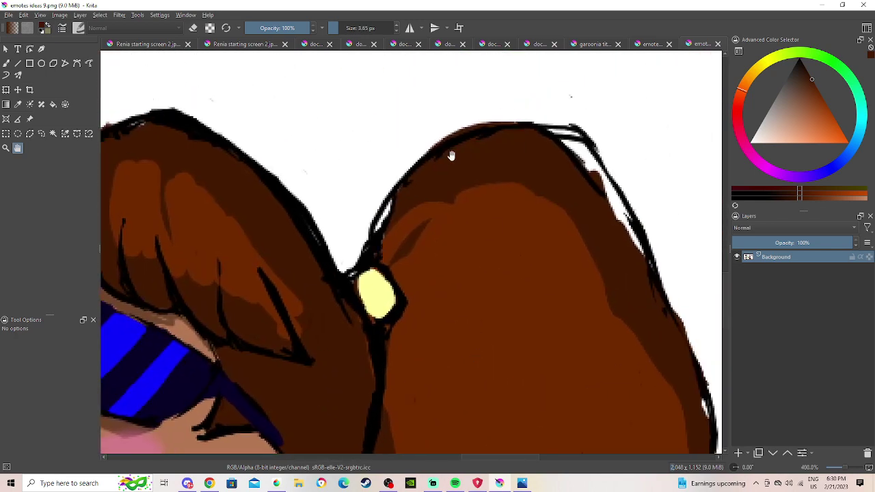
left_click_drag(478, 172, 203, 2)
left_click_drag(321, 337, 547, 69)
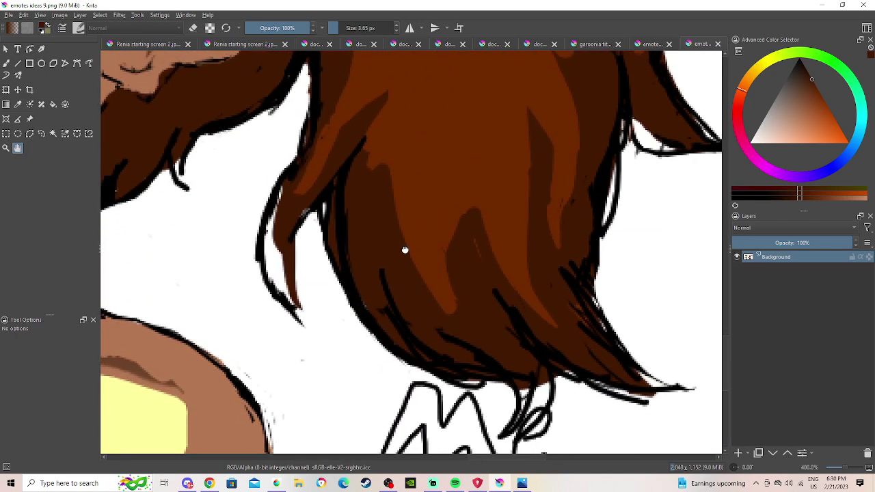
left_click_drag(403, 250, 549, 461)
left_click_drag(378, 285, 248, 143)
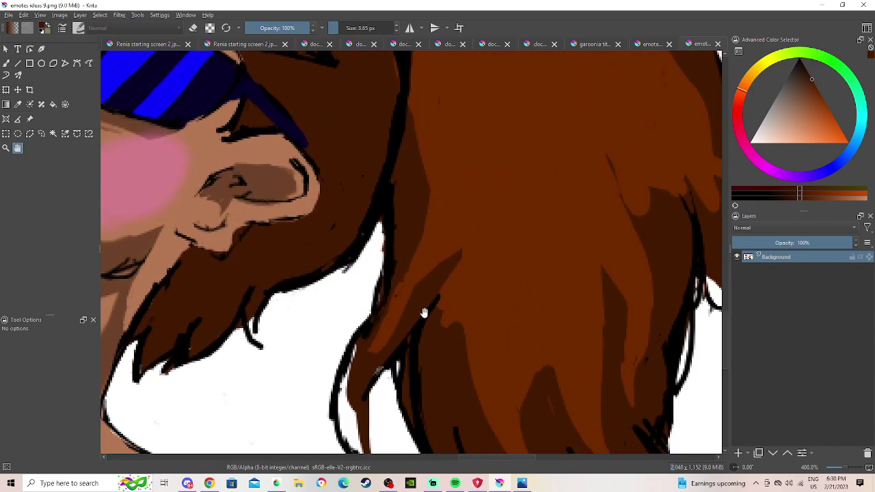
left_click_drag(546, 275, 708, 443)
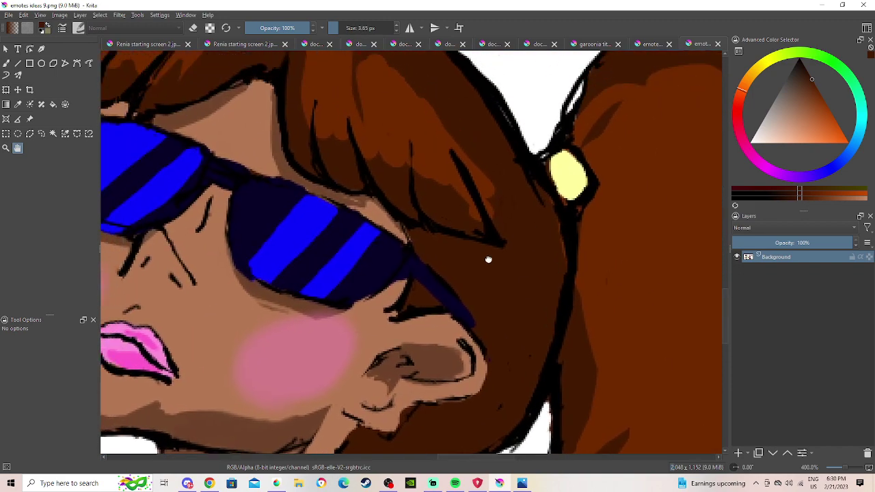
scroll(376, 208, "down", 2)
scroll(374, 208, "down", 5)
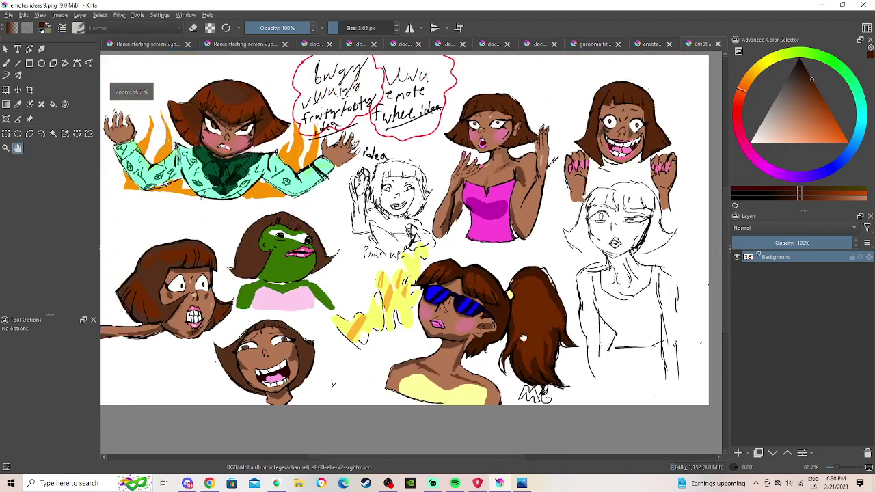
left_click_drag(492, 317, 520, 339)
Review the frightened face, the laughing face, the green frog and the angry character's sleeve in detail.
scroll(511, 338, "up", 5)
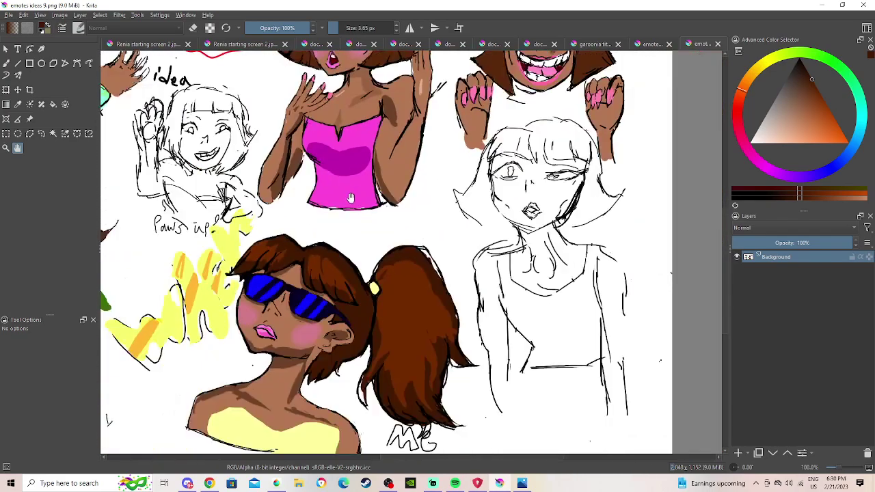
scroll(351, 198, "up", 2)
scroll(363, 203, "down", 2)
left_click_drag(309, 297, 472, 180)
left_click_drag(377, 123, 641, 312)
scroll(499, 226, "up", 2)
left_click_drag(468, 214, 748, 2)
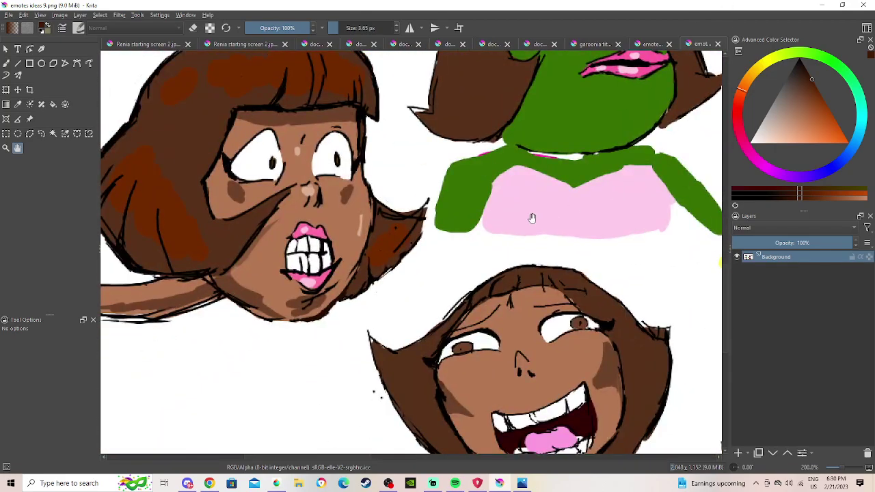
left_click_drag(506, 225, 468, 310)
left_click_drag(493, 174, 406, 281)
left_click_drag(438, 228, 439, 344)
left_click_drag(380, 283, 307, 287)
scroll(403, 369, "down", 1)
scroll(373, 349, "up", 2)
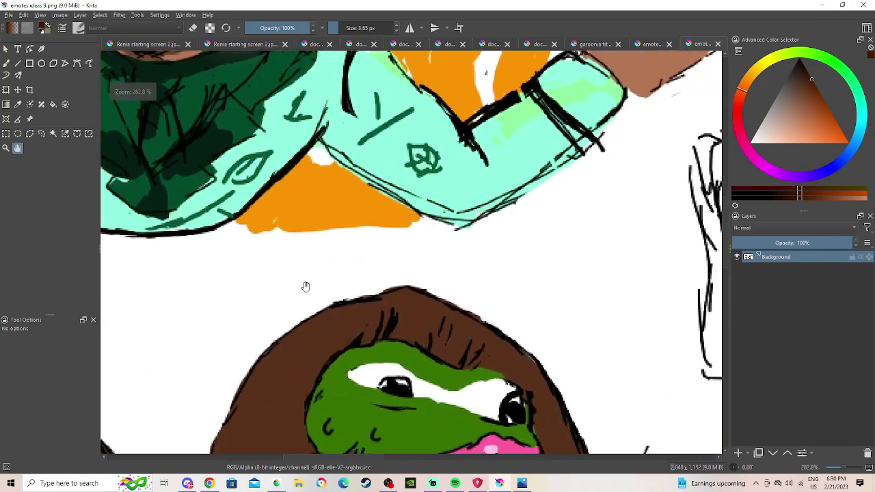
Look over the complete sheet again, including the pink-top character and the sunglasses character.
scroll(311, 285, "down", 2)
scroll(410, 301, "down", 3)
left_click_drag(544, 318, 277, 183)
left_click_drag(538, 268, 656, 294)
scroll(601, 260, "up", 2)
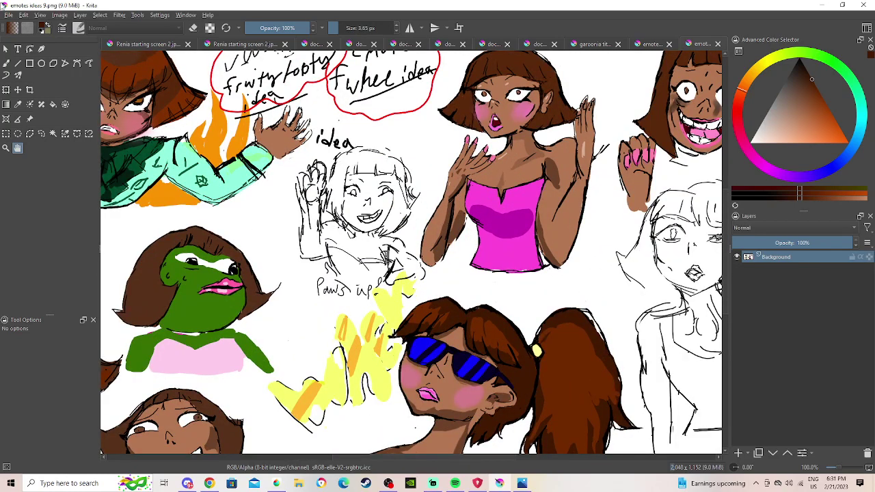
scroll(482, 333, "down", 2)
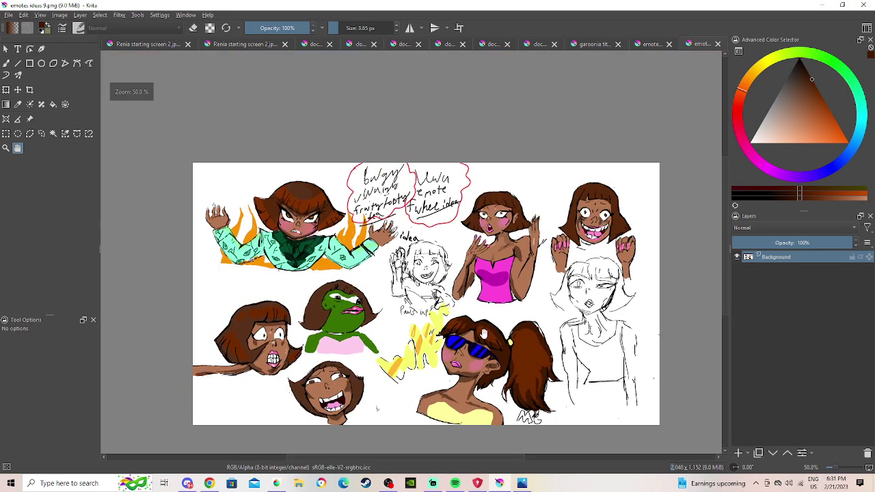
scroll(482, 334, "up", 1)
scroll(482, 333, "up", 3)
scroll(479, 328, "down", 3)
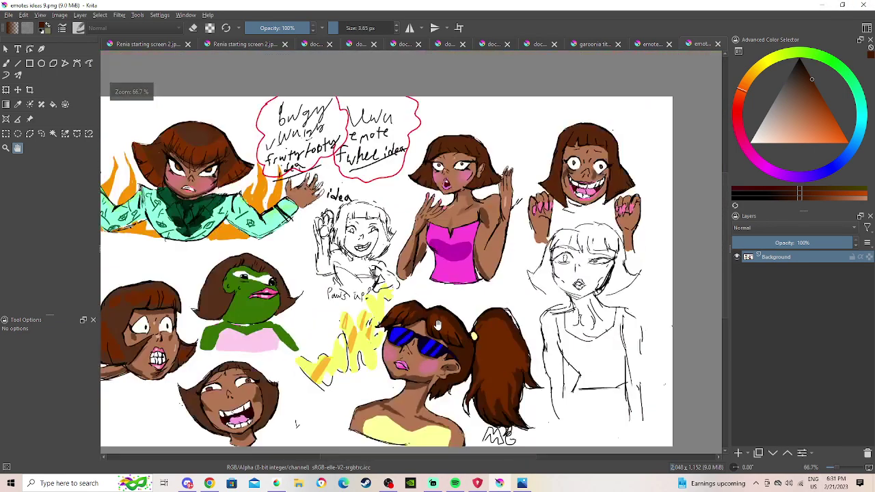
Inspect the angry character with the flames and leaf-patterned sleeves up close.
scroll(469, 324, "up", 1)
left_click_drag(470, 324, 679, 355)
scroll(680, 355, "up", 1)
left_click_drag(199, 124, 396, 246)
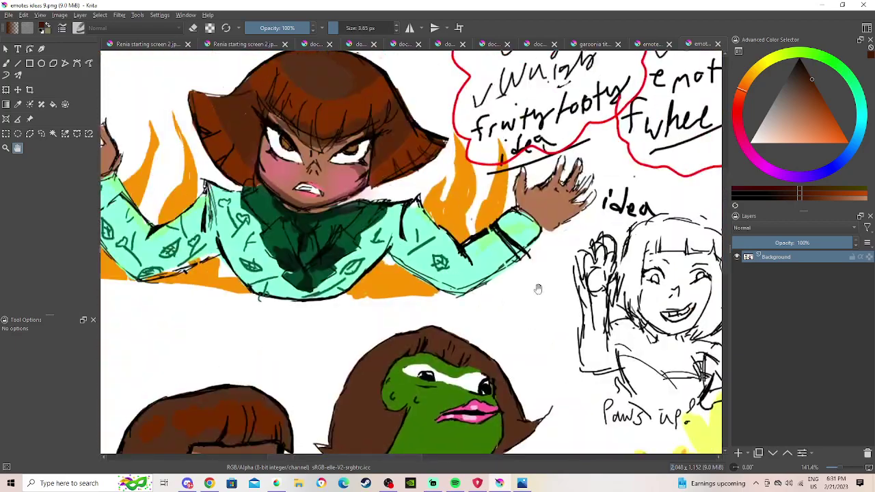
scroll(398, 245, "up", 1)
scroll(398, 245, "up", 2)
scroll(442, 210, "down", 2)
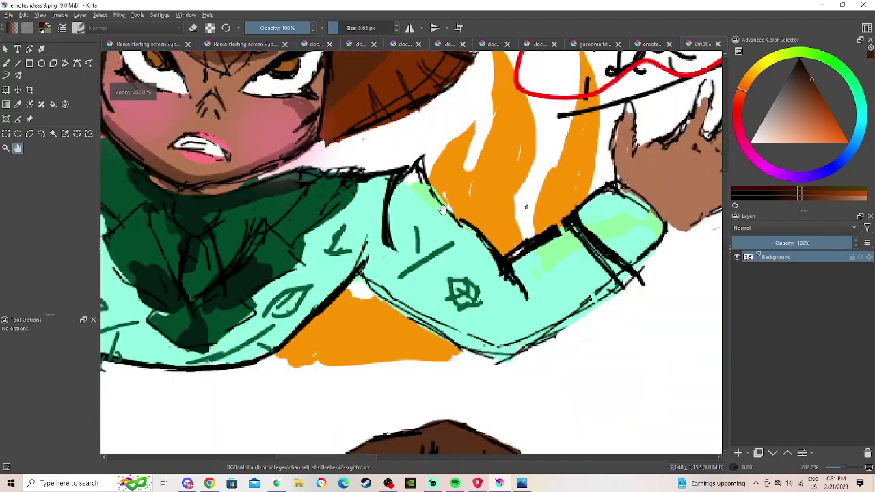
Look over the whole emote sheet again, from the angry flame character to the frog, laughing face and sunglasses character.
scroll(442, 210, "down", 4)
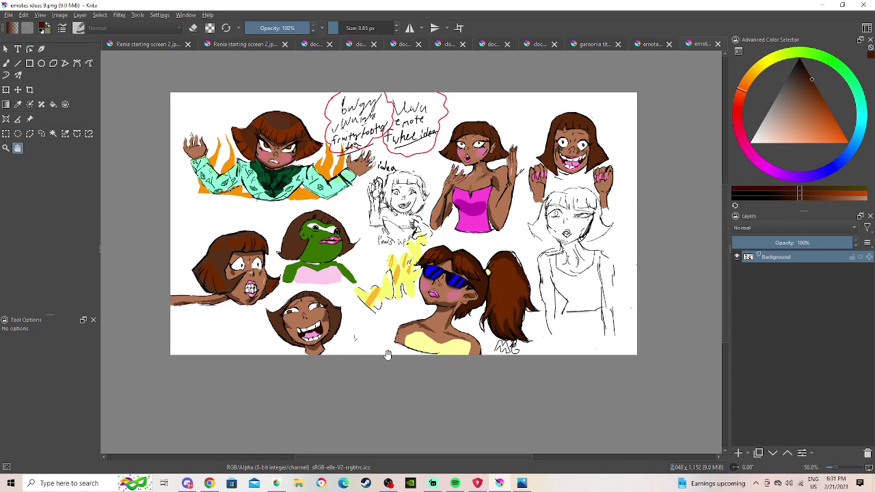
left_click_drag(387, 355, 408, 356)
scroll(432, 346, "up", 2)
scroll(432, 345, "down", 1)
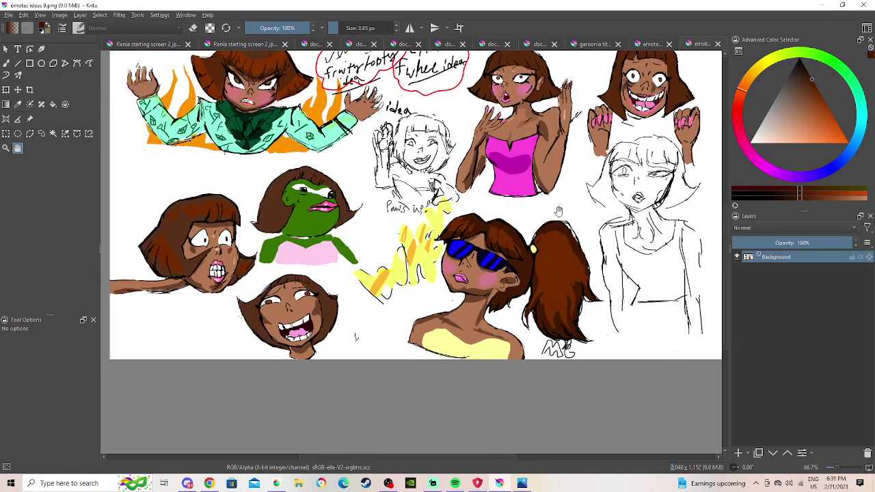
scroll(521, 216, "down", 1)
scroll(467, 192, "up", 1)
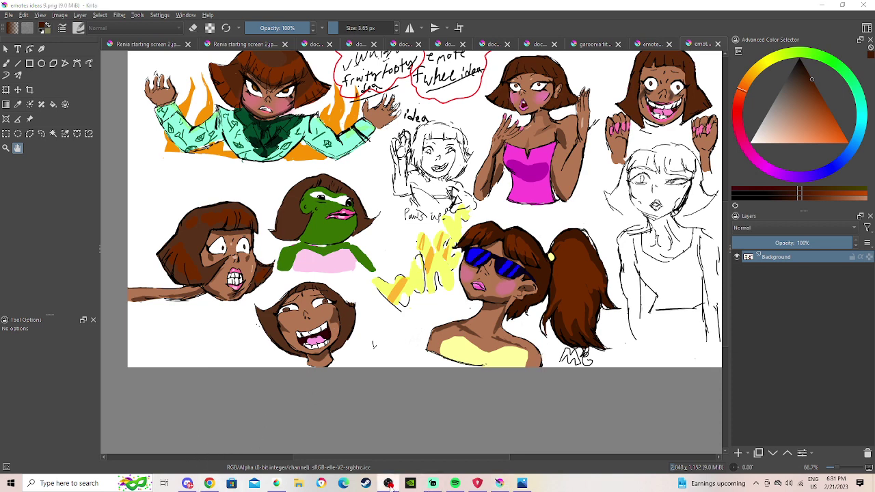
left_click_drag(380, 296, 460, 330)
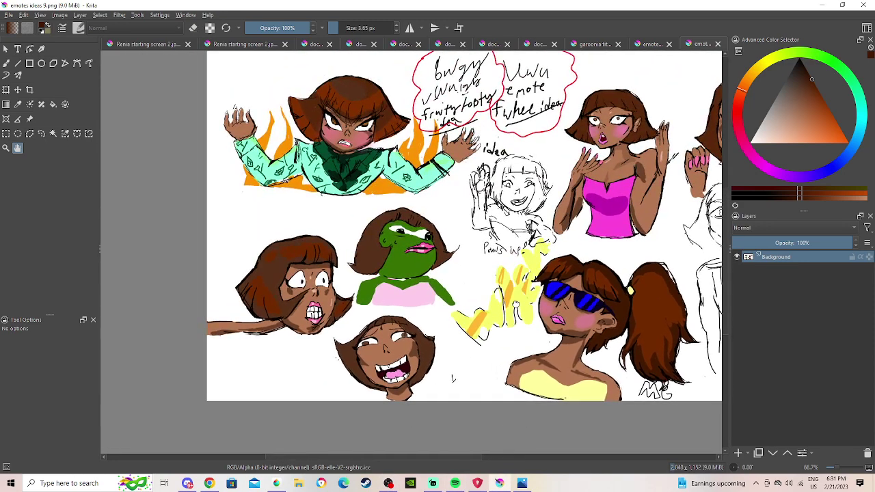
left_click_drag(515, 305, 488, 309)
Switch to Spotify, resume playback of the song "SG", and return to the emote sheet in Krita.
left_click(454, 483)
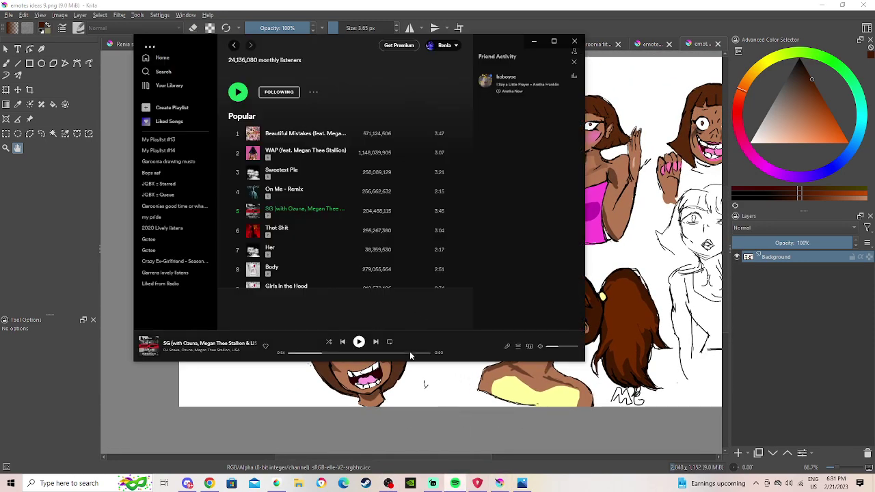
left_click(358, 342)
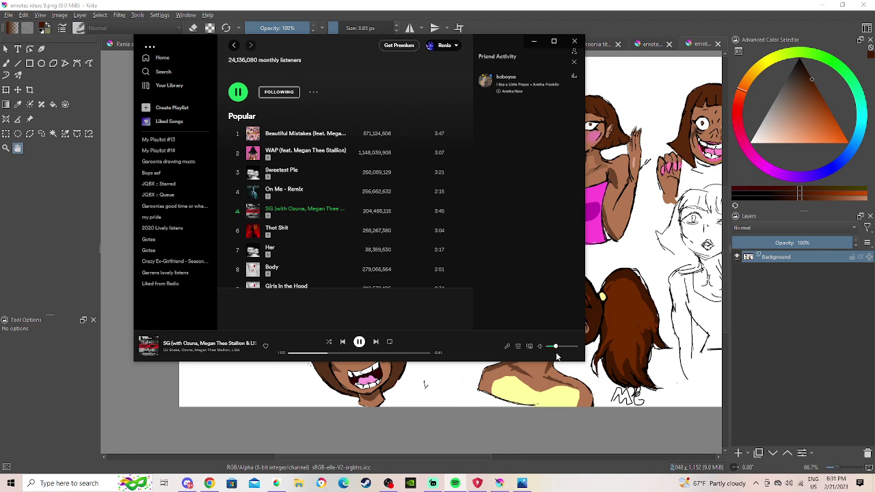
left_click(511, 393)
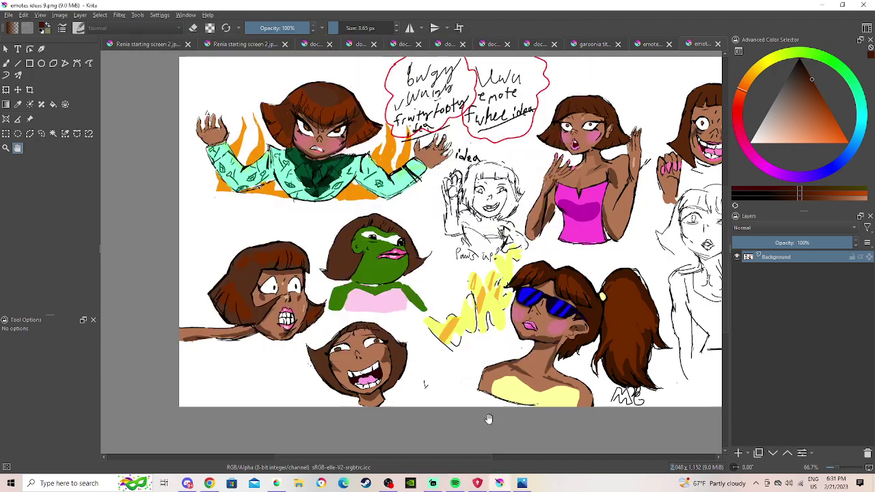
left_click(456, 483)
left_click(478, 439)
Compare the full emote sheet with the recovered version "emotes ideas 6.psd".
scroll(507, 286, "down", 1)
left_click_drag(506, 287, 521, 306)
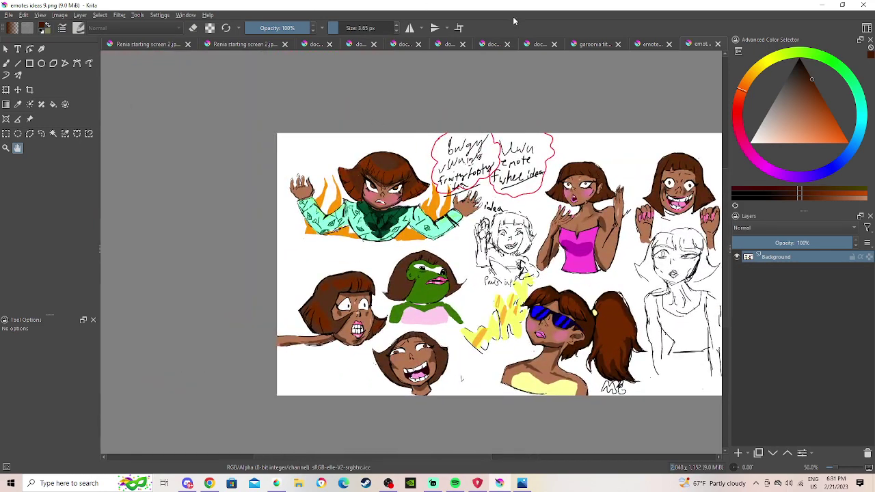
left_click(641, 45)
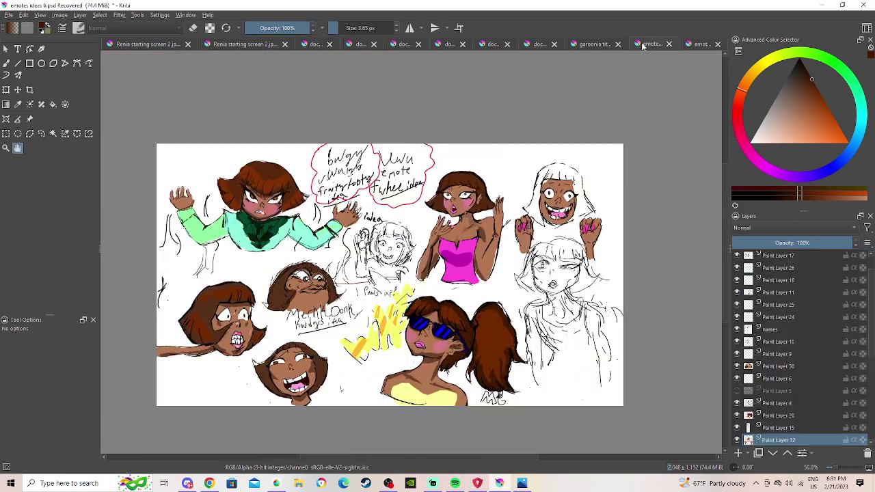
left_click(697, 45)
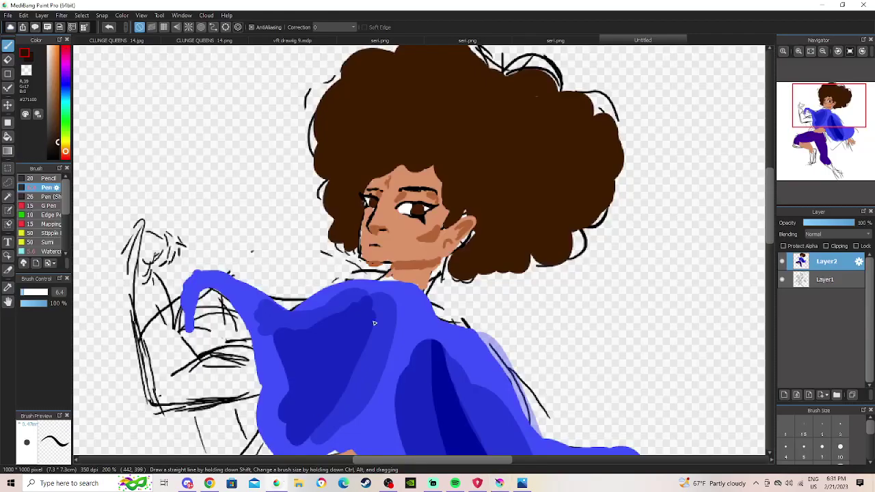
Switch to MediBang Paint Pro and examine the curly-haired figure's face, blue top, midriff and legs in the untitled drawing.
scroll(232, 293, "up", 2)
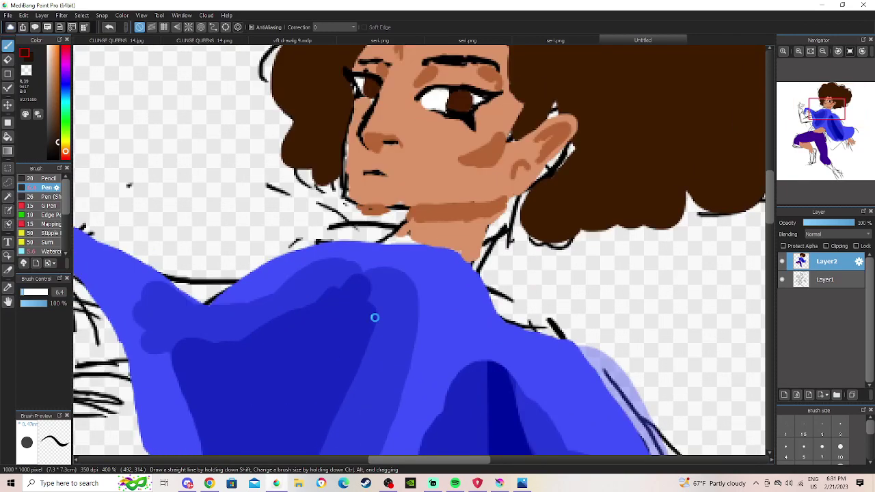
scroll(232, 293, "down", 4)
left_click(8, 301)
left_click_drag(581, 296, 606, 239)
scroll(436, 338, "down", 2)
scroll(435, 338, "up", 5)
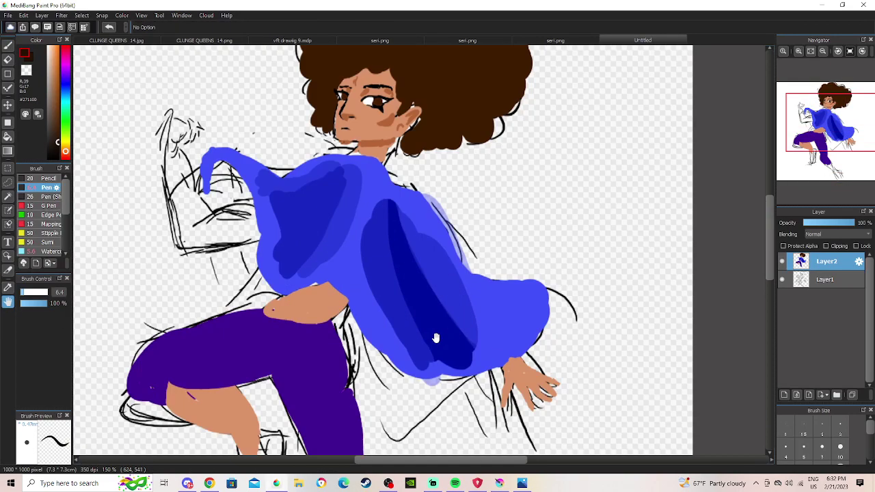
left_click_drag(436, 338, 452, 325)
scroll(452, 325, "up", 1)
left_click_drag(203, 244, 233, 330)
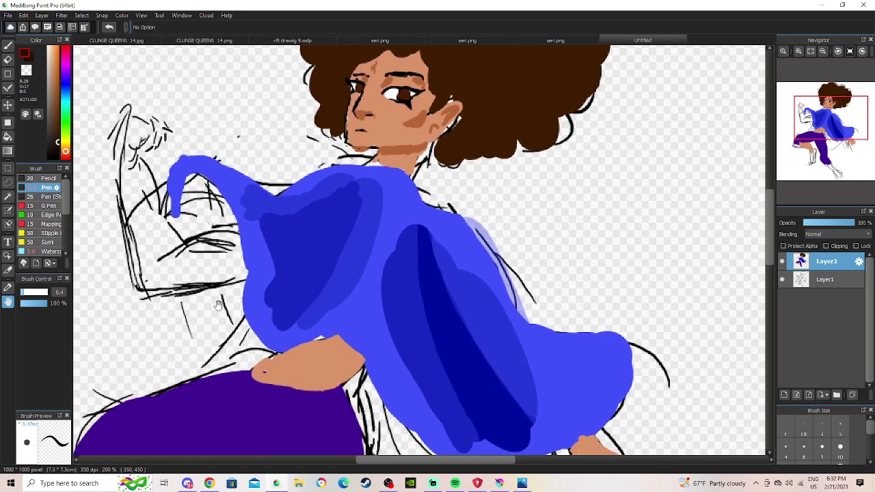
Sample the brown cheek shadow and paint a shadow on the midriff just below the blue top with the Pen at size 15.
left_click(8, 46)
left_click(8, 288)
left_click(419, 120)
key("b")
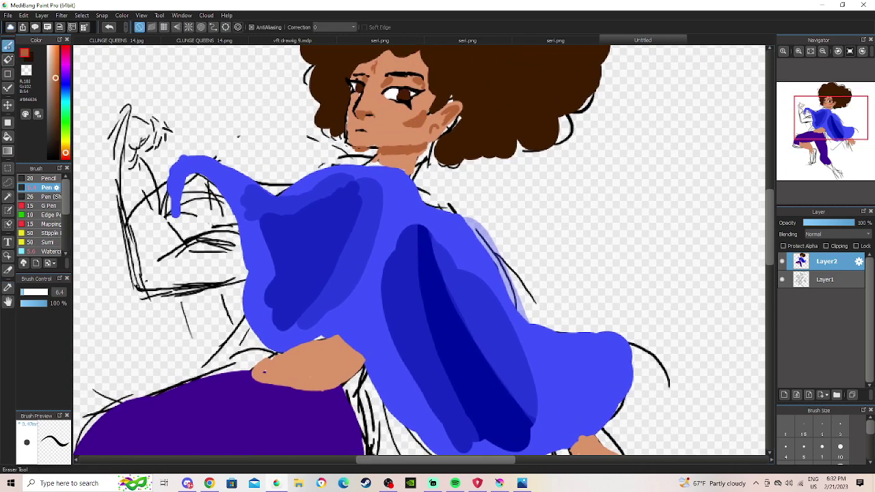
left_click_drag(322, 347, 324, 350)
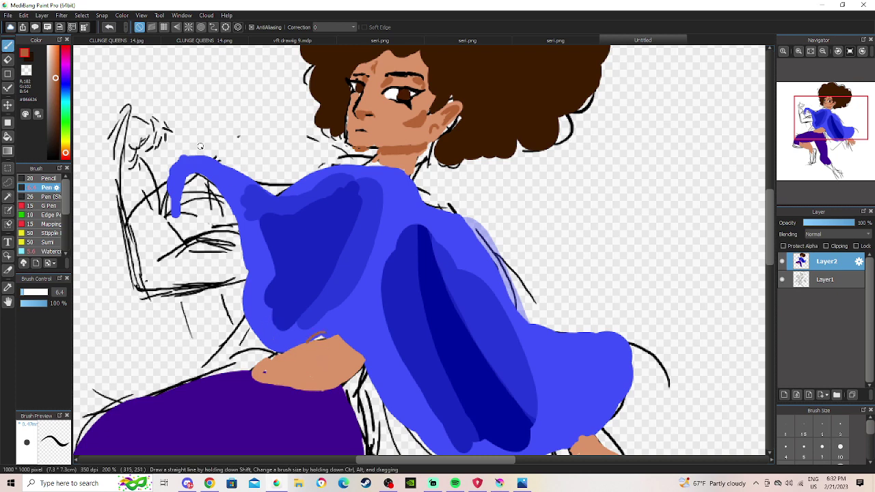
left_click_drag(28, 292, 30, 292)
mouse_move(311, 345)
left_mouse_down()
mouse_move(304, 351)
mouse_move(338, 343)
mouse_move(364, 365)
mouse_move(351, 355)
left_mouse_up()
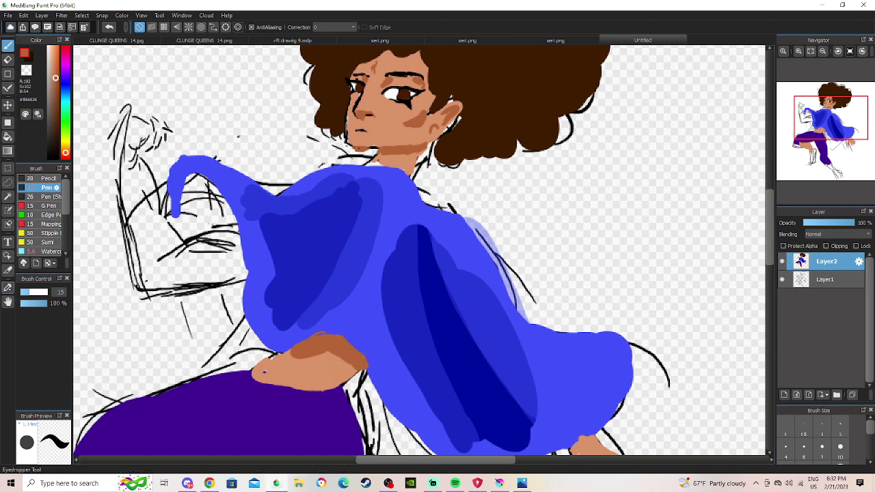
left_click(8, 287)
left_click(361, 316)
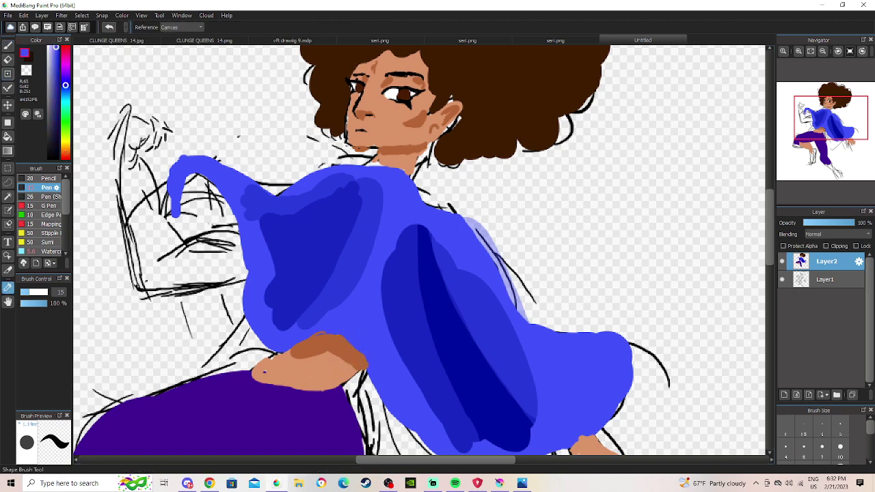
left_click(9, 43)
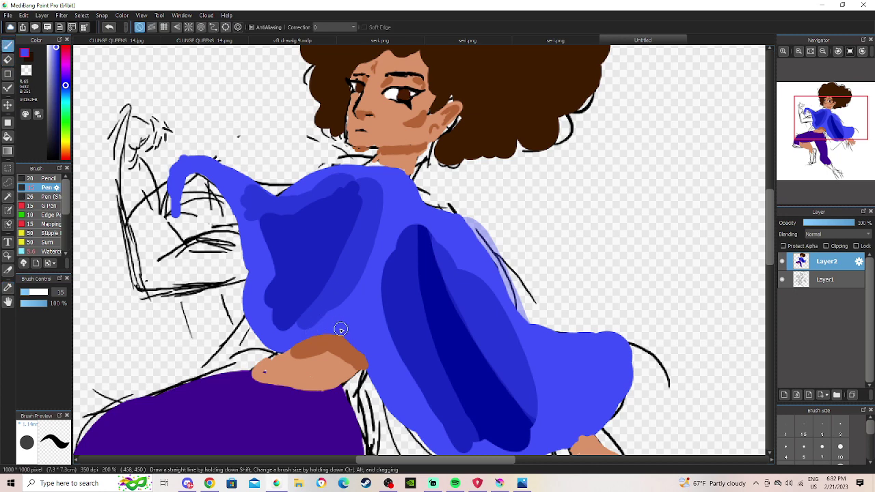
Sample the midriff's light skin tone and trim the lower edge of its brown shadow with the Pen at size 6.7.
left_click(8, 288)
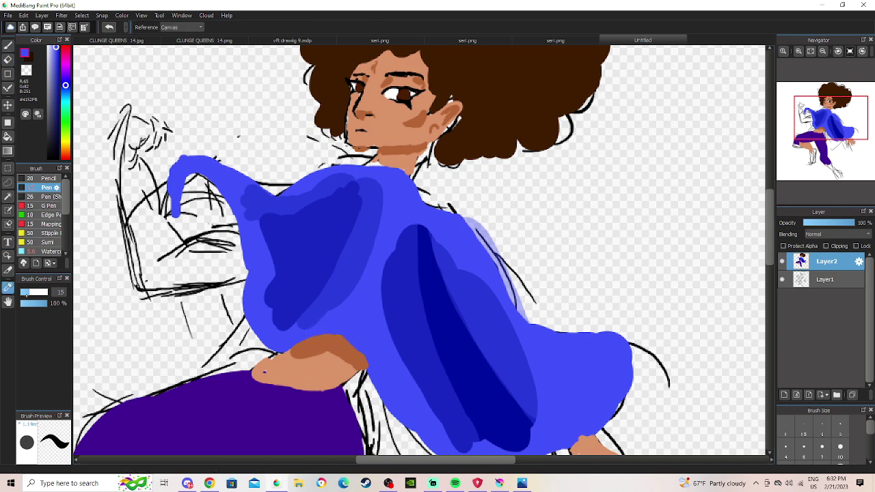
left_click(304, 366)
left_click(8, 43)
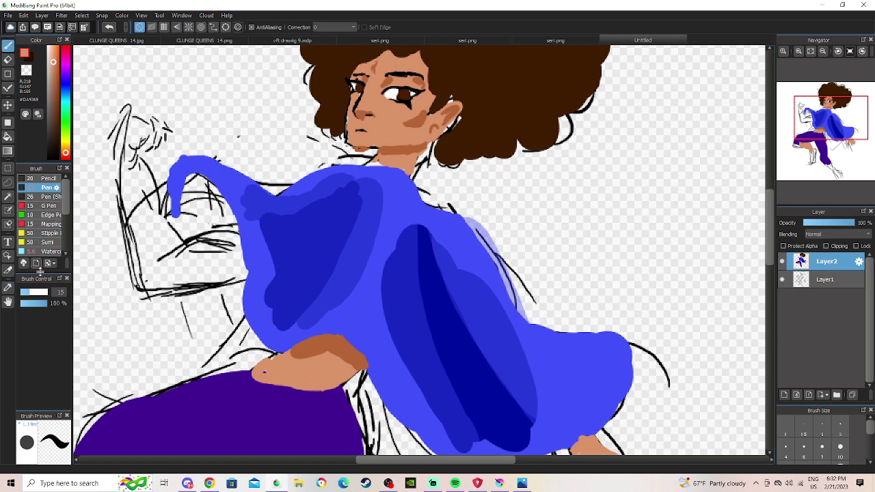
left_click_drag(418, 250, 403, 251)
mouse_move(303, 360)
left_mouse_down()
mouse_move(320, 351)
mouse_move(351, 365)
left_mouse_up()
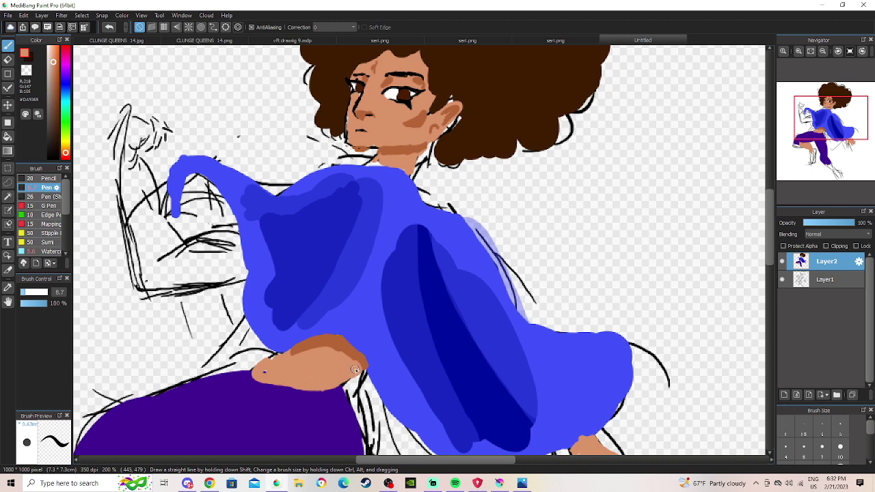
Extend the midriff's skin colour down over the purple waistband and out past its front edge, covering the stray dark spot.
mouse_move(317, 388)
left_mouse_down()
mouse_move(284, 381)
mouse_move(319, 387)
mouse_move(299, 392)
mouse_move(311, 379)
mouse_move(327, 391)
mouse_move(308, 388)
mouse_move(348, 372)
left_mouse_up()
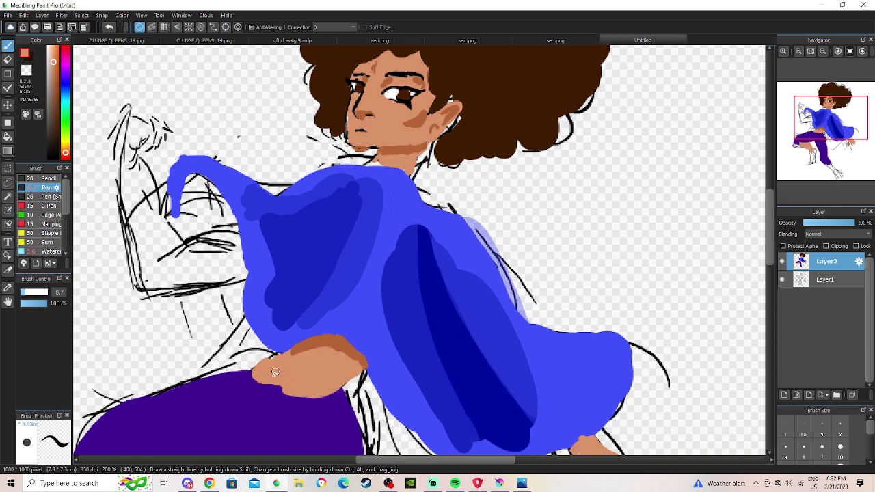
mouse_move(267, 363)
left_mouse_down()
mouse_move(255, 372)
mouse_move(276, 353)
left_mouse_up()
left_click_drag(261, 371, 265, 373)
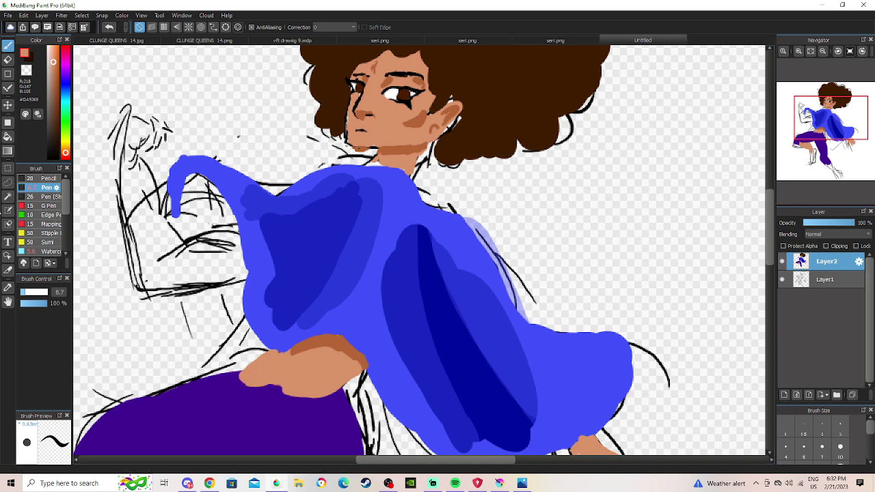
Sample the brown shadow colour and draw thin curved shading lines across the front of the midriff.
left_click(8, 288)
left_click(320, 339, "alt")
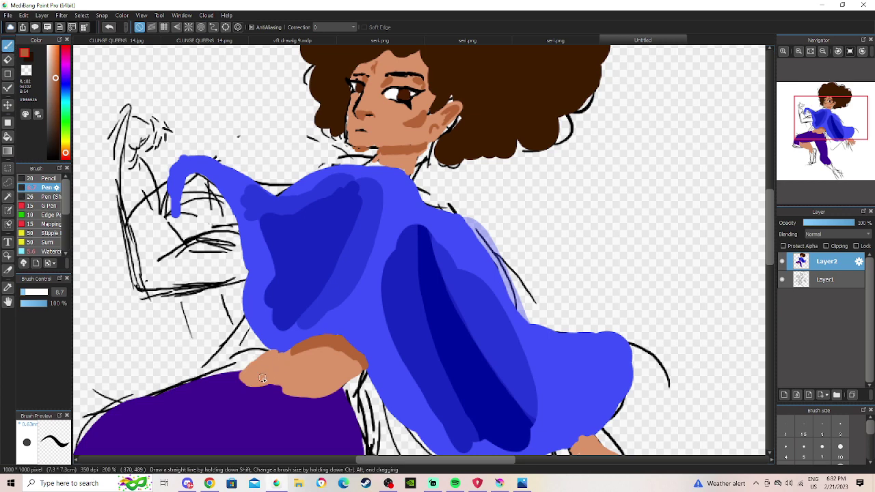
mouse_move(251, 363)
left_mouse_down()
mouse_move(276, 358)
mouse_move(288, 370)
mouse_move(315, 367)
mouse_move(266, 382)
mouse_move(348, 364)
left_mouse_up()
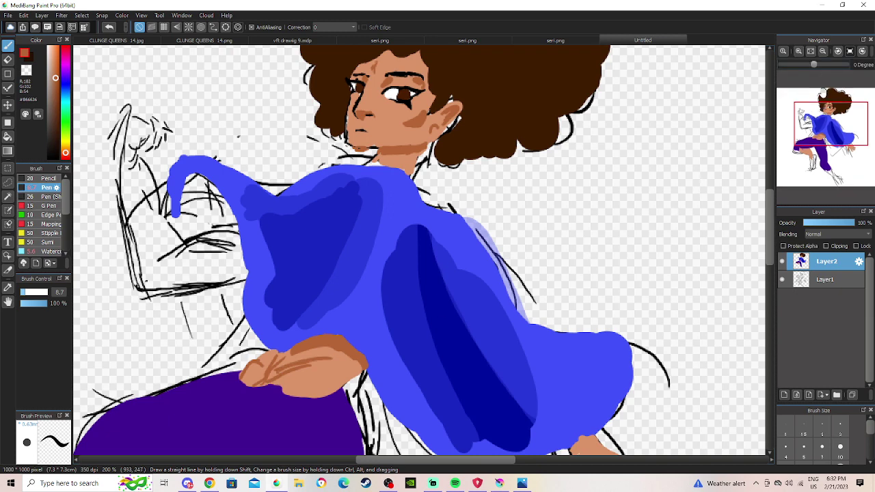
Shade the upper part of the bent leg's bare calf in brown, with a fold line running along it.
left_click(823, 52)
mouse_move(824, 145)
left_mouse_down()
mouse_move(825, 166)
mouse_move(822, 154)
left_mouse_up()
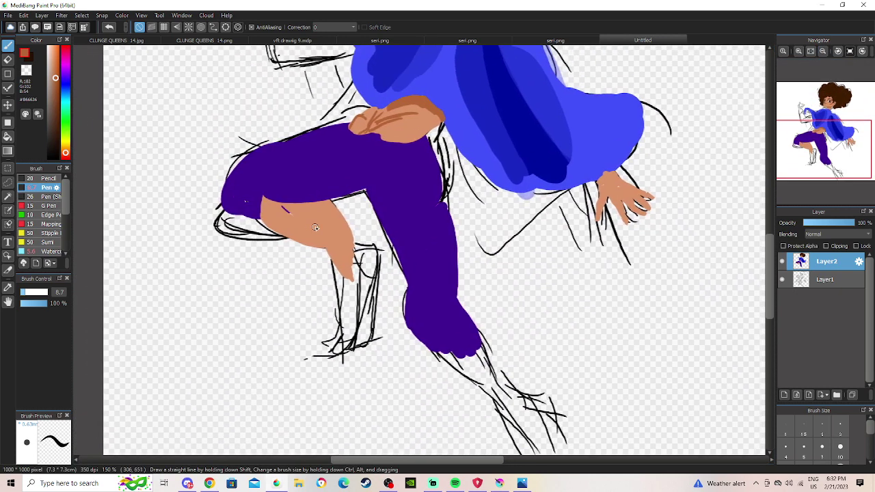
mouse_move(302, 212)
left_mouse_down()
mouse_move(353, 232)
mouse_move(324, 212)
mouse_move(324, 223)
mouse_move(340, 219)
mouse_move(322, 211)
mouse_move(354, 234)
mouse_move(341, 224)
mouse_move(356, 243)
left_mouse_up()
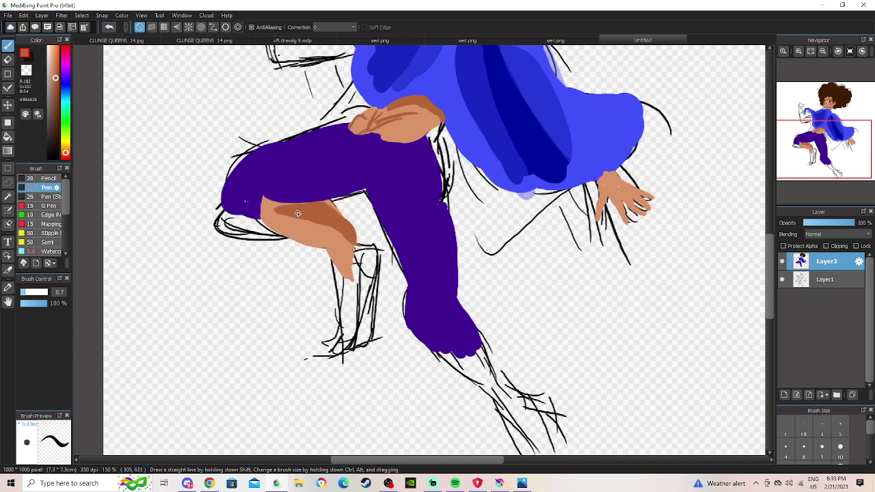
left_click_drag(298, 213, 328, 241)
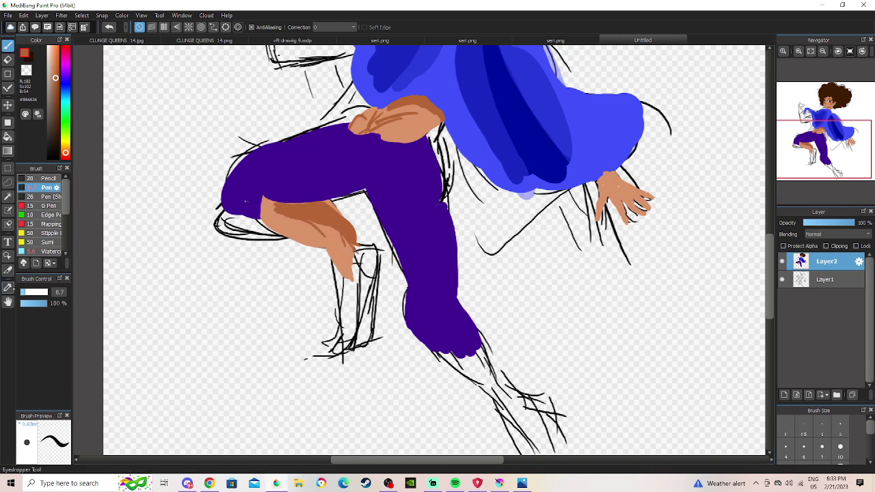
Pick a darker purple from the trousers' colour and shade the underside of the raised thigh and the outer side of the straight leg.
left_click(8, 287)
left_click(304, 188)
left_click(8, 46)
left_click(59, 115)
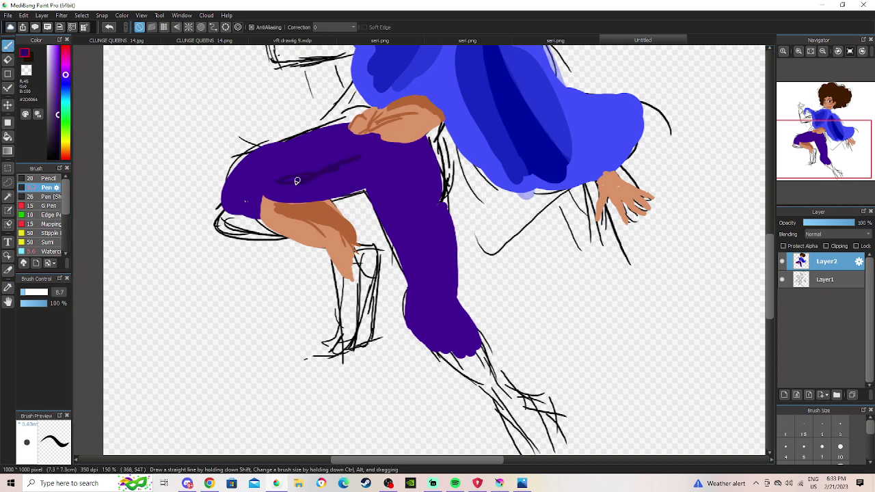
left_click_drag(303, 183, 376, 171)
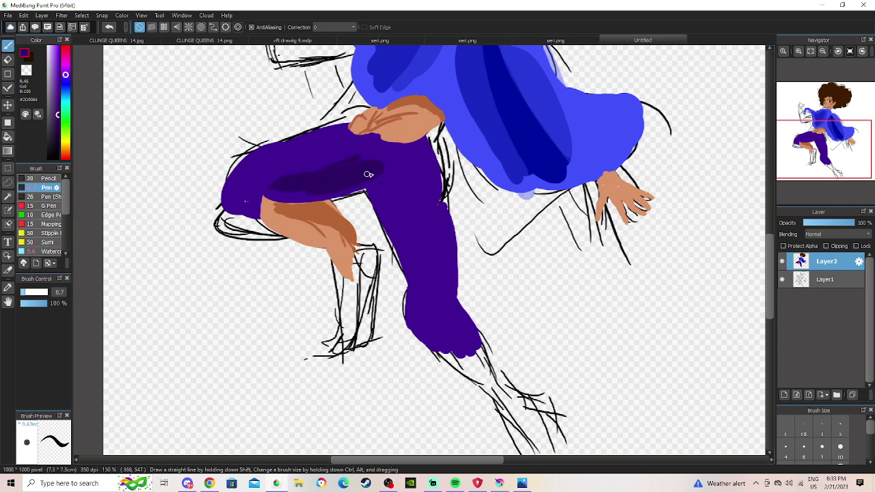
mouse_move(296, 192)
left_mouse_down()
mouse_move(346, 171)
mouse_move(331, 194)
mouse_move(271, 200)
mouse_move(313, 169)
mouse_move(361, 179)
left_mouse_up()
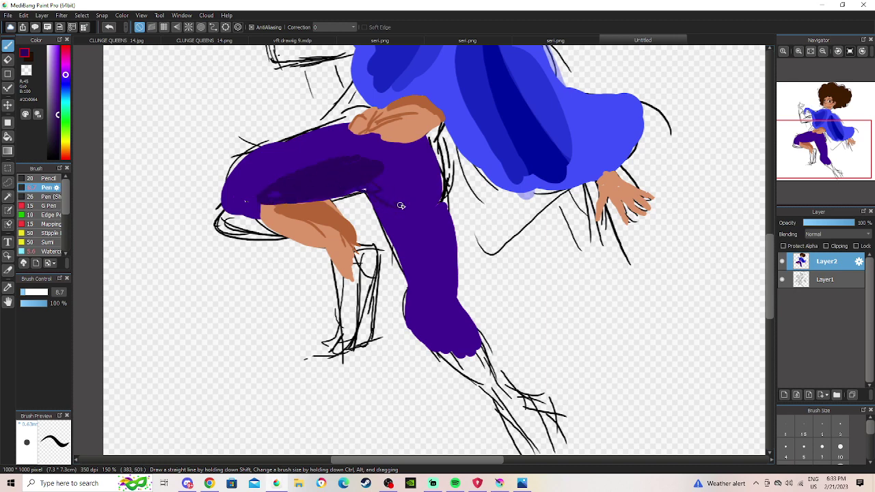
mouse_move(413, 210)
left_mouse_down()
mouse_move(433, 196)
mouse_move(434, 158)
mouse_move(438, 224)
left_mouse_up()
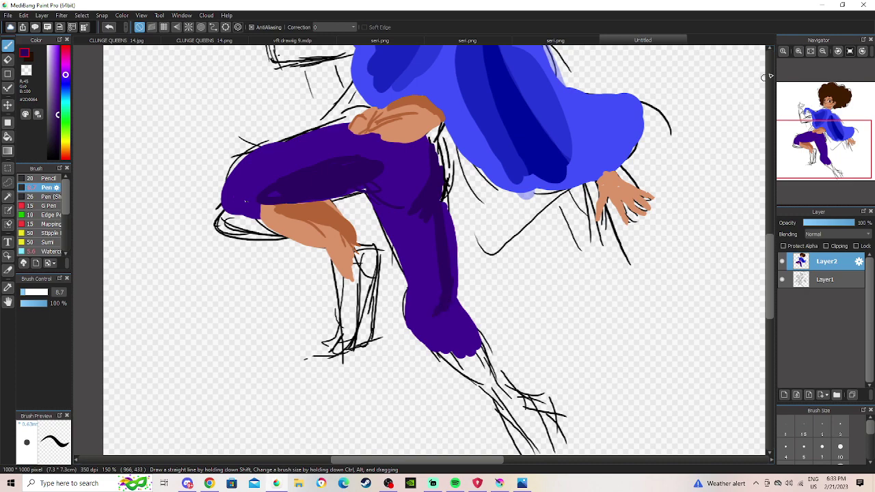
Check the shading on the entire figure, looking closer at the trousers and the unfinished lower legs.
left_click(822, 51)
left_click(810, 51)
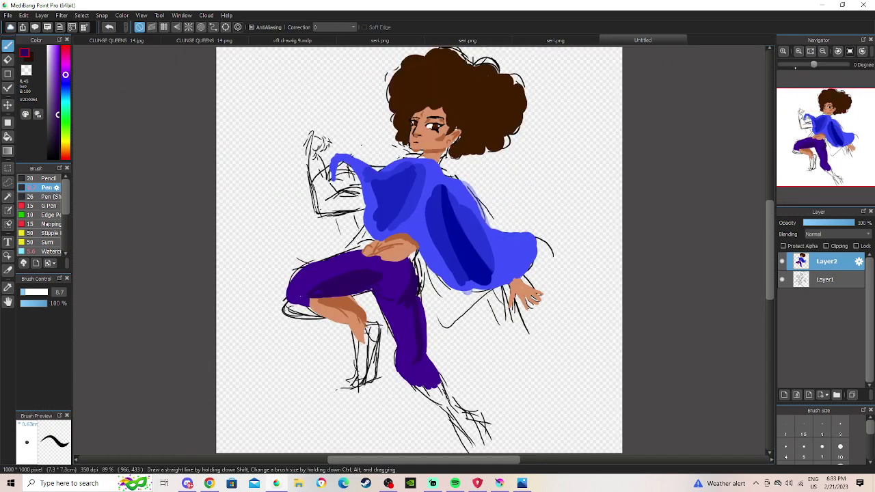
left_click(796, 65)
left_click(862, 51)
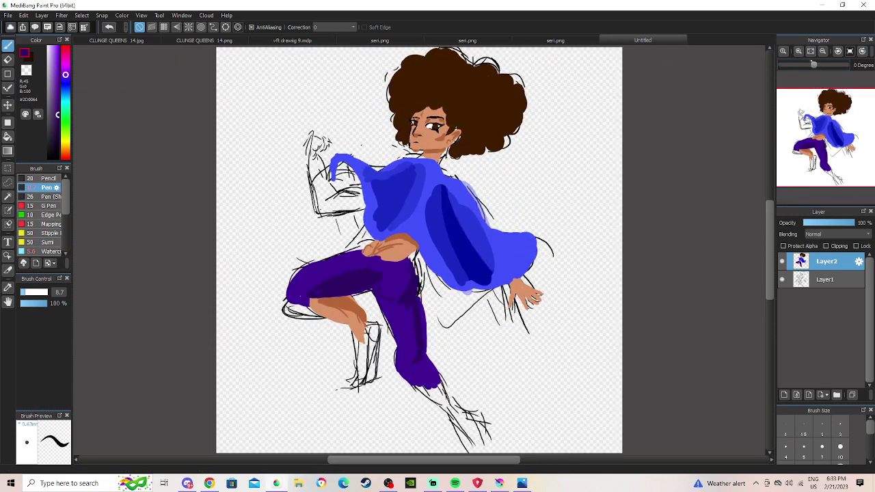
left_click(798, 51)
left_click_drag(453, 359, 415, 288)
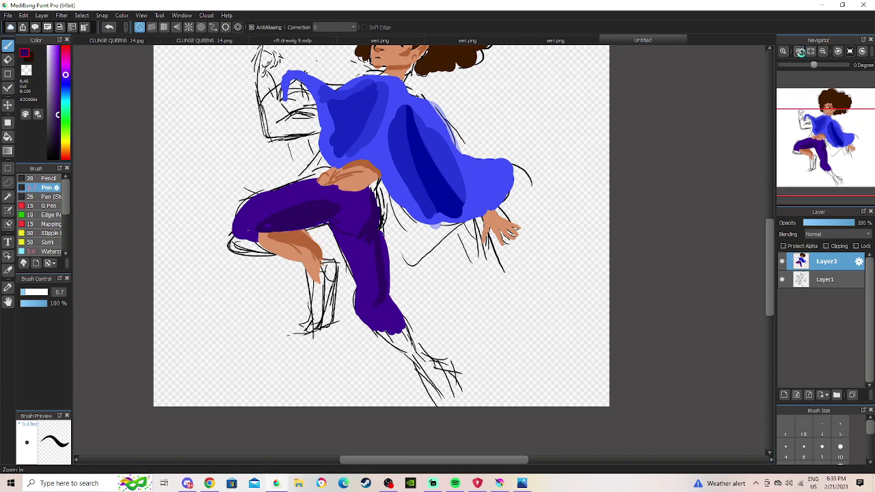
Sample the skin tone from the midriff and paint the raised bent arm and the base of its hand with an 18 px pen.
left_click(798, 51)
mouse_move(822, 116)
left_mouse_down()
mouse_move(830, 147)
mouse_move(825, 125)
left_mouse_up()
left_click(8, 288)
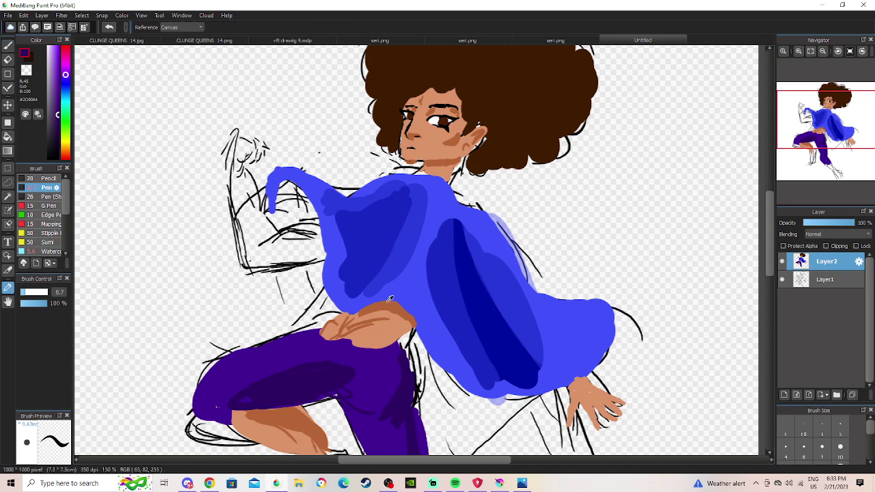
left_click(382, 333)
key("b")
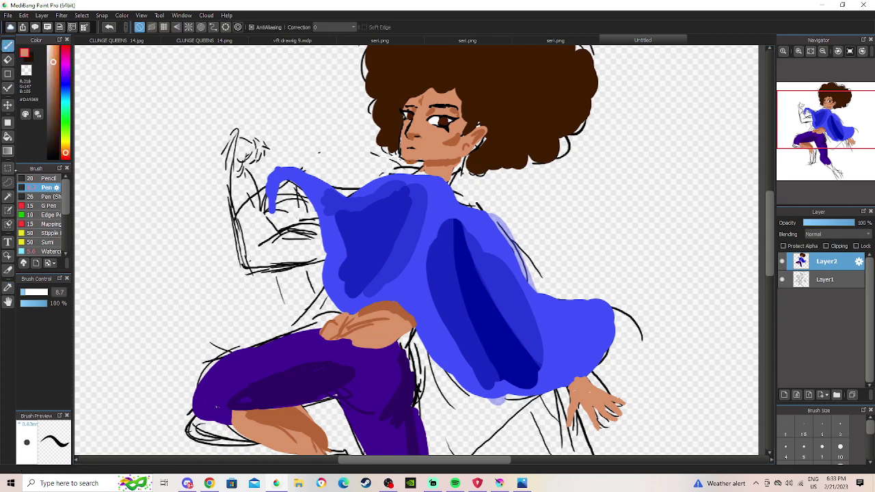
left_click_drag(32, 291, 30, 292)
mouse_move(244, 231)
left_mouse_down()
mouse_move(243, 200)
mouse_move(252, 243)
mouse_move(238, 213)
mouse_move(239, 179)
mouse_move(256, 231)
mouse_move(255, 203)
mouse_move(260, 216)
mouse_move(253, 259)
mouse_move(285, 251)
mouse_move(254, 252)
mouse_move(257, 259)
mouse_move(285, 234)
mouse_move(311, 245)
mouse_move(302, 257)
mouse_move(308, 253)
mouse_move(267, 253)
mouse_move(274, 243)
mouse_move(311, 253)
left_mouse_up()
mouse_move(242, 174)
left_mouse_down()
mouse_move(231, 150)
mouse_move(242, 143)
left_mouse_up()
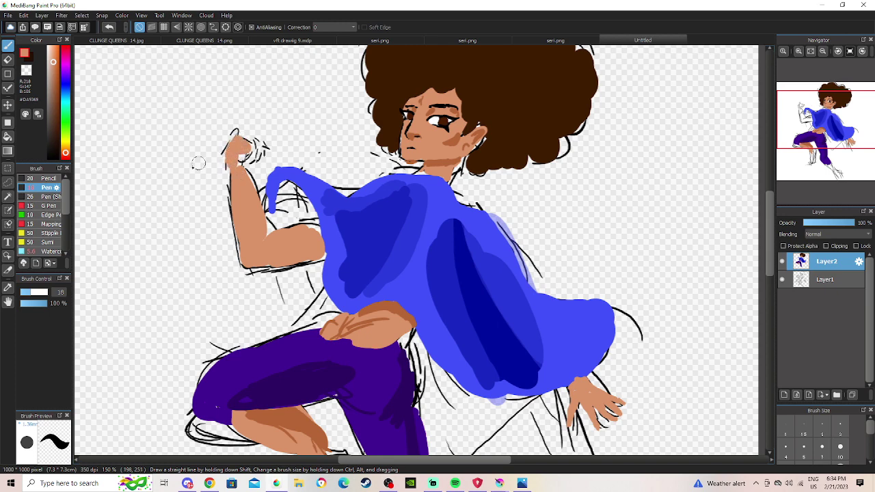
Paint the fingers of the raised fist with an 8 px pen and clean up the gaps between them with the eraser.
left_click(24, 291)
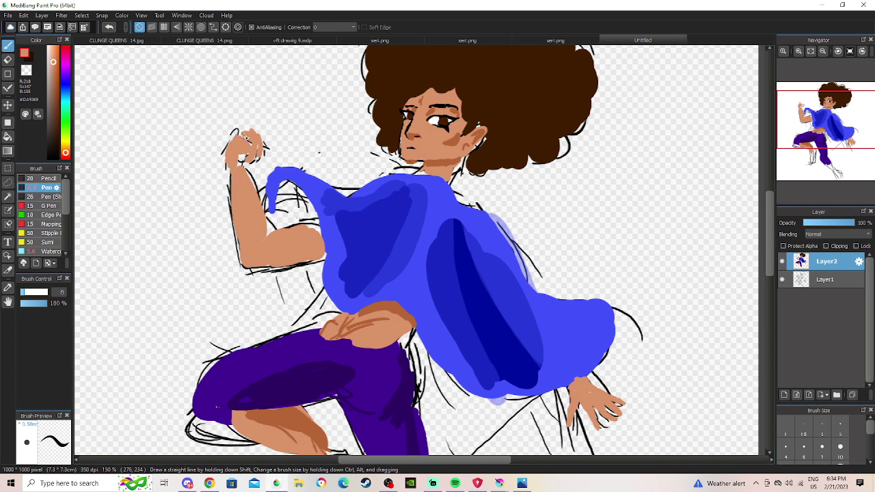
key("e")
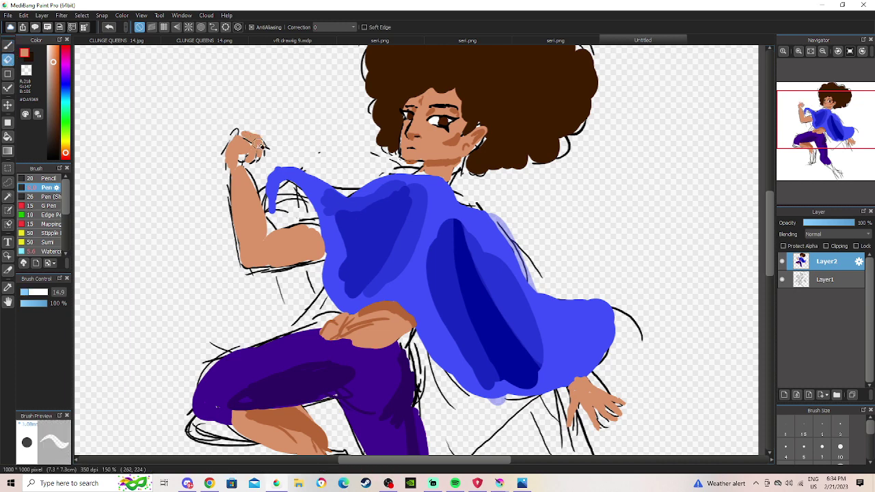
key("p")
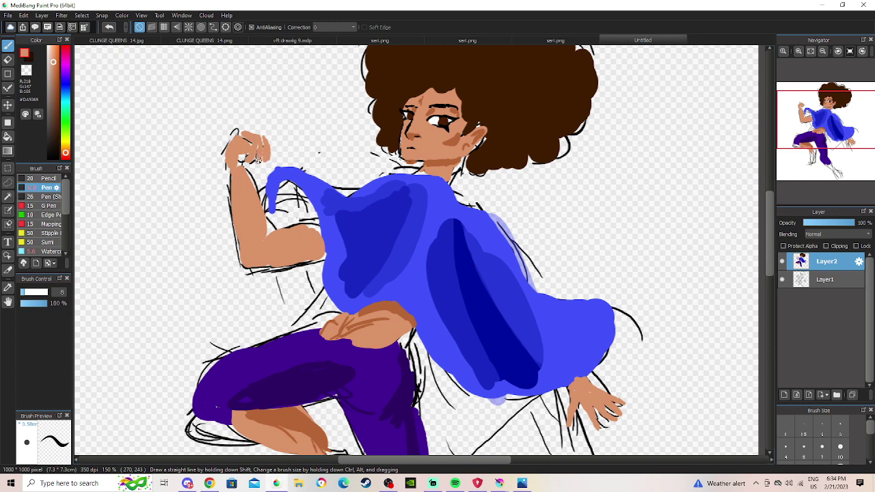
key("e")
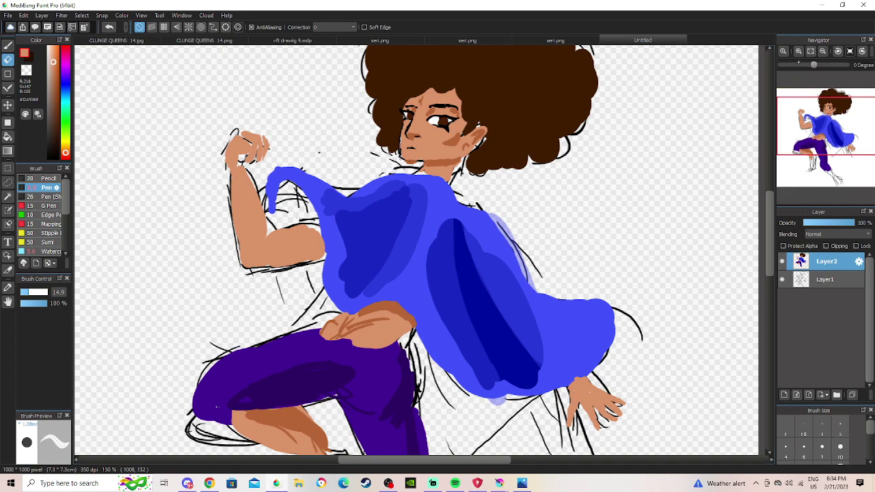
Set a very dark brown (#180700) and outline a jagged shadow area in the hair behind the ear.
left_click(797, 51)
left_click_drag(817, 117, 839, 109)
left_click(59, 134)
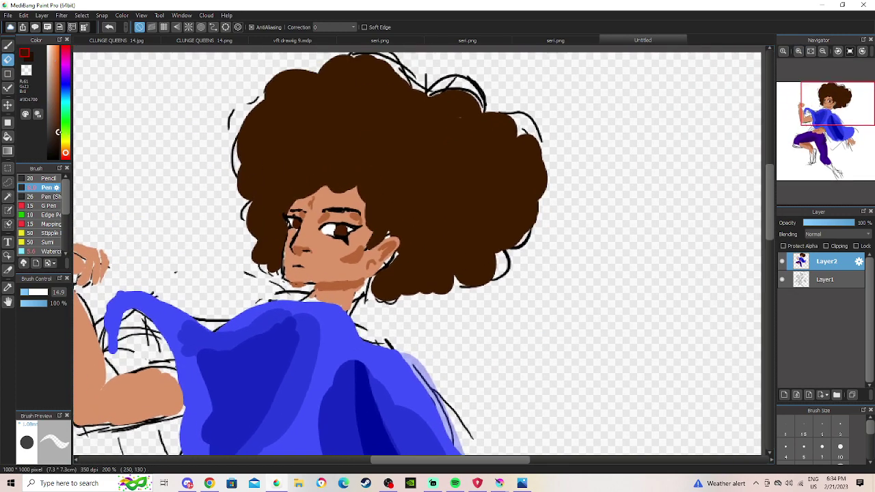
key("b")
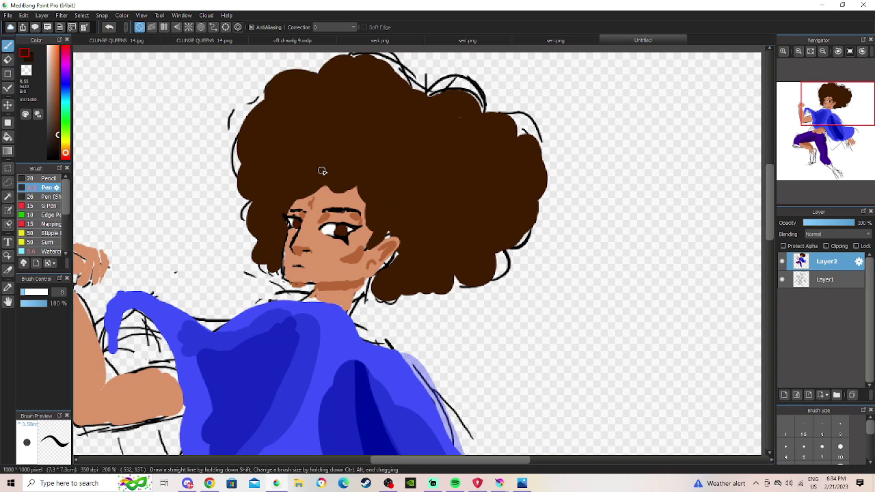
left_click_drag(486, 207, 504, 207)
left_click(58, 149)
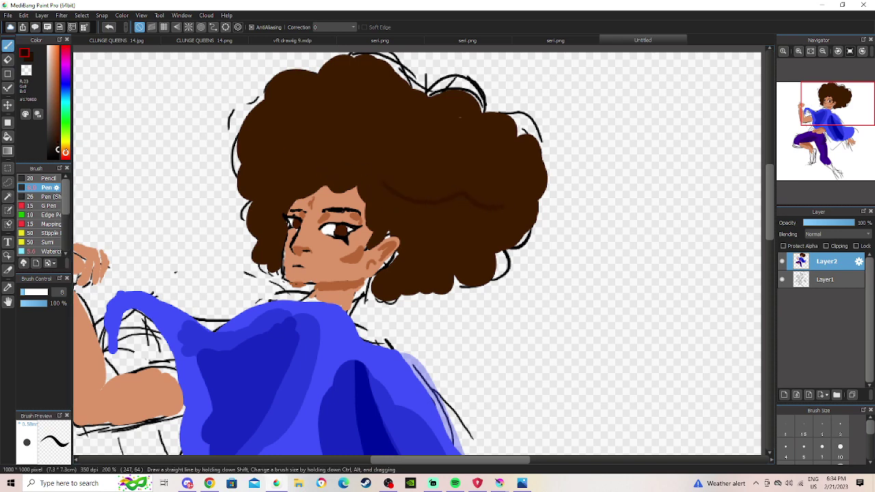
mouse_move(380, 183)
left_mouse_down()
mouse_move(437, 207)
mouse_move(476, 189)
mouse_move(523, 204)
mouse_move(493, 233)
mouse_move(477, 232)
mouse_move(473, 258)
mouse_move(403, 278)
mouse_move(412, 259)
mouse_move(403, 203)
left_mouse_up()
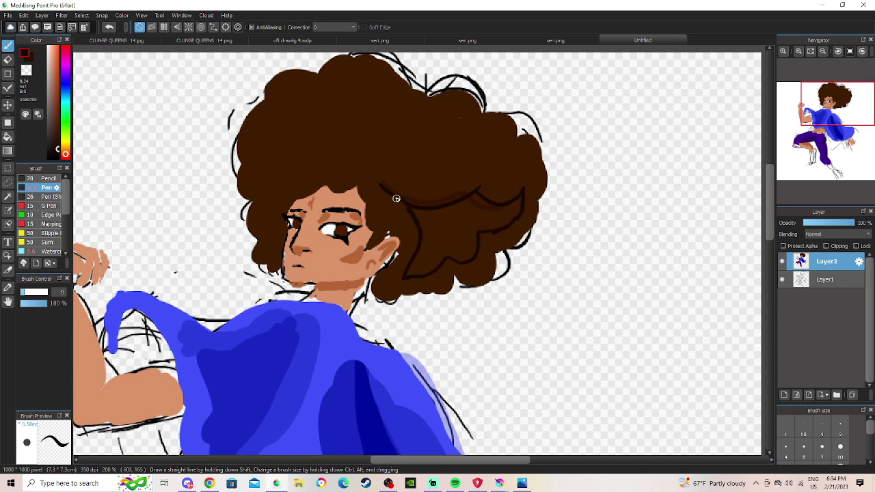
Fill the outlined hair shadow with an 11.8 px pen and scribble curly strokes along the hair's back edge at 7.2 px.
left_click_drag(28, 291, 42, 292)
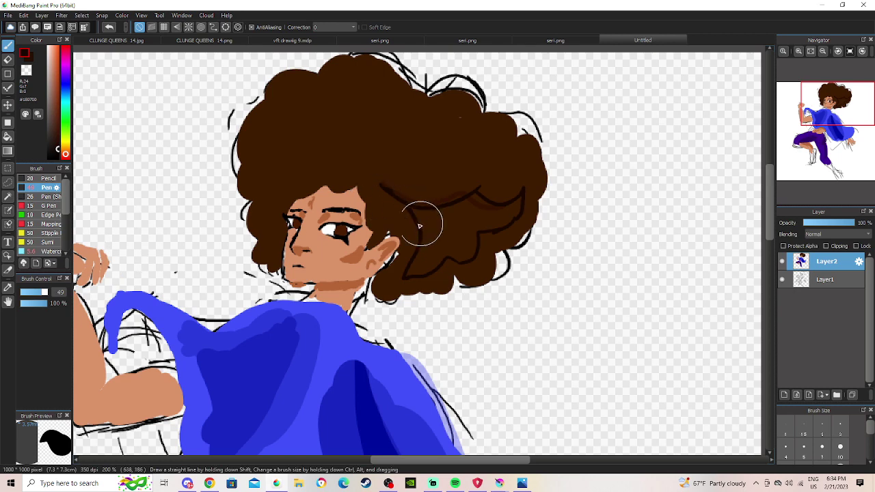
left_click(30, 291)
key("bracketleft")
mouse_move(408, 208)
left_mouse_down()
mouse_move(471, 207)
mouse_move(462, 220)
mouse_move(404, 215)
mouse_move(393, 201)
mouse_move(413, 209)
mouse_move(485, 196)
mouse_move(445, 226)
mouse_move(464, 241)
mouse_move(522, 199)
mouse_move(451, 240)
mouse_move(518, 225)
mouse_move(447, 259)
mouse_move(419, 257)
mouse_move(419, 274)
mouse_move(441, 254)
left_mouse_up()
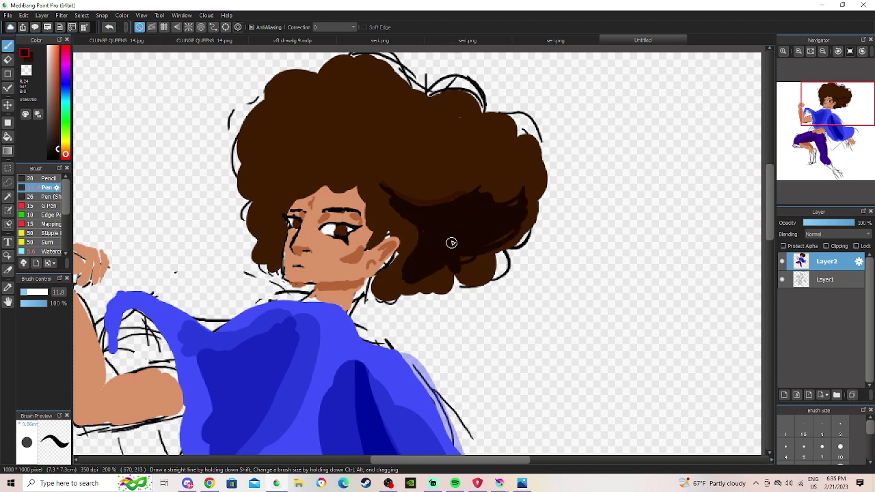
left_click_drag(34, 291, 26, 292)
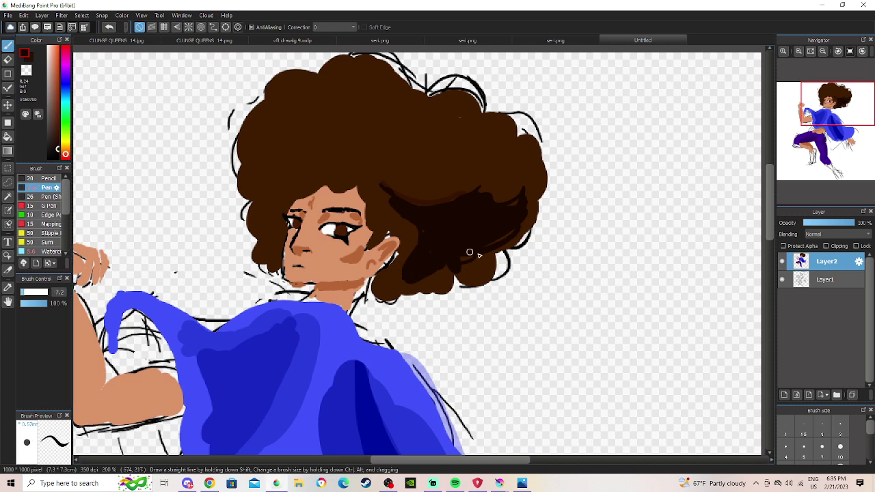
mouse_move(524, 224)
left_mouse_down()
mouse_move(554, 239)
mouse_move(533, 235)
mouse_move(541, 225)
mouse_move(527, 197)
mouse_move(540, 190)
mouse_move(495, 198)
mouse_move(509, 205)
mouse_move(480, 202)
mouse_move(538, 157)
left_mouse_up()
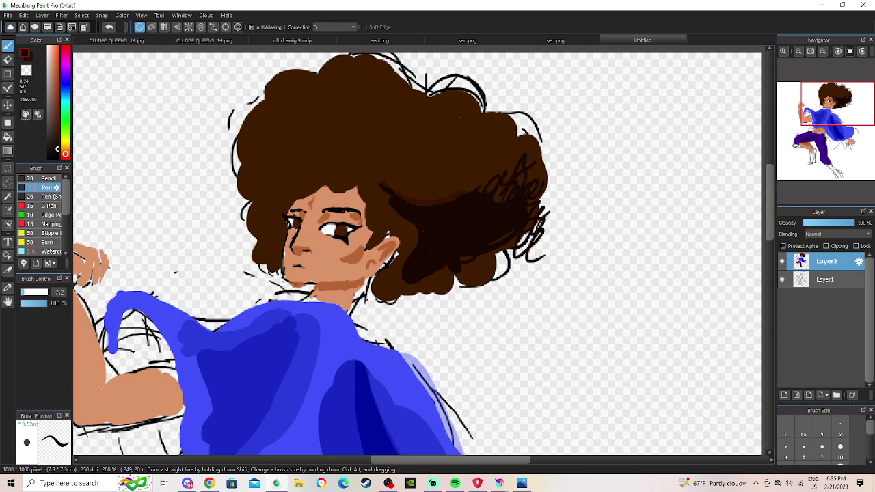
Add a new layer and sketch a rough face with eyes, nose and mouth in the empty space beside the figure's head.
left_click(8, 301)
left_click_drag(187, 192, 106, 202)
left_click(8, 43)
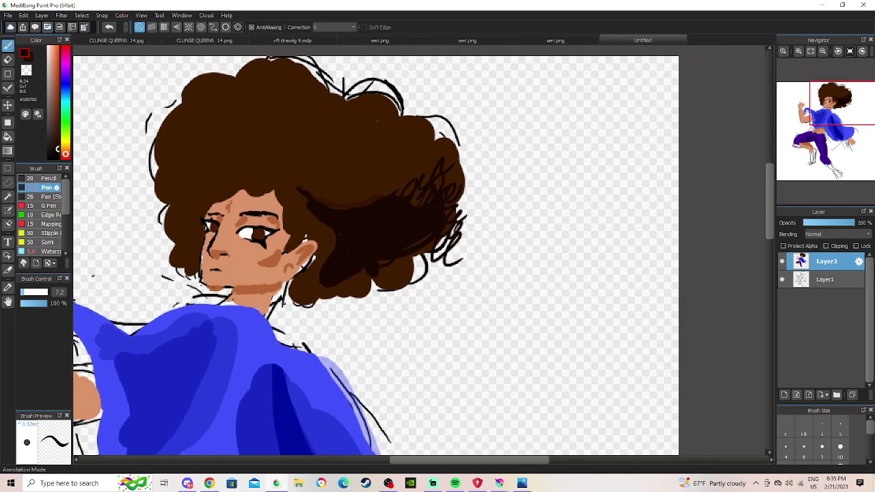
left_click(41, 15)
left_click(61, 39)
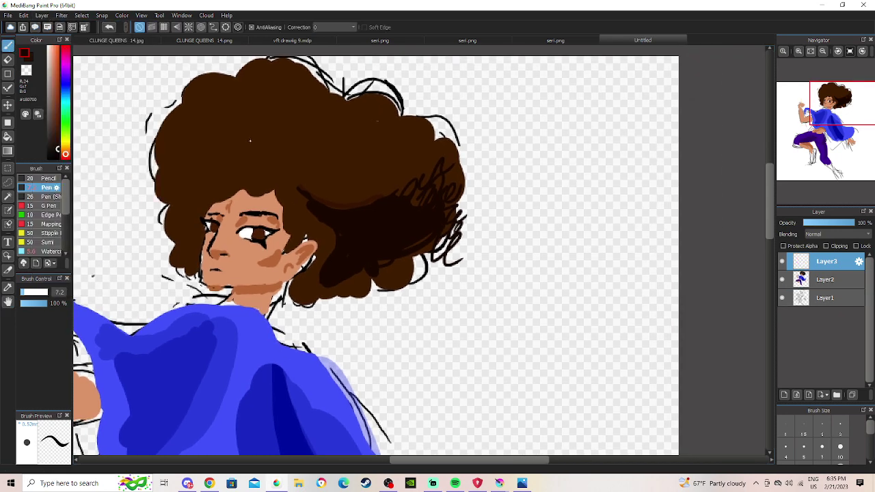
mouse_move(529, 194)
left_mouse_down()
mouse_move(524, 289)
mouse_move(540, 321)
mouse_move(574, 332)
mouse_move(634, 288)
mouse_move(642, 267)
left_mouse_up()
mouse_move(557, 225)
left_mouse_down()
mouse_move(523, 209)
mouse_move(536, 232)
mouse_move(542, 214)
mouse_move(551, 230)
mouse_move(577, 222)
mouse_move(618, 242)
left_mouse_up()
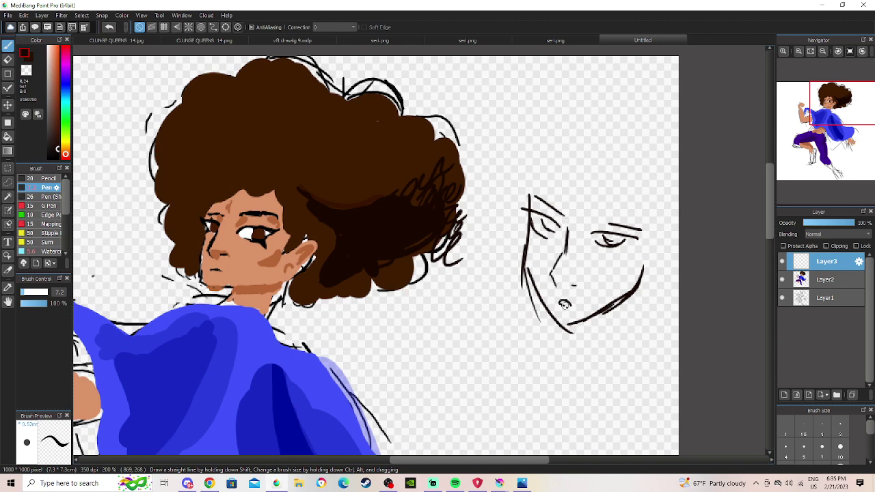
mouse_move(565, 300)
left_mouse_down()
mouse_move(556, 309)
mouse_move(572, 309)
left_mouse_up()
left_click_drag(564, 246, 554, 270)
Sketch loose curly hair around the forehead and sides of the rough face.
mouse_move(577, 142)
left_mouse_down()
mouse_move(555, 156)
mouse_move(580, 195)
mouse_move(604, 208)
mouse_move(653, 183)
mouse_move(656, 253)
left_mouse_up()
mouse_move(547, 146)
left_mouse_down()
mouse_move(532, 167)
mouse_move(515, 168)
mouse_move(501, 194)
left_mouse_up()
left_click_drag(519, 176, 512, 210)
mouse_move(518, 175)
left_mouse_down()
mouse_move(519, 219)
mouse_move(502, 235)
mouse_move(524, 197)
mouse_move(499, 167)
mouse_move(508, 196)
mouse_move(486, 184)
left_mouse_up()
mouse_move(588, 130)
left_mouse_down()
mouse_move(552, 119)
mouse_move(496, 146)
left_mouse_up()
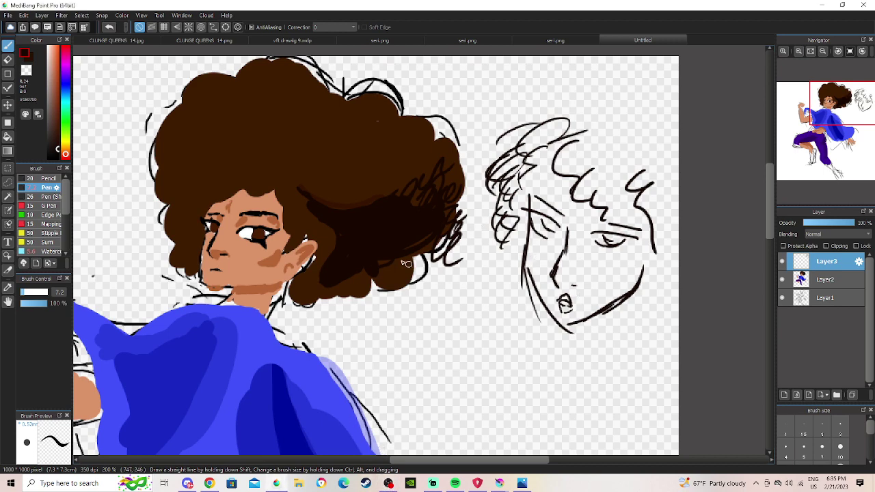
On Layer2, sample the hair's base brown and paint rounded curls along the top, back and lower edges of the hair with a 16 px pen.
left_click(8, 302)
left_click_drag(118, 268, 288, 317)
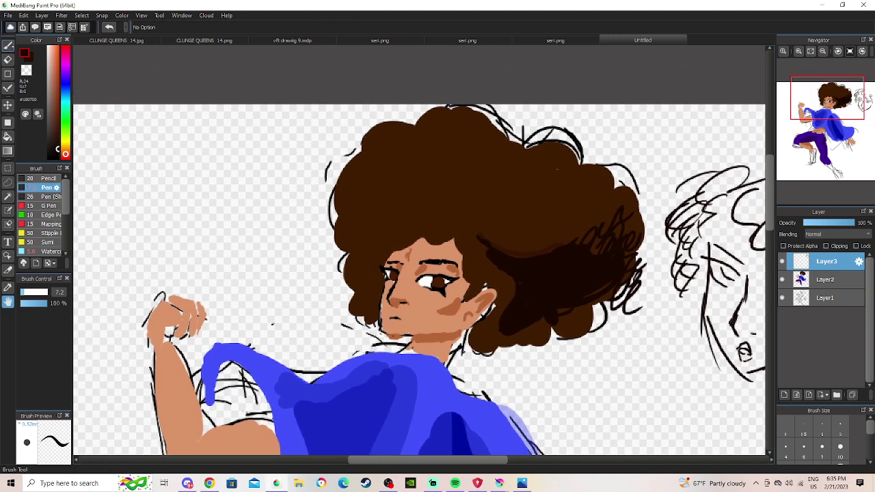
left_click(9, 287)
left_click(825, 280)
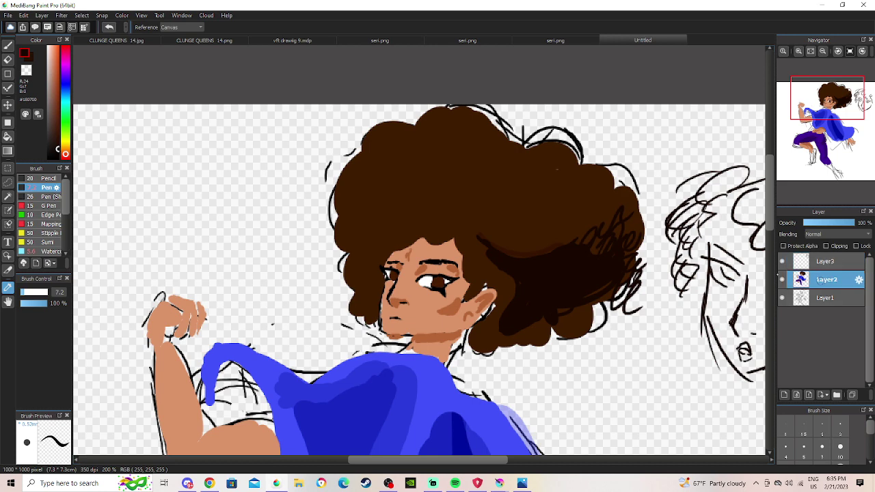
left_click(484, 171)
key("b")
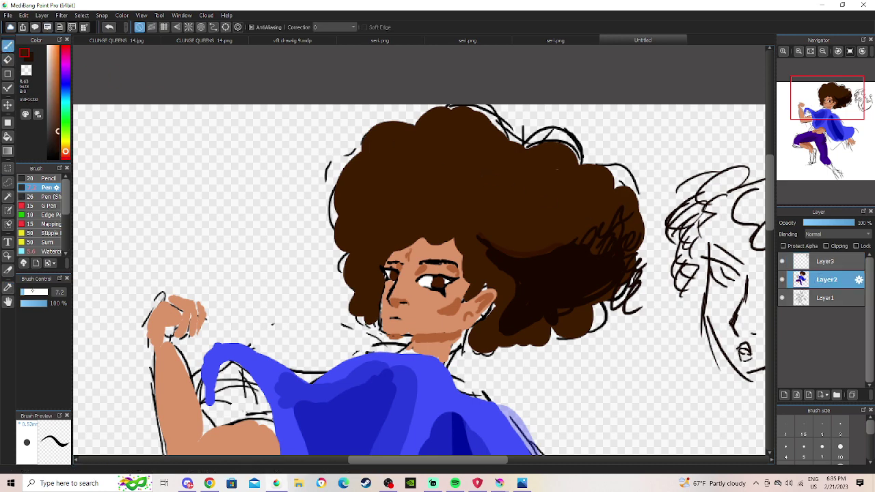
left_click(32, 291)
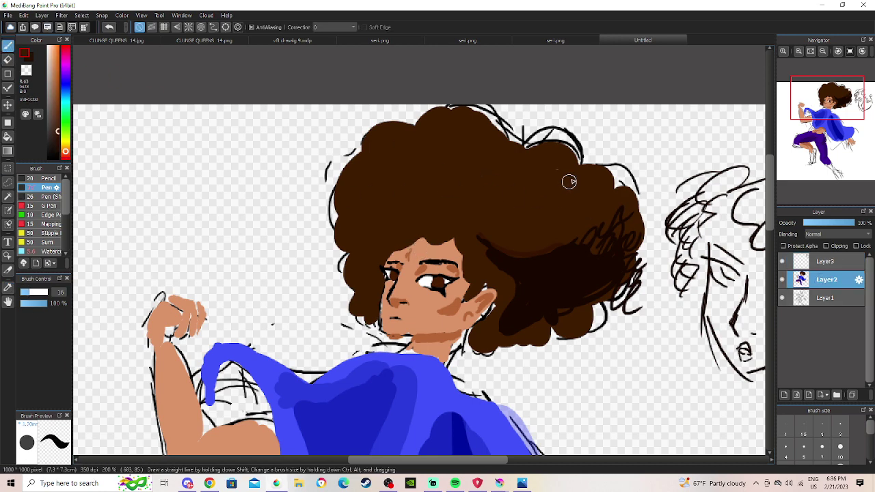
left_click_drag(550, 171, 524, 152)
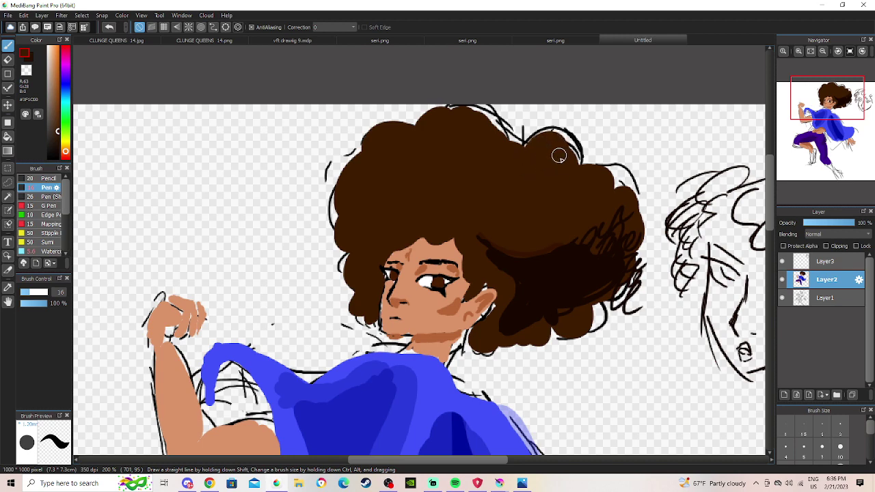
mouse_move(509, 150)
left_mouse_down()
mouse_move(517, 141)
mouse_move(464, 120)
mouse_move(479, 112)
left_mouse_up()
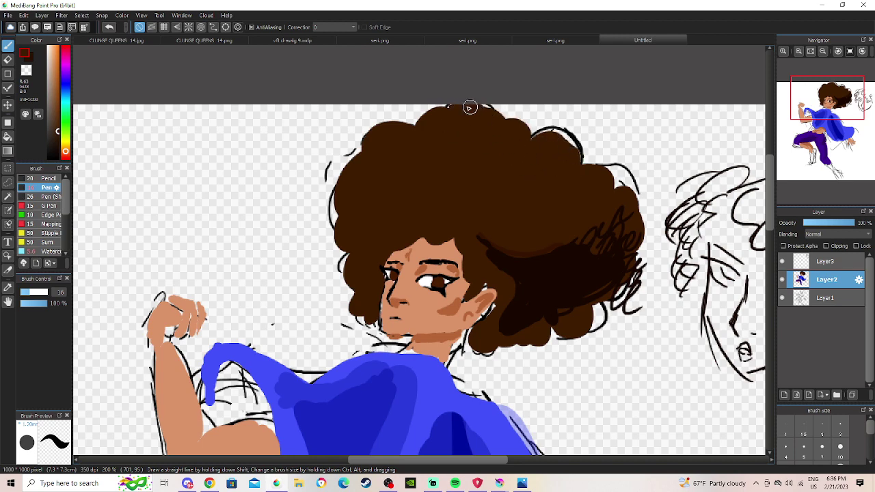
left_click_drag(610, 186, 615, 208)
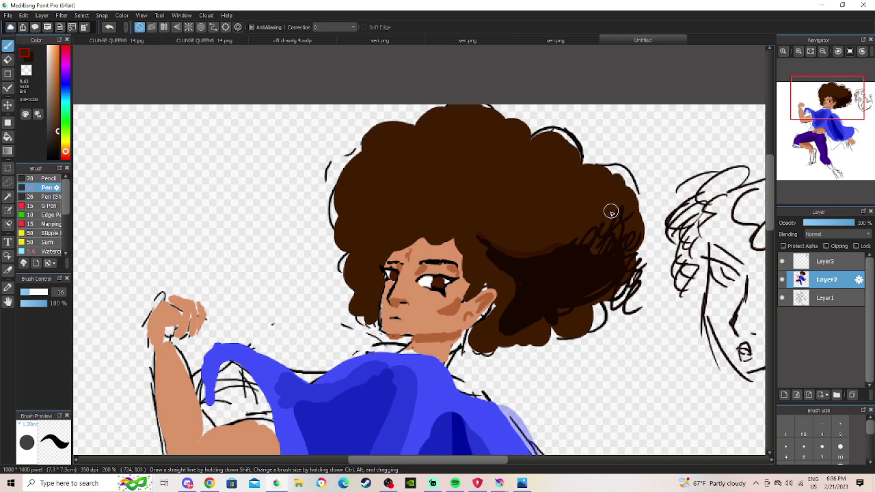
mouse_move(581, 299)
left_mouse_down()
mouse_move(604, 297)
mouse_move(601, 304)
left_mouse_up()
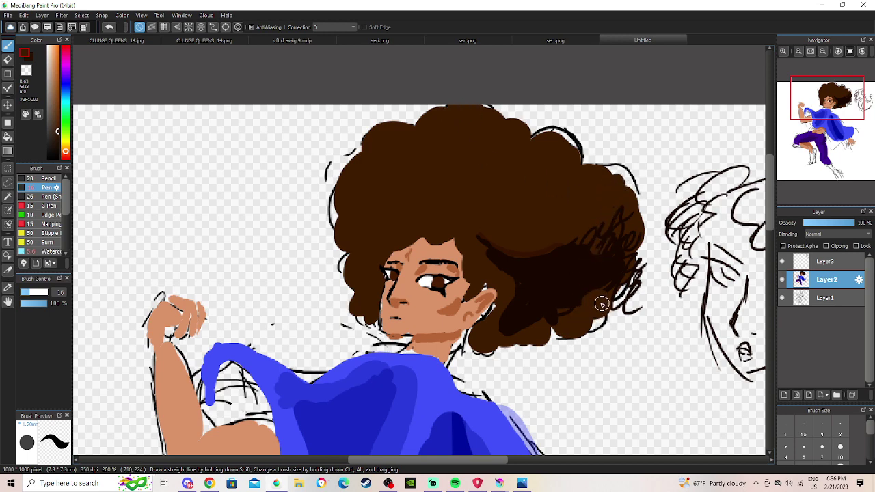
Sample the dark brown shadow colour and extend the hair shadow upward above the ear with a 17 px pen.
left_click(24, 293)
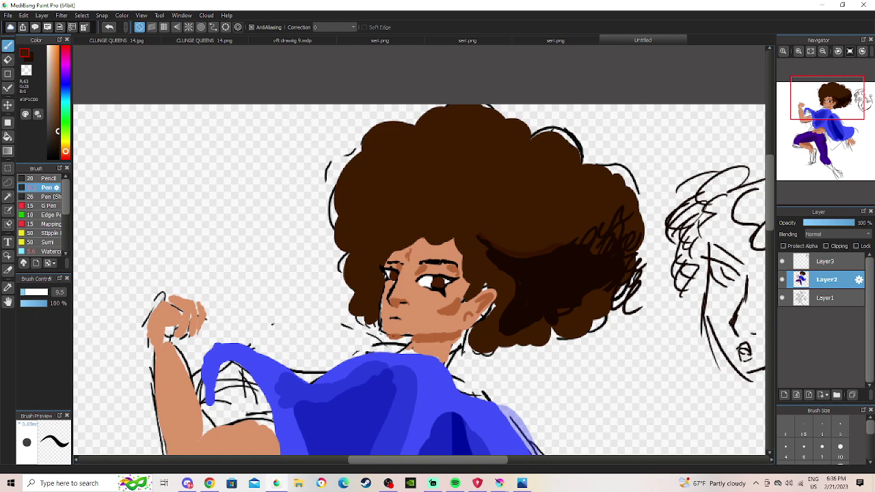
key("alt")
left_click(538, 266)
left_click_drag(39, 294, 30, 293)
mouse_move(513, 271)
left_mouse_down()
mouse_move(505, 240)
mouse_move(493, 235)
mouse_move(504, 260)
mouse_move(476, 218)
mouse_move(498, 213)
mouse_move(546, 234)
left_mouse_up()
mouse_move(441, 166)
left_mouse_down()
mouse_move(387, 180)
mouse_move(442, 167)
mouse_move(386, 173)
mouse_move(377, 191)
mouse_move(385, 185)
mouse_move(392, 195)
mouse_move(403, 174)
mouse_move(414, 179)
mouse_move(357, 214)
mouse_move(421, 185)
mouse_move(457, 184)
mouse_move(436, 167)
mouse_move(528, 179)
mouse_move(534, 169)
mouse_move(564, 190)
left_mouse_up()
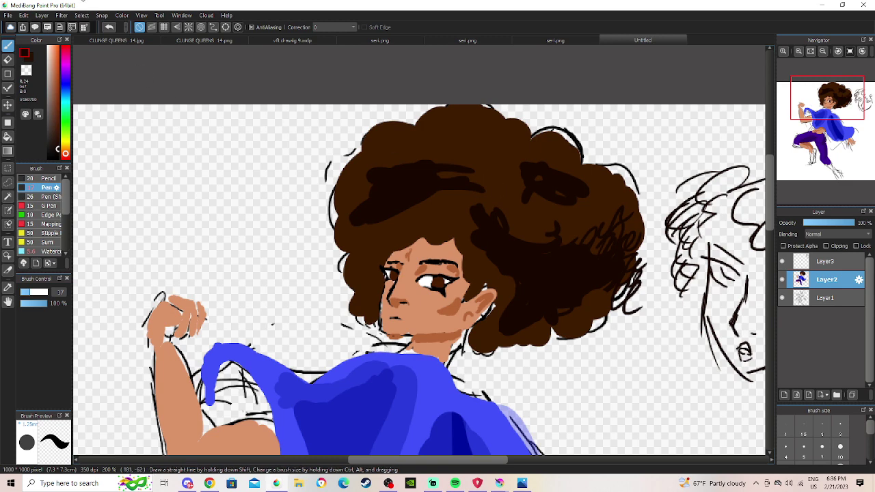
left_click(109, 27)
left_click(109, 27)
left_click(109, 27)
Shade the hair above the forehead in dark brown, then trim the shadow into curl shapes with the sampled base brown.
mouse_move(428, 184)
left_mouse_down()
mouse_move(377, 202)
mouse_move(371, 196)
mouse_move(375, 209)
mouse_move(358, 218)
mouse_move(381, 202)
mouse_move(360, 216)
mouse_move(451, 194)
mouse_move(424, 188)
mouse_move(401, 214)
left_mouse_up()
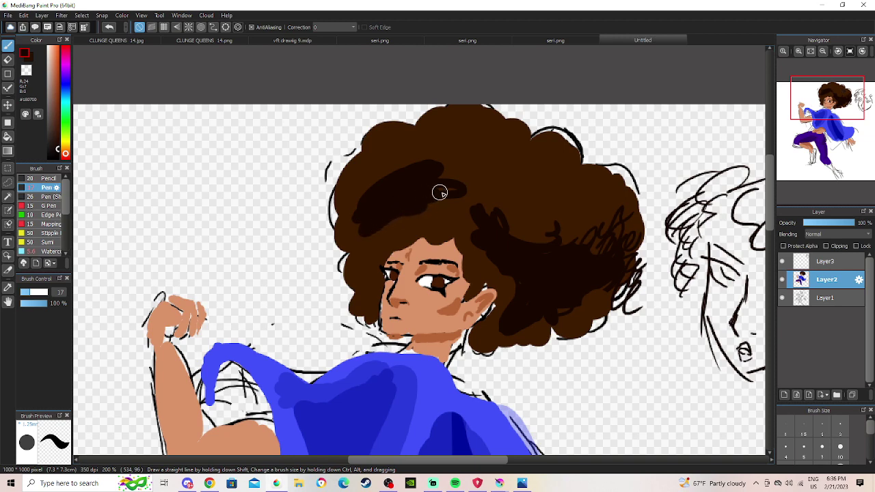
mouse_move(412, 234)
left_mouse_down()
mouse_move(430, 211)
mouse_move(422, 210)
mouse_move(462, 208)
left_mouse_up()
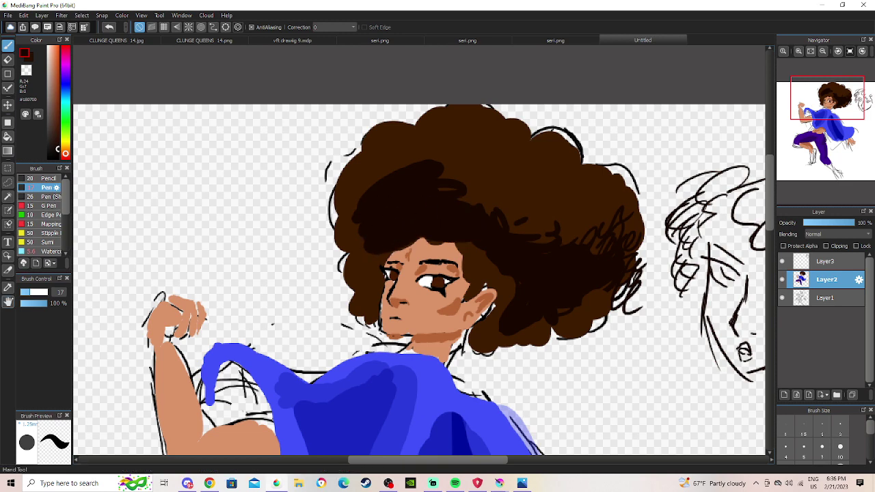
left_click(8, 289)
left_click(484, 173)
key("b")
mouse_move(360, 162)
left_mouse_down()
mouse_move(392, 189)
mouse_move(444, 159)
mouse_move(457, 186)
mouse_move(432, 168)
left_mouse_up()
mouse_move(392, 215)
left_mouse_down()
mouse_move(344, 213)
mouse_move(406, 209)
mouse_move(350, 234)
mouse_move(398, 218)
mouse_move(352, 231)
left_mouse_up()
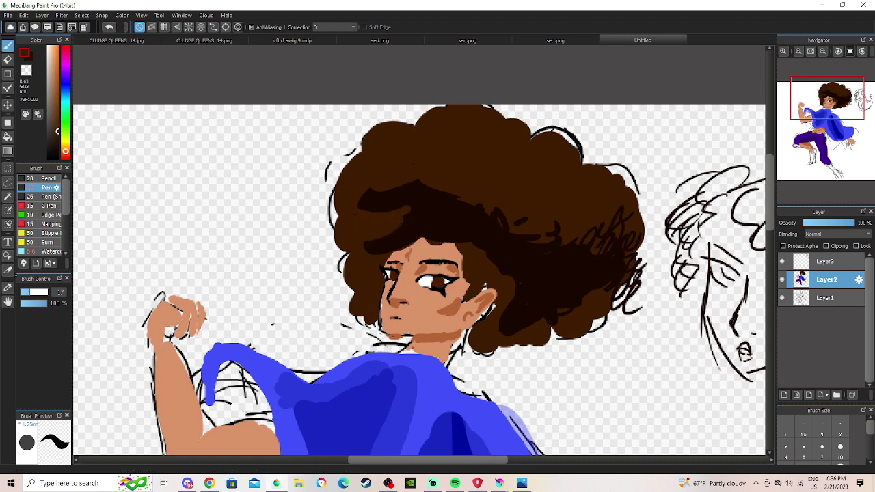
Sample the dark brown again and shade the curls beside the front of the face and just above them.
left_click(8, 289)
left_click(437, 205)
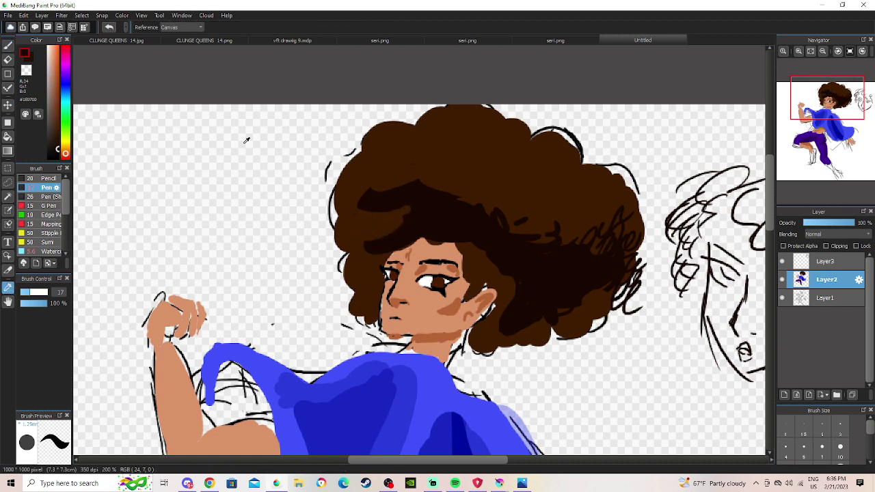
key("b")
mouse_move(376, 268)
left_mouse_down()
mouse_move(356, 277)
mouse_move(371, 273)
mouse_move(368, 295)
left_mouse_up()
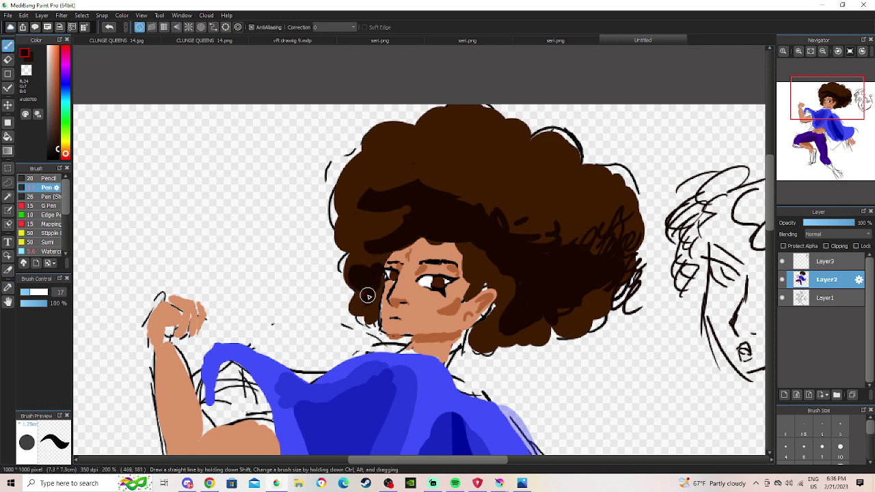
mouse_move(366, 247)
left_mouse_down()
mouse_move(363, 229)
mouse_move(354, 249)
left_mouse_up()
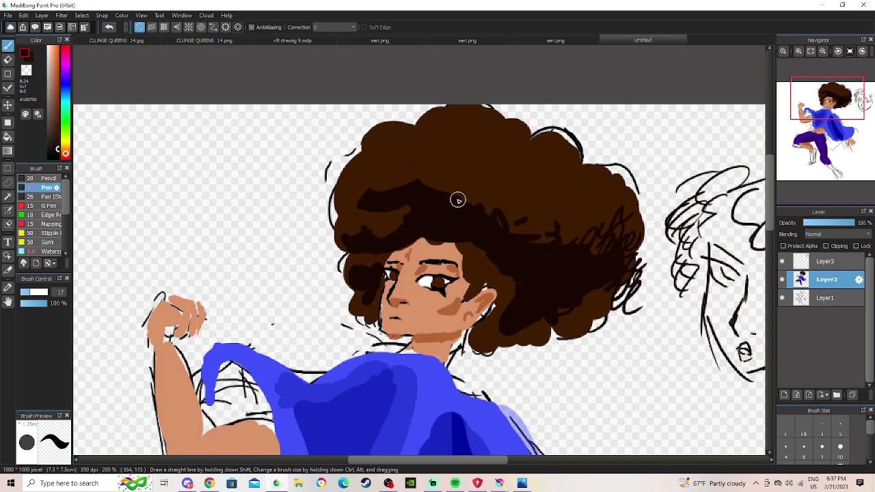
Paint dark brown curl strands across the upper back, the top and the front of the hair with the 17 px pen.
mouse_move(439, 188)
left_mouse_down()
mouse_move(505, 178)
mouse_move(486, 165)
mouse_move(500, 170)
mouse_move(510, 160)
mouse_move(535, 179)
mouse_move(540, 173)
mouse_move(517, 176)
mouse_move(561, 173)
mouse_move(574, 189)
mouse_move(582, 184)
mouse_move(562, 170)
mouse_move(588, 178)
mouse_move(524, 151)
mouse_move(462, 142)
mouse_move(494, 157)
left_mouse_up()
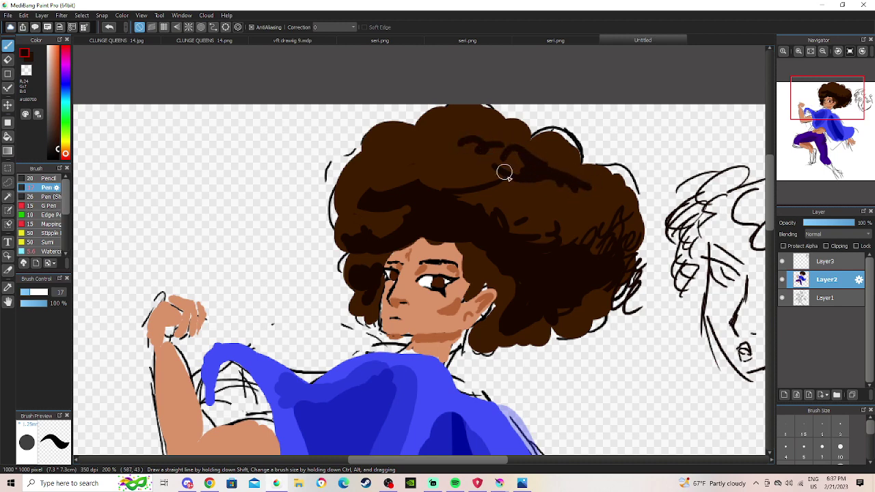
mouse_move(542, 229)
left_mouse_down()
mouse_move(578, 211)
mouse_move(521, 232)
mouse_move(602, 195)
mouse_move(571, 221)
mouse_move(546, 225)
left_mouse_up()
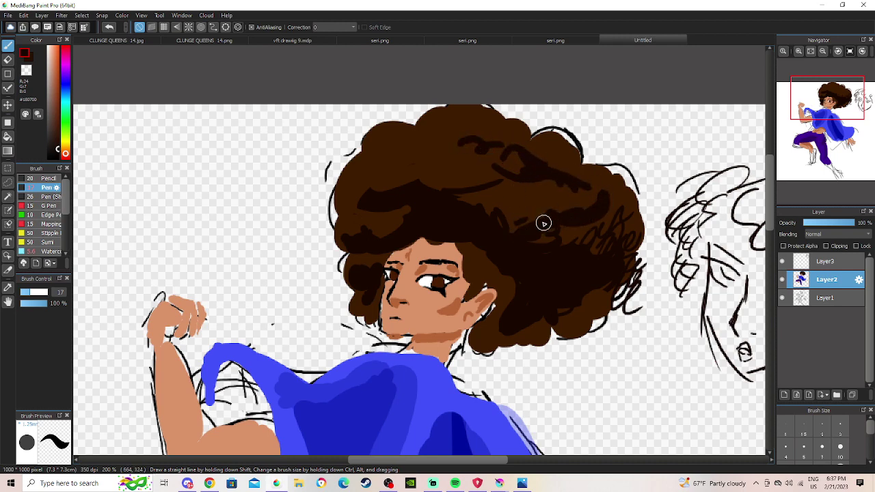
mouse_move(415, 144)
left_mouse_down()
mouse_move(371, 168)
mouse_move(388, 173)
left_mouse_up()
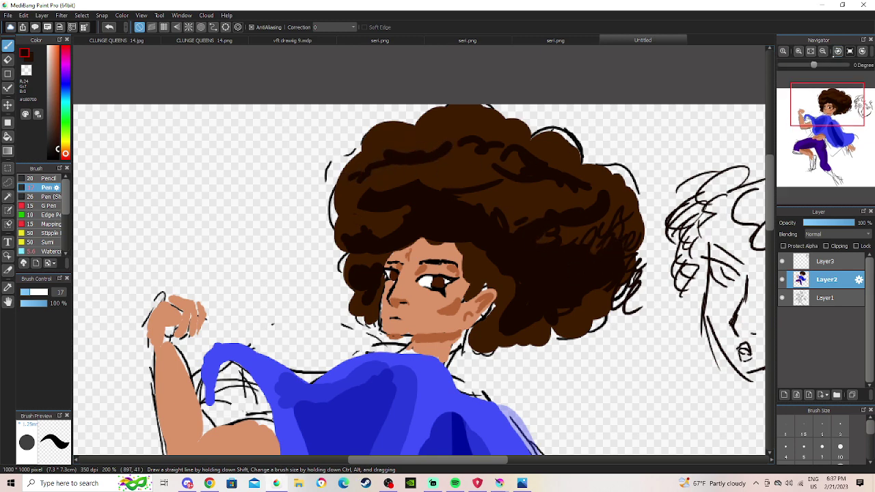
Sample the hair's base brown (#3F1C00), repaint the rounded curl at the lower back edge, and resample the dark brown.
left_click(823, 51)
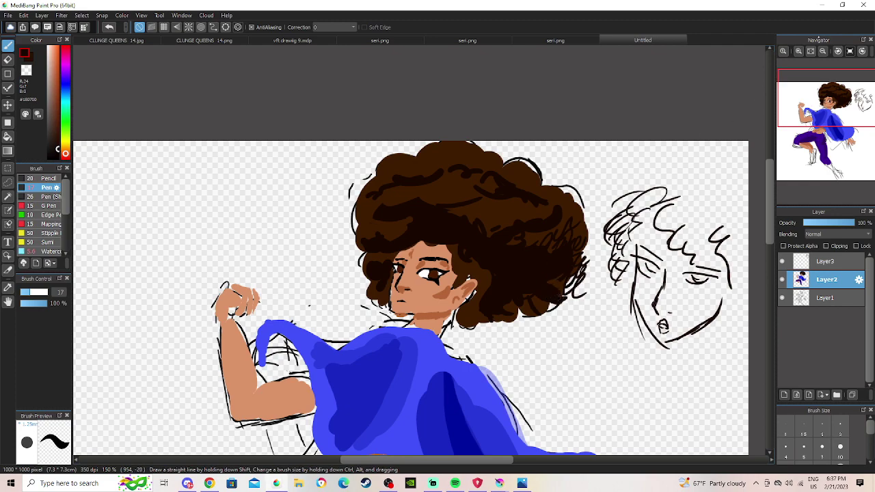
double_click(798, 51)
left_click_drag(819, 112, 844, 113)
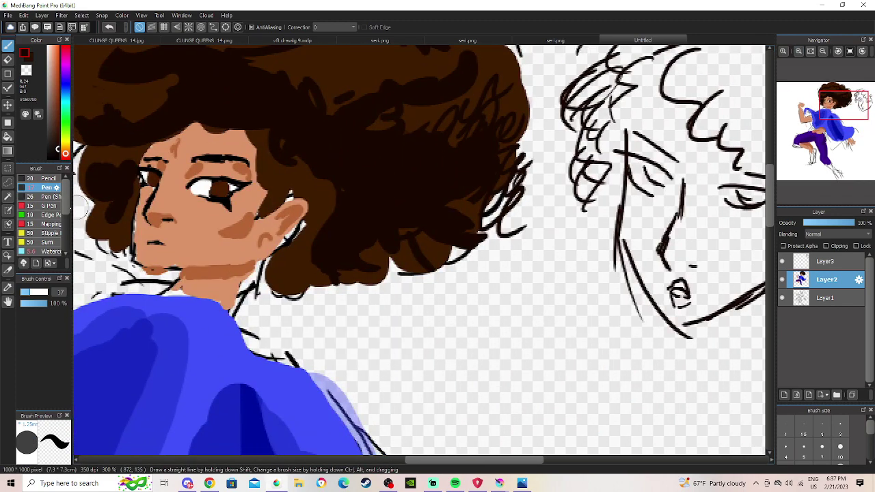
key("alt")
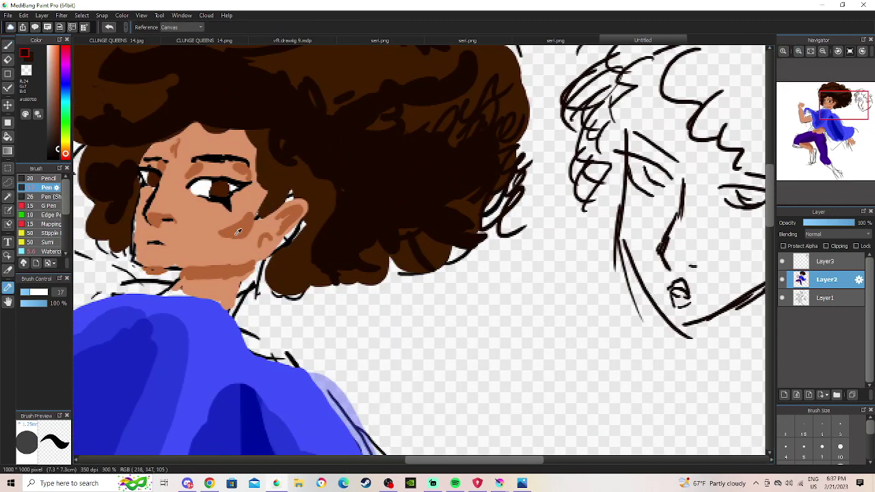
left_click(432, 243)
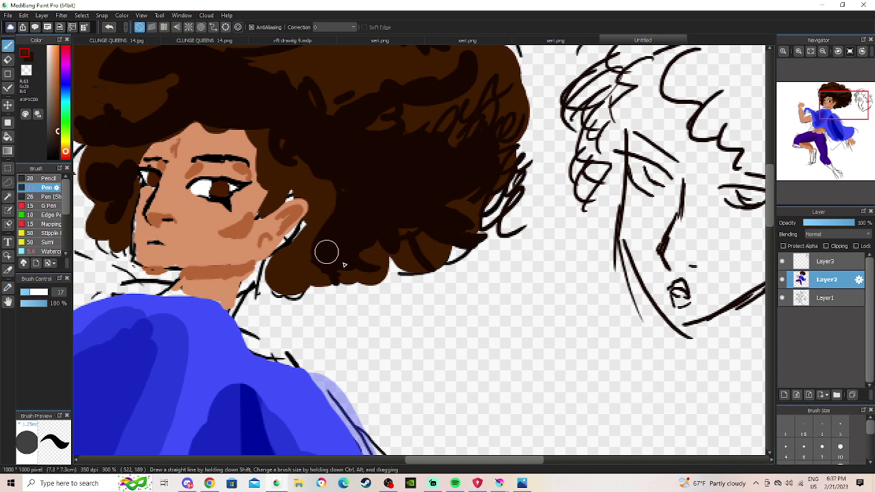
mouse_move(406, 262)
left_mouse_down()
mouse_move(403, 248)
mouse_move(416, 242)
mouse_move(432, 274)
left_mouse_up()
key("alt")
left_click(379, 185)
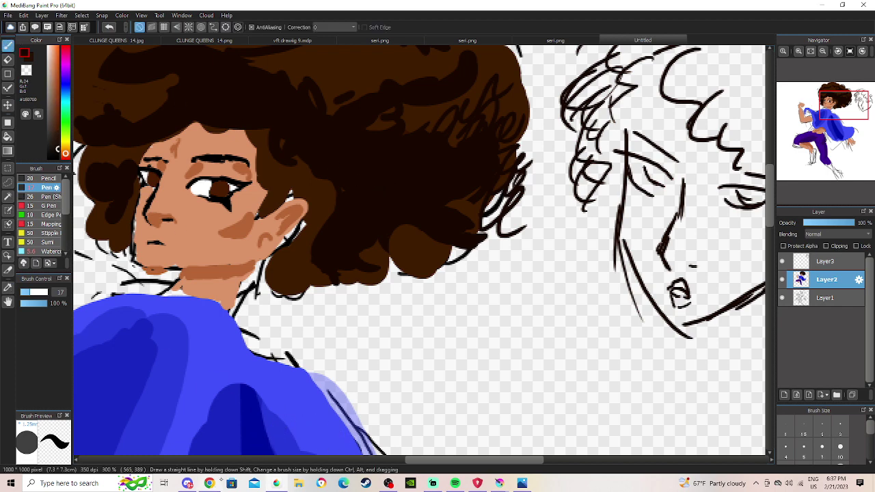
Switch to SoundCloud in Chrome, play the recently played track "How'd U Go out Like That", and return to the MediBang drawing.
left_click(454, 483)
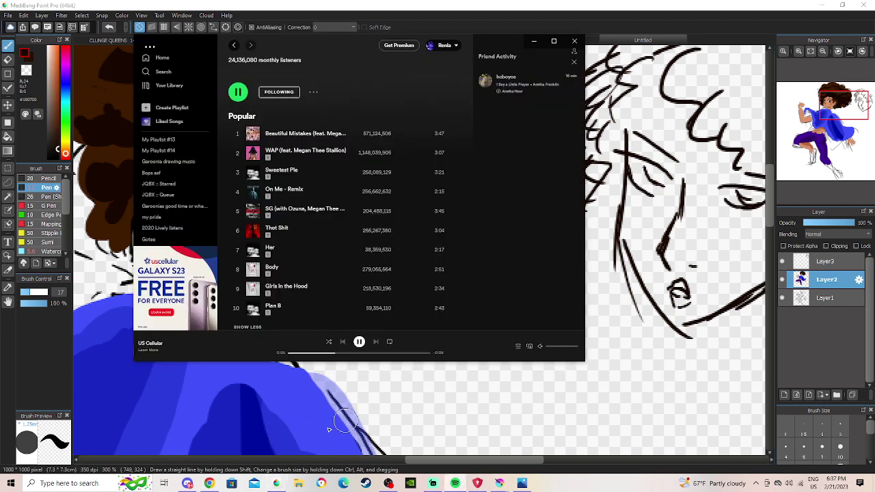
left_click(209, 483)
left_click(291, 242)
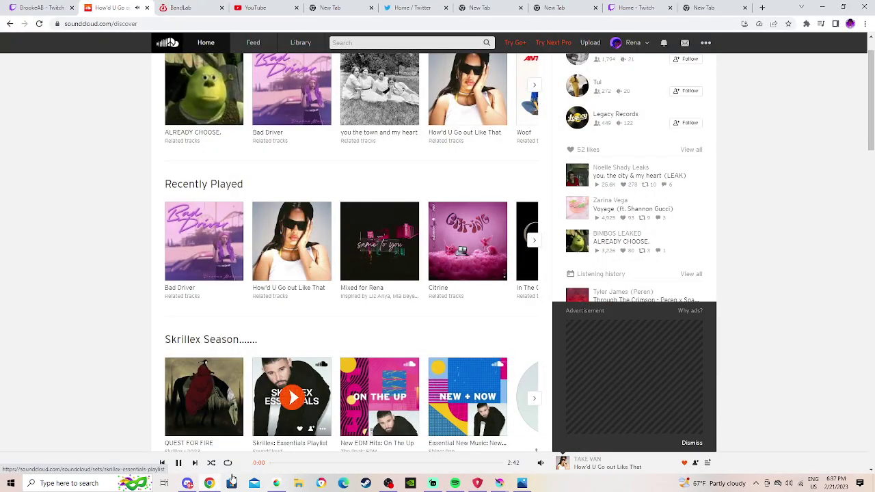
left_click(211, 483)
left_click(455, 483)
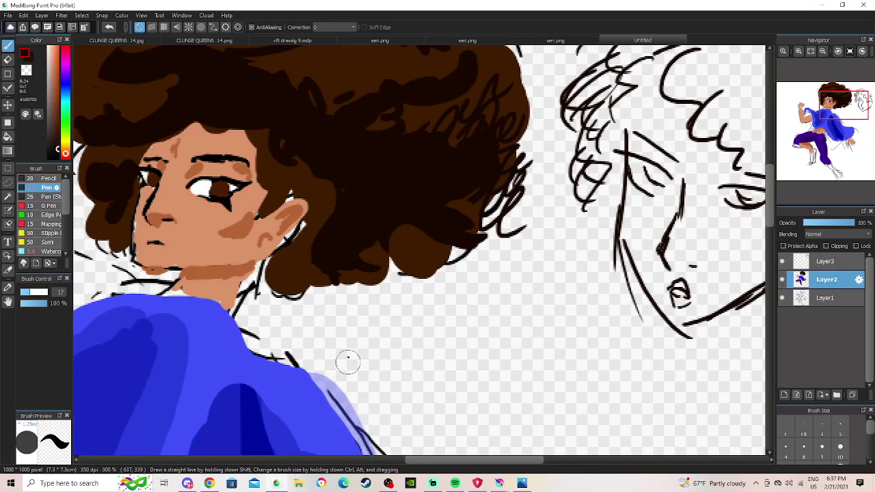
left_click(8, 302)
left_click_drag(117, 299, 248, 274)
left_click(8, 287)
left_click(406, 157)
key("alt+Tab")
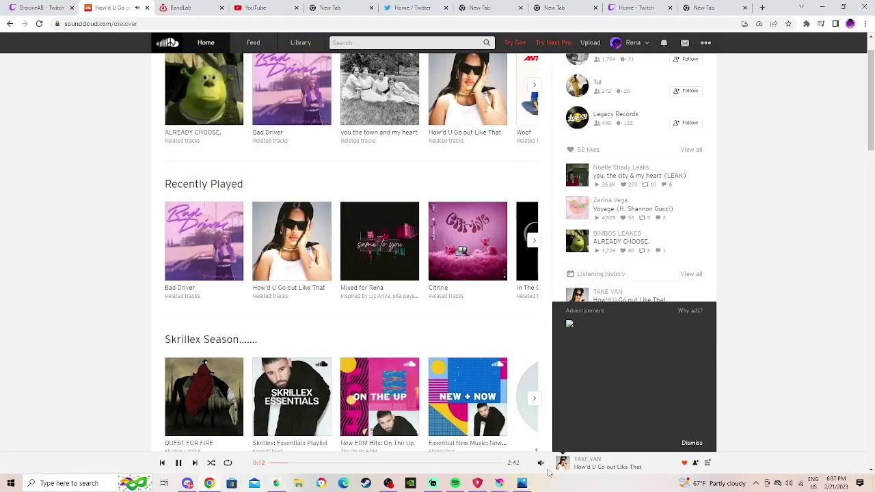
mouse_move(541, 456)
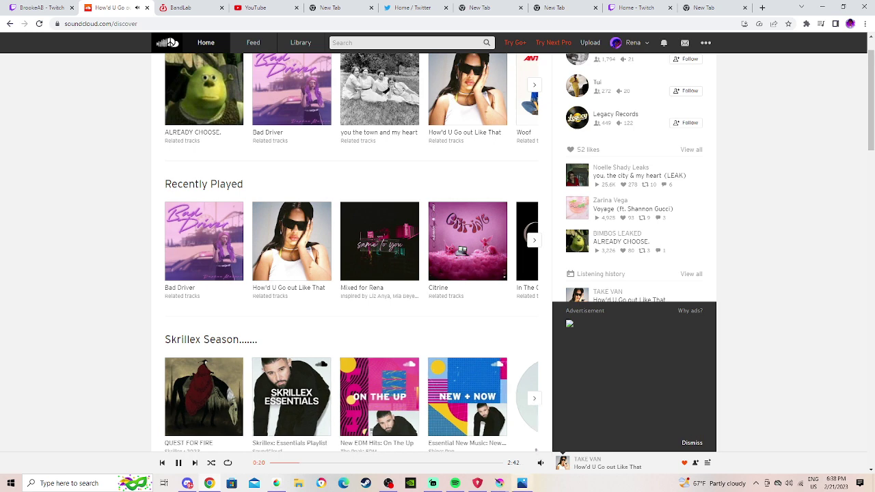
left_click(499, 483)
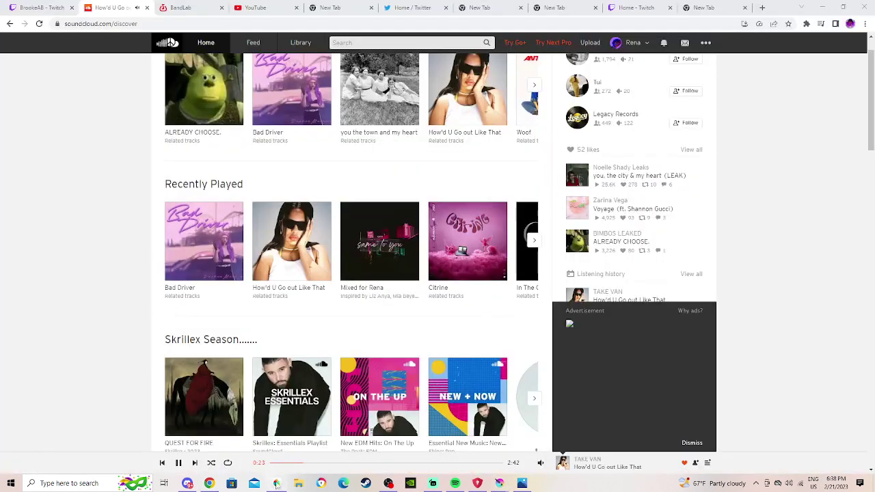
left_click(276, 484)
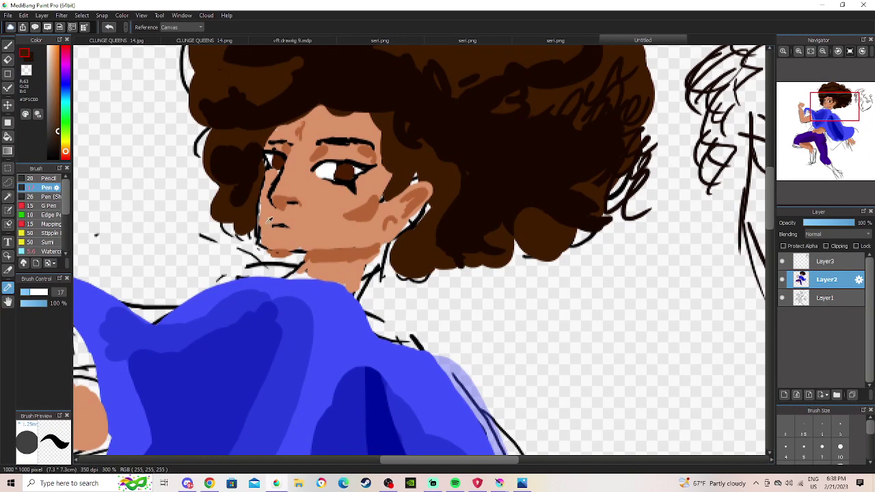
Sample the dark brown shadow colour and shade the hair behind the ear with an 8.7 px pen.
left_click(8, 45)
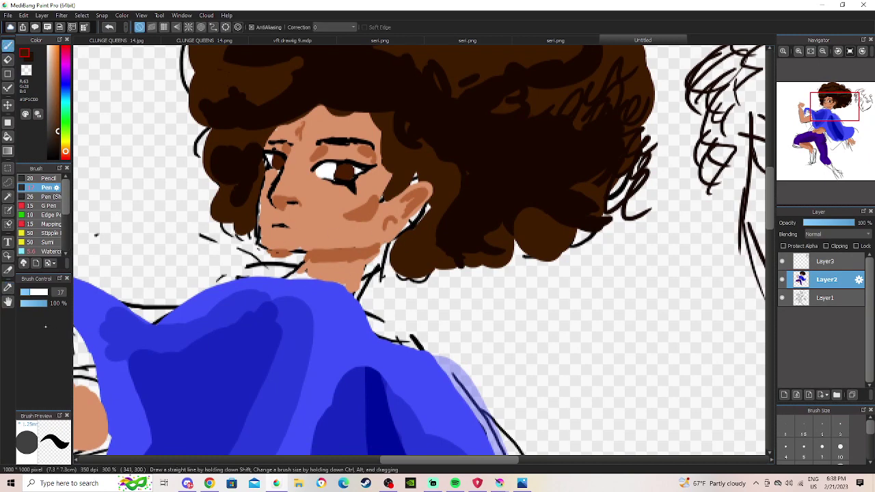
left_click(28, 292)
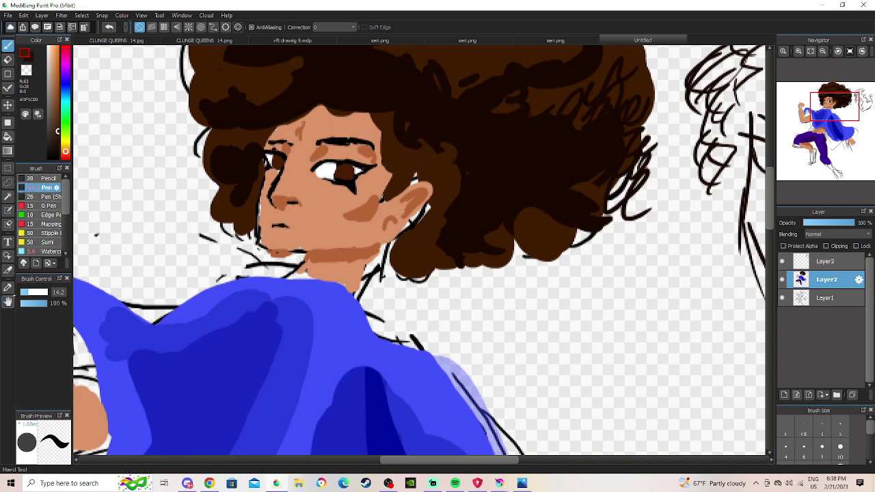
left_click(8, 288)
left_click(474, 198)
left_click(8, 45)
mouse_move(439, 225)
left_mouse_down()
mouse_move(427, 225)
mouse_move(449, 226)
mouse_move(439, 246)
left_mouse_up()
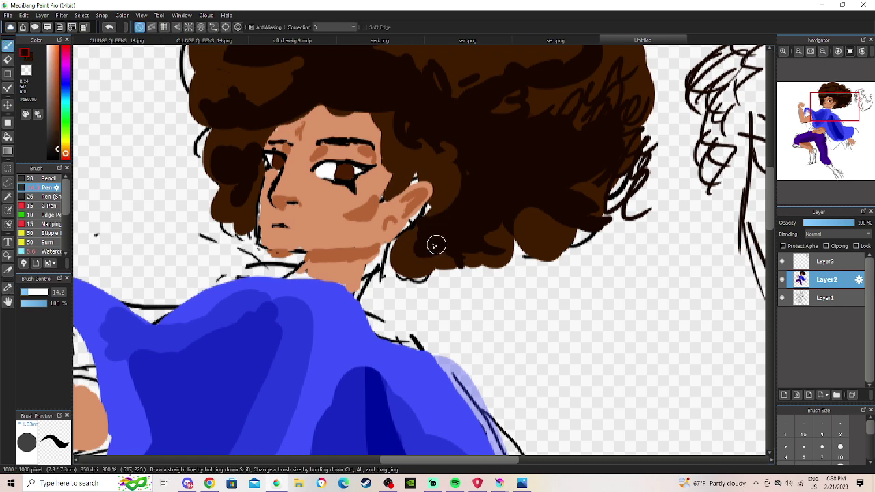
left_click(108, 27)
left_click(25, 291)
left_click_drag(463, 222, 440, 241)
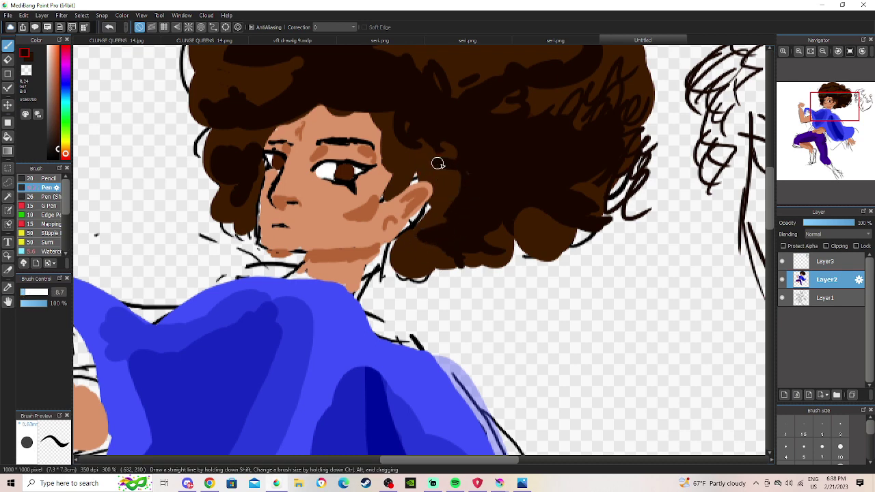
Shade the curls between the temple and the ear, and fill out the hair's back edge in dark brown.
mouse_move(438, 166)
left_mouse_down()
mouse_move(420, 168)
mouse_move(392, 150)
left_mouse_up()
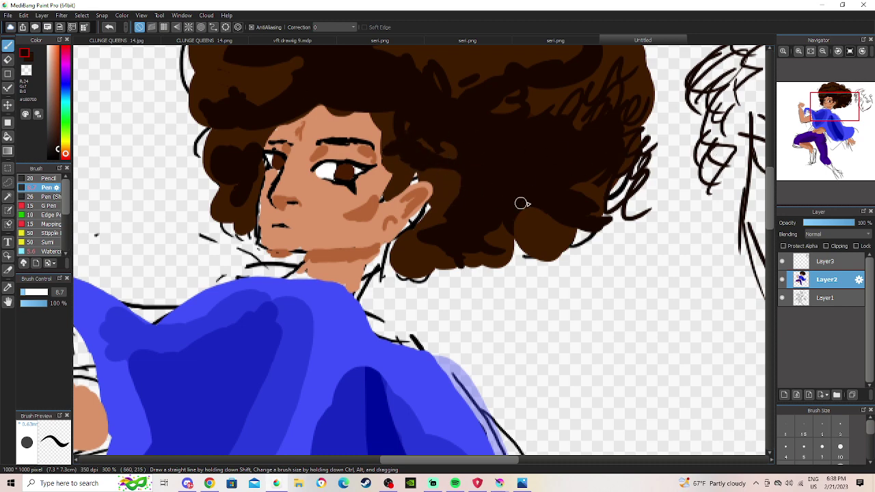
left_click_drag(601, 175, 605, 135)
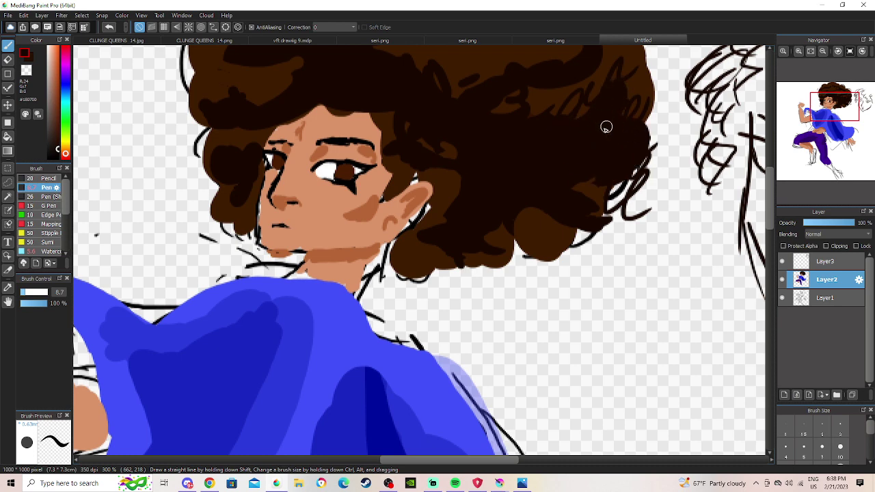
left_click_drag(641, 97, 651, 97)
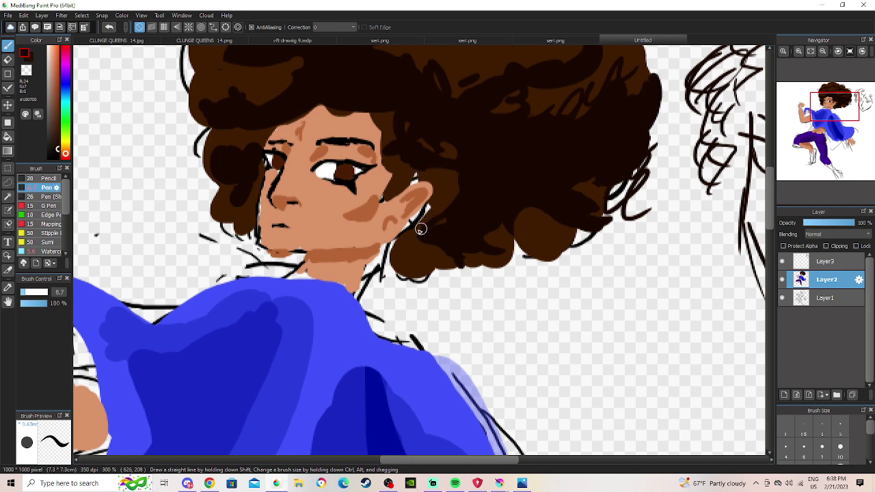
Paint a dark brown curl beneath the ear and trim the hair's lower edge around it with the eraser.
left_click_drag(438, 264, 438, 246)
mouse_move(415, 275)
left_mouse_down()
mouse_move(400, 258)
mouse_move(414, 256)
mouse_move(419, 269)
mouse_move(410, 267)
mouse_move(409, 282)
mouse_move(391, 273)
mouse_move(397, 245)
mouse_move(402, 282)
mouse_move(427, 275)
left_mouse_up()
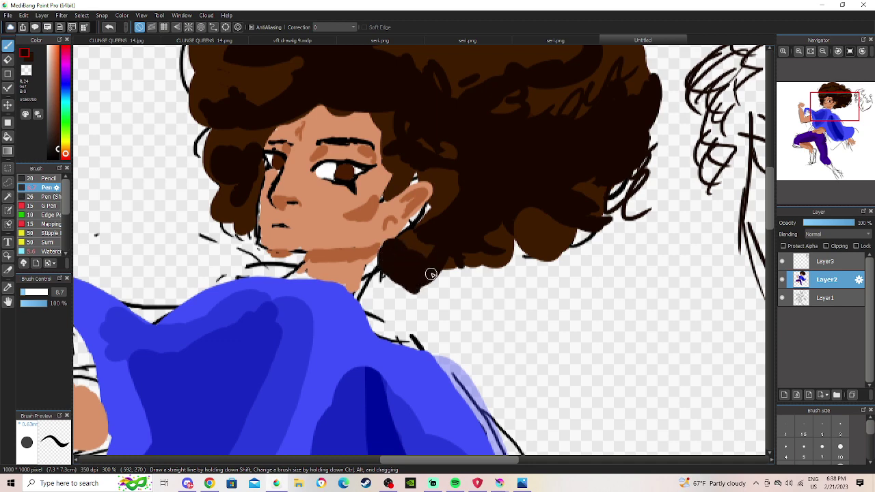
key("e")
mouse_move(379, 296)
left_mouse_down()
mouse_move(393, 281)
mouse_move(416, 295)
left_mouse_up()
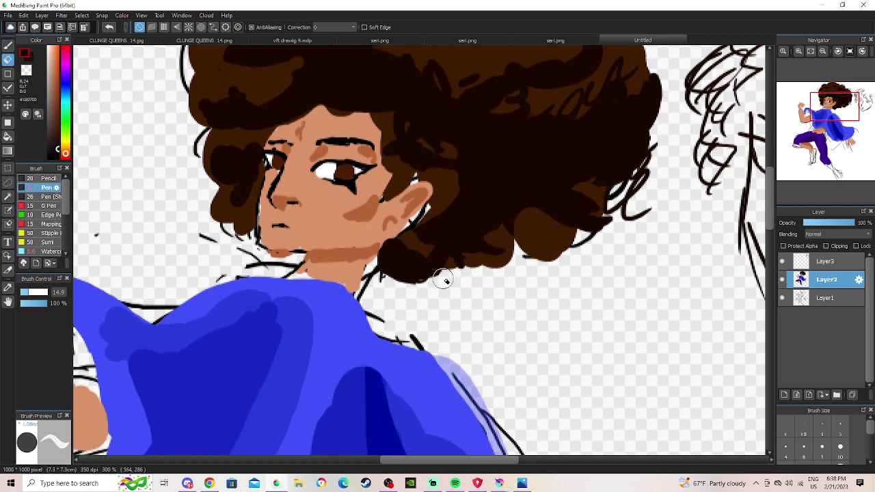
left_click_drag(465, 270, 459, 267)
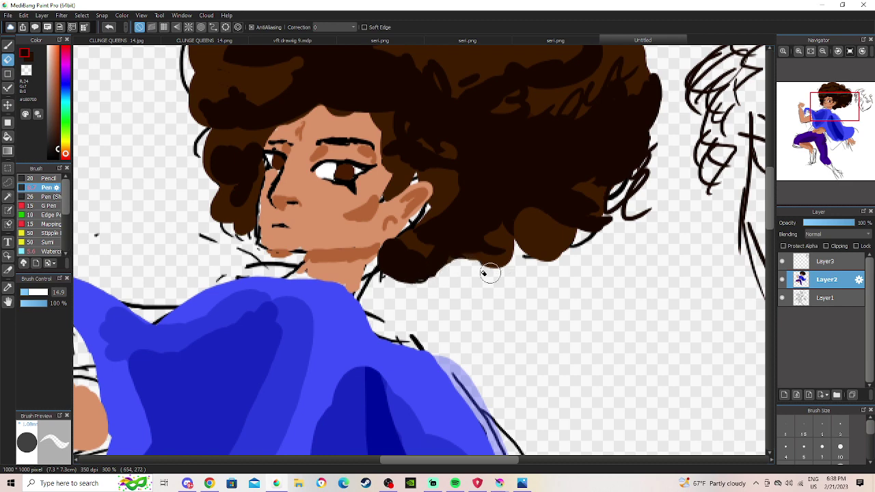
Add dark brown shading behind the ear, inside the lower back curl and on the curls in front of the face.
key("b")
left_click_drag(421, 226, 428, 209)
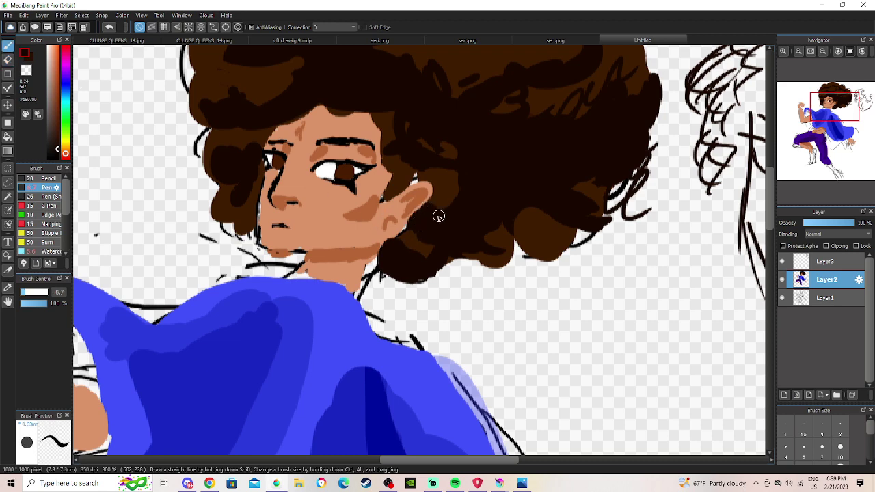
left_click_drag(515, 211, 544, 240)
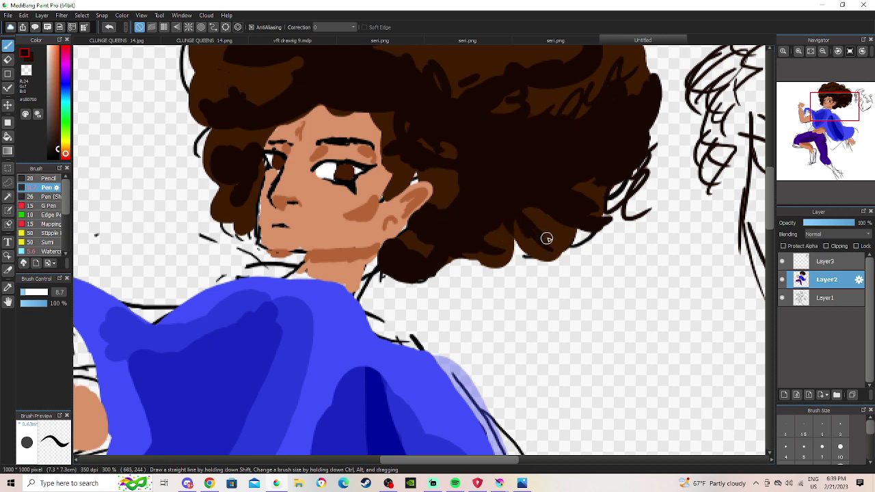
mouse_move(202, 150)
left_mouse_down()
mouse_move(211, 156)
mouse_move(208, 173)
left_mouse_up()
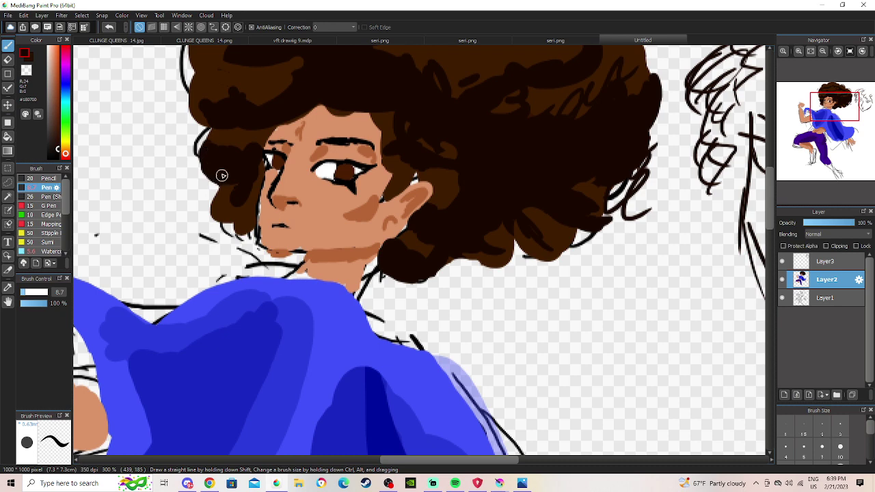
Darken the scribbled curls at the upper back of the hair and add dark strokes along its front edge.
left_click_drag(825, 115, 842, 103)
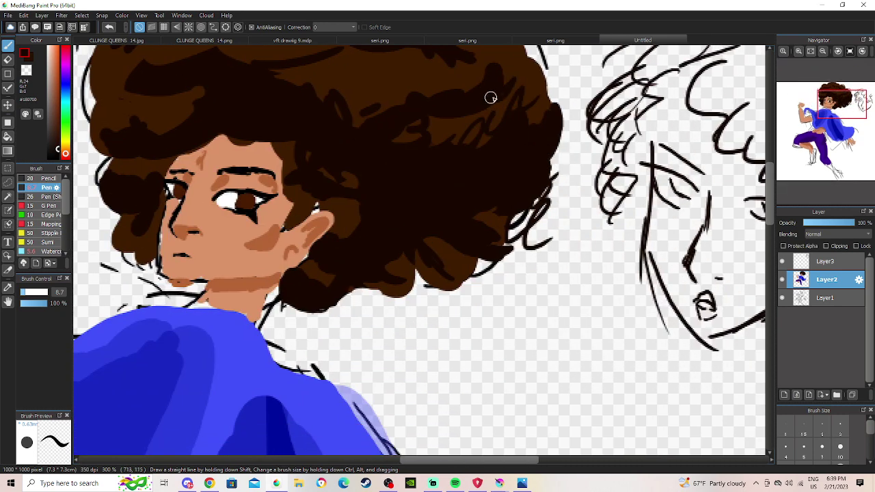
left_click_drag(517, 79, 495, 114)
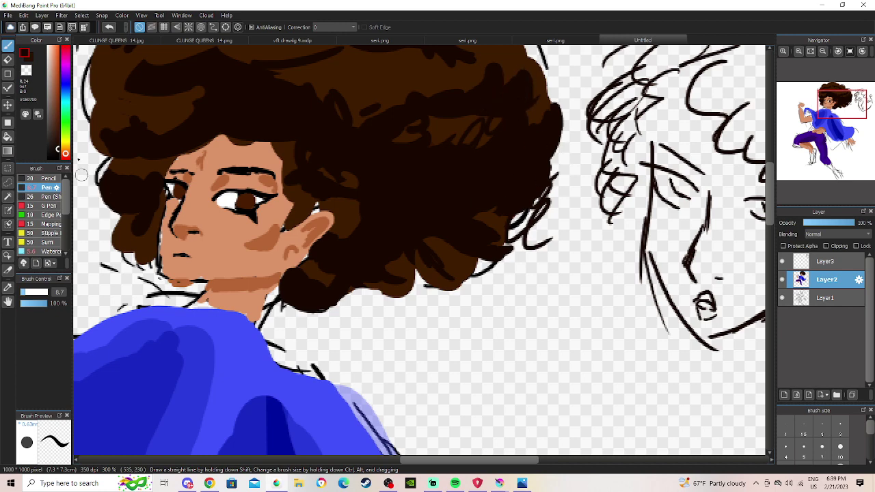
left_click_drag(123, 89, 84, 59)
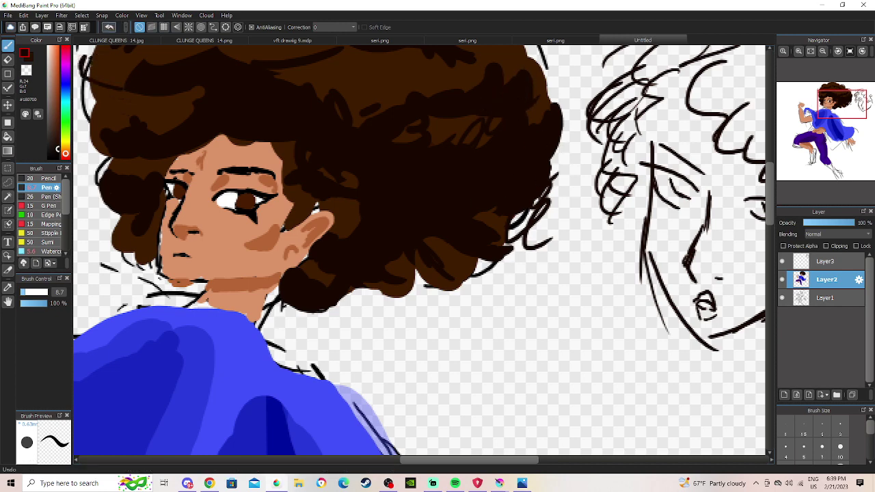
Sample the base brown and paint lighter curls into the dark shadow above the forehead and the ear.
left_click(822, 51)
mouse_move(812, 109)
left_mouse_down()
mouse_move(792, 120)
mouse_move(798, 108)
left_mouse_up()
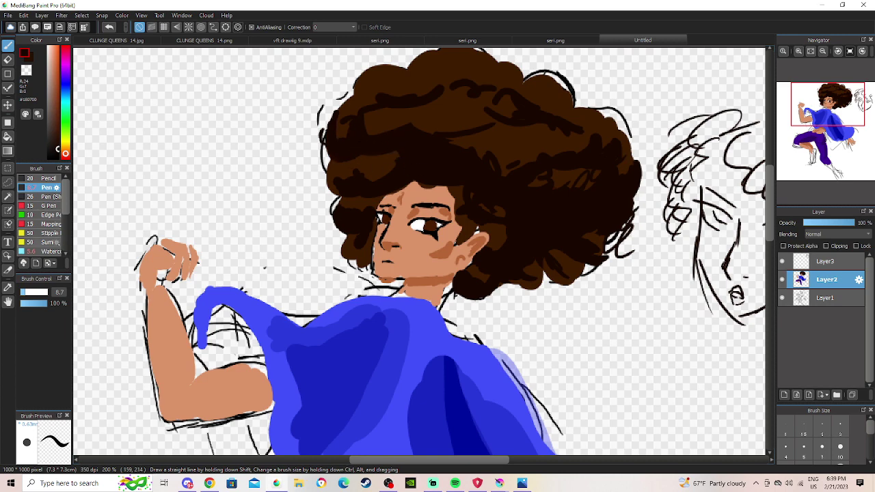
left_click(415, 109, "alt")
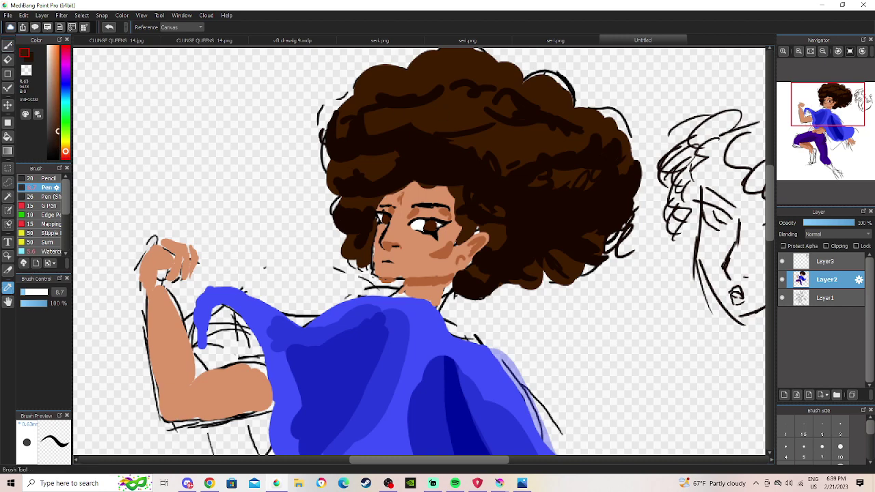
left_click_drag(422, 162, 425, 162)
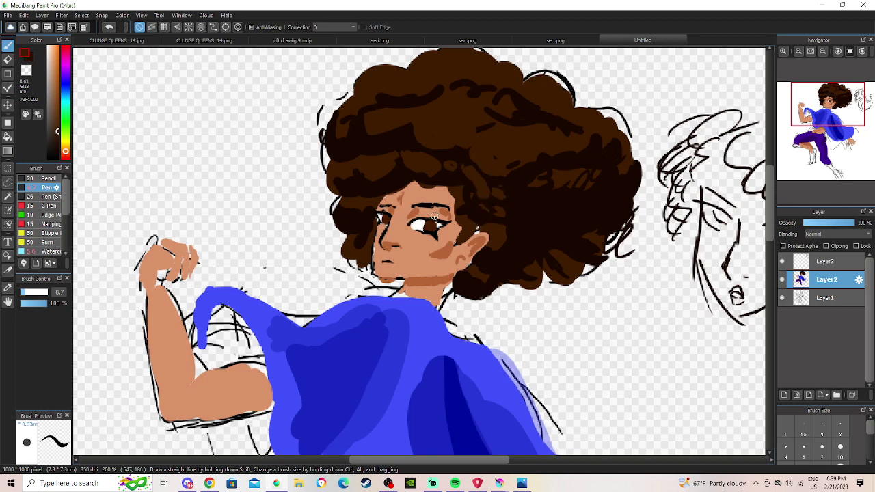
Bring the face into close-up, widen the docked colour and brush panels, and make the colour picker taller.
left_click(798, 51)
left_click(798, 51)
left_click_drag(824, 101, 834, 112)
left_click_drag(28, 278, 40, 272)
mouse_move(25, 229)
left_mouse_down()
mouse_move(49, 257)
mouse_move(41, 365)
left_mouse_up()
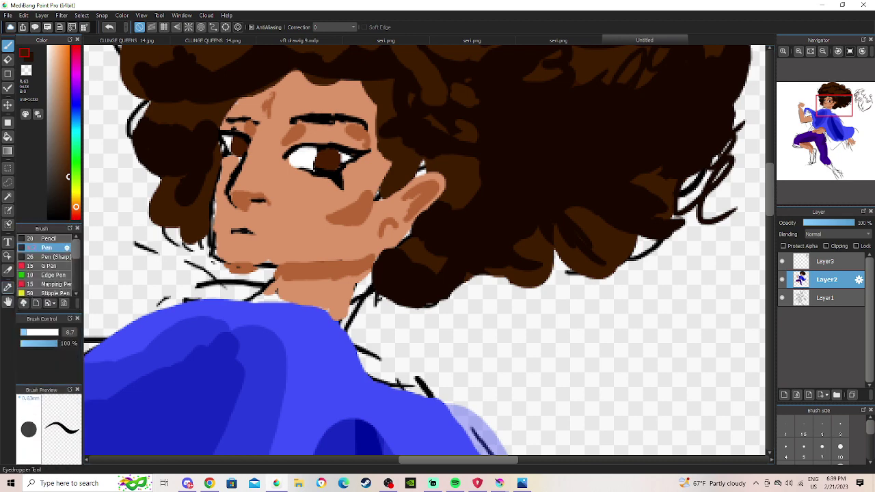
Paint the hair's base brown over the sketch line between the front curls and the cheek.
left_click(8, 288)
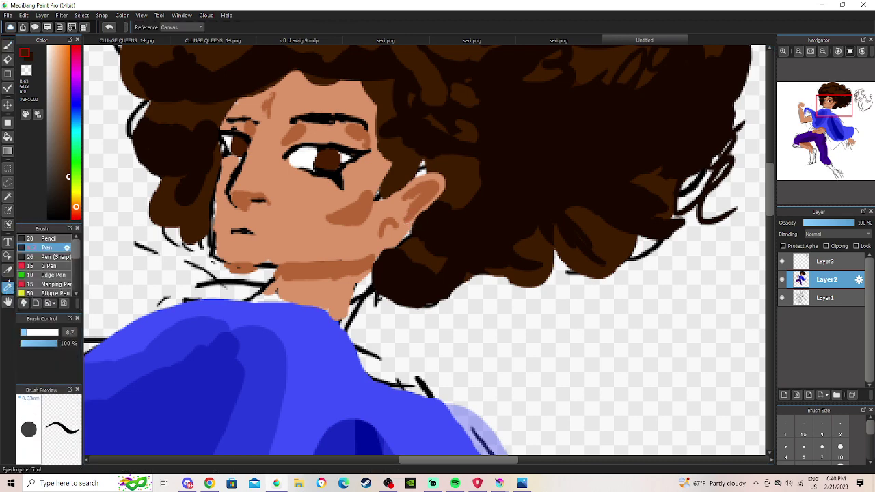
left_click(8, 44)
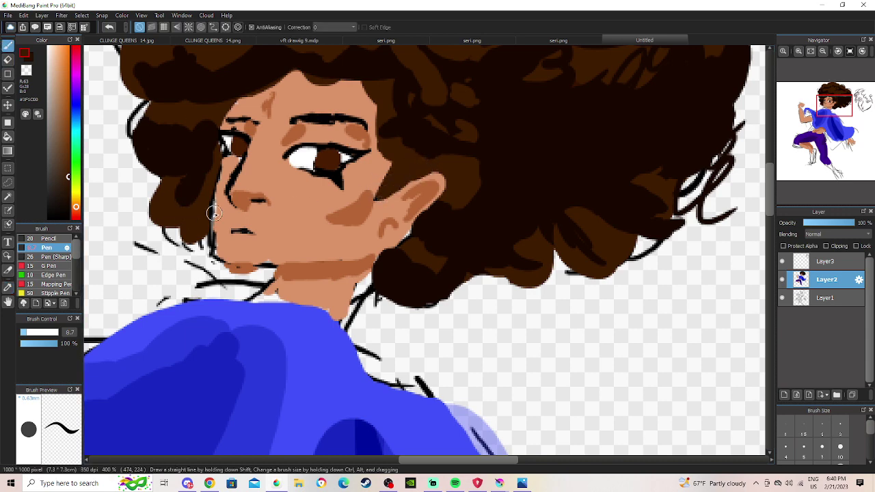
left_click_drag(216, 187, 211, 231)
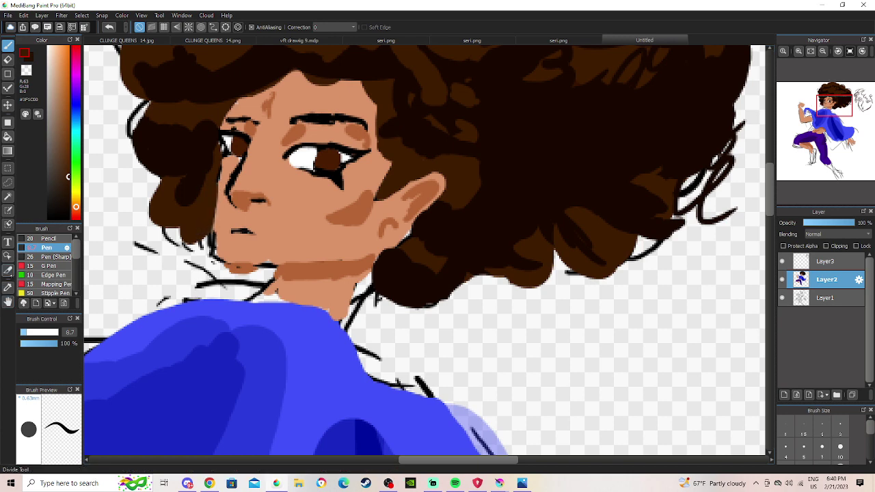
Sample the face's skin tone and extend it down the front edge of the face to the jaw.
left_click(9, 287)
left_click(269, 212)
key("b")
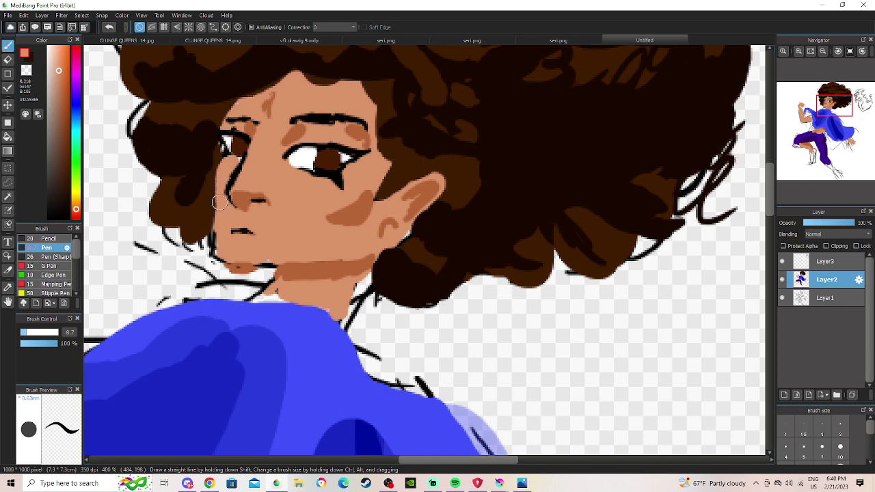
left_click_drag(226, 161, 217, 218)
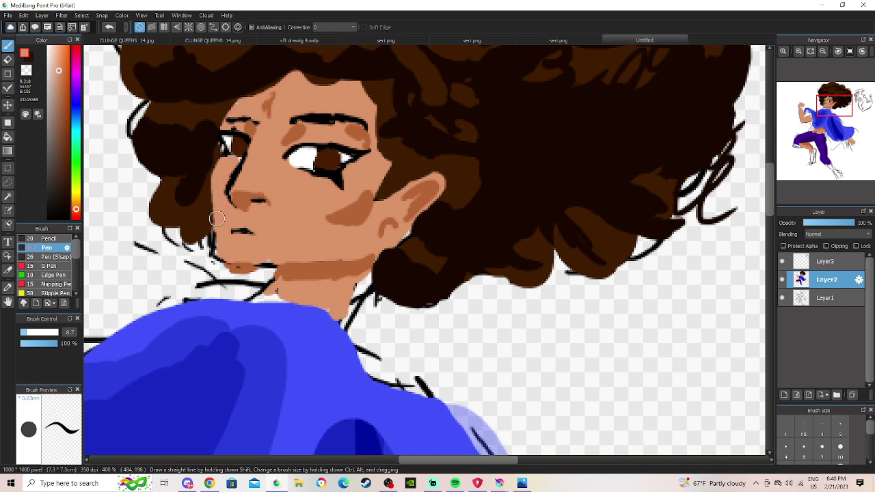
mouse_move(221, 164)
left_mouse_down()
mouse_move(221, 257)
mouse_move(219, 246)
mouse_move(257, 257)
left_mouse_up()
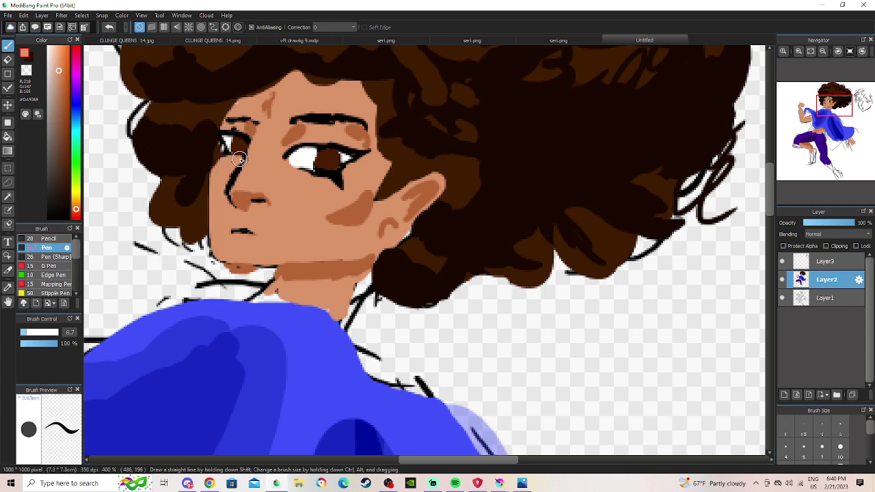
Outline the far eye's lower edge in black at brush size 7.8 and return the brush to the sampled skin tone.
key("ctrl+z")
left_click(68, 218)
left_click_drag(24, 333, 22, 333)
left_click(24, 333)
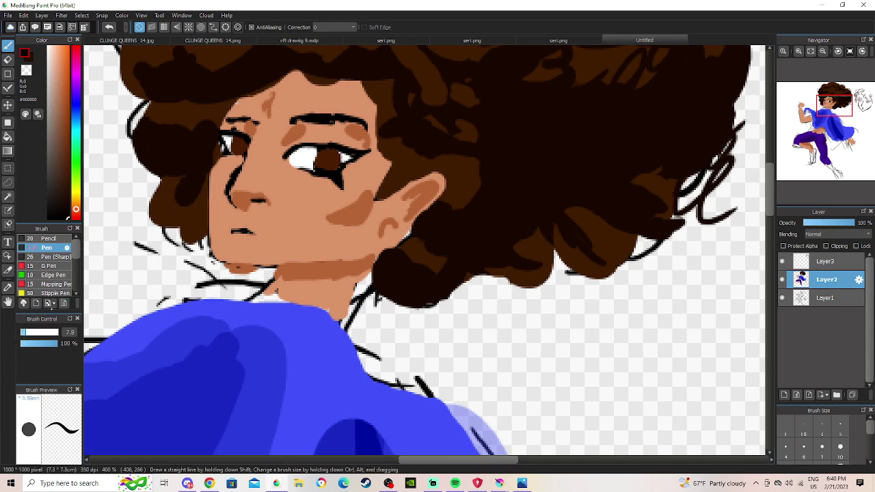
left_click_drag(231, 155, 238, 158)
left_click(8, 286)
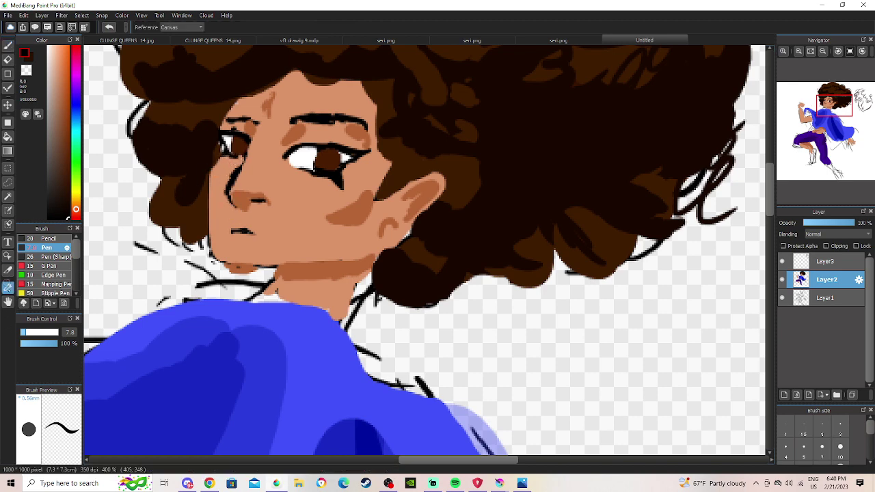
left_click(283, 213)
left_click(8, 45)
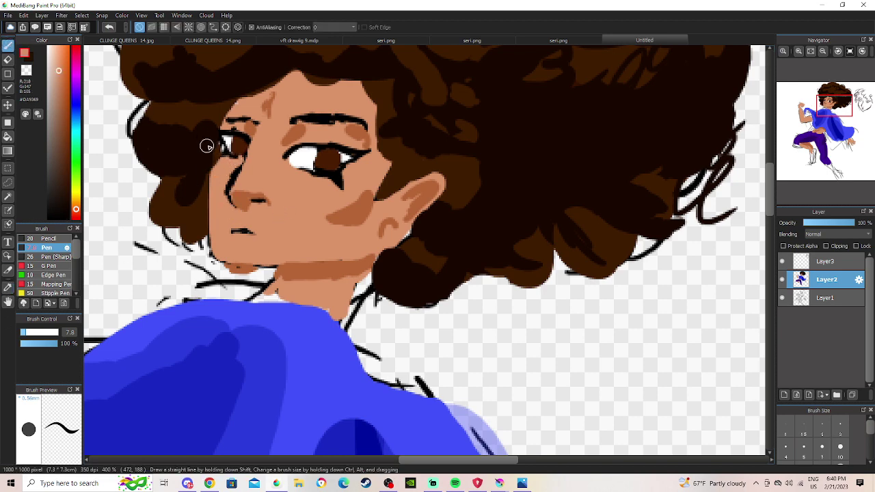
Switch to SoundCloud in Chrome, skip to the next track and return to MediBang Paint.
left_click(208, 482)
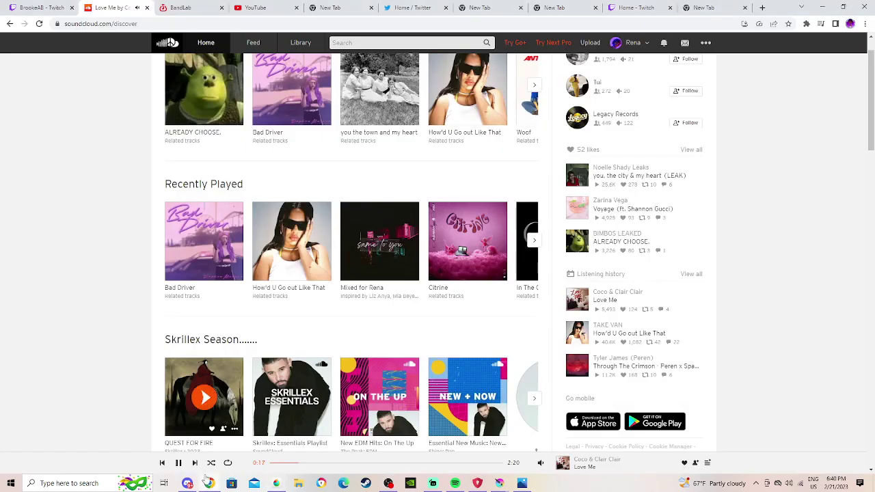
key("shift+Right")
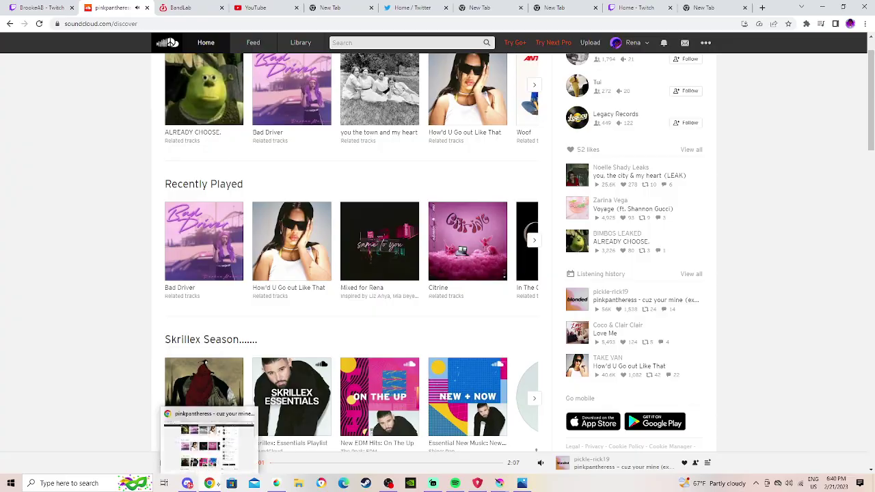
left_click(208, 483)
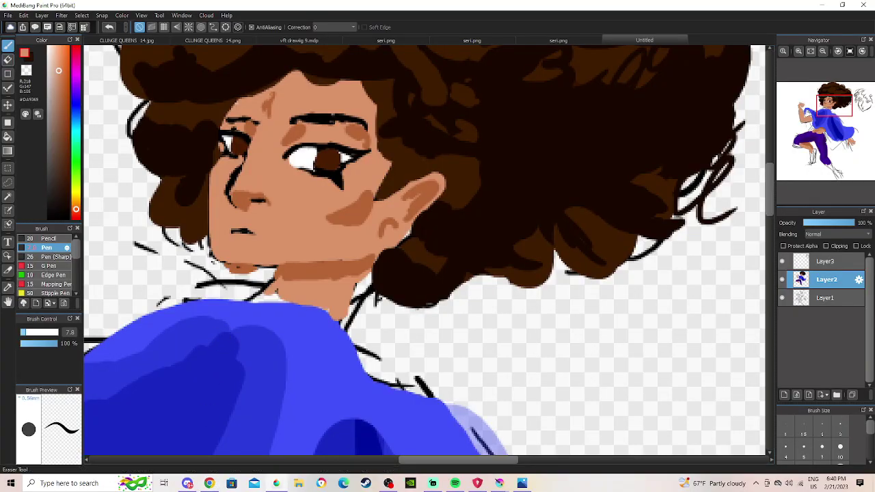
Erase the stray sketch lines on Layer1 in front of the chin, below the front curls.
key("e")
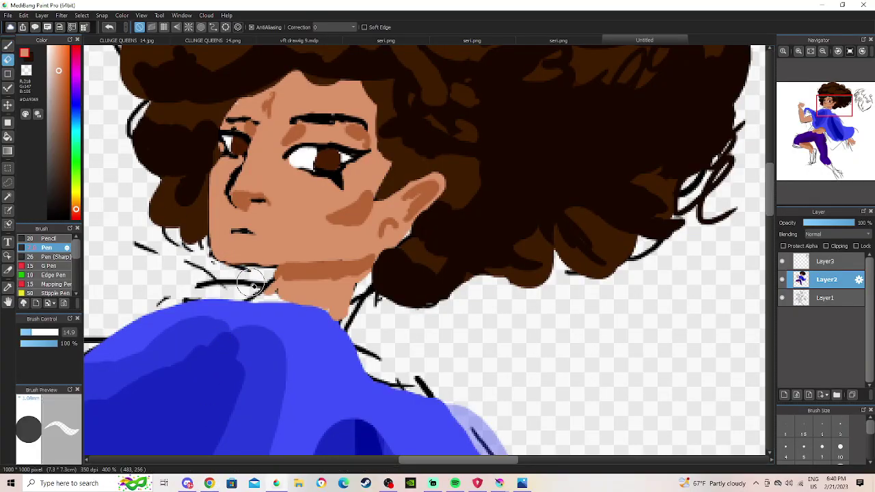
left_click(782, 297)
left_click(782, 297)
left_click(820, 298)
left_click_drag(165, 271, 166, 259)
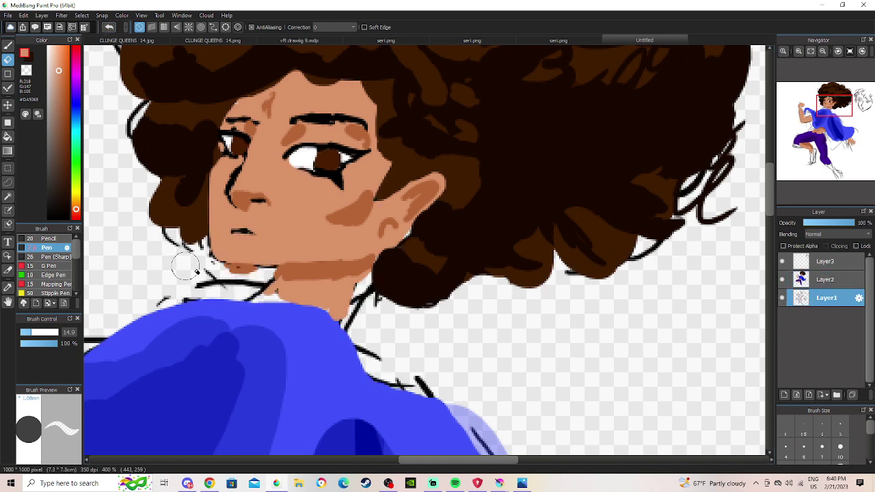
Zoom out to see the figure and hide Layer3 with the separate face sketch.
left_click(812, 51)
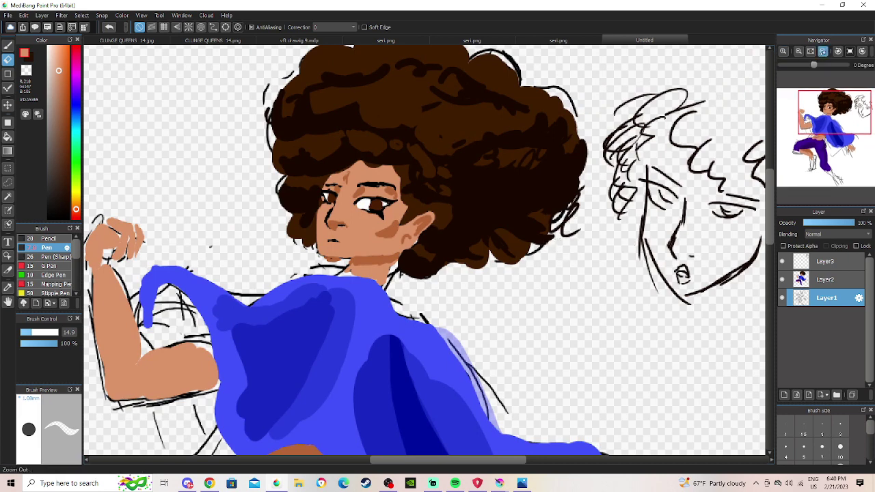
left_click(824, 52)
left_click(782, 261)
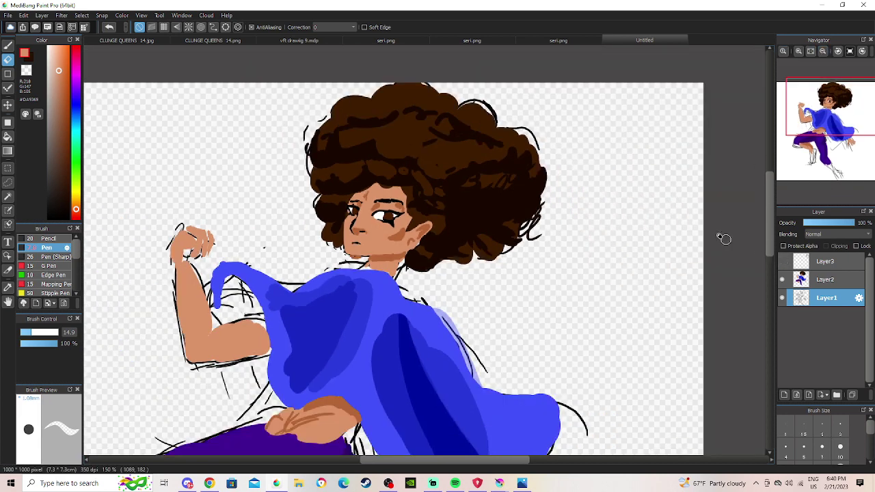
mouse_move(794, 90)
left_click_drag(790, 121, 810, 119)
left_click_drag(786, 84, 837, 119)
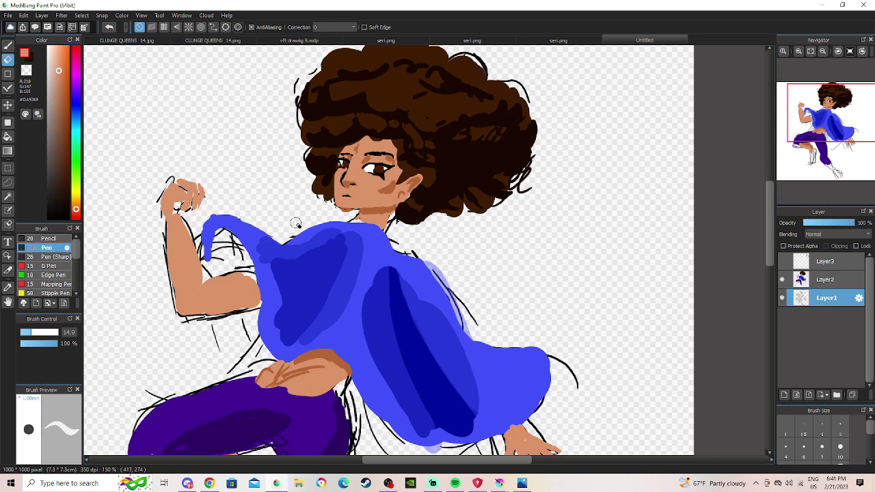
left_click(788, 130)
left_click_drag(789, 130, 806, 126)
On Layer2, paint the bent leg's calf in the sampled shadow skin colour #B66636 at brush size 18.
left_click(820, 281)
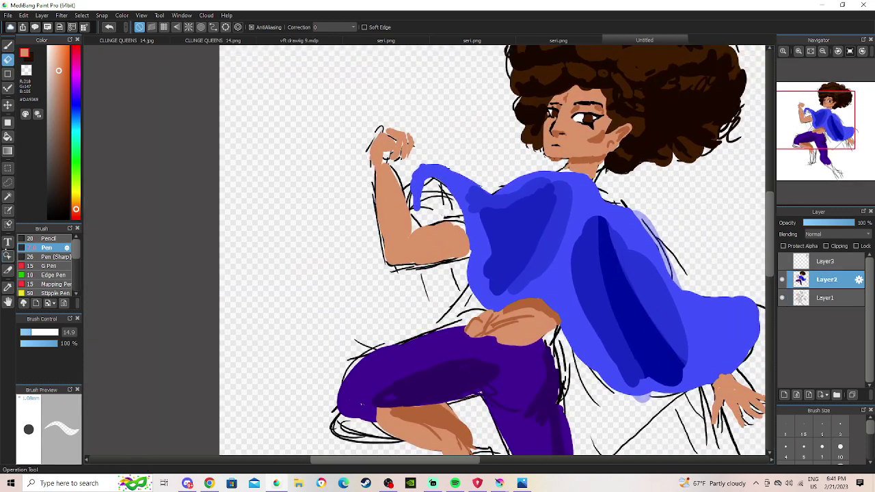
left_click(7, 287)
left_click(589, 156)
key("b")
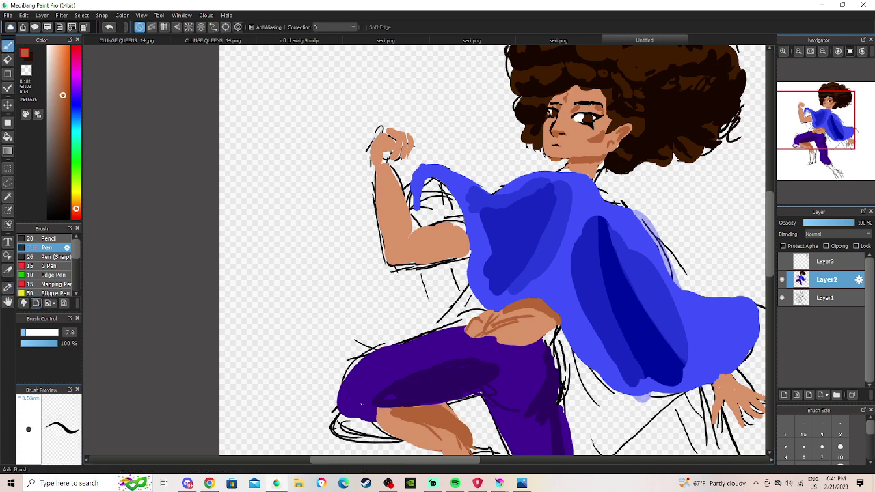
key("i")
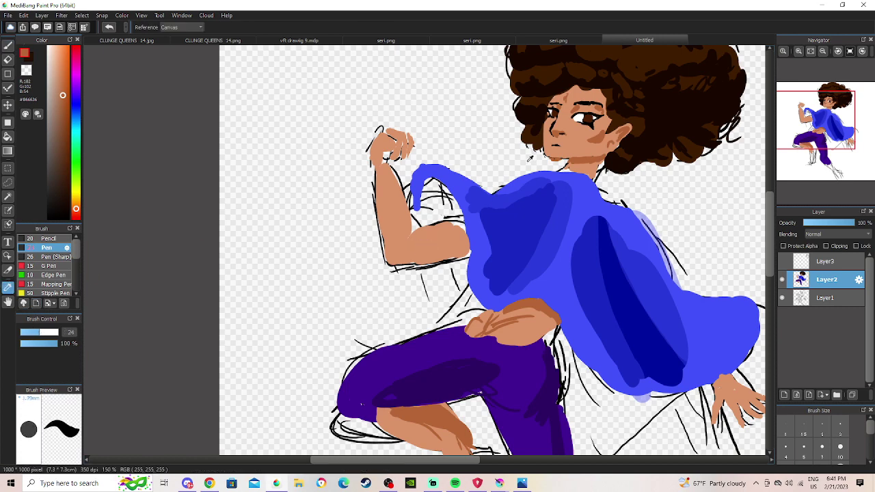
left_click(543, 138)
left_click(596, 134)
left_click_drag(785, 87, 796, 145)
key("b")
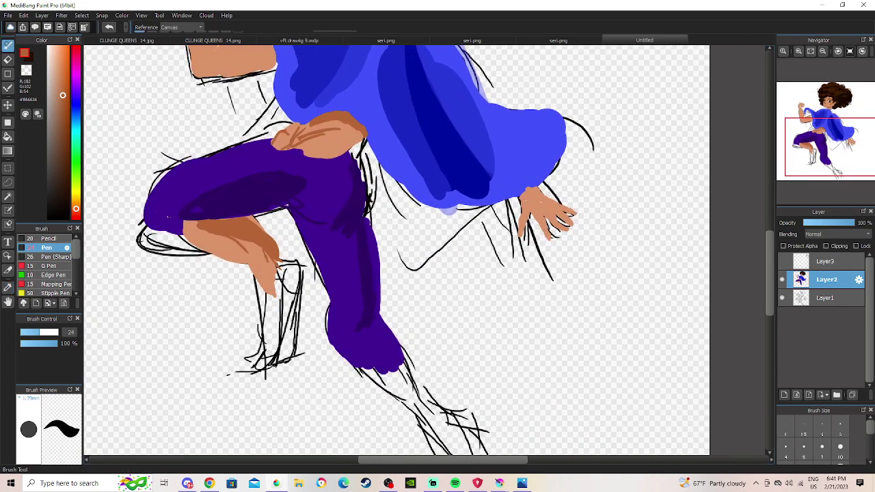
key("bracketleft")
key("bracketright")
mouse_move(272, 259)
left_mouse_down()
mouse_move(285, 274)
mouse_move(299, 268)
mouse_move(289, 254)
mouse_move(295, 287)
mouse_move(286, 331)
mouse_move(300, 270)
mouse_move(281, 345)
mouse_move(289, 320)
mouse_move(280, 287)
mouse_move(274, 297)
left_mouse_up()
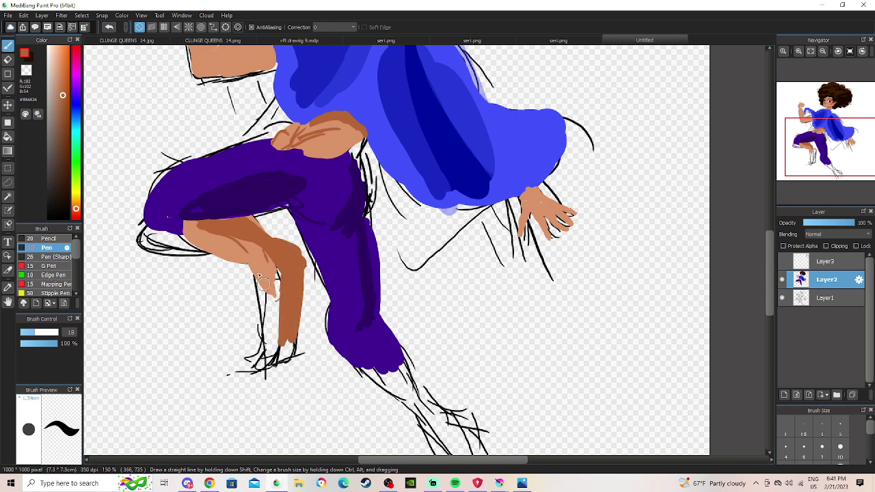
Paint the back of the bent leg's calf and its foot in bright purple #C14EFE at brush size 13.4.
left_click_drag(78, 104, 63, 40)
left_click_drag(76, 91, 76, 101)
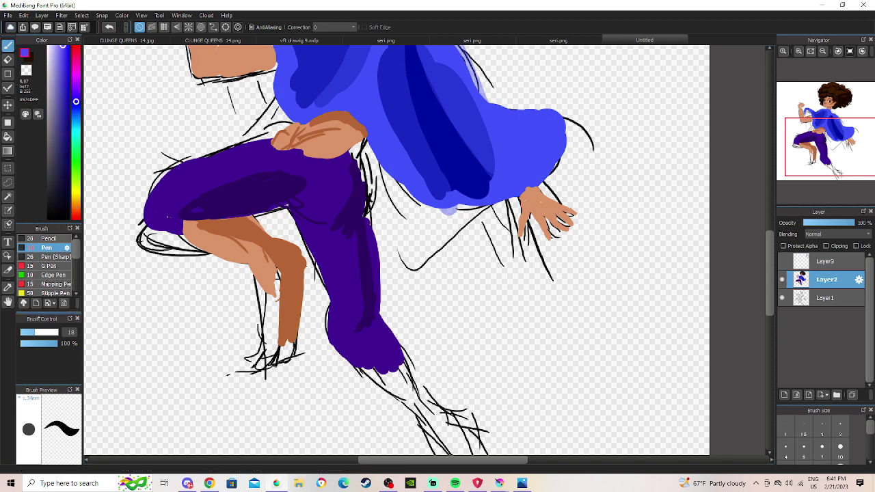
left_click_drag(34, 332, 33, 333)
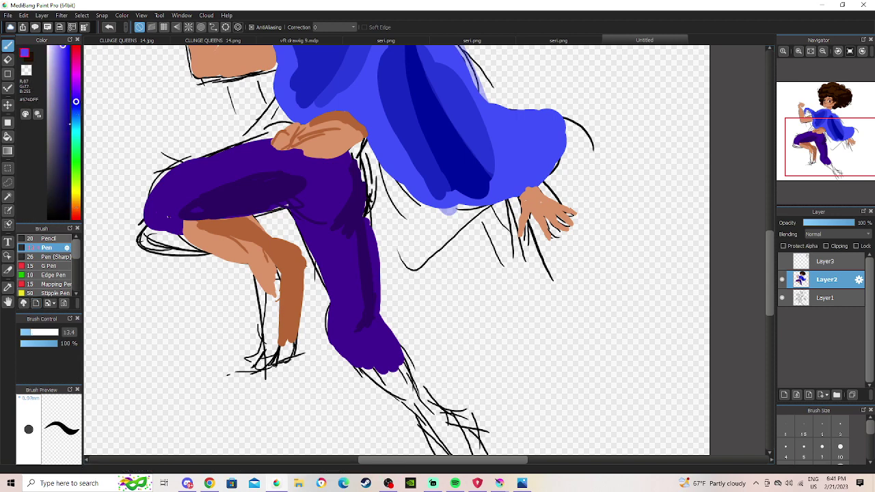
left_click_drag(80, 109, 77, 84)
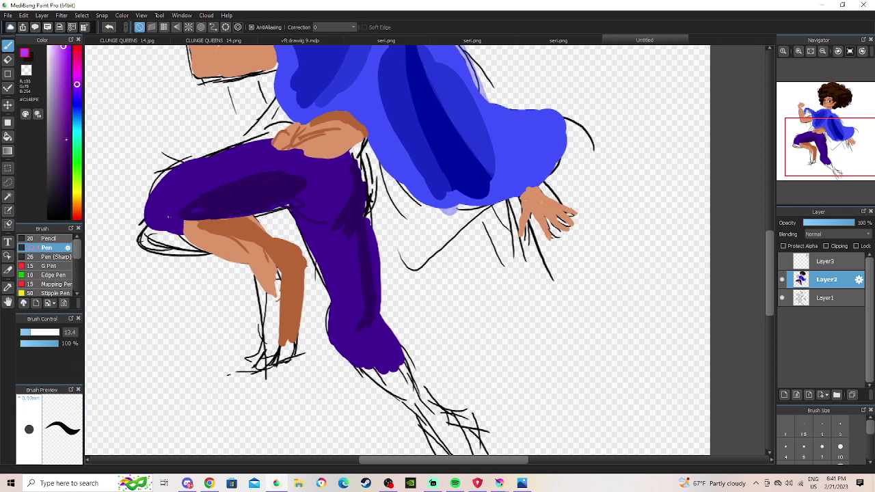
mouse_move(299, 267)
left_mouse_down()
mouse_move(291, 253)
mouse_move(304, 287)
mouse_move(276, 299)
mouse_move(290, 283)
mouse_move(274, 311)
mouse_move(298, 287)
mouse_move(299, 328)
mouse_move(291, 286)
mouse_move(266, 333)
mouse_move(287, 341)
mouse_move(277, 352)
mouse_move(287, 348)
mouse_move(265, 365)
mouse_move(277, 322)
mouse_move(247, 361)
mouse_move(277, 357)
mouse_move(250, 359)
mouse_move(280, 365)
left_mouse_up()
key("ctrl+z")
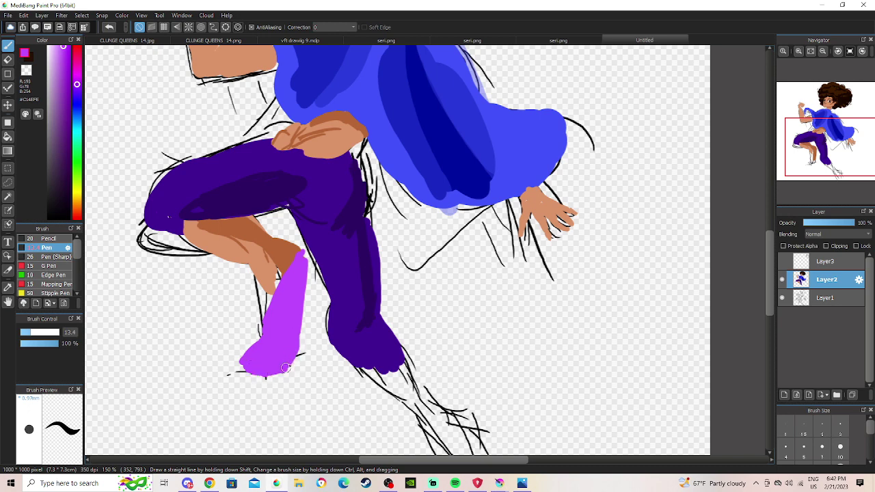
mouse_move(288, 293)
left_mouse_down()
mouse_move(294, 255)
mouse_move(286, 272)
mouse_move(302, 276)
mouse_move(297, 256)
mouse_move(298, 311)
left_mouse_up()
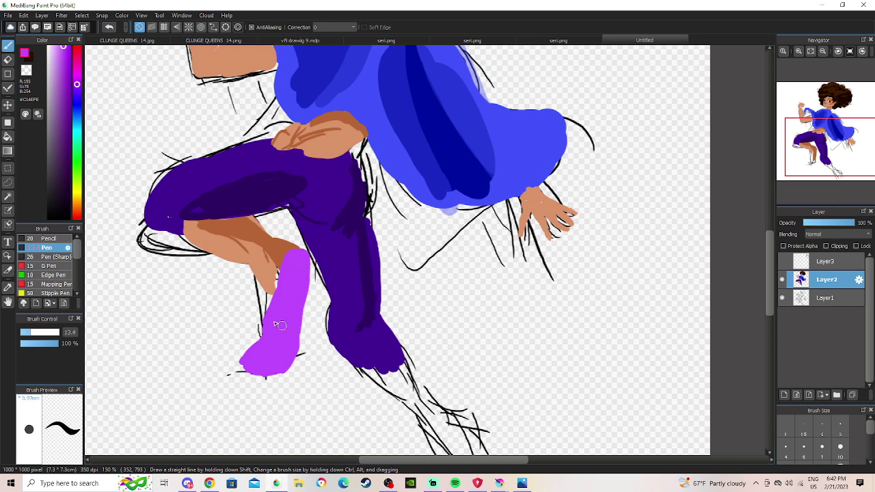
Sample the leg's skin tone and paint the bent leg's shin down onto the top of the foot.
left_click(8, 288)
left_click(259, 266)
key("b")
mouse_move(261, 267)
left_mouse_down()
mouse_move(262, 304)
mouse_move(241, 254)
left_mouse_up()
mouse_move(262, 286)
left_mouse_down()
mouse_move(275, 270)
mouse_move(267, 315)
left_mouse_up()
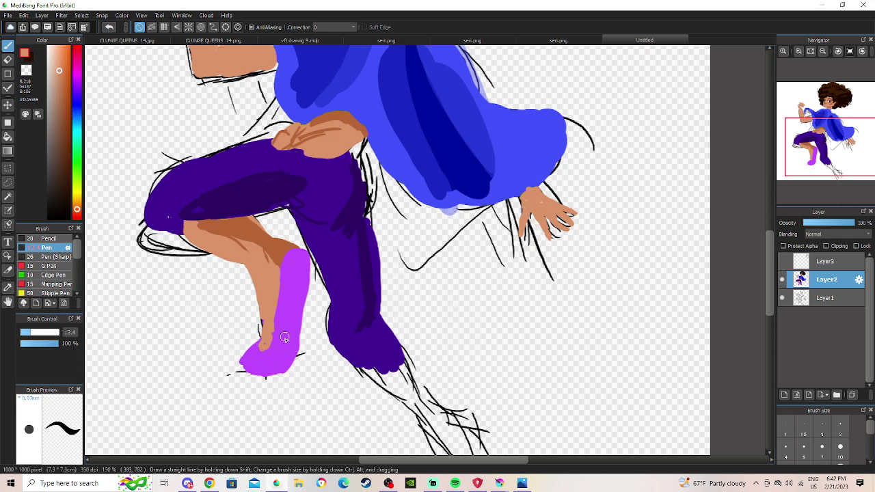
mouse_move(268, 330)
left_mouse_down()
mouse_move(258, 350)
mouse_move(265, 345)
left_mouse_up()
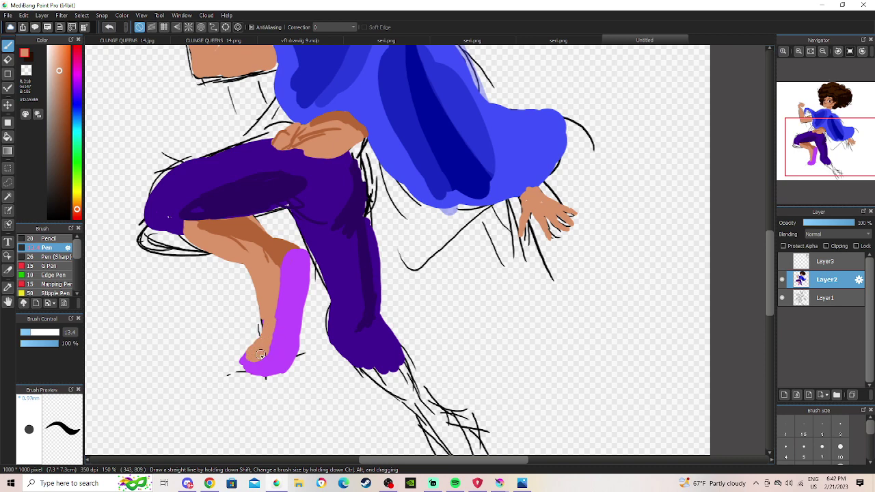
Erase the rough outer edges of the bent leg's foot, sole and purple calf at eraser size 14.9.
key("e")
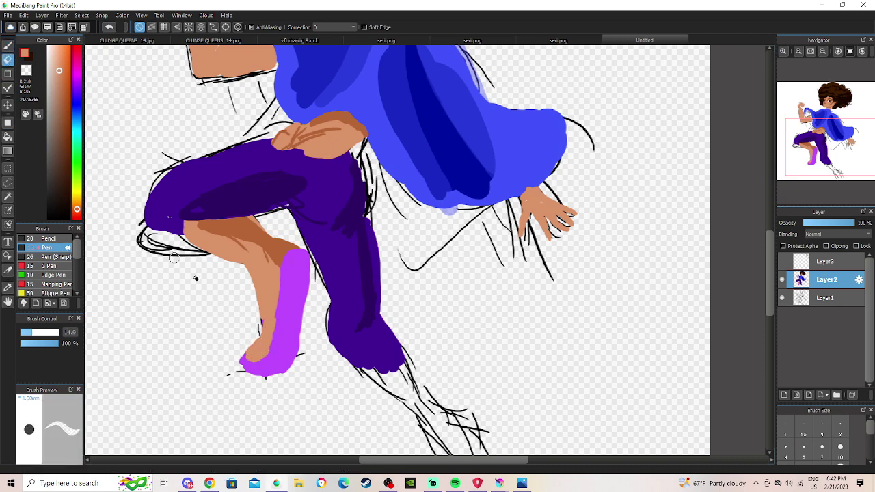
left_click_drag(257, 335, 242, 362)
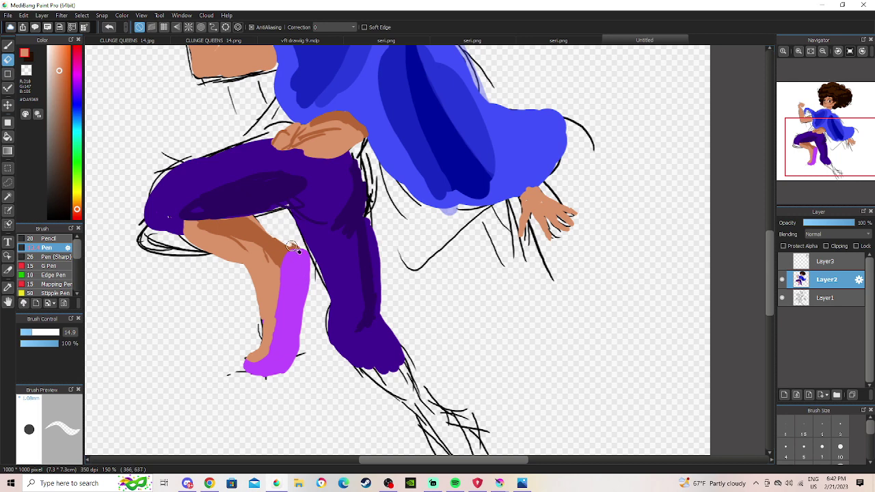
left_click_drag(295, 249, 311, 284)
mouse_move(307, 318)
left_mouse_down()
mouse_move(304, 340)
mouse_move(285, 371)
mouse_move(292, 357)
mouse_move(241, 384)
mouse_move(242, 376)
mouse_move(306, 361)
left_mouse_up()
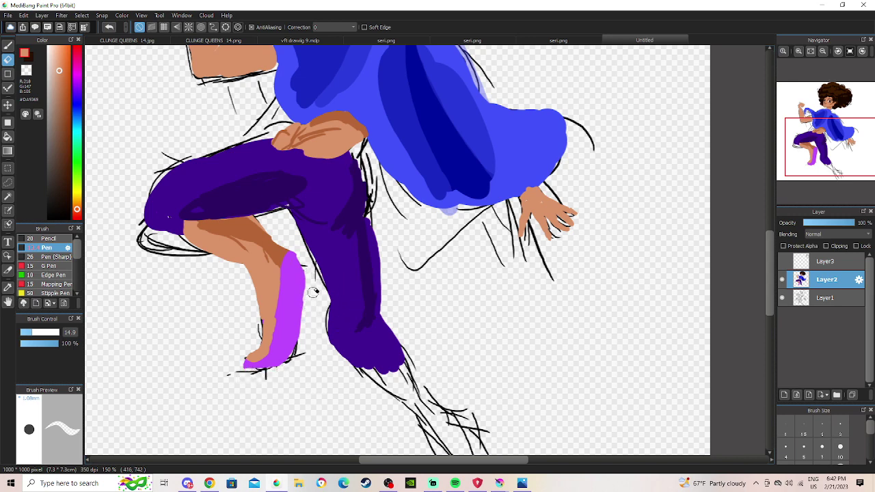
Toggle the visibility of Layer1 and Layer2 to compare the painted leg with the sketch.
left_click(782, 298)
left_click(782, 298)
left_click(782, 298)
left_click(782, 298)
left_click(782, 280)
left_click(781, 279)
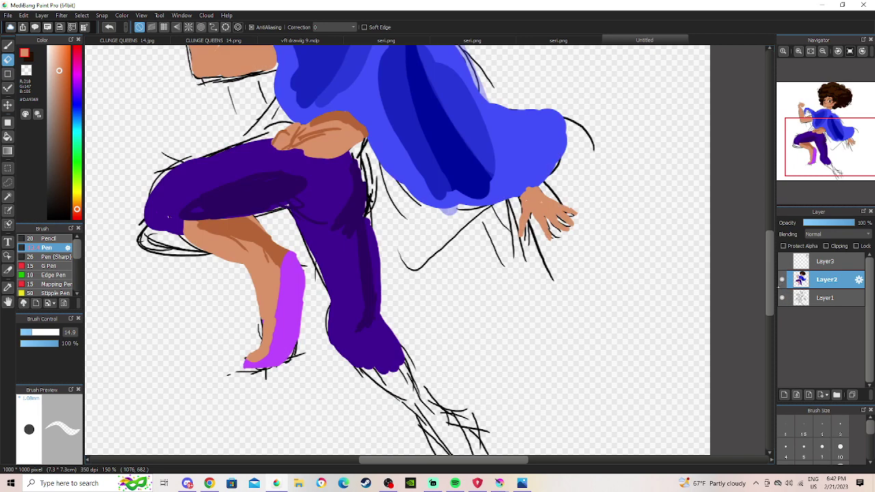
left_click(781, 278)
left_click(782, 279)
Erase Layer1's sketch lines around the bent leg's foot and ankle.
left_click(825, 298)
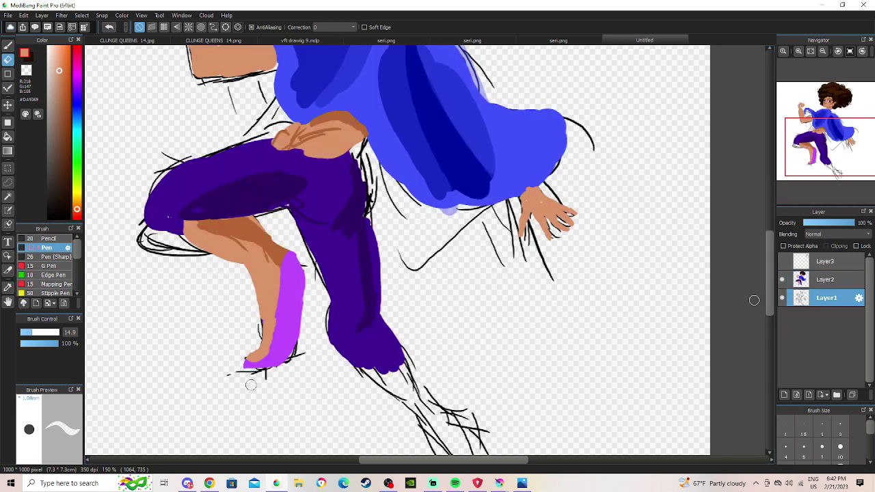
mouse_move(230, 376)
left_mouse_down()
mouse_move(285, 376)
mouse_move(297, 350)
left_mouse_up()
left_click_drag(256, 330, 255, 323)
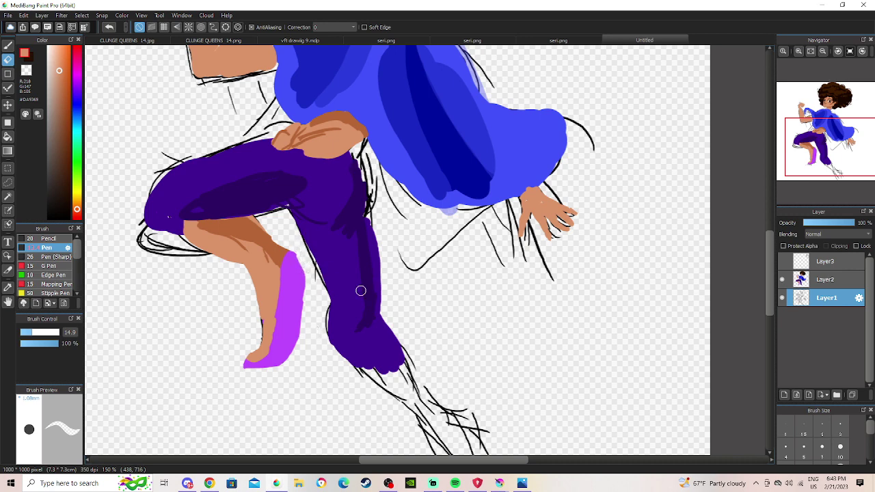
Erase the protruding upper corner of the bent leg's purple heel on Layer2.
left_click(820, 279)
left_click_drag(296, 252, 303, 268)
left_click_drag(279, 240, 308, 271)
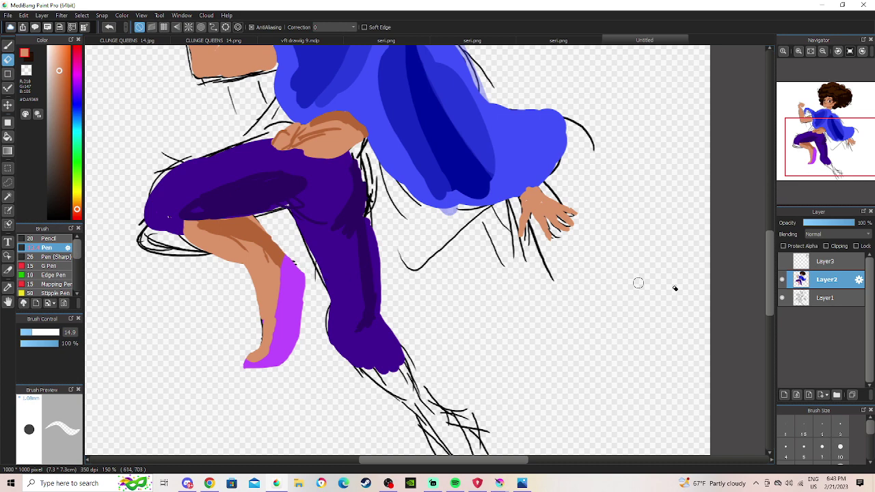
Erase Layer1's leftover sketch lines around the bent knee, the cape's outer edge and the outstretched hand.
left_click(832, 297)
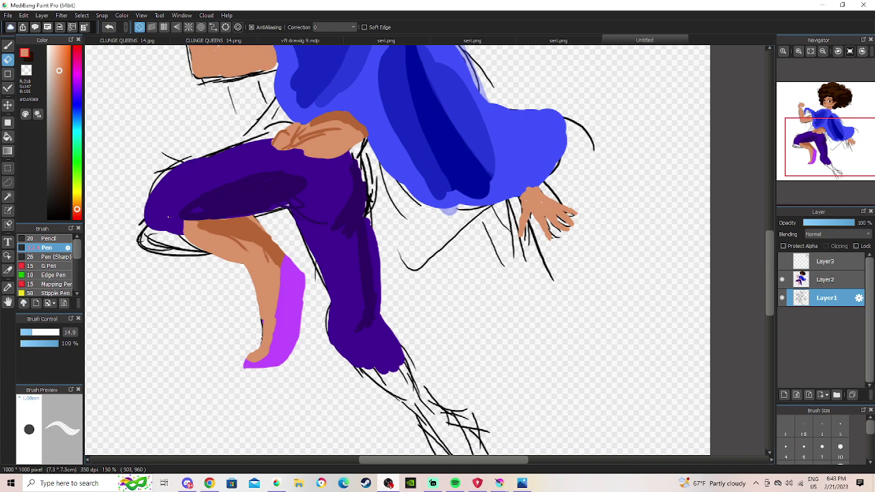
mouse_move(152, 263)
left_mouse_down()
mouse_move(177, 260)
mouse_move(171, 241)
mouse_move(144, 228)
mouse_move(205, 257)
left_mouse_up()
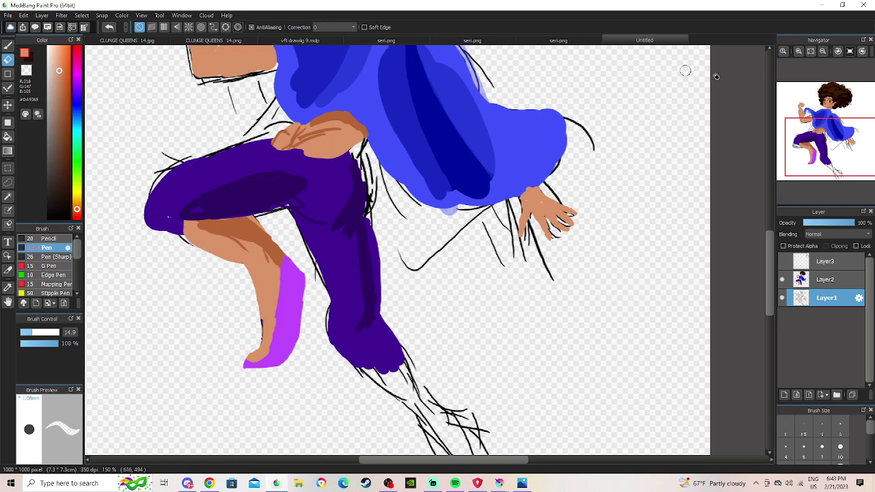
left_click(823, 52)
mouse_move(709, 114)
left_mouse_down()
mouse_move(838, 146)
mouse_move(779, 164)
mouse_move(764, 147)
left_mouse_up()
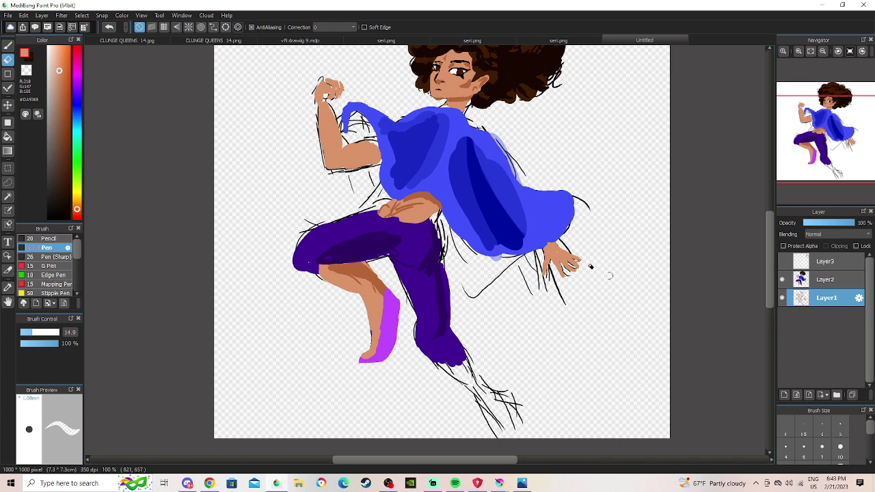
key("ctrl+z")
key("ctrl+z")
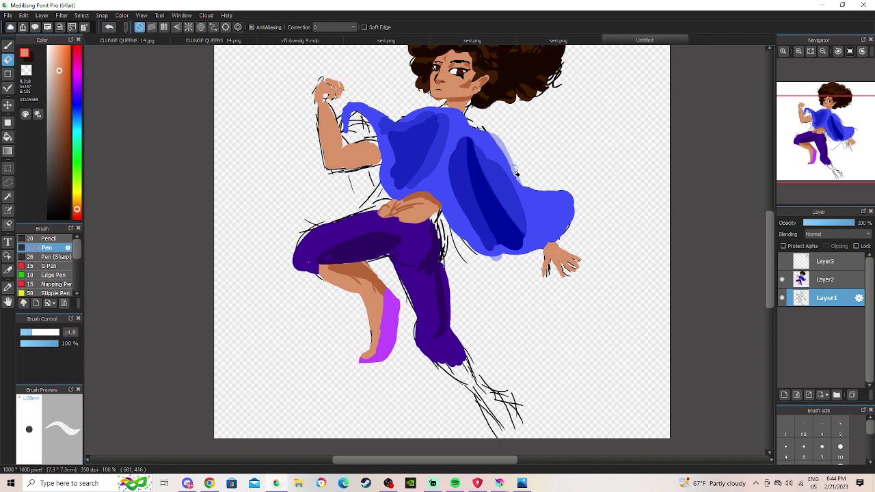
Erase the pale blue fringe on the cape's back in Layer2, and Layer1's sketch lines below the cape and raised arm.
left_click(815, 278)
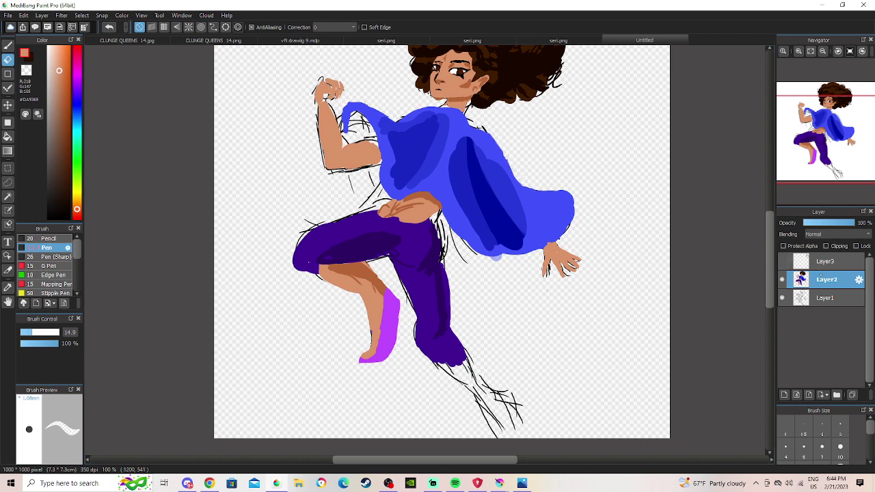
left_click(826, 298)
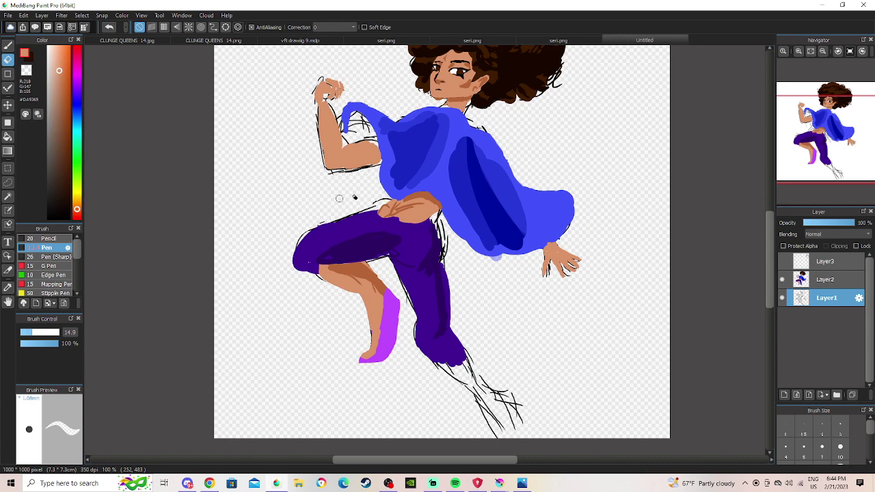
left_click_drag(826, 139, 826, 144)
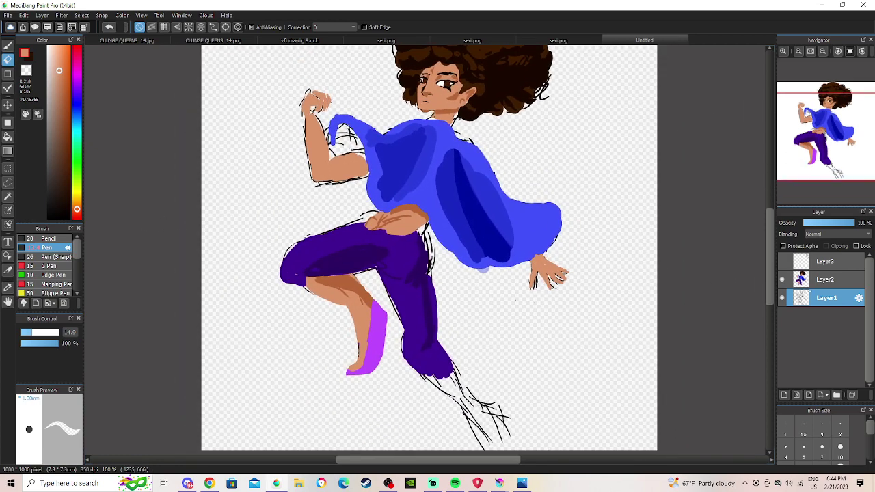
Sample the neck's shadow tone #B66636 and shade the raised forearm and upper arm on Layer2.
left_click(782, 280)
left_click(782, 280)
left_click(822, 280)
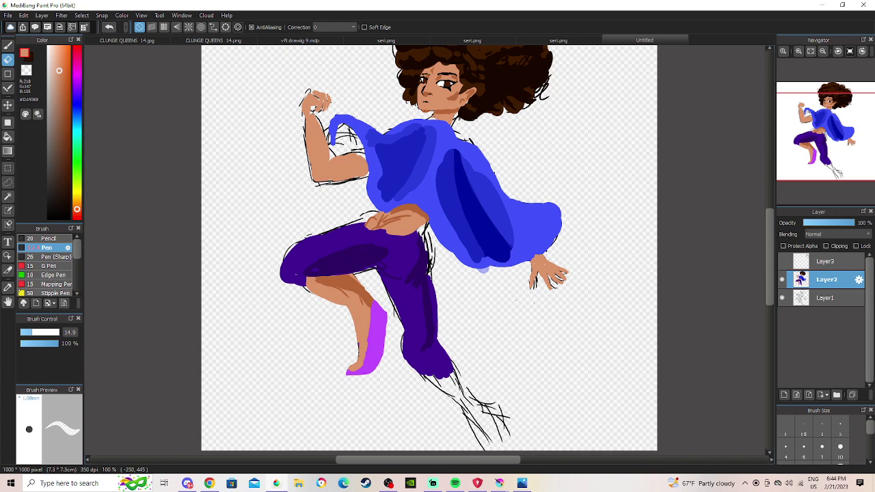
left_click(7, 288)
left_click(447, 109)
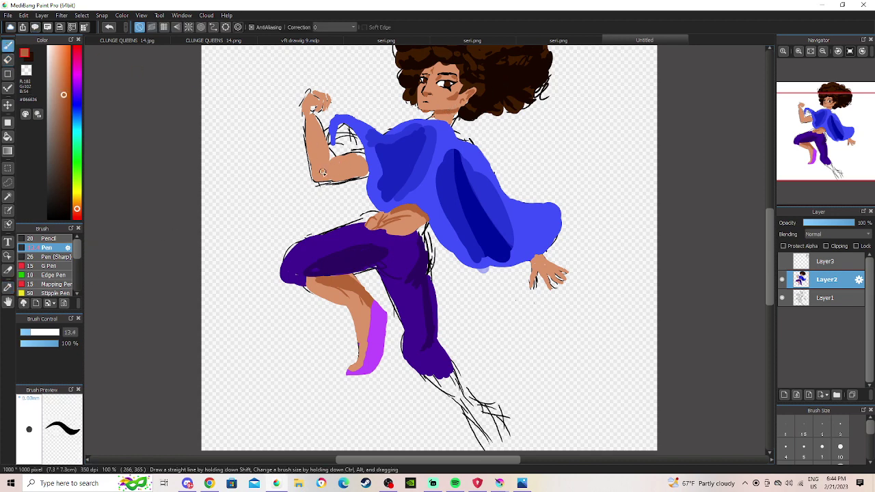
left_click_drag(337, 173, 333, 168)
left_click(109, 27)
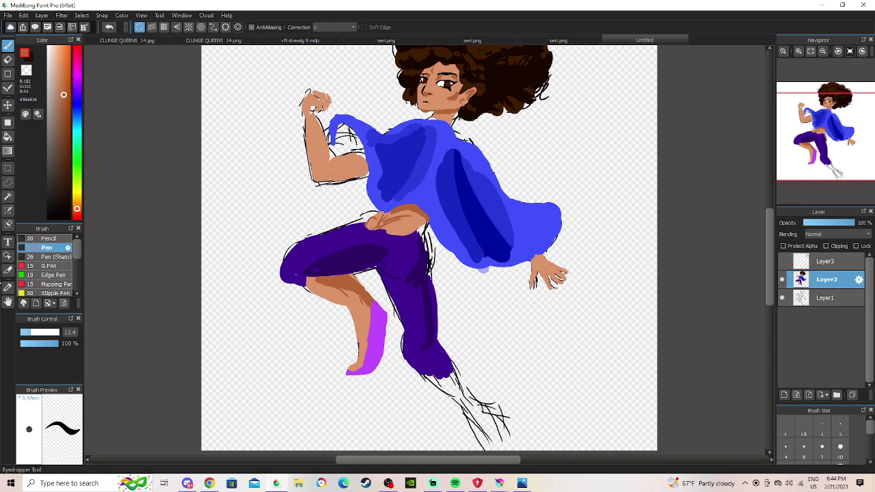
left_click(471, 99, "alt")
left_click(445, 108, "alt")
mouse_move(350, 173)
left_mouse_down()
mouse_move(319, 178)
mouse_move(308, 137)
mouse_move(313, 169)
mouse_move(309, 148)
left_mouse_up()
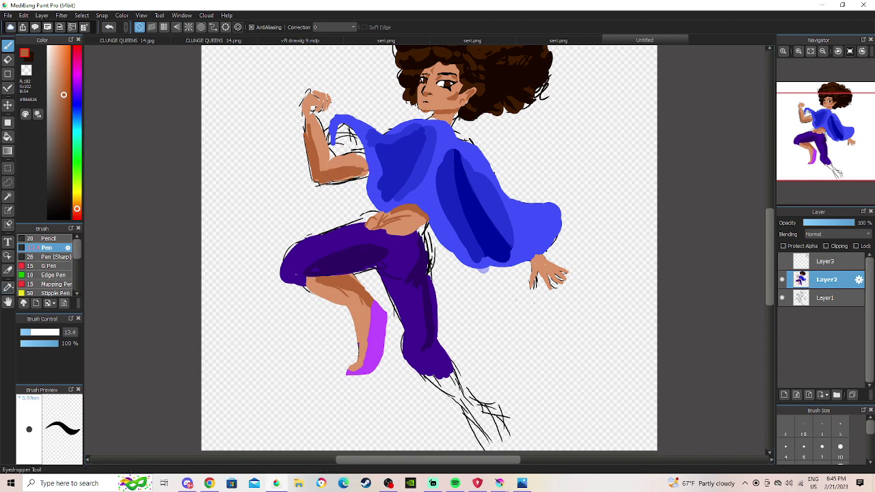
Sample the arm's base skin tone #DA9369 and paint back over the raised arm's shading to narrow it.
key("i")
left_click(321, 148)
key("b")
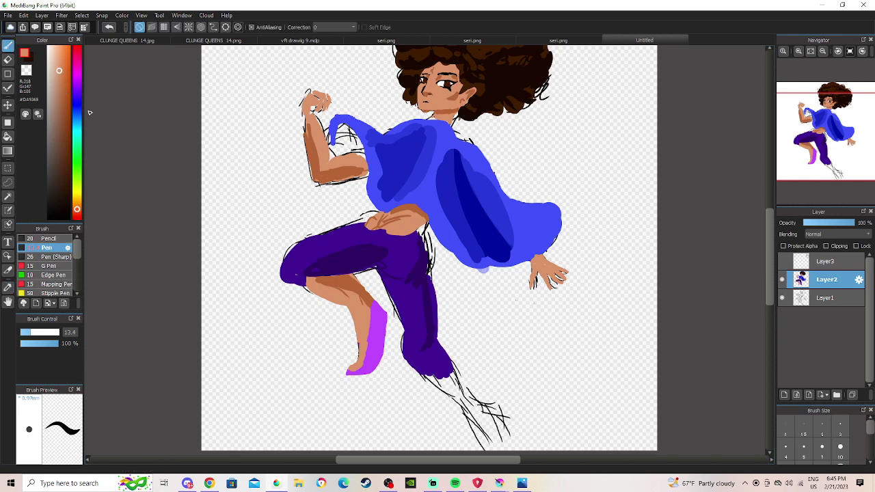
left_click_drag(309, 127, 312, 166)
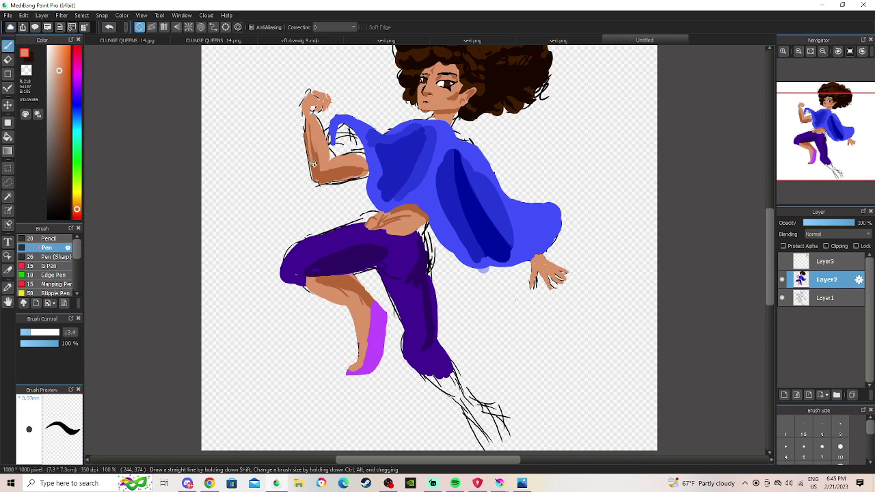
mouse_move(309, 120)
left_mouse_down()
mouse_move(325, 169)
mouse_move(355, 165)
left_mouse_up()
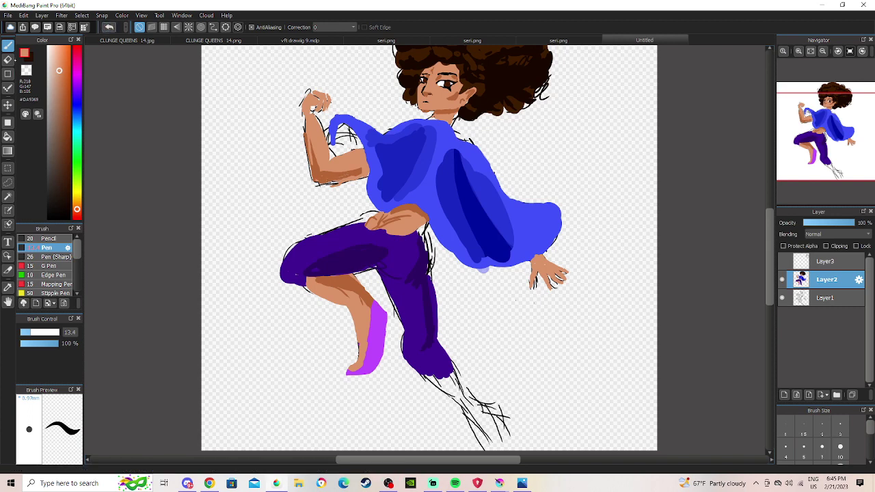
key("e")
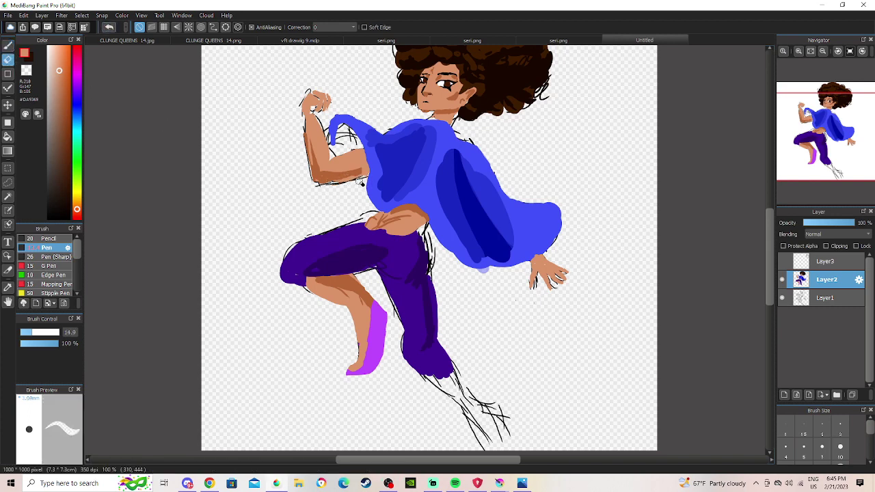
Lighten the sampled skin tone to #F6AB80 and paint highlights on the raised arm's wrist and fist.
key("b")
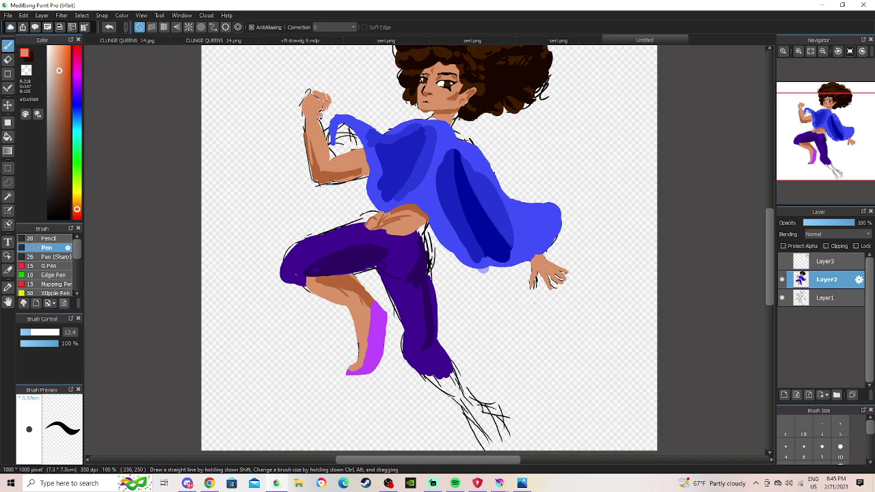
left_click(320, 119, "alt")
left_click_drag(61, 54, 58, 51)
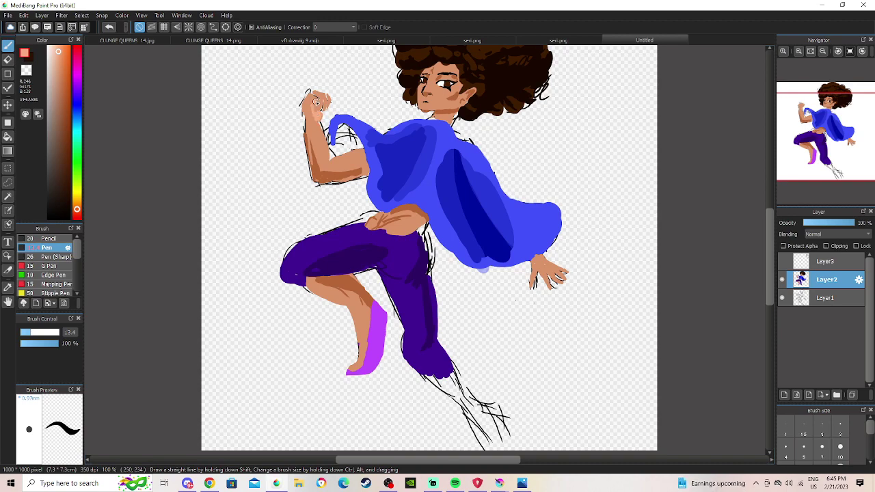
left_click(810, 51)
left_click(798, 51)
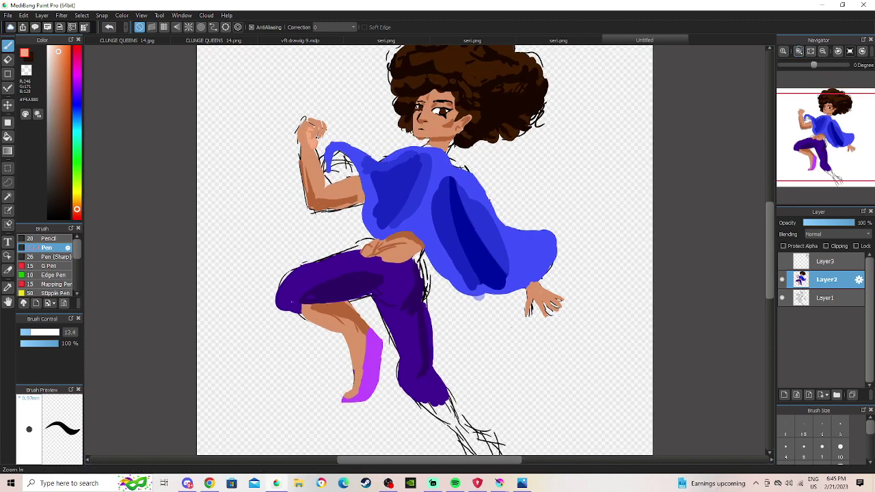
left_click(798, 51)
mouse_move(826, 107)
left_mouse_down()
mouse_move(832, 136)
mouse_move(824, 119)
left_mouse_up()
left_click(822, 51)
left_click(822, 52)
left_click(799, 51)
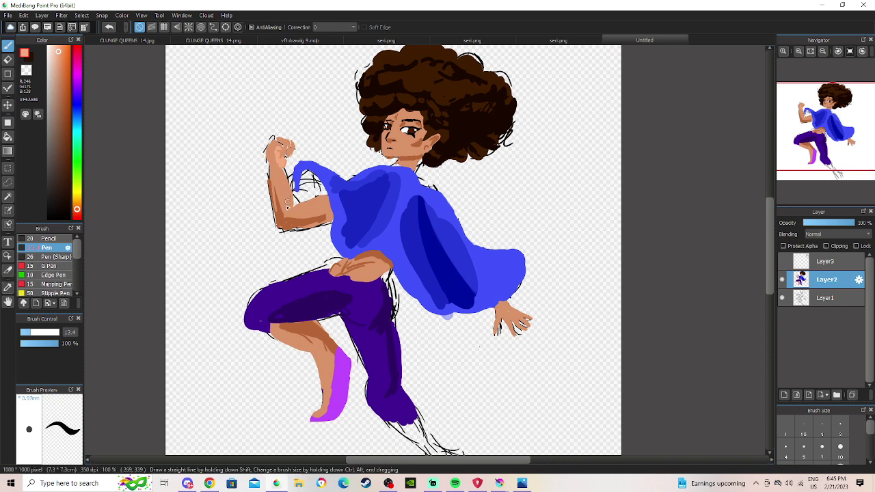
Sample the face's skin tone, lighten it to #F2AF87 and paint highlights on the cheek, belly and bent leg.
left_click(8, 287)
left_click(411, 147)
left_click(7, 45)
left_click_drag(56, 65, 57, 58)
left_click(57, 54)
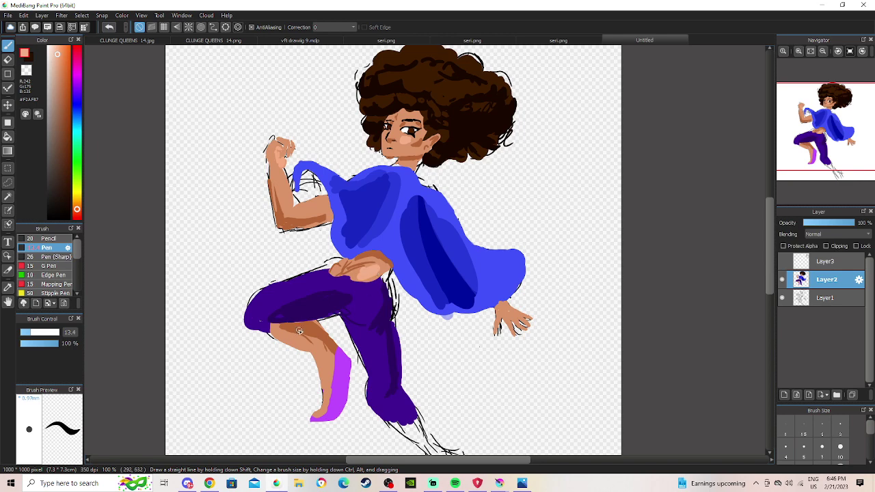
left_click_drag(310, 338, 318, 347)
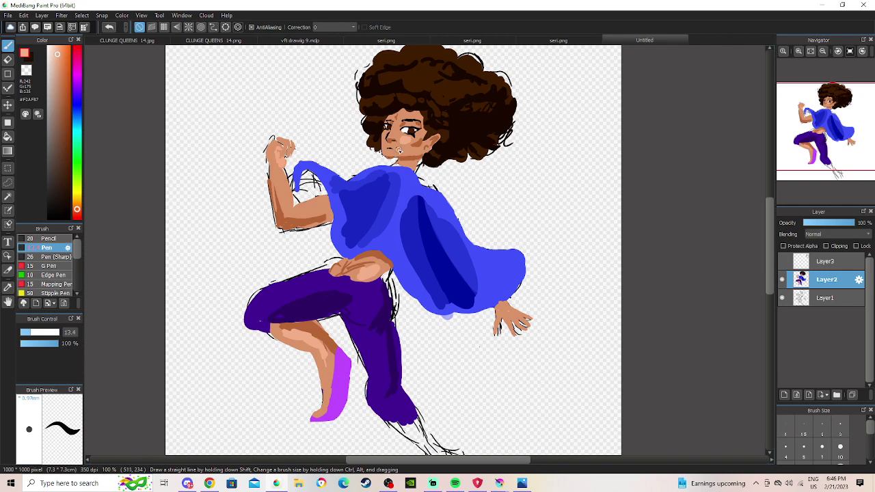
Paint light highlights on the forehead, nose, eyelid, far cheek and chin, redoing the nose strokes.
left_click(798, 51)
left_click(798, 51)
left_click(798, 51)
left_click_drag(834, 109, 833, 105)
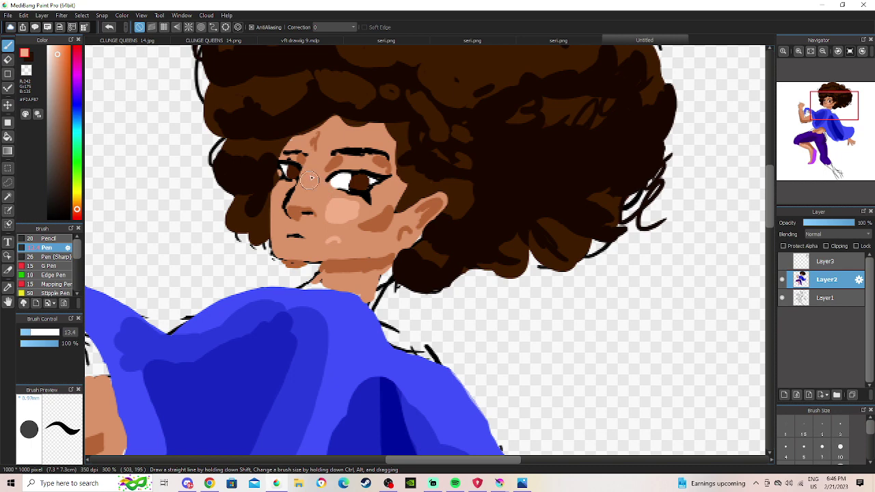
mouse_move(317, 158)
left_mouse_down()
mouse_move(302, 197)
mouse_move(359, 128)
mouse_move(300, 207)
mouse_move(306, 185)
mouse_move(320, 209)
left_mouse_up()
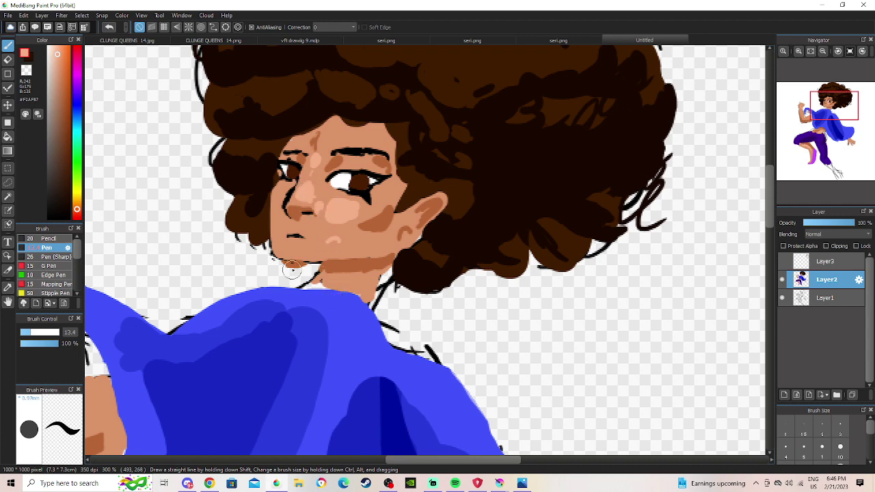
left_click(110, 27)
left_click(110, 27)
mouse_move(304, 203)
left_mouse_down()
mouse_move(321, 253)
mouse_move(276, 199)
left_mouse_up()
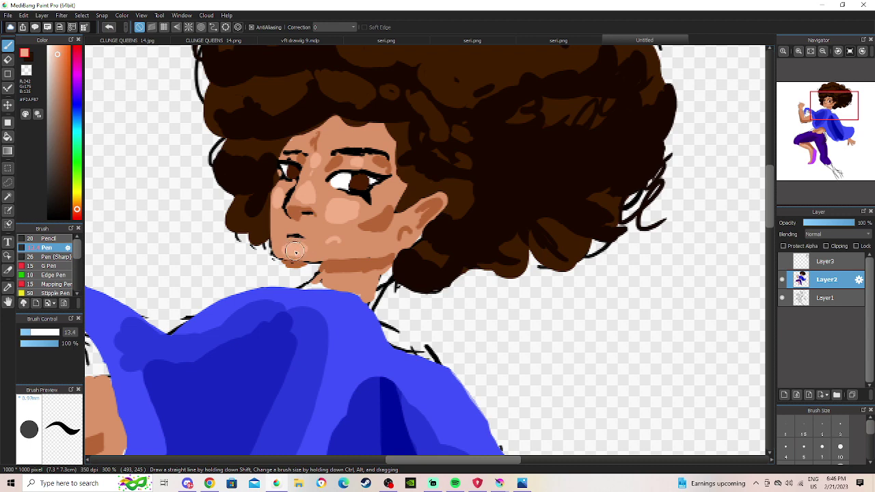
left_click_drag(291, 257, 304, 247)
Sample the base skin tone at pen size 5.4 and clean up the chin and jaw outline with the pen and eraser.
left_click(8, 288)
left_click(317, 236)
key("b")
left_click_drag(28, 332, 23, 332)
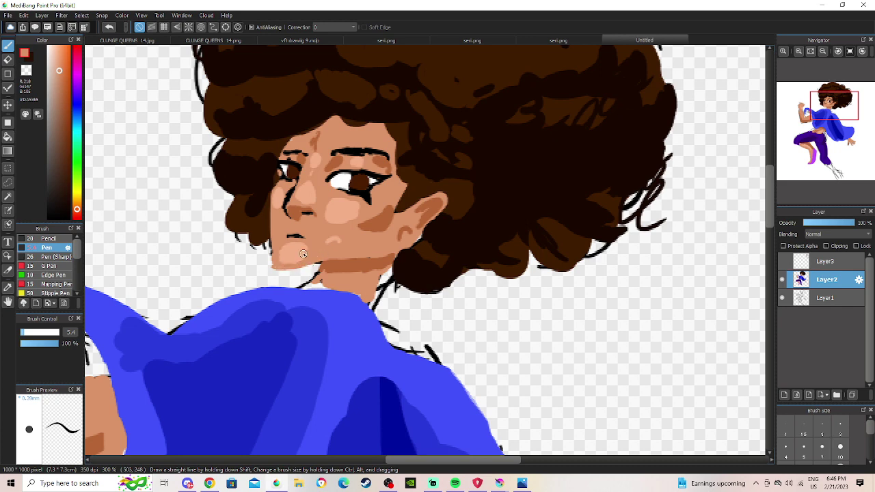
left_click(8, 74)
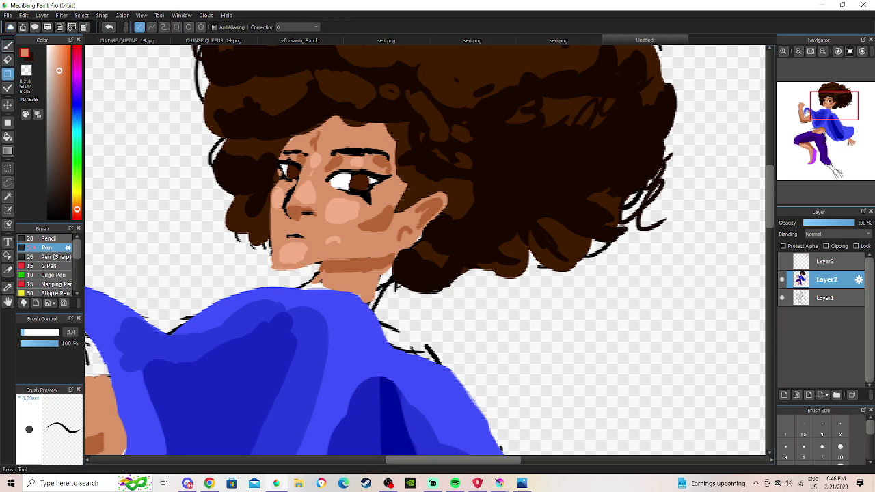
key("e")
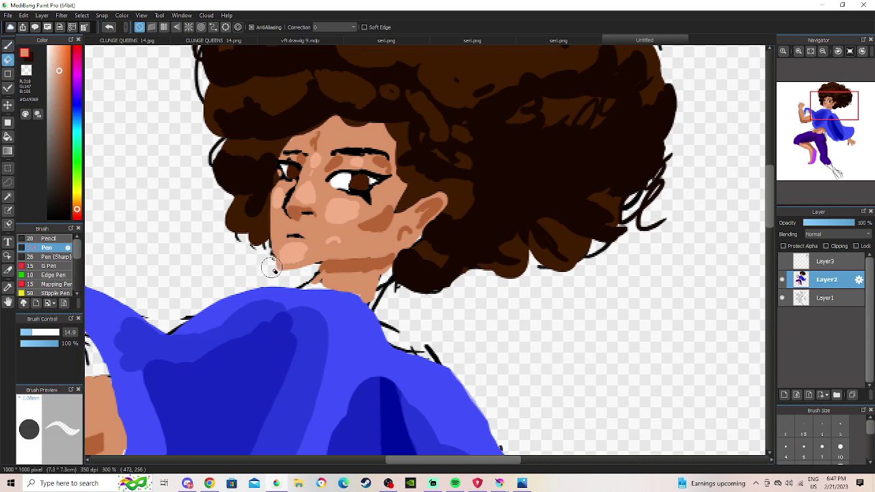
key("b")
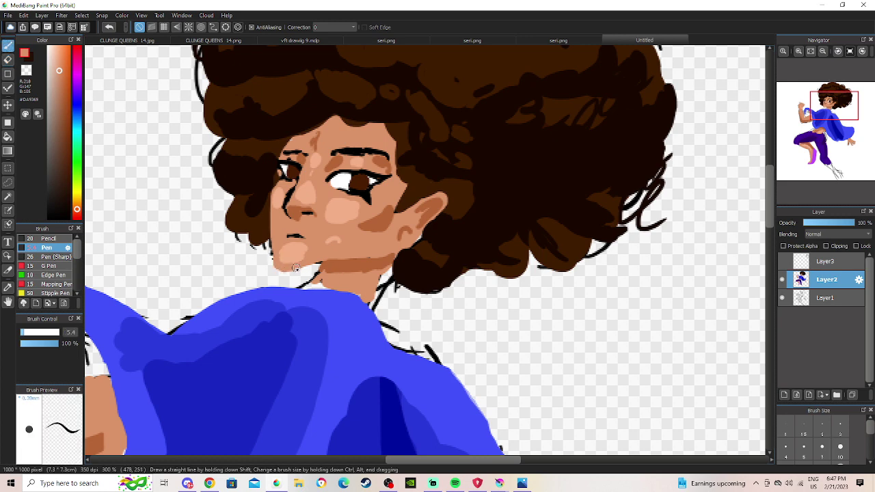
key("e")
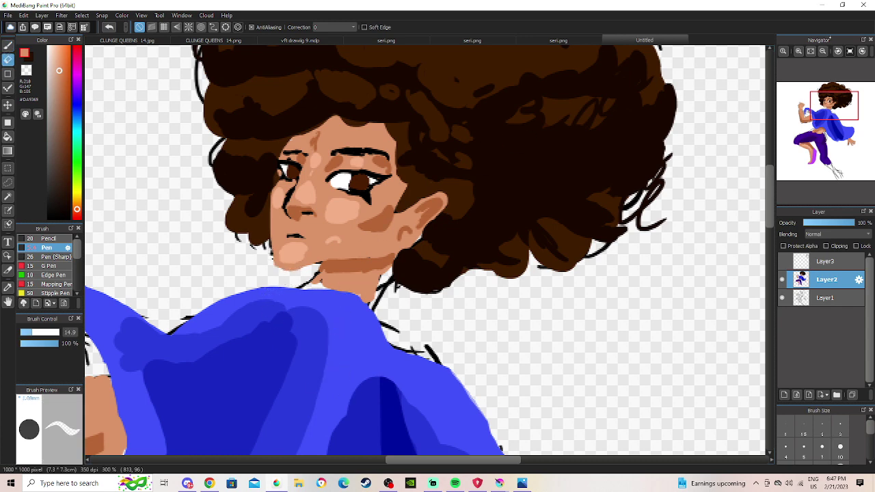
Set the eraser size to 6.5 for detail work around the face and neck.
left_click(823, 52)
left_click(822, 52)
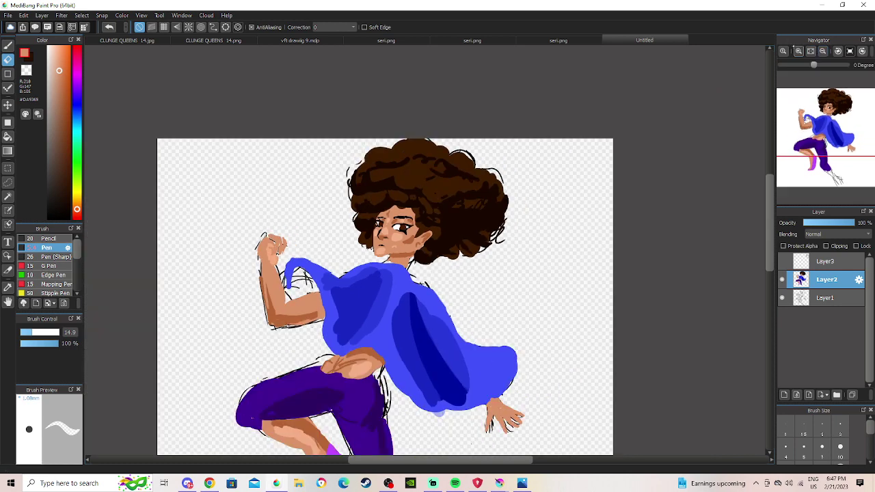
left_click(798, 51)
left_click(798, 51)
left_click(798, 51)
left_click_drag(24, 332, 27, 332)
left_click(25, 332)
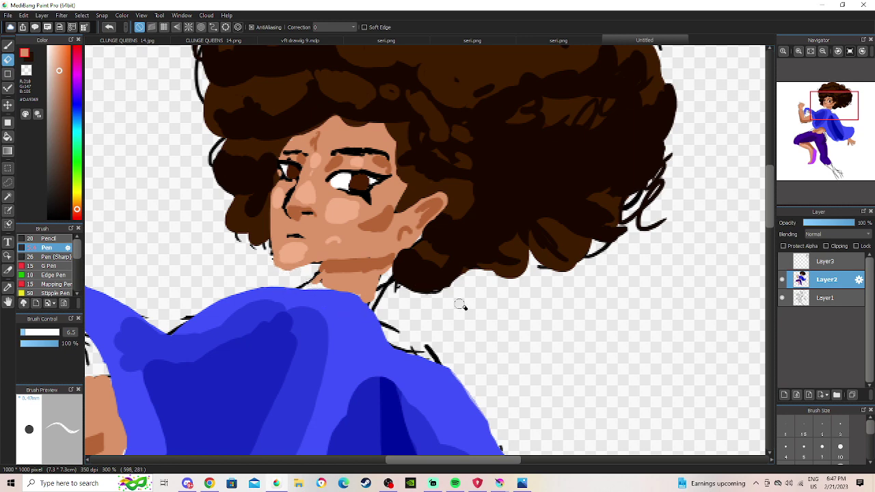
Set the pen size to 9.3 and paint the back of the neck down to the collar in skin tone #DA9369.
key("i")
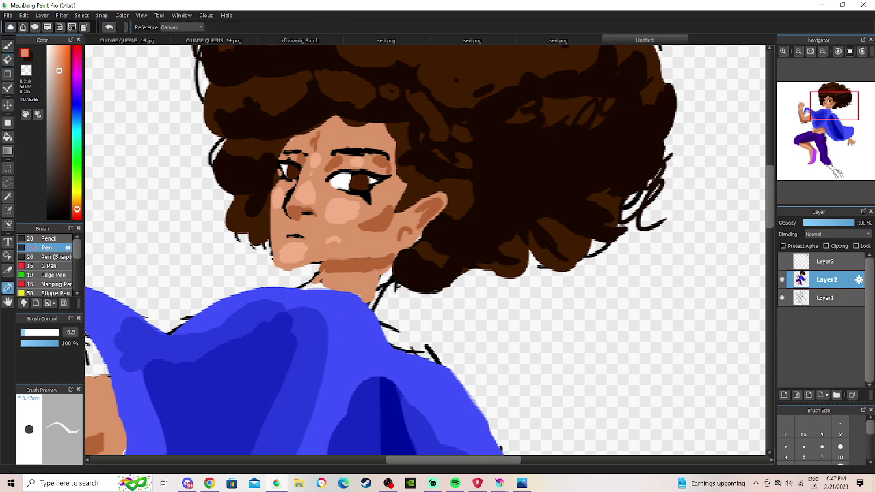
key("b")
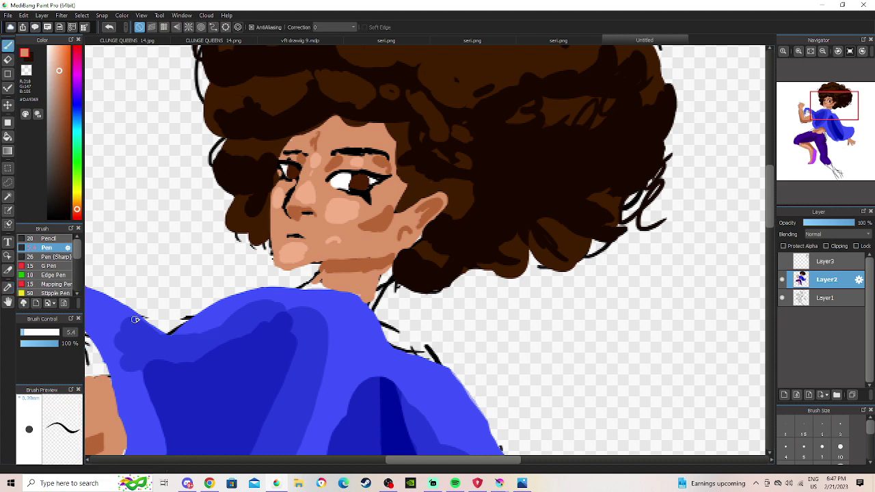
key("bracketleft")
key("bracketleft")
key("bracketleft")
key("bracketleft")
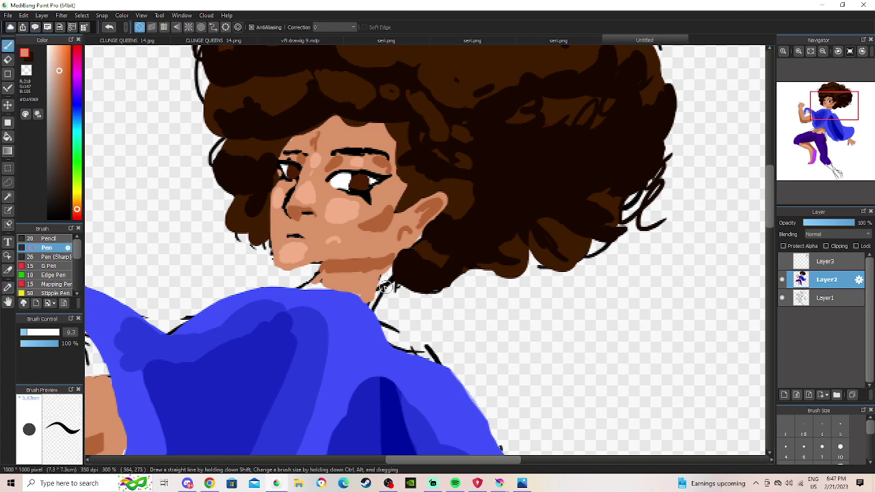
mouse_move(381, 279)
left_mouse_down()
mouse_move(372, 310)
mouse_move(353, 286)
mouse_move(376, 317)
left_mouse_up()
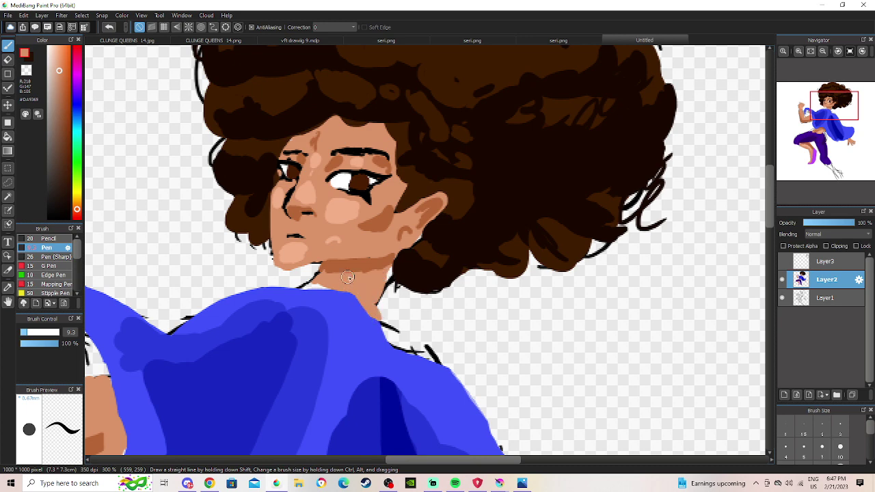
Erase the leftover sketch lines behind the neck on Layer1.
key("e")
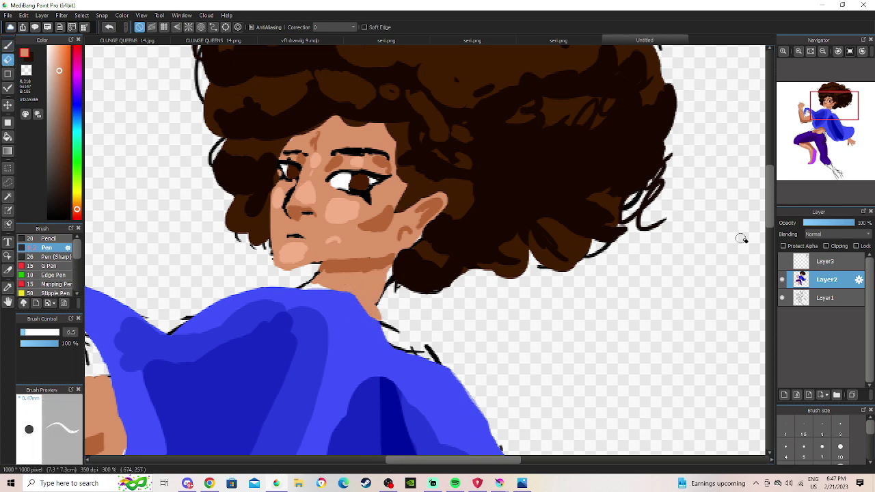
left_click(826, 297)
mouse_move(388, 294)
left_mouse_down()
mouse_move(387, 284)
mouse_move(382, 320)
left_mouse_up()
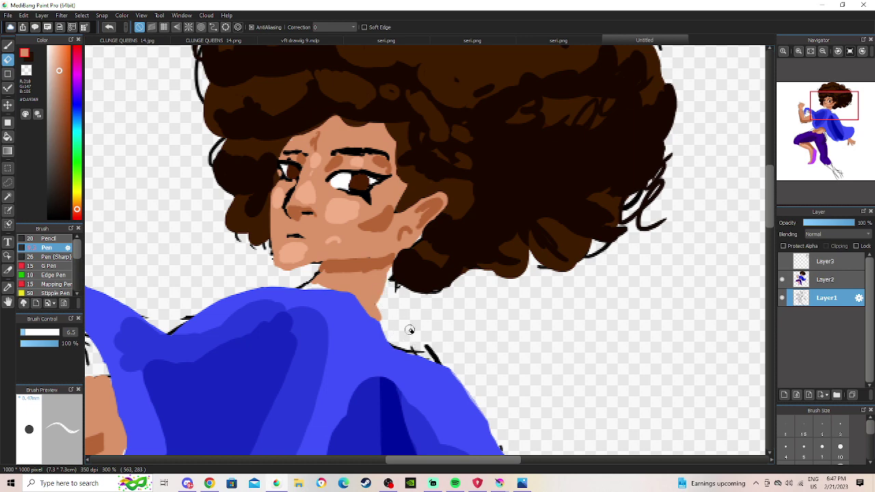
On Layer2, extend the front of the neck in skin tone, redoing the first stroke, and tidy the collar edge with sampled blue #4152FB.
left_click(826, 279)
key("p")
left_click_drag(319, 286, 353, 288)
left_click(109, 26)
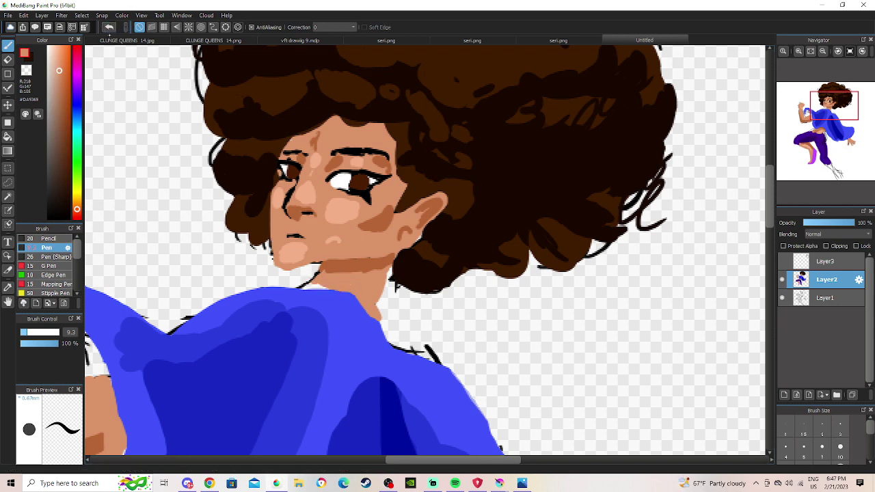
mouse_move(315, 287)
left_mouse_down()
mouse_move(329, 279)
mouse_move(304, 289)
mouse_move(333, 269)
left_mouse_up()
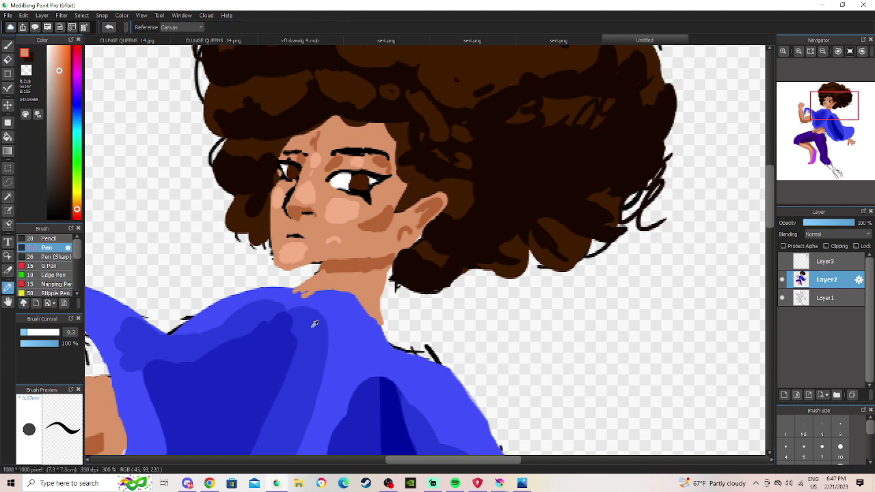
left_click(340, 311, "alt")
left_click_drag(290, 298, 303, 297)
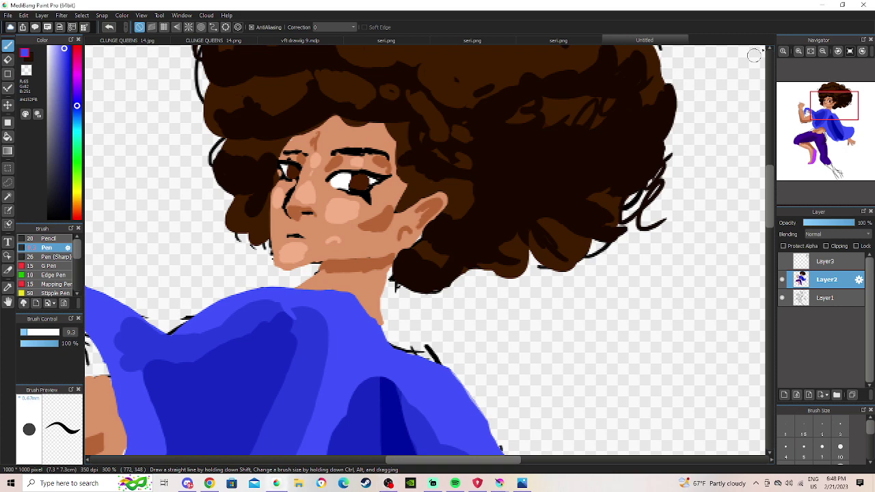
Sample the trousers' purple #420094 and fill out the hip of the straight leg over the sketch lines at pen size 15.
left_click(822, 52)
left_click(821, 51)
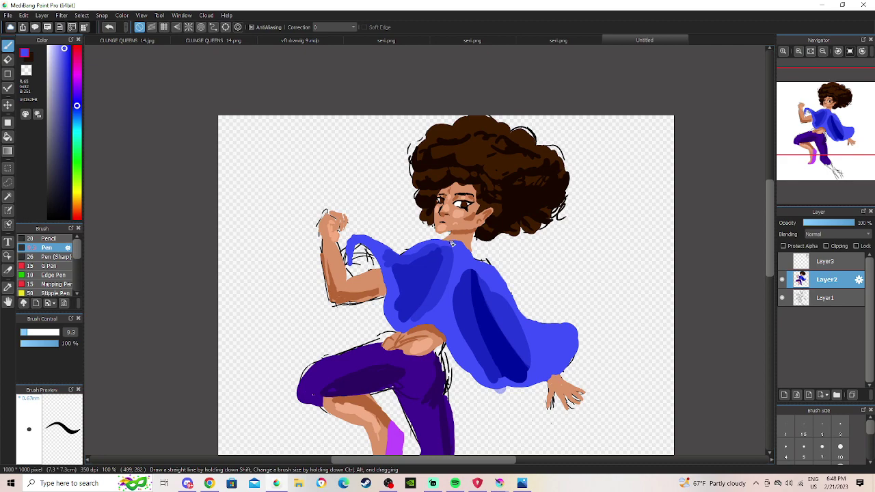
left_click_drag(816, 152, 826, 144)
left_click(798, 51)
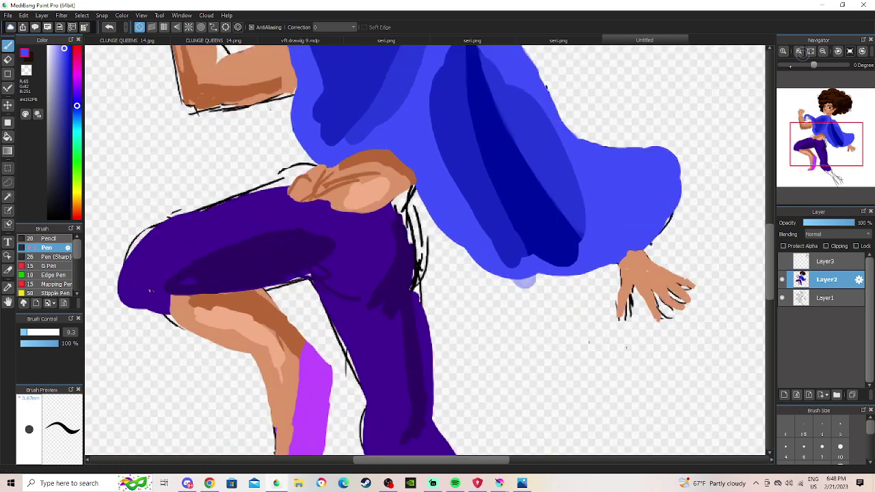
left_click(352, 222, "alt")
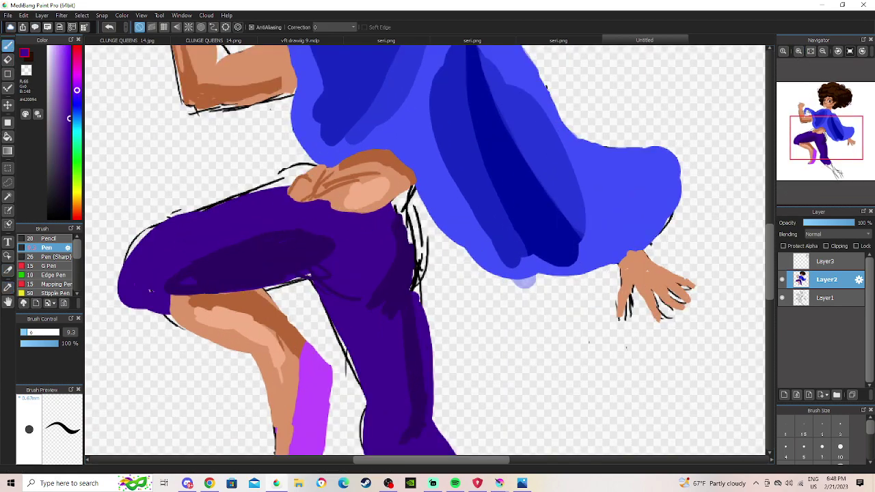
left_click(32, 333)
mouse_move(403, 250)
left_mouse_down()
mouse_move(403, 214)
mouse_move(413, 262)
mouse_move(408, 212)
mouse_move(396, 211)
mouse_move(417, 246)
mouse_move(415, 263)
mouse_move(394, 238)
left_mouse_up()
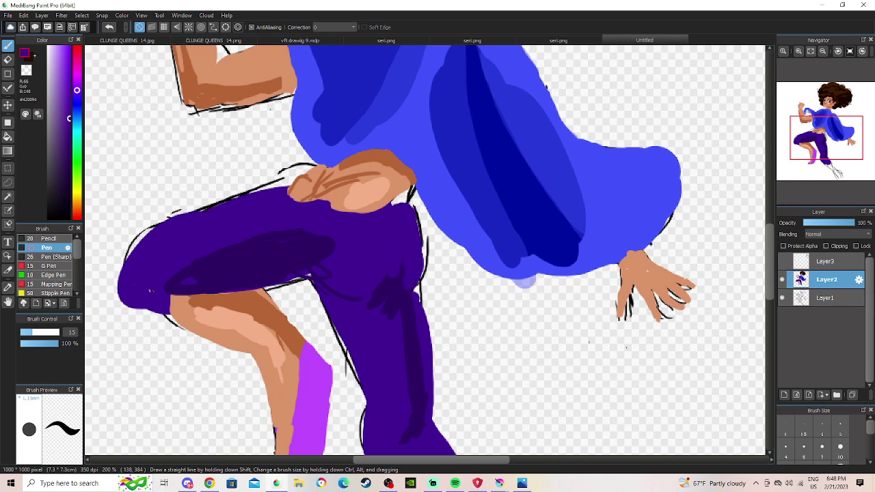
Trim the purple hip edge of the straight leg on Layer2 with the eraser at size 6.5.
key("e")
left_click(782, 298)
left_click(782, 298)
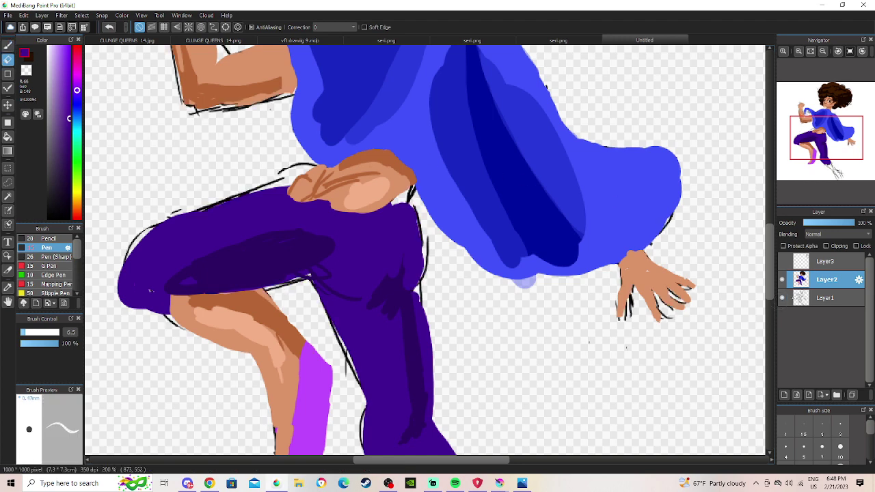
left_click(808, 297)
left_click(809, 263)
left_click(782, 296)
left_click(782, 298)
left_click(824, 297)
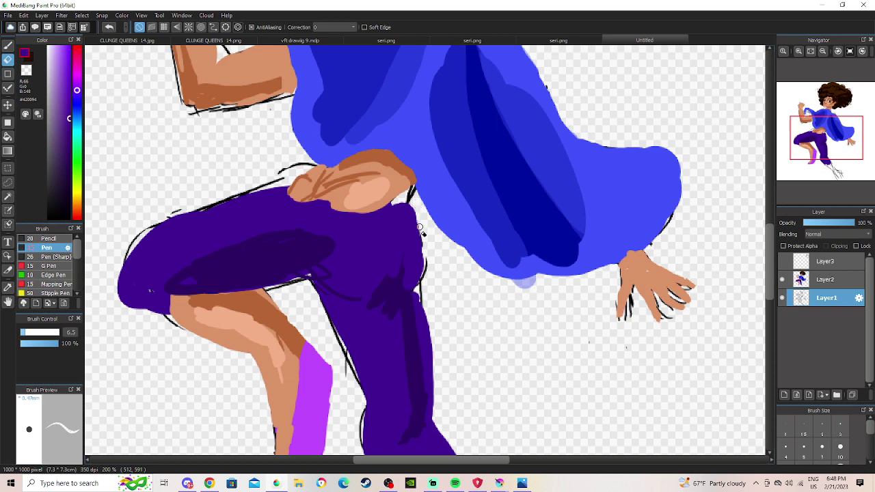
left_click(831, 282)
left_click_drag(415, 207, 423, 240)
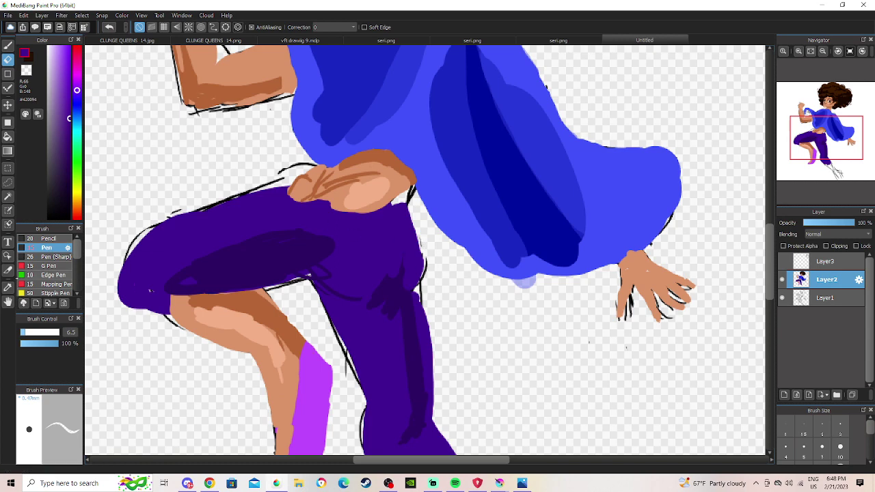
Sample the dark trouser shade #2D0064 and paint shadow down the outer hip and thigh of the straight leg at pen size 17.
key("i")
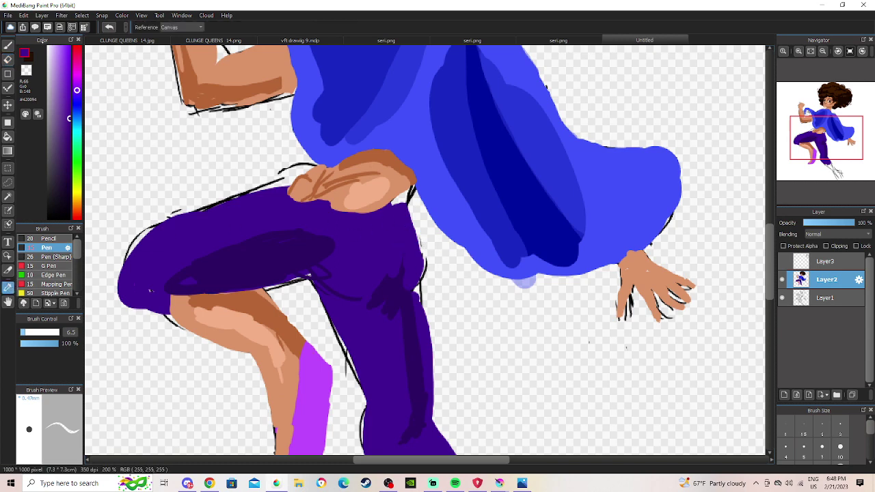
left_click(8, 46)
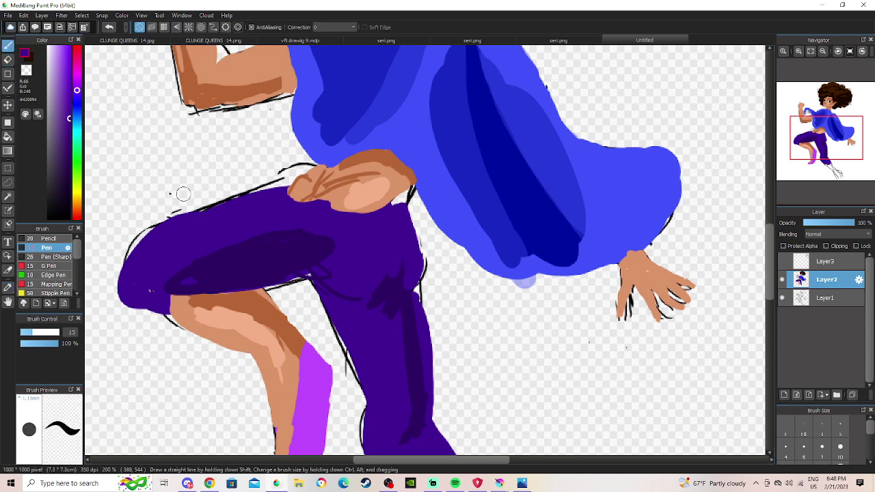
key("i")
left_click(396, 280)
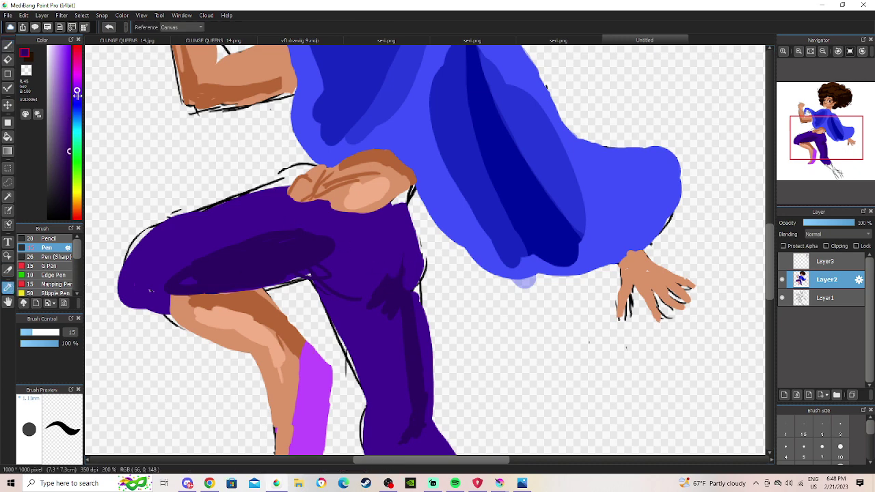
key("b")
left_click(33, 332)
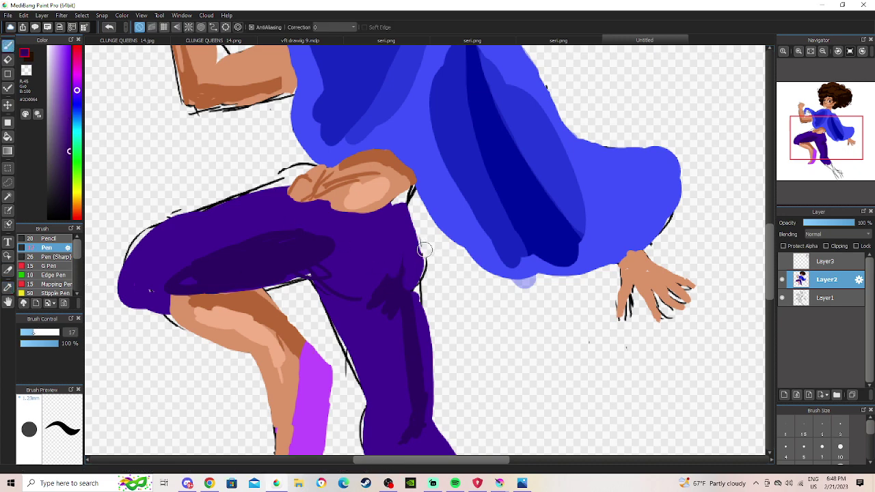
mouse_move(401, 239)
left_mouse_down()
mouse_move(405, 273)
mouse_move(406, 235)
mouse_move(403, 276)
mouse_move(407, 221)
mouse_move(407, 287)
mouse_move(417, 267)
mouse_move(414, 260)
mouse_move(402, 289)
mouse_move(417, 352)
left_mouse_up()
mouse_move(409, 237)
left_mouse_down()
mouse_move(402, 248)
mouse_move(402, 210)
mouse_move(408, 260)
mouse_move(373, 295)
left_mouse_up()
On Layer1, erase the stray sketch lines above the raised thigh and beneath the bent elbow.
left_click(823, 51)
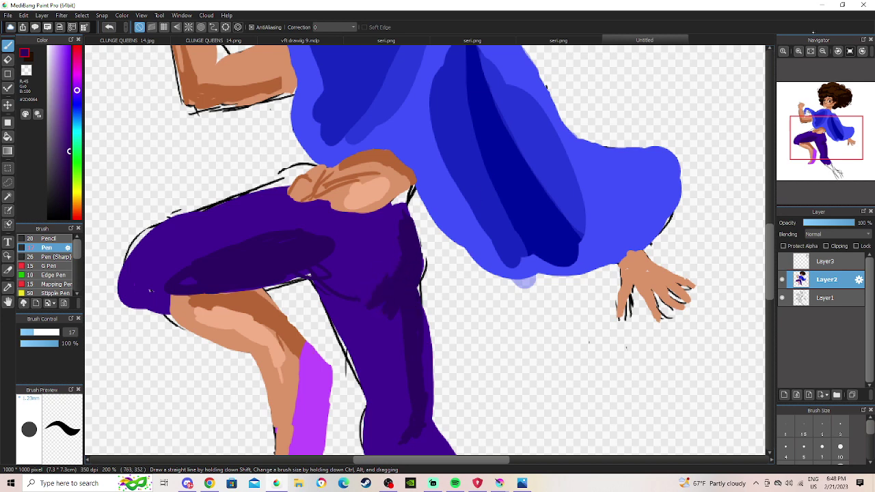
left_click(824, 51)
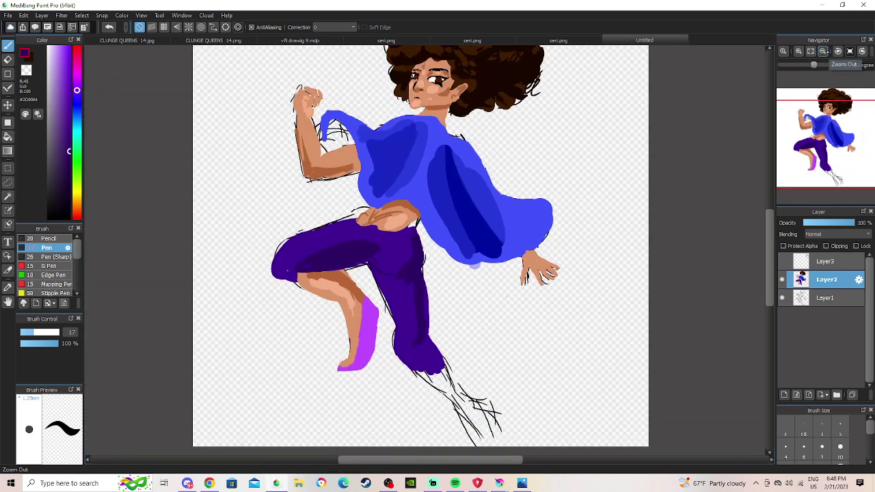
left_click(797, 52)
left_click(798, 51)
left_click_drag(815, 120, 812, 141)
left_click(8, 61)
left_click(835, 305)
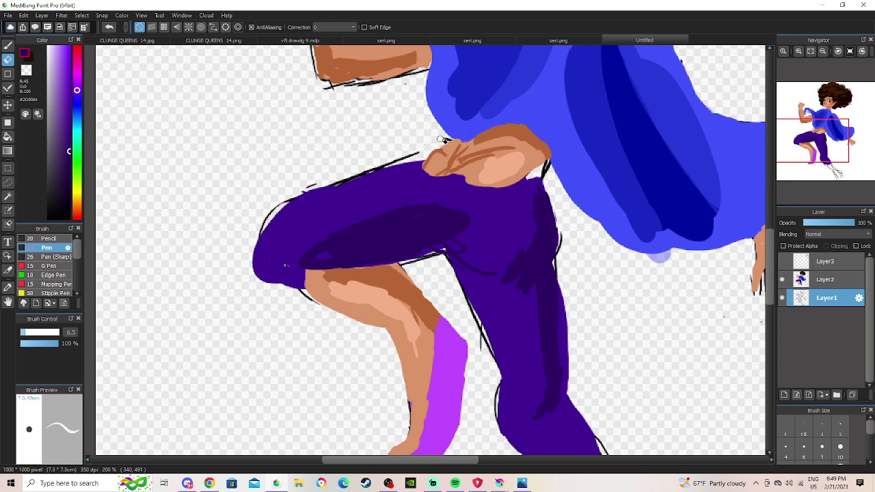
left_click_drag(449, 141, 414, 157)
left_click_drag(350, 86, 320, 87)
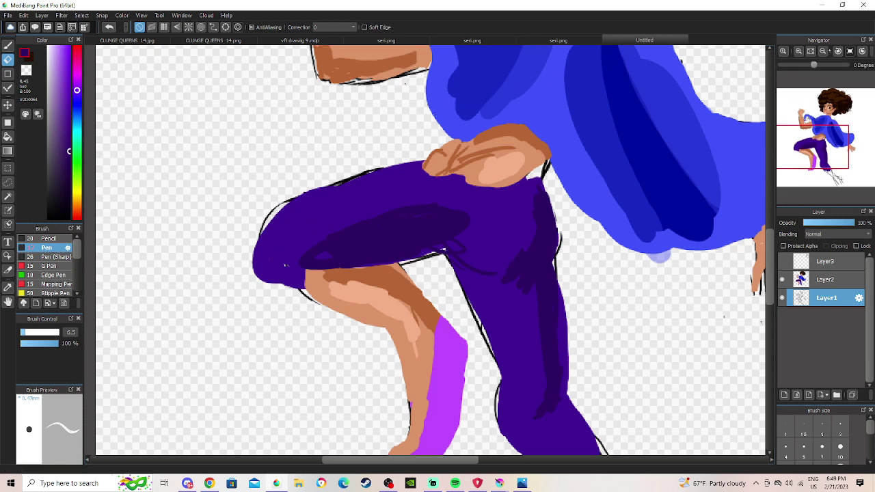
On Layer2, sample blue #4152FB and extend the cape's rounded end above the lower hand into a pointed corner.
left_click(822, 50)
scroll(623, 89, "up", 3)
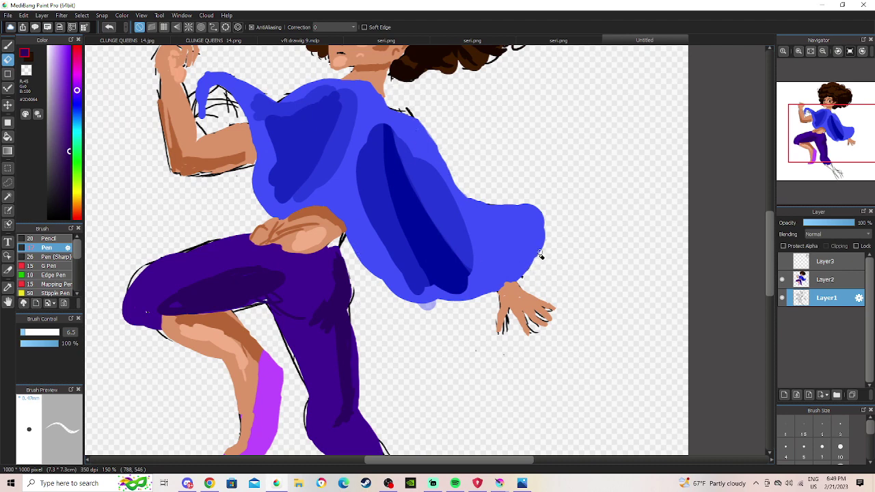
left_click(829, 279)
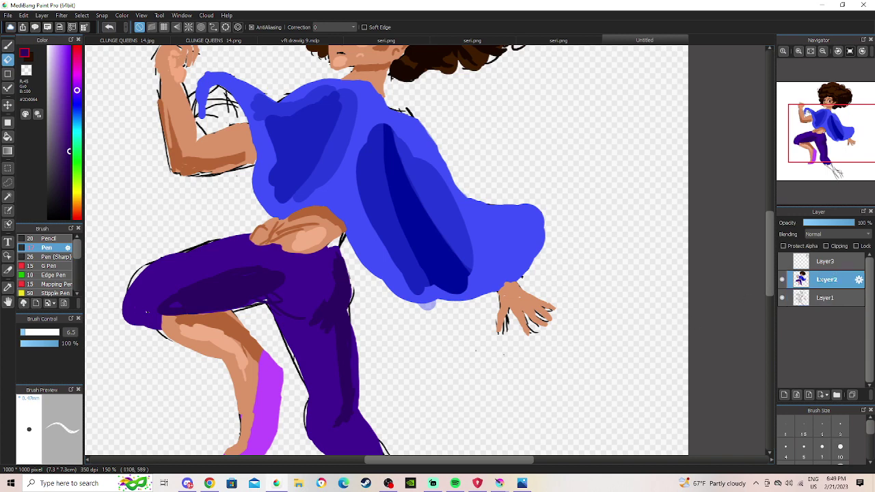
left_click(527, 236, "alt")
left_click(8, 45)
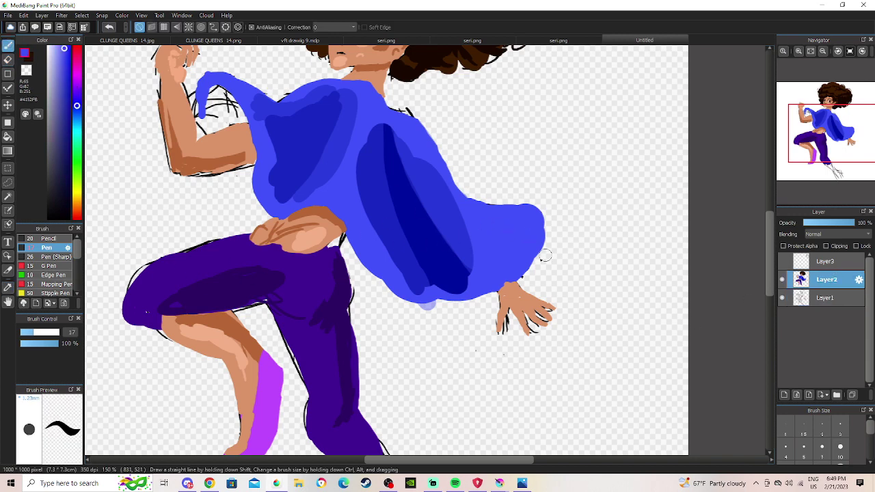
mouse_move(497, 277)
left_mouse_down()
mouse_move(542, 231)
mouse_move(530, 266)
mouse_move(546, 232)
mouse_move(538, 250)
mouse_move(541, 214)
mouse_move(541, 232)
mouse_move(540, 217)
mouse_move(524, 215)
mouse_move(547, 210)
mouse_move(524, 213)
mouse_move(545, 209)
mouse_move(538, 235)
mouse_move(548, 213)
mouse_move(537, 244)
mouse_move(551, 211)
mouse_move(518, 204)
left_mouse_up()
Erase the bumps along the upper edge of the cape's pointed corner to smooth its outline.
key("e")
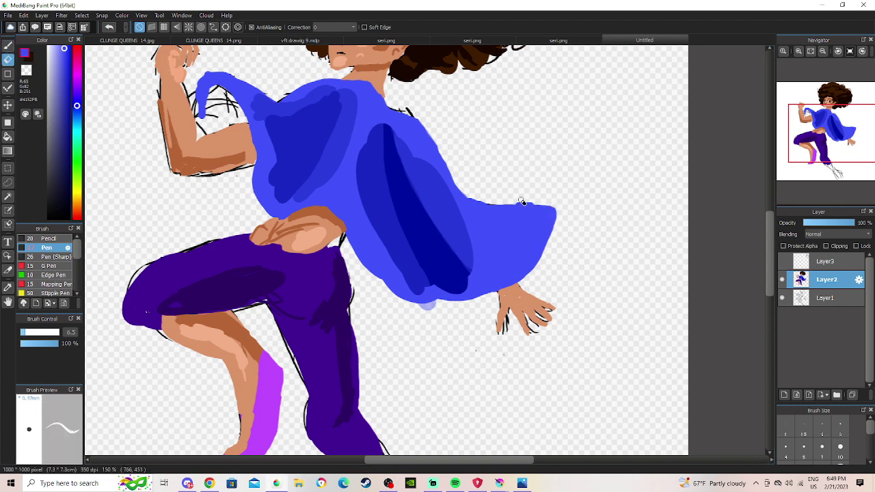
mouse_move(530, 197)
left_mouse_down()
mouse_move(503, 203)
mouse_move(546, 200)
left_mouse_up()
left_click(825, 297)
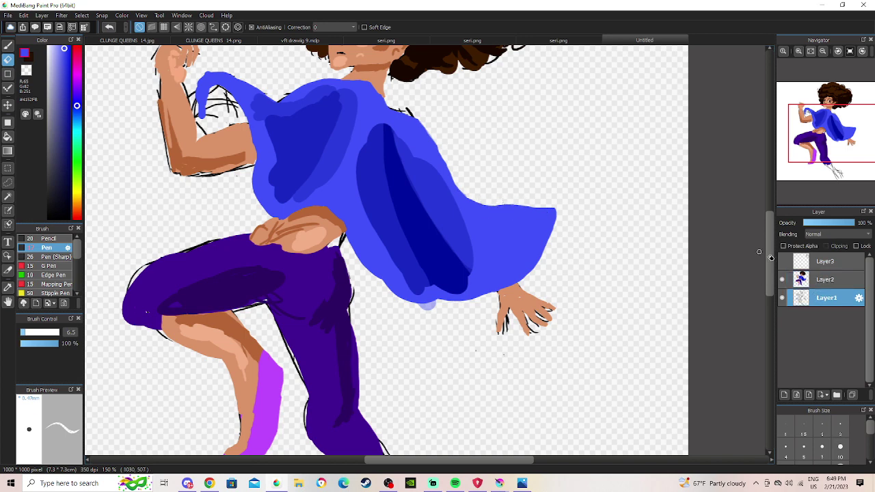
left_click(825, 278)
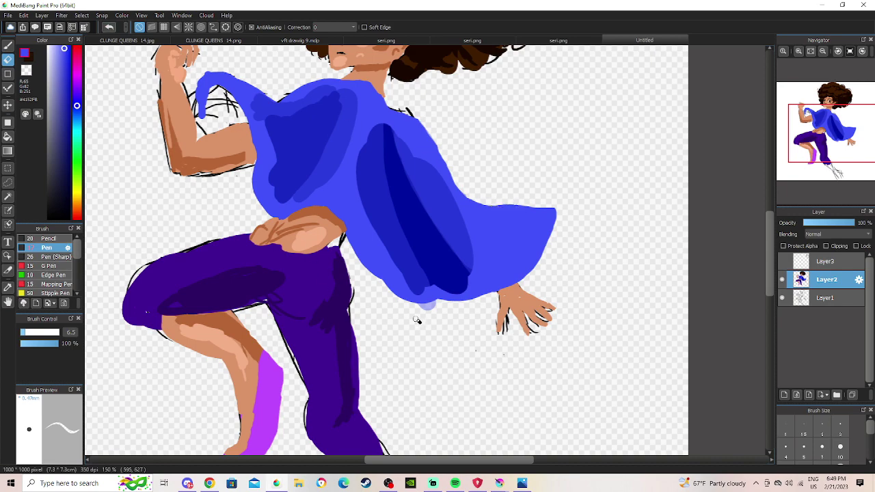
Sample the shoe's purple, darken it to #6500F2 and paint a shadow stripe along the raised foot's shoe at pen size 8.7.
left_click(823, 52)
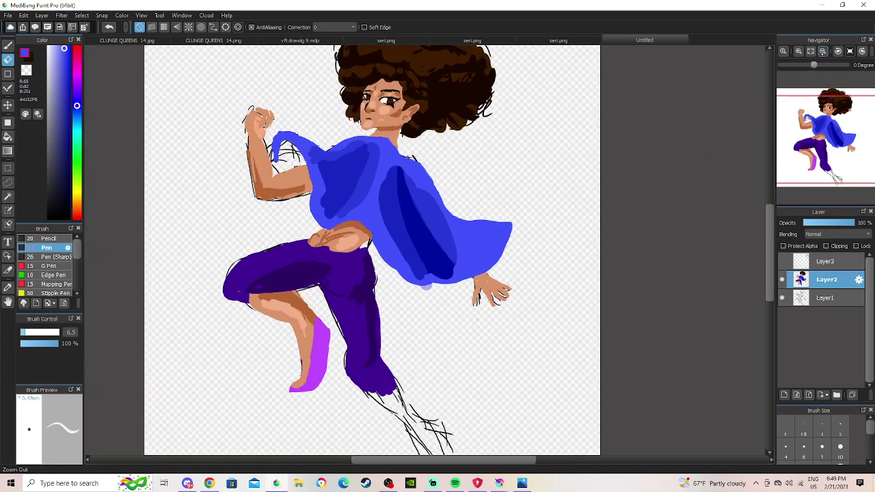
left_click(823, 52)
left_click_drag(798, 150, 823, 151)
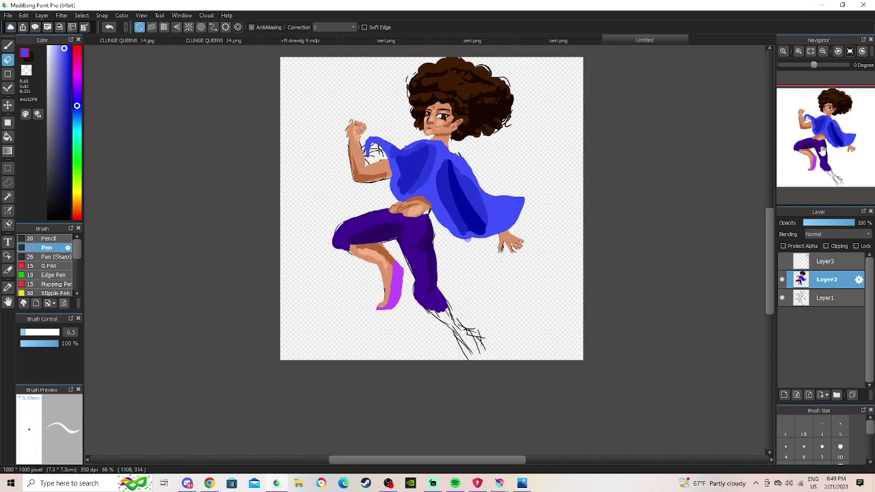
left_click(798, 51)
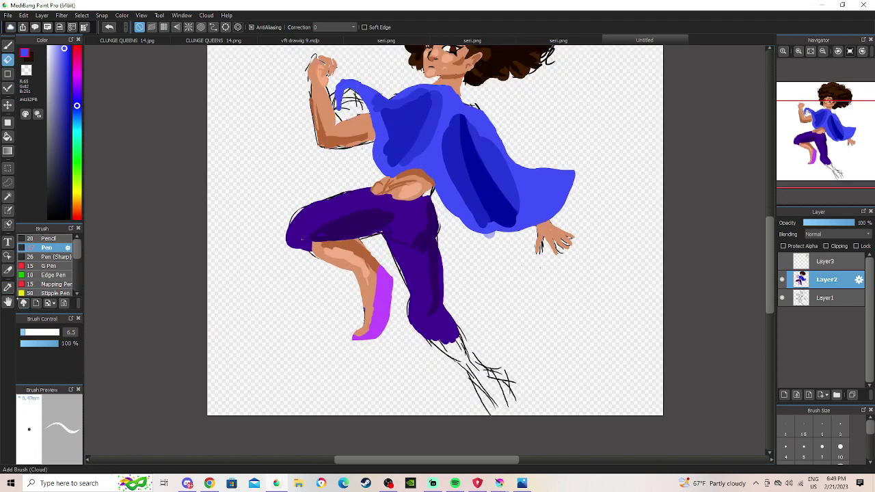
left_click(8, 288)
left_click(384, 290)
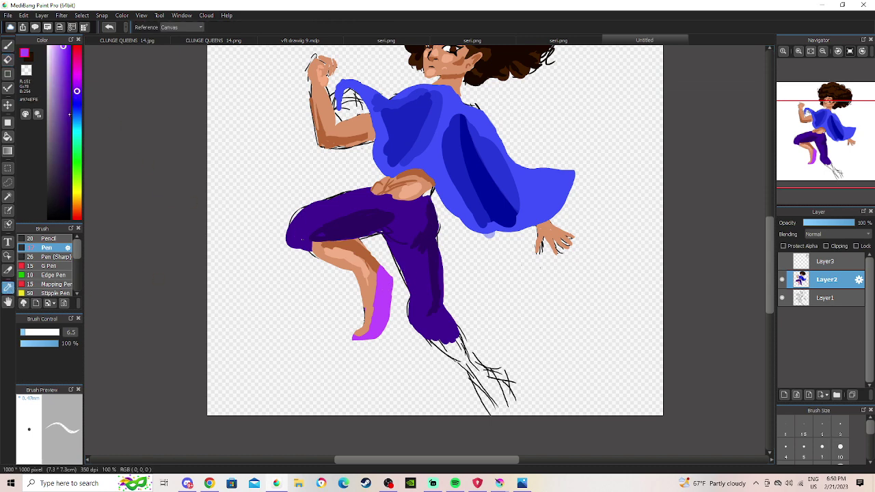
left_click(69, 54)
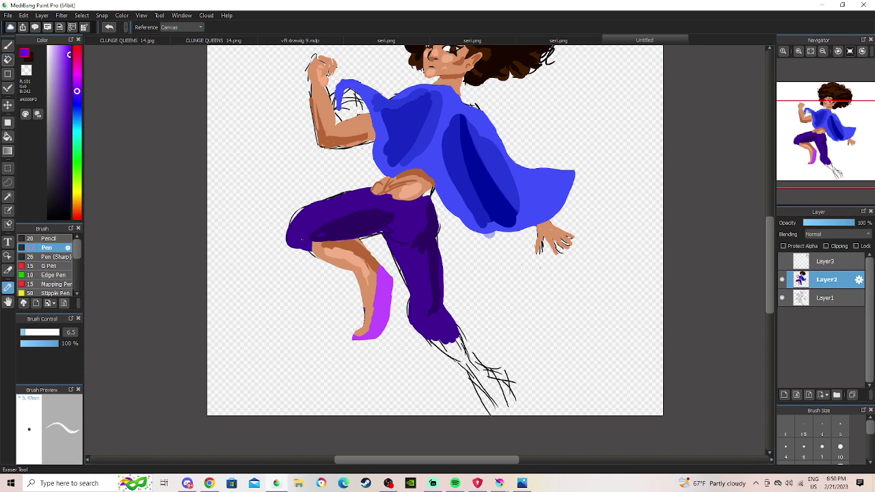
key("e")
key("b")
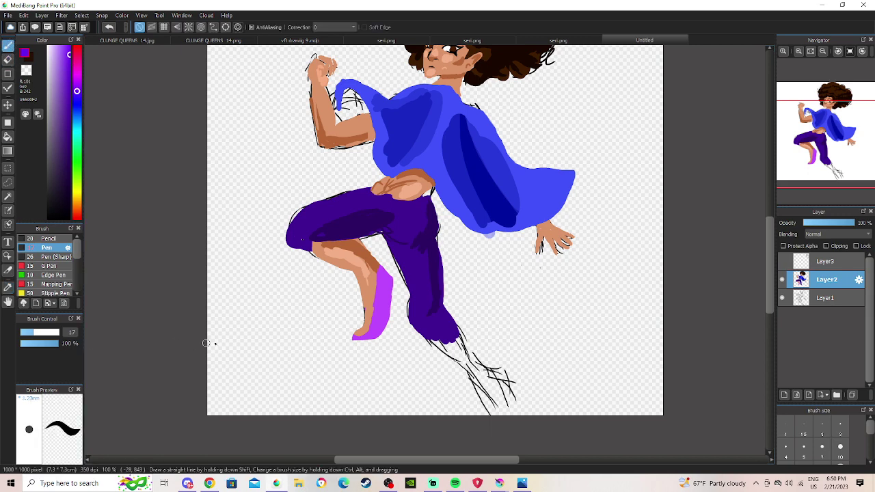
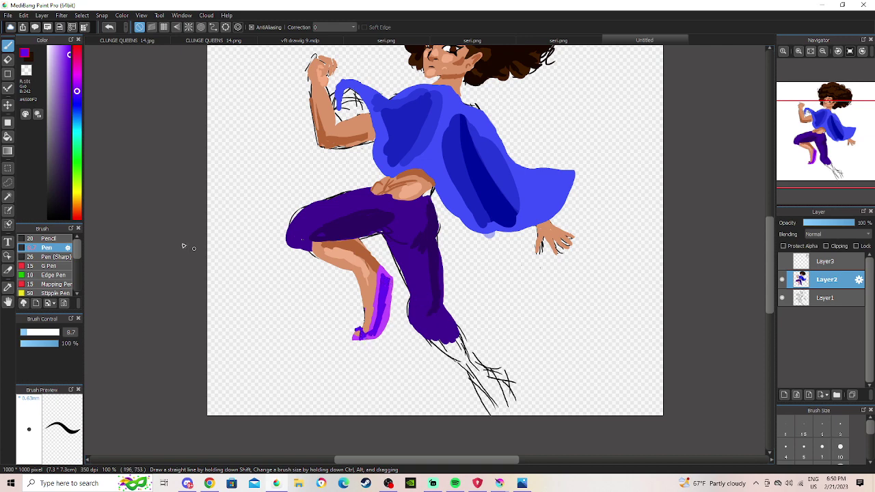
Sample skin tone #DA9369 and block in the straight leg's calf below the trouser hem at pen size 15.
left_click(8, 287)
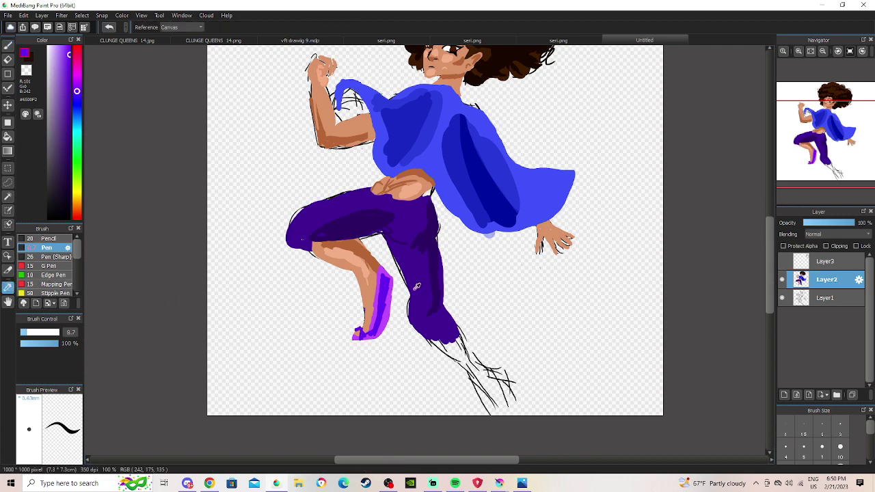
left_click(373, 285)
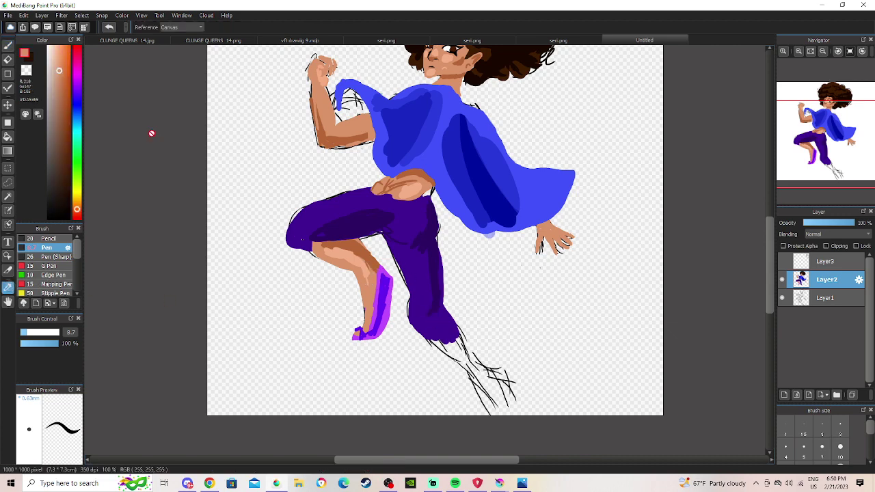
left_click(8, 45)
left_click(35, 332)
left_click_drag(35, 333, 35, 333)
mouse_move(467, 364)
left_mouse_down()
mouse_move(449, 349)
mouse_move(450, 329)
mouse_move(463, 352)
mouse_move(443, 348)
mouse_move(442, 331)
mouse_move(454, 327)
mouse_move(466, 365)
mouse_move(442, 324)
left_mouse_up()
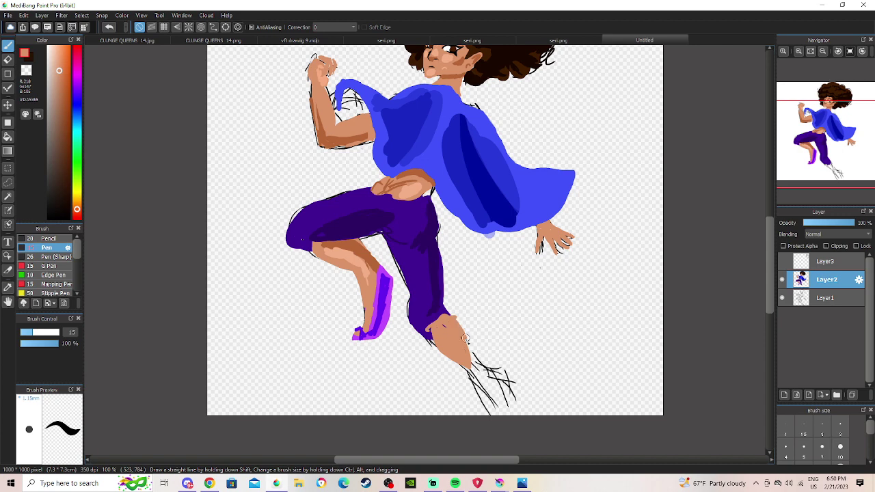
Erase the excess along the calf's lower edge and extend the skin colour over the ankle and foot to the canvas edge.
left_click(8, 59)
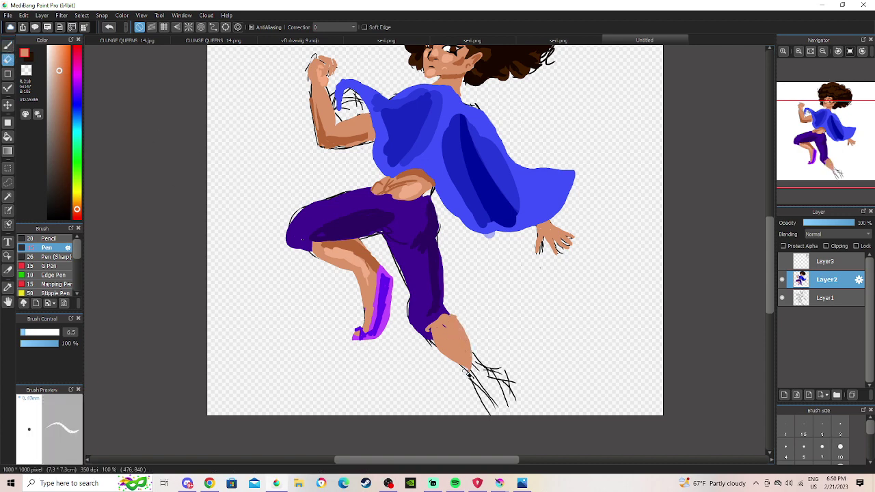
left_click_drag(439, 343, 470, 368)
key("b")
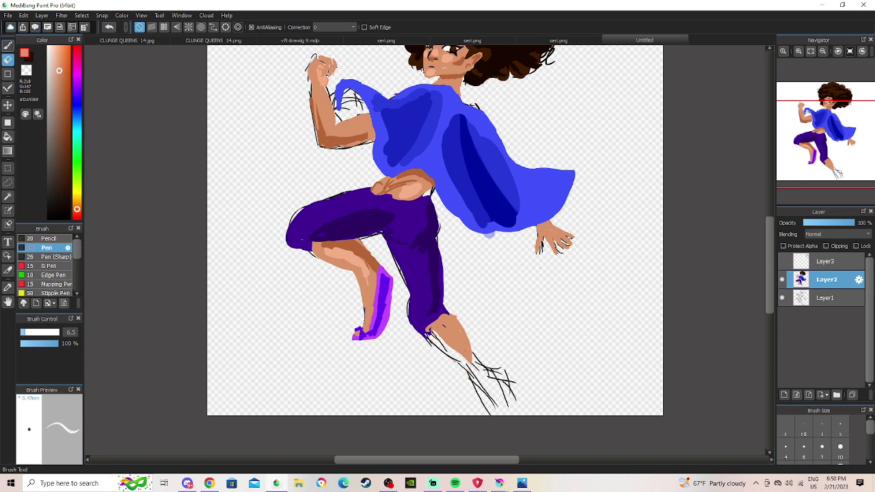
mouse_move(432, 331)
left_mouse_down()
mouse_move(477, 371)
mouse_move(441, 334)
mouse_move(486, 373)
mouse_move(470, 354)
mouse_move(475, 365)
mouse_move(496, 371)
mouse_move(477, 369)
mouse_move(497, 368)
mouse_move(499, 397)
mouse_move(470, 358)
left_mouse_up()
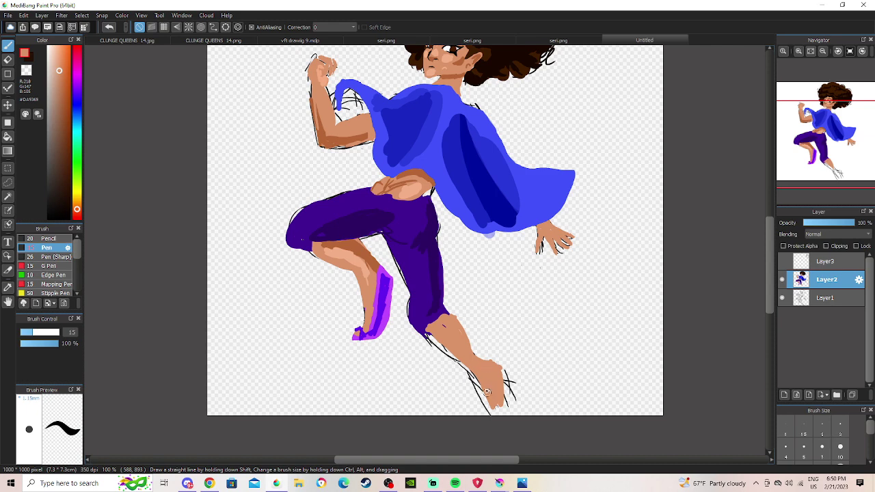
left_click_drag(488, 408, 497, 391)
On Layer1, erase the stray sketch lines around the raised fist.
key("e")
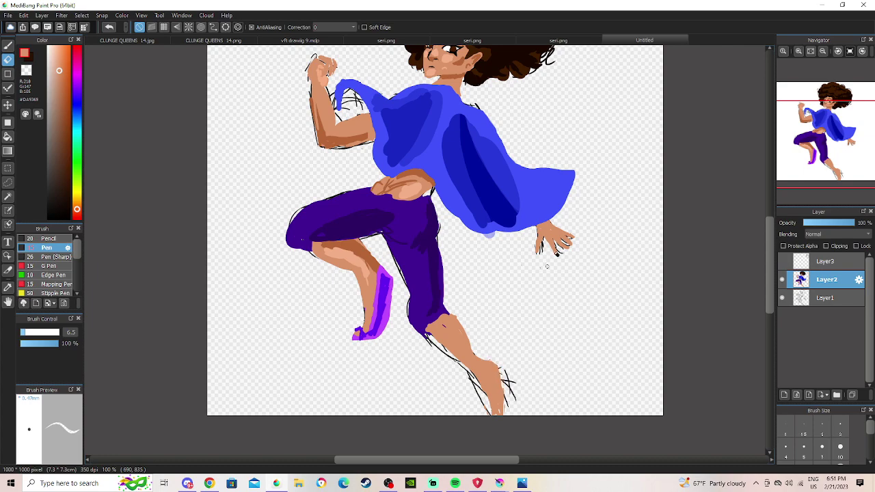
left_click(797, 52)
left_click_drag(809, 97, 825, 128)
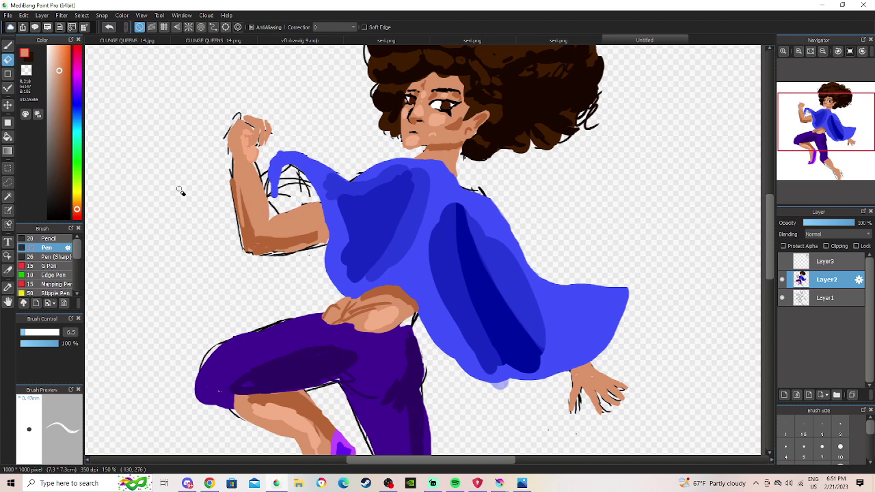
left_click(805, 299)
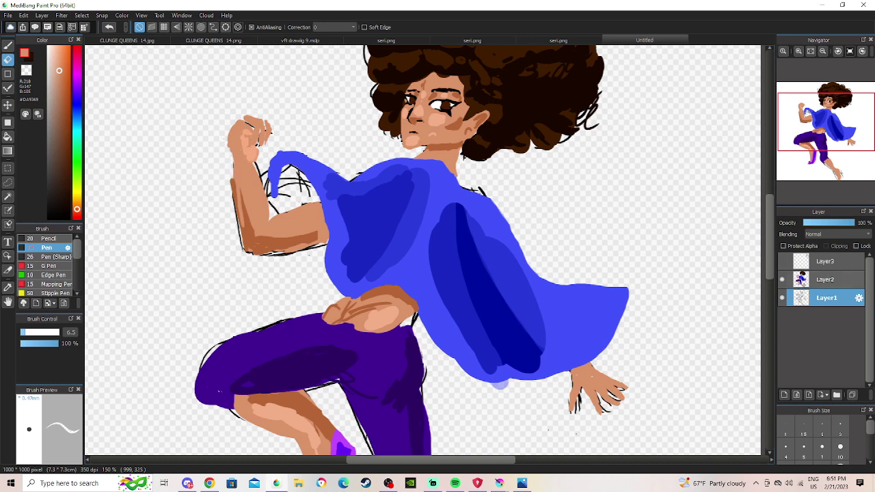
left_click(825, 279)
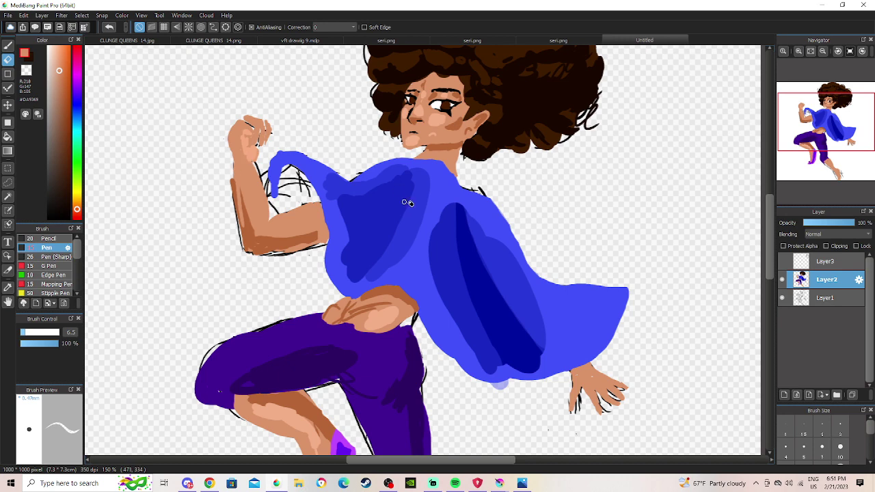
left_click(827, 298)
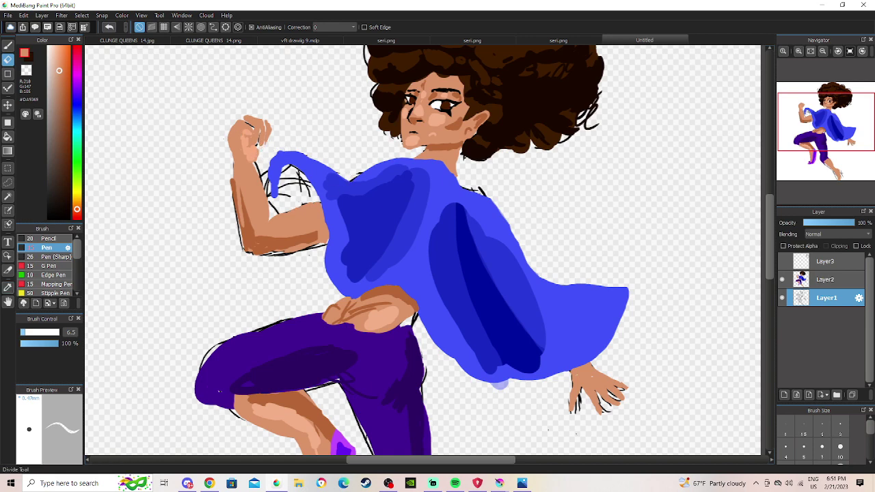
Try filling the cape opening above the bent arm with dark blue #00086C at pen size 21 on Layer1.
left_click(8, 287)
left_click(420, 251)
left_click(70, 146)
left_click(8, 45)
left_click_drag(38, 333, 37, 336)
left_click(811, 51)
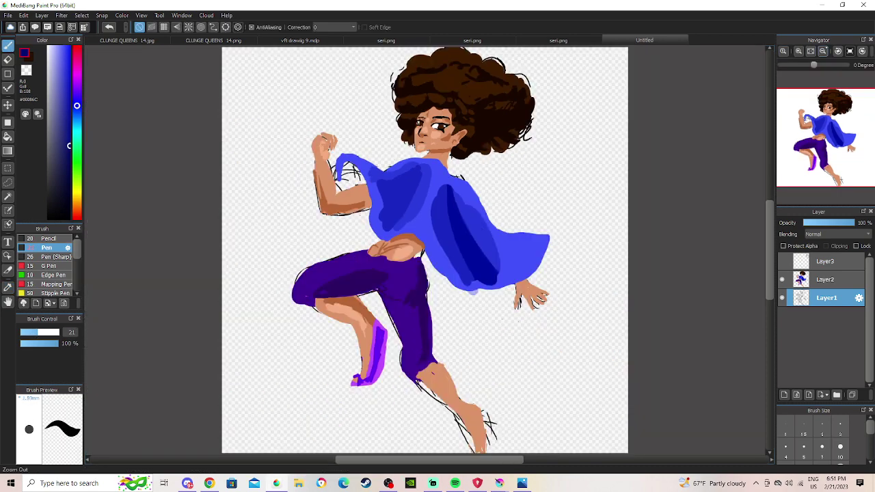
left_click(798, 51)
left_click(798, 52)
left_click(798, 52)
left_click_drag(811, 108, 823, 118)
left_click(799, 52)
left_click(823, 50)
left_click(798, 51)
left_click(823, 51)
left_click(811, 50)
left_click(798, 52)
left_click(799, 52)
left_click(798, 52)
mouse_move(802, 121)
left_mouse_down()
mouse_move(803, 135)
mouse_move(811, 124)
left_mouse_up()
mouse_move(373, 147)
left_mouse_down()
mouse_move(393, 167)
mouse_move(366, 133)
mouse_move(362, 180)
mouse_move(369, 153)
mouse_move(373, 193)
mouse_move(340, 143)
mouse_move(356, 129)
mouse_move(383, 142)
mouse_move(408, 180)
mouse_move(355, 119)
mouse_move(336, 131)
mouse_move(375, 182)
mouse_move(371, 199)
mouse_move(414, 187)
mouse_move(377, 144)
mouse_move(357, 184)
mouse_move(357, 209)
mouse_move(392, 200)
mouse_move(386, 205)
left_mouse_up()
left_click(108, 26)
On Layer2, undo the dark blue fill and repaint the cape opening above the bent arm with navy #00045E at pen size 20.
left_click(826, 279)
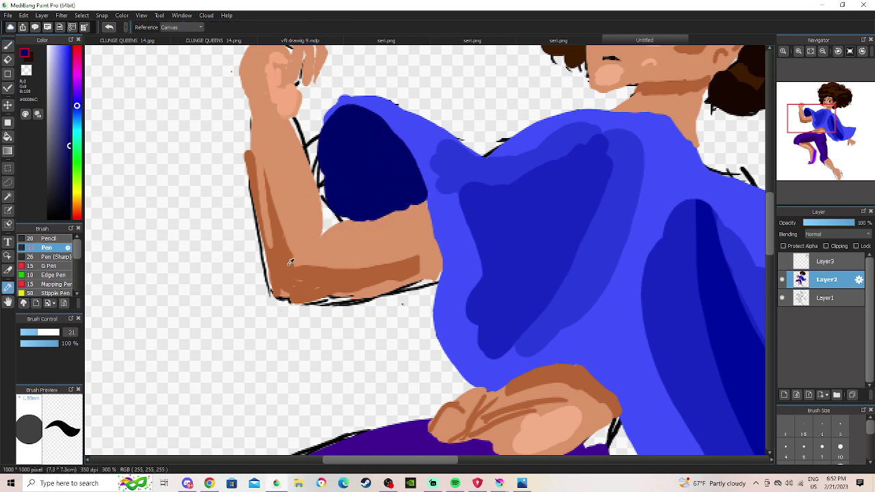
left_click(355, 236, "alt")
left_click(8, 46)
left_click_drag(35, 332, 29, 332)
left_click(110, 27)
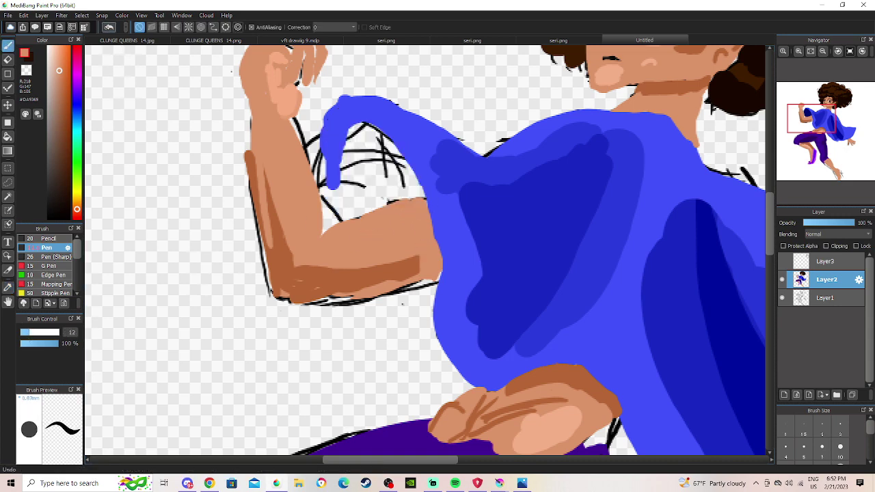
left_click(77, 105)
left_click(69, 156)
left_click_drag(41, 333, 37, 332)
mouse_move(376, 180)
left_mouse_down()
mouse_move(351, 194)
mouse_move(337, 146)
mouse_move(354, 131)
mouse_move(393, 159)
mouse_move(362, 130)
mouse_move(412, 188)
mouse_move(346, 211)
mouse_move(339, 137)
mouse_move(340, 197)
mouse_move(337, 168)
left_mouse_up()
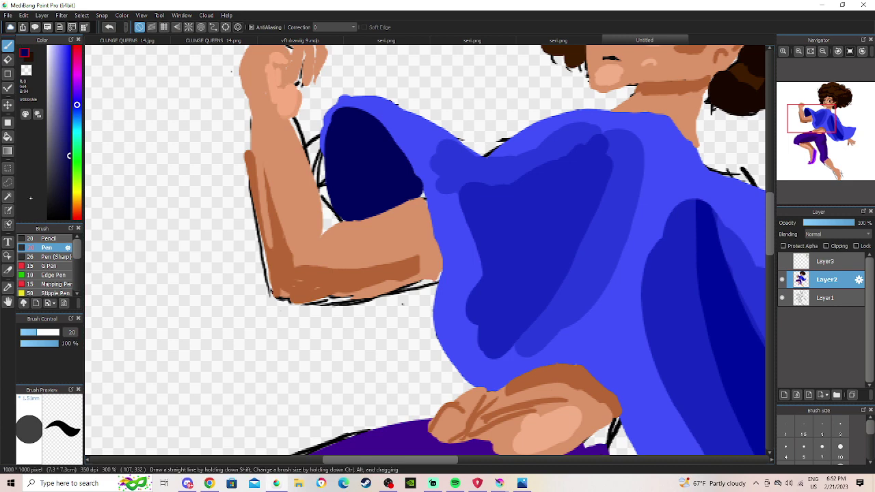
Sample skin tone #DA9369 and smooth the bent arm's upper edge against the navy opening at pen size 19.
key("i")
left_click(369, 236)
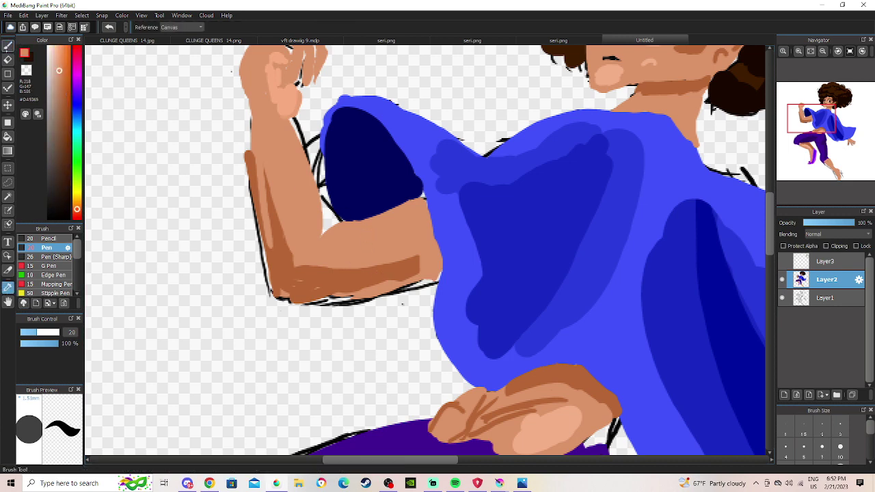
left_click(7, 46)
left_click(34, 333)
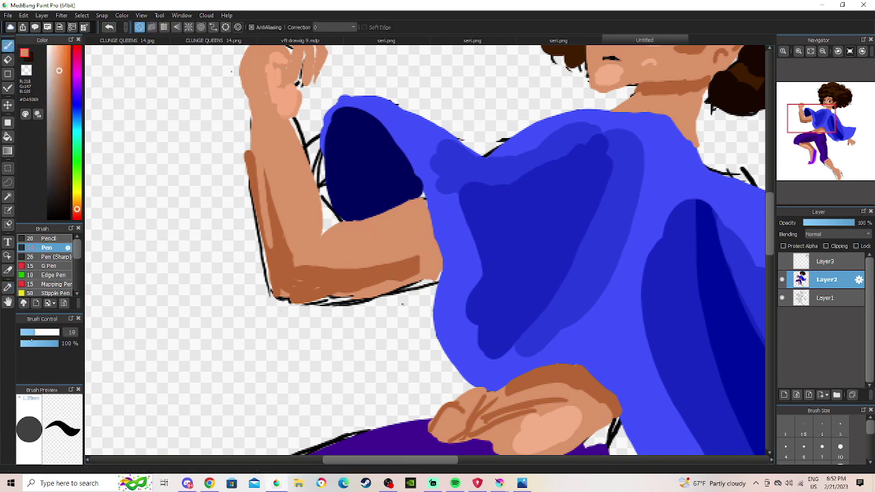
left_click_drag(372, 224, 395, 219)
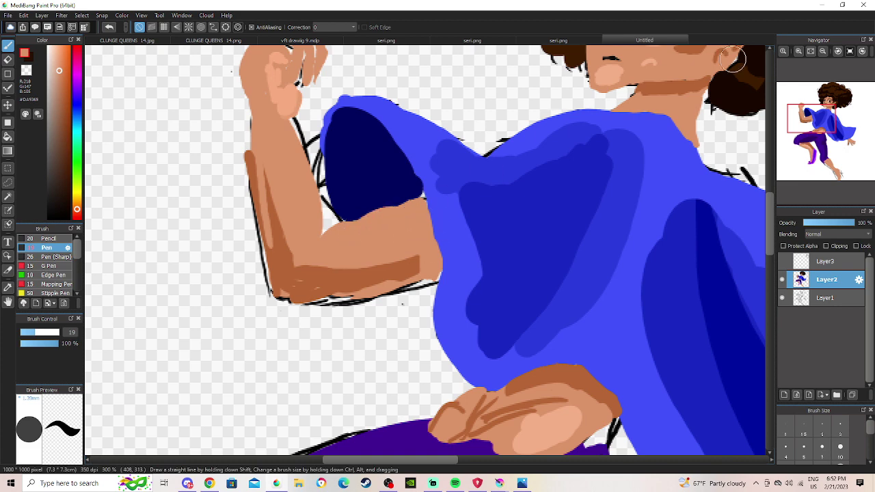
Paint skin tone over the dark strokes at the front of the bare waist.
scroll(353, 254, "down", 2)
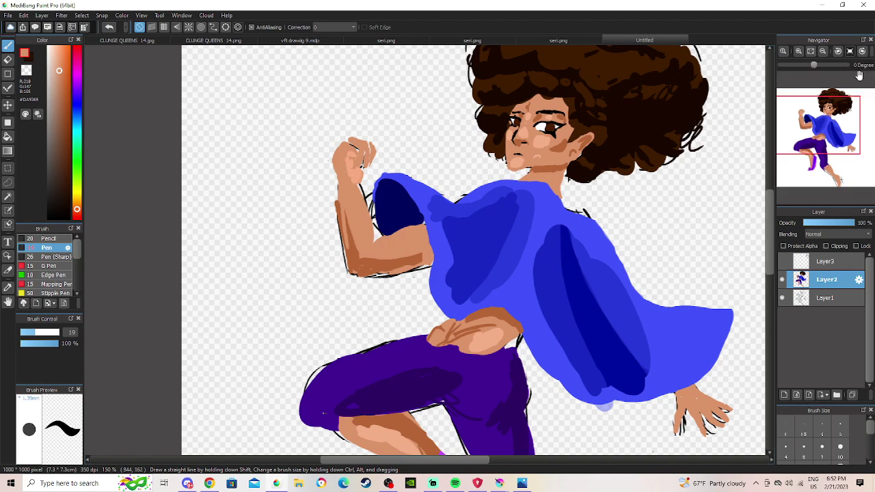
left_click(798, 51)
left_click_drag(823, 124, 838, 141)
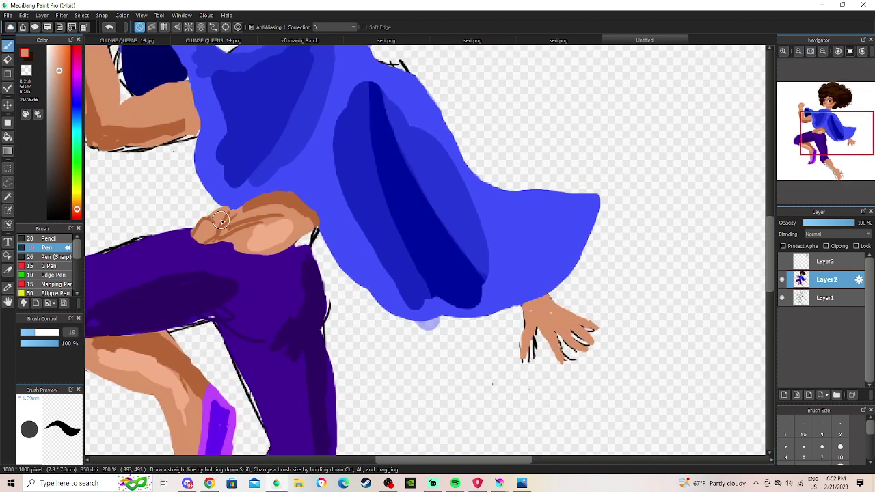
mouse_move(226, 217)
left_mouse_down()
mouse_move(215, 224)
mouse_move(244, 219)
left_mouse_up()
Sample shadow brown #B66636 and redraw the contour lines at the front of the bare waist at pen size 5.4.
left_click(798, 52)
left_click_drag(822, 119, 818, 140)
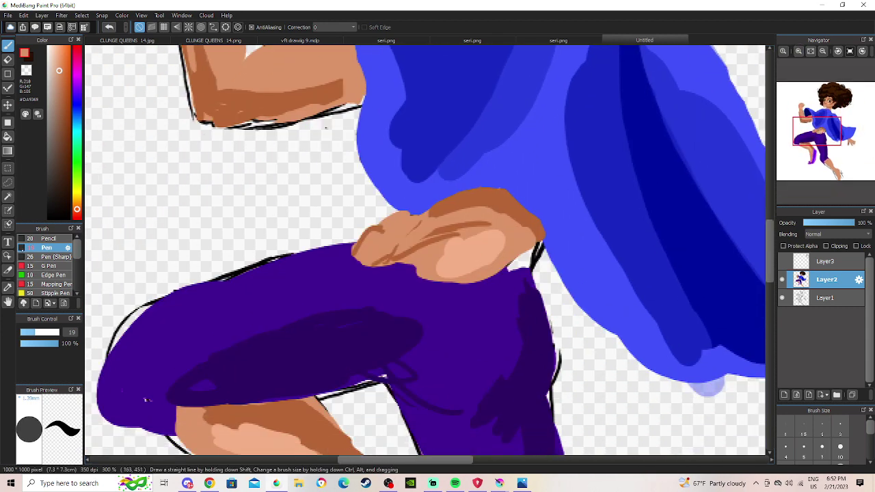
left_click(8, 288)
left_click(486, 210)
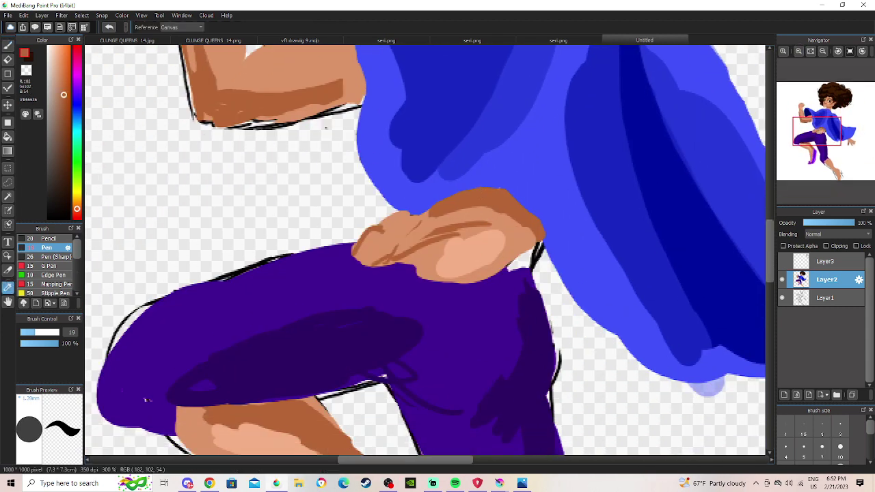
left_click_drag(35, 332, 23, 332)
left_click_drag(388, 264, 442, 201)
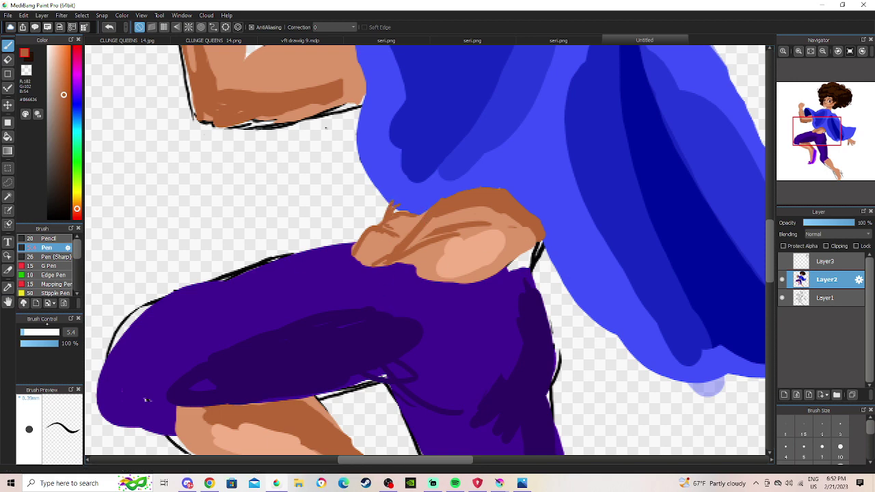
Sample skin tone #DA9369 and fill the gap at the back of the waist between cape and trousers at pen size 17.
key("i")
left_click(446, 254)
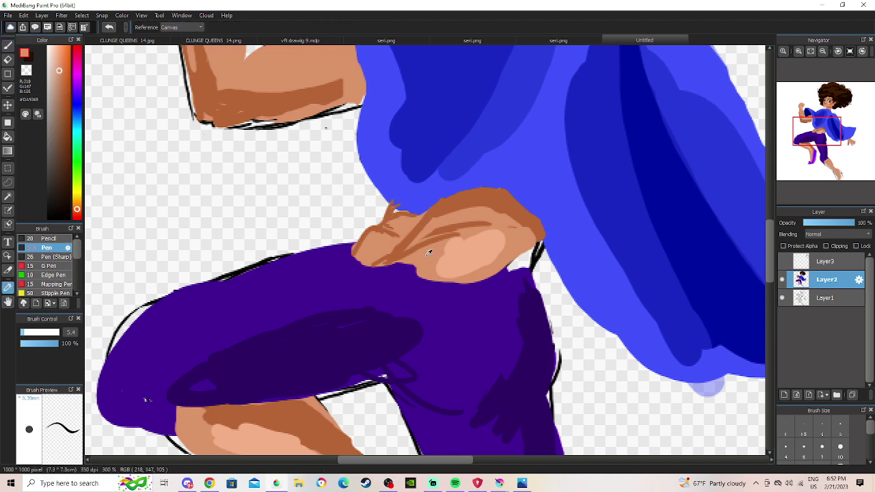
key("b")
left_click_drag(425, 250, 448, 250, "ctrl+alt")
mouse_move(515, 264)
left_mouse_down()
mouse_move(528, 243)
mouse_move(507, 268)
mouse_move(466, 274)
mouse_move(533, 247)
mouse_move(518, 265)
mouse_move(539, 236)
mouse_move(517, 265)
mouse_move(466, 274)
mouse_move(521, 250)
left_mouse_up()
left_click(823, 51)
left_click(823, 51)
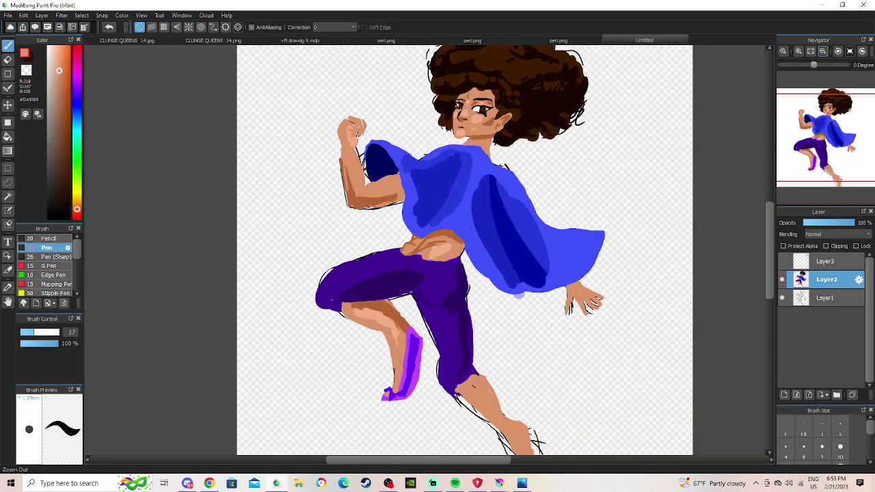
left_click(824, 52)
left_click(824, 52)
left_click(823, 52)
Sample highlight tone #F2AF87 and paint highlights on the bent arm's upper arm at pen size 17 and its forearm at 10.4.
left_click(798, 51)
left_click(797, 51)
left_click(797, 51)
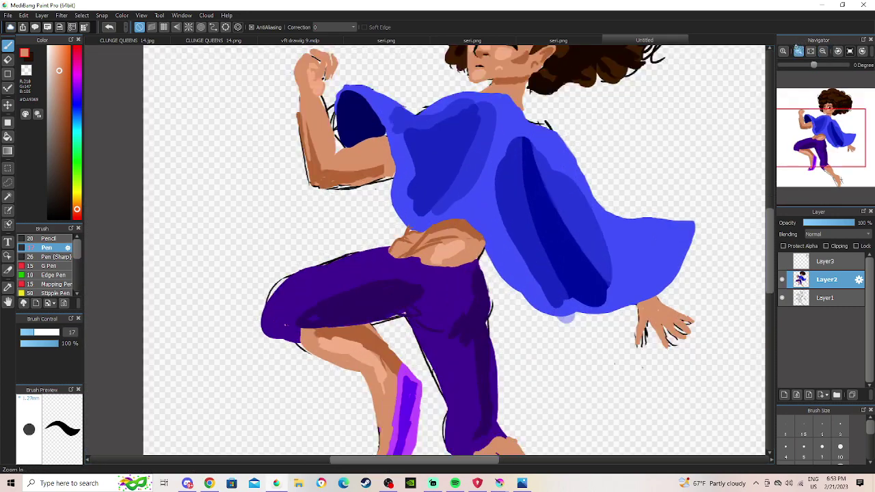
left_click(797, 51)
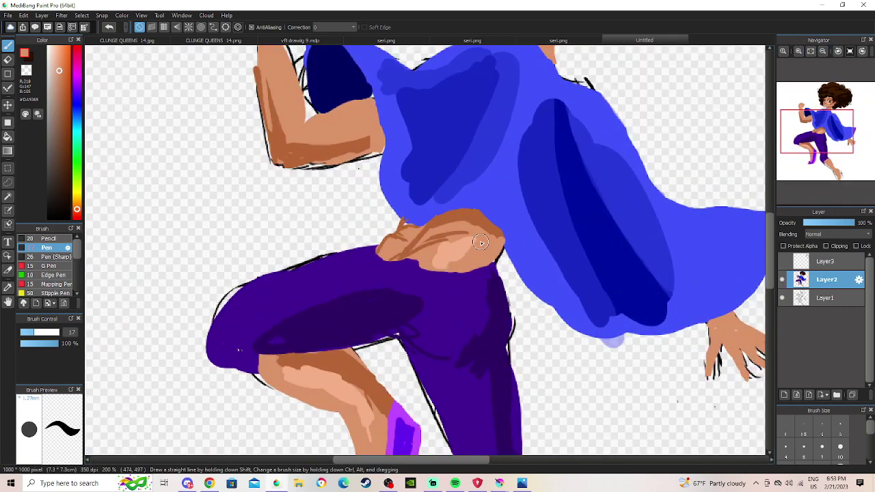
left_click(7, 288)
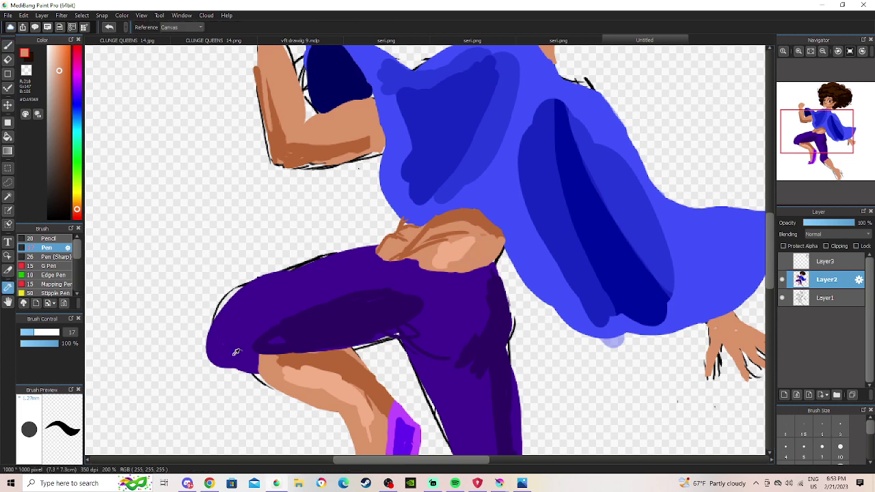
left_click(331, 371, "alt")
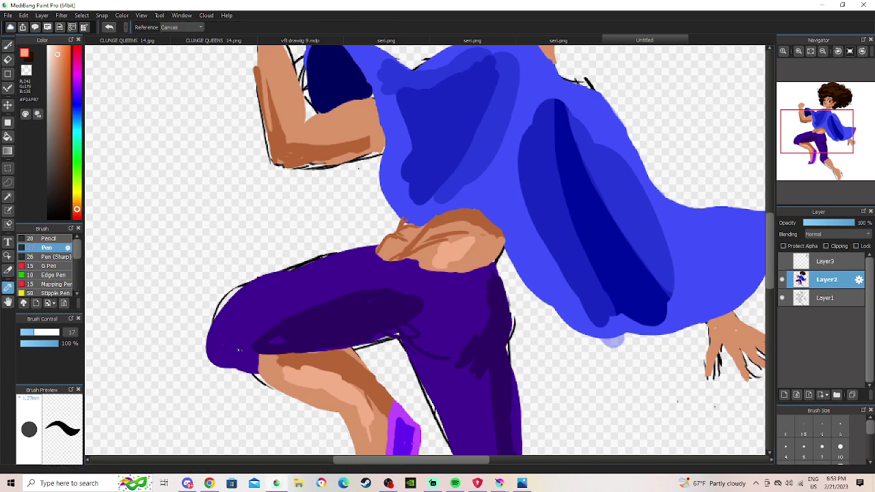
mouse_move(791, 132)
left_mouse_down()
mouse_move(789, 115)
mouse_move(794, 128)
left_mouse_up()
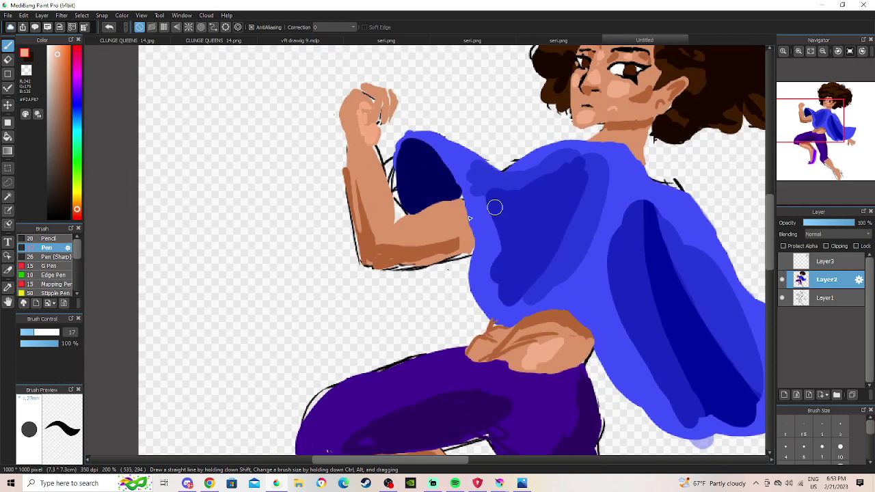
mouse_move(444, 229)
left_mouse_down()
mouse_move(436, 225)
mouse_move(456, 216)
mouse_move(452, 199)
left_mouse_up()
left_click_drag(35, 332, 28, 333)
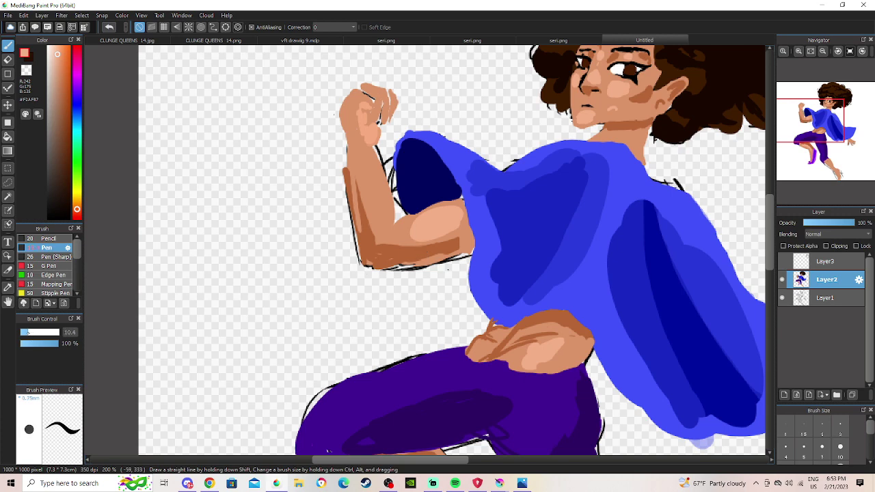
left_click_drag(380, 228, 366, 179)
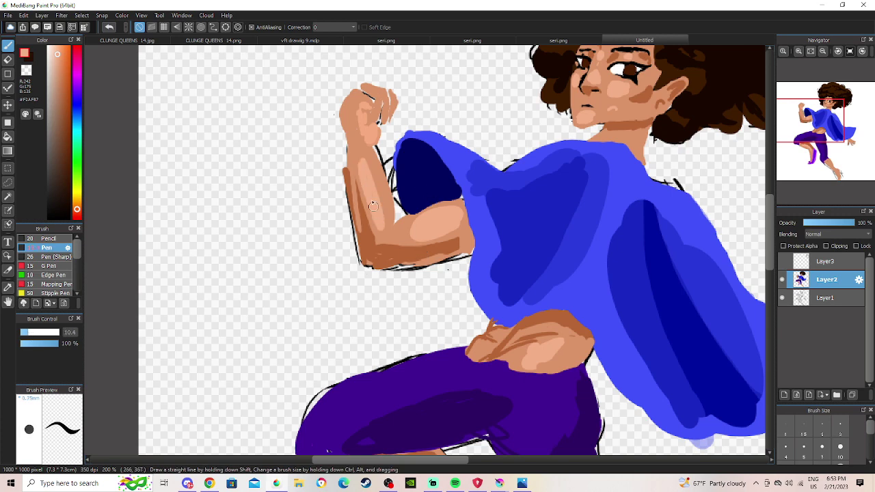
Paint a light highlight down the straight leg's bare calf at pen size 21, and set the pen size to 15.
left_click(810, 51)
left_click(823, 52)
left_click_drag(827, 127, 831, 169)
left_click(798, 51)
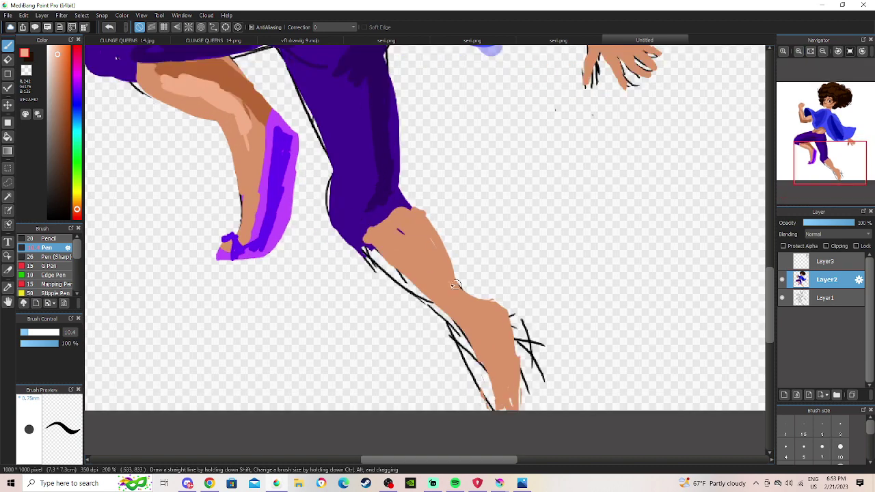
left_click_drag(414, 236, 440, 274)
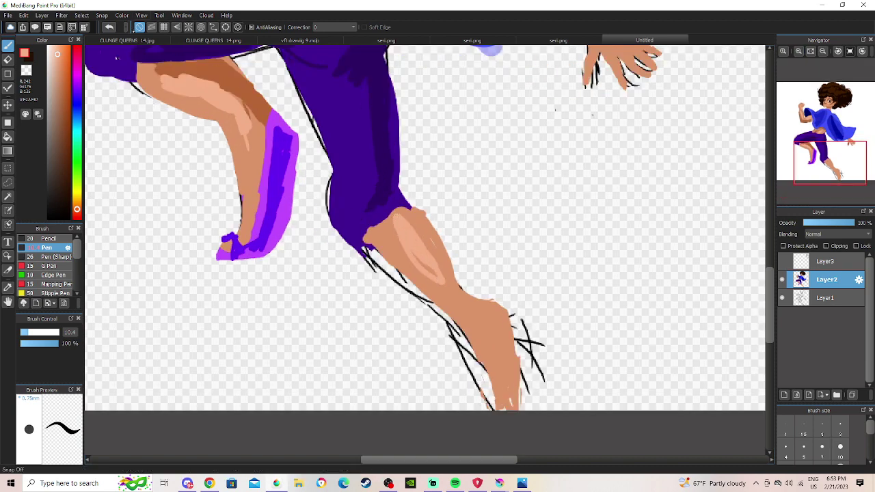
left_click(109, 27)
left_click_drag(36, 332, 58, 333)
left_click_drag(410, 242, 417, 273)
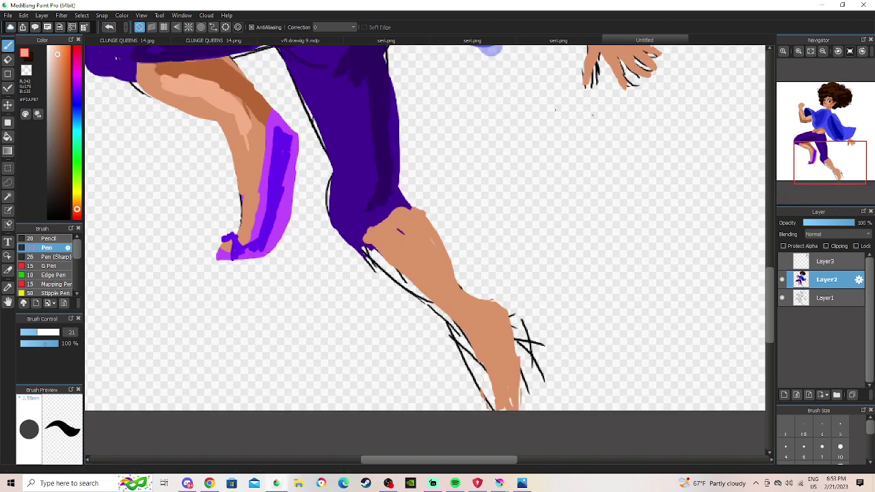
mouse_move(404, 225)
left_mouse_down()
mouse_move(442, 280)
mouse_move(397, 226)
left_mouse_up()
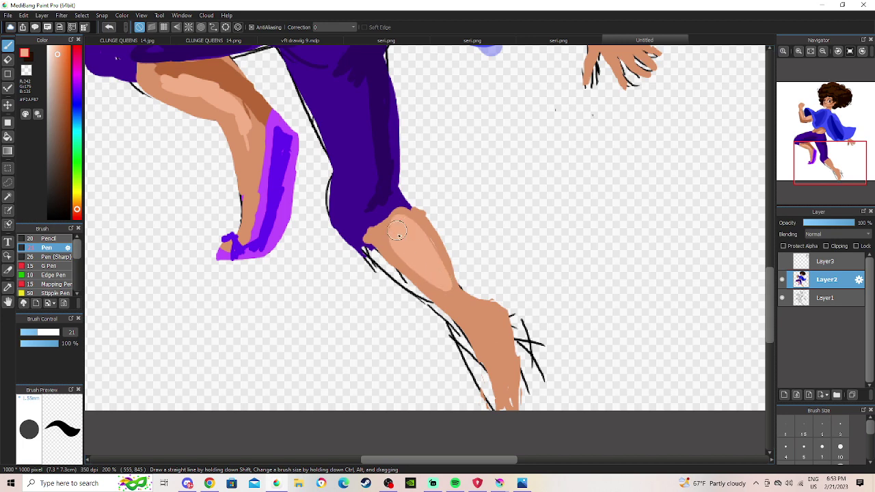
left_click_drag(418, 258, 455, 301)
left_click_drag(38, 332, 32, 332)
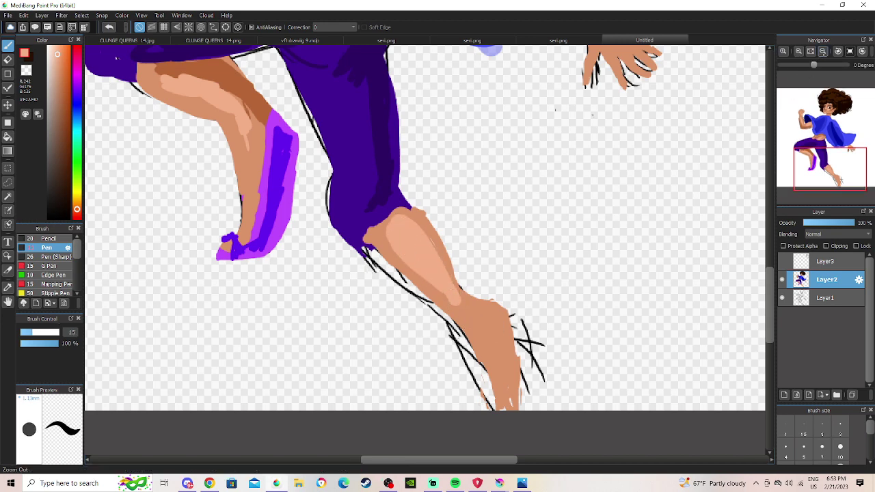
Examine the waist, cape and outstretched hand up close for skin areas that still need shading.
left_click(822, 51)
mouse_move(827, 141)
left_mouse_down()
mouse_move(840, 158)
mouse_move(819, 152)
mouse_move(827, 116)
mouse_move(831, 144)
left_mouse_up()
left_click(798, 51)
left_click(798, 51)
left_click(822, 51)
left_click(822, 51)
left_click(798, 51)
left_click(798, 51)
left_click(831, 141)
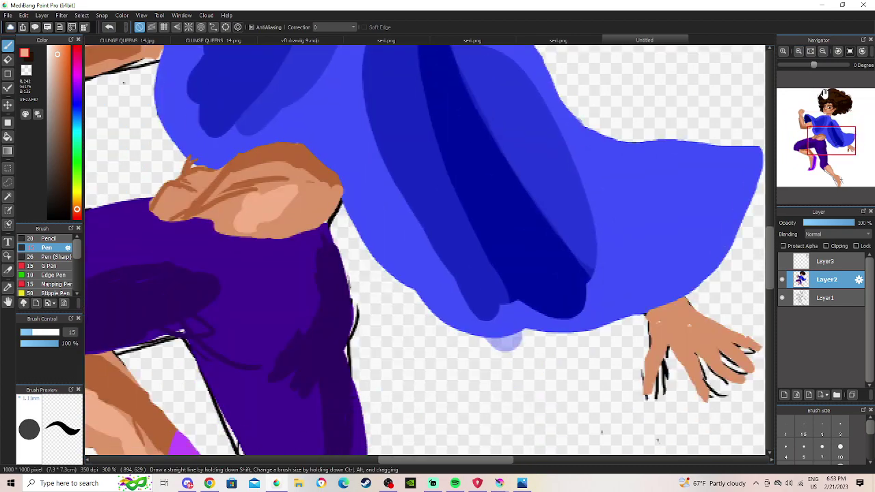
left_click(822, 52)
left_click(822, 51)
left_click(823, 51)
left_click(798, 51)
left_click_drag(806, 100, 827, 124)
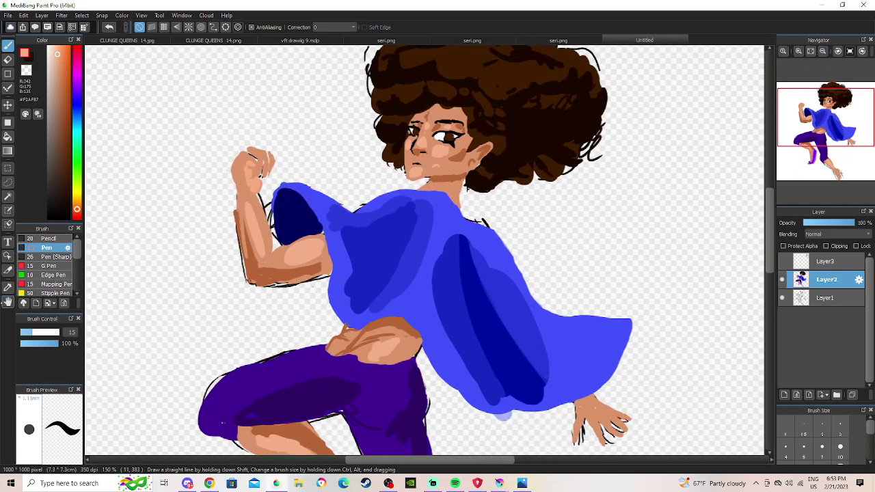
Sample shadow brown #B66636 and paint a shadow across the outstretched hand's wrist below the cape at pen size 15.
left_click(9, 287)
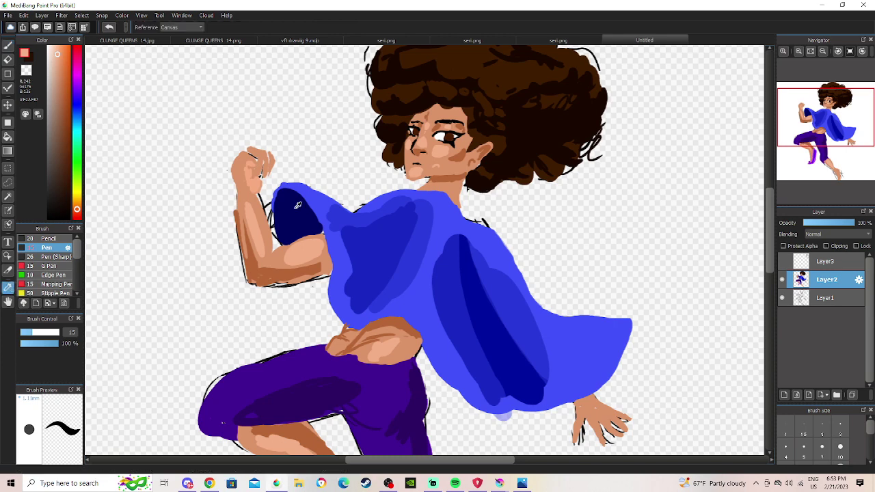
left_click(450, 174)
left_click(450, 174)
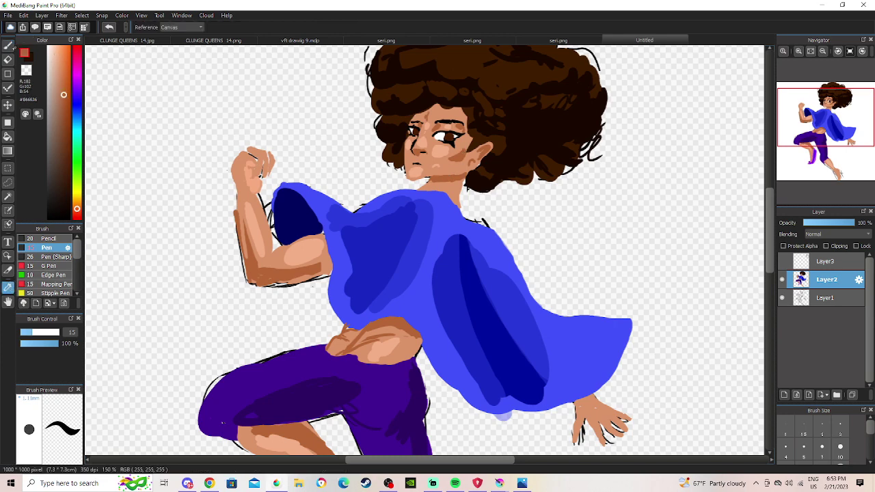
left_click(9, 46)
left_click_drag(804, 115, 838, 141)
scroll(839, 141, "up", 5)
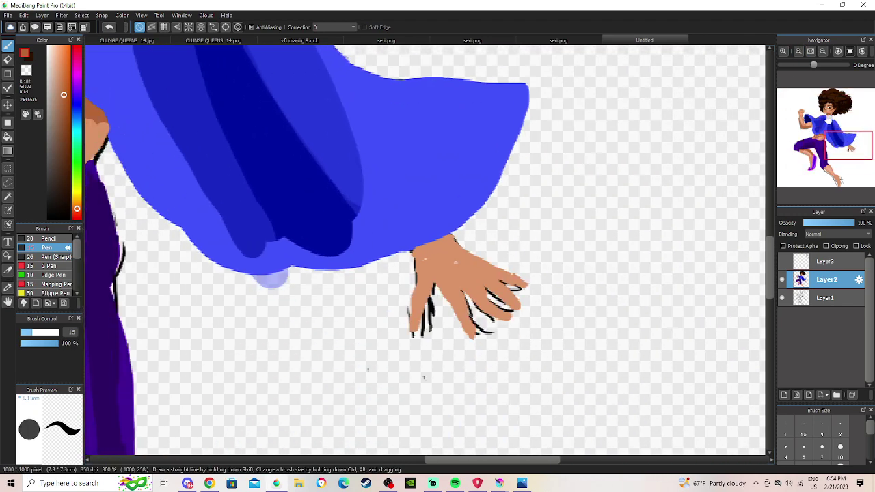
scroll(838, 141, "up", 1)
mouse_move(446, 259)
left_mouse_down()
mouse_move(458, 238)
mouse_move(464, 248)
mouse_move(441, 258)
mouse_move(464, 254)
mouse_move(454, 258)
mouse_move(458, 235)
mouse_move(468, 252)
mouse_move(439, 259)
mouse_move(418, 251)
mouse_move(418, 268)
mouse_move(418, 258)
mouse_move(422, 270)
mouse_move(441, 261)
mouse_move(422, 264)
mouse_move(412, 253)
mouse_move(421, 269)
mouse_move(466, 243)
left_mouse_up()
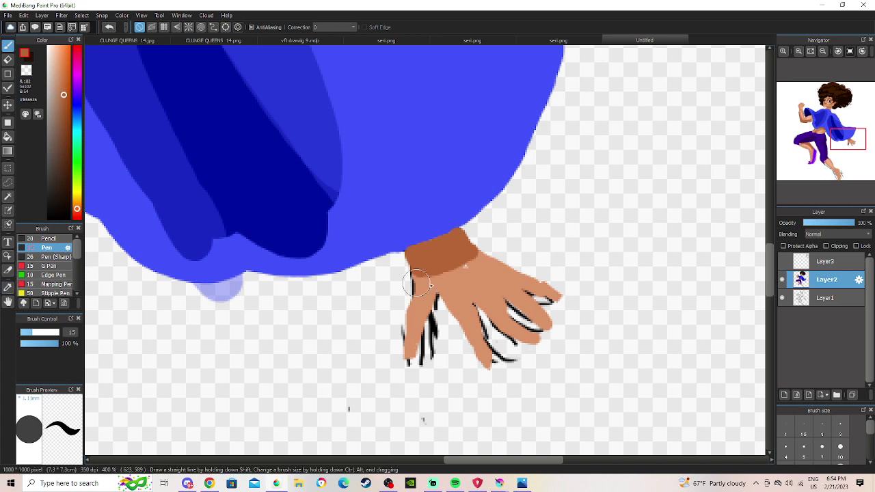
Sample skin tone #DA9369 from the outstretched hand and set the pen size to 10.4.
left_click(8, 287)
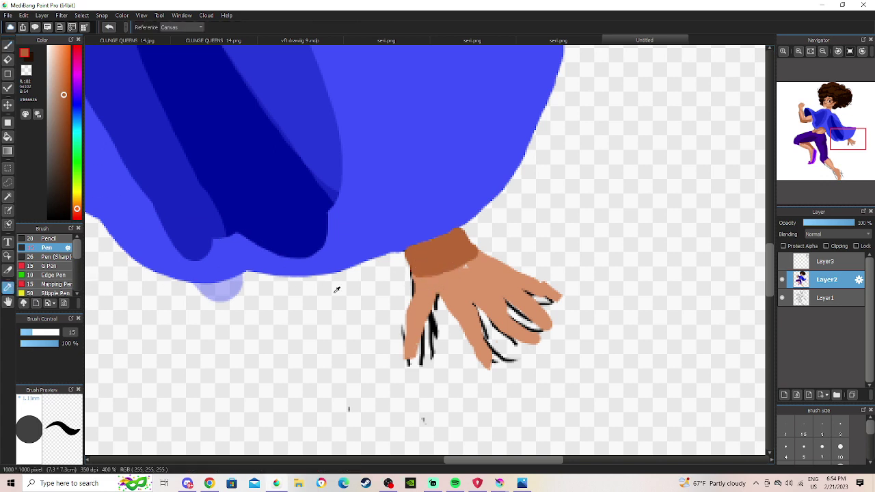
left_click(459, 266)
key("b")
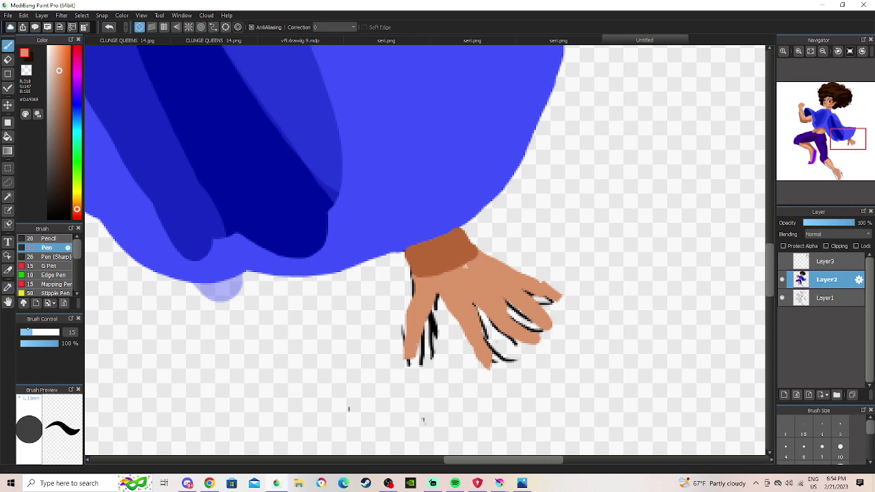
left_click(29, 333)
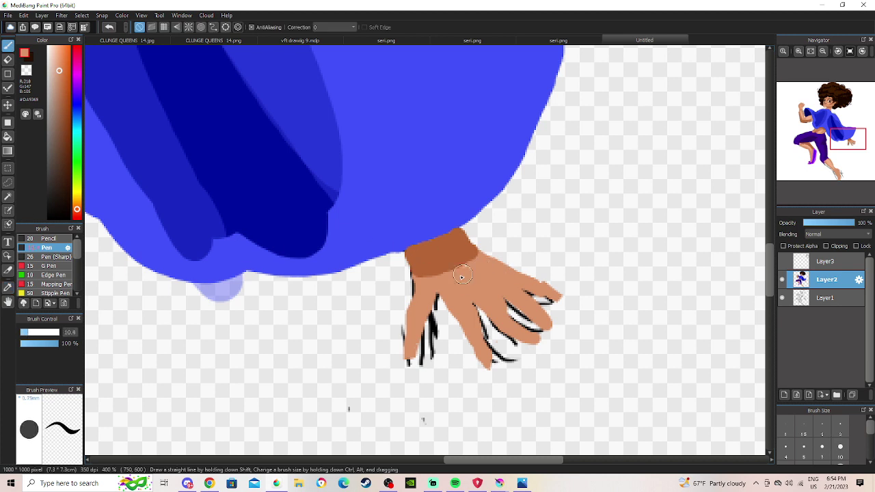
Erase the pale blue smudge below the cape's hem at eraser size 6.5.
left_click(7, 58)
mouse_move(220, 294)
left_mouse_down()
mouse_move(196, 289)
mouse_move(246, 285)
mouse_move(227, 287)
left_mouse_up()
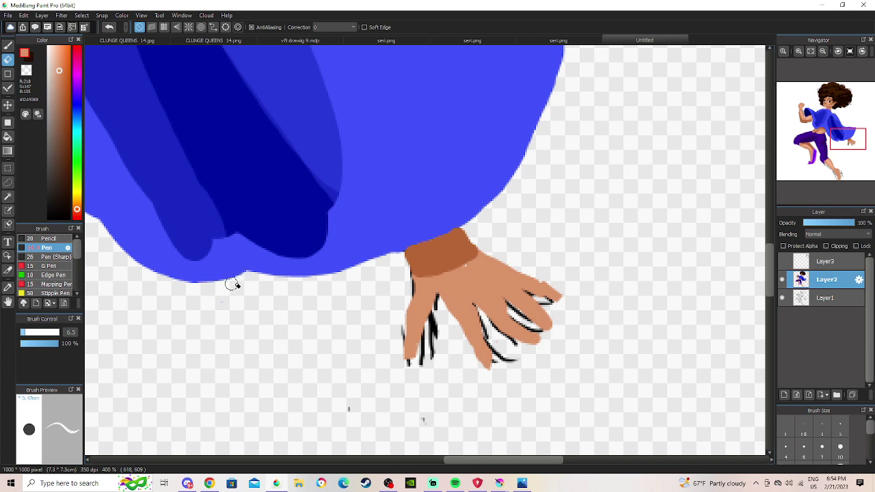
left_click(822, 52)
left_click(822, 51)
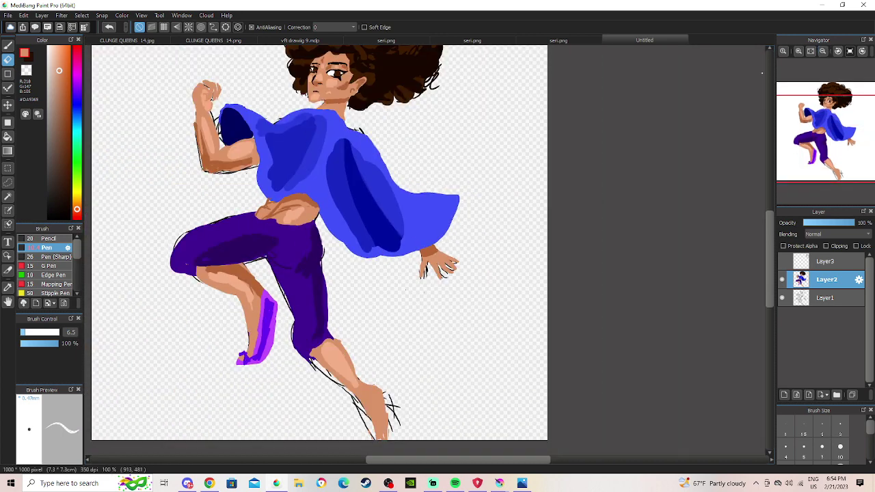
Activate Layer1 and erase the sketch lines between the bent forearm and the cape's navy opening.
left_click_drag(800, 135, 807, 124)
left_click(799, 52)
left_click(798, 51)
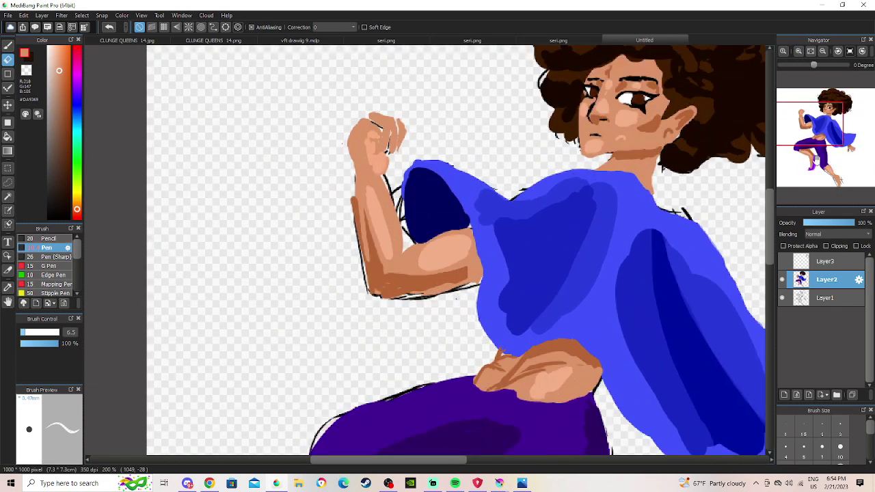
left_click(803, 298)
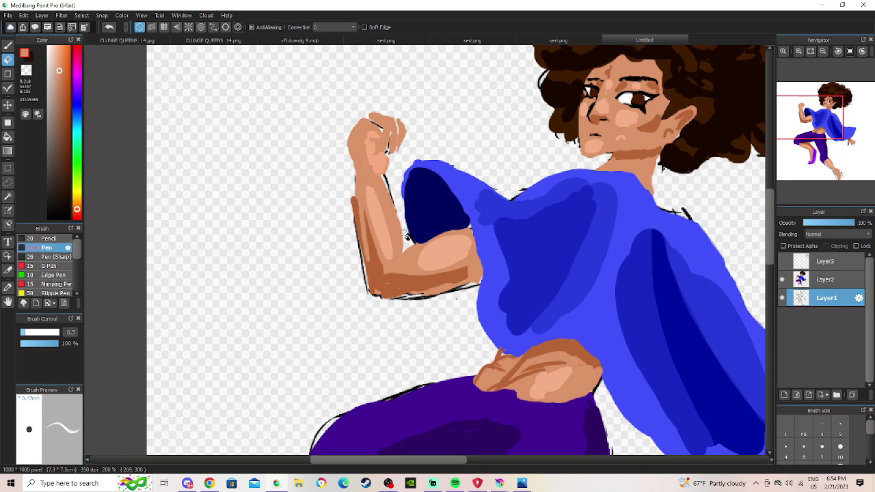
Examine the hair, face and rear shoulder up close for leftover sketch lines.
left_click(822, 52)
mouse_move(828, 136)
left_mouse_down()
mouse_move(837, 134)
mouse_move(832, 140)
left_mouse_up()
left_click(823, 52)
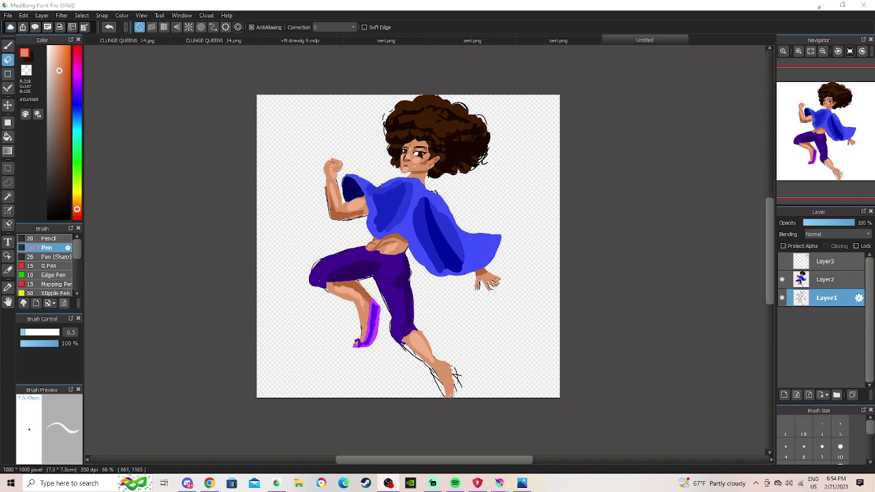
left_click(798, 51)
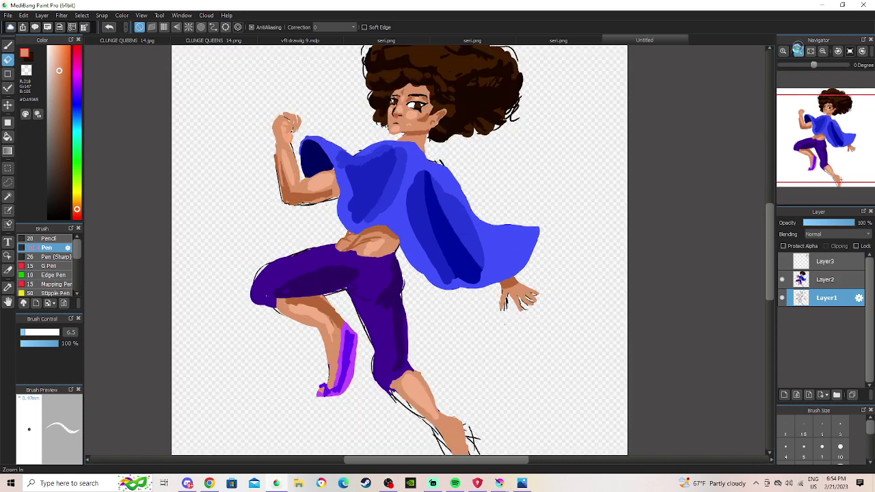
left_click(797, 50)
left_click_drag(827, 108, 838, 120)
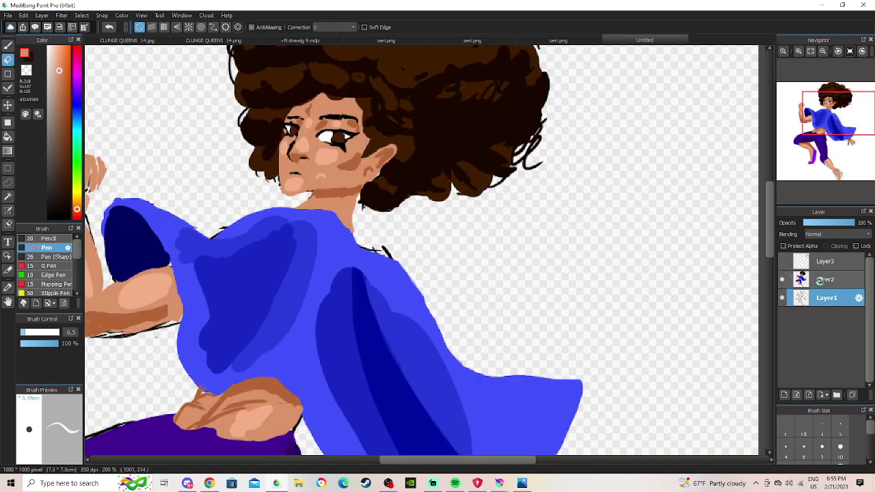
Erase stray edges around the bent forearm on Layer2 and leftover sketch lines along the cape's shoulders on Layer1.
left_click(824, 279)
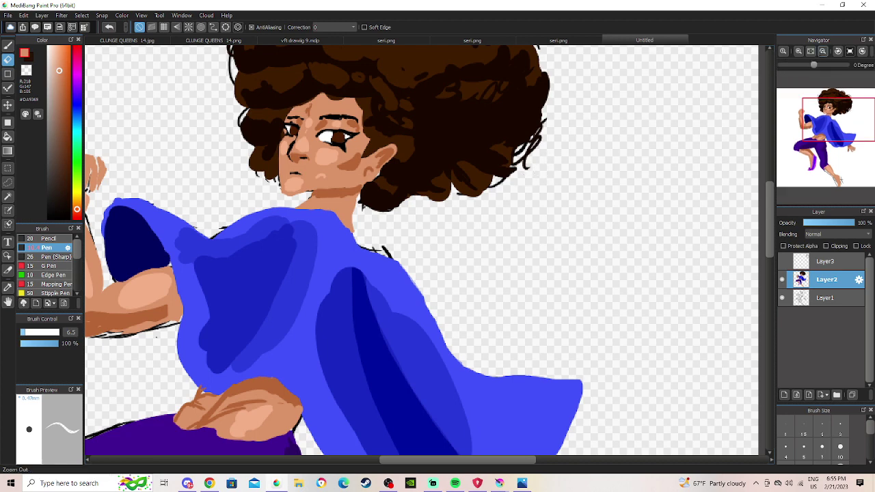
left_click(822, 52)
left_click(822, 51)
left_click(823, 51)
scroll(822, 119, "up", 1)
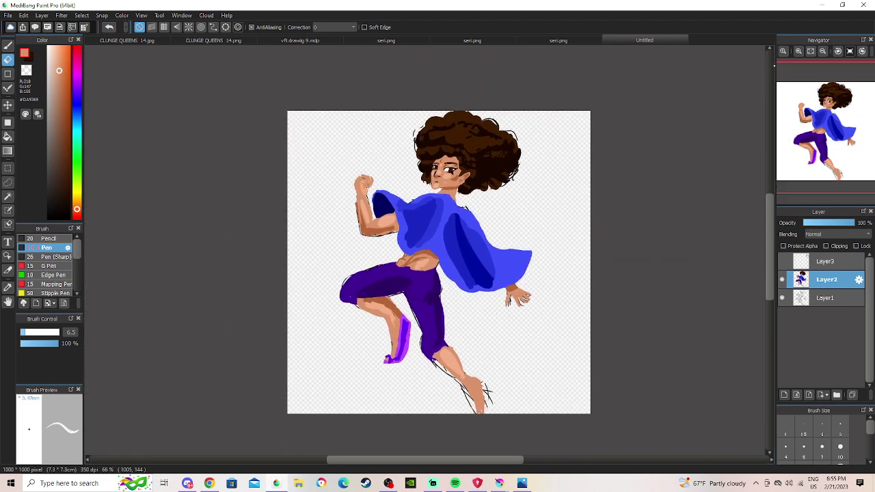
left_click(798, 52)
left_click(798, 52)
left_click(797, 51)
left_click_drag(810, 122, 796, 141)
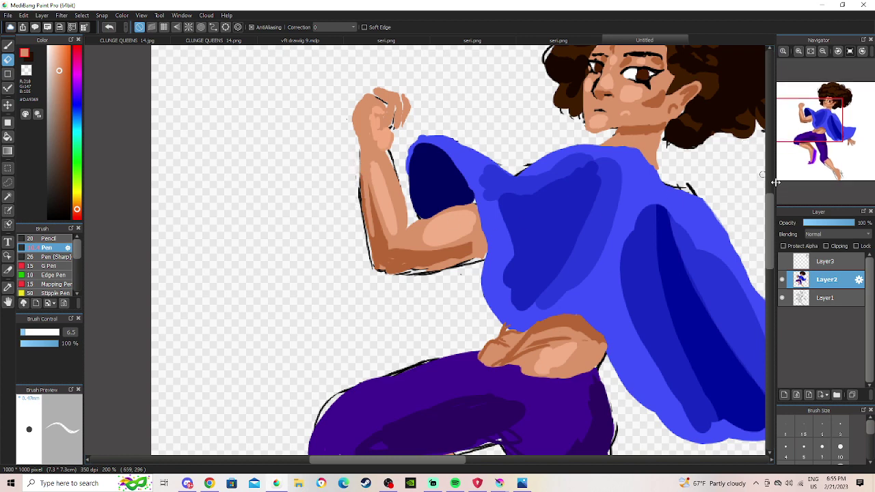
left_click(810, 293)
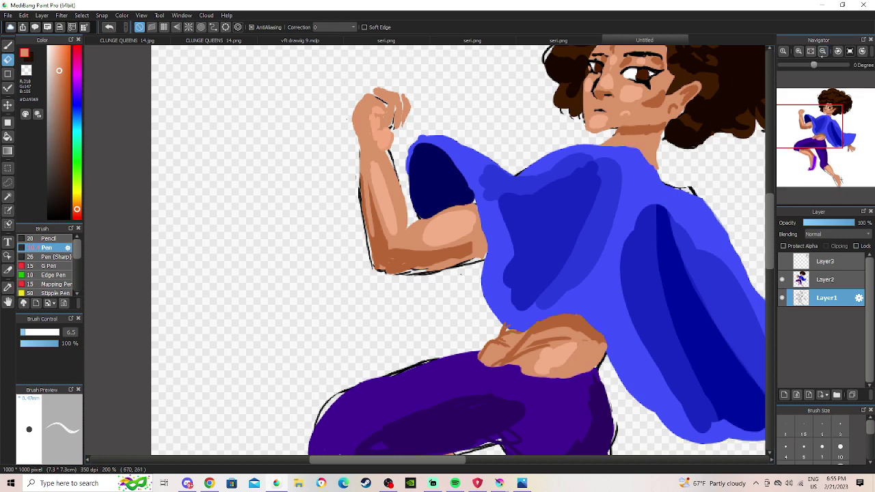
Extend the trousers' purple on Layer2 along the straight leg's inner edge and lower cuff, using the colour sampled from that leg.
scroll(801, 102, "down", 3)
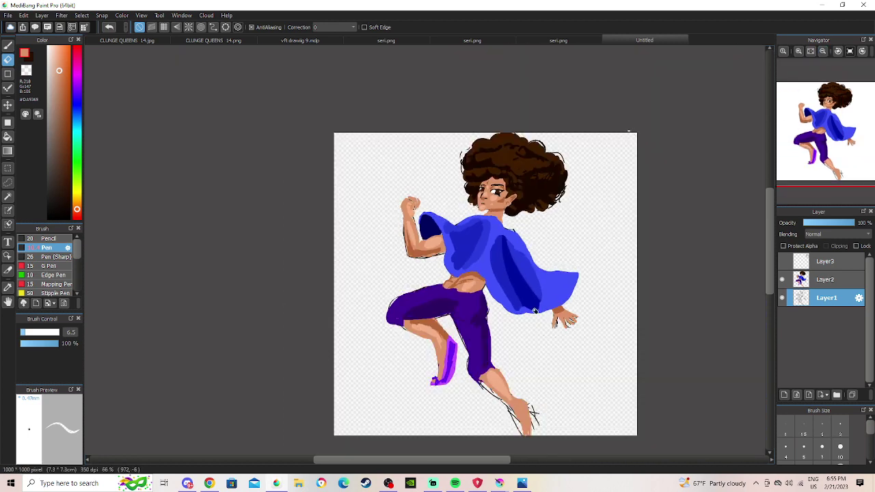
left_click_drag(813, 135, 824, 151)
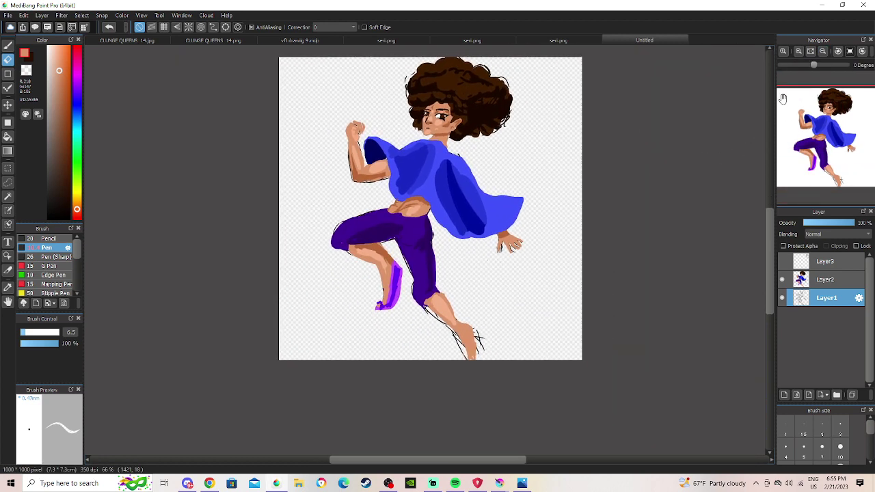
left_click(798, 51)
left_click(798, 52)
left_click(798, 51)
left_click_drag(821, 107, 816, 156)
left_click(782, 279)
left_click(782, 279)
left_click(812, 281)
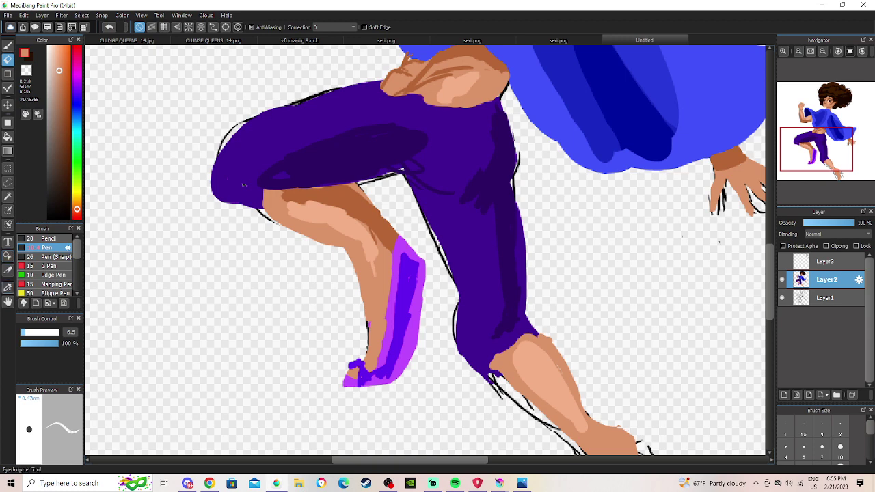
left_click(7, 288)
left_click(459, 238)
key("b")
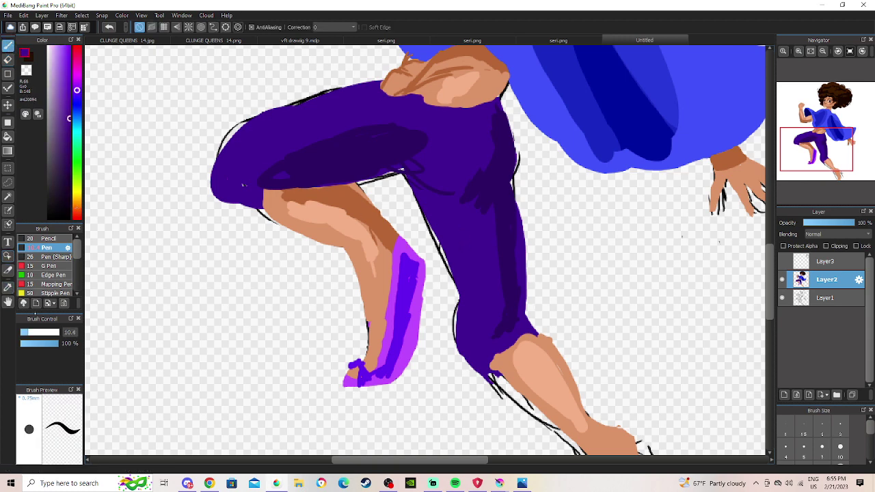
left_click_drag(435, 226, 458, 311)
mouse_move(493, 337)
left_mouse_down()
mouse_move(493, 368)
mouse_move(537, 331)
left_mouse_up()
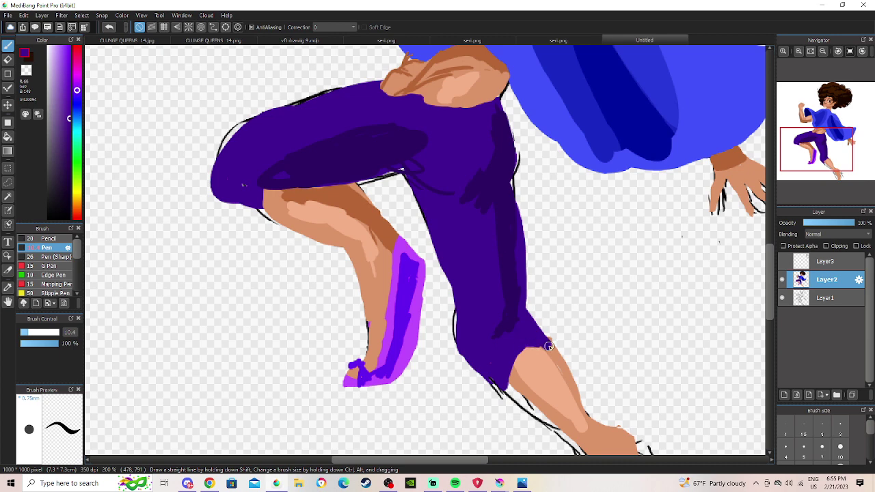
Erase the rear edge of the bent calf on Layer2 and repaint the trouser hem above it in purple.
key("e")
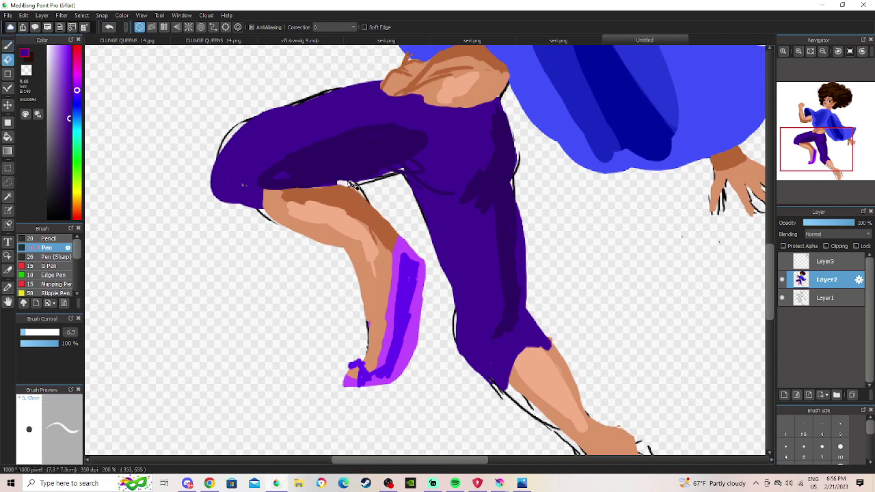
left_click_drag(369, 201, 392, 234)
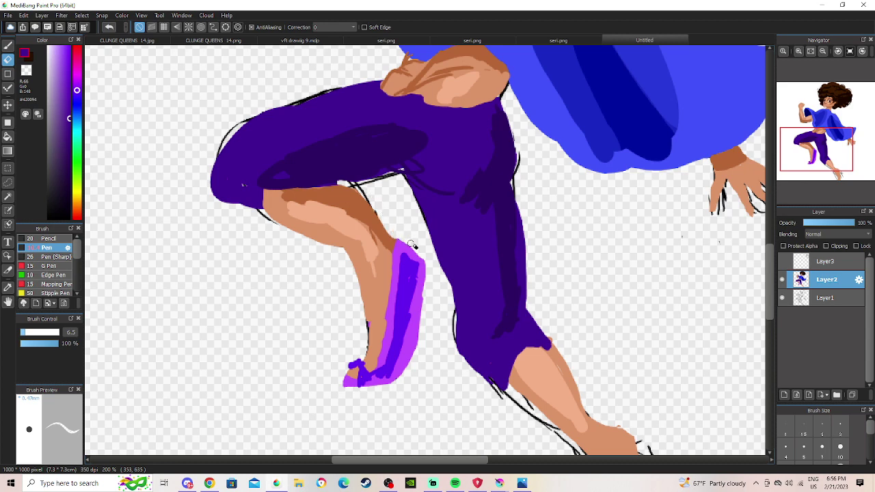
left_click(8, 44)
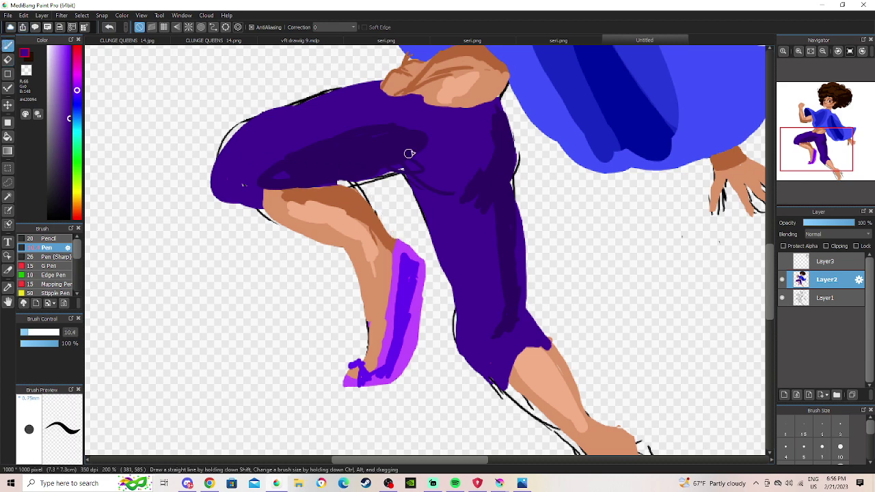
left_click_drag(365, 182, 338, 183)
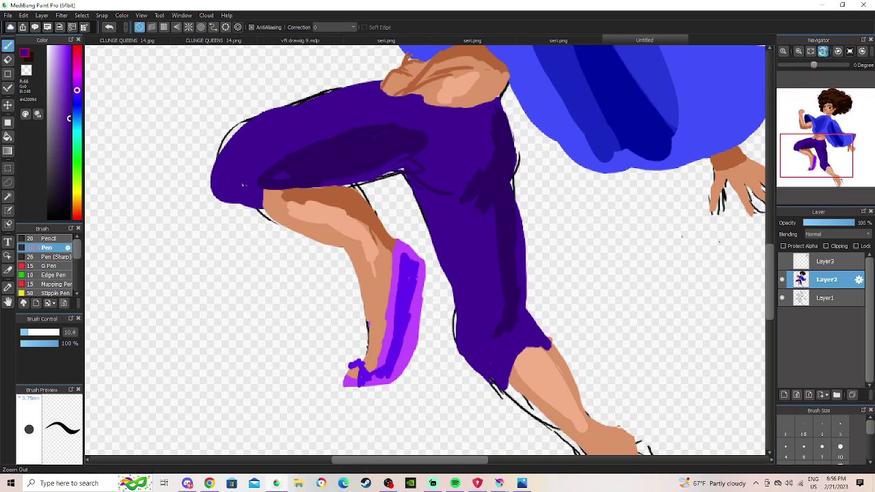
Draw small cyan stars (R64 G216 B255) on the cape's chest, middle and rear hem with the Pen at size 6.
left_click(823, 51)
left_click_drag(824, 109, 826, 133)
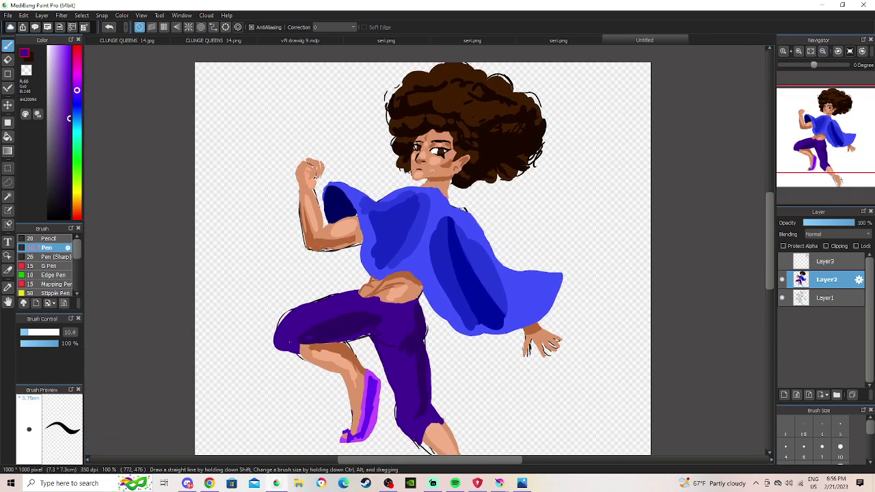
left_click(798, 52)
left_click(798, 52)
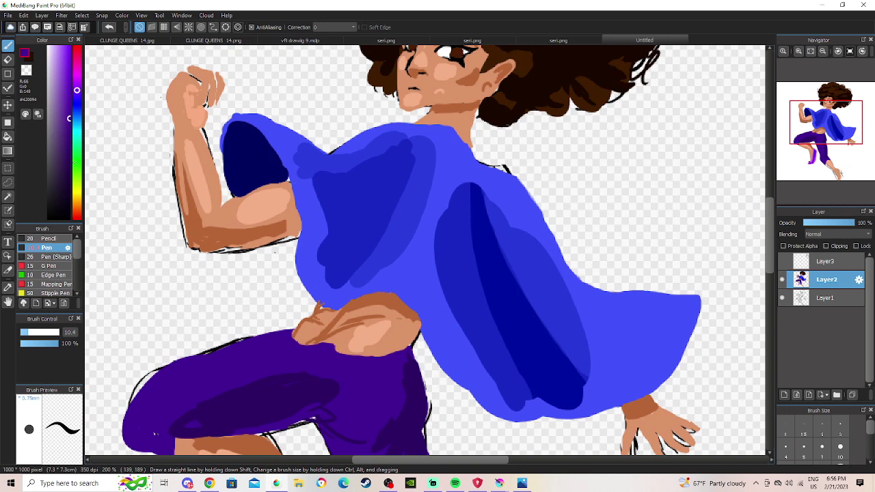
left_click(77, 127)
left_click_drag(77, 130, 76, 125)
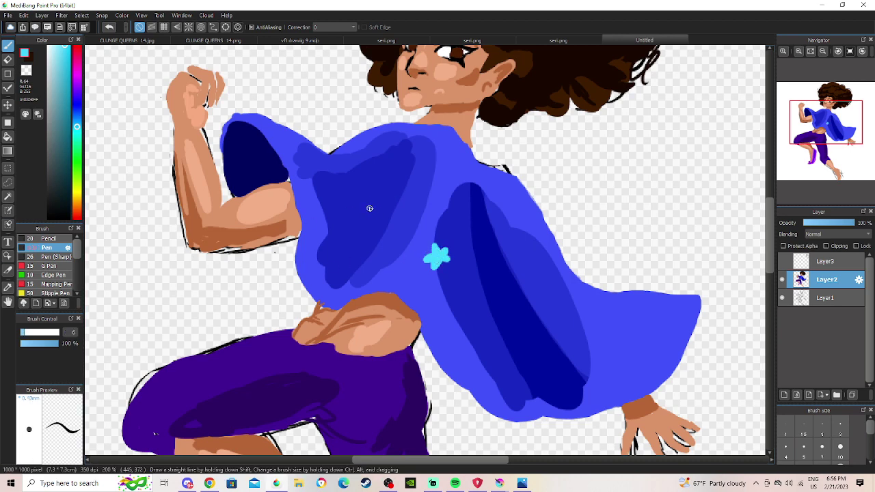
key("ctrl+z")
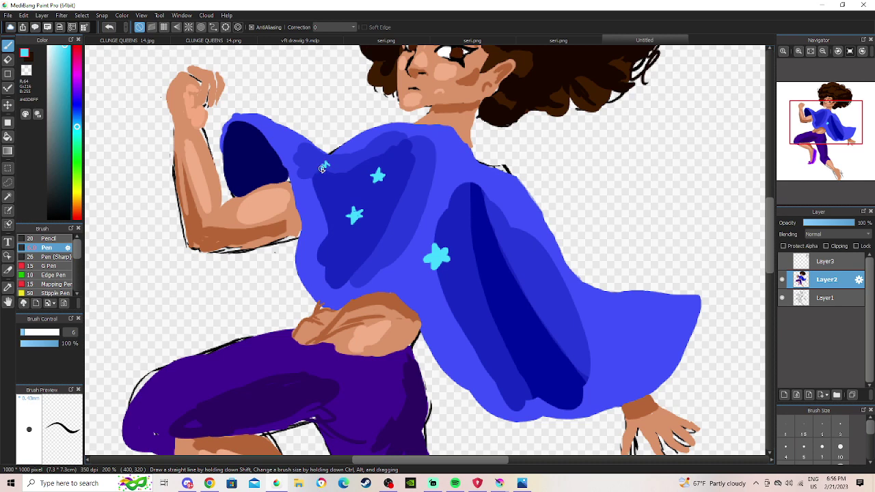
left_click(108, 26)
left_click(823, 51)
left_click(823, 51)
left_click(823, 51)
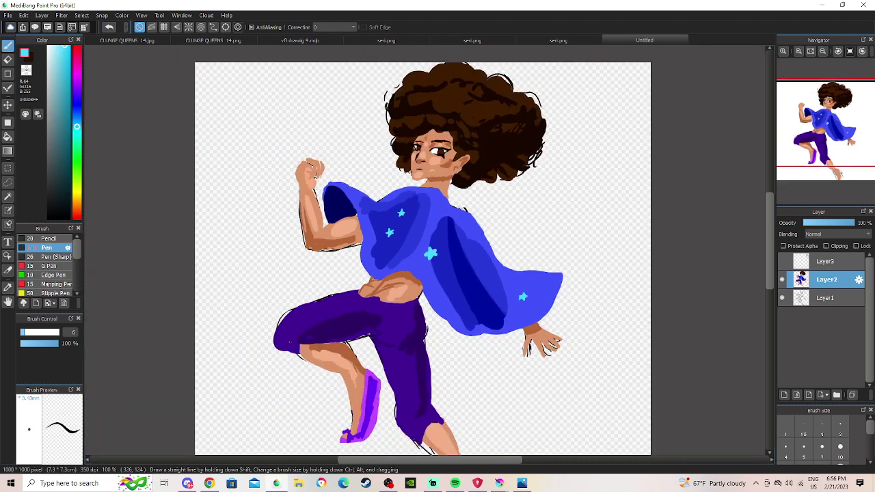
Draw a purple star (R142 G0 B247) on the cape just above the trailing wrist.
left_click(76, 83)
left_click_drag(77, 85, 71, 89)
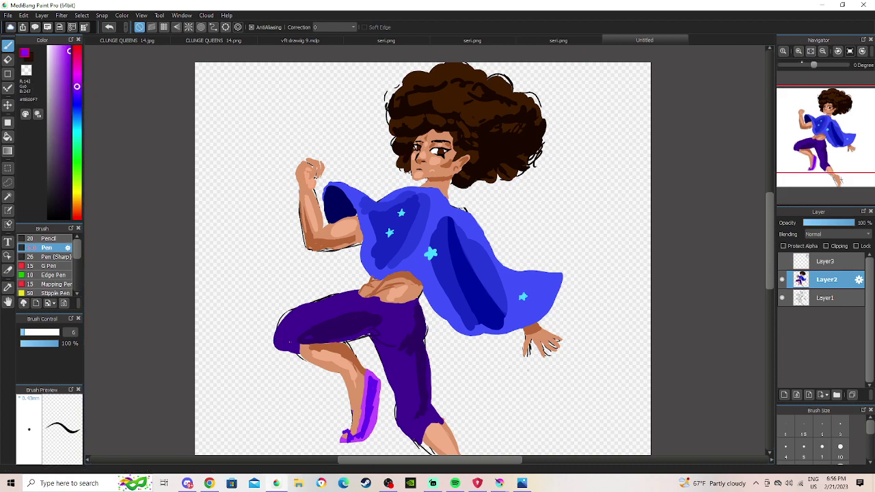
left_click(798, 51)
left_click(799, 52)
left_click(798, 51)
left_click_drag(824, 108, 849, 140)
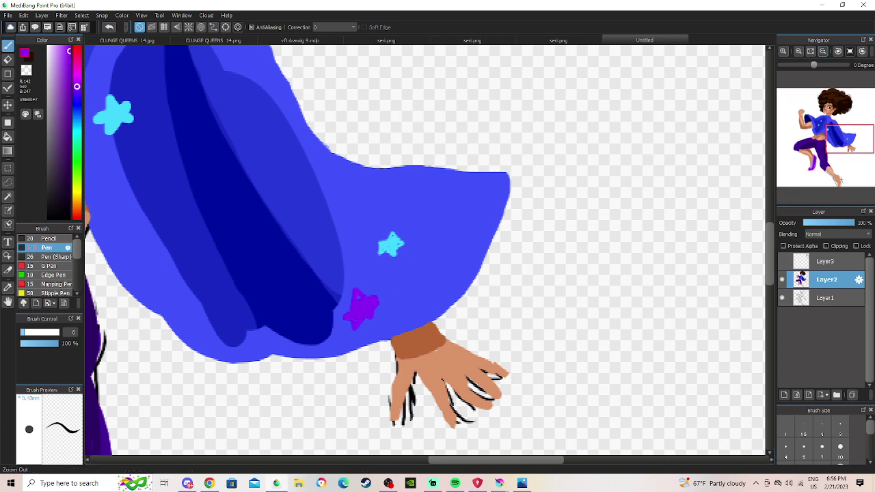
Try a second purple star on the dark fold in the middle of the cape.
scroll(807, 112, "down", 5)
left_click_drag(807, 110, 845, 130)
left_click(801, 74)
left_click(798, 52)
left_click(798, 52)
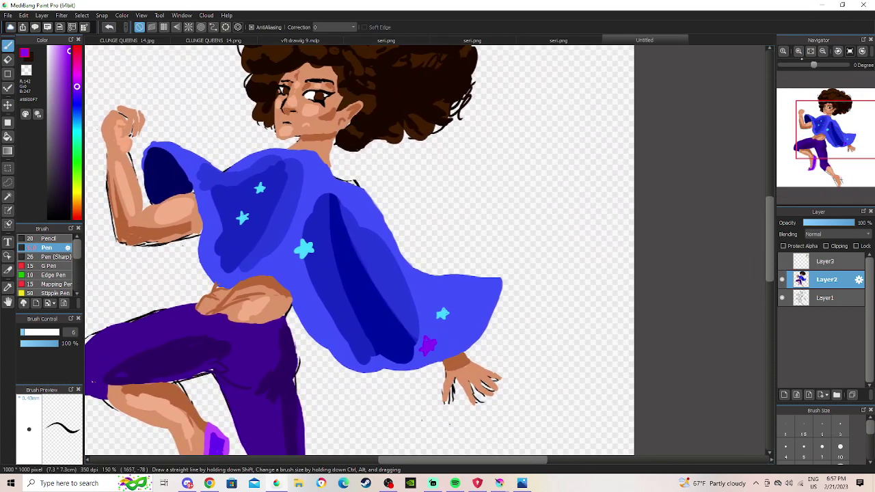
left_click(799, 53)
left_click_drag(803, 102, 825, 128)
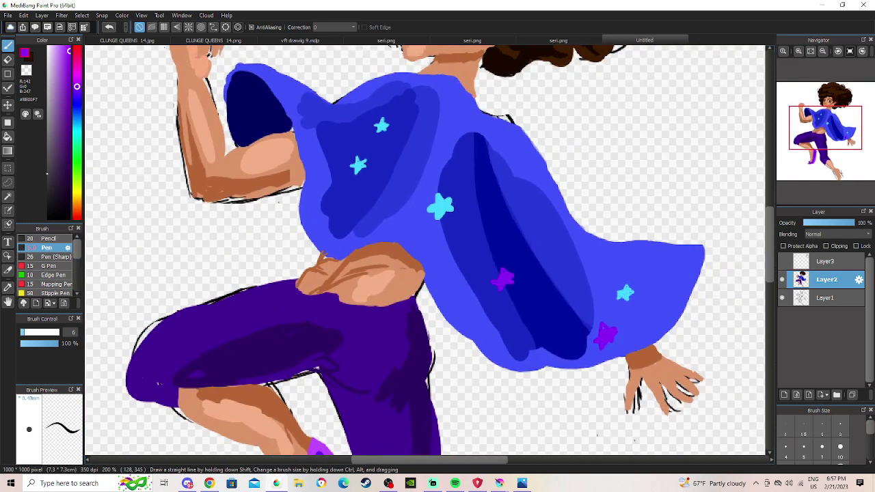
key("ctrl+z")
Draw a cyan star on the cape's lower front fold, using the colour sampled from the rear hem's star.
key("i")
left_click(625, 292)
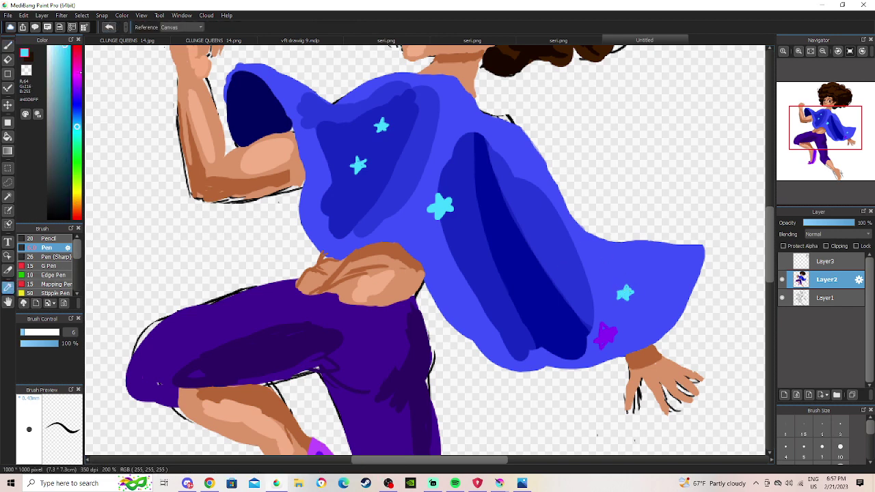
key("b")
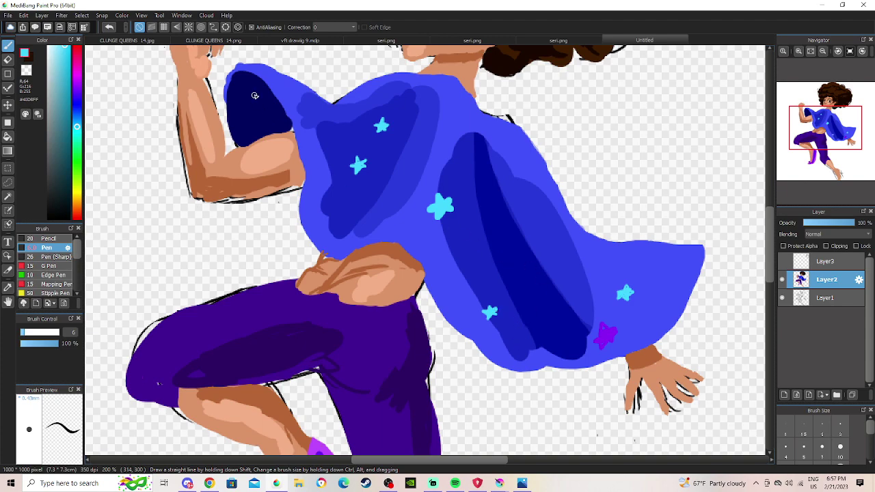
Add a new layer, move it beneath Layer1, and set the Pen size to 99.
left_click(822, 52)
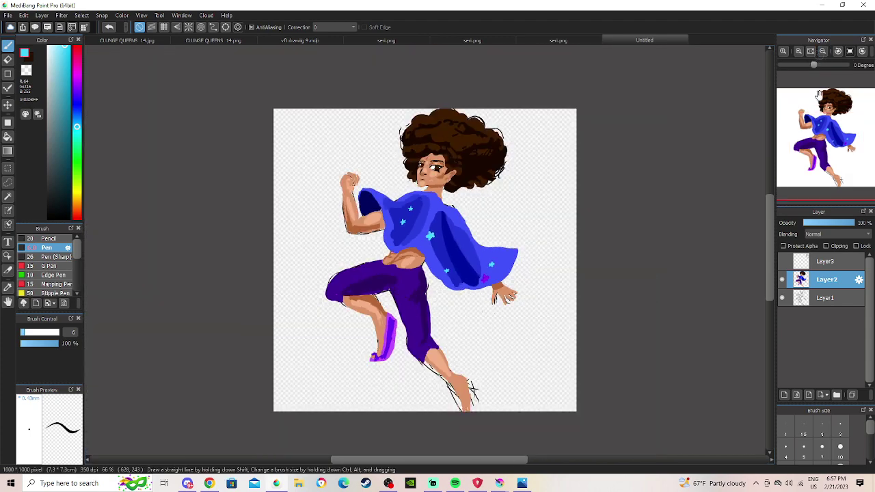
left_click_drag(811, 125, 822, 143)
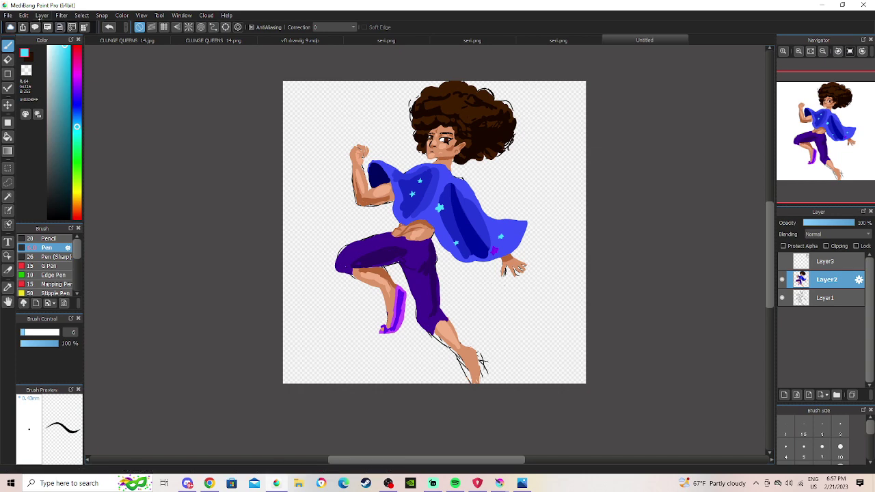
left_click(41, 15)
left_click(54, 28)
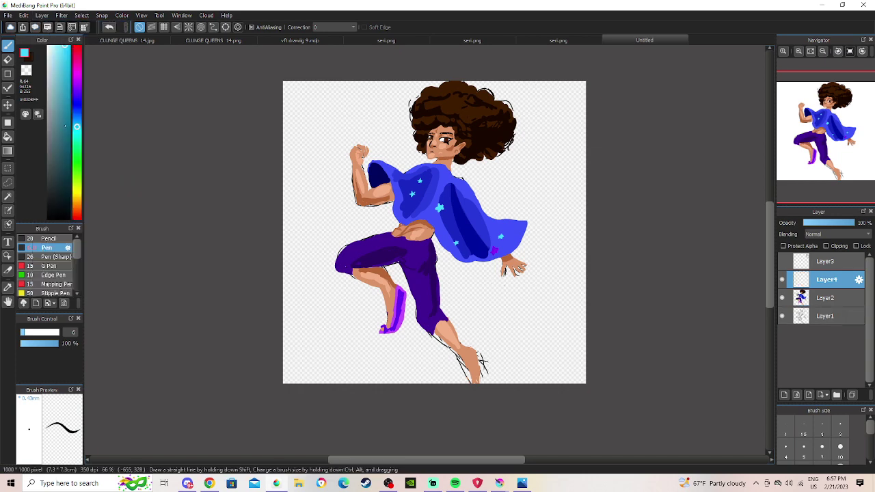
left_click_drag(54, 333, 59, 333)
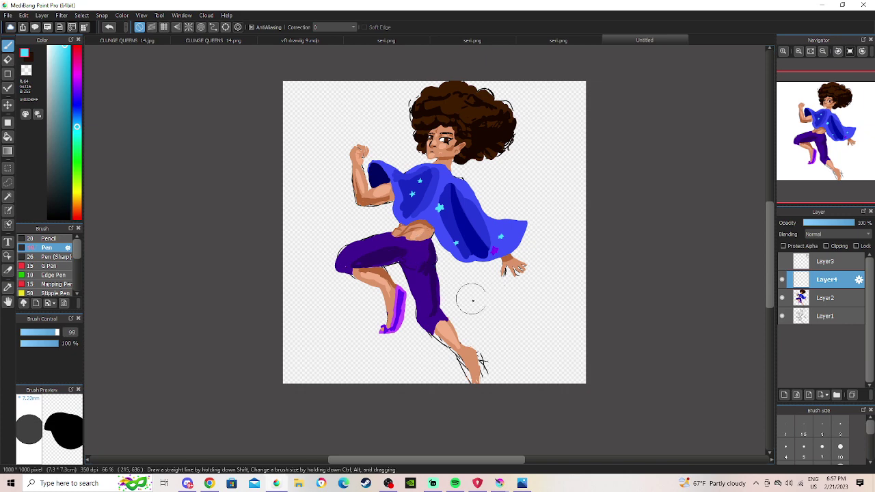
left_click_drag(804, 281, 804, 322)
Cover the whole background behind the figure with cyan on Layer4, filling the gaps around the figure.
mouse_move(372, 133)
left_mouse_down()
mouse_move(335, 135)
mouse_move(392, 110)
mouse_move(397, 140)
mouse_move(374, 154)
mouse_move(379, 126)
left_mouse_up()
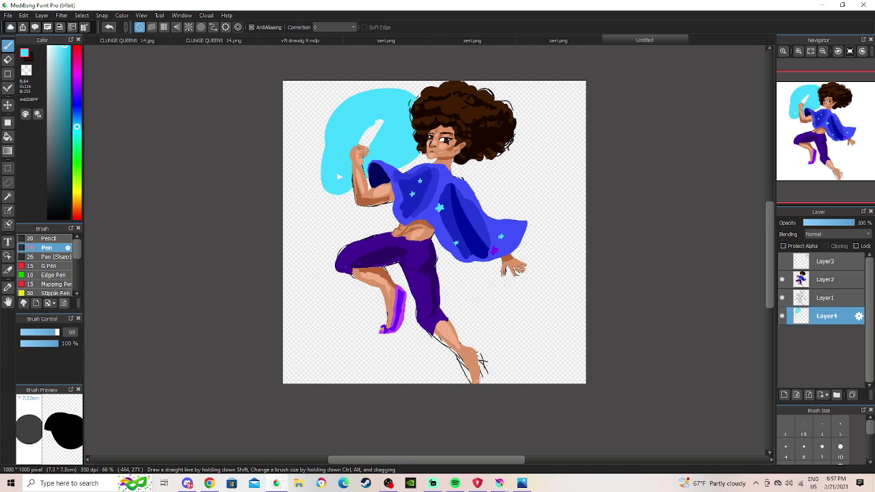
mouse_move(335, 153)
left_mouse_down()
mouse_move(326, 189)
mouse_move(412, 66)
mouse_move(389, 164)
mouse_move(375, 137)
mouse_move(377, 210)
mouse_move(451, 91)
mouse_move(504, 117)
mouse_move(376, 256)
mouse_move(340, 214)
mouse_move(374, 280)
mouse_move(356, 342)
mouse_move(347, 251)
mouse_move(342, 370)
mouse_move(311, 259)
left_mouse_up()
mouse_move(317, 179)
left_mouse_down()
mouse_move(346, 396)
mouse_move(310, 352)
mouse_move(296, 245)
mouse_move(342, 384)
mouse_move(327, 352)
mouse_move(319, 184)
mouse_move(328, 212)
mouse_move(292, 232)
mouse_move(331, 81)
mouse_move(318, 107)
mouse_move(306, 252)
mouse_move(287, 174)
left_mouse_up()
mouse_move(345, 83)
left_mouse_down()
mouse_move(316, 133)
mouse_move(361, 191)
mouse_move(484, 219)
mouse_move(506, 103)
mouse_move(589, 101)
mouse_move(567, 173)
mouse_move(491, 256)
mouse_move(413, 297)
mouse_move(457, 241)
mouse_move(504, 204)
mouse_move(537, 259)
mouse_move(462, 370)
mouse_move(409, 391)
mouse_move(420, 360)
mouse_move(447, 335)
mouse_move(541, 284)
mouse_move(568, 294)
mouse_move(445, 430)
mouse_move(500, 424)
mouse_move(523, 395)
mouse_move(483, 338)
mouse_move(263, 318)
mouse_move(288, 329)
mouse_move(300, 411)
mouse_move(298, 391)
mouse_move(599, 186)
left_mouse_up()
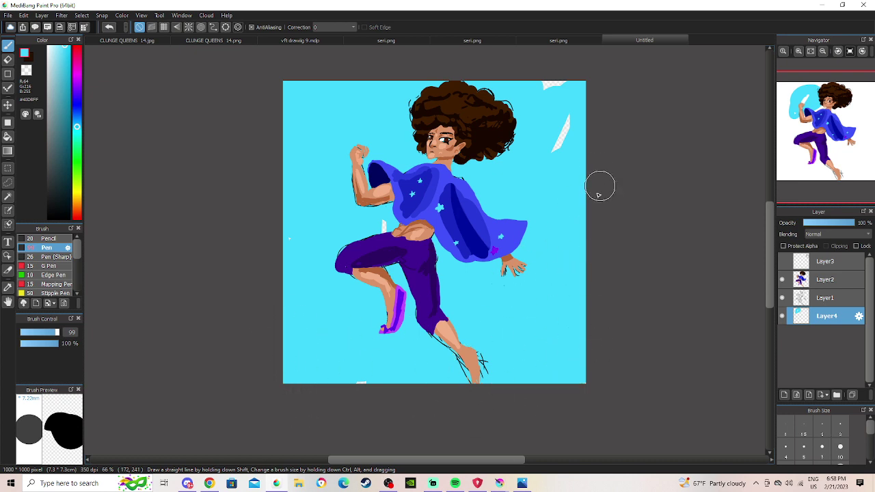
mouse_move(376, 233)
left_mouse_down()
mouse_move(553, 185)
mouse_move(535, 155)
left_mouse_up()
mouse_move(523, 114)
left_mouse_down()
mouse_move(548, 87)
mouse_move(541, 74)
mouse_move(573, 100)
left_mouse_up()
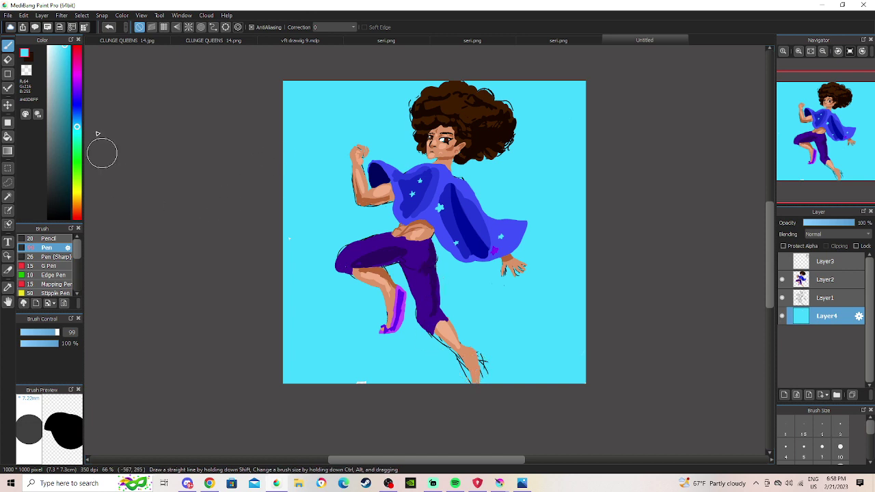
Add a layer above Layer4 and cover the whole background with dark blue (R0 G18 B153).
left_click(77, 109)
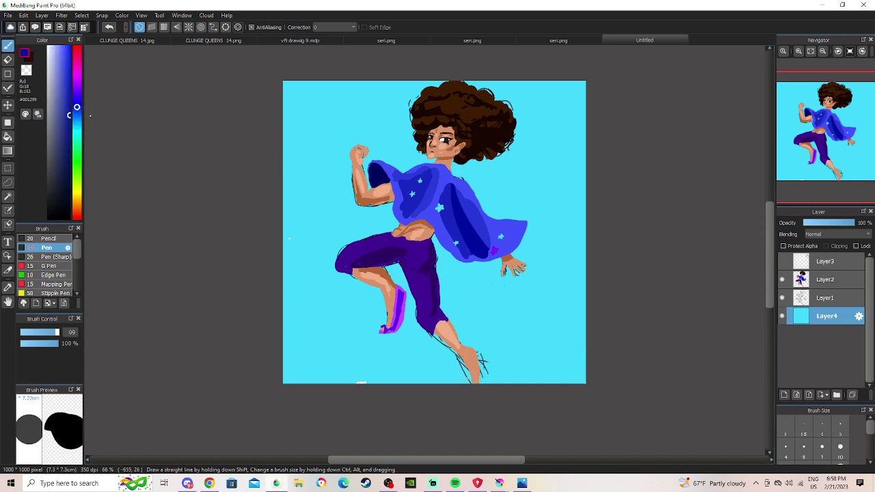
left_click(41, 16)
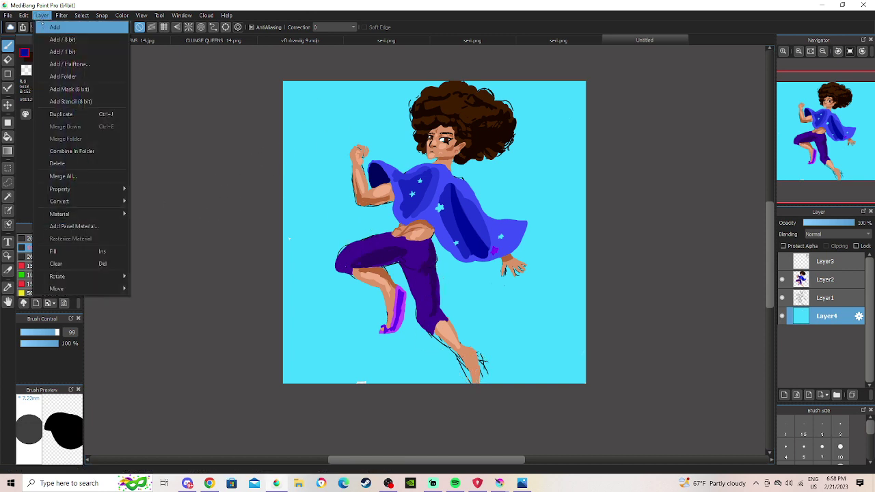
left_click(52, 27)
mouse_move(321, 130)
left_mouse_down()
mouse_move(348, 82)
mouse_move(347, 97)
mouse_move(402, 107)
mouse_move(300, 253)
left_mouse_up()
mouse_move(236, 263)
left_mouse_down()
mouse_move(254, 276)
mouse_move(328, 254)
mouse_move(545, 58)
mouse_move(470, 177)
mouse_move(297, 384)
mouse_move(294, 361)
mouse_move(527, 165)
mouse_move(373, 328)
mouse_move(259, 393)
mouse_move(531, 165)
mouse_move(321, 410)
mouse_move(442, 272)
mouse_move(597, 170)
mouse_move(500, 278)
mouse_move(379, 441)
mouse_move(618, 246)
mouse_move(608, 283)
mouse_move(611, 350)
mouse_move(572, 371)
mouse_move(414, 206)
mouse_move(290, 195)
mouse_move(262, 142)
mouse_move(273, 162)
mouse_move(553, 84)
mouse_move(601, 93)
mouse_move(587, 125)
mouse_move(571, 129)
mouse_move(580, 109)
left_mouse_up()
Compare the dark blue background with the cyan one by hiding and showing Layer5.
left_click(786, 329)
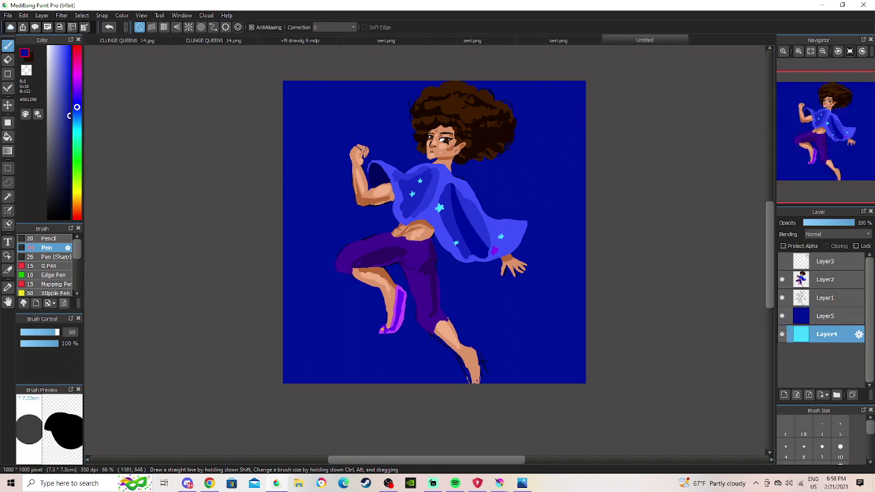
left_click(782, 316)
left_click(782, 317)
left_click(782, 316)
left_click(782, 317)
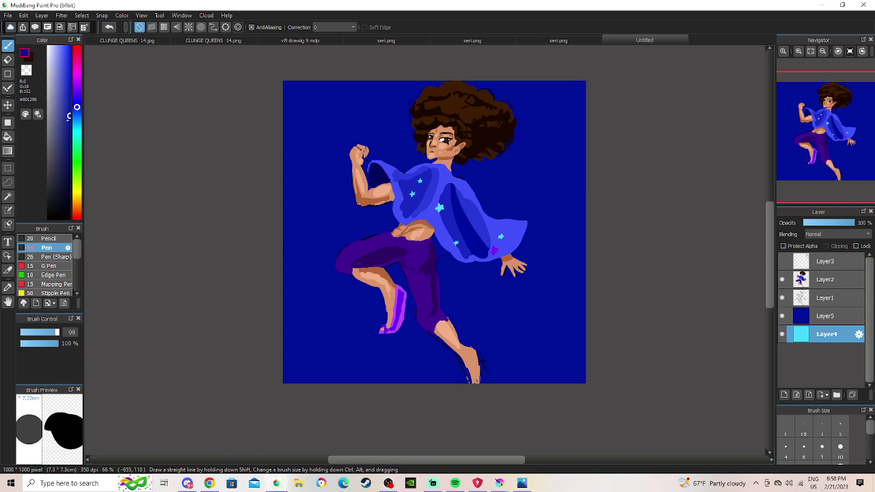
Brush purple (R124 G0 B228) over the background around the raised forearm on Layer5, using the Watercolor brush at size 53.
left_click_drag(77, 107, 77, 123)
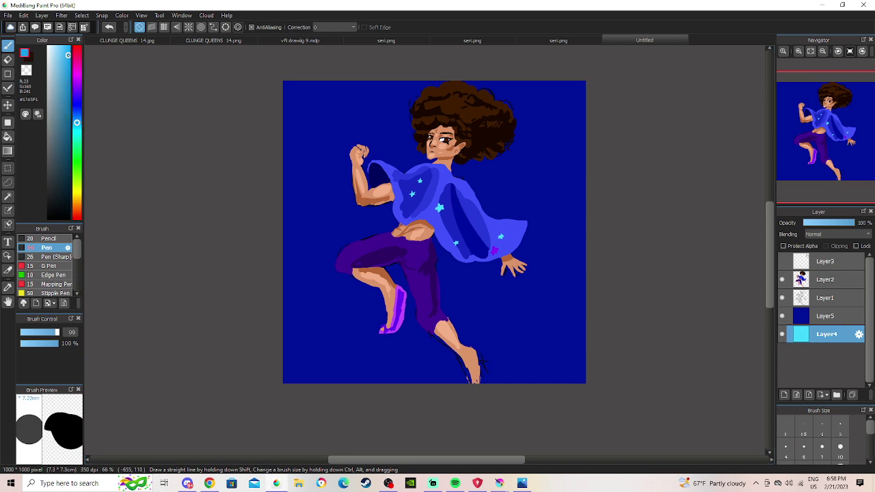
left_click(77, 80)
left_click(78, 87)
left_click(70, 65)
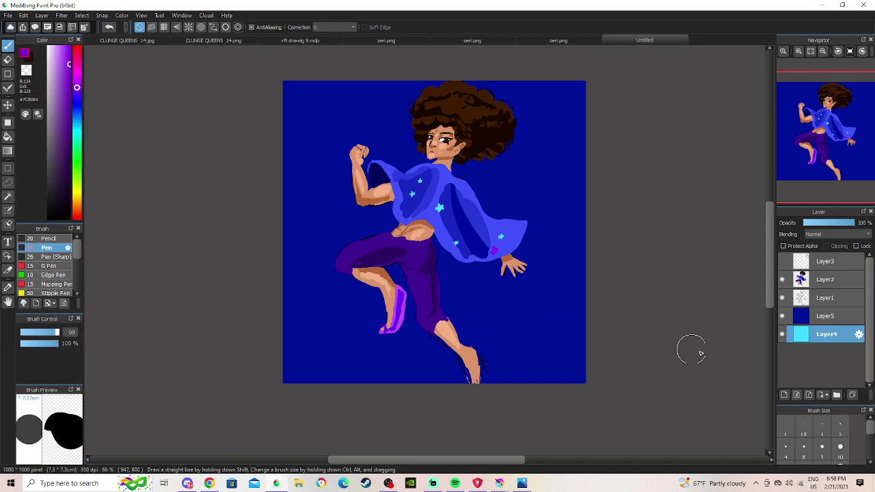
left_click(826, 315)
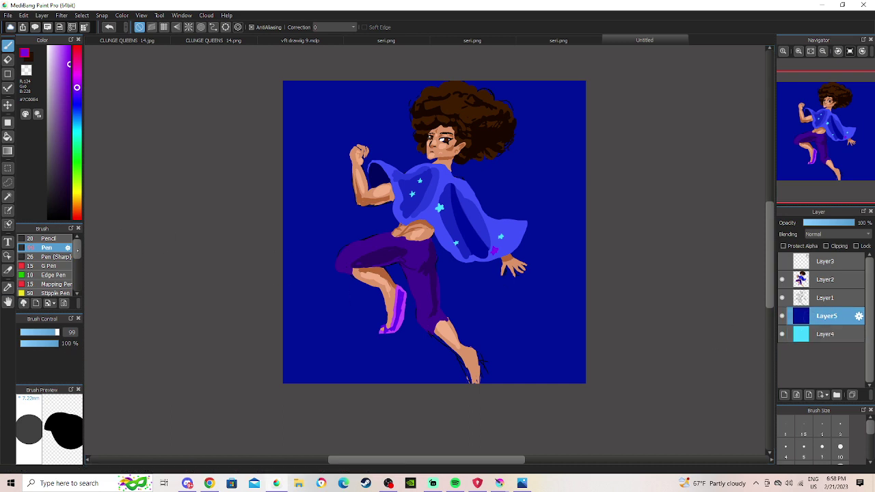
scroll(48, 267, "down", 2)
left_click(66, 275)
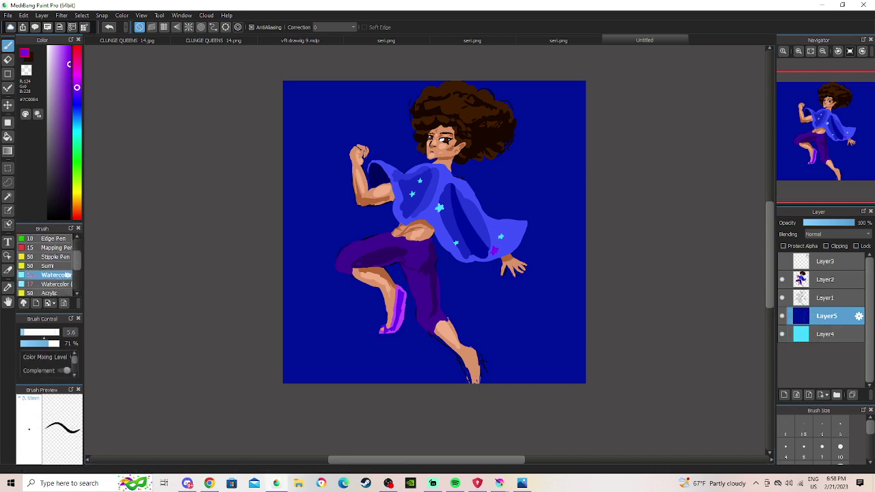
left_click_drag(52, 332, 50, 333)
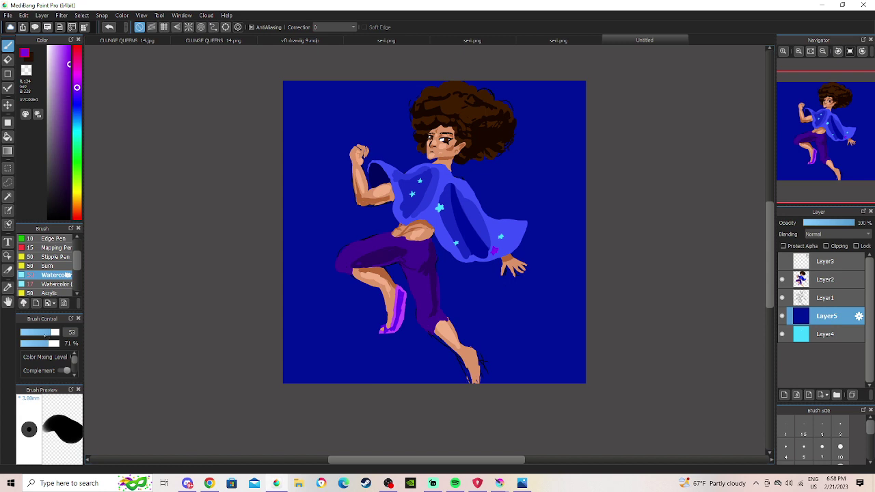
mouse_move(306, 182)
left_mouse_down()
mouse_move(370, 123)
mouse_move(391, 144)
mouse_move(337, 258)
mouse_move(380, 217)
mouse_move(354, 201)
mouse_move(536, 137)
mouse_move(567, 147)
mouse_move(362, 251)
mouse_move(395, 203)
mouse_move(423, 230)
mouse_move(529, 160)
mouse_move(418, 269)
mouse_move(528, 144)
mouse_move(469, 255)
mouse_move(496, 205)
mouse_move(524, 195)
mouse_move(463, 274)
mouse_move(552, 174)
mouse_move(491, 297)
mouse_move(562, 184)
mouse_move(537, 291)
mouse_move(604, 229)
mouse_move(574, 245)
mouse_move(587, 267)
mouse_move(535, 287)
left_mouse_up()
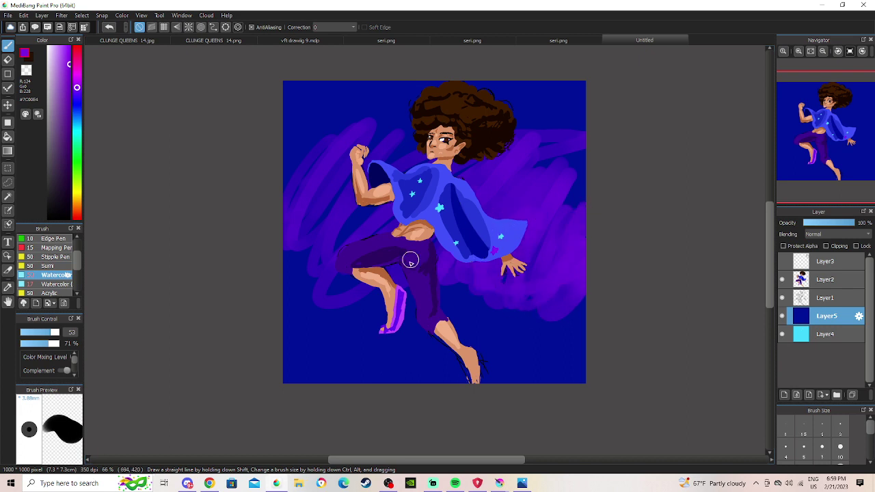
key("ctrl+z")
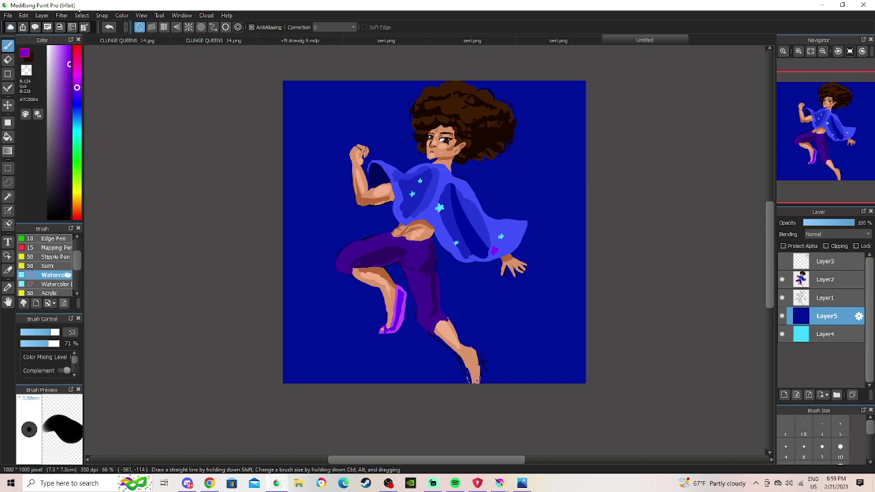
mouse_move(317, 270)
left_mouse_down()
mouse_move(332, 146)
mouse_move(334, 156)
mouse_move(369, 160)
mouse_move(430, 157)
left_mouse_up()
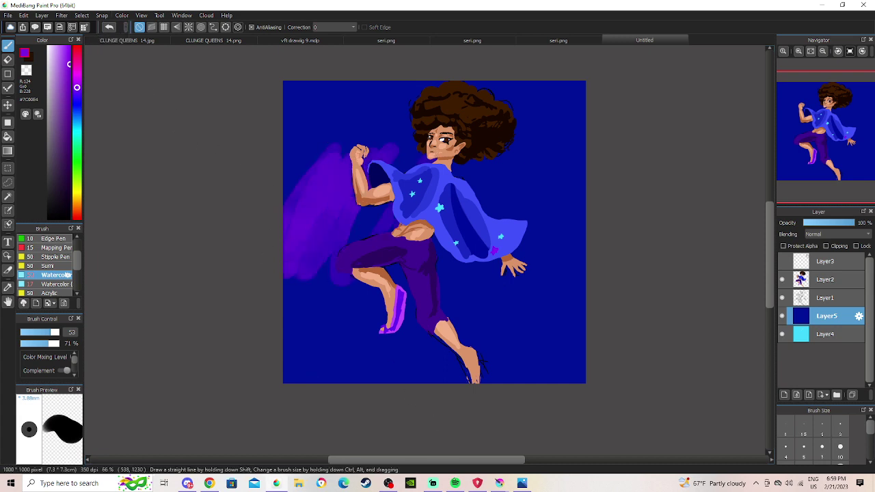
left_click(454, 483)
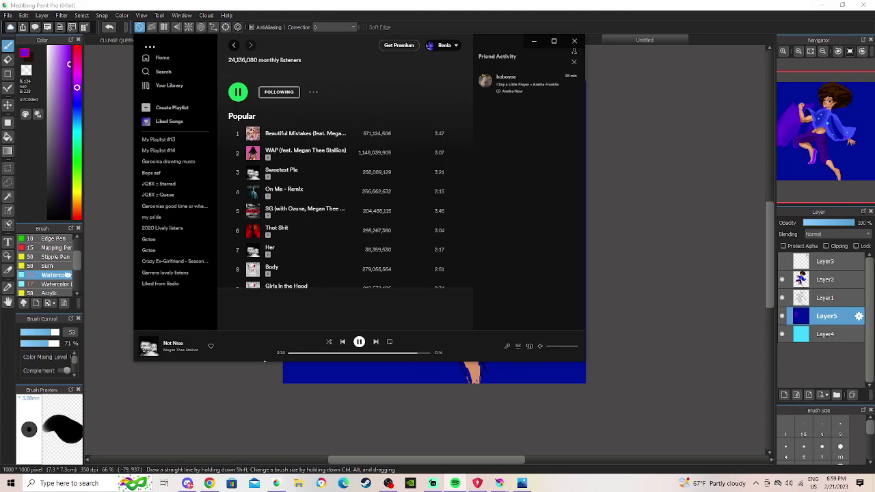
left_click(209, 483)
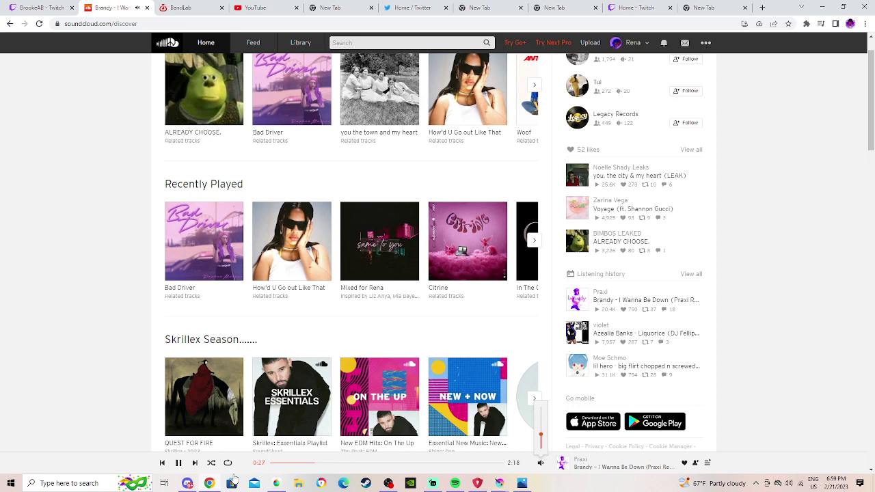
mouse_move(499, 483)
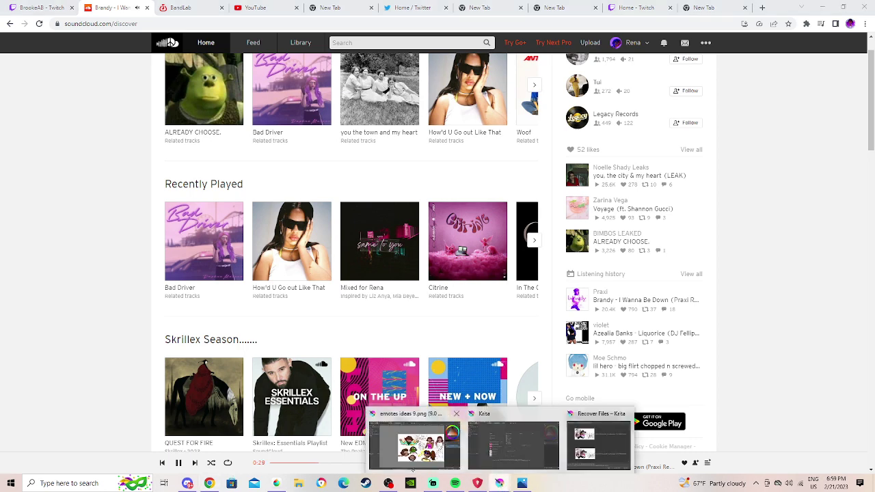
left_click(280, 481)
Try more purple Watercolor strokes behind the character, and undo all the purple strokes back to the plain dark blue background.
mouse_move(437, 198)
left_mouse_down()
mouse_move(488, 168)
mouse_move(499, 181)
mouse_move(541, 178)
mouse_move(507, 200)
mouse_move(476, 313)
mouse_move(519, 223)
mouse_move(541, 218)
mouse_move(555, 251)
mouse_move(521, 295)
mouse_move(553, 313)
mouse_move(579, 293)
left_mouse_up()
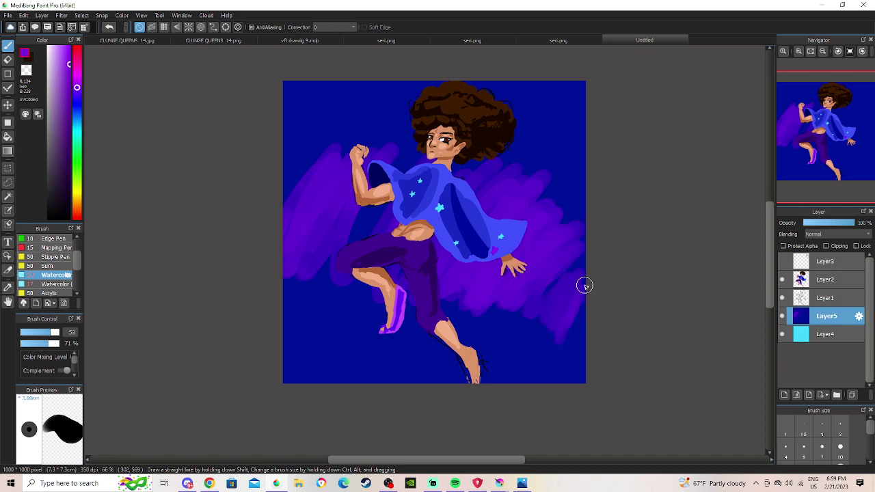
mouse_move(301, 158)
left_mouse_down()
mouse_move(302, 192)
mouse_move(297, 170)
left_mouse_up()
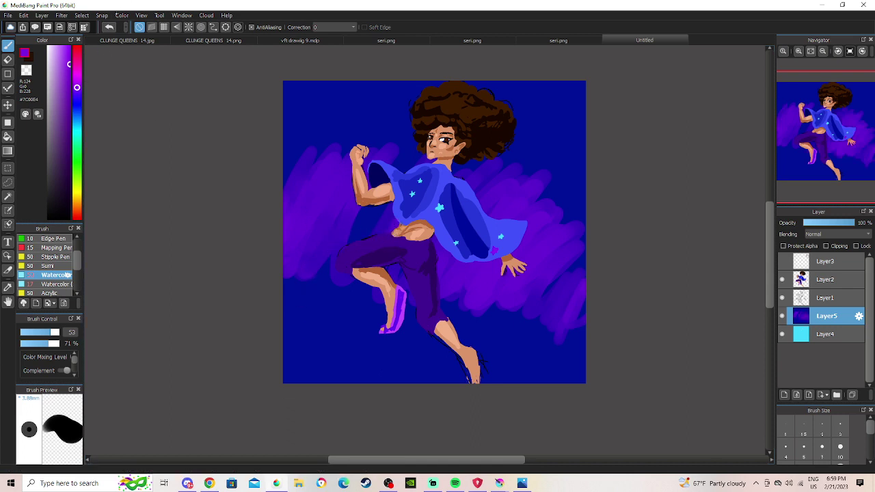
left_click(109, 27)
left_click(108, 27)
left_click(109, 27)
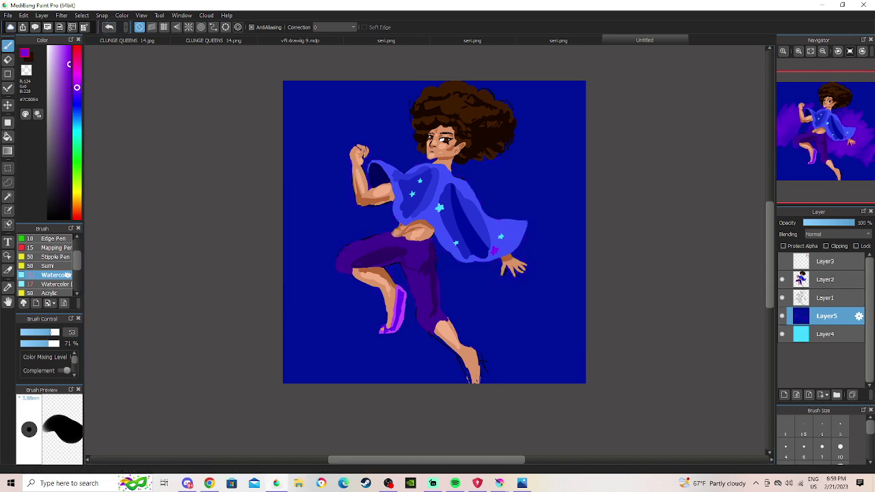
Paint a purple (#7C00E4) Watercolor band across the background on Layer5, with brighter purple (#AA00FE) strokes above and below it.
mouse_move(276, 209)
left_mouse_down()
mouse_move(266, 259)
mouse_move(313, 193)
mouse_move(340, 172)
mouse_move(302, 283)
mouse_move(314, 280)
mouse_move(373, 187)
mouse_move(421, 162)
mouse_move(431, 176)
mouse_move(455, 174)
mouse_move(472, 212)
mouse_move(492, 191)
mouse_move(495, 224)
mouse_move(464, 273)
left_mouse_up()
mouse_move(462, 309)
left_mouse_down()
mouse_move(484, 296)
mouse_move(501, 302)
mouse_move(520, 271)
mouse_move(518, 293)
mouse_move(549, 268)
mouse_move(542, 307)
mouse_move(549, 269)
mouse_move(570, 313)
left_mouse_up()
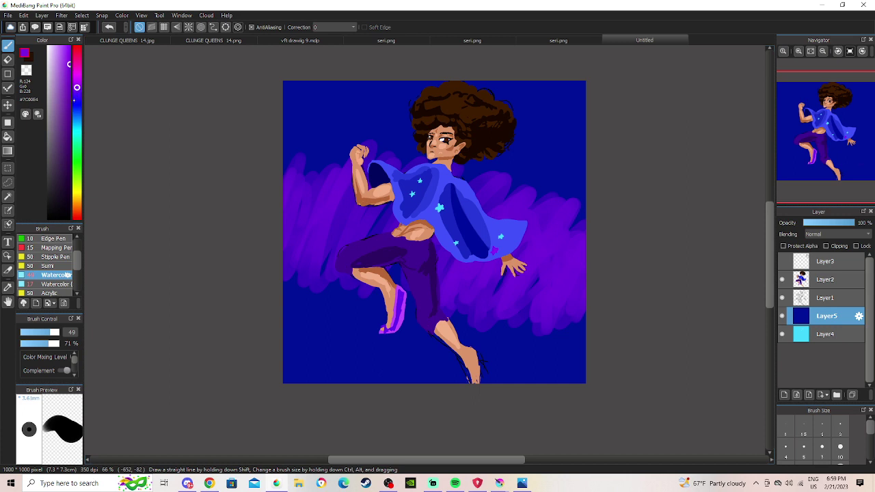
left_click(77, 87)
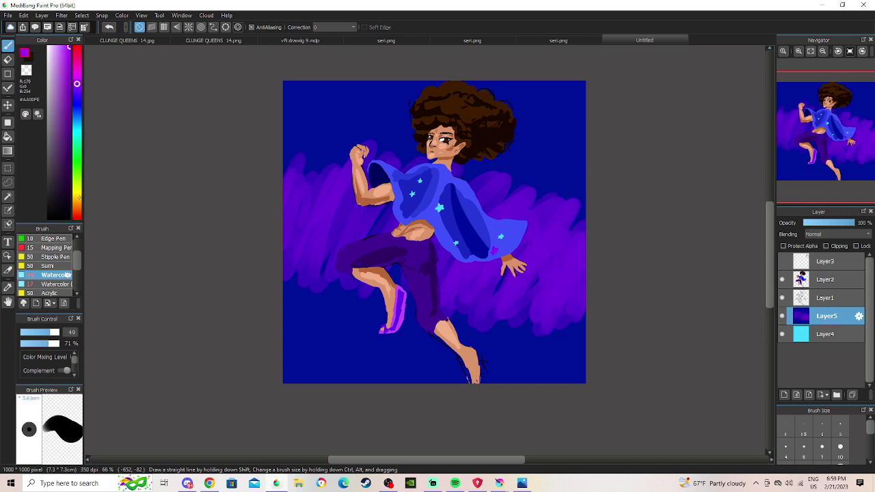
mouse_move(331, 232)
left_mouse_down()
mouse_move(349, 167)
mouse_move(328, 276)
mouse_move(299, 230)
mouse_move(292, 258)
left_mouse_up()
mouse_move(379, 138)
left_mouse_down()
mouse_move(465, 124)
mouse_move(533, 175)
mouse_move(509, 154)
left_mouse_up()
mouse_move(341, 280)
left_mouse_down()
mouse_move(285, 328)
mouse_move(325, 327)
mouse_move(397, 287)
mouse_move(383, 312)
mouse_move(390, 344)
left_mouse_up()
Paint a wavy cyan (#00F6FE) Watercolor band across the middle of the purple background, reaching both canvas edges.
left_click_drag(76, 86, 77, 131)
mouse_move(317, 195)
left_mouse_down()
mouse_move(325, 235)
mouse_move(336, 239)
mouse_move(365, 187)
mouse_move(349, 239)
mouse_move(318, 263)
mouse_move(391, 212)
mouse_move(343, 266)
mouse_move(418, 202)
mouse_move(366, 272)
mouse_move(448, 211)
mouse_move(396, 282)
mouse_move(503, 203)
mouse_move(425, 296)
mouse_move(510, 216)
mouse_move(466, 286)
mouse_move(452, 284)
mouse_move(513, 254)
mouse_move(542, 248)
mouse_move(517, 281)
mouse_move(579, 266)
left_mouse_up()
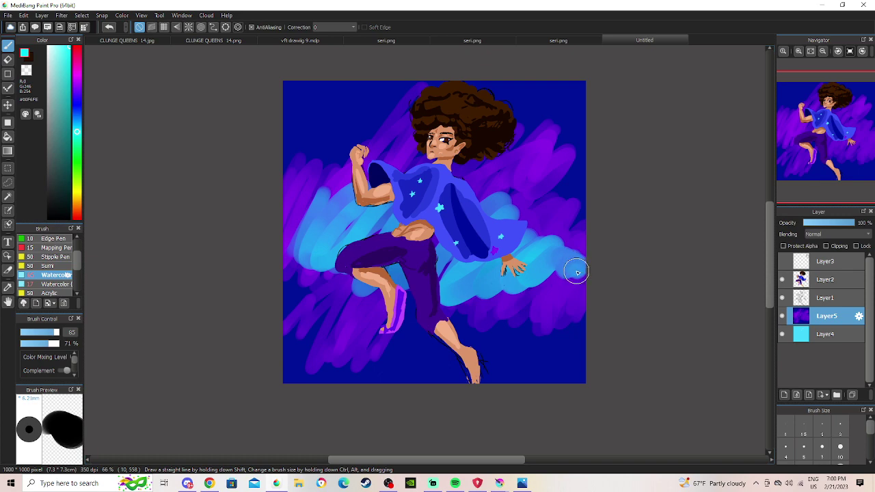
left_click_drag(292, 211, 290, 256)
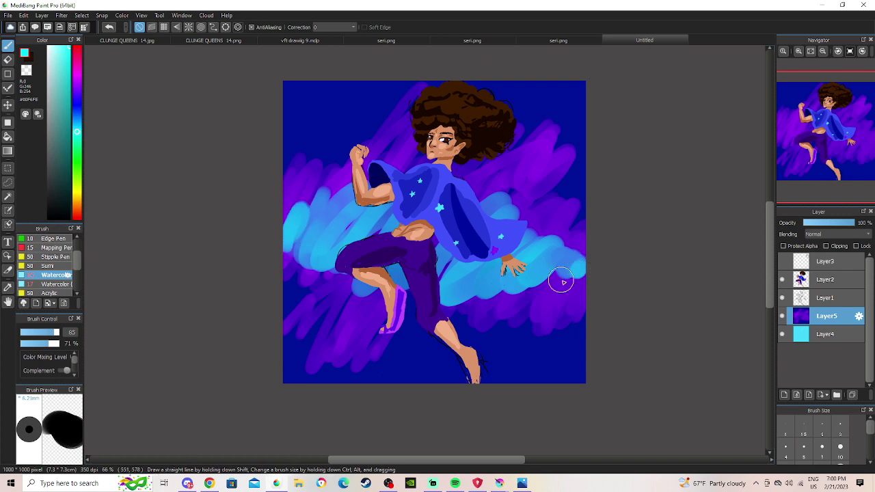
mouse_move(582, 267)
left_mouse_down()
mouse_move(603, 252)
mouse_move(585, 263)
left_mouse_up()
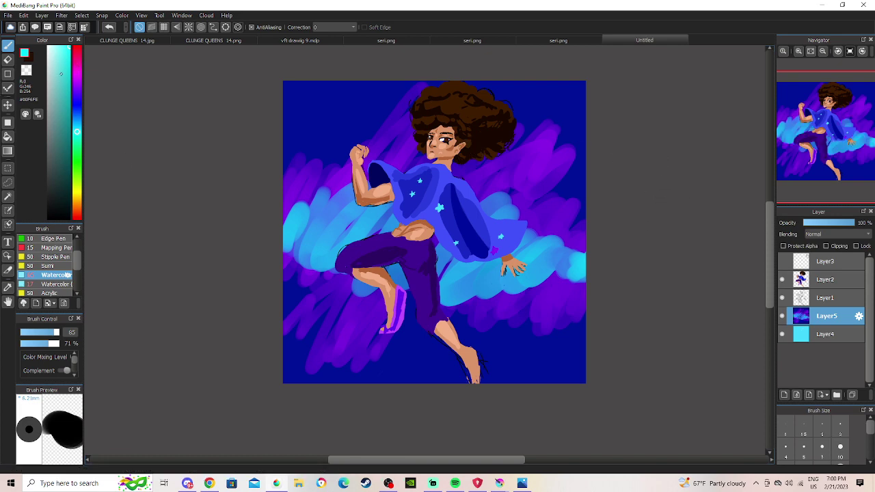
Try a pink (#FF3BE9) Watercolor stroke in the canvas's upper-left corner, undo it and add a new layer above Layer5.
left_click(78, 70)
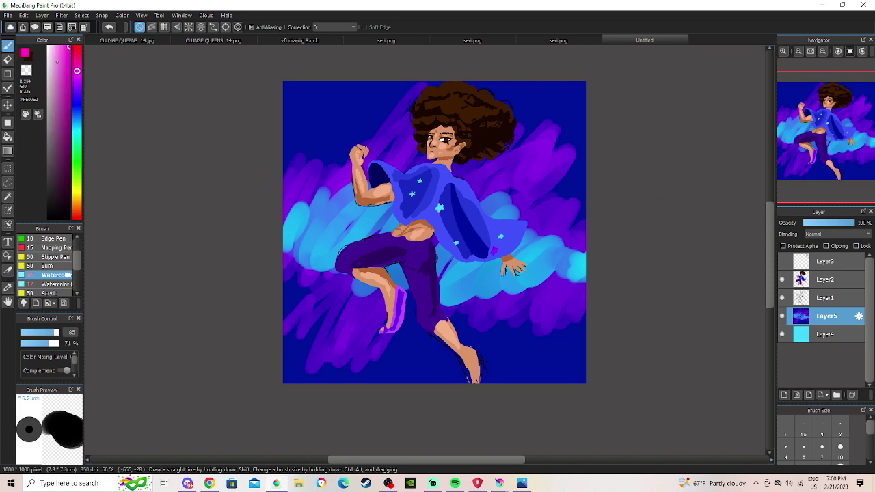
mouse_move(291, 133)
left_mouse_down()
mouse_move(339, 70)
mouse_move(277, 132)
mouse_move(298, 87)
left_mouse_up()
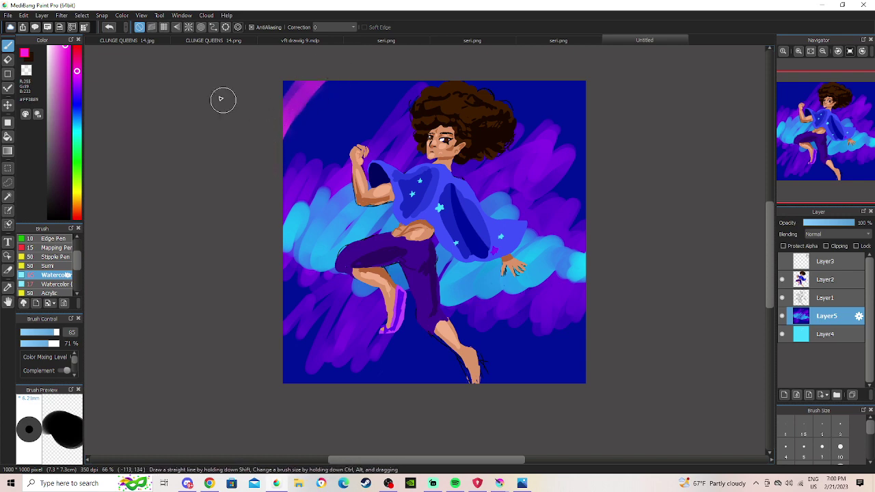
left_click(109, 27)
left_click(108, 17)
left_click(108, 15)
left_click(108, 27)
left_click(109, 26)
left_click(81, 15)
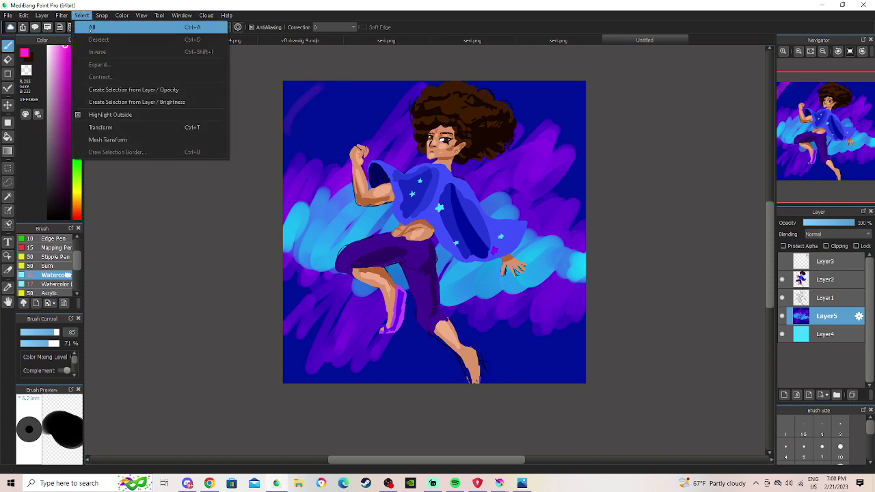
left_click(68, 34)
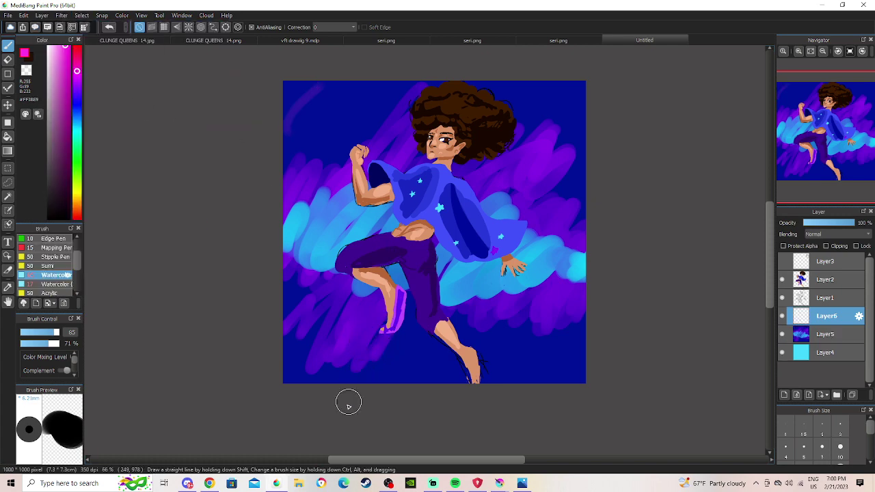
Look over the "vft drawig 9.mdp" drawing and return to the untitled character drawing.
left_click(388, 482)
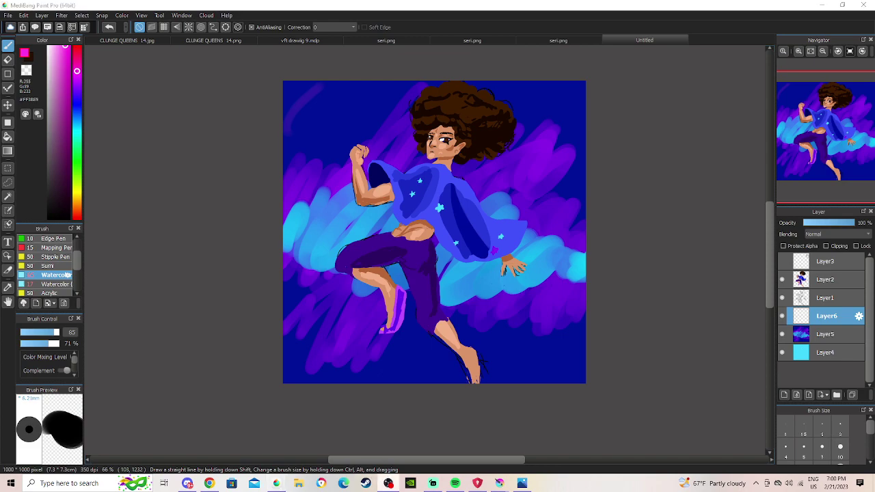
left_click(301, 40)
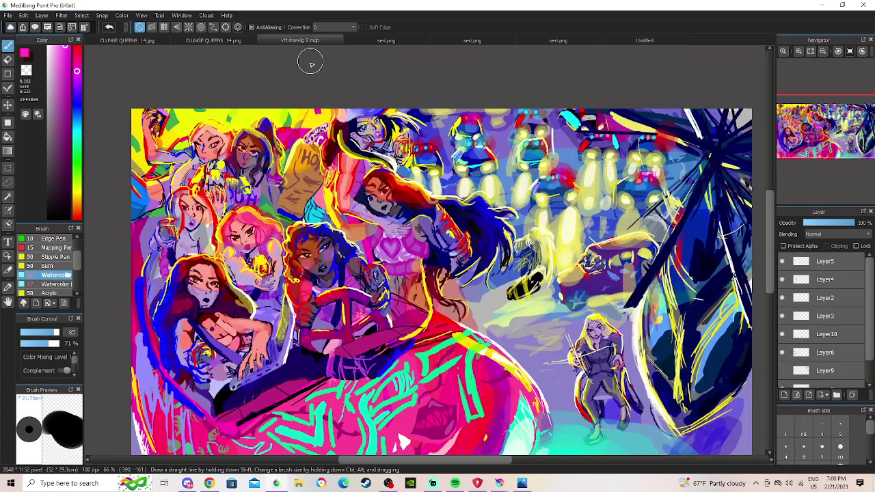
mouse_move(806, 126)
left_mouse_down()
mouse_move(796, 130)
mouse_move(810, 130)
left_mouse_up()
left_click(667, 40)
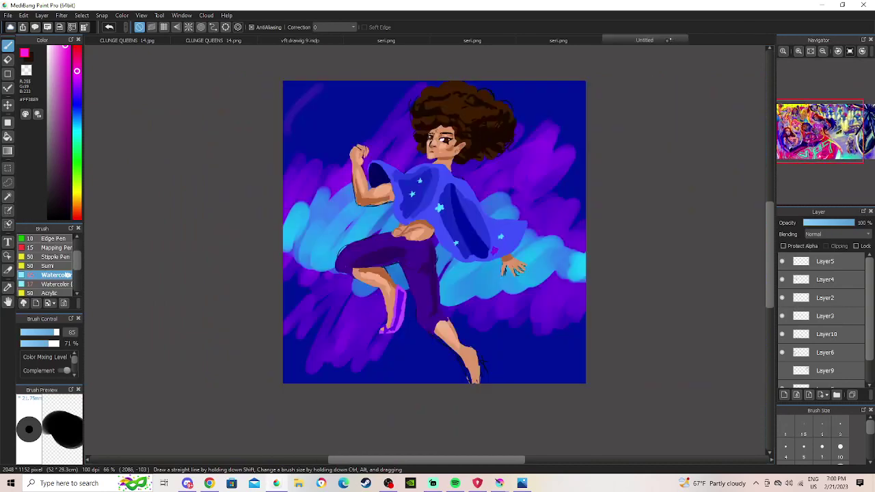
left_click(314, 39)
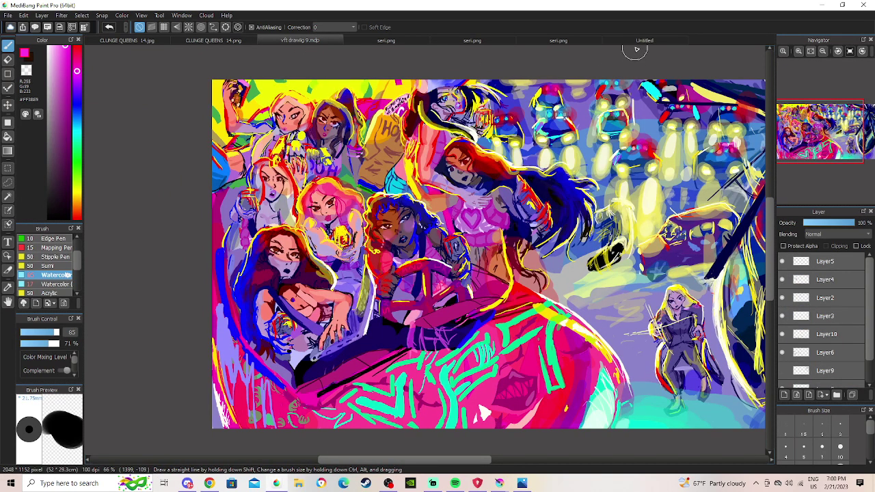
left_click(639, 41)
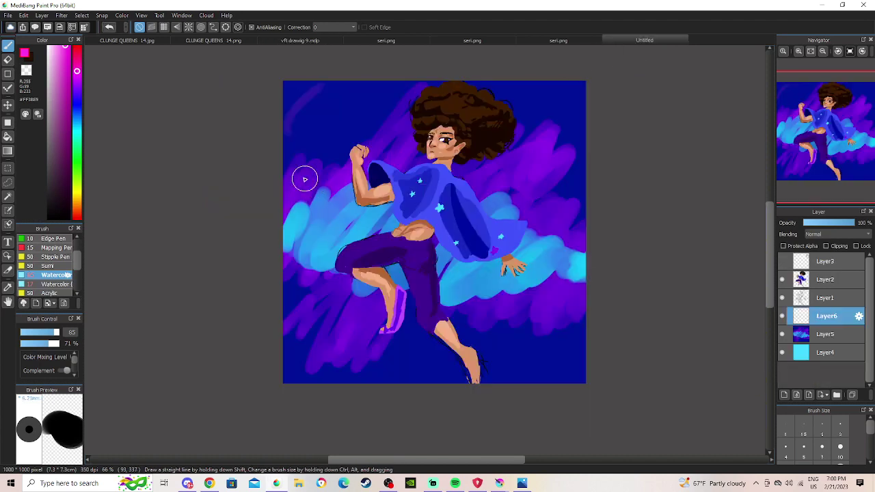
Paint pink diagonal streaks in the canvas's upper corners on Layer6, lowering the brush opacity to 28% and then 11%.
left_click_drag(289, 136, 334, 93)
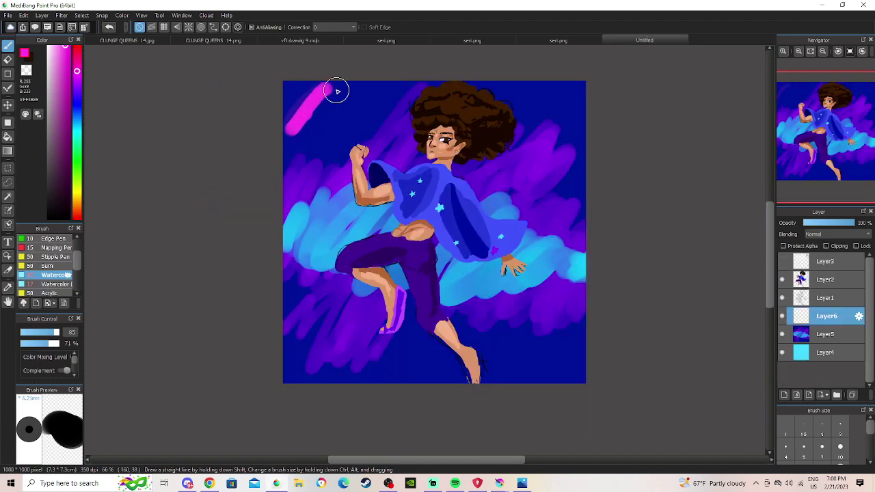
left_click_drag(40, 343, 31, 343)
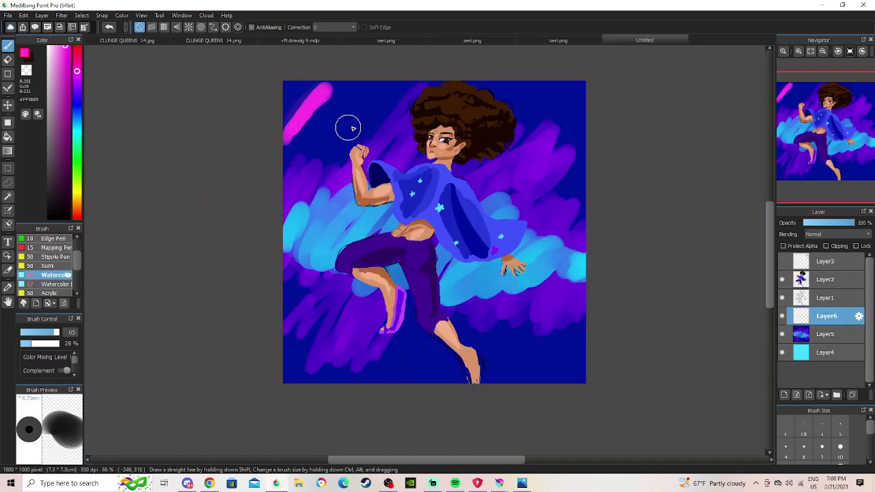
left_click_drag(280, 157, 382, 72)
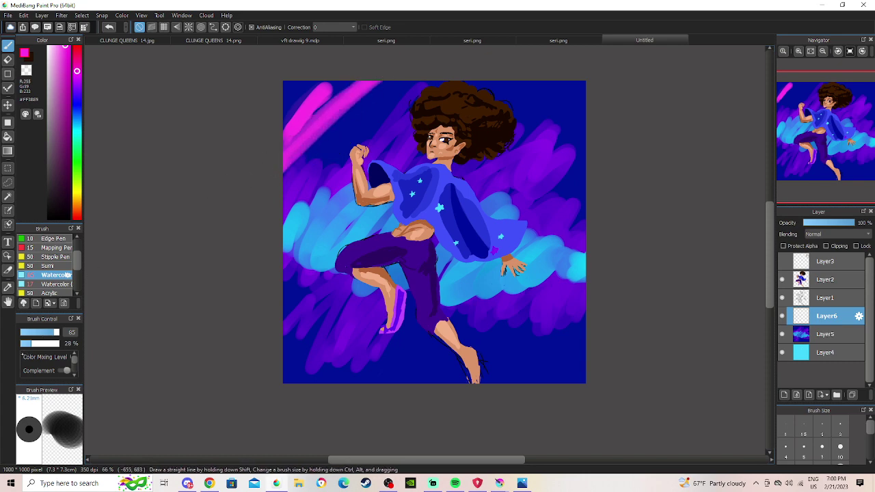
left_click_drag(24, 343, 24, 343)
mouse_move(538, 117)
left_mouse_down()
mouse_move(602, 141)
mouse_move(561, 84)
mouse_move(605, 121)
mouse_move(566, 86)
mouse_move(605, 159)
mouse_move(583, 152)
mouse_move(545, 100)
mouse_move(580, 196)
mouse_move(548, 92)
mouse_move(586, 217)
left_mouse_up()
Paint translucent mint green (#3BFFA5) arcs down both sides of the character on Layer6.
left_click(76, 140)
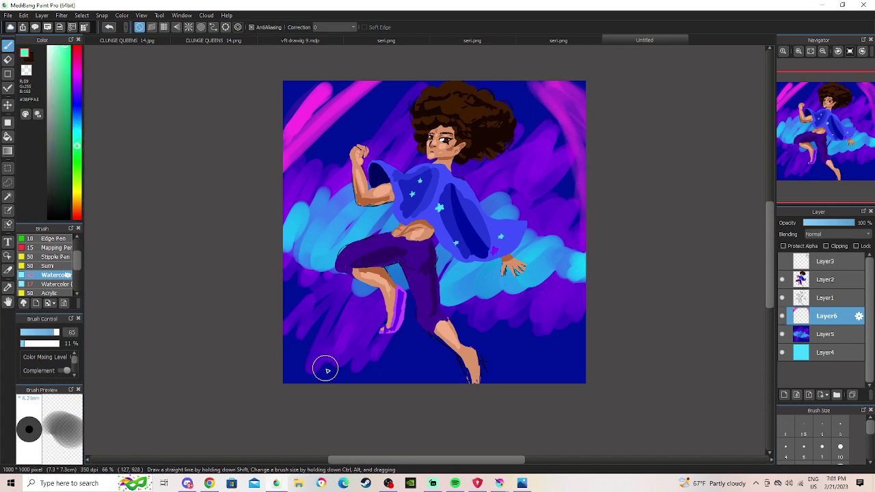
mouse_move(359, 397)
left_mouse_down()
mouse_move(302, 296)
mouse_move(340, 145)
mouse_move(407, 89)
mouse_move(349, 132)
mouse_move(295, 250)
left_mouse_up()
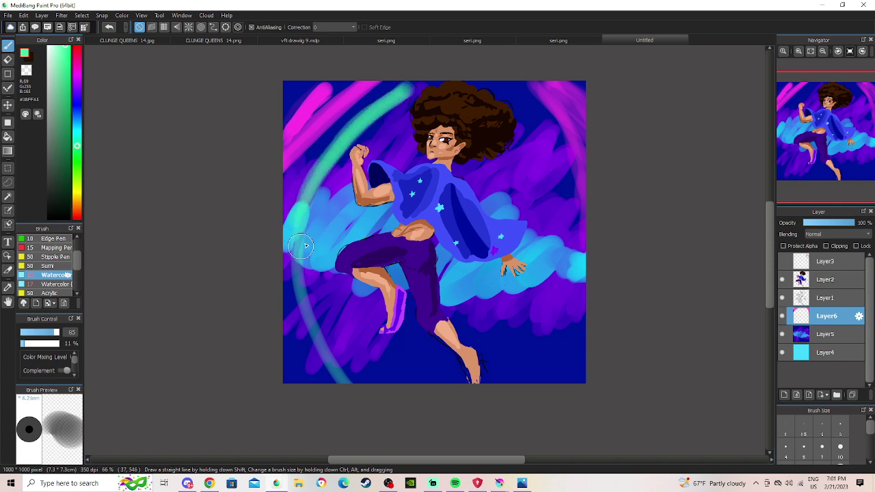
mouse_move(515, 73)
left_mouse_down()
mouse_move(561, 139)
mouse_move(590, 300)
mouse_move(566, 380)
left_mouse_up()
mouse_move(576, 227)
left_mouse_down()
mouse_move(508, 405)
mouse_move(586, 242)
mouse_move(521, 83)
left_mouse_up()
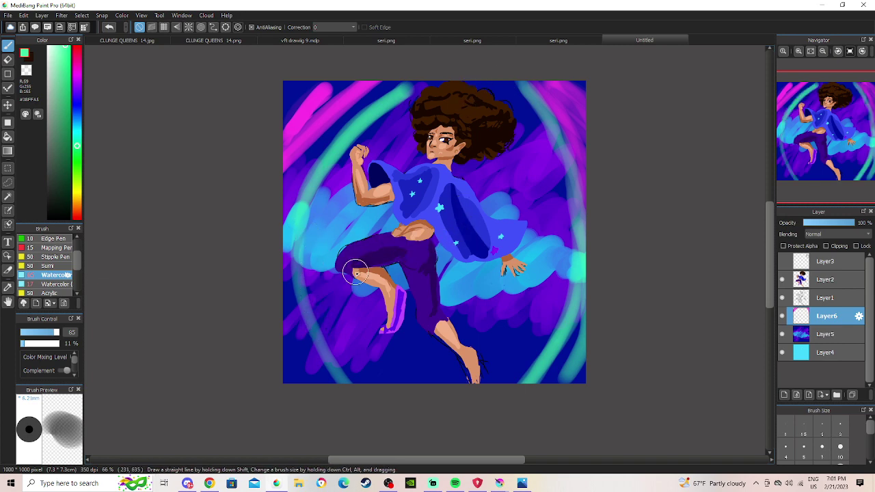
Examine the character's body, cape and face up close against the painted background.
left_click(76, 207)
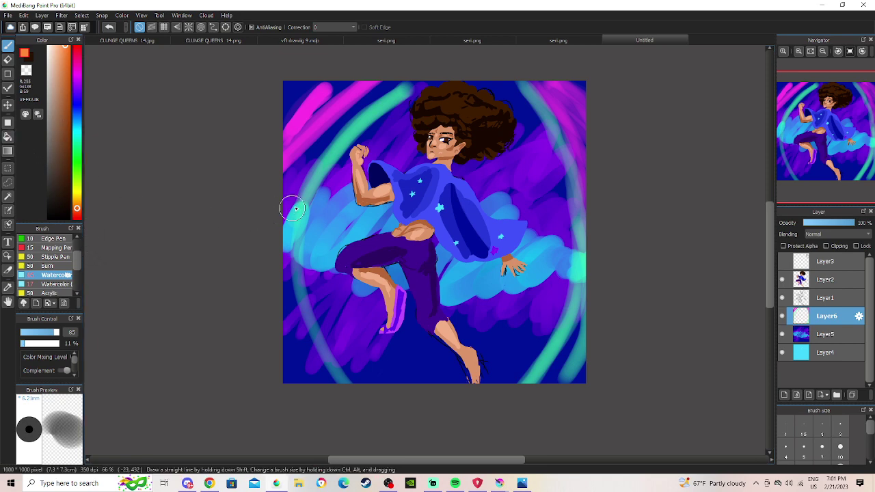
left_click(783, 51)
left_click(798, 51)
left_click(798, 51)
left_click(799, 52)
left_click_drag(826, 136, 849, 51)
left_click(824, 51)
left_click_drag(827, 116, 827, 134)
left_click(782, 279)
left_click(781, 279)
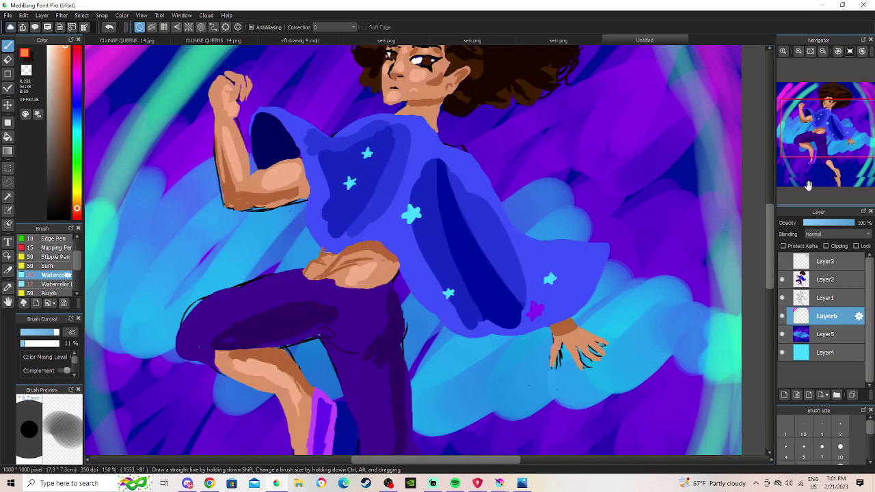
left_click(822, 52)
left_click_drag(815, 102, 829, 118)
left_click(810, 51)
left_click(798, 51)
left_click(799, 51)
left_click(798, 51)
left_click(798, 51)
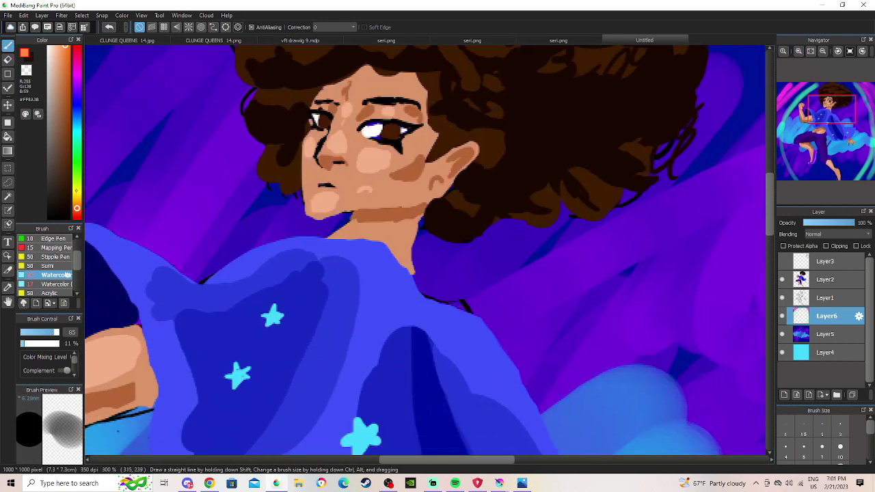
Set the brush colour to magenta (#FF00F7) and check the settings of the Stipple Pen and Pen brushes without changing them.
left_click(77, 193)
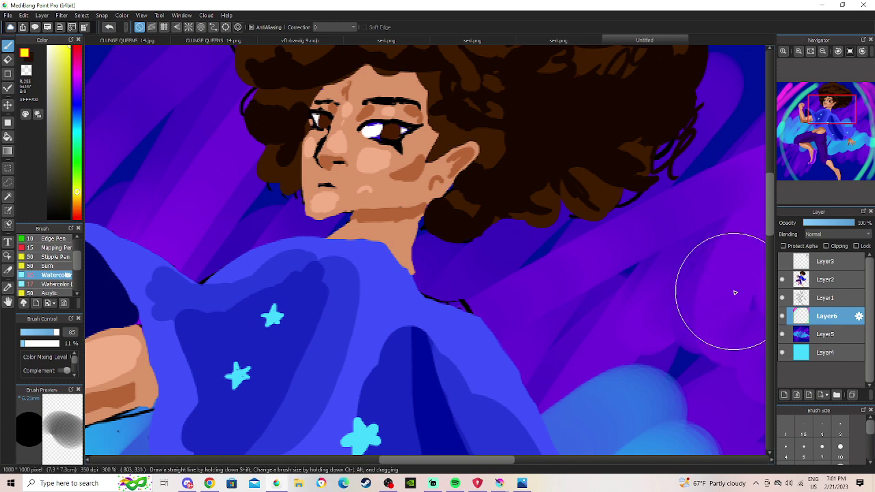
left_click(76, 73)
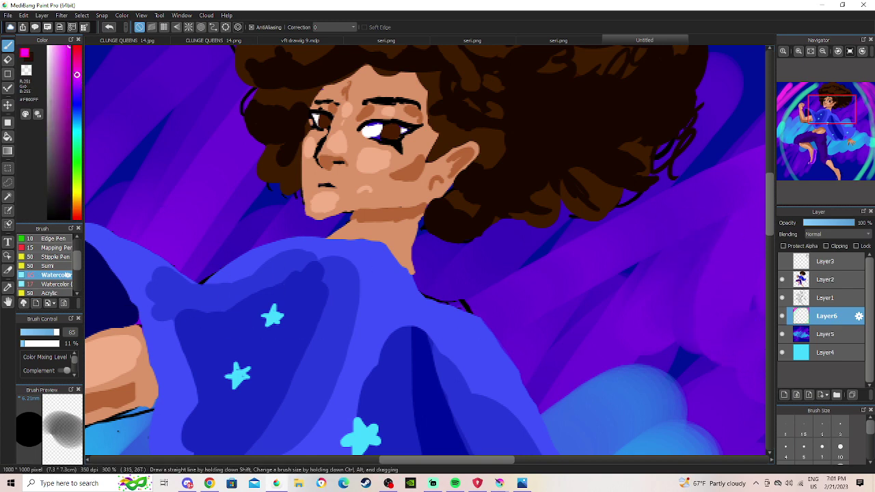
left_click_drag(67, 257, 67, 248)
double_click(67, 248)
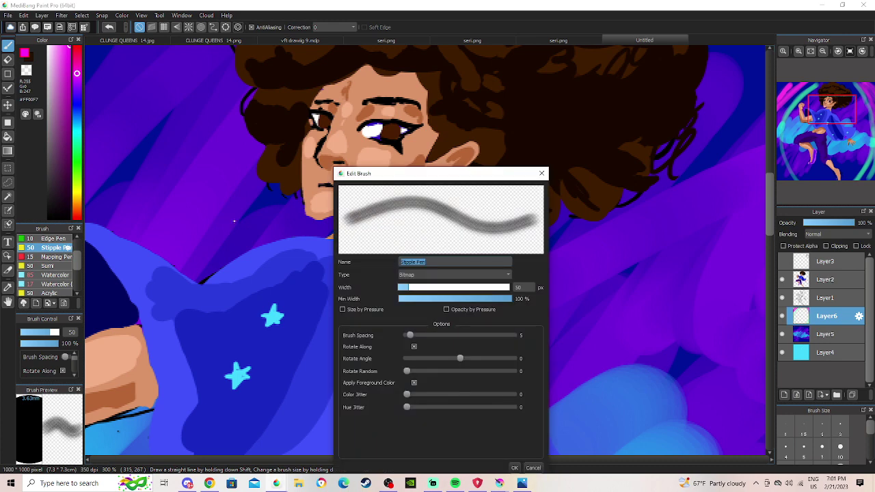
left_click(541, 174)
mouse_move(60, 258)
left_mouse_down()
mouse_move(78, 270)
mouse_move(77, 245)
left_mouse_up()
left_click(67, 247)
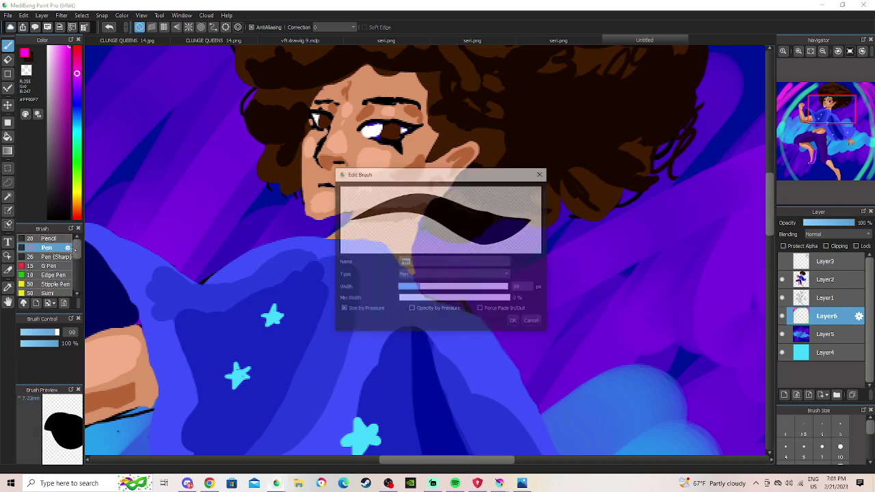
left_click(541, 173)
Try the Sumi brush and the Mapping Pen with magenta strokes on the background beside the face, undoing each.
scroll(48, 266, "down", 3)
left_click(48, 267)
mouse_move(175, 240)
left_mouse_down()
mouse_move(230, 218)
mouse_move(229, 259)
left_mouse_up()
left_click(110, 27)
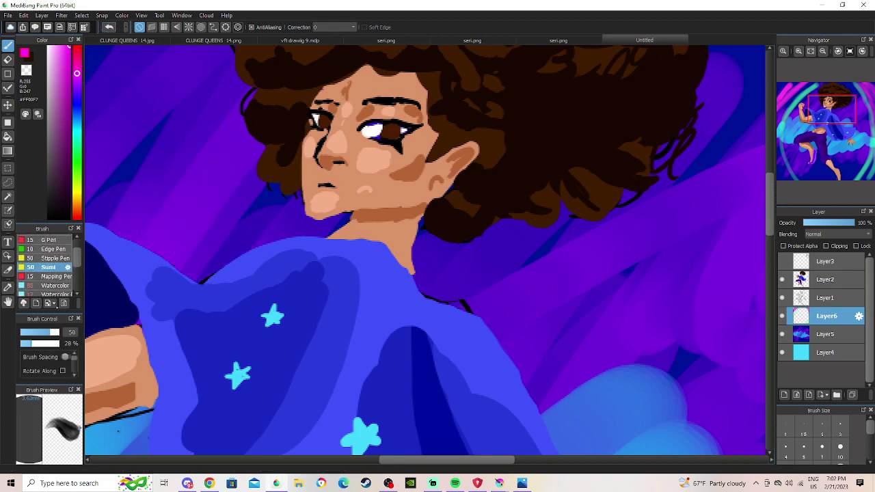
left_click(54, 276)
mouse_move(186, 194)
left_mouse_down()
mouse_move(230, 154)
mouse_move(195, 232)
left_mouse_up()
left_click(108, 26)
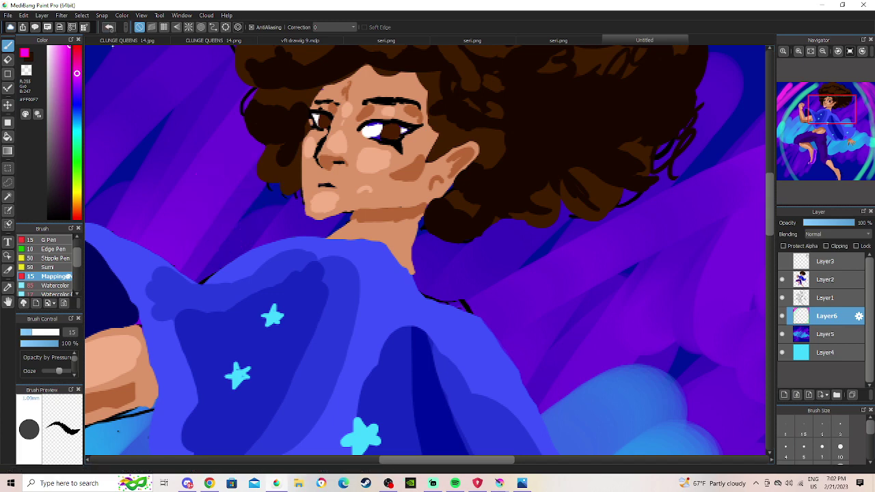
Try the Watercolor brush with a magenta stroke on the background beside the face, and undo it.
left_click(54, 285)
mouse_move(123, 257)
left_mouse_down()
mouse_move(147, 215)
mouse_move(223, 199)
left_mouse_up()
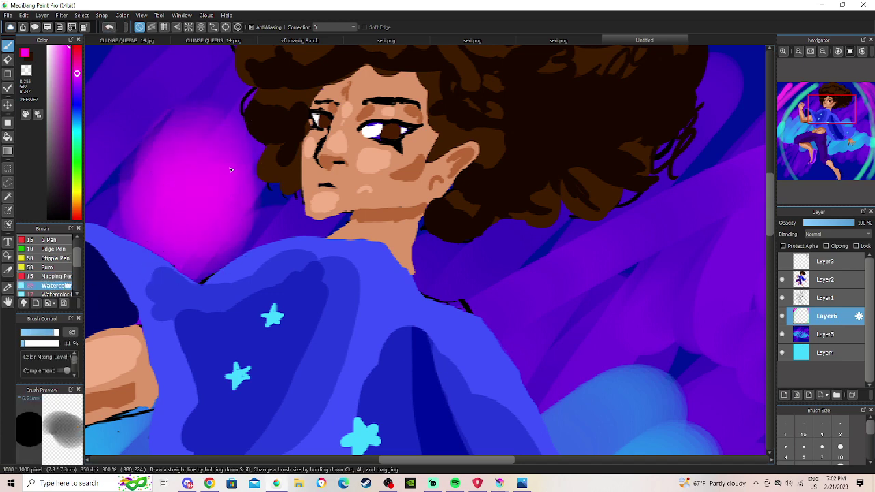
key("ctrl+z")
Choose the Pen brush, set its size to 14.2, and add a new layer directly above Layer2.
scroll(67, 285, "up", 1)
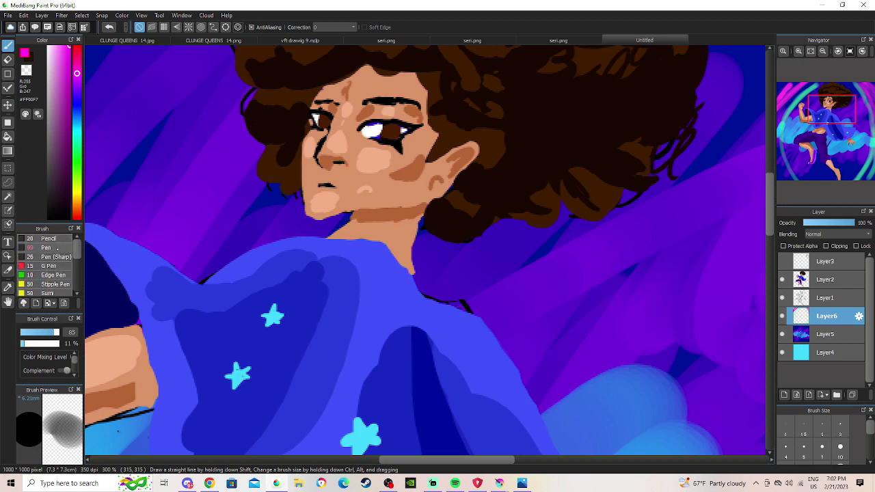
left_click(56, 249)
left_click_drag(26, 332, 28, 351)
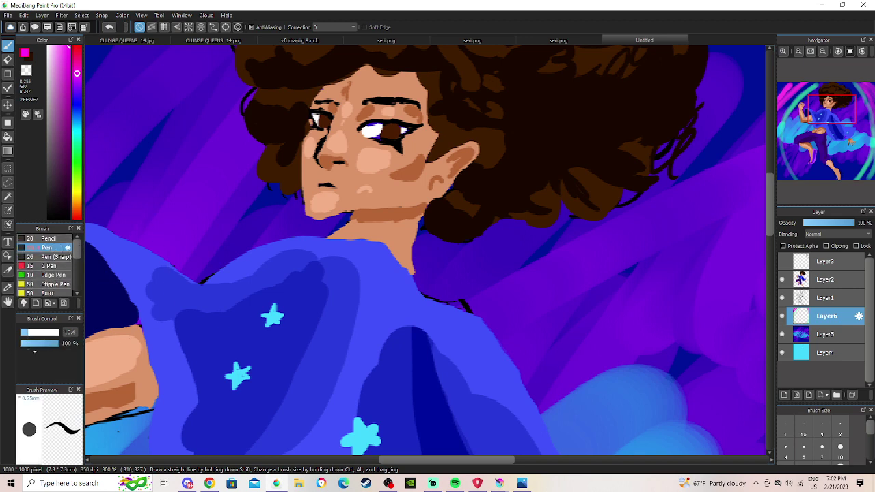
scroll(688, 105, "down", 2)
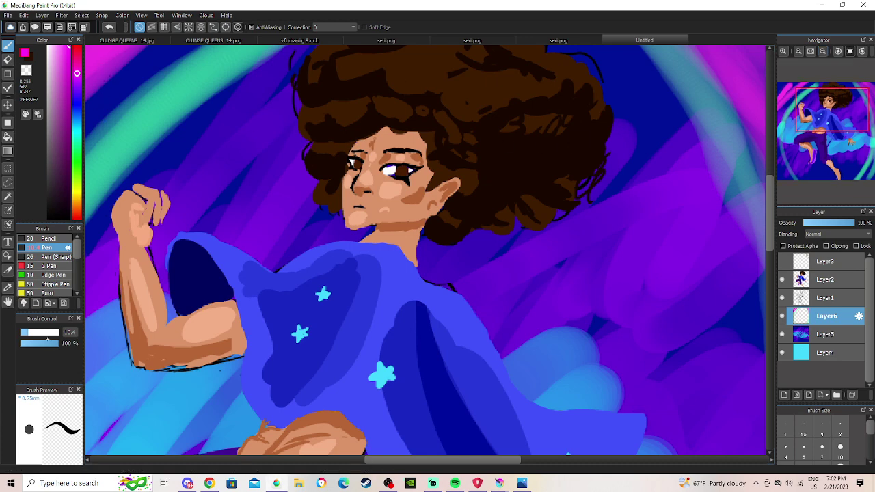
left_click_drag(31, 333, 31, 333)
left_click(41, 15)
left_click(55, 26)
left_click_drag(829, 318, 840, 272)
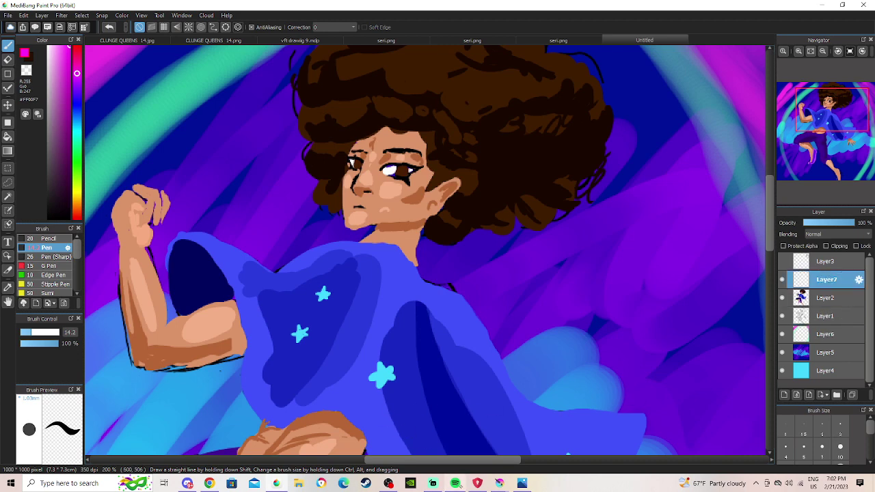
Check the music players in Spotify and on SoundCloud in Chrome, and return to MediBang Paint.
left_click(461, 483)
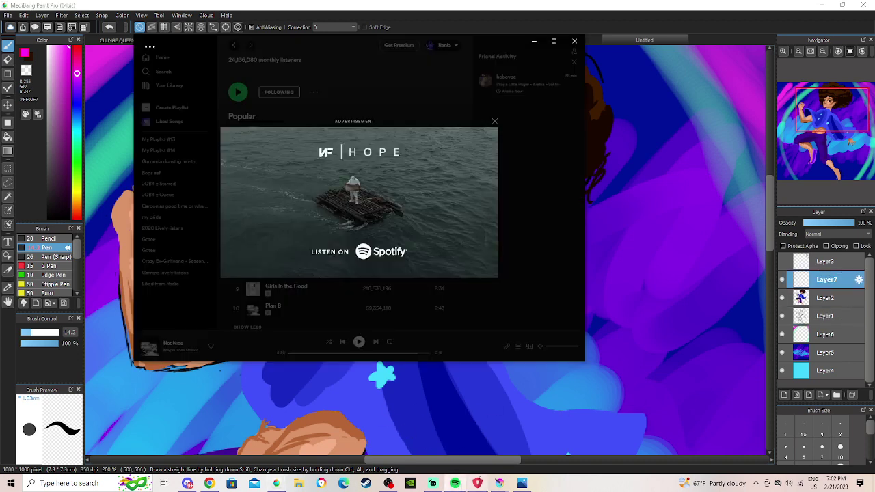
left_click(255, 482)
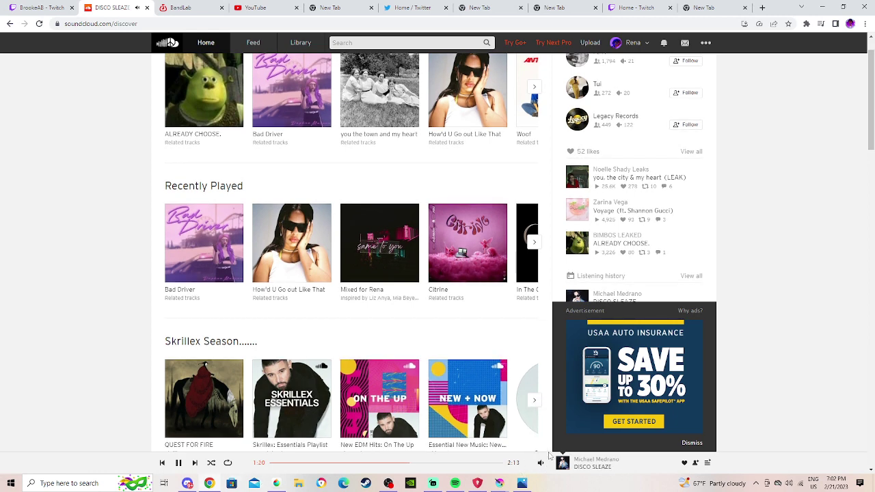
mouse_move(544, 442)
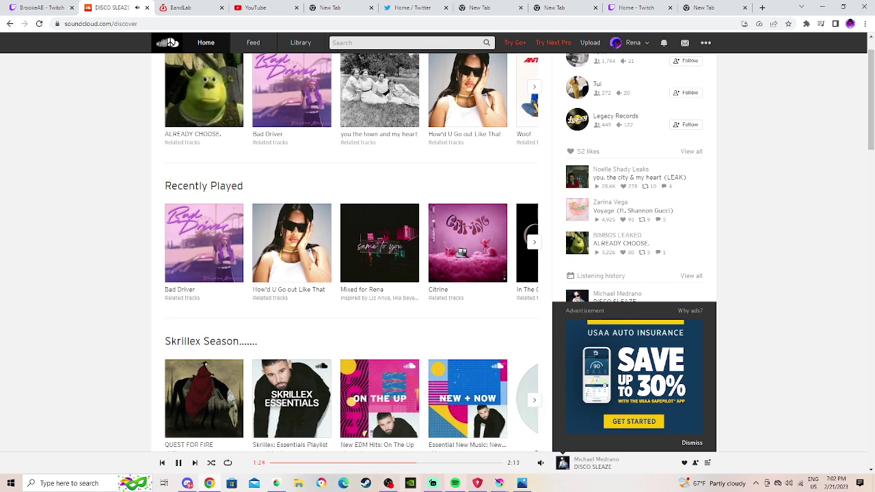
left_click(276, 483)
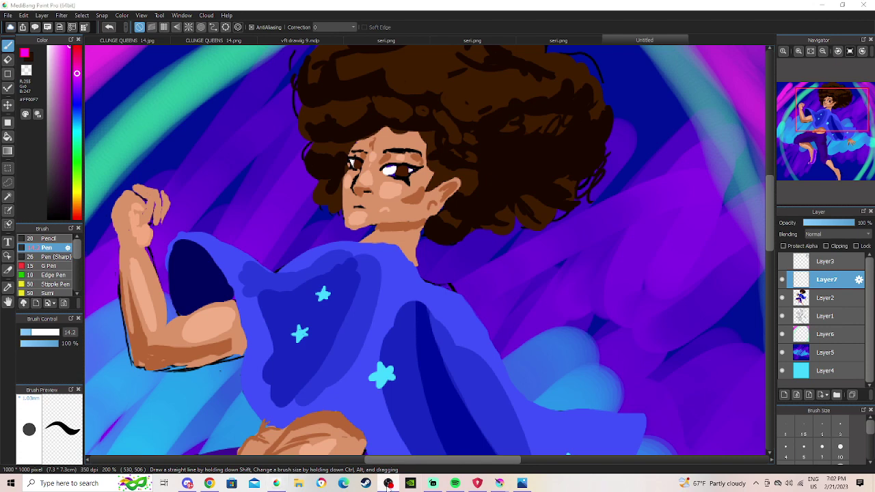
left_click(388, 486)
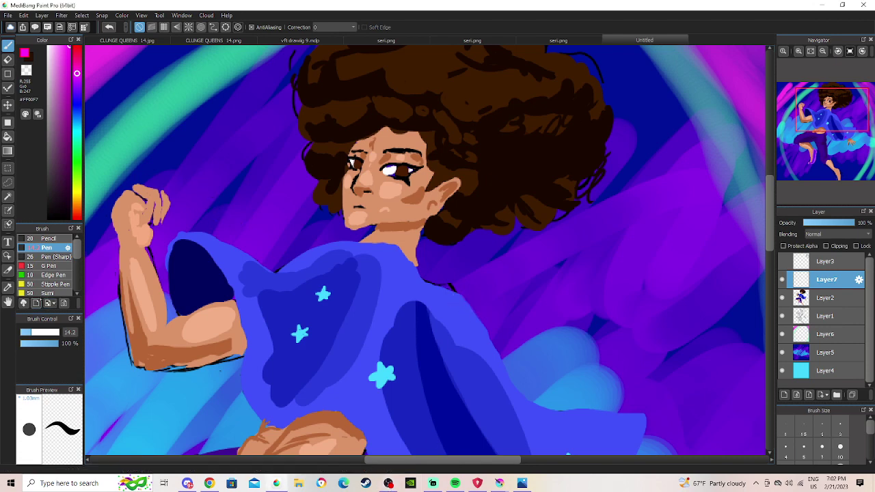
Set the Pen size to 8.2 and paint magenta rim light on the face, the ear and the hair's lower back edge.
left_click_drag(31, 333, 26, 333)
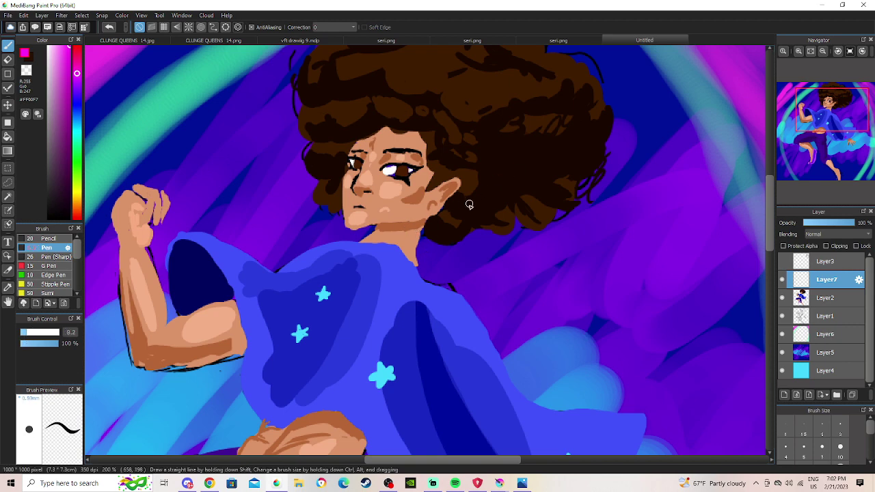
scroll(482, 191, "down", 2)
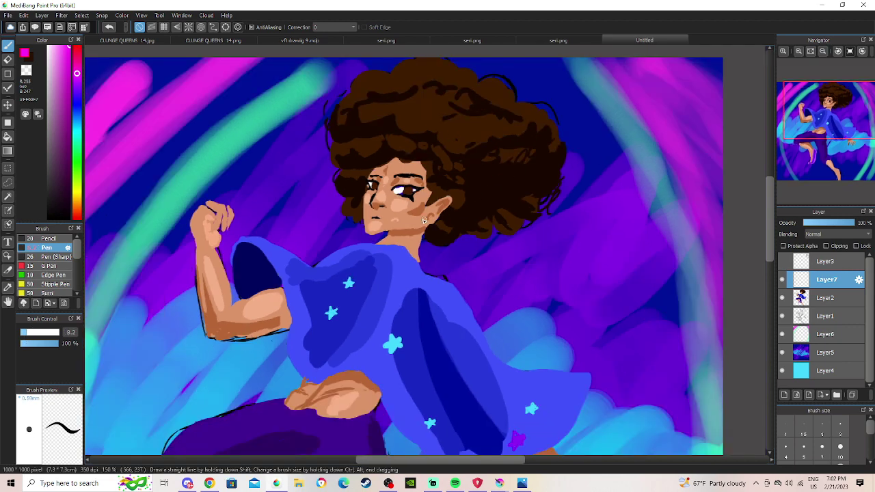
mouse_move(401, 227)
left_mouse_down()
mouse_move(424, 228)
mouse_move(412, 226)
left_mouse_up()
left_click_drag(450, 204, 453, 197)
mouse_move(469, 236)
left_mouse_down()
mouse_move(515, 228)
mouse_move(519, 236)
mouse_move(516, 226)
mouse_move(499, 233)
mouse_move(532, 216)
mouse_move(549, 187)
left_mouse_up()
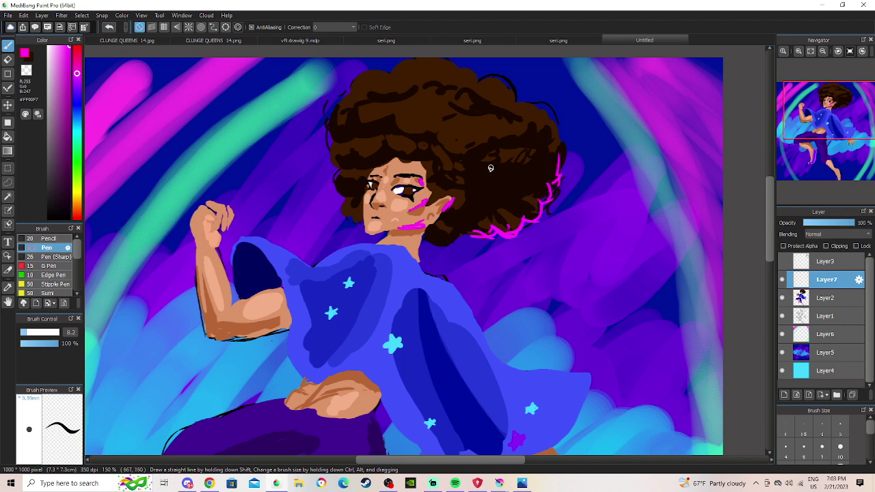
Continue the magenta rim light around the hair's upper back edge and down its front side on Layer7.
left_click_drag(555, 121, 567, 153)
left_click_drag(542, 115, 485, 87)
mouse_move(353, 195)
left_mouse_down()
mouse_move(342, 188)
mouse_move(353, 179)
left_mouse_up()
mouse_move(331, 143)
left_mouse_down()
mouse_move(335, 177)
mouse_move(350, 195)
mouse_move(337, 194)
mouse_move(330, 155)
mouse_move(351, 89)
left_mouse_up()
mouse_move(348, 200)
left_mouse_down()
mouse_move(346, 223)
mouse_move(360, 221)
left_mouse_up()
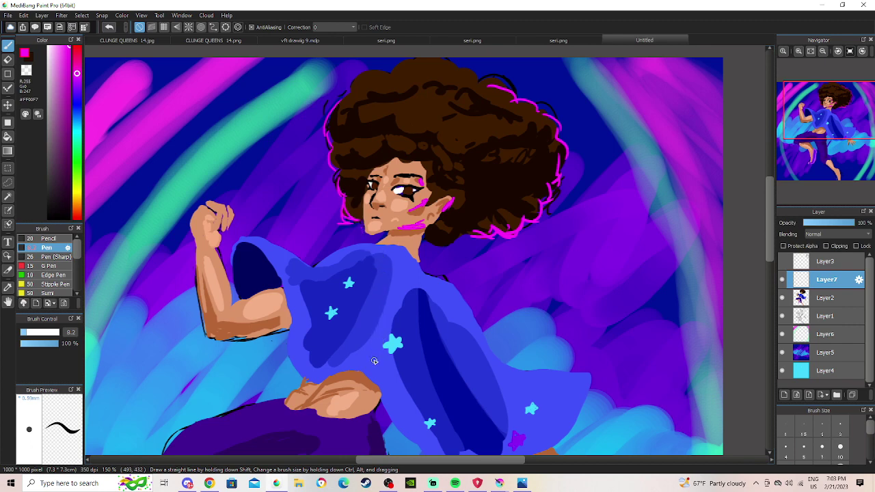
Paint magenta rim light on the neck and along the back edge of the cape to its trailing corner.
left_click_drag(836, 104, 823, 120)
left_click_drag(482, 169, 484, 199)
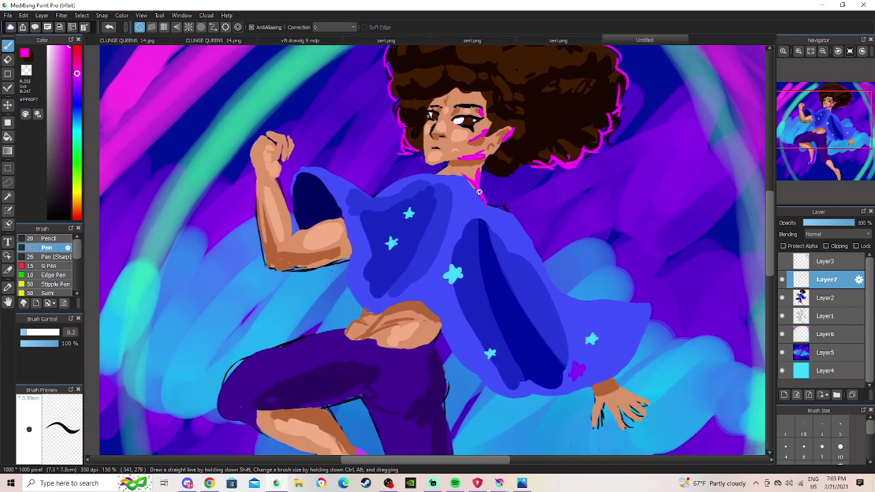
mouse_move(501, 217)
left_mouse_down()
mouse_move(530, 246)
mouse_move(523, 229)
mouse_move(550, 276)
mouse_move(545, 268)
mouse_move(589, 309)
mouse_move(579, 300)
mouse_move(641, 292)
mouse_move(609, 300)
mouse_move(661, 309)
left_mouse_up()
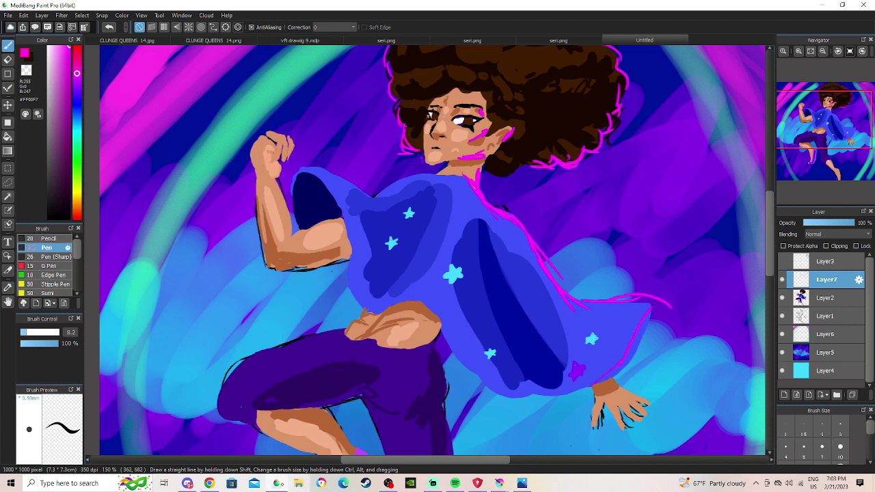
Check the track playing on SoundCloud in Chrome and return to the painting.
left_click(210, 482)
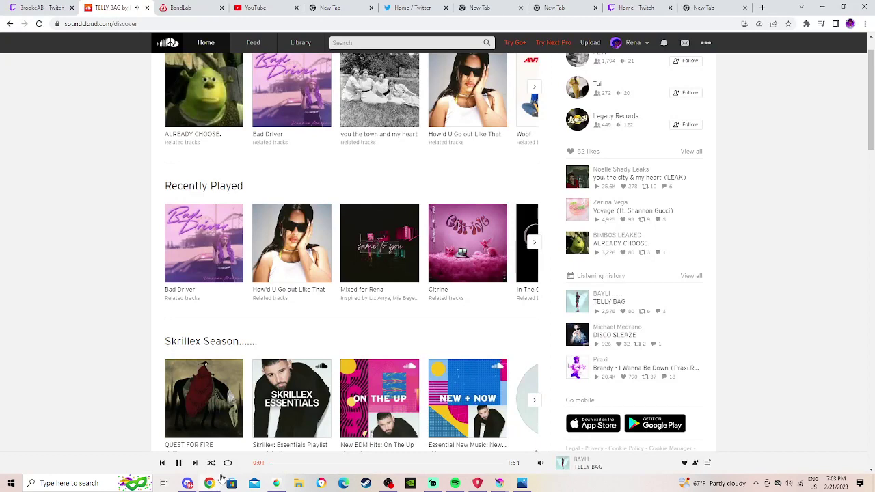
left_click(209, 484)
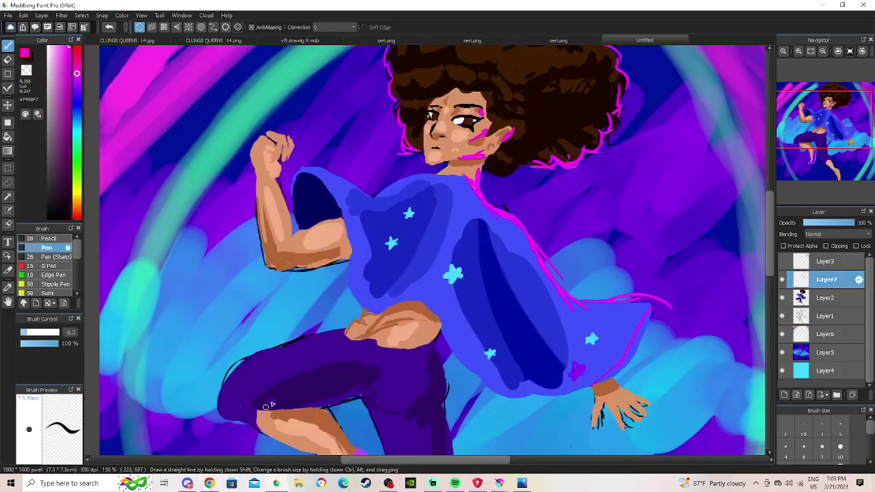
Paint magenta rim light along the cape's bottom hem, the back of the waist and the hip.
left_click(822, 52)
left_click_drag(825, 133, 830, 141)
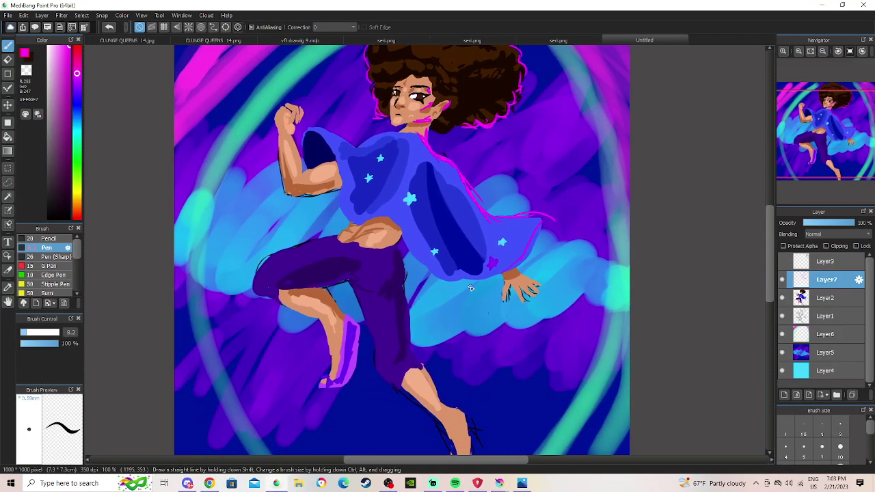
left_click_drag(504, 272, 460, 280)
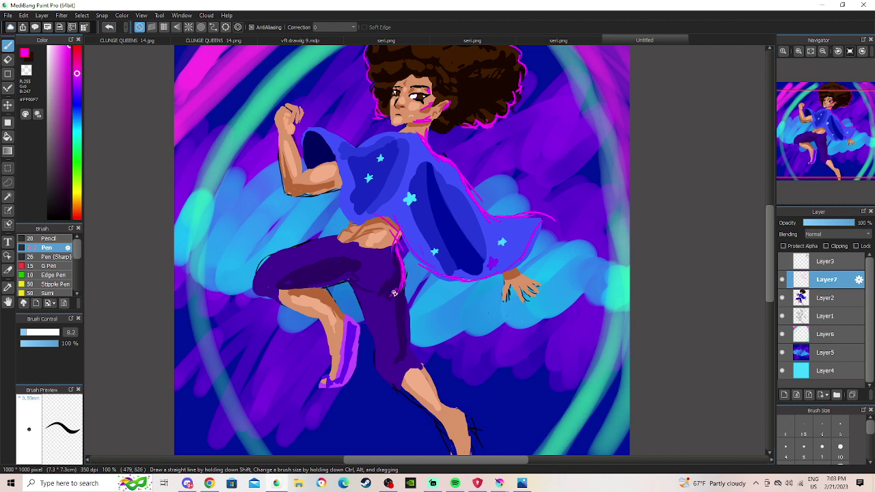
Try magenta strokes down the back edge of the straight leg's trousers, and undo them.
left_click_drag(399, 292, 414, 323)
left_click_drag(402, 290, 407, 352)
left_click_drag(398, 309, 403, 341)
left_click(109, 26)
left_click(108, 26)
left_click(109, 27)
left_click(109, 27)
left_click(109, 26)
left_click(108, 27)
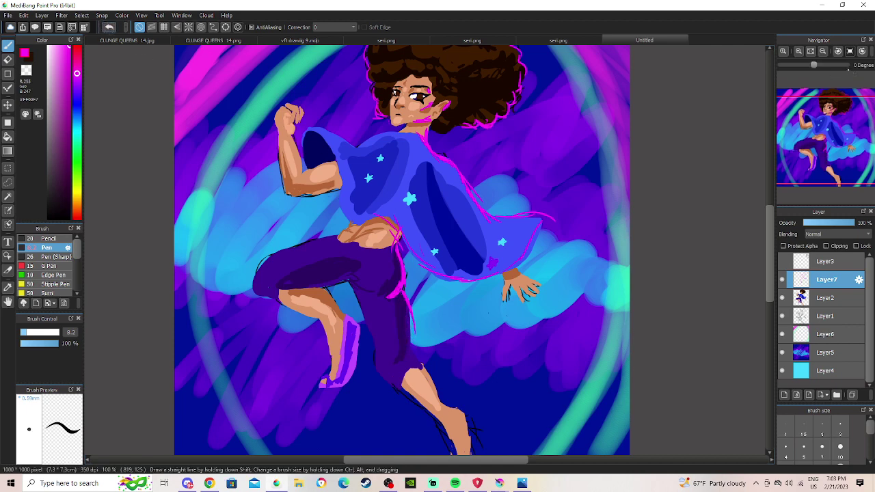
scroll(174, 79, "down", 2)
left_click(109, 26)
left_click(109, 27)
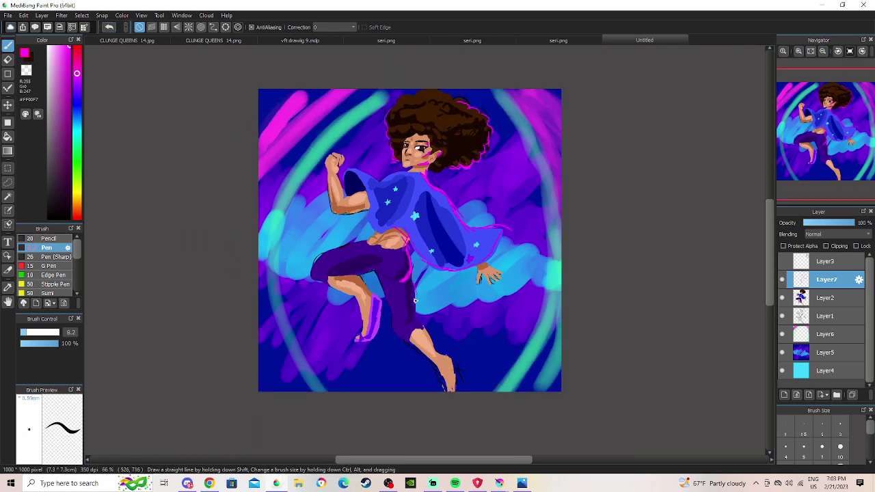
Paint magenta rim light down the back edge of the straight leg from the thigh past the knee.
left_click_drag(414, 289, 418, 315)
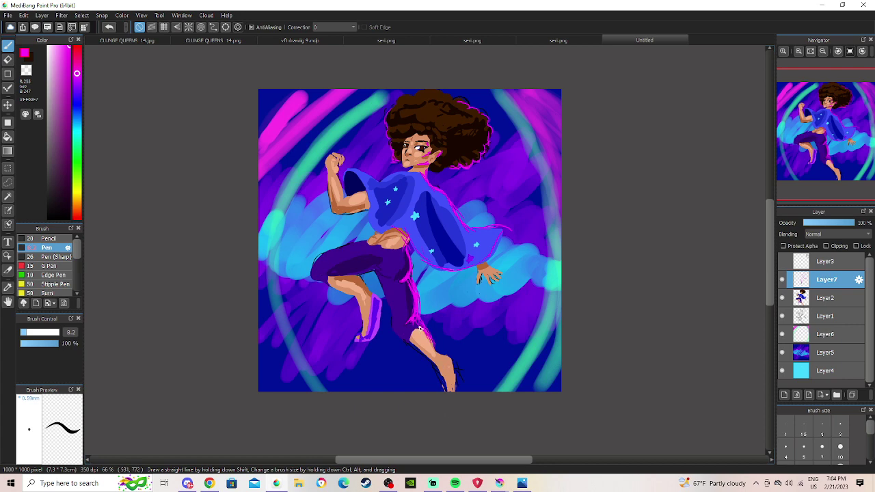
left_click_drag(419, 326, 431, 341)
Try erasing the magenta strokes around the straight leg's knee, and undo the erasing.
left_click(798, 52)
left_click(798, 51)
left_click_drag(829, 134, 837, 171)
left_click(7, 59)
left_click_drag(375, 237, 387, 260)
key("ctrl+z")
key("ctrl+z")
key("ctrl+z")
key("ctrl+z")
key("ctrl+z")
key("ctrl+z")
key("ctrl+z")
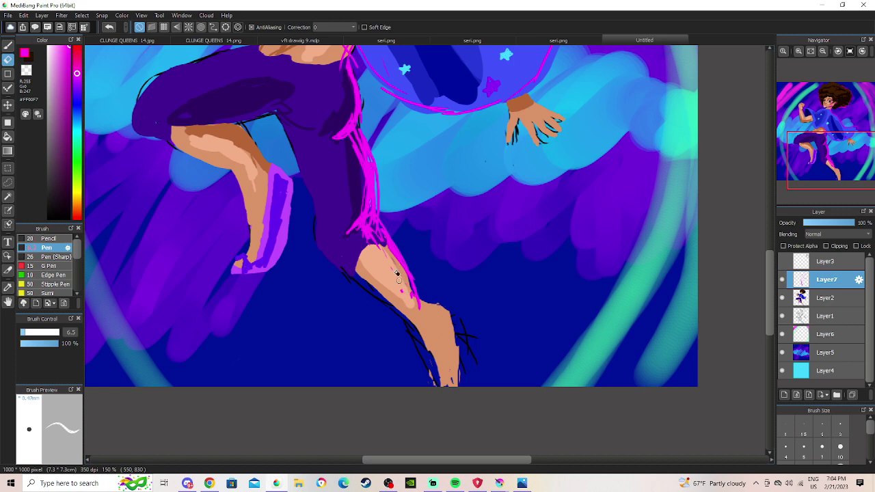
Paint magenta rim light on the straight leg's calf, the underside of the bent leg and the sole of its shoe.
left_click(8, 45)
mouse_move(405, 260)
left_mouse_down()
mouse_move(419, 304)
mouse_move(405, 267)
mouse_move(432, 303)
left_mouse_up()
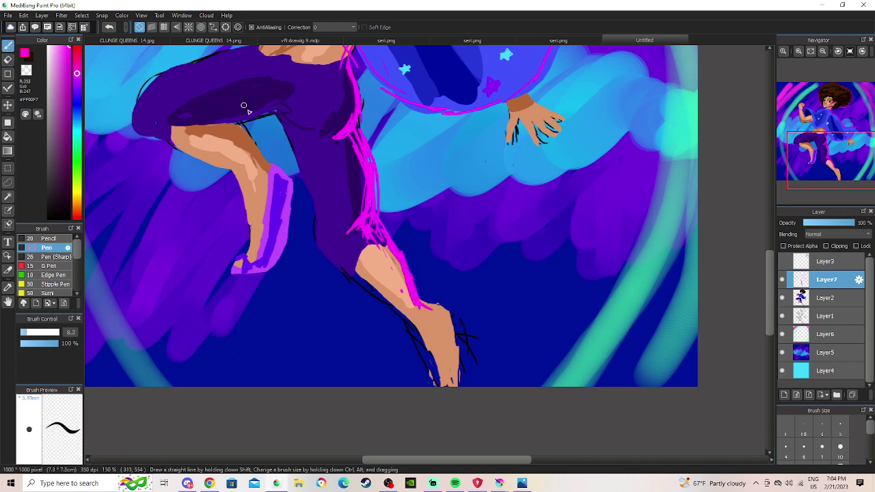
mouse_move(257, 114)
left_mouse_down()
mouse_move(167, 121)
mouse_move(239, 130)
mouse_move(219, 122)
mouse_move(264, 142)
mouse_move(216, 125)
mouse_move(254, 148)
mouse_move(240, 126)
mouse_move(272, 168)
left_mouse_up()
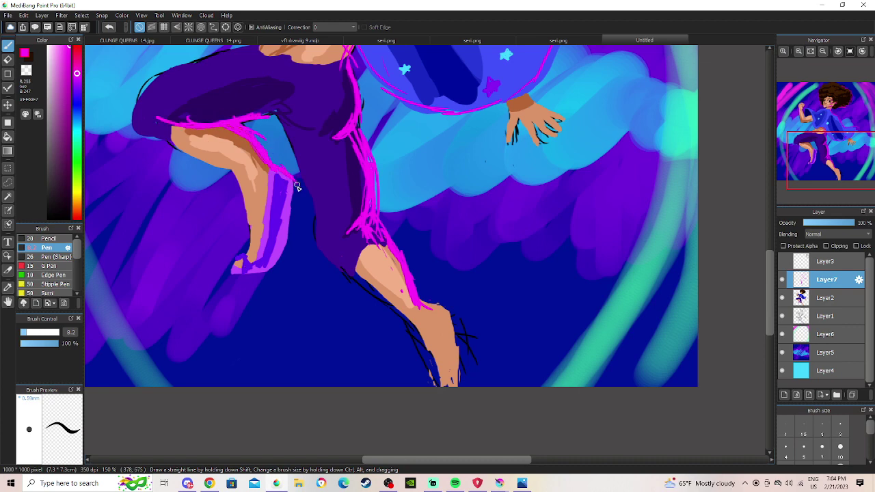
left_click_drag(294, 179, 280, 258)
mouse_move(288, 195)
left_mouse_down()
mouse_move(278, 256)
mouse_move(275, 236)
mouse_move(282, 259)
mouse_move(253, 266)
left_mouse_up()
Try a magenta stroke over the heel of the straight leg, and undo it.
left_click_drag(427, 308, 469, 319)
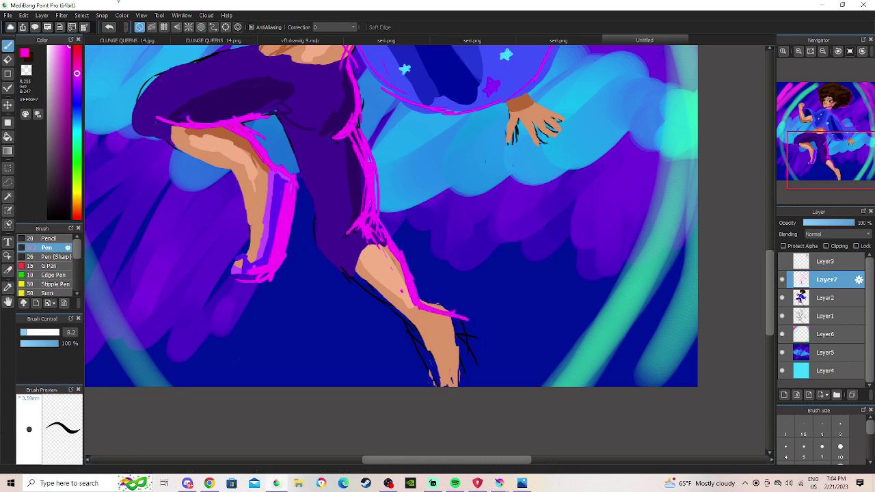
left_click(109, 29)
left_click(108, 30)
left_click(108, 30)
Paint magenta rim light along the straight leg's foot and build up the magenta under the bent thigh.
mouse_move(418, 308)
left_mouse_down()
mouse_move(454, 312)
mouse_move(452, 368)
left_mouse_up()
mouse_move(459, 315)
left_mouse_down()
mouse_move(456, 341)
mouse_move(457, 368)
left_mouse_up()
left_click(822, 52)
left_click(822, 51)
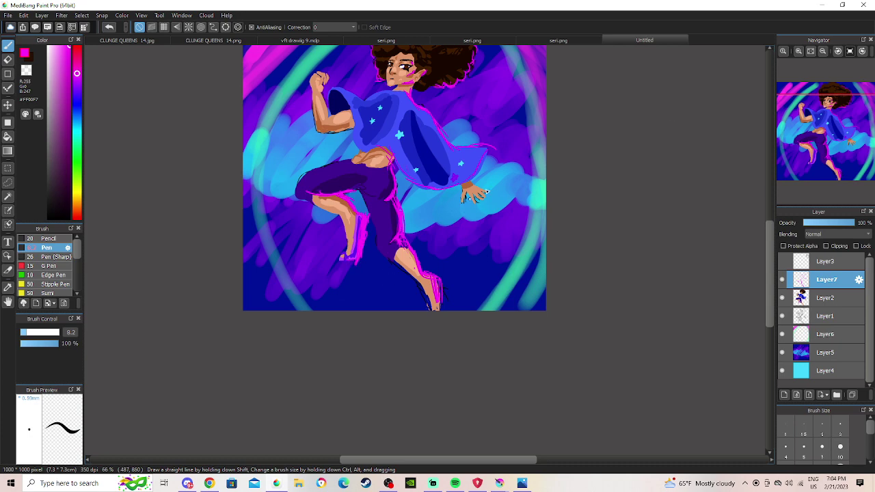
left_click(823, 52)
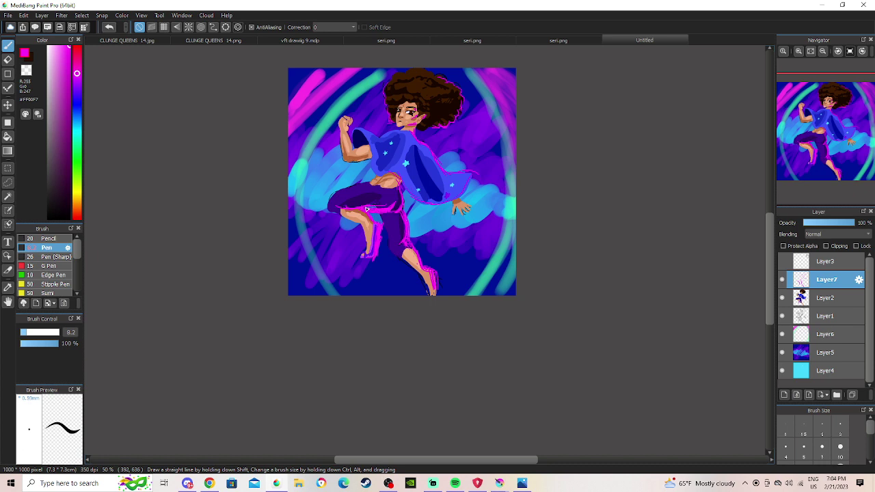
key("e")
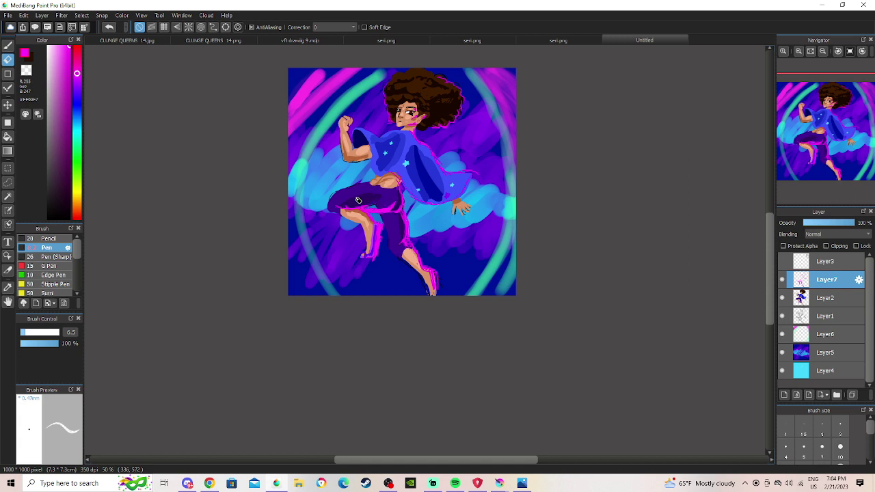
key("b")
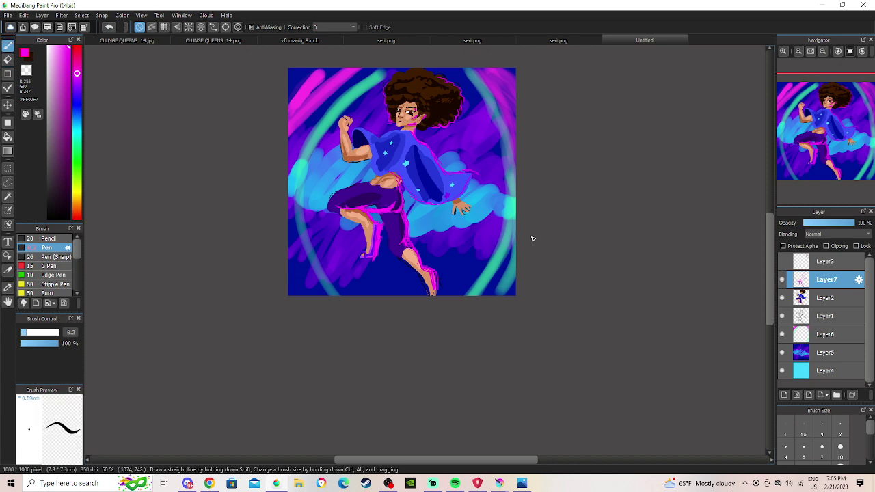
Fill the underside of the raised arm with magenta and add a short stroke on the cape's edge beside it.
left_click(798, 52)
mouse_move(800, 112)
left_mouse_down()
mouse_move(812, 128)
mouse_move(811, 106)
mouse_move(814, 120)
left_mouse_up()
left_click(798, 53)
left_click(798, 54)
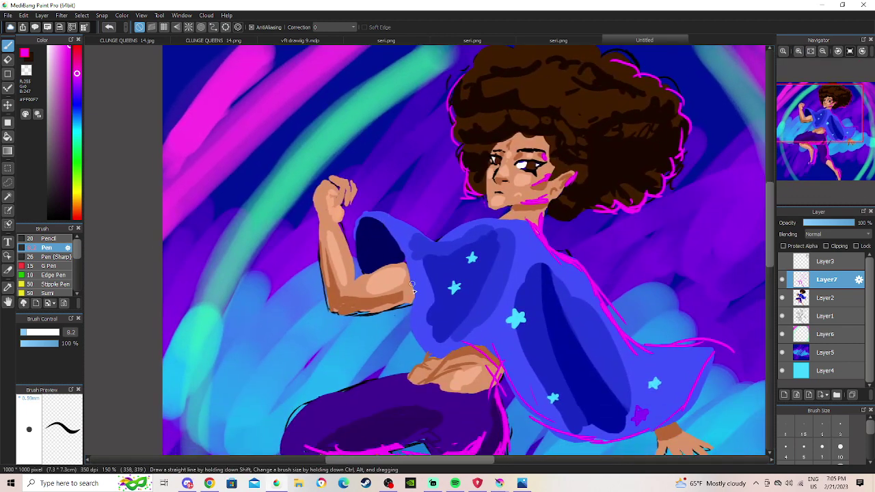
mouse_move(416, 301)
left_mouse_down()
mouse_move(362, 303)
mouse_move(354, 315)
mouse_move(339, 307)
mouse_move(352, 321)
mouse_move(406, 297)
mouse_move(390, 309)
mouse_move(406, 309)
mouse_move(409, 336)
left_mouse_up()
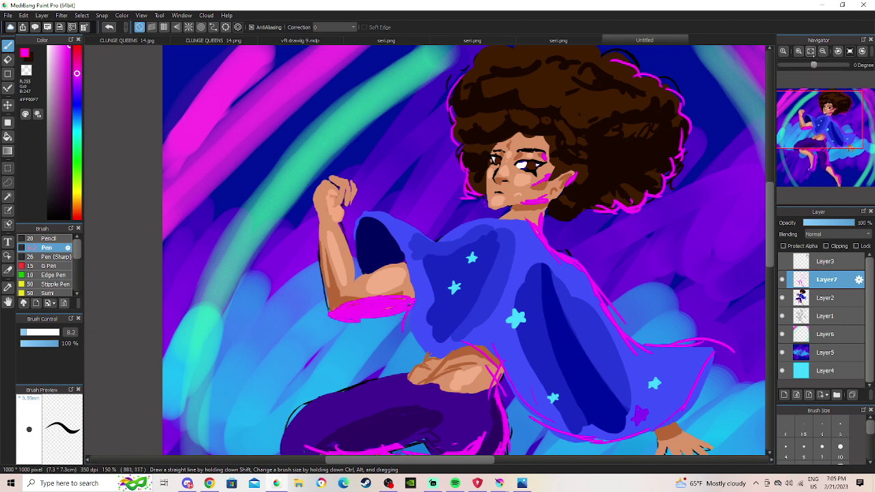
Paint a magenta highlight patch in the lower curls behind the ear, and make Layer2 the active layer.
left_click(823, 52)
left_click(799, 51)
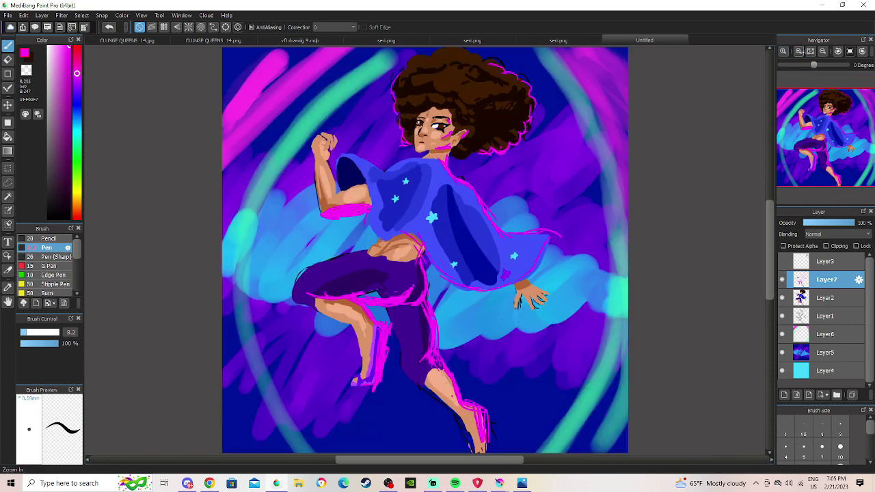
left_click(799, 51)
left_click(798, 51)
left_click(800, 51)
mouse_move(818, 94)
left_mouse_down()
mouse_move(832, 117)
mouse_move(827, 108)
left_mouse_up()
mouse_move(503, 272)
left_mouse_down()
mouse_move(526, 257)
mouse_move(537, 267)
mouse_move(543, 253)
mouse_move(514, 275)
mouse_move(548, 251)
mouse_move(525, 268)
left_mouse_up()
left_click(825, 298)
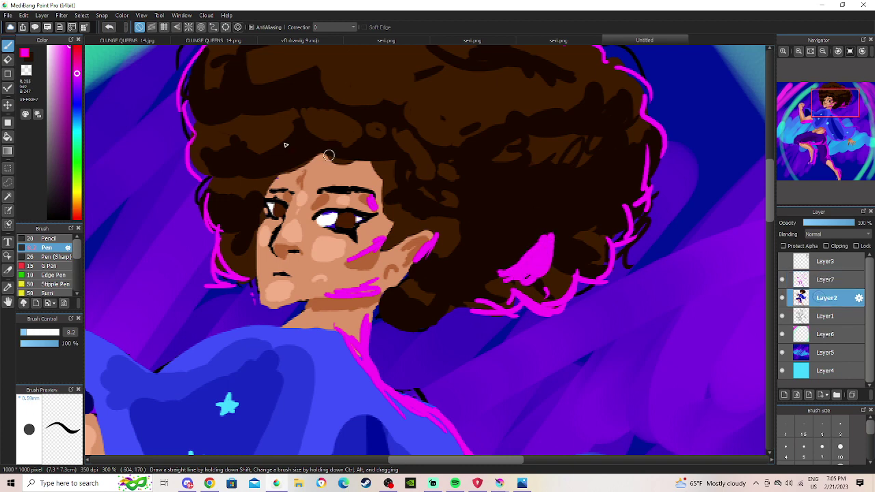
Touch up the white of the near eye with a white pen stroke.
left_click(48, 47)
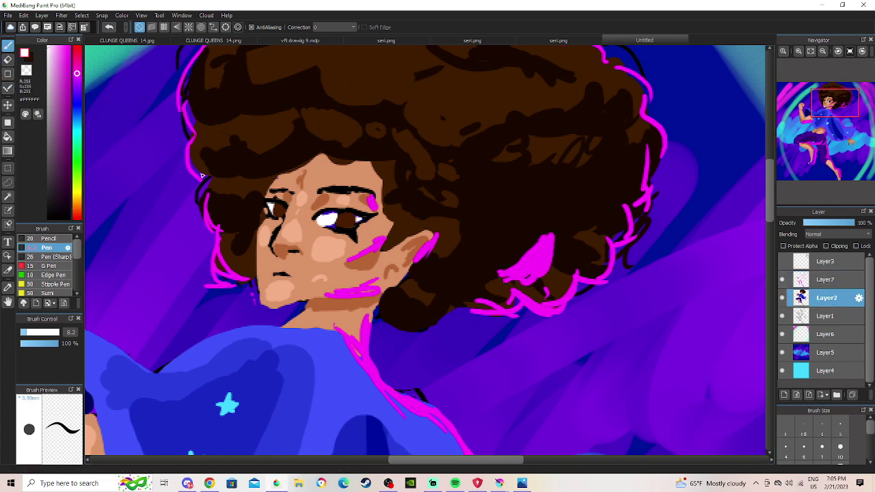
left_click_drag(333, 216, 329, 224)
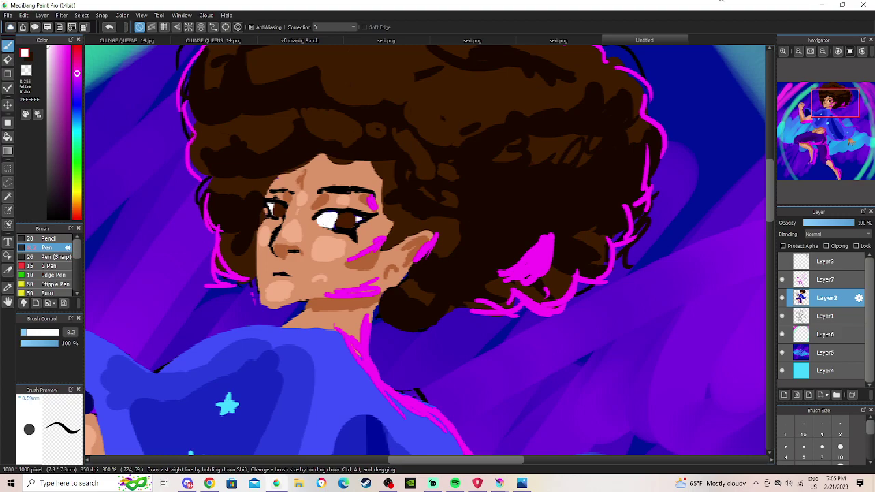
left_click(822, 52)
left_click(822, 51)
left_click(822, 51)
Paint full lips around the mouth line in brown #AF6940, starting from the sampled skin tone, with pen size 6.5.
left_click(796, 50)
left_click(796, 51)
left_click(796, 51)
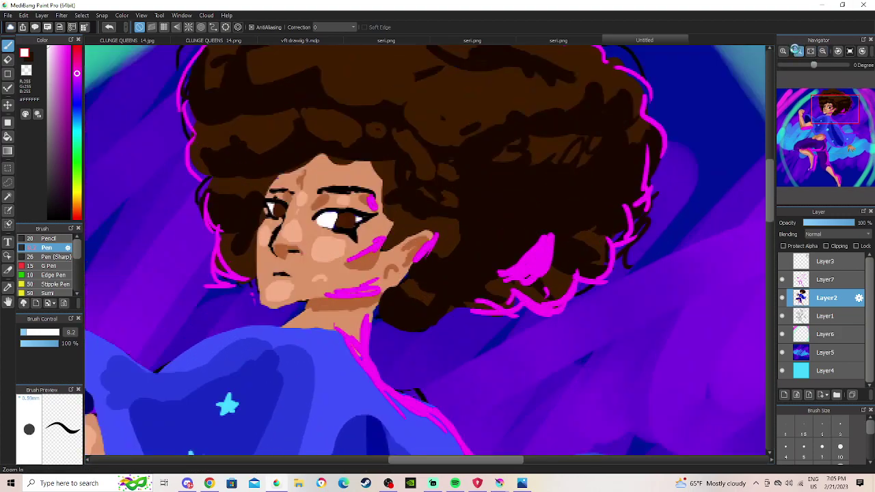
left_click(796, 51)
left_click(797, 51)
mouse_move(816, 109)
left_mouse_down()
mouse_move(804, 109)
mouse_move(812, 121)
mouse_move(828, 112)
left_mouse_up()
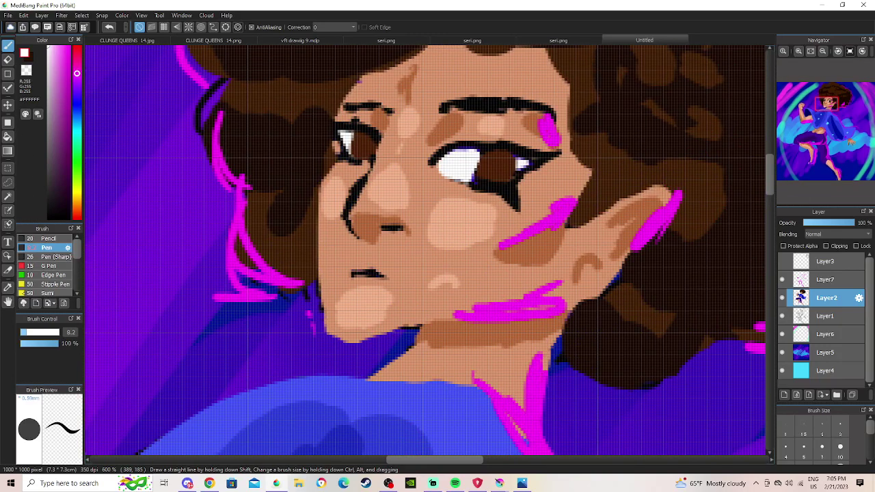
key("i")
left_click(433, 260)
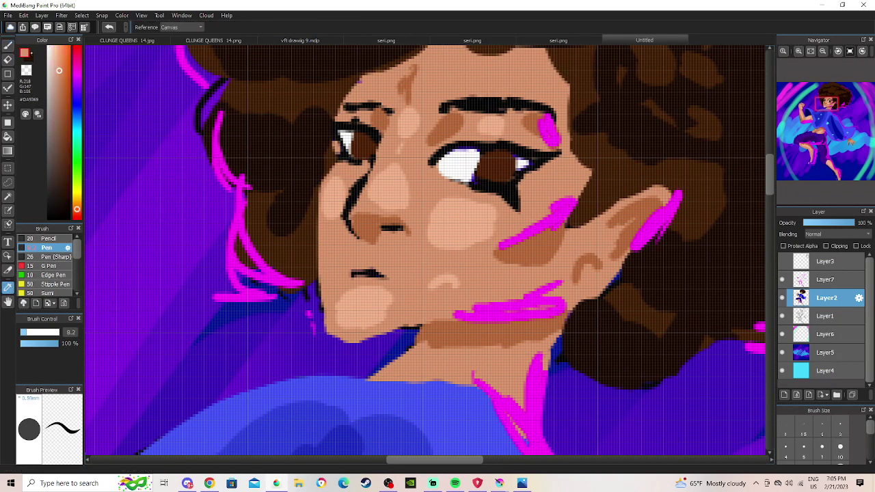
left_click(7, 45)
left_click_drag(60, 79, 64, 80)
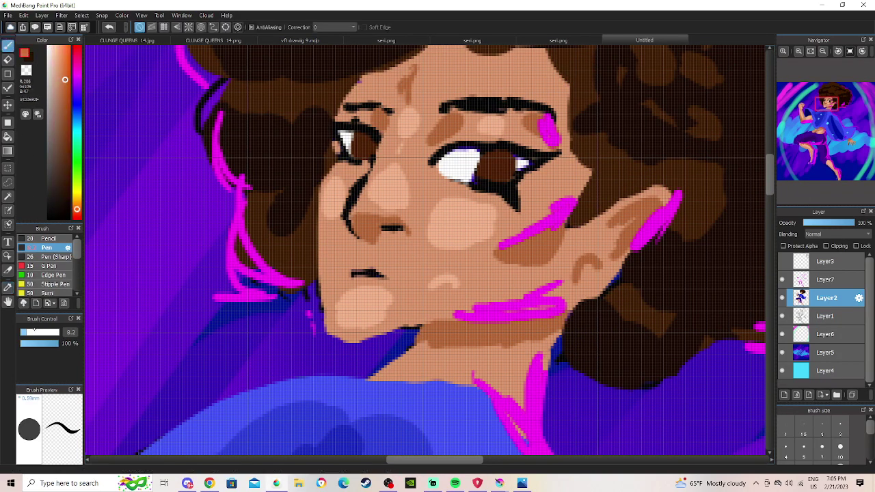
left_click_drag(23, 333, 22, 333)
left_click_drag(63, 73, 57, 77)
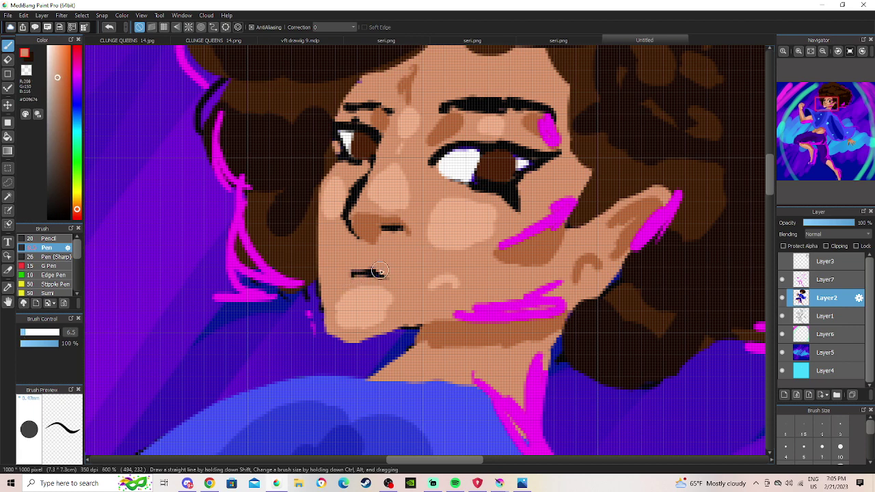
left_click(61, 96)
left_click(61, 100)
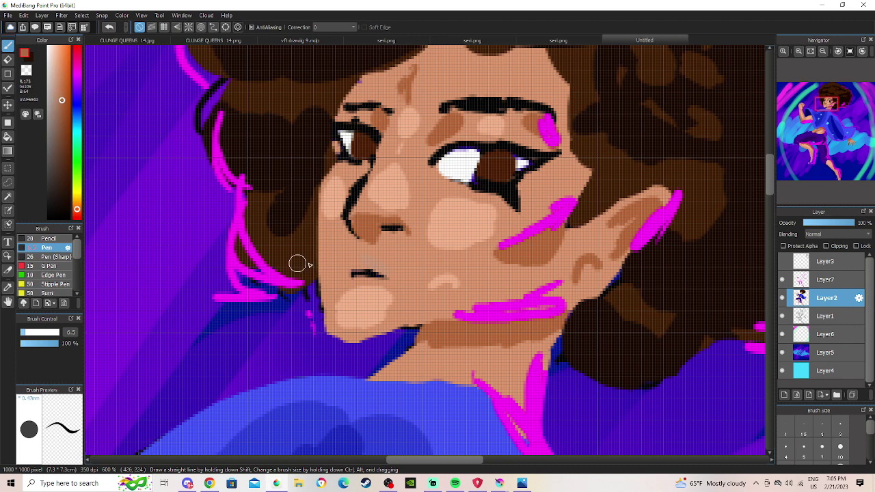
mouse_move(362, 265)
left_mouse_down()
mouse_move(383, 260)
mouse_move(378, 267)
mouse_move(345, 256)
mouse_move(345, 270)
mouse_move(393, 275)
mouse_move(380, 285)
mouse_move(346, 279)
mouse_move(346, 289)
mouse_move(390, 278)
left_mouse_up()
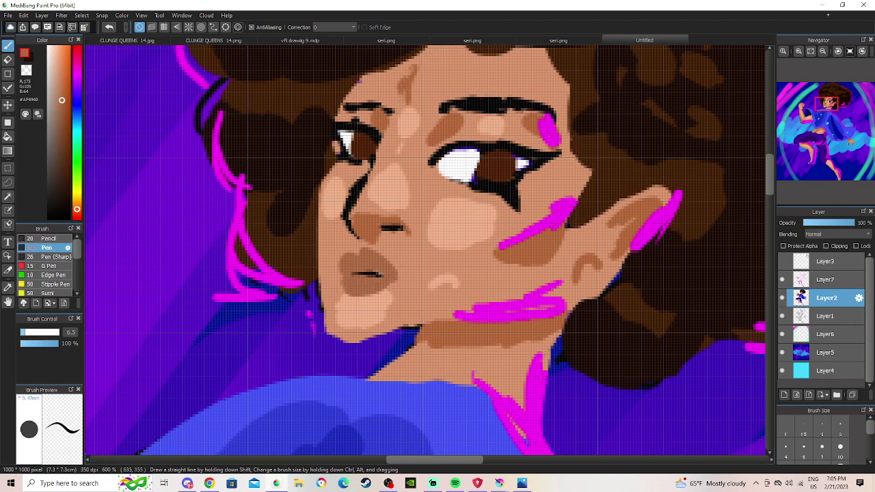
Try a darker brown dab at the centre of the lips, and undo it.
left_click(823, 52)
left_click(823, 52)
left_click(823, 52)
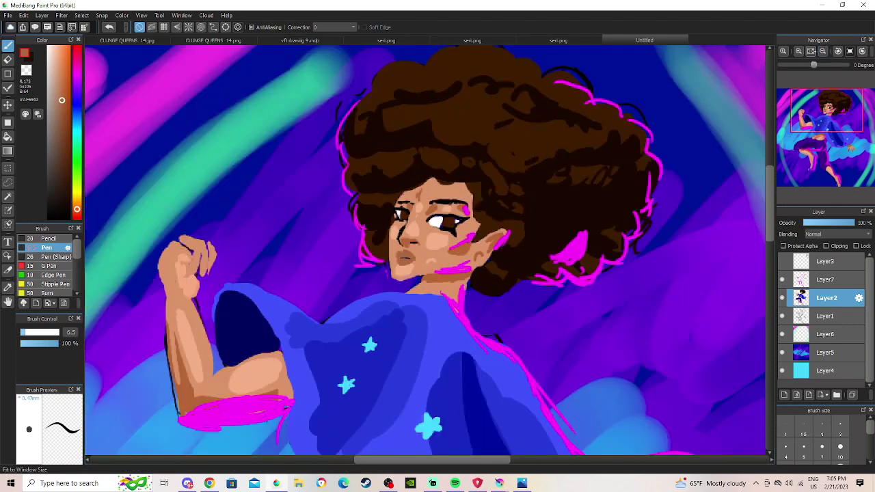
left_click(810, 52)
left_click(785, 52)
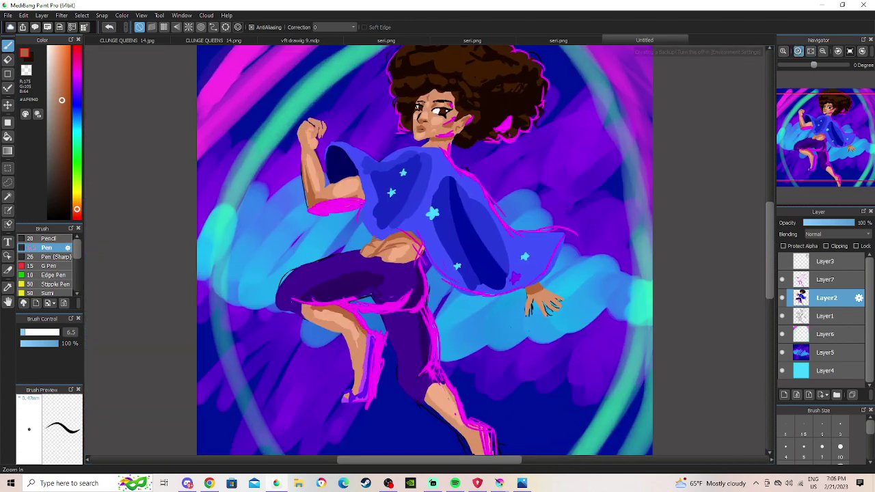
left_click(798, 52)
left_click(798, 52)
left_click(798, 51)
left_click(798, 52)
left_click_drag(823, 105, 827, 111)
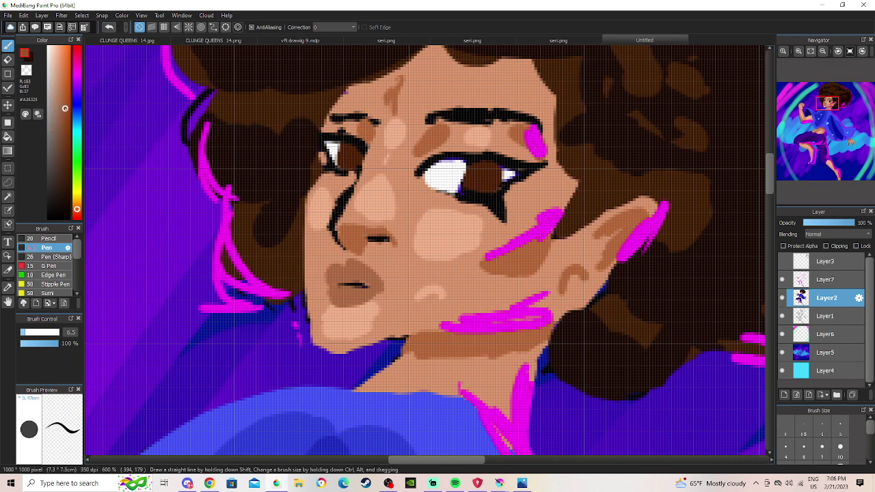
left_click_drag(361, 278, 355, 276)
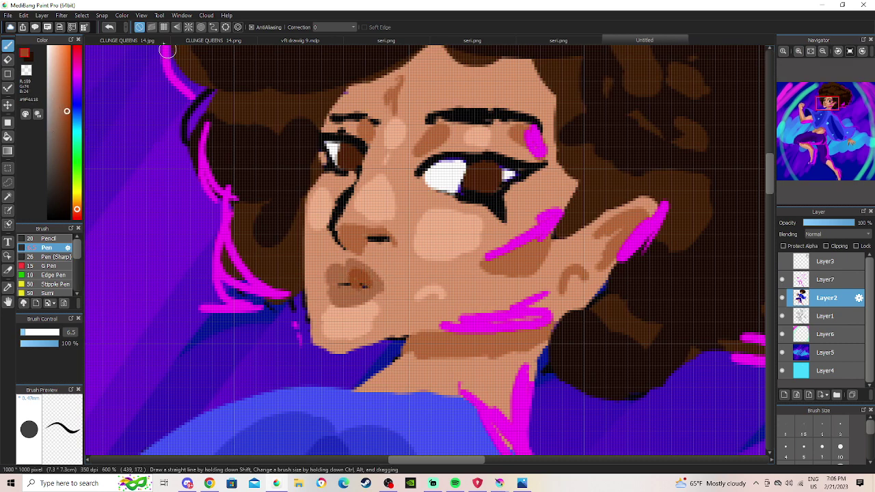
left_click(109, 28)
Shade the lips with darker brown #A45120, concentrating on the lower lip.
left_click_drag(62, 105, 67, 105)
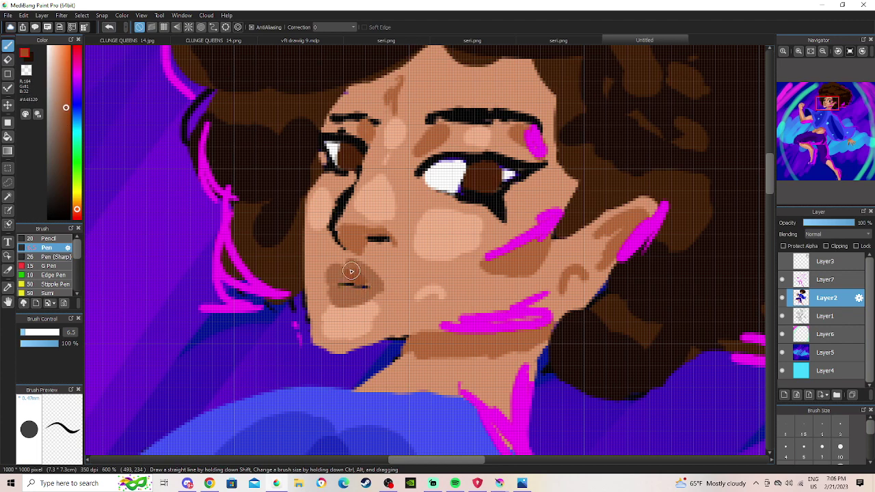
mouse_move(357, 279)
left_mouse_down()
mouse_move(366, 267)
mouse_move(359, 277)
mouse_move(371, 283)
mouse_move(350, 294)
left_mouse_up()
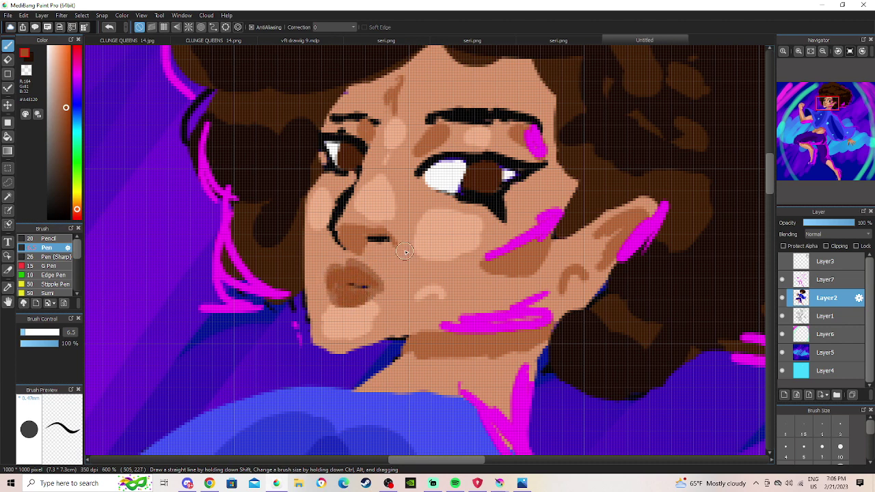
left_click(109, 28)
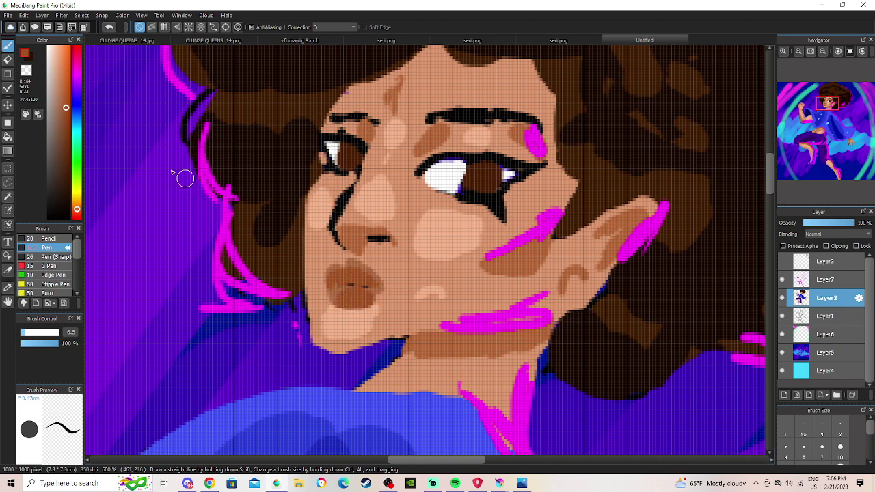
Redraw the line between the lips in black with pen size 5.4.
left_click_drag(58, 133, 71, 219)
left_click_drag(23, 336, 24, 336)
left_click_drag(346, 283, 372, 284)
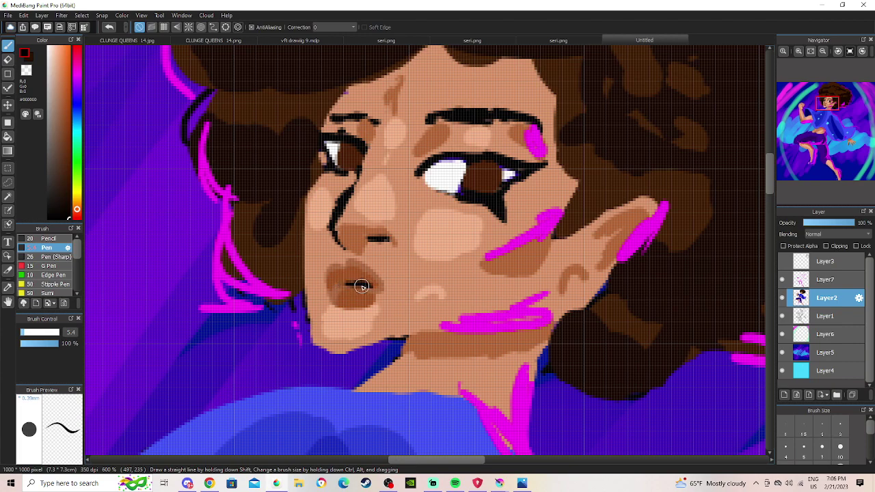
scroll(808, 99, "down", 8)
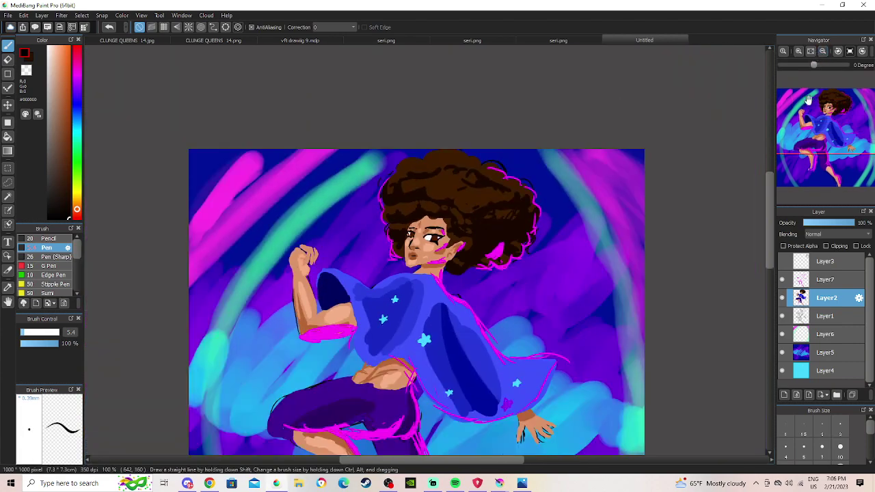
left_click_drag(808, 100, 836, 131)
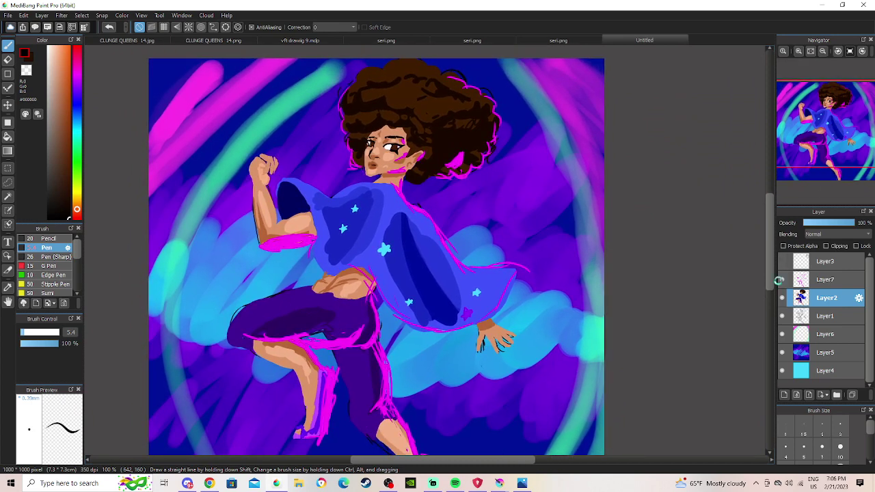
Make Layer7 the active layer and try a sampled purple stroke along the nose with pen size 6.
left_click(807, 281)
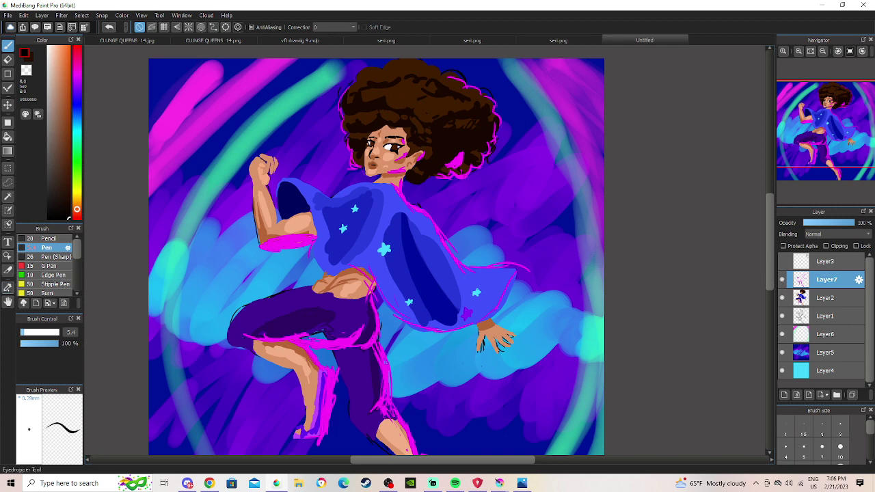
left_click(8, 288)
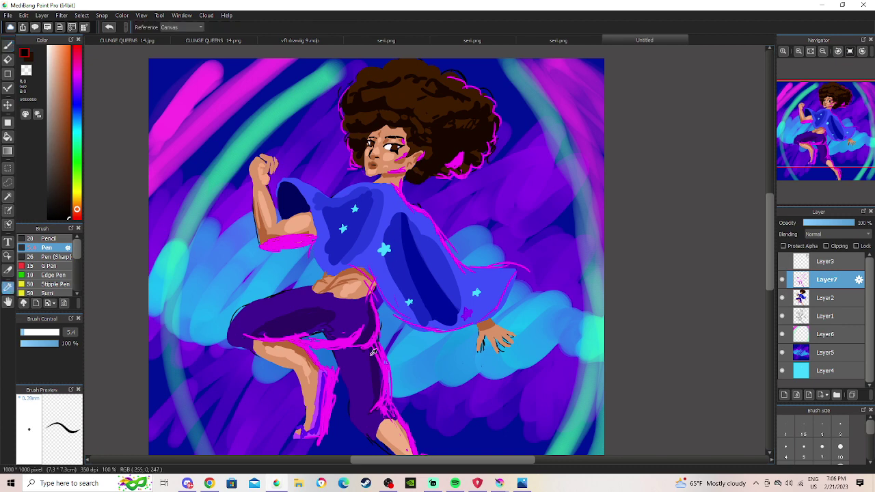
left_click(352, 340)
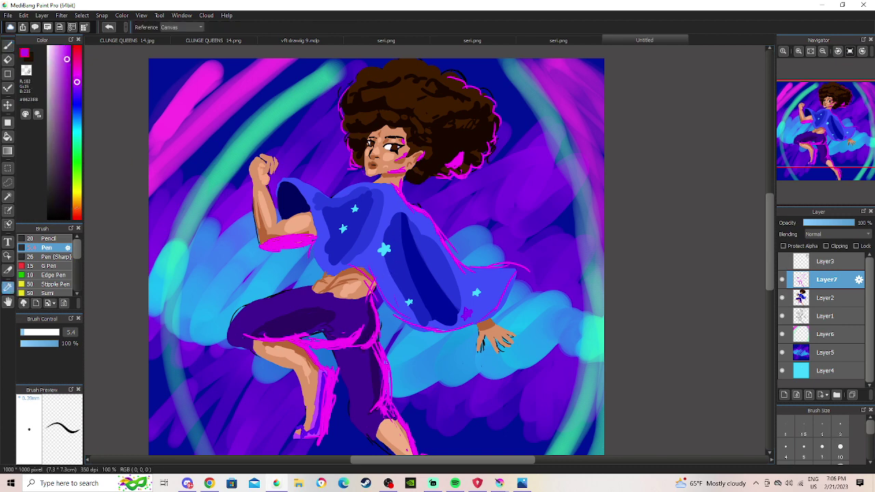
double_click(17, 41)
mouse_move(54, 46)
left_mouse_down()
mouse_move(56, 58)
mouse_move(55, 45)
left_mouse_up()
left_click(7, 46)
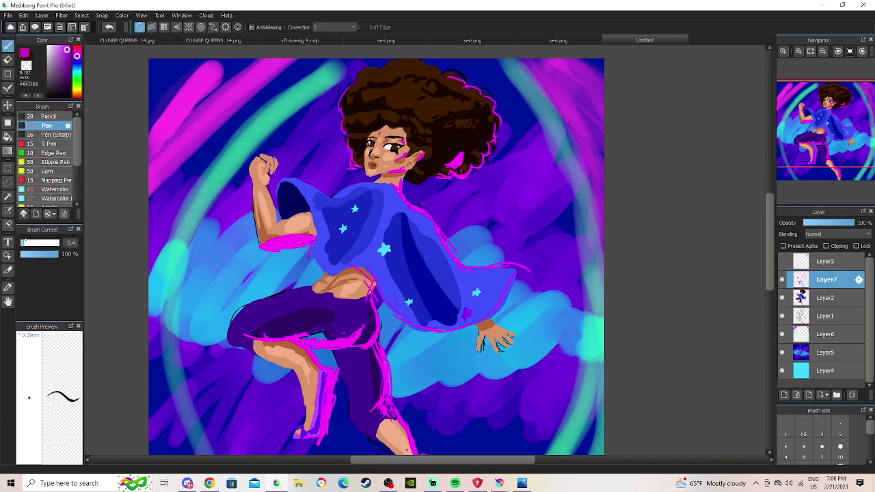
left_click_drag(28, 242, 24, 243)
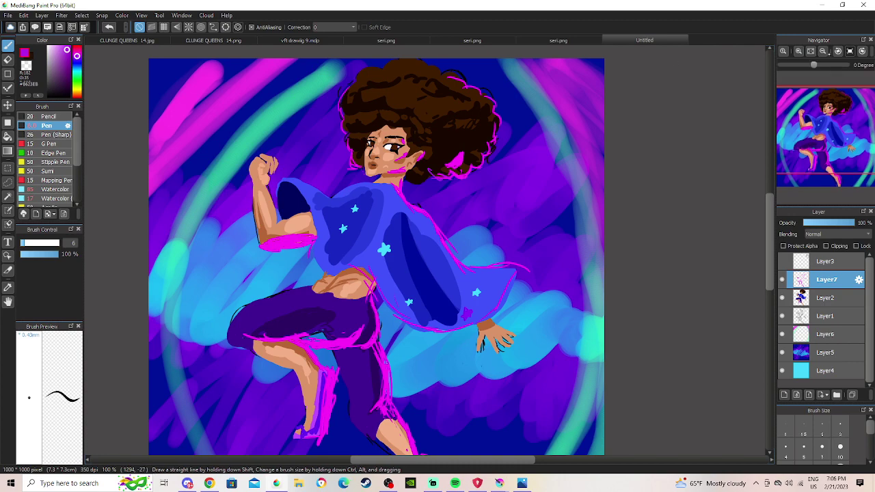
scroll(820, 119, "up", 3)
scroll(820, 118, "up", 1)
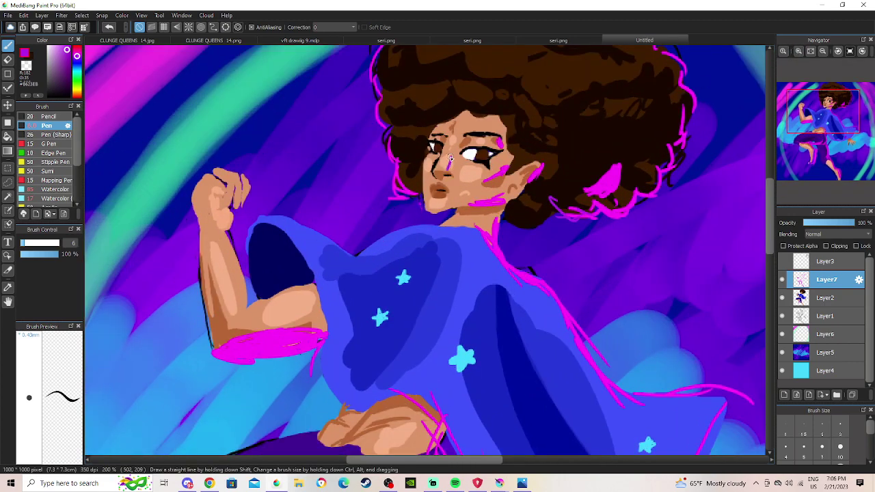
Sample the magenta #FF00F7 from the neck's rim light and paint highlights on the nose bridge and lips.
key("i")
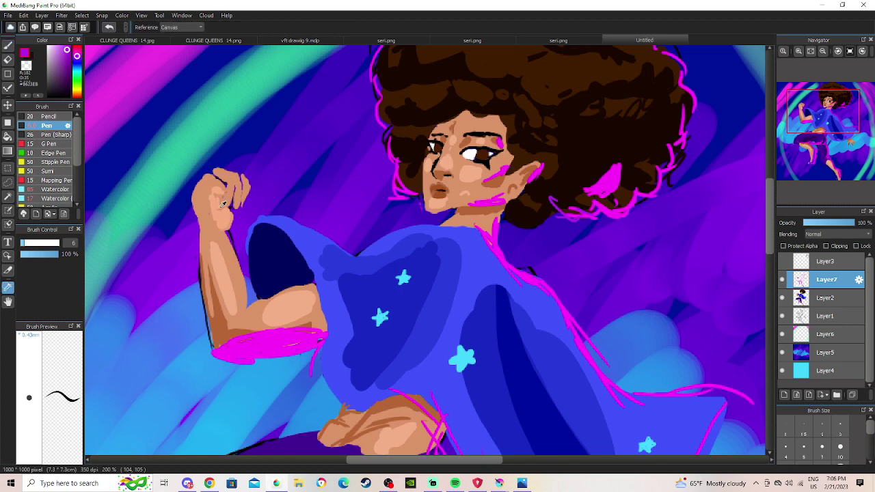
left_click(496, 229)
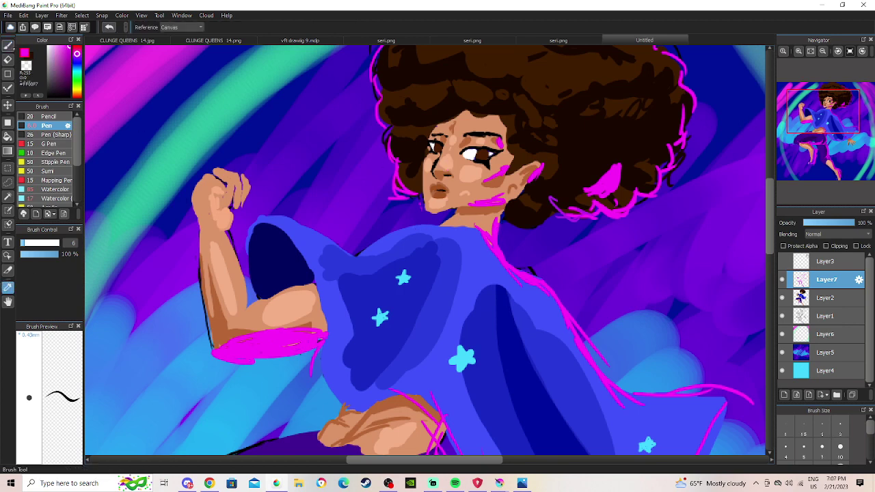
key("b")
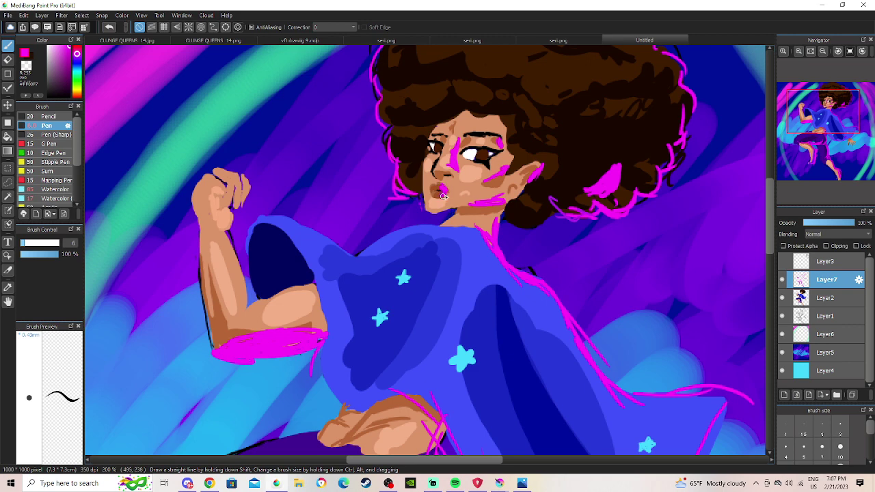
Paint two magenta highlight patches on the bare midriff above the bent thigh.
left_click(822, 51)
left_click_drag(815, 105, 805, 125)
left_click(782, 51)
left_click(782, 52)
mouse_move(482, 225)
left_mouse_down()
mouse_move(512, 205)
mouse_move(526, 218)
mouse_move(494, 218)
mouse_move(523, 211)
mouse_move(534, 221)
mouse_move(529, 212)
mouse_move(510, 230)
left_mouse_up()
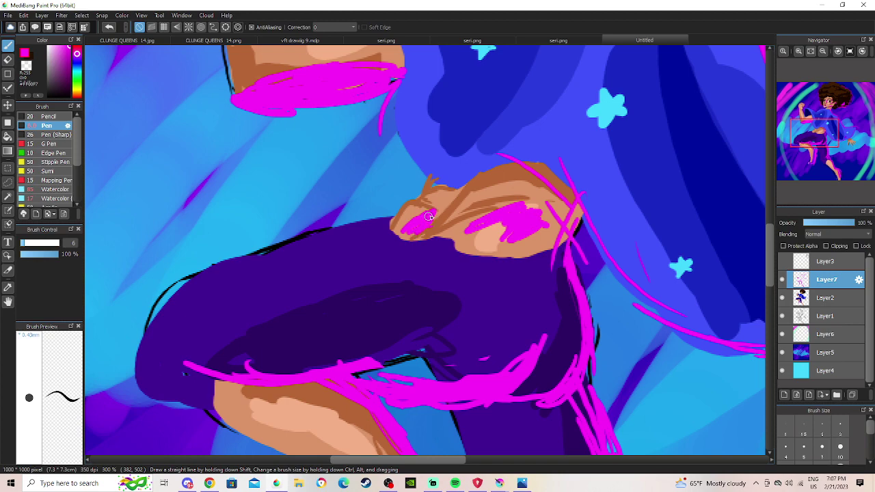
left_click_drag(448, 201, 438, 208)
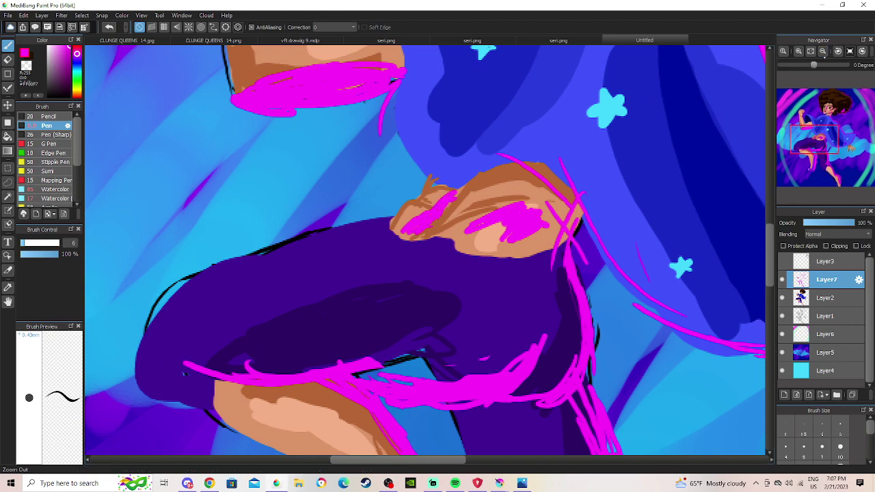
Try a magenta stroke along the inner edge of the raised forearm, and undo it.
left_click(822, 52)
left_click(822, 52)
left_click(822, 51)
left_click(822, 52)
mouse_move(805, 115)
left_mouse_down()
mouse_move(840, 166)
mouse_move(799, 89)
left_mouse_up()
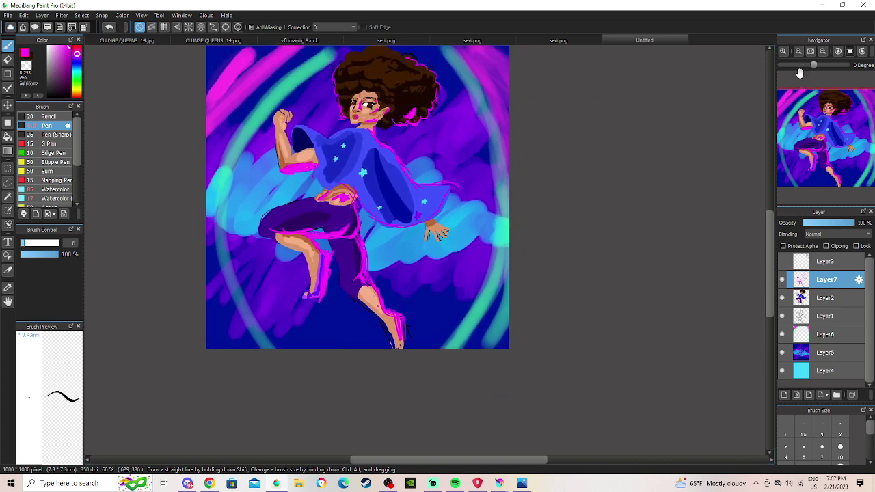
left_click(798, 52)
mouse_move(790, 92)
left_mouse_down()
mouse_move(814, 115)
mouse_move(807, 117)
left_mouse_up()
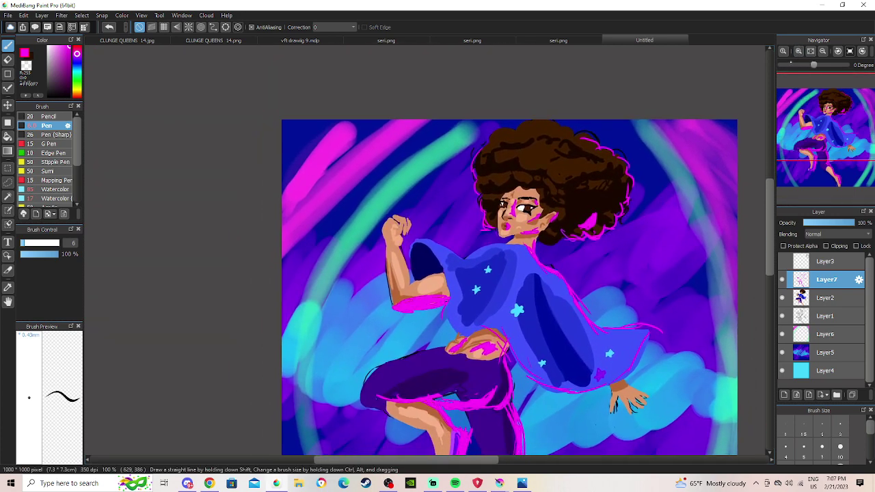
left_click(798, 51)
left_click(798, 52)
left_click(798, 52)
left_click_drag(371, 341, 357, 267)
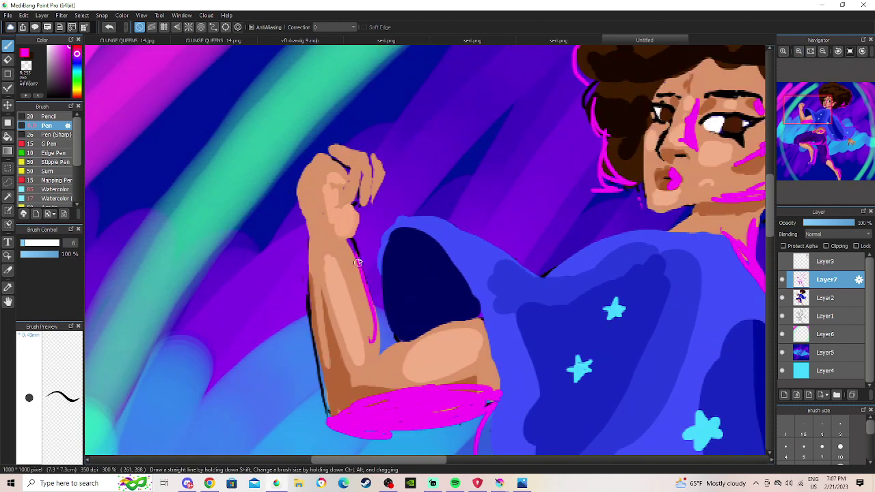
left_click(109, 27)
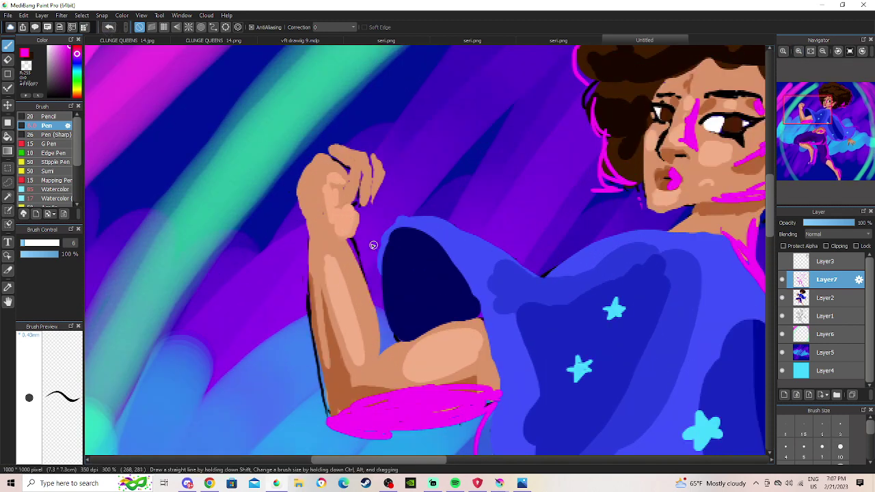
Paint magenta rim light down the outer edge of the raised forearm from the wrist to the elbow.
mouse_move(310, 233)
left_mouse_down()
mouse_move(306, 327)
mouse_move(330, 368)
left_mouse_up()
left_click_drag(311, 307, 330, 384)
left_click_drag(310, 307, 323, 410)
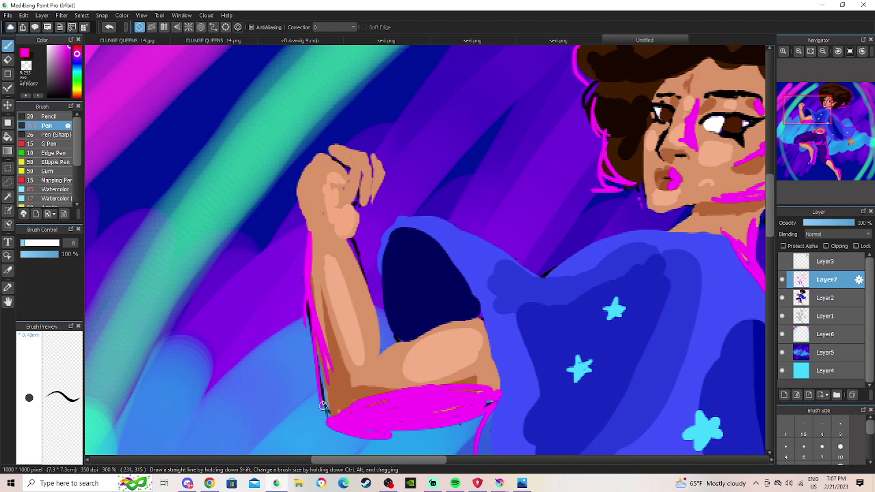
Paint magenta rim light along the inner edge of the raised forearm and the upper arm beneath the sleeve opening.
left_click_drag(347, 240, 365, 316)
mouse_move(355, 268)
left_mouse_down()
mouse_move(375, 339)
mouse_move(432, 328)
left_mouse_up()
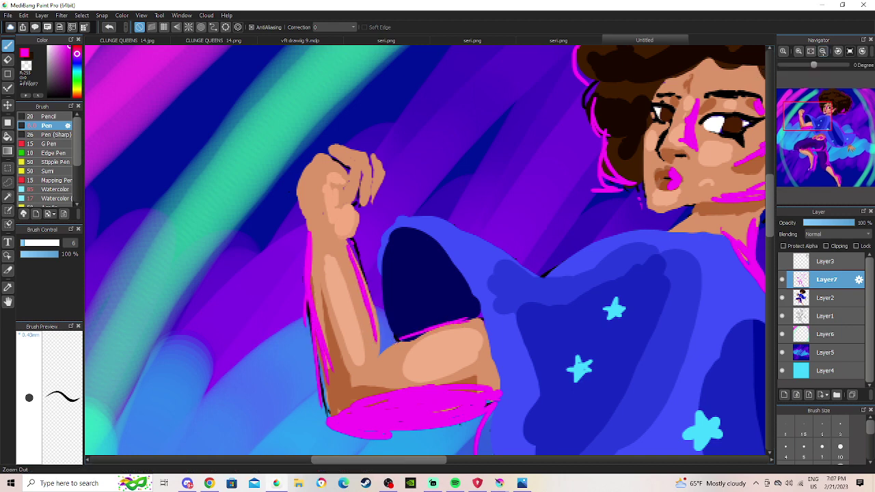
Examine the magenta rim light across the whole painting and around the character's legs.
left_click(822, 52)
left_click(822, 51)
left_click(822, 51)
left_click(822, 51)
left_click_drag(820, 117, 822, 142)
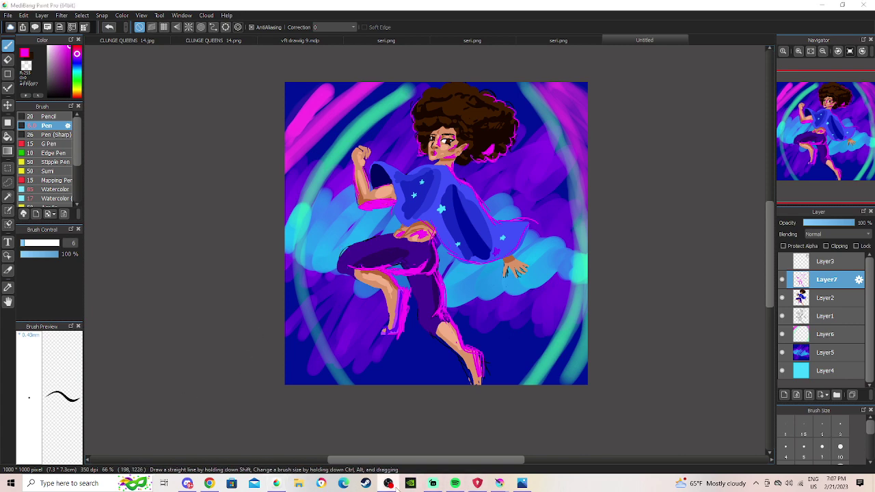
scroll(501, 337, "down", 1)
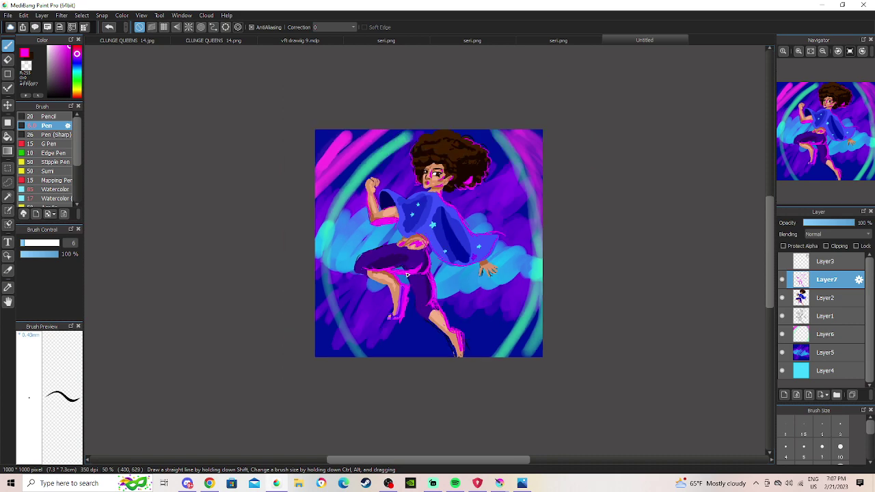
scroll(500, 337, "up", 5)
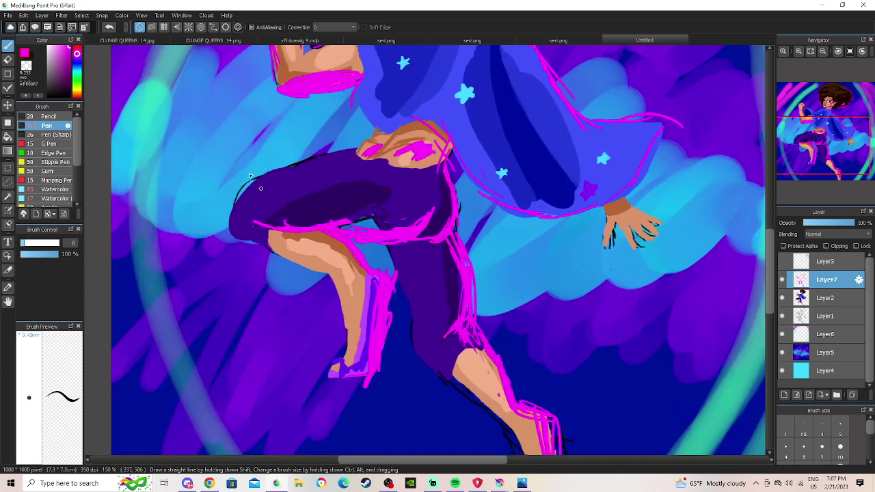
left_click(8, 59)
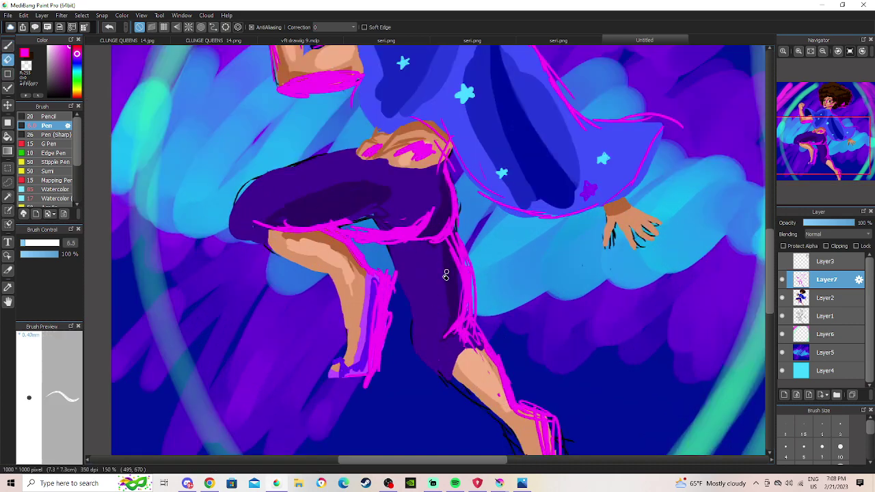
Switch to SoundCloud in Chrome, skip back to the track DISCO SLEAZE, and return to MediBang Paint Pro.
left_click(210, 483)
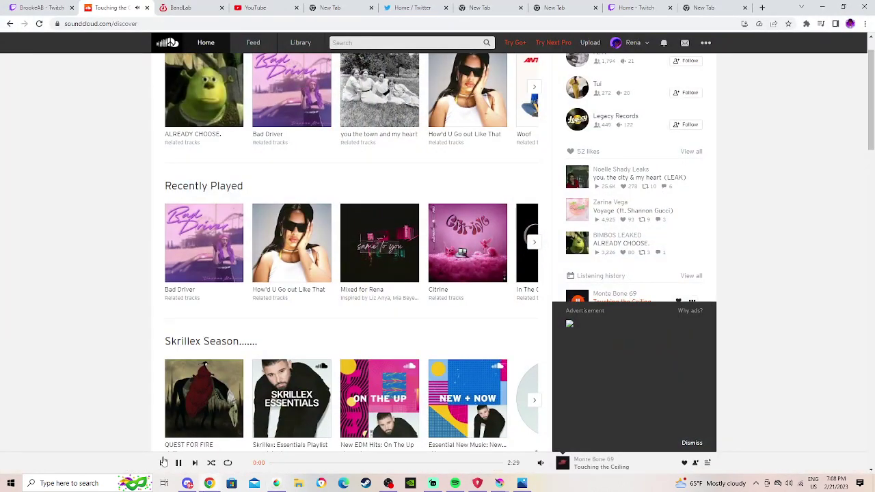
left_click(164, 462)
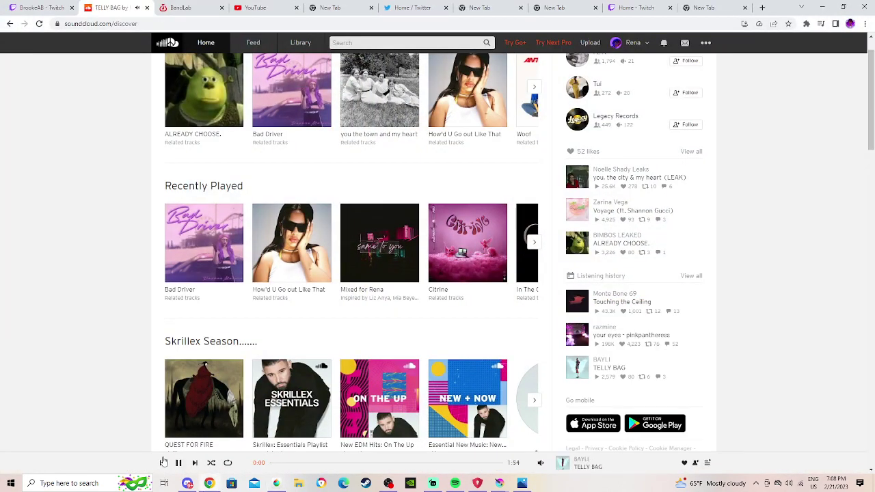
left_click(164, 463)
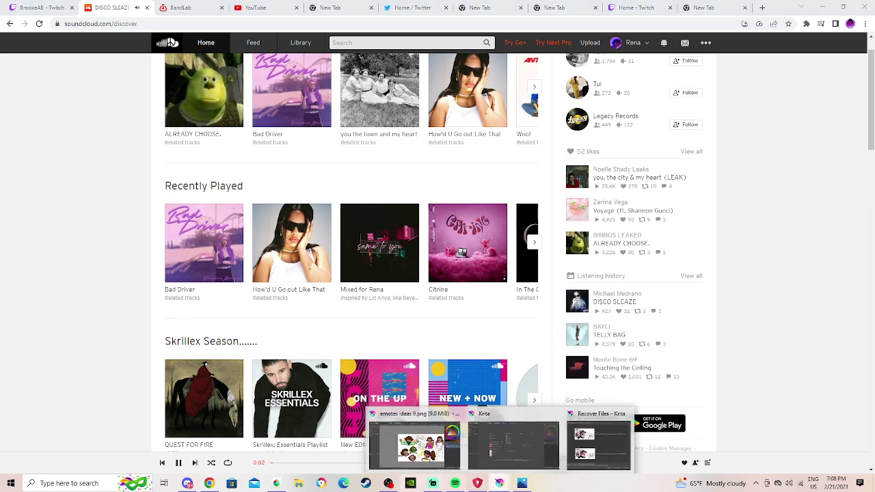
left_click(279, 484)
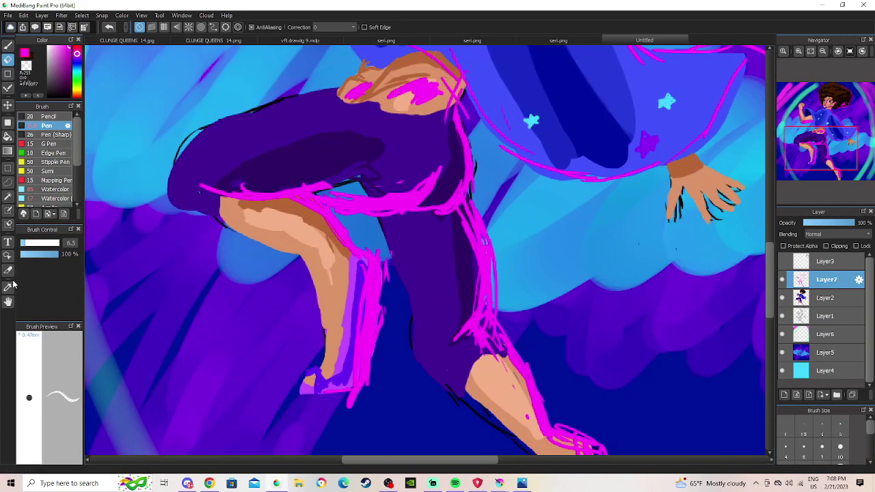
Examine the figure's legs, torso and face up close, and compare them with the full composition.
scroll(282, 195, "up", 5)
left_click_drag(281, 195, 202, 101)
scroll(281, 211, "down", 2)
left_click_drag(324, 280, 328, 483)
left_click_drag(395, 228, 402, 455)
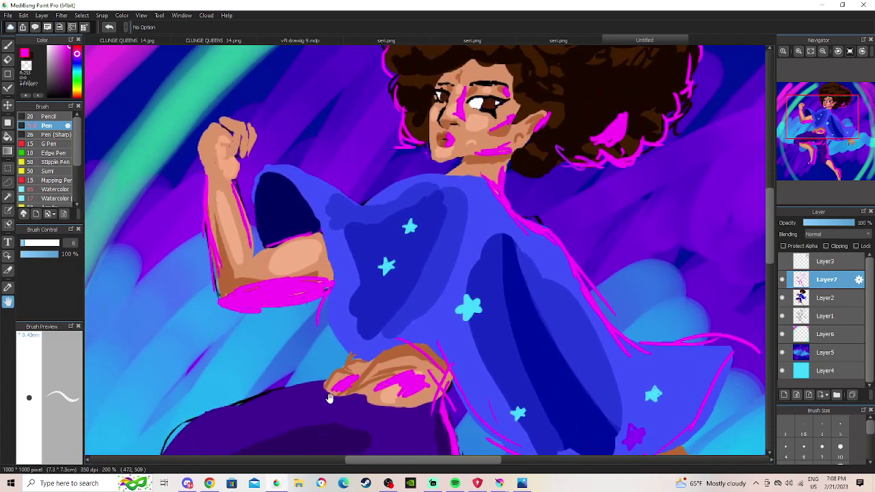
left_click_drag(352, 335, 357, 13)
left_click_drag(356, 96, 349, 210)
scroll(345, 273, "down", 4)
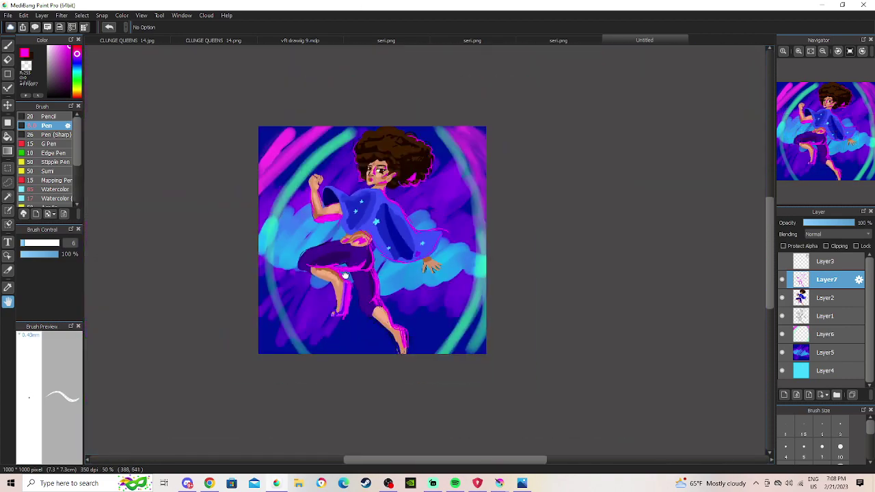
scroll(307, 427, "up", 1)
left_click(209, 483)
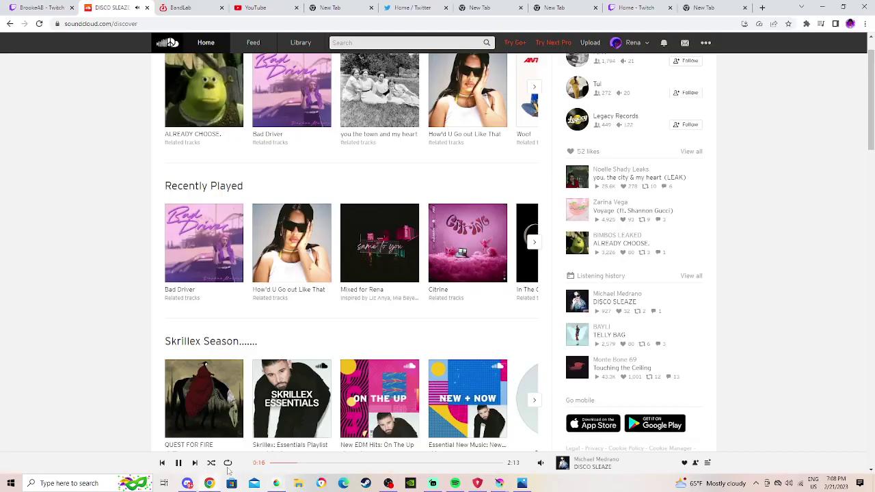
left_click(209, 484)
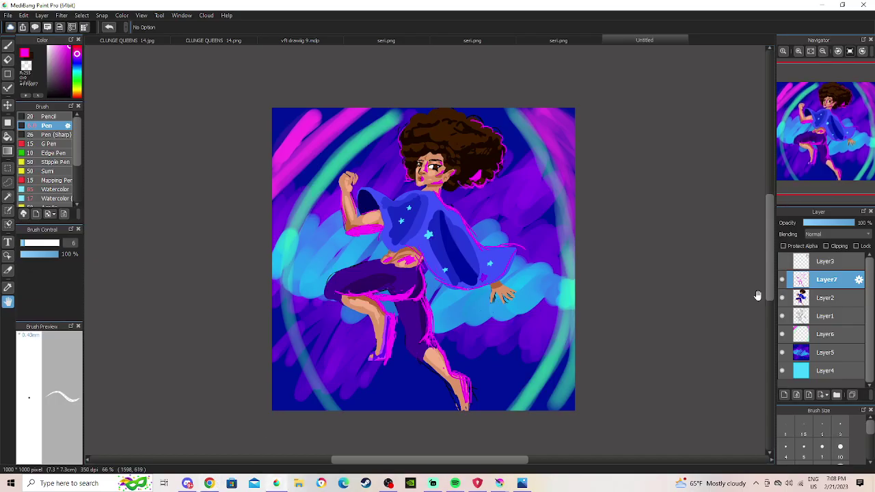
Inspect the legs and trailing hand, the overall composition, and the upper body for remaining areas to paint.
left_click(799, 53)
left_click(799, 53)
left_click_drag(831, 136, 829, 168)
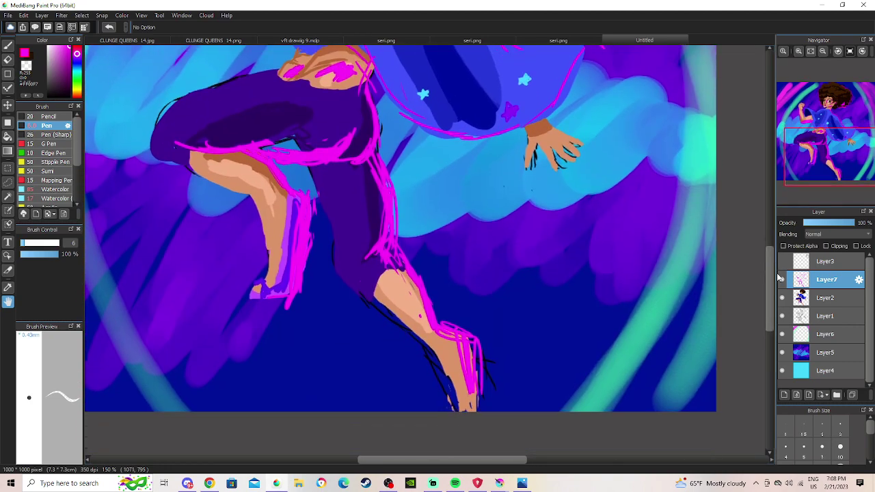
left_click_drag(777, 274, 796, 218)
left_click(823, 54)
left_click(823, 54)
left_click_drag(547, 205, 588, 173)
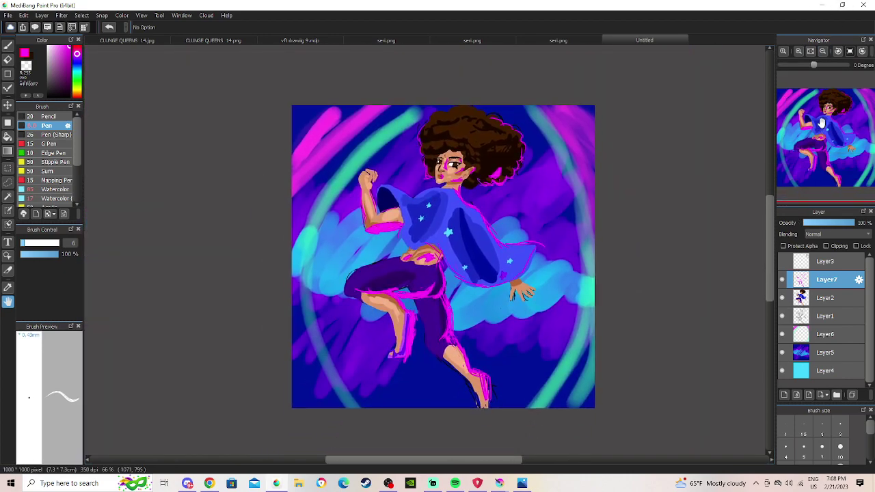
left_click(798, 53)
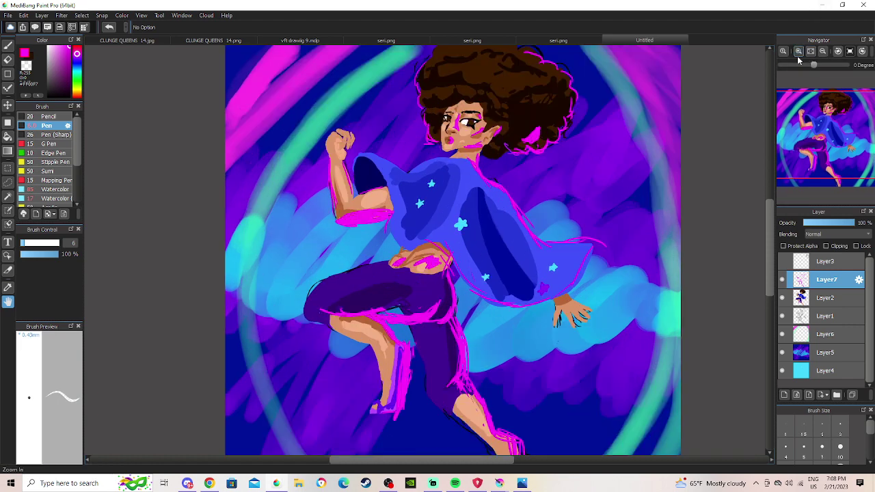
left_click(798, 53)
left_click_drag(824, 131, 824, 127)
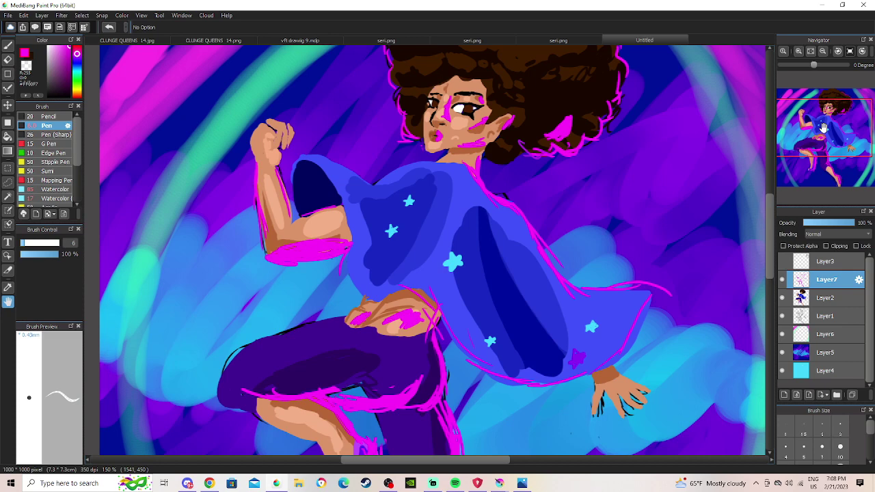
Add three empty layers above Layer7 and set the pen to brown #7A3800 at size 22.
left_click(42, 15)
left_click(54, 27)
left_click(7, 44)
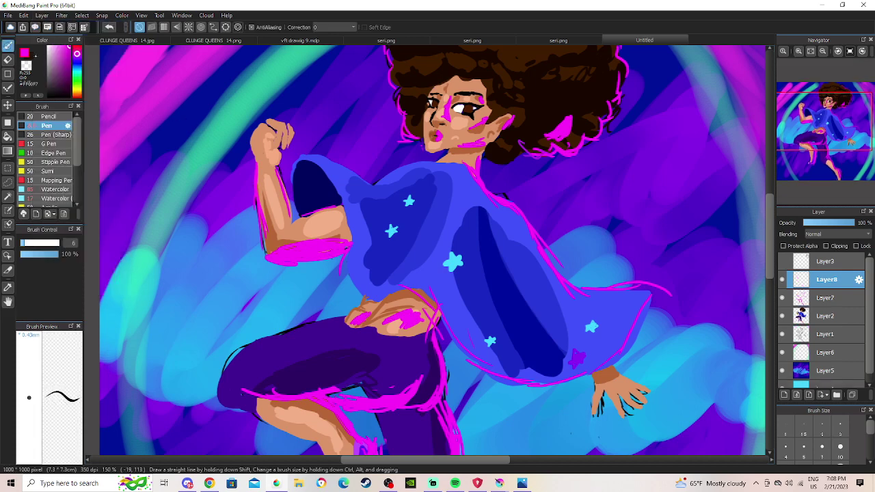
left_click(42, 15)
left_click(55, 27)
left_click_drag(78, 89, 77, 93)
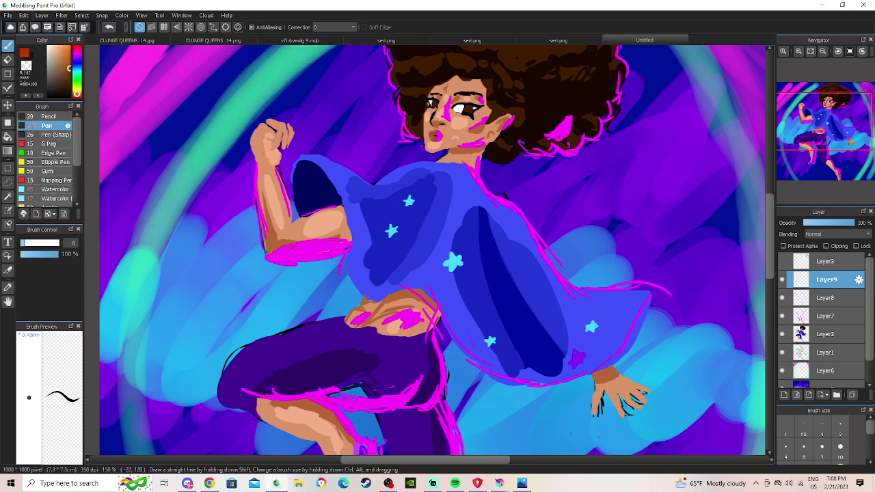
left_click(38, 243)
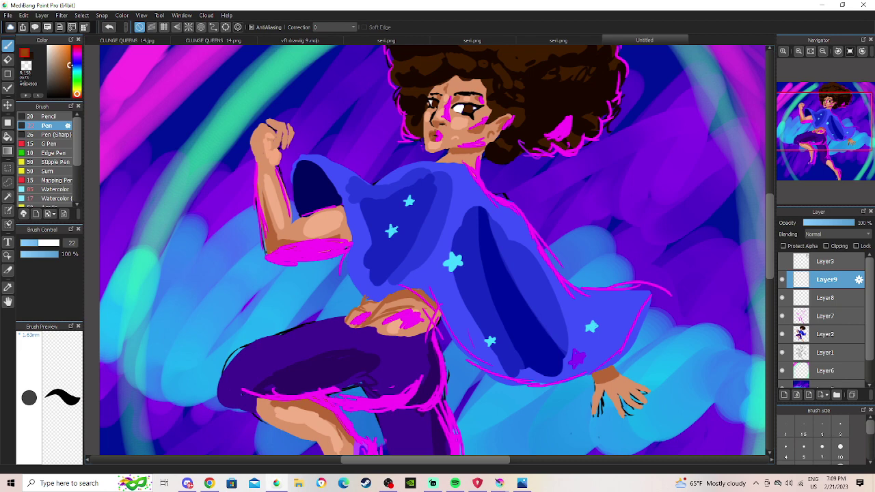
left_click(42, 15)
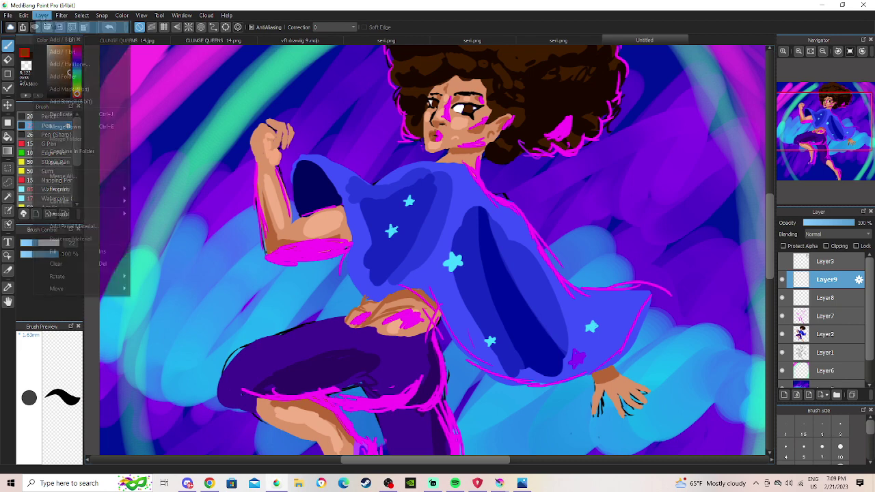
left_click(54, 27)
On Layer7, paint a small brown figure with head, torso and outstretched arms in the background beside the character's raised arm.
left_click(824, 316)
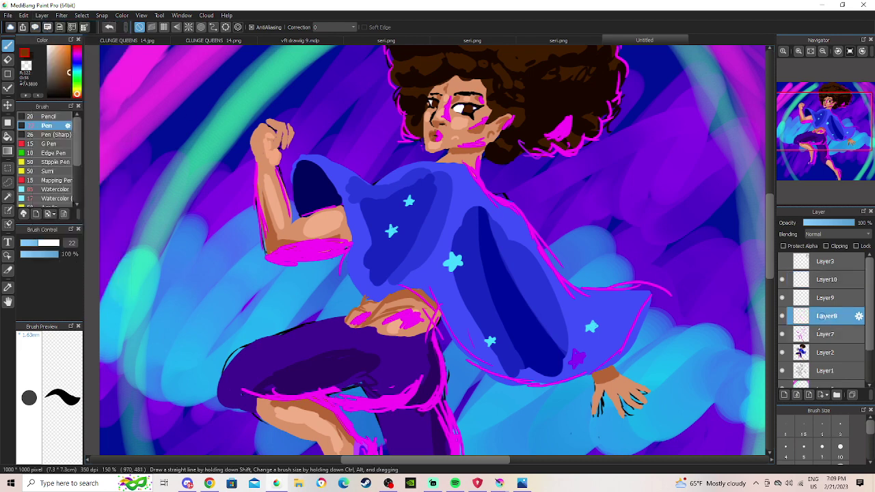
left_click(824, 335)
mouse_move(166, 160)
left_mouse_down()
mouse_move(173, 171)
mouse_move(174, 159)
mouse_move(185, 162)
mouse_move(169, 200)
mouse_move(227, 247)
left_mouse_up()
mouse_move(173, 209)
left_mouse_down()
mouse_move(121, 157)
mouse_move(149, 189)
mouse_move(157, 225)
mouse_move(147, 257)
mouse_move(155, 263)
mouse_move(192, 222)
mouse_move(172, 225)
mouse_move(189, 221)
mouse_move(272, 282)
left_mouse_up()
mouse_move(176, 240)
left_mouse_down()
mouse_move(151, 292)
mouse_move(145, 260)
left_mouse_up()
Choose a near-black navy and paint wide dark trousers below the small figure's torso.
left_click(76, 62)
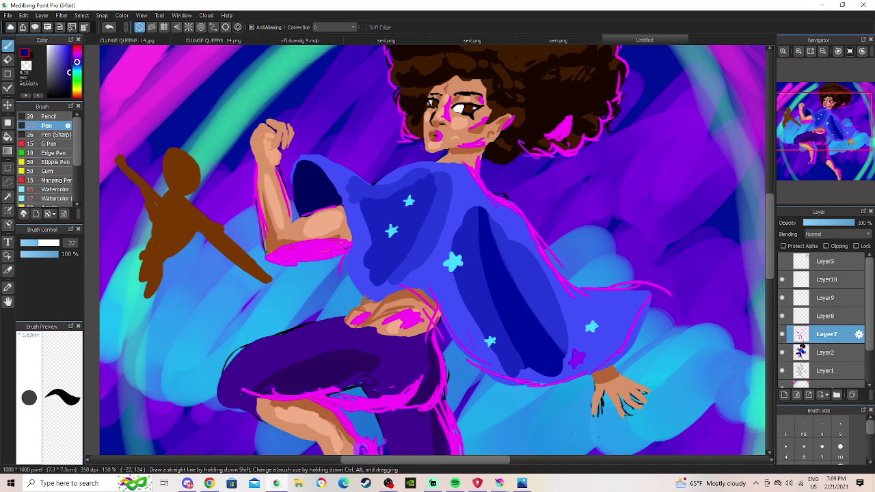
mouse_move(148, 253)
left_mouse_down()
mouse_move(233, 294)
mouse_move(114, 290)
mouse_move(171, 326)
mouse_move(254, 321)
mouse_move(222, 299)
mouse_move(232, 307)
mouse_move(203, 308)
mouse_move(167, 271)
mouse_move(188, 287)
mouse_move(127, 298)
mouse_move(138, 289)
mouse_move(168, 305)
mouse_move(159, 304)
mouse_move(221, 303)
mouse_move(183, 298)
mouse_move(144, 275)
left_mouse_up()
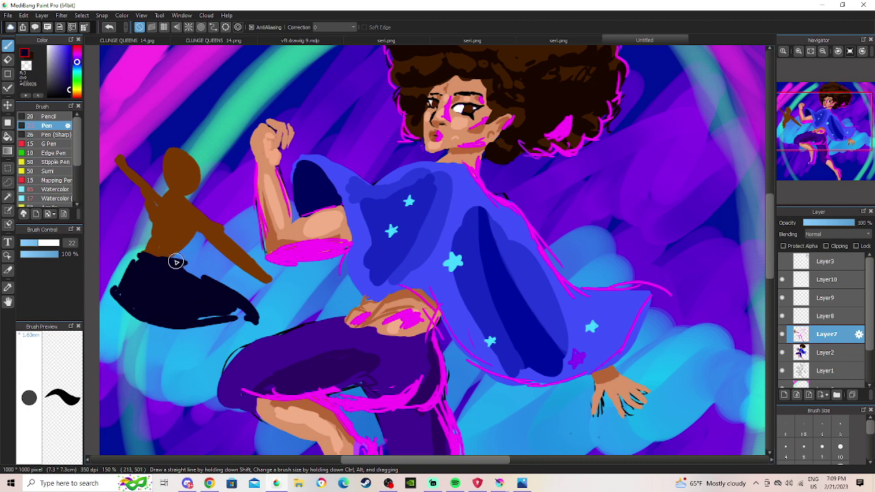
Paint short, spiky hair on the small figure's head in black #000000 at brush size 12.6.
left_click(69, 96)
left_click_drag(39, 243, 30, 242)
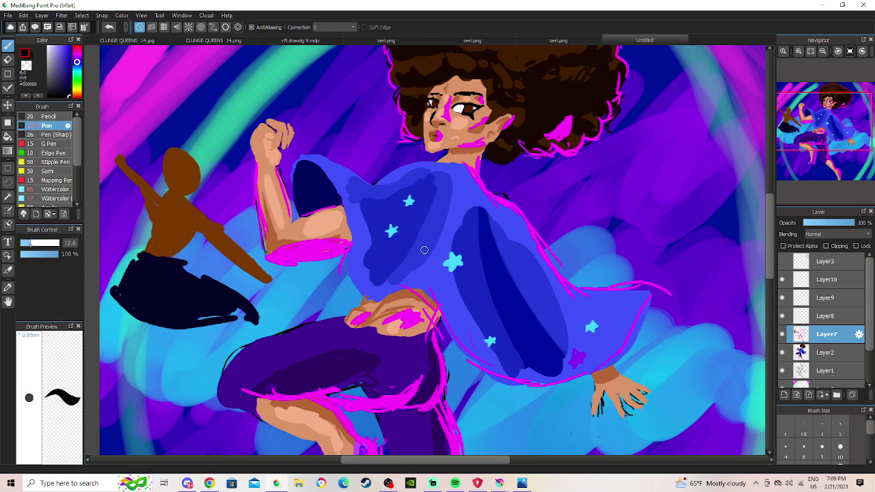
mouse_move(198, 153)
left_mouse_down()
mouse_move(172, 159)
mouse_move(202, 162)
mouse_move(204, 172)
mouse_move(165, 161)
left_mouse_up()
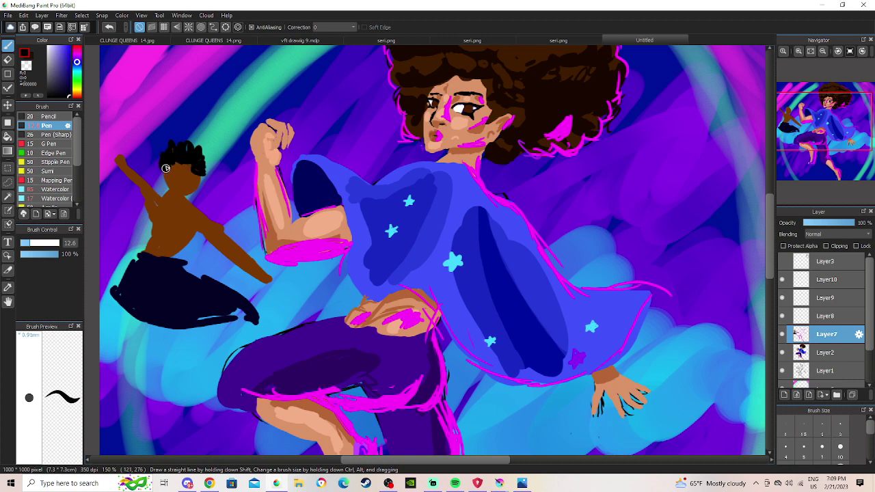
left_click_drag(181, 185, 175, 175)
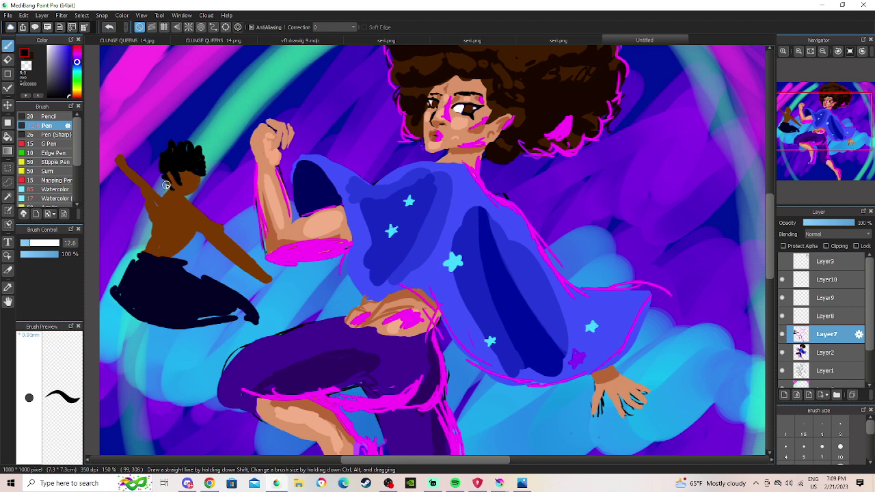
Sample the brown skin colour from the small figure's torso and build out the face profile below the hair.
left_click(798, 51)
left_click(798, 51)
left_click(799, 52)
left_click_drag(809, 124, 795, 117)
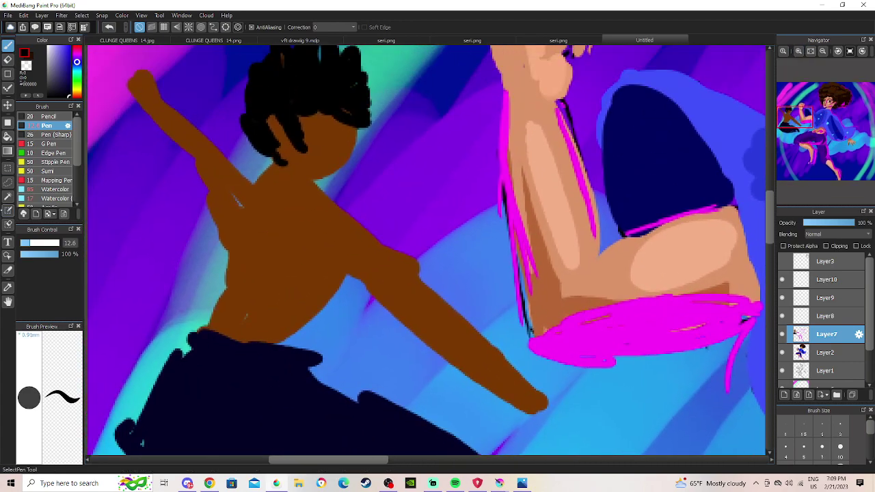
left_click(8, 287)
left_click(250, 251)
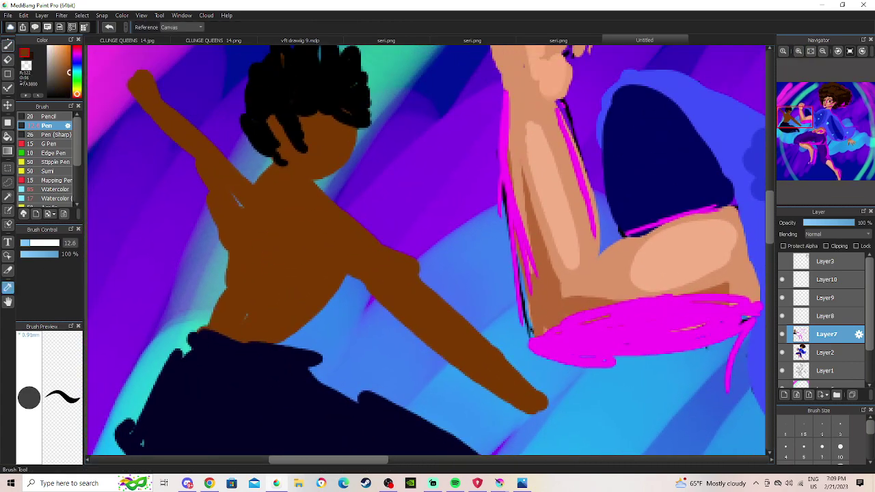
left_click(8, 43)
mouse_move(321, 164)
left_mouse_down()
mouse_move(335, 174)
mouse_move(355, 135)
left_mouse_up()
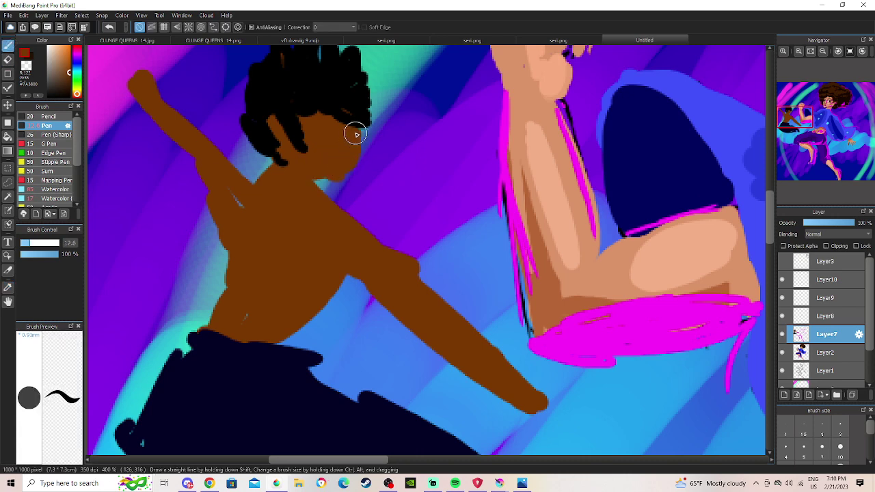
Extend the small figure's raised arm to the canvas edge and paint splayed brown fingers on the lowered hand.
left_click(822, 52)
left_click(822, 51)
left_click(822, 51)
left_click(822, 51)
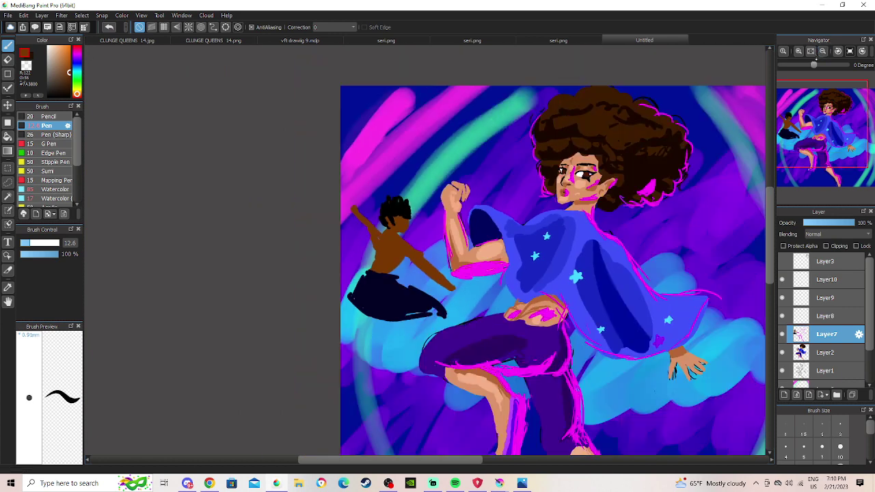
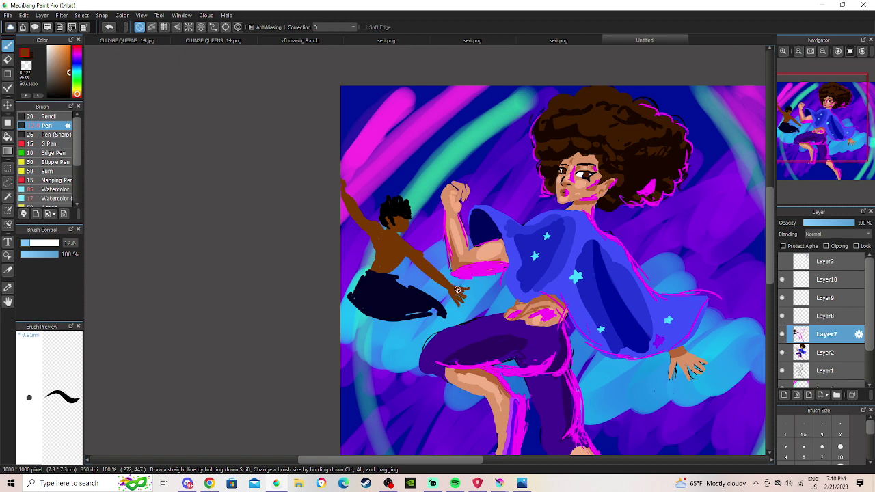
key("e")
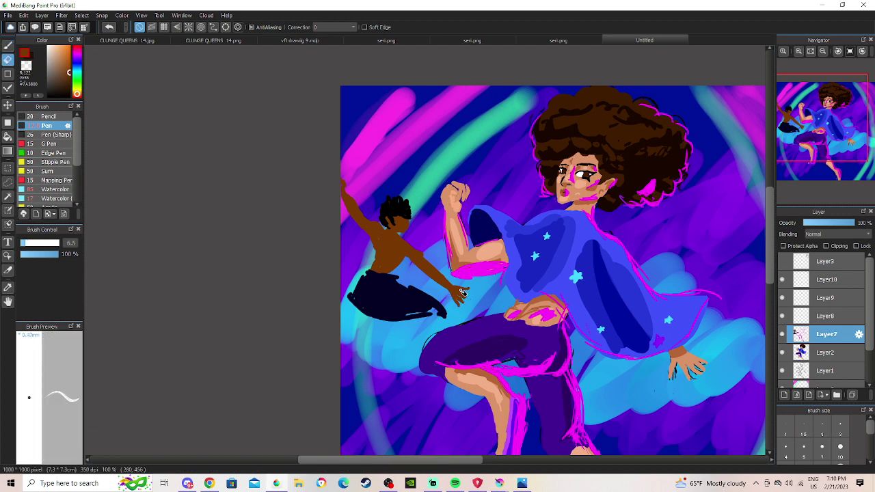
Paint the small figure's two legs below the dark trousers in brown #7A3800 at brush size 12.6.
key("b")
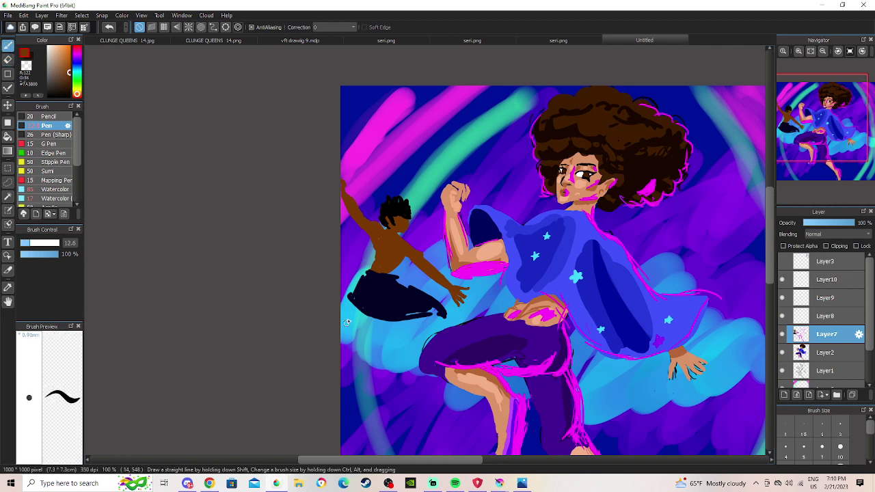
left_click_drag(351, 345, 354, 348)
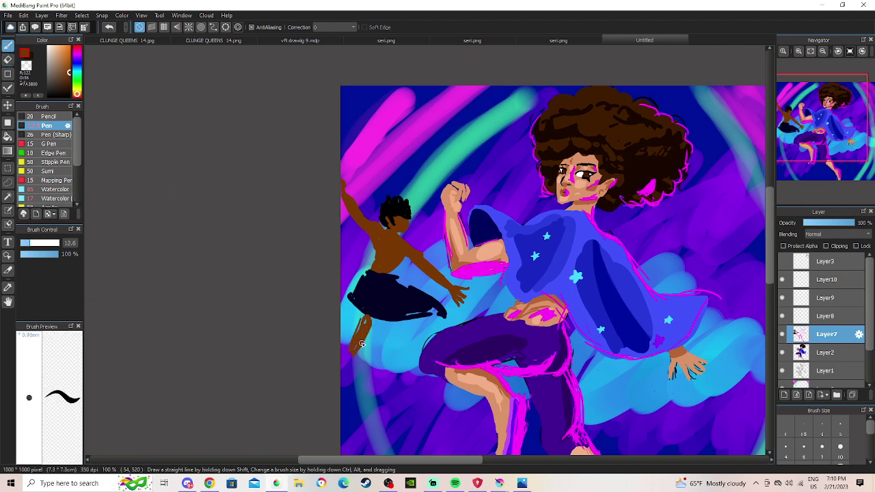
left_click(822, 52)
left_click_drag(820, 110, 843, 133)
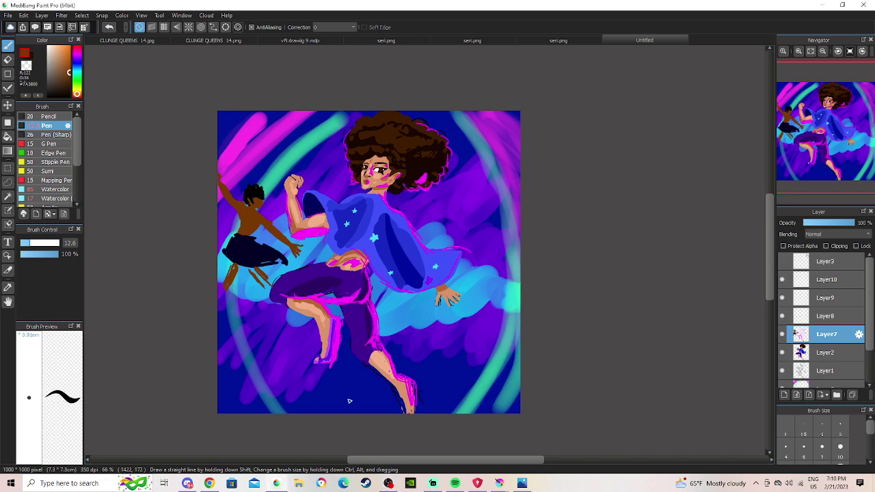
scroll(270, 319, "down", 1)
scroll(284, 309, "up", 3)
left_click(8, 302)
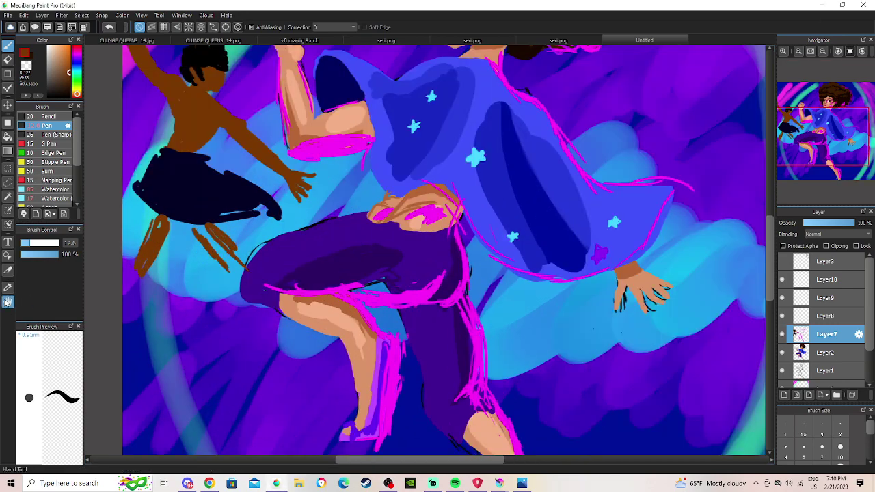
left_click_drag(343, 320, 369, 454)
Switch to SoundCloud in the browser and skip between tracks to play "GoldLink - Evian PinkPantheress Only".
left_click(210, 483)
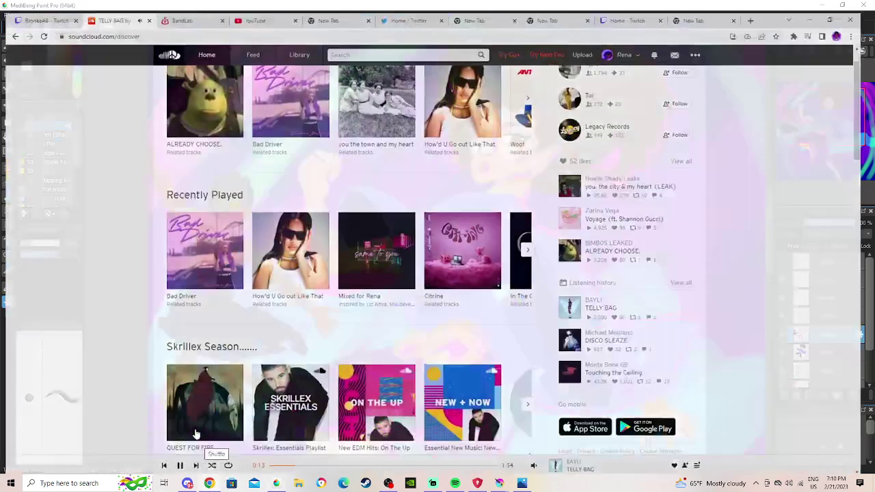
left_click(159, 464)
left_click(198, 463)
left_click(195, 465)
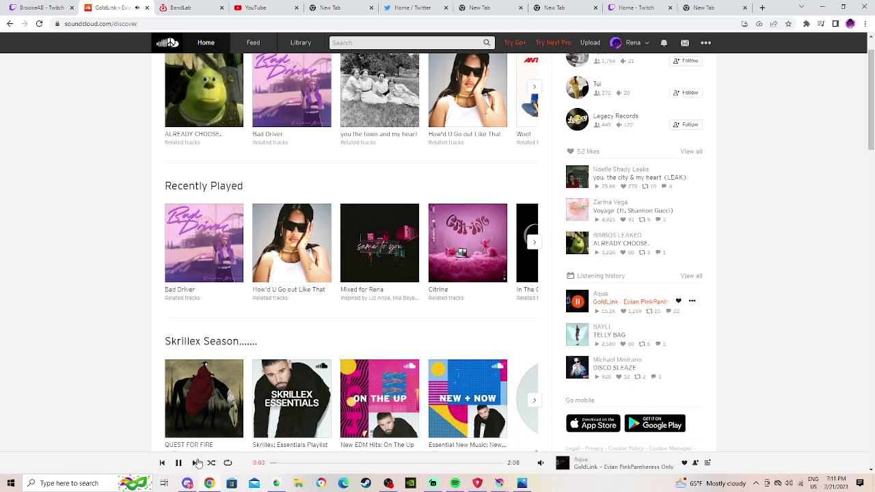
left_click(195, 462)
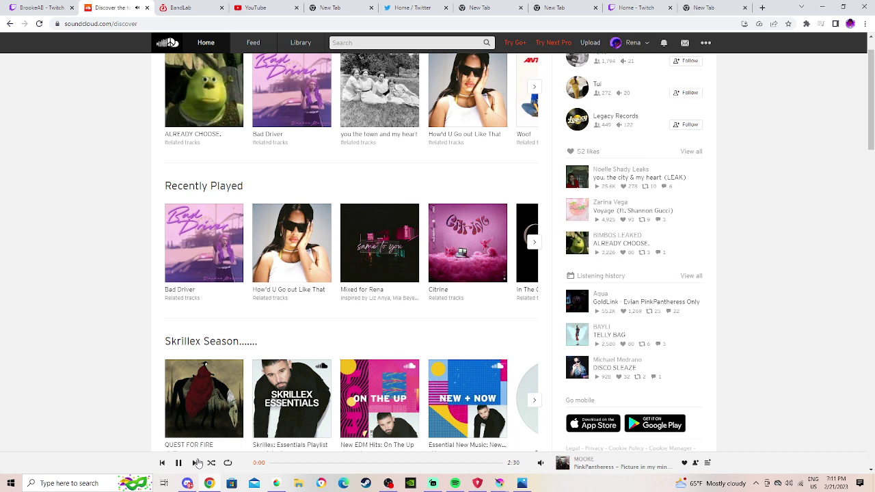
left_click(162, 463)
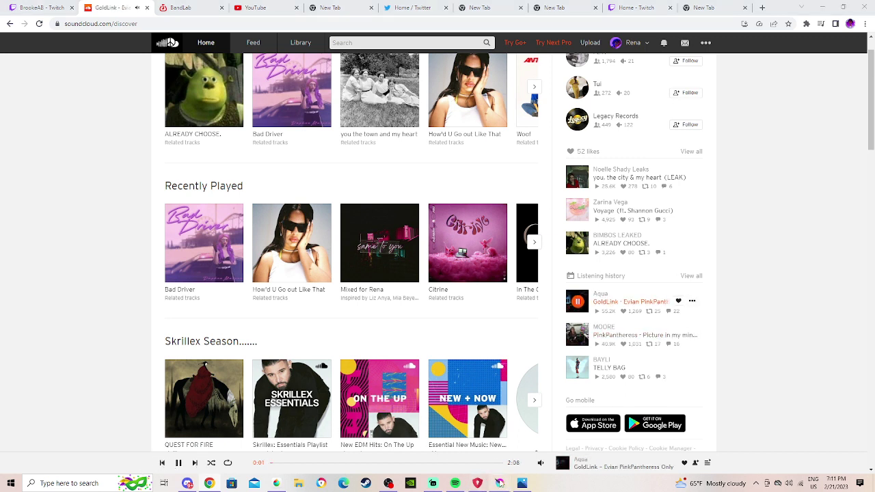
Switch back to MediBang Paint Pro and fill out the small figure's lower legs with solid brown.
left_click(276, 484)
scroll(418, 232, "up", 2)
scroll(418, 233, "down", 3)
left_click_drag(462, 283, 373, 299)
scroll(374, 300, "down", 1)
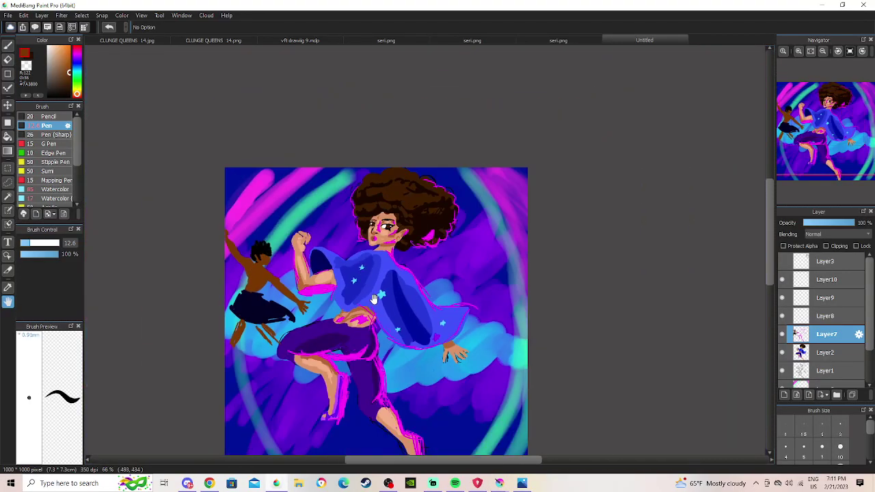
scroll(374, 299, "up", 4)
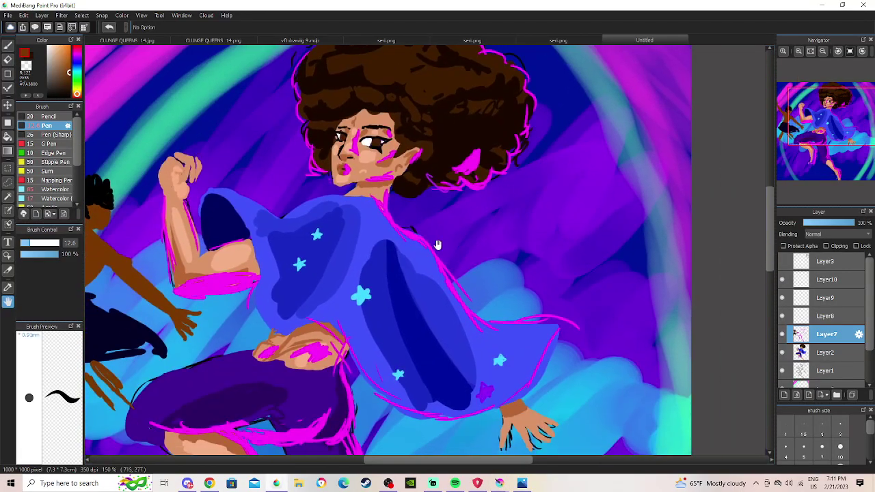
scroll(437, 246, "down", 4)
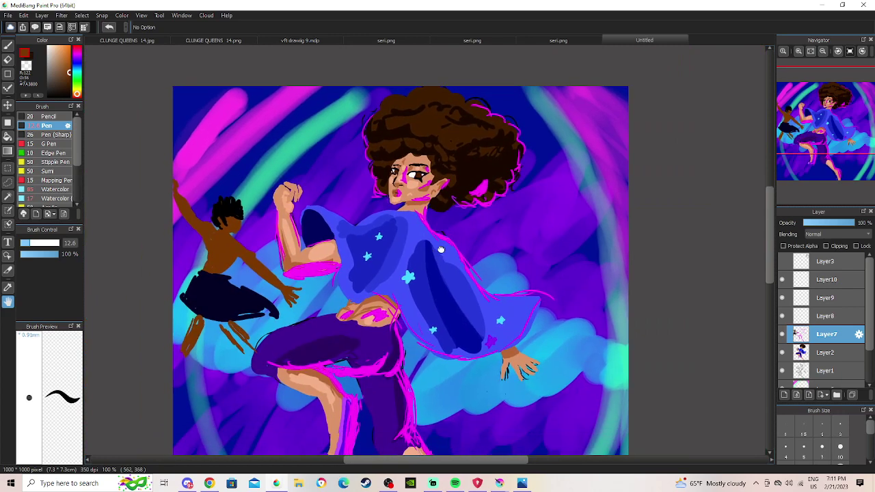
left_click_drag(441, 250, 503, 158)
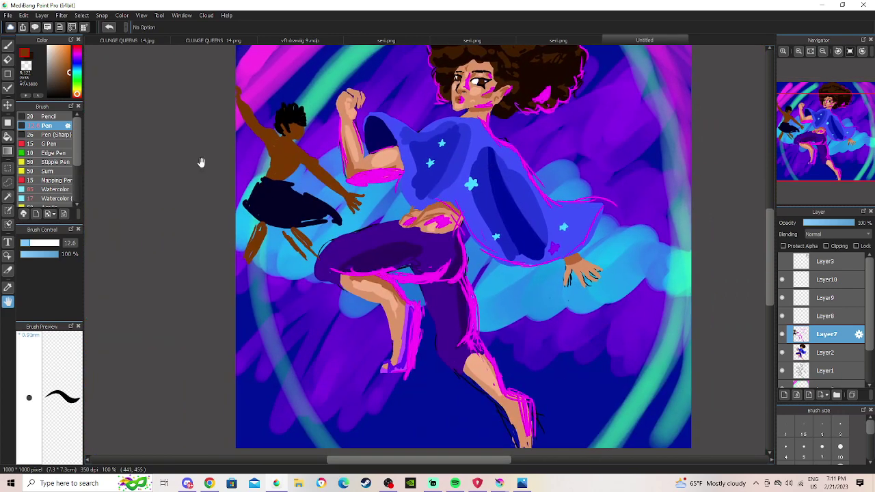
left_click(8, 43)
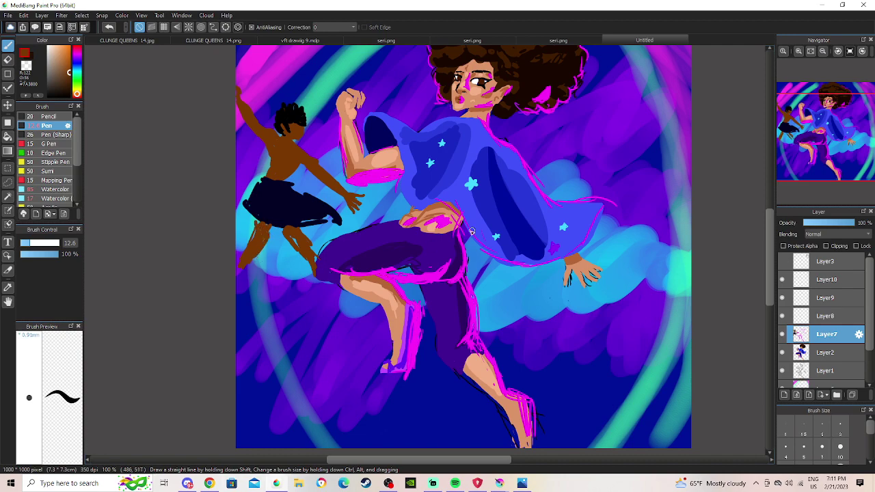
Select Layer2, sample the brown shadow colour #B66636 under the main character's jaw, and return to the Brush tool.
left_click_drag(840, 142, 845, 134)
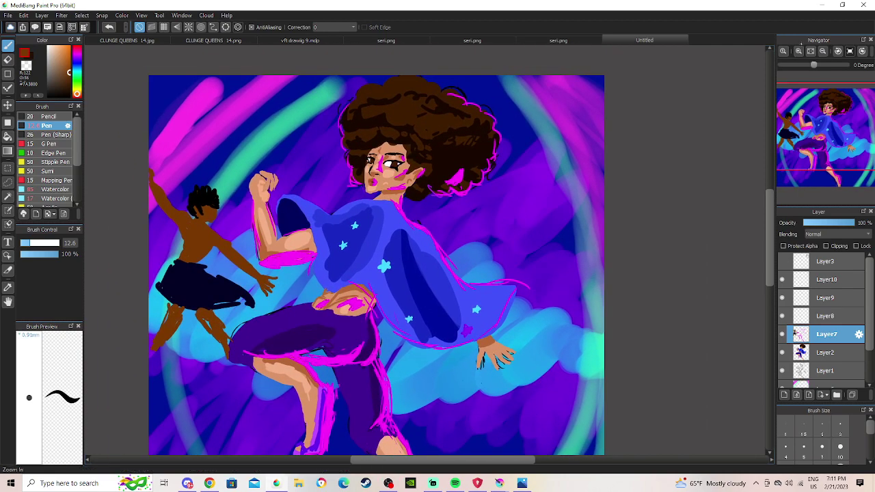
left_click(799, 52)
left_click(799, 52)
left_click_drag(816, 113, 826, 114)
left_click(826, 353)
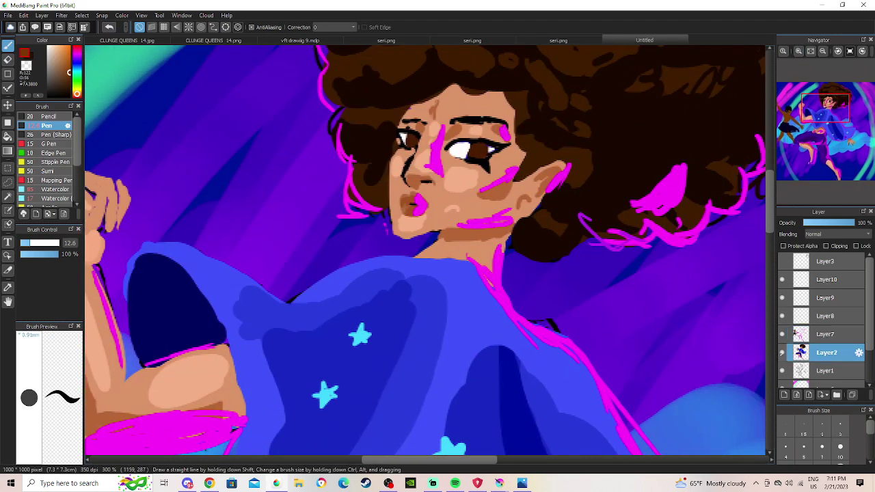
left_click(9, 271)
left_click(8, 288)
left_click(477, 232)
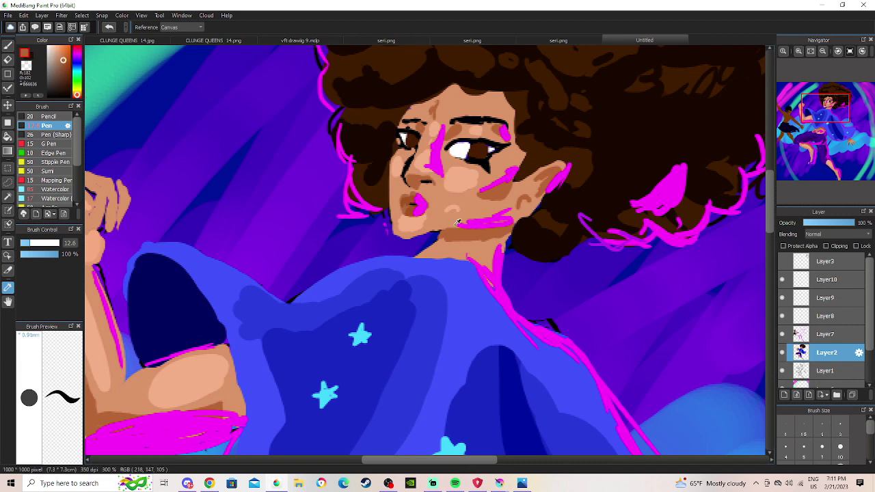
key("b")
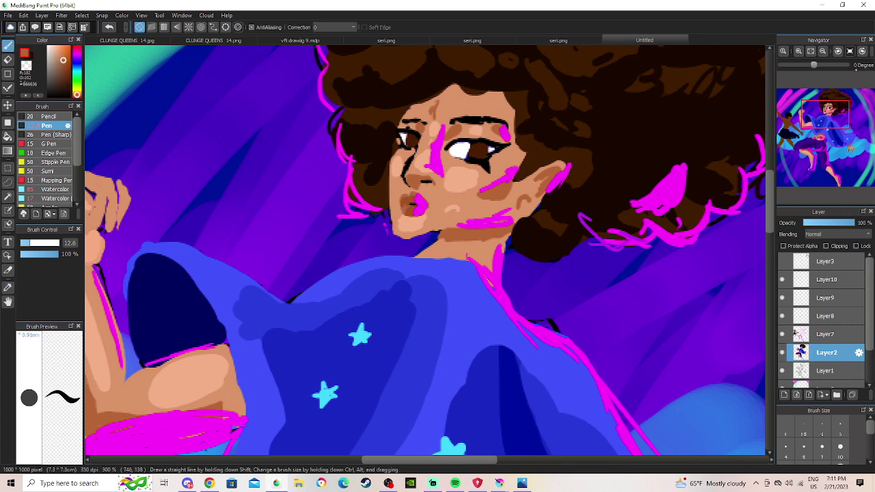
left_click(823, 51)
left_click(823, 51)
left_click(822, 52)
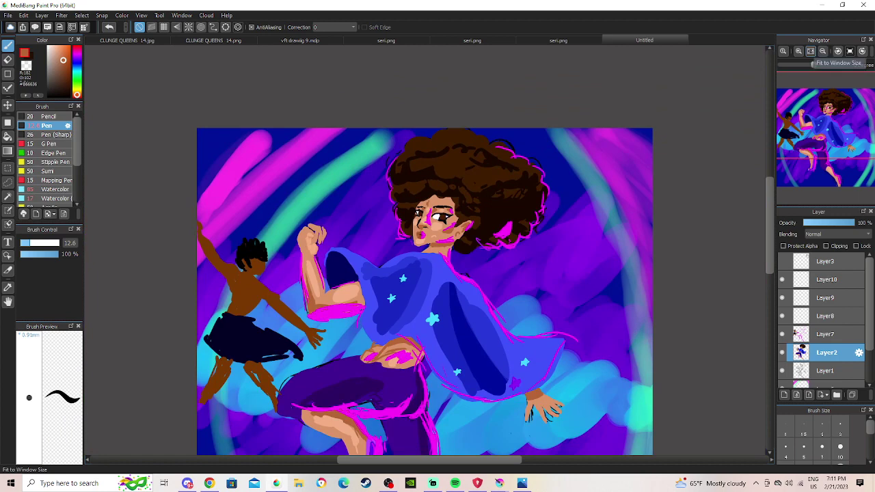
left_click_drag(834, 106, 815, 145)
scroll(763, 157, "down", 1)
scroll(764, 161, "up", 1)
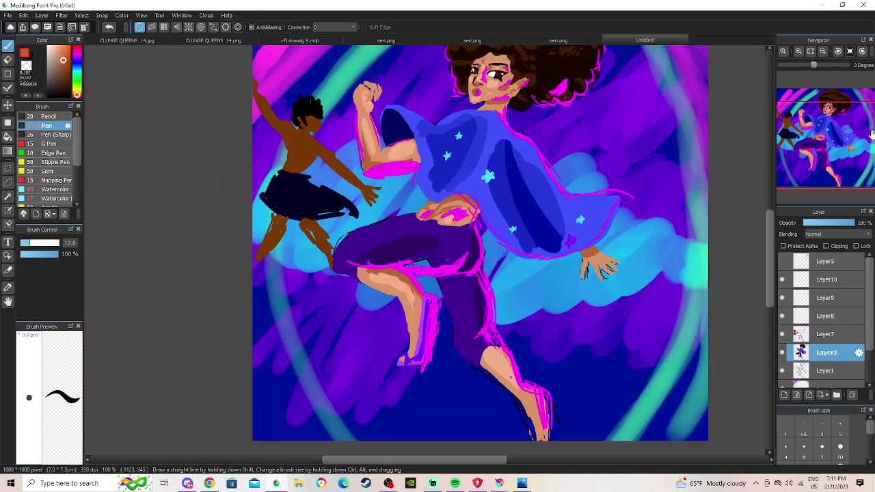
left_click(821, 51)
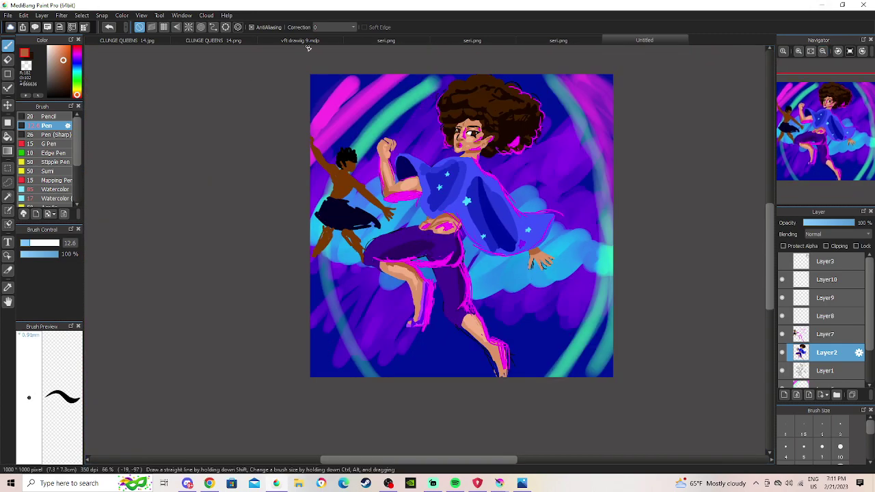
Open the vft drawing 9 document and examine its crowd of characters, colours and rim lighting.
left_click(278, 40)
scroll(415, 239, "down", 1)
scroll(416, 239, "up", 2)
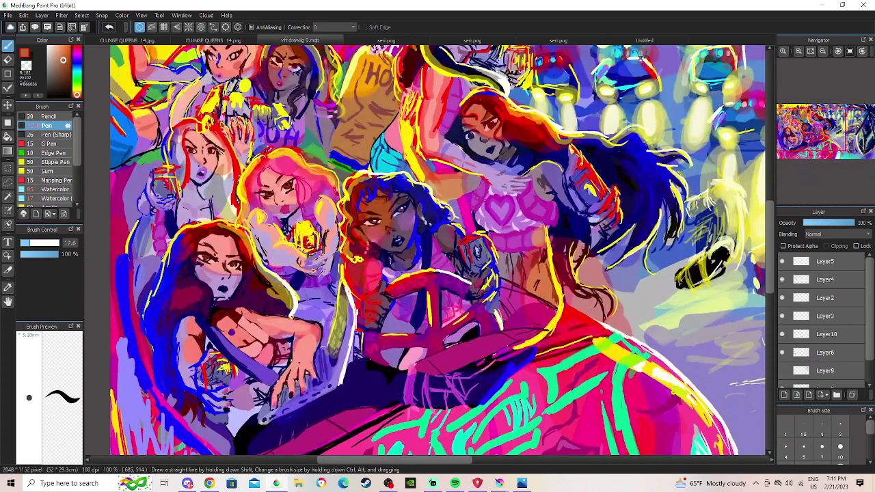
left_click(8, 302)
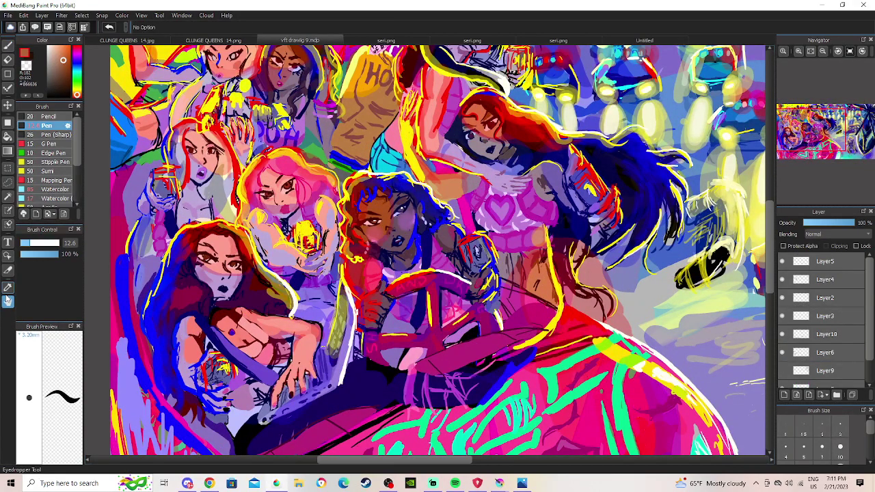
left_click_drag(462, 187, 327, 235)
mouse_move(544, 185)
left_mouse_down()
mouse_move(431, 197)
mouse_move(341, 185)
left_mouse_up()
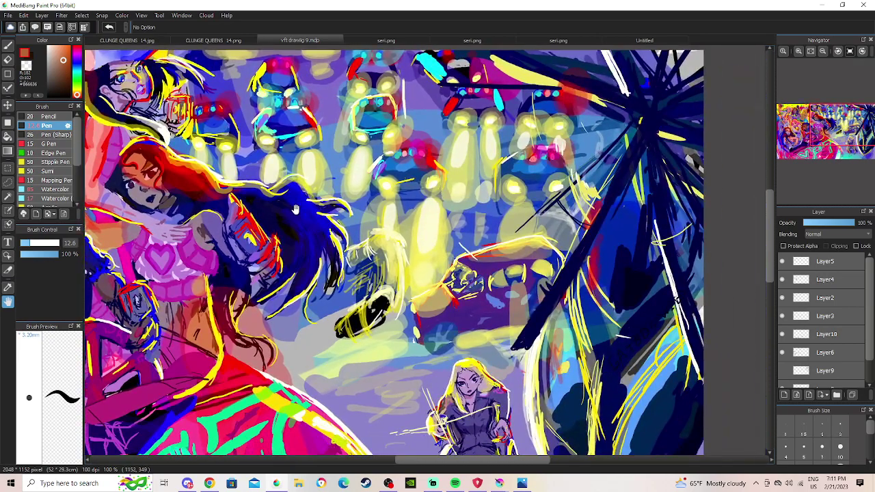
left_click_drag(151, 186, 406, 169)
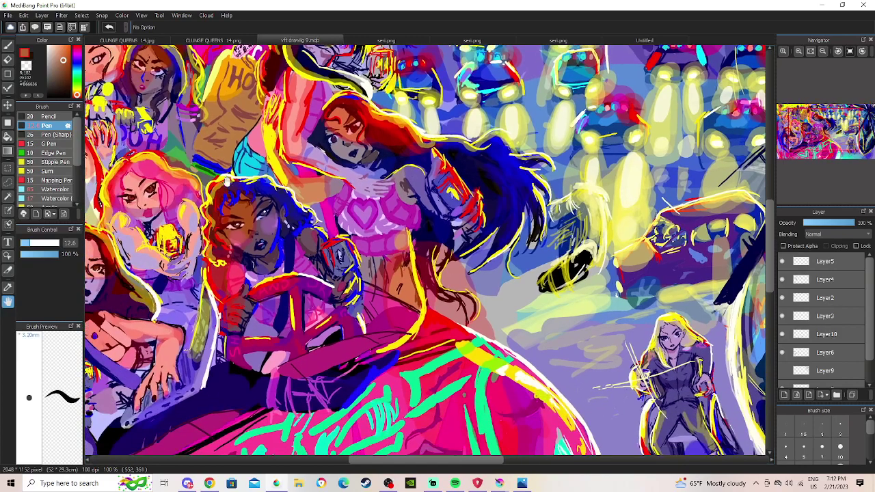
left_click_drag(268, 268, 386, 224)
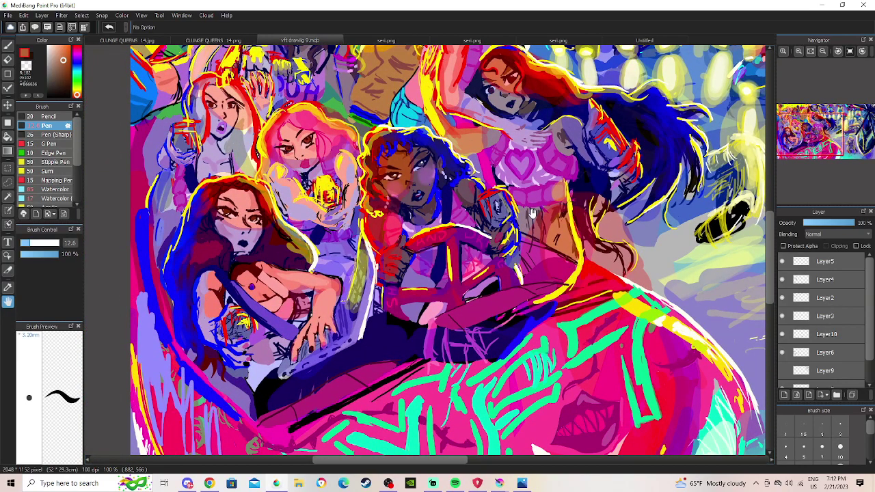
left_click_drag(424, 189, 393, 226)
scroll(461, 233, "up", 1)
scroll(459, 202, "down", 1)
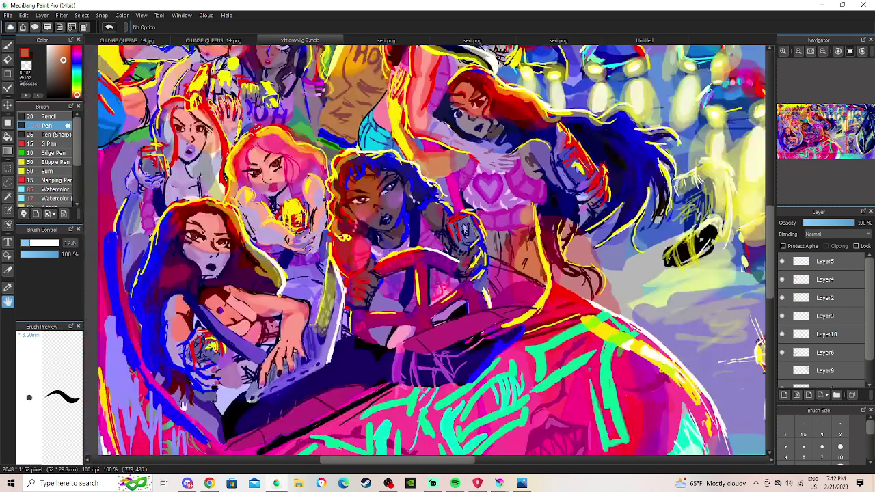
scroll(478, 344, "up", 2)
scroll(525, 325, "down", 3)
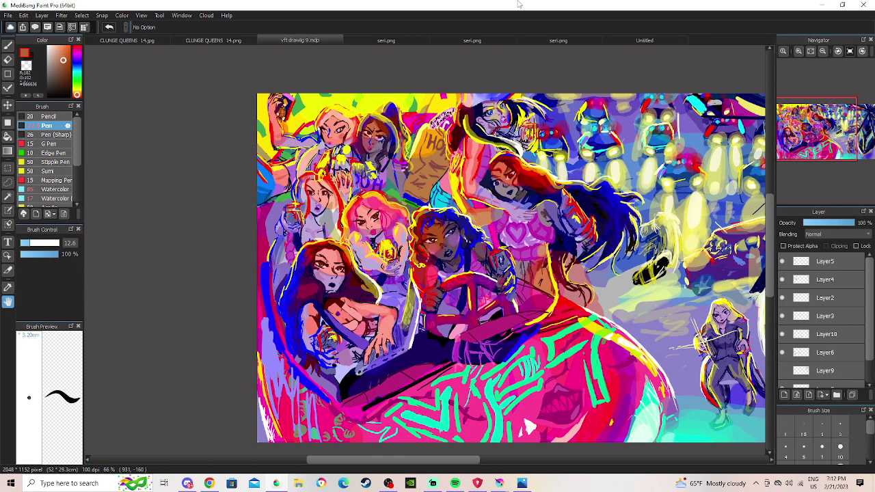
Return to the Untitled painting and toggle Layer7's visibility off and on to check what it contains.
left_click(677, 40)
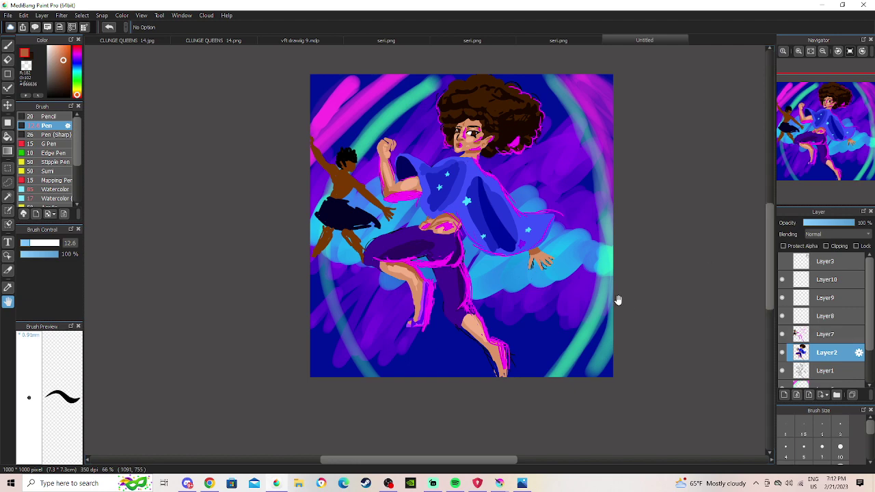
scroll(518, 284, "down", 1)
scroll(518, 283, "up", 1)
scroll(518, 284, "up", 2)
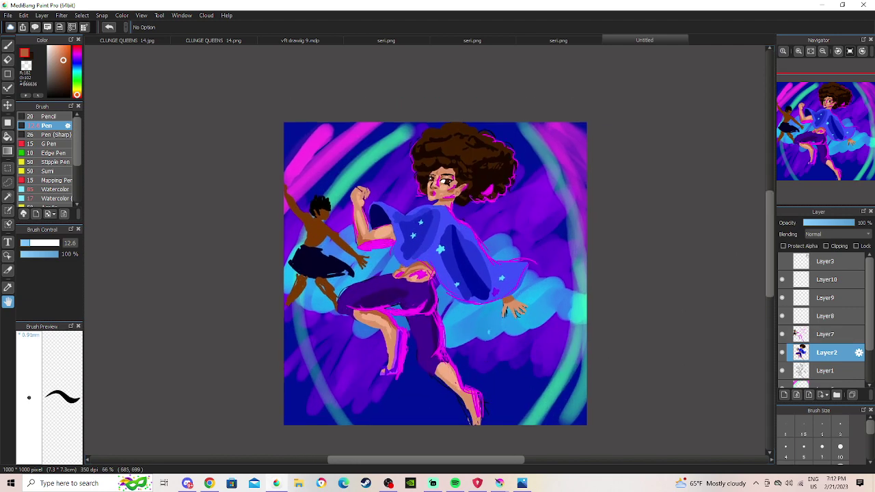
left_click_drag(471, 300, 510, 292)
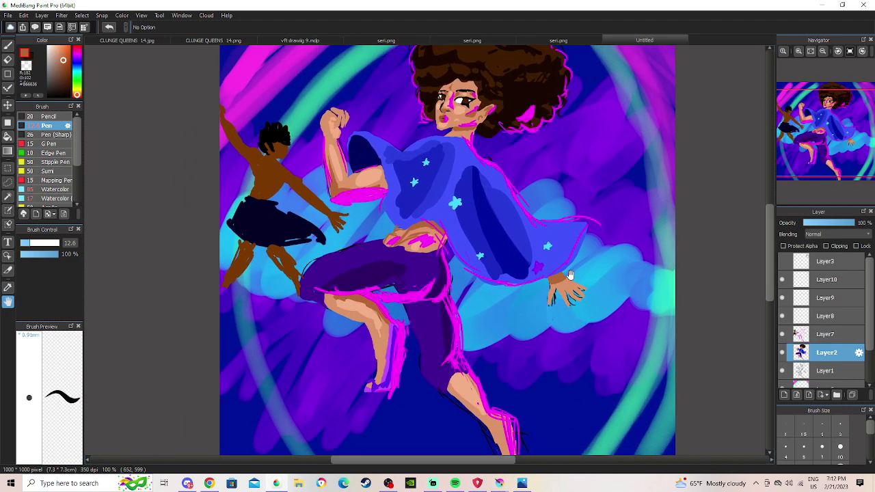
left_click(782, 335)
left_click(782, 335)
left_click(782, 335)
left_click(782, 335)
On Layer10, choose light brown #C4784F and paint a new figure's outstretched arm and shoulder behind the main character, above the poncho's trailing edge.
left_click(833, 322)
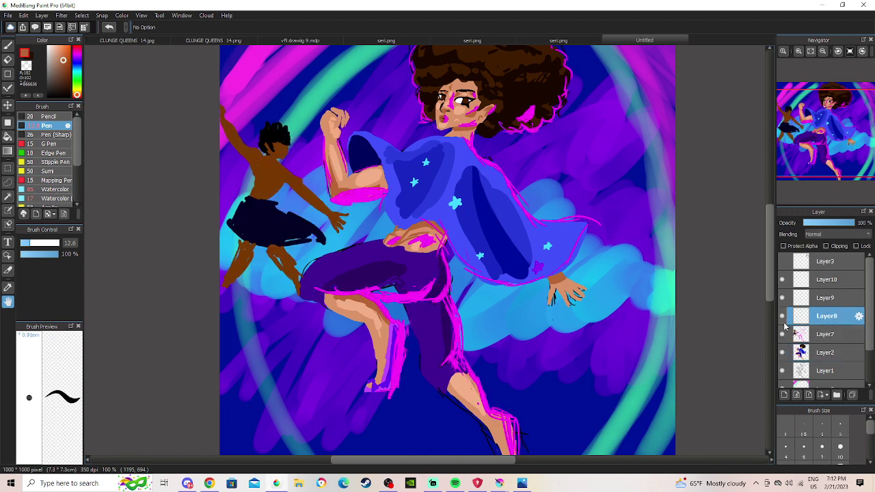
left_click(796, 285)
left_click_drag(309, 283, 269, 280)
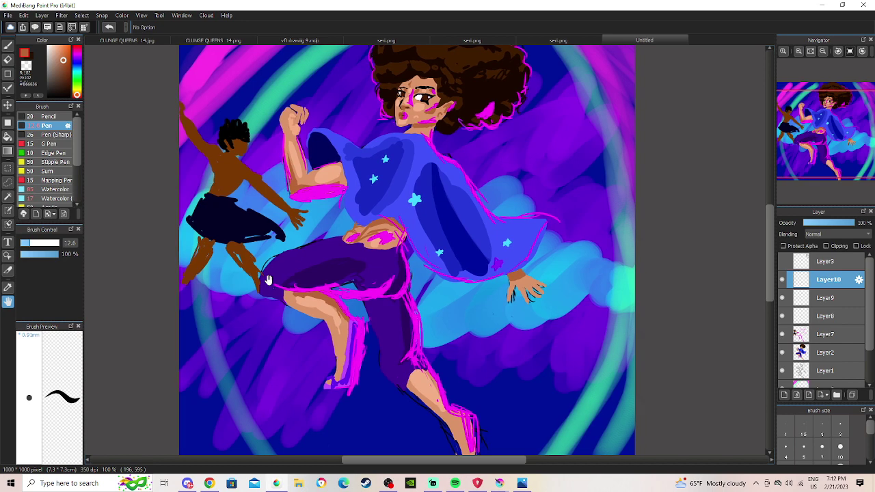
left_click_drag(164, 226, 85, 226)
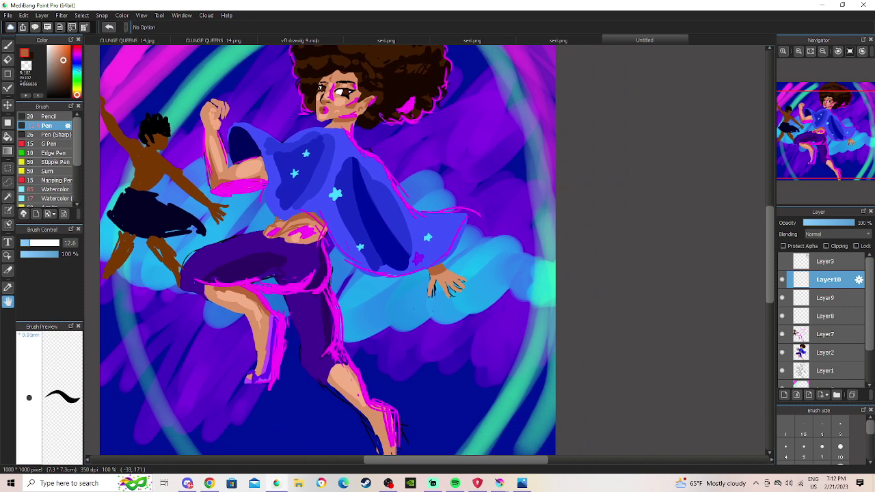
left_click_drag(70, 62, 63, 57)
left_click(8, 44)
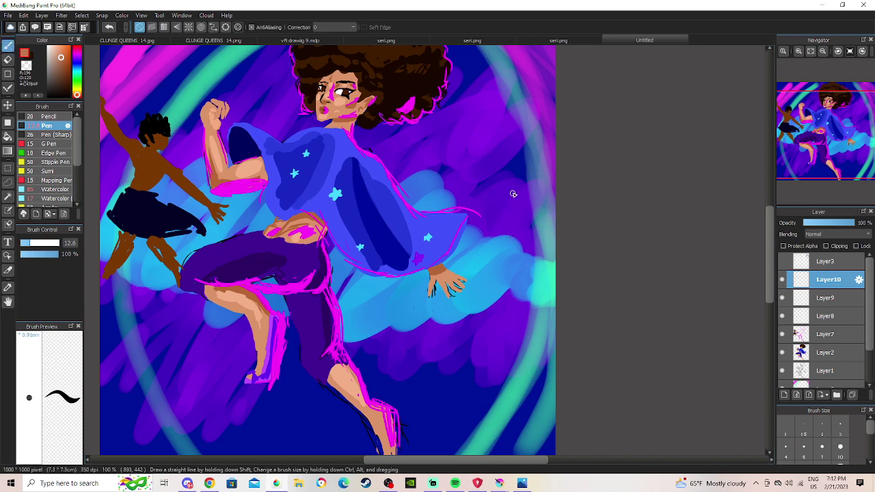
mouse_move(502, 173)
left_mouse_down()
mouse_move(522, 158)
mouse_move(456, 178)
mouse_move(468, 177)
mouse_move(460, 186)
mouse_move(462, 178)
mouse_move(438, 169)
mouse_move(456, 187)
mouse_move(428, 166)
left_mouse_up()
mouse_move(492, 176)
left_mouse_down()
mouse_move(506, 175)
mouse_move(523, 202)
mouse_move(527, 175)
mouse_move(518, 183)
left_mouse_up()
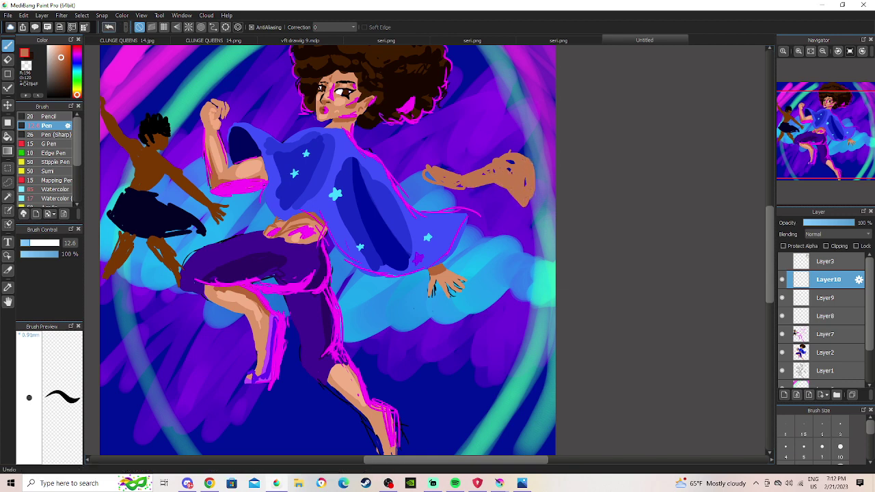
Undo the outstretched arm and shoulder, and rough out a smaller figure in dark brown on Layer9 below the main character's open hand.
left_click(109, 27)
left_click(109, 27)
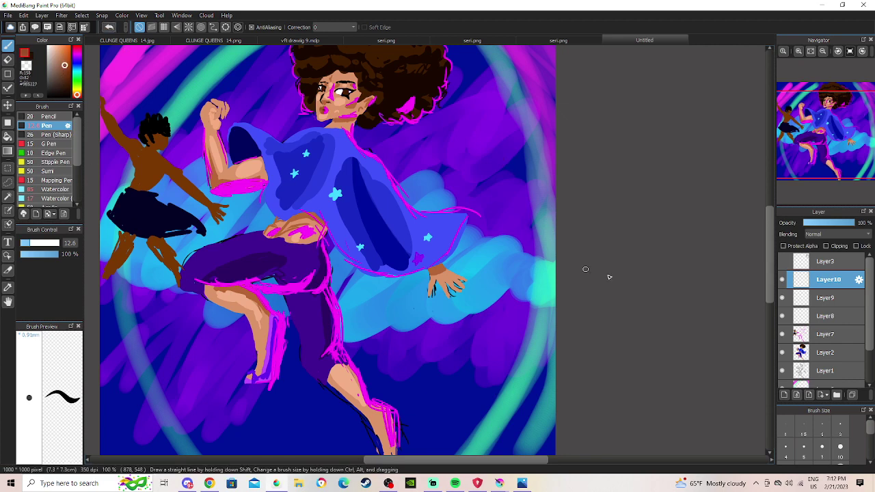
left_click(827, 298)
left_click_drag(67, 74, 68, 71)
mouse_move(509, 301)
left_mouse_down()
mouse_move(498, 325)
mouse_move(518, 308)
mouse_move(514, 335)
mouse_move(445, 335)
mouse_move(519, 324)
mouse_move(511, 326)
mouse_move(541, 293)
mouse_move(511, 324)
mouse_move(487, 320)
mouse_move(513, 330)
mouse_move(515, 318)
mouse_move(539, 368)
left_mouse_up()
mouse_move(493, 327)
left_mouse_down()
mouse_move(491, 366)
mouse_move(502, 369)
mouse_move(517, 343)
left_mouse_up()
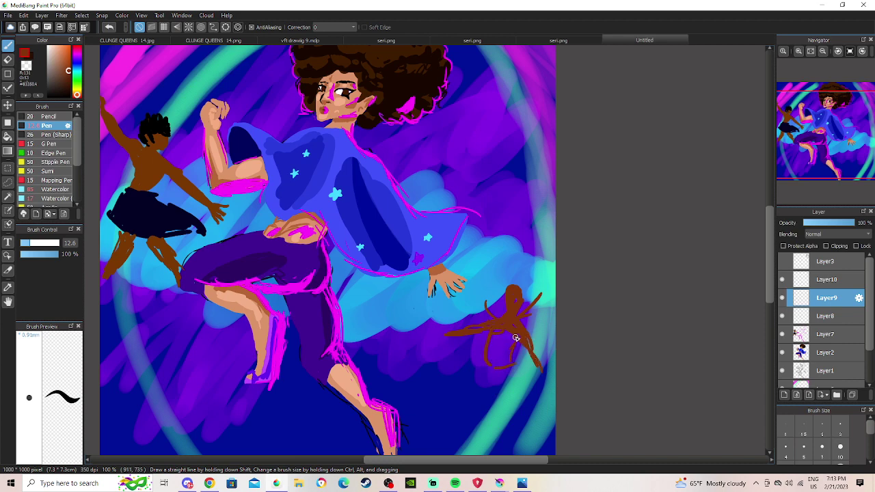
Paint the new figure's head, torso and arms in orange-brown #CF703C and erase the stray sketch lines around them.
left_click_drag(66, 60, 64, 55)
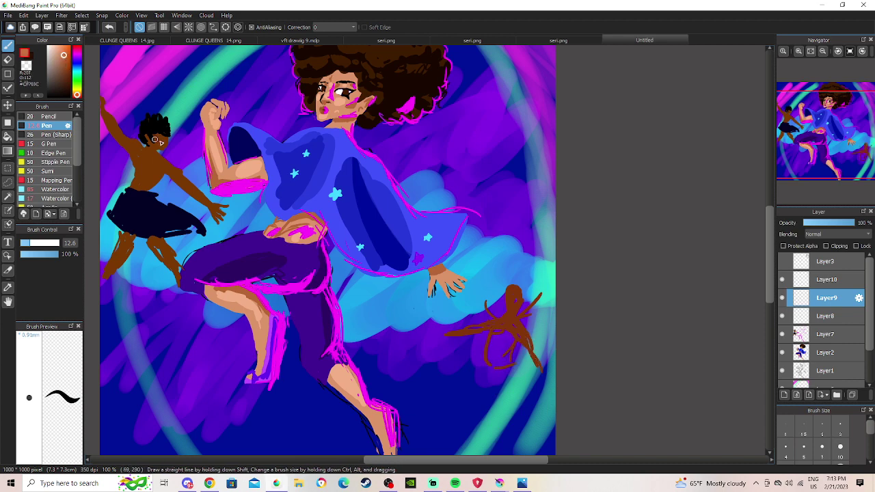
mouse_move(503, 340)
left_mouse_down()
mouse_move(512, 352)
mouse_move(517, 321)
mouse_move(493, 359)
mouse_move(496, 342)
mouse_move(445, 331)
mouse_move(484, 333)
mouse_move(513, 294)
mouse_move(521, 302)
mouse_move(512, 325)
mouse_move(548, 369)
left_mouse_up()
mouse_move(508, 348)
left_mouse_down()
mouse_move(489, 365)
mouse_move(506, 352)
mouse_move(501, 365)
left_mouse_up()
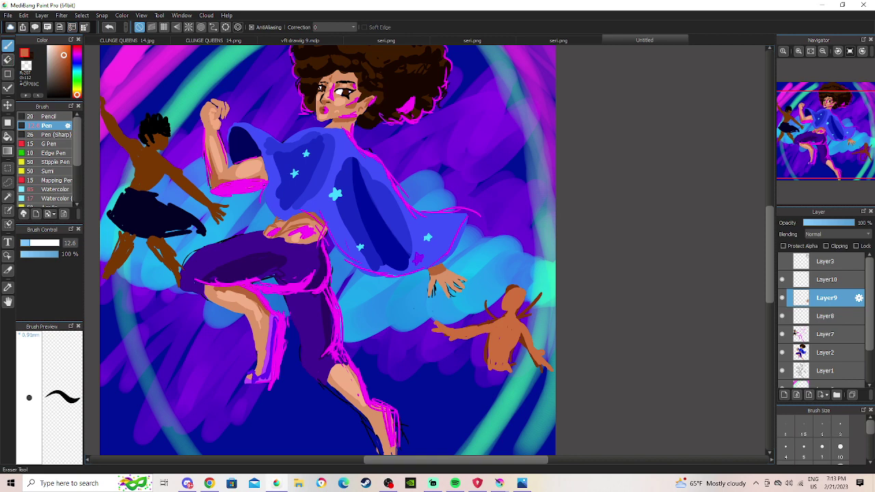
left_click(7, 59)
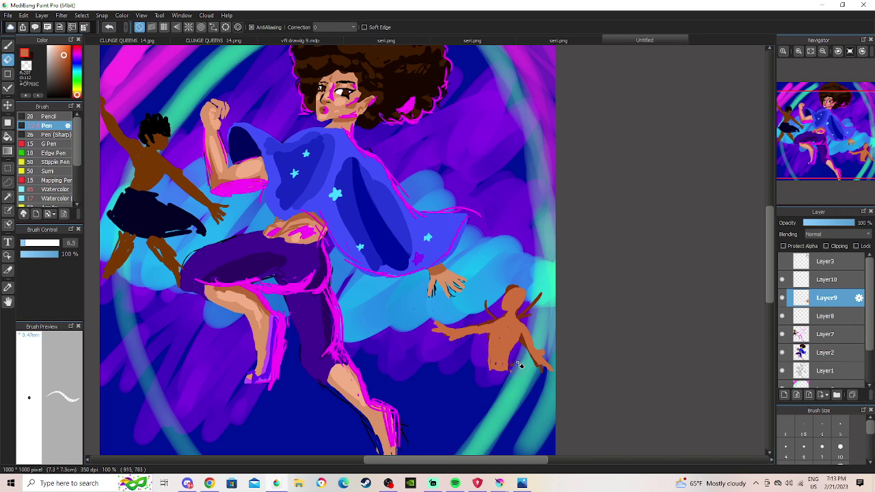
left_click_drag(542, 307, 540, 299)
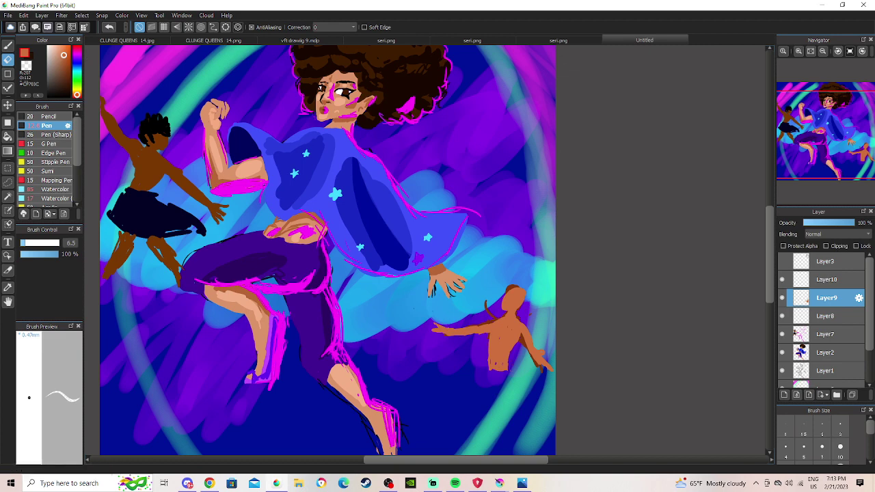
key("b")
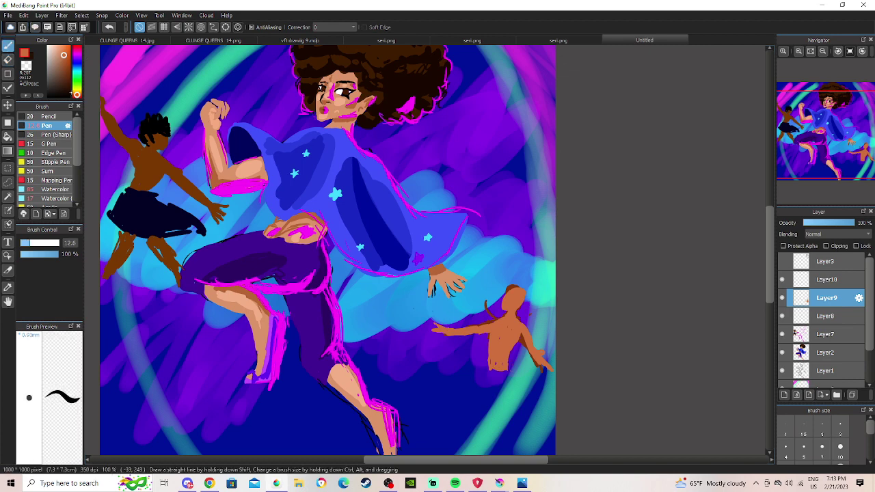
Set the brush colour to a pale pink.
left_click(77, 66)
mouse_move(63, 54)
left_mouse_down()
mouse_move(57, 45)
mouse_move(77, 54)
mouse_move(52, 42)
left_mouse_up()
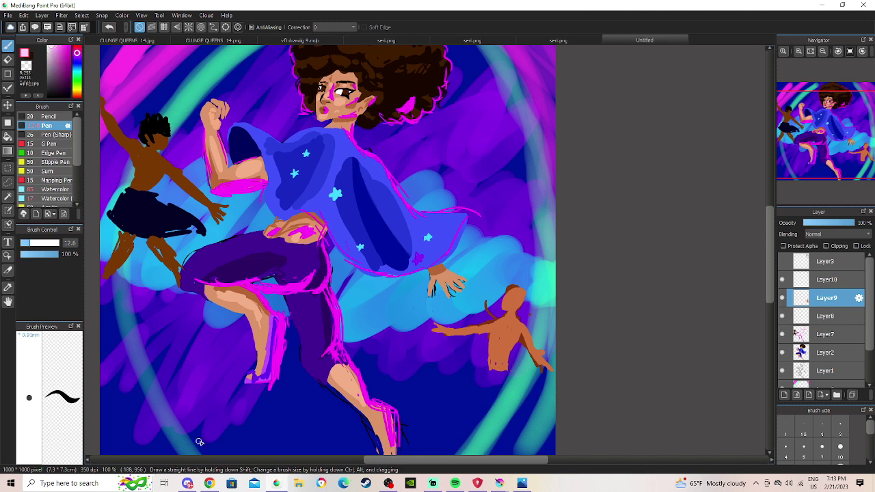
Switch to the browser to check the track playing on SoundCloud, and return to the painting in MediBang Paint Pro.
key("alt+Tab")
left_click(216, 485)
left_click(217, 486)
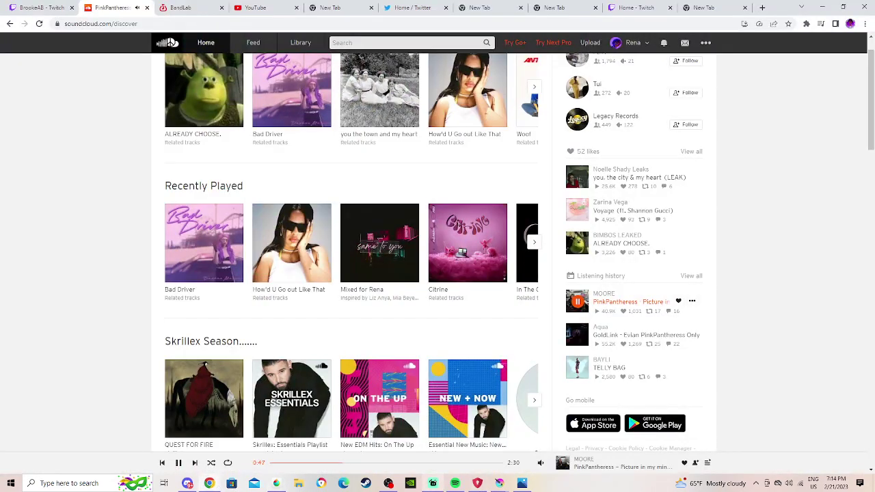
left_click(433, 483)
left_click(433, 483)
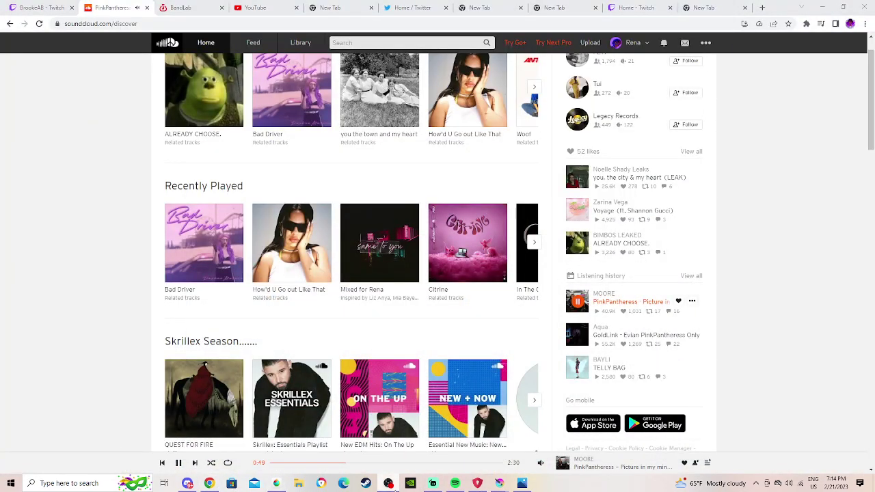
mouse_move(500, 483)
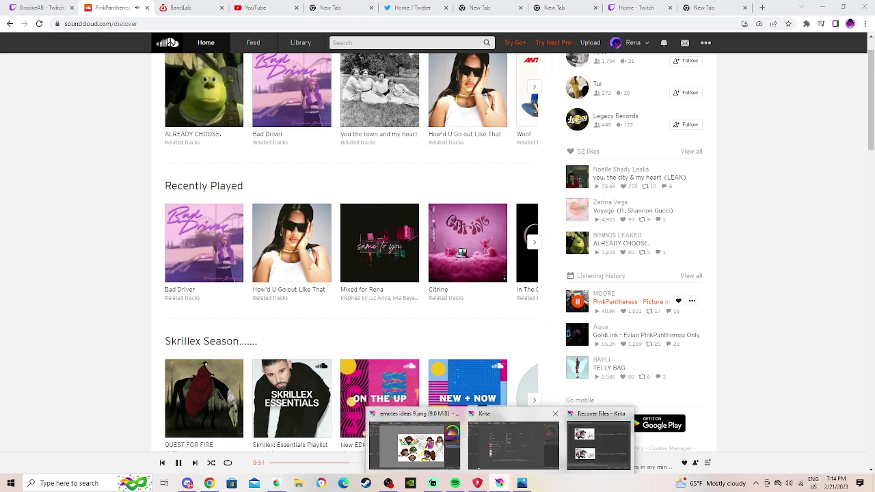
left_click(276, 484)
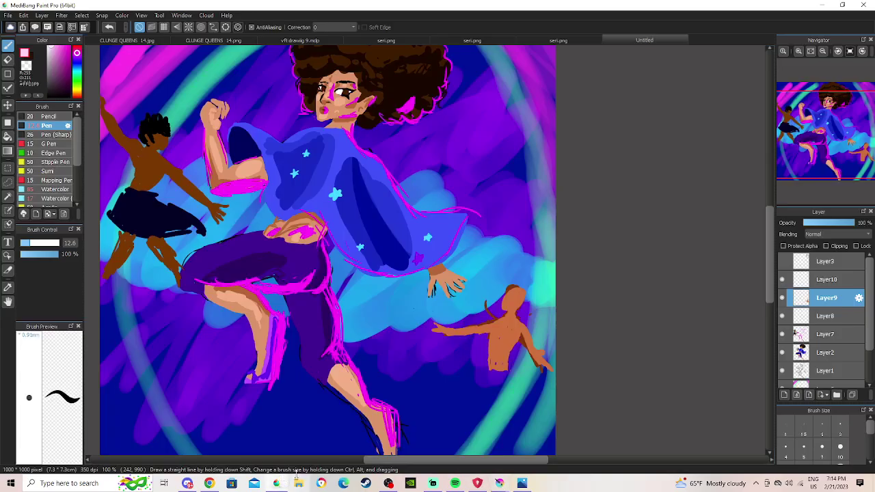
Try a pale tint for the new figure's trousers just below the waist and undo the strokes.
left_click_drag(822, 137, 840, 151)
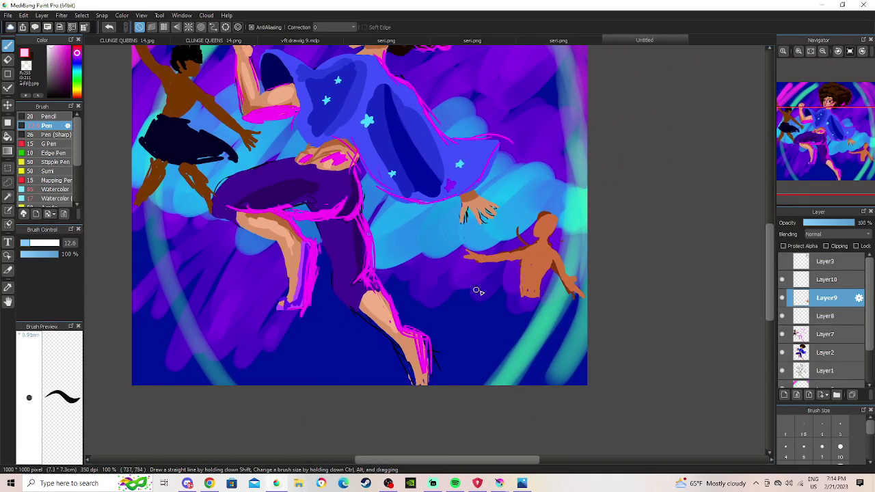
mouse_move(520, 298)
left_mouse_down()
mouse_move(514, 313)
mouse_move(527, 300)
left_mouse_up()
left_click(109, 27)
left_click(109, 27)
left_click(109, 27)
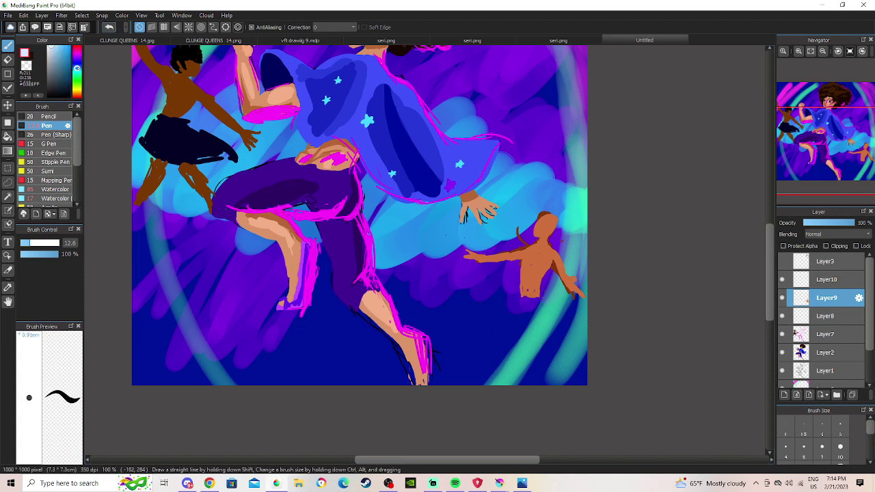
Try painting the new figure's trousers in lilac #C9A7FF and undo the strokes.
left_click_drag(76, 68, 76, 60)
left_click(56, 47)
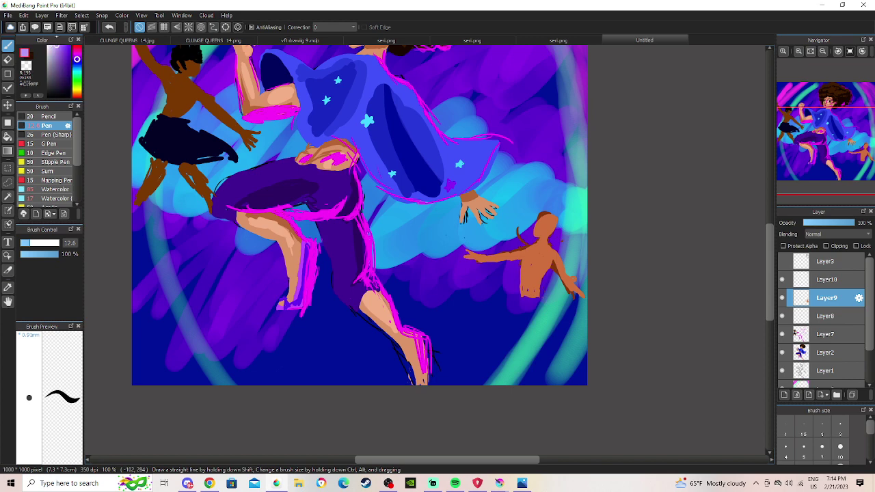
mouse_move(523, 297)
left_mouse_down()
mouse_move(523, 367)
mouse_move(514, 317)
mouse_move(522, 373)
mouse_move(522, 313)
left_mouse_up()
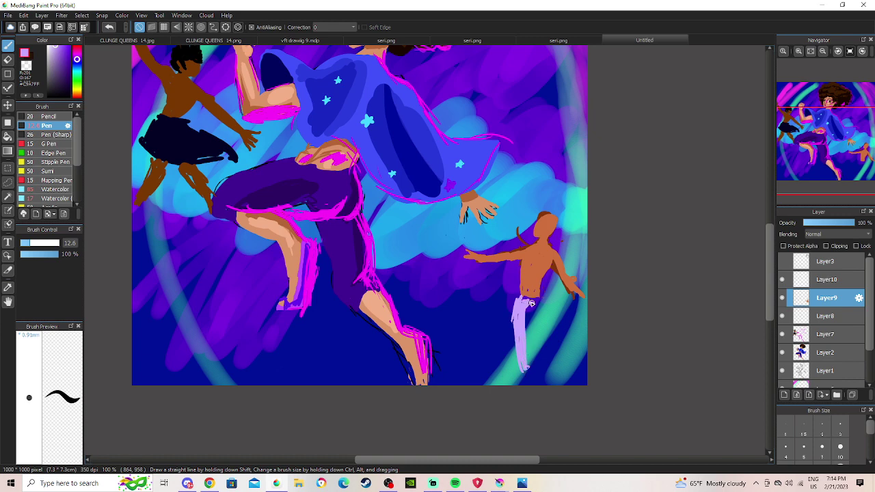
left_click(106, 28)
left_click(106, 28)
left_click(106, 28)
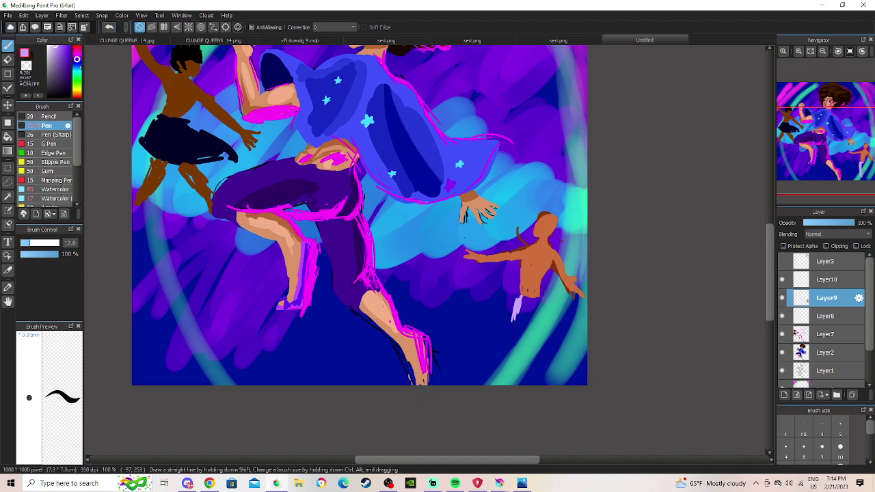
Paint both trouser legs of the new figure in light mint green and trim their outer edges and hems with the eraser.
left_click(77, 71)
left_click_drag(77, 71, 58, 48)
mouse_move(521, 299)
left_mouse_down()
mouse_move(516, 330)
mouse_move(526, 297)
mouse_move(520, 309)
mouse_move(531, 363)
mouse_move(519, 308)
mouse_move(530, 354)
mouse_move(518, 319)
mouse_move(526, 369)
mouse_move(526, 299)
mouse_move(535, 301)
mouse_move(555, 361)
left_mouse_up()
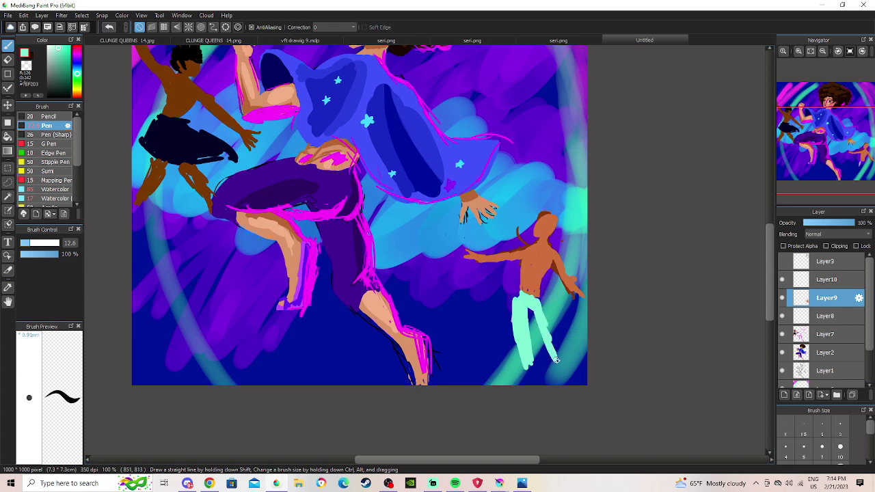
mouse_move(540, 308)
left_mouse_down()
mouse_move(562, 367)
mouse_move(557, 358)
mouse_move(532, 369)
left_mouse_up()
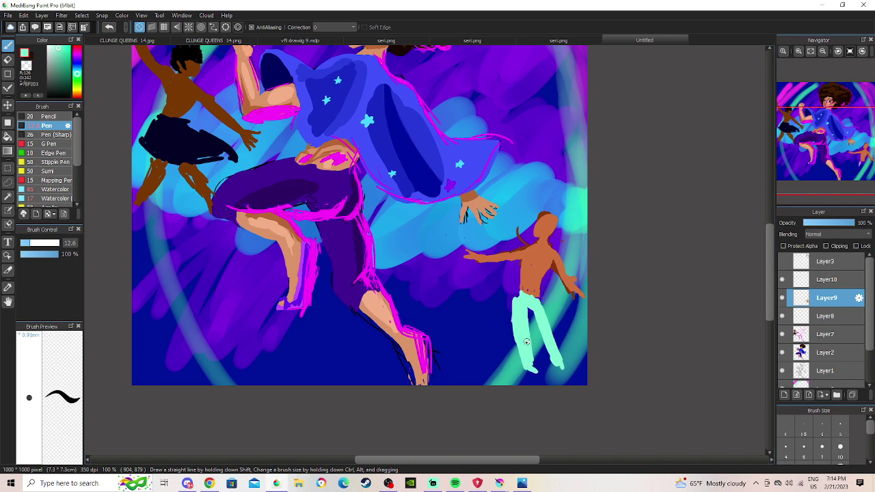
key("e")
mouse_move(513, 297)
left_mouse_down()
mouse_move(521, 363)
mouse_move(545, 375)
left_mouse_up()
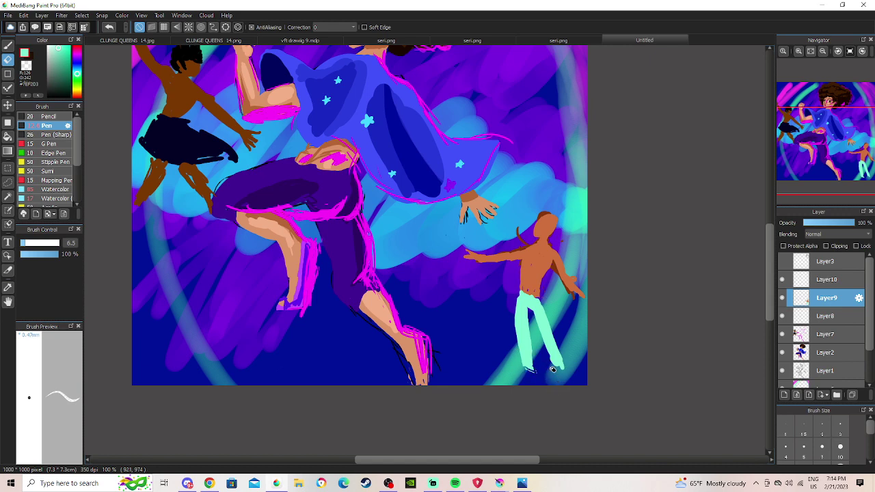
Paint long, windblown black #000000 hair on both sides of the new figure's head with a 6.5 brush.
left_click_drag(67, 70, 71, 99)
key("b")
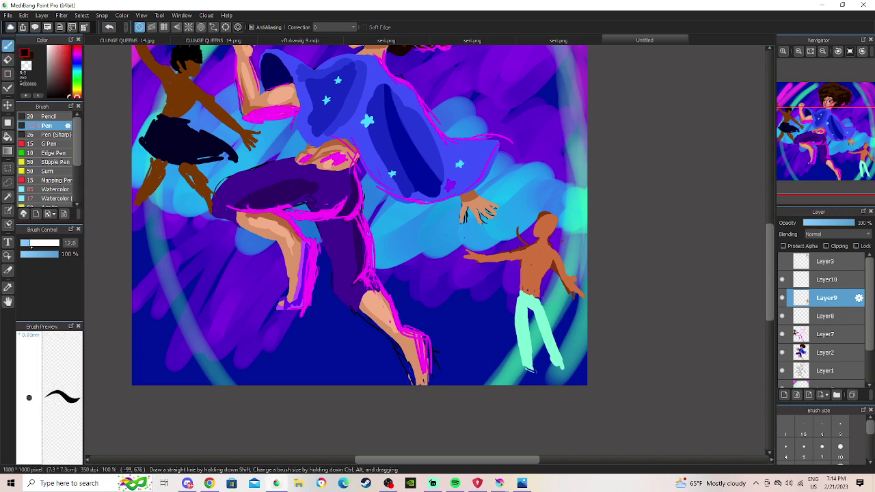
key("bracketleft")
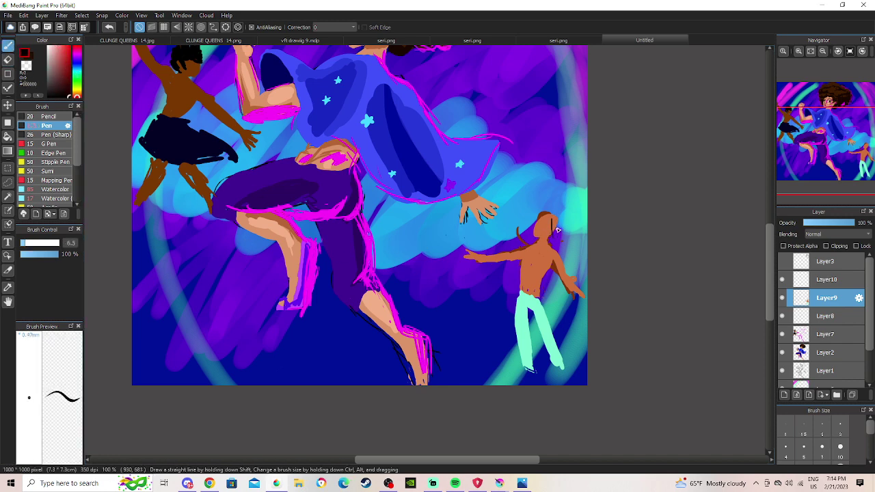
mouse_move(550, 219)
left_mouse_down()
mouse_move(557, 238)
mouse_move(557, 226)
mouse_move(568, 241)
mouse_move(557, 218)
mouse_move(577, 245)
mouse_move(560, 231)
mouse_move(579, 265)
left_mouse_up()
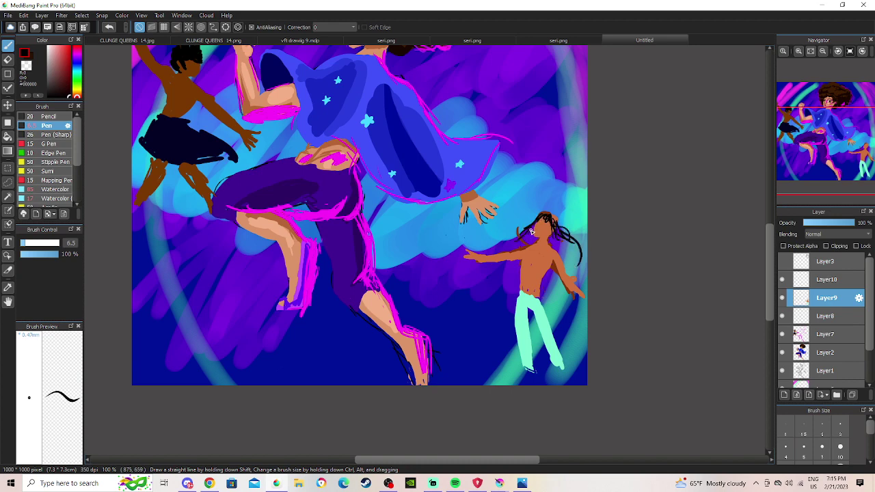
left_click_drag(487, 237, 519, 239)
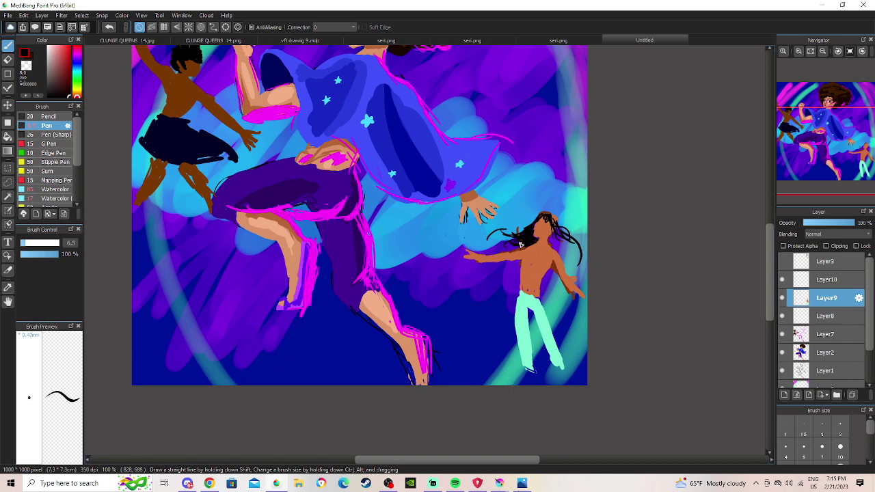
mouse_move(549, 241)
left_mouse_down()
mouse_move(559, 236)
mouse_move(560, 250)
mouse_move(573, 252)
mouse_move(571, 239)
mouse_move(572, 264)
mouse_move(572, 252)
mouse_move(566, 260)
left_mouse_up()
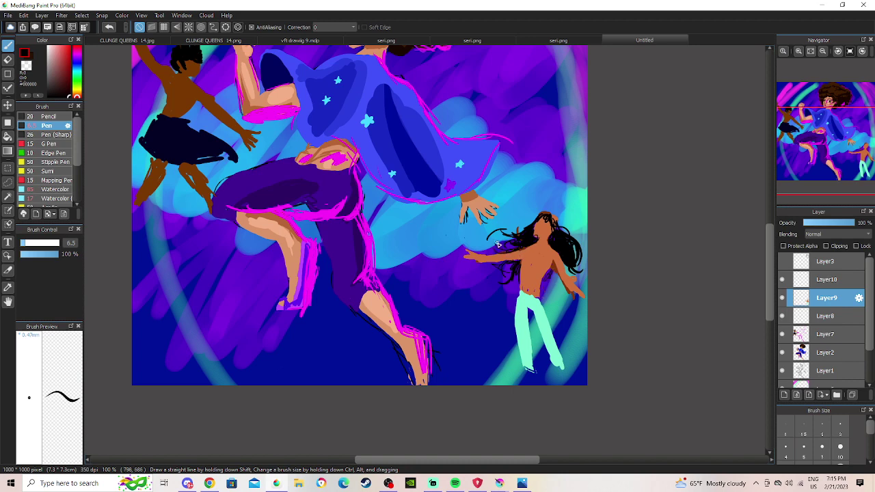
scroll(564, 193, "down", 2)
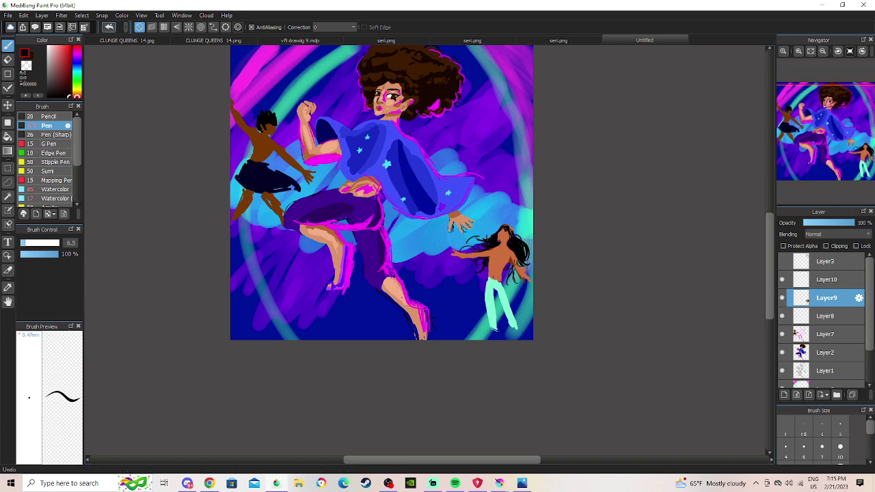
Switch to SoundCloud in the browser, go back to the previous track, and return to the painting in MediBang Paint Pro.
left_click(213, 483)
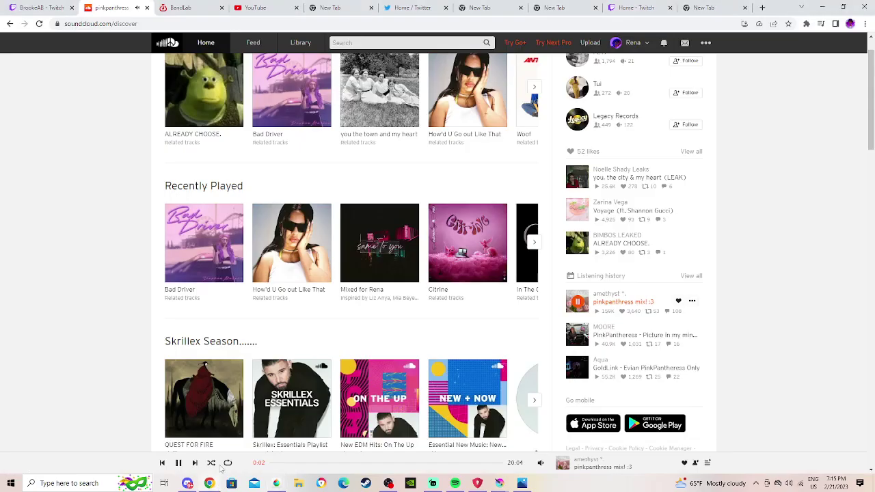
left_click(162, 461)
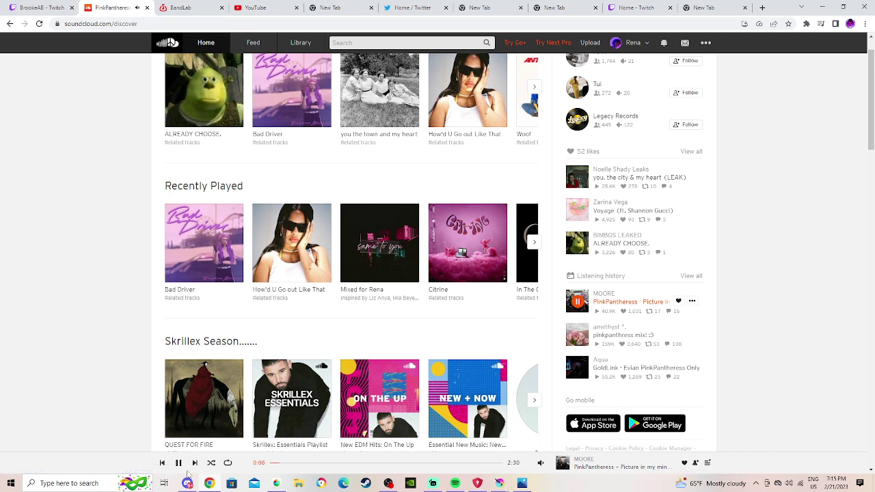
left_click(276, 483)
Examine the overall composition of the painting, with the main character and both background figures.
scroll(402, 307, "up", 1)
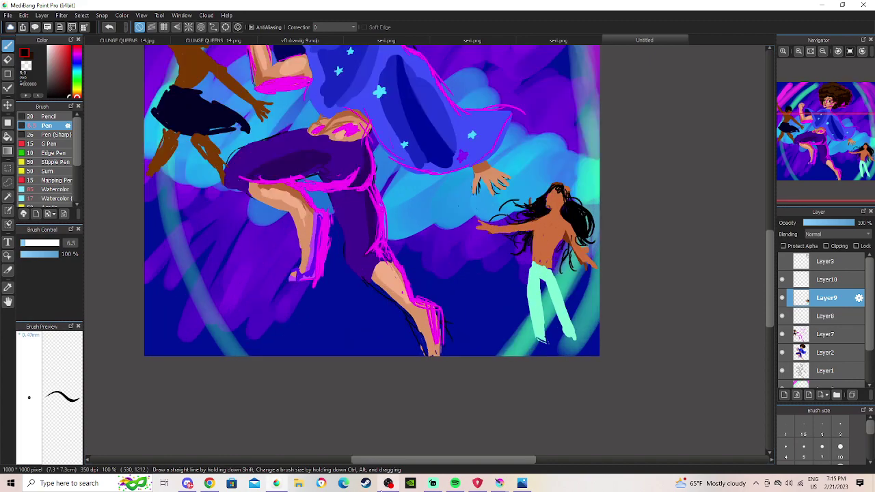
left_click(7, 301)
left_click_drag(216, 263, 314, 413)
scroll(307, 392, "up", 1)
scroll(308, 391, "down", 2)
scroll(305, 387, "up", 2)
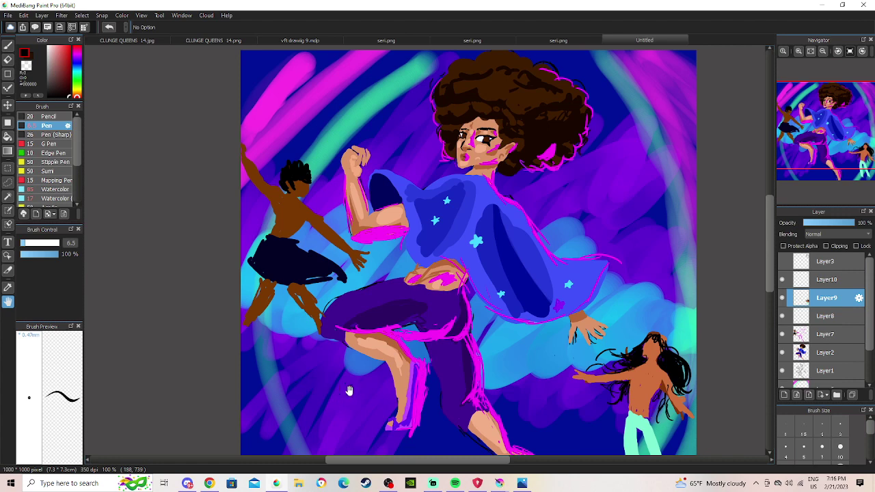
scroll(360, 394, "up", 1)
scroll(338, 380, "down", 1)
left_click_drag(329, 375, 286, 355)
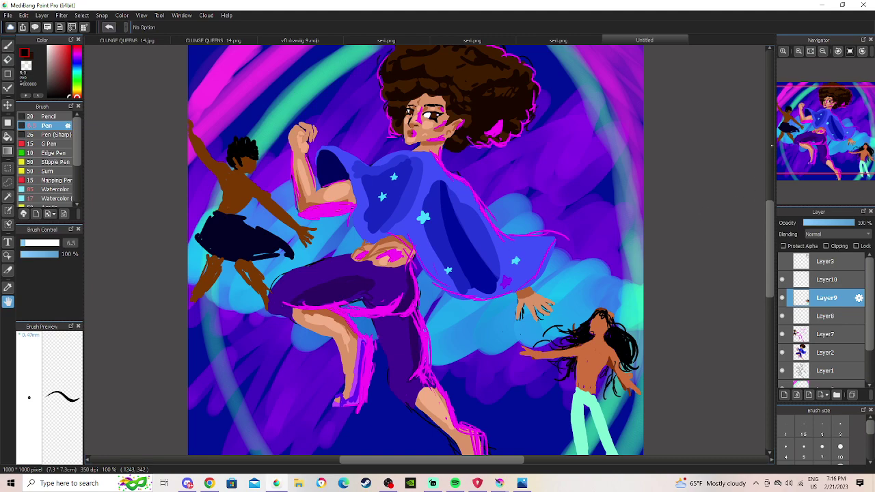
Inspect the long-haired figure up close at 300 % and toggle Layer9's visibility off and on.
left_click(798, 51)
left_click_drag(814, 136, 860, 157)
left_click(833, 142)
scroll(832, 141, "up", 2)
left_click(782, 297)
left_click(781, 297)
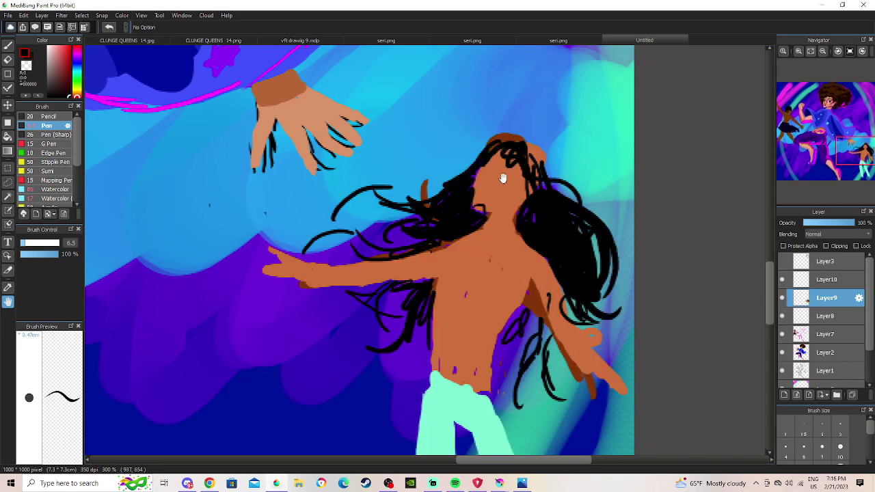
Sample the long-haired figure's skin color #CF703C and fill the gaps at the waist above the mint trousers.
left_click_drag(849, 123, 866, 167)
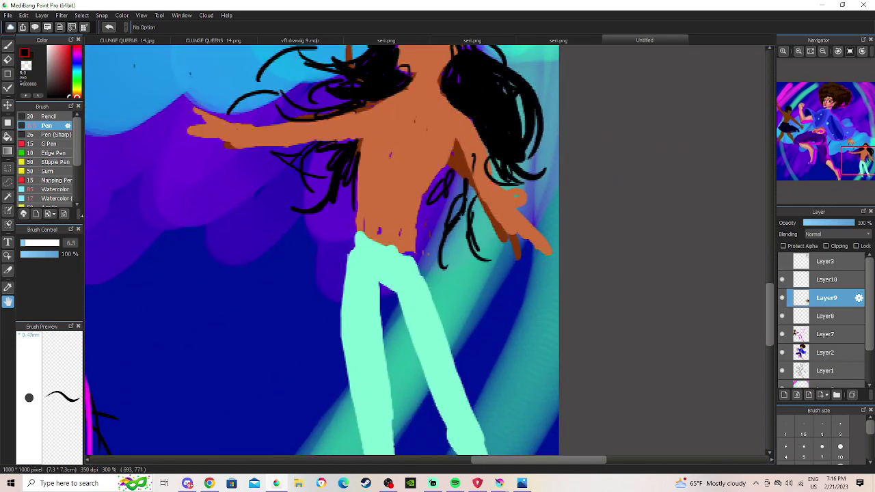
left_click(9, 287)
left_click(381, 179)
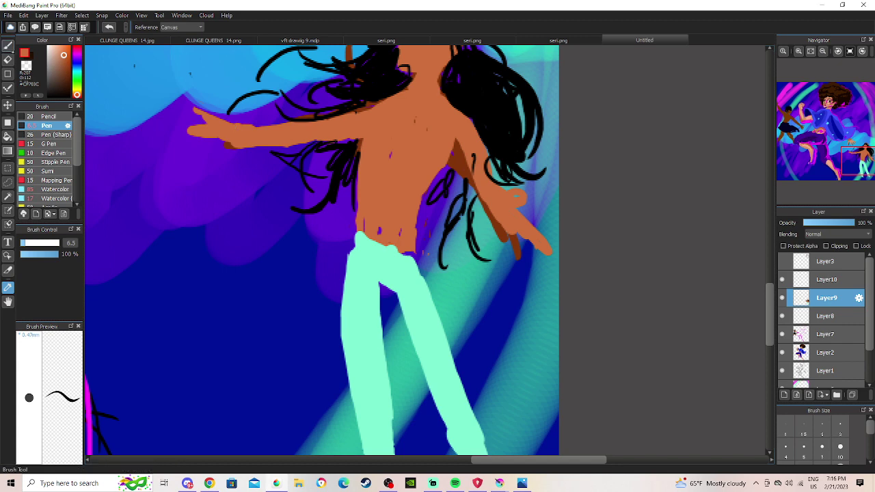
left_click(8, 45)
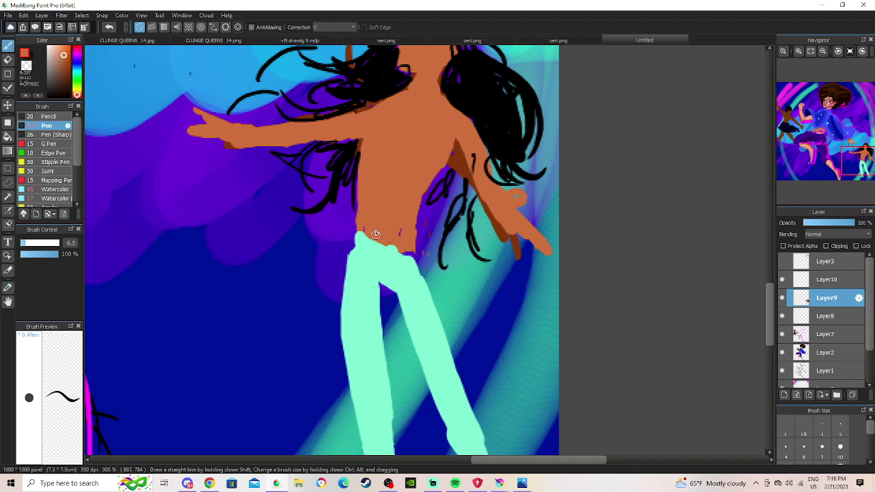
mouse_move(399, 237)
left_mouse_down()
mouse_move(405, 253)
mouse_move(380, 233)
mouse_move(402, 254)
left_mouse_up()
Draw dark brown #6B2A06 definition lines on the long-haired figure's chest, abdomen, collarbone and both arms.
left_click_drag(63, 55, 68, 76)
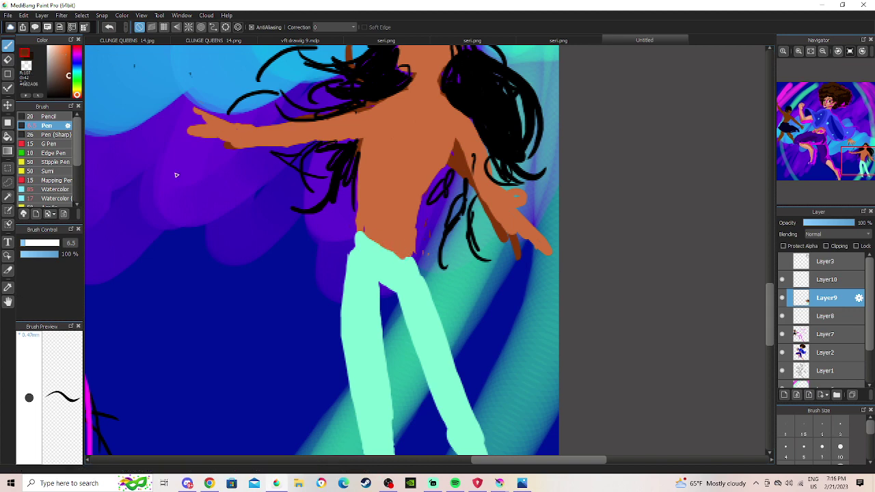
left_click_drag(408, 115, 400, 159)
left_click_drag(408, 163, 421, 171)
mouse_move(369, 158)
left_mouse_down()
mouse_move(384, 163)
mouse_move(382, 234)
left_mouse_up()
left_click_drag(433, 93, 469, 127)
mouse_move(341, 129)
left_mouse_down()
mouse_move(320, 124)
mouse_move(254, 148)
left_mouse_up()
mouse_move(456, 134)
left_mouse_down()
mouse_move(482, 164)
mouse_move(465, 158)
mouse_move(484, 182)
mouse_move(496, 219)
left_mouse_up()
mouse_move(479, 185)
left_mouse_down()
mouse_move(482, 206)
mouse_move(499, 217)
mouse_move(505, 211)
left_mouse_up()
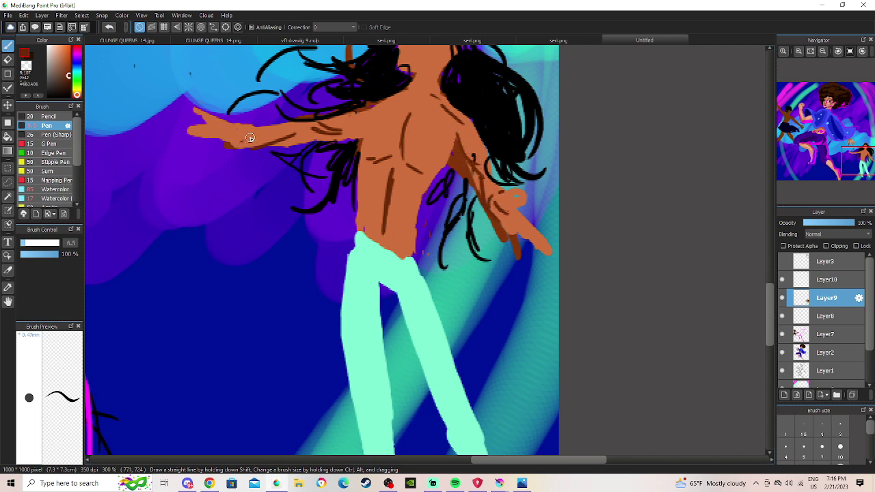
mouse_move(236, 129)
left_mouse_down()
mouse_move(206, 136)
mouse_move(220, 145)
left_mouse_up()
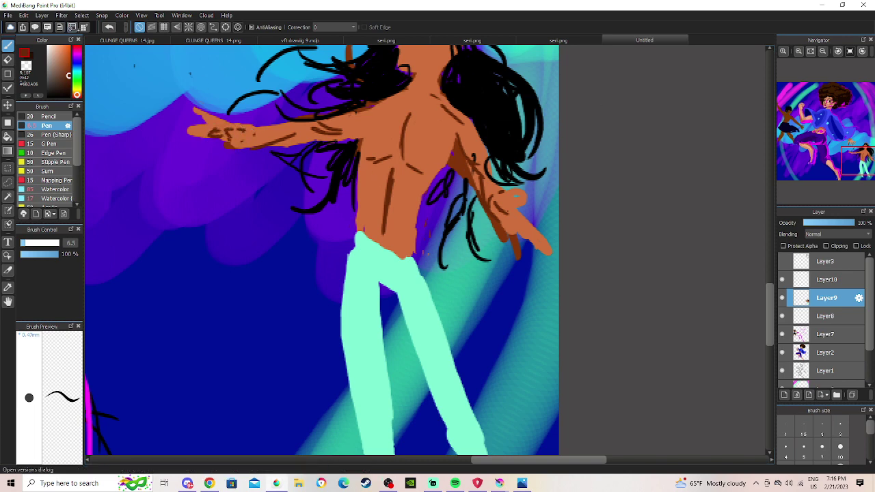
left_click(107, 28)
left_click(108, 27)
left_click(104, 29)
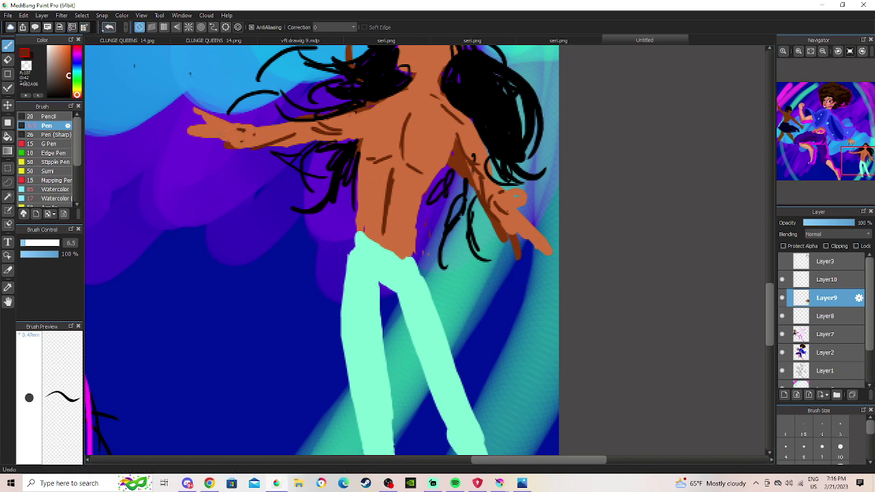
Draw the long-haired figure's facial features in dark brown #6B2A06.
mouse_move(828, 109)
left_click_drag(828, 109, 856, 152)
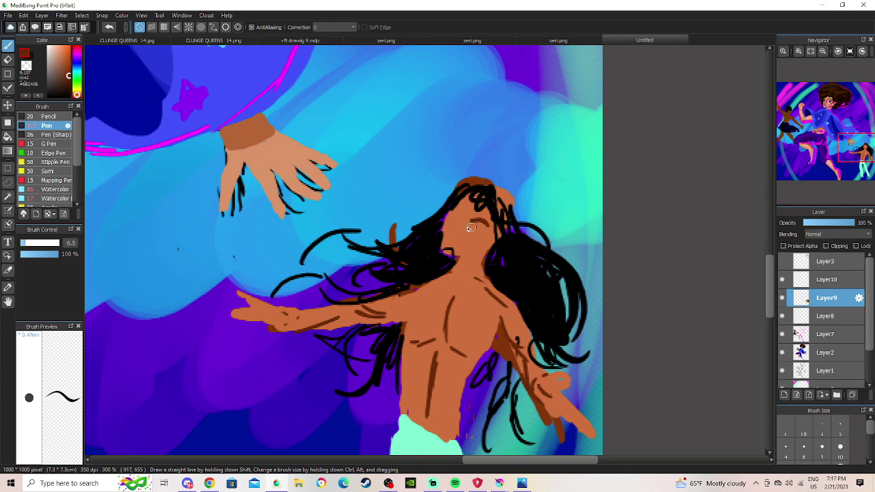
mouse_move(443, 219)
left_mouse_down()
mouse_move(454, 216)
mouse_move(469, 240)
left_mouse_up()
Draw the short-haired background figure's facial features and the shading lines on the torso and waist in dark brown #4C2300.
left_click_drag(856, 140, 790, 128)
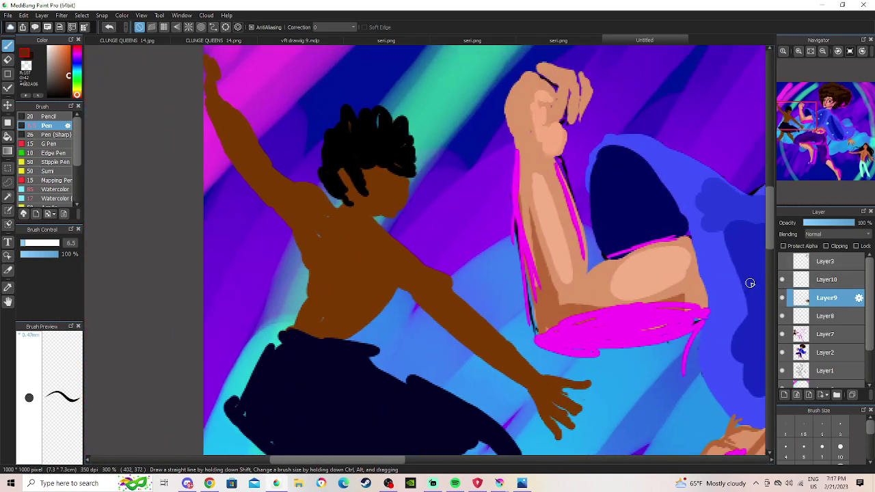
left_click(8, 287)
left_click(366, 233)
left_click(8, 45)
left_click(69, 82)
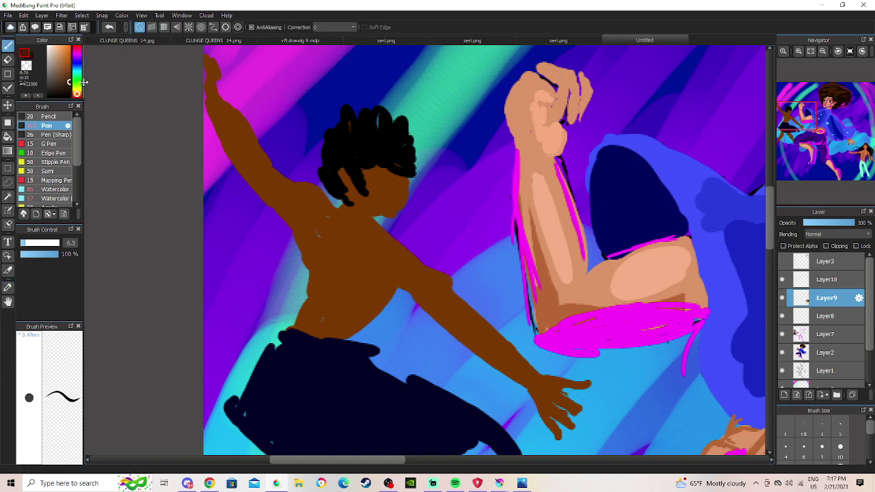
mouse_move(393, 184)
left_mouse_down()
mouse_move(363, 179)
mouse_move(409, 185)
mouse_move(400, 184)
mouse_move(408, 183)
mouse_move(387, 207)
left_mouse_up()
left_click_drag(333, 234, 333, 278)
mouse_move(288, 223)
left_mouse_down()
mouse_move(309, 278)
mouse_move(290, 230)
mouse_move(307, 285)
mouse_move(299, 312)
left_mouse_up()
left_click_drag(304, 282, 294, 320)
mouse_move(352, 329)
left_mouse_down()
mouse_move(396, 288)
mouse_move(368, 323)
mouse_move(376, 305)
mouse_move(378, 322)
mouse_move(397, 275)
mouse_move(362, 334)
left_mouse_up()
left_click_drag(397, 275, 347, 328)
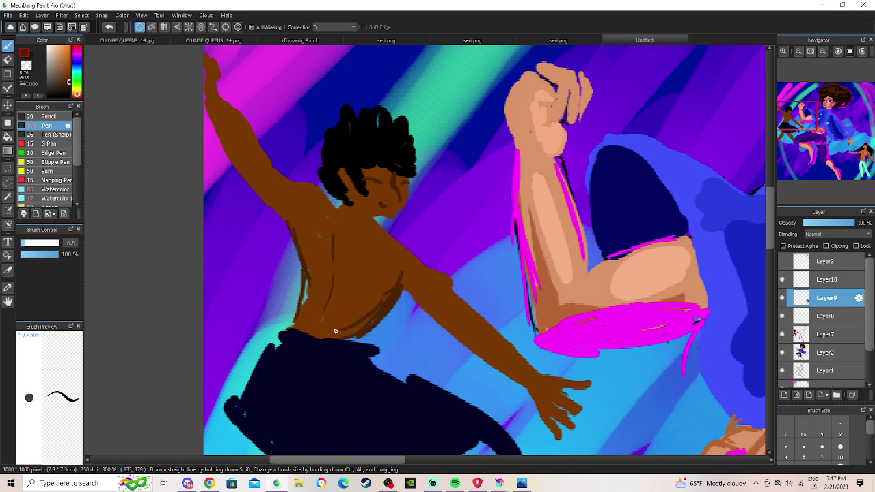
Add dark brown contour lines along the short-haired figure's shoulder and both outstretched arms.
mouse_move(377, 218)
left_mouse_down()
mouse_move(410, 256)
mouse_move(444, 265)
mouse_move(434, 269)
mouse_move(454, 301)
left_mouse_up()
left_click_drag(278, 178, 242, 113)
left_click(424, 299)
mouse_move(418, 304)
left_mouse_down()
mouse_move(460, 322)
mouse_move(418, 313)
mouse_move(472, 318)
mouse_move(440, 320)
mouse_move(511, 360)
left_mouse_up()
left_click_drag(471, 309, 545, 371)
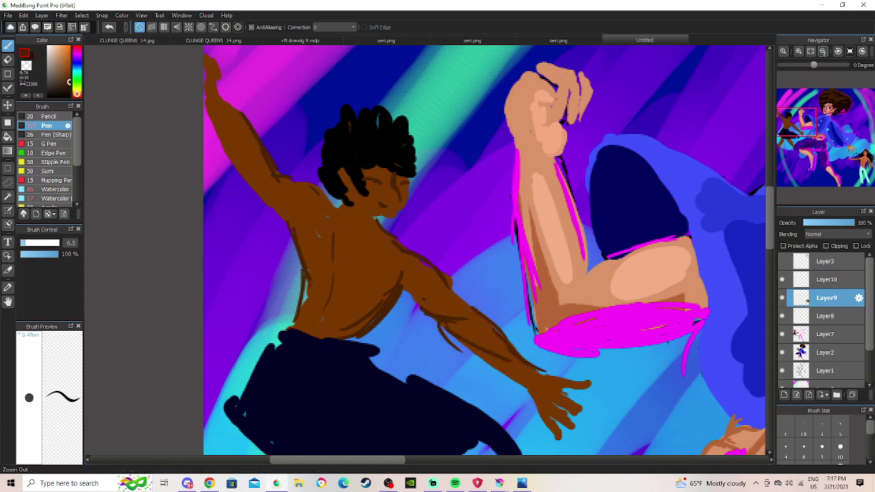
Shade both of the short-haired figure's legs below the dark shorts with dark brown strokes.
left_click(823, 51)
left_click(822, 51)
left_click_drag(829, 95, 796, 143)
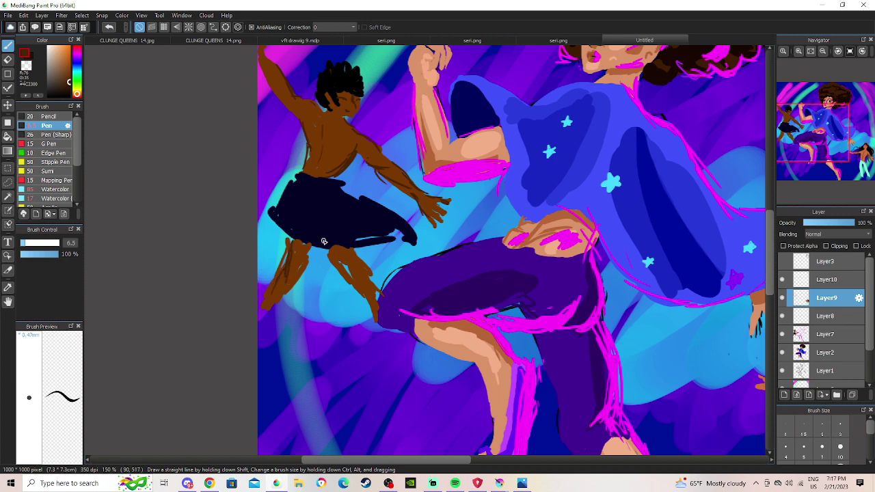
left_click_drag(312, 249, 300, 276)
left_click_drag(313, 246, 298, 289)
mouse_move(328, 250)
left_mouse_down()
mouse_move(380, 304)
mouse_move(349, 246)
mouse_move(373, 291)
left_mouse_up()
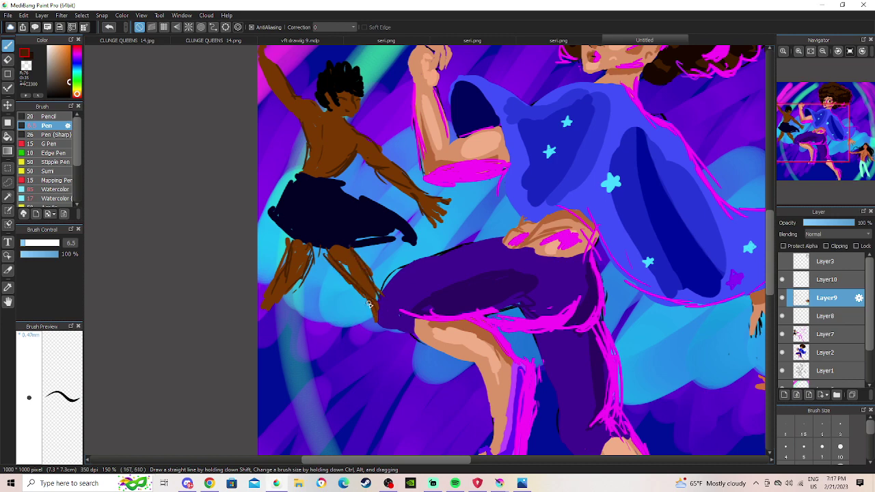
Set the pen color to bright pink #FF00C3 with the whole composition in view.
left_click(823, 52)
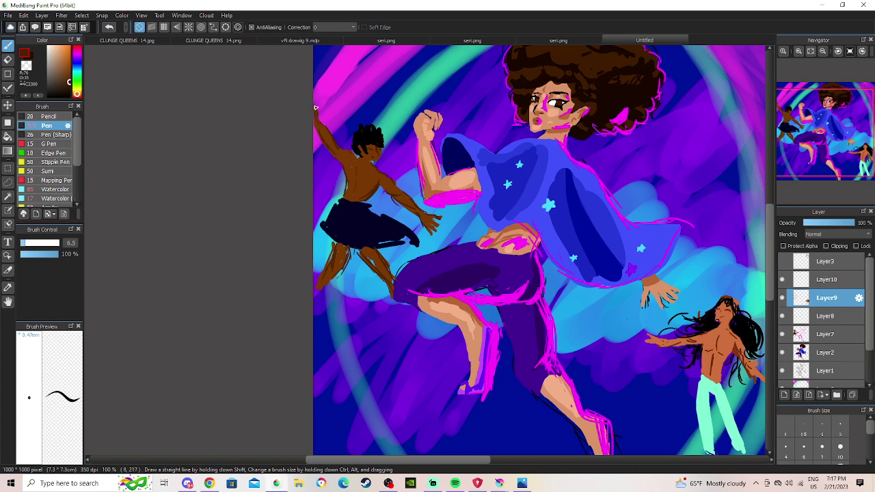
mouse_move(837, 133)
left_mouse_down()
mouse_move(826, 165)
mouse_move(798, 133)
mouse_move(832, 123)
mouse_move(827, 134)
left_mouse_up()
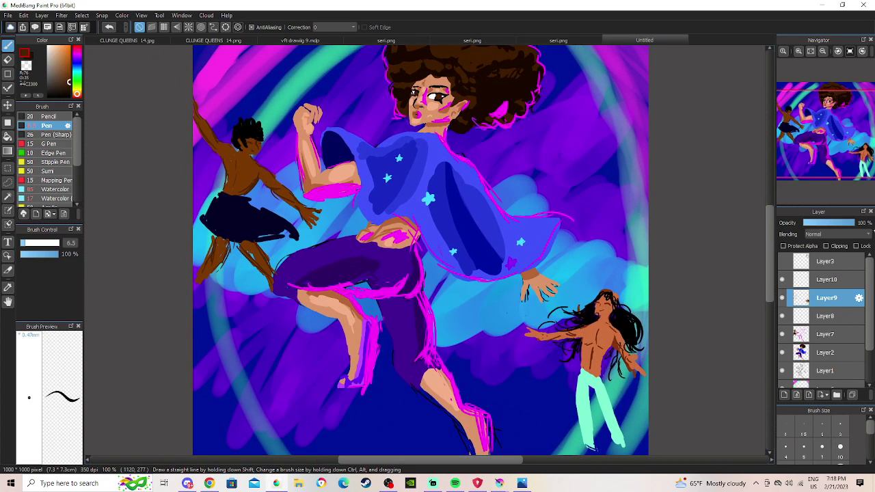
left_click(76, 53)
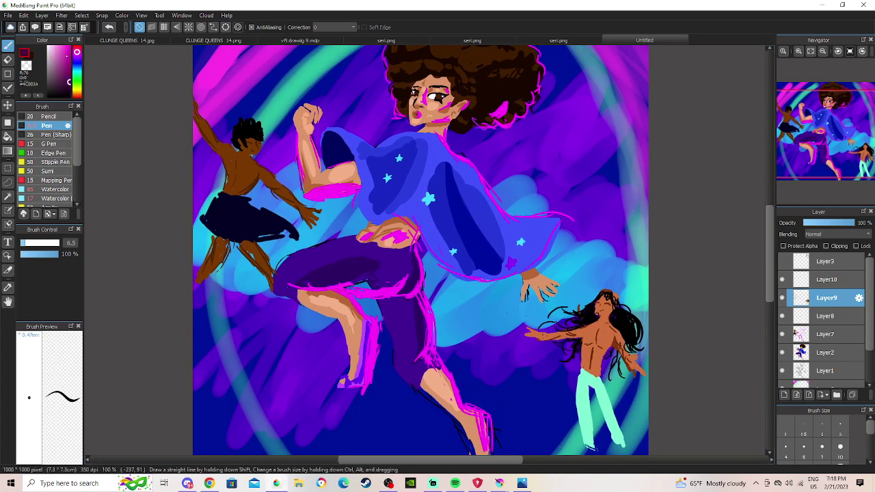
left_click_drag(579, 164, 601, 126)
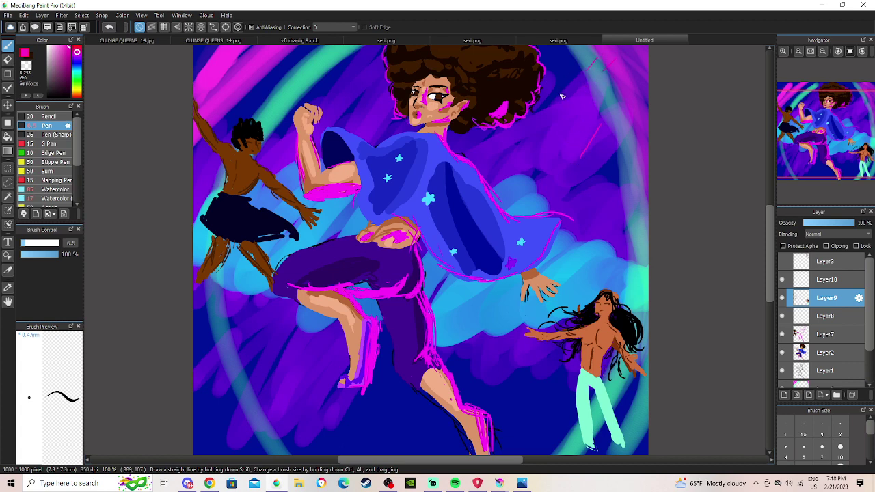
left_click(109, 26)
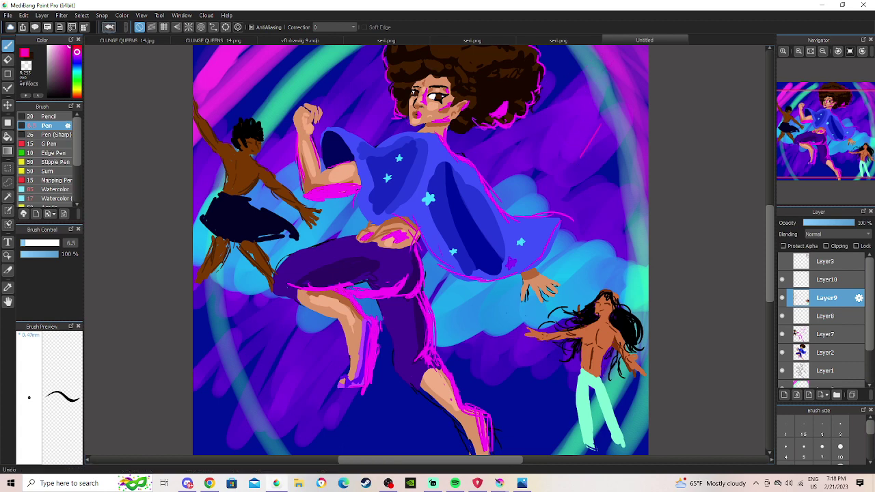
left_click(45, 15)
left_click(68, 29)
left_click(108, 26)
Add a new layer above Layer9 and scatter thin diagonal pink #FF00C3 streaks across the background.
left_click(41, 15)
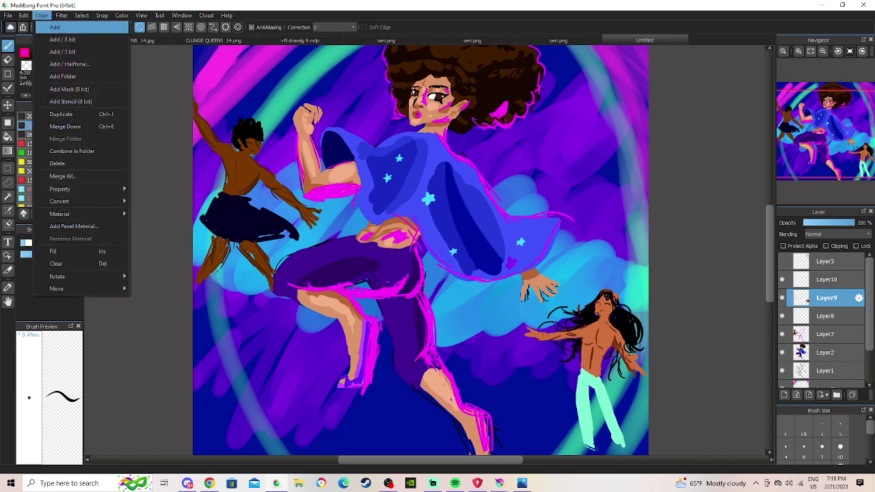
left_click(65, 28)
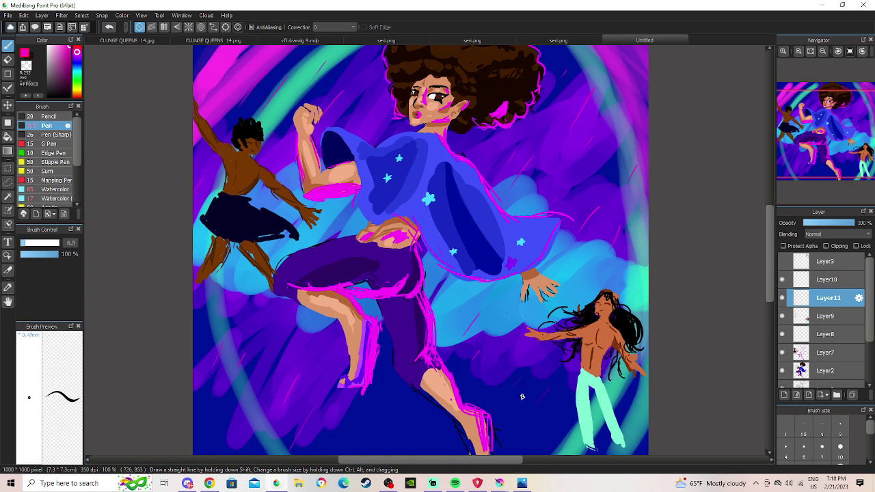
left_click_drag(530, 400, 512, 433)
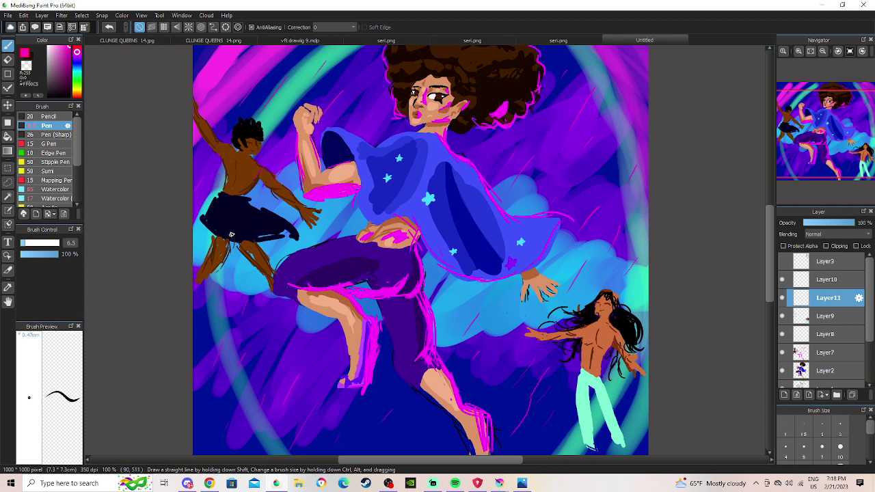
On Layer9, paint the long-haired figure's crown black #000000 and erase the leftover brown edge above the head.
mouse_move(807, 136)
left_click(821, 52)
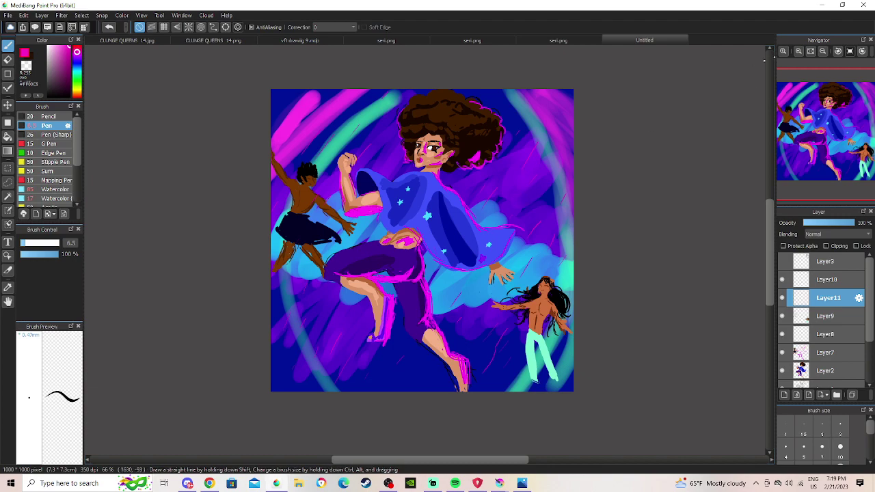
left_click(798, 51)
left_click(798, 51)
left_click_drag(821, 116, 832, 151)
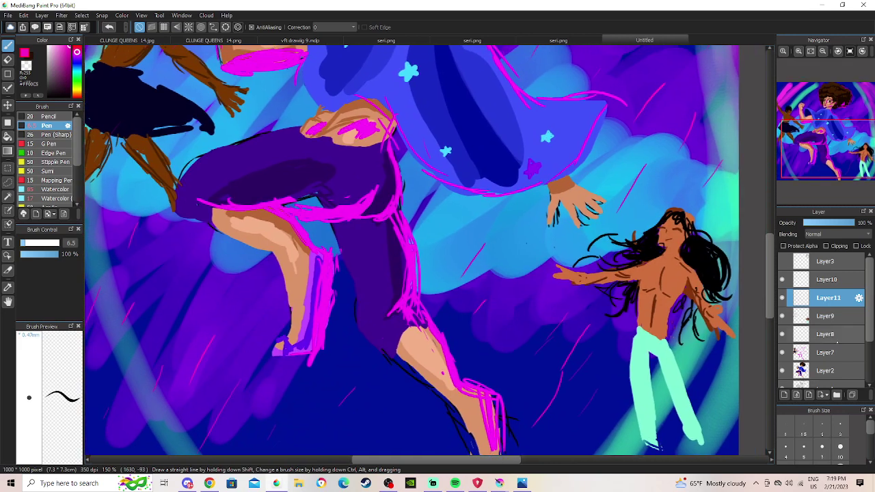
left_click(825, 316)
left_click(782, 316)
left_click(782, 316)
left_click(69, 96)
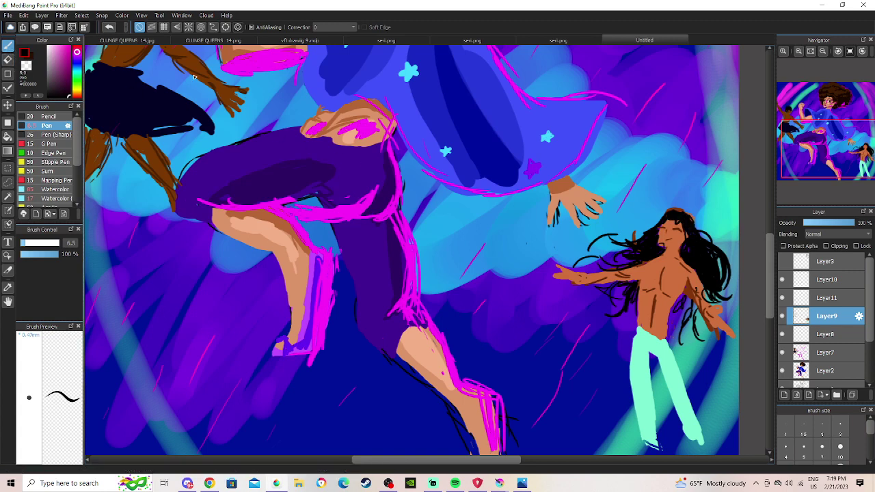
key("e")
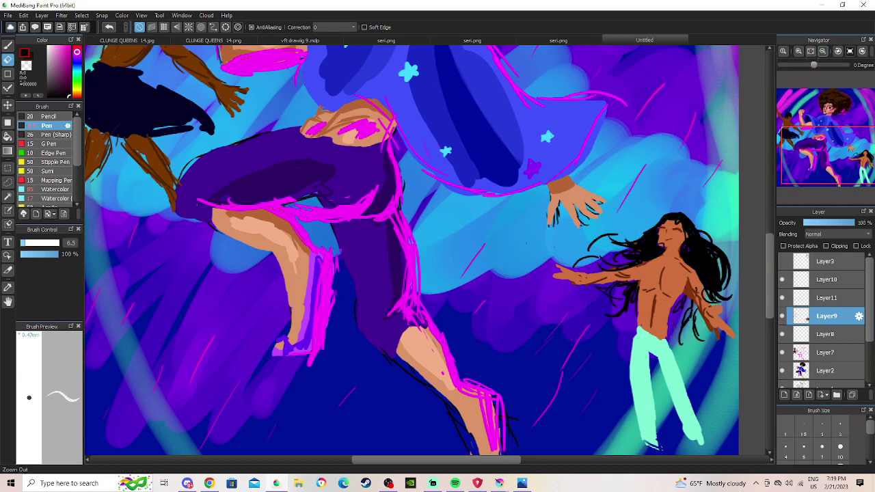
Examine the whole composition and compare it with the finished character in the neighbouring seri.png document.
left_click(822, 51)
left_click(822, 51)
left_click_drag(798, 111, 825, 129)
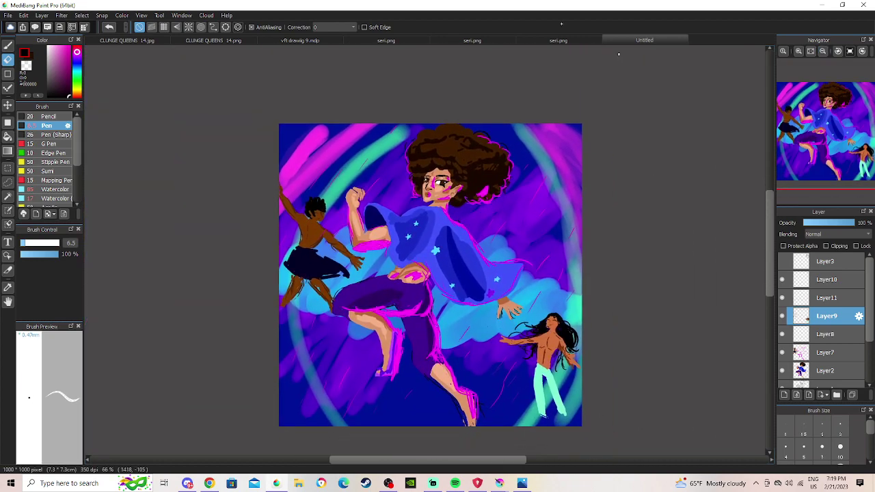
left_click(575, 41)
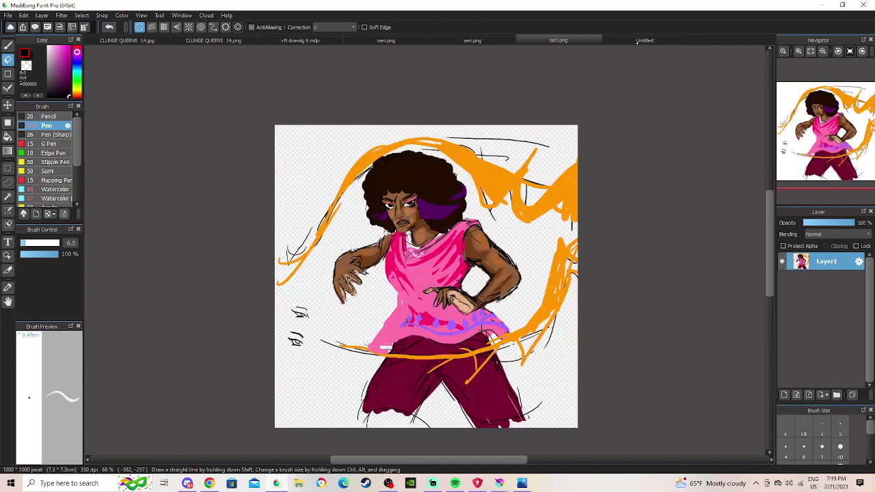
left_click(635, 41)
left_click(599, 40)
left_click(636, 41)
left_click(833, 134)
left_click_drag(833, 134, 831, 148)
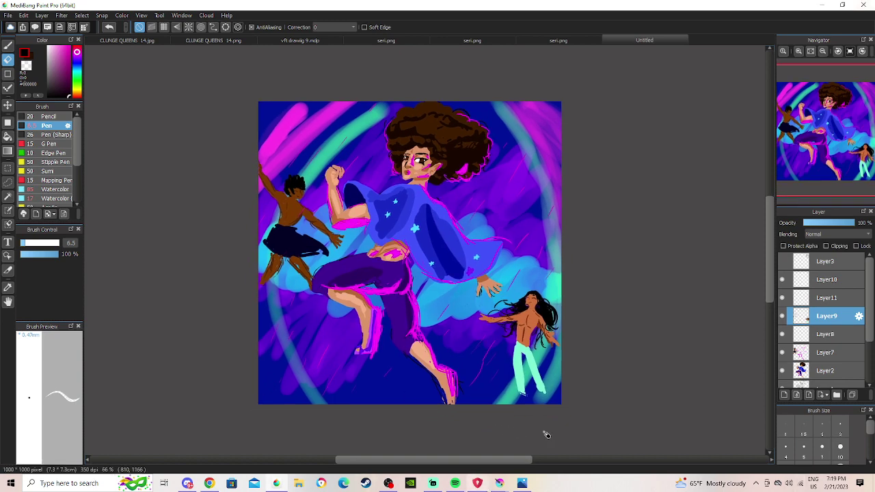
Switch to the Krita window with emotes ideas 9.png and bring up the file selection for opening another image.
mouse_move(500, 483)
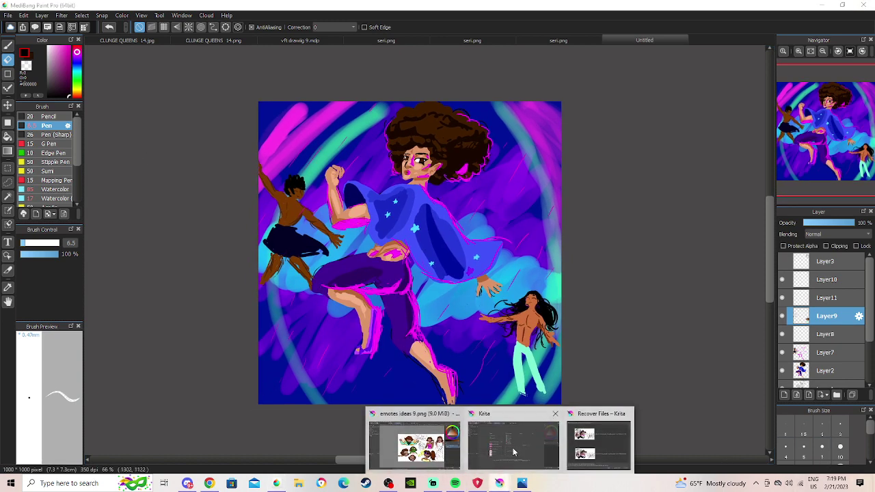
left_click(416, 444)
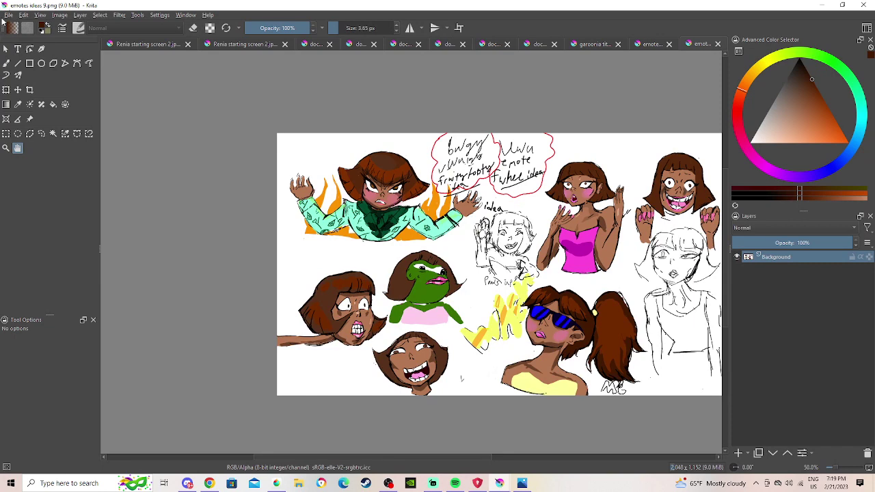
left_click(8, 14)
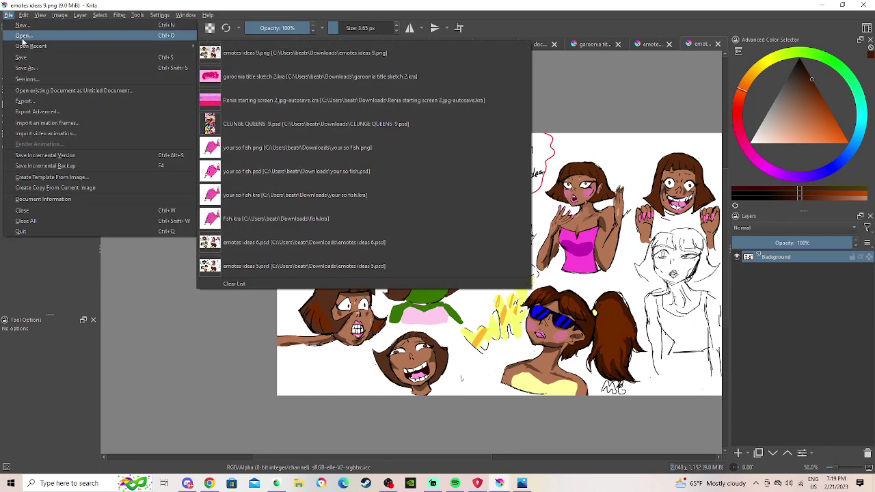
left_click(22, 36)
Look through the image files in the Downloads folder for artwork to open.
scroll(152, 134, "down", 2)
scroll(152, 123, "down", 4)
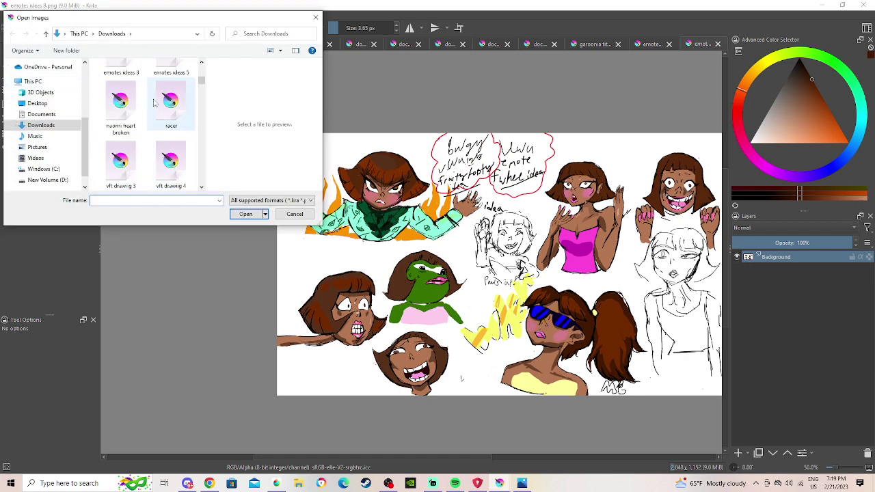
scroll(154, 109, "up", 1)
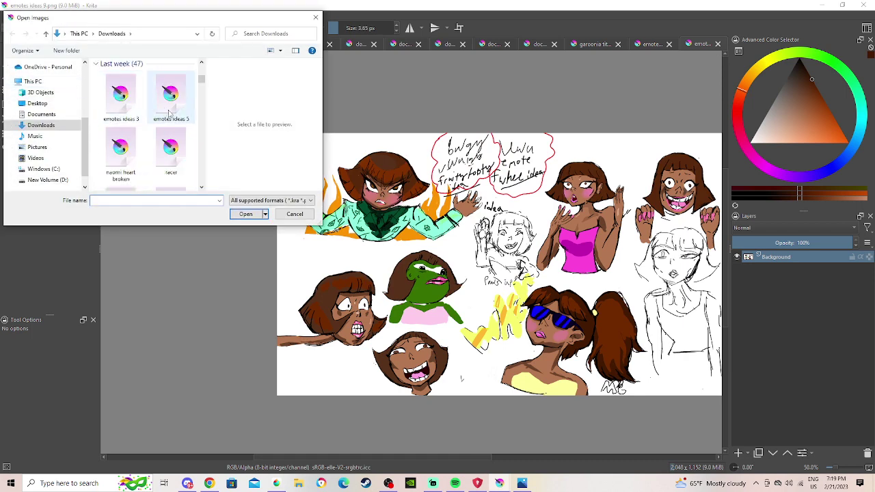
scroll(171, 113, "down", 4)
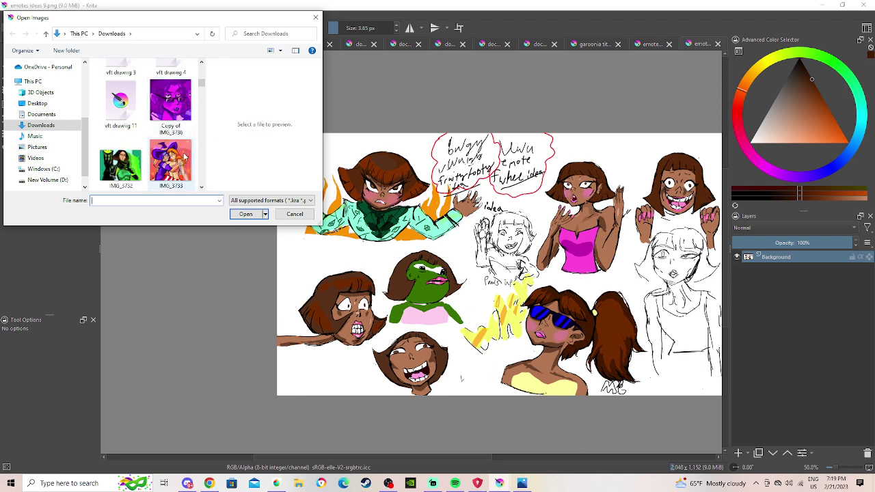
scroll(185, 157, "down", 6)
scroll(194, 152, "up", 2)
scroll(194, 152, "down", 2)
scroll(195, 152, "up", 2)
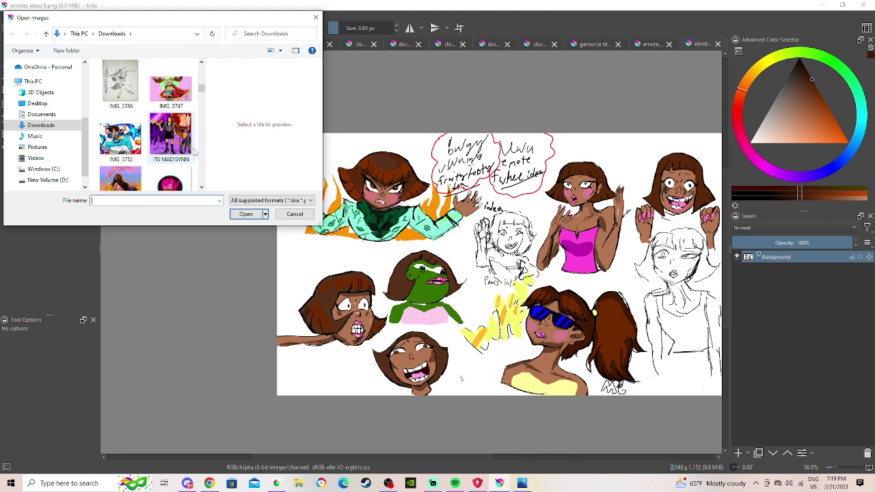
scroll(195, 151, "down", 2)
scroll(190, 134, "down", 3)
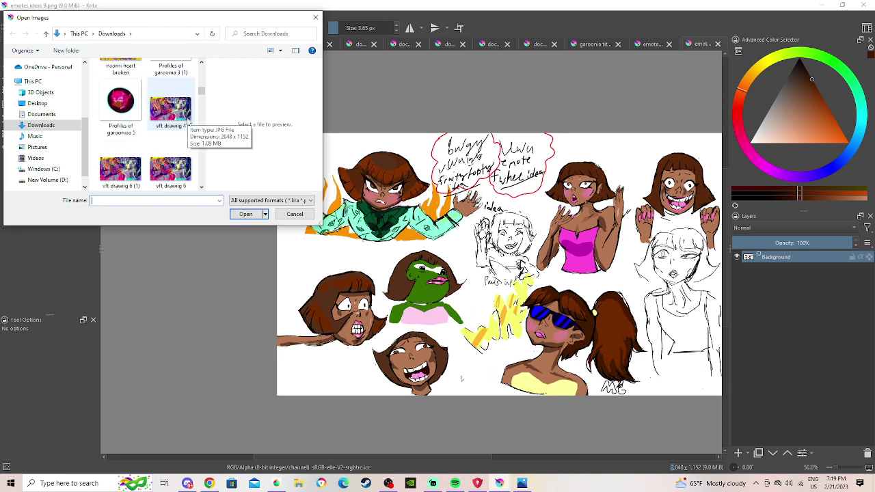
scroll(191, 115, "down", 3)
scroll(203, 106, "down", 3)
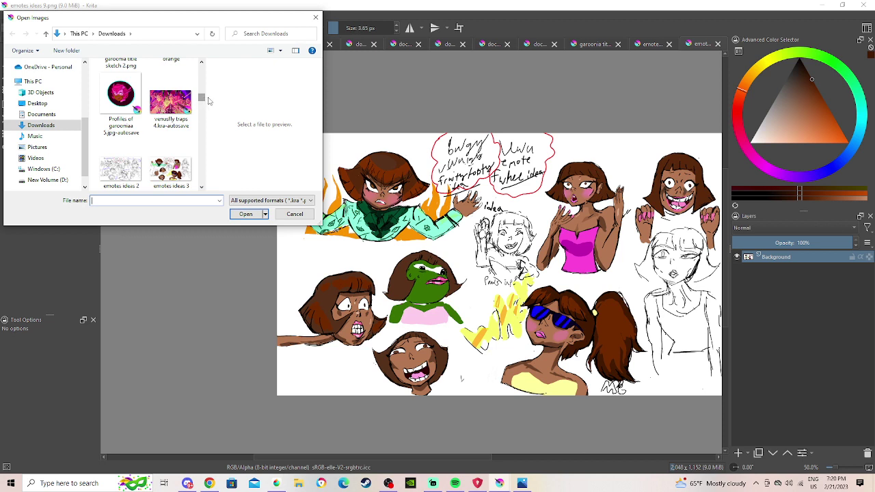
scroll(205, 101, "down", 3)
scroll(215, 106, "down", 6)
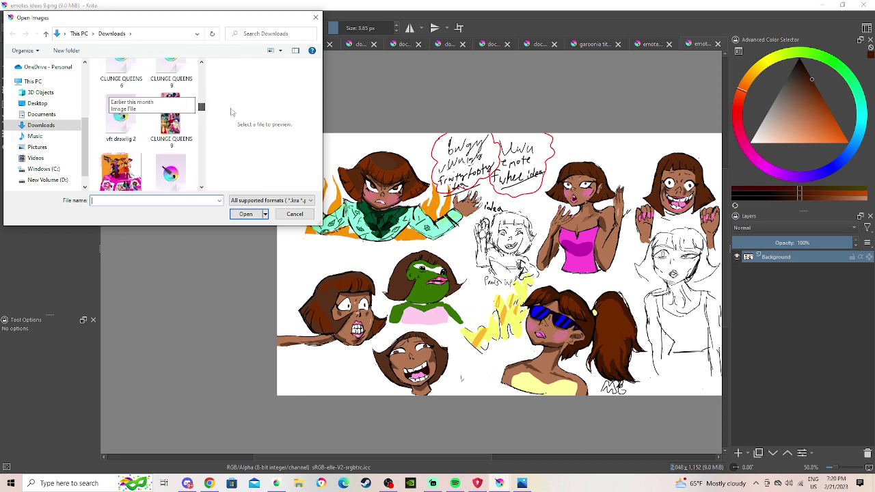
scroll(236, 114, "down", 2)
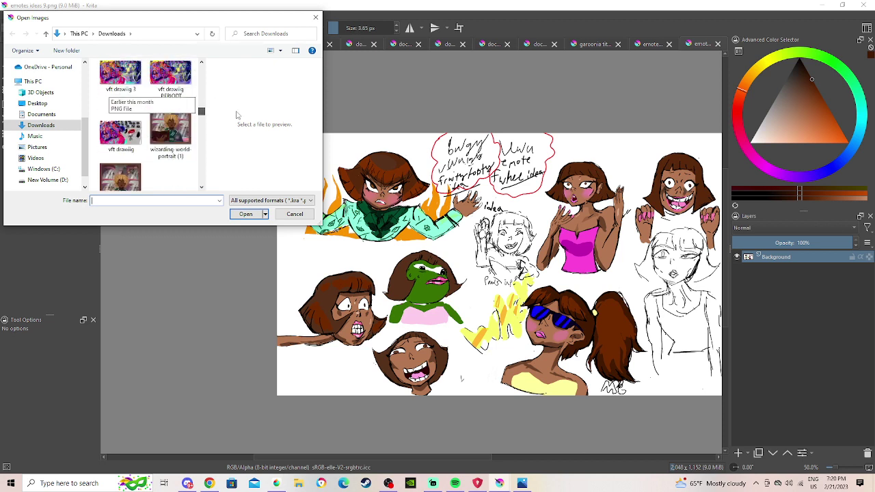
scroll(239, 118, "down", 5)
scroll(246, 128, "down", 3)
scroll(246, 127, "down", 4)
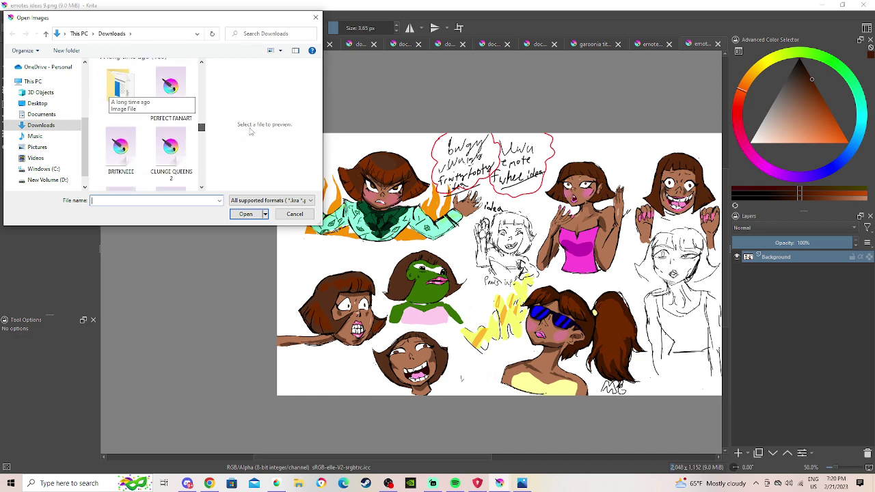
scroll(253, 134, "down", 5)
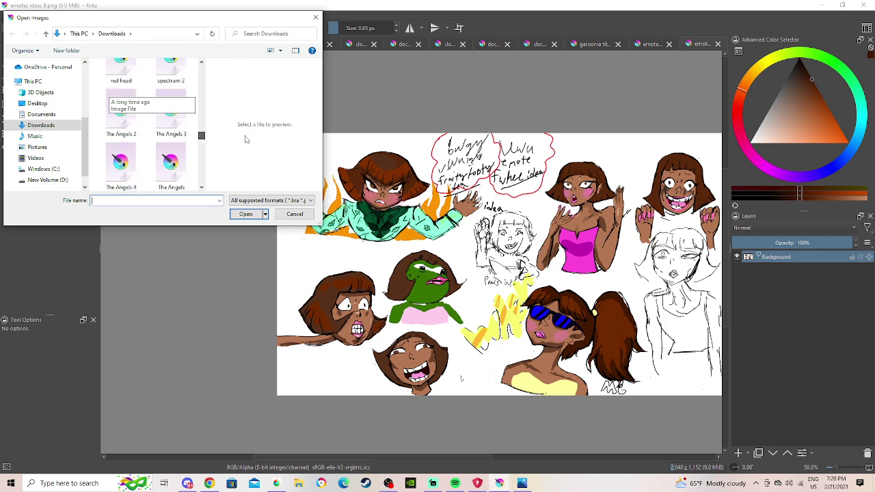
scroll(248, 162, "down", 1)
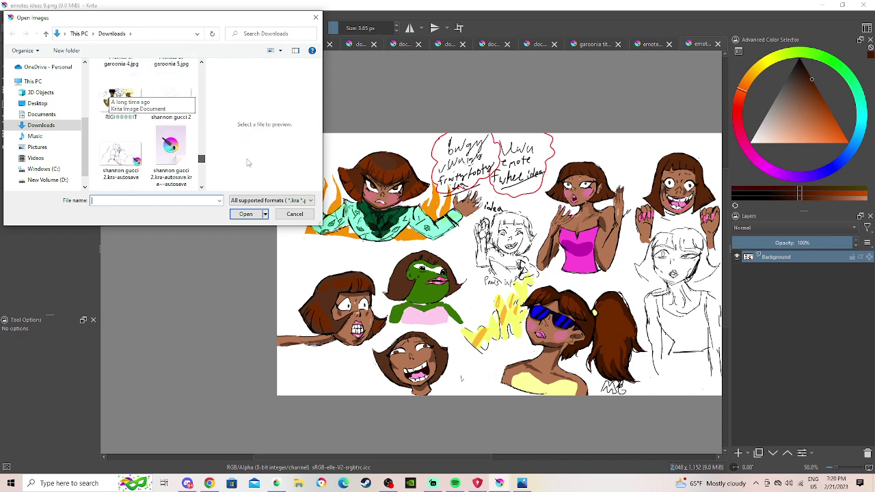
scroll(248, 162, "up", 8)
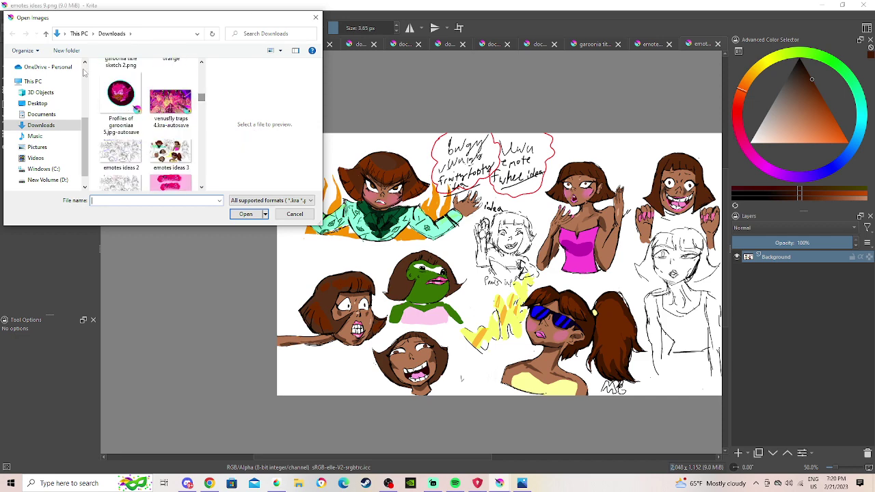
scroll(159, 101, "up", 3)
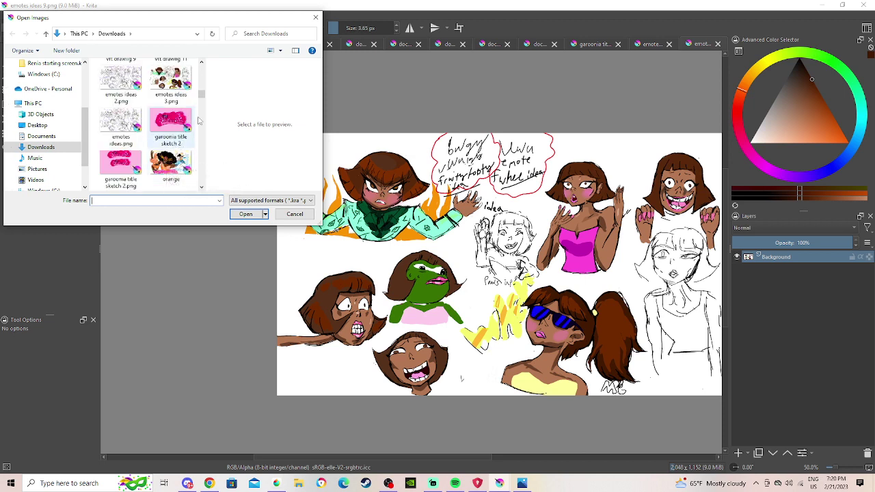
left_click_drag(202, 94, 202, 67)
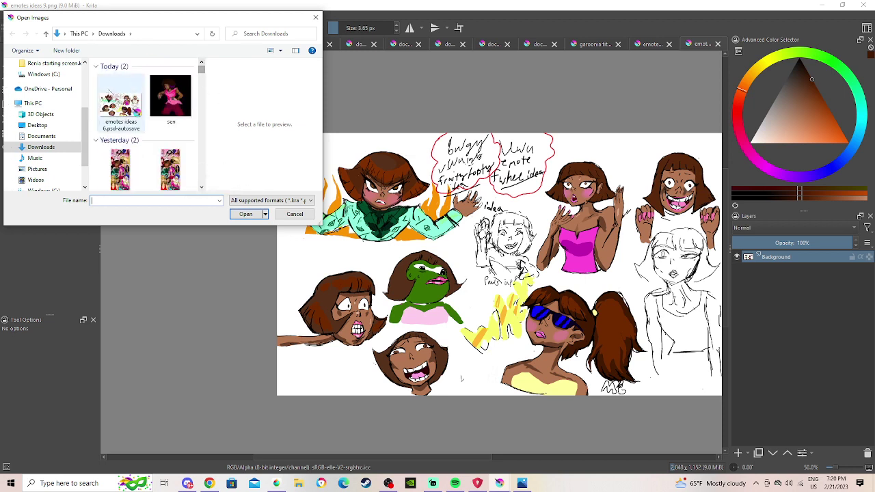
scroll(47, 137, "up", 1)
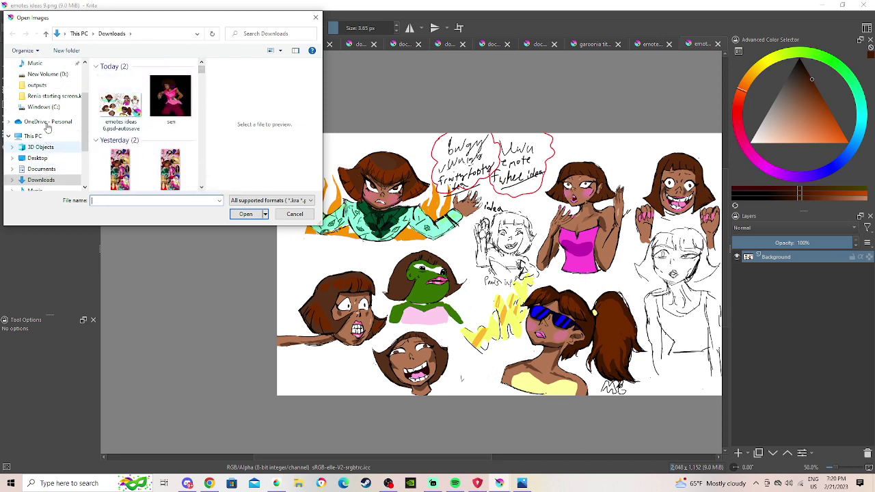
Open the image your so fish 2 from the recent files in Quick access.
scroll(48, 151, "up", 2)
left_click(38, 71)
scroll(159, 92, "down", 3)
scroll(159, 96, "down", 5)
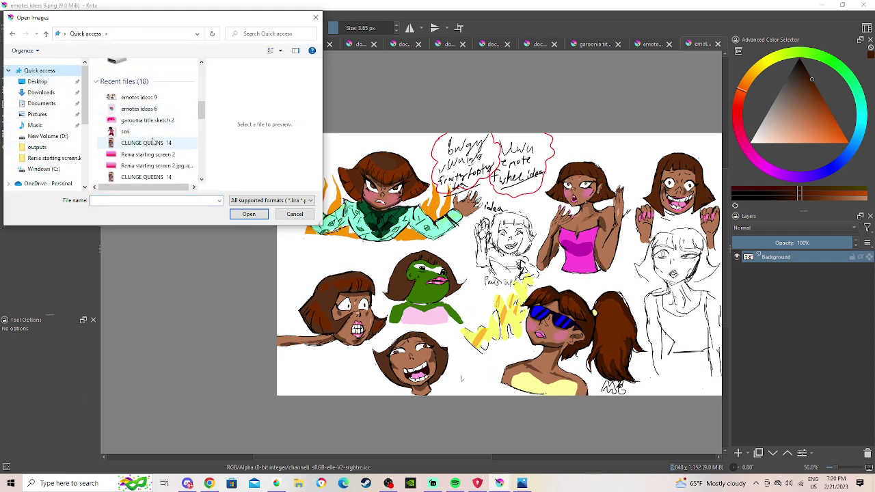
scroll(164, 130, "down", 1)
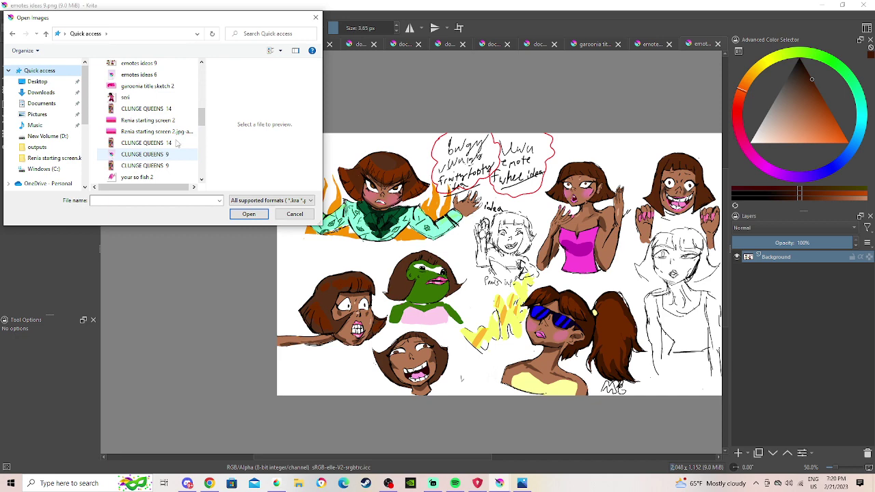
scroll(164, 116, "down", 3)
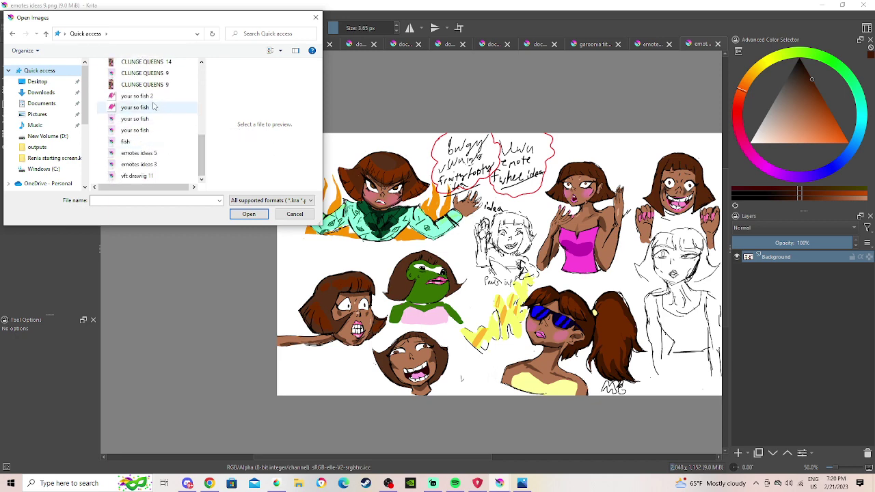
double_click(156, 95)
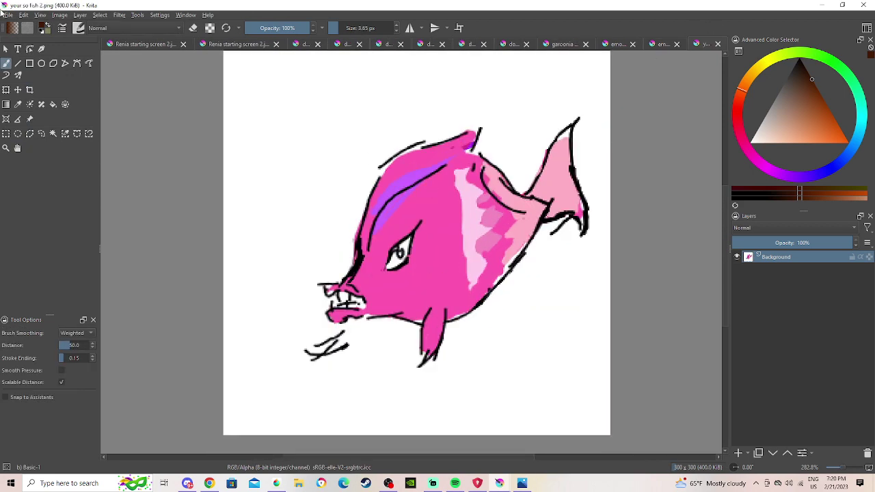
Bring up the image selection again and look through the recent files and folders in Quick access.
left_click(24, 15)
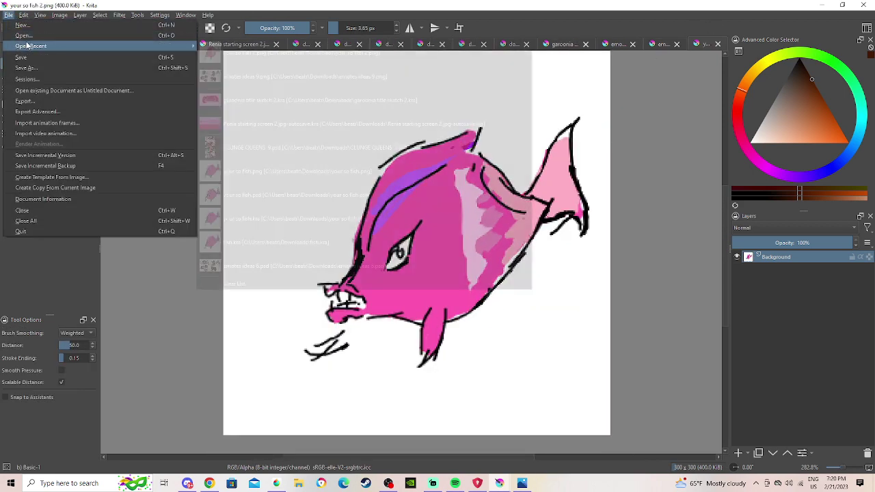
left_click(23, 35)
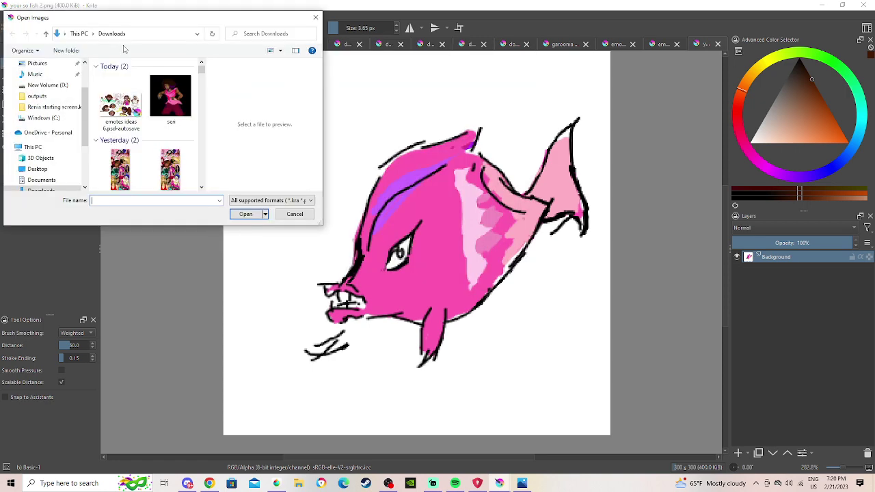
scroll(65, 70, "up", 2)
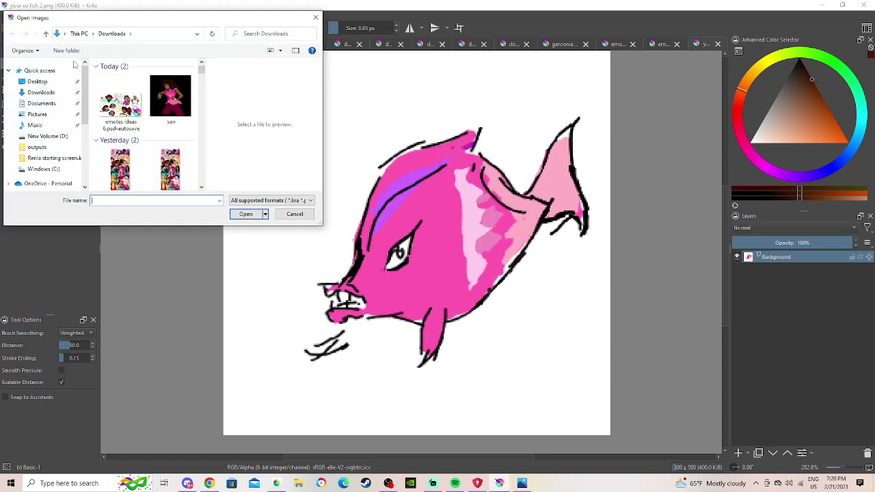
left_click(68, 70)
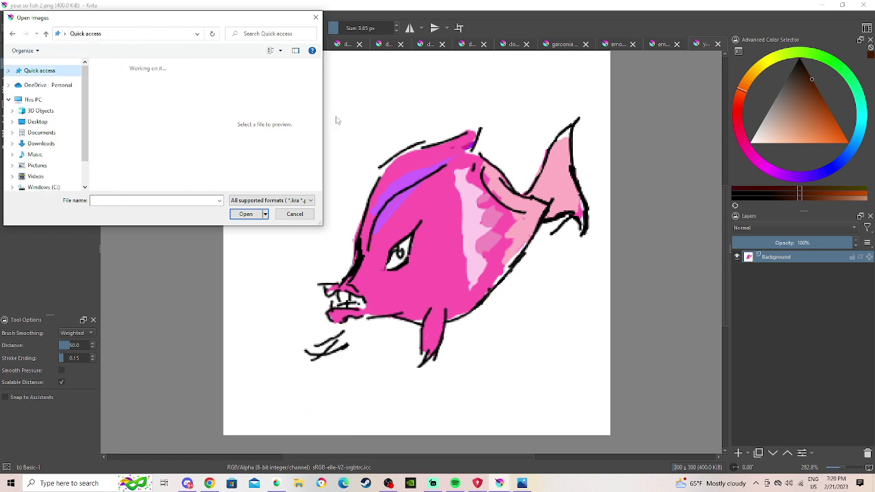
scroll(195, 137, "down", 6)
scroll(199, 137, "down", 3)
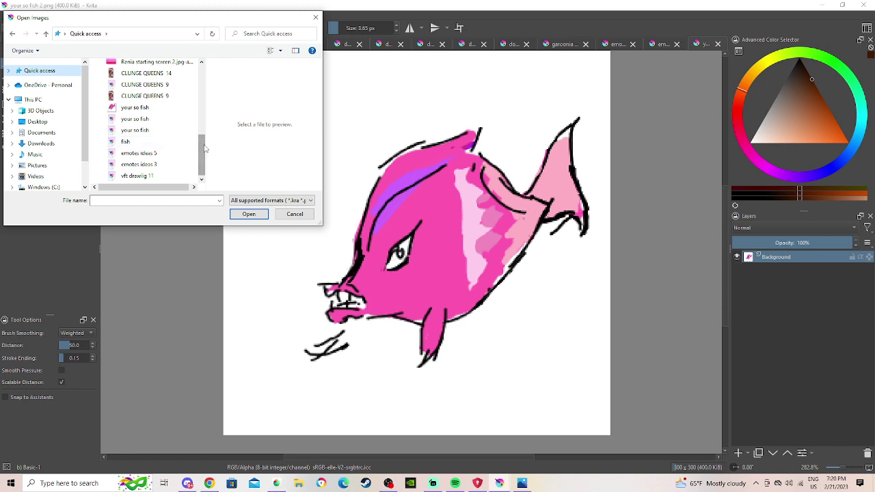
left_click_drag(201, 147, 172, 82)
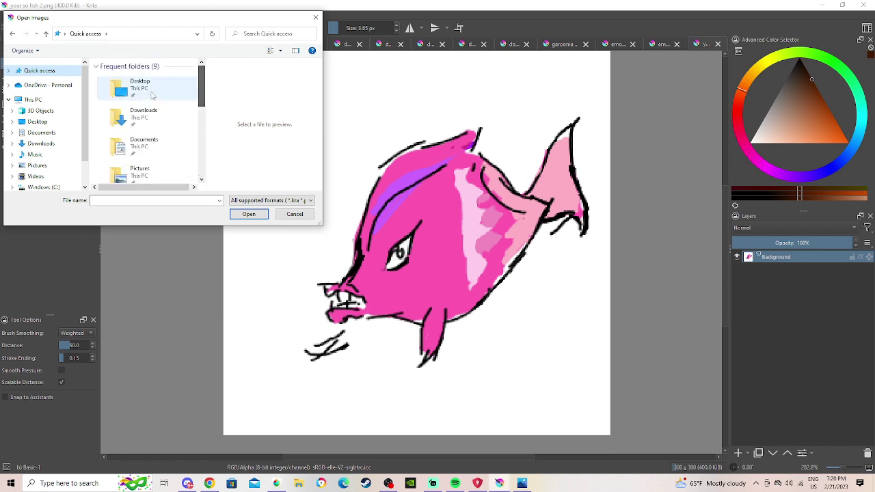
Search Quick access for "or" and dismiss the image selection without opening a file.
left_click(267, 34)
type("or")
left_click(285, 63)
left_click(265, 36)
left_click(278, 63)
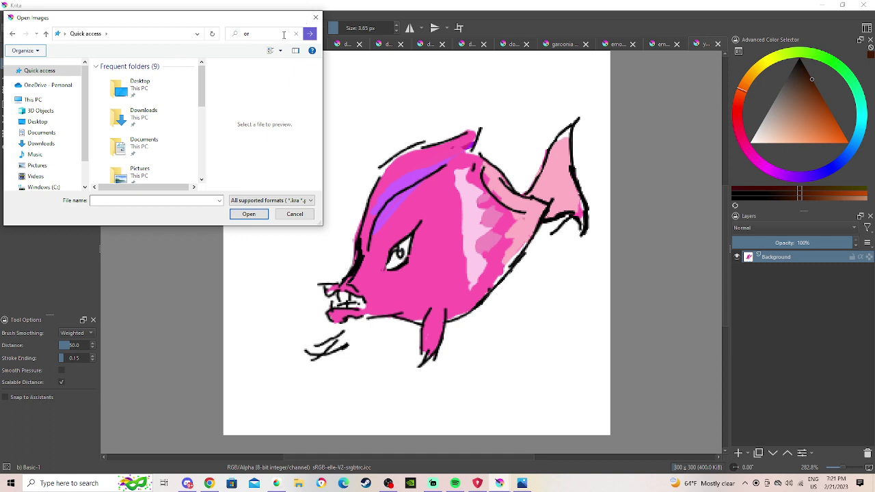
left_click(283, 33)
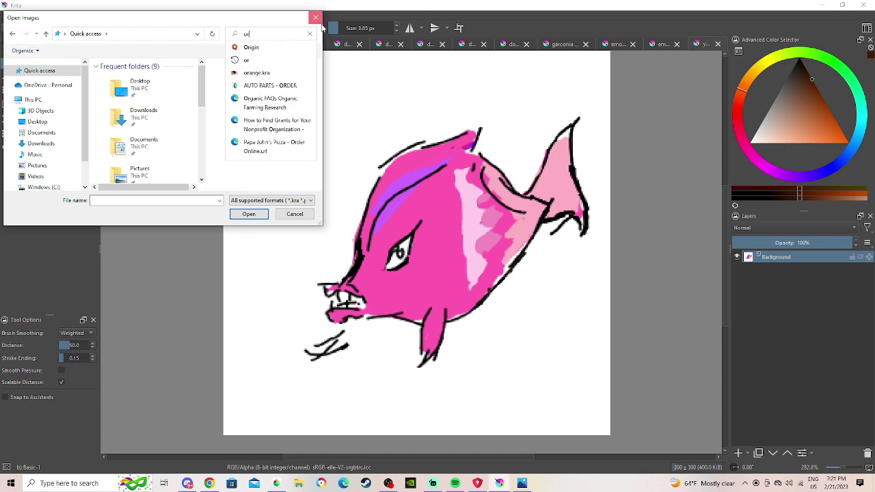
left_click(316, 17)
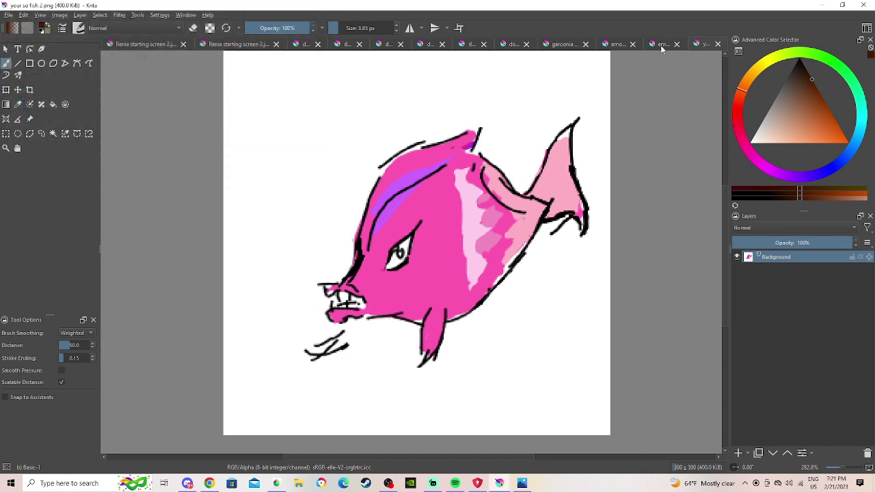
left_click(522, 483)
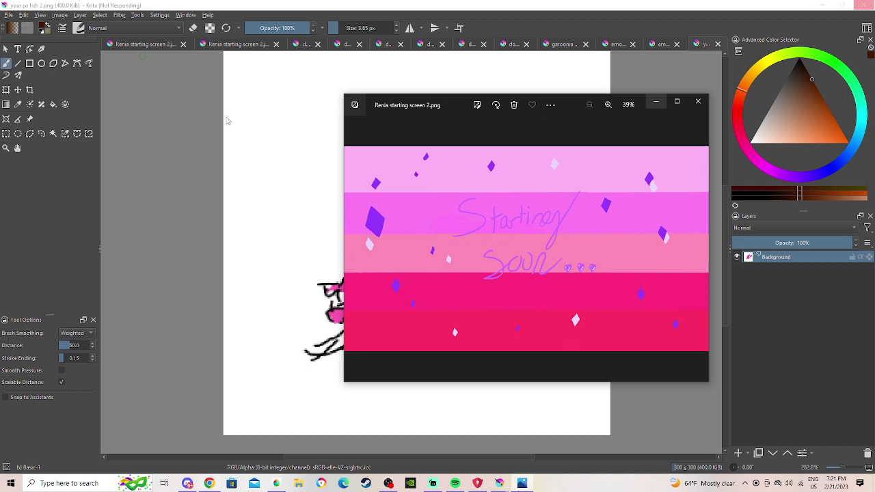
left_click(227, 121)
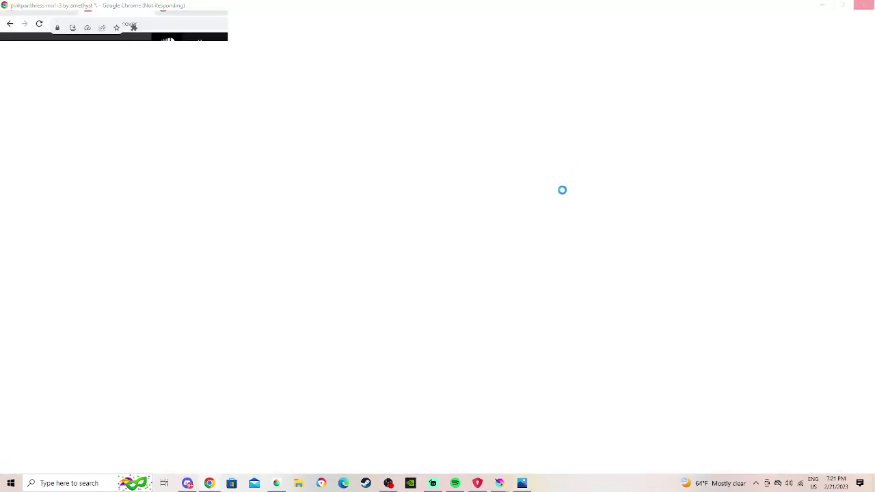
key("super")
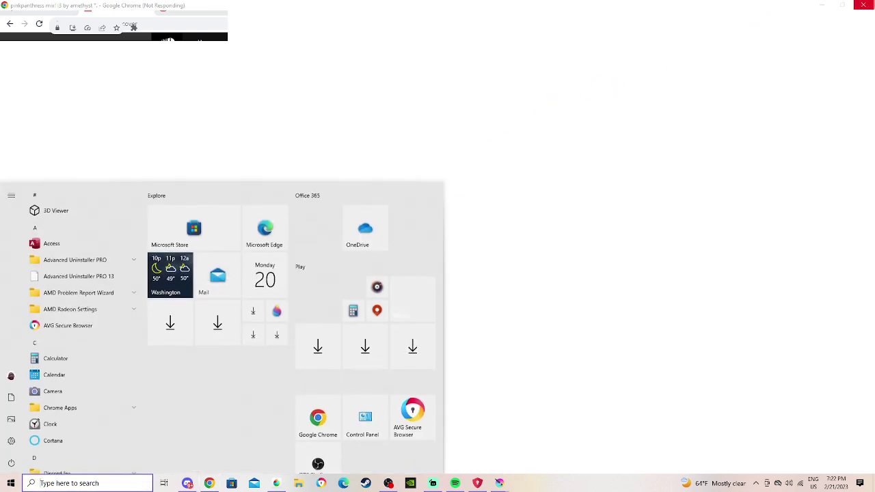
left_click(632, 79)
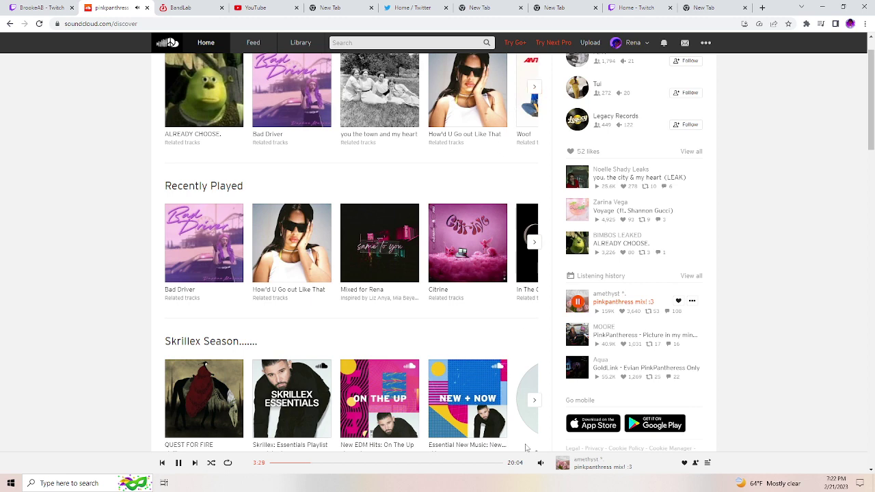
Switch to the second Krita window and dismiss its list of recoverable autosave files without recovering any.
key("super")
mouse_move(543, 445)
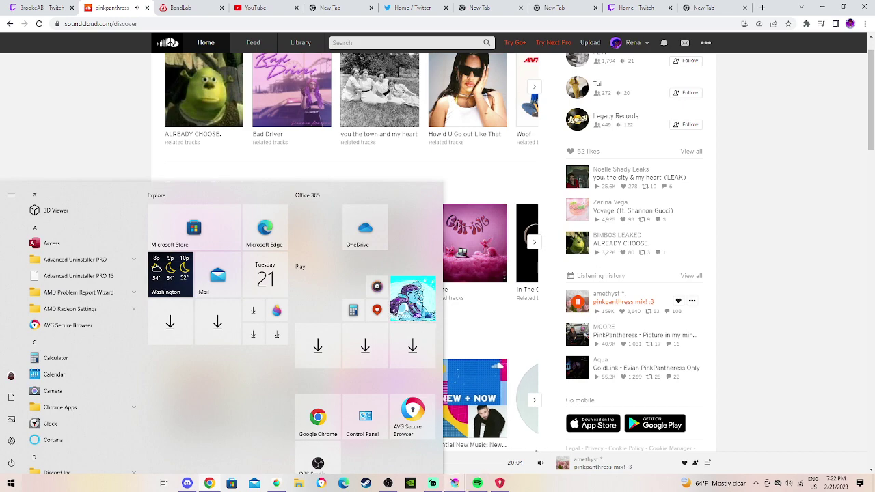
mouse_move(457, 484)
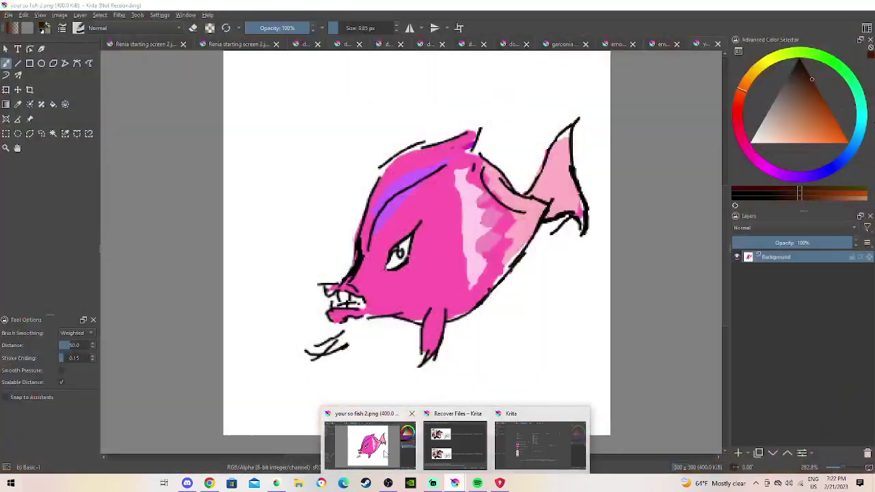
left_click(372, 466)
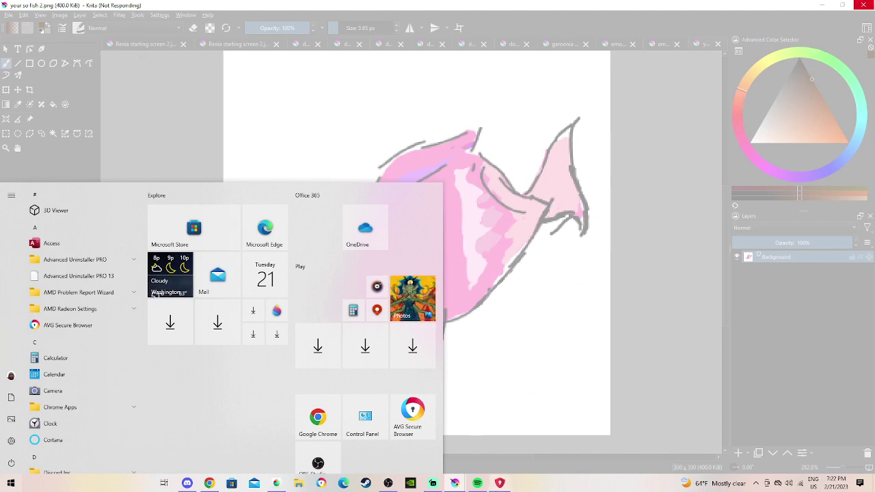
mouse_move(467, 483)
left_click(506, 465)
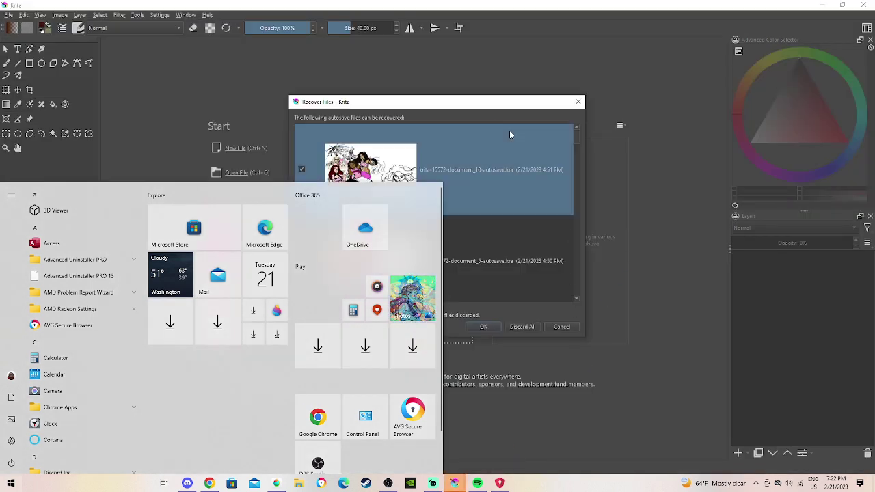
left_click(579, 103)
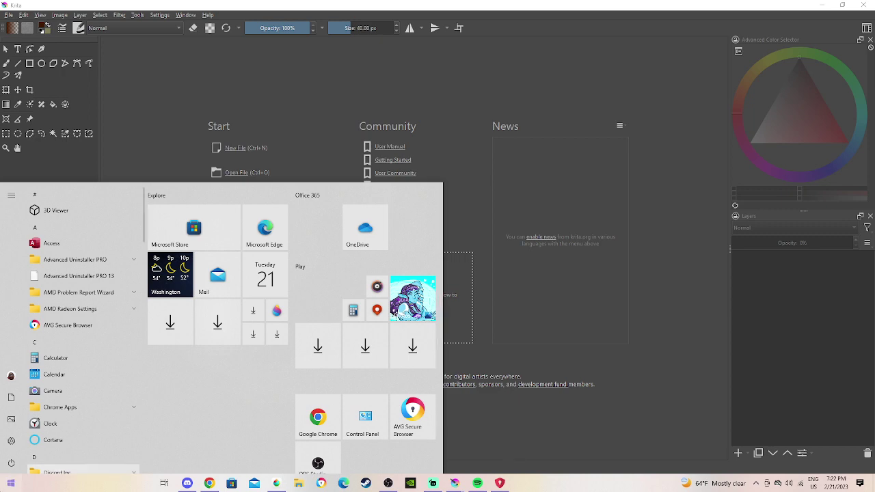
left_click(11, 484)
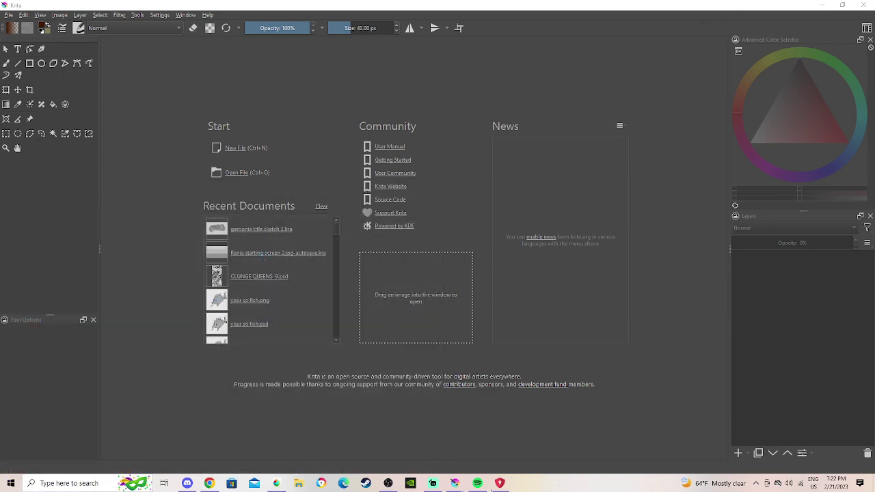
Switch to MediBang Paint Pro and browse to Quick access in the selection of images to open.
mouse_move(454, 483)
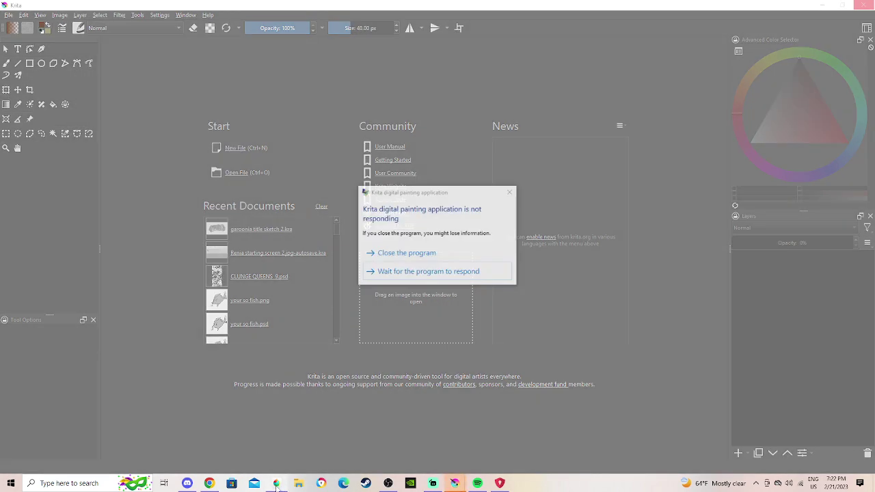
left_click(275, 484)
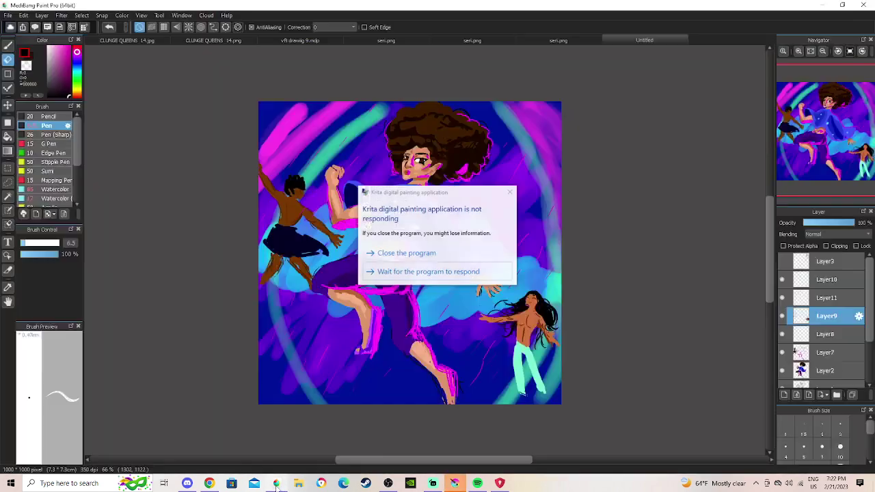
left_click(7, 15)
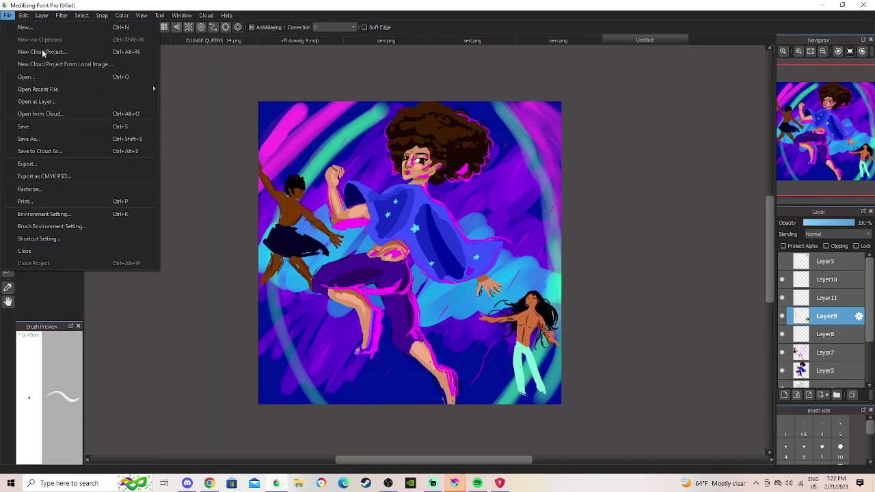
left_click(31, 78)
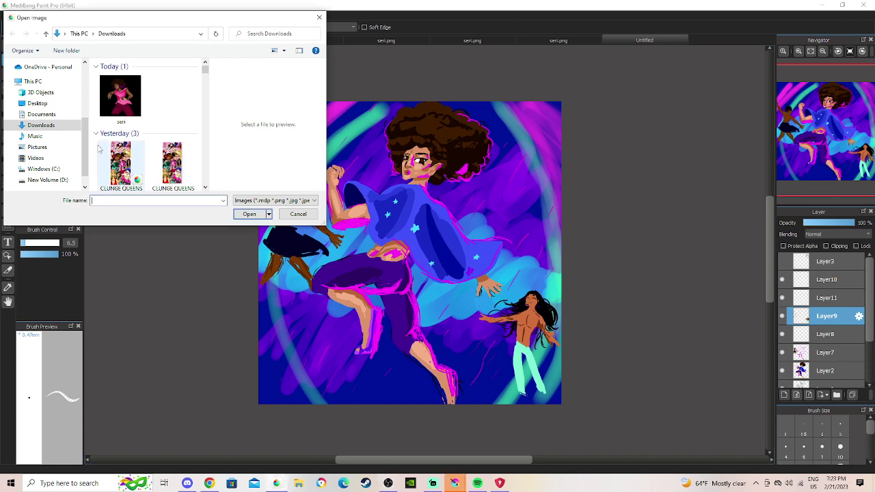
scroll(56, 86, "up", 2)
scroll(56, 86, "up", 5)
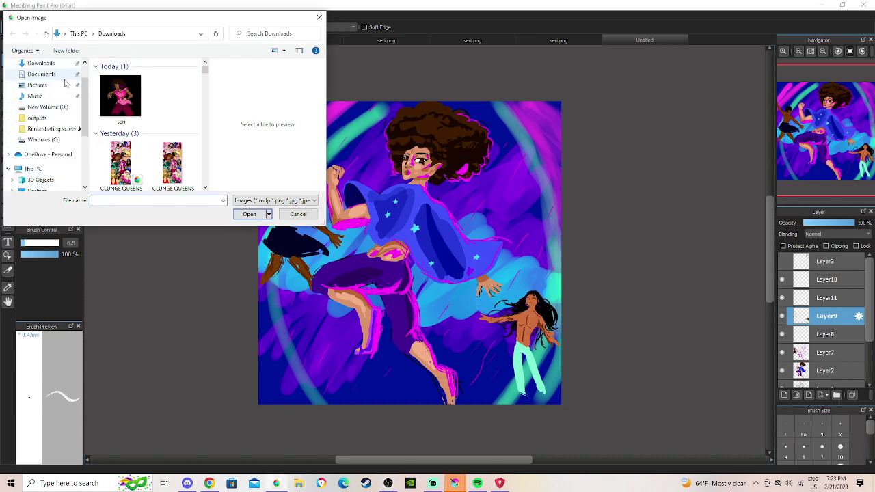
left_click(39, 70)
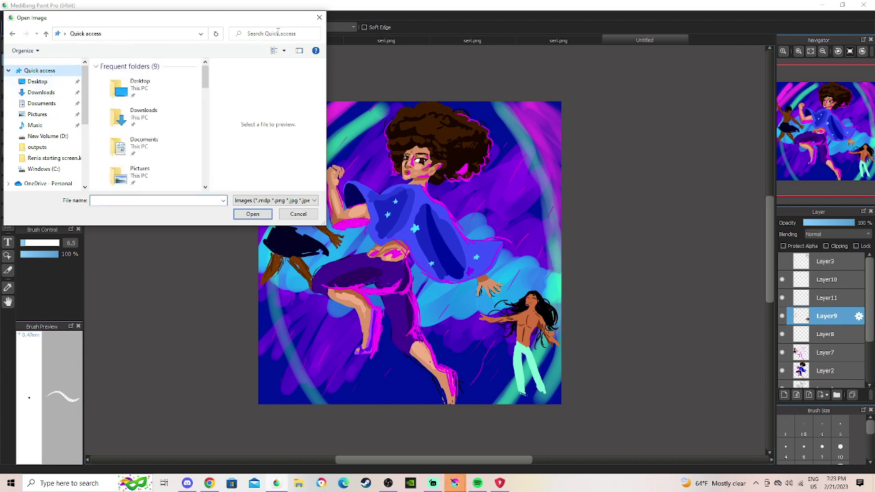
Search Quick access for "ora" and dismiss the image selection without opening a file.
left_click(274, 33)
type("d")
type("ra")
left_click(279, 52)
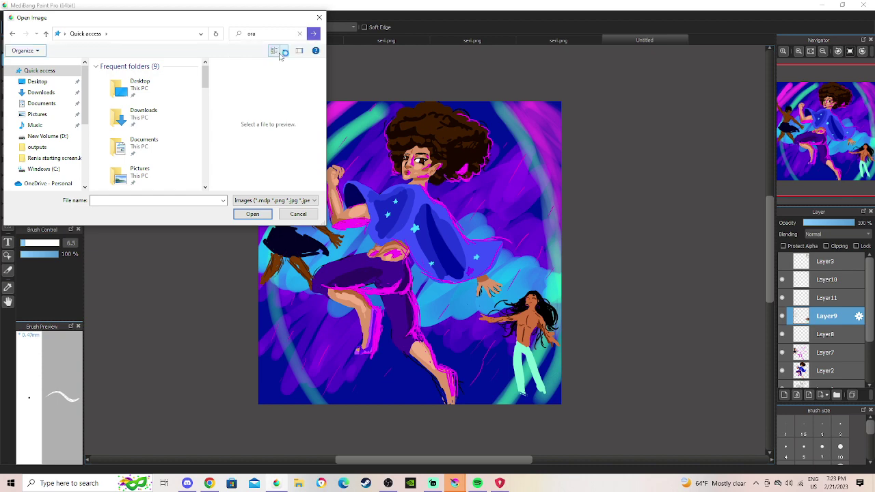
left_click(318, 17)
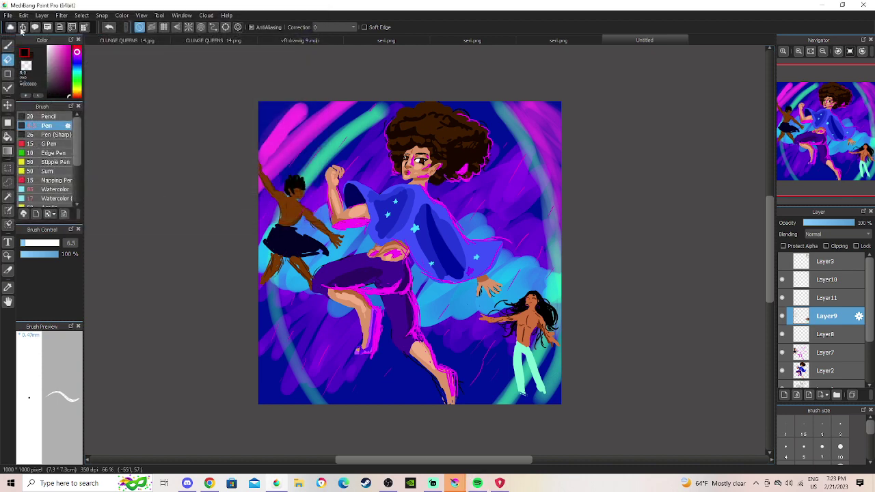
Switch to the Krita window with orange.kra and examine the large figure and the smaller blue figure behind it.
mouse_move(455, 483)
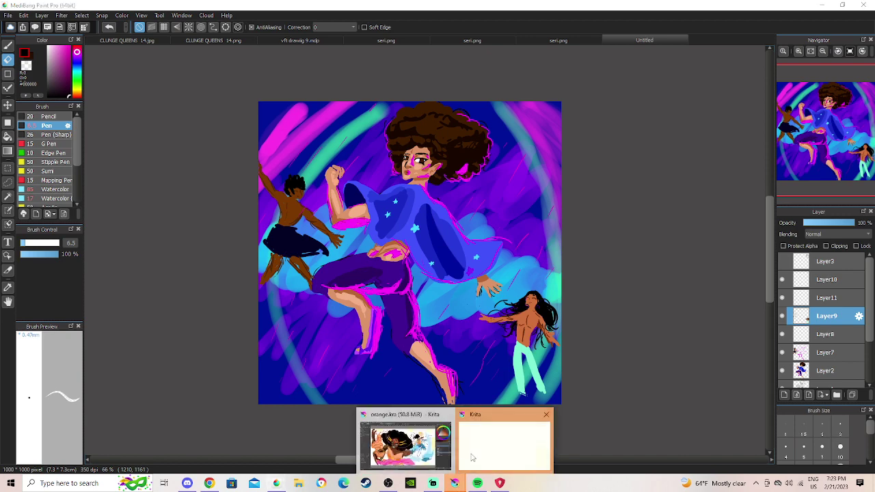
left_click(435, 452)
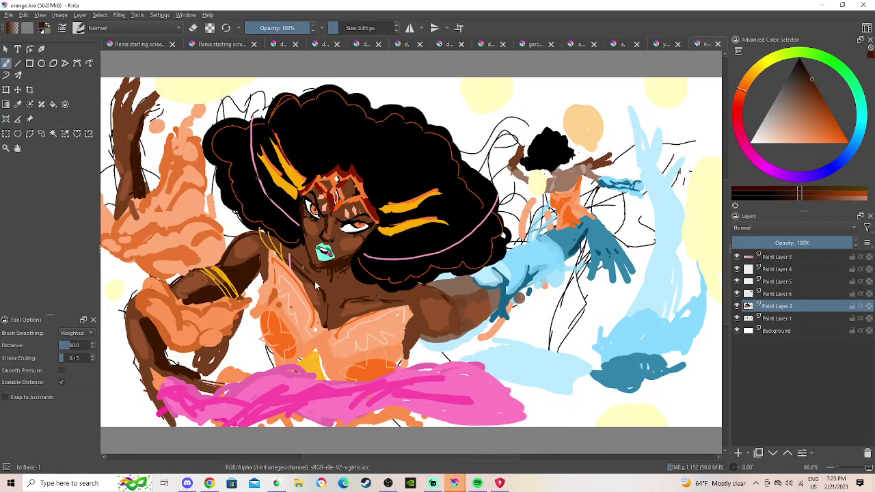
scroll(270, 265, "down", 1)
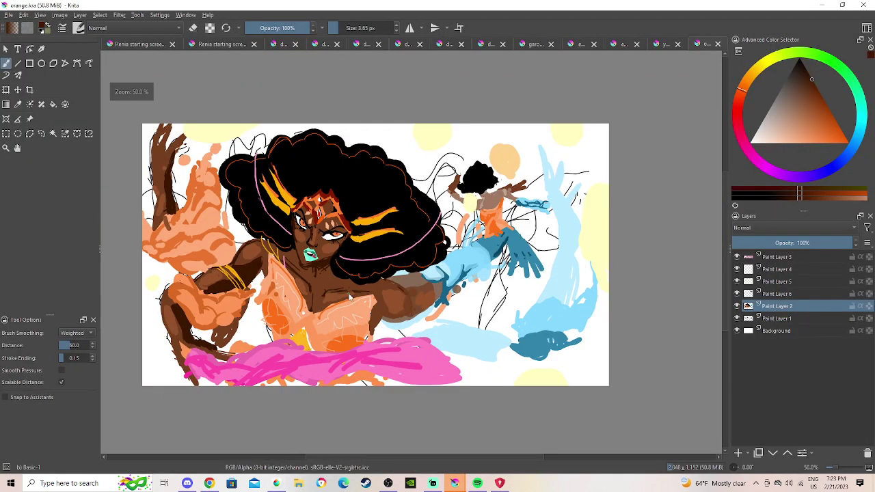
scroll(349, 292, "up", 1)
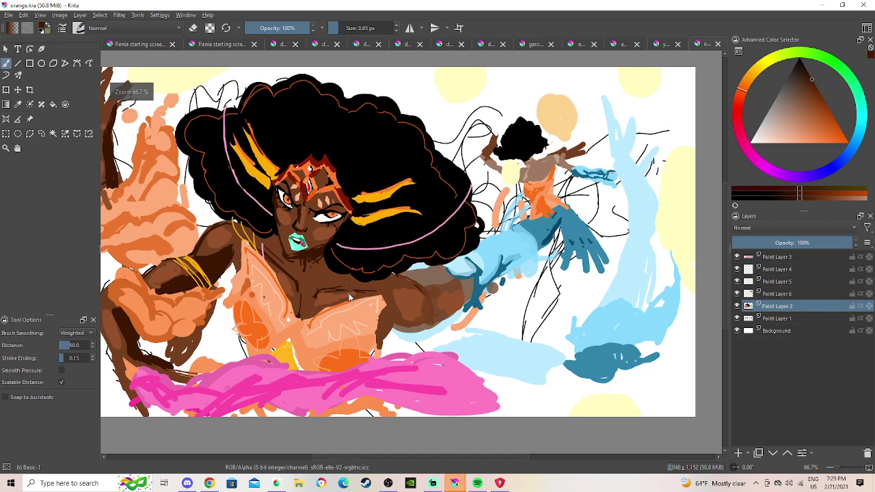
left_click(18, 147)
left_click_drag(355, 183, 421, 183)
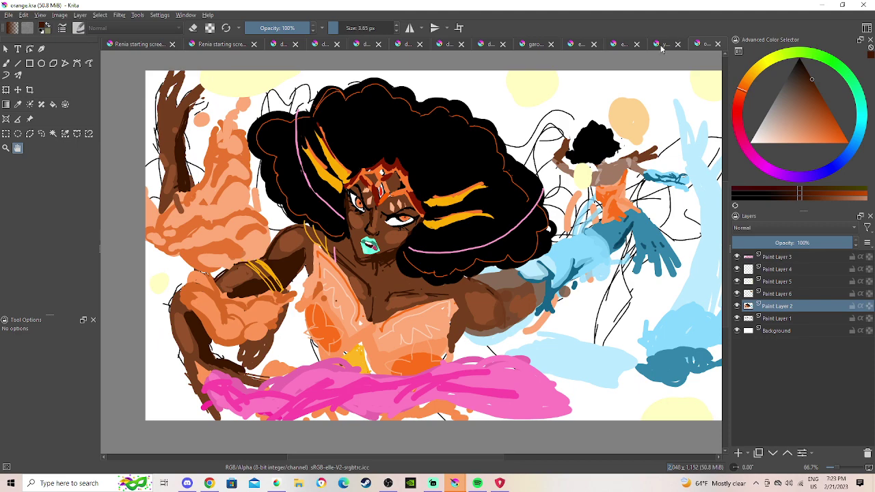
left_click_drag(513, 183, 438, 195)
scroll(494, 179, "up", 2)
scroll(496, 176, "down", 1)
scroll(568, 144, "down", 1)
scroll(555, 171, "up", 2)
scroll(482, 192, "down", 2)
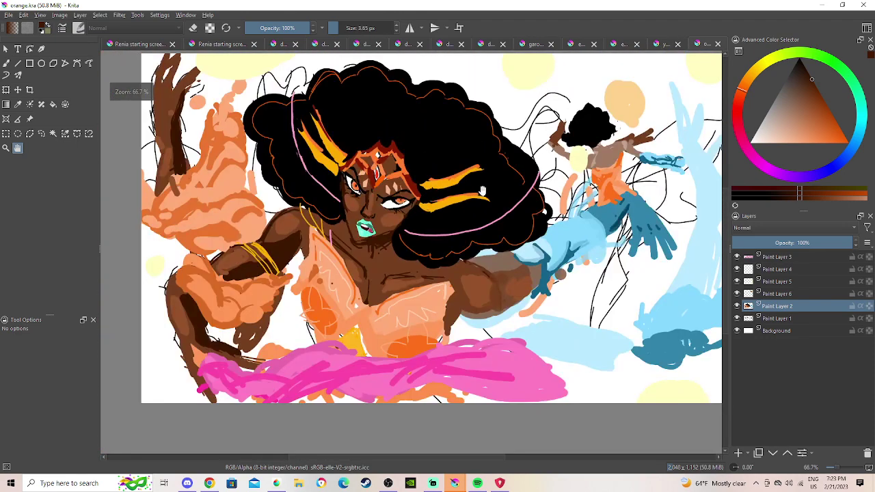
key("minus")
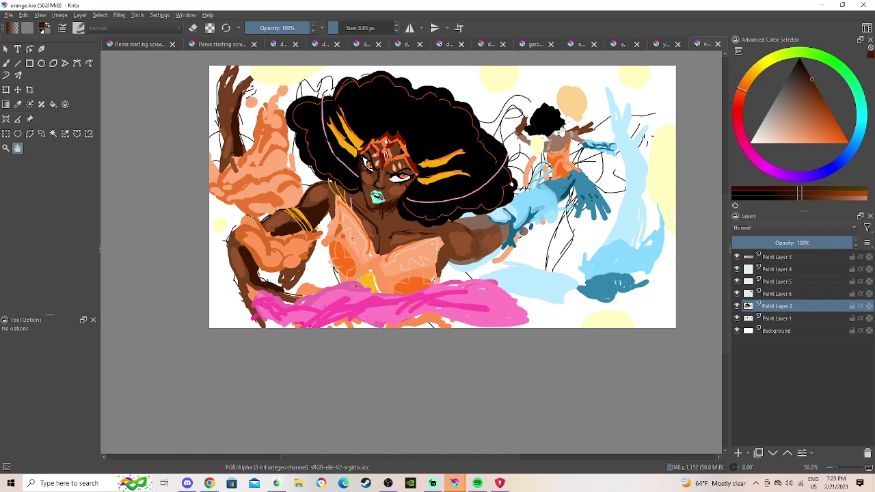
key("1")
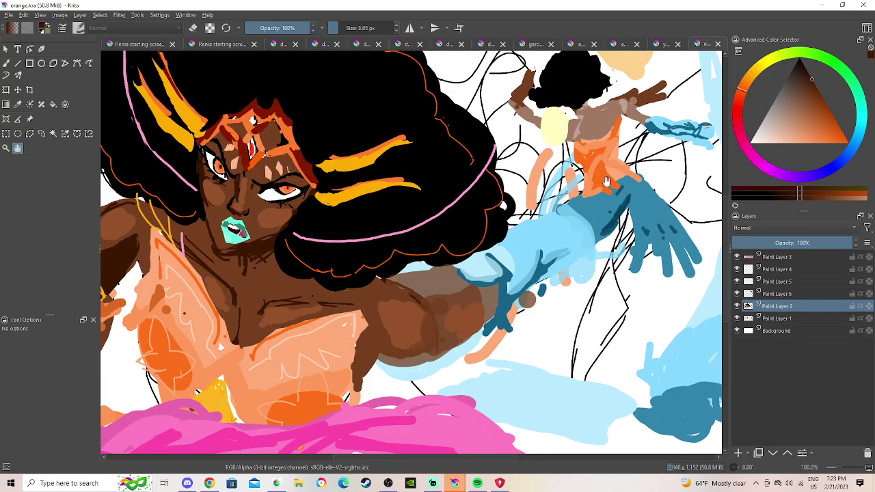
scroll(569, 258, "down", 2)
scroll(564, 261, "up", 1)
left_click_drag(559, 261, 502, 231)
Look through the other documents open in Krita and return to orange.kra.
left_click(667, 45)
left_click(708, 44)
left_click(618, 45)
left_click(707, 43)
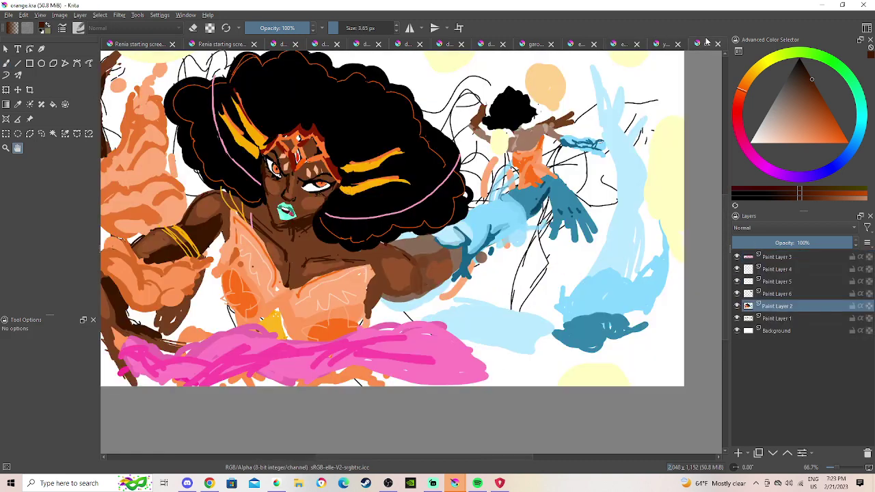
Close the blank second Krita window, keeping the one with orange.kra.
scroll(398, 386, "down", 1)
left_click_drag(407, 372, 488, 408)
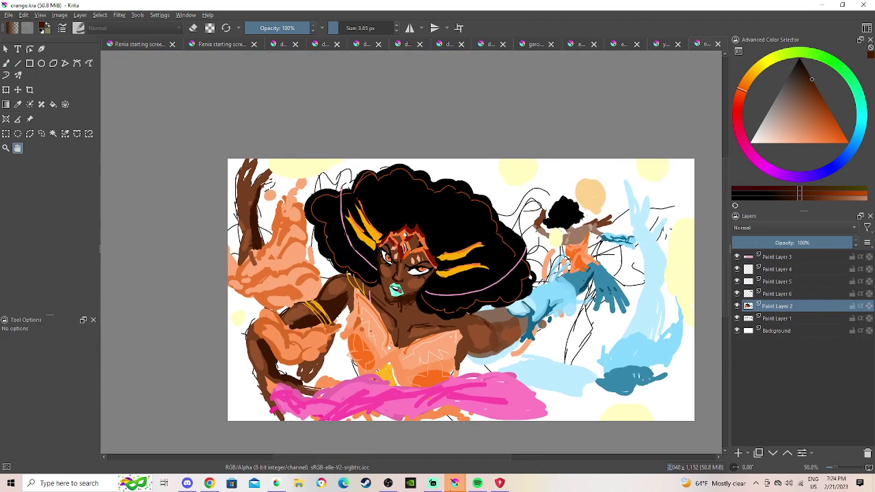
mouse_move(454, 483)
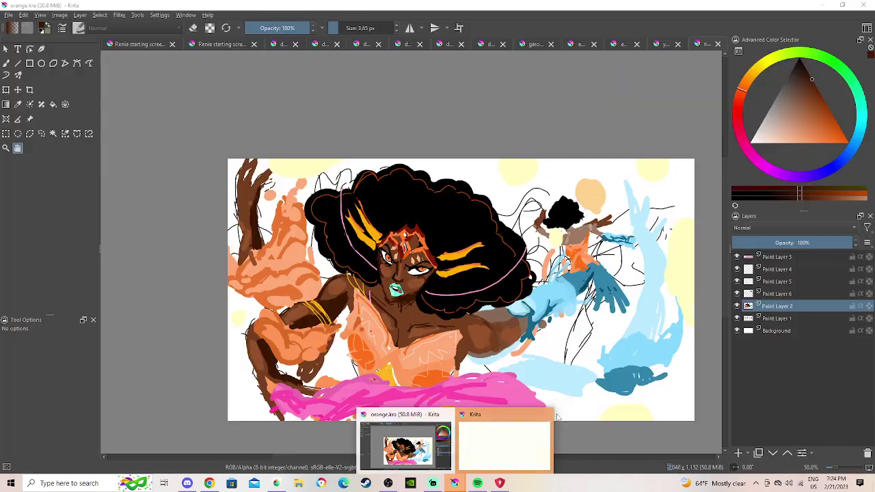
left_click(547, 414)
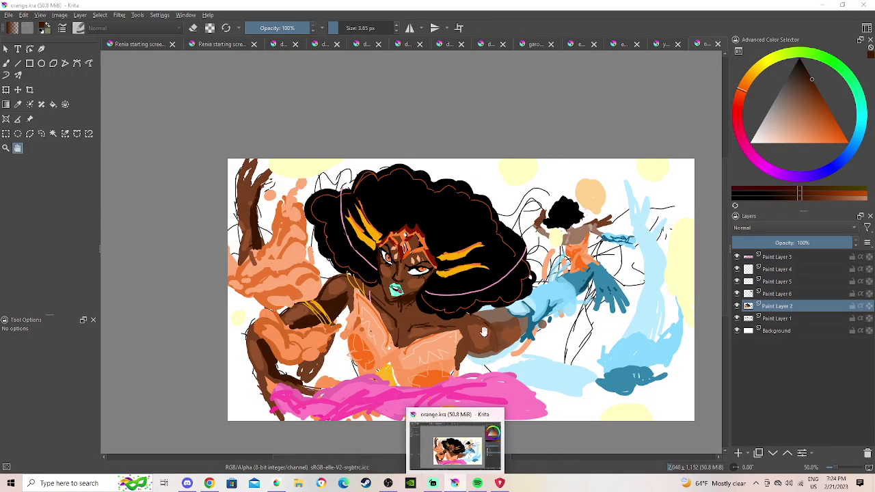
Examine the orange.kra painting both as a whole and up close.
scroll(463, 290, "up", 2)
left_click_drag(463, 290, 282, 236)
scroll(435, 281, "down", 1)
scroll(435, 281, "up", 1)
scroll(434, 281, "down", 2)
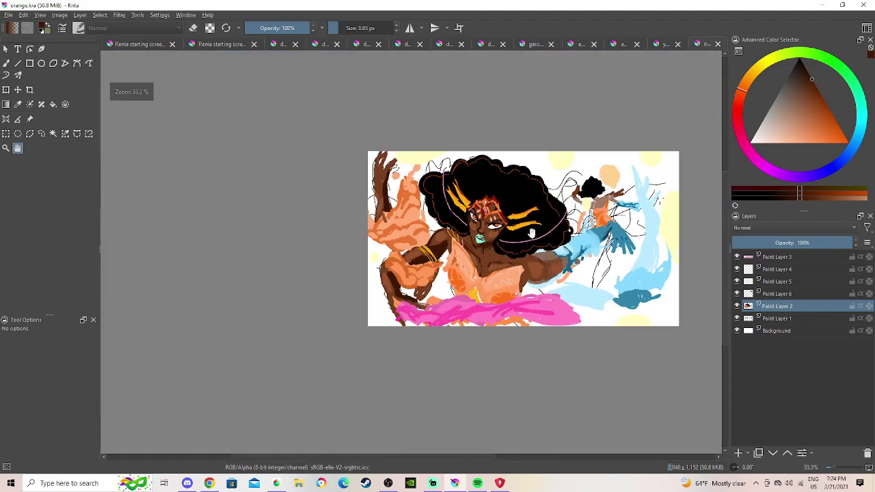
scroll(308, 204, "up", 2)
left_click_drag(307, 205, 512, 334)
scroll(512, 334, "down", 1)
left_click_drag(509, 369, 480, 374)
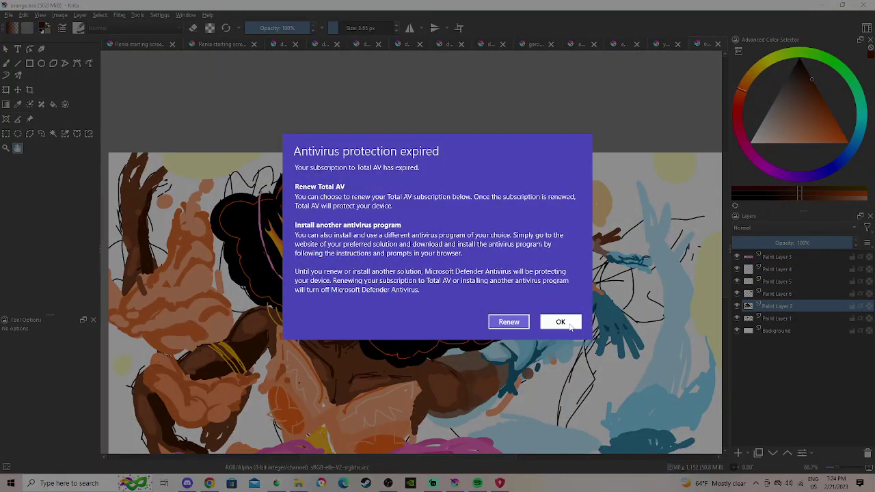
Dismiss the expired antivirus notice without renewing and bring the whole orange.kra composition back into view.
left_click(561, 322)
left_click_drag(198, 458, 178, 435)
left_click_drag(337, 398, 349, 368)
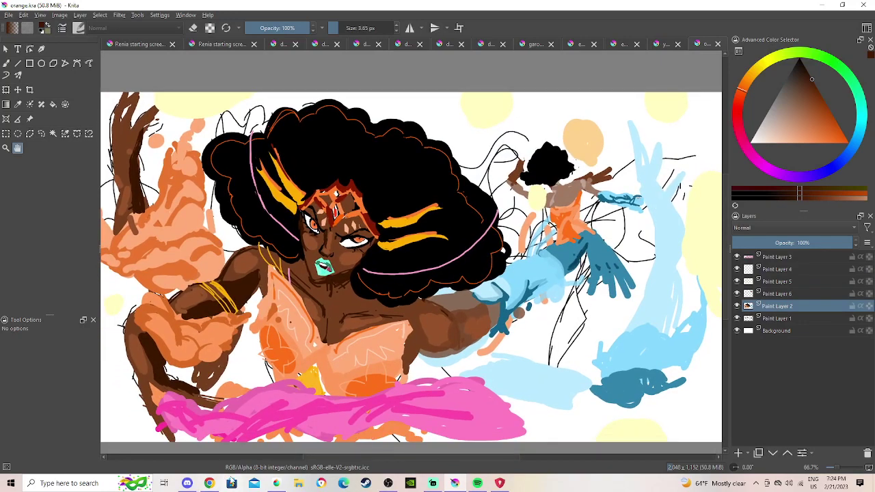
Switch to MediBang Paint Pro and examine the leaping character painting up close and as a whole.
left_click(279, 484)
scroll(521, 222, "down", 1)
scroll(520, 222, "up", 1)
scroll(542, 226, "up", 1)
scroll(539, 244, "up", 2)
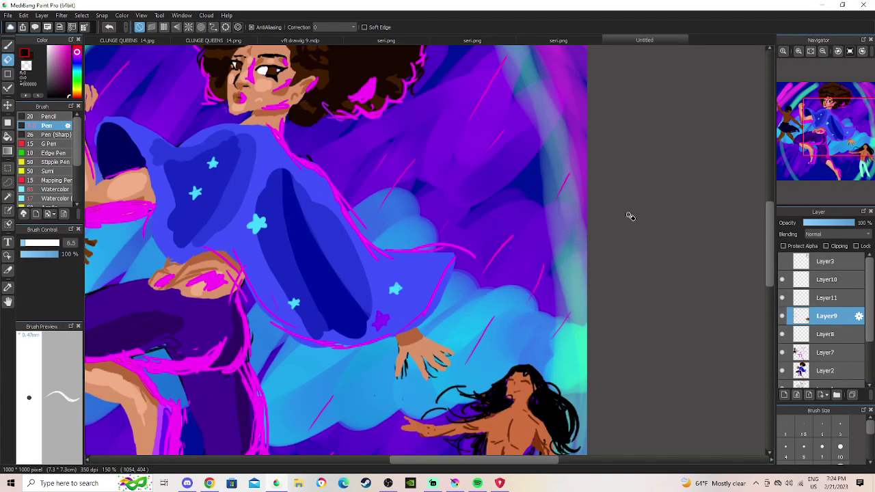
scroll(98, 278, "up", 2)
left_click(8, 302)
scroll(247, 296, "up", 1)
mouse_move(247, 296)
left_mouse_down()
mouse_move(376, 278)
mouse_move(436, 351)
left_mouse_up()
scroll(436, 352, "down", 1)
scroll(436, 351, "down", 5)
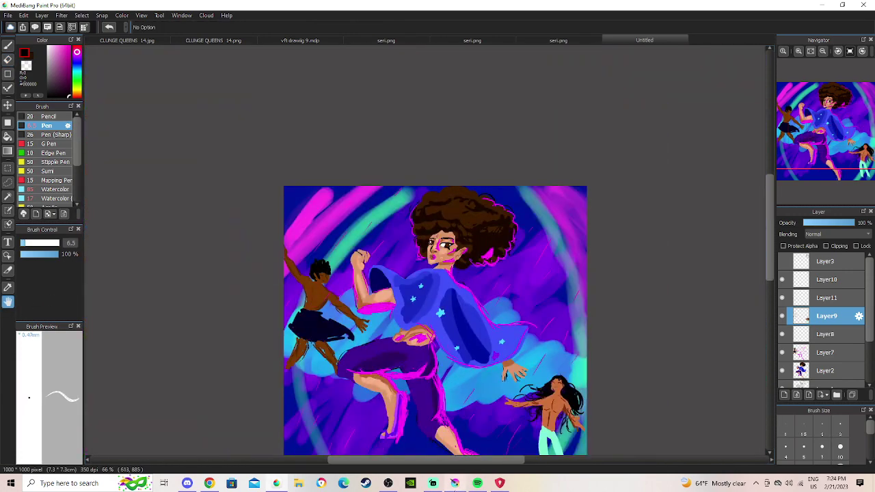
Switch to Krita and save the orange painting in Downloads as a Photoshop image named orange.psd.
left_click(454, 483)
left_click(13, 28)
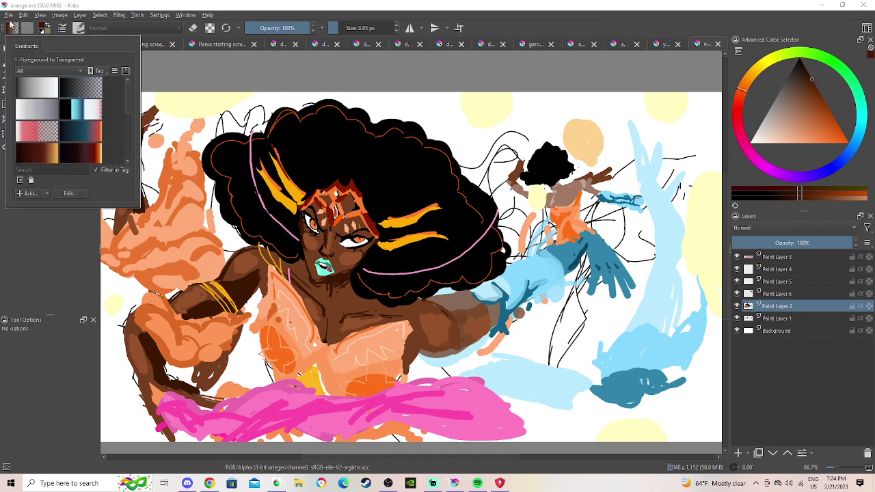
left_click(13, 15)
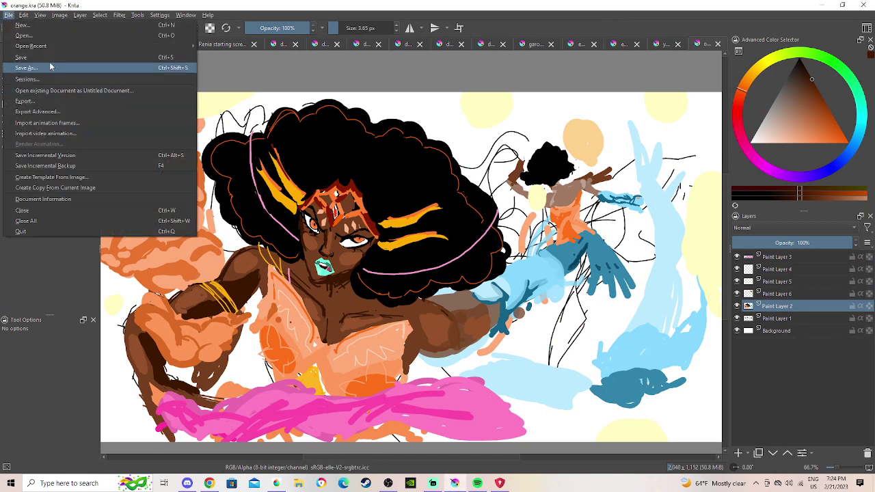
left_click(57, 68)
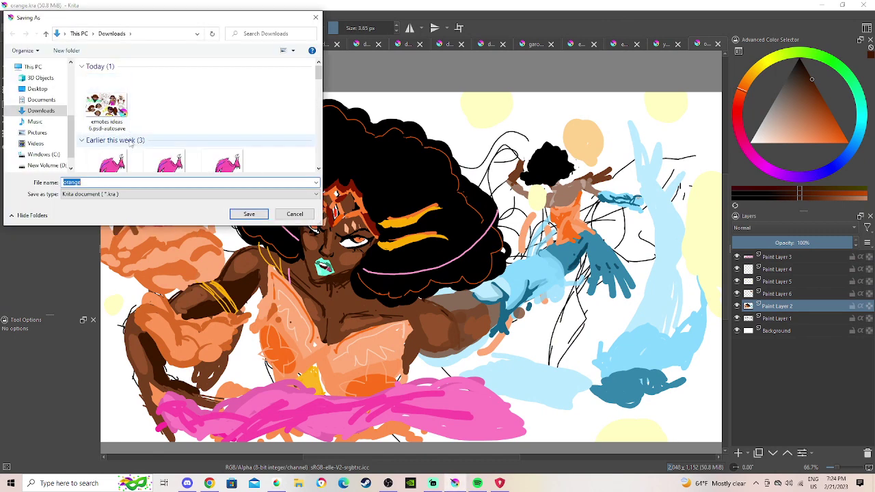
left_click(137, 194)
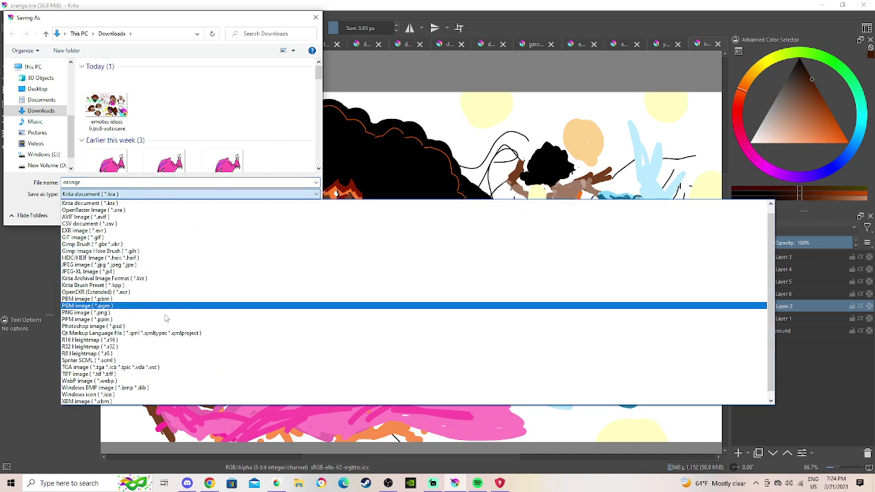
left_click(151, 326)
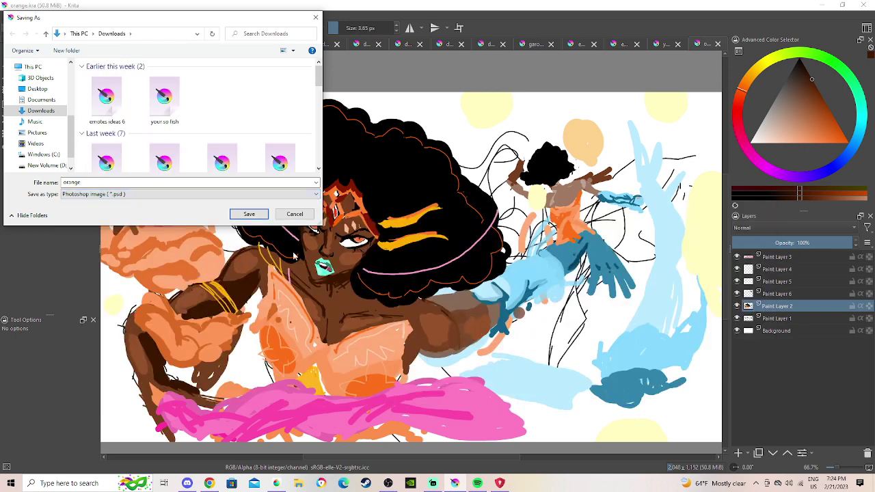
left_click(258, 213)
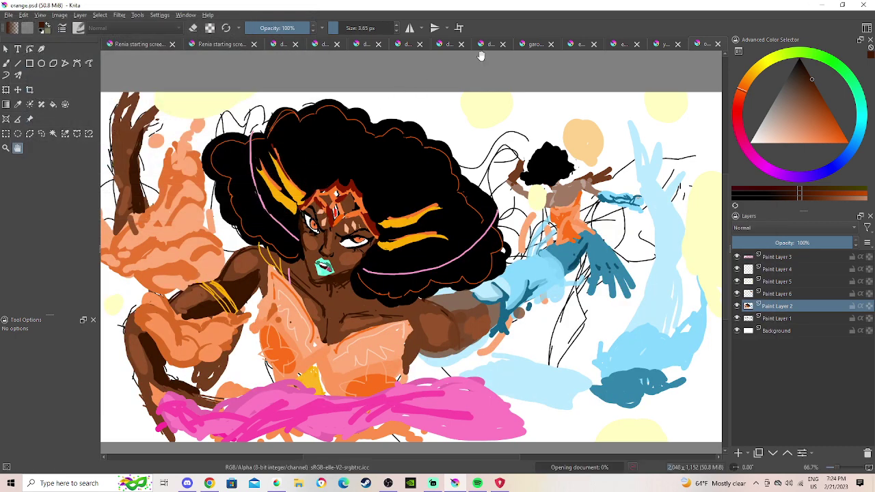
Close the recovered document_9.kra and document_8.kra without saving their changes.
left_click(444, 45)
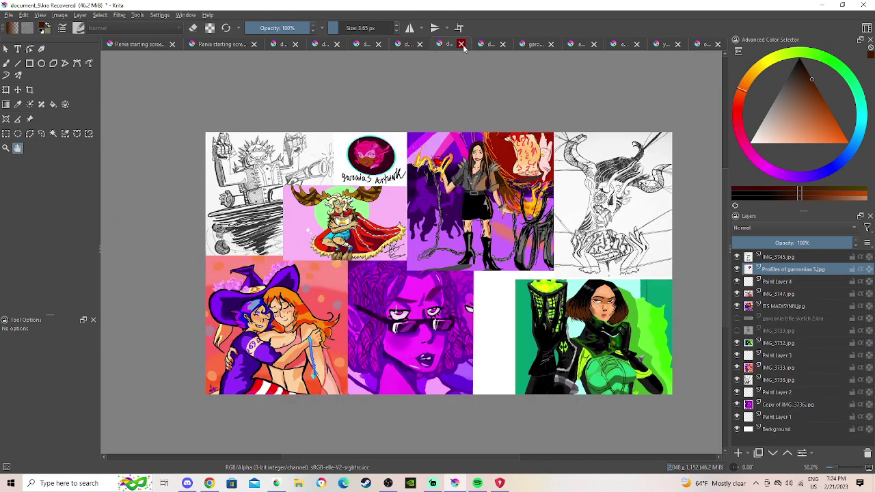
left_click(461, 44)
left_click(465, 255)
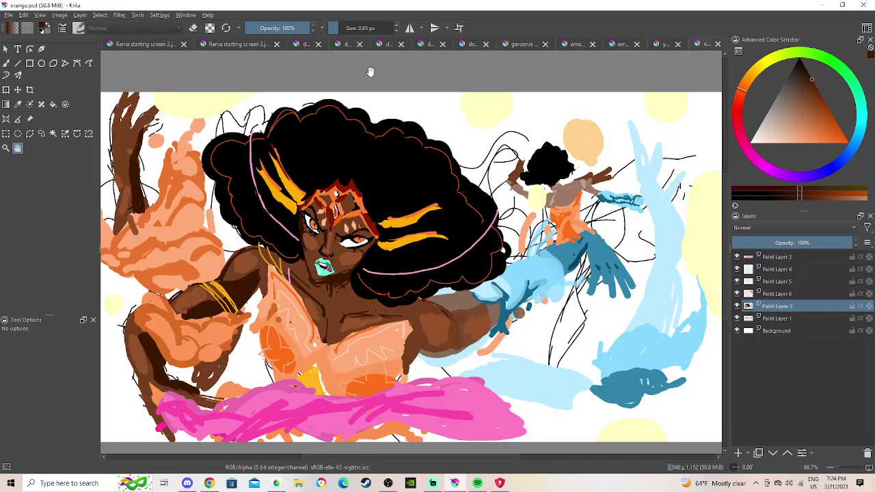
left_click(428, 46)
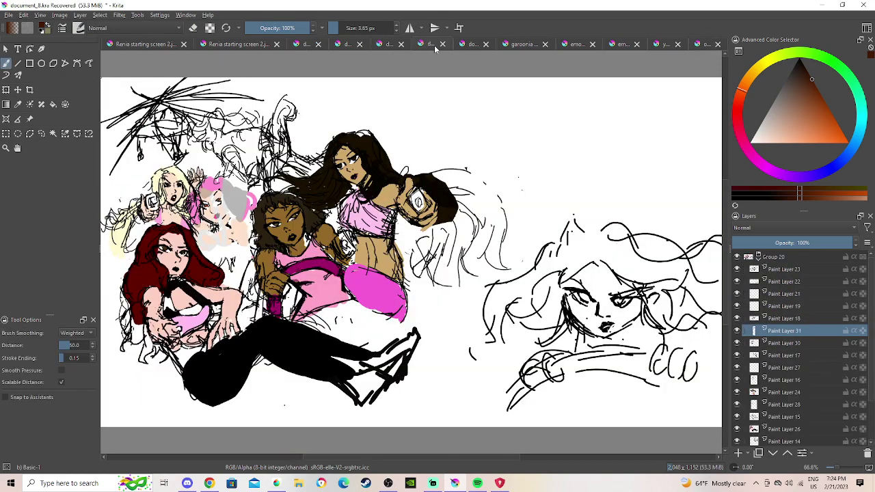
left_click(443, 45)
left_click(456, 255)
Check the blank recovered document_7.kra and close it without saving.
left_click(421, 44)
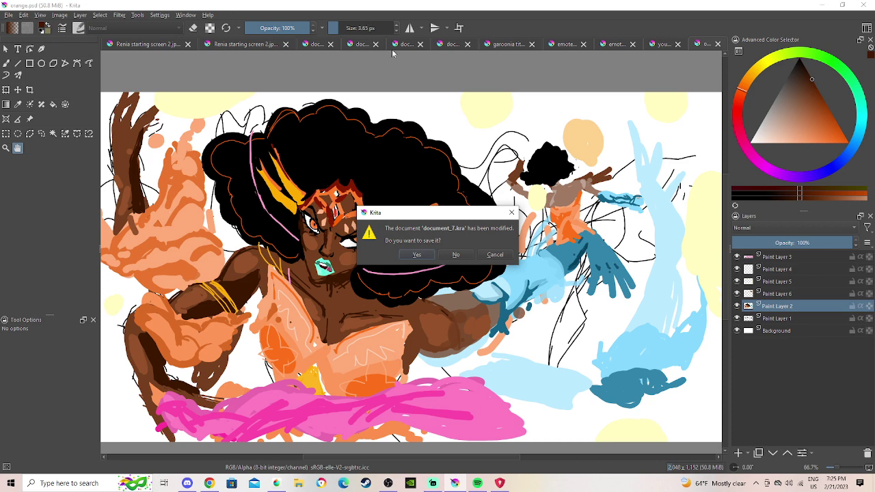
left_click(511, 212)
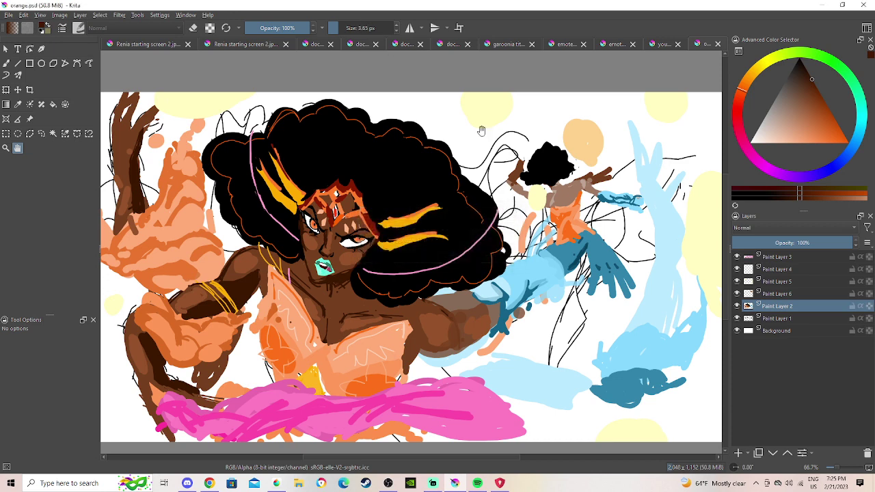
left_click(375, 44)
left_click(414, 44)
left_click(421, 44)
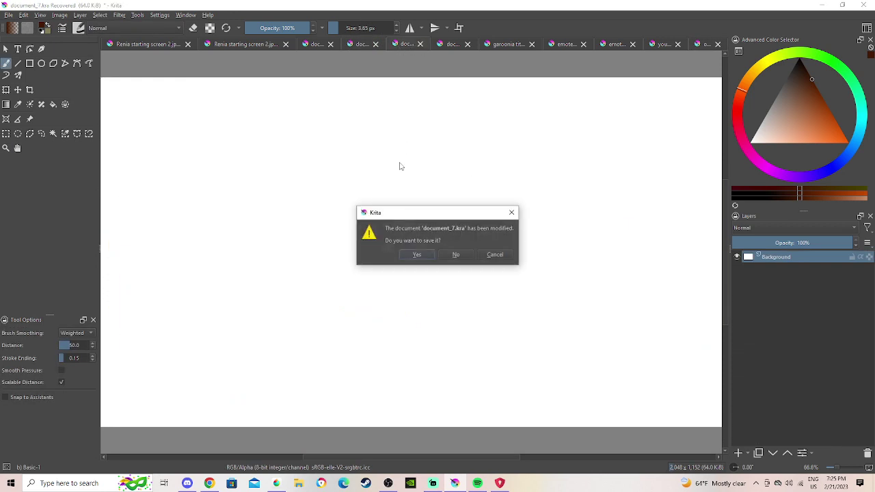
left_click(456, 254)
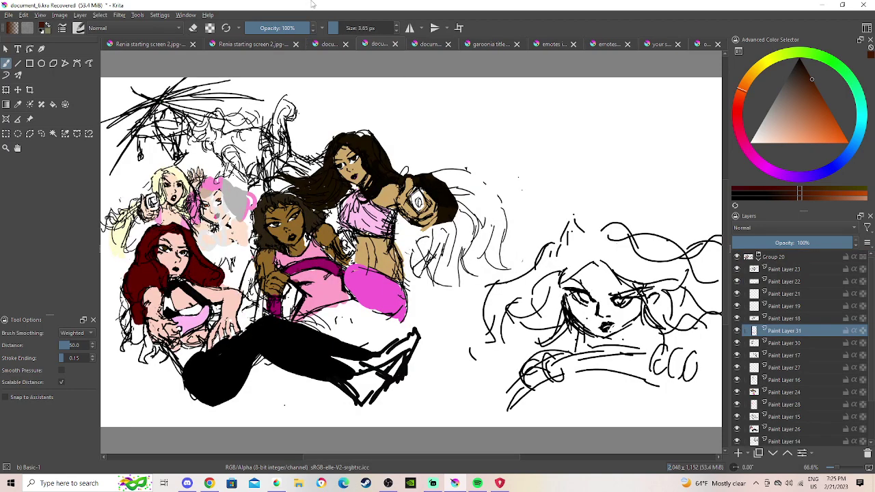
Close the recovered group-sketch duplicates document_6.kra, document_5.kra and document_10.kra without saving them.
left_click(394, 43)
left_click(455, 255)
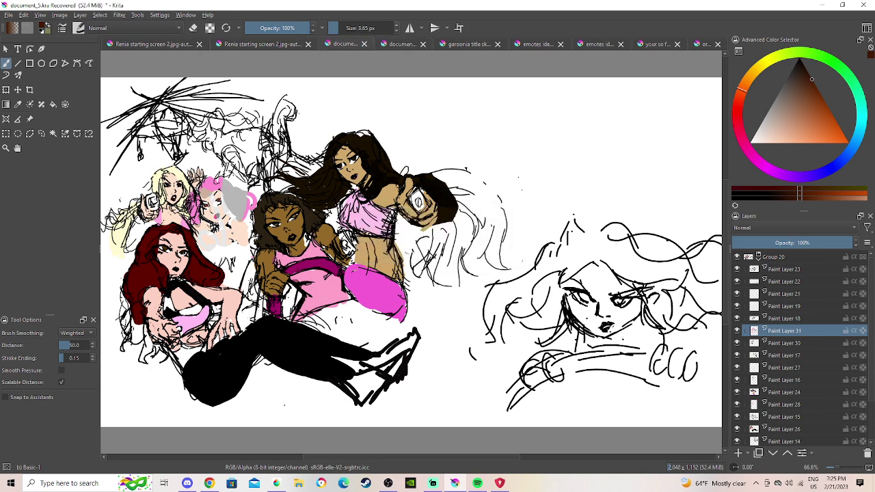
left_click(364, 44)
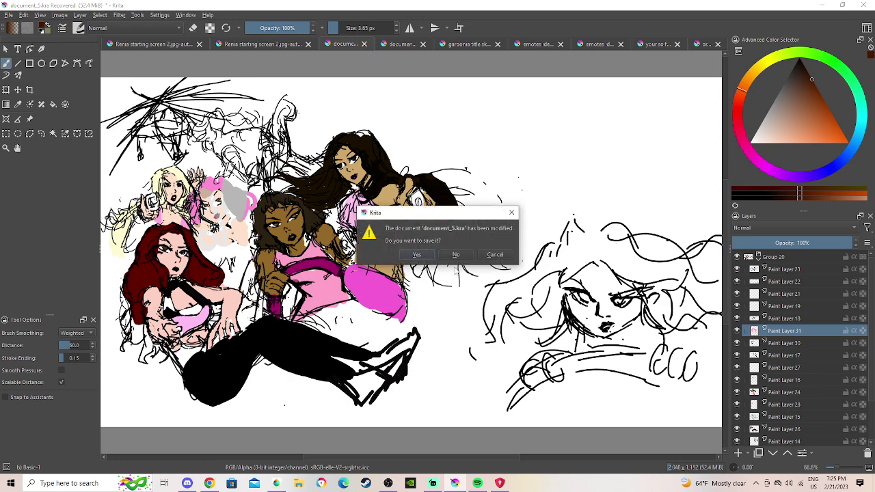
left_click(456, 257)
left_click(347, 43)
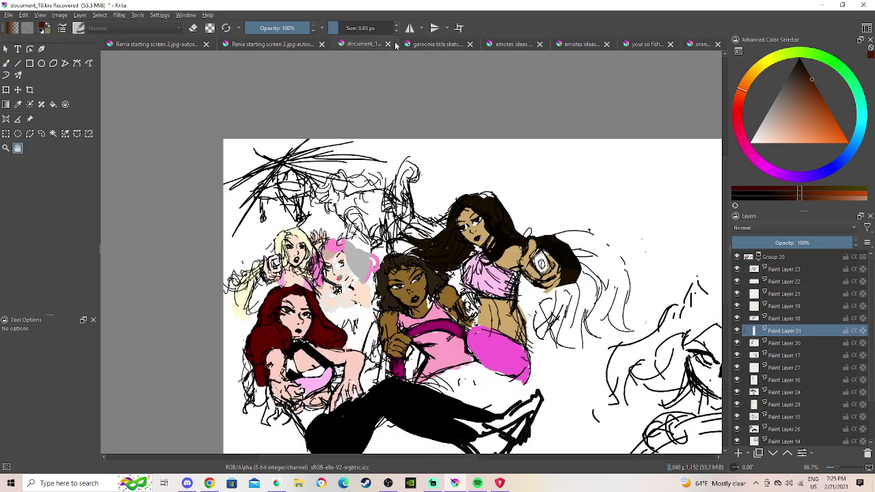
left_click(387, 44)
left_click(456, 258)
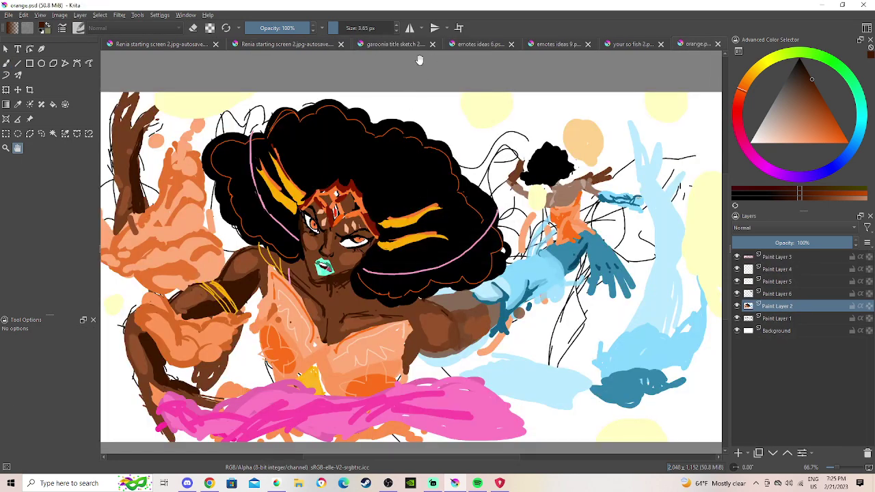
Look through the garoonia title sketch and emotes documents, and close the your so fish 2 drawing.
left_click(476, 46)
left_click(398, 47)
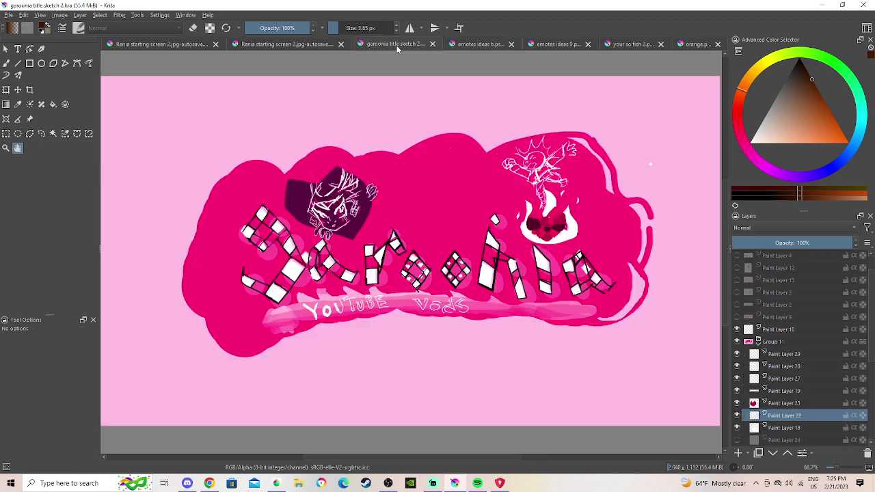
left_click(469, 45)
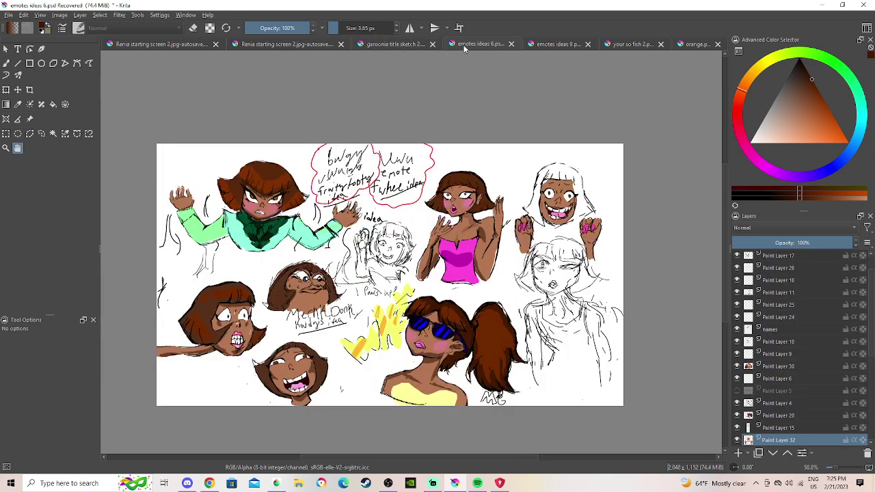
left_click(570, 43)
left_click(643, 49)
left_click(661, 44)
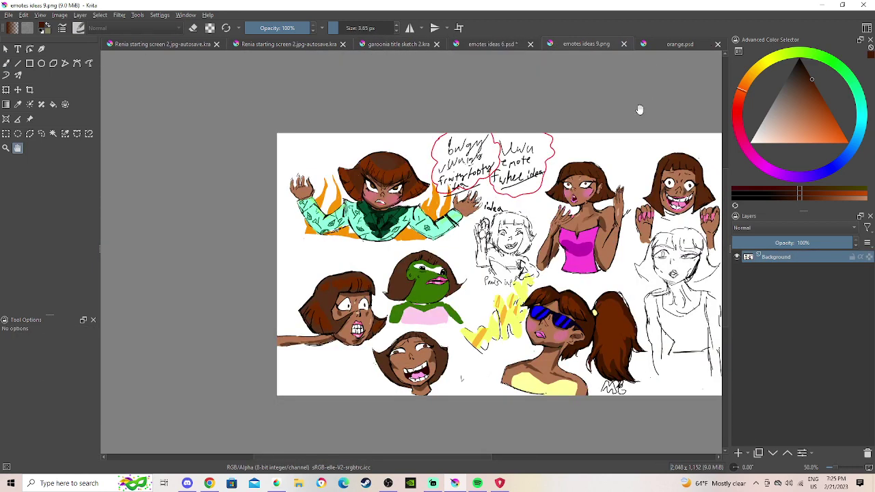
Compare emotes ideas 6.psd with emotes ideas 9.png and close emotes ideas 6.psd without saving.
left_click(484, 43)
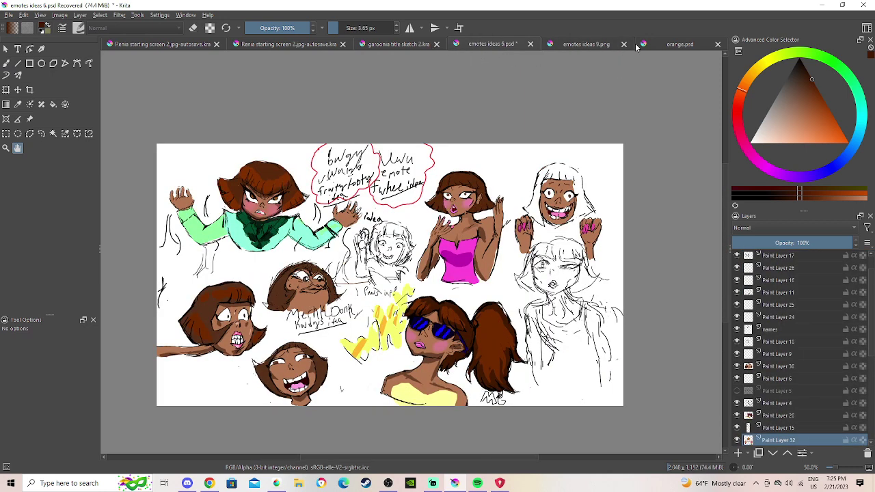
left_click(575, 45)
left_click(525, 48)
left_click(530, 44)
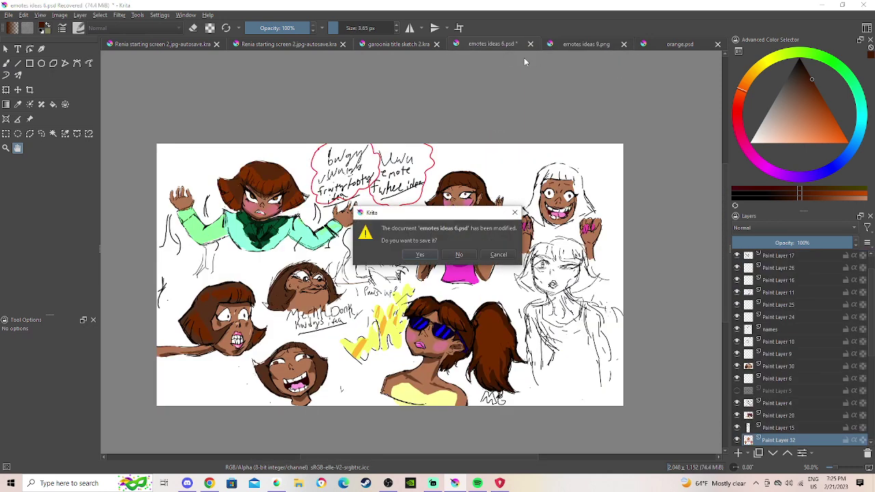
left_click(459, 254)
Close the second of the two duplicate Renia starting screen 2.jpg-autosave.kra documents.
left_click(385, 47)
left_click(290, 46)
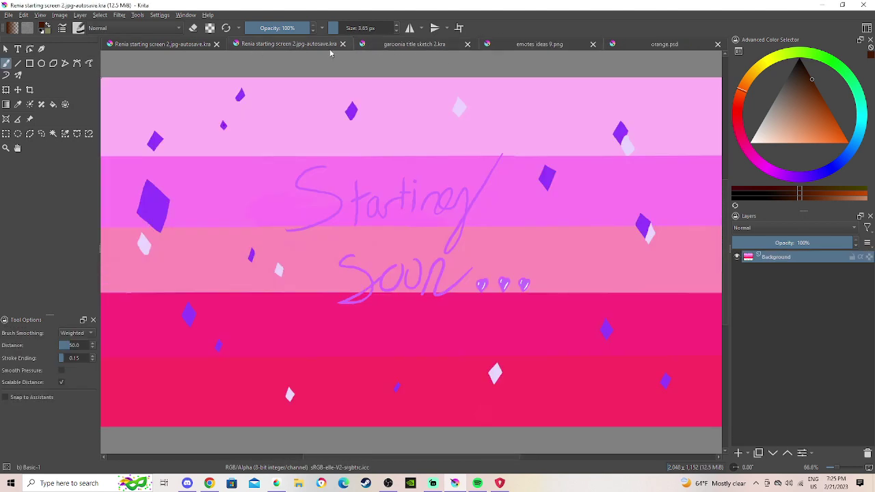
left_click(343, 43)
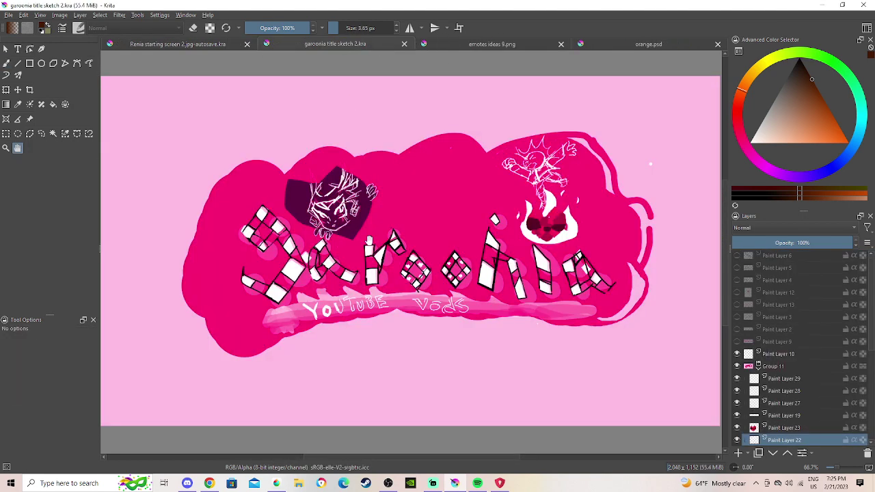
Bring up Spotify, switch to SoundCloud in Chrome, adjust the playback volume and pause the pinkpanthress mix.
left_click(477, 483)
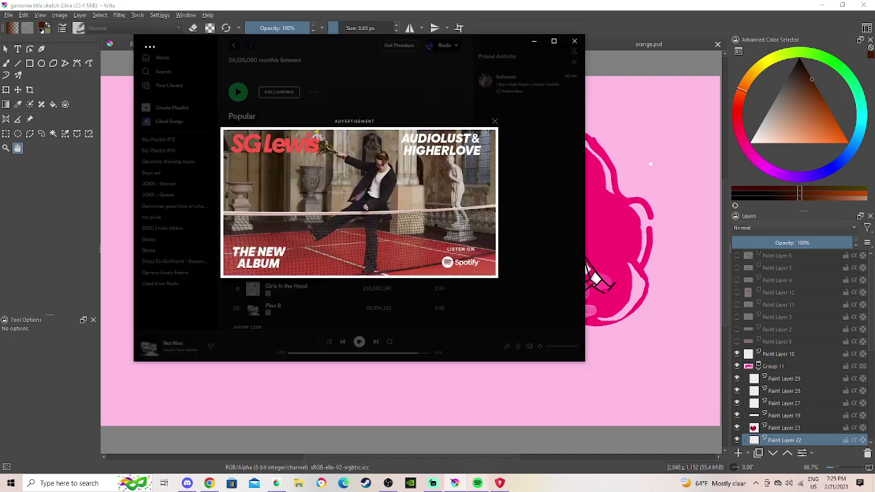
left_click(213, 480)
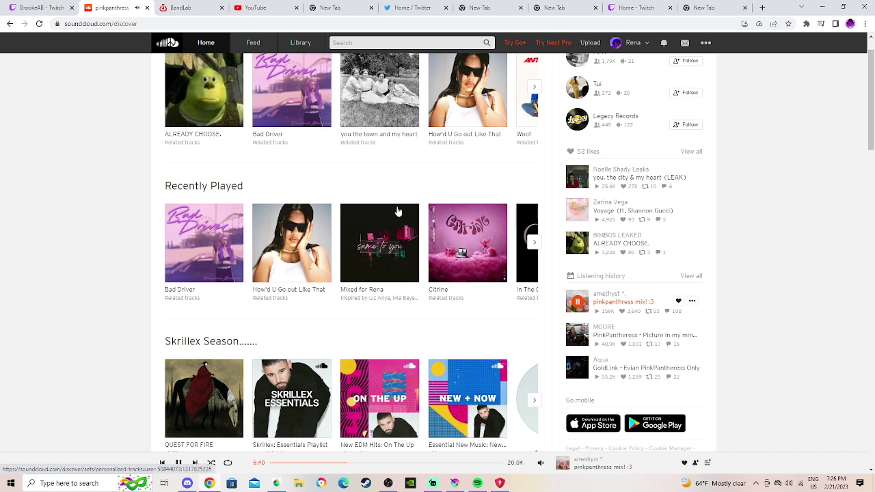
mouse_move(547, 463)
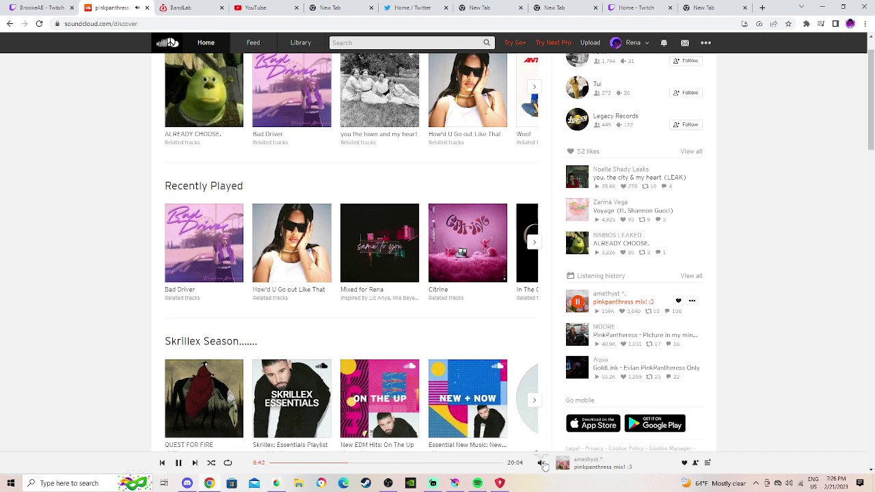
left_click_drag(540, 441, 543, 442)
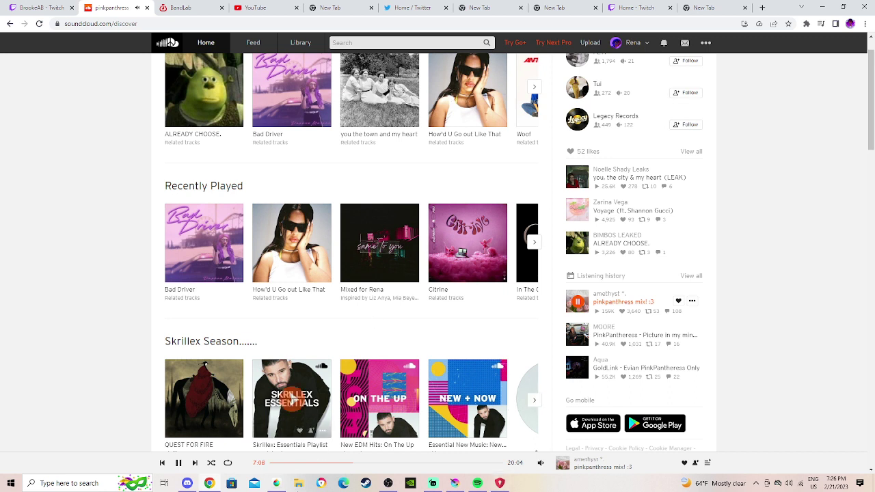
left_click(178, 463)
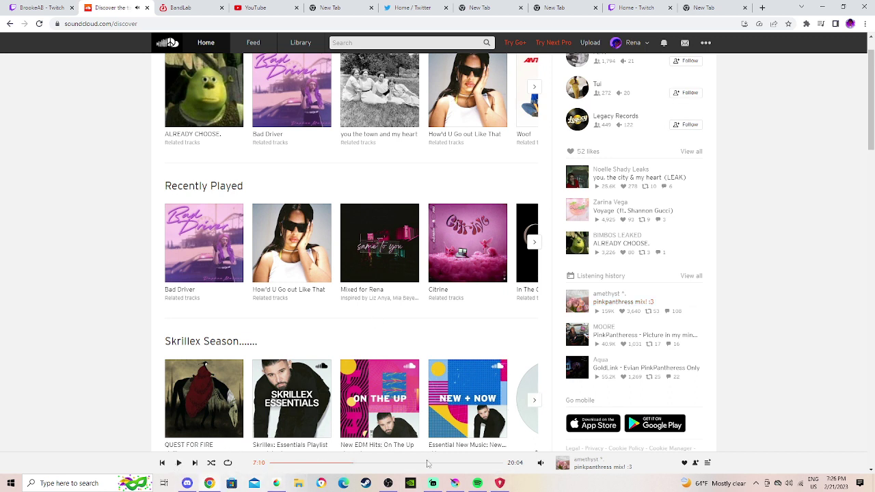
left_click(455, 483)
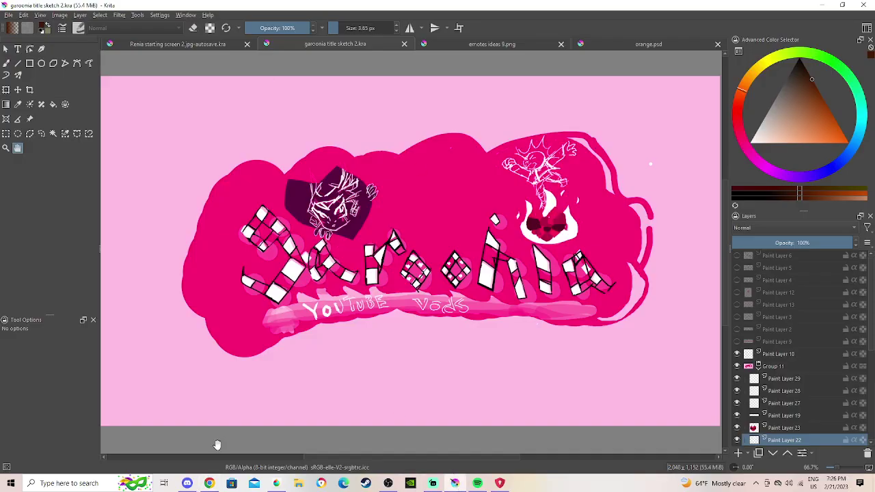
left_click(187, 483)
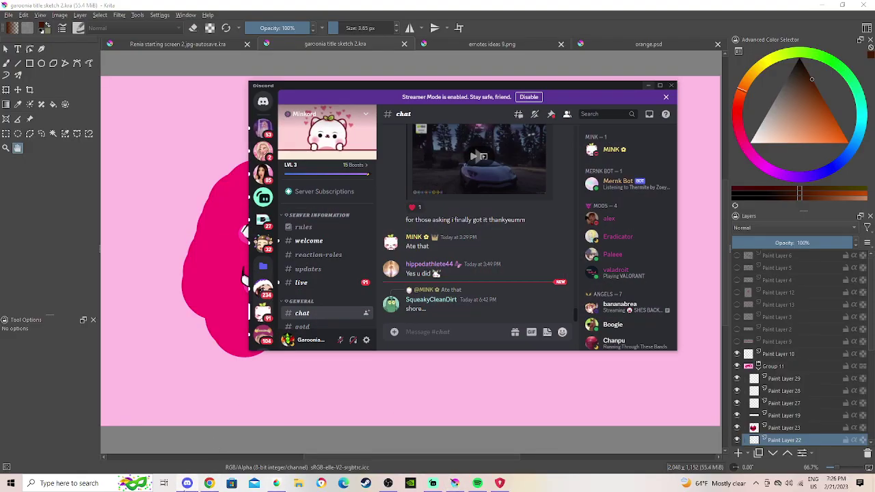
left_click(188, 483)
Switch to MediBang Paint Pro and compare the leaping character painting with the seri.png drawing.
left_click(274, 483)
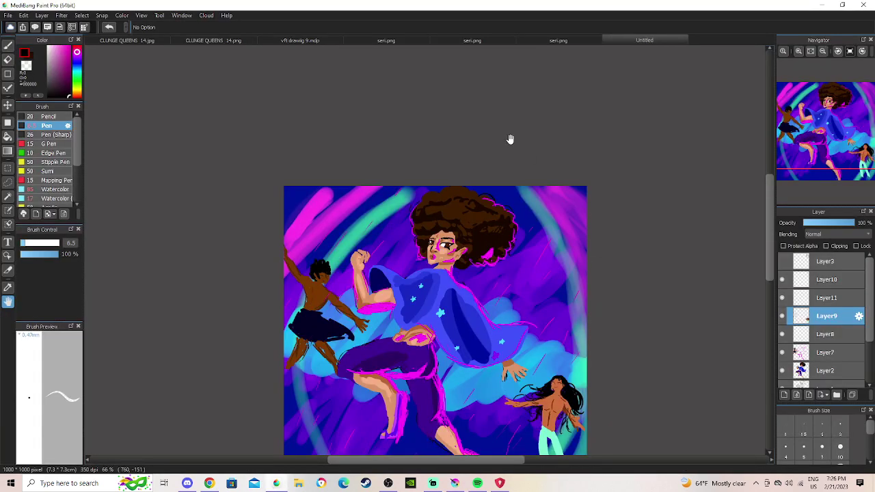
left_click(557, 40)
left_click_drag(510, 99, 547, 97)
left_click(632, 39)
scroll(576, 210, "up", 1)
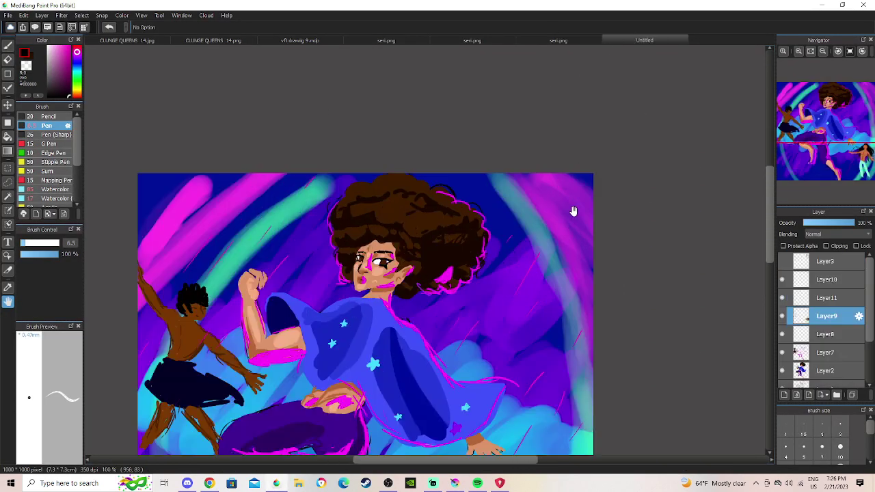
scroll(579, 210, "down", 2)
left_click_drag(580, 209, 573, 201)
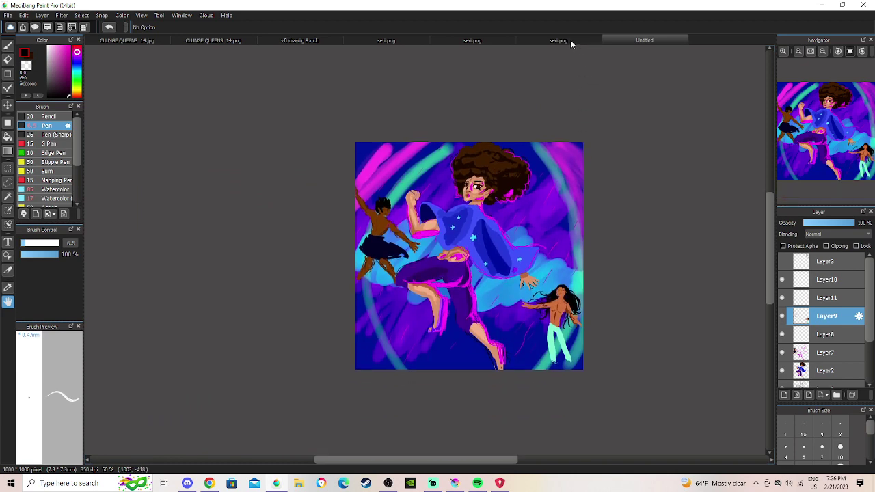
left_click(571, 40)
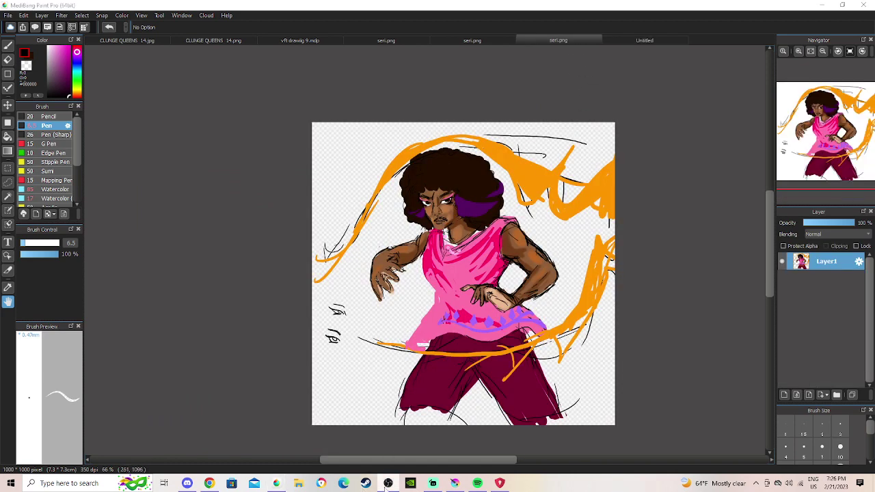
Display the untitled leaping character painting, and switch to Chrome to skip SoundCloud playback back to the track DISCO SLEAZE.
left_click(390, 484)
left_click(645, 41)
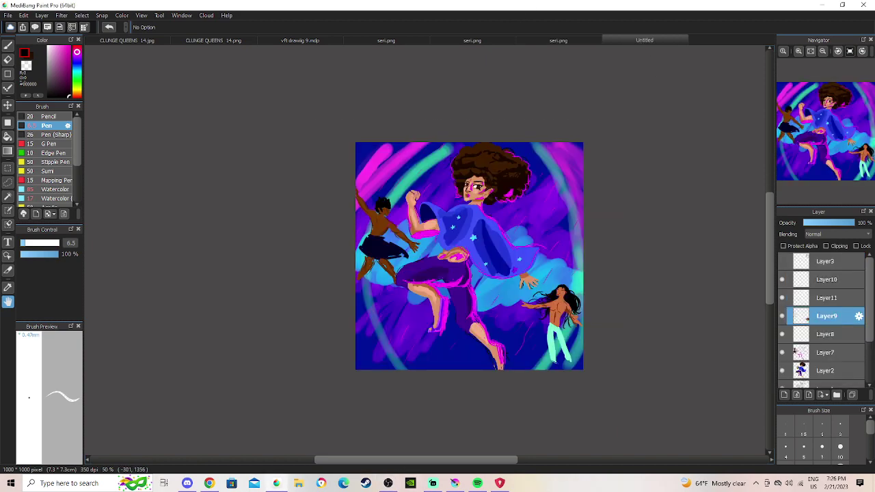
left_click(209, 483)
left_click(162, 462)
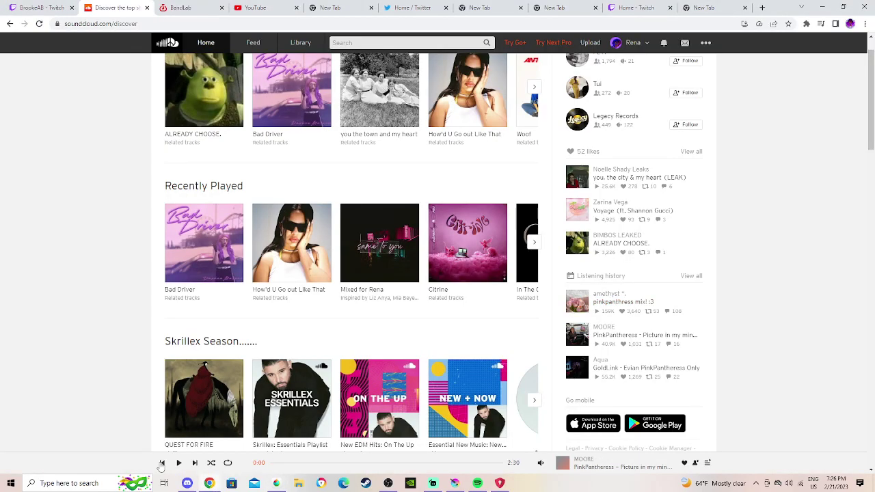
left_click(162, 463)
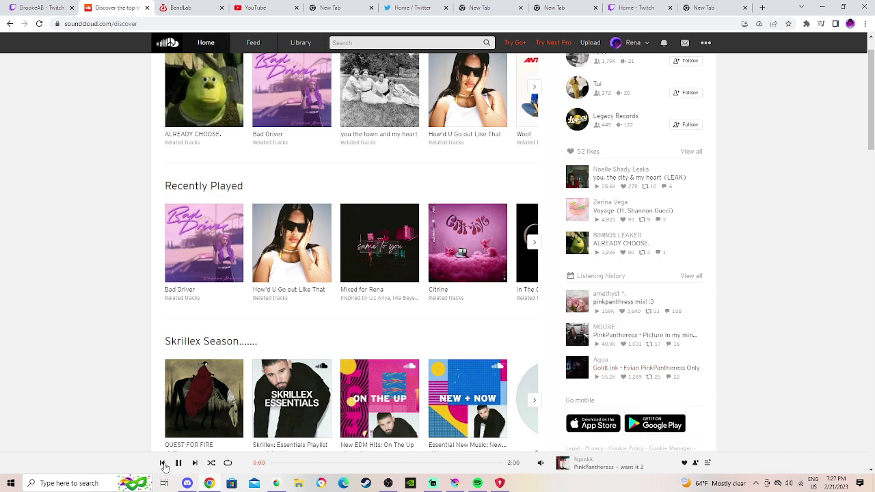
left_click(163, 463)
left_click(163, 463)
left_click(163, 463)
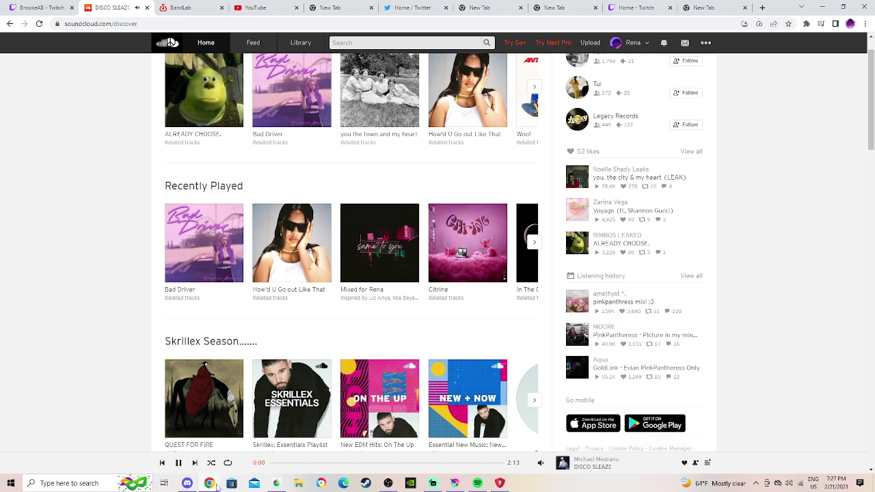
Hide Chrome, briefly bring up Spotify and return to the leaping character painting in MediBang Paint Pro.
left_click(215, 485)
left_click(476, 486)
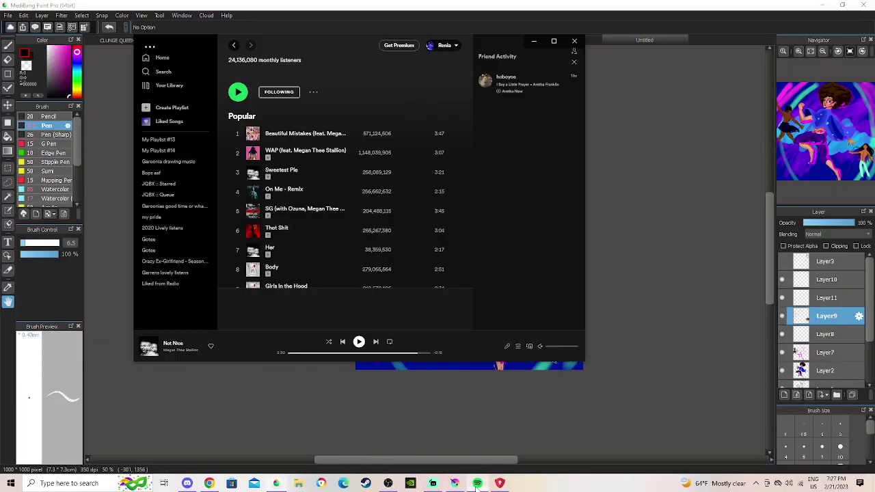
left_click(476, 484)
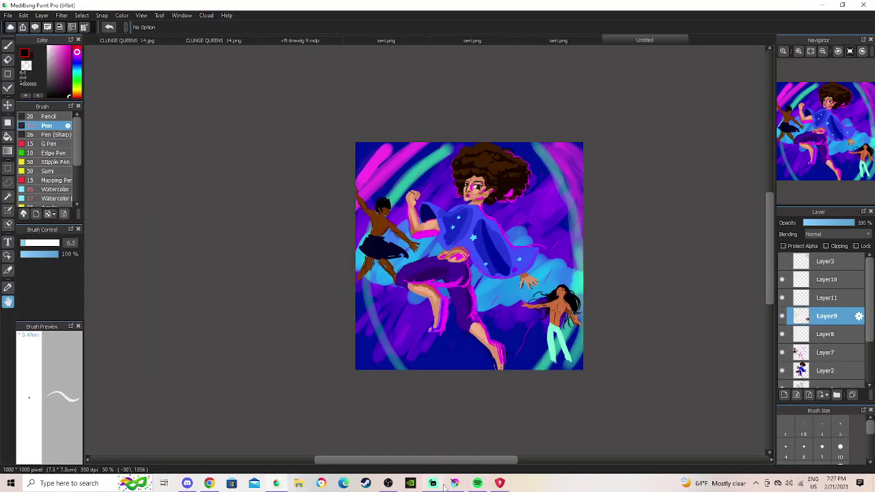